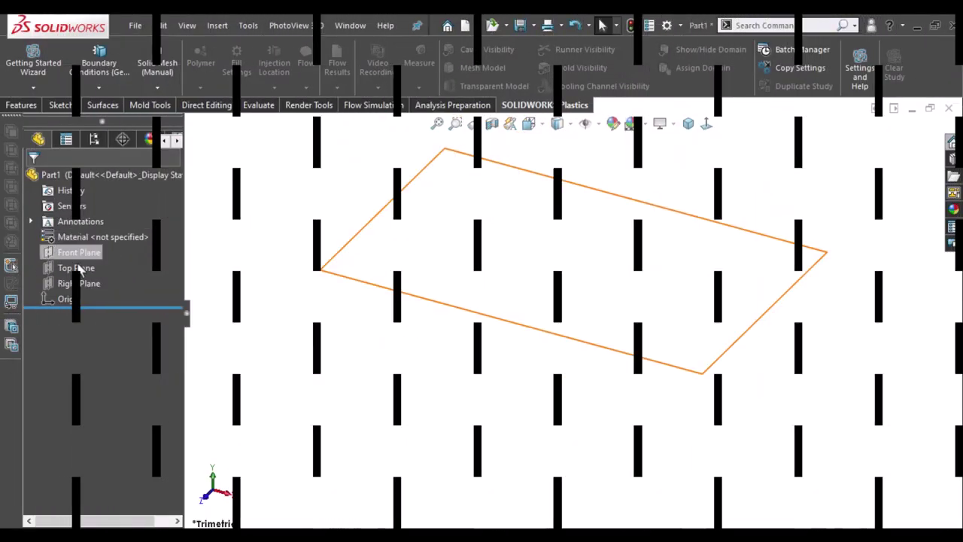
- Select Top Plane in the FeatureManager design tree of the new part
{"action": "left_click", "coordinate": [77, 269]}
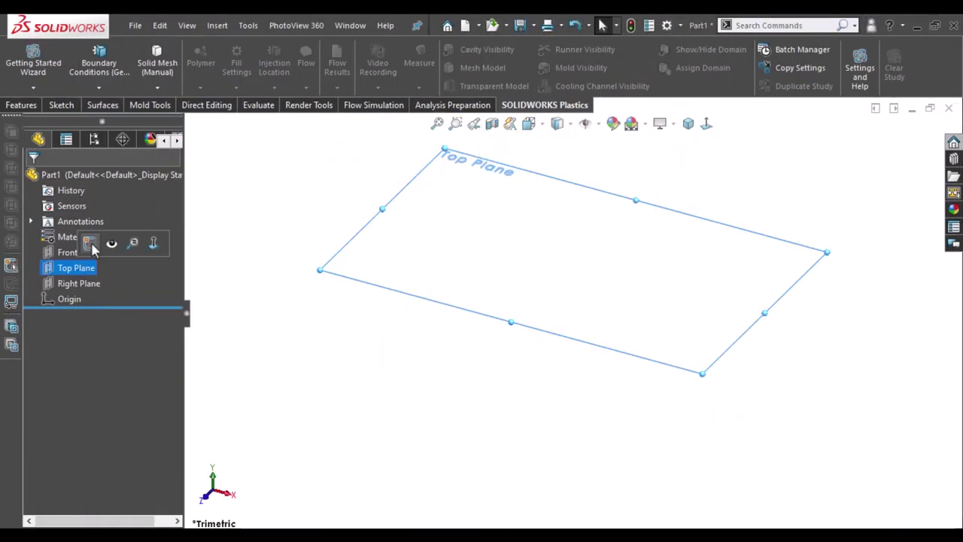
- Start a sketch on Top Plane and draw a center rectangle square around the origin
{"action": "left_click", "coordinate": [91, 244]}
{"action": "left_click", "coordinate": [106, 69]}
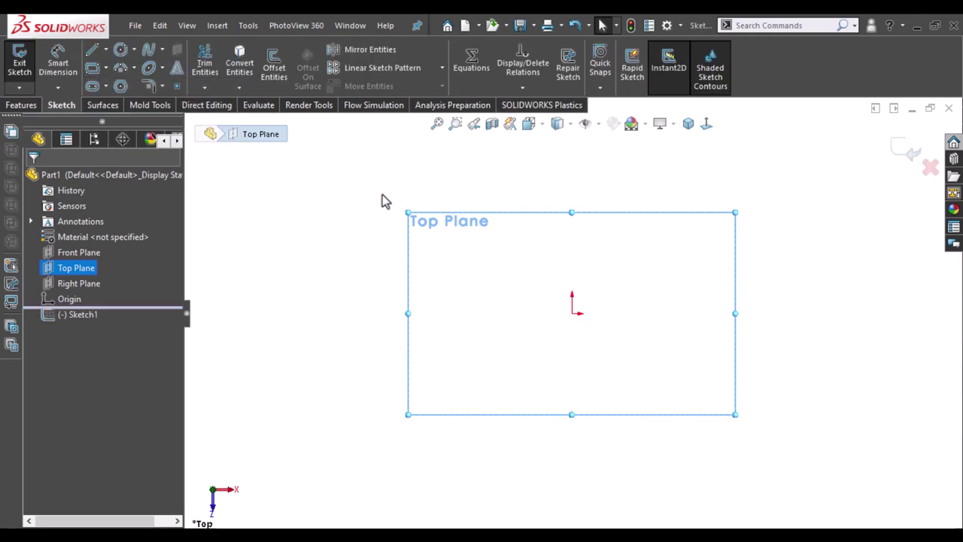
{"action": "left_click", "coordinate": [88, 231]}
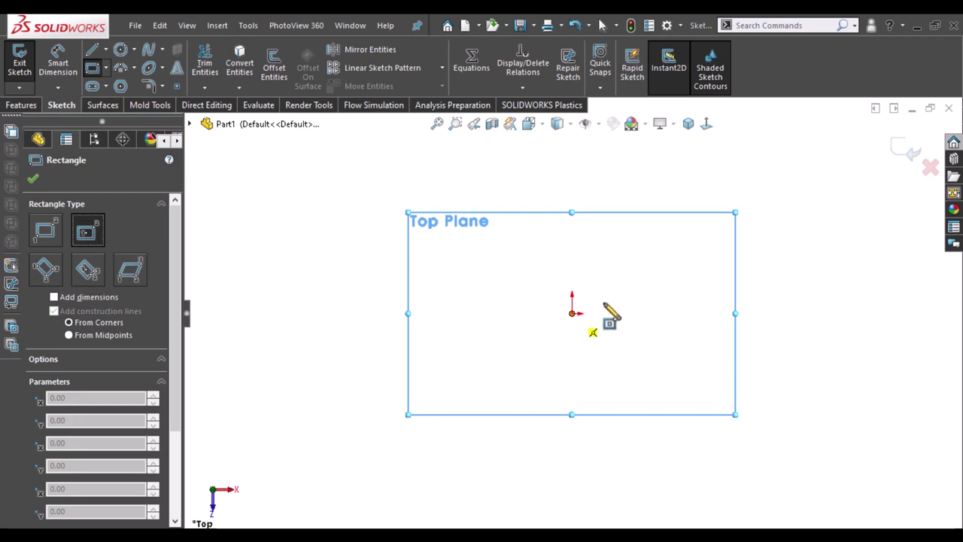
{"action": "left_click", "coordinate": [572, 313]}
{"action": "left_click", "coordinate": [662, 231]}
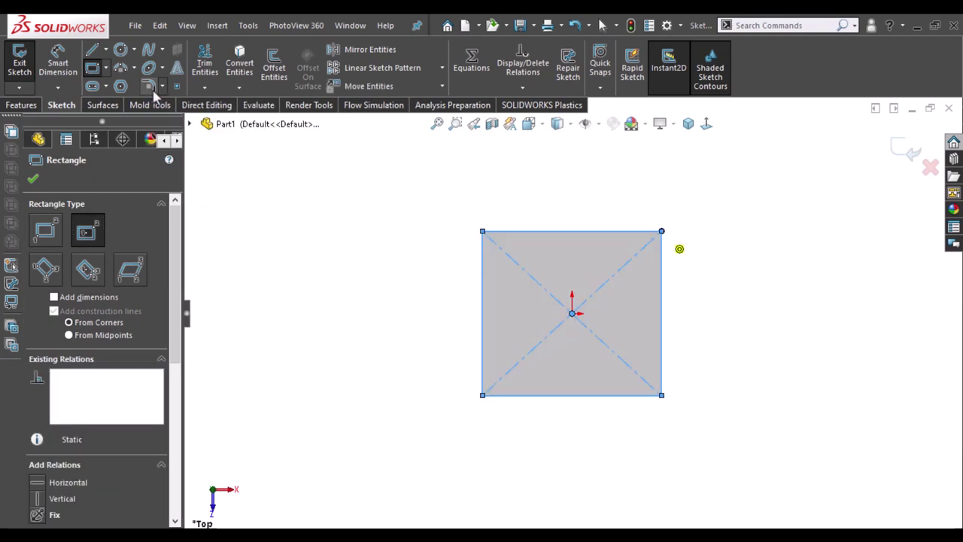
{"action": "key", "text": "Escape"}
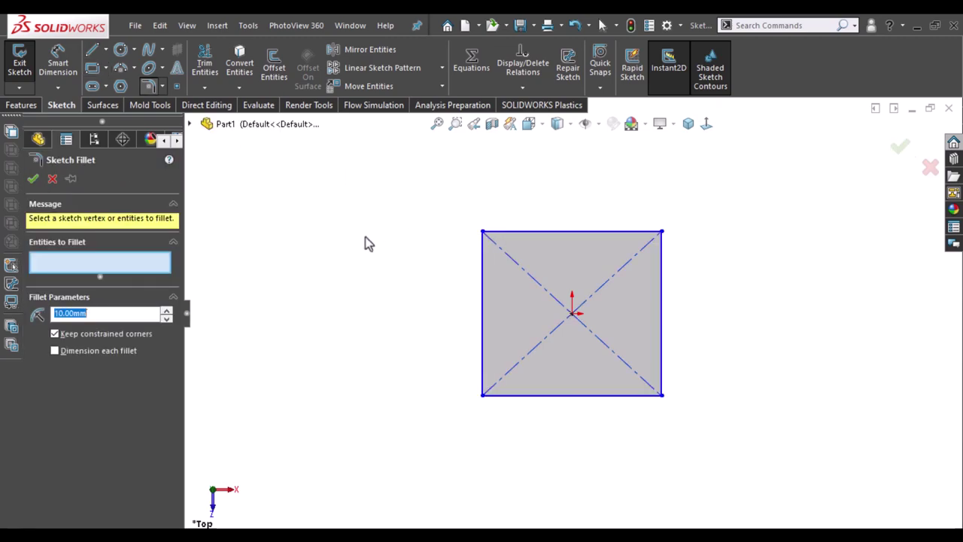
- Fillet all four corners of the square with R15 sketch fillets
{"action": "left_click", "coordinate": [481, 232]}
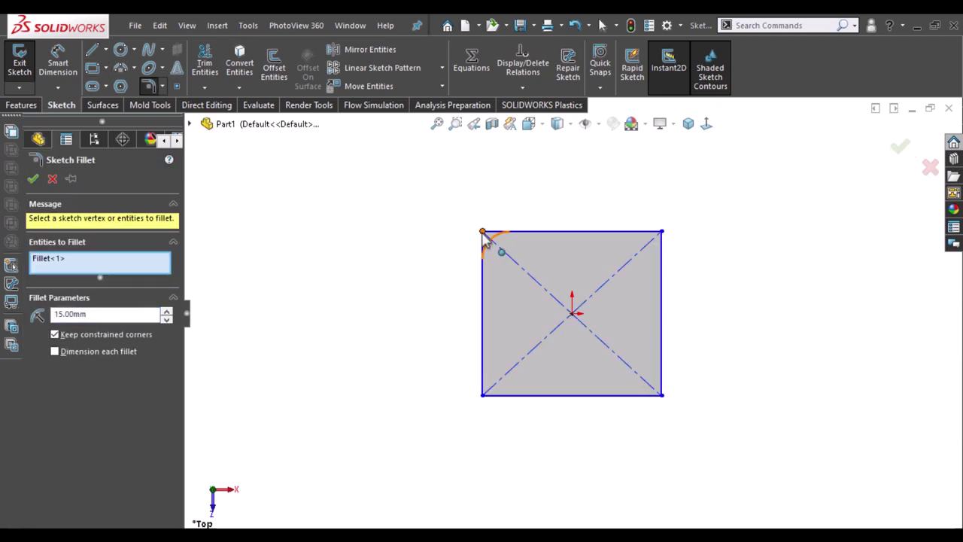
{"action": "left_click", "coordinate": [661, 232]}
{"action": "left_click", "coordinate": [662, 394]}
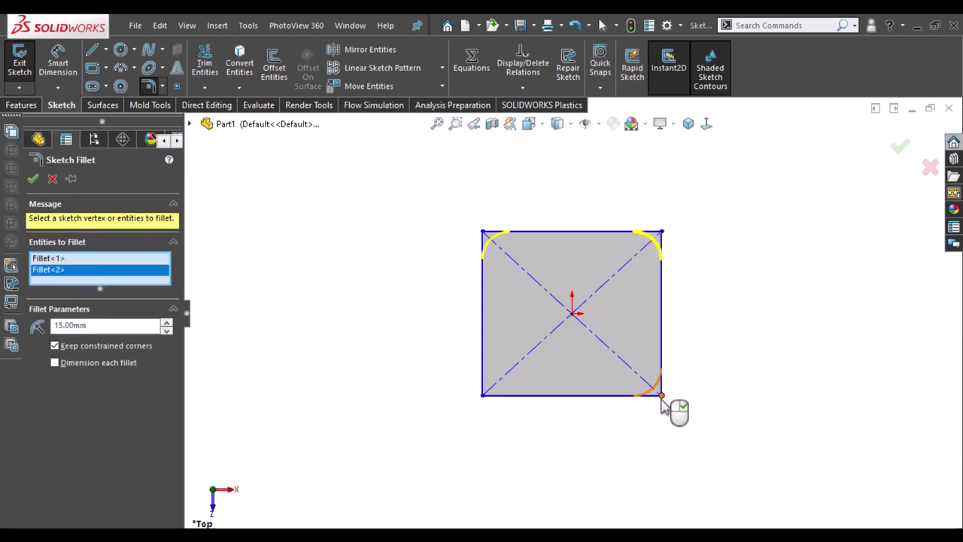
{"action": "left_click", "coordinate": [482, 394]}
{"action": "left_click", "coordinate": [33, 178]}
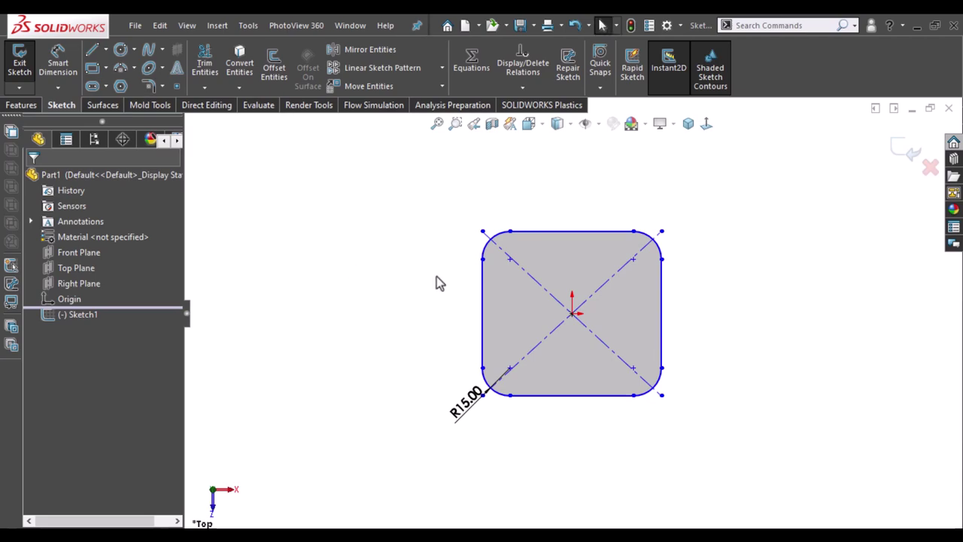
- Dimension the square's height between top and bottom edges to 100 mm
{"action": "left_click", "coordinate": [66, 71]}
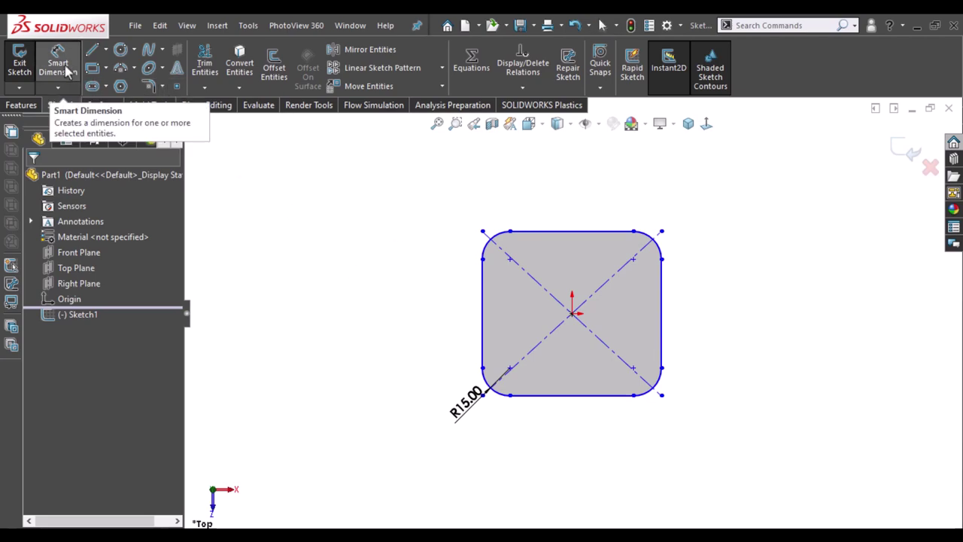
{"action": "left_click", "coordinate": [532, 394]}
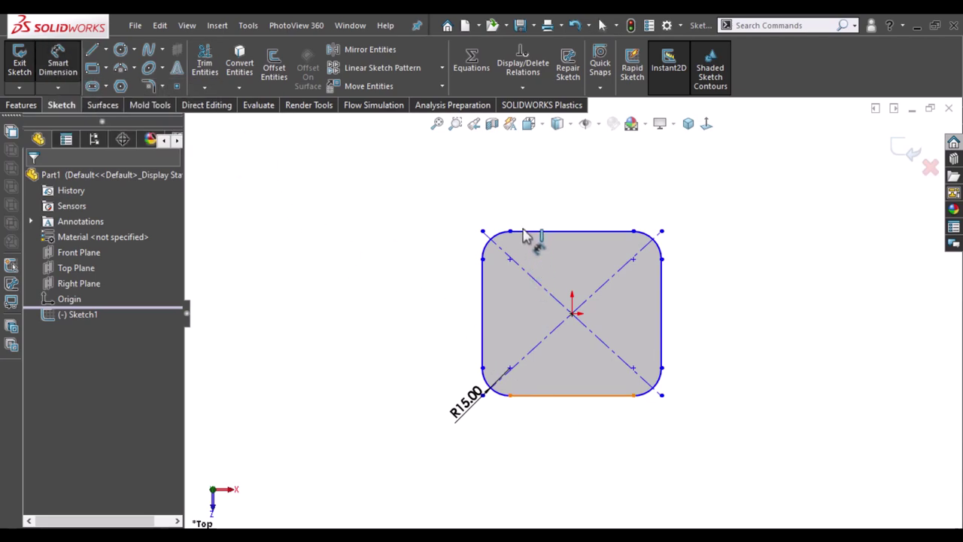
{"action": "left_click", "coordinate": [527, 239]}
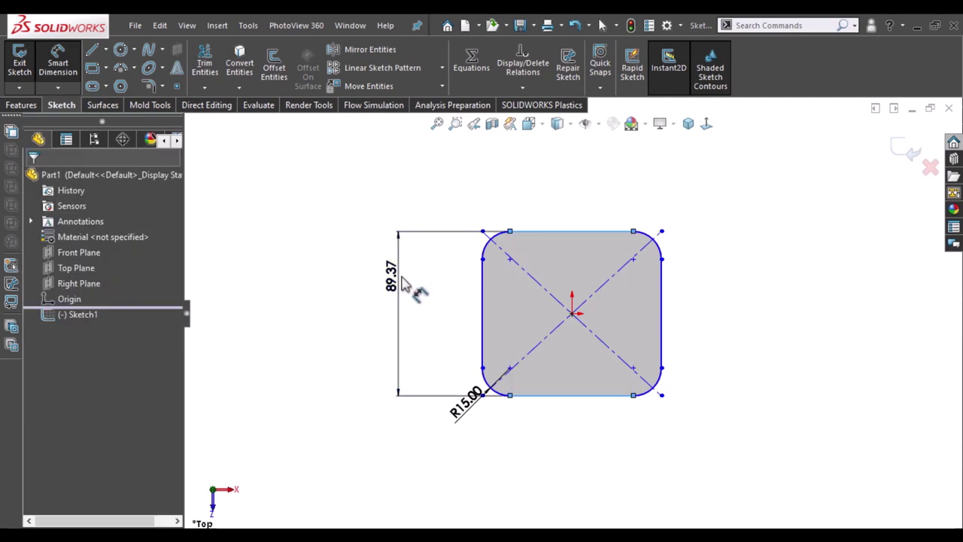
{"action": "left_click", "coordinate": [421, 278]}
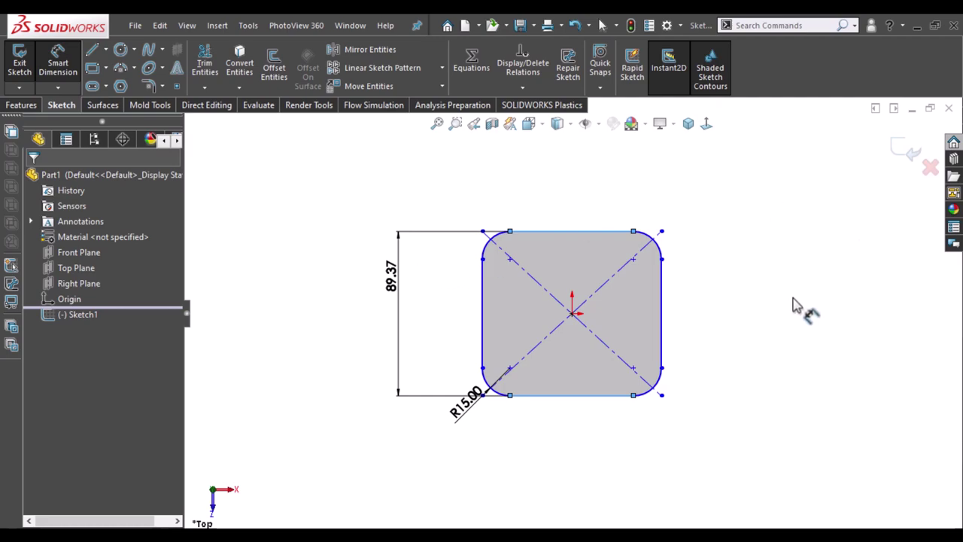
{"action": "type", "text": "1"}
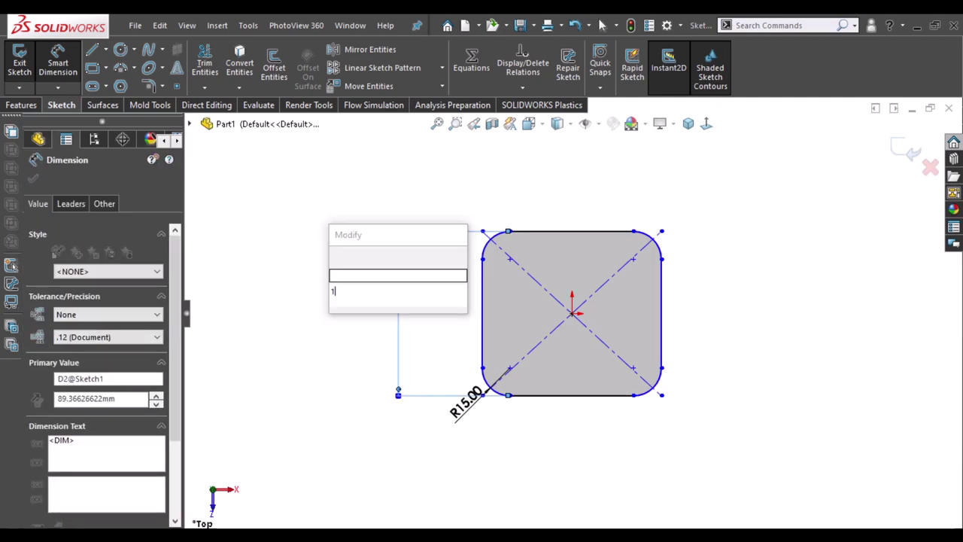
{"action": "type", "text": "00"}
{"action": "key", "text": "Escape"}
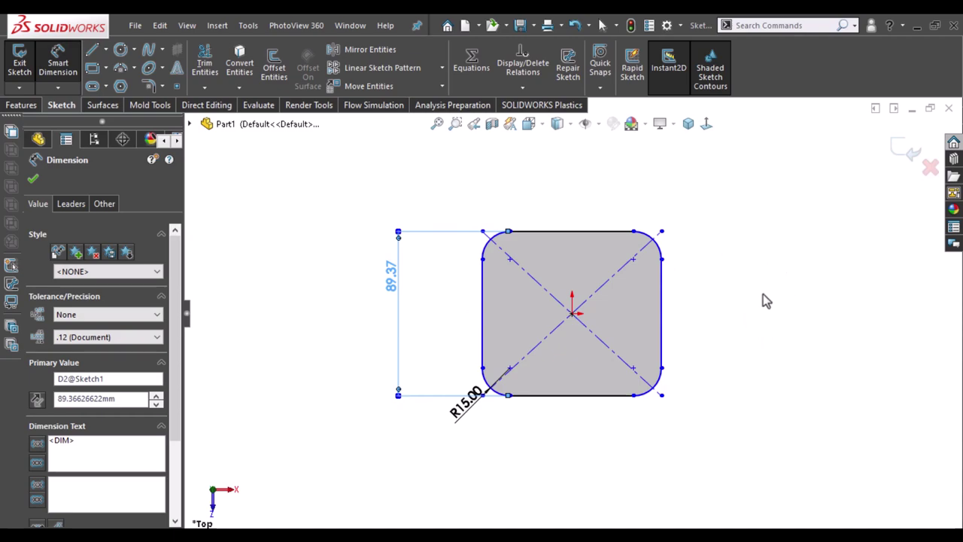
{"action": "key", "text": "Escape"}
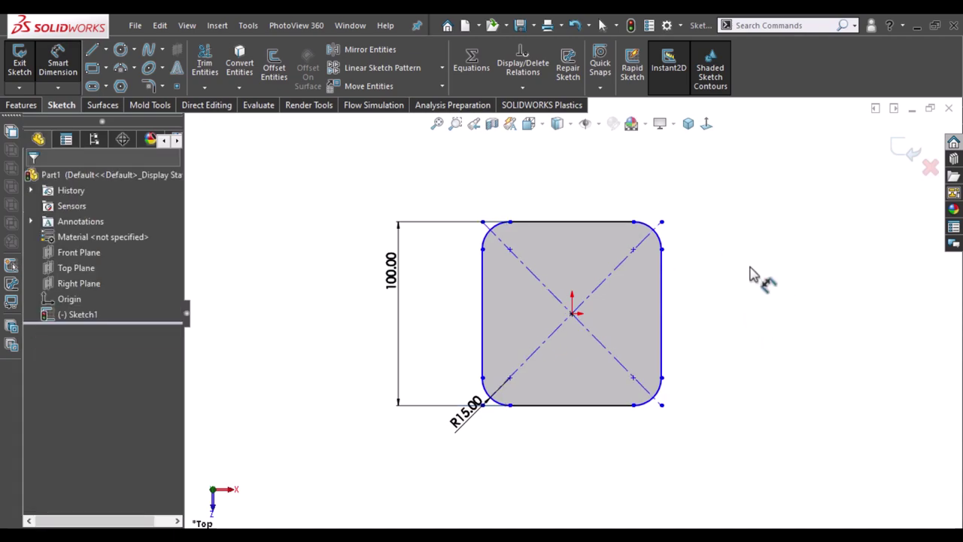
- Make the left and top edges equal so the square is fully defined
{"action": "left_click", "coordinate": [483, 316]}
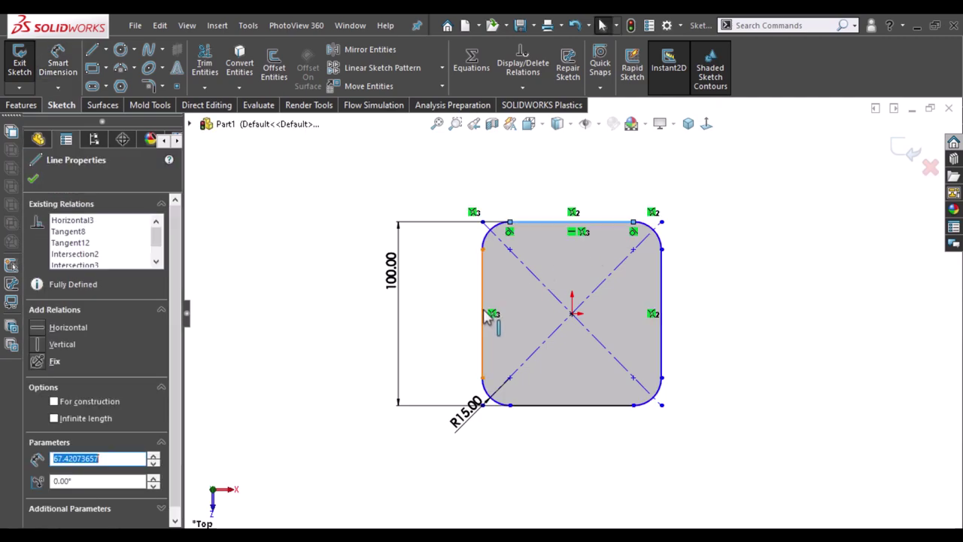
{"action": "left_click", "coordinate": [487, 316], "text": "ctrl"}
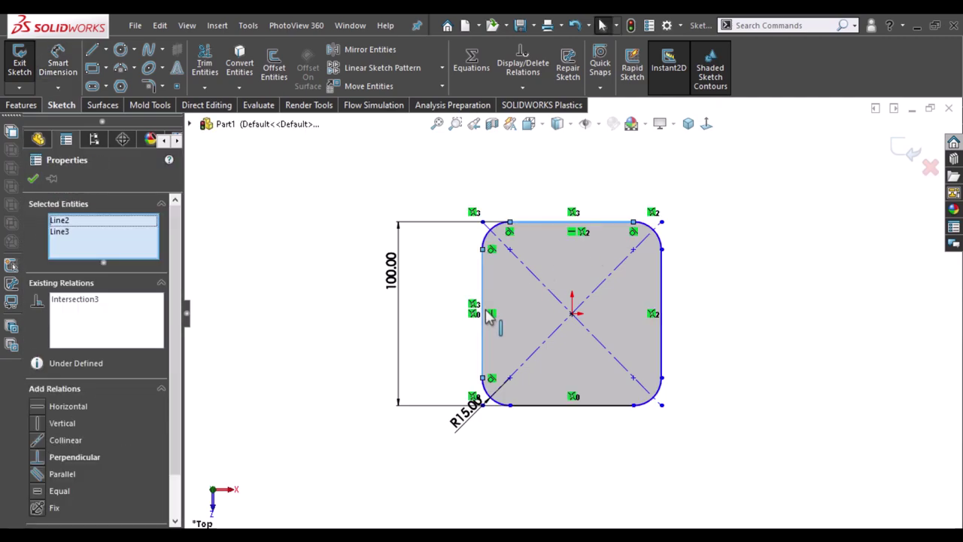
{"action": "left_click", "coordinate": [649, 252]}
{"action": "left_click", "coordinate": [741, 318]}
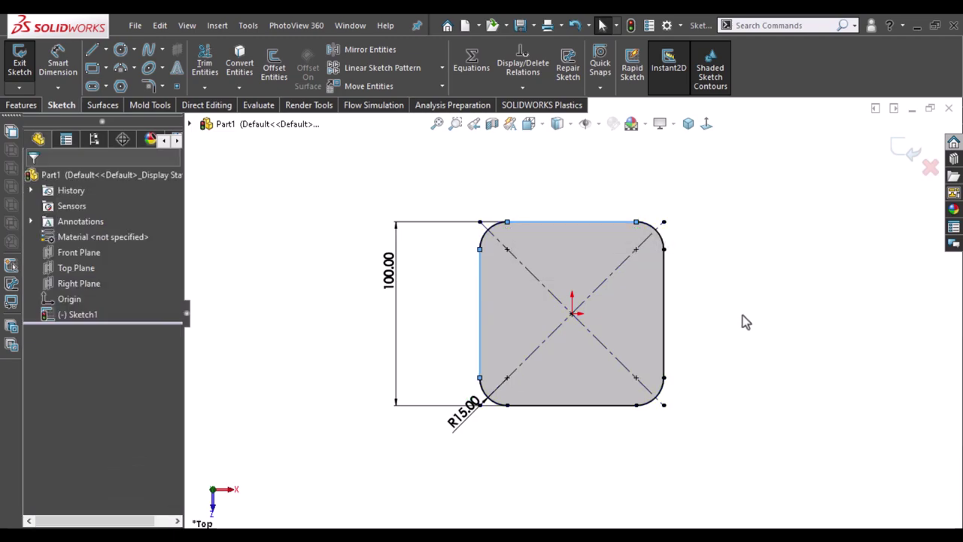
{"action": "scroll", "coordinate": [680, 331], "scroll_direction": "down", "scroll_amount": 1}
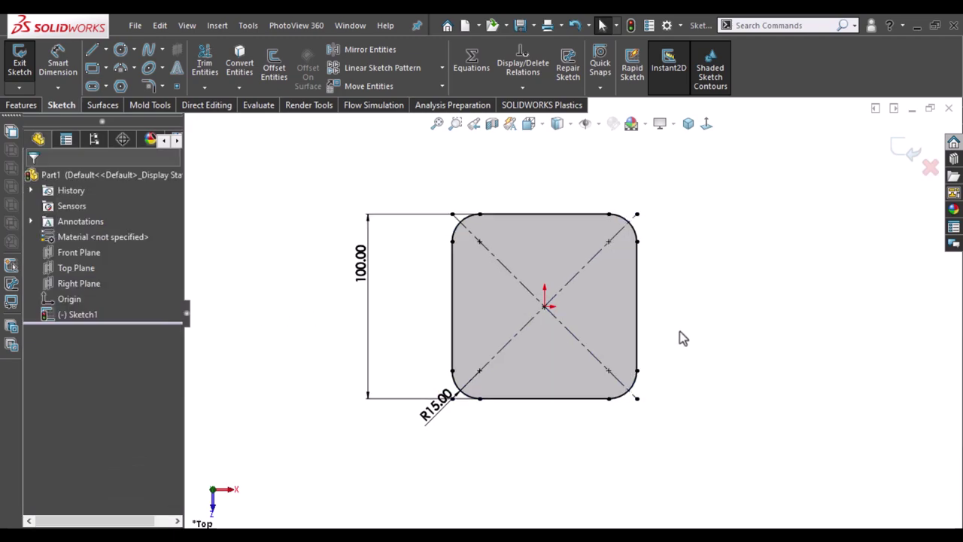
{"action": "scroll", "coordinate": [564, 316], "scroll_direction": "down", "scroll_amount": 1}
{"action": "scroll", "coordinate": [546, 309], "scroll_direction": "down", "scroll_amount": 1}
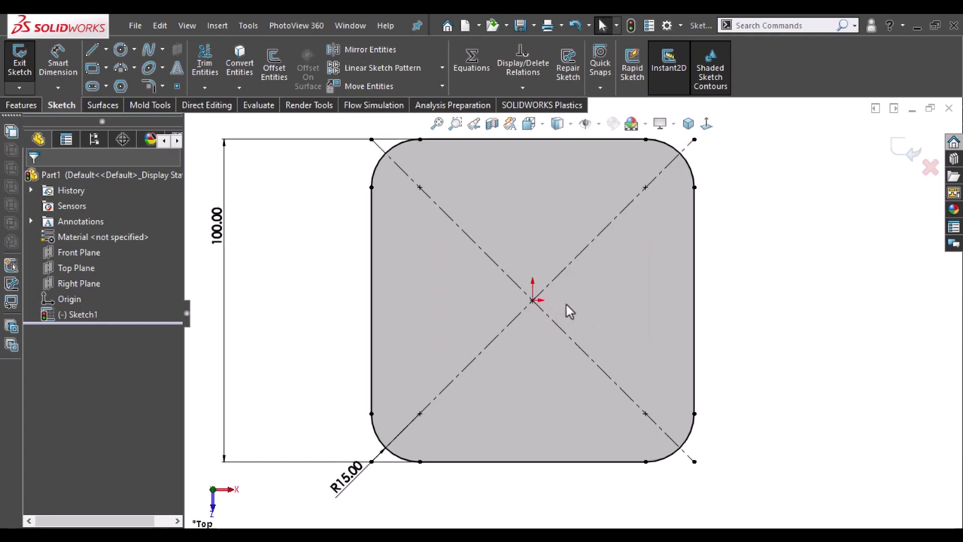
{"action": "scroll", "coordinate": [572, 282], "scroll_direction": "up", "scroll_amount": 1}
{"action": "scroll", "coordinate": [527, 249], "scroll_direction": "down", "scroll_amount": 2}
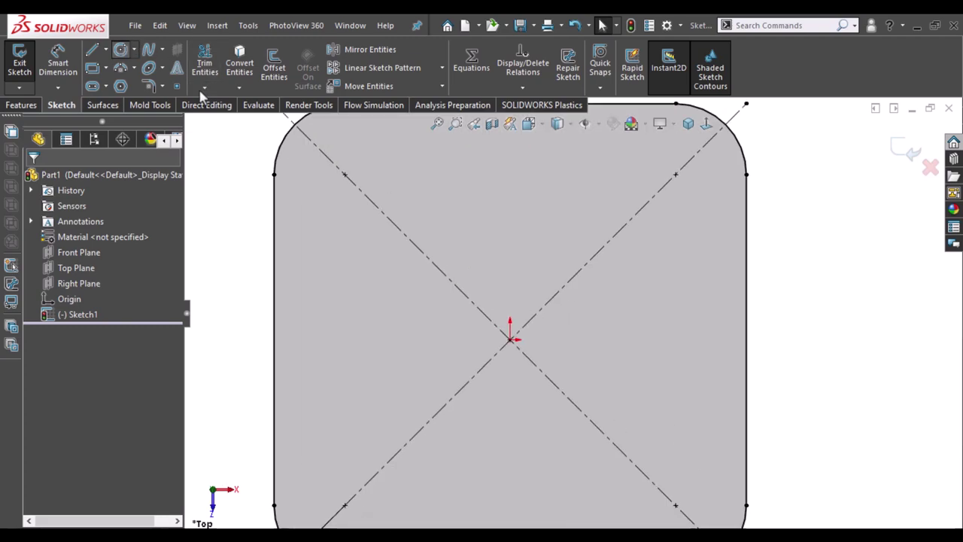
- Draw a circle centred on the origin and dimension its diameter to Ø40
{"action": "left_click", "coordinate": [510, 340]}
{"action": "left_click", "coordinate": [612, 323]}
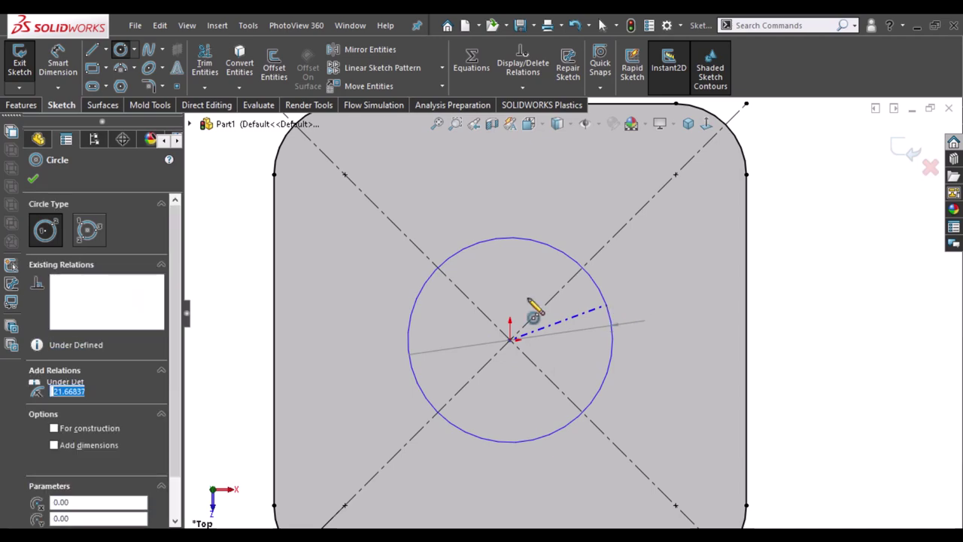
{"action": "key", "text": "Escape"}
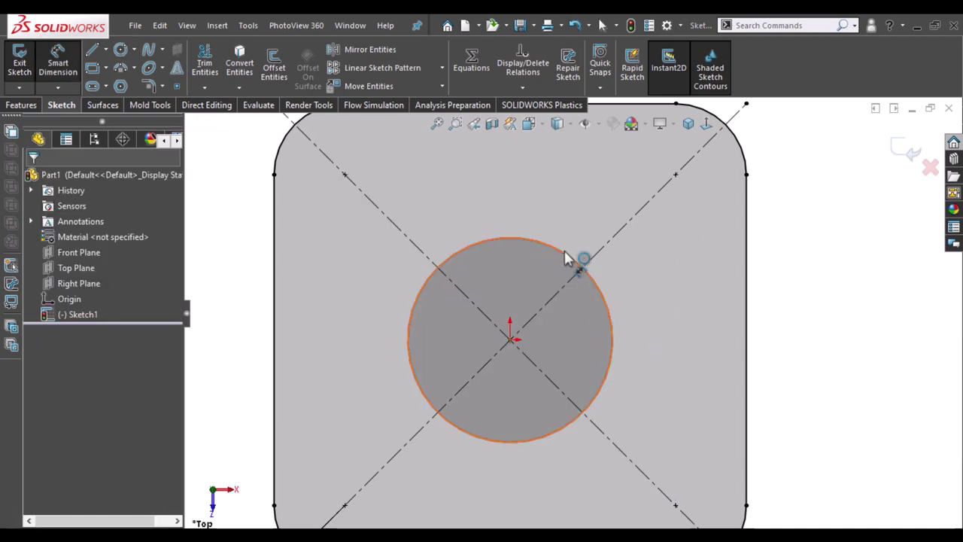
{"action": "left_click", "coordinate": [578, 257]}
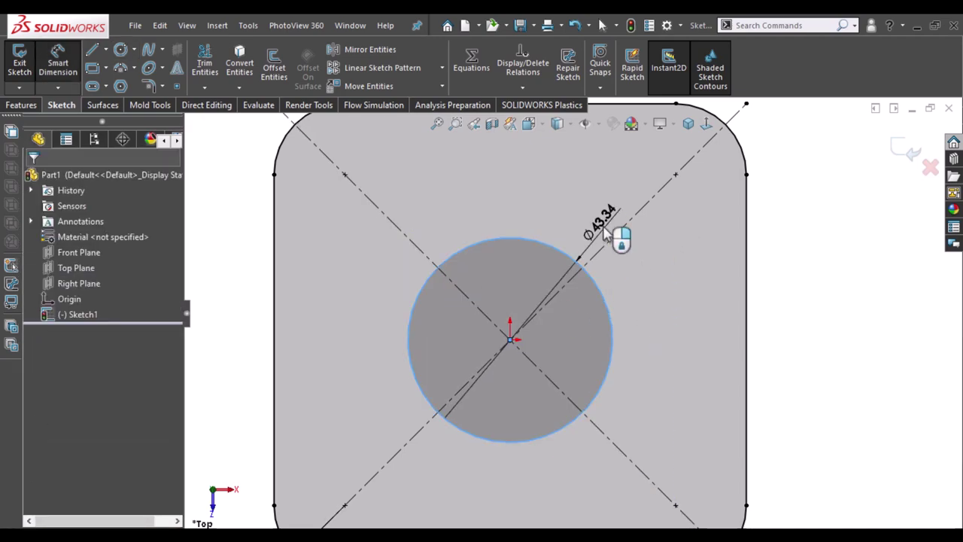
{"action": "left_click", "coordinate": [602, 230]}
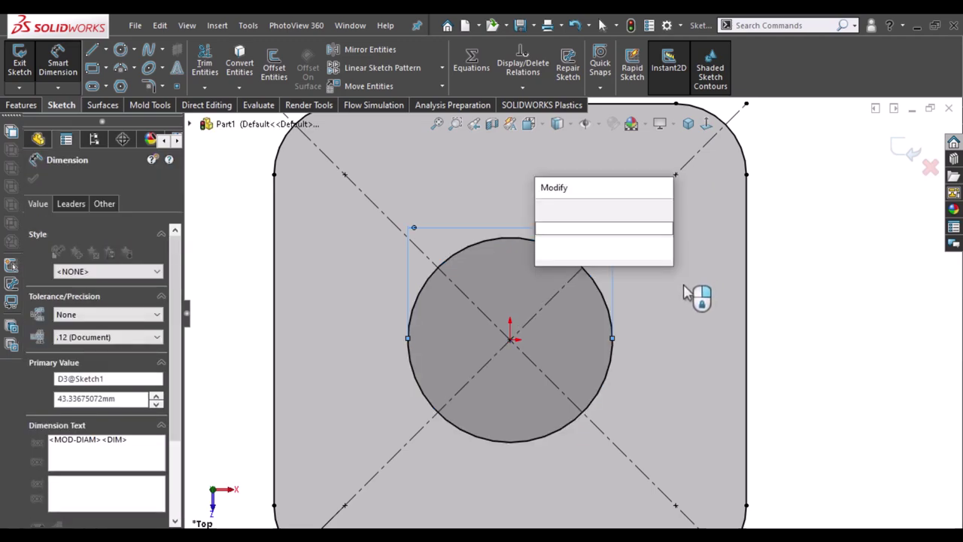
{"action": "type", "text": "40"}
{"action": "key", "text": "Return"}
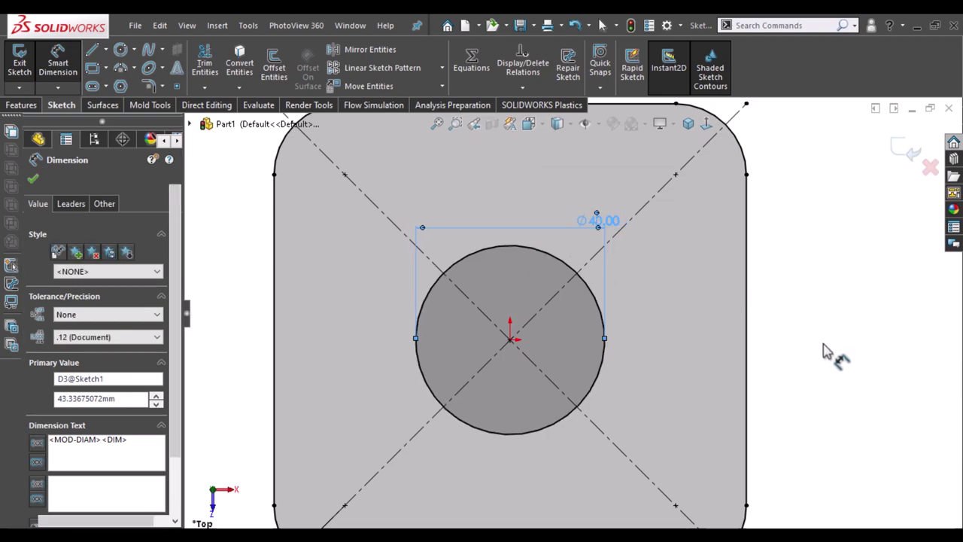
{"action": "key", "text": "Escape"}
{"action": "mouse_move", "coordinate": [801, 342]}
{"action": "right_mouse_down"}
{"action": "mouse_move", "coordinate": [726, 301]}
{"action": "mouse_move", "coordinate": [756, 303]}
{"action": "right_mouse_up"}
{"action": "key", "text": "Escape"}
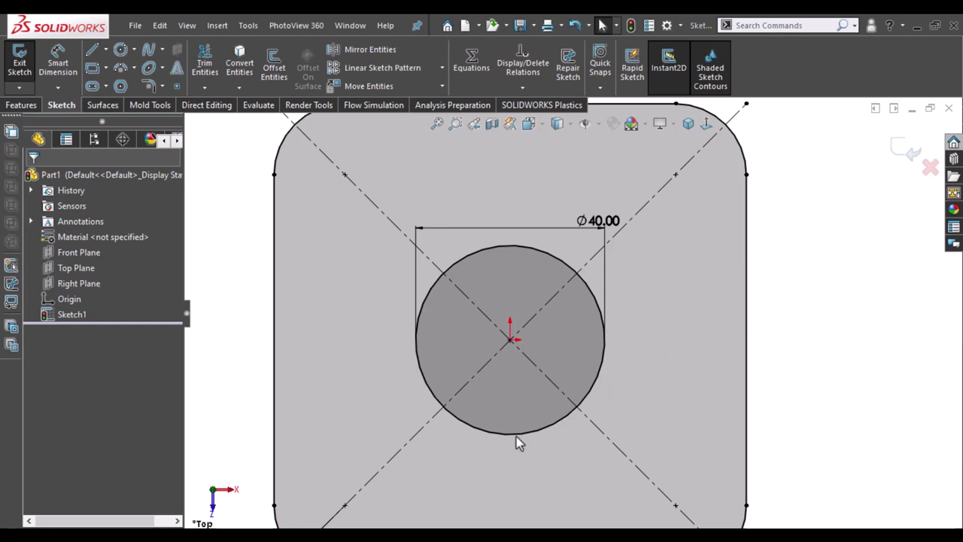
{"action": "right_click_drag", "start_coordinate": [516, 442], "coordinate": [477, 449]}
- Draw a straight slot below-left of the origin
{"action": "scroll", "coordinate": [474, 452], "scroll_direction": "down", "scroll_amount": 2}
{"action": "scroll", "coordinate": [442, 423], "scroll_direction": "down", "scroll_amount": 2}
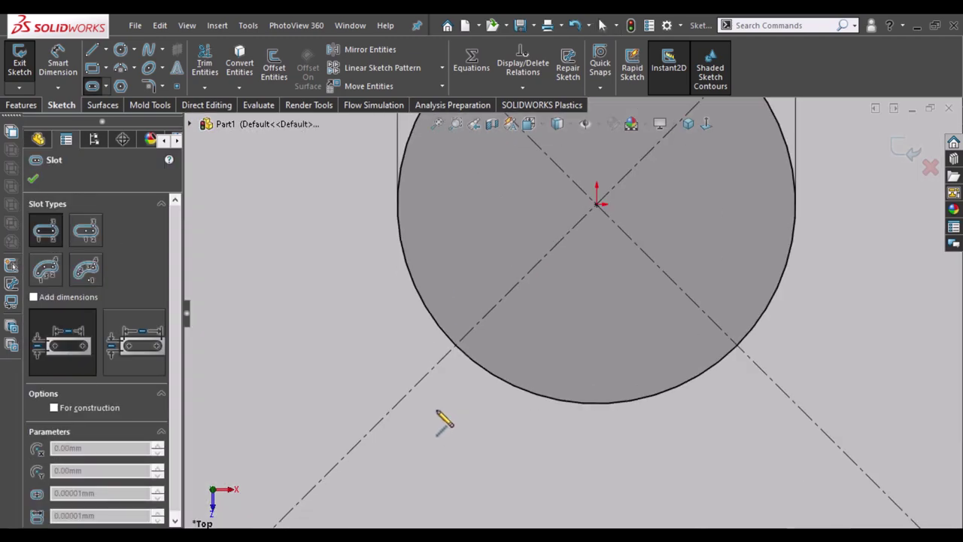
{"action": "left_click", "coordinate": [419, 419]}
{"action": "left_click", "coordinate": [358, 419]}
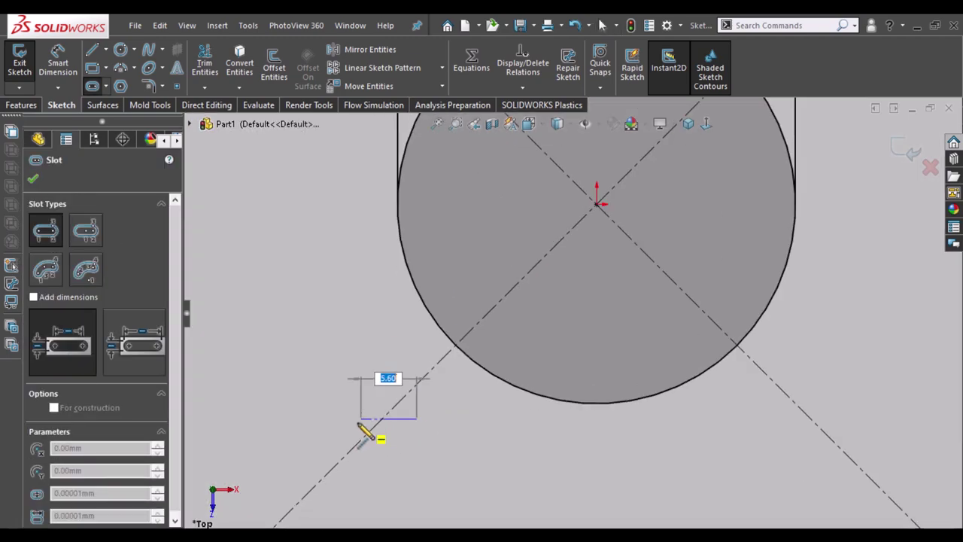
{"action": "left_click", "coordinate": [351, 414]}
{"action": "left_click", "coordinate": [348, 407]}
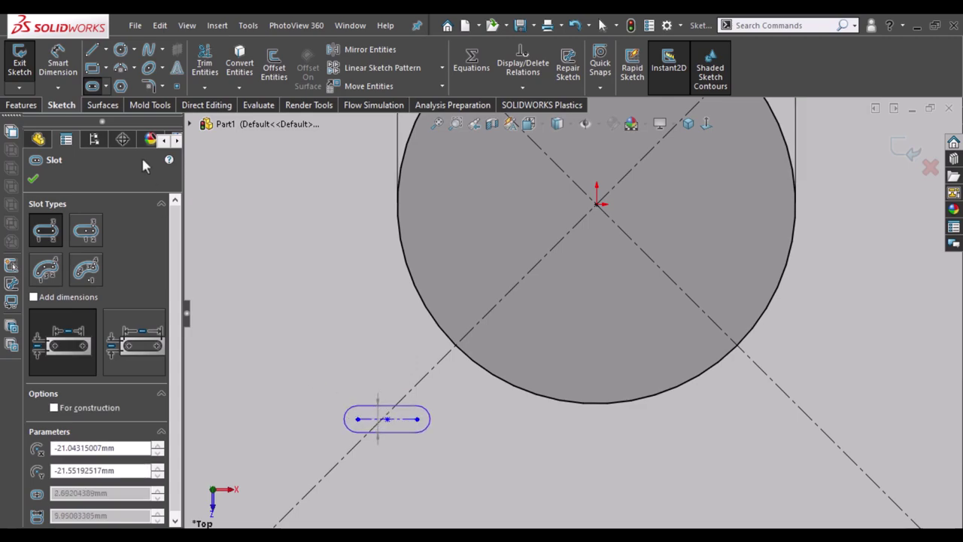
{"action": "key", "text": "Escape"}
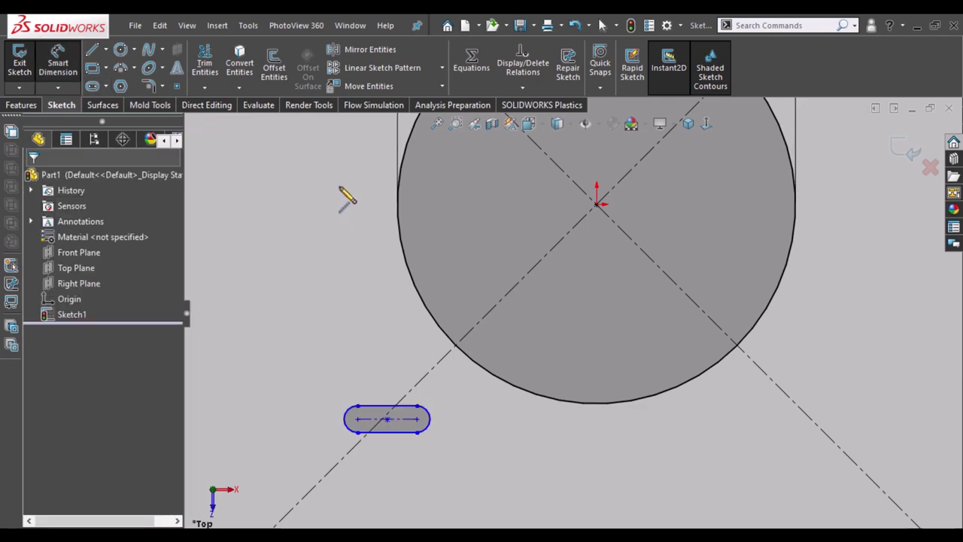
- Dimension the slot length to 5.60 and its end radius to R2.05
{"action": "left_click", "coordinate": [400, 468]}
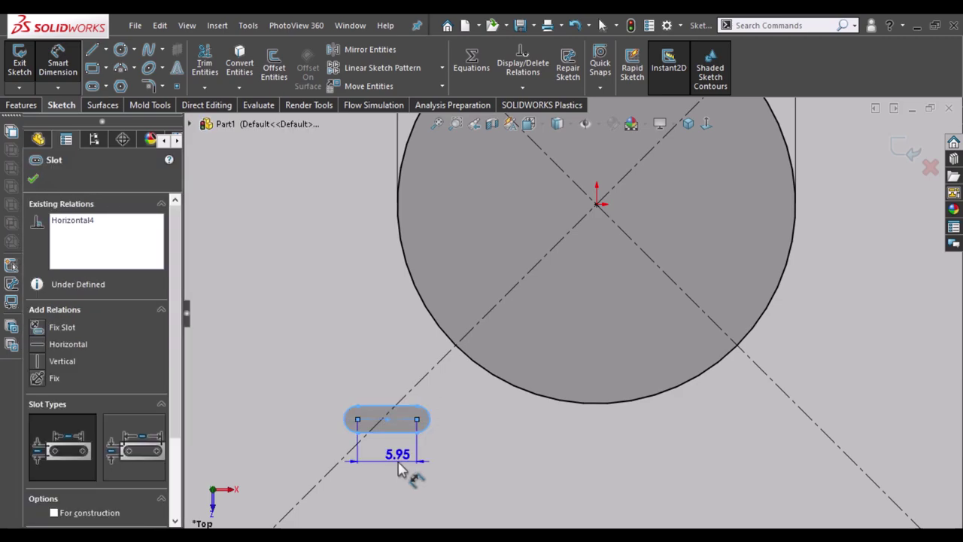
{"action": "left_click", "coordinate": [400, 469]}
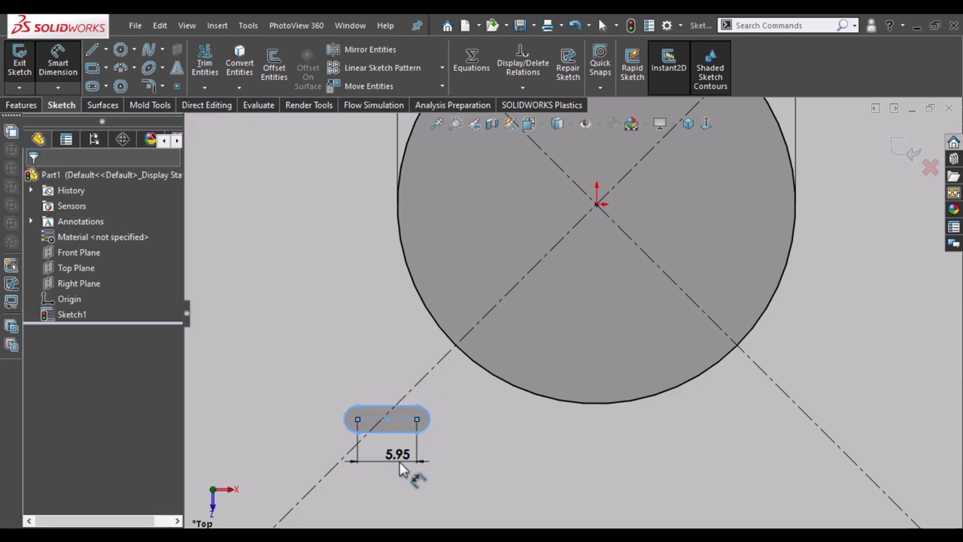
{"action": "left_click", "coordinate": [416, 464]}
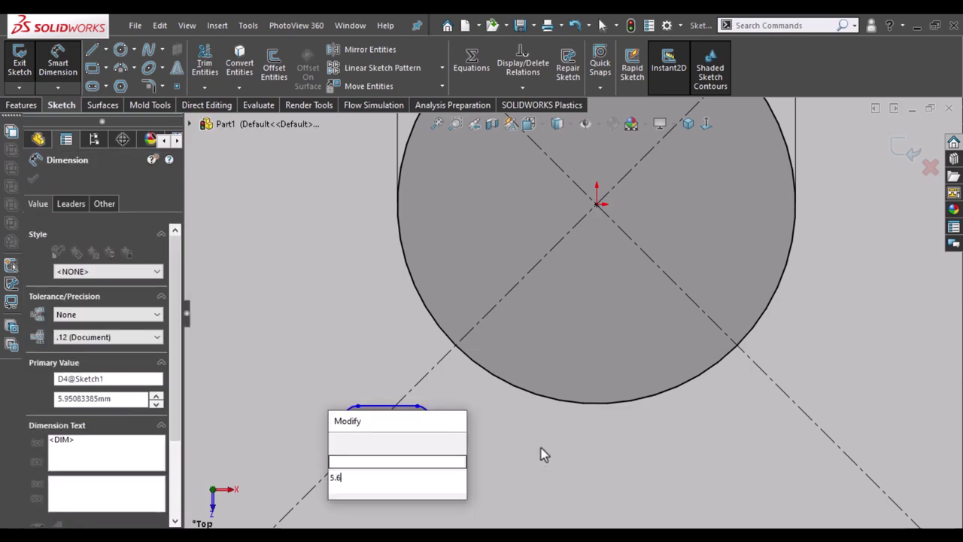
{"action": "key", "text": "Return"}
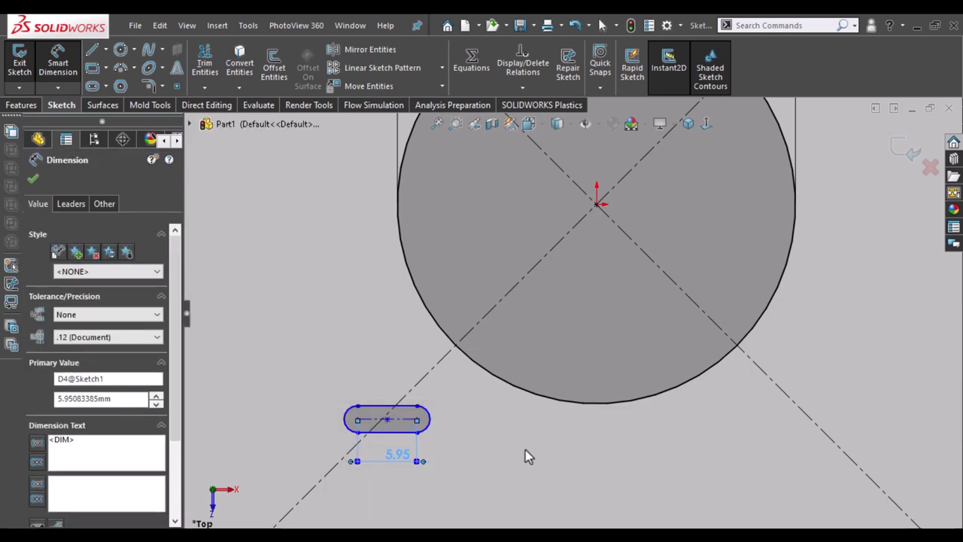
{"action": "left_click", "coordinate": [328, 397]}
{"action": "left_click", "coordinate": [328, 397]}
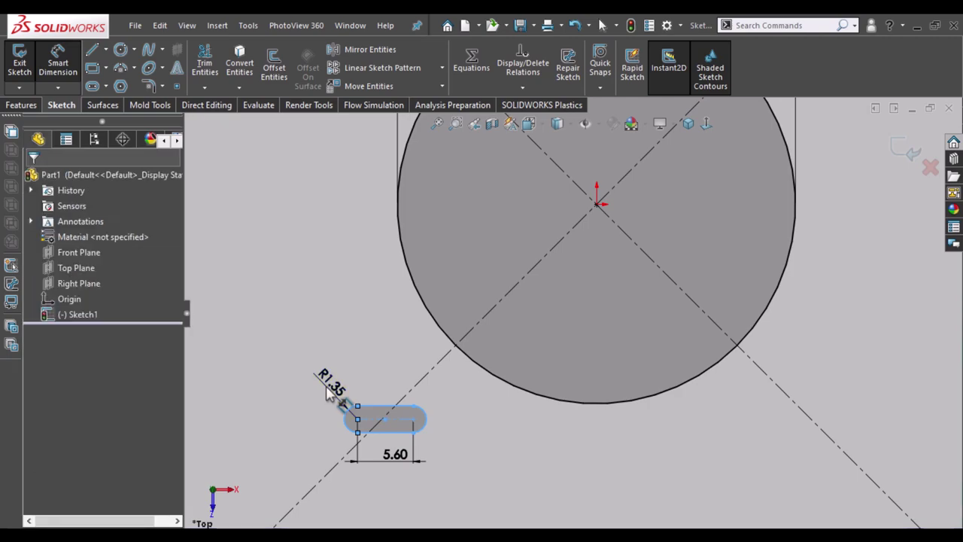
{"action": "double_click", "coordinate": [328, 398]}
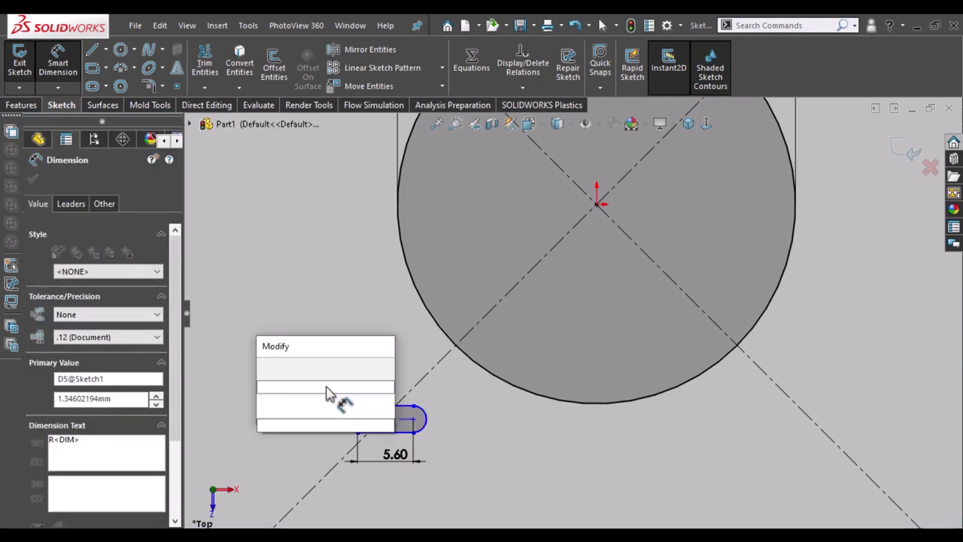
{"action": "type", "text": "2.8"}
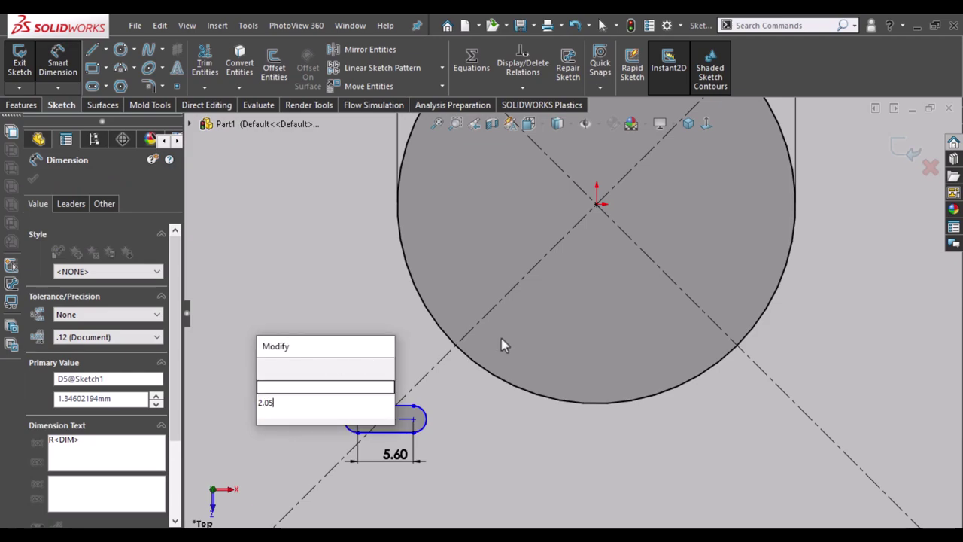
{"action": "key", "text": "Escape"}
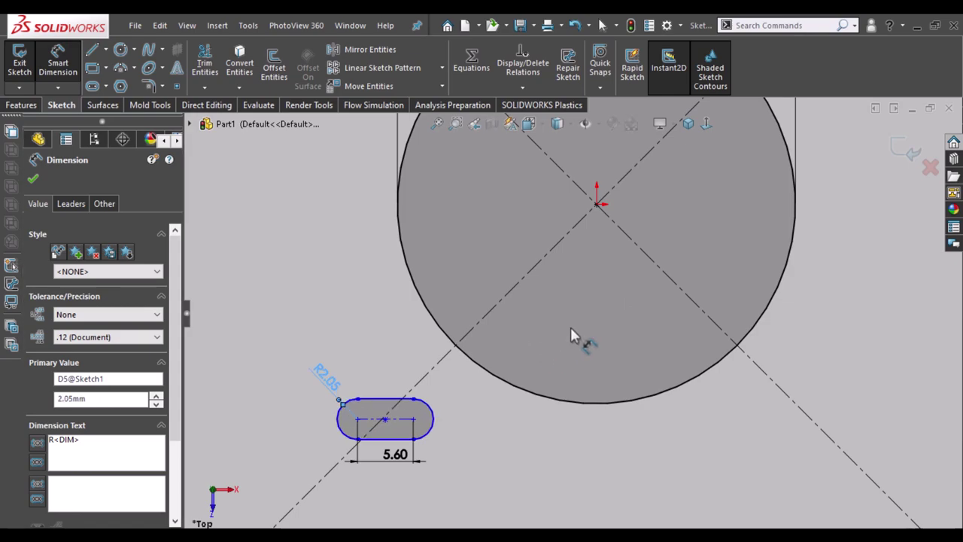
- Dimension the slot's offsets from the centre: 17.00 horizontal and 19.00 vertical
{"action": "left_click", "coordinate": [384, 419]}
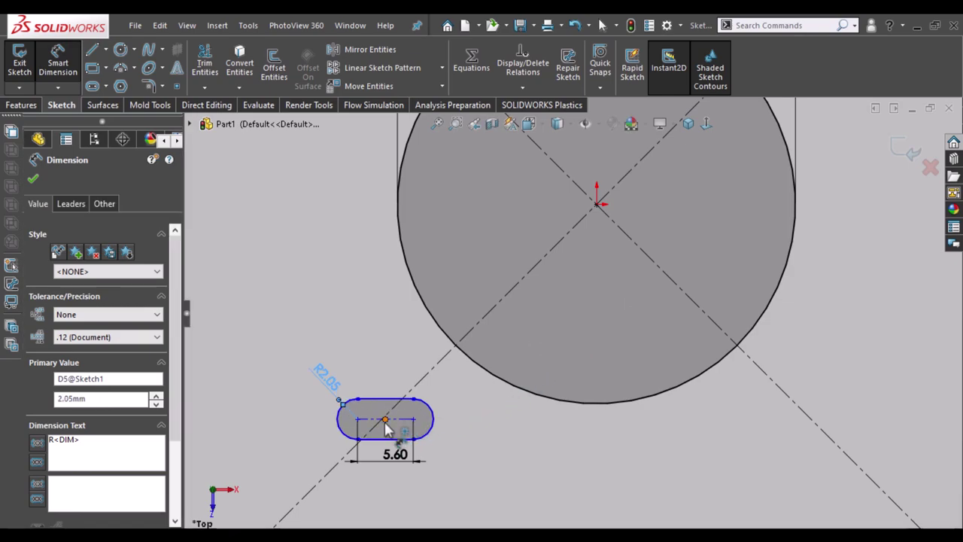
{"action": "left_click", "coordinate": [598, 211]}
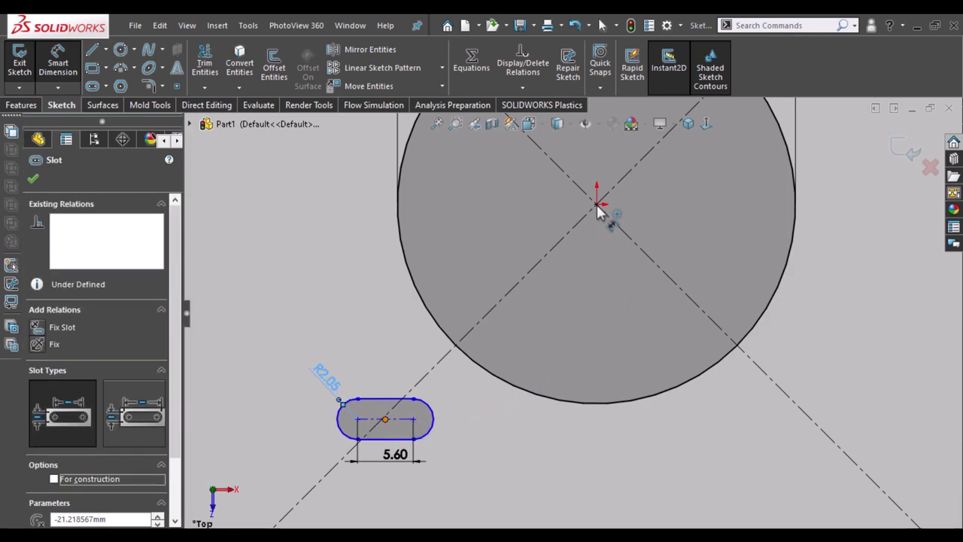
{"action": "left_click", "coordinate": [480, 502]}
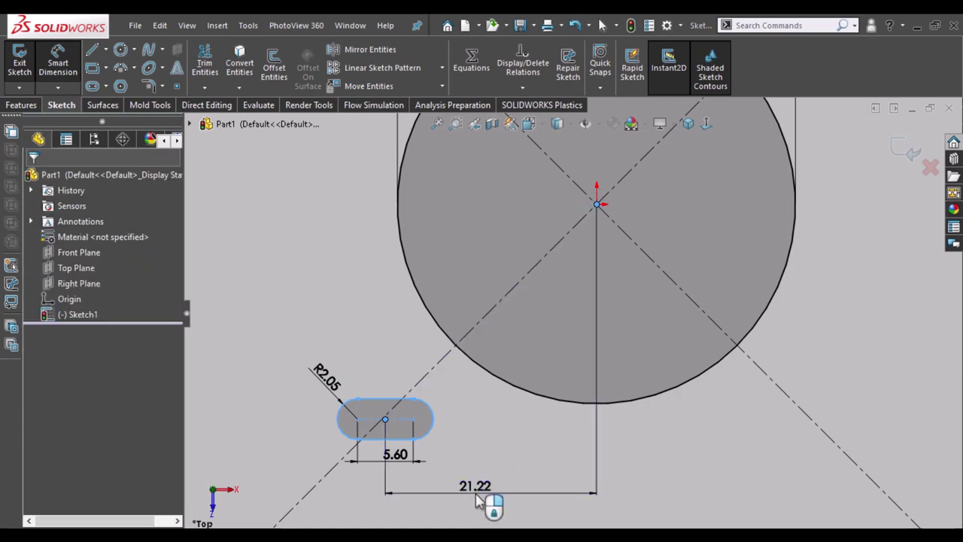
{"action": "double_click", "coordinate": [479, 502]}
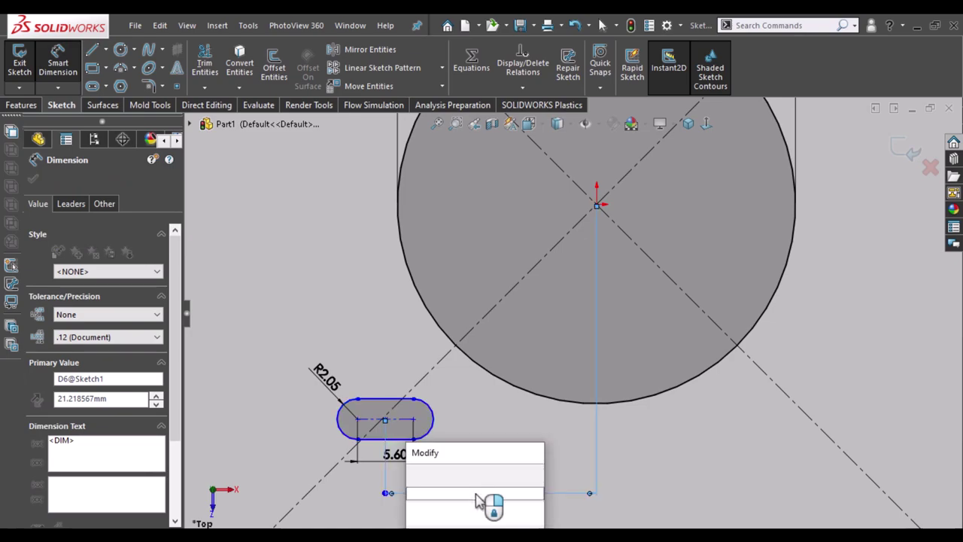
{"action": "type", "text": "17"}
{"action": "left_click", "coordinate": [547, 406]}
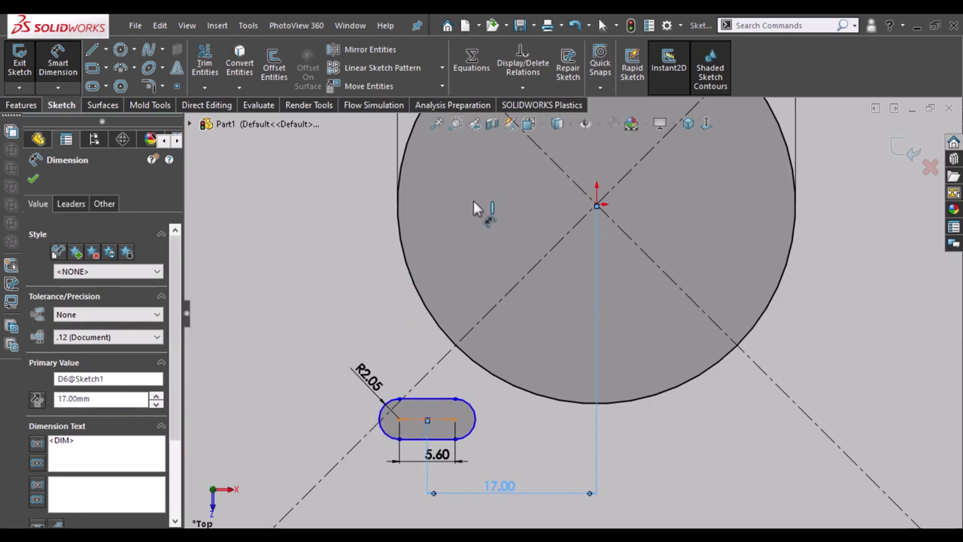
{"action": "left_click", "coordinate": [427, 419]}
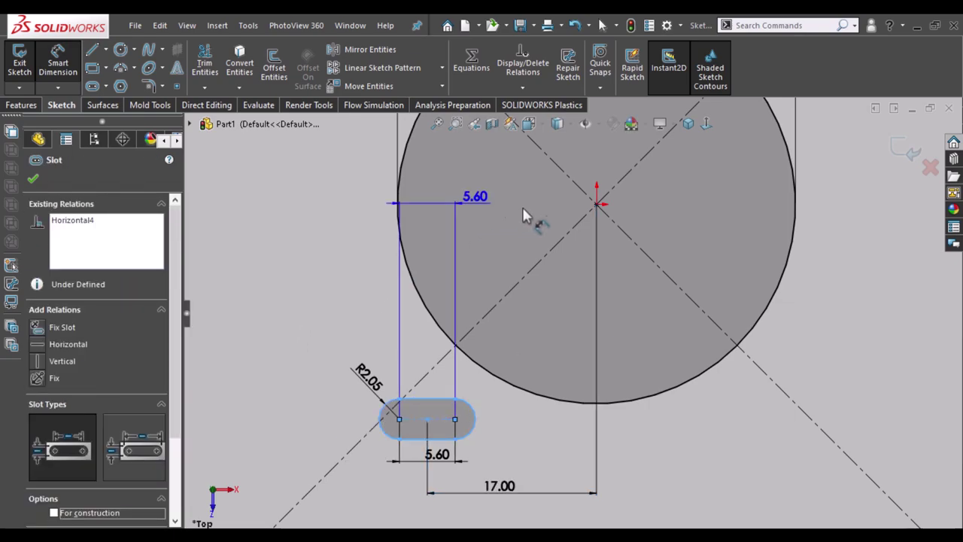
{"action": "left_click", "coordinate": [316, 270]}
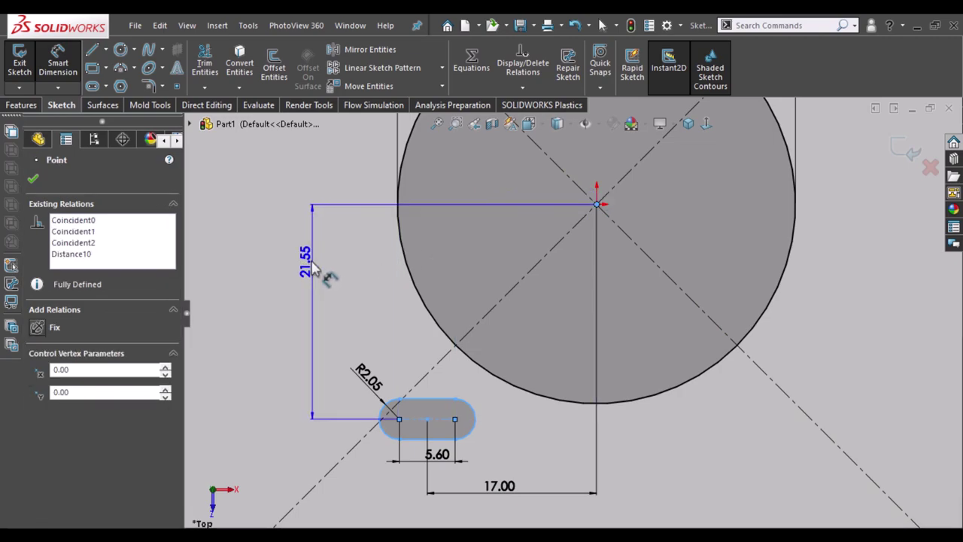
{"action": "key", "text": "Escape"}
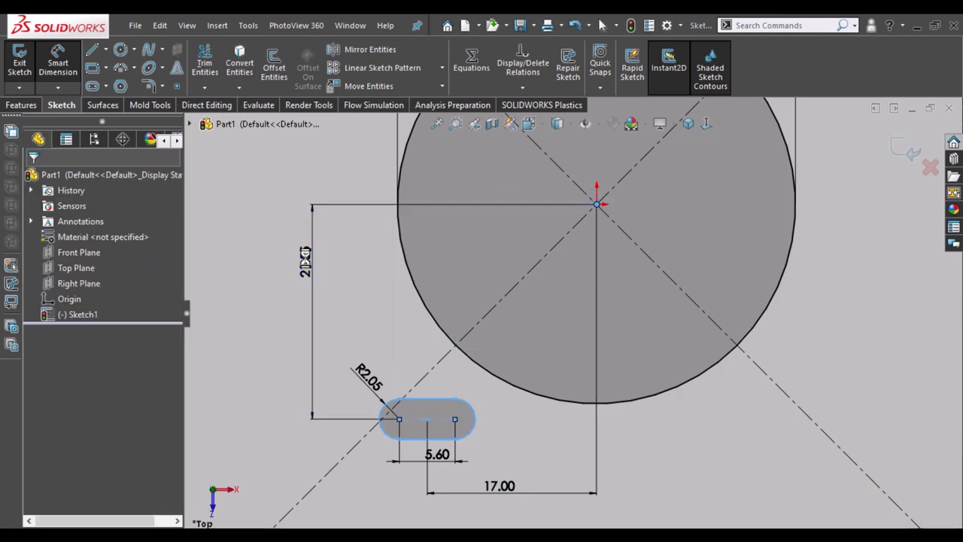
{"action": "double_click", "coordinate": [305, 261]}
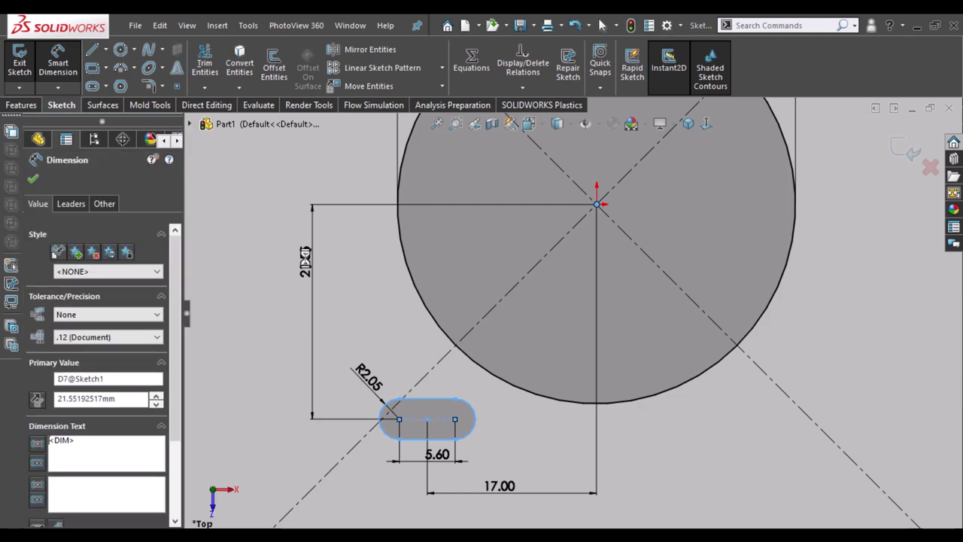
{"action": "type", "text": "18"}
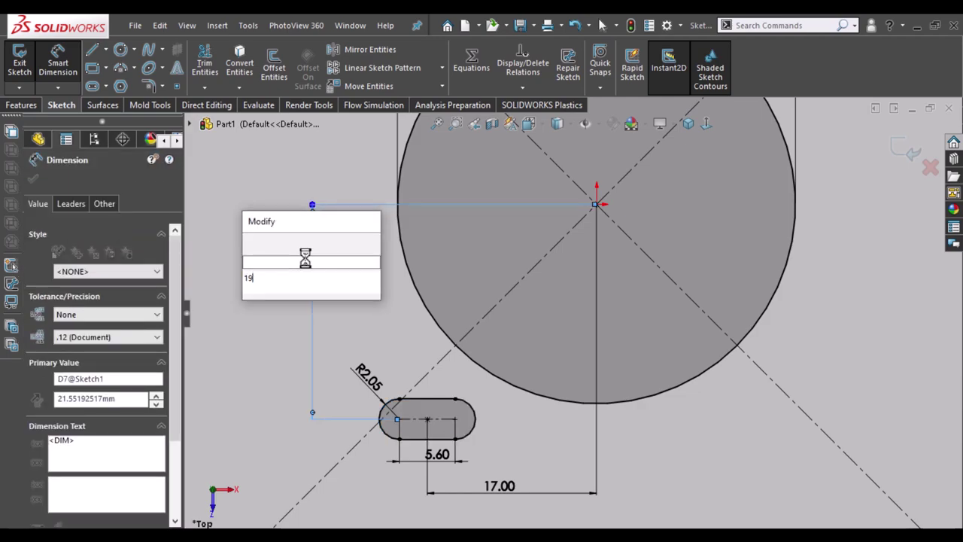
{"action": "key", "text": "Return"}
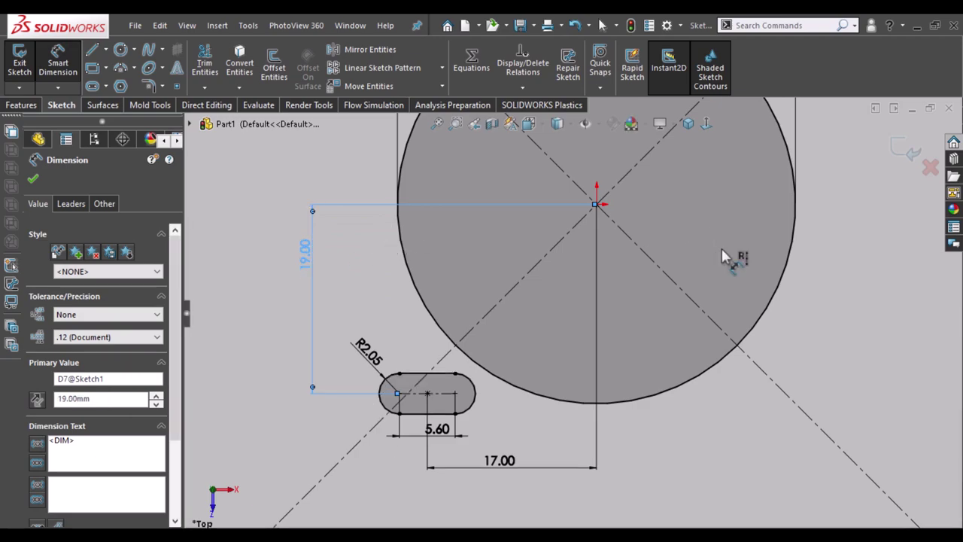
{"action": "right_click_drag", "start_coordinate": [722, 241], "coordinate": [610, 228]}
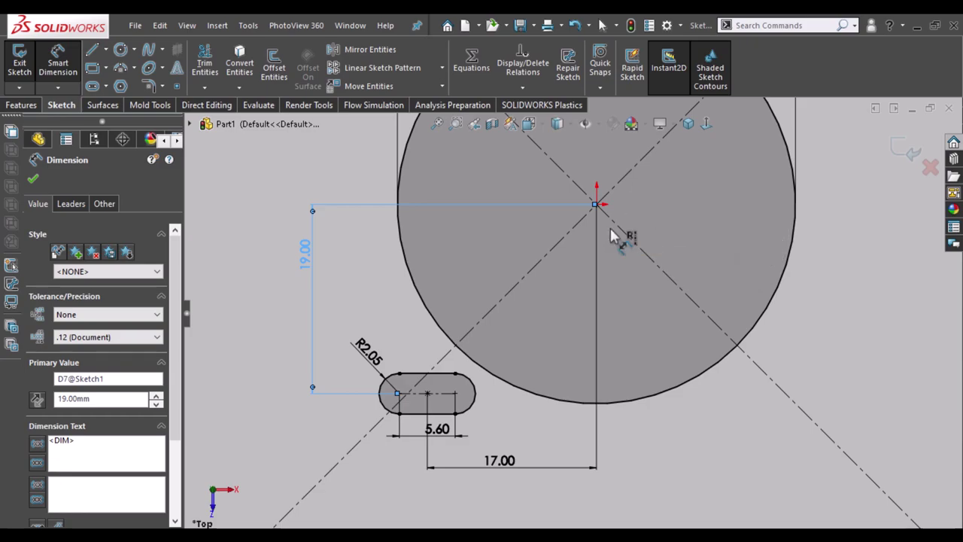
- Draw a vertical and a horizontal line out from the circle centre
{"action": "scroll", "coordinate": [627, 354], "scroll_direction": "up", "scroll_amount": 3}
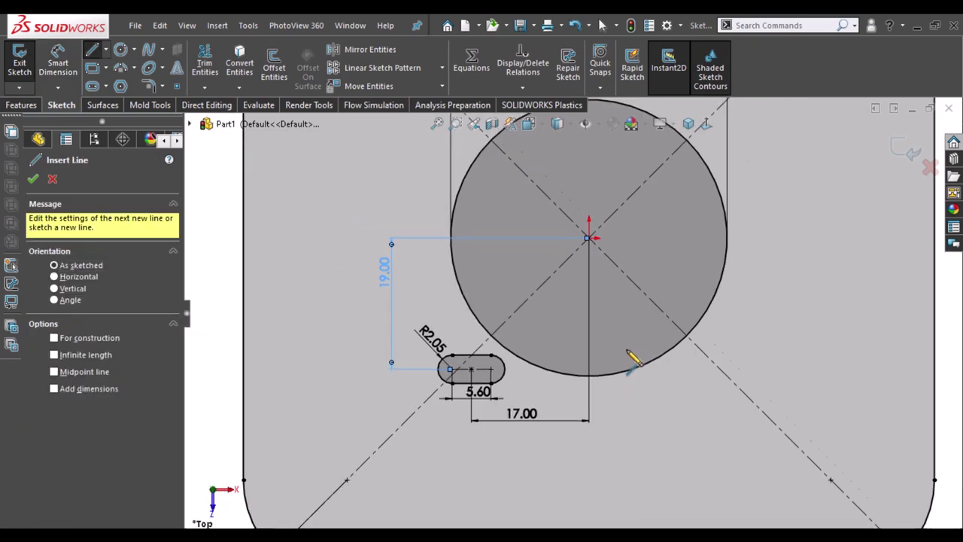
{"action": "scroll", "coordinate": [634, 252], "scroll_direction": "up", "scroll_amount": 2}
{"action": "scroll", "coordinate": [634, 218], "scroll_direction": "down", "scroll_amount": 2}
{"action": "scroll", "coordinate": [631, 204], "scroll_direction": "down", "scroll_amount": 1}
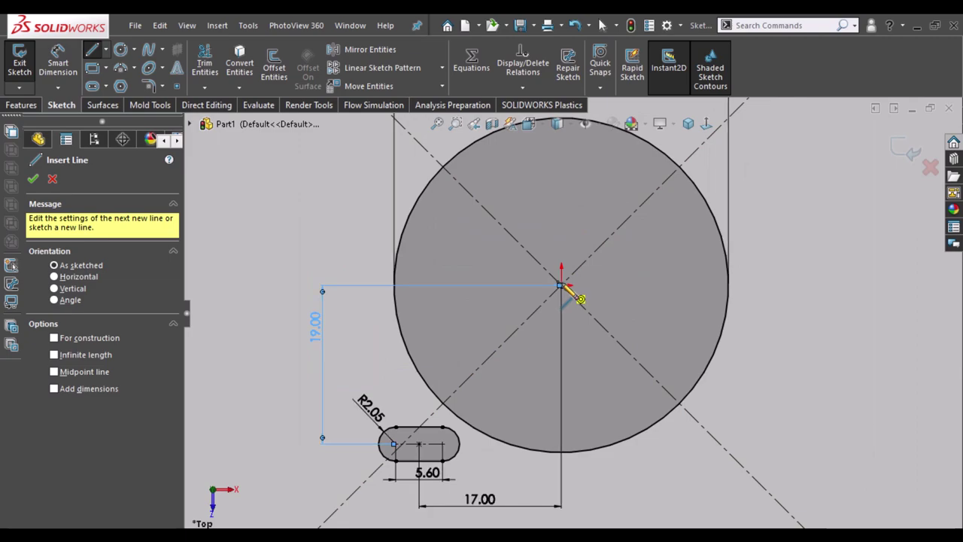
{"action": "left_click", "coordinate": [563, 307]}
{"action": "left_click", "coordinate": [561, 162]}
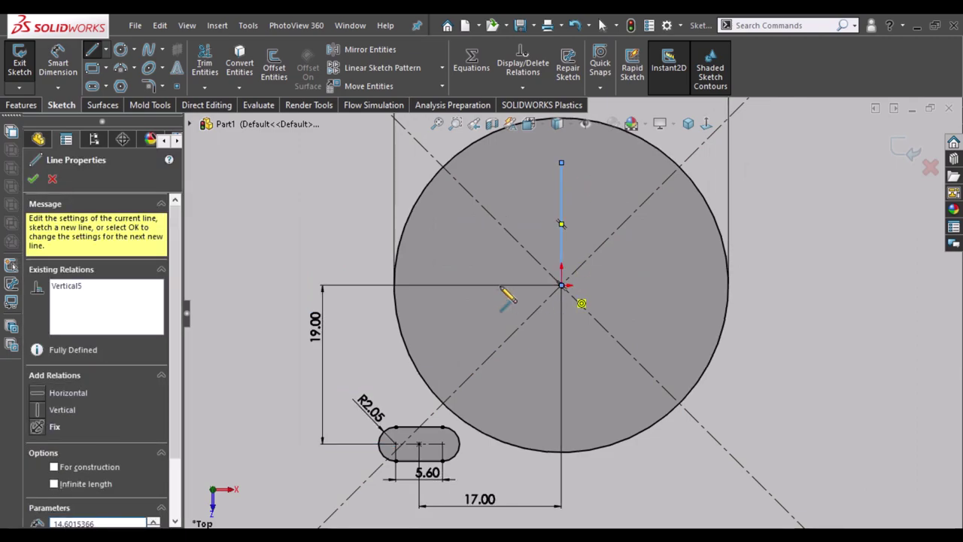
{"action": "left_click", "coordinate": [561, 285]}
{"action": "left_click", "coordinate": [443, 285]}
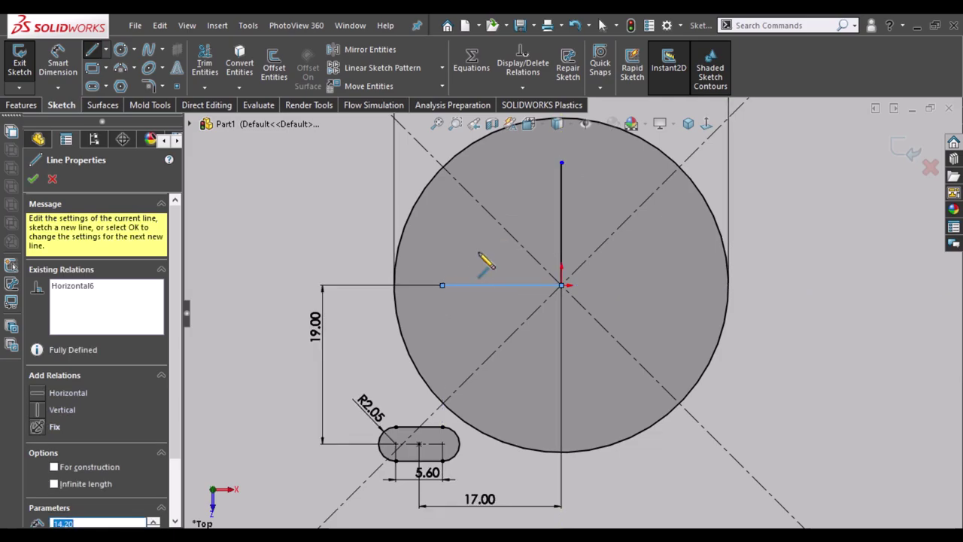
{"action": "key", "text": "Escape"}
{"action": "key", "text": "Escape"}
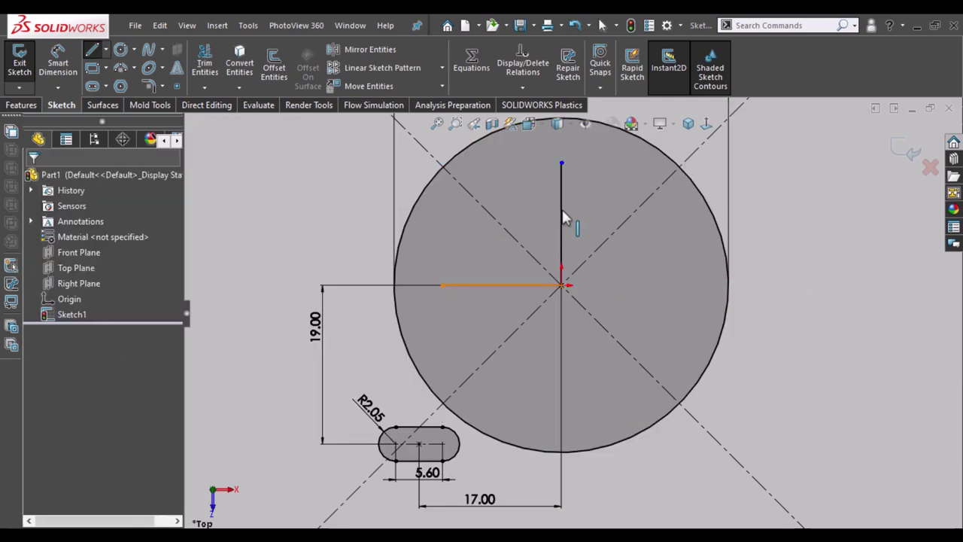
- Convert the centre lines to construction geometry, keeping the circle as solid geometry
{"action": "left_click", "coordinate": [561, 212]}
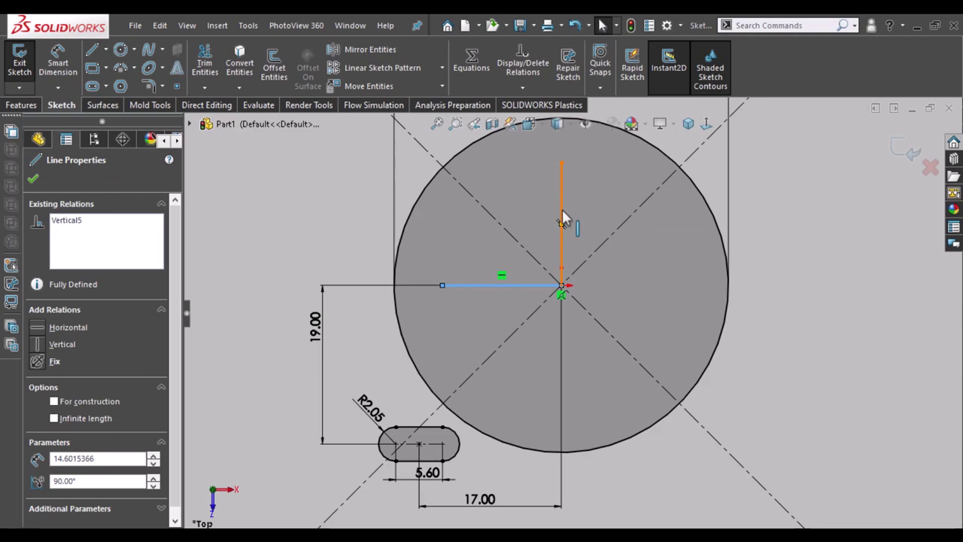
{"action": "left_click", "coordinate": [562, 212], "text": "ctrl"}
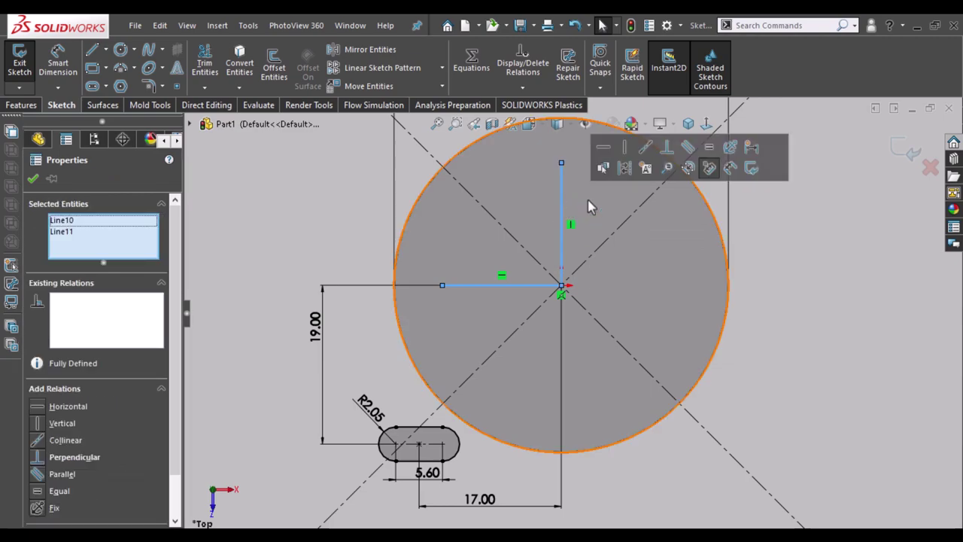
{"action": "key", "text": "Escape"}
{"action": "left_click", "coordinate": [611, 234]}
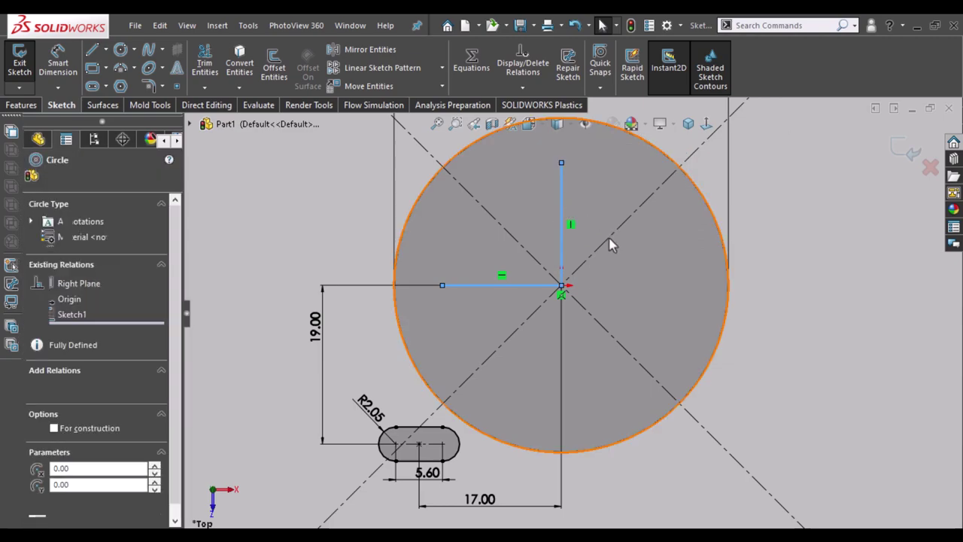
{"action": "right_click_drag", "start_coordinate": [610, 243], "coordinate": [648, 188]}
{"action": "left_click", "coordinate": [647, 188]}
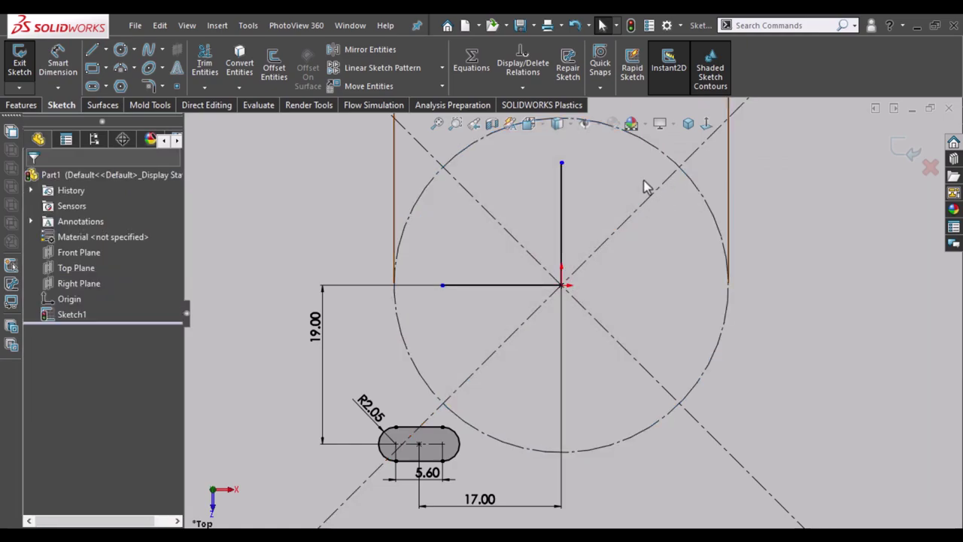
{"action": "left_click", "coordinate": [724, 340]}
{"action": "right_click_drag", "start_coordinate": [727, 338], "coordinate": [786, 336]}
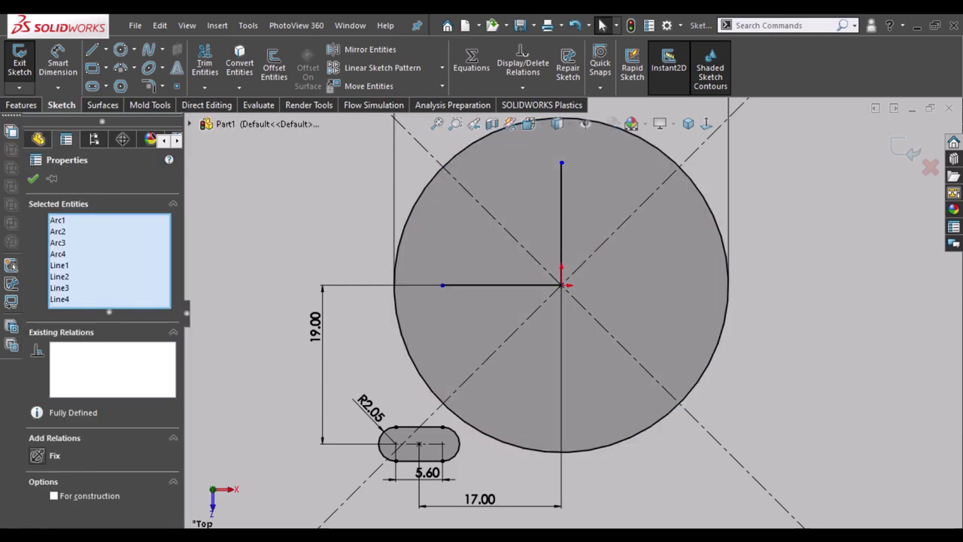
{"action": "left_click", "coordinate": [561, 218]}
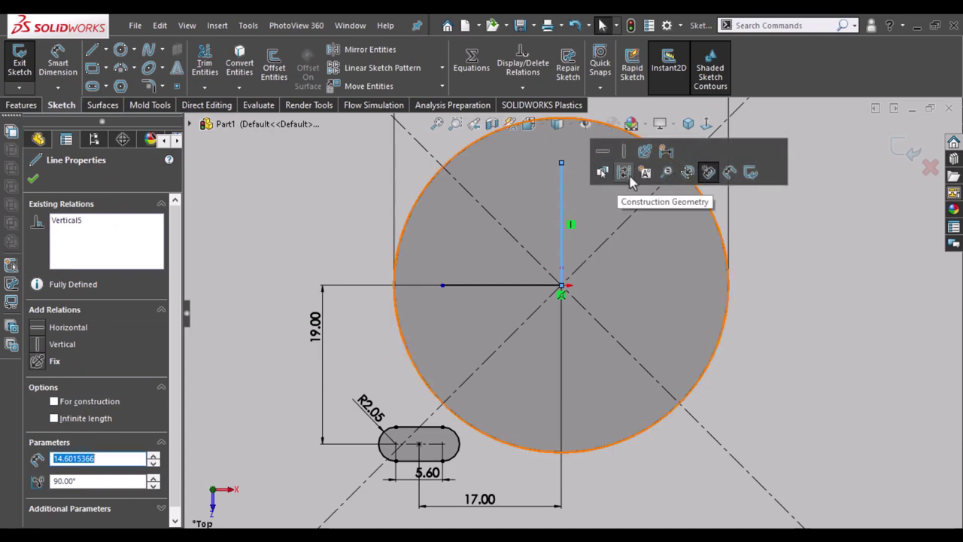
{"action": "left_click", "coordinate": [622, 175]}
{"action": "left_click", "coordinate": [525, 264]}
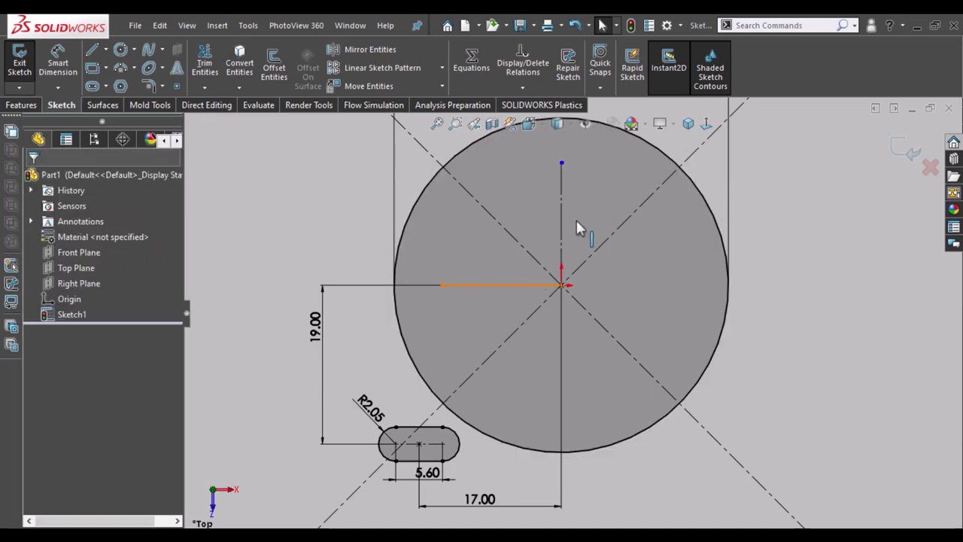
{"action": "left_click", "coordinate": [576, 228]}
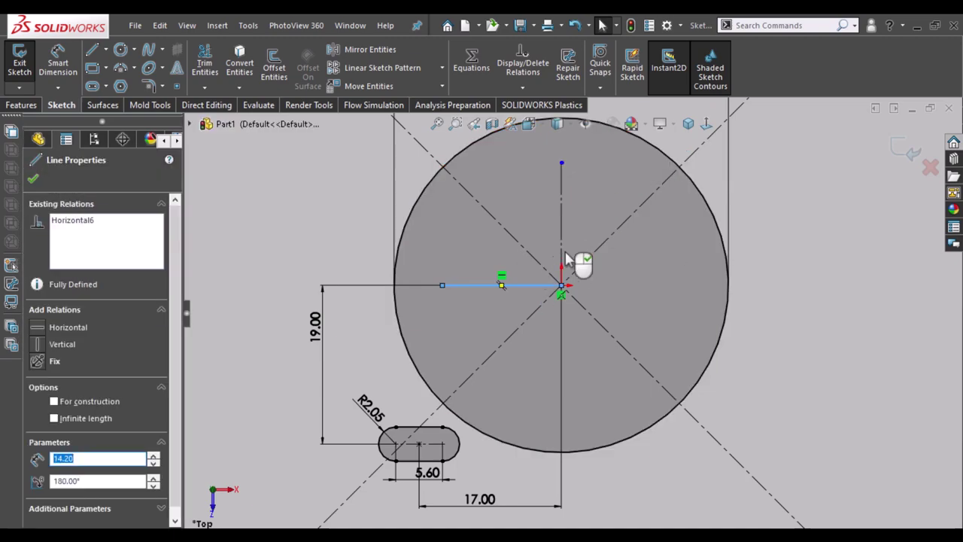
{"action": "key", "text": "Escape"}
- Mirror the slot about the vertical centreline, then both slots about the horizontal one
{"action": "left_click", "coordinate": [419, 444]}
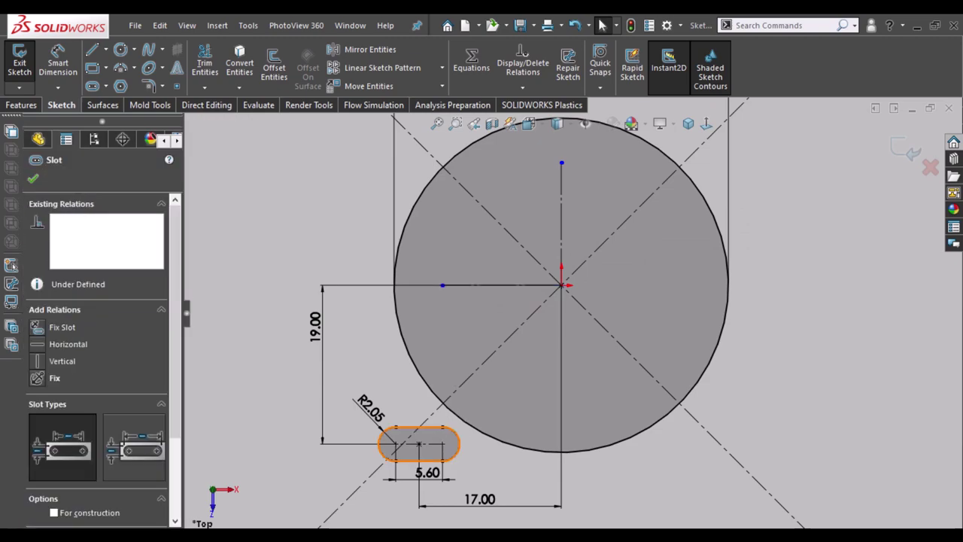
{"action": "left_click", "coordinate": [560, 224], "text": "ctrl"}
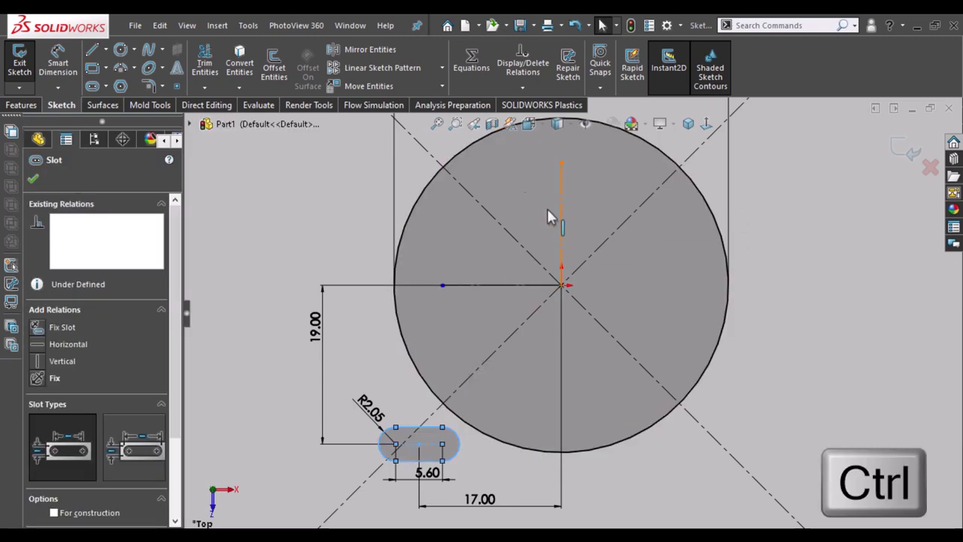
{"action": "left_click", "coordinate": [387, 50]}
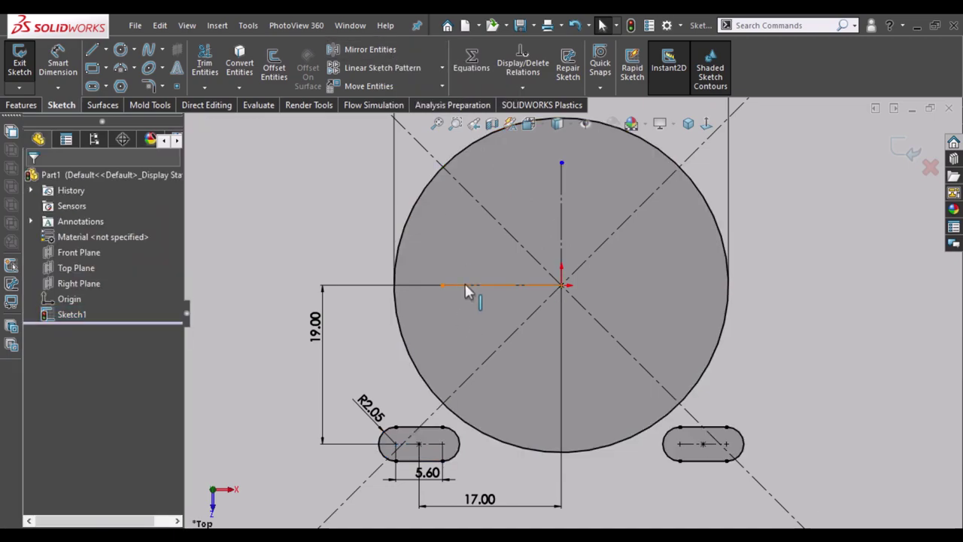
{"action": "left_click", "coordinate": [453, 456], "text": "ctrl"}
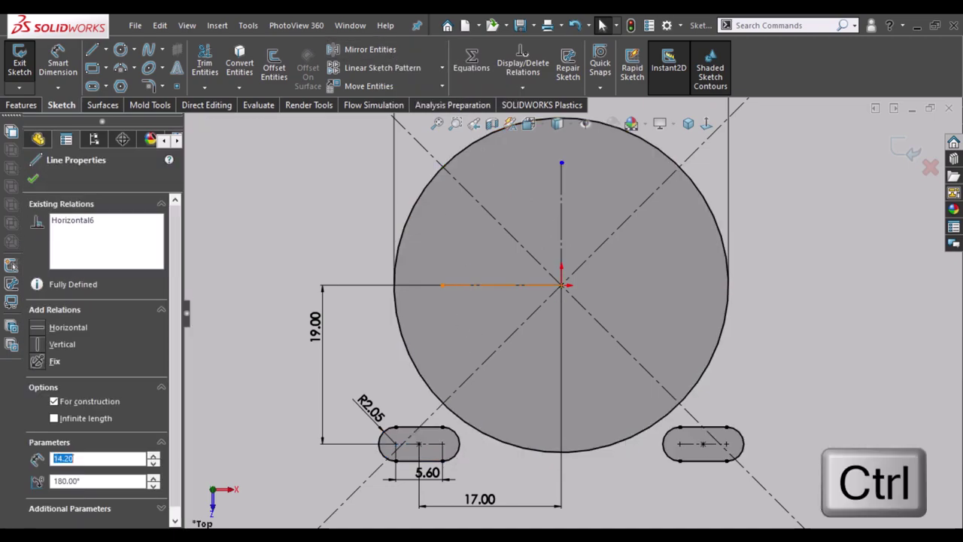
{"action": "left_click", "coordinate": [437, 286], "text": "ctrl"}
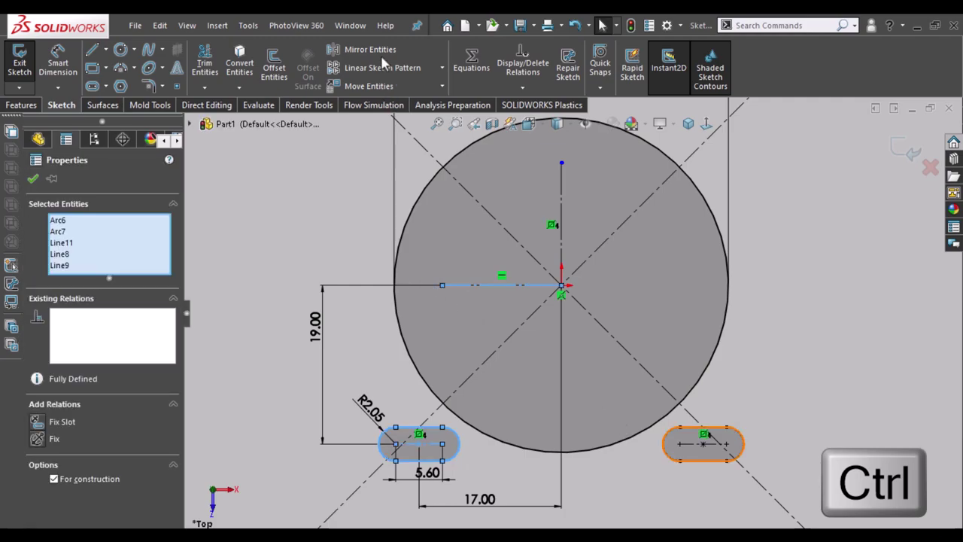
{"action": "left_click", "coordinate": [373, 48]}
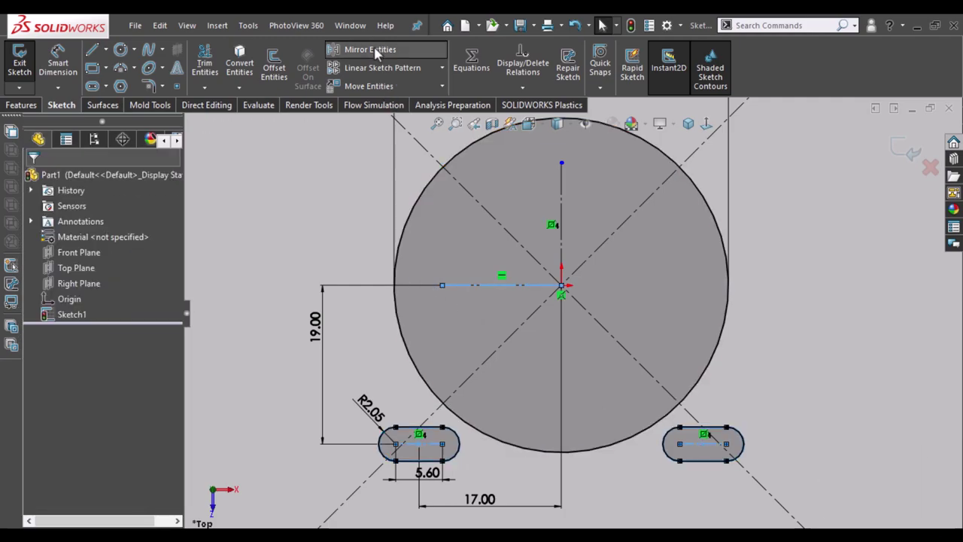
- Draw a construction line out from the plate's right edge, dimensioned 98 from the centre
{"action": "key", "text": "f"}
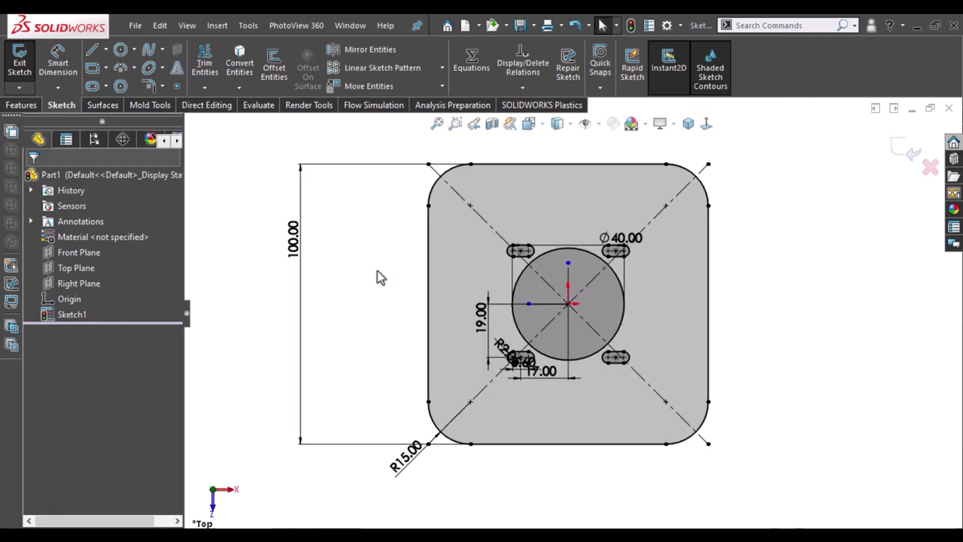
{"action": "scroll", "coordinate": [902, 266], "scroll_direction": "down", "scroll_amount": 2}
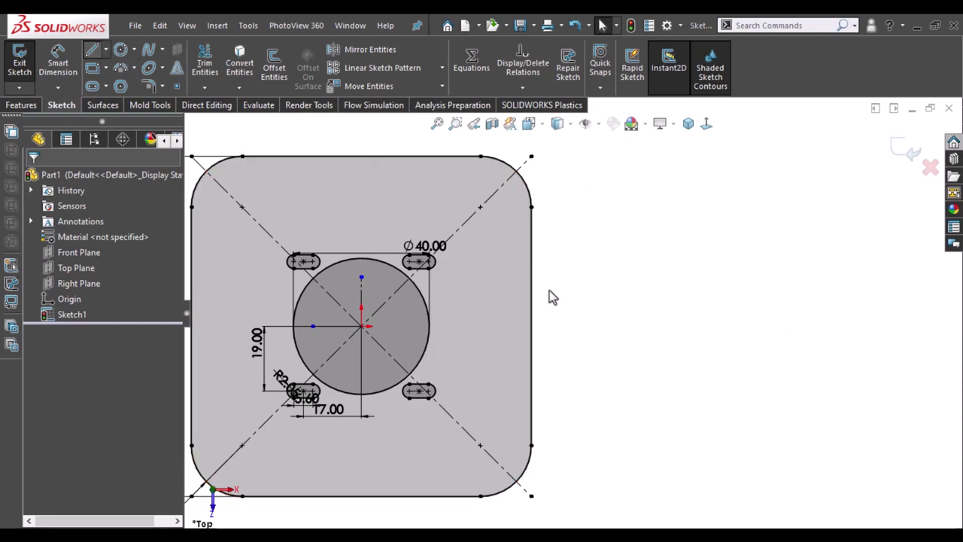
{"action": "left_click", "coordinate": [531, 325]}
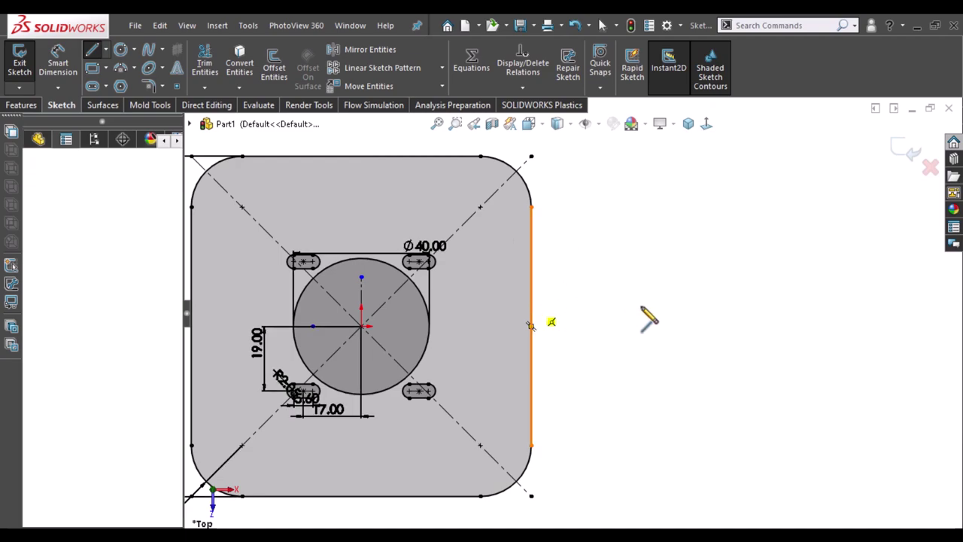
{"action": "left_click", "coordinate": [756, 303]}
{"action": "key", "text": "Escape"}
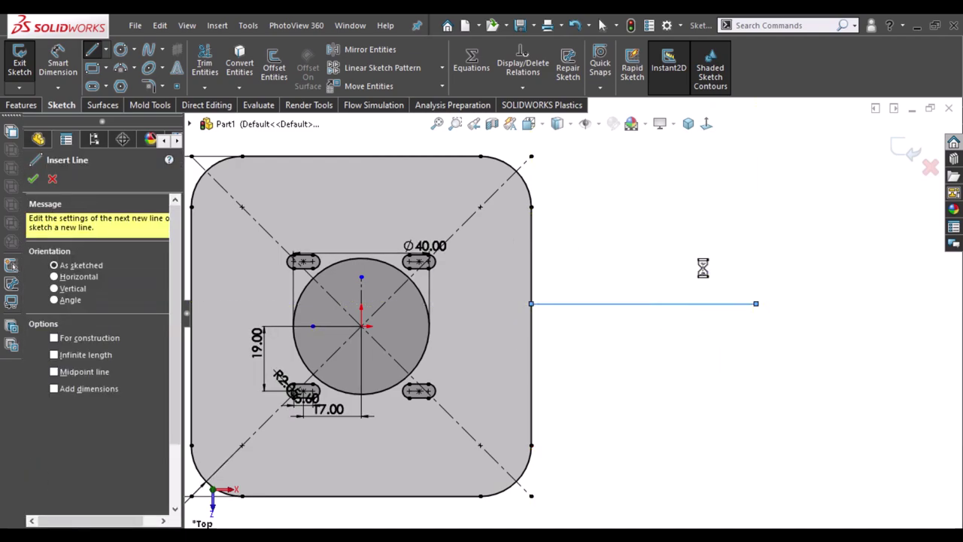
{"action": "key", "text": "Escape"}
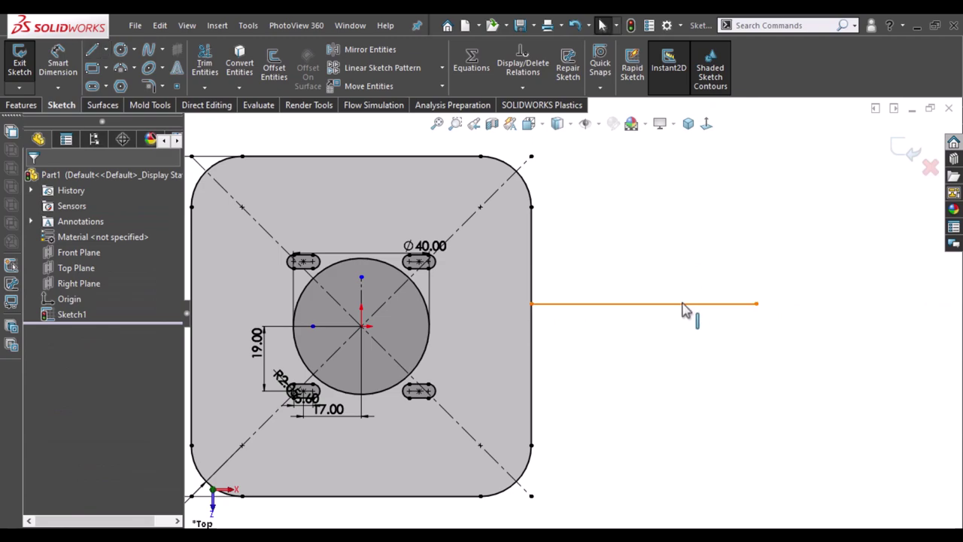
{"action": "left_click", "coordinate": [683, 304]}
{"action": "left_click", "coordinate": [742, 259]}
{"action": "left_click", "coordinate": [58, 64]}
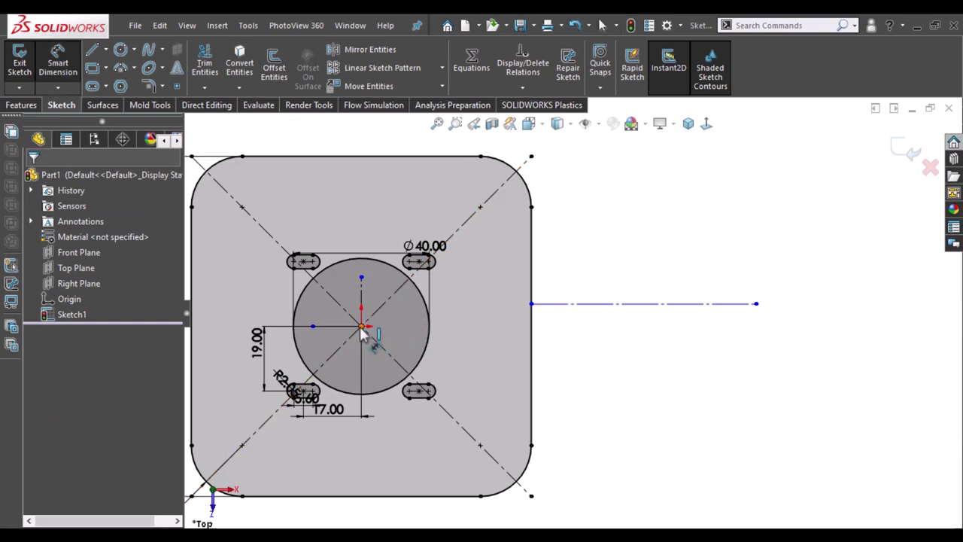
{"action": "left_click", "coordinate": [756, 305]}
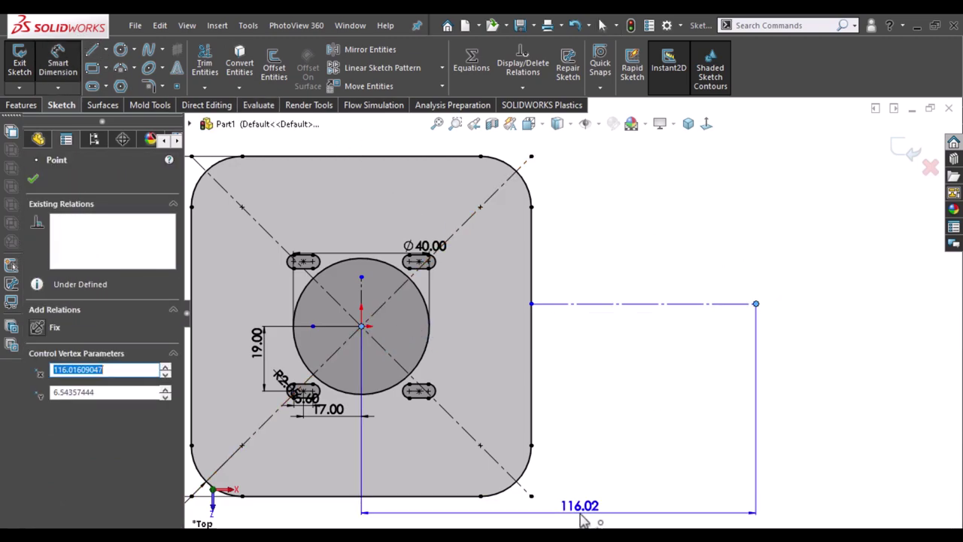
{"action": "left_click", "coordinate": [583, 519]}
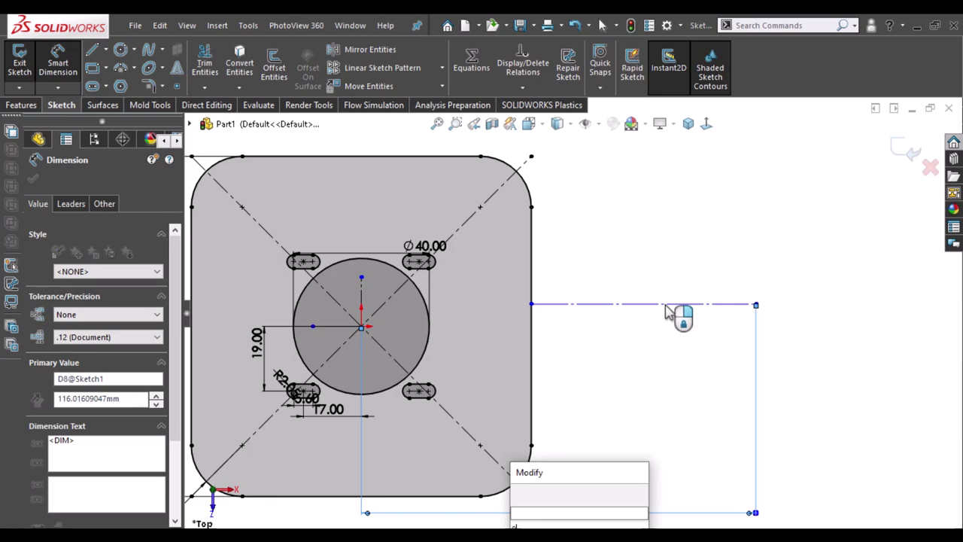
{"action": "key", "text": "Return"}
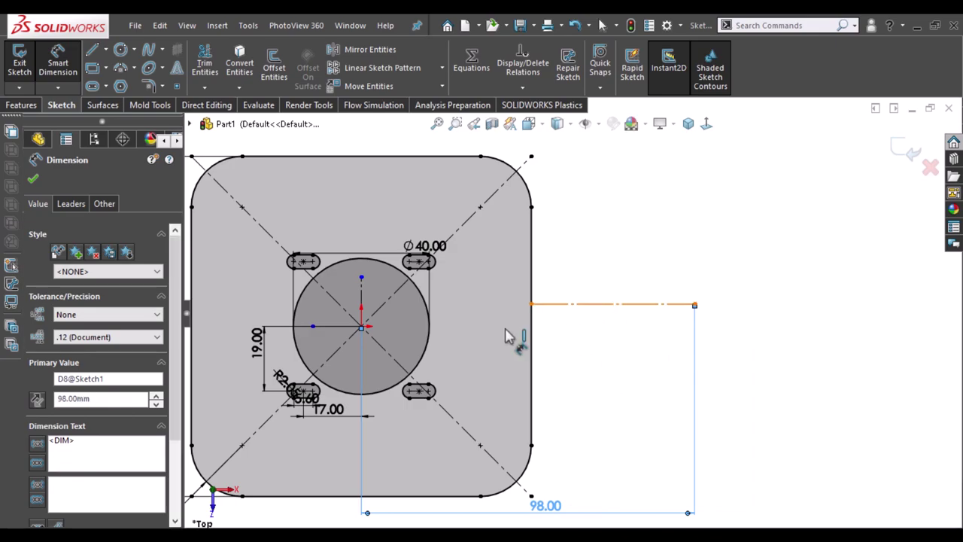
- Add a centerline and dimension its offset from the construction line to 8 mm
{"action": "left_click", "coordinate": [362, 326]}
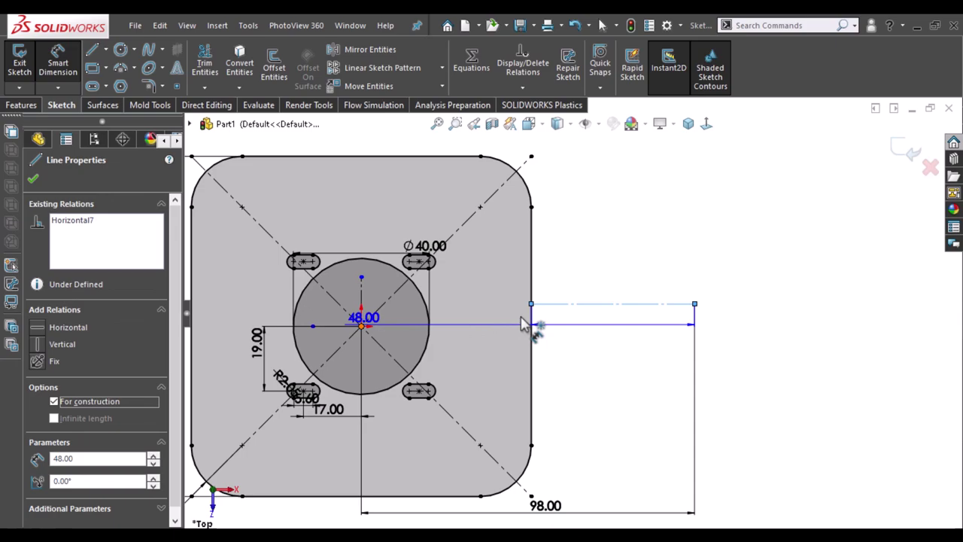
{"action": "left_click", "coordinate": [524, 325]}
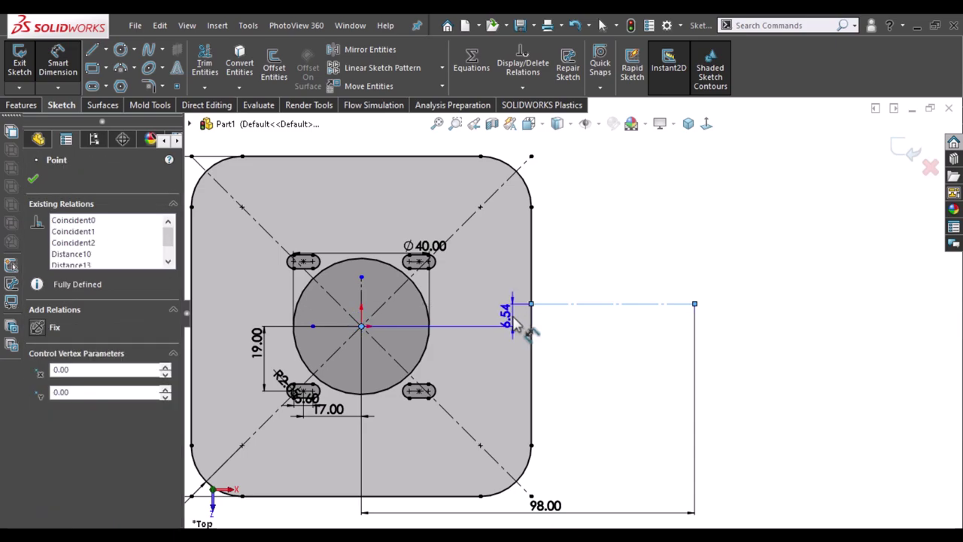
{"action": "key", "text": "Escape"}
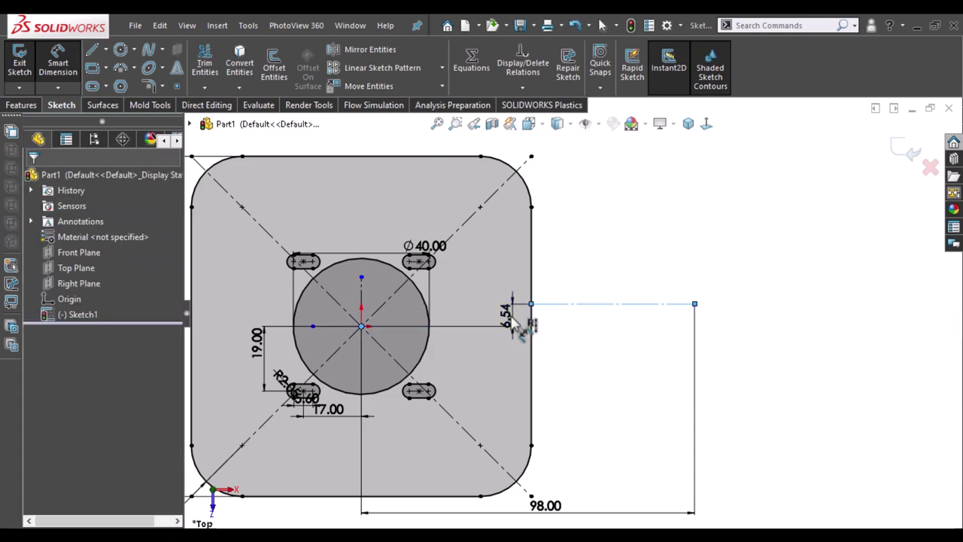
{"action": "left_click", "coordinate": [519, 324]}
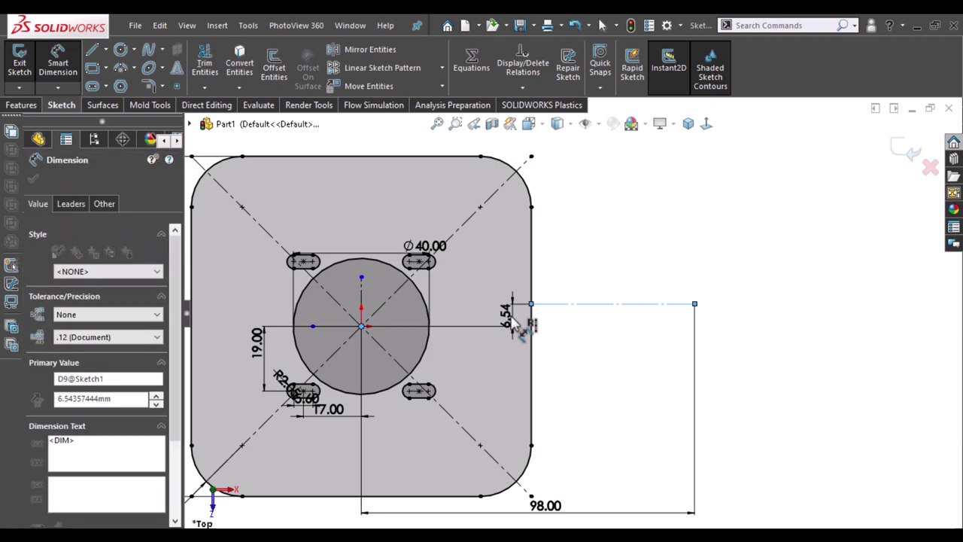
{"action": "type", "text": "8"}
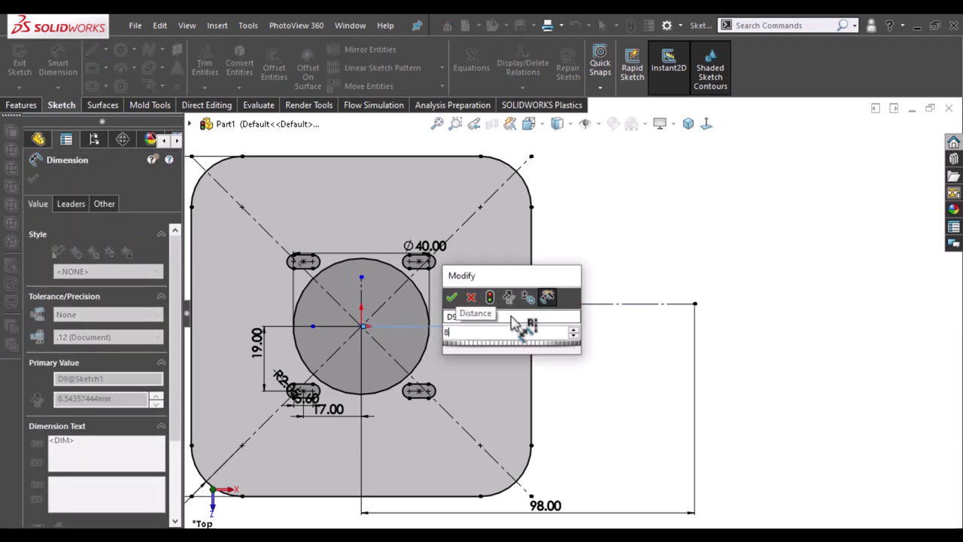
{"action": "key", "text": "Escape"}
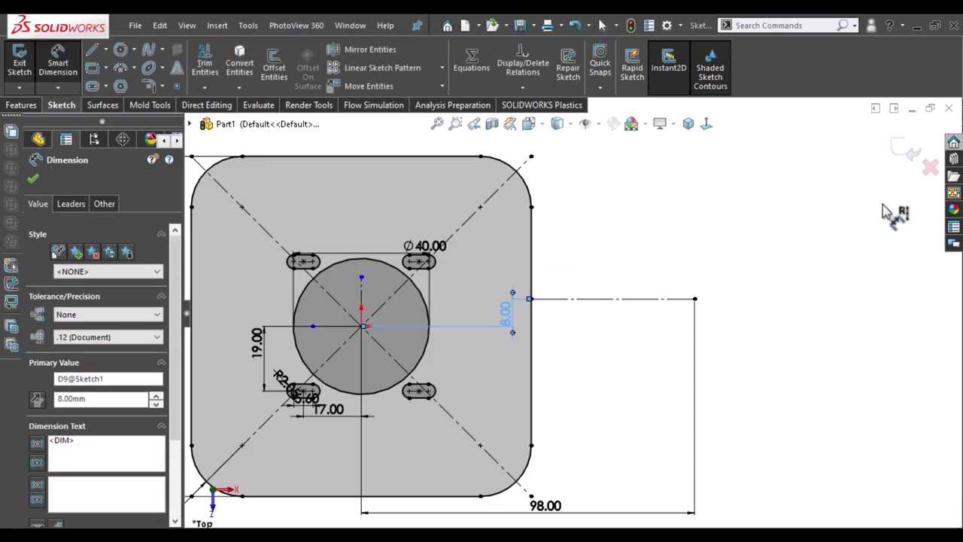
{"action": "left_click", "coordinate": [775, 233]}
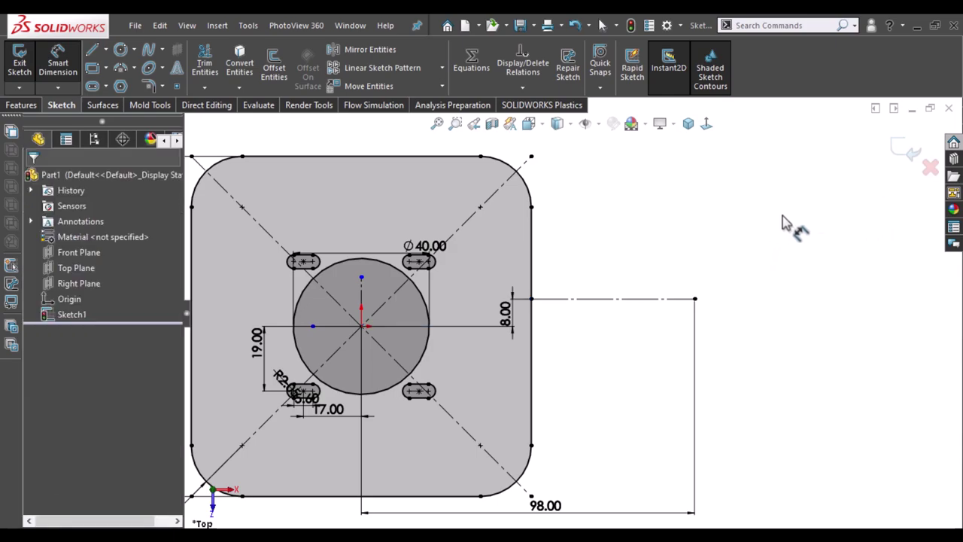
- Draw a centre-point arc around the construction line's outer end for the lug's rounded end
{"action": "left_click", "coordinate": [125, 69]}
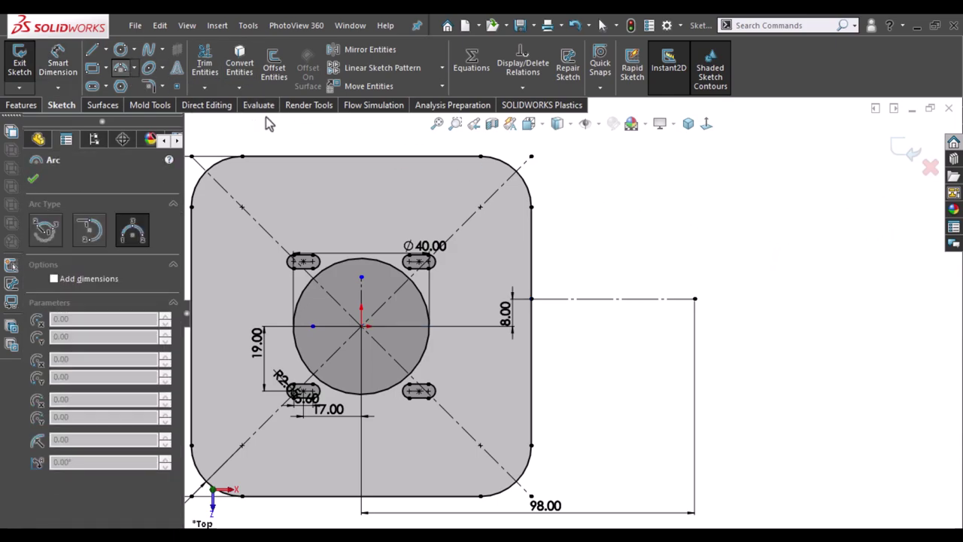
{"action": "left_click", "coordinate": [45, 229]}
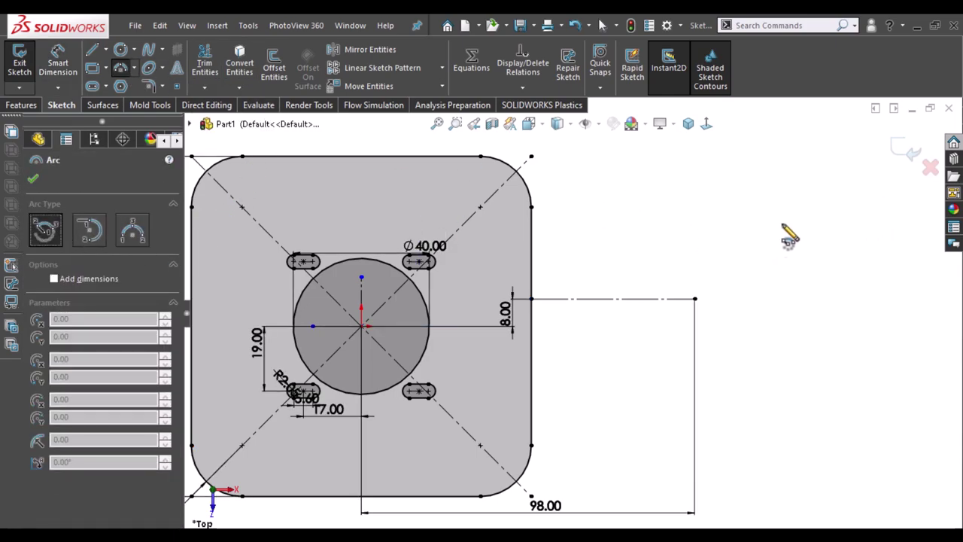
{"action": "left_click", "coordinate": [695, 298]}
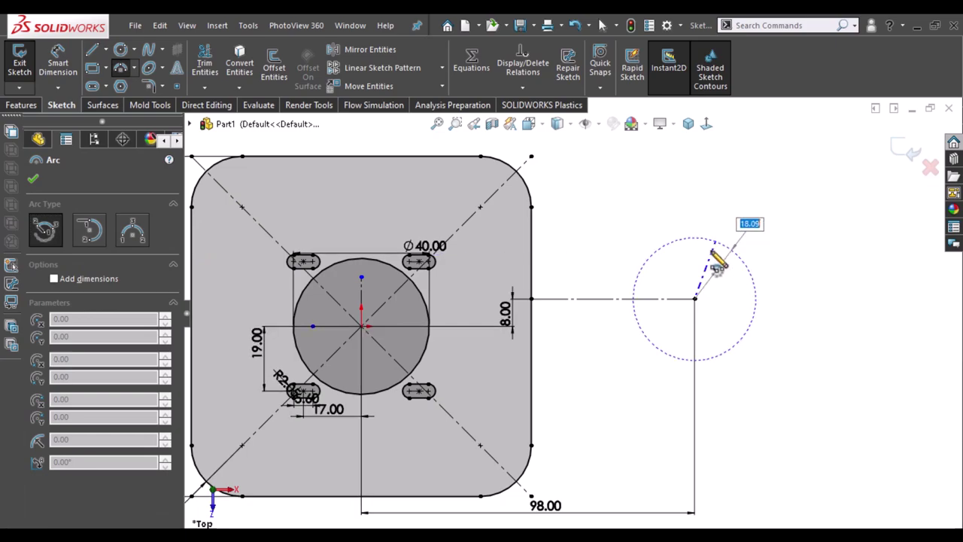
{"action": "left_click", "coordinate": [710, 249]}
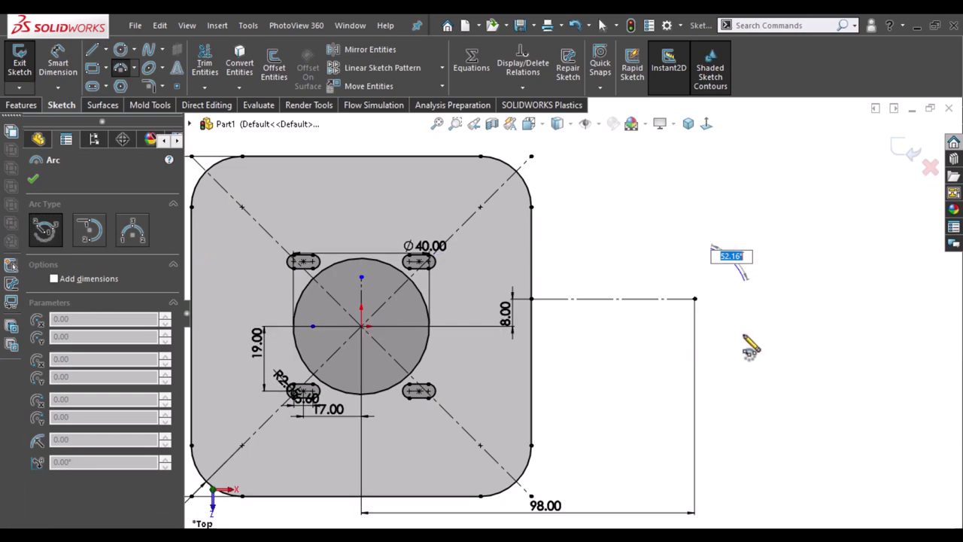
{"action": "left_click", "coordinate": [707, 352]}
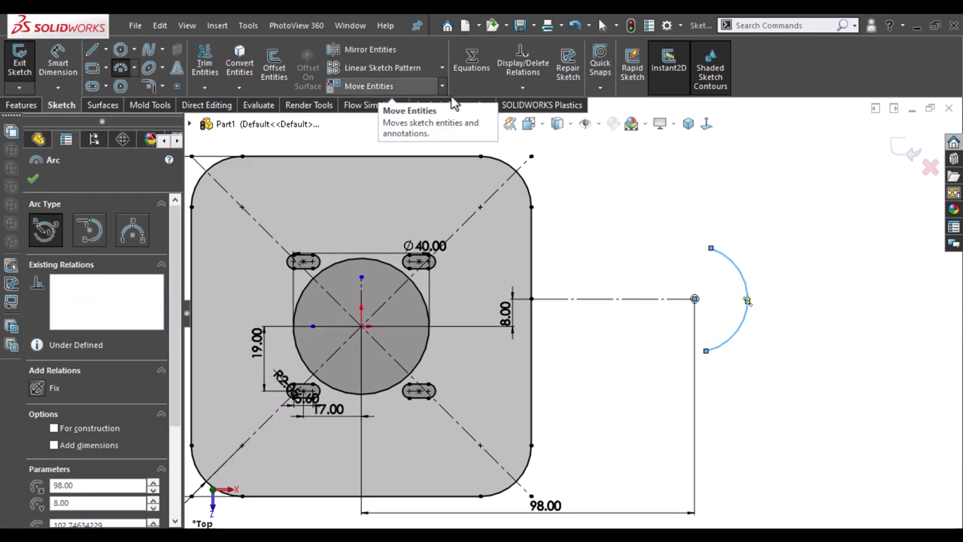
{"action": "left_click", "coordinate": [710, 249]}
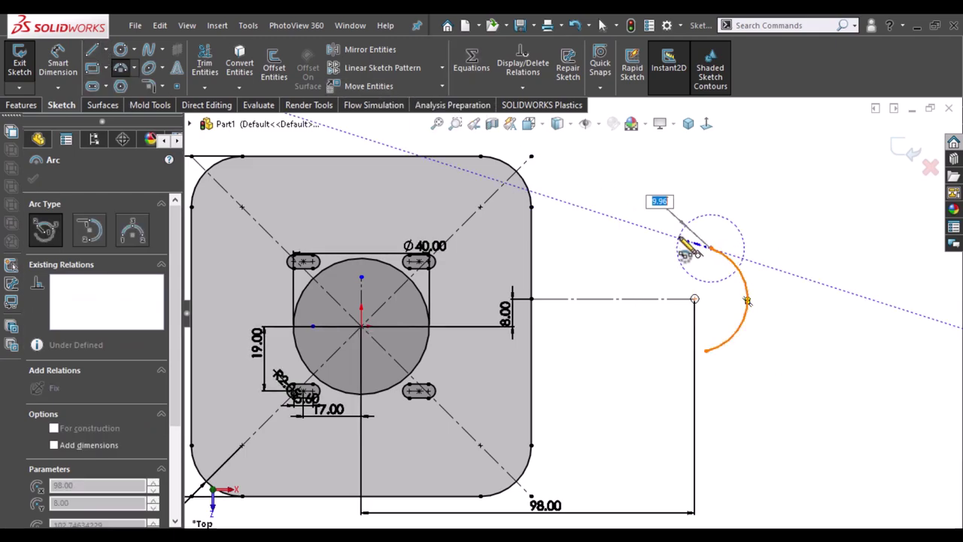
{"action": "key", "text": "Escape"}
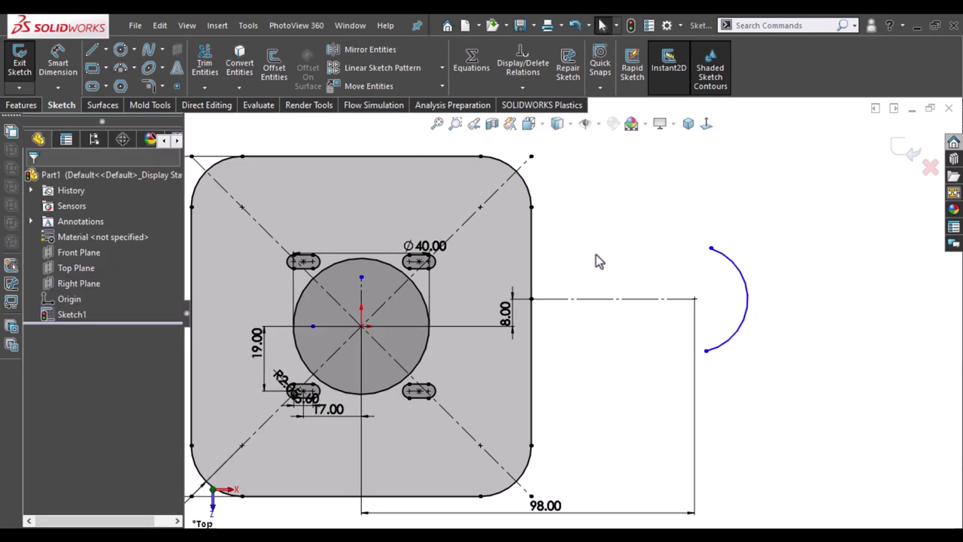
{"action": "key", "text": "l"}
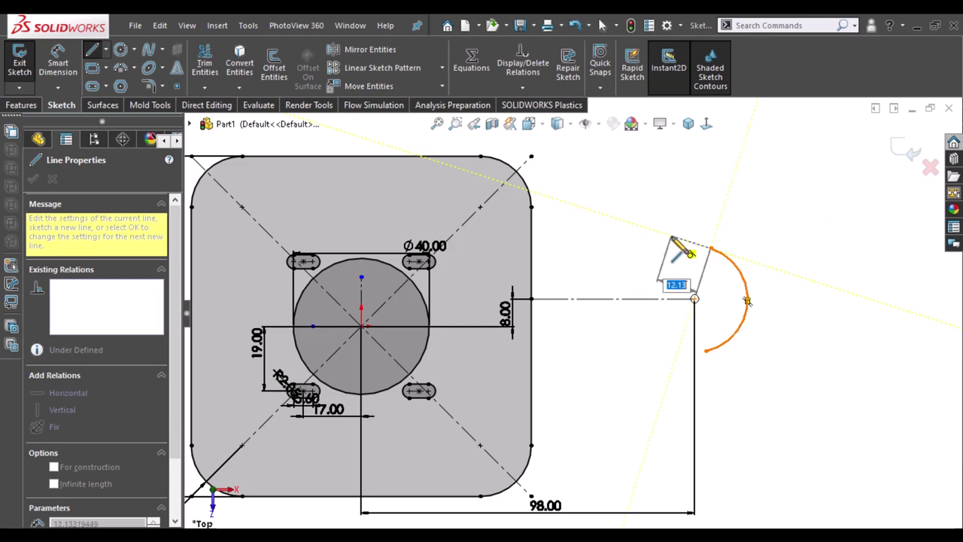
- Draw a tangent line from the arc's top end and drag its lower endpoint to reshape it
{"action": "left_click", "coordinate": [671, 236]}
{"action": "key", "text": "Escape"}
{"action": "key", "text": "Escape"}
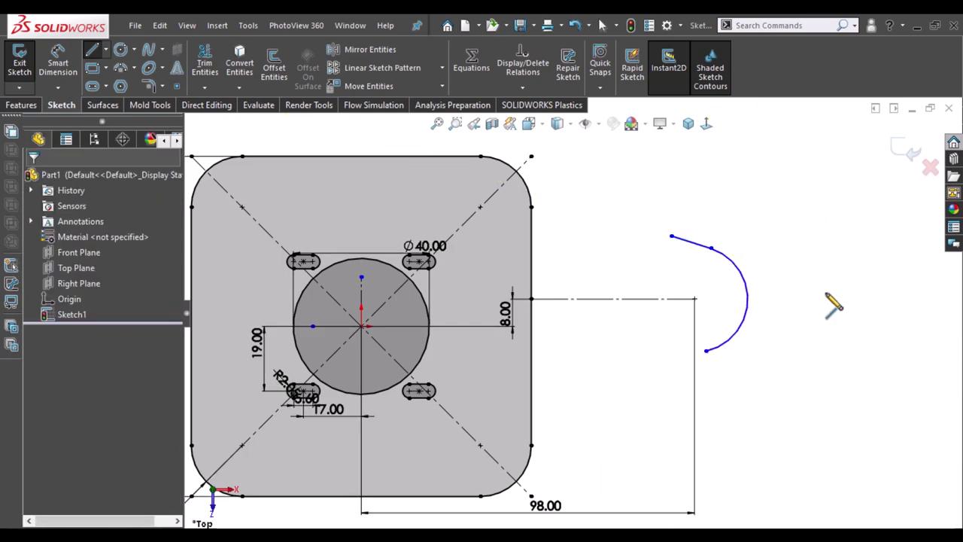
{"action": "key", "text": "l"}
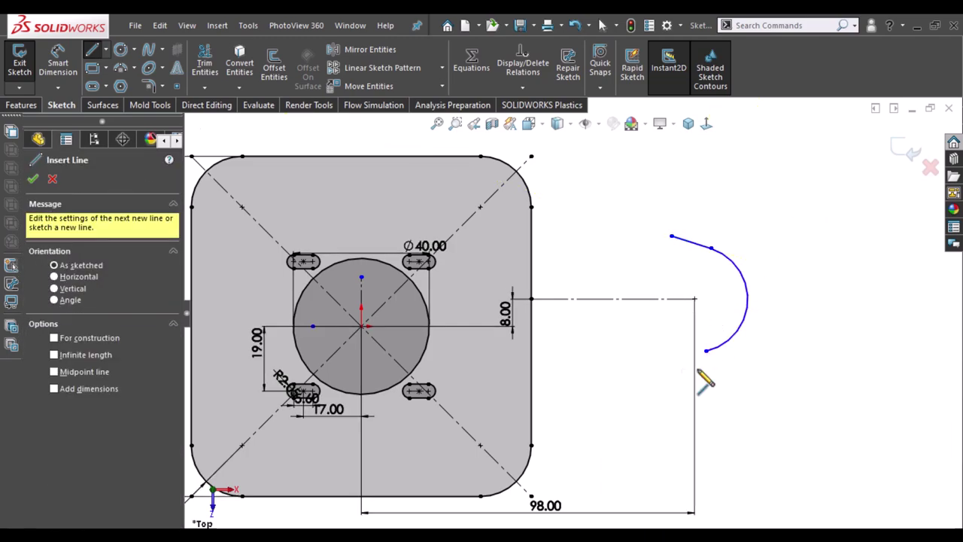
{"action": "key", "text": "Escape"}
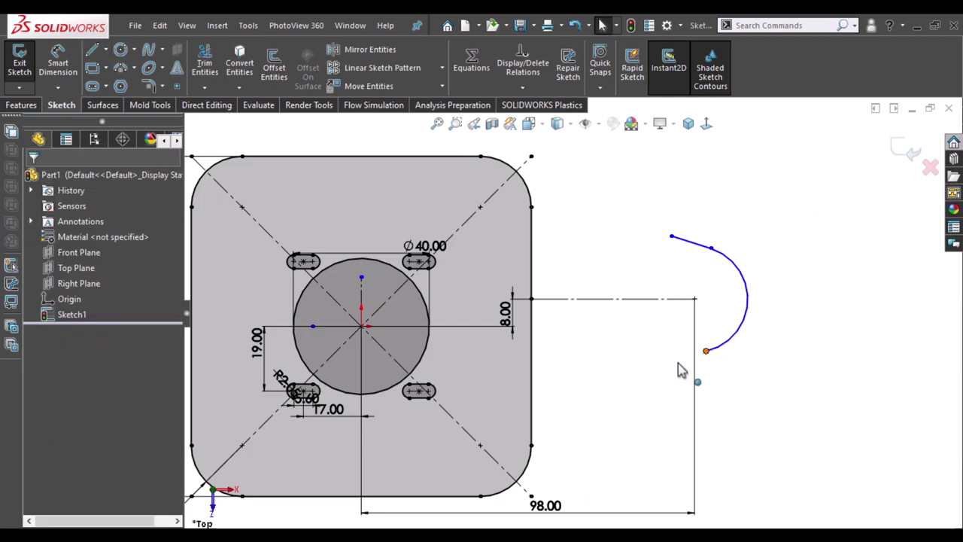
{"action": "left_click", "coordinate": [706, 350]}
{"action": "left_click_drag", "start_coordinate": [705, 351], "coordinate": [715, 363]}
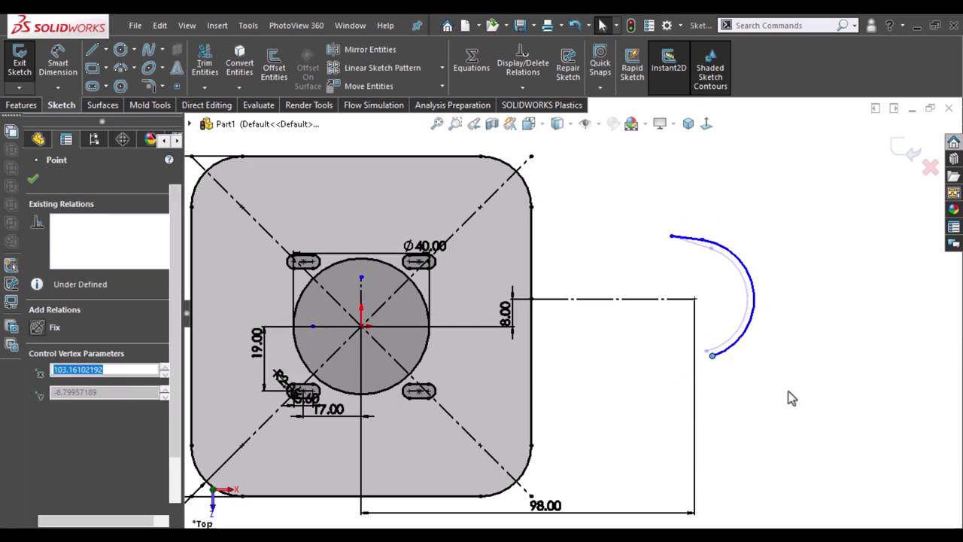
{"action": "left_click", "coordinate": [833, 333]}
{"action": "right_click_drag", "start_coordinate": [834, 331], "coordinate": [762, 340]}
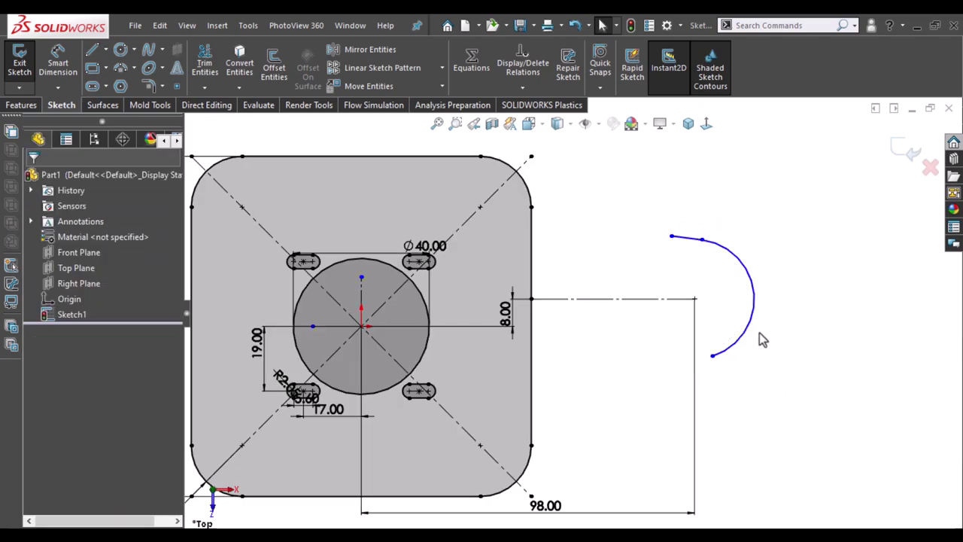
- Draw a line from the arc's lower end back toward the plate
{"action": "key", "text": "l"}
{"action": "left_click", "coordinate": [711, 357]}
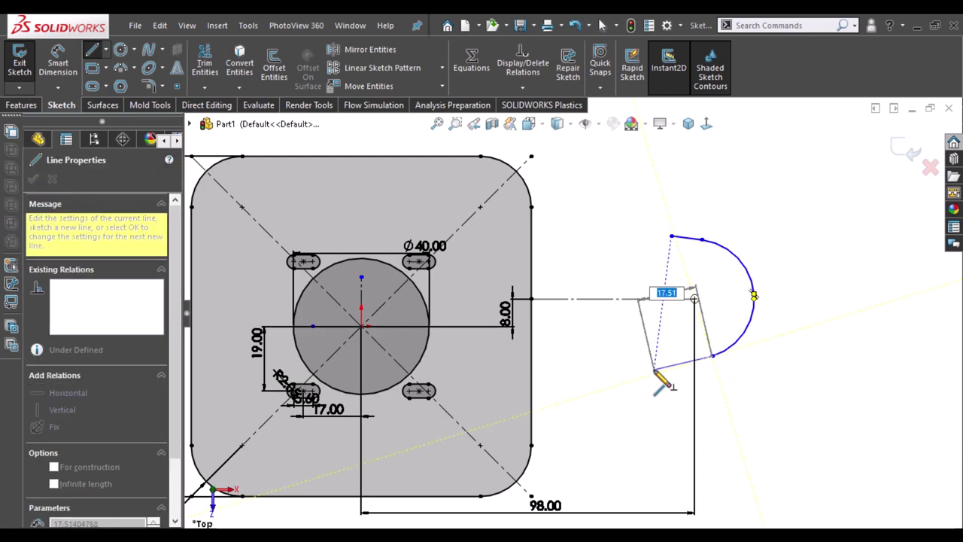
{"action": "left_click", "coordinate": [654, 372]}
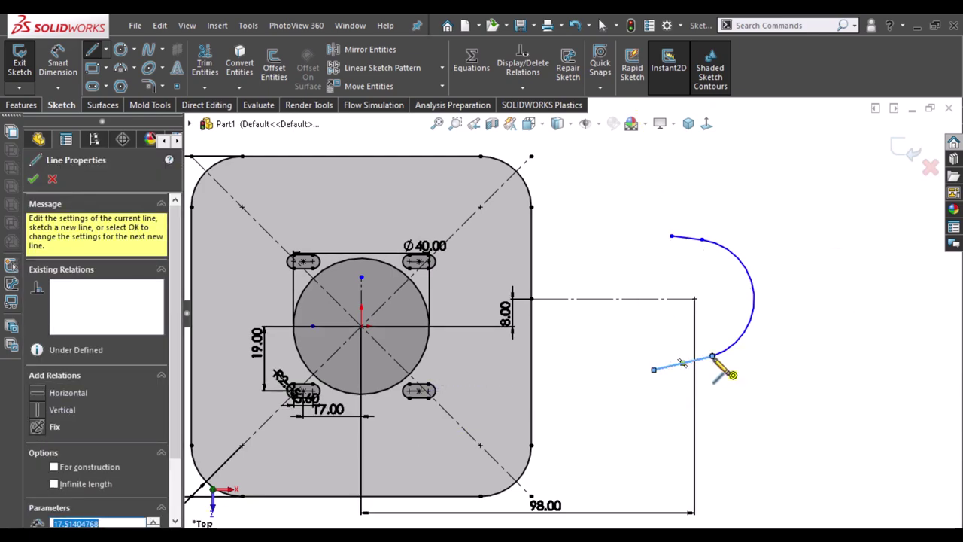
{"action": "key", "text": "Escape"}
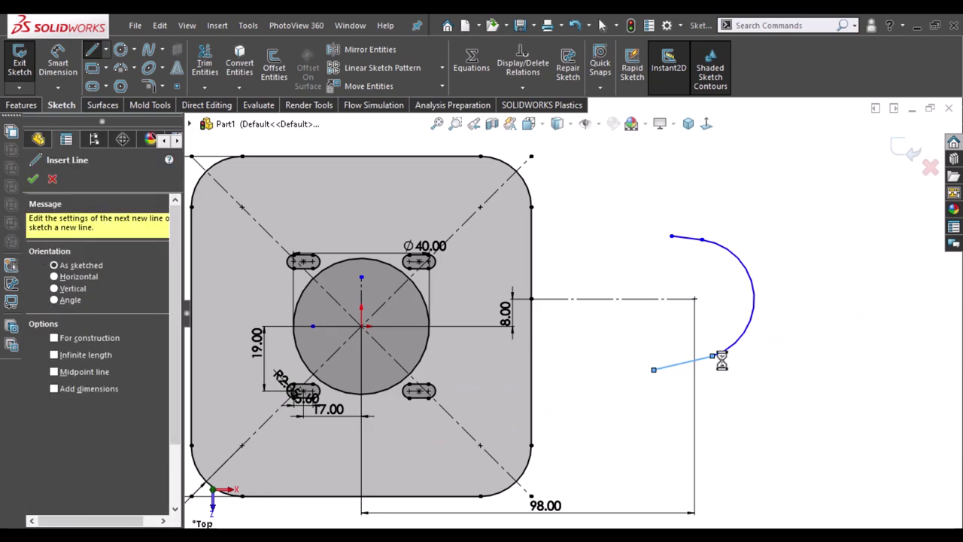
{"action": "key", "text": "Escape"}
{"action": "left_click", "coordinate": [713, 358]}
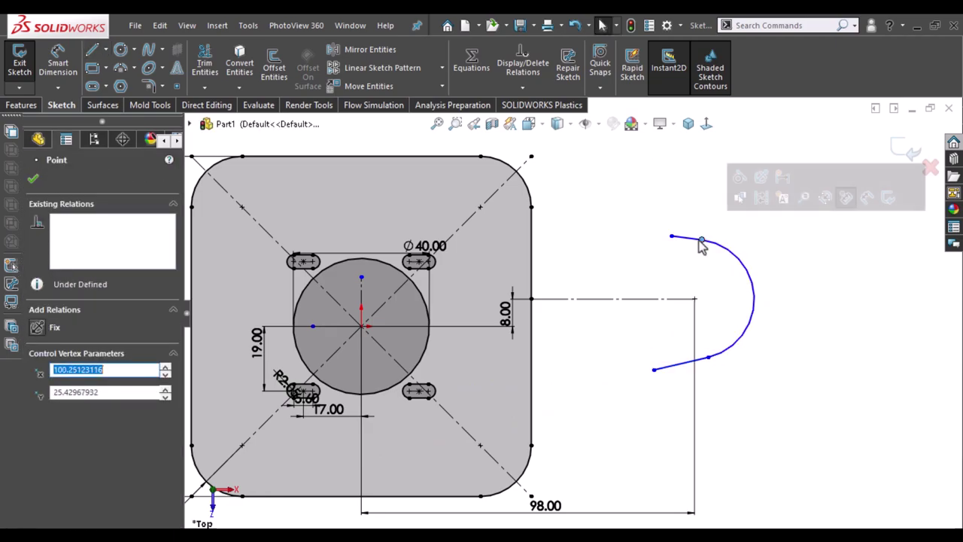
{"action": "key", "text": "Escape"}
- Dimension the lug arc at R19 and begin an angle dimension on the lower lug line
{"action": "left_click", "coordinate": [51, 66]}
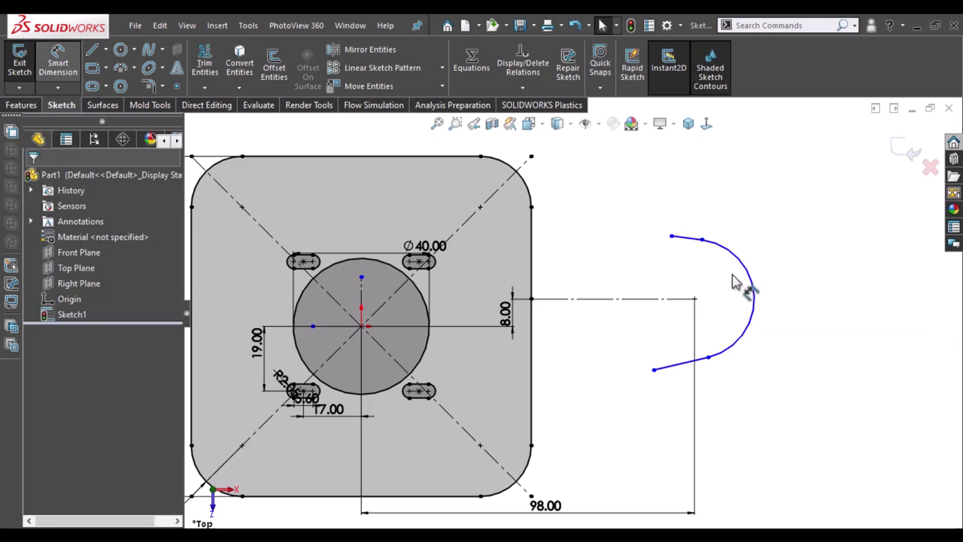
{"action": "left_click", "coordinate": [770, 262]}
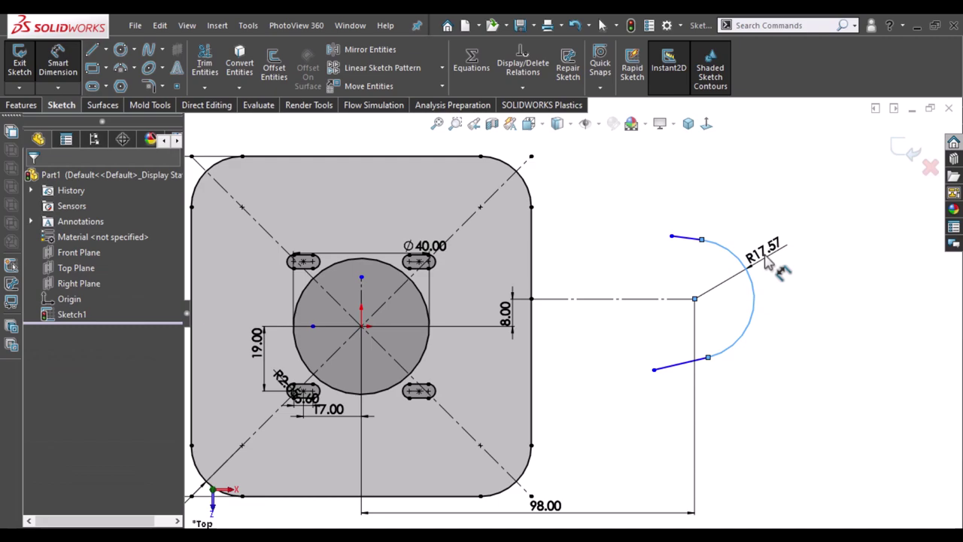
{"action": "left_click", "coordinate": [768, 260]}
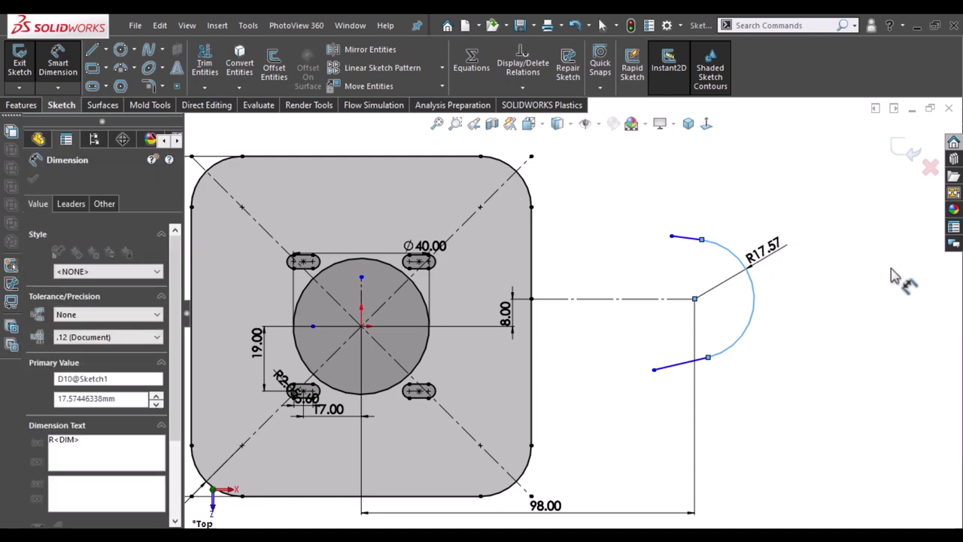
{"action": "type", "text": "19"}
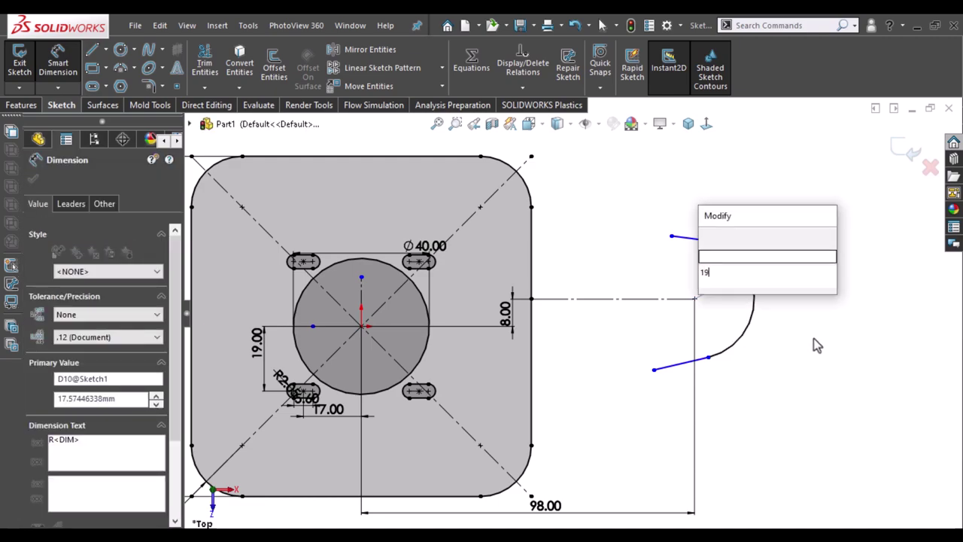
{"action": "key", "text": "Escape"}
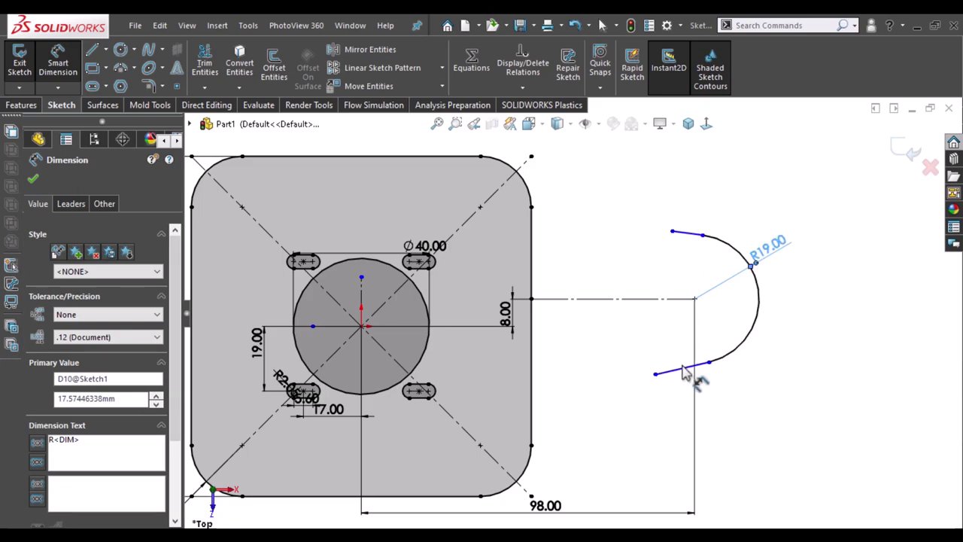
{"action": "left_click", "coordinate": [683, 370]}
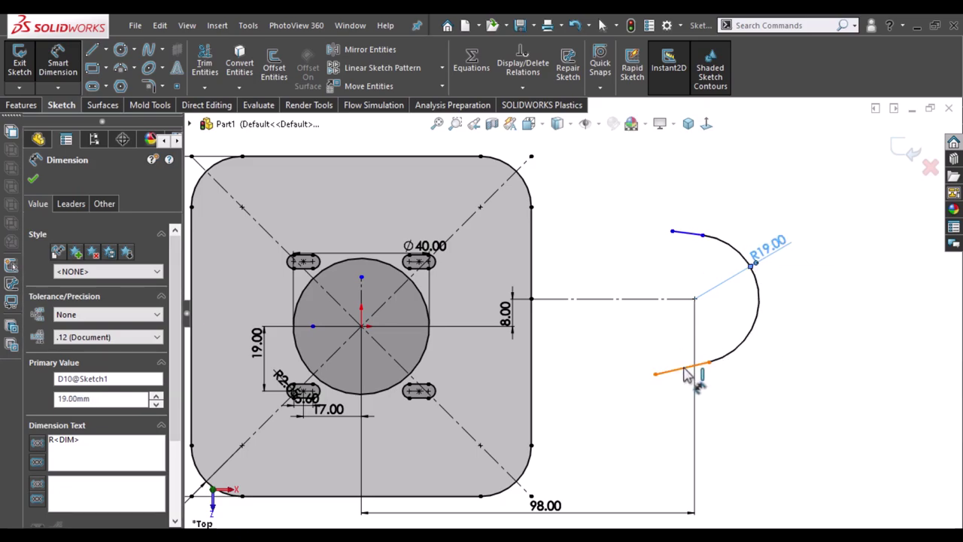
{"action": "left_click", "coordinate": [693, 301]}
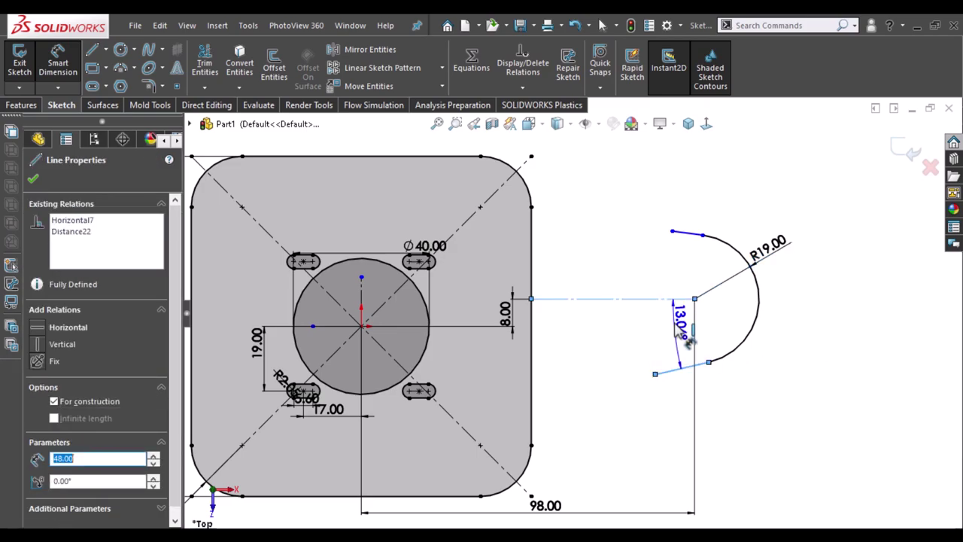
- Dimension the lower lug line at 20° and the upper at 13.6° to the horizontal centreline
{"action": "left_click", "coordinate": [689, 333]}
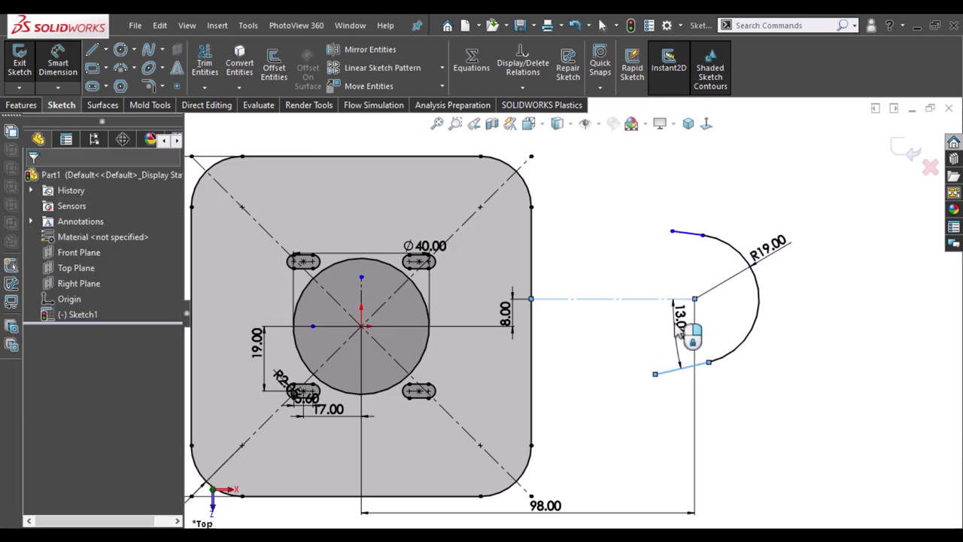
{"action": "left_click", "coordinate": [692, 336]}
{"action": "type", "text": "20"}
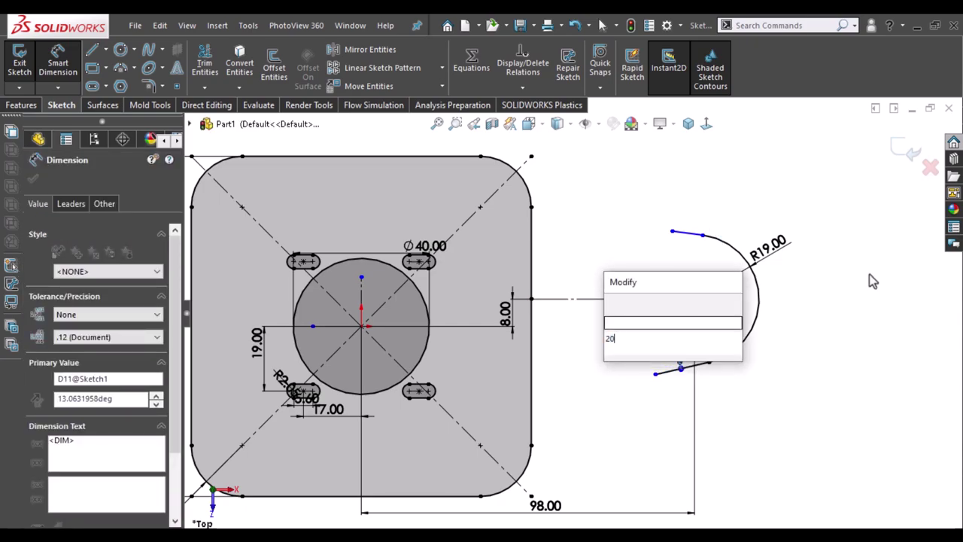
{"action": "key", "text": "Return"}
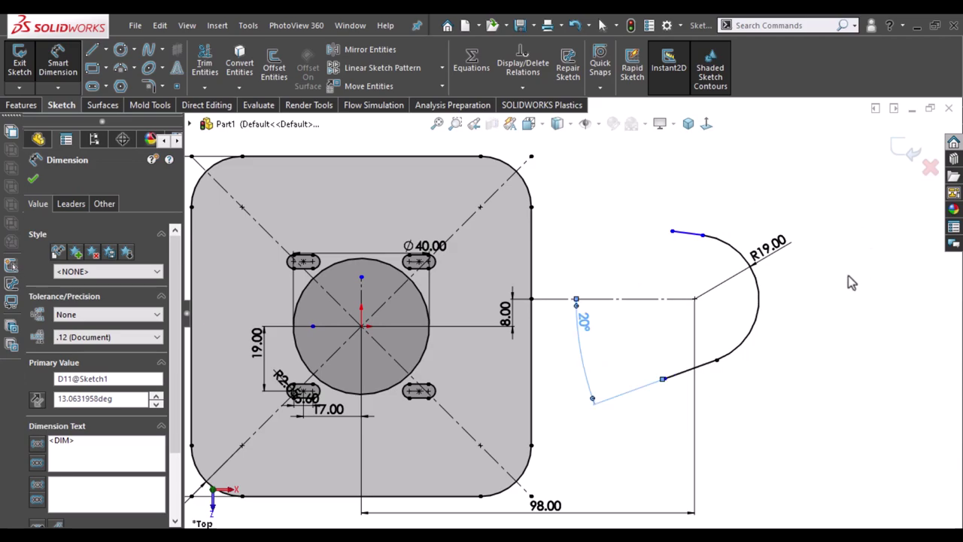
{"action": "left_click", "coordinate": [674, 300]}
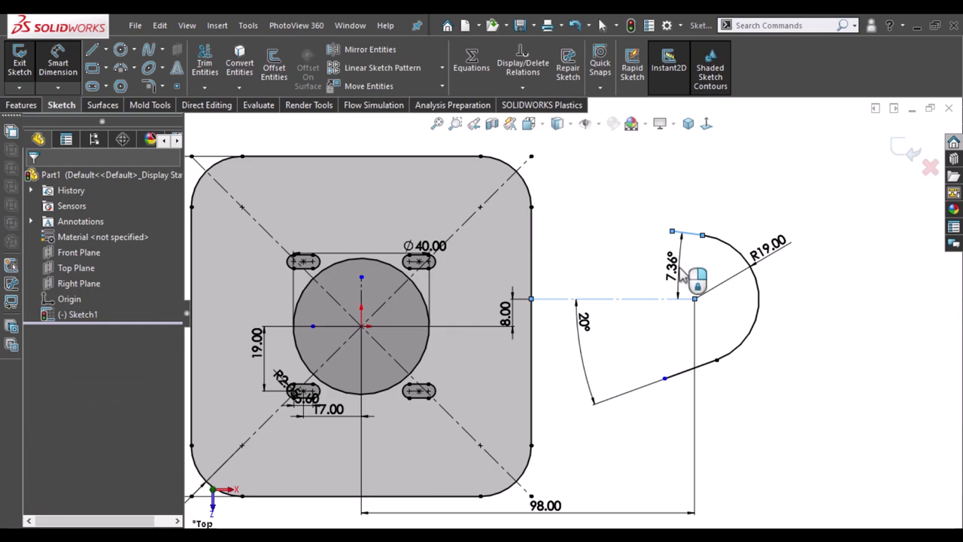
{"action": "left_click", "coordinate": [680, 272]}
{"action": "type", "text": "1"}
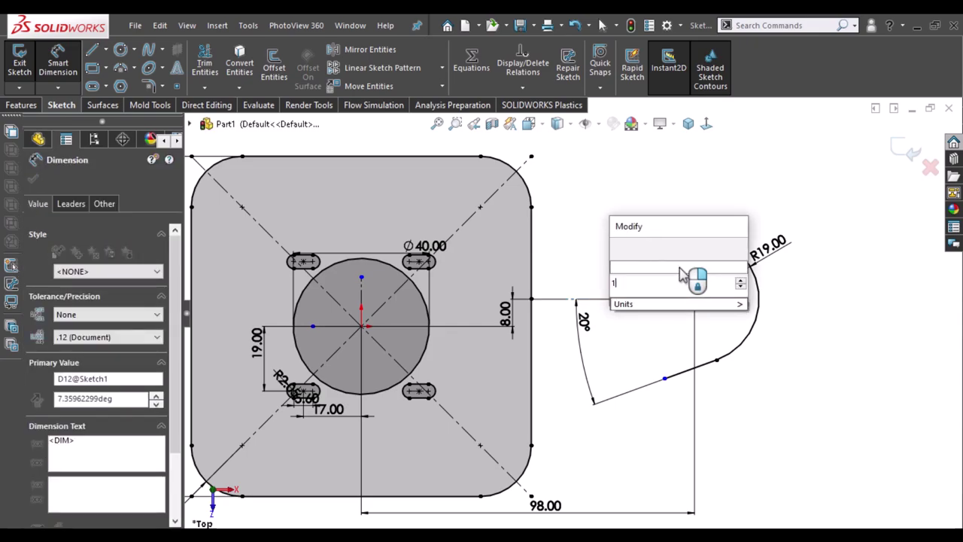
{"action": "type", "text": "3.6"}
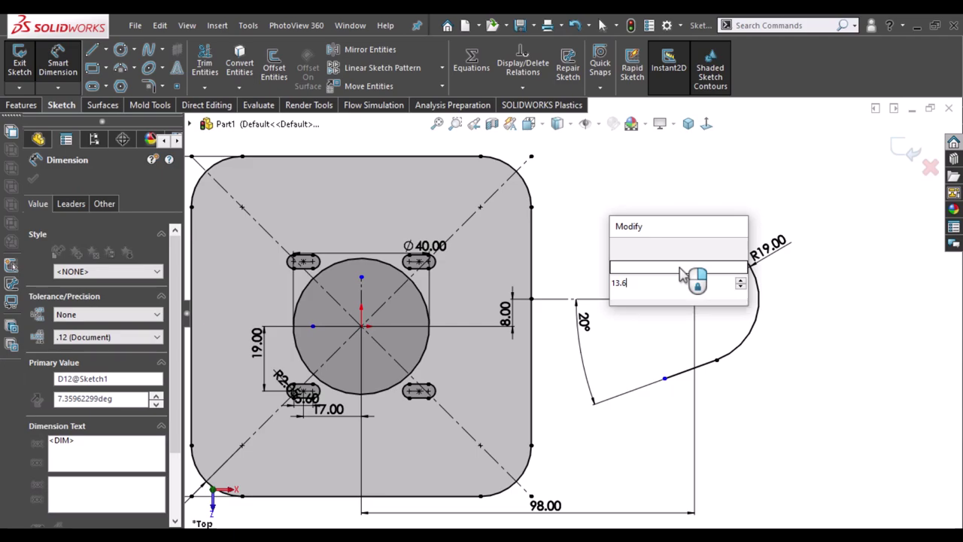
{"action": "key", "text": "Escape"}
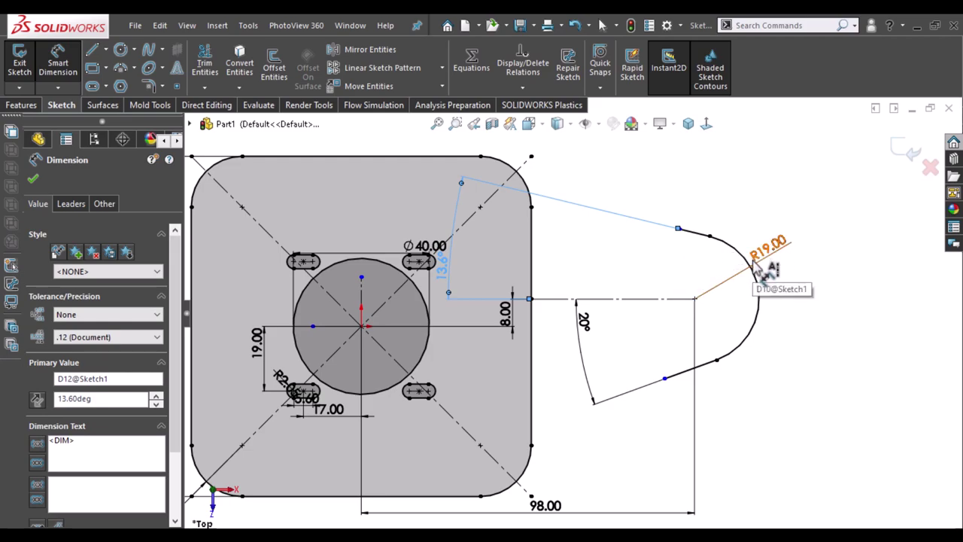
{"action": "left_click", "coordinate": [827, 342]}
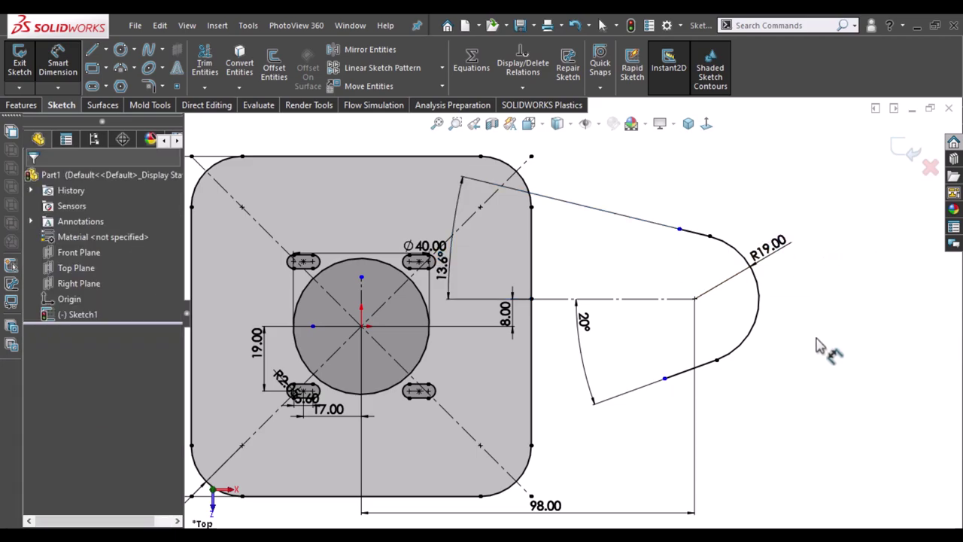
- Draw a vertical line across the lug, left of the lug arc's centre
{"action": "key", "text": "l"}
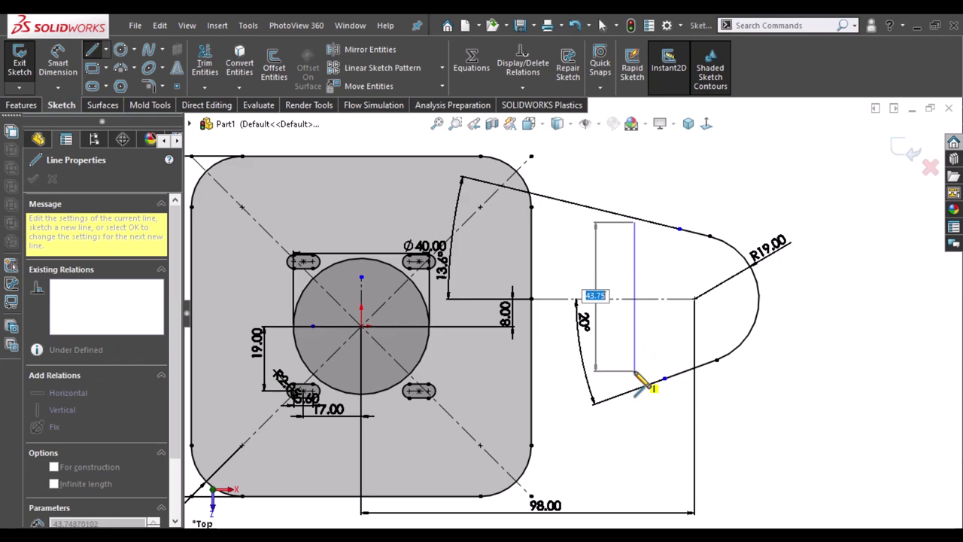
{"action": "left_click", "coordinate": [634, 371]}
{"action": "double_click", "coordinate": [634, 371]}
{"action": "key", "text": "Escape"}
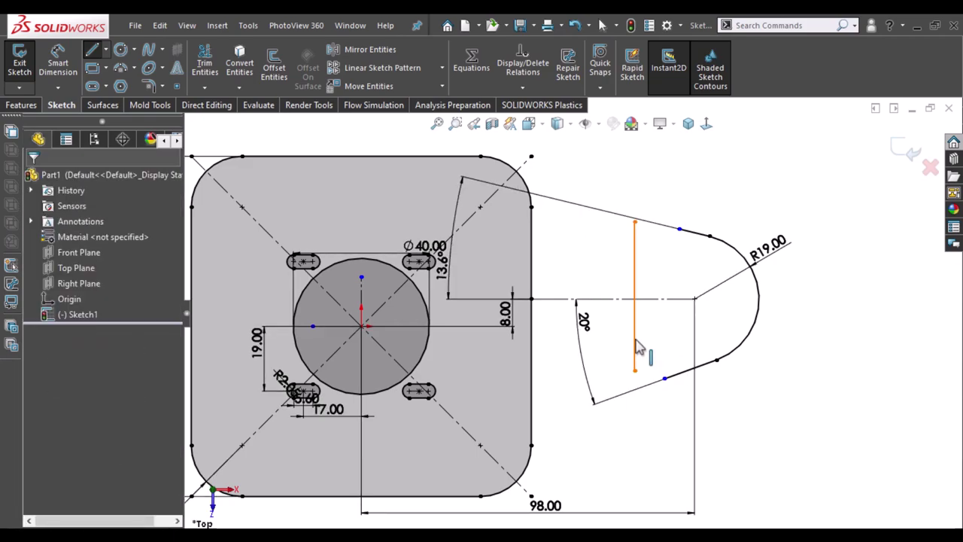
- Select the vertical line together with the arc centre point, then clear the selection
{"action": "left_click", "coordinate": [645, 319]}
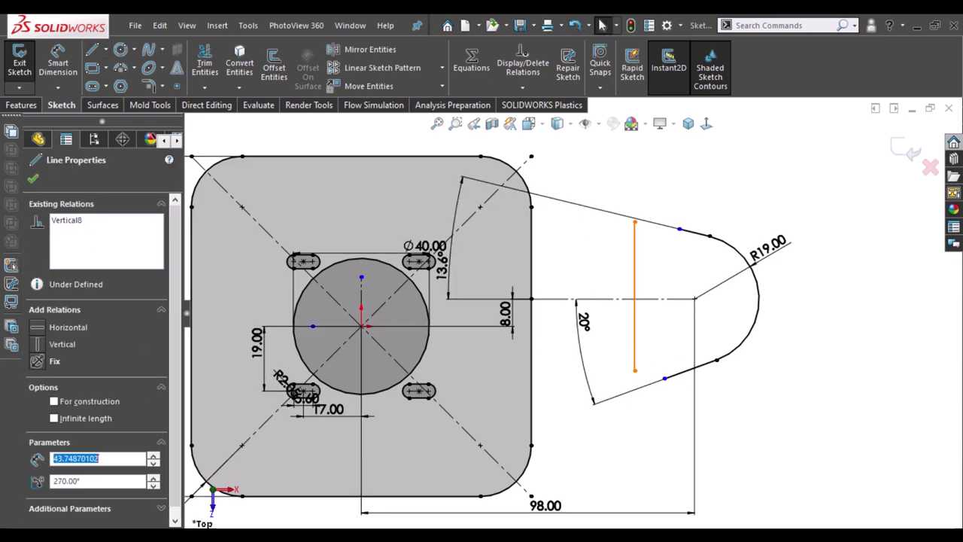
{"action": "left_click", "coordinate": [638, 338]}
{"action": "right_click", "coordinate": [634, 292]}
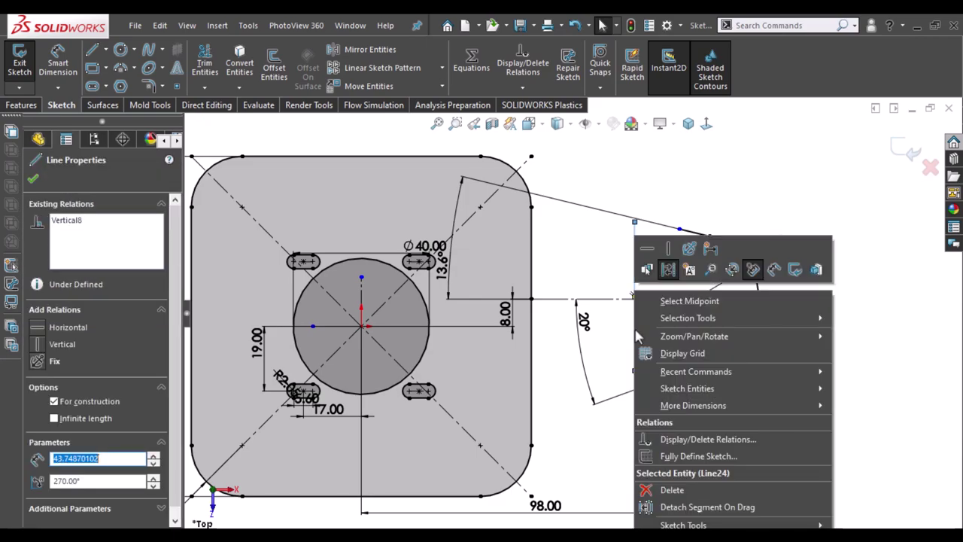
{"action": "left_click", "coordinate": [668, 302]}
{"action": "left_click", "coordinate": [663, 301]}
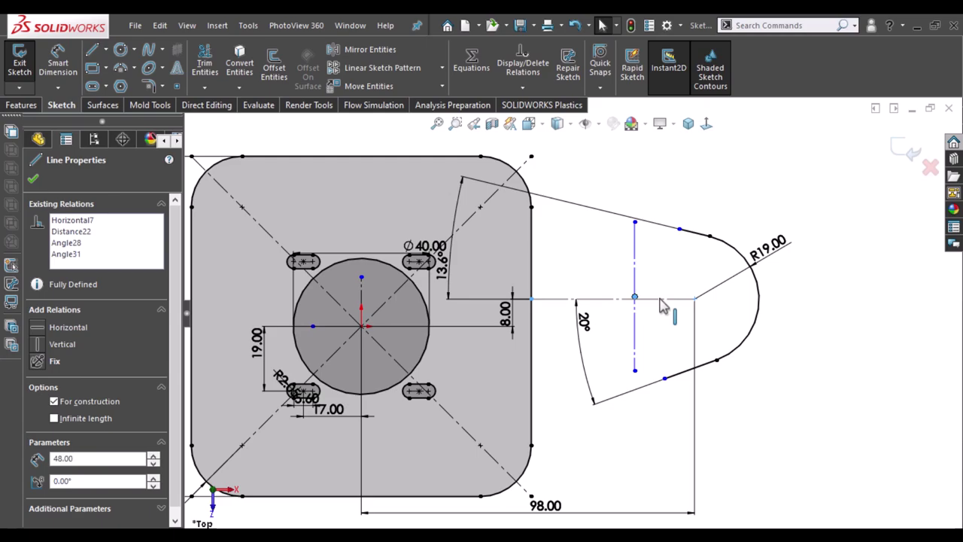
{"action": "left_click", "coordinate": [662, 304], "text": "ctrl"}
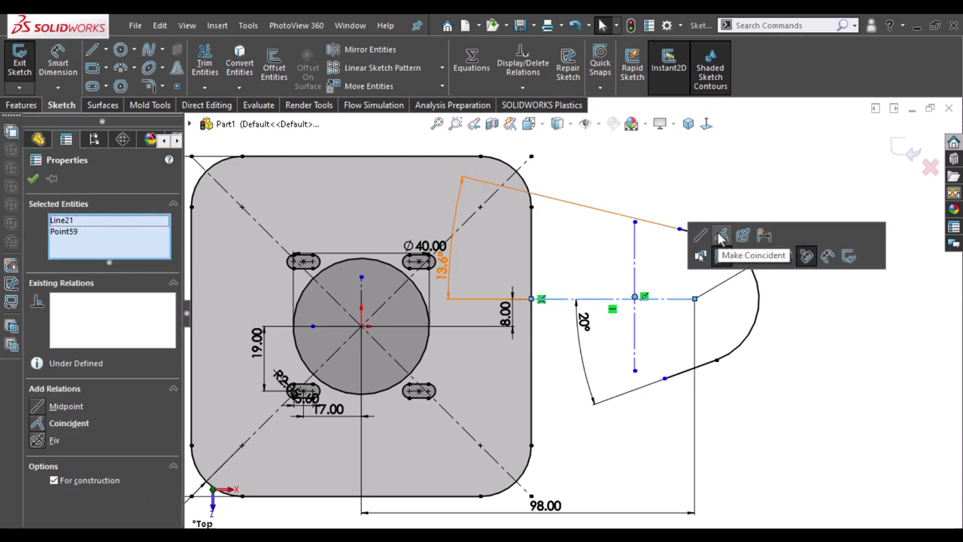
{"action": "key", "text": "Escape"}
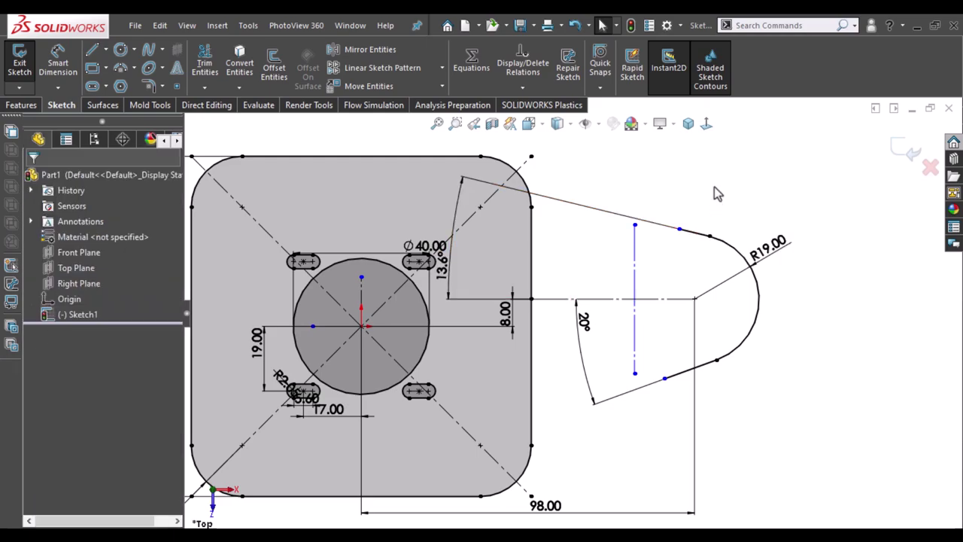
{"action": "left_click", "coordinate": [58, 64]}
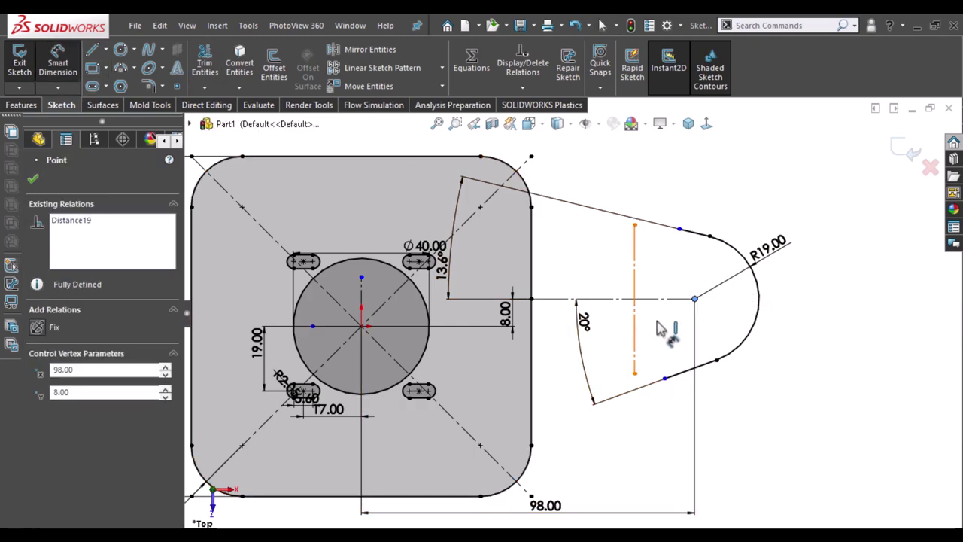
- Dimension the vertical lug line 20.00 from the lug arc's centre
{"action": "key", "text": "Escape"}
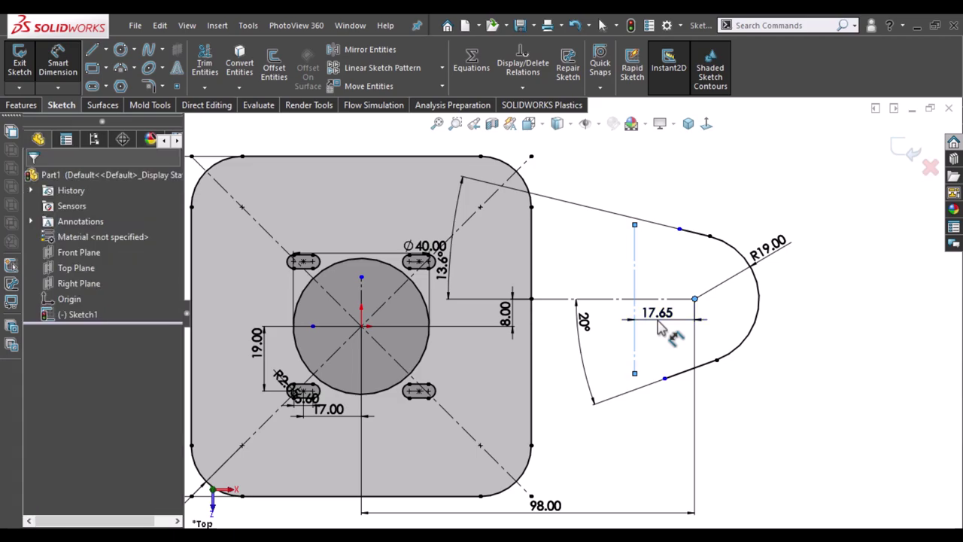
{"action": "left_click", "coordinate": [661, 324]}
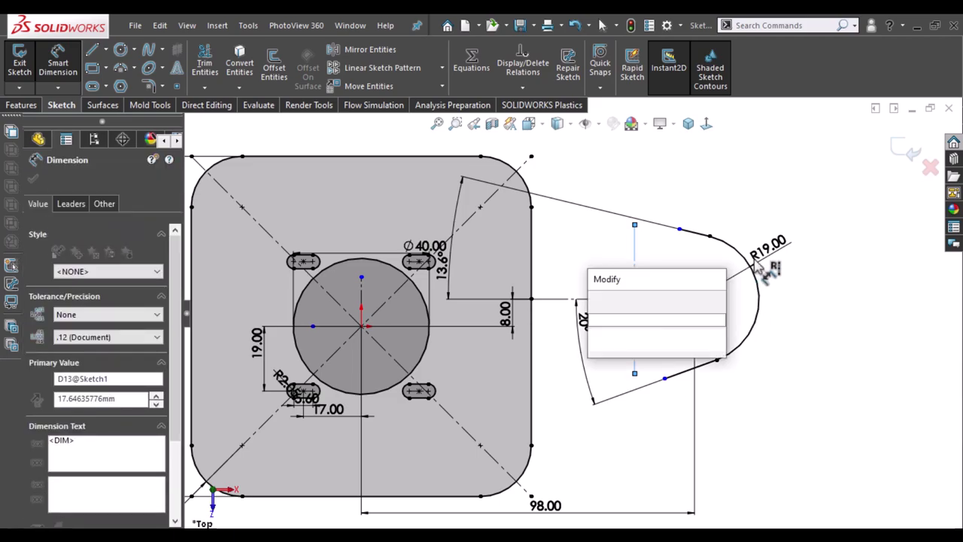
{"action": "type", "text": "20"}
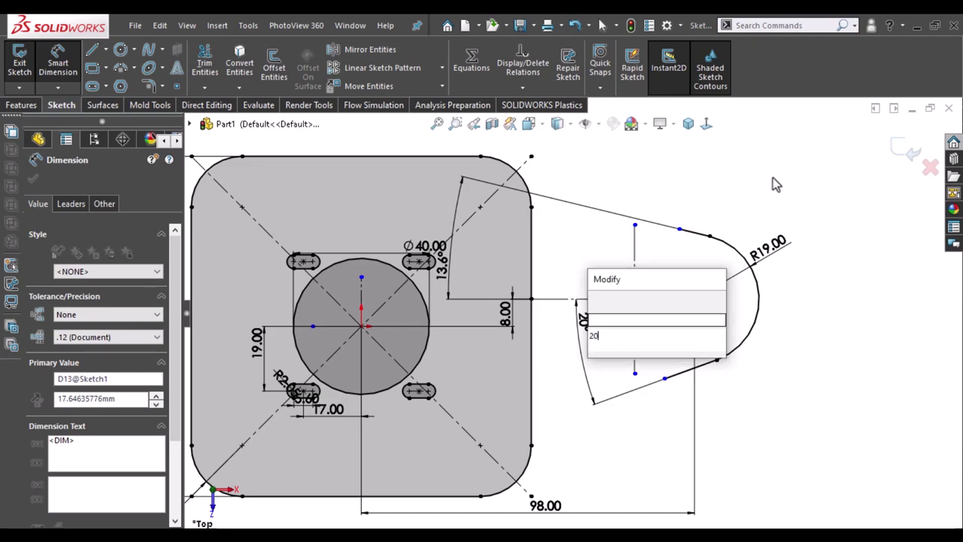
{"action": "key", "text": "Escape"}
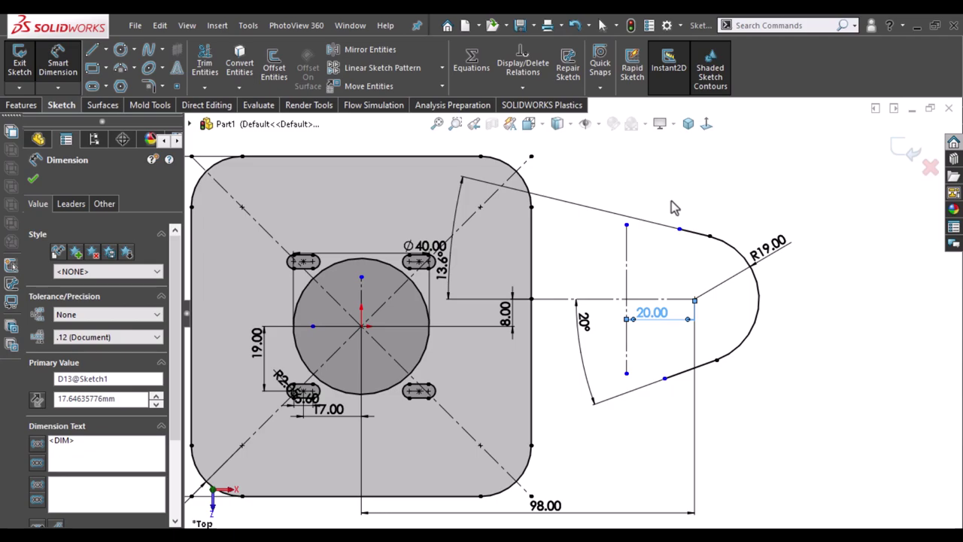
{"action": "key", "text": "Escape"}
{"action": "scroll", "coordinate": [652, 210], "scroll_direction": "down", "scroll_amount": 2}
{"action": "scroll", "coordinate": [640, 225], "scroll_direction": "down", "scroll_amount": 2}
{"action": "scroll", "coordinate": [640, 234], "scroll_direction": "up", "scroll_amount": 1}
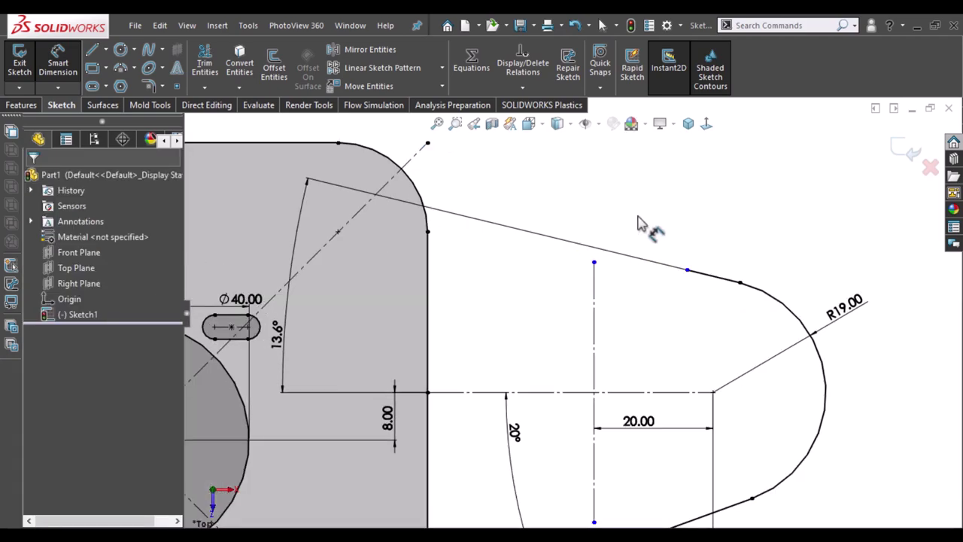
{"action": "scroll", "coordinate": [647, 222], "scroll_direction": "up", "scroll_amount": 1}
{"action": "scroll", "coordinate": [658, 225], "scroll_direction": "up", "scroll_amount": 1}
{"action": "scroll", "coordinate": [665, 226], "scroll_direction": "up", "scroll_amount": 1}
{"action": "scroll", "coordinate": [673, 293], "scroll_direction": "down", "scroll_amount": 1}
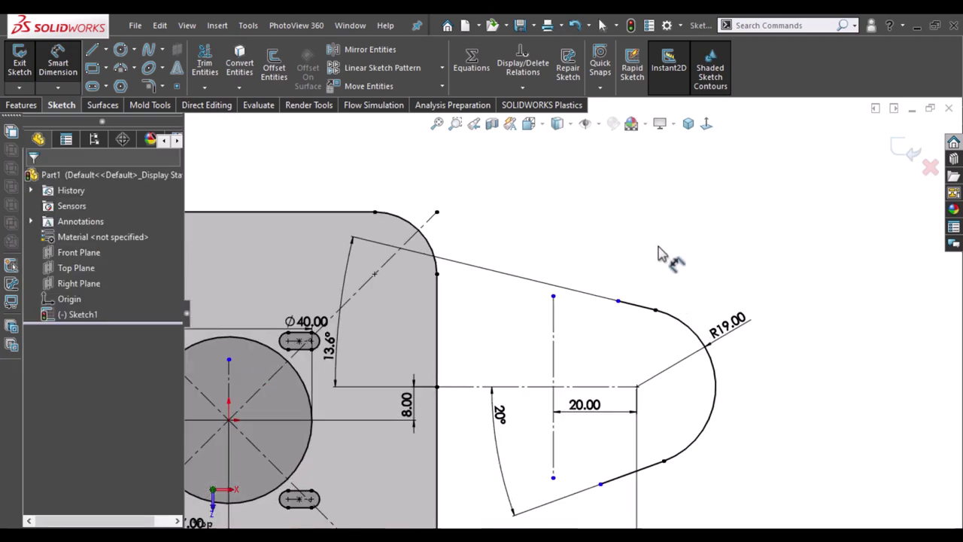
- Draw small circles centred on the top and bottom ends of the vertical lug line
{"action": "right_click_drag", "start_coordinate": [656, 254], "coordinate": [744, 255]}
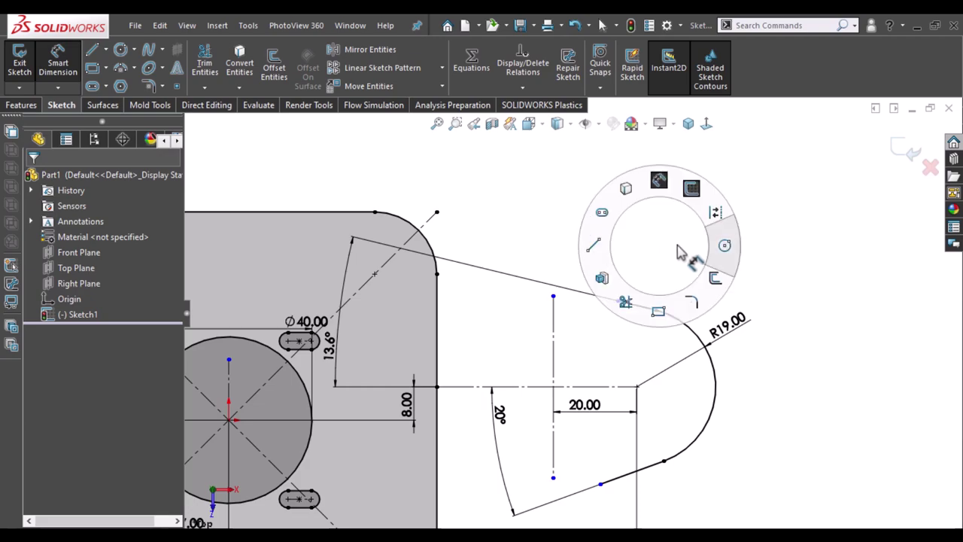
{"action": "left_click", "coordinate": [553, 296]}
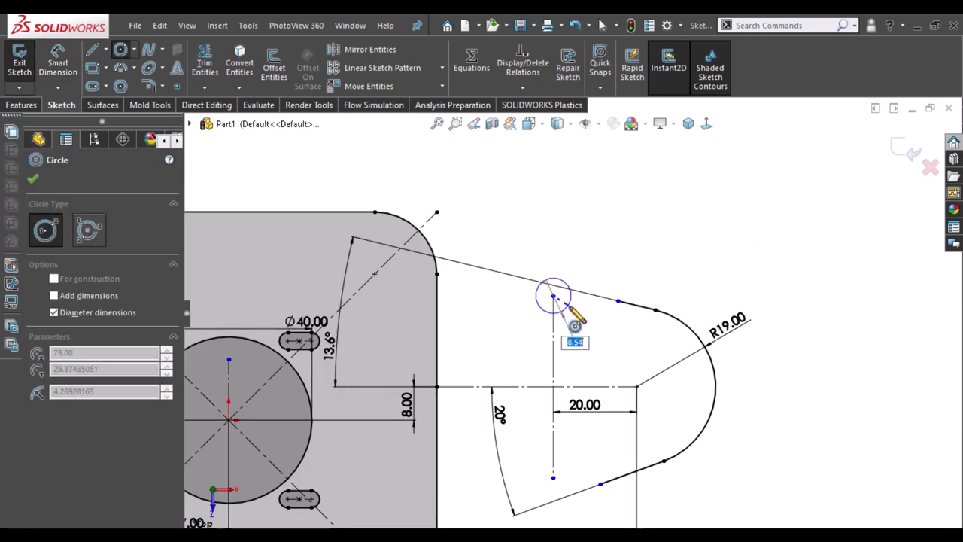
{"action": "left_click", "coordinate": [566, 303]}
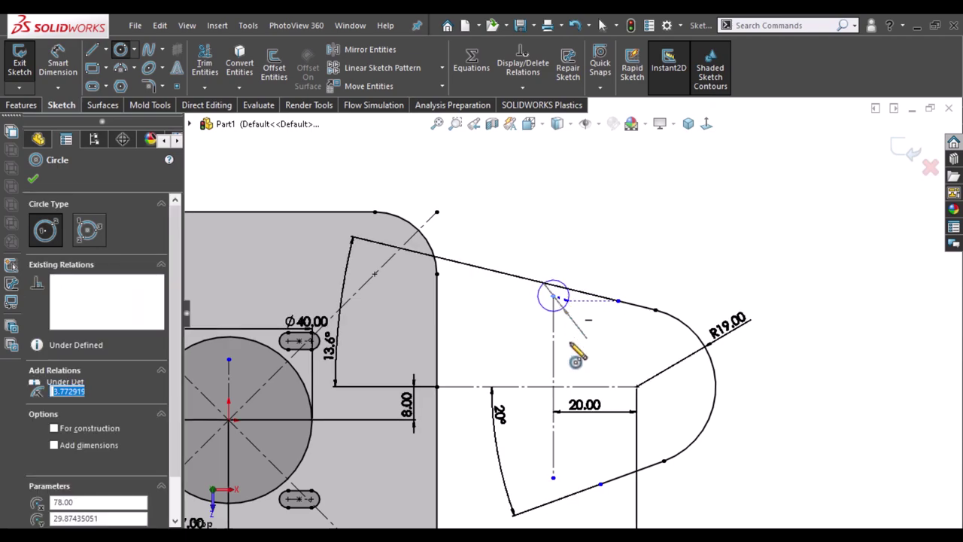
{"action": "left_click", "coordinate": [553, 478]}
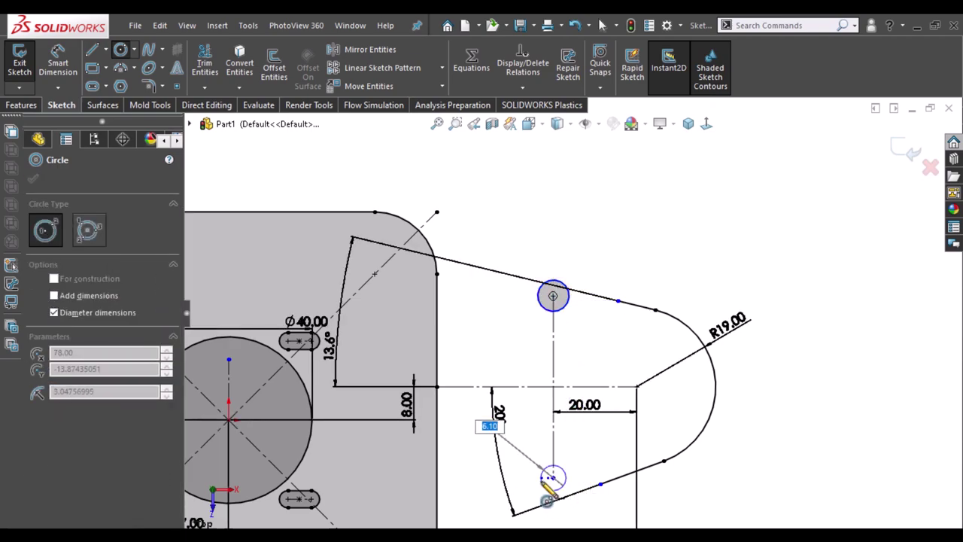
{"action": "left_click", "coordinate": [549, 493]}
{"action": "key", "text": "Escape"}
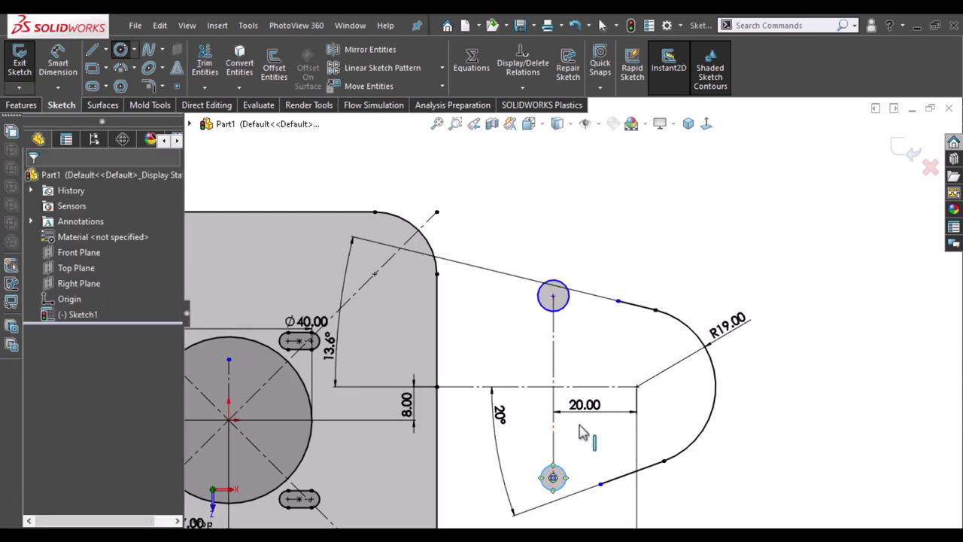
- Make the two small circles equal in size
{"action": "left_click", "coordinate": [567, 477]}
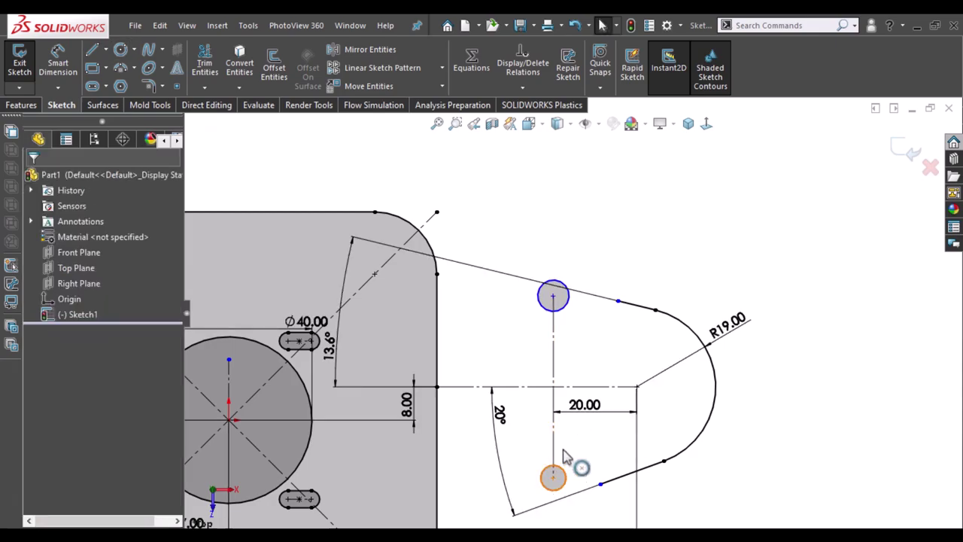
{"action": "left_click", "coordinate": [567, 309], "text": "ctrl"}
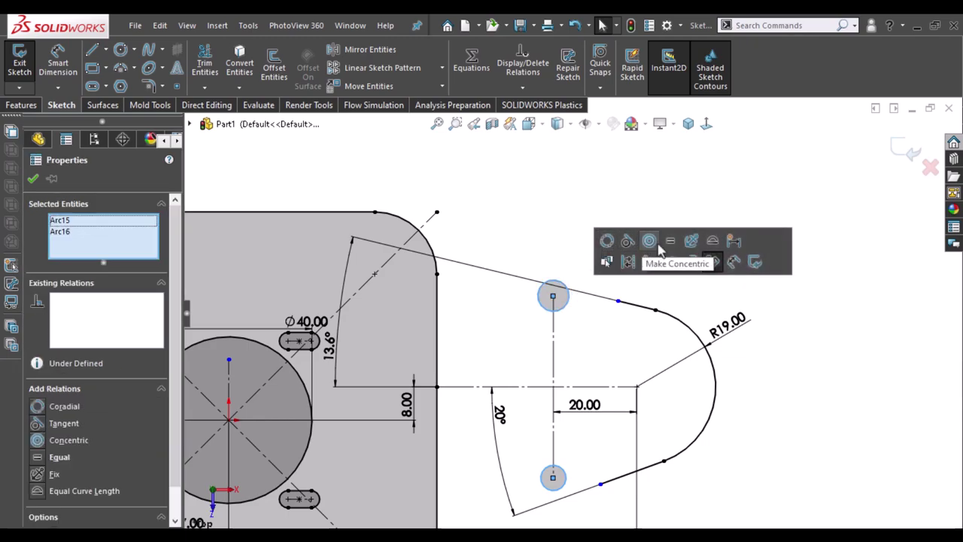
{"action": "left_click", "coordinate": [669, 240]}
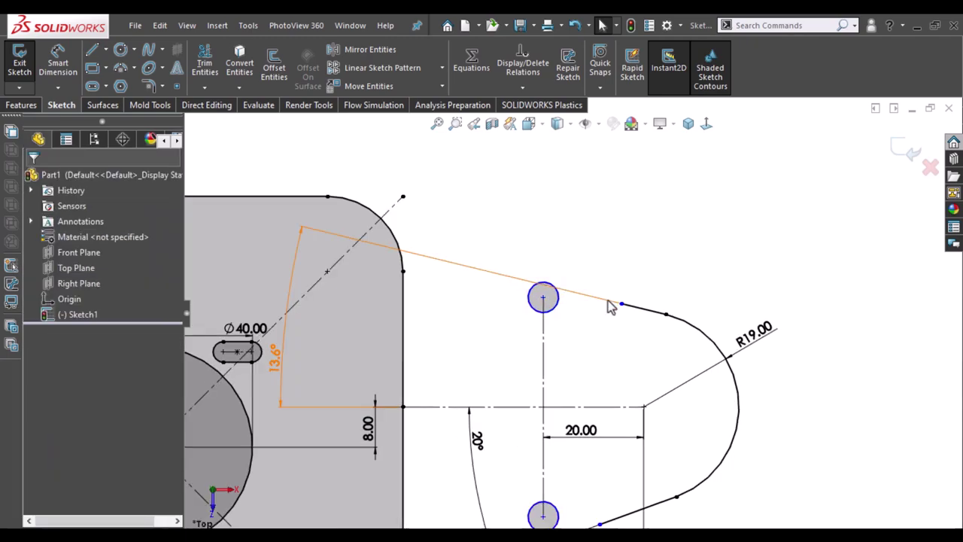
- Draw a 3-point arc from the top small circle to the upper lug line's end
{"action": "scroll", "coordinate": [607, 300], "scroll_direction": "down", "scroll_amount": 3}
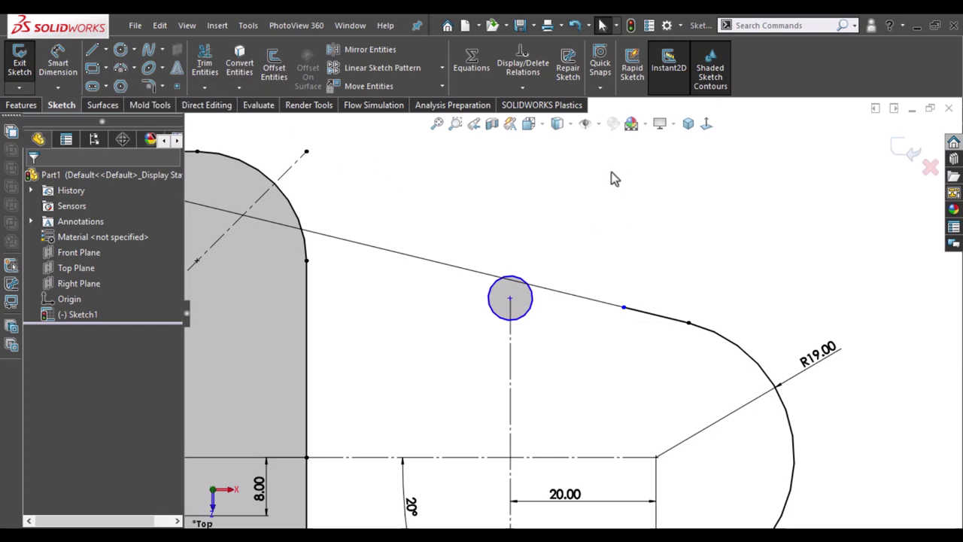
{"action": "left_click", "coordinate": [531, 287]}
{"action": "left_click", "coordinate": [624, 307]}
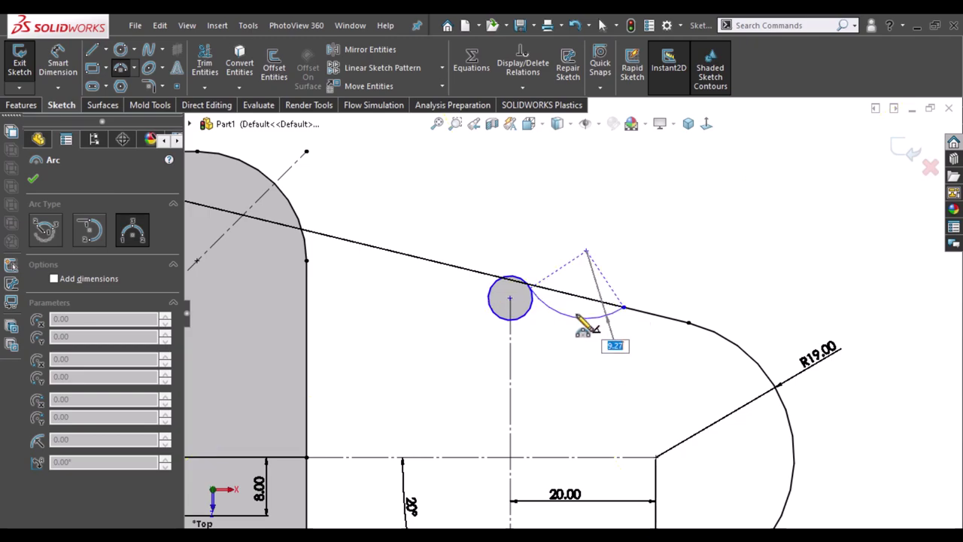
{"action": "left_click", "coordinate": [574, 310]}
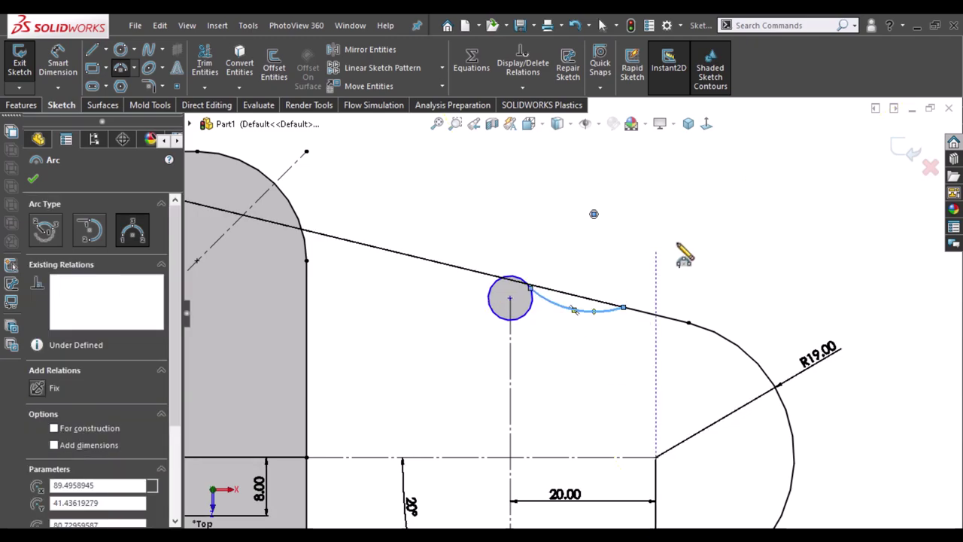
{"action": "key", "text": "Escape"}
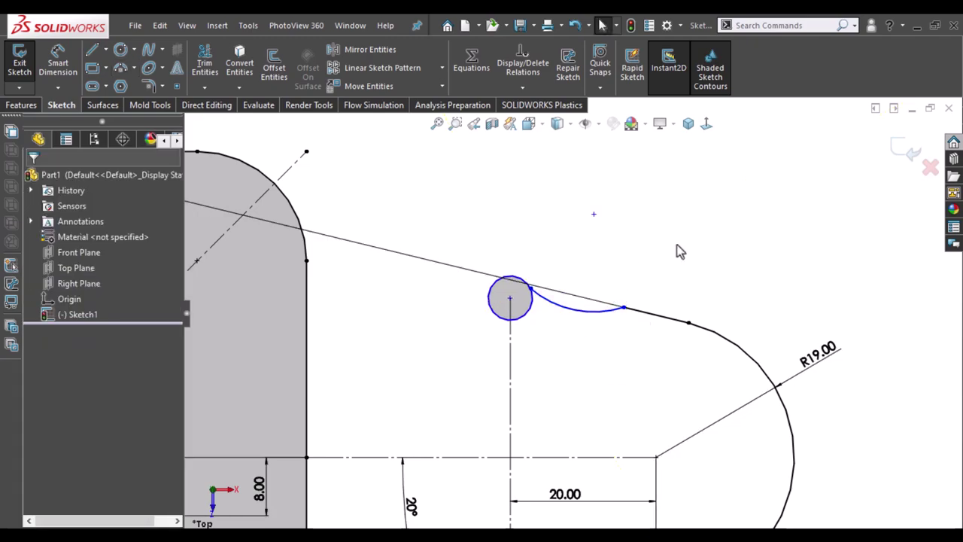
- Make the connecting arc tangent to the upper lug line, then select it with the top circle
{"action": "left_click", "coordinate": [625, 311]}
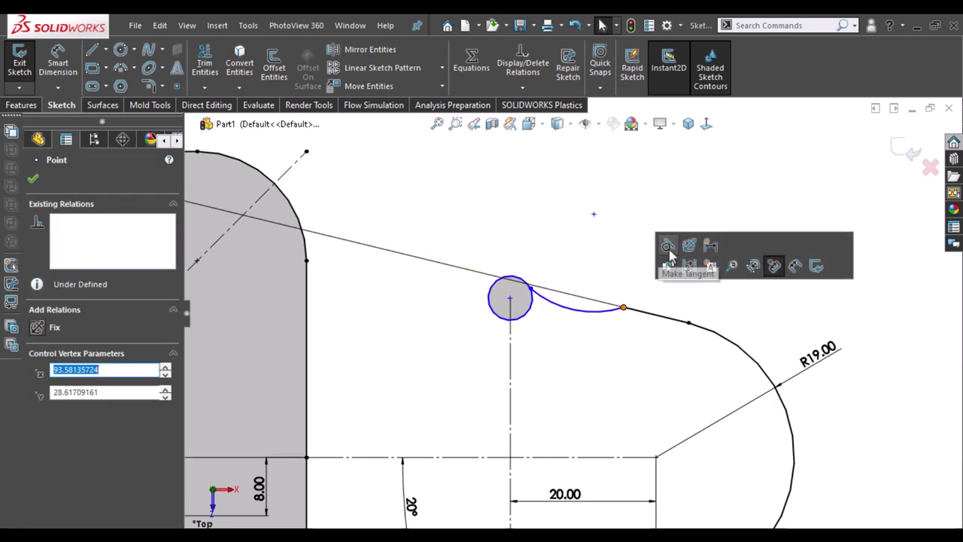
{"action": "left_click", "coordinate": [603, 242]}
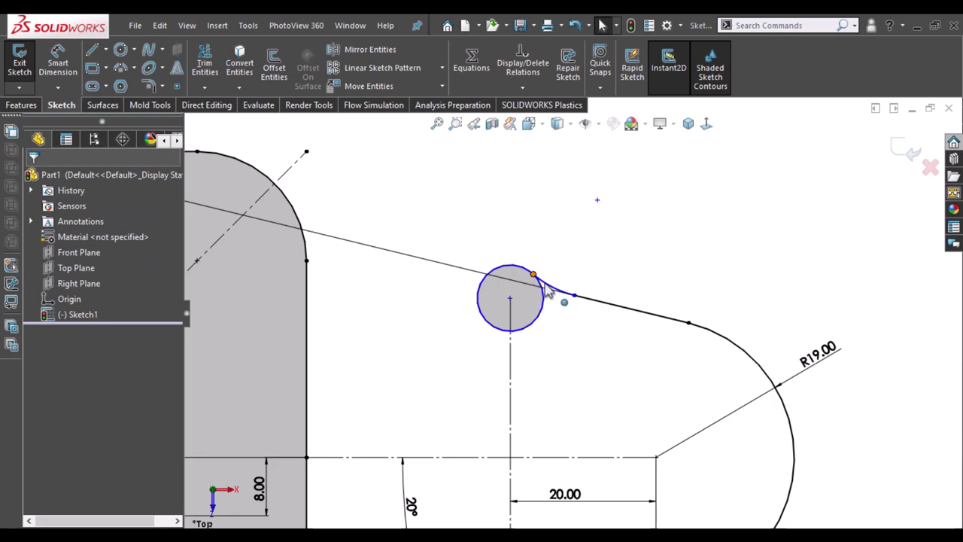
{"action": "left_click", "coordinate": [547, 288]}
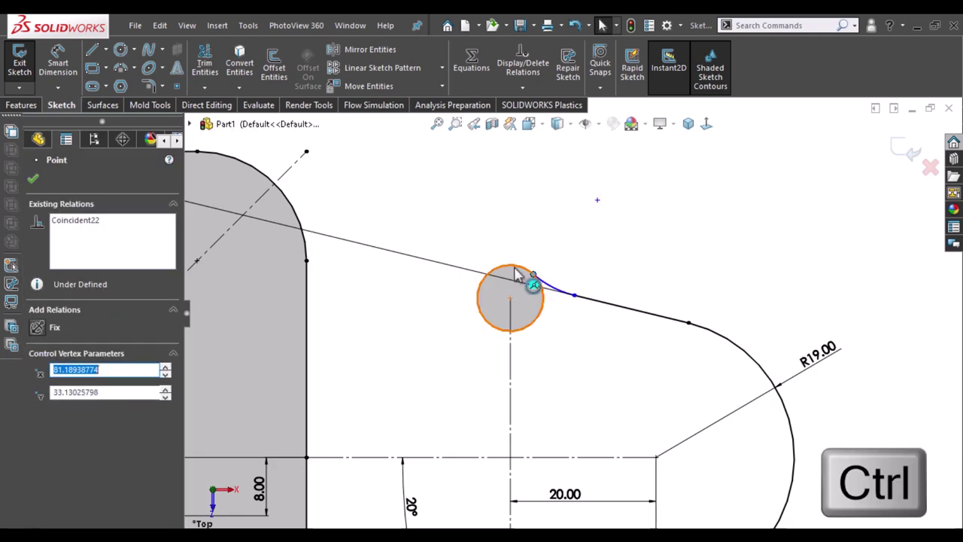
{"action": "left_click", "coordinate": [608, 271]}
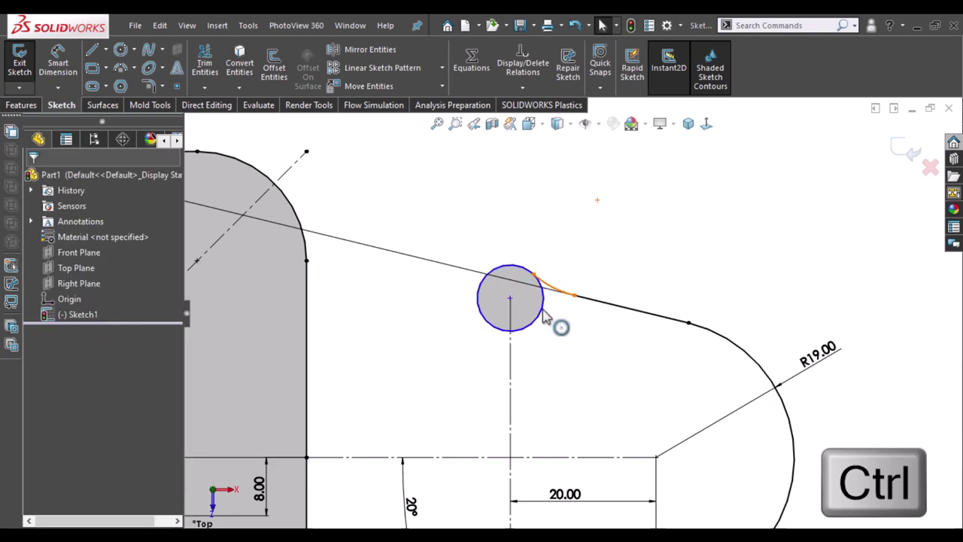
{"action": "left_click", "coordinate": [543, 319]}
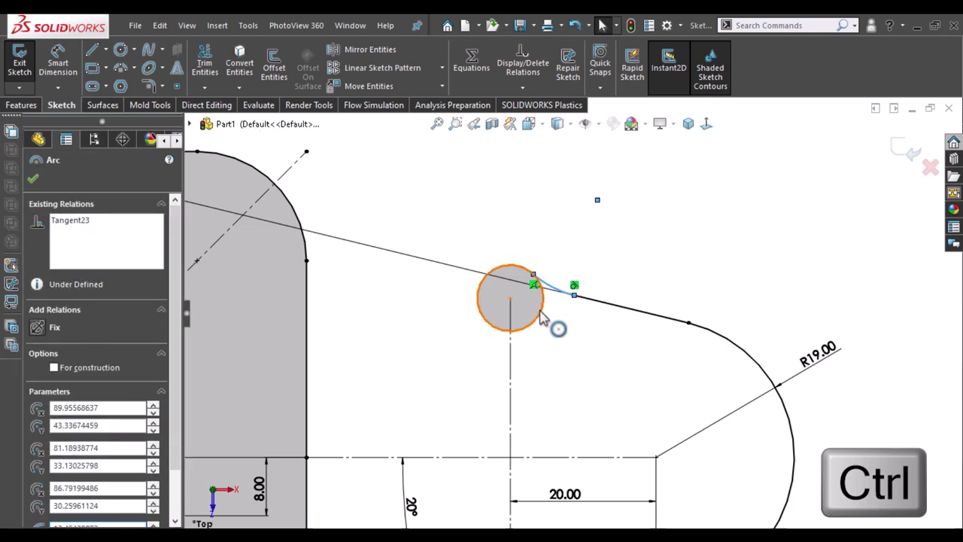
{"action": "left_click", "coordinate": [544, 319], "text": "ctrl"}
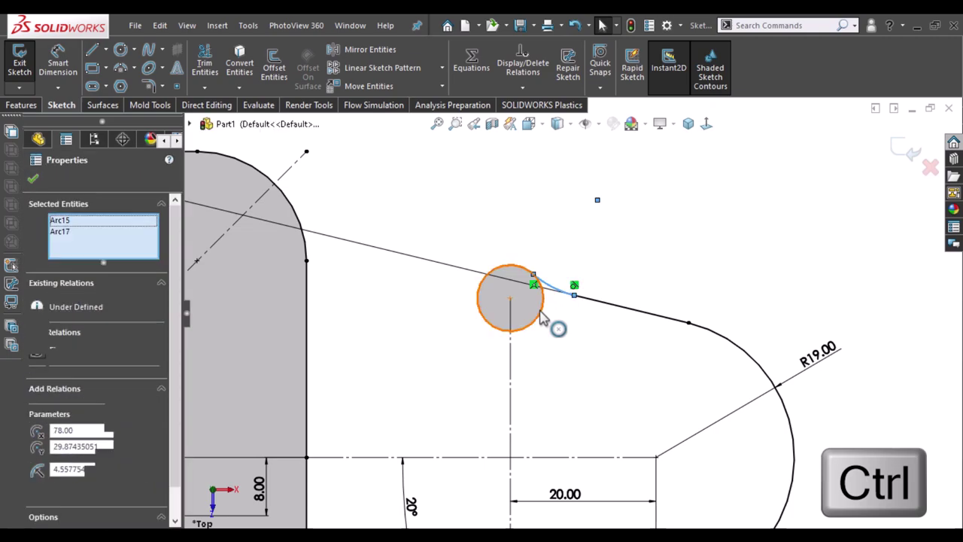
- Make the arc tangent to the top circle, bow it outward and add a radius dimension
{"action": "left_click", "coordinate": [524, 228]}
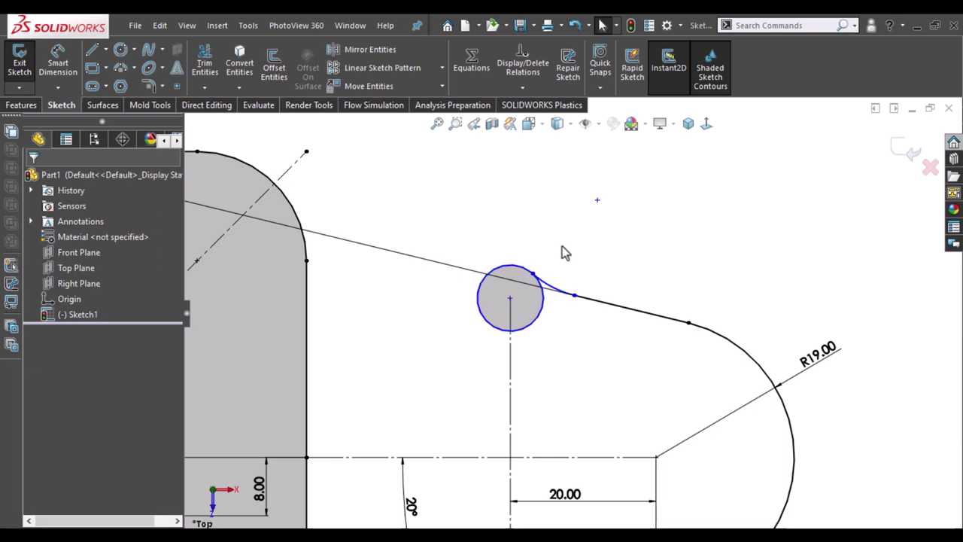
{"action": "left_click_drag", "start_coordinate": [553, 294], "coordinate": [565, 267]}
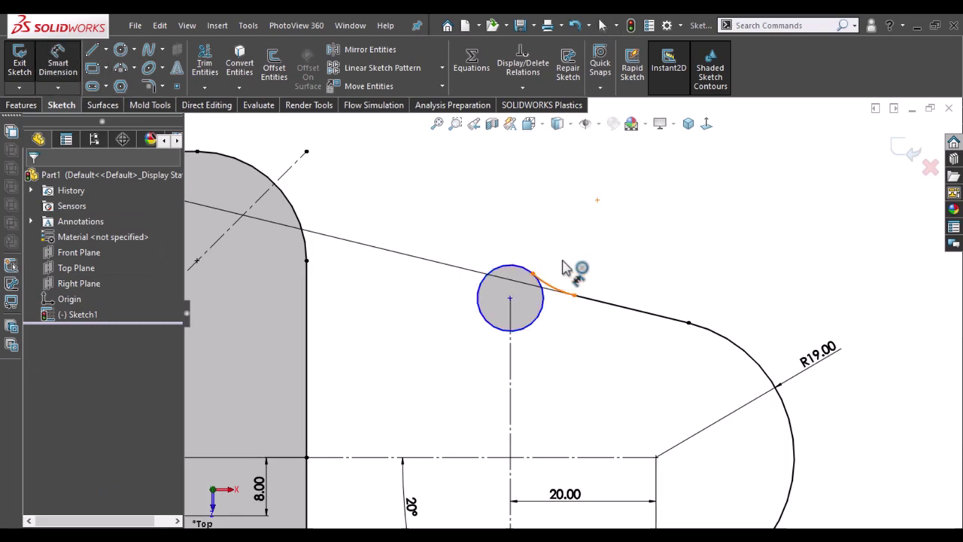
{"action": "left_click", "coordinate": [566, 268]}
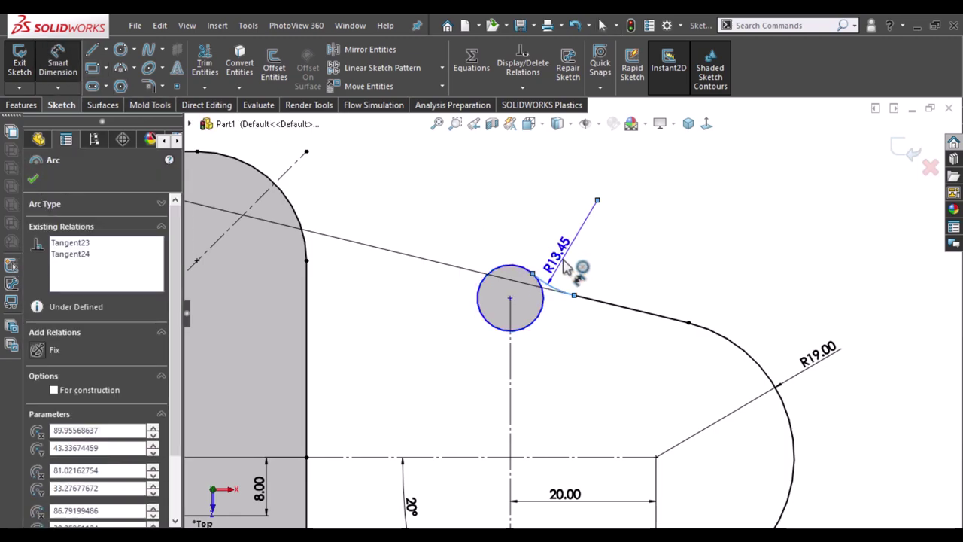
{"action": "key", "text": "Escape"}
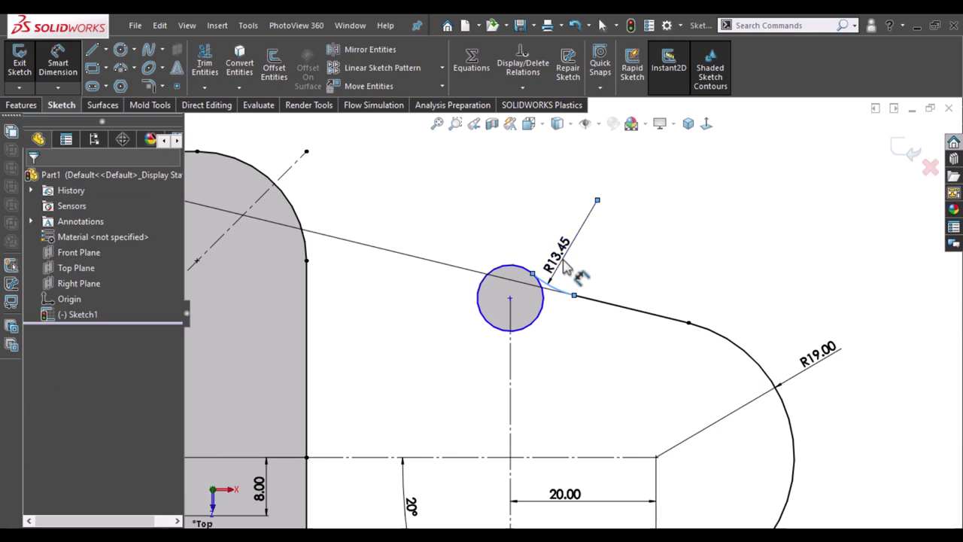
- Change the connecting arc's radius from R13.45 to 20 mm
{"action": "left_click", "coordinate": [566, 268]}
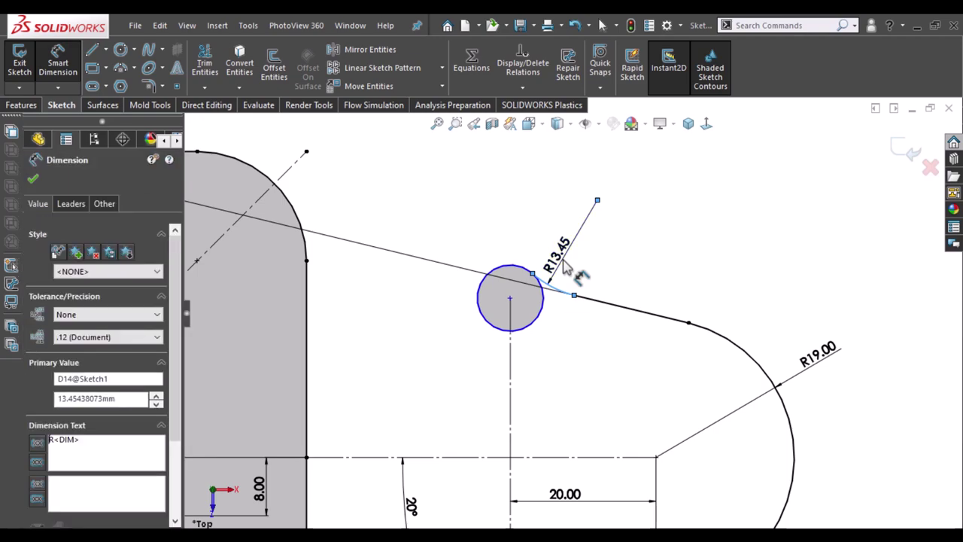
{"action": "double_click", "coordinate": [565, 268]}
{"action": "type", "text": "2"}
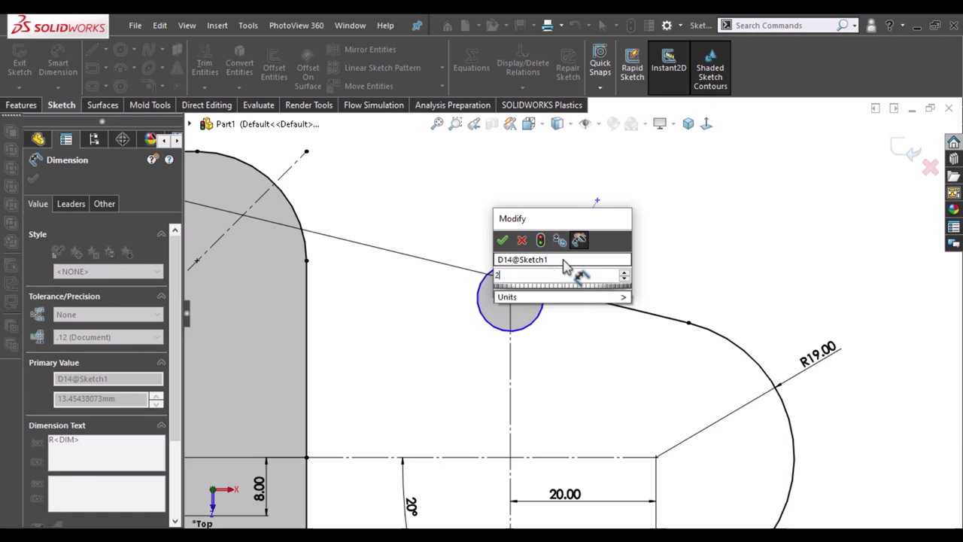
{"action": "type", "text": "0"}
{"action": "key", "text": "Escape"}
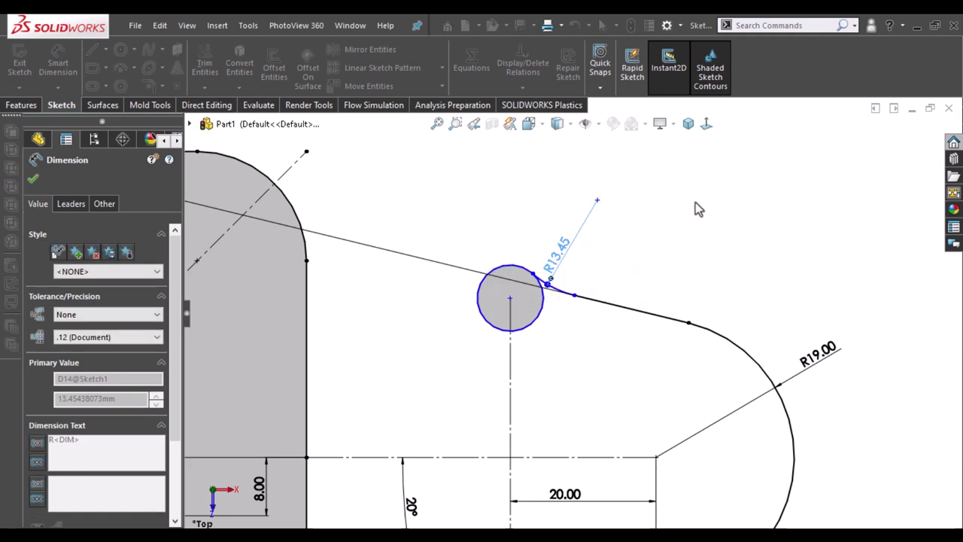
{"action": "left_click", "coordinate": [733, 258]}
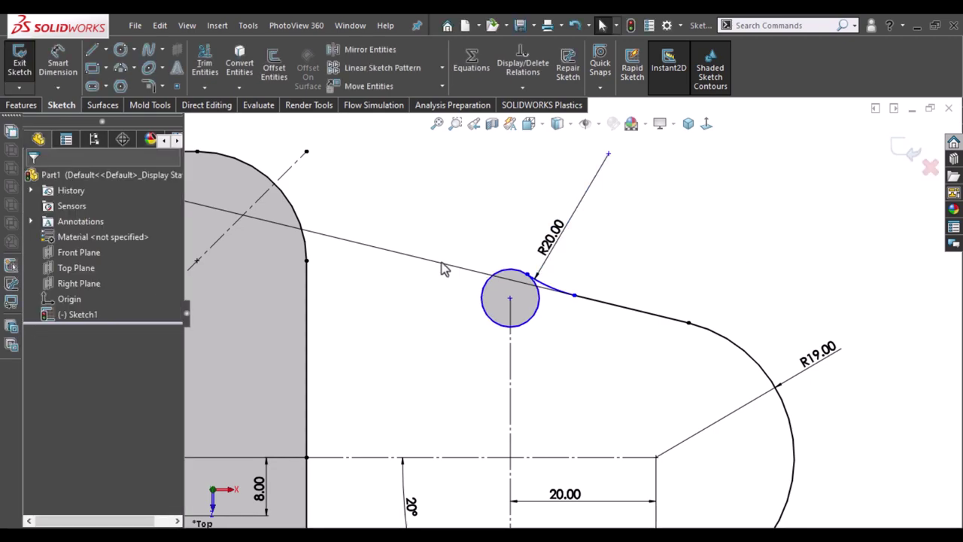
- Draw a line from the upper-left rounded corner tangent to the top small circle
{"action": "key", "text": "l"}
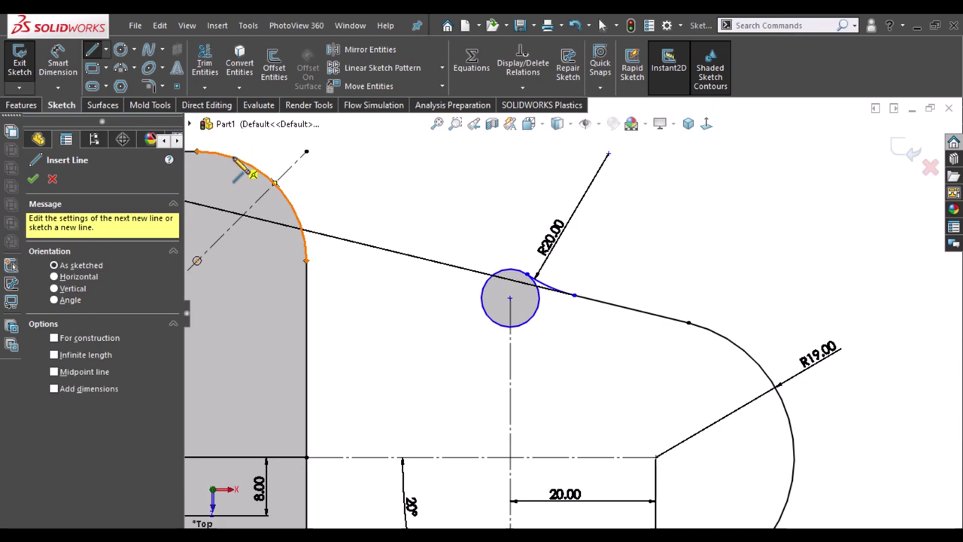
{"action": "left_click", "coordinate": [241, 172]}
{"action": "left_click", "coordinate": [523, 280]}
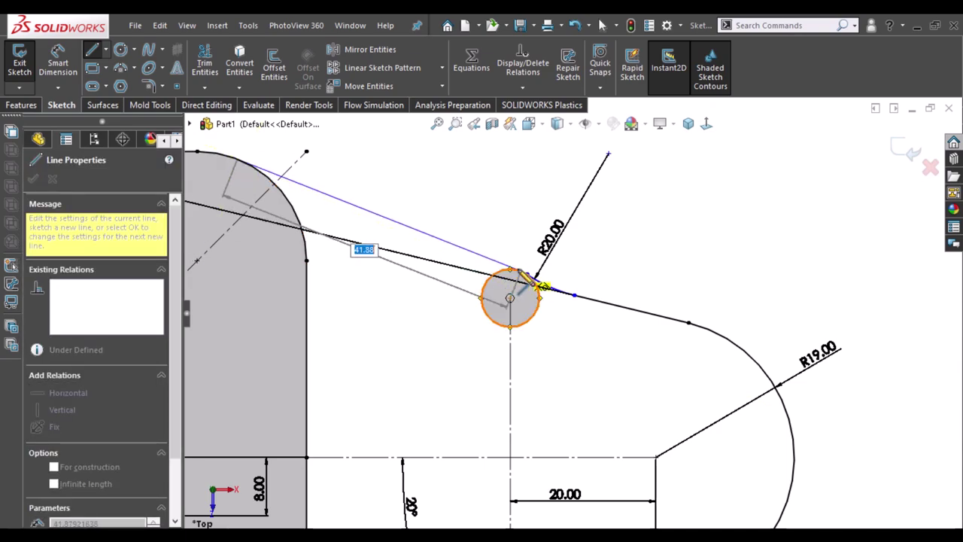
{"action": "double_click", "coordinate": [535, 286]}
{"action": "key", "text": "Escape"}
{"action": "key", "text": "Escape"}
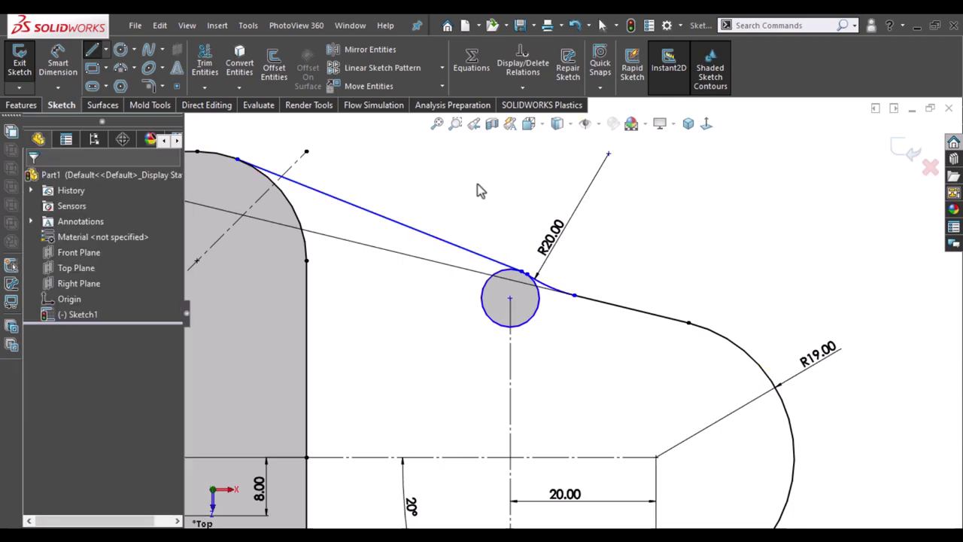
- Select the new line with the corner arc to check their tangent relation
{"action": "left_click", "coordinate": [216, 158]}
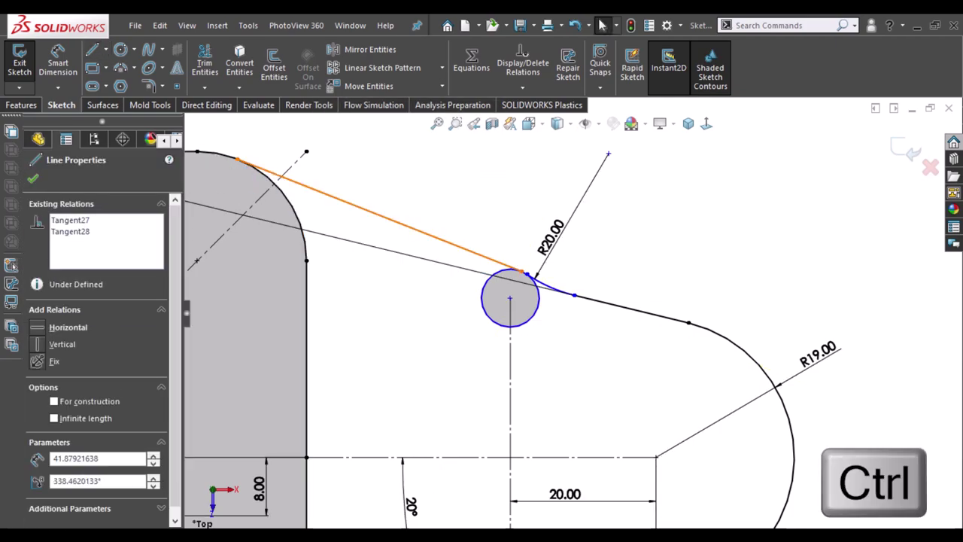
{"action": "left_click", "coordinate": [222, 160]}
{"action": "left_click", "coordinate": [224, 160], "text": "ctrl"}
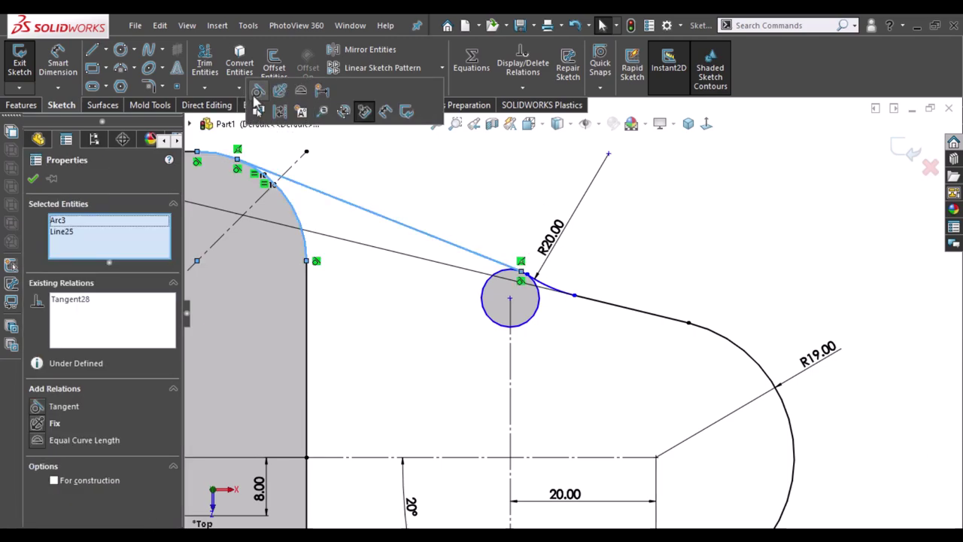
{"action": "left_click", "coordinate": [439, 179]}
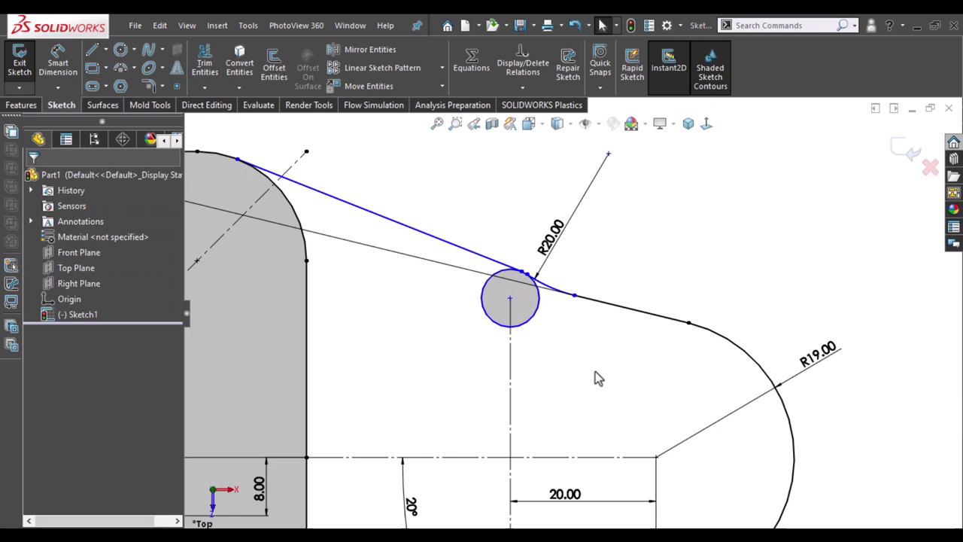
- Power-trim the unwanted part of the top small circle, leaving a short joining arc
{"action": "right_click_drag", "start_coordinate": [595, 372], "coordinate": [571, 405]}
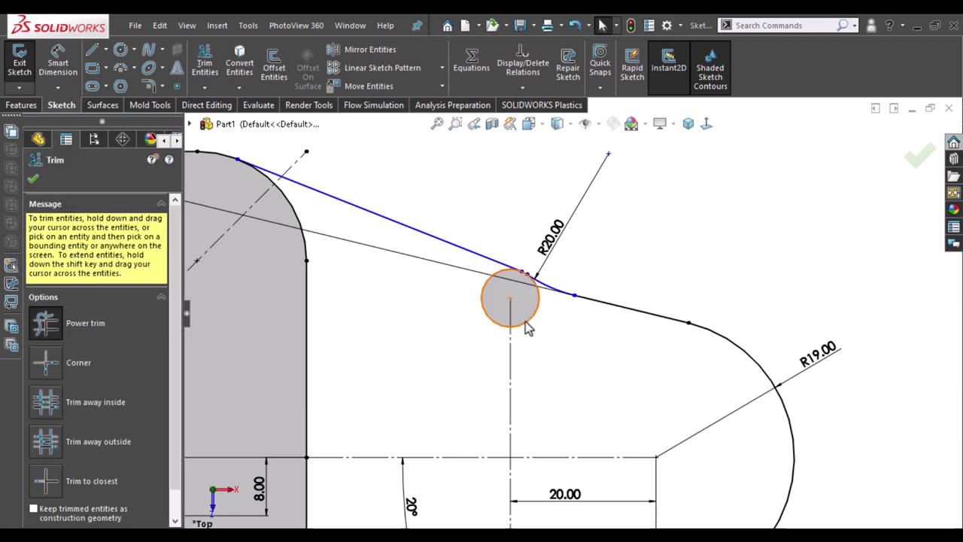
{"action": "mouse_move", "coordinate": [531, 322]}
{"action": "left_mouse_down"}
{"action": "mouse_move", "coordinate": [496, 331]}
{"action": "mouse_move", "coordinate": [481, 318]}
{"action": "left_mouse_up"}
{"action": "key", "text": "Escape"}
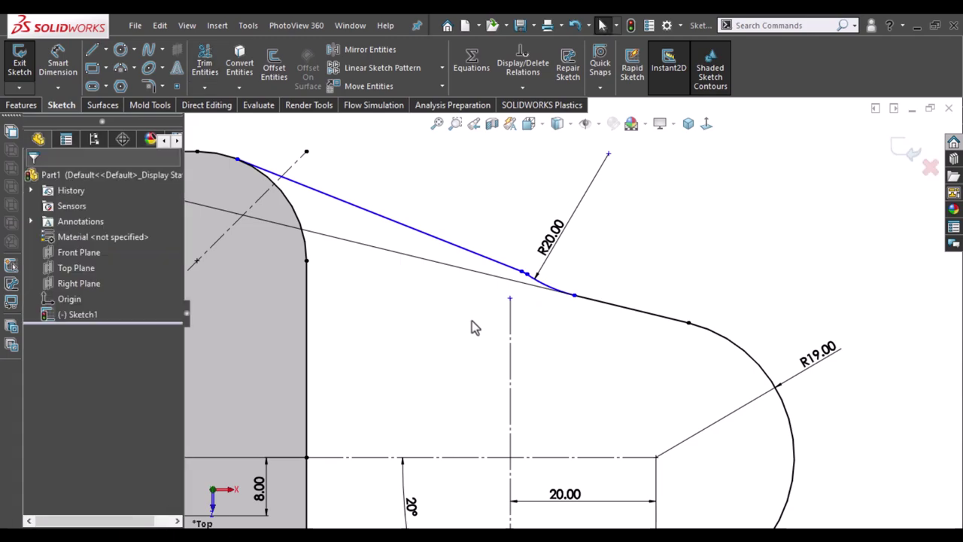
{"action": "scroll", "coordinate": [545, 293], "scroll_direction": "down", "scroll_amount": 2}
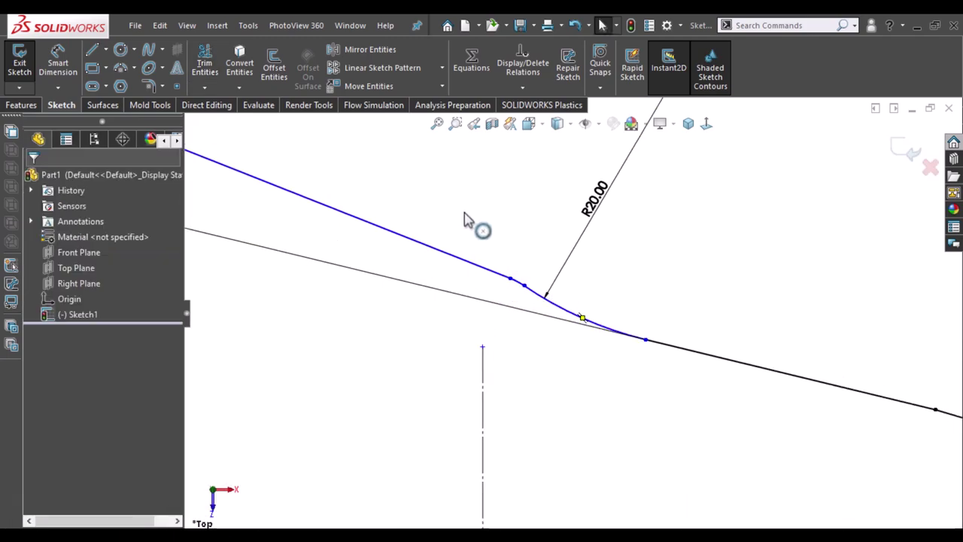
{"action": "scroll", "coordinate": [464, 219], "scroll_direction": "down", "scroll_amount": 1}
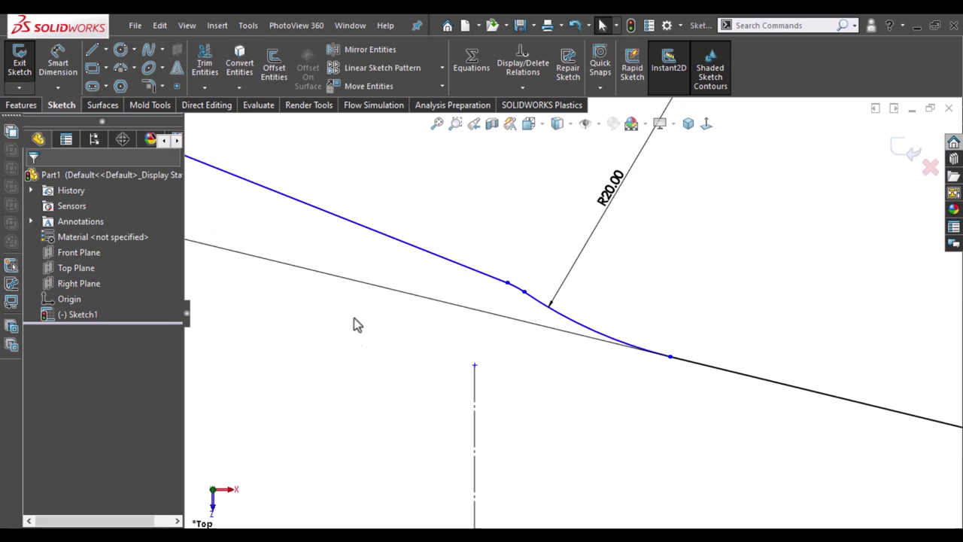
{"action": "right_click_drag", "start_coordinate": [362, 389], "coordinate": [366, 351]}
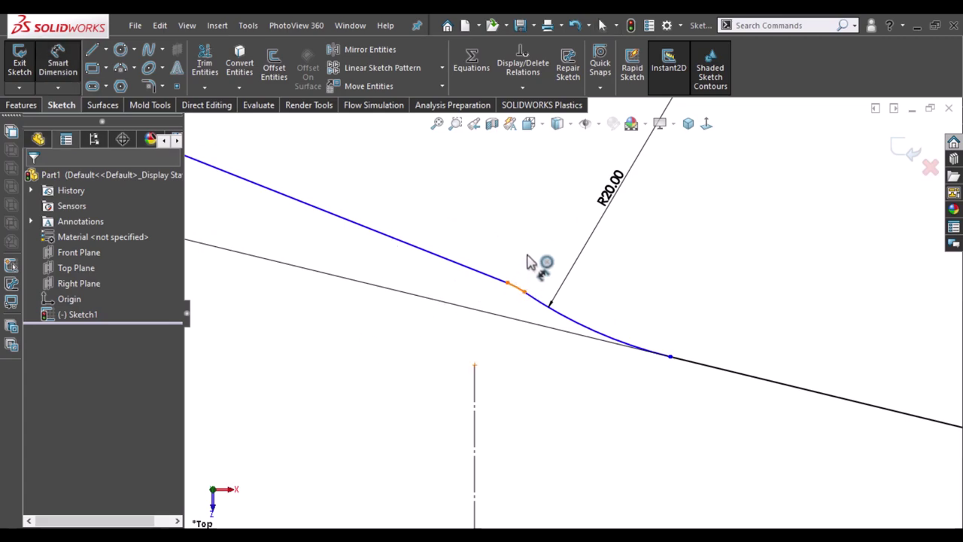
- Dimension the short arc between the tangent line and R20 curve at R4
{"action": "left_click", "coordinate": [527, 263]}
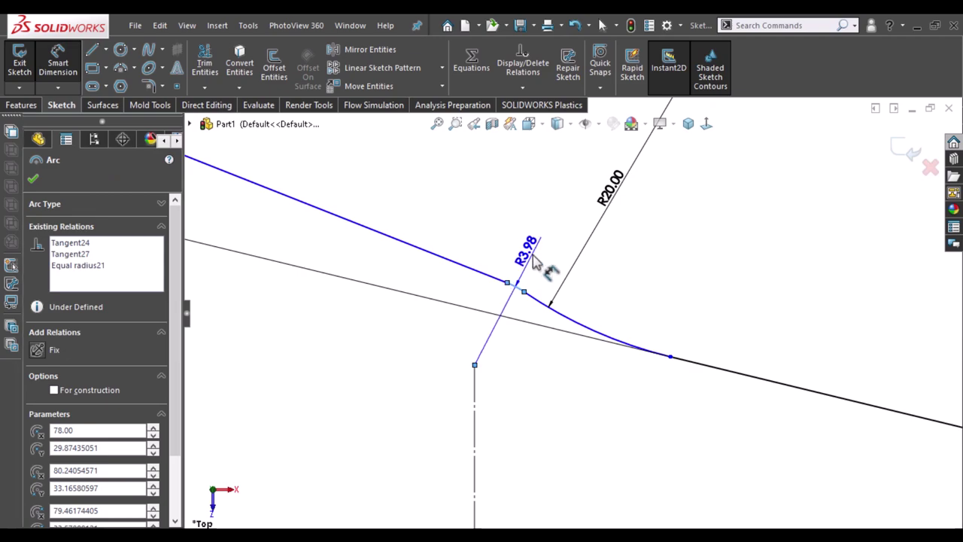
{"action": "left_click", "coordinate": [533, 260]}
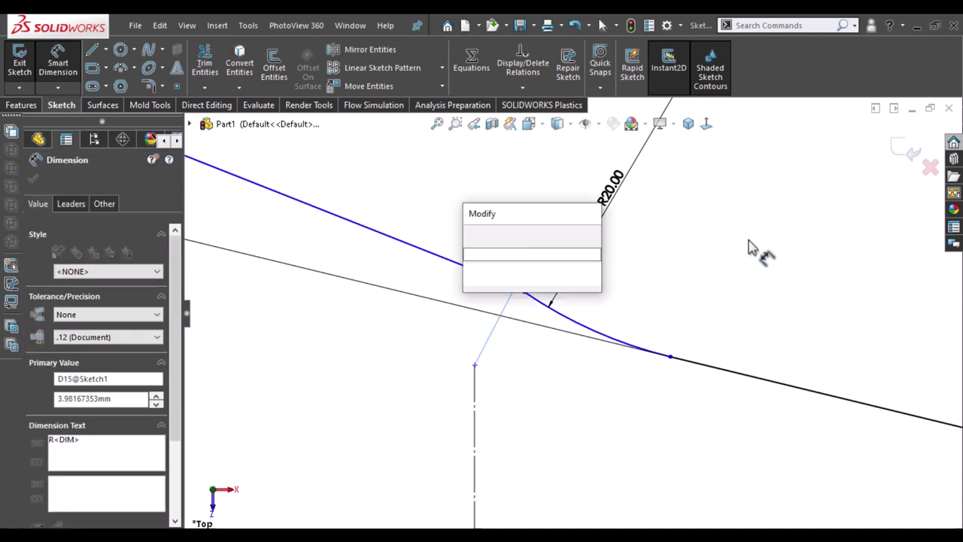
{"action": "type", "text": "4"}
{"action": "key", "text": "Escape"}
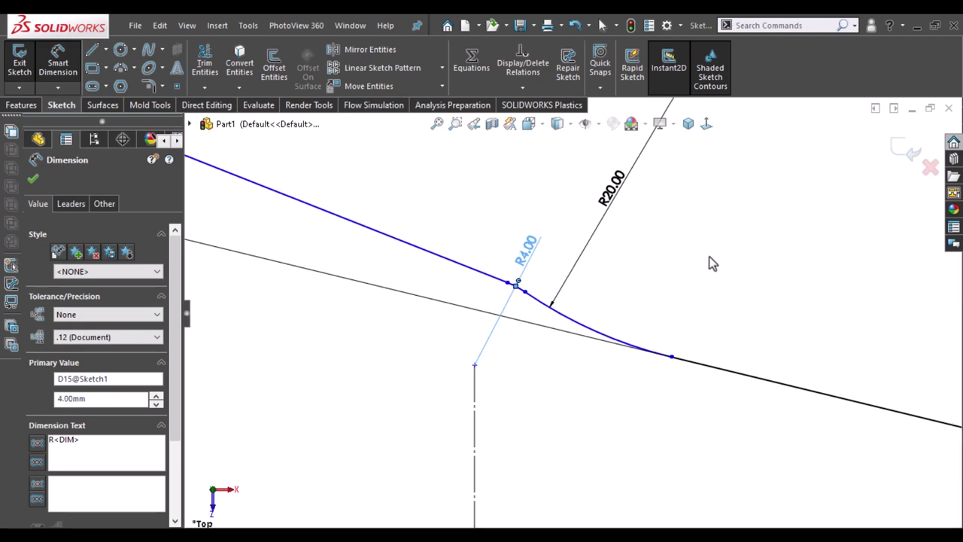
{"action": "key", "text": "Escape"}
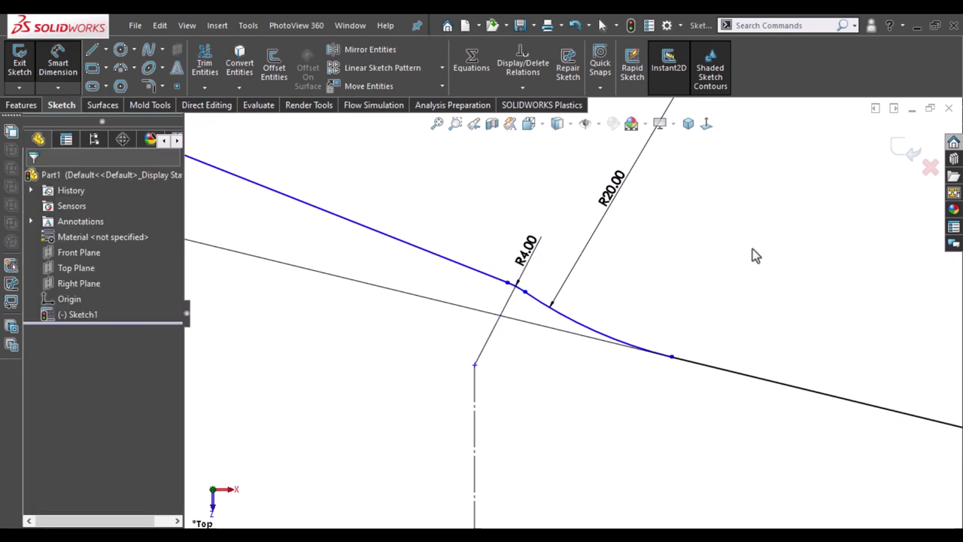
{"action": "left_click", "coordinate": [508, 283]}
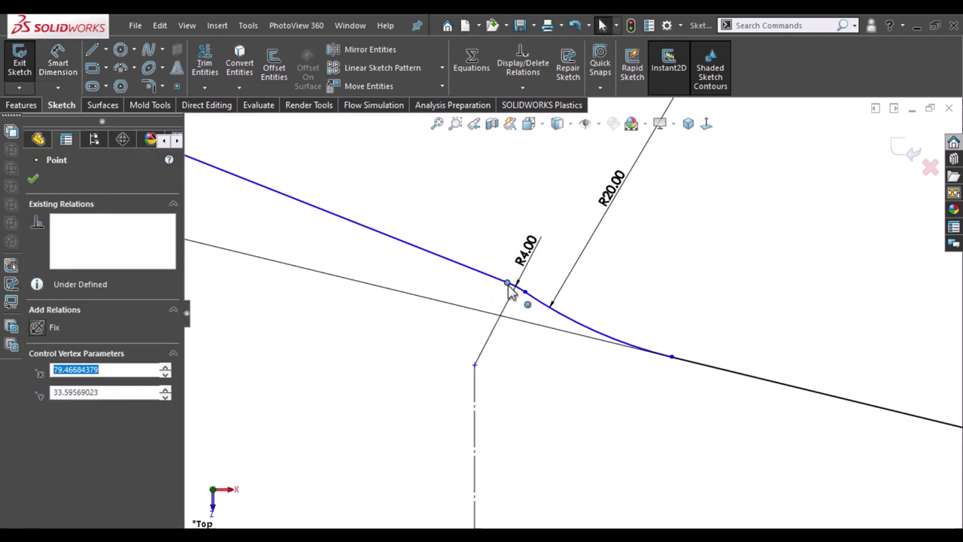
{"action": "left_click", "coordinate": [798, 291]}
- Drag the lower small circle's centre onto the lower 20° edge where the vertical lug line meets it
{"action": "scroll", "coordinate": [796, 278], "scroll_direction": "up", "scroll_amount": 2}
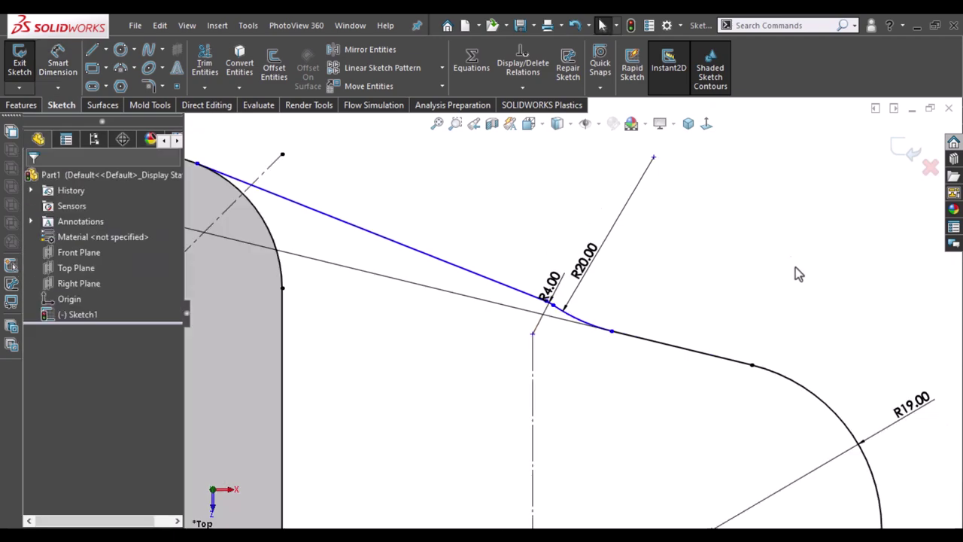
{"action": "scroll", "coordinate": [786, 248], "scroll_direction": "up", "scroll_amount": 2}
{"action": "scroll", "coordinate": [775, 230], "scroll_direction": "up", "scroll_amount": 2}
{"action": "scroll", "coordinate": [553, 485], "scroll_direction": "down", "scroll_amount": 2}
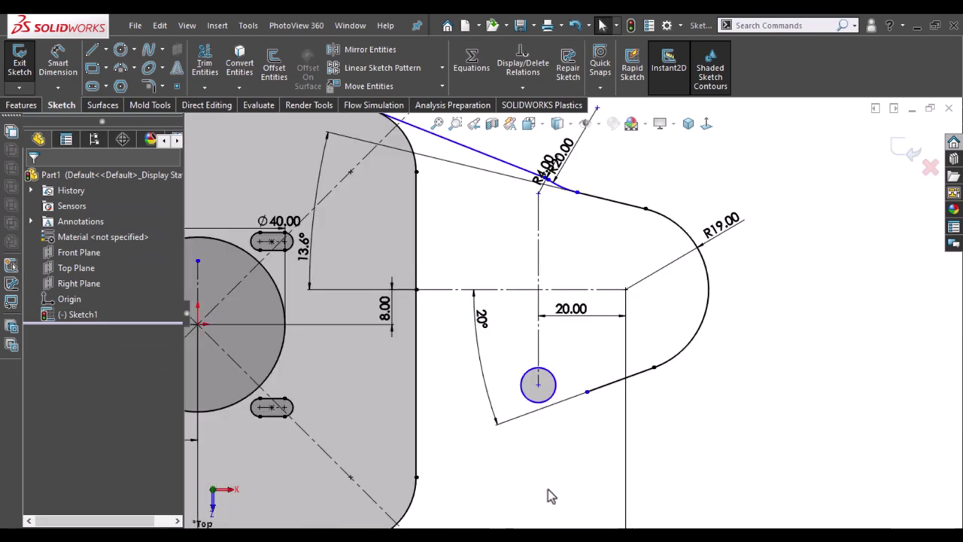
{"action": "scroll", "coordinate": [519, 467], "scroll_direction": "down", "scroll_amount": 1}
{"action": "scroll", "coordinate": [527, 437], "scroll_direction": "down", "scroll_amount": 1}
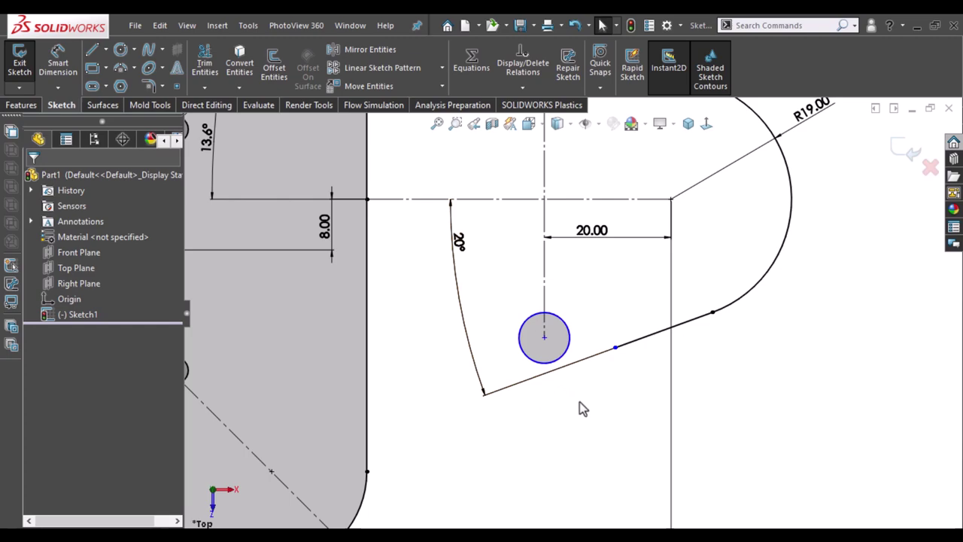
{"action": "scroll", "coordinate": [580, 402], "scroll_direction": "down", "scroll_amount": 1}
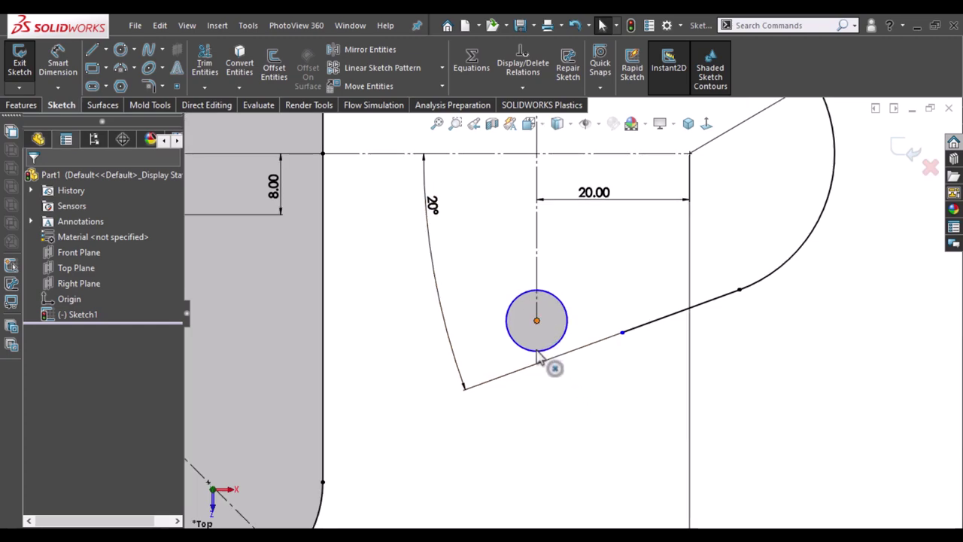
{"action": "left_click_drag", "start_coordinate": [537, 321], "coordinate": [536, 354]}
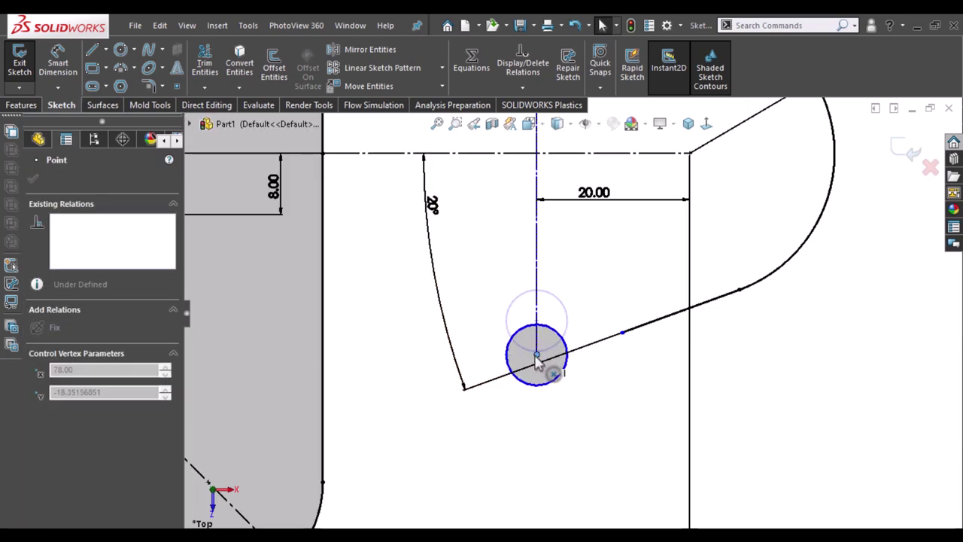
{"action": "left_click", "coordinate": [577, 421]}
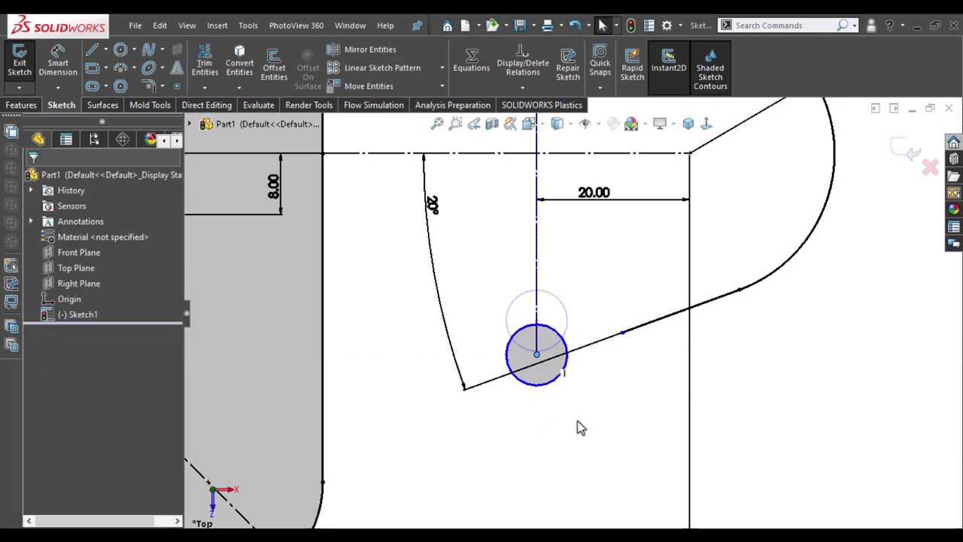
- Draw a tangent arc from the lower line's end to the lower small circle
{"action": "left_click", "coordinate": [134, 68]}
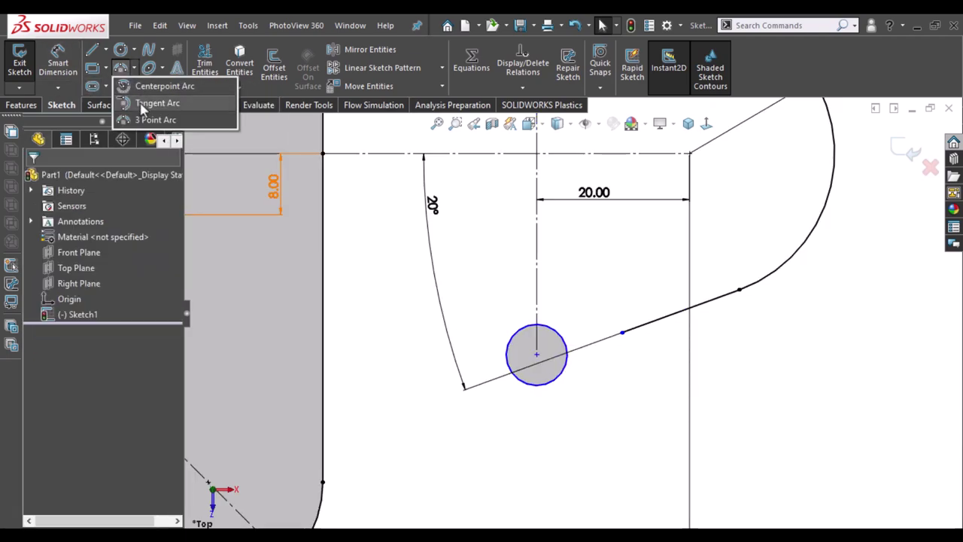
{"action": "left_click", "coordinate": [139, 101]}
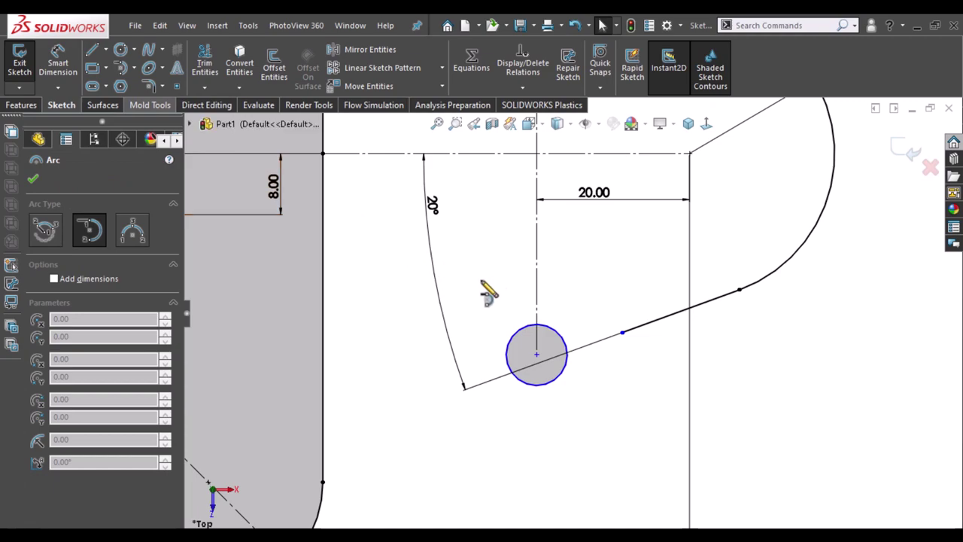
{"action": "left_click", "coordinate": [621, 332]}
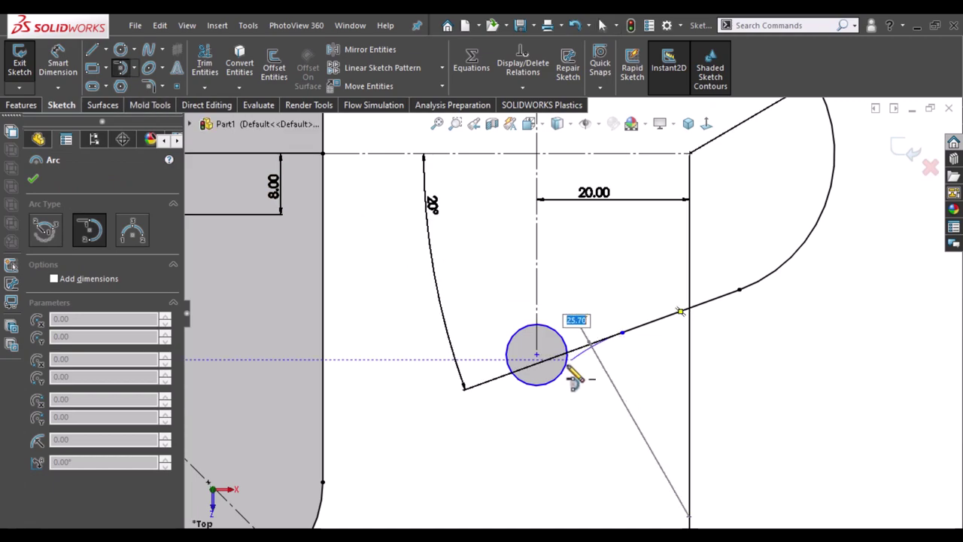
{"action": "left_click", "coordinate": [565, 367]}
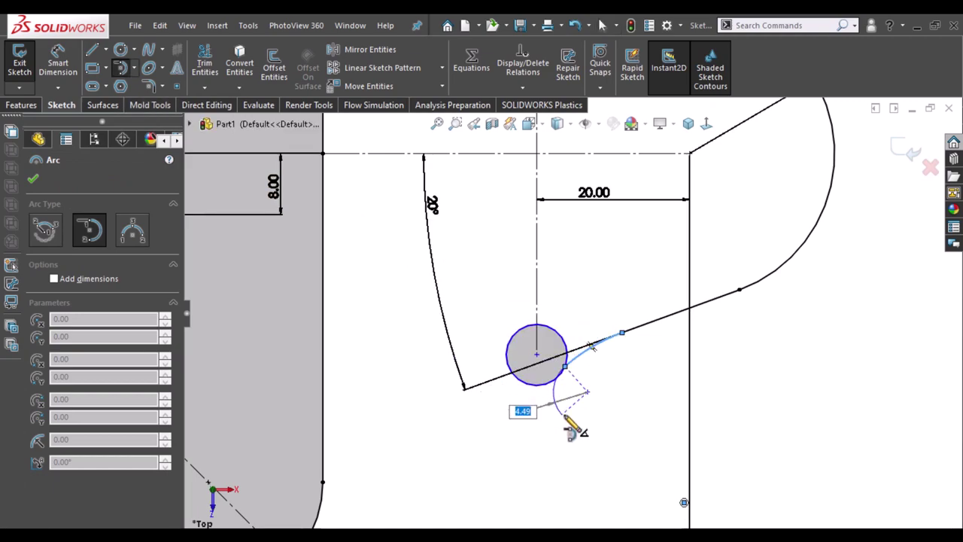
{"action": "key", "text": "Escape"}
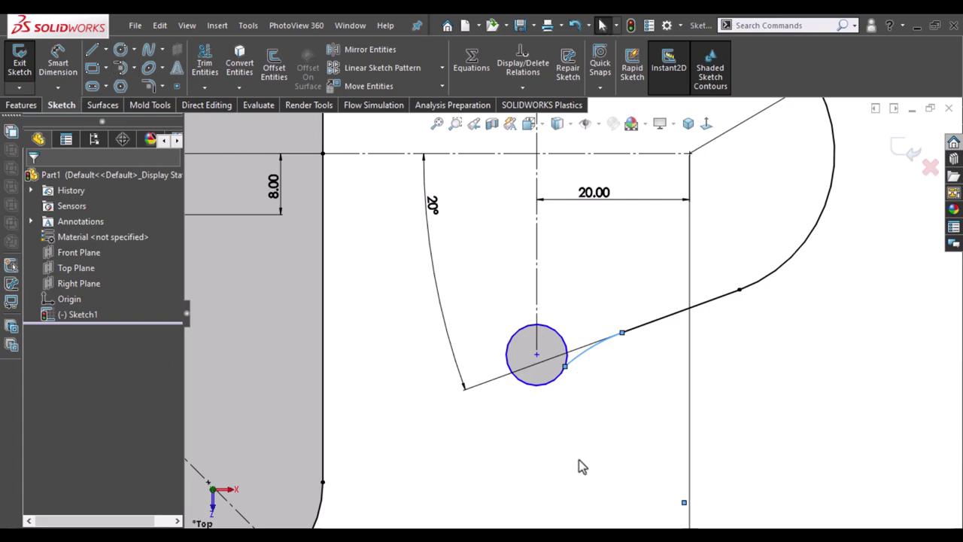
- Dimension the small tangent arc's radius to 8.8 mm
{"action": "right_click_drag", "start_coordinate": [568, 473], "coordinate": [571, 406]}
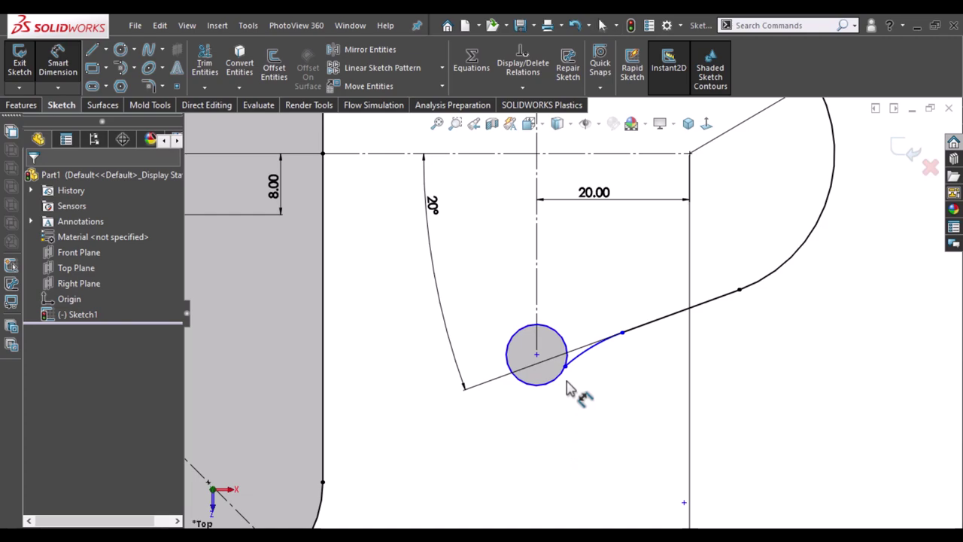
{"action": "left_click", "coordinate": [595, 377]}
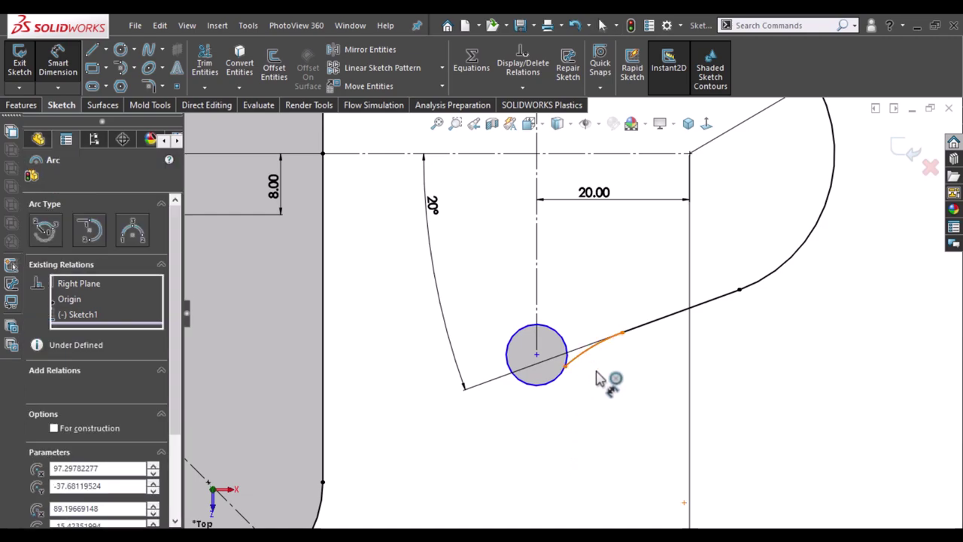
{"action": "key", "text": "Escape"}
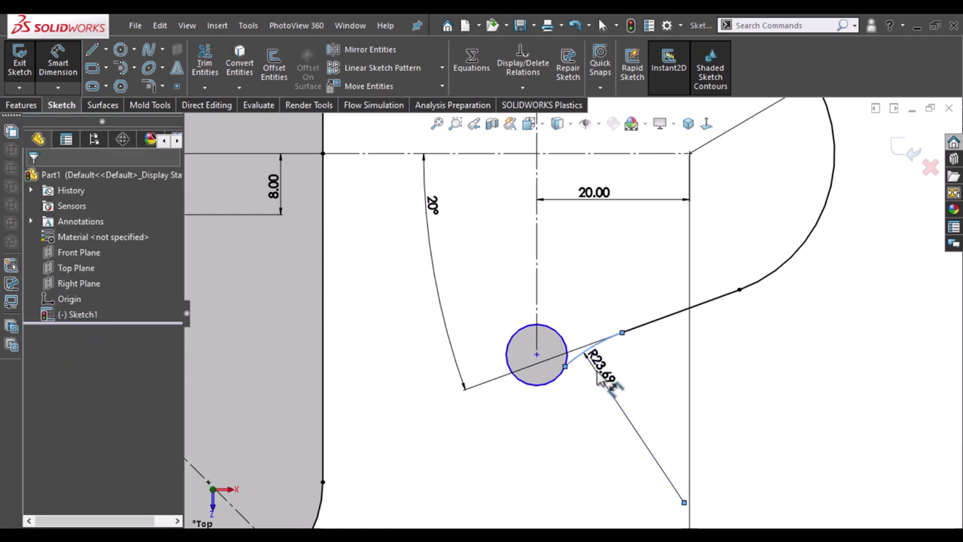
{"action": "left_click", "coordinate": [602, 380]}
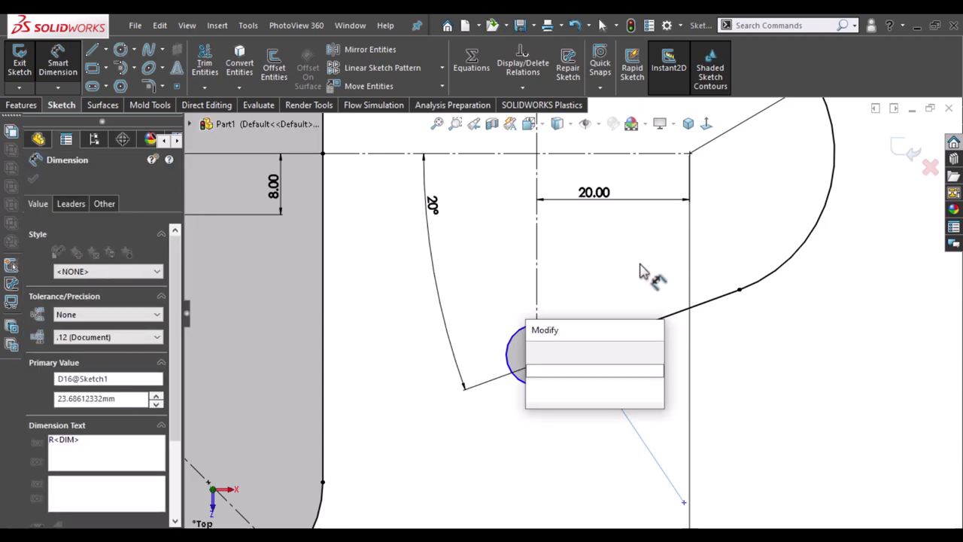
{"action": "type", "text": "8.8"}
{"action": "key", "text": "Return"}
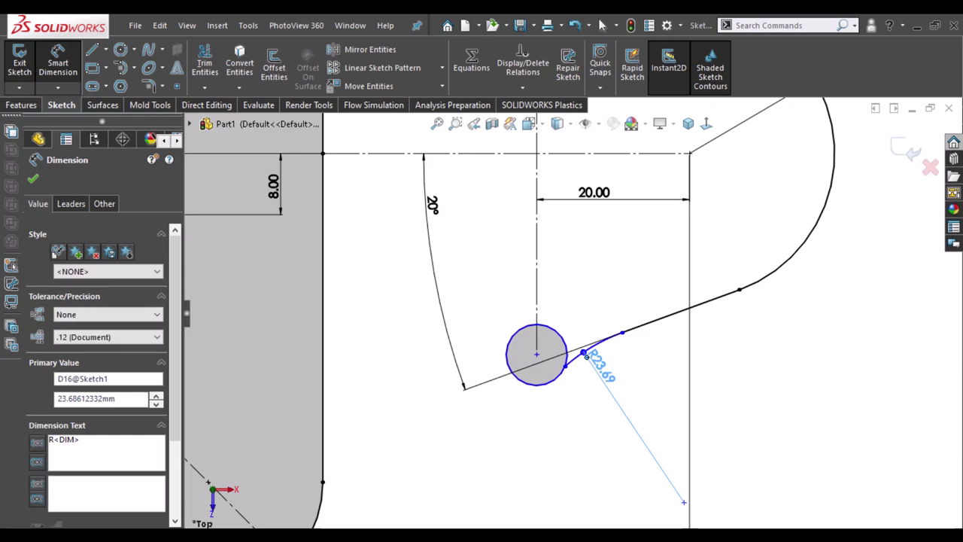
- Add an 8.10 mm horizontal dimension from the small arc's centre to the vertical line's corner point
{"action": "key", "text": "z"}
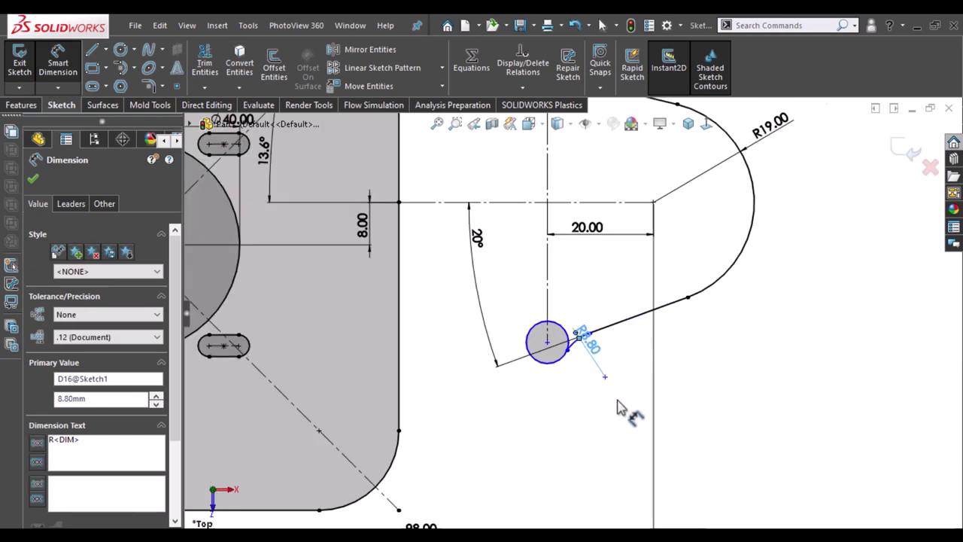
{"action": "left_click", "coordinate": [605, 376]}
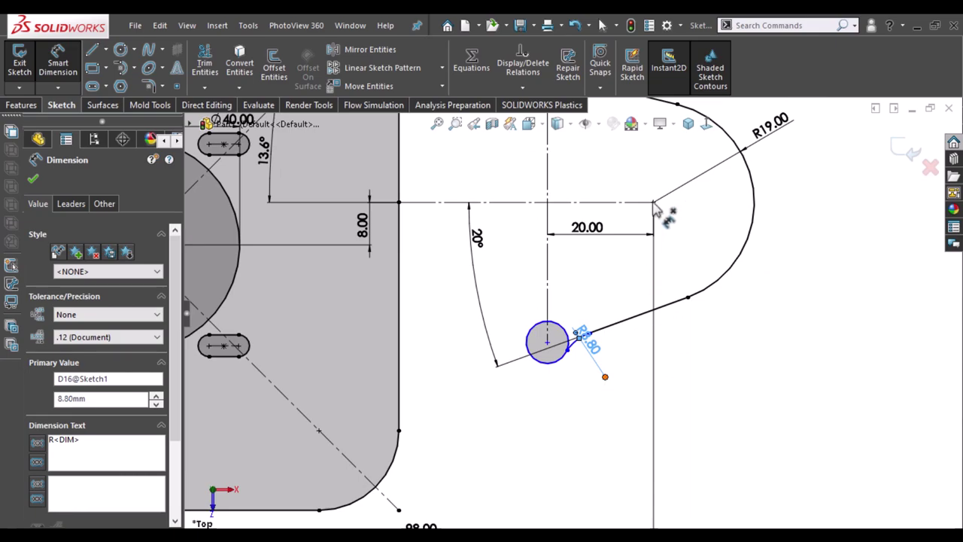
{"action": "left_click", "coordinate": [653, 202]}
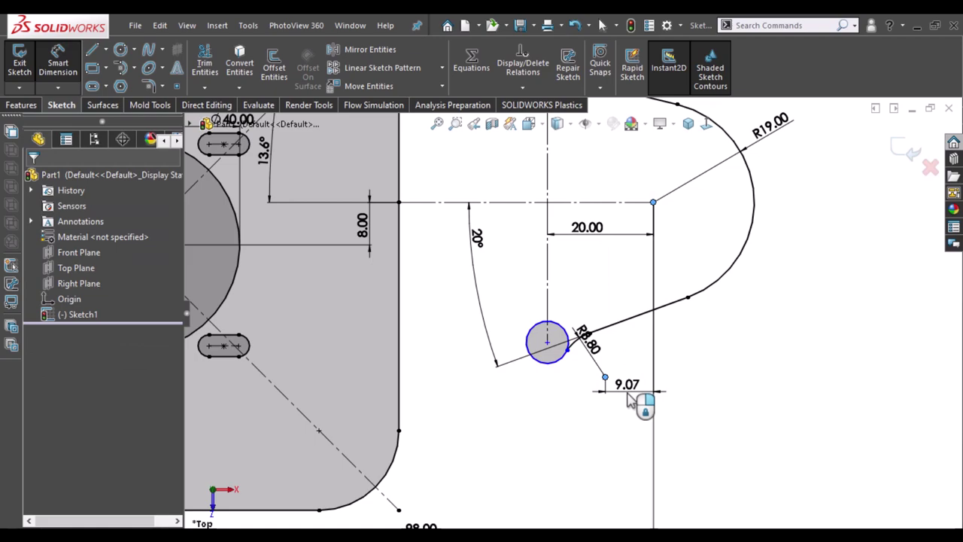
{"action": "left_click", "coordinate": [630, 401]}
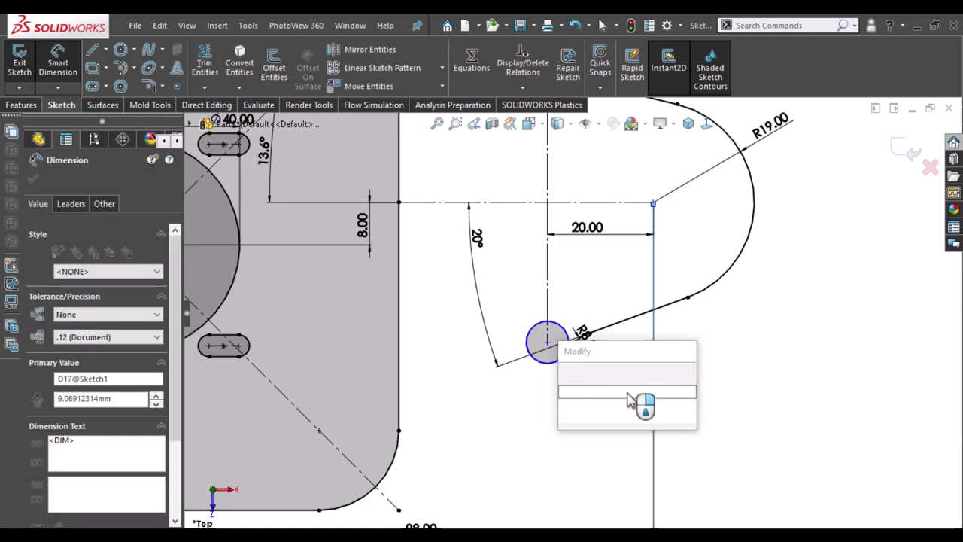
{"action": "type", "text": "8.8"}
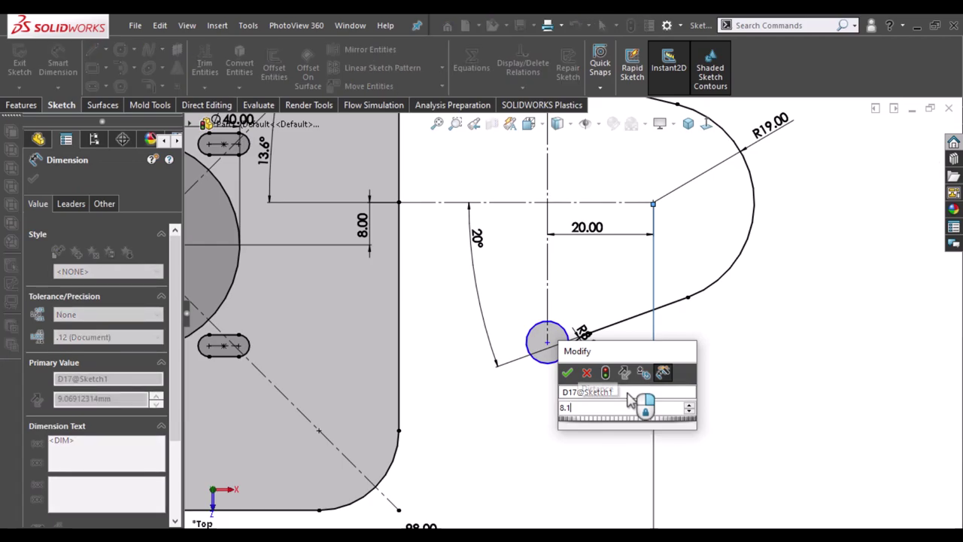
{"action": "key", "text": "Return"}
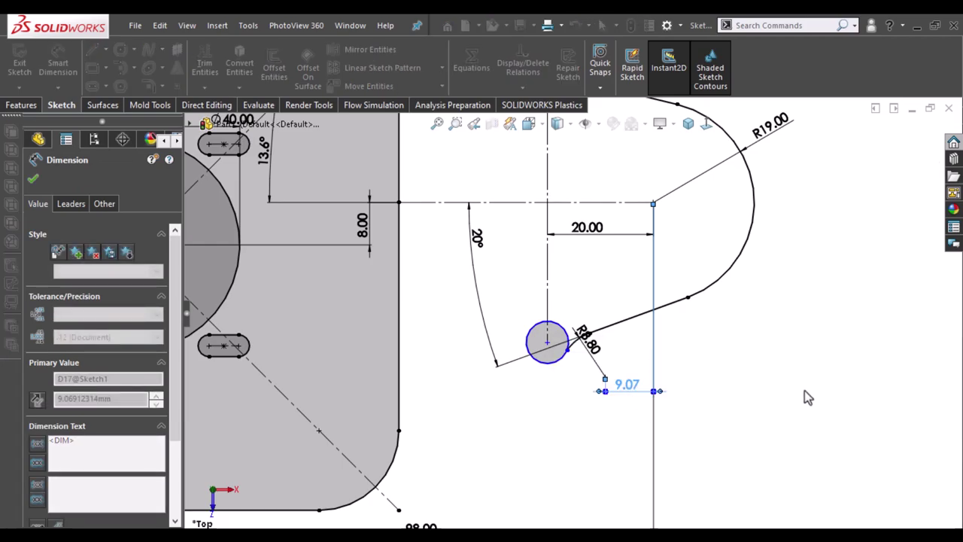
{"action": "left_click", "coordinate": [493, 424]}
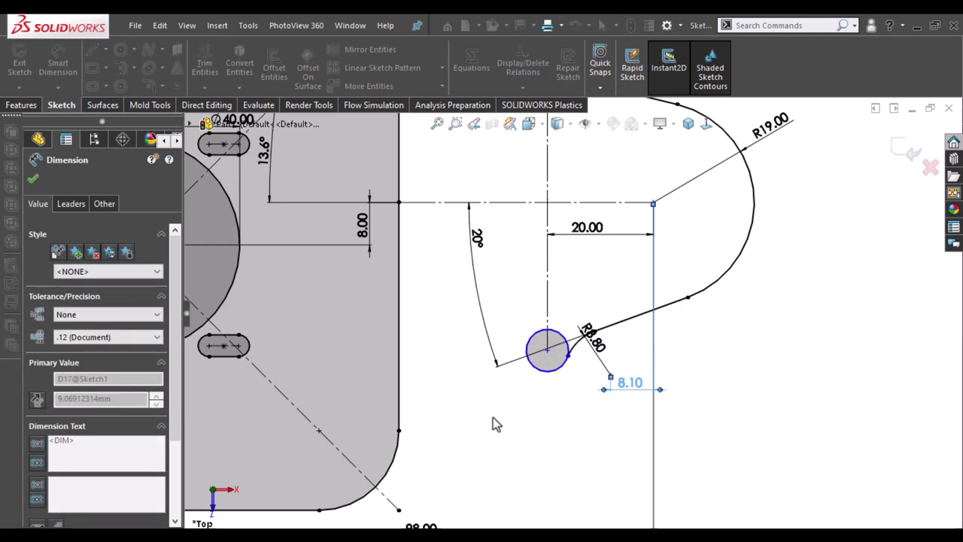
{"action": "scroll", "coordinate": [531, 455], "scroll_direction": "down", "scroll_amount": 1}
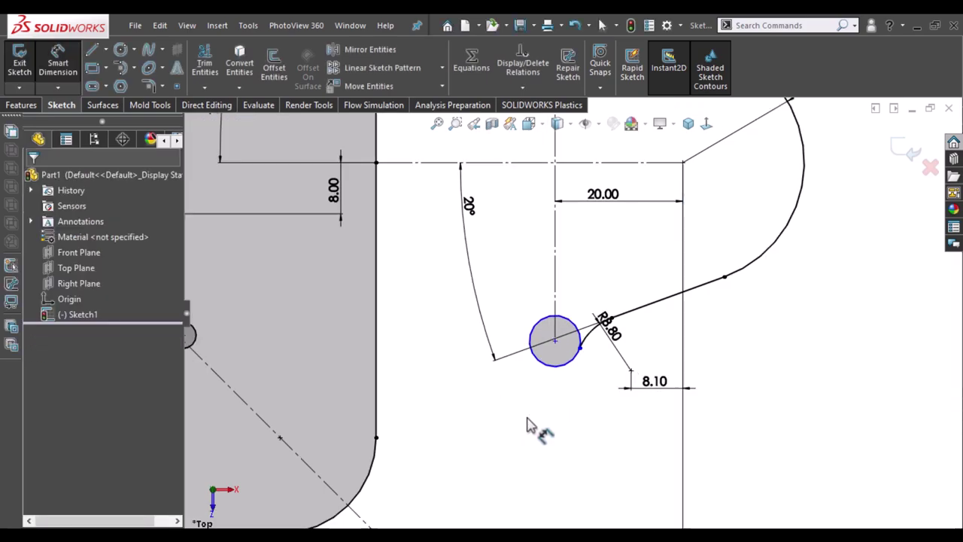
{"action": "key", "text": "Escape"}
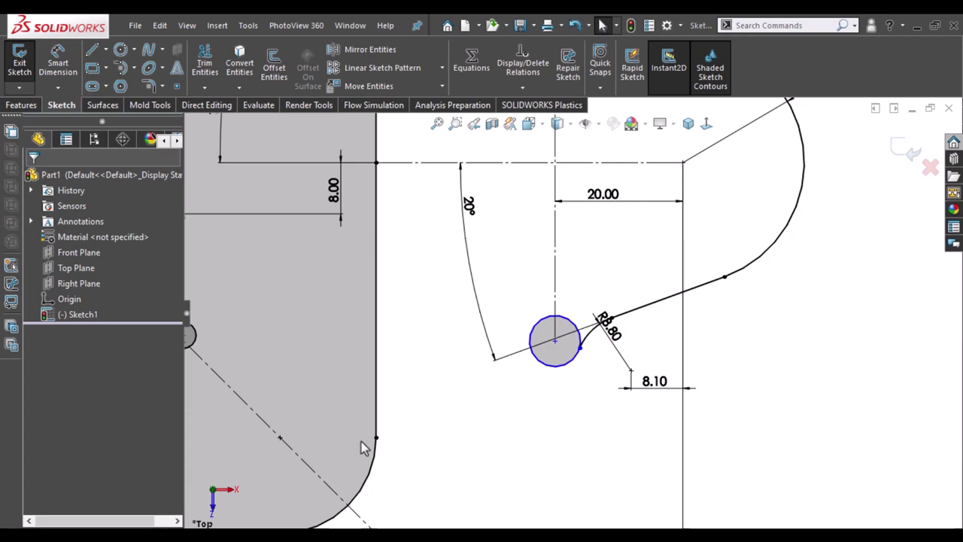
- Draw a line from the bottom of the lug's circle, then a tangent arc into the plate's rounded corner
{"action": "key", "text": "l"}
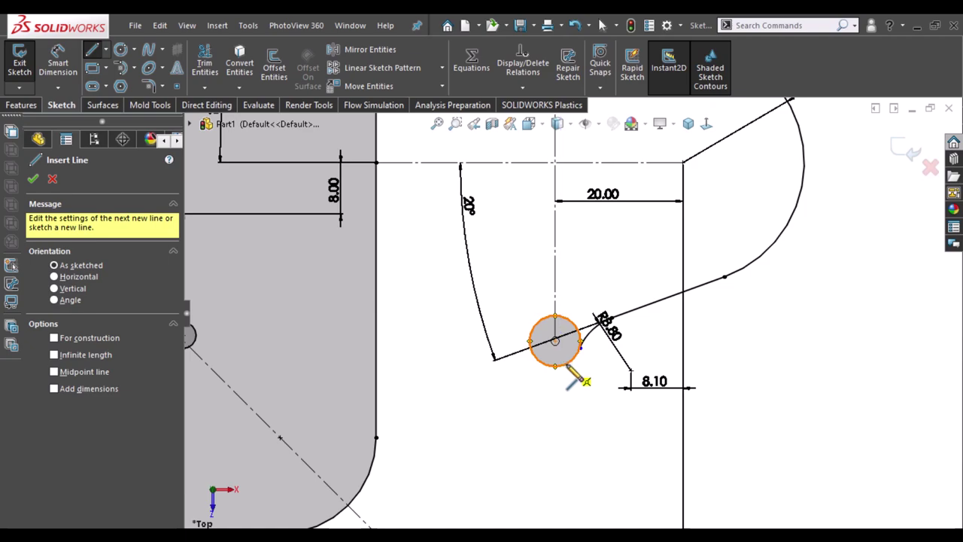
{"action": "left_click", "coordinate": [556, 367]}
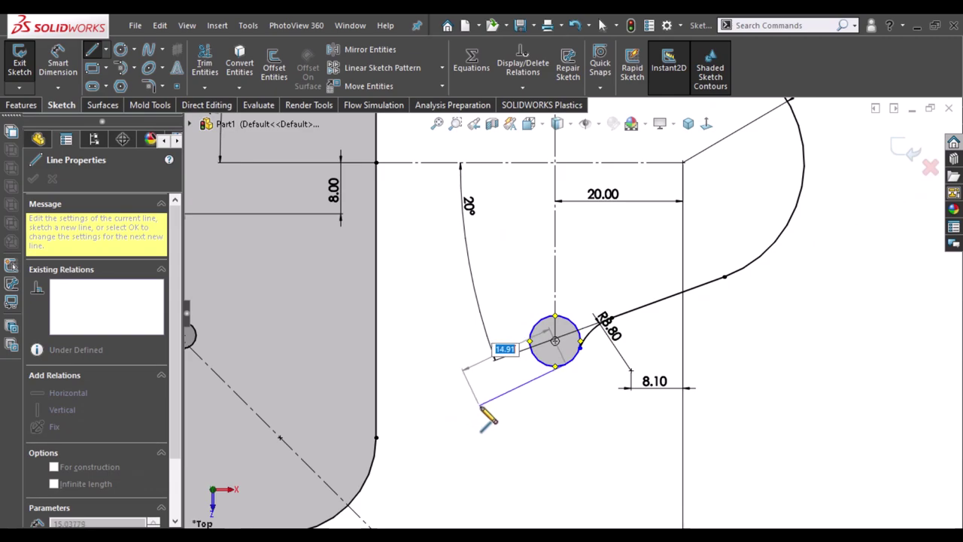
{"action": "left_click", "coordinate": [473, 401]}
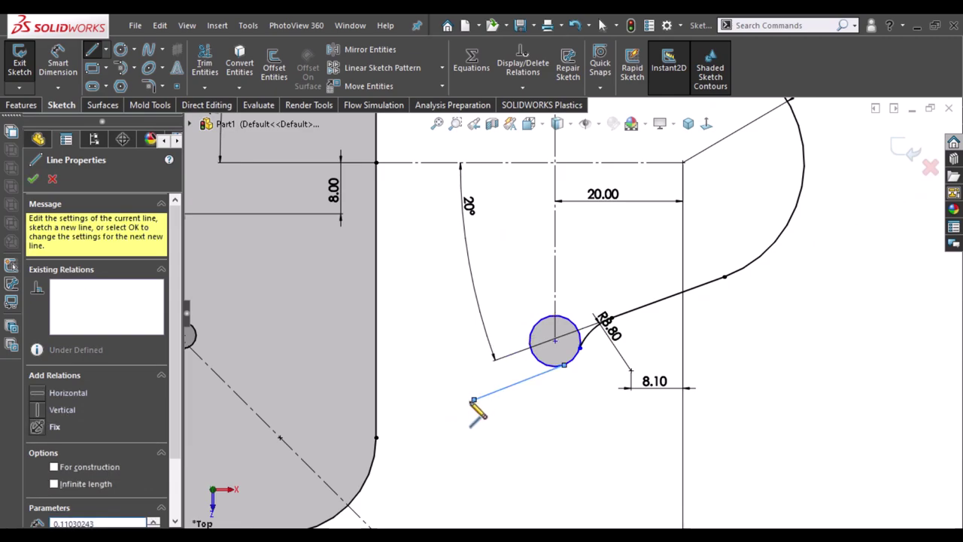
{"action": "double_click", "coordinate": [473, 400]}
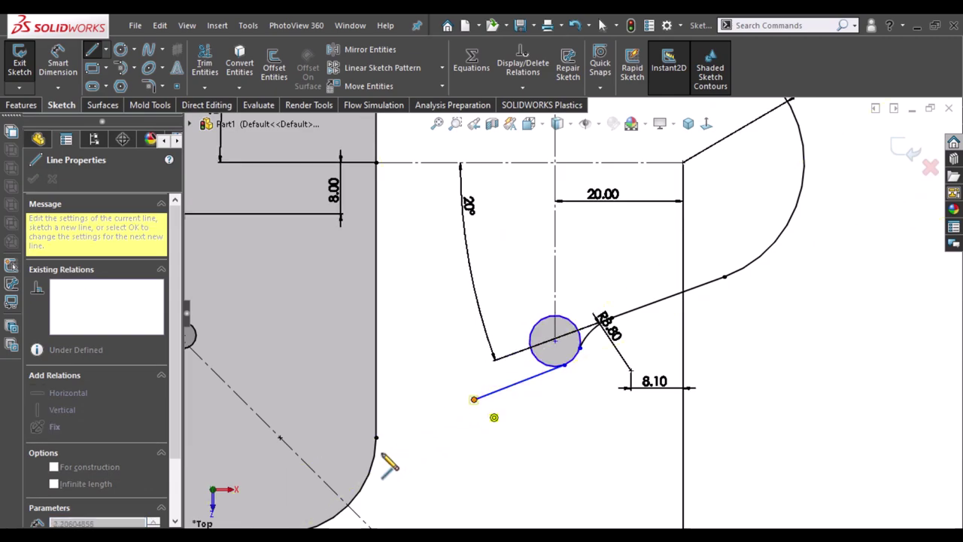
{"action": "key", "text": "a"}
{"action": "left_click", "coordinate": [473, 400]}
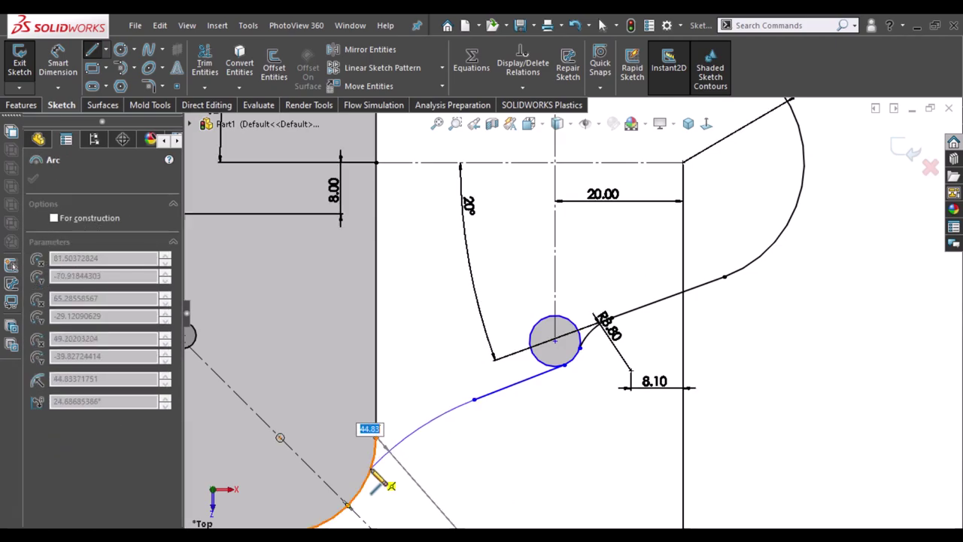
{"action": "left_click", "coordinate": [401, 464]}
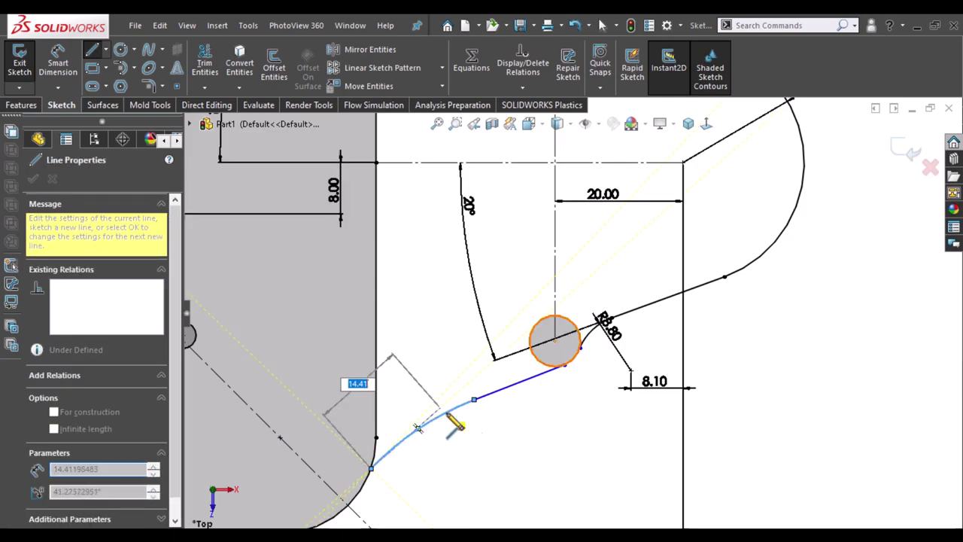
{"action": "right_click_drag", "start_coordinate": [512, 462], "coordinate": [497, 444]}
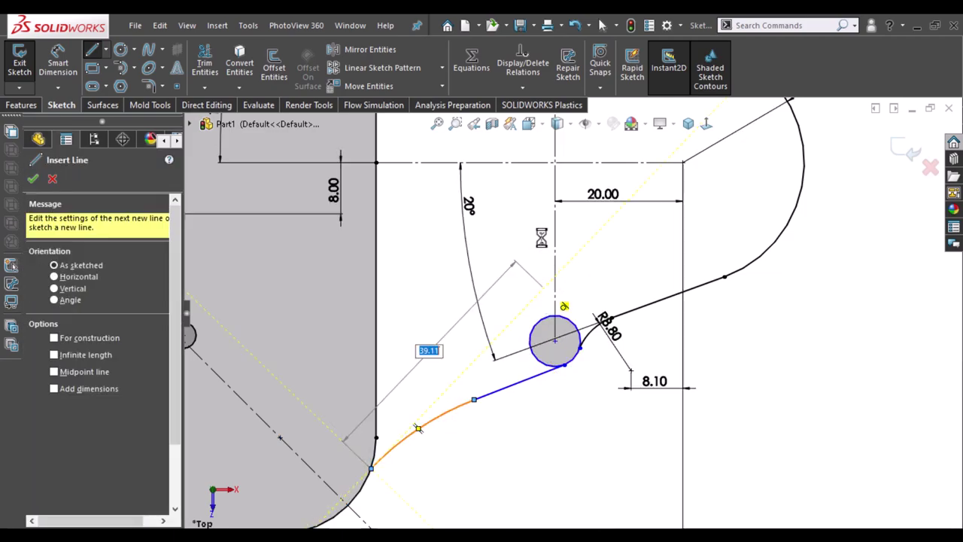
{"action": "key", "text": "Escape"}
{"action": "key", "text": "Escape"}
- Dimension the angle between the new line and the top horizontal line to 16°
{"action": "left_click", "coordinate": [519, 382]}
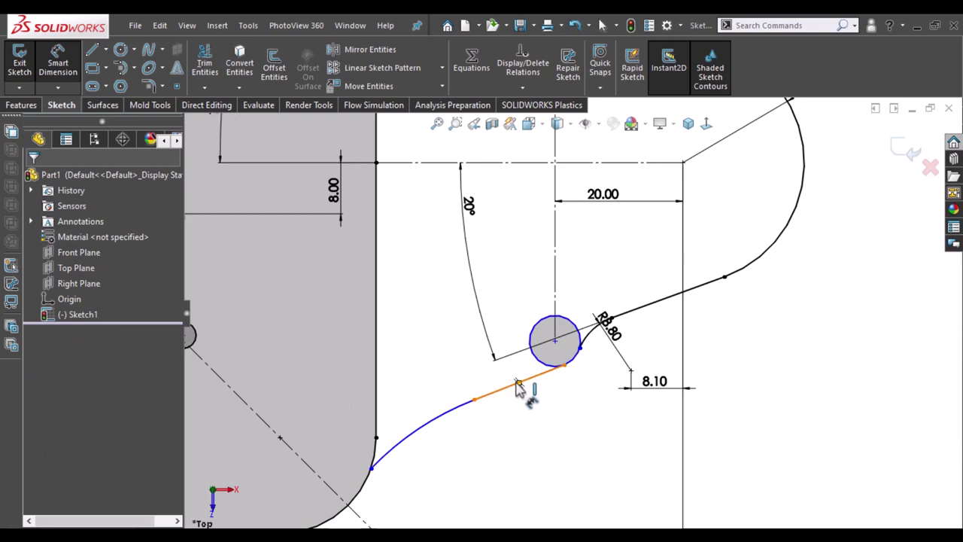
{"action": "left_click", "coordinate": [504, 164]}
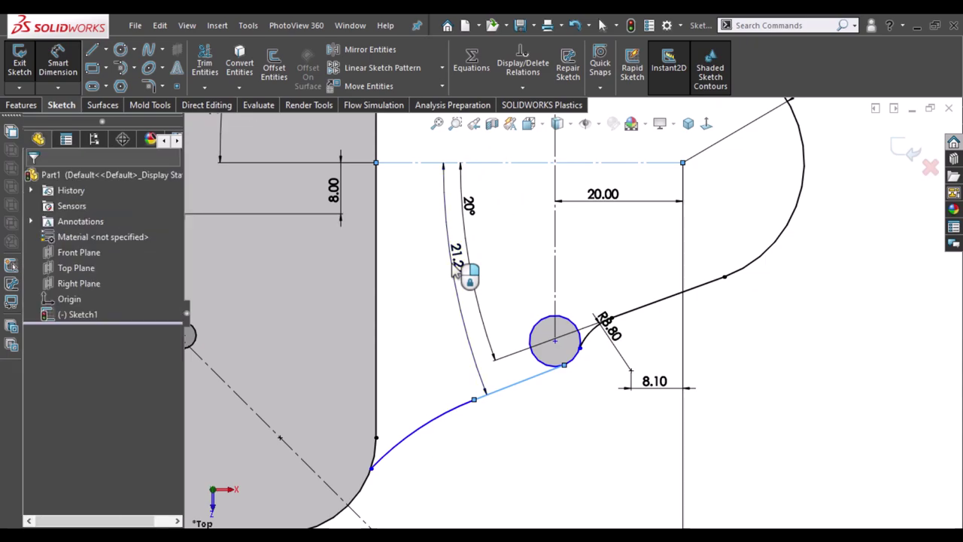
{"action": "left_click", "coordinate": [454, 271]}
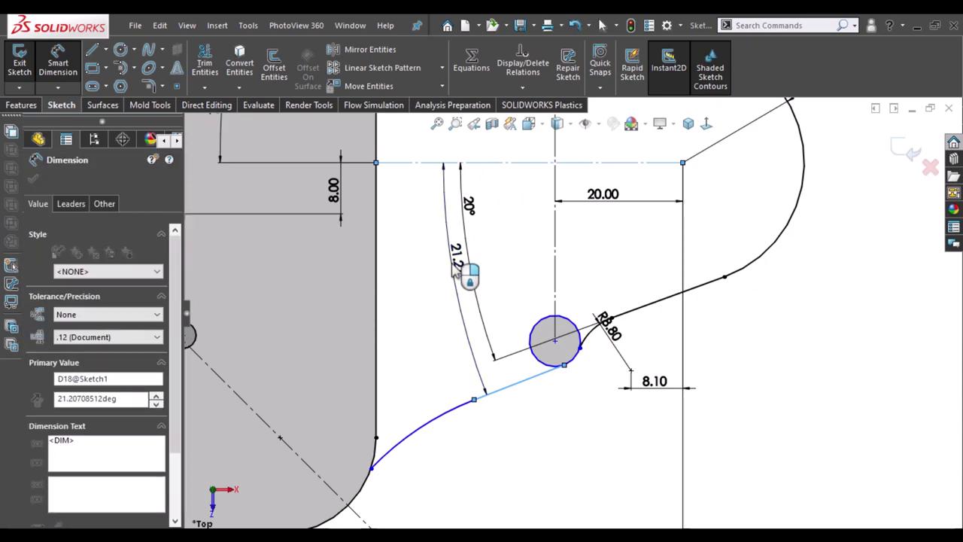
{"action": "type", "text": "16"}
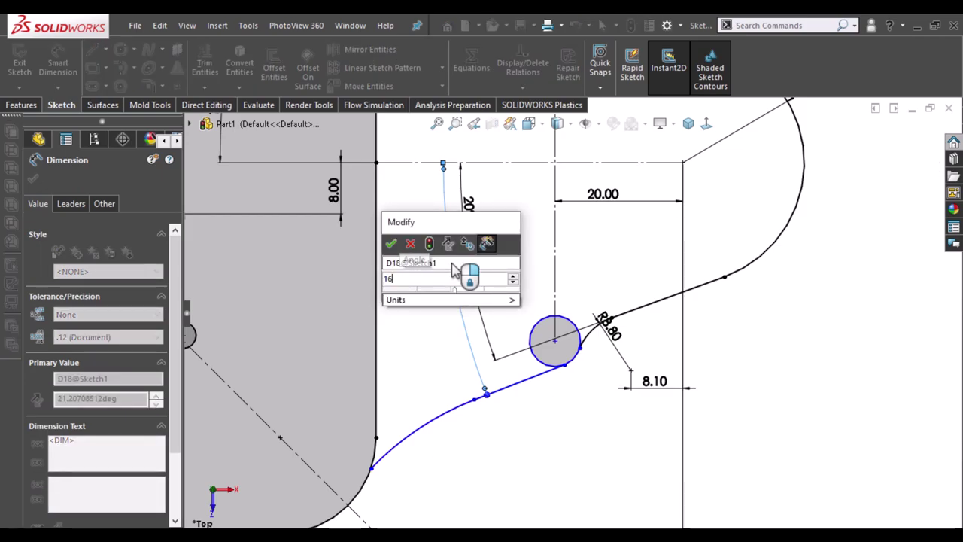
{"action": "key", "text": "Escape"}
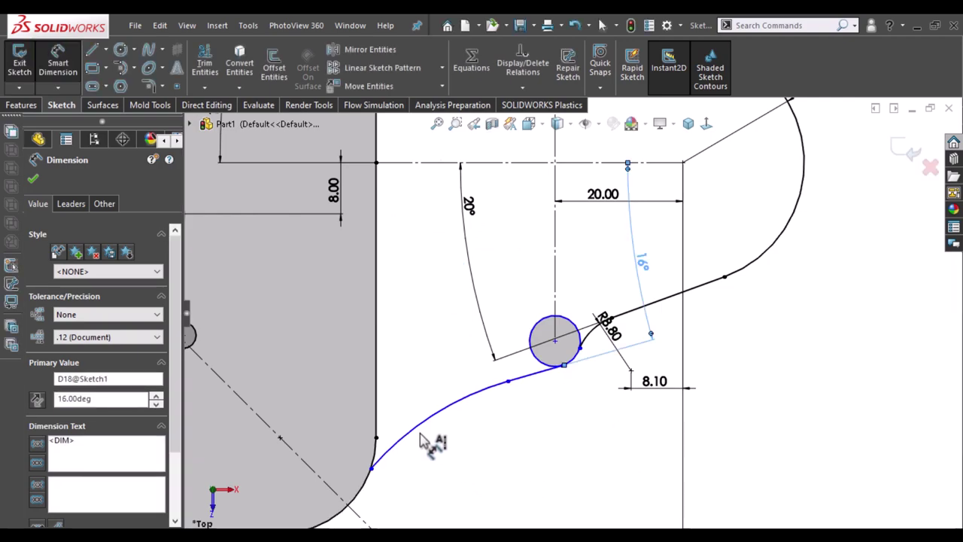
- Set the long tangent arc's radius to 13.5 mm, replacing its earlier 44.67 value
{"action": "left_click", "coordinate": [447, 449]}
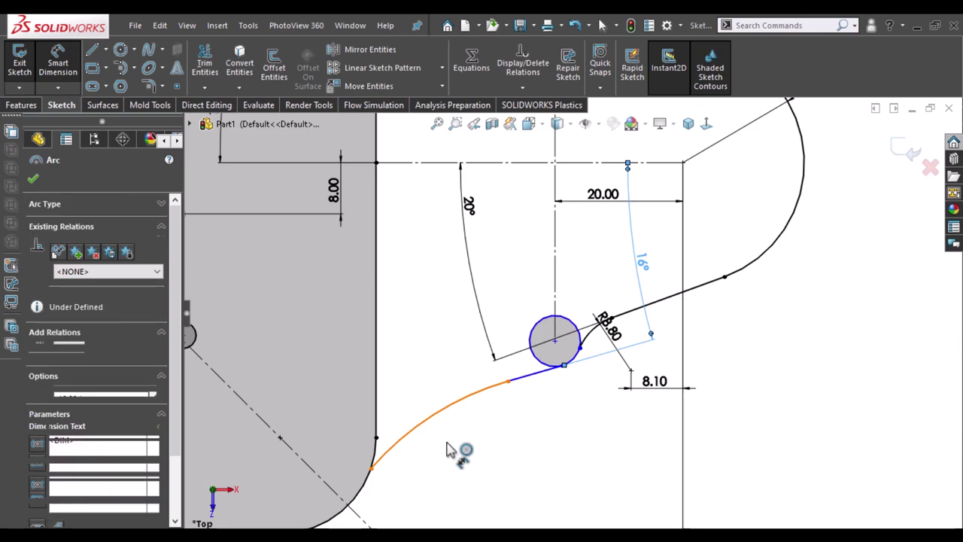
{"action": "key", "text": "Escape"}
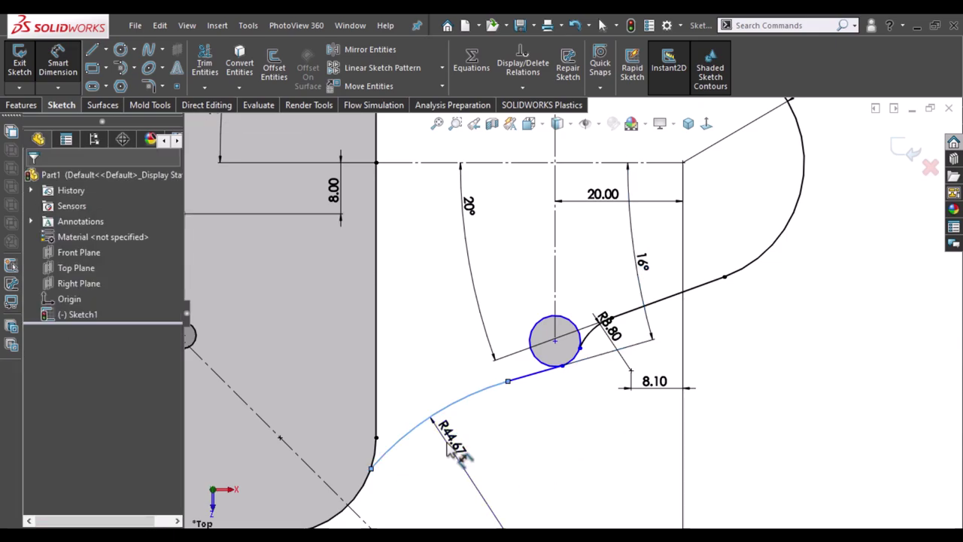
{"action": "left_click", "coordinate": [449, 449]}
{"action": "double_click", "coordinate": [449, 449]}
{"action": "type", "text": "1"}
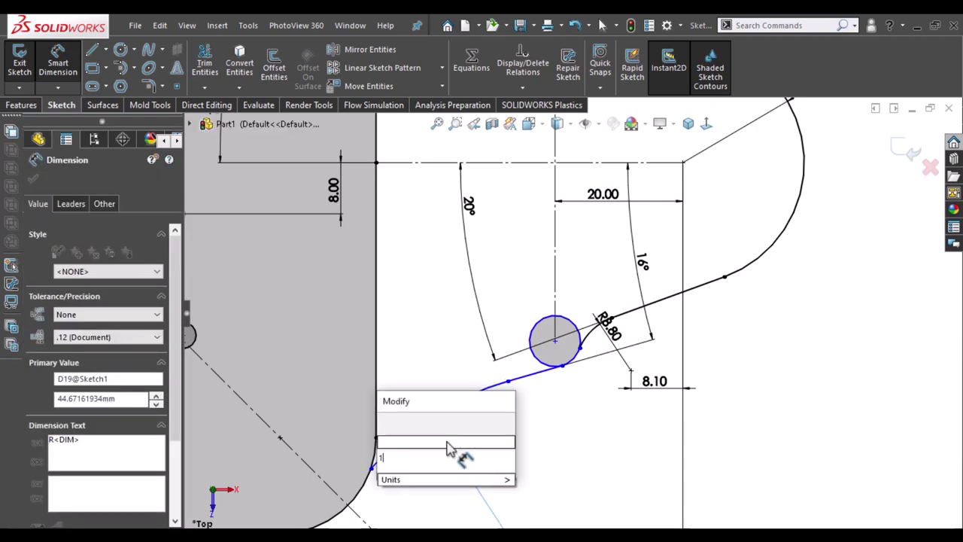
{"action": "type", "text": "3.5"}
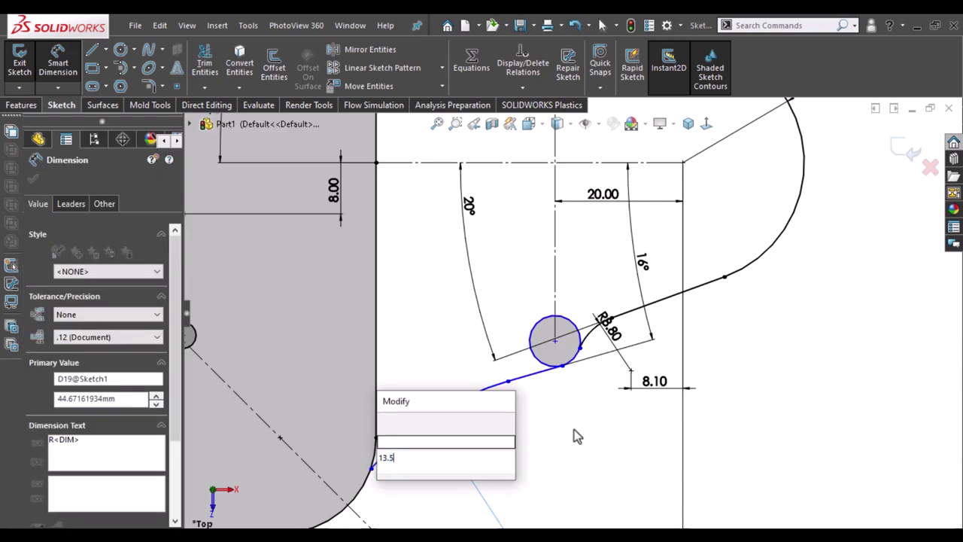
{"action": "key", "text": "Escape"}
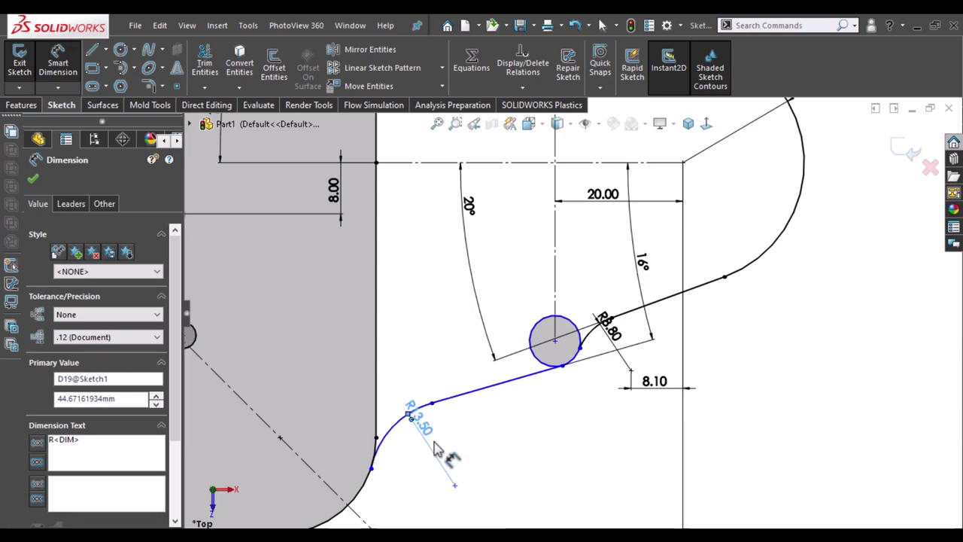
{"action": "left_click", "coordinate": [476, 446]}
{"action": "key", "text": "Escape"}
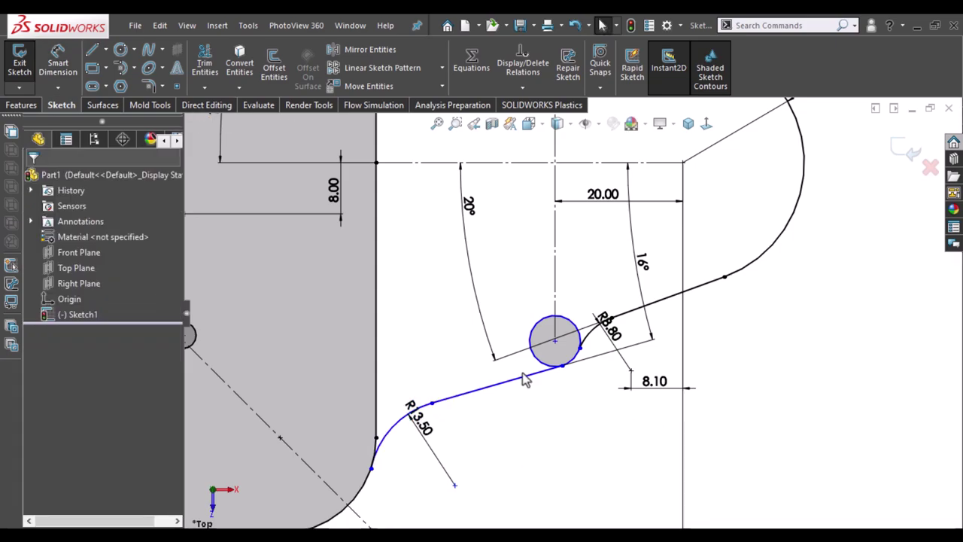
- Inspect the existing relations of the sloped line and the small circle
{"action": "left_click", "coordinate": [530, 366]}
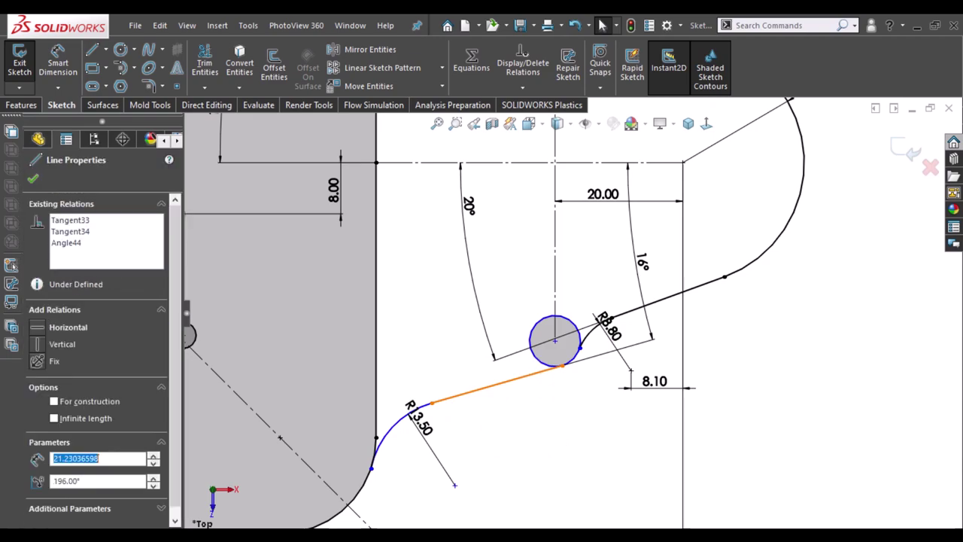
{"action": "left_click", "coordinate": [537, 362]}
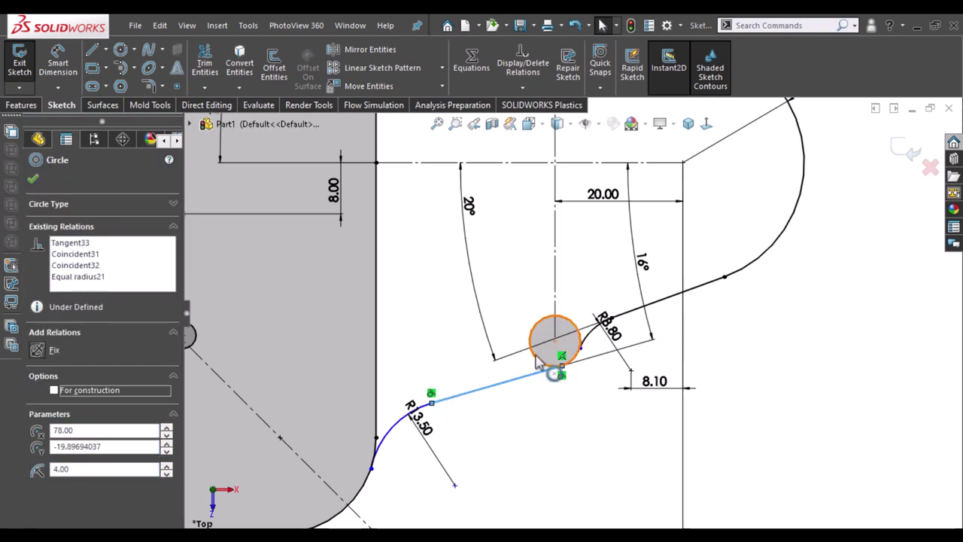
{"action": "left_click", "coordinate": [537, 363], "text": "ctrl"}
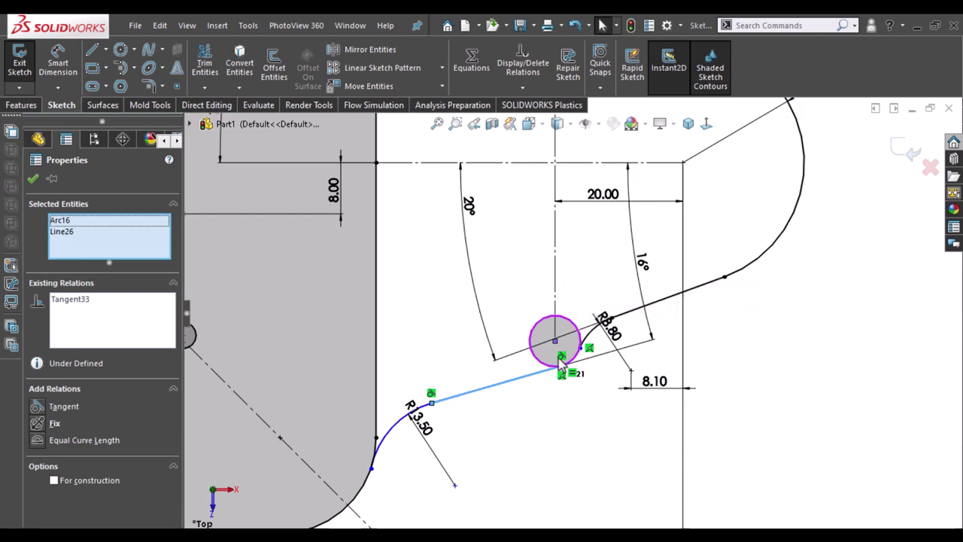
{"action": "left_click", "coordinate": [550, 430]}
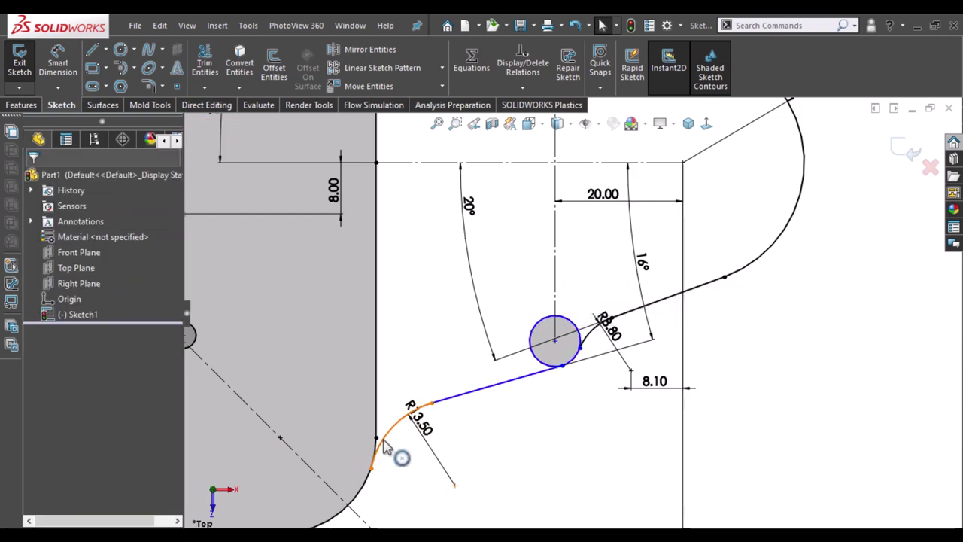
- Make the R13.50 arc tangent to the plate's lower corner arc
{"action": "left_click", "coordinate": [364, 494]}
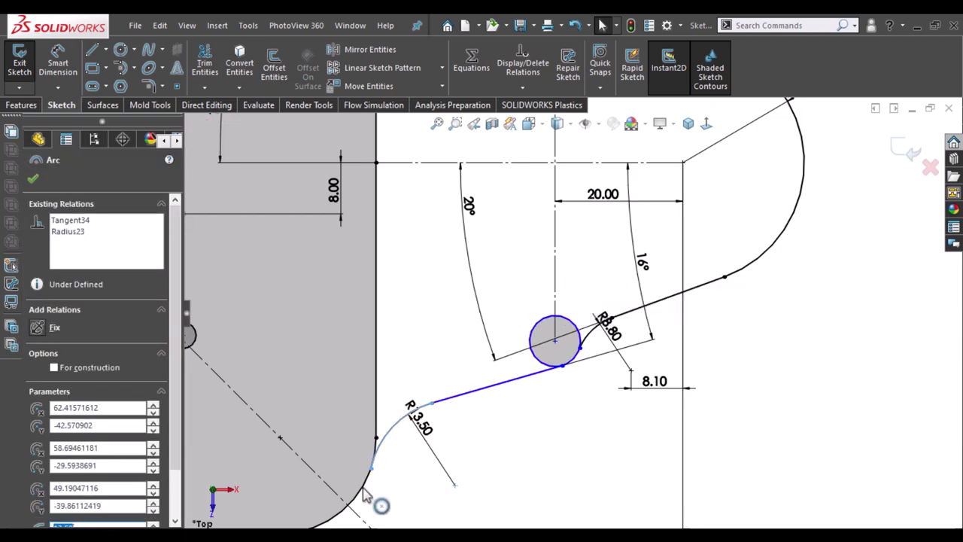
{"action": "left_click", "coordinate": [367, 494]}
{"action": "left_click", "coordinate": [368, 492], "text": "ctrl"}
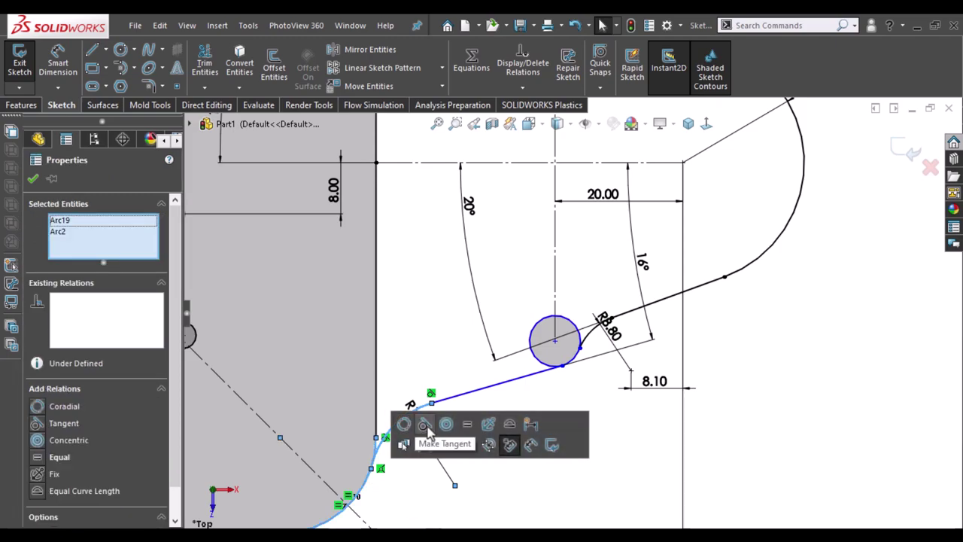
{"action": "left_click", "coordinate": [426, 427]}
{"action": "left_click", "coordinate": [485, 468]}
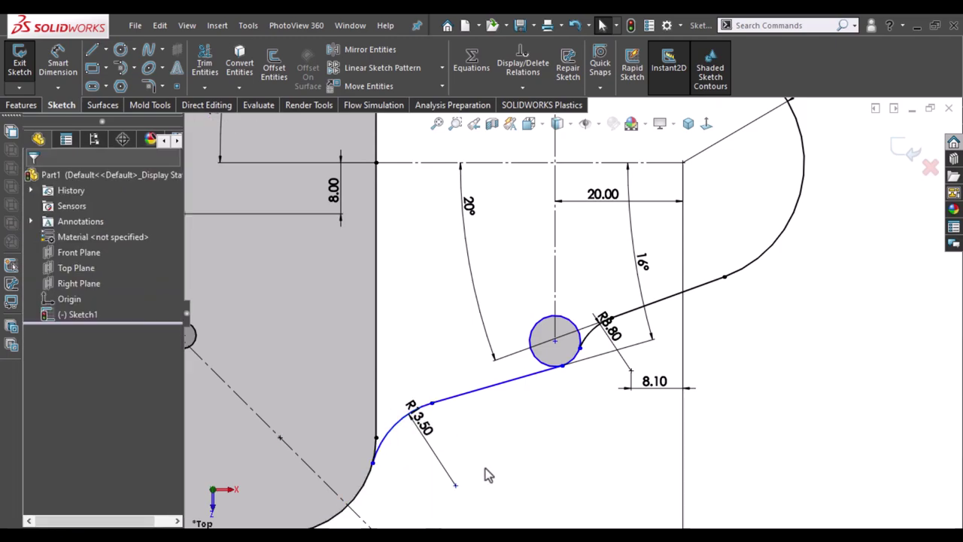
{"action": "left_click", "coordinate": [432, 404]}
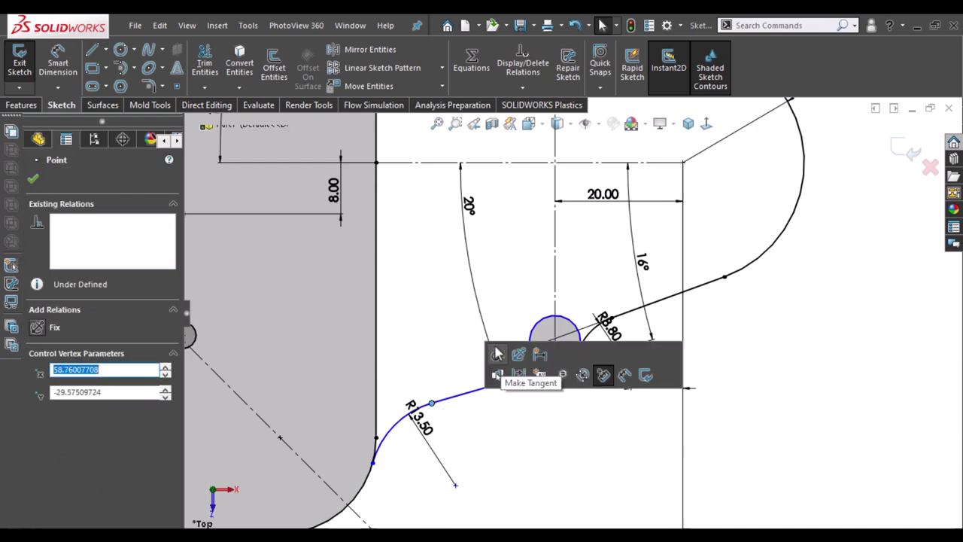
{"action": "key", "text": "Escape"}
- Convert the plate's right edge, where the lug joins, into construction geometry
{"action": "key", "text": "f"}
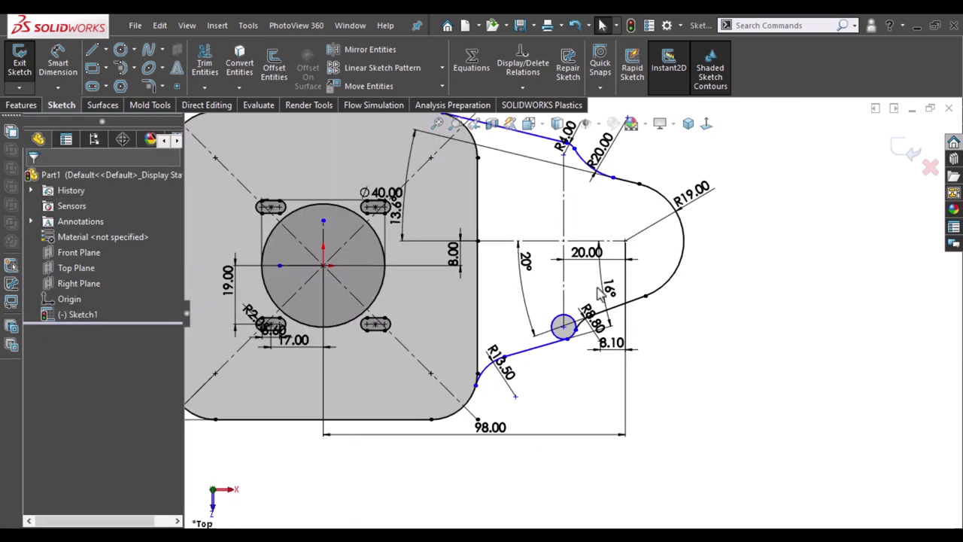
{"action": "scroll", "coordinate": [615, 258], "scroll_direction": "down", "scroll_amount": 2}
{"action": "scroll", "coordinate": [592, 279], "scroll_direction": "down", "scroll_amount": 1}
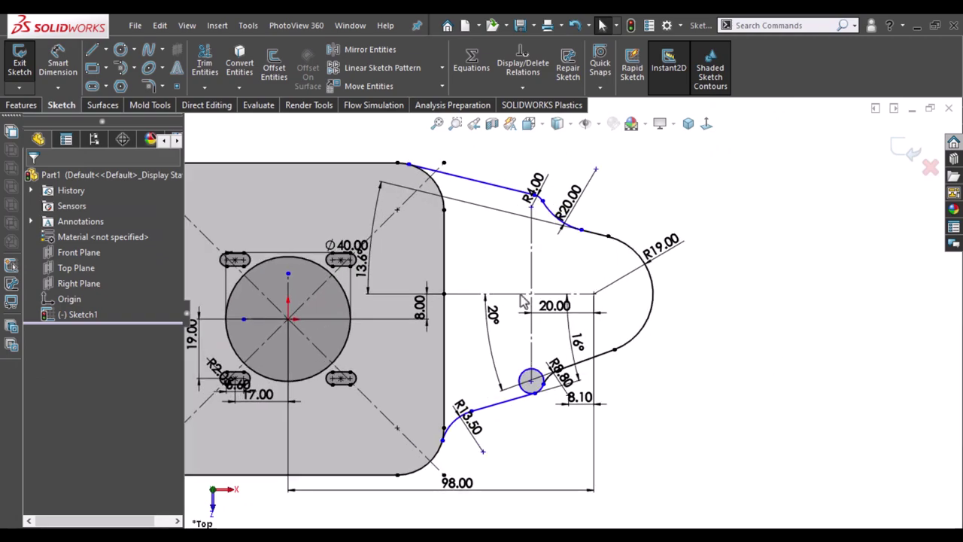
{"action": "left_click", "coordinate": [445, 273]}
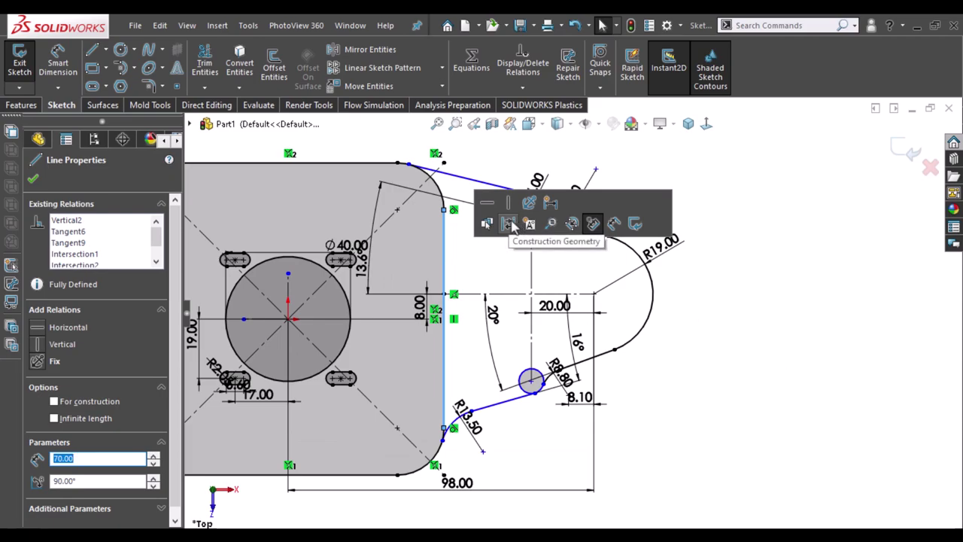
{"action": "left_click", "coordinate": [508, 223]}
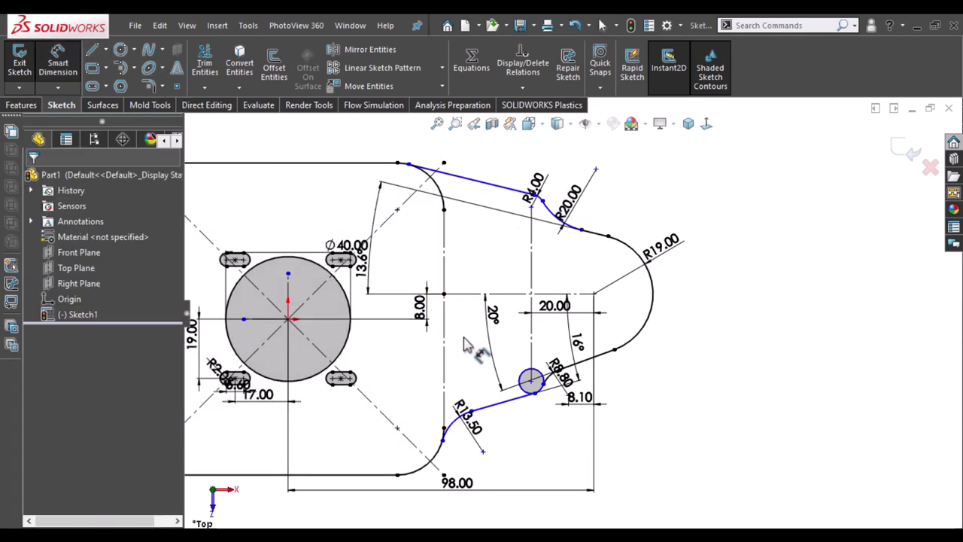
{"action": "key", "text": "Escape"}
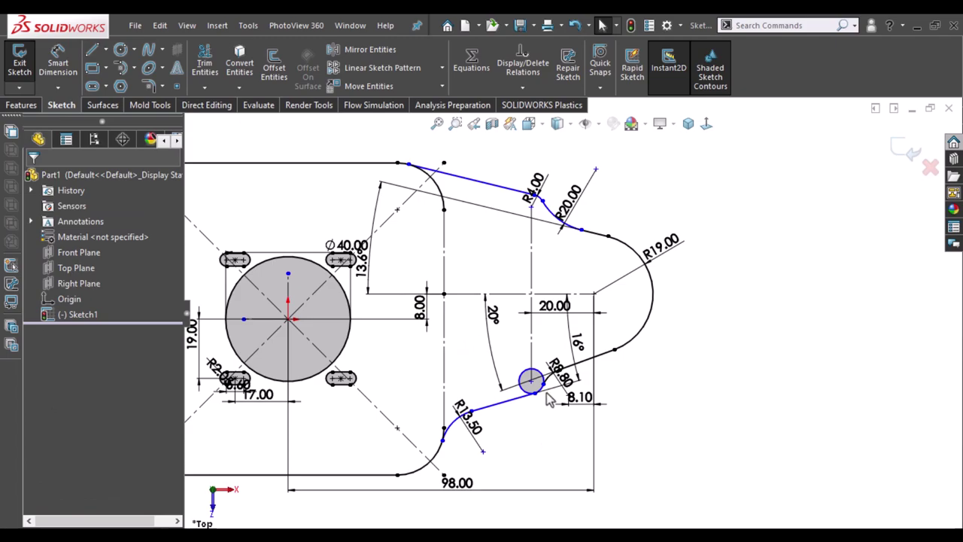
{"action": "scroll", "coordinate": [549, 395], "scroll_direction": "down", "scroll_amount": 5}
- Power-trim away the lower small lug circle, leaving the R8.80 arc joined to the lower line
{"action": "right_click_drag", "start_coordinate": [830, 315], "coordinate": [796, 371]}
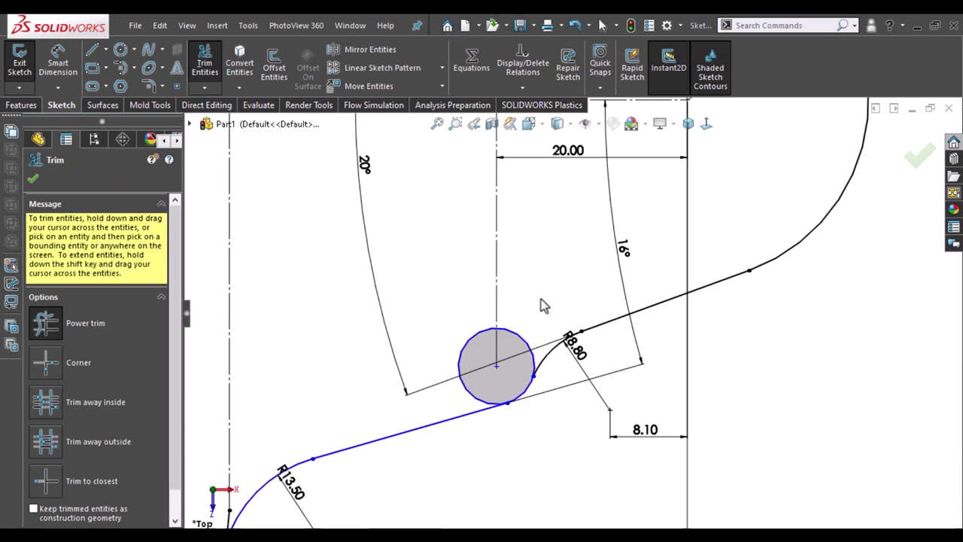
{"action": "mouse_move", "coordinate": [540, 300]}
{"action": "left_mouse_down"}
{"action": "mouse_move", "coordinate": [514, 345]}
{"action": "mouse_move", "coordinate": [481, 351]}
{"action": "left_mouse_up"}
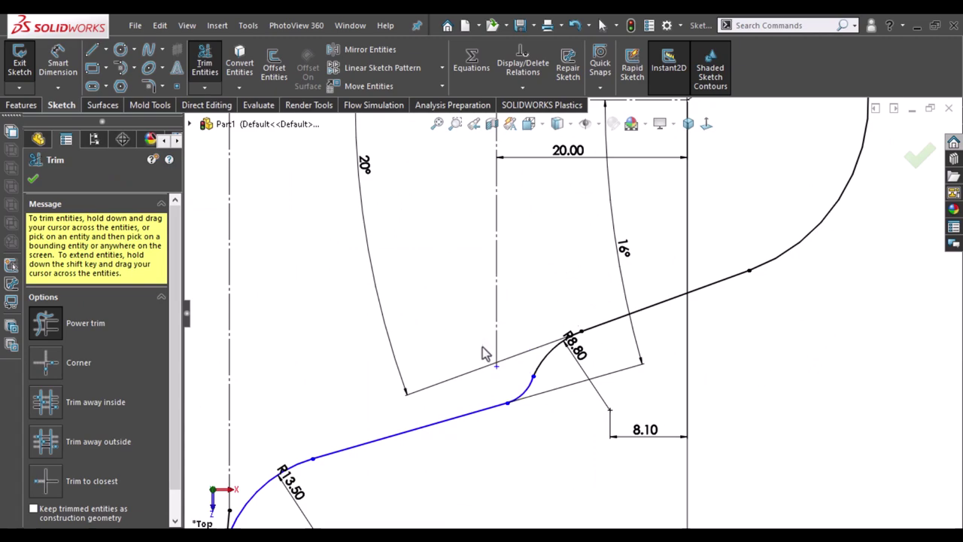
{"action": "key", "text": "Escape"}
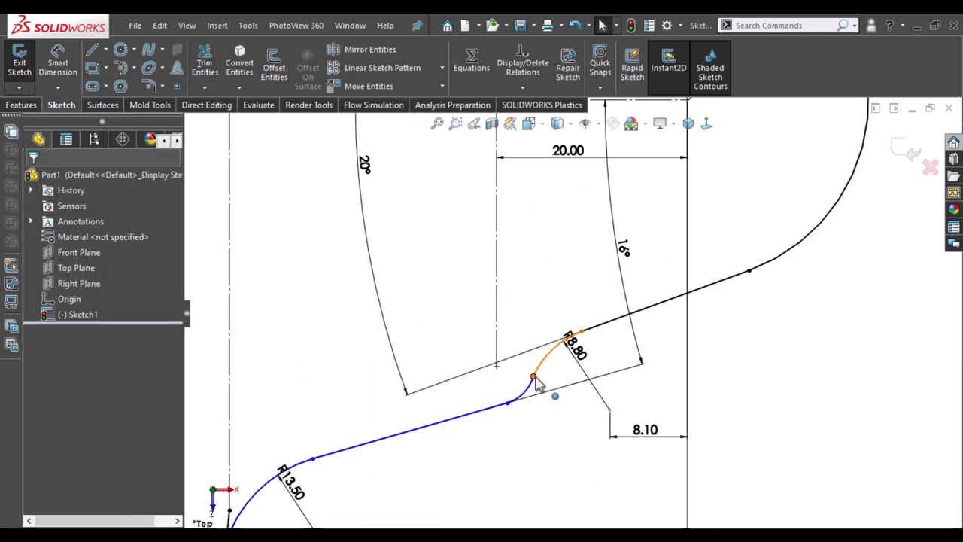
{"action": "left_click", "coordinate": [533, 377]}
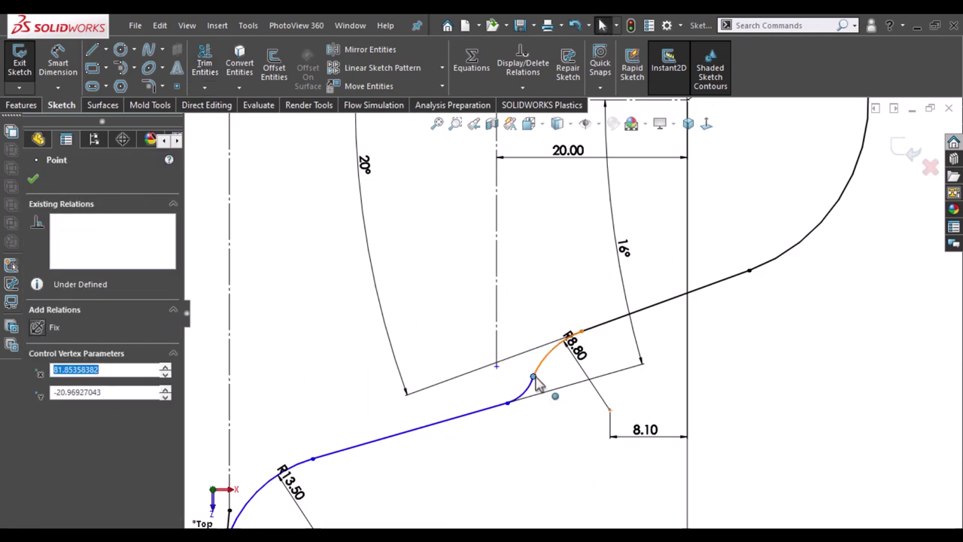
{"action": "left_click", "coordinate": [532, 470]}
{"action": "key", "text": "f"}
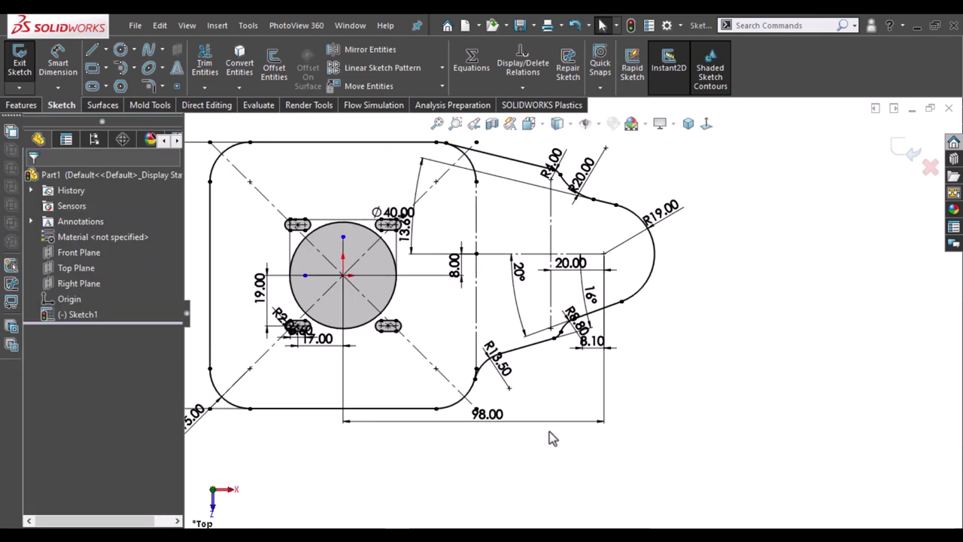
{"action": "scroll", "coordinate": [549, 438], "scroll_direction": "up", "scroll_amount": 2}
{"action": "scroll", "coordinate": [799, 321], "scroll_direction": "down", "scroll_amount": 2}
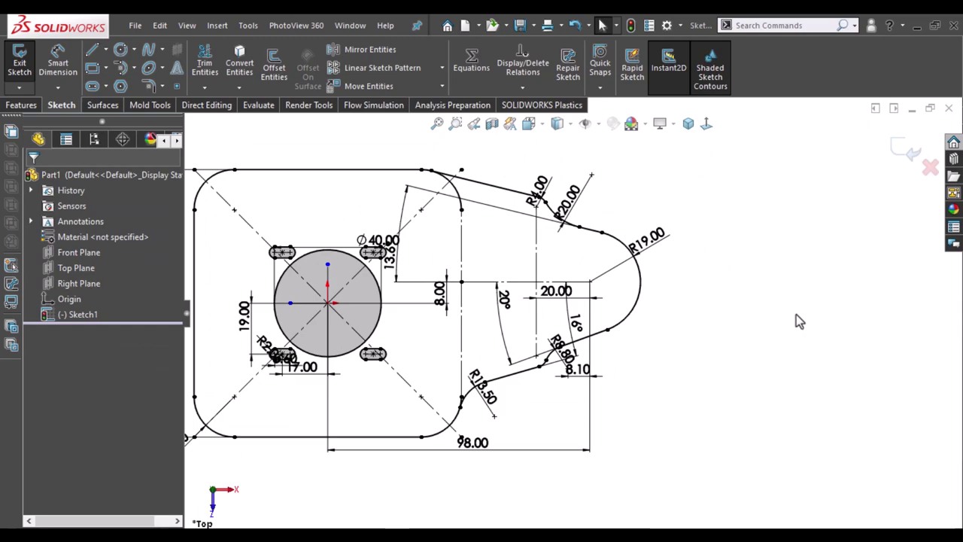
- Extrude the sketch 25 mm blind into Boss-Extrude1 and select the plate's top face
{"action": "left_click", "coordinate": [21, 104]}
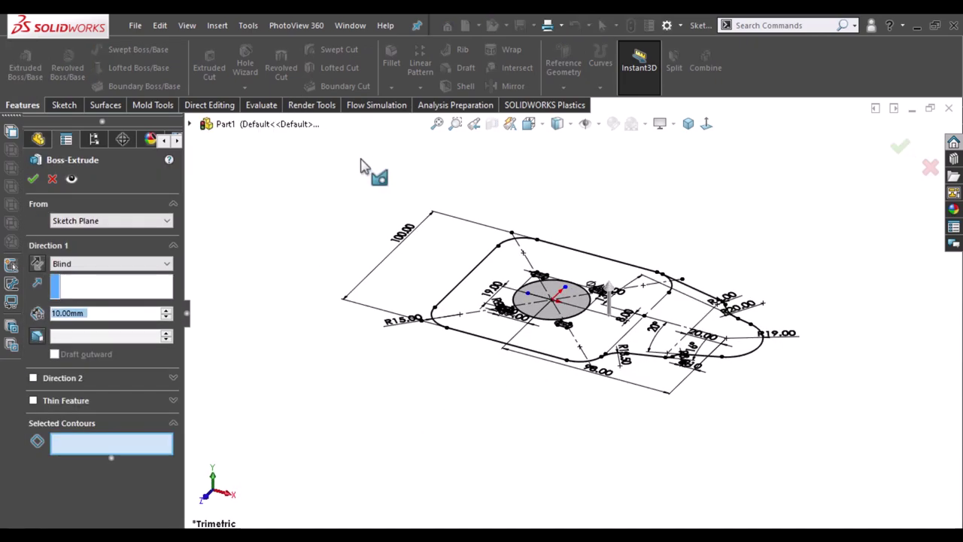
{"action": "type", "text": "2"}
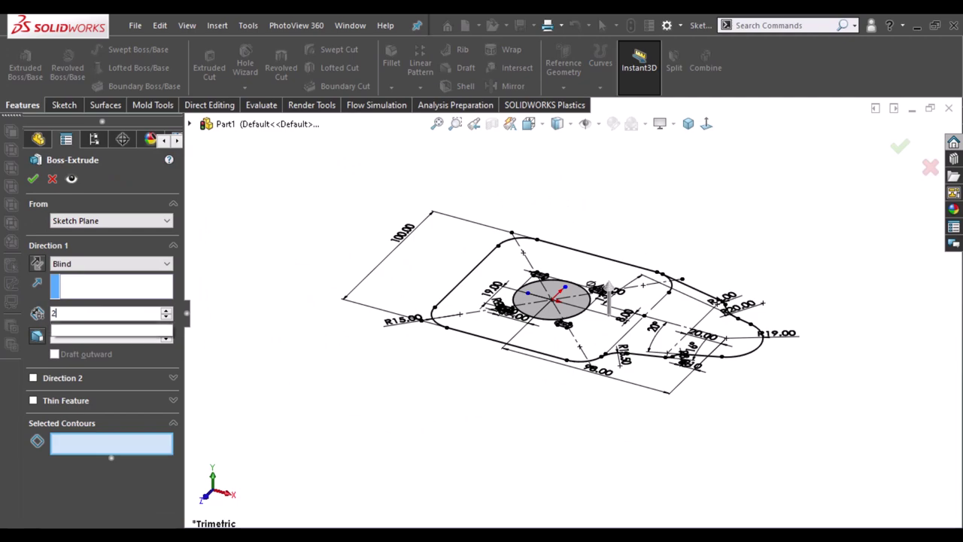
{"action": "type", "text": "5"}
{"action": "key", "text": "Return"}
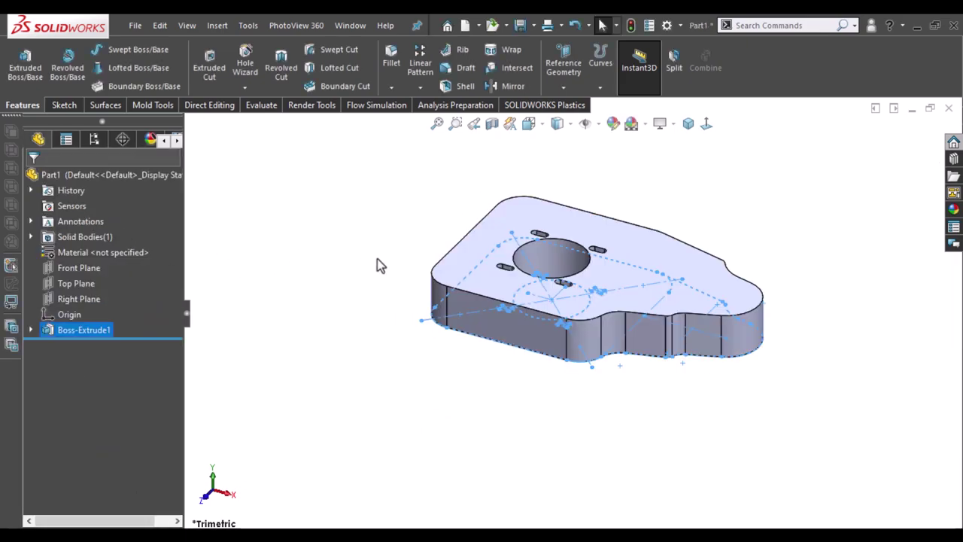
{"action": "left_click", "coordinate": [364, 234]}
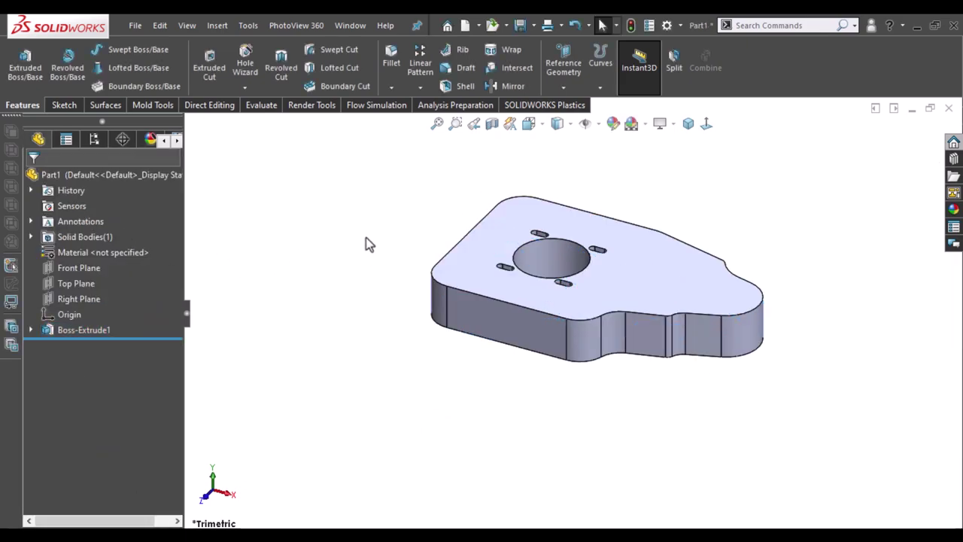
{"action": "left_click", "coordinate": [718, 295]}
- Start Sketch2 on the plate's top face of Boss-Extrude1
{"action": "left_click", "coordinate": [779, 256]}
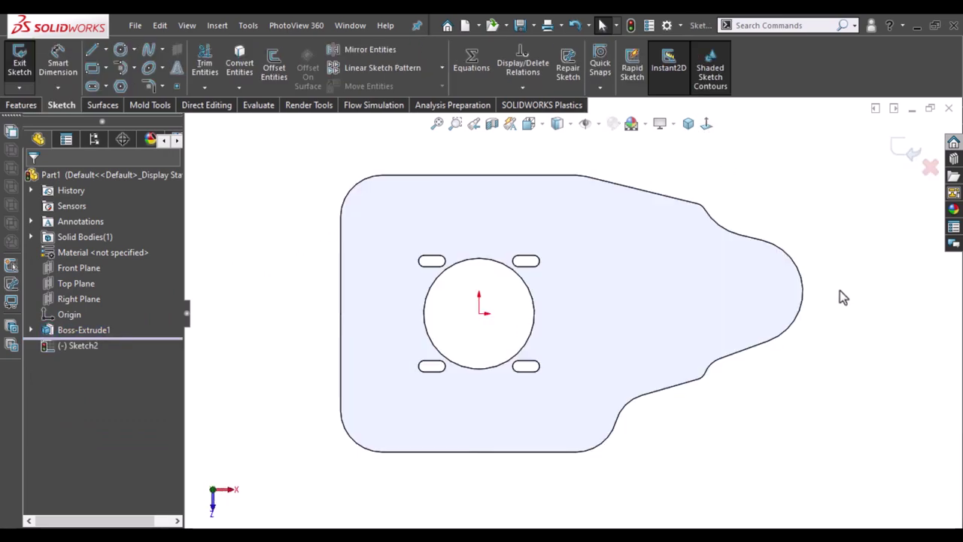
{"action": "scroll", "coordinate": [807, 298], "scroll_direction": "down", "scroll_amount": 2}
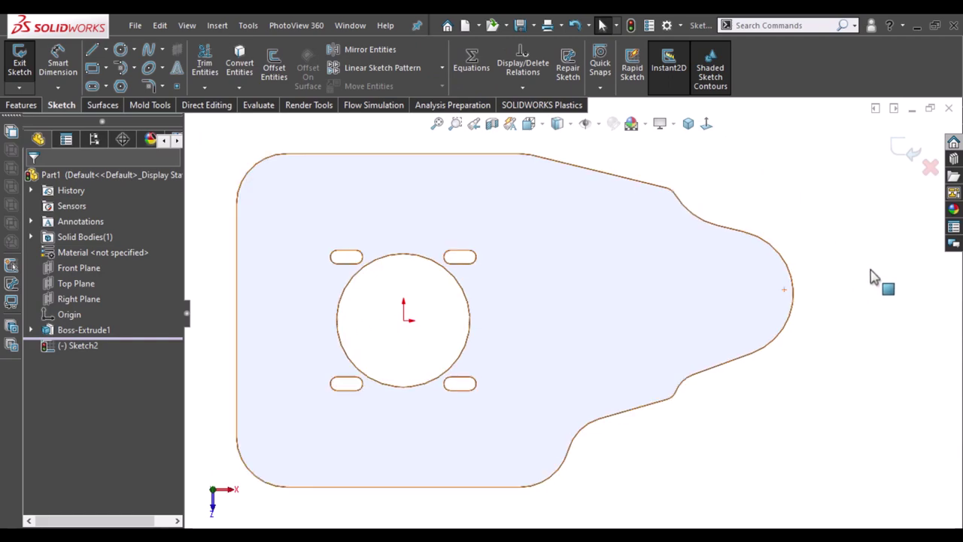
{"action": "scroll", "coordinate": [870, 276], "scroll_direction": "down", "scroll_amount": 3}
{"action": "scroll", "coordinate": [875, 279], "scroll_direction": "down", "scroll_amount": 2}
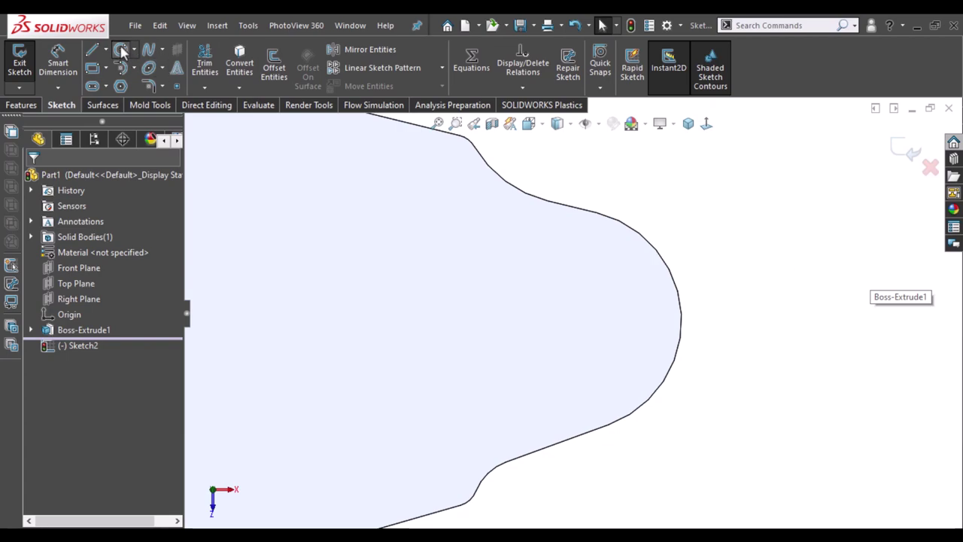
- Sketch a circle inside the rounded lug
{"action": "left_click", "coordinate": [527, 321]}
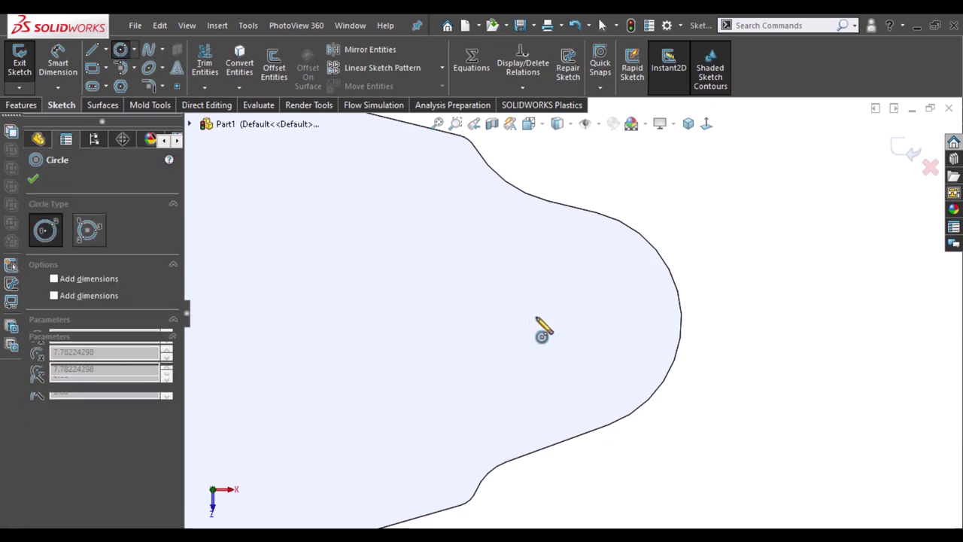
{"action": "left_click", "coordinate": [578, 295]}
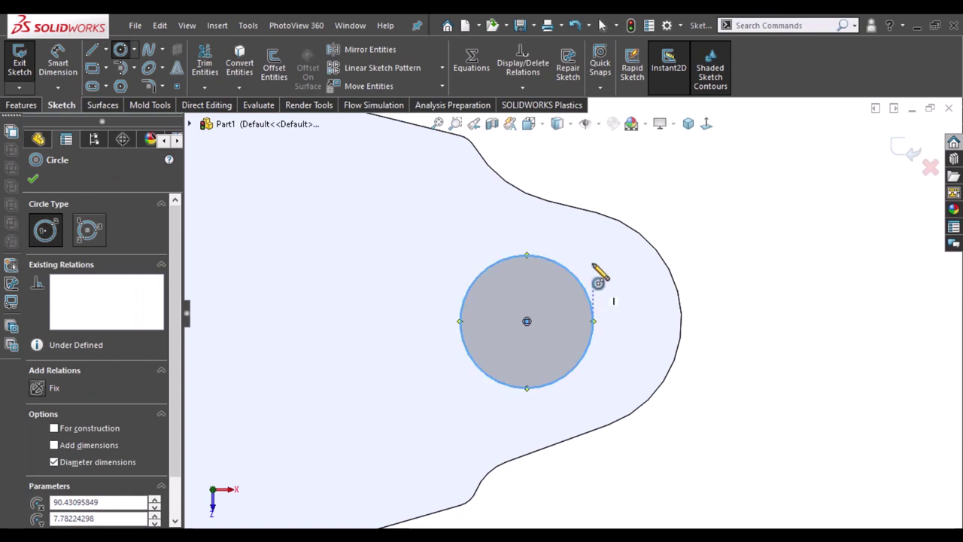
{"action": "key", "text": "Escape"}
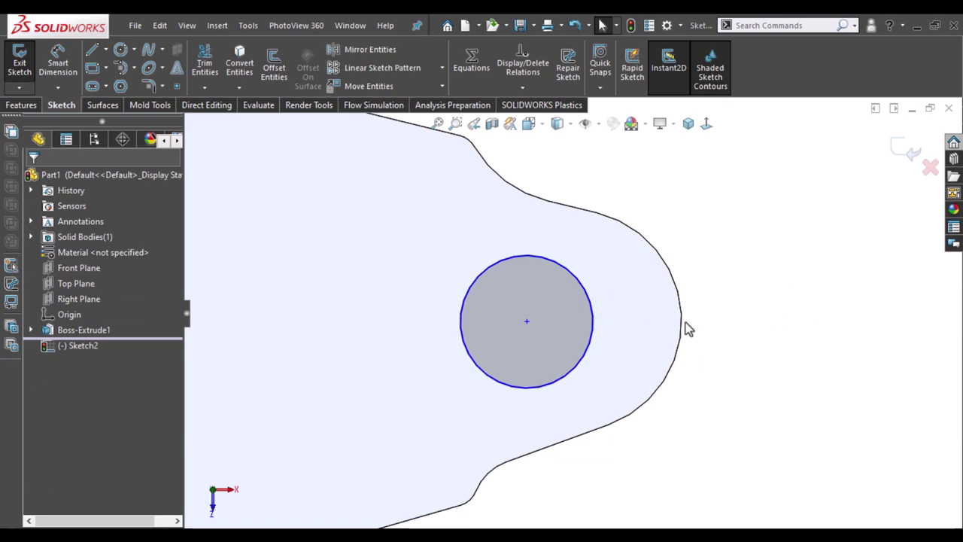
- Draw a horizontal line from inside the circle to its centre
{"action": "key", "text": "l"}
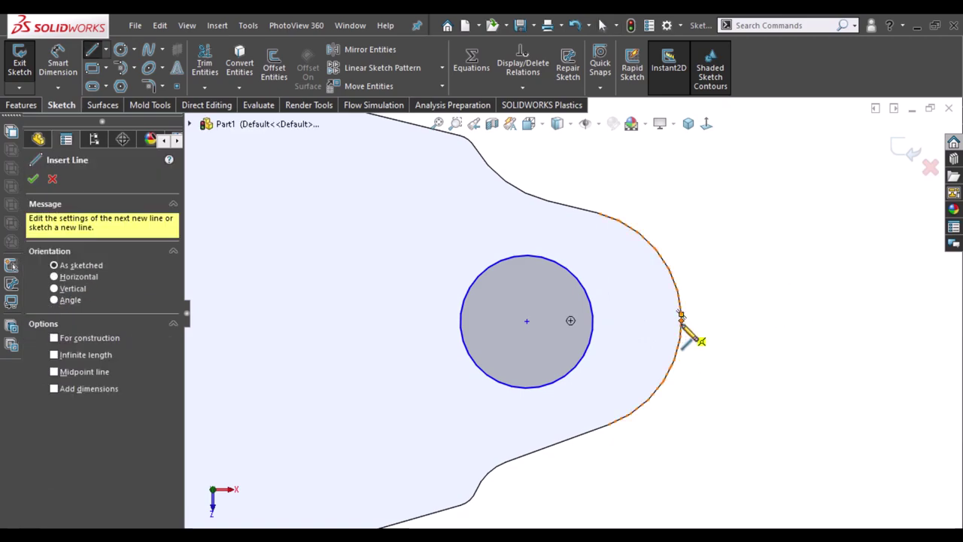
{"action": "scroll", "coordinate": [681, 316], "scroll_direction": "down", "scroll_amount": 2}
{"action": "scroll", "coordinate": [708, 322], "scroll_direction": "down", "scroll_amount": 3}
{"action": "scroll", "coordinate": [741, 316], "scroll_direction": "up", "scroll_amount": 2}
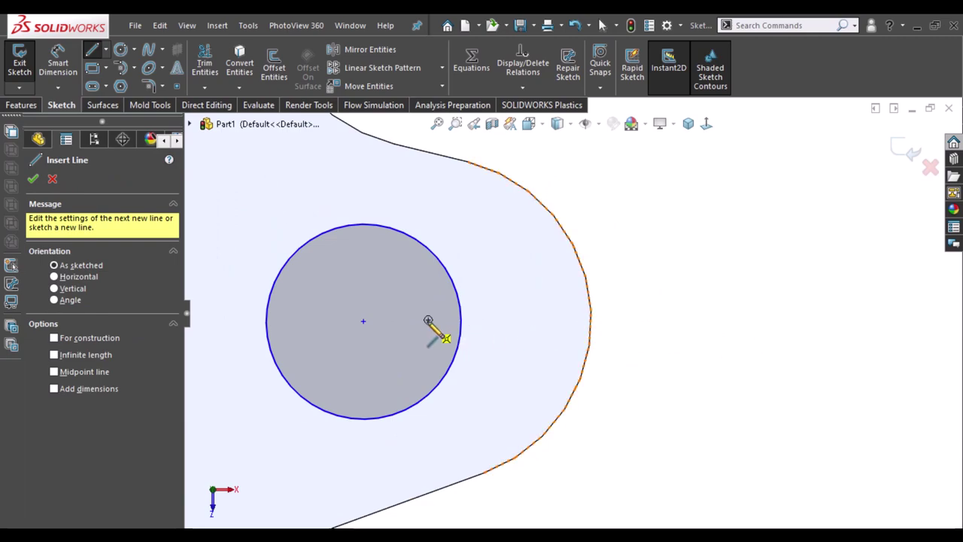
{"action": "left_click", "coordinate": [428, 321]}
{"action": "left_click", "coordinate": [363, 320]}
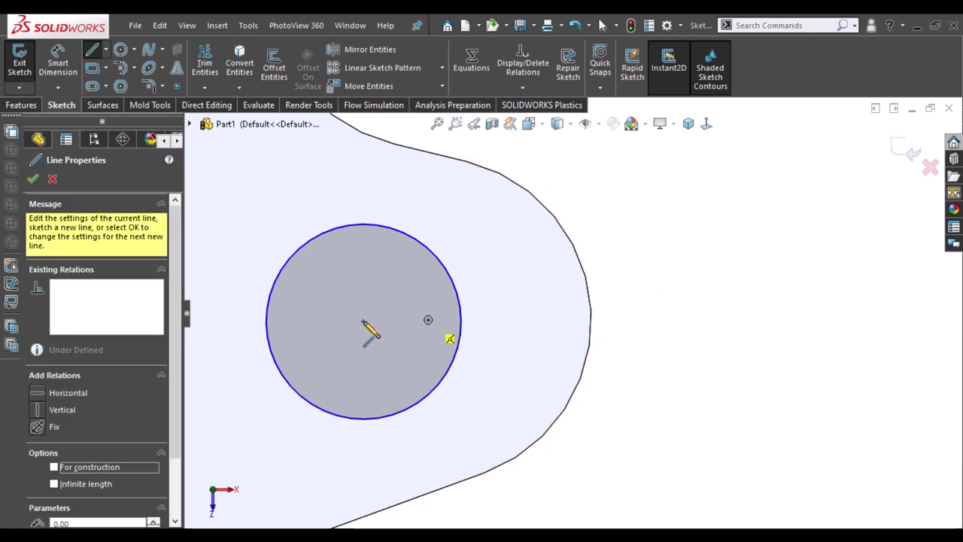
{"action": "key", "text": "Escape"}
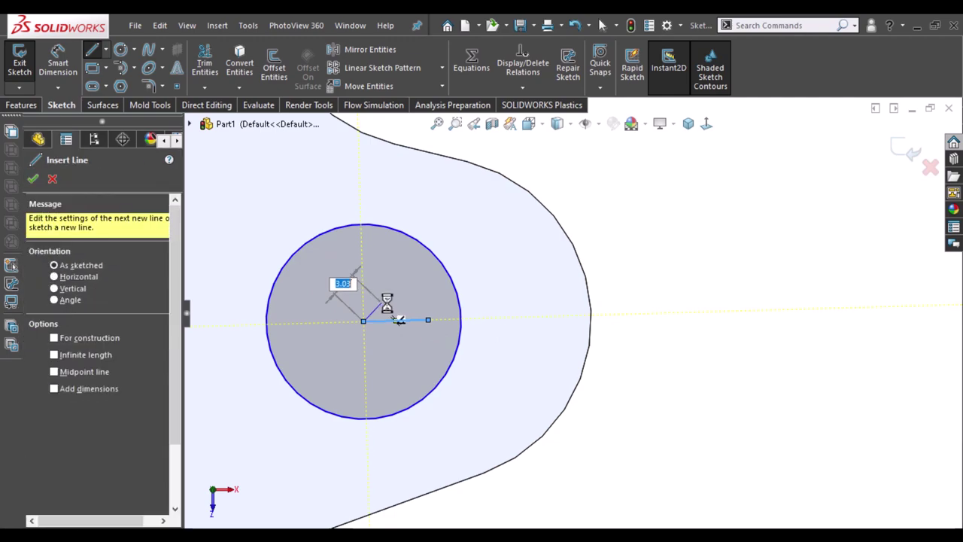
{"action": "key", "text": "Escape"}
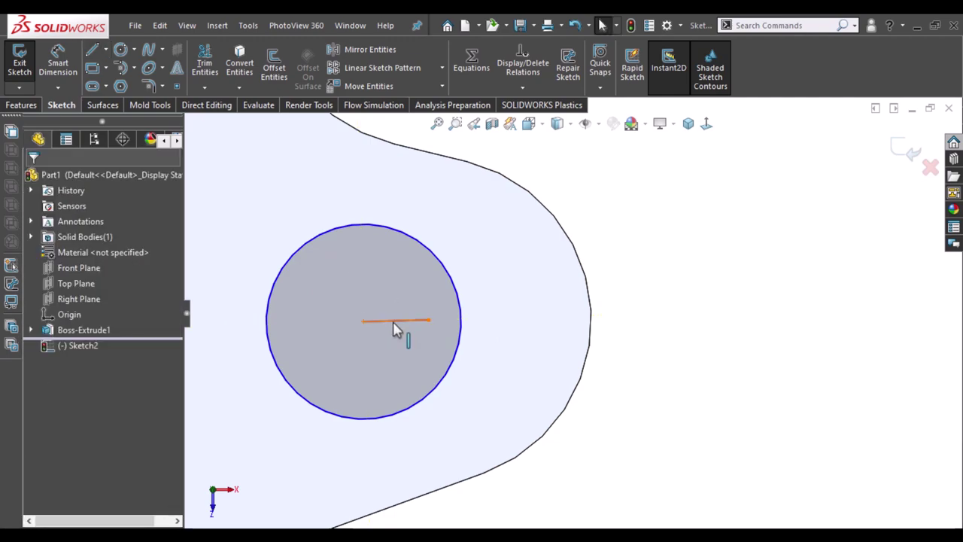
- Convert the horizontal line to construction geometry
{"action": "left_click", "coordinate": [392, 322]}
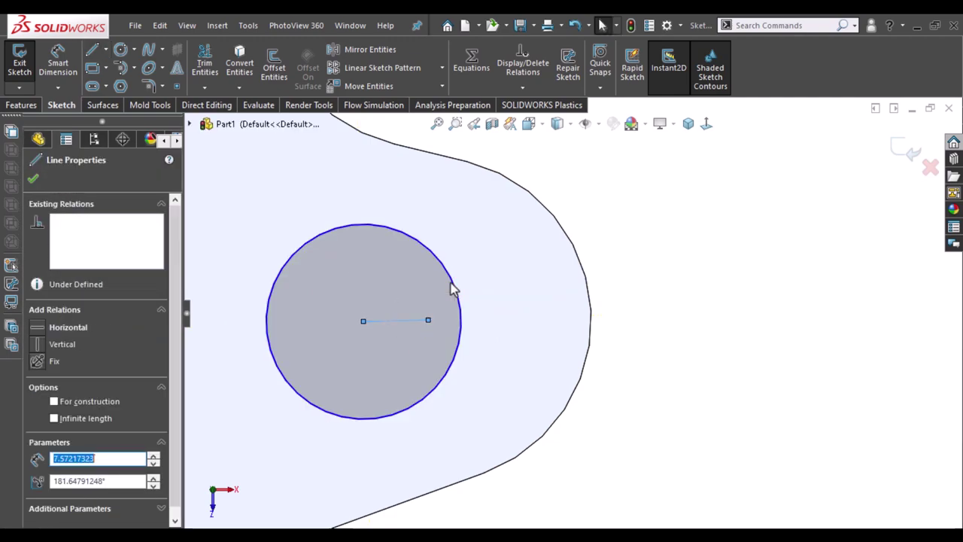
{"action": "key", "text": "Escape"}
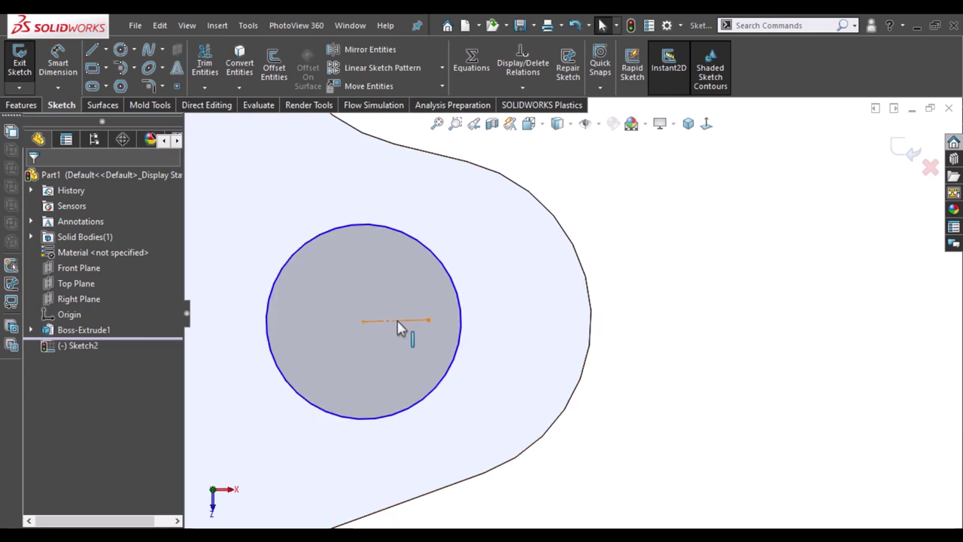
{"action": "left_click", "coordinate": [397, 321]}
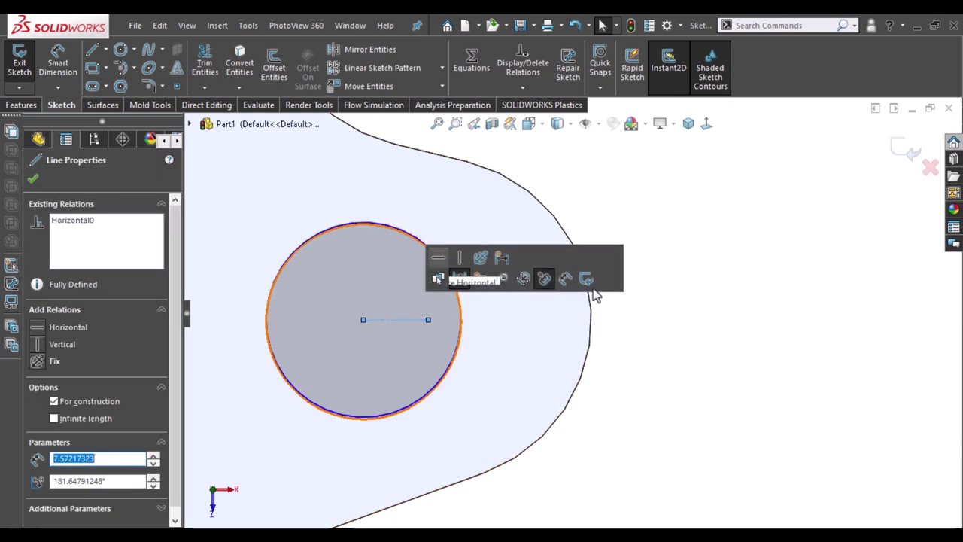
{"action": "key", "text": "Escape"}
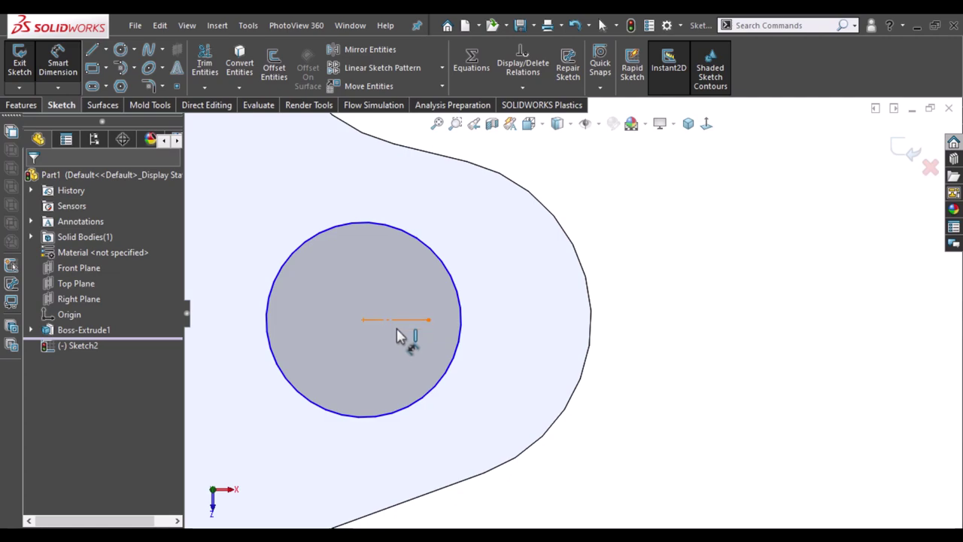
- Dimension the construction line's length, placing the 7.57 dimension above it
{"action": "left_click", "coordinate": [398, 339]}
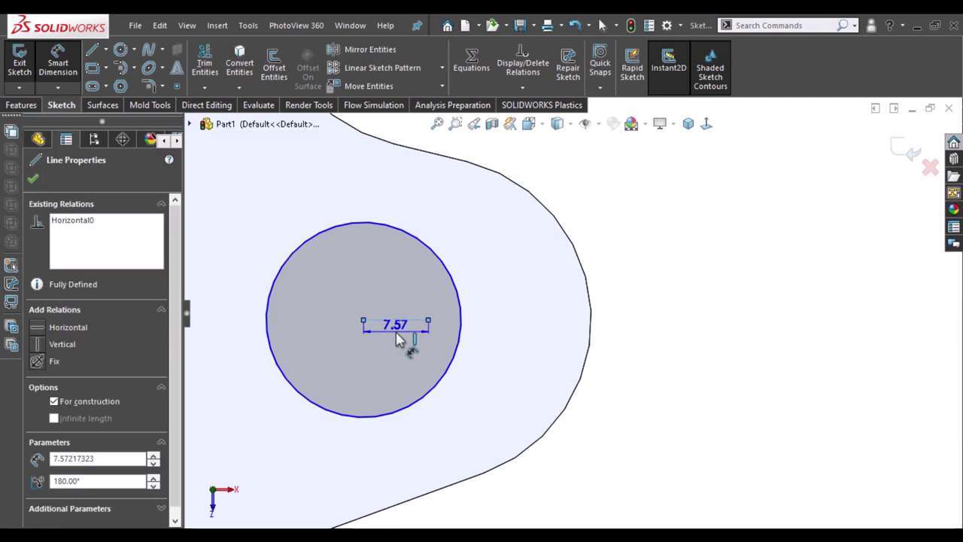
{"action": "left_click_drag", "start_coordinate": [398, 339], "coordinate": [389, 320]}
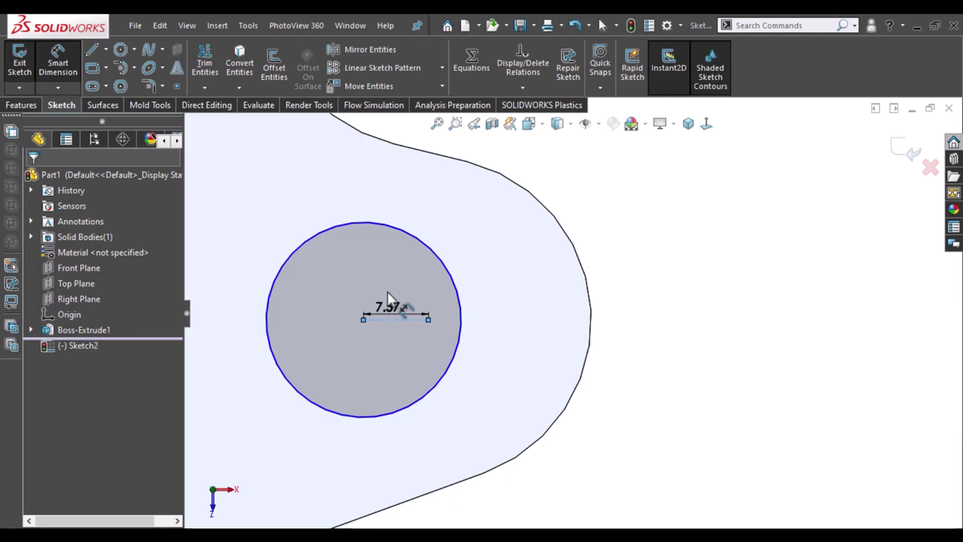
{"action": "left_click", "coordinate": [389, 319]}
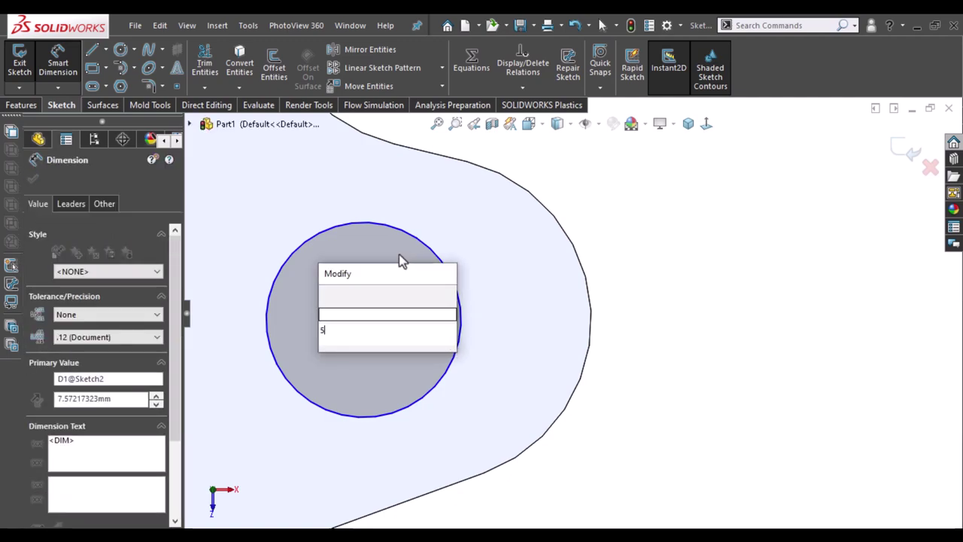
- Set the construction line to 5 and change the circle's diameter from 22.74 to 30
{"action": "left_click", "coordinate": [398, 260]}
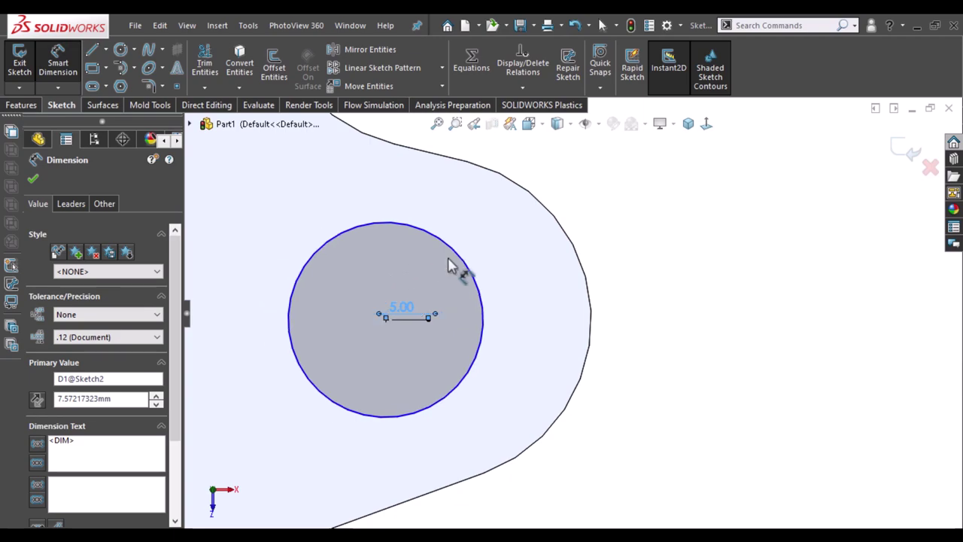
{"action": "left_click", "coordinate": [468, 259]}
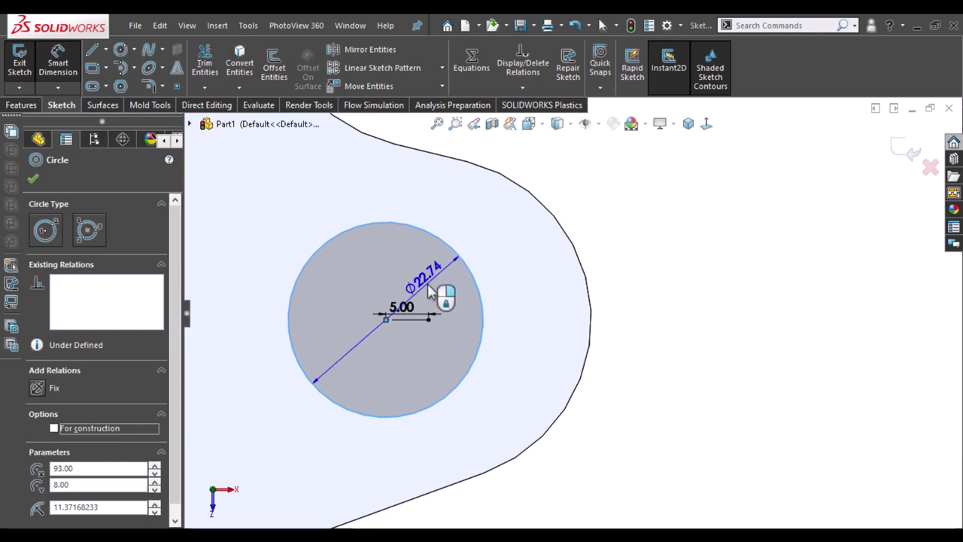
{"action": "key", "text": "Escape"}
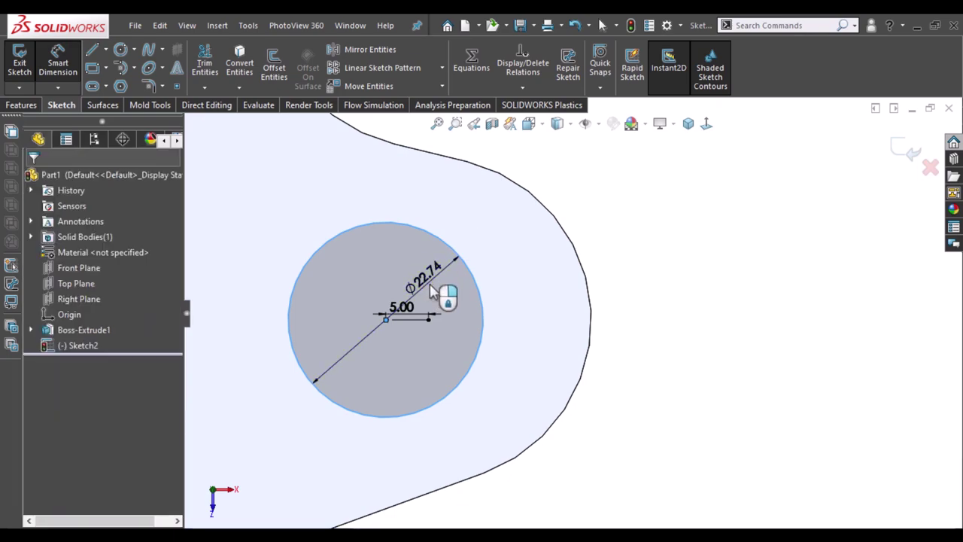
{"action": "double_click", "coordinate": [434, 292]}
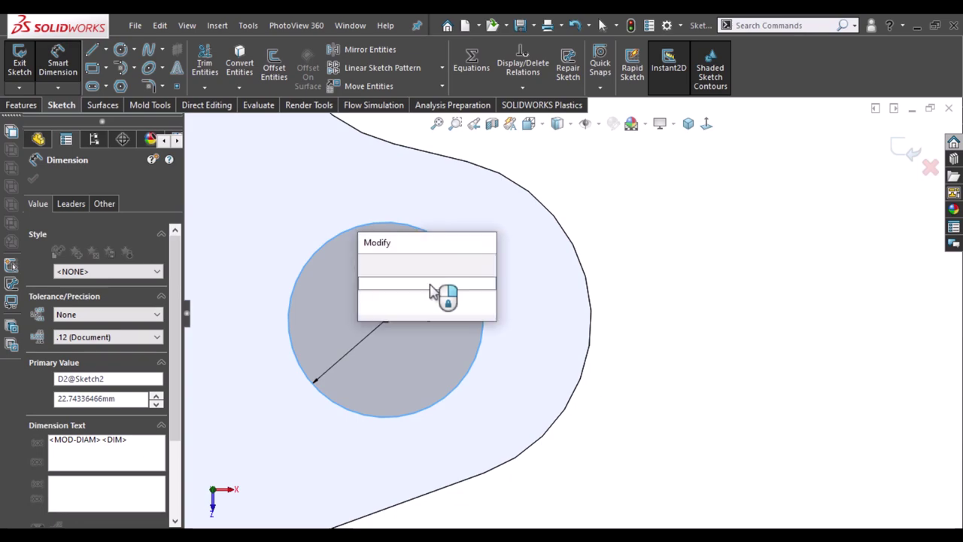
{"action": "type", "text": "30"}
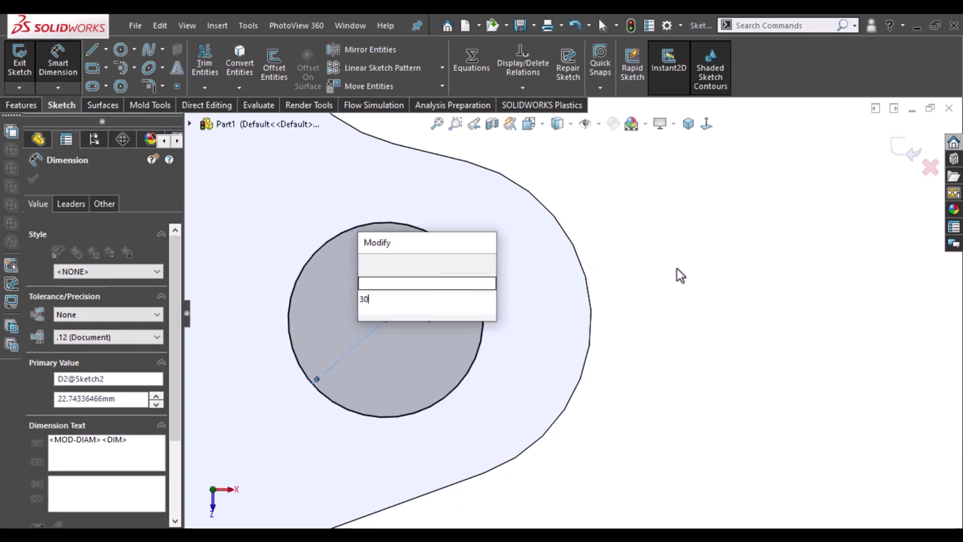
{"action": "key", "text": "Escape"}
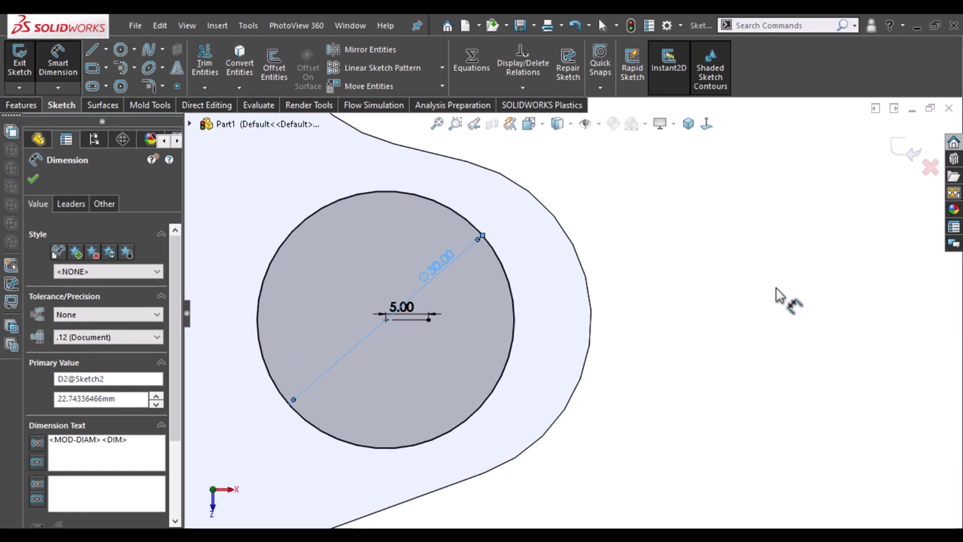
- Draw a line from the circle centre down past the circle's lower edge
{"action": "key", "text": "l"}
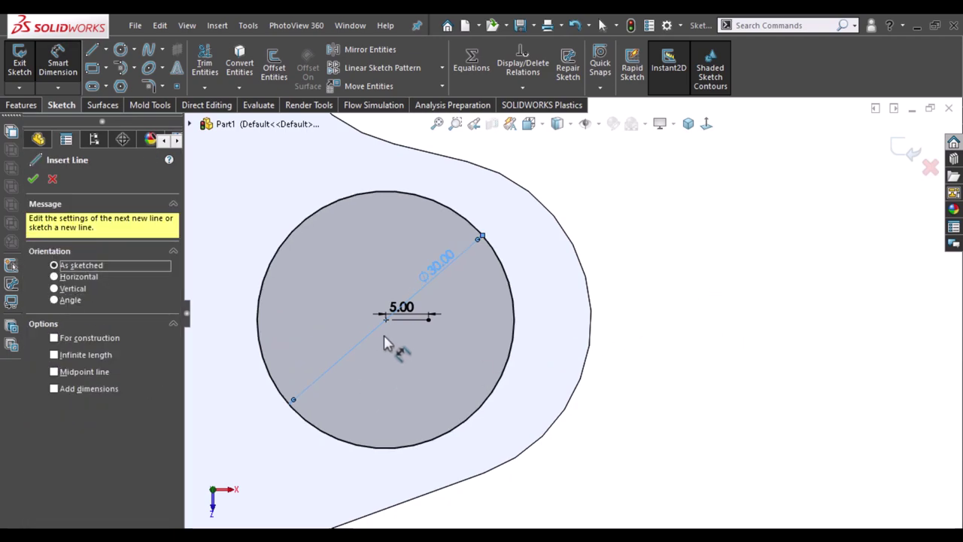
{"action": "key", "text": "Escape"}
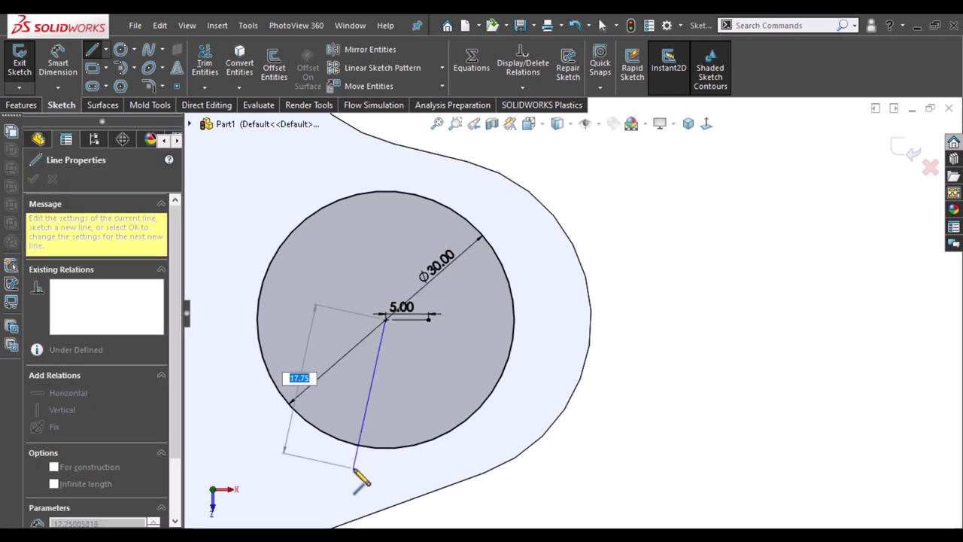
{"action": "left_click", "coordinate": [354, 469]}
{"action": "scroll", "coordinate": [679, 387], "scroll_direction": "up", "scroll_amount": 3}
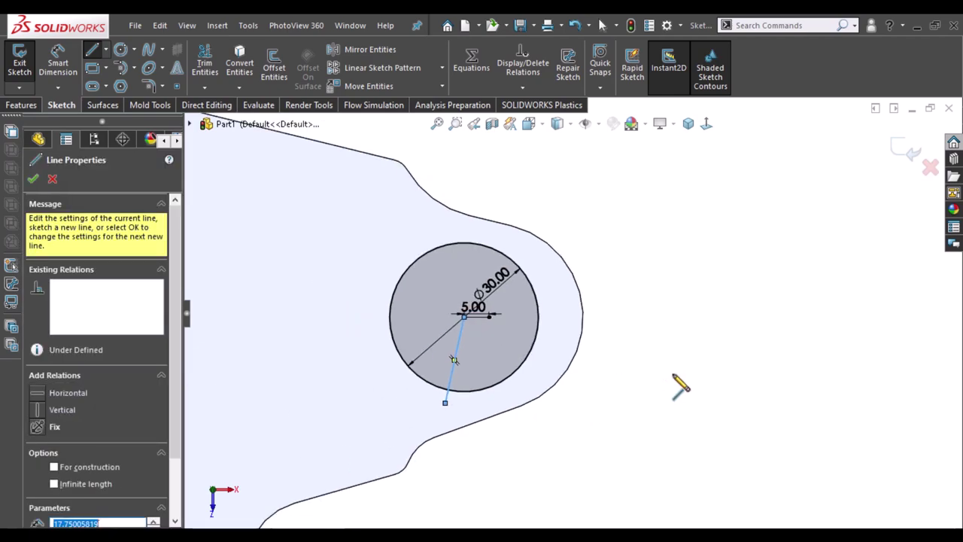
{"action": "scroll", "coordinate": [536, 346], "scroll_direction": "down", "scroll_amount": 2}
{"action": "scroll", "coordinate": [526, 342], "scroll_direction": "down", "scroll_amount": 2}
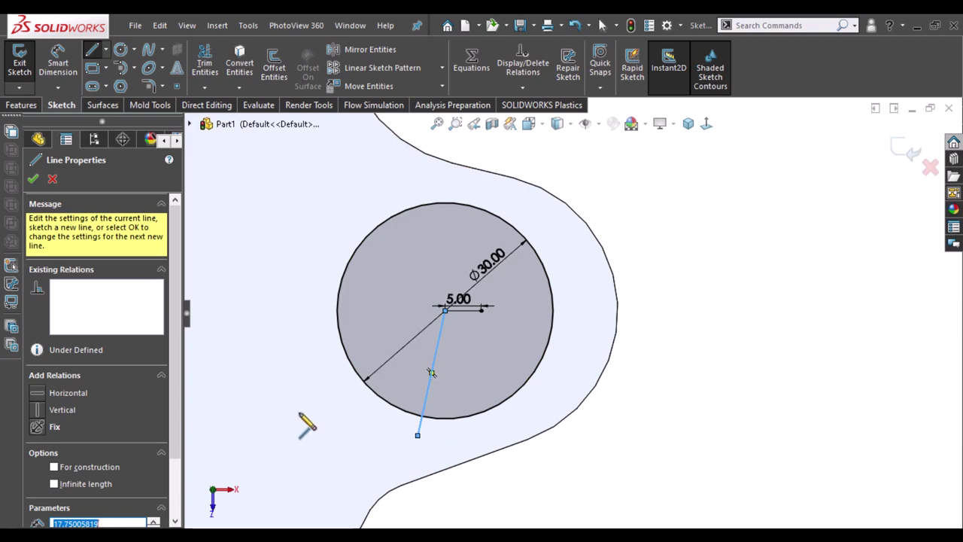
{"action": "key", "text": "Escape"}
{"action": "key", "text": "Escape"}
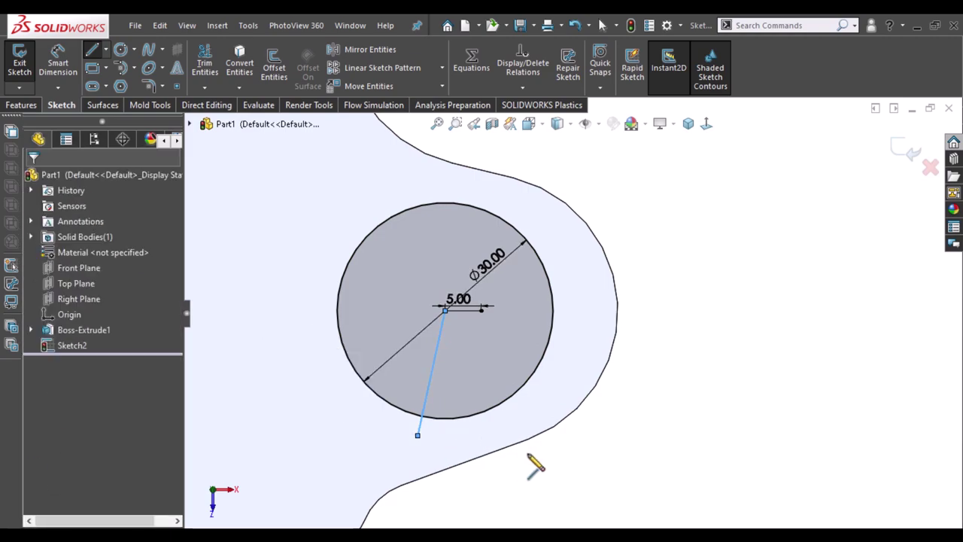
- Begin a second line from the lower endpoint toward the lower right
{"action": "key", "text": "c"}
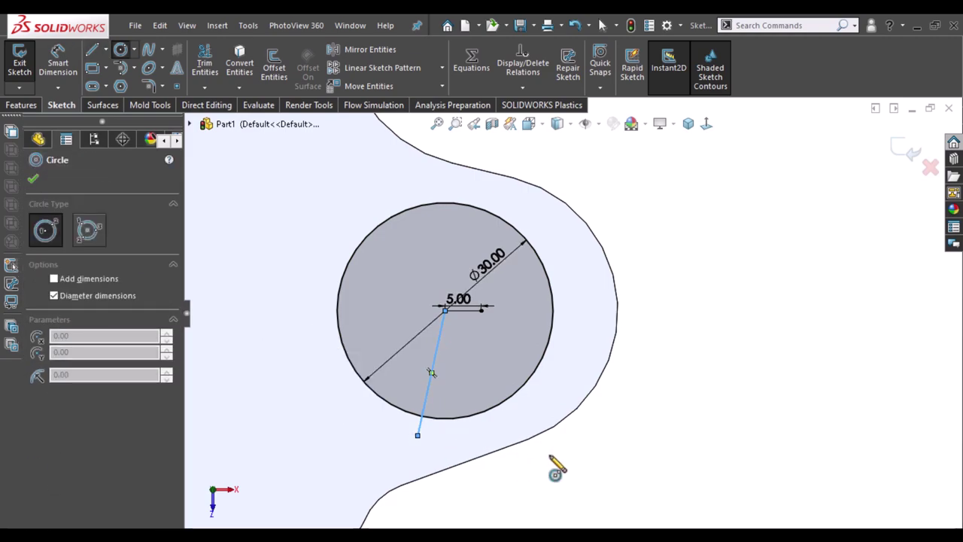
{"action": "key", "text": "Escape"}
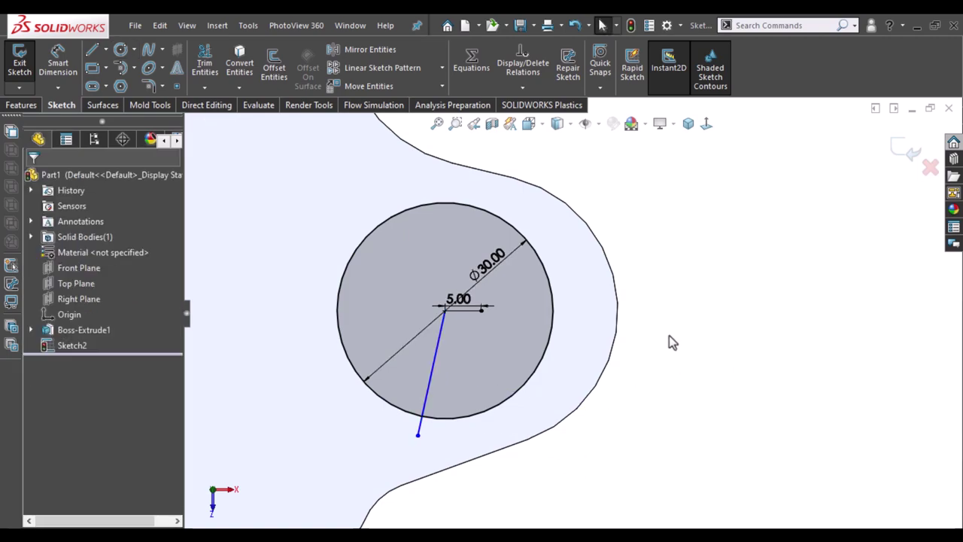
{"action": "key", "text": "l"}
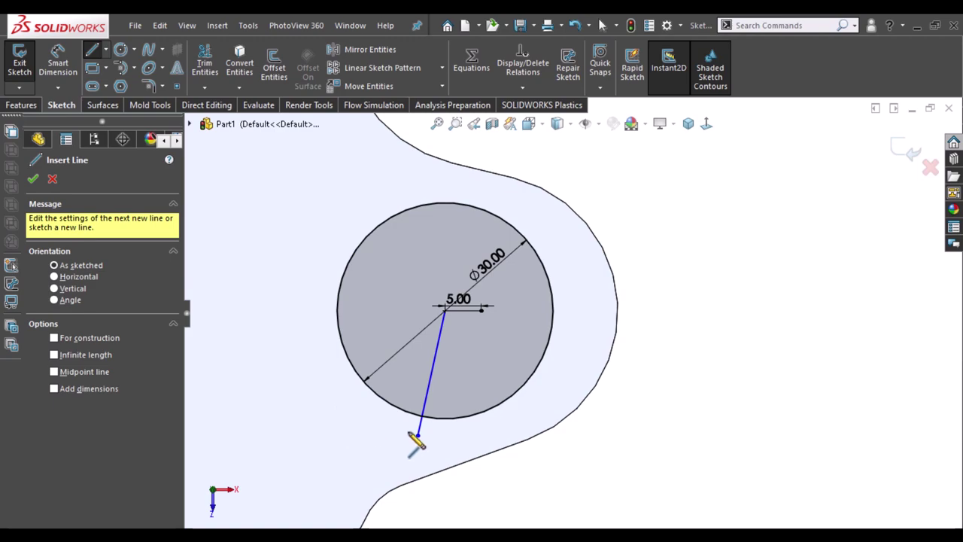
{"action": "left_click_drag", "start_coordinate": [418, 435], "coordinate": [507, 448]}
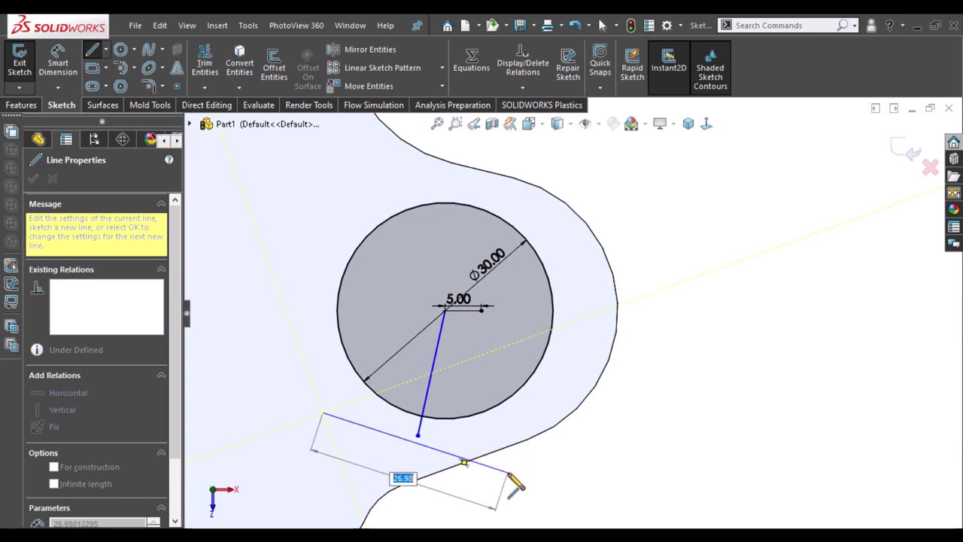
- Finish the lower line and make its midpoint coincident with the slanted line's end
{"action": "left_click", "coordinate": [508, 474]}
{"action": "key", "text": "Escape"}
{"action": "key", "text": "Escape"}
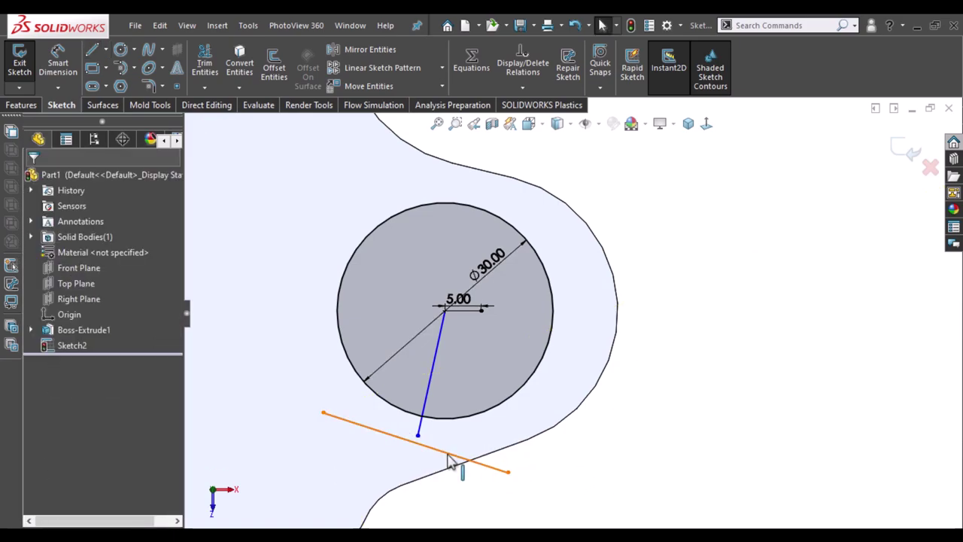
{"action": "left_click", "coordinate": [448, 460]}
{"action": "right_click", "coordinate": [450, 460]}
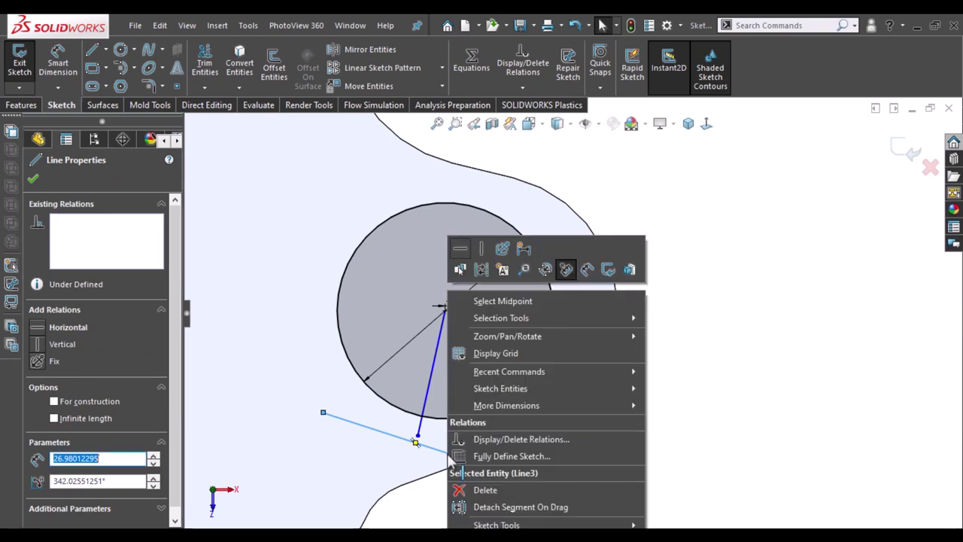
{"action": "left_click", "coordinate": [508, 305]}
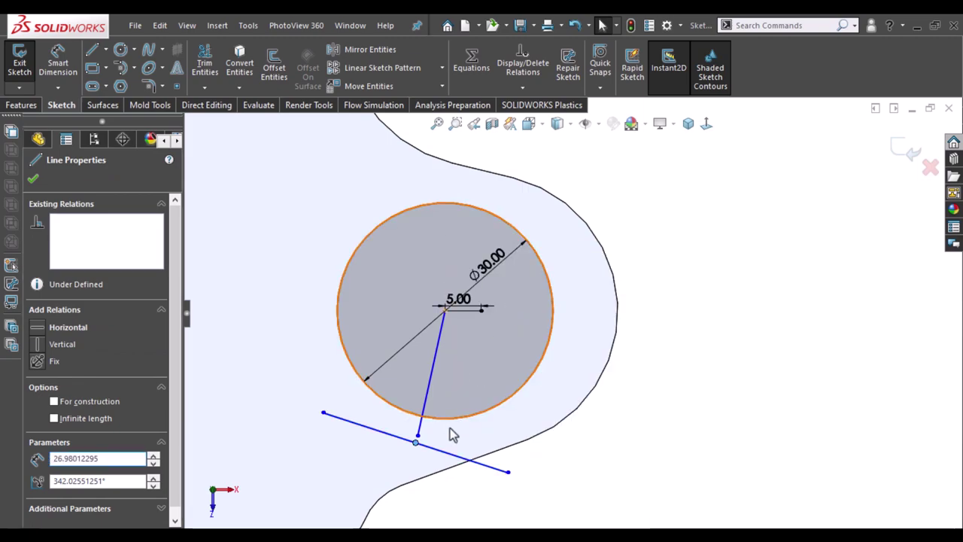
{"action": "left_click", "coordinate": [418, 441]}
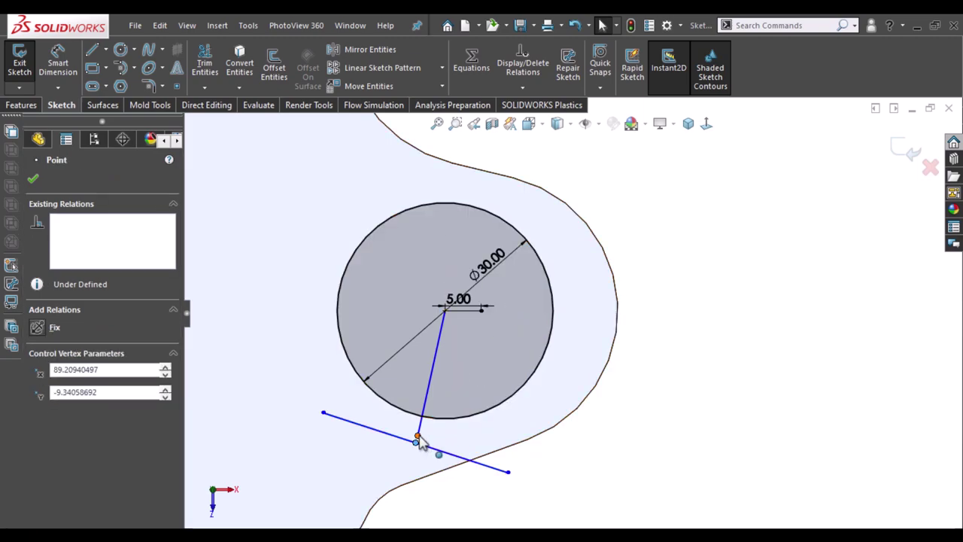
{"action": "left_click", "coordinate": [418, 441], "text": "ctrl"}
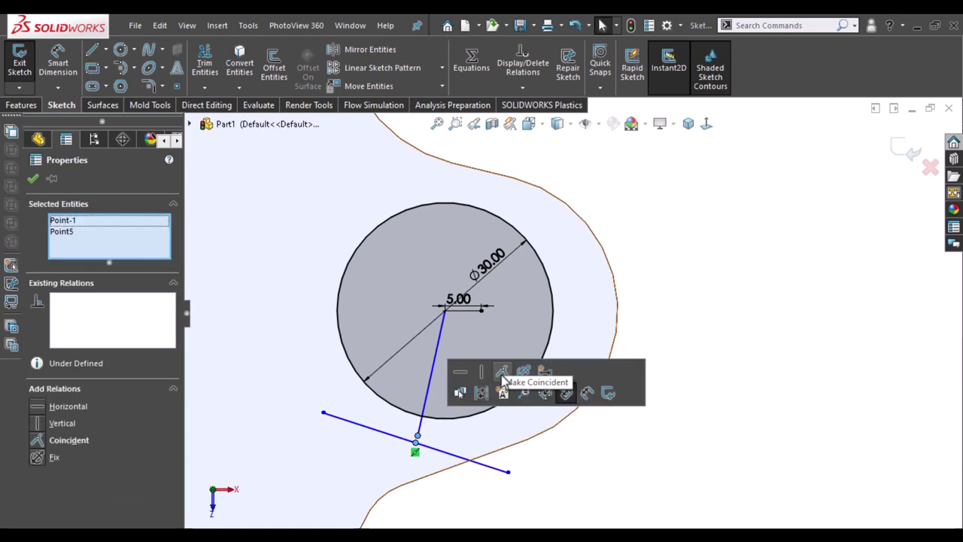
{"action": "left_click", "coordinate": [497, 375]}
{"action": "key", "text": "Escape"}
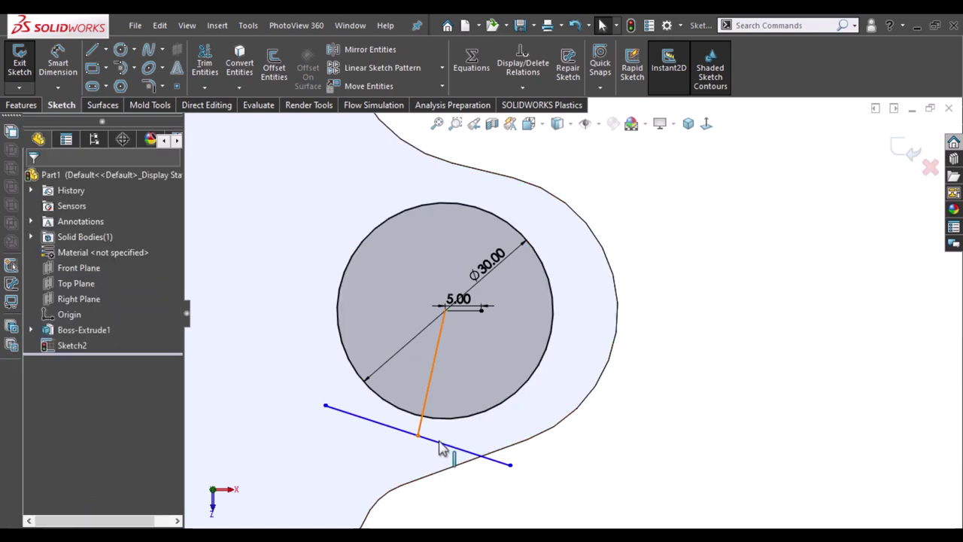
- Make the two lines perpendicular, remove the slanted line's midpoint relation, and make it construction
{"action": "left_click", "coordinate": [443, 449]}
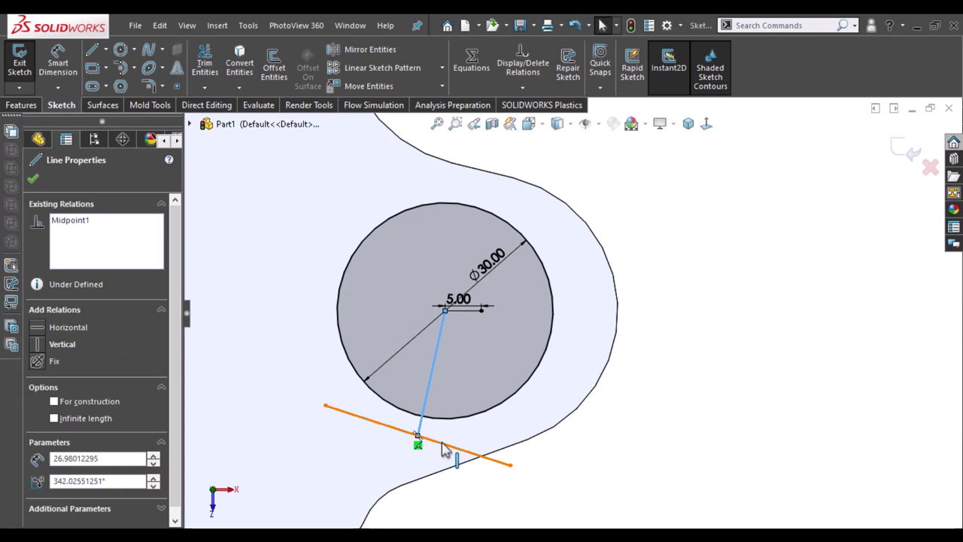
{"action": "left_click", "coordinate": [443, 449], "text": "ctrl"}
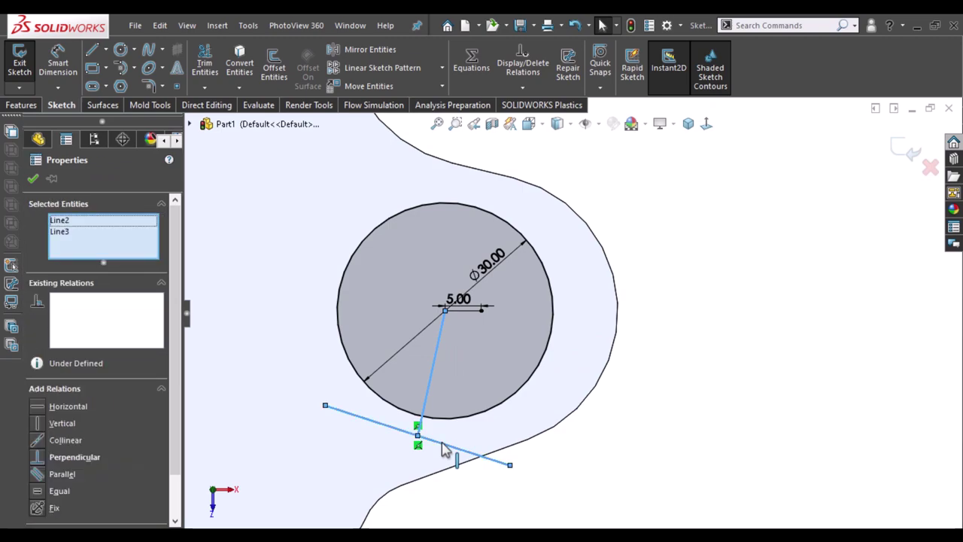
{"action": "left_click", "coordinate": [720, 312]}
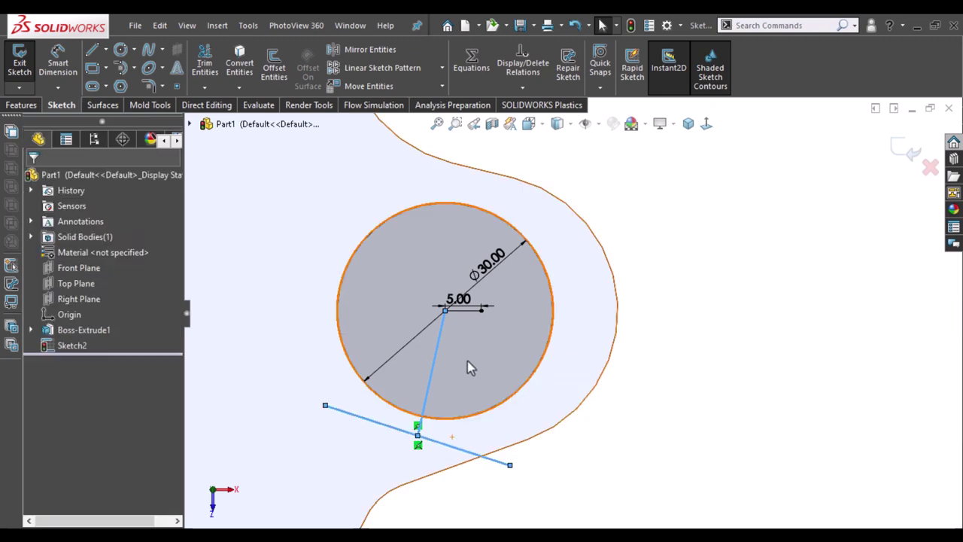
{"action": "left_click", "coordinate": [433, 379]}
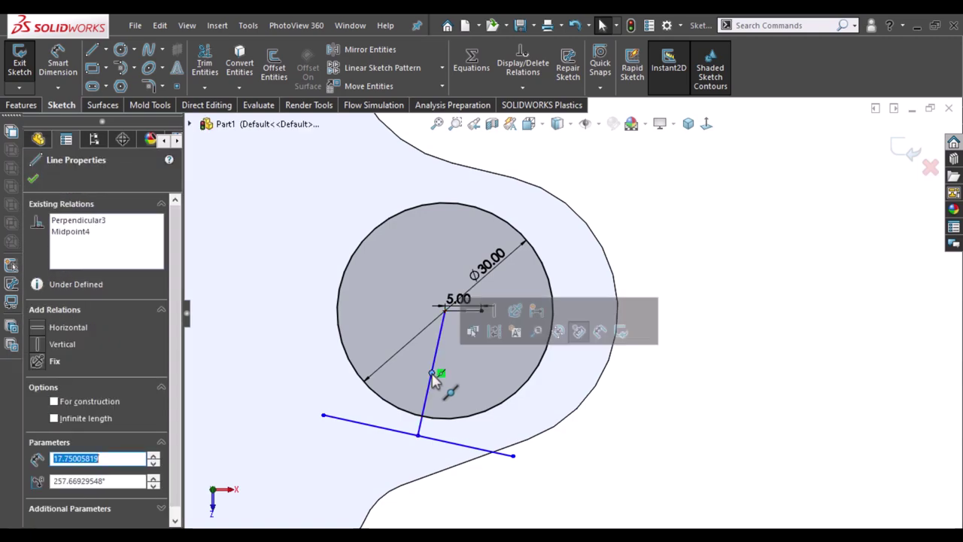
{"action": "left_click", "coordinate": [440, 373]}
{"action": "key", "text": "Delete"}
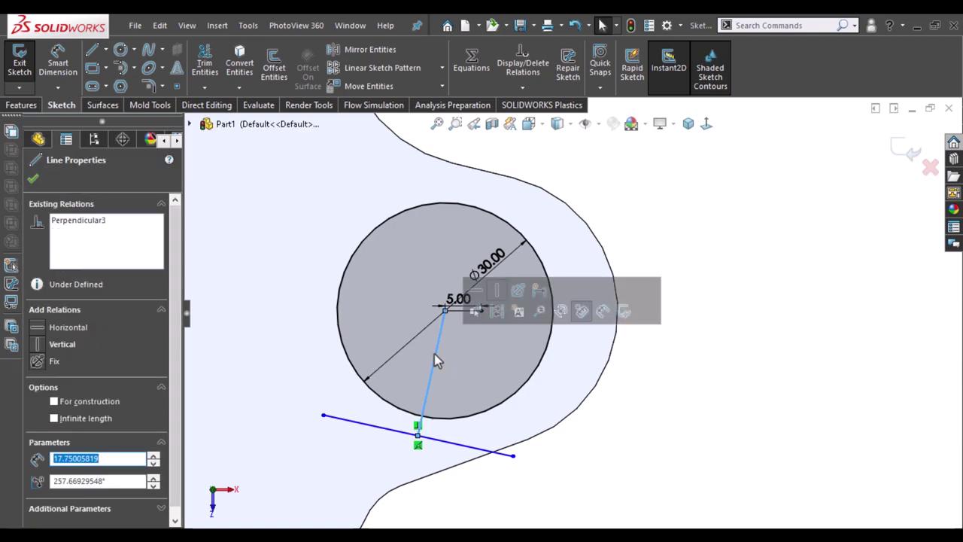
{"action": "left_click", "coordinate": [753, 368]}
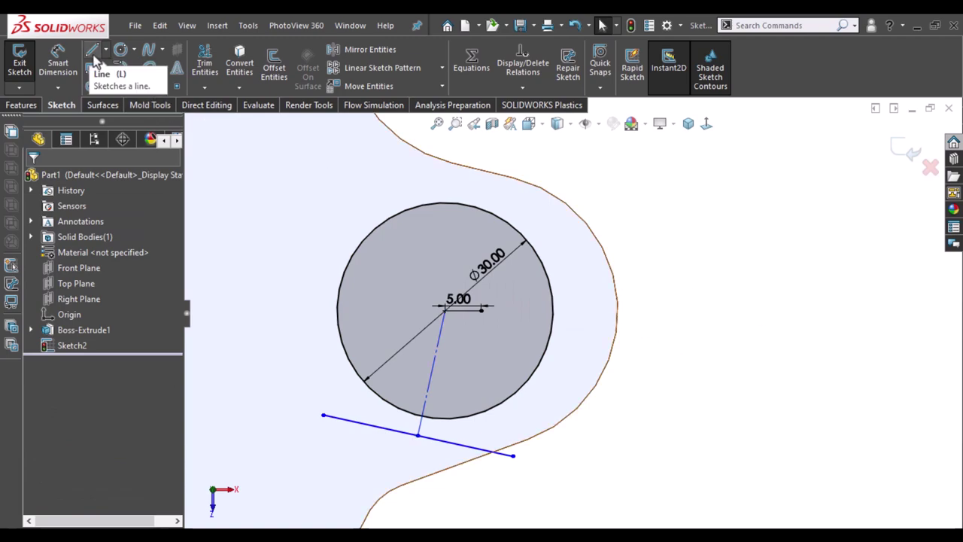
- Add an angular dimension inside the circle between the short line and slanted line, set to 104.5°
{"action": "right_click_drag", "start_coordinate": [696, 218], "coordinate": [695, 202]}
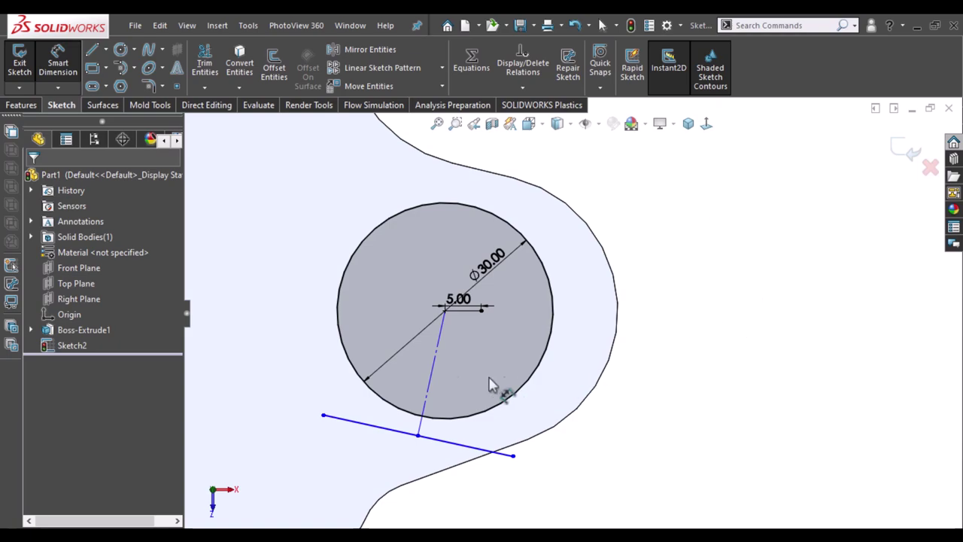
{"action": "left_click", "coordinate": [438, 345]}
{"action": "left_click", "coordinate": [436, 352]}
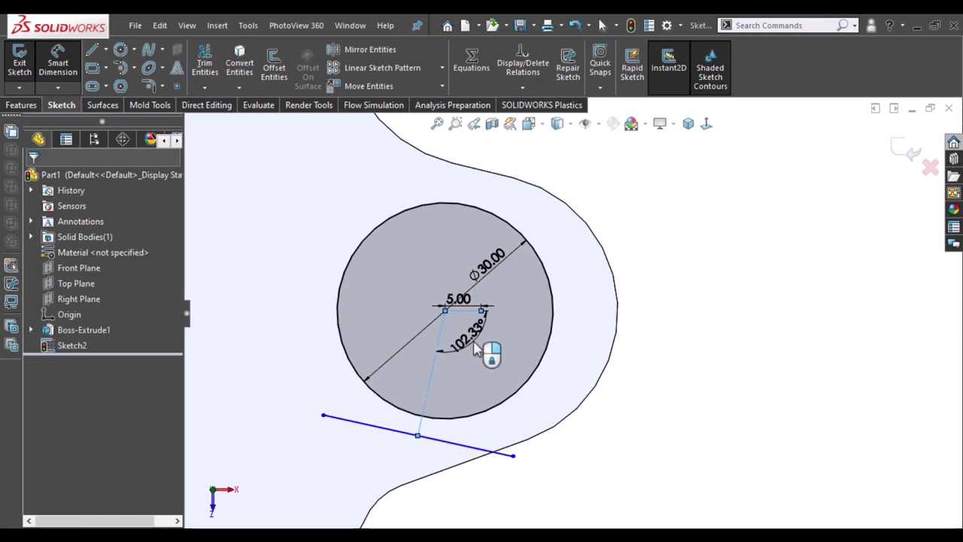
{"action": "left_click", "coordinate": [474, 348]}
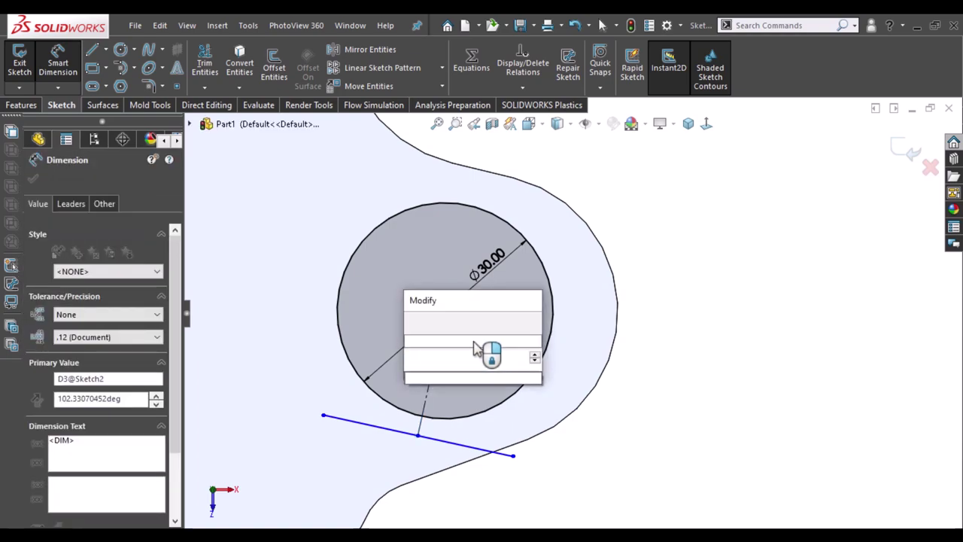
{"action": "type", "text": "104.5"}
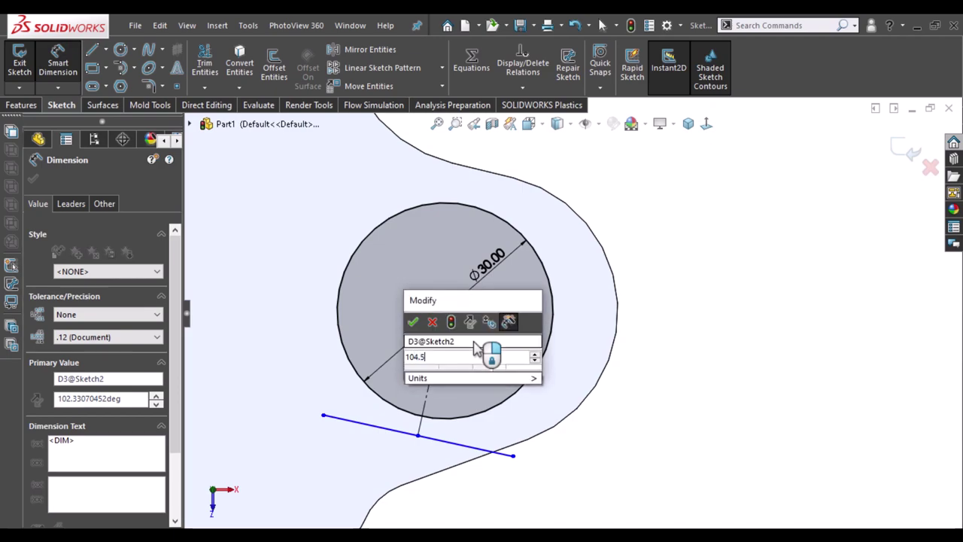
{"action": "key", "text": "Escape"}
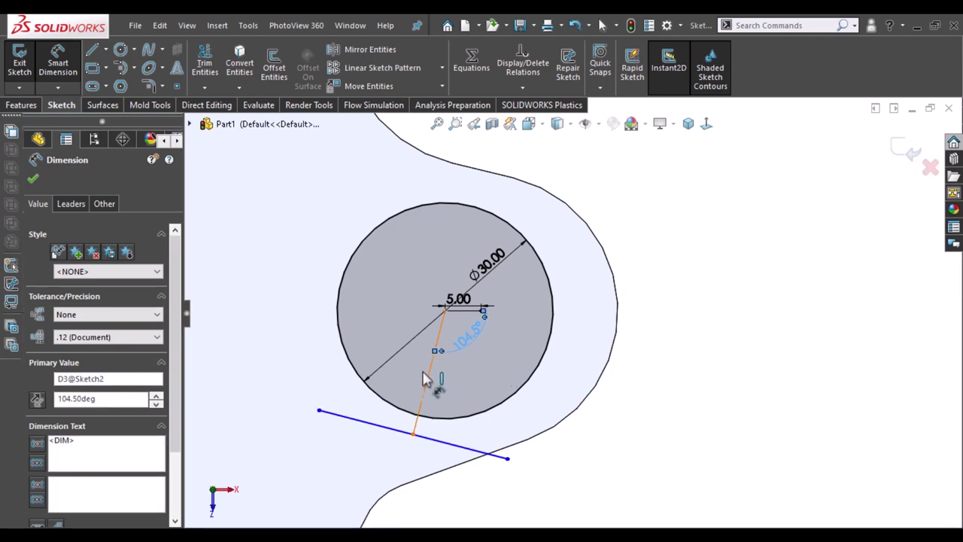
- Dimension the slanted construction line and change its length from 17.75 to 22 mm
{"action": "left_click", "coordinate": [423, 379]}
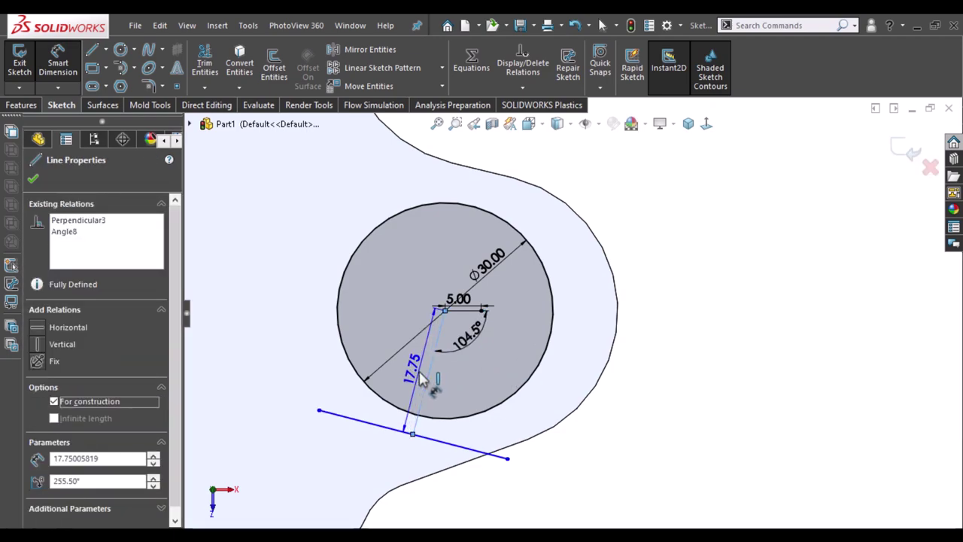
{"action": "key", "text": "Escape"}
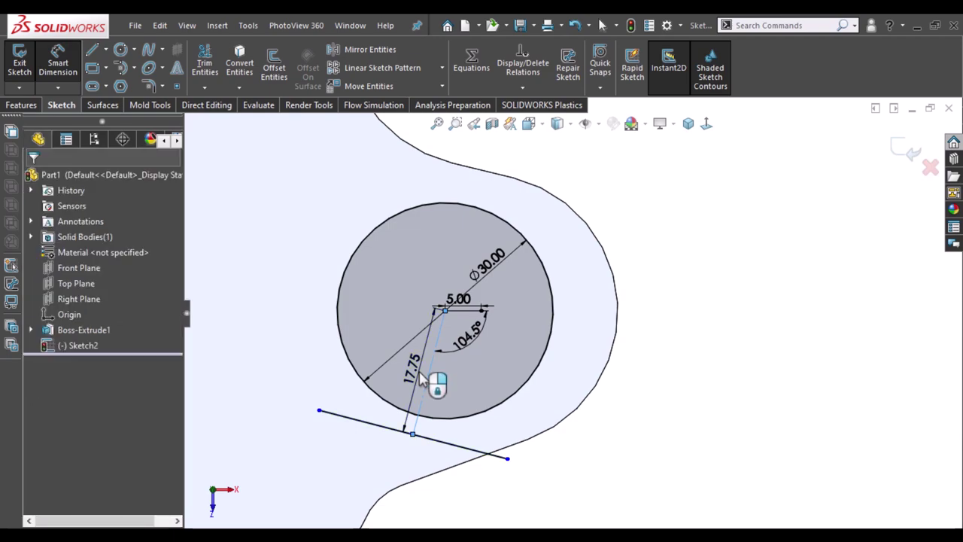
{"action": "left_click", "coordinate": [423, 379]}
{"action": "double_click", "coordinate": [423, 379]}
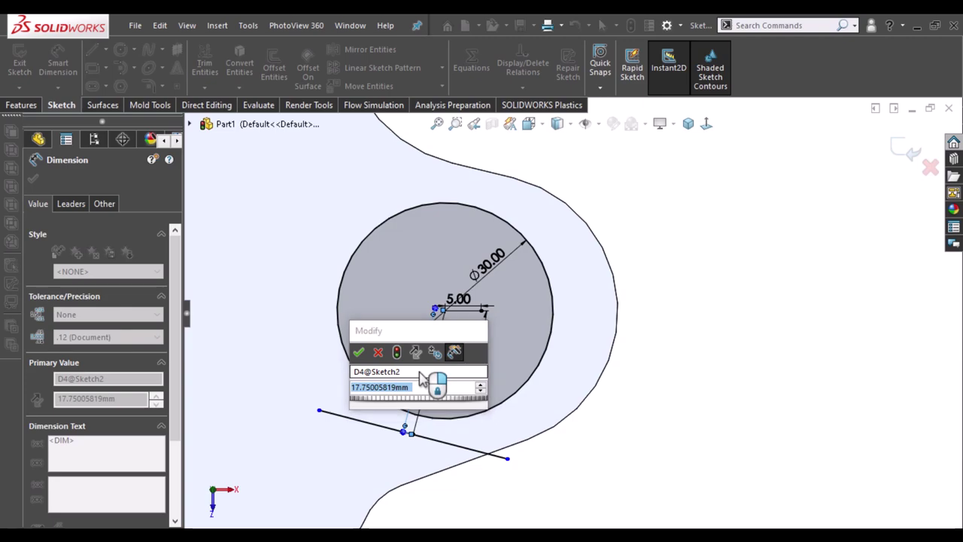
{"action": "type", "text": "22"}
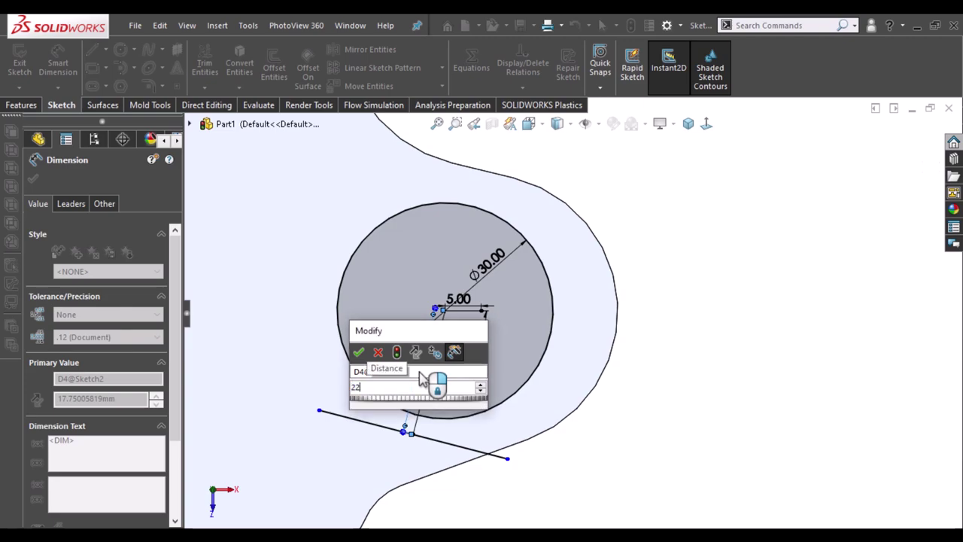
{"action": "key", "text": "Escape"}
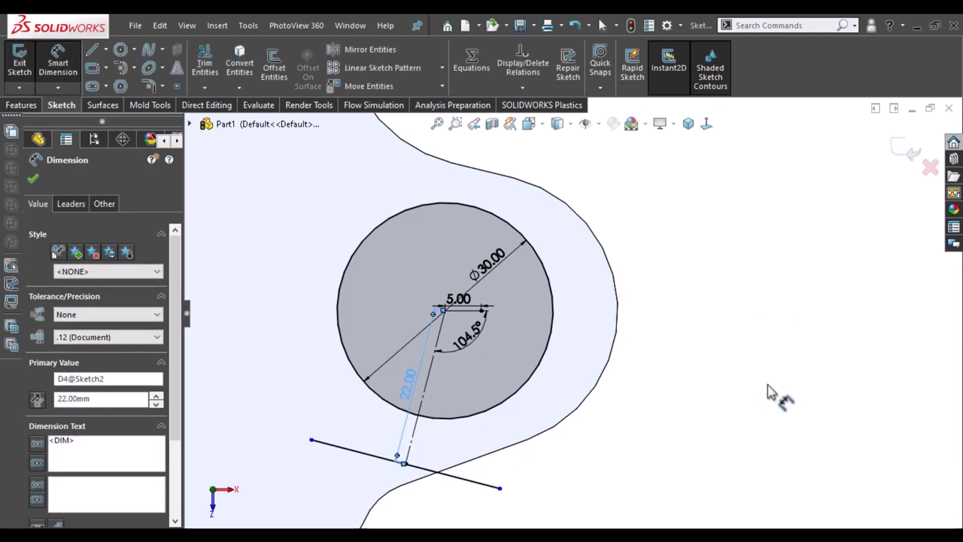
- Draw side lines up from both ends of the lower line and shift the right line's bottom end outward
{"action": "key", "text": "l"}
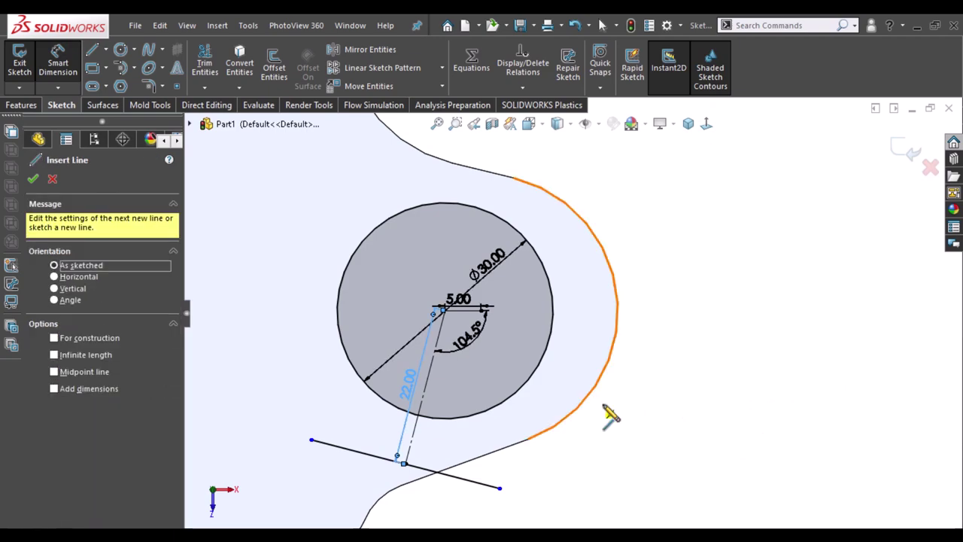
{"action": "left_click", "coordinate": [517, 506]}
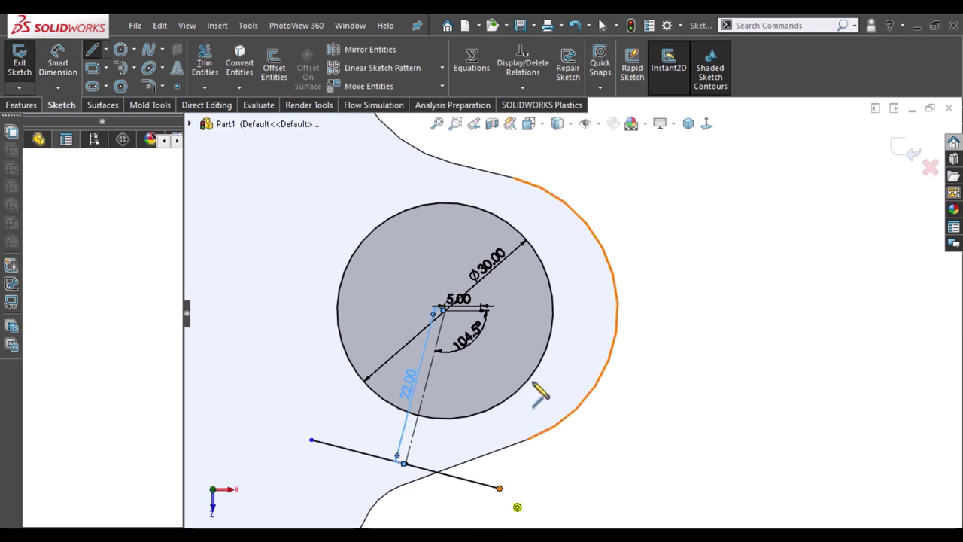
{"action": "left_click", "coordinate": [538, 338]}
{"action": "key", "text": "Escape"}
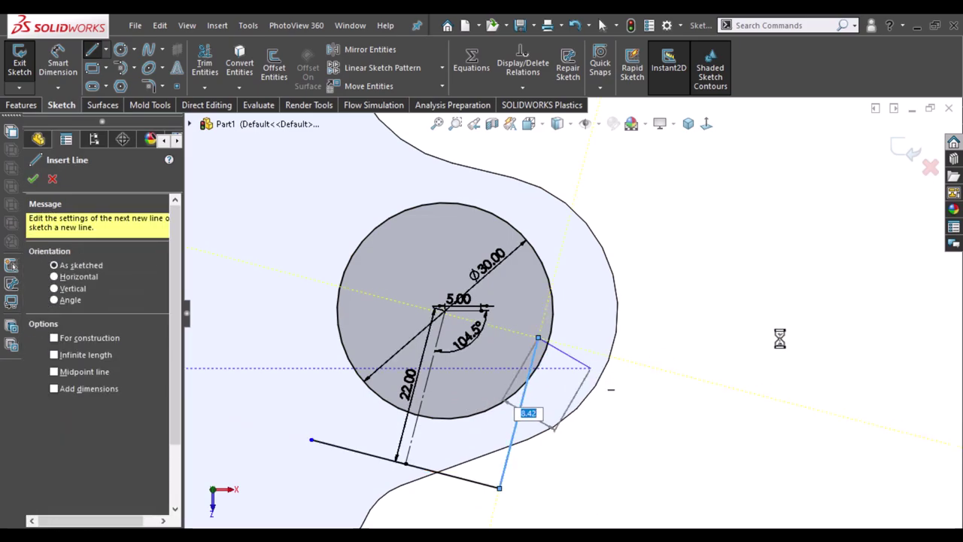
{"action": "key", "text": "Escape"}
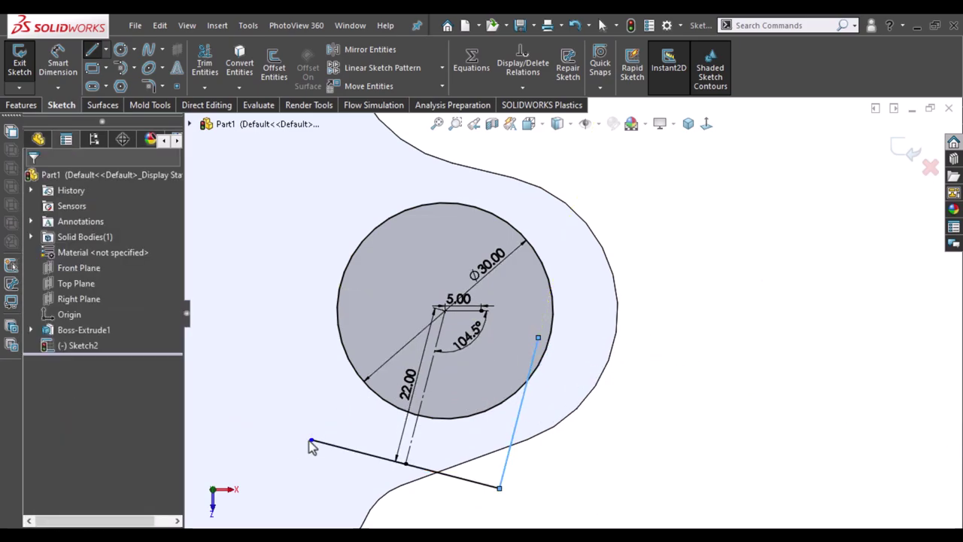
{"action": "key", "text": "Return"}
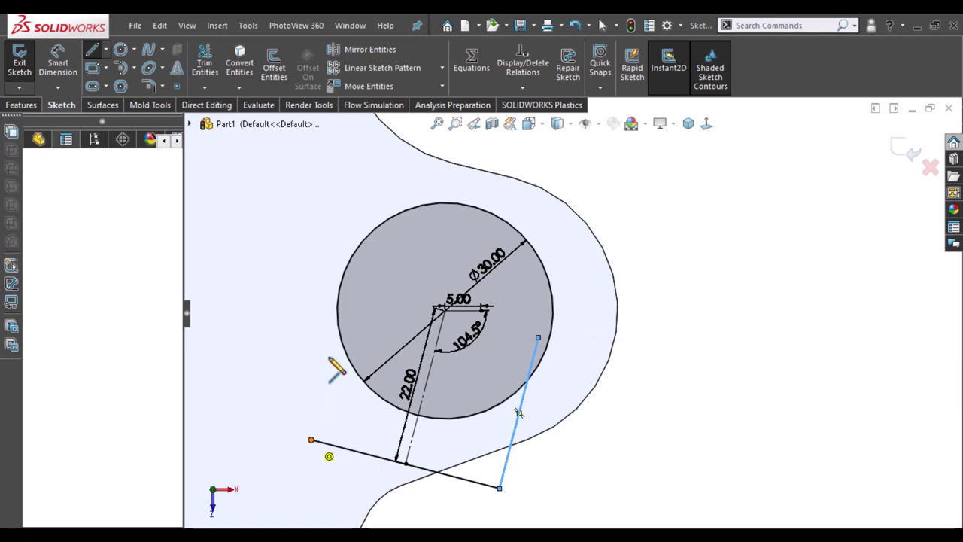
{"action": "left_click", "coordinate": [332, 358]}
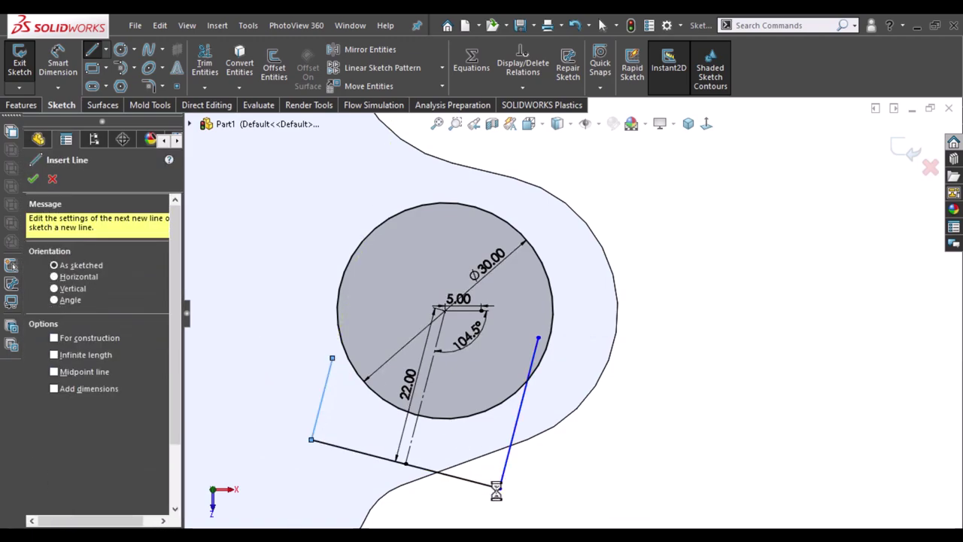
{"action": "left_click_drag", "start_coordinate": [511, 489], "coordinate": [547, 499]}
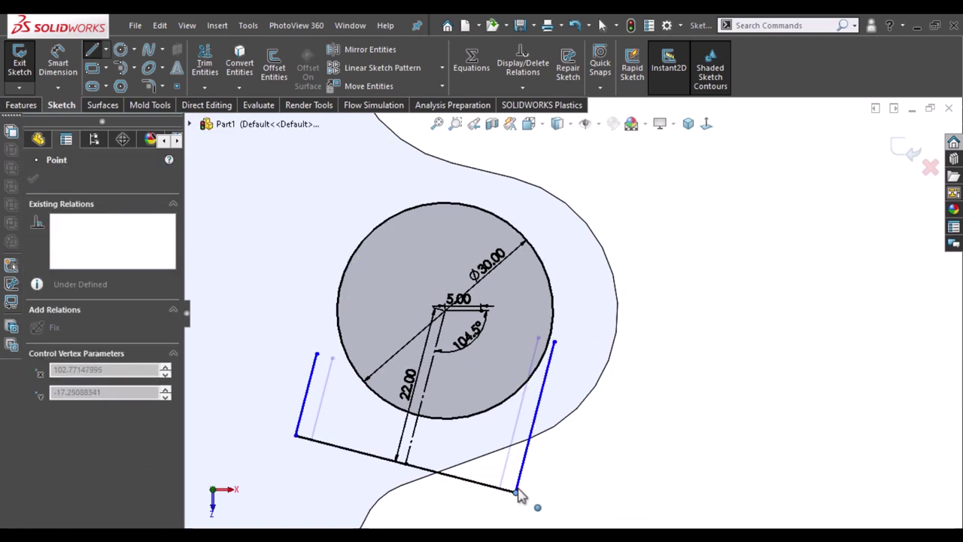
{"action": "left_click", "coordinate": [760, 380]}
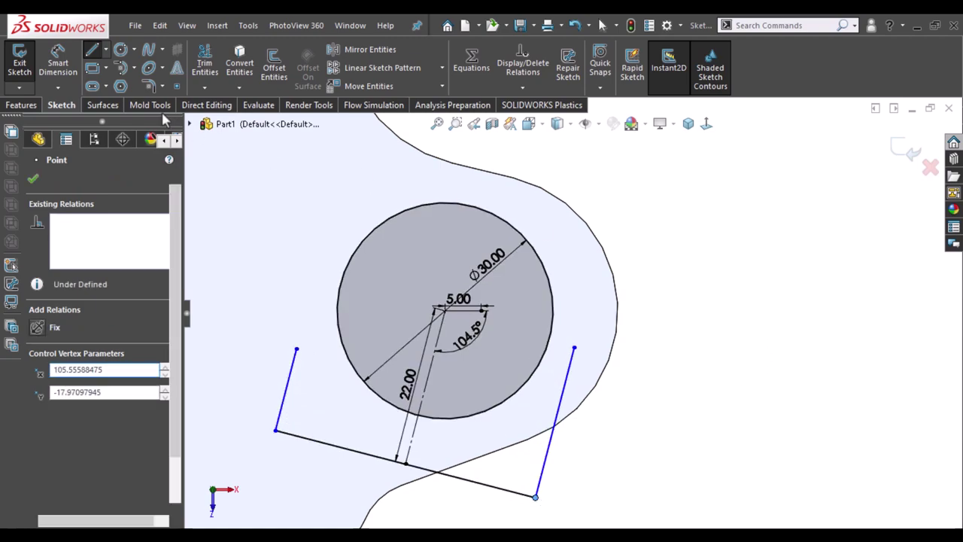
- Draw a centrepoint arc from the right line's top over the circle, then a three-point arc
{"action": "left_click", "coordinate": [125, 72]}
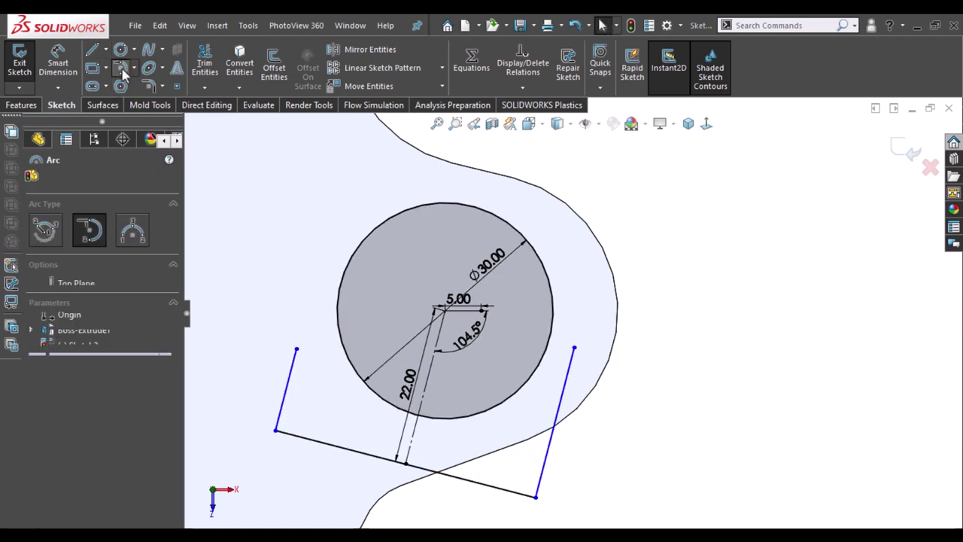
{"action": "left_click", "coordinate": [48, 235]}
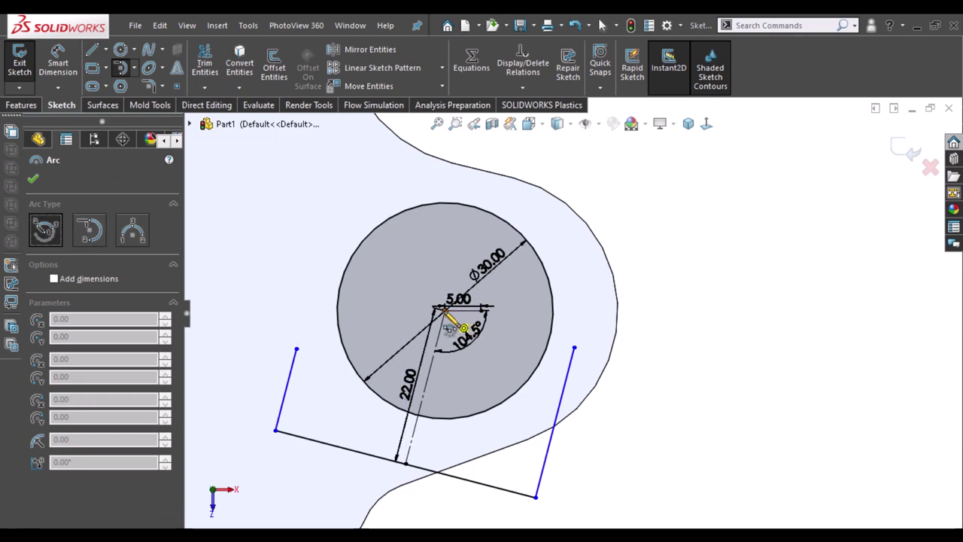
{"action": "left_click", "coordinate": [445, 310]}
{"action": "left_click", "coordinate": [576, 349]}
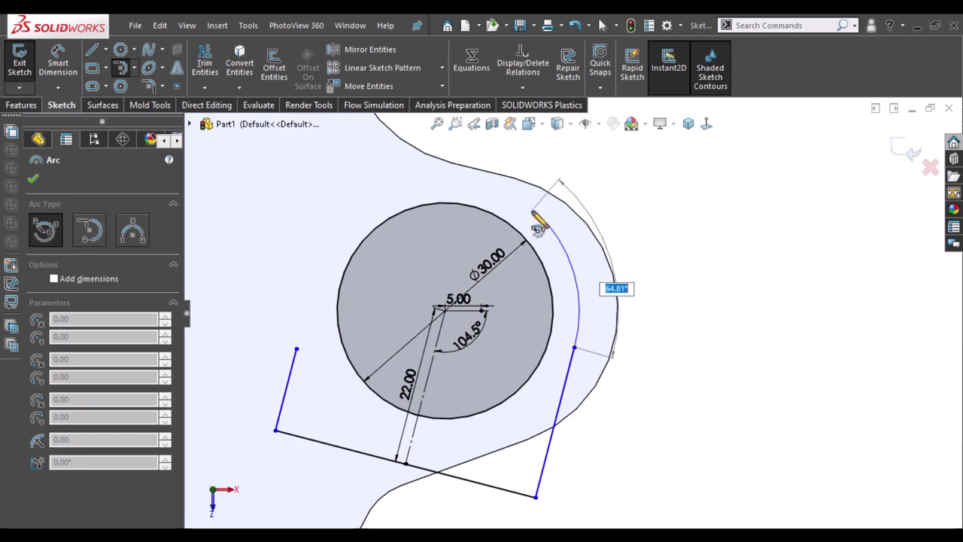
{"action": "left_click", "coordinate": [530, 180]}
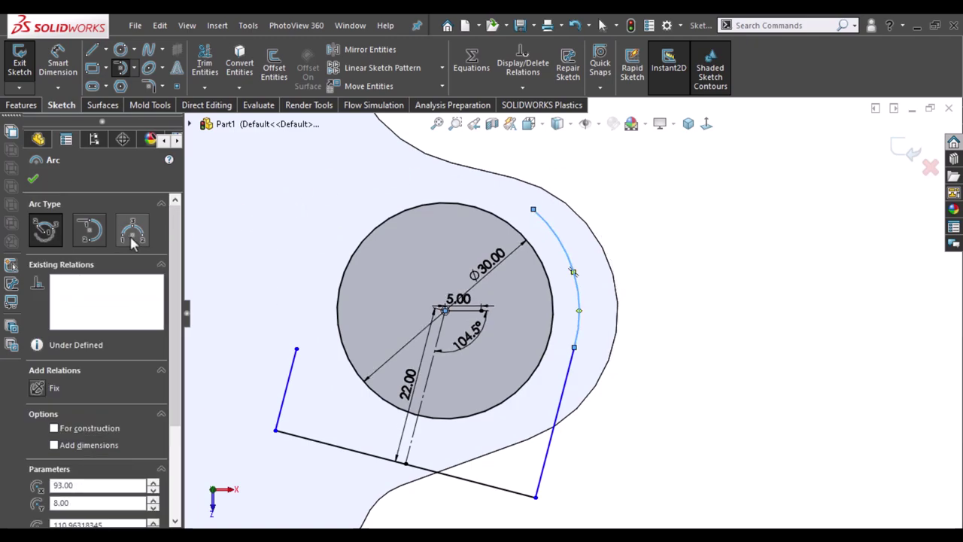
{"action": "left_click", "coordinate": [133, 231]}
{"action": "left_click", "coordinate": [534, 209]}
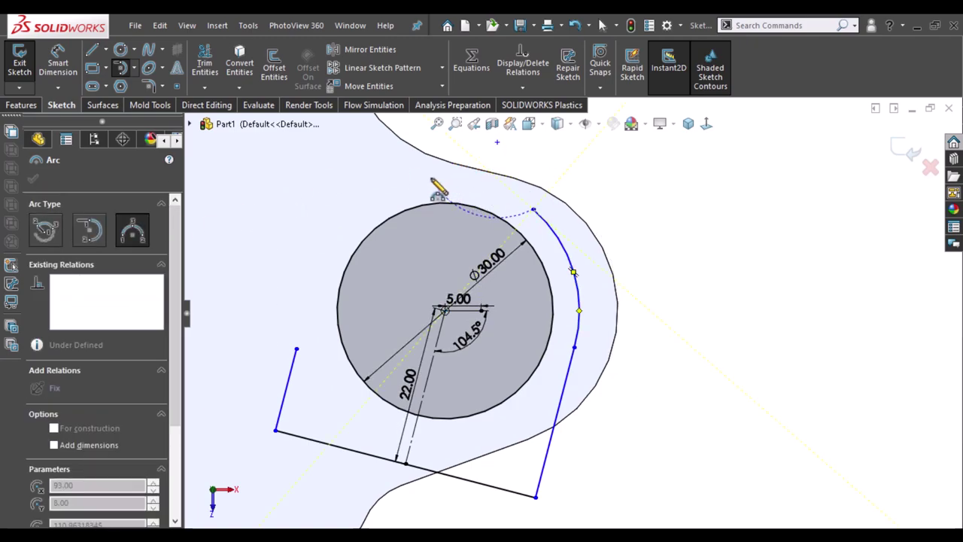
{"action": "left_click", "coordinate": [483, 185]}
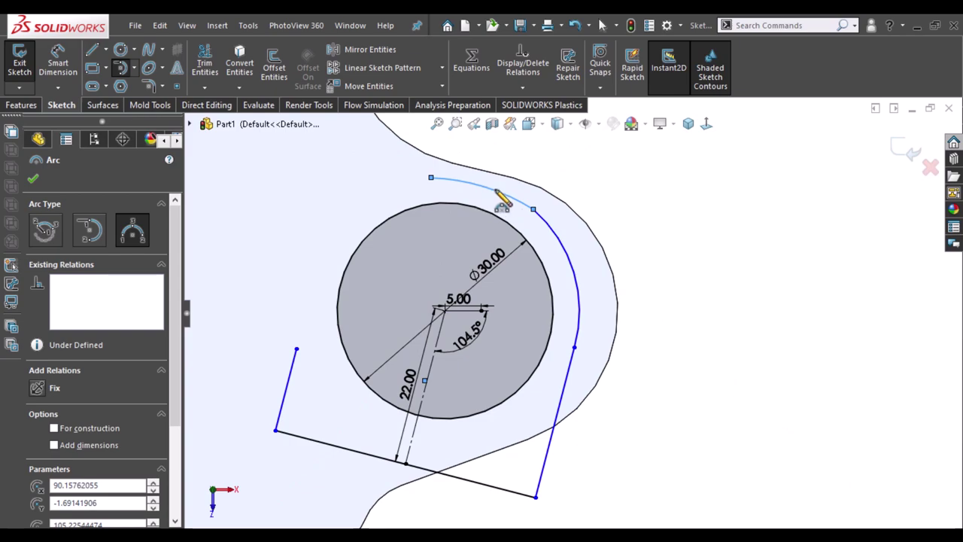
{"action": "key", "text": "Escape"}
{"action": "key", "text": "Escape"}
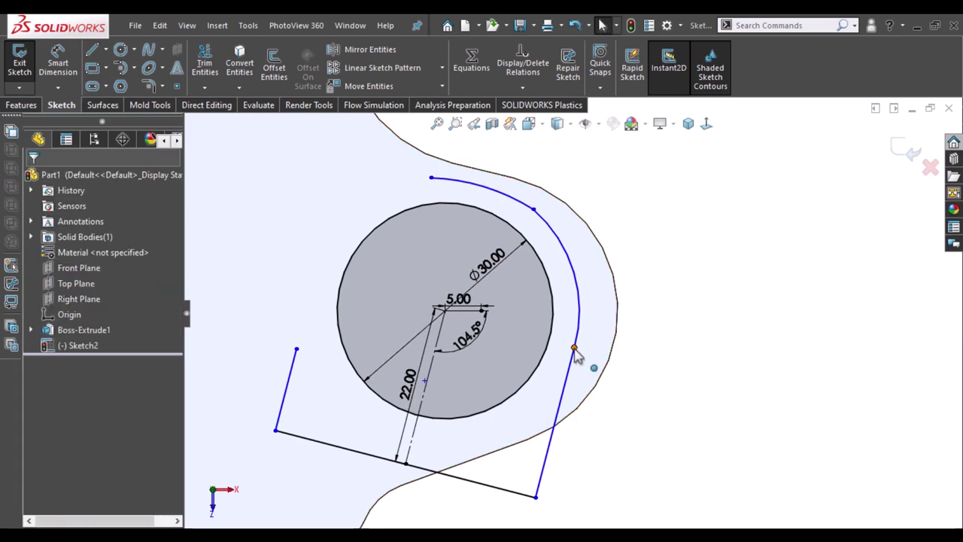
- Make the first arc tangent to the right side line and the two arcs tangent to each other
{"action": "left_click", "coordinate": [574, 348]}
{"action": "left_click", "coordinate": [626, 305]}
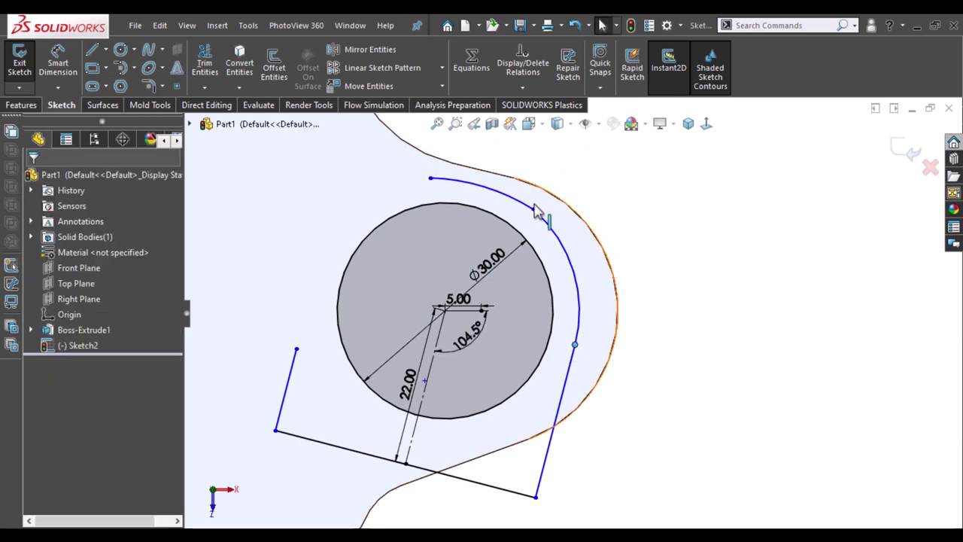
{"action": "left_click", "coordinate": [533, 210]}
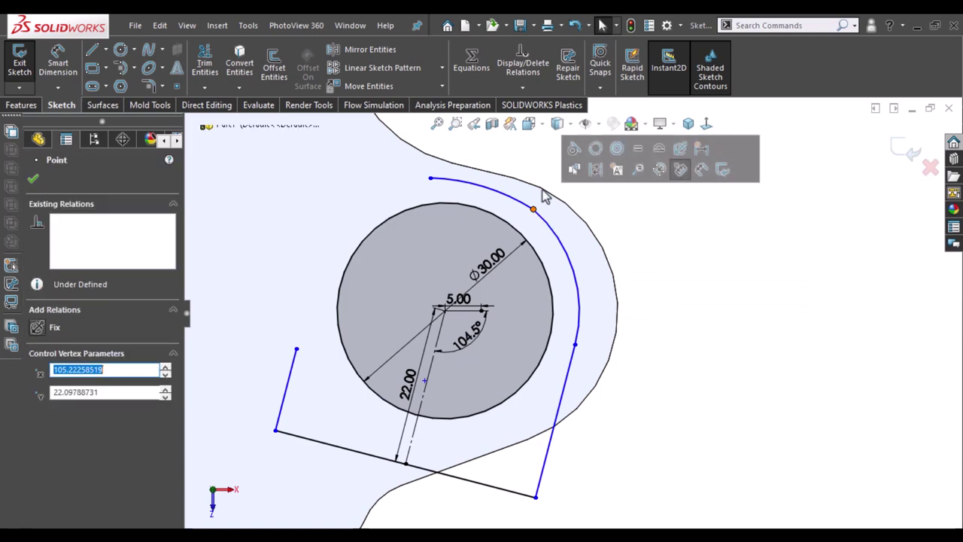
{"action": "left_click", "coordinate": [569, 163]}
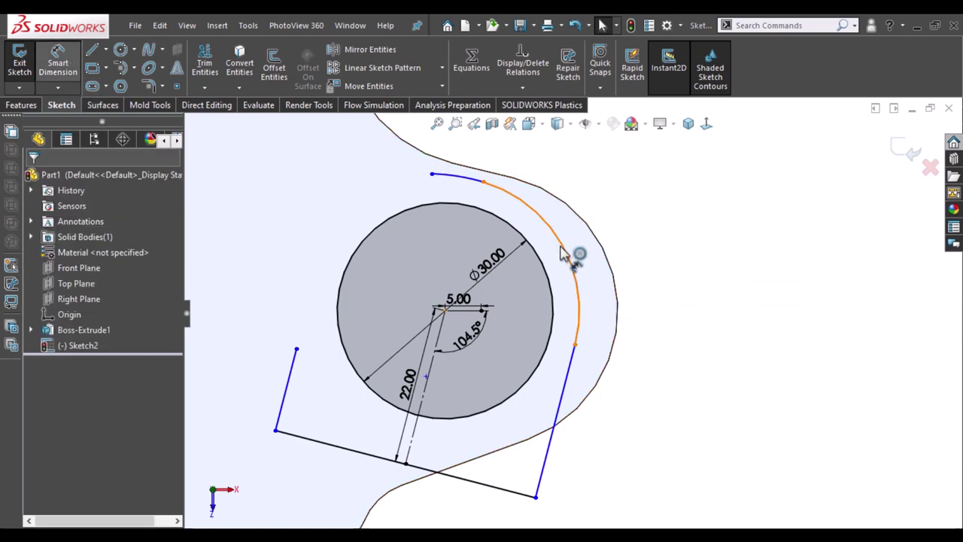
{"action": "left_click", "coordinate": [674, 223]}
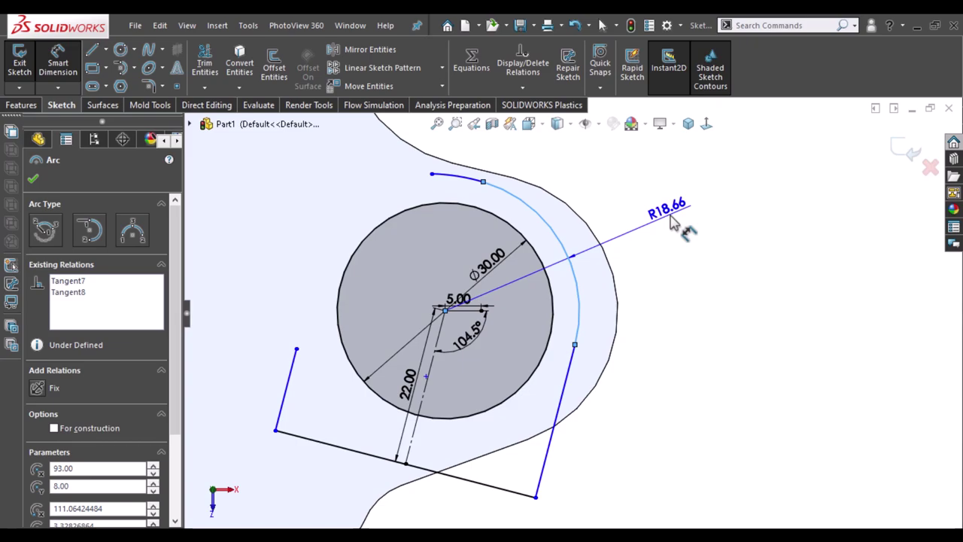
- Dimension the top arc's radius inside the circle and set it to R42
{"action": "key", "text": "Escape"}
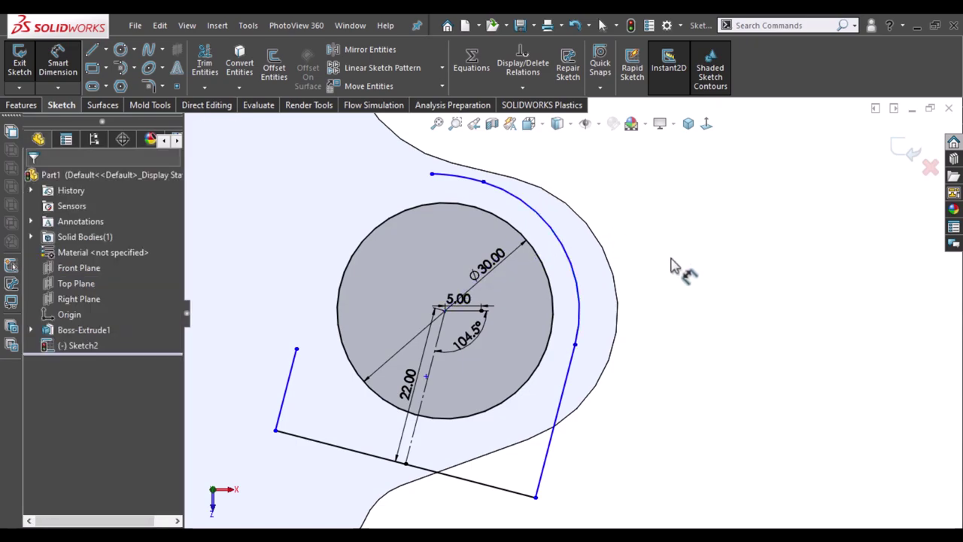
{"action": "left_click", "coordinate": [473, 166]}
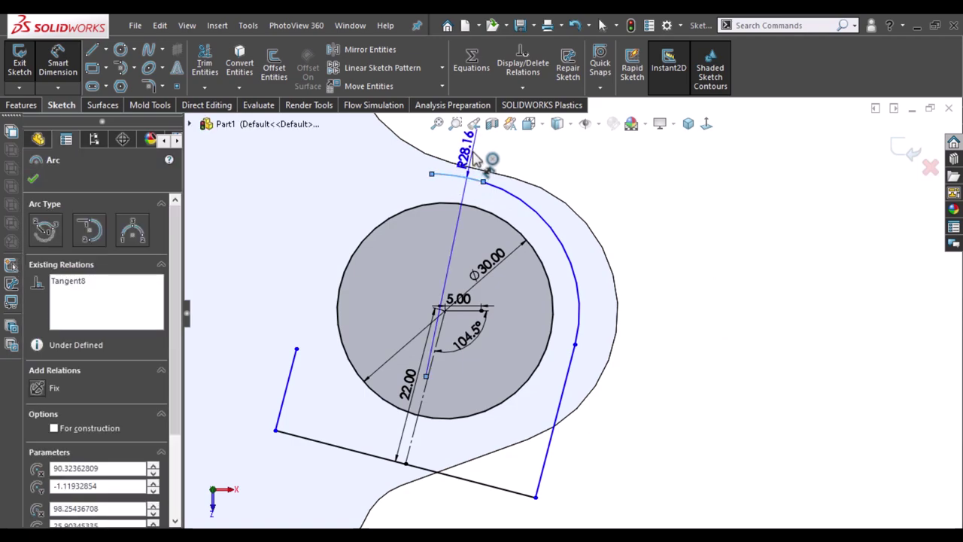
{"action": "left_click_drag", "start_coordinate": [472, 158], "coordinate": [449, 251]}
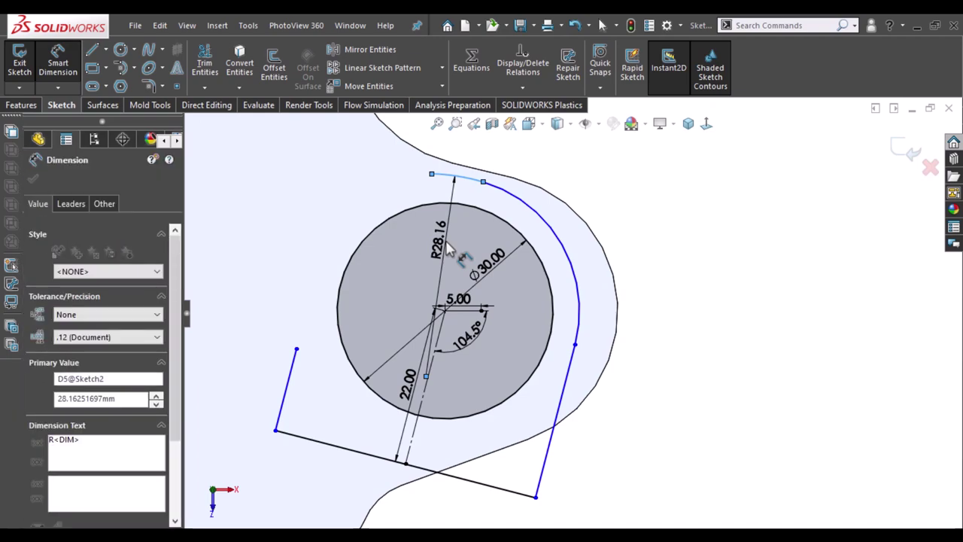
{"action": "double_click", "coordinate": [449, 250]}
{"action": "type", "text": "42"}
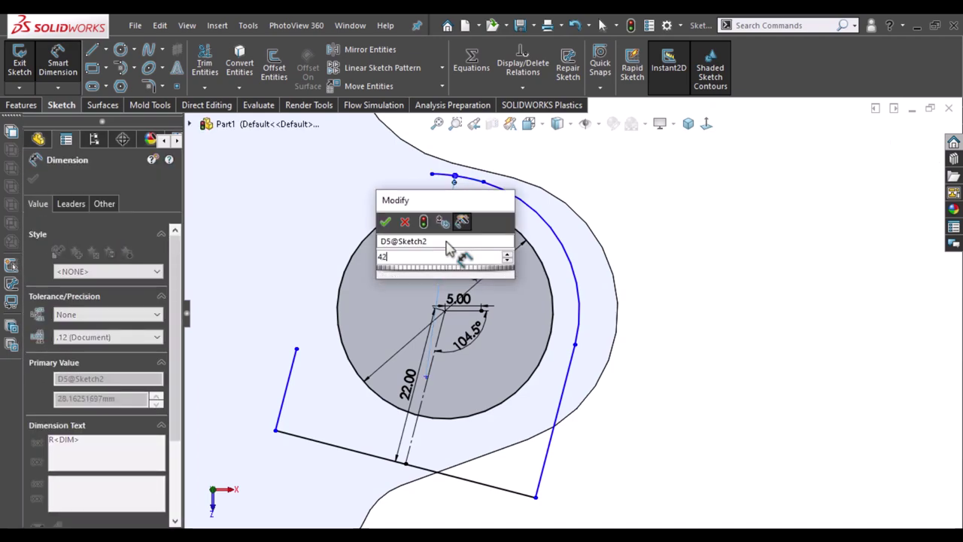
{"action": "key", "text": "Escape"}
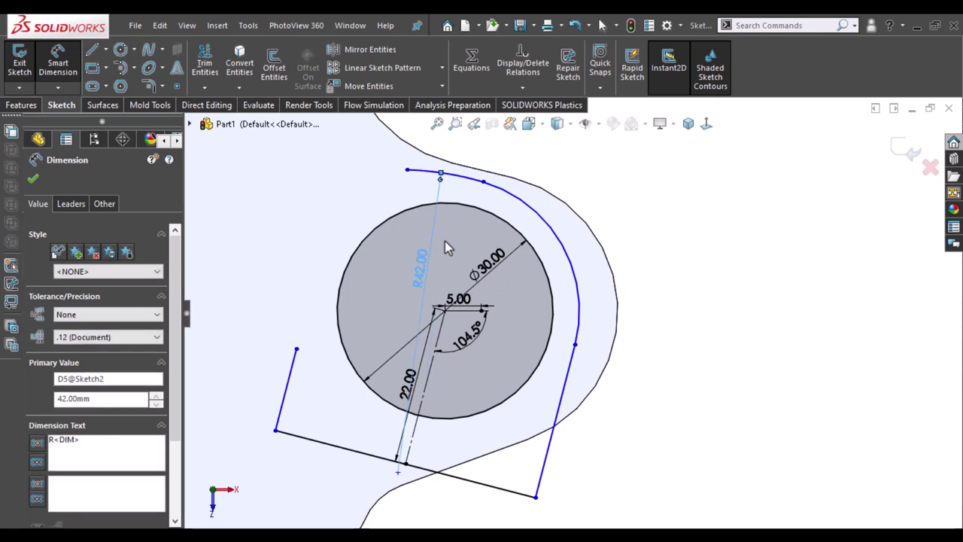
{"action": "key", "text": "Escape"}
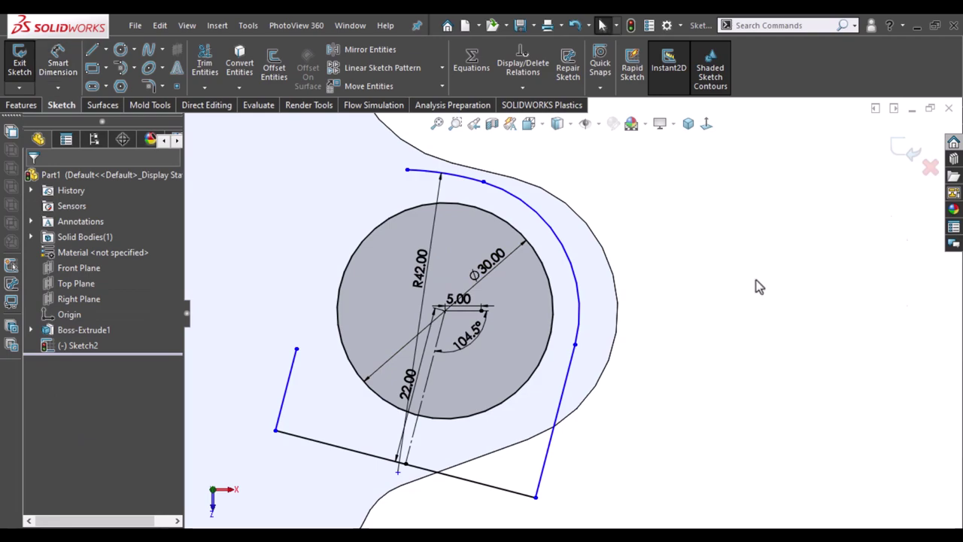
{"action": "key", "text": "l"}
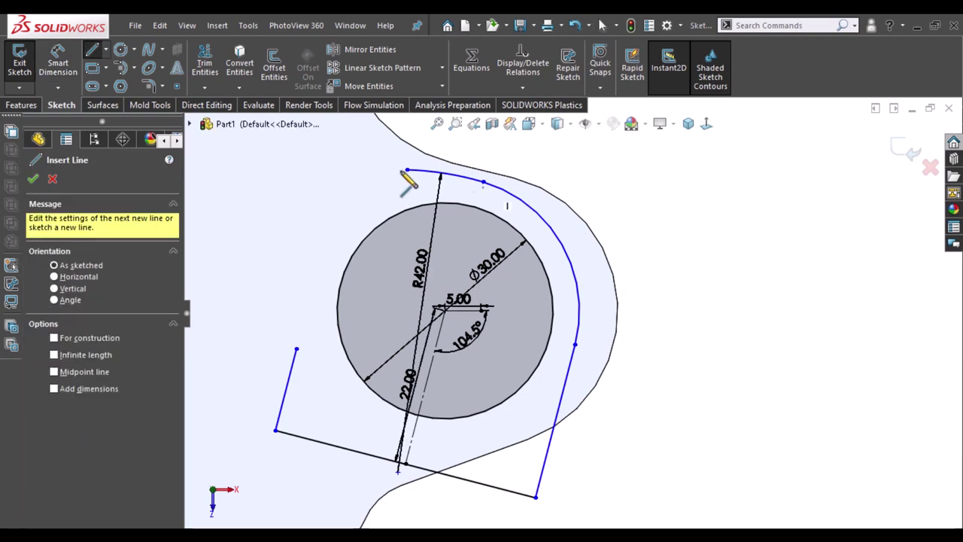
- From the left line's top, add S-curved tangent arcs, a 9.53 mm slanted line and a short rightward segment
{"action": "left_click", "coordinate": [297, 346]}
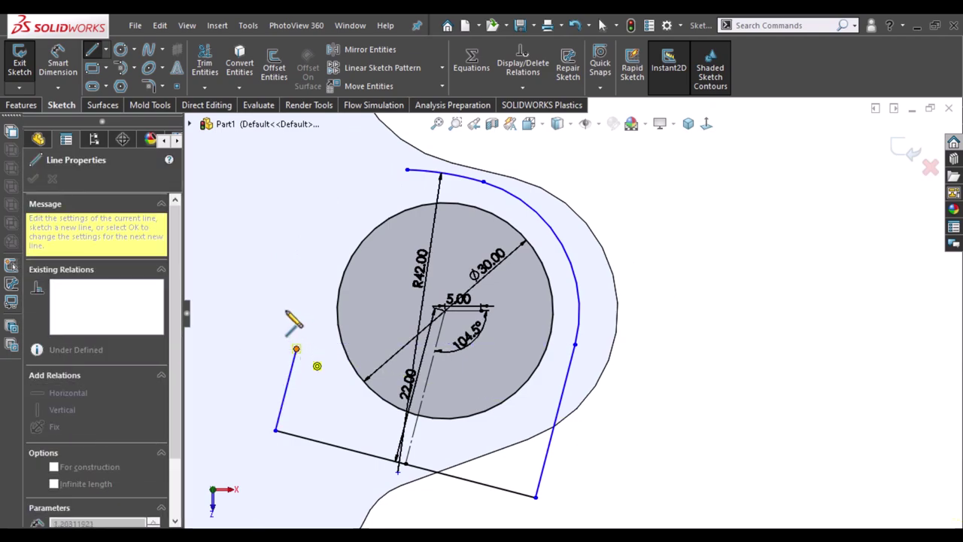
{"action": "key", "text": "a"}
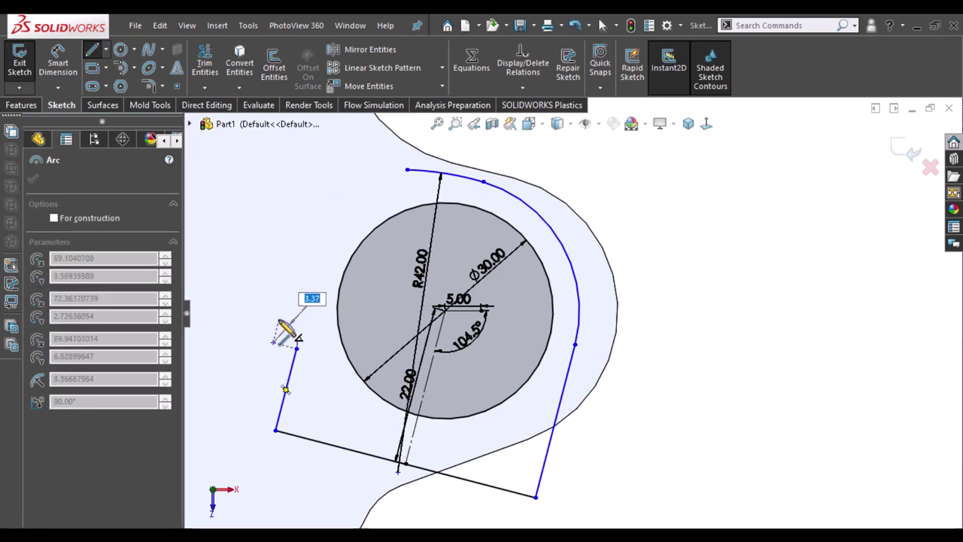
{"action": "left_click", "coordinate": [279, 319]}
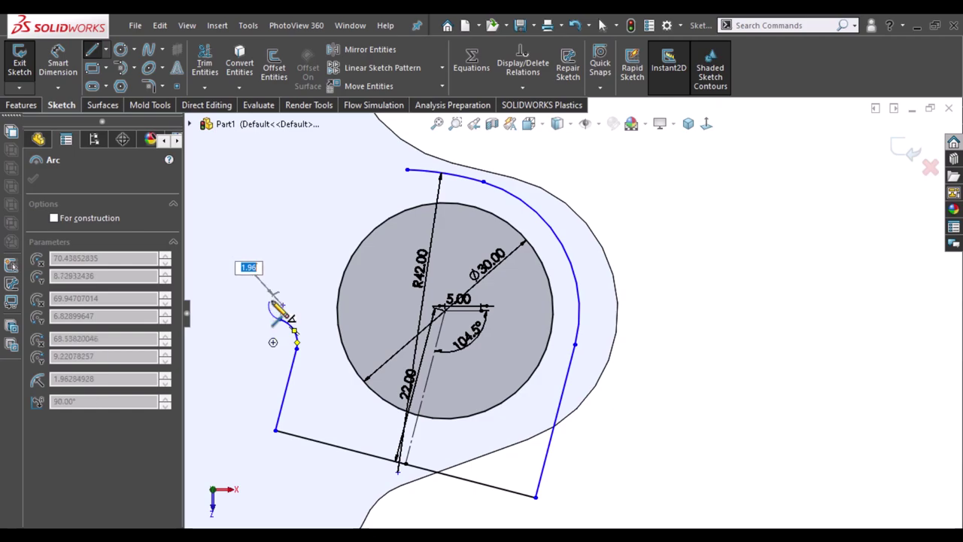
{"action": "left_click", "coordinate": [270, 302]}
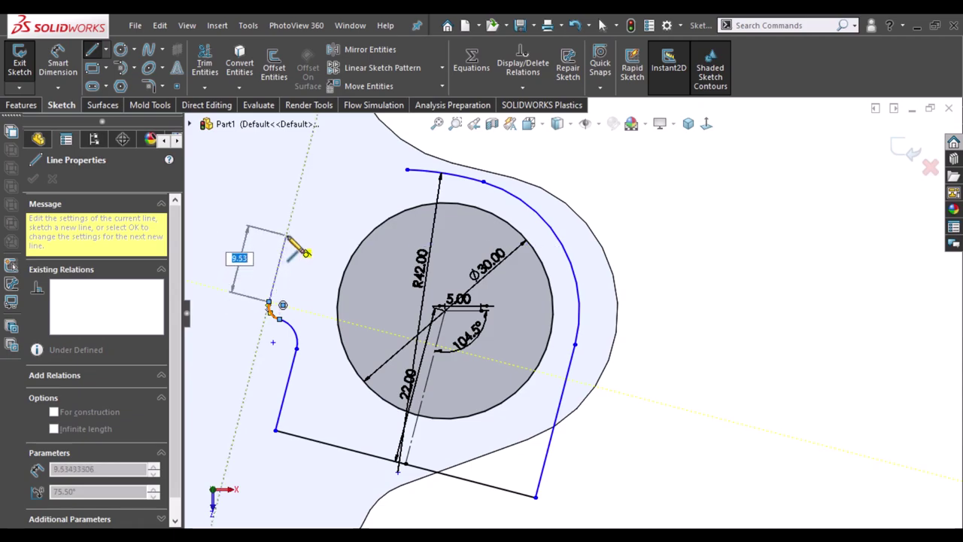
{"action": "double_click", "coordinate": [286, 237]}
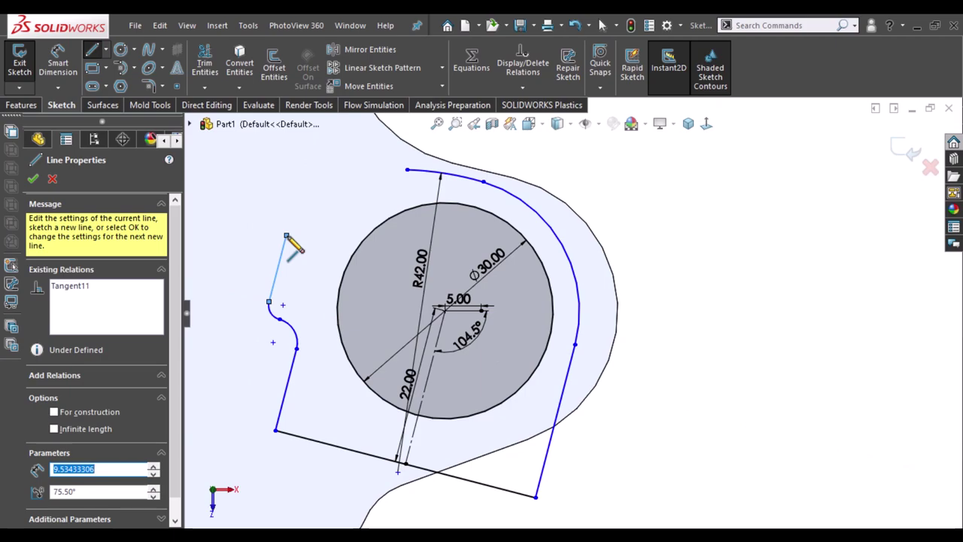
{"action": "left_click", "coordinate": [286, 235]}
{"action": "left_click", "coordinate": [316, 243]}
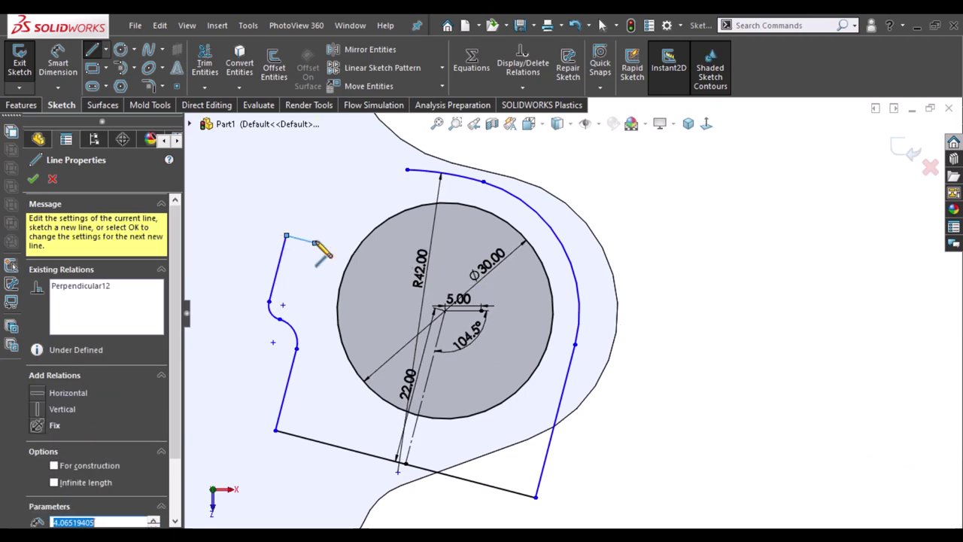
{"action": "key", "text": "Escape"}
{"action": "left_click", "coordinate": [291, 385]}
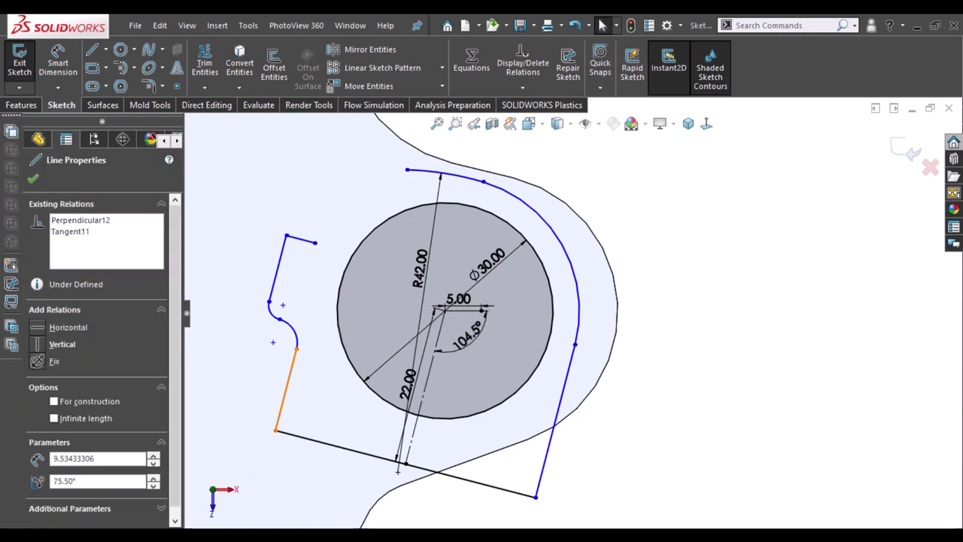
- Make the two left lines parallel and drag the top corner and short segment to the top arc
{"action": "left_click", "coordinate": [277, 267], "text": "ctrl"}
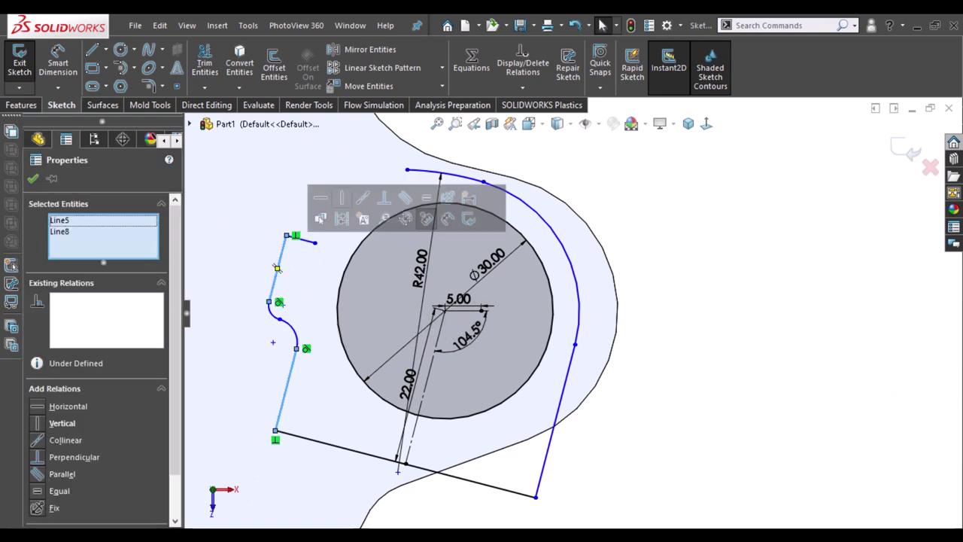
{"action": "left_click", "coordinate": [405, 197]}
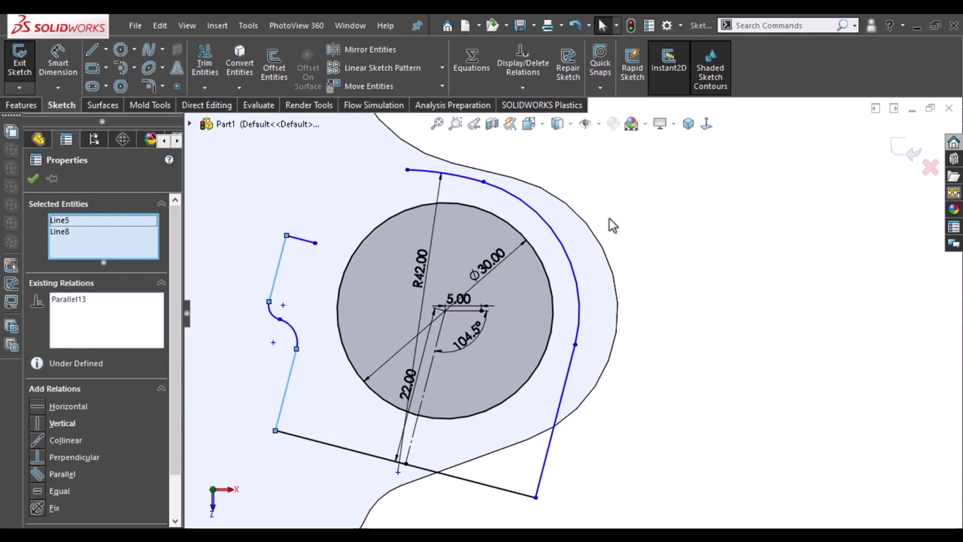
{"action": "left_click", "coordinate": [611, 225]}
{"action": "left_click_drag", "start_coordinate": [286, 235], "coordinate": [312, 164]}
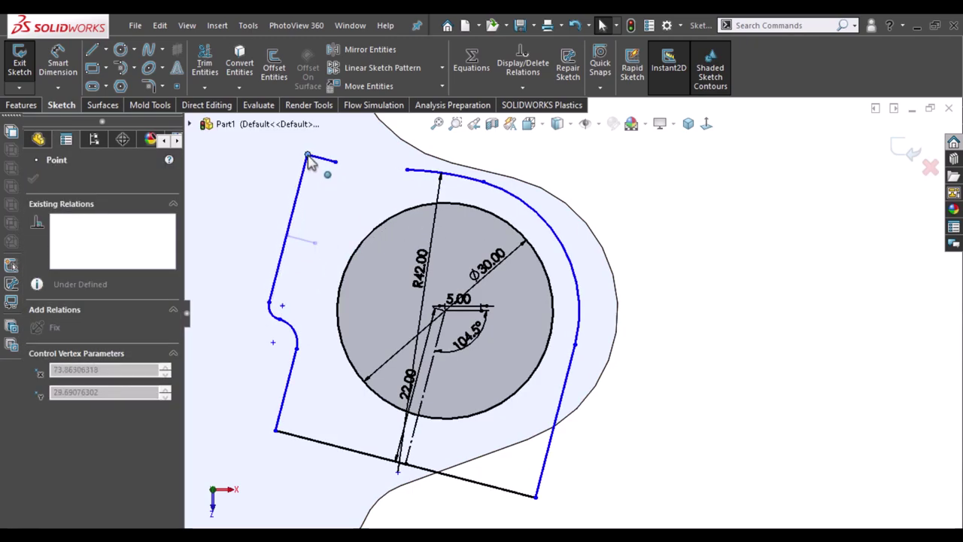
{"action": "left_click_drag", "start_coordinate": [336, 161], "coordinate": [407, 171]}
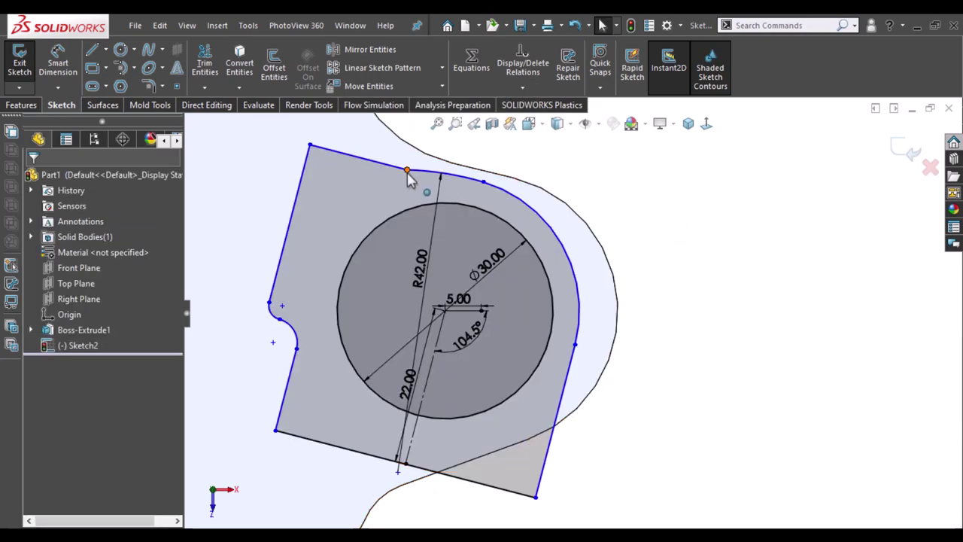
- Make the profile's top edge tangent to the adjoining curve
{"action": "left_click", "coordinate": [406, 170]}
{"action": "left_click", "coordinate": [436, 123]}
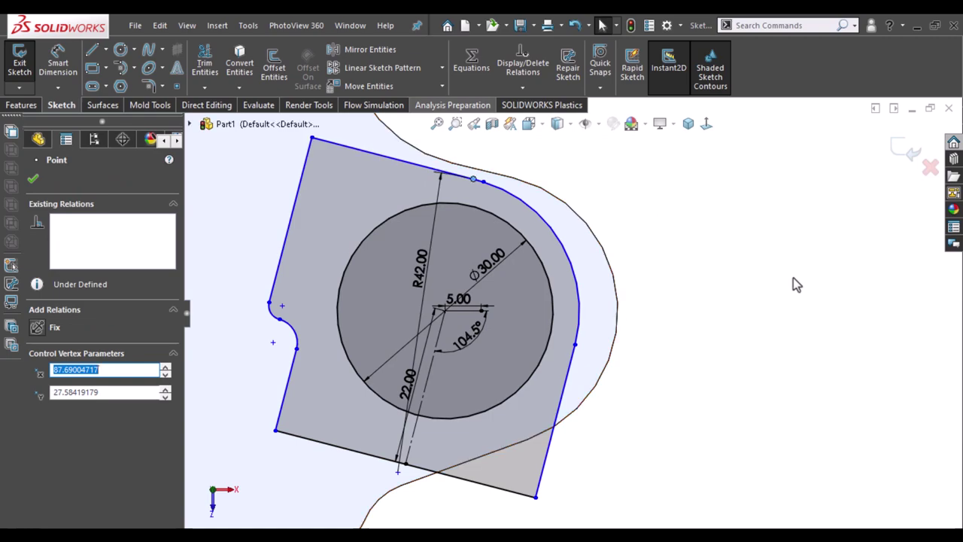
{"action": "left_click", "coordinate": [757, 286]}
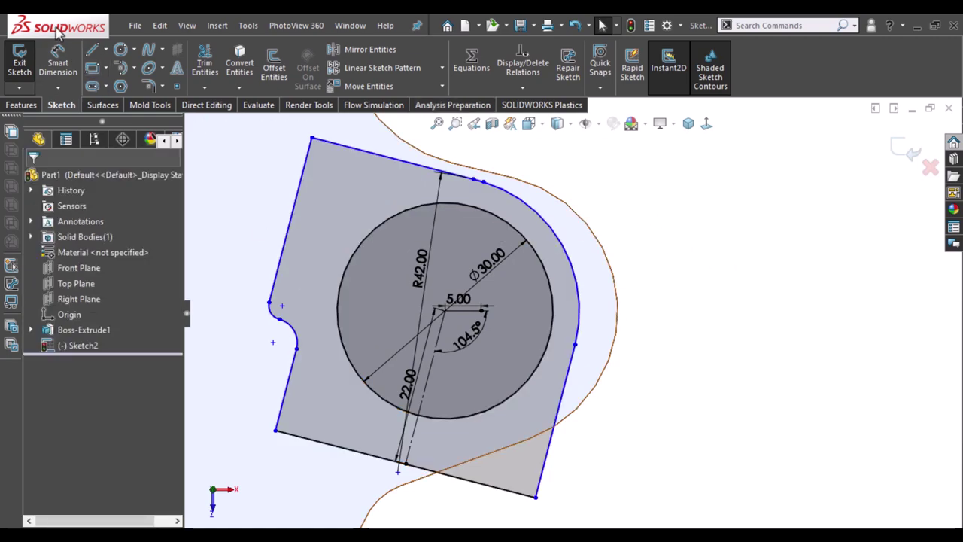
- Add a horizontal 22.57 dimension between the boss centre and the left notch point
{"action": "left_click", "coordinate": [442, 312]}
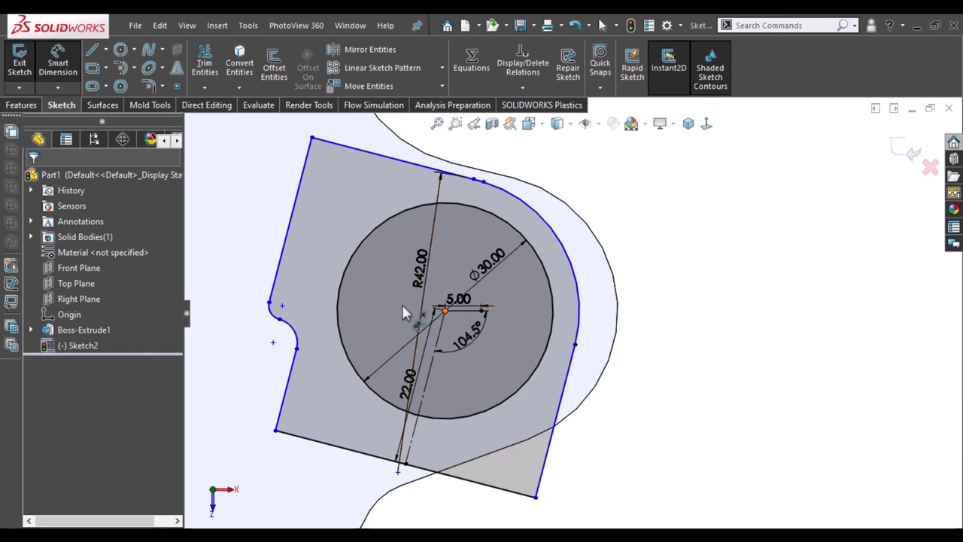
{"action": "left_click", "coordinate": [281, 304]}
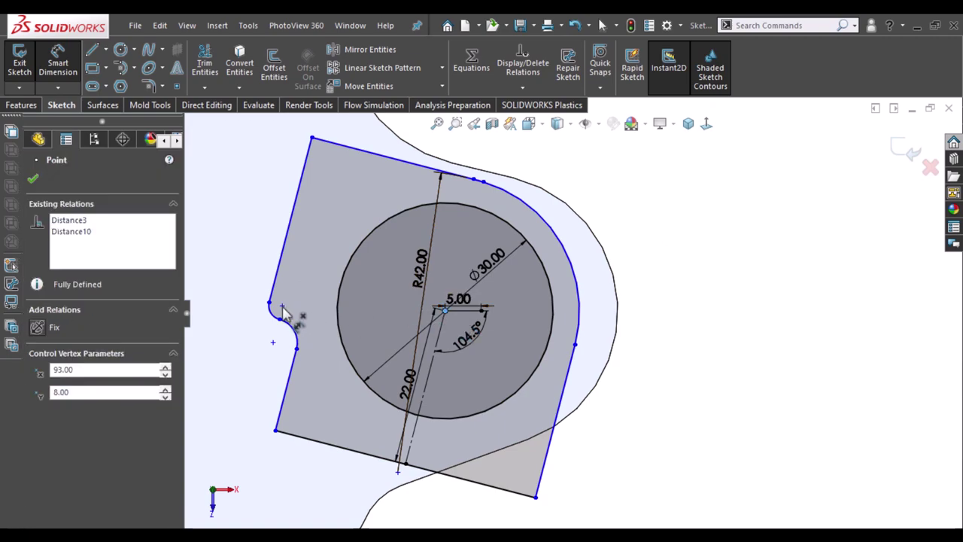
{"action": "left_click", "coordinate": [345, 143]}
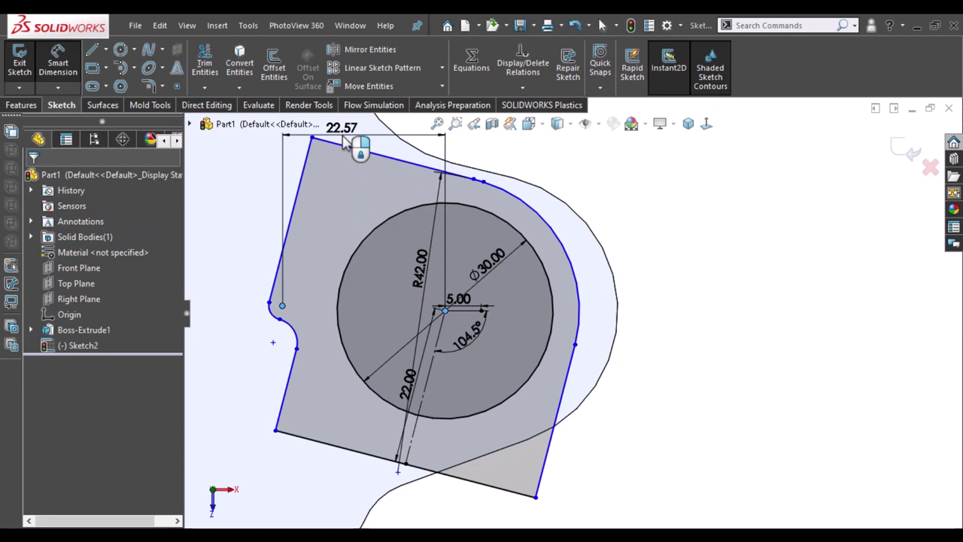
- Change the 22.57 horizontal dimension to 20
{"action": "double_click", "coordinate": [346, 143]}
{"action": "type", "text": "20"}
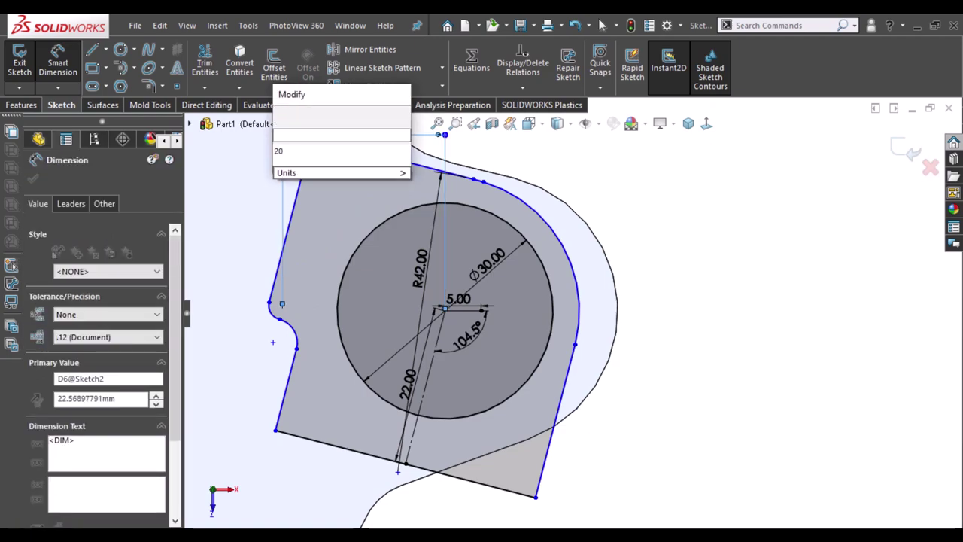
{"action": "key", "text": "Escape"}
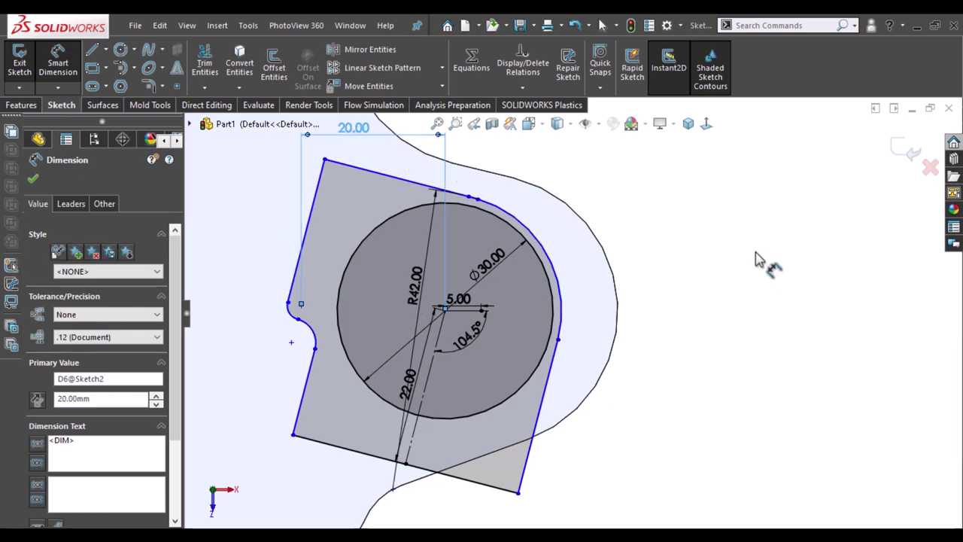
{"action": "left_click", "coordinate": [758, 260]}
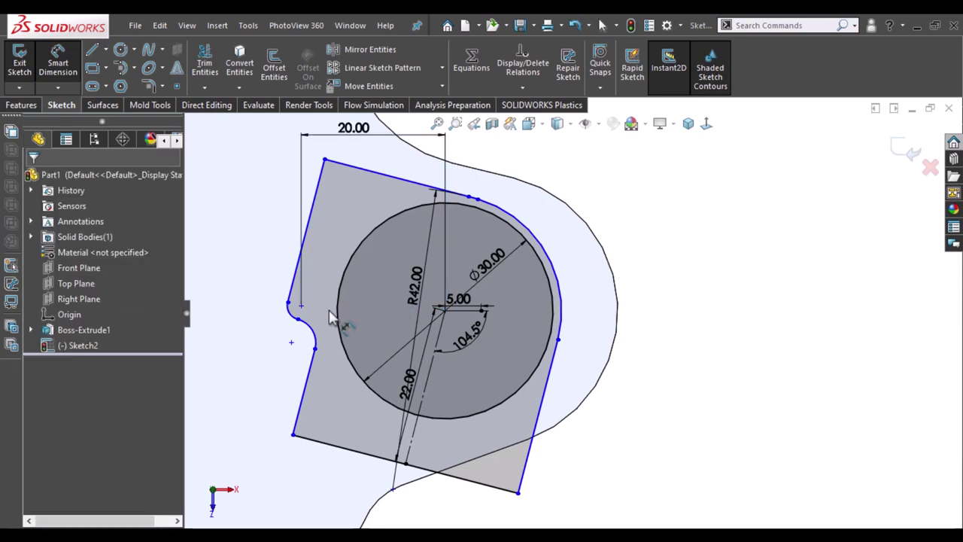
- Dimension the upper notch arc with radius R4.00
{"action": "left_click", "coordinate": [275, 326]}
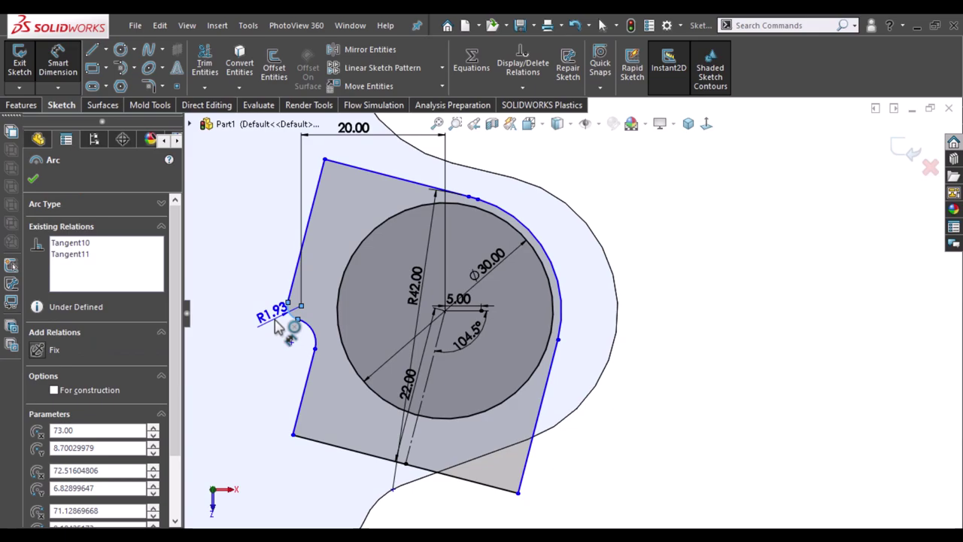
{"action": "key", "text": "Escape"}
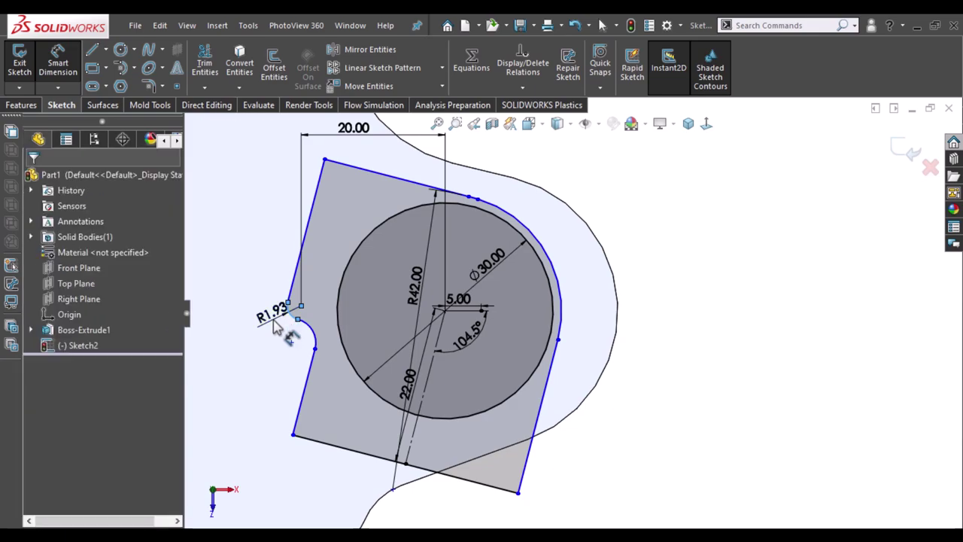
{"action": "left_click", "coordinate": [275, 327]}
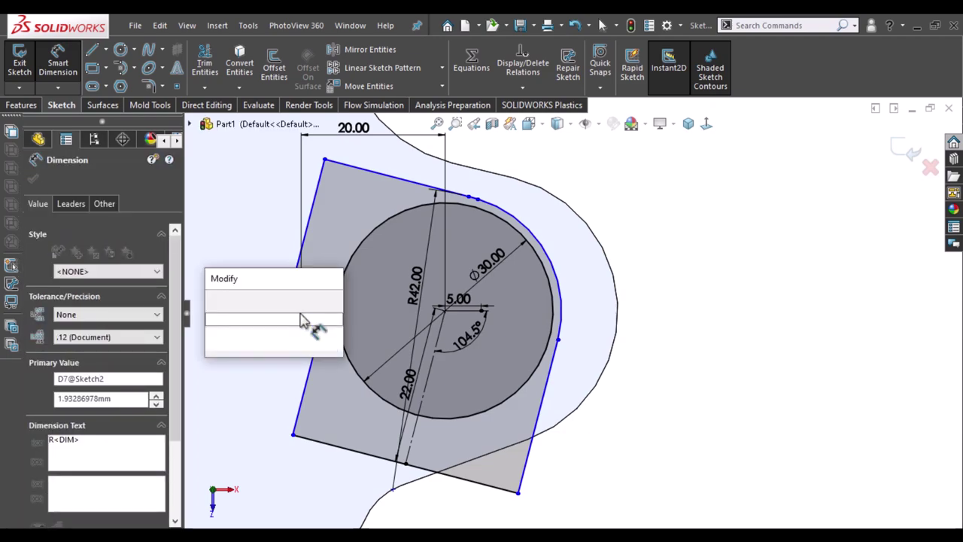
{"action": "type", "text": "4"}
{"action": "key", "text": "Return"}
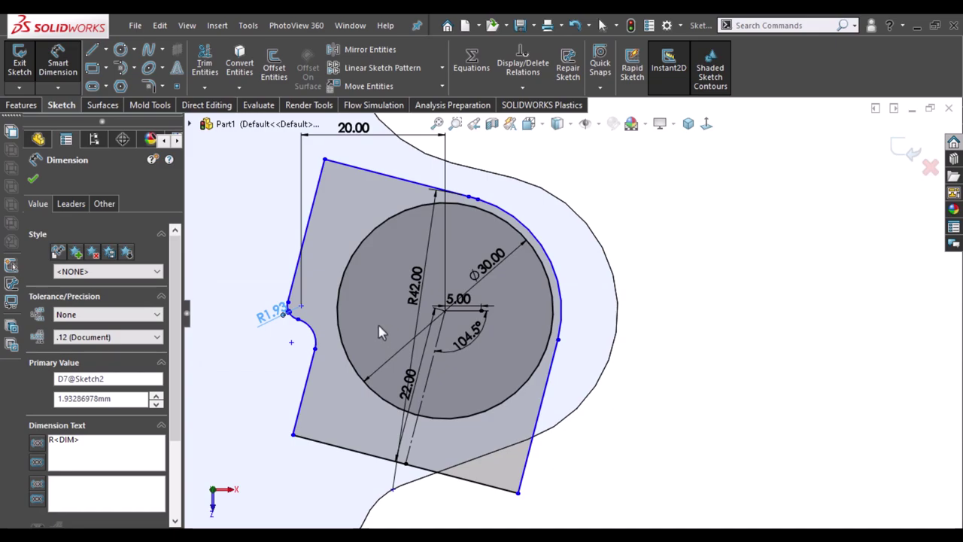
- Dimension the lower notch arc and change its R3.37 radius to R5.00
{"action": "left_click", "coordinate": [296, 358]}
{"action": "left_click", "coordinate": [269, 380]}
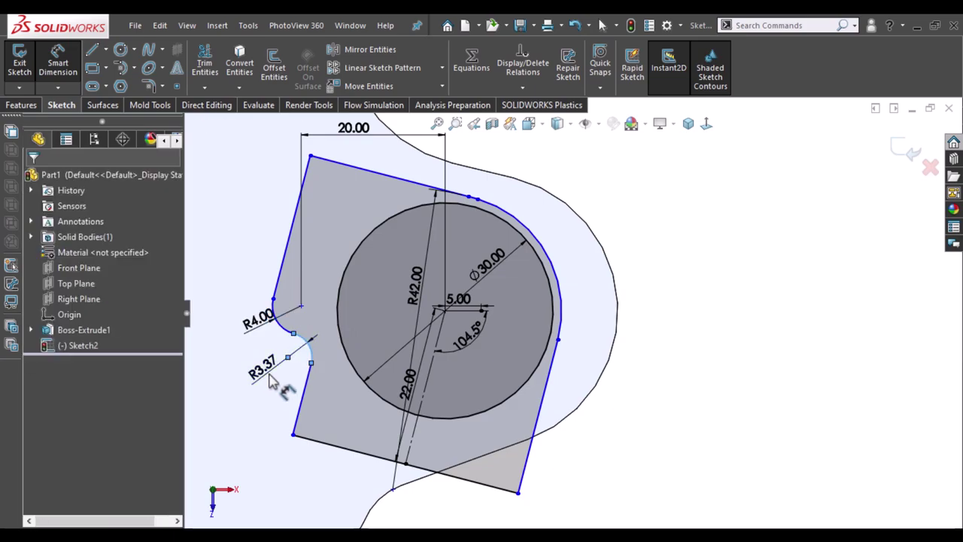
{"action": "double_click", "coordinate": [269, 380]}
{"action": "type", "text": "5"}
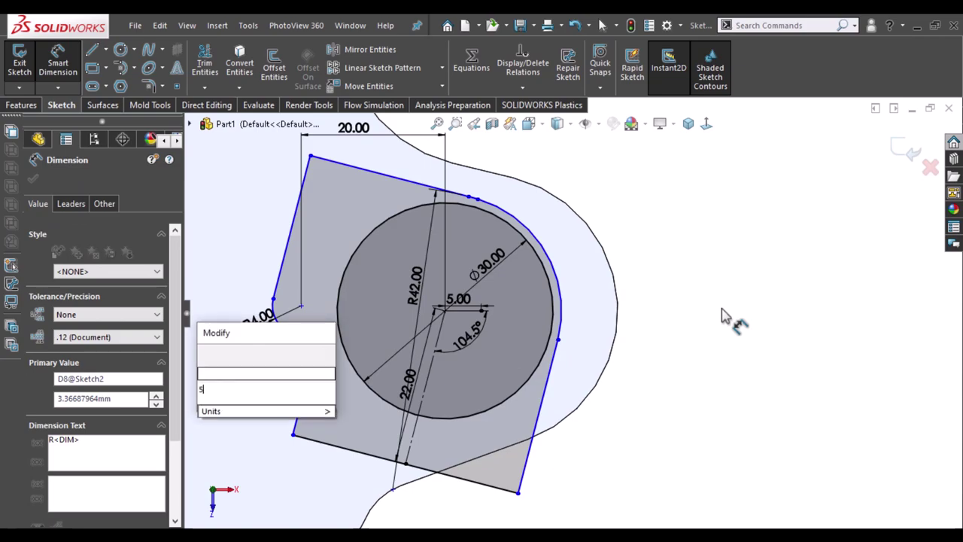
{"action": "key", "text": "Escape"}
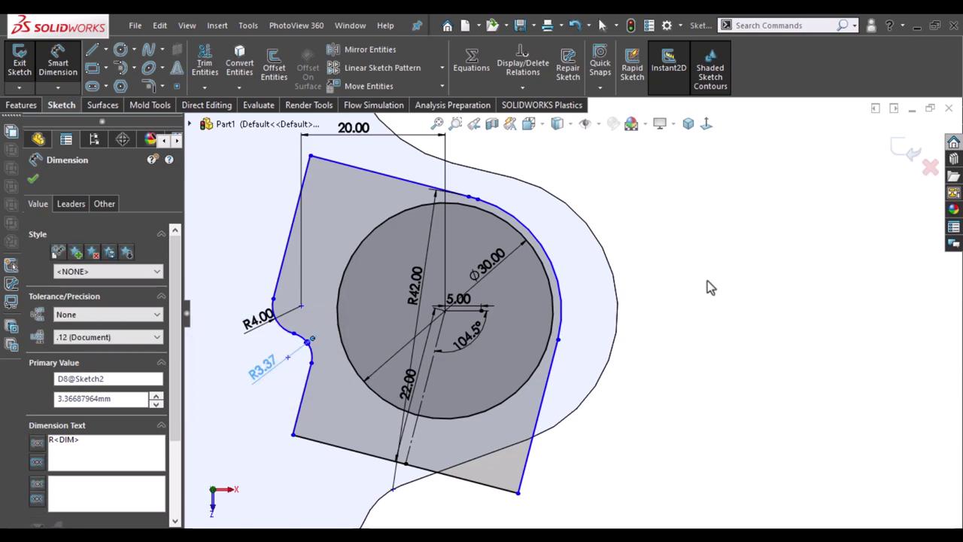
{"action": "key", "text": "Escape"}
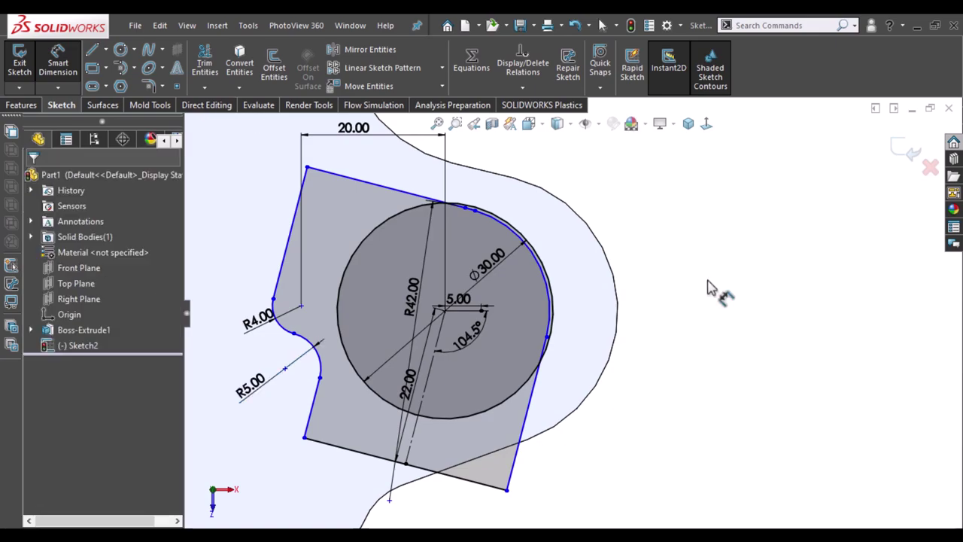
{"action": "key", "text": "Escape"}
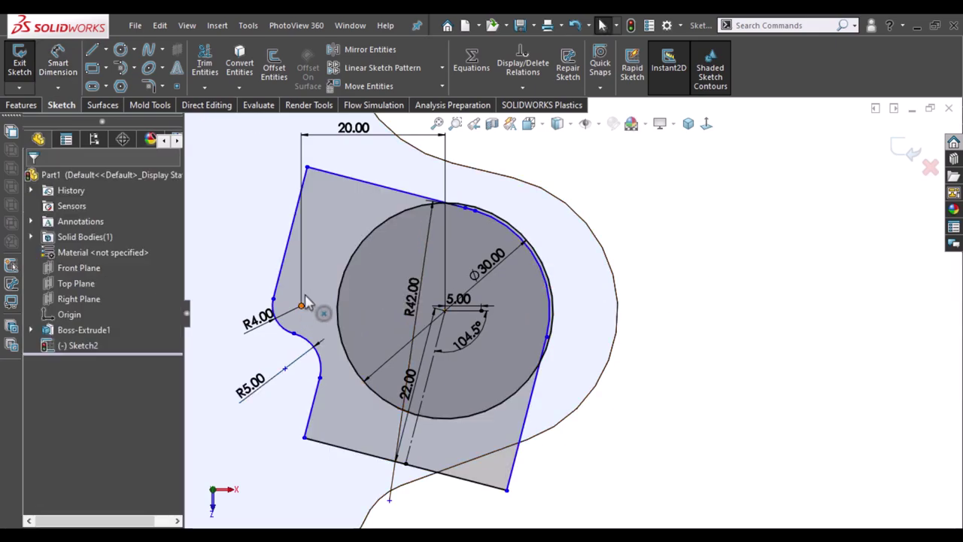
- Drag the notch points upward to reshape the notch profile
{"action": "mouse_move", "coordinate": [306, 300]}
{"action": "left_mouse_down"}
{"action": "mouse_move", "coordinate": [318, 235]}
{"action": "mouse_move", "coordinate": [293, 277]}
{"action": "mouse_move", "coordinate": [316, 314]}
{"action": "left_mouse_up"}
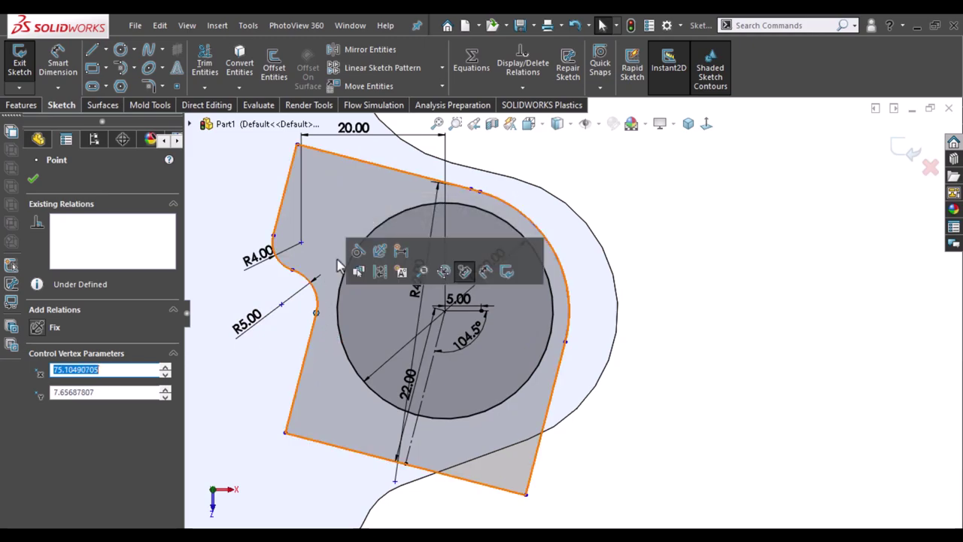
{"action": "left_click", "coordinate": [273, 236]}
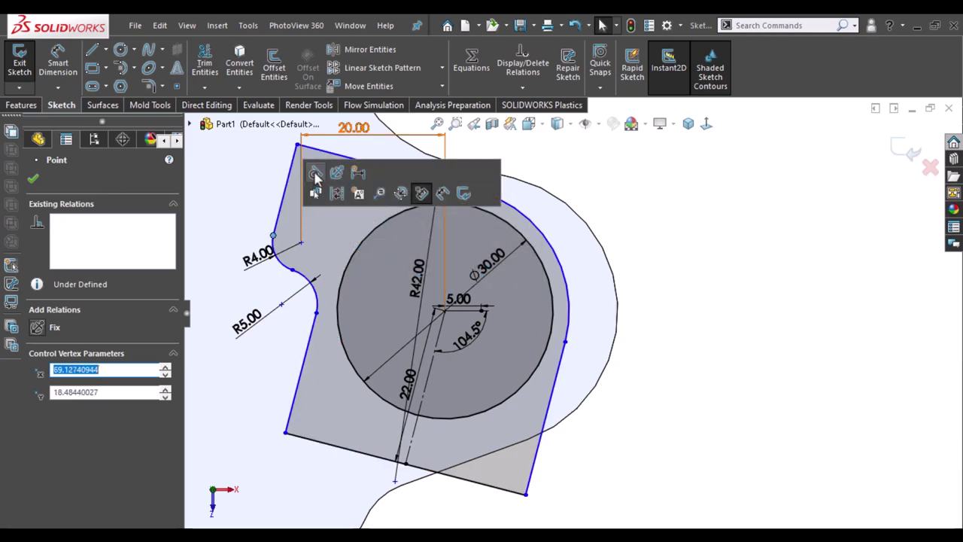
{"action": "left_click_drag", "start_coordinate": [295, 264], "coordinate": [292, 213]}
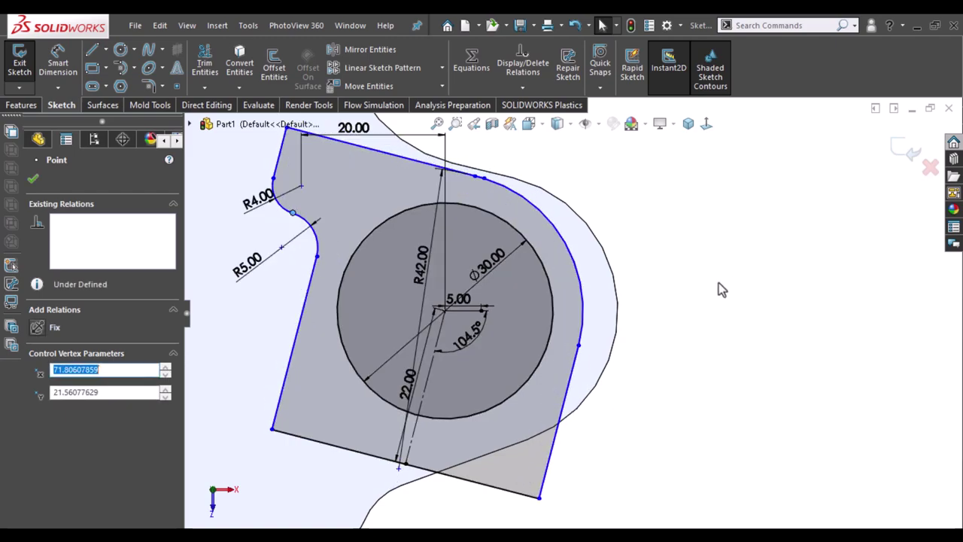
{"action": "key", "text": "Escape"}
{"action": "scroll", "coordinate": [545, 158], "scroll_direction": "down", "scroll_amount": 1}
{"action": "scroll", "coordinate": [545, 157], "scroll_direction": "down", "scroll_amount": 1}
{"action": "scroll", "coordinate": [544, 158], "scroll_direction": "down", "scroll_amount": 1}
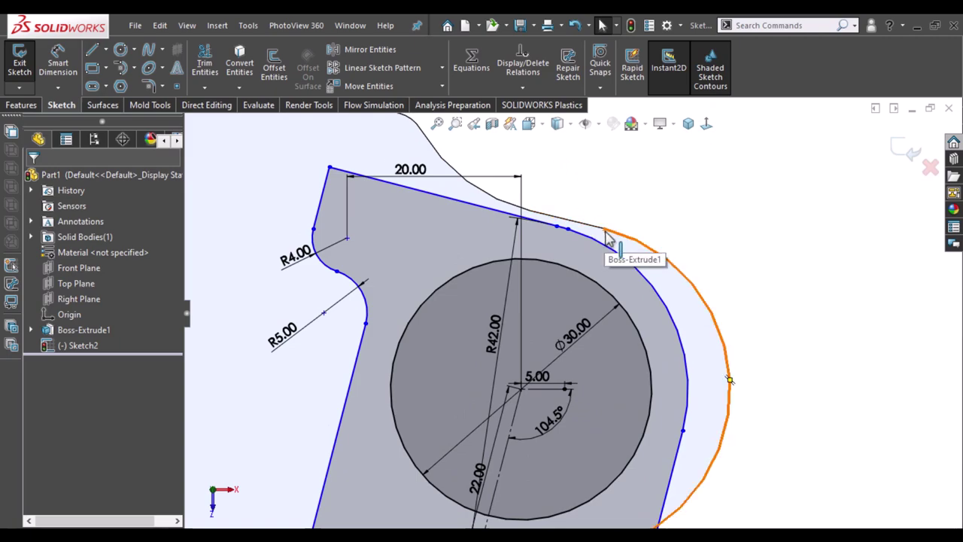
{"action": "key", "text": "ctrl+8"}
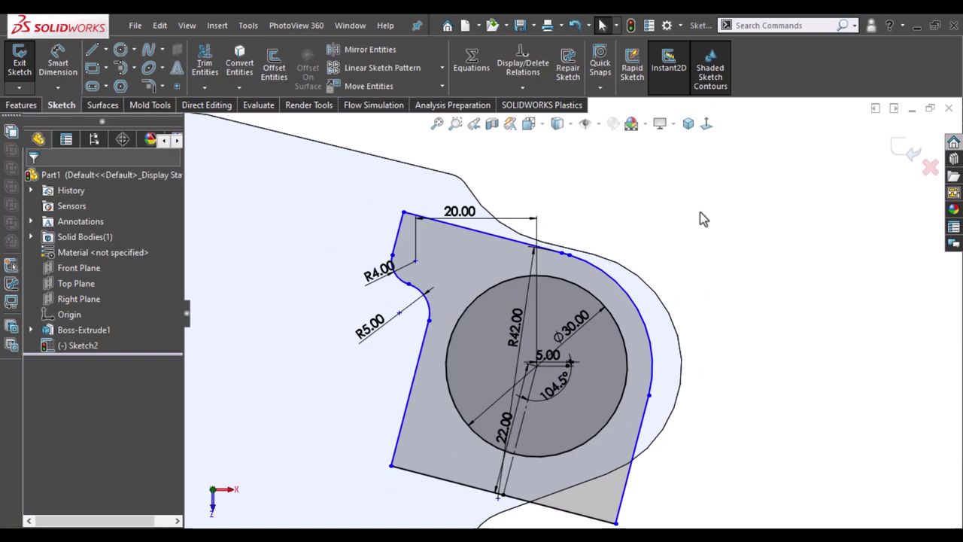
{"action": "scroll", "coordinate": [705, 381], "scroll_direction": "up", "scroll_amount": 1}
{"action": "scroll", "coordinate": [710, 406], "scroll_direction": "down", "scroll_amount": 1}
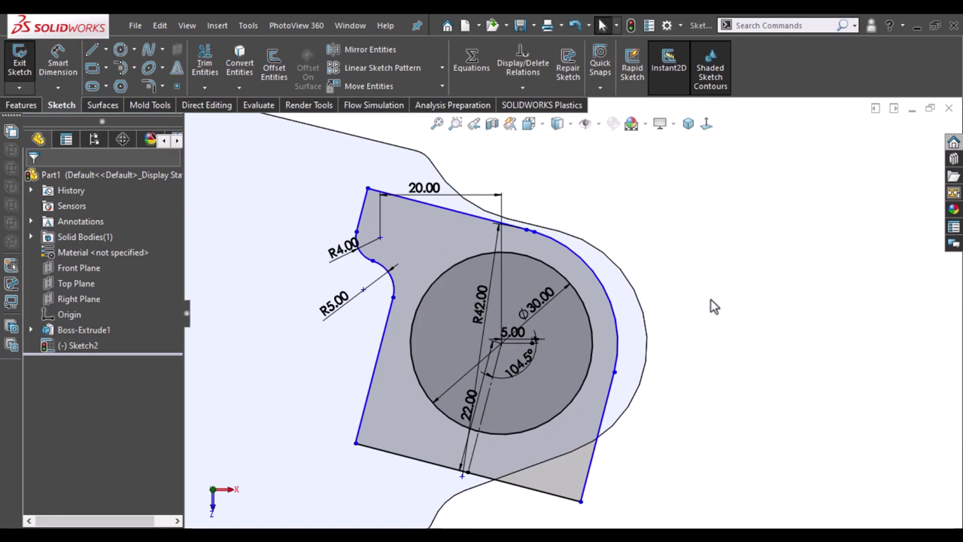
- Add a vertical dimension from the notch point to the boss centre, set to 20
{"action": "right_click_drag", "start_coordinate": [729, 248], "coordinate": [730, 188]}
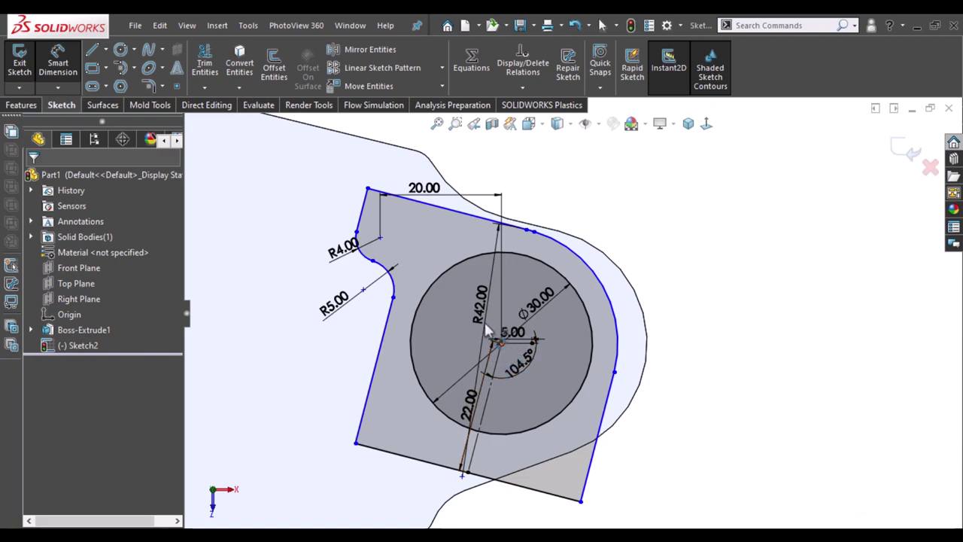
{"action": "left_click", "coordinate": [380, 238]}
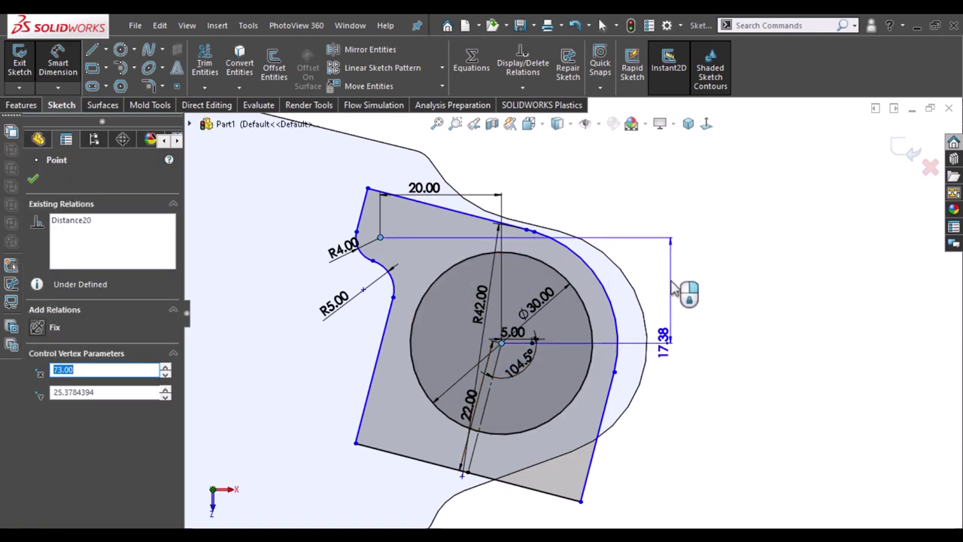
{"action": "left_click", "coordinate": [673, 290]}
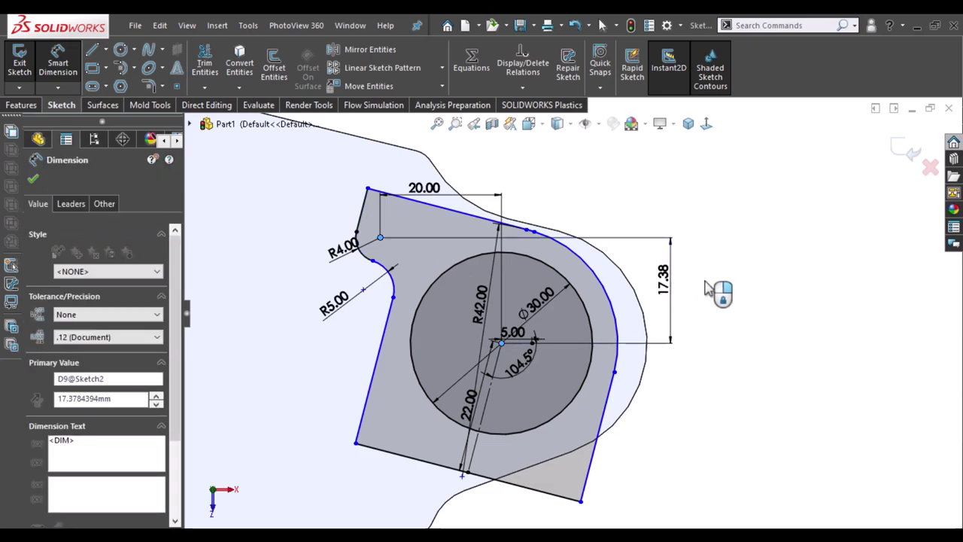
{"action": "type", "text": "20"}
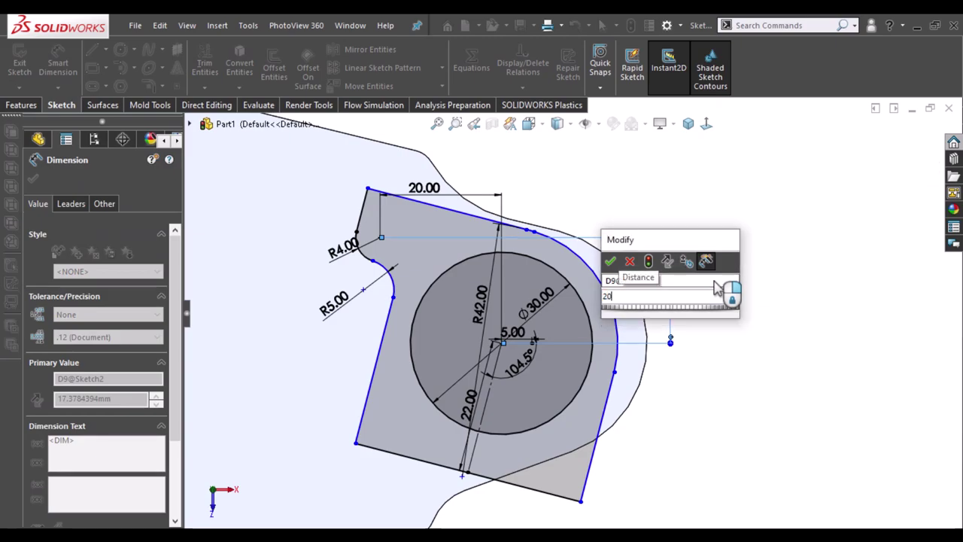
{"action": "key", "text": "Escape"}
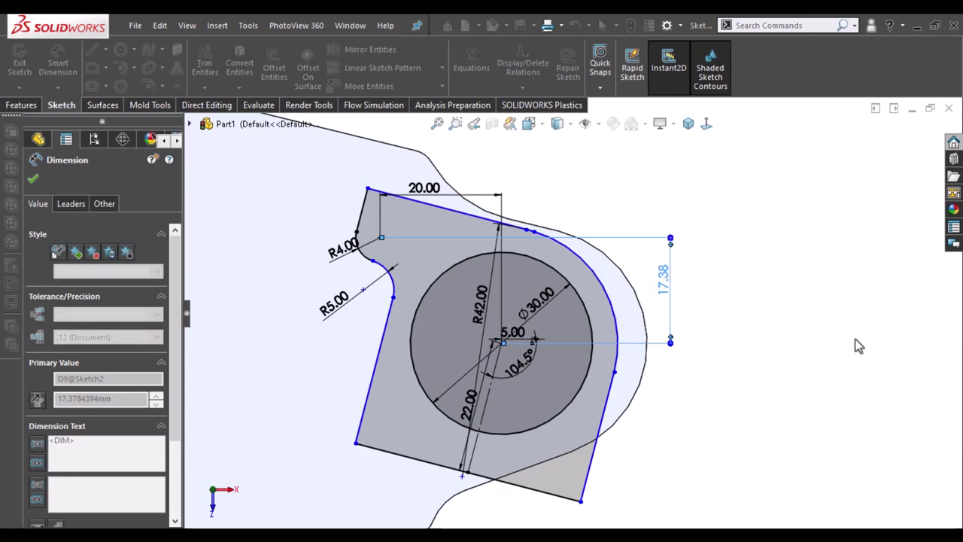
- Make the sketch's top line tangent to the part's outer curved edge
{"action": "left_click", "coordinate": [743, 341]}
{"action": "scroll", "coordinate": [715, 260], "scroll_direction": "up", "scroll_amount": 4}
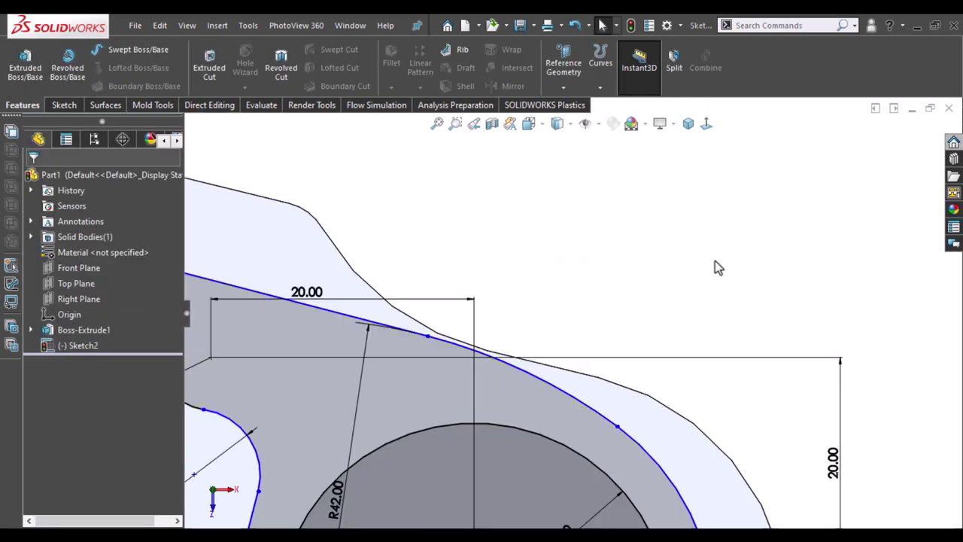
{"action": "left_click", "coordinate": [652, 401]}
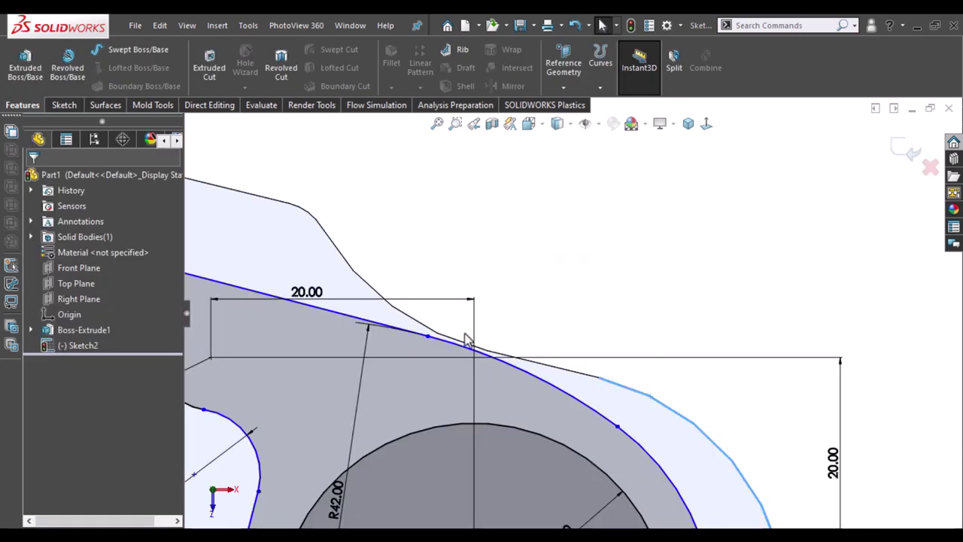
{"action": "left_click", "coordinate": [337, 317]}
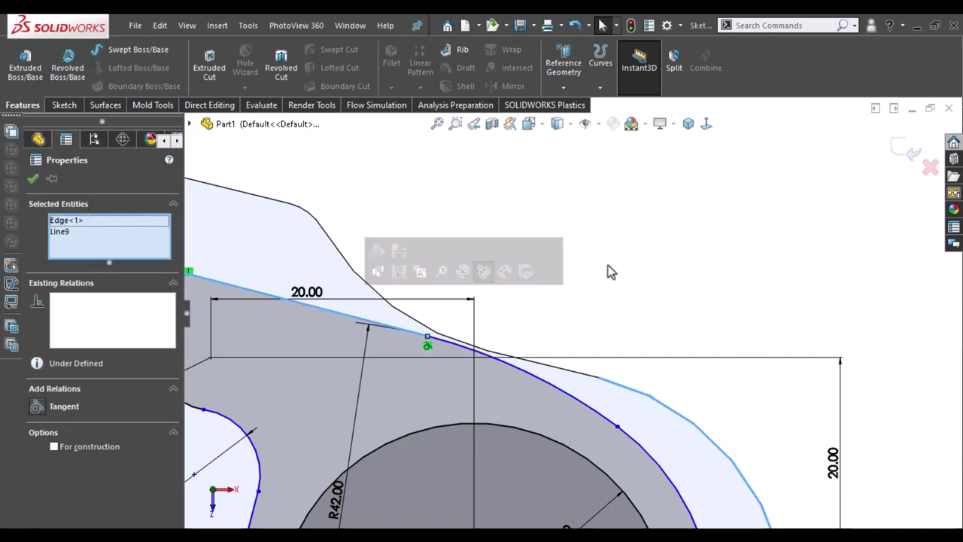
{"action": "left_click", "coordinate": [380, 254]}
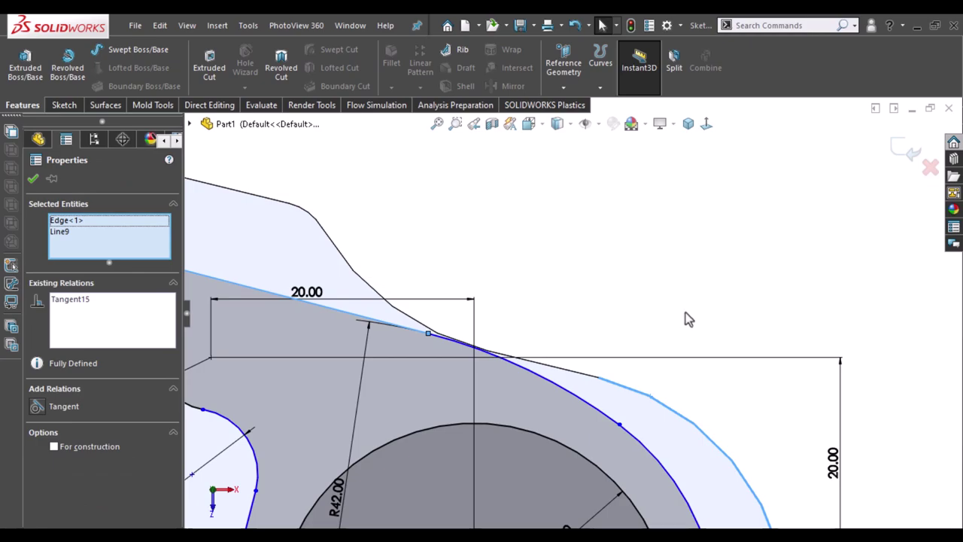
{"action": "left_click", "coordinate": [681, 282]}
- Nudge the lug curve's control point to reshape the curve
{"action": "scroll", "coordinate": [681, 282], "scroll_direction": "up", "scroll_amount": 1}
{"action": "scroll", "coordinate": [681, 282], "scroll_direction": "up", "scroll_amount": 2}
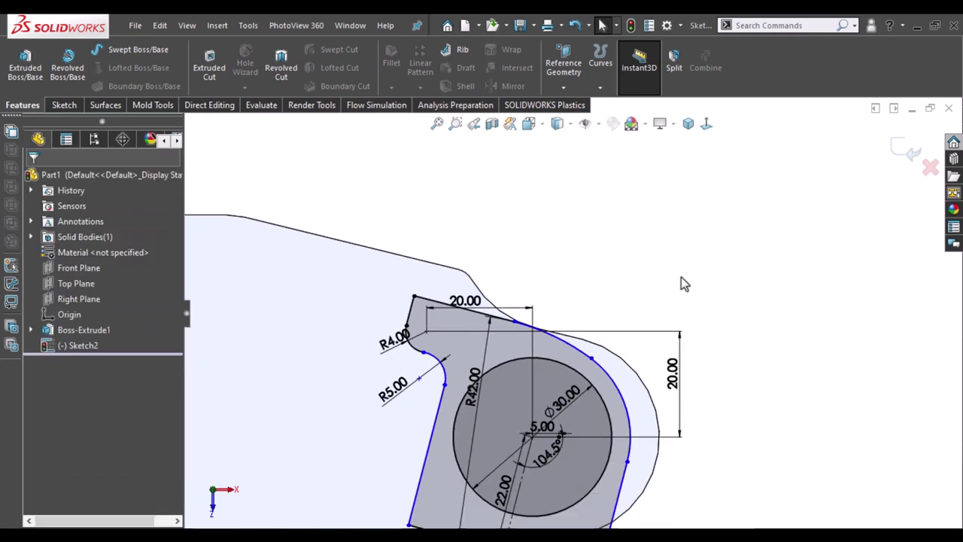
{"action": "scroll", "coordinate": [630, 260], "scroll_direction": "up", "scroll_amount": 1}
{"action": "scroll", "coordinate": [631, 261], "scroll_direction": "up", "scroll_amount": 1}
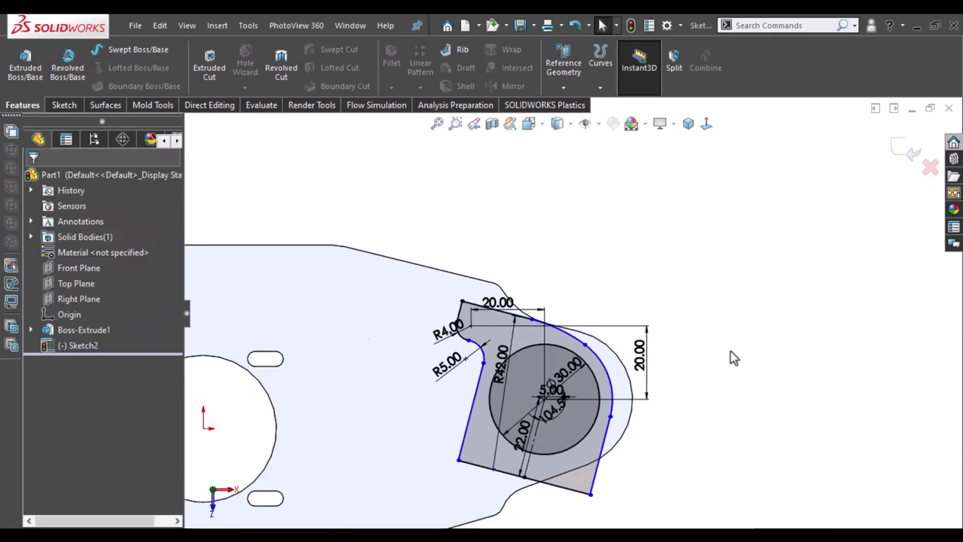
{"action": "scroll", "coordinate": [730, 351], "scroll_direction": "down", "scroll_amount": 1}
{"action": "scroll", "coordinate": [595, 449], "scroll_direction": "down", "scroll_amount": 1}
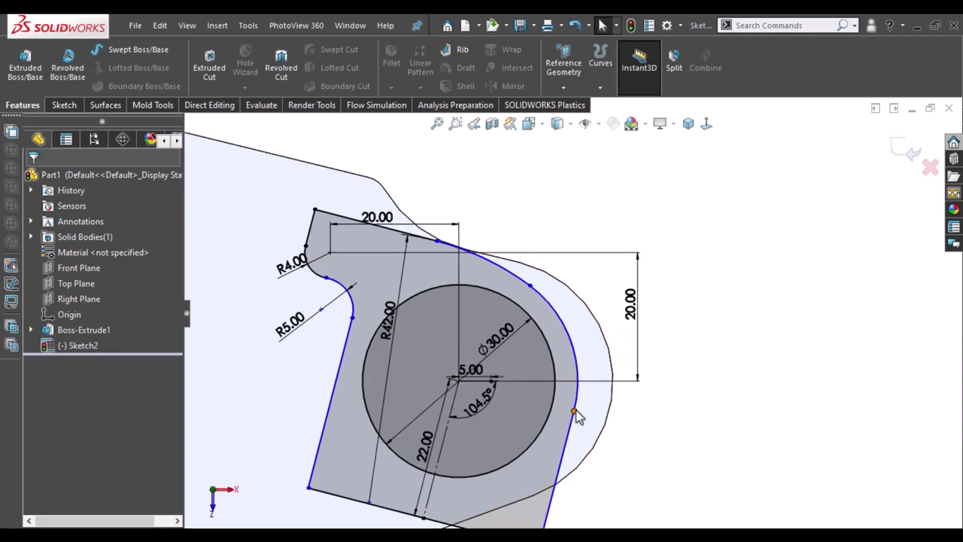
{"action": "left_click", "coordinate": [594, 428]}
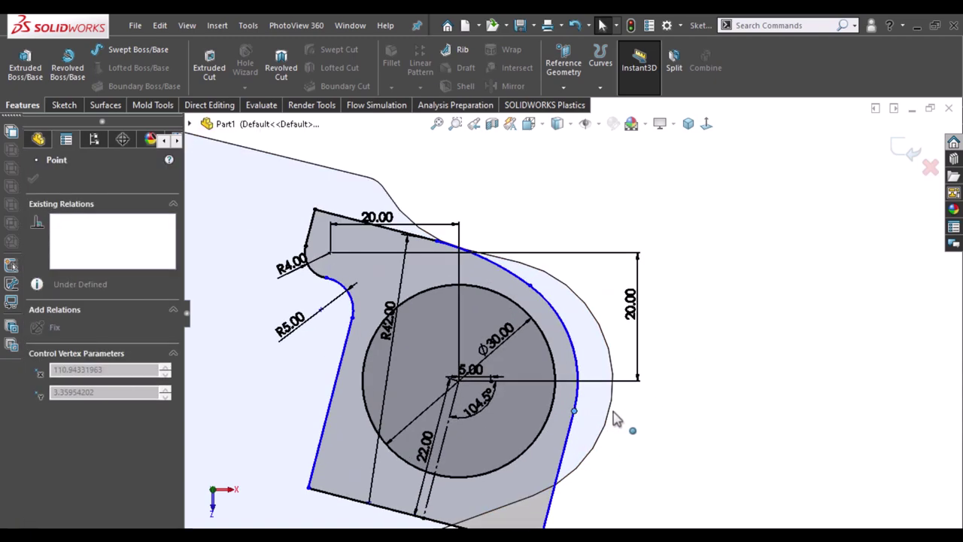
{"action": "mouse_move", "coordinate": [573, 418]}
{"action": "left_mouse_down"}
{"action": "mouse_move", "coordinate": [584, 425]}
{"action": "mouse_move", "coordinate": [573, 420]}
{"action": "left_mouse_up"}
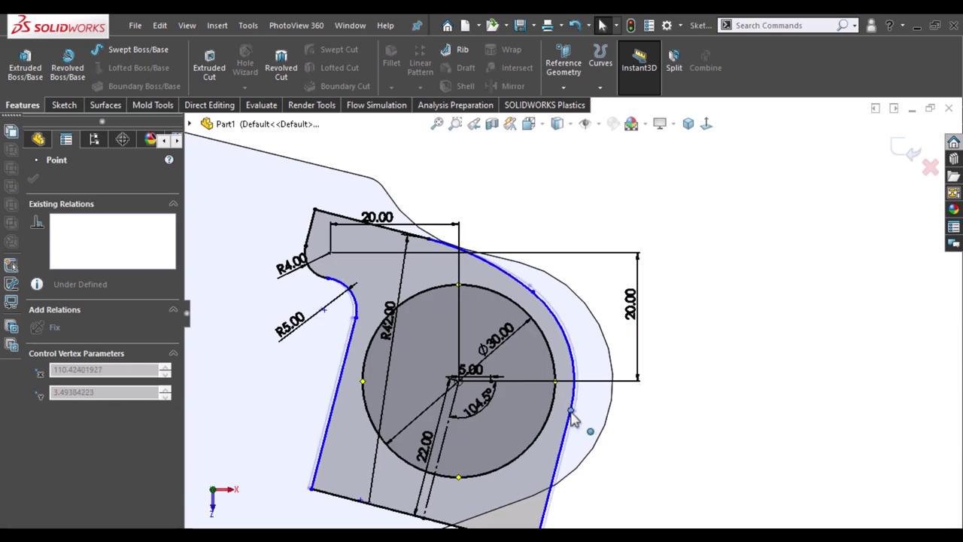
{"action": "left_click", "coordinate": [691, 414]}
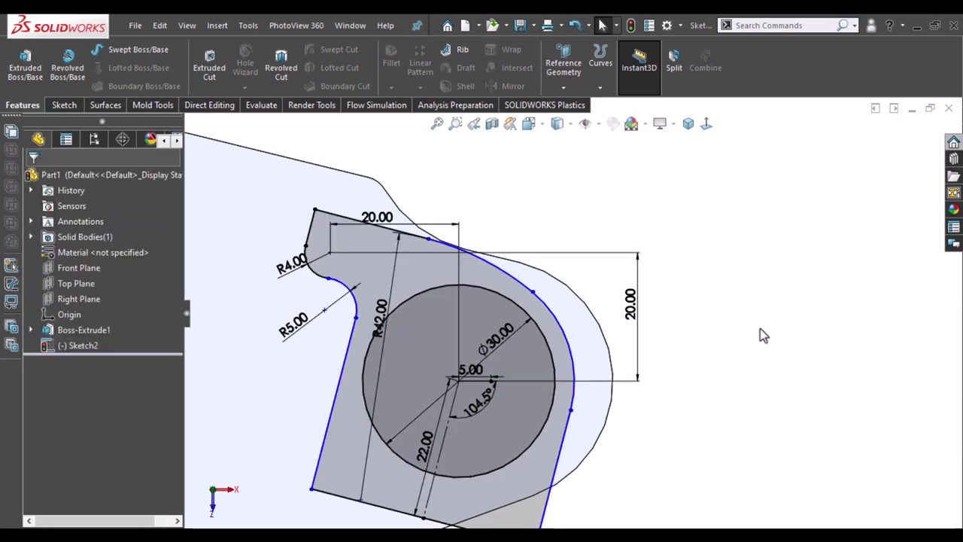
- Make the arc equal in radius to the lug's rounded end and fit the view
{"action": "key", "text": "t"}
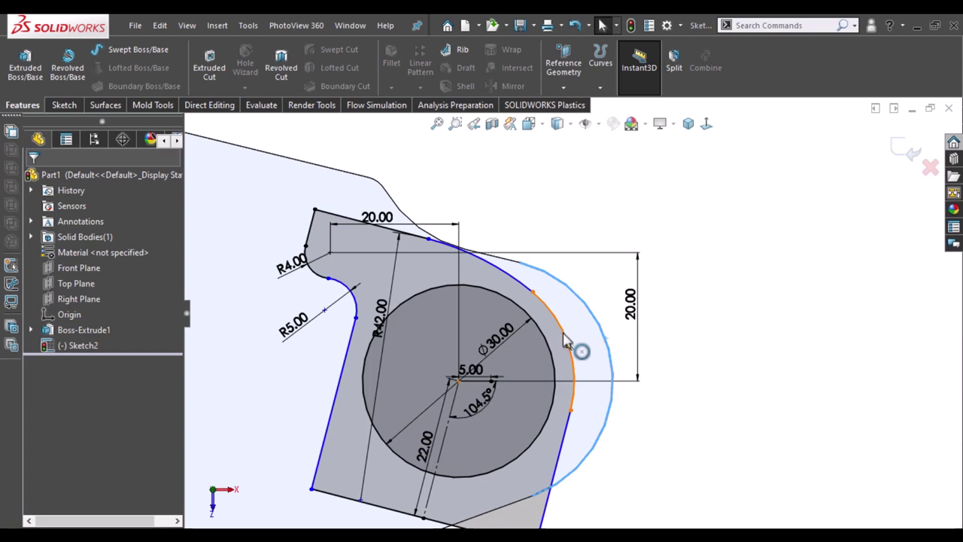
{"action": "left_click", "coordinate": [566, 341]}
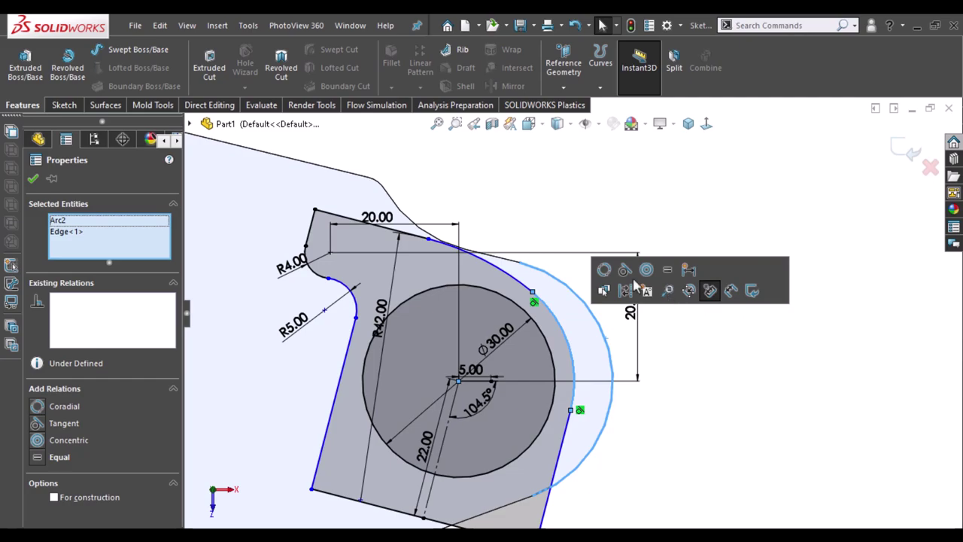
{"action": "left_click", "coordinate": [667, 269]}
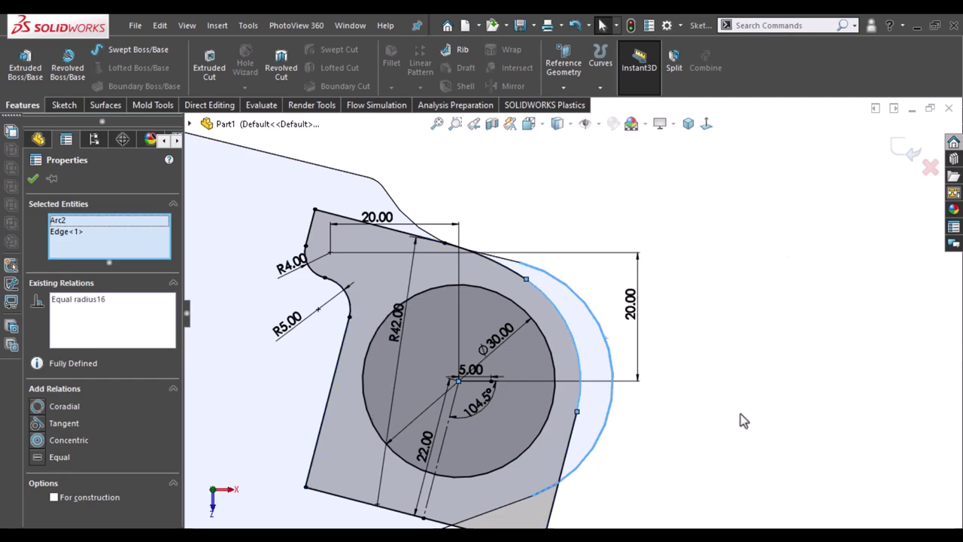
{"action": "left_click", "coordinate": [736, 382]}
{"action": "key", "text": "f"}
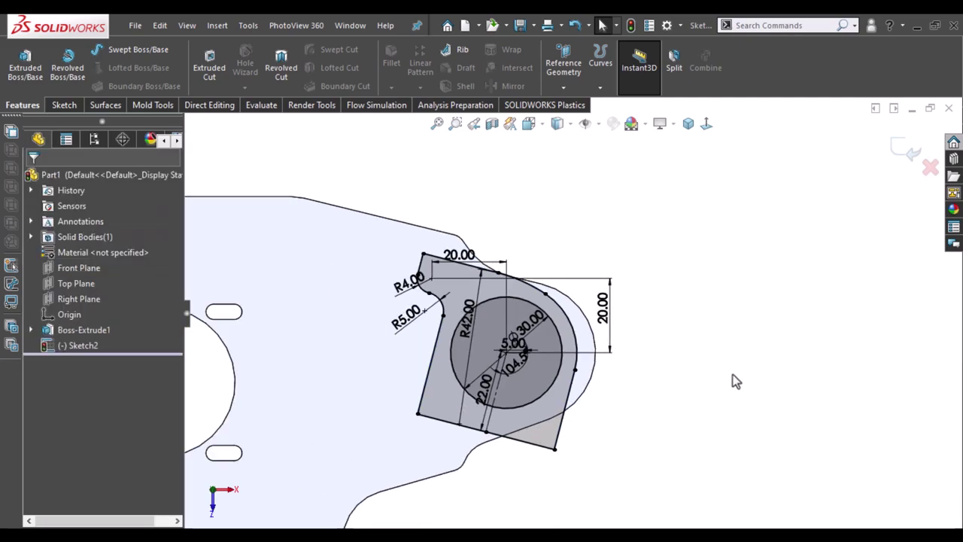
- Extrude the lug sketch as a boss starting at a 20 mm offset
{"action": "right_click_drag", "start_coordinate": [704, 314], "coordinate": [657, 333]}
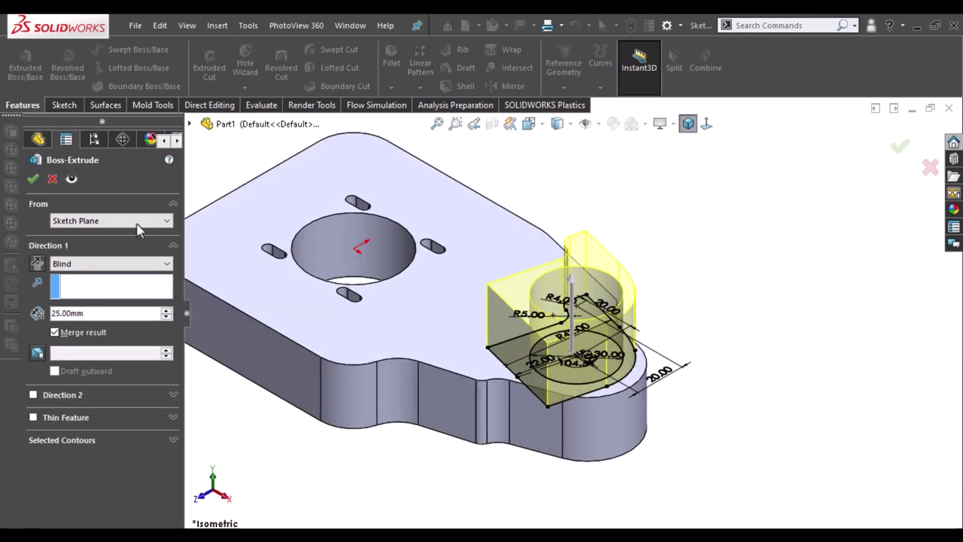
{"action": "left_click", "coordinate": [137, 224]}
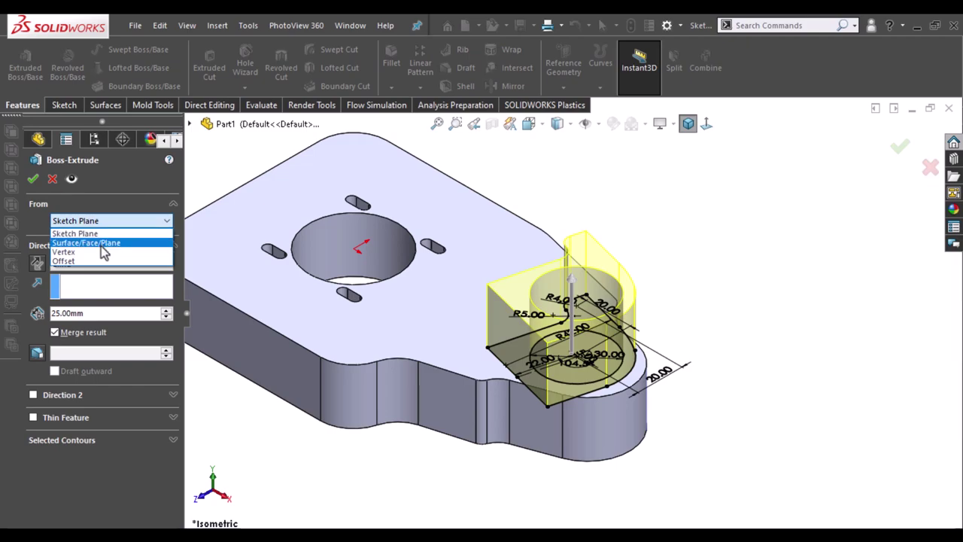
{"action": "left_click", "coordinate": [101, 260]}
{"action": "left_click_drag", "start_coordinate": [97, 248], "coordinate": [45, 242]}
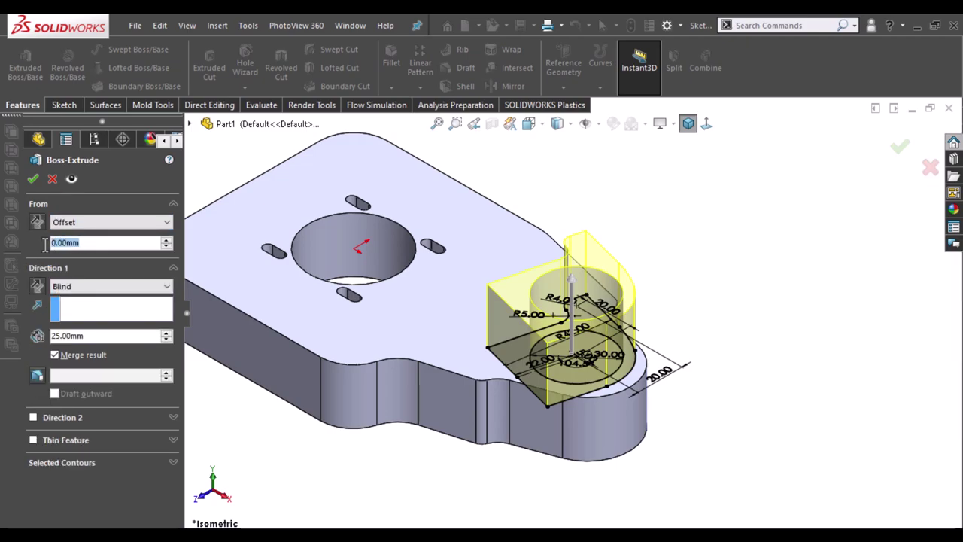
{"action": "type", "text": "20"}
{"action": "key", "text": "Return"}
{"action": "left_click", "coordinate": [113, 203]}
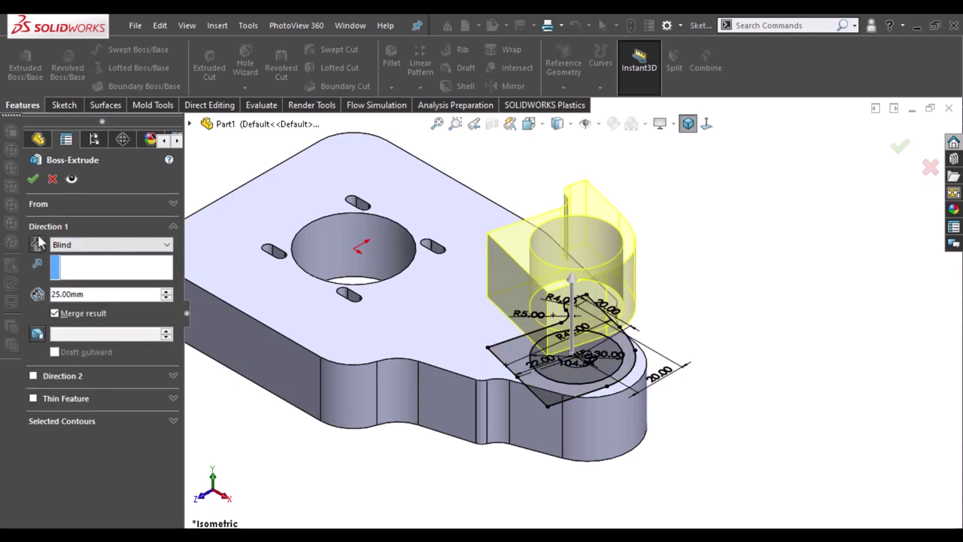
{"action": "left_click", "coordinate": [75, 208]}
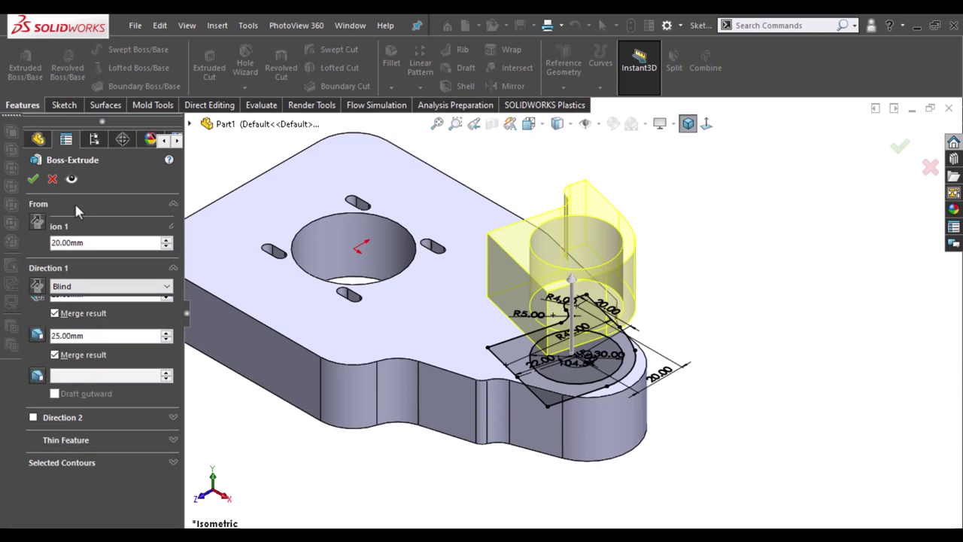
- End the extrusion Up To Surface at the plate's underside, then select the plate face
{"action": "left_click", "coordinate": [61, 288]}
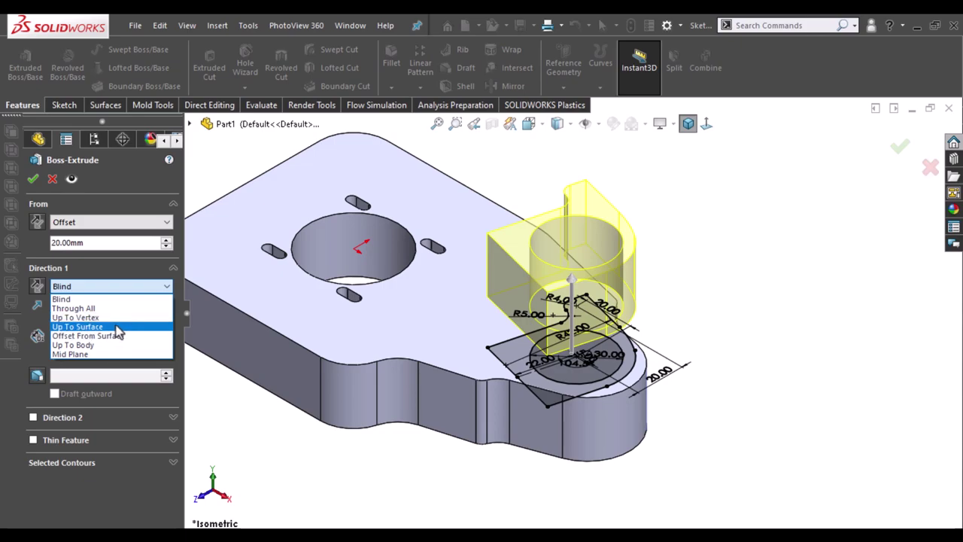
{"action": "left_click", "coordinate": [118, 328]}
{"action": "middle_click_drag", "start_coordinate": [434, 504], "coordinate": [451, 351]}
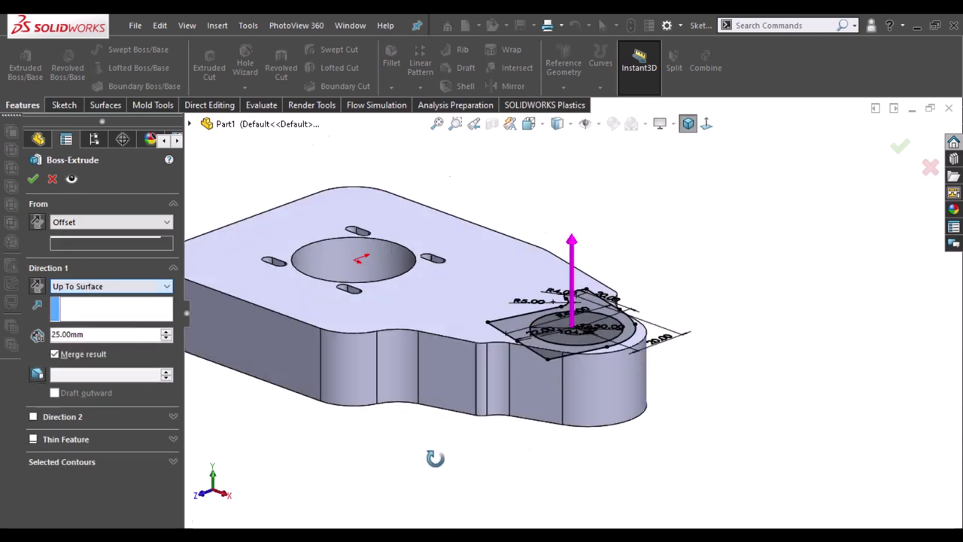
{"action": "left_click", "coordinate": [451, 350]}
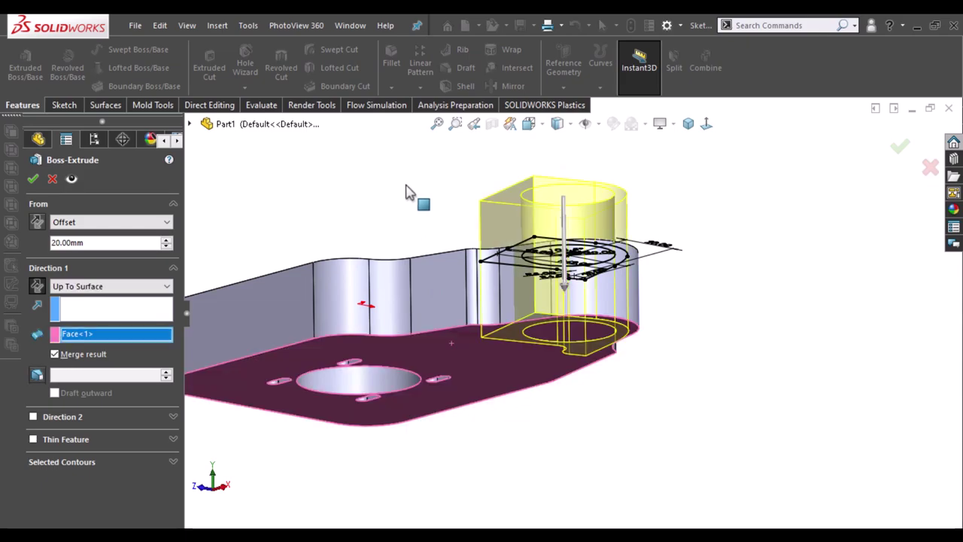
{"action": "mouse_move", "coordinate": [406, 193]}
{"action": "middle_mouse_down"}
{"action": "mouse_move", "coordinate": [414, 285]}
{"action": "mouse_move", "coordinate": [376, 294]}
{"action": "middle_mouse_up"}
{"action": "scroll", "coordinate": [262, 307], "scroll_direction": "down", "scroll_amount": 3}
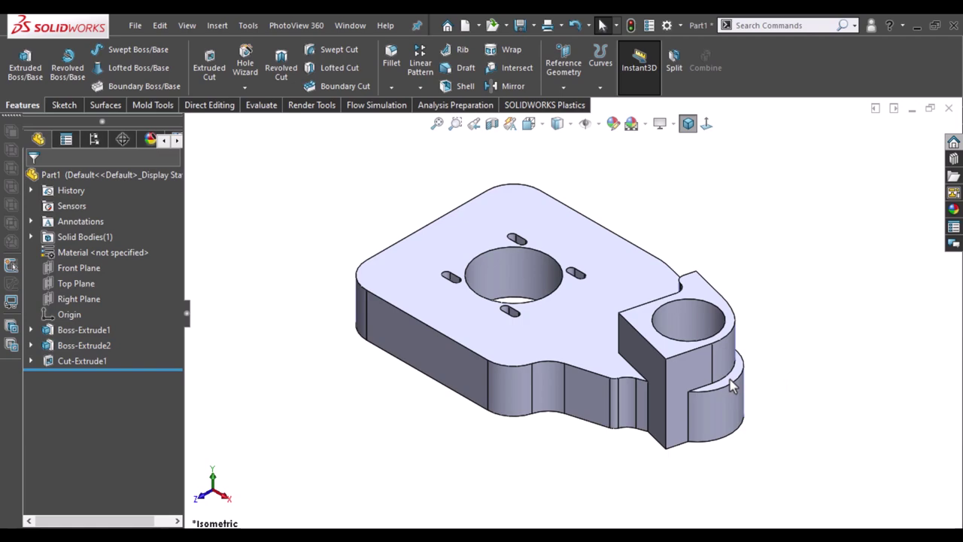
{"action": "left_click", "coordinate": [732, 385]}
- Start a sketch on the face, convert its edges, and delete the outer converted arc
{"action": "left_click", "coordinate": [790, 338]}
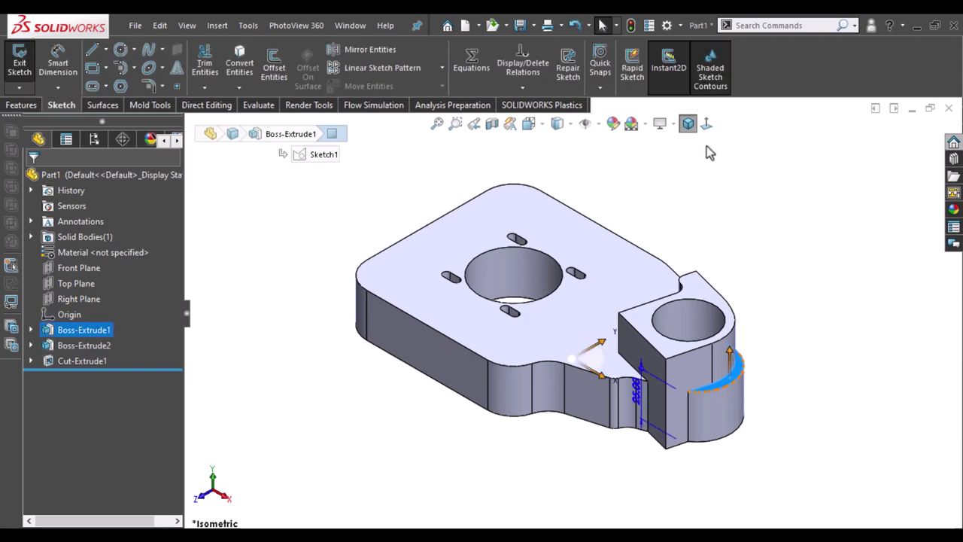
{"action": "left_click", "coordinate": [239, 64]}
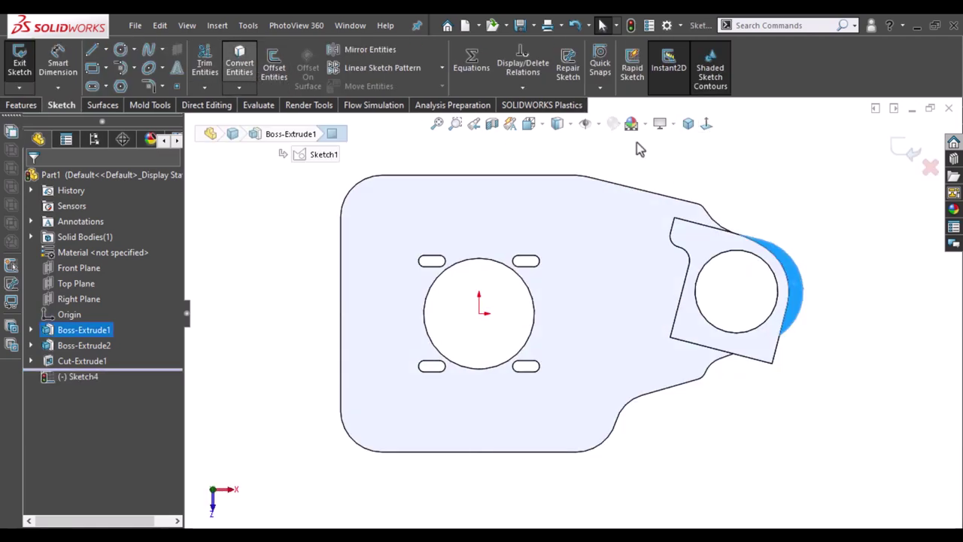
{"action": "scroll", "coordinate": [856, 313], "scroll_direction": "down", "scroll_amount": 2}
{"action": "scroll", "coordinate": [855, 313], "scroll_direction": "down", "scroll_amount": 1}
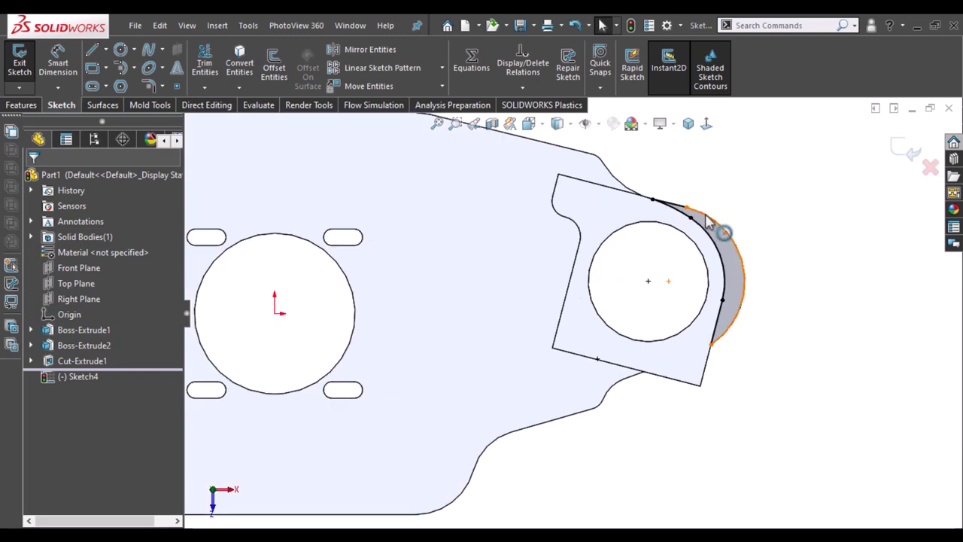
{"action": "left_click", "coordinate": [686, 213]}
{"action": "key", "text": "Delete"}
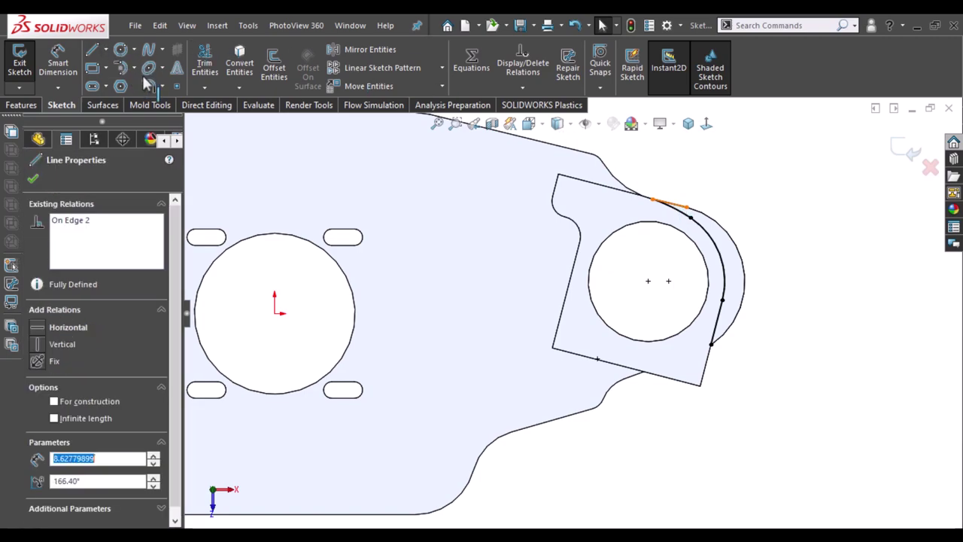
- Close the outline with a three-point arc around the lug lobe, then begin an Extruded Cut
{"action": "left_click", "coordinate": [105, 49]}
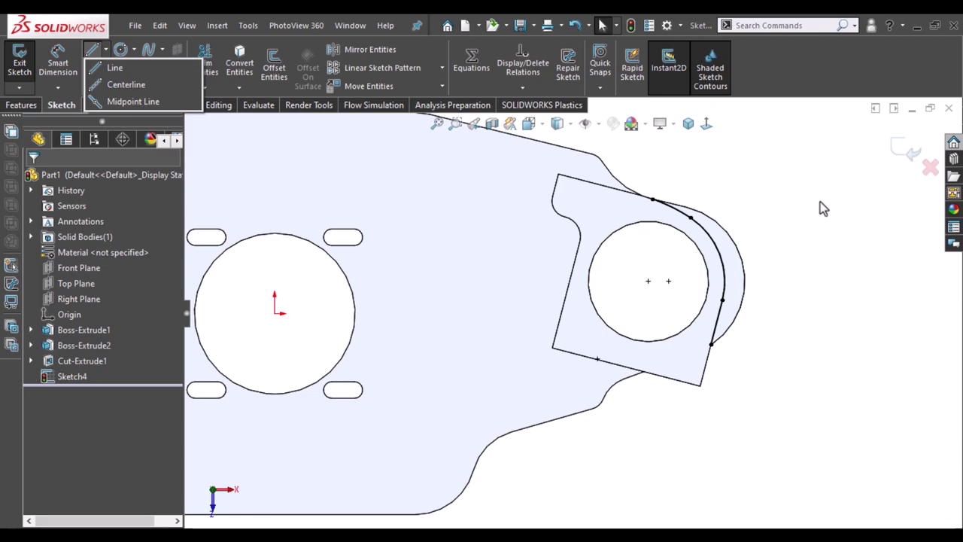
{"action": "left_click", "coordinate": [767, 128]}
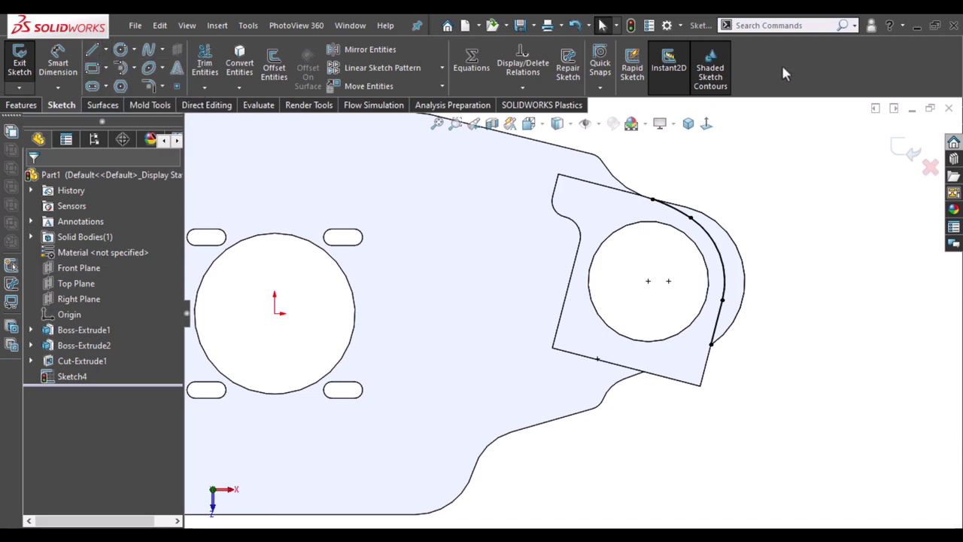
{"action": "left_click", "coordinate": [134, 68]}
{"action": "left_click", "coordinate": [136, 99]}
{"action": "left_click", "coordinate": [123, 69]}
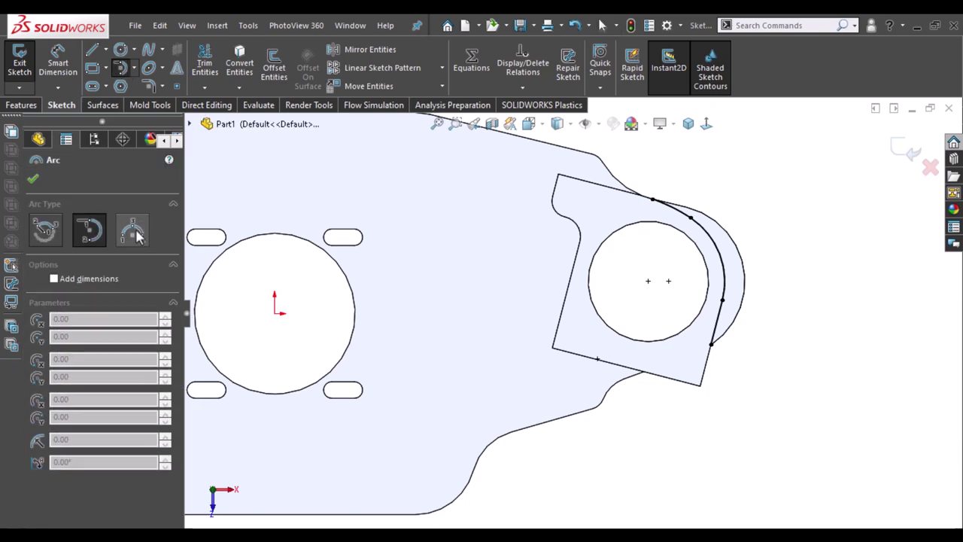
{"action": "left_click", "coordinate": [652, 200]}
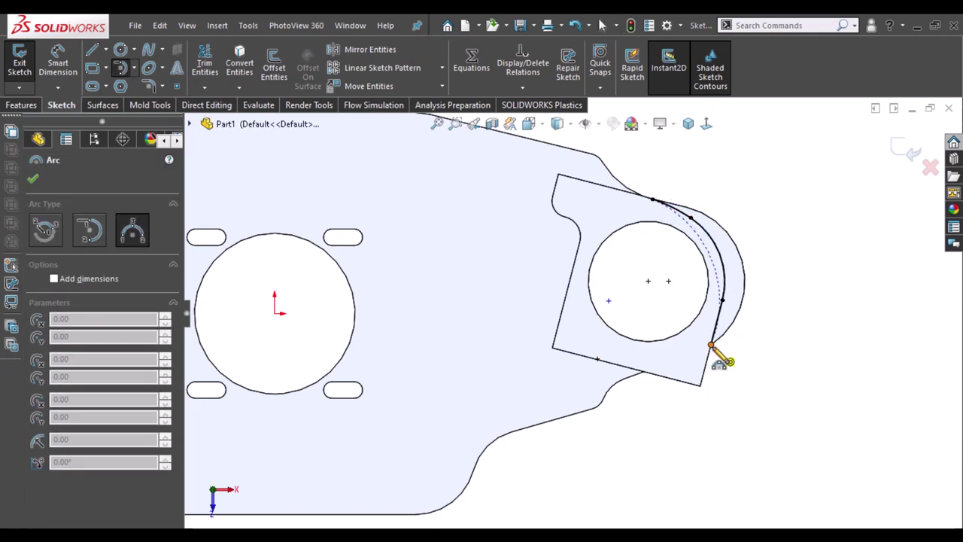
{"action": "left_click", "coordinate": [773, 280]}
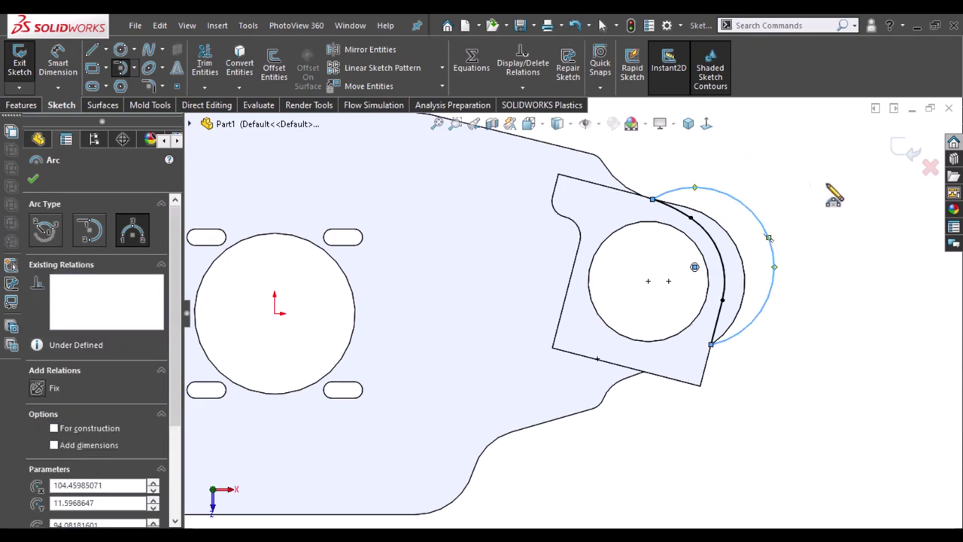
{"action": "left_click", "coordinate": [21, 105]}
{"action": "left_click", "coordinate": [210, 66]}
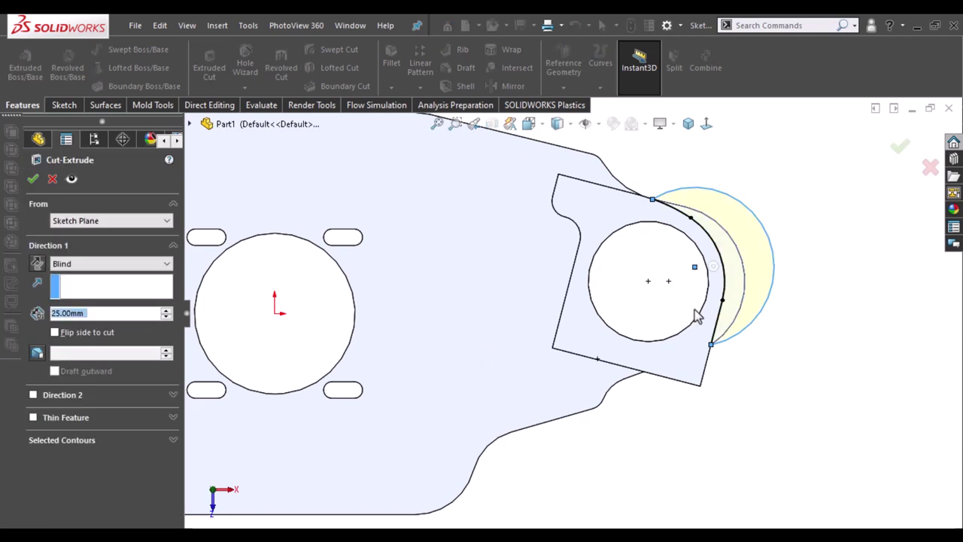
- End the cut Offset From Surface 6 mm from the front face and apply Cut-Extrude2
{"action": "mouse_move", "coordinate": [516, 369]}
{"action": "middle_mouse_down"}
{"action": "mouse_move", "coordinate": [178, 213]}
{"action": "mouse_move", "coordinate": [68, 251]}
{"action": "middle_mouse_up"}
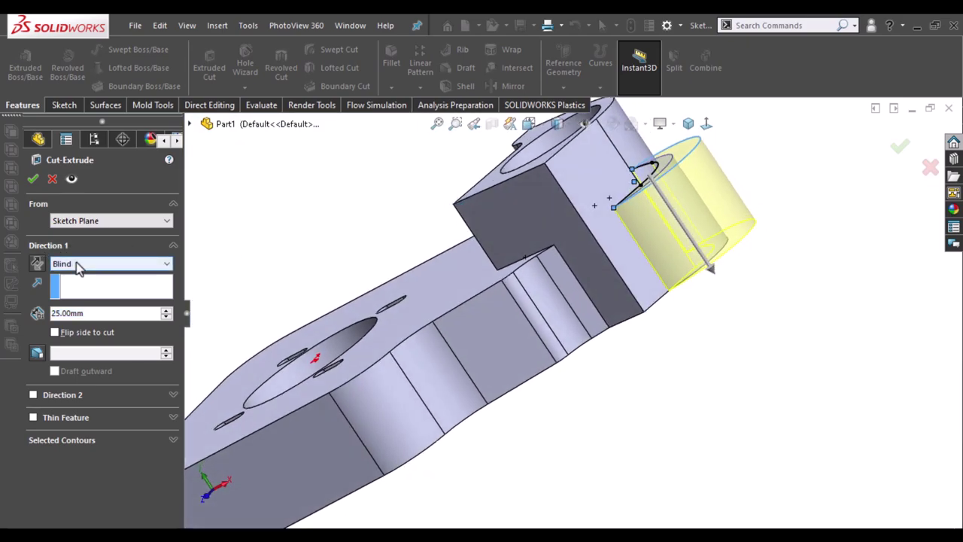
{"action": "left_click", "coordinate": [79, 265]}
{"action": "left_click", "coordinate": [112, 329]}
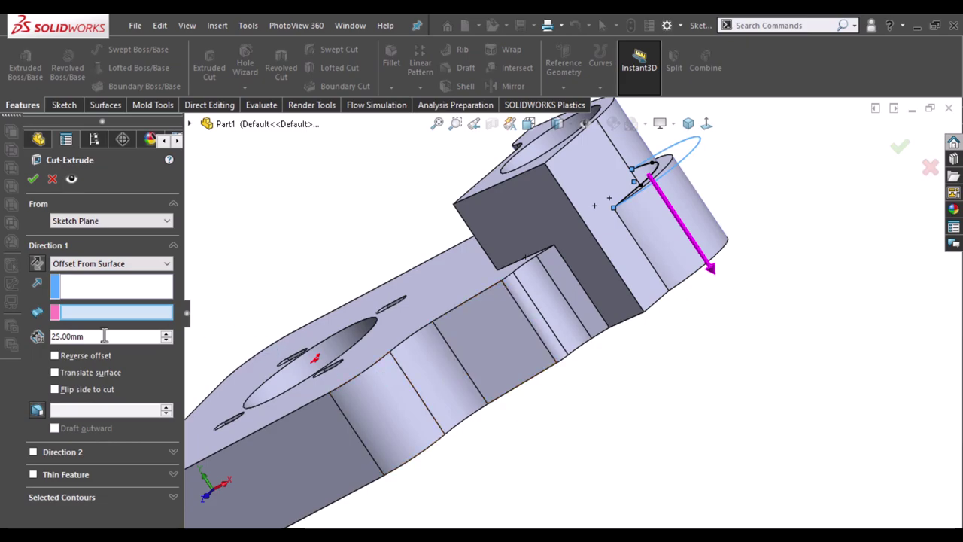
{"action": "middle_click_drag", "start_coordinate": [662, 421], "coordinate": [615, 326]}
{"action": "left_click", "coordinate": [616, 326]}
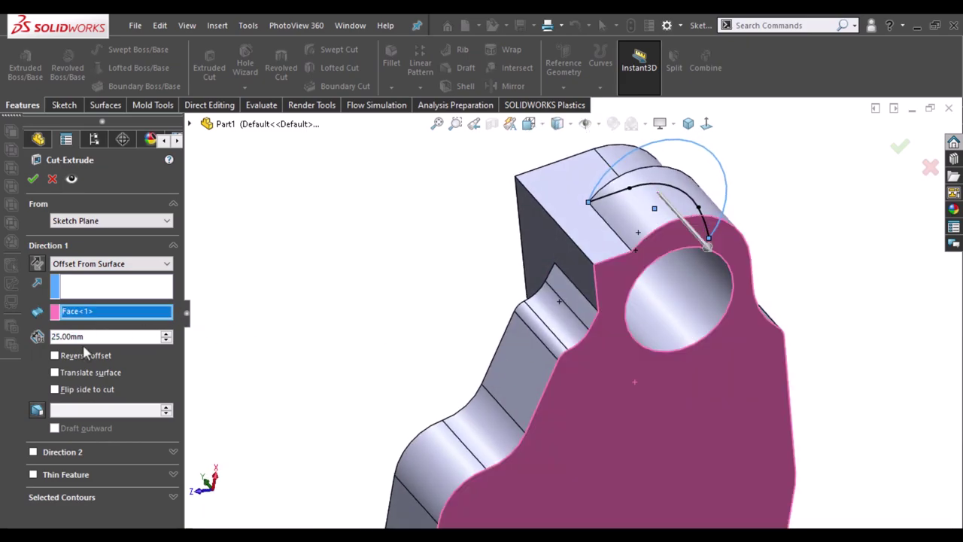
{"action": "double_click", "coordinate": [75, 336]}
{"action": "type", "text": "6"}
{"action": "key", "text": "Return"}
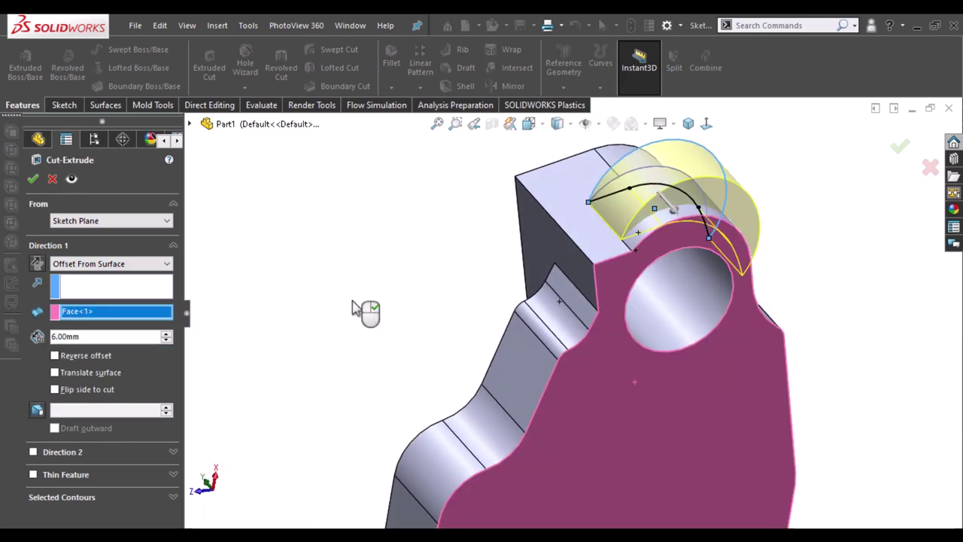
{"action": "mouse_move", "coordinate": [354, 308]}
{"action": "middle_mouse_down"}
{"action": "mouse_move", "coordinate": [419, 455]}
{"action": "mouse_move", "coordinate": [434, 524]}
{"action": "mouse_move", "coordinate": [602, 528]}
{"action": "mouse_move", "coordinate": [459, 508]}
{"action": "mouse_move", "coordinate": [459, 468]}
{"action": "mouse_move", "coordinate": [301, 361]}
{"action": "middle_mouse_up"}
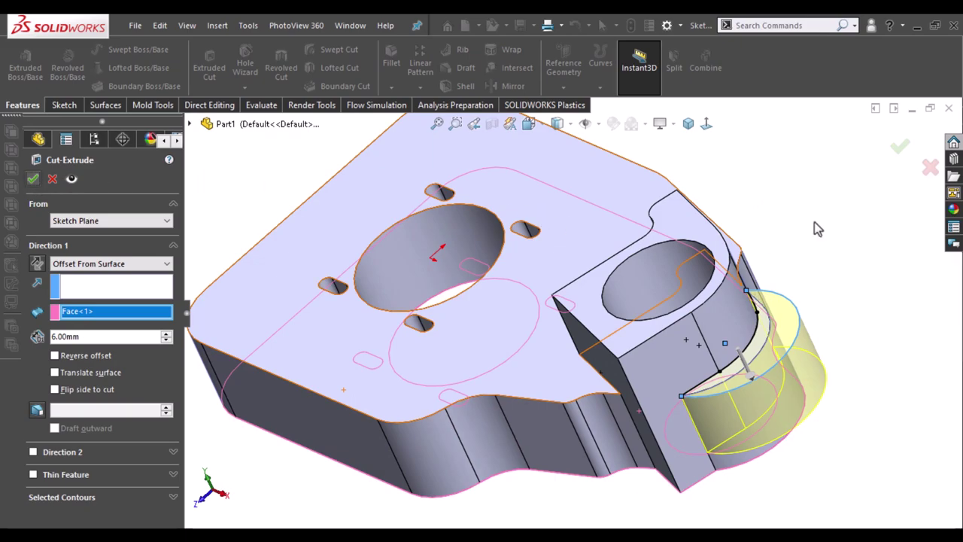
{"action": "key", "text": "Return"}
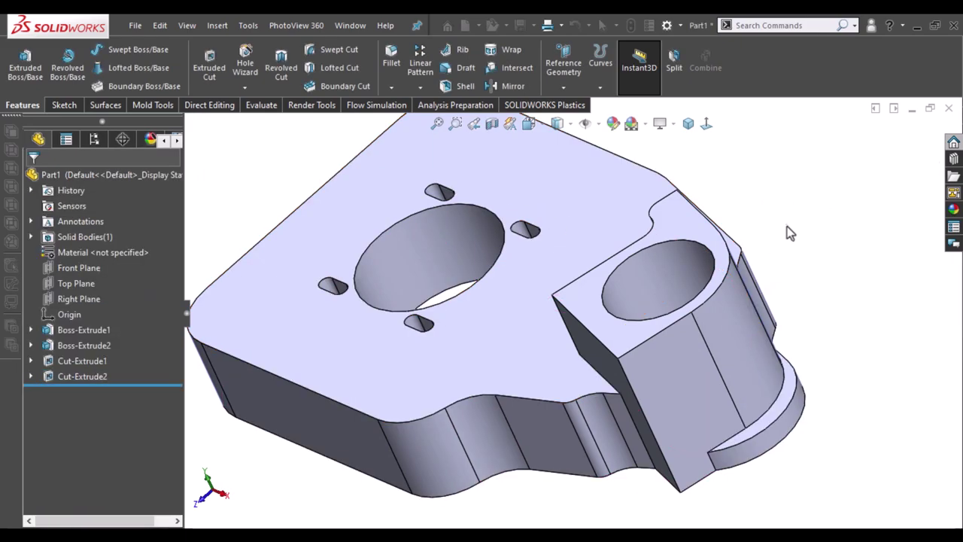
{"action": "middle_click_drag", "start_coordinate": [790, 275], "coordinate": [812, 275]}
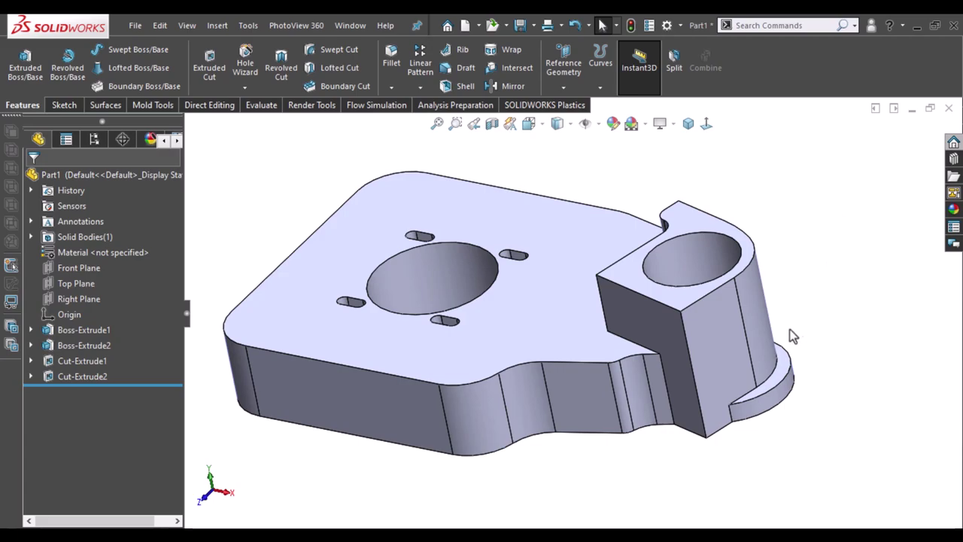
- Start a sketch on the bottom face and convert the lug's Sketch1 outline edges into it
{"action": "middle_click_drag", "start_coordinate": [789, 329], "coordinate": [552, 272]}
{"action": "left_click", "coordinate": [553, 279]}
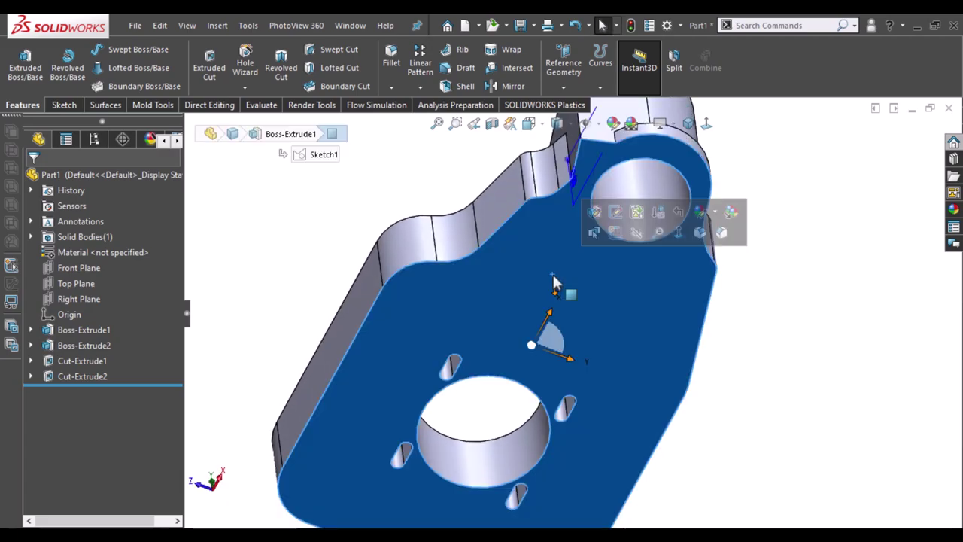
{"action": "left_click", "coordinate": [615, 232]}
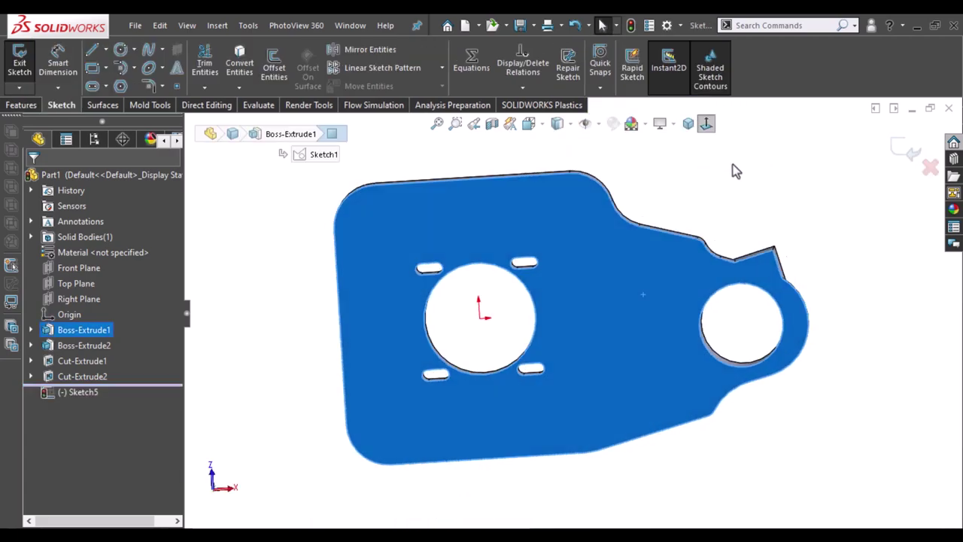
{"action": "scroll", "coordinate": [797, 296], "scroll_direction": "down", "scroll_amount": 1}
{"action": "scroll", "coordinate": [730, 218], "scroll_direction": "down", "scroll_amount": 4}
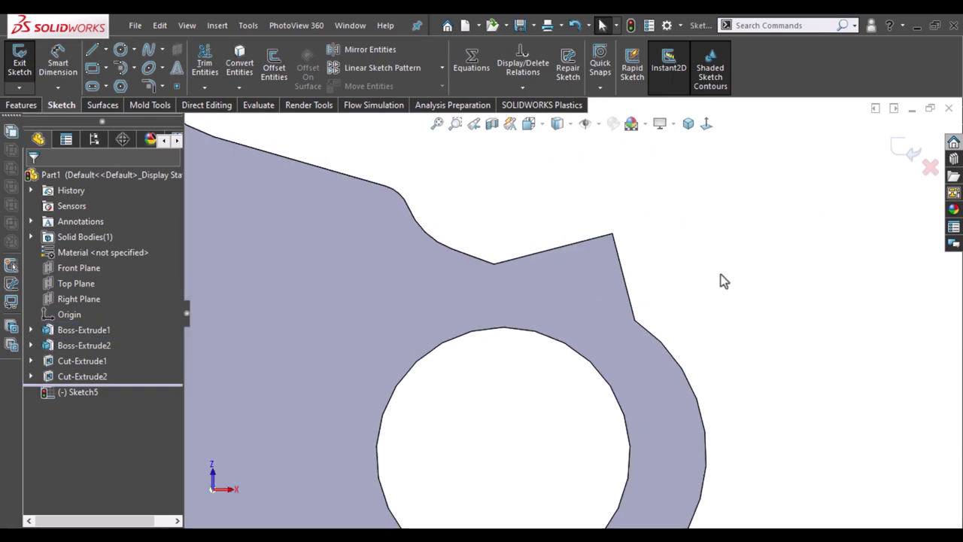
{"action": "scroll", "coordinate": [641, 229], "scroll_direction": "up", "scroll_amount": 3}
{"action": "scroll", "coordinate": [635, 252], "scroll_direction": "down", "scroll_amount": 2}
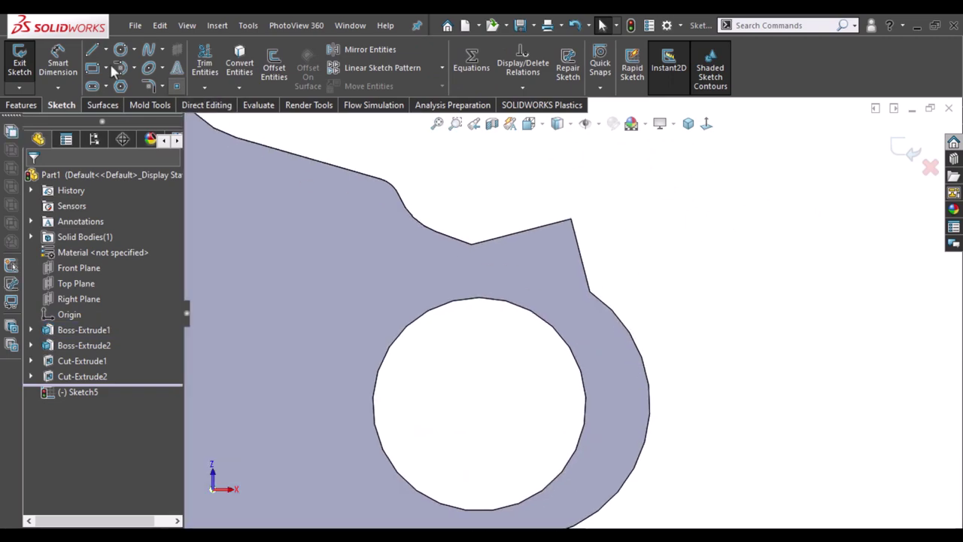
{"action": "left_click", "coordinate": [78, 336]}
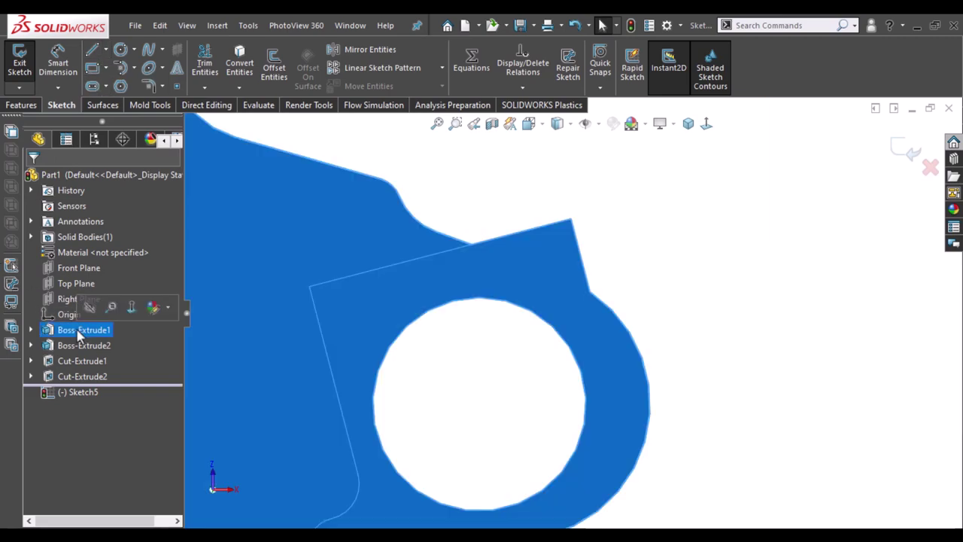
{"action": "left_click", "coordinate": [80, 345]}
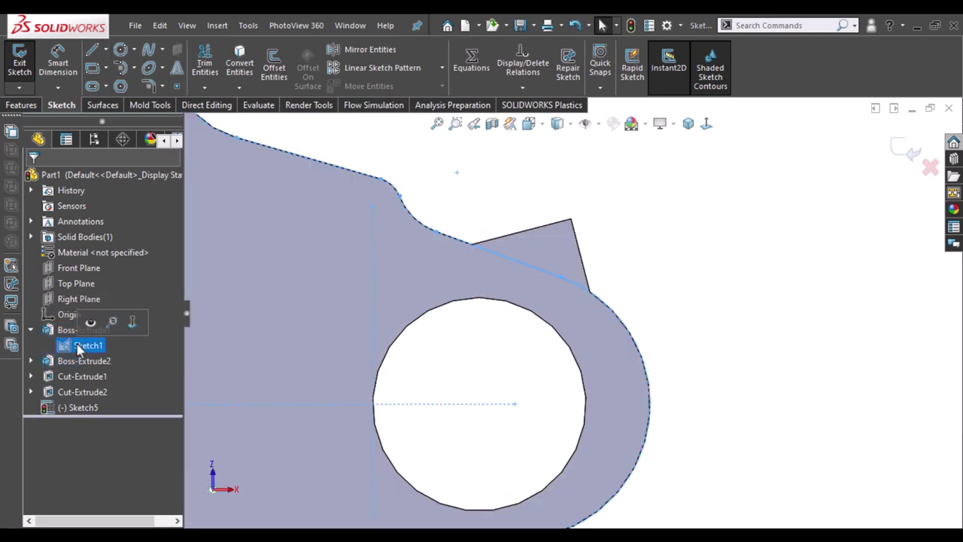
{"action": "left_click", "coordinate": [595, 247]}
{"action": "scroll", "coordinate": [595, 248], "scroll_direction": "down", "scroll_amount": 2}
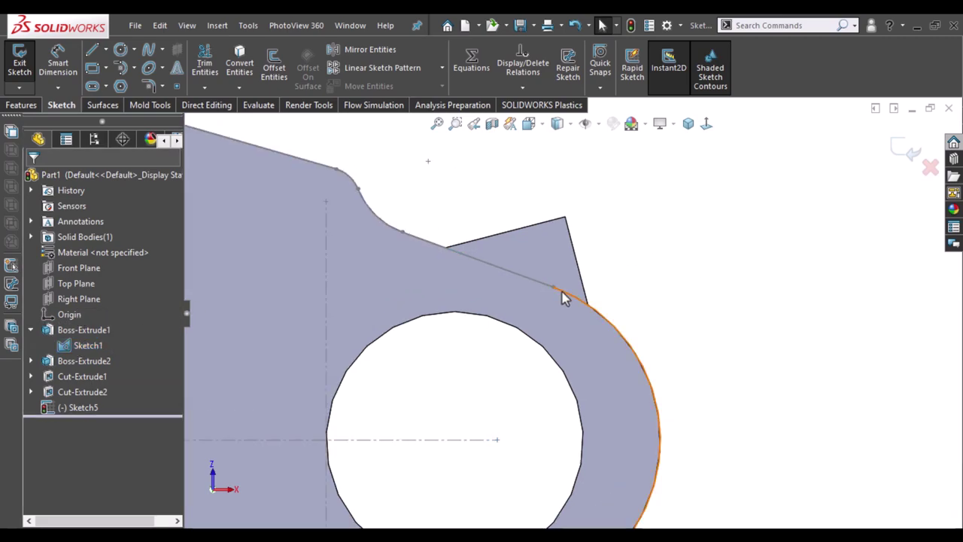
{"action": "left_click", "coordinate": [527, 282]}
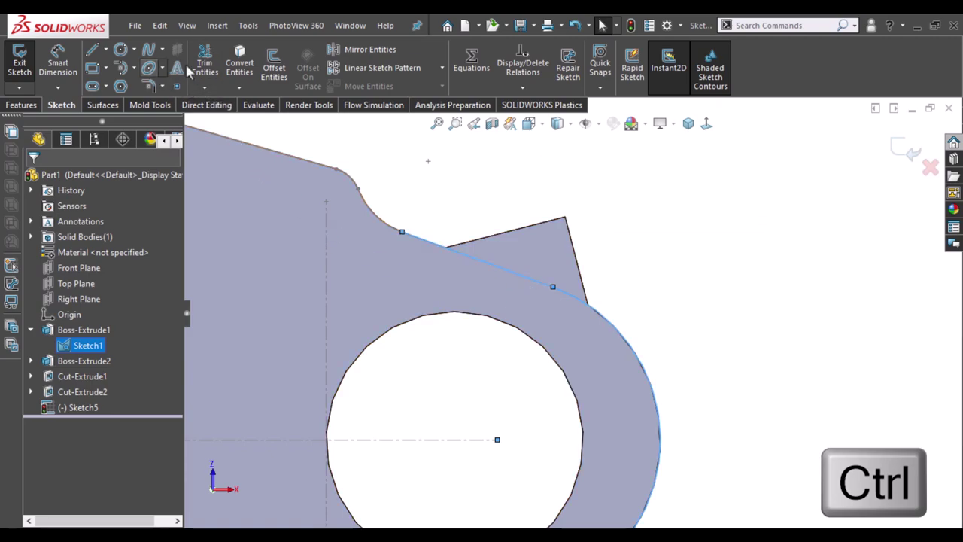
{"action": "left_click", "coordinate": [240, 64]}
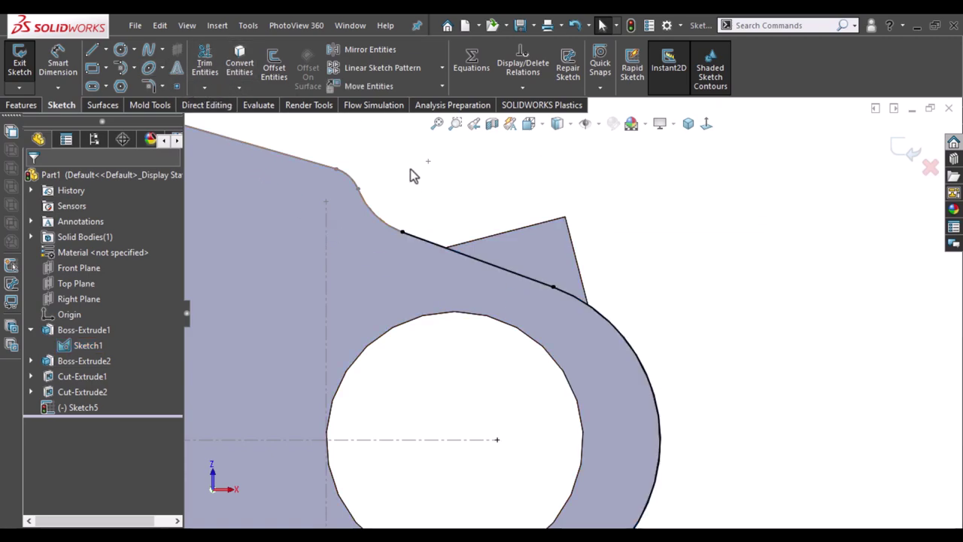
- Draw a three-point arc from the sloped line's end to the lug's outer edge
{"action": "left_click", "coordinate": [122, 69]}
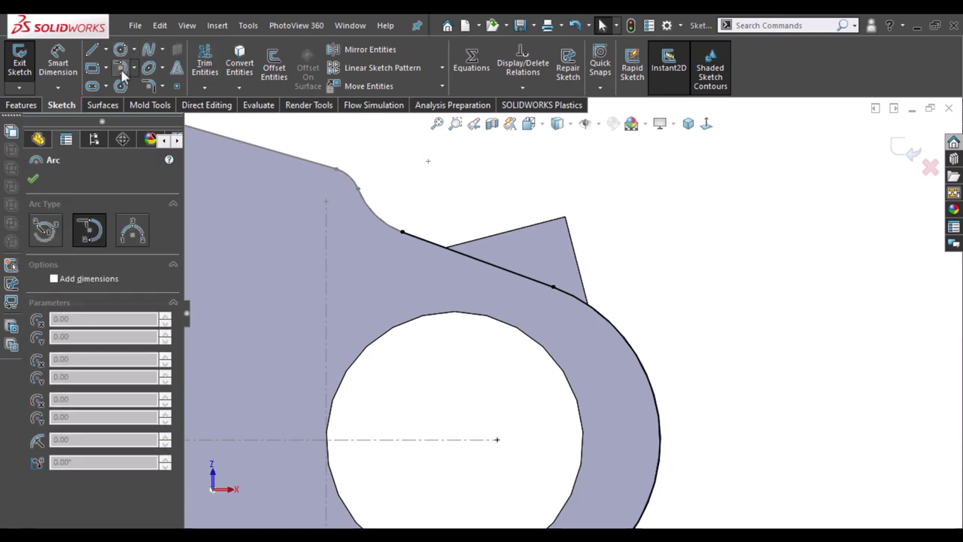
{"action": "left_click", "coordinate": [131, 247]}
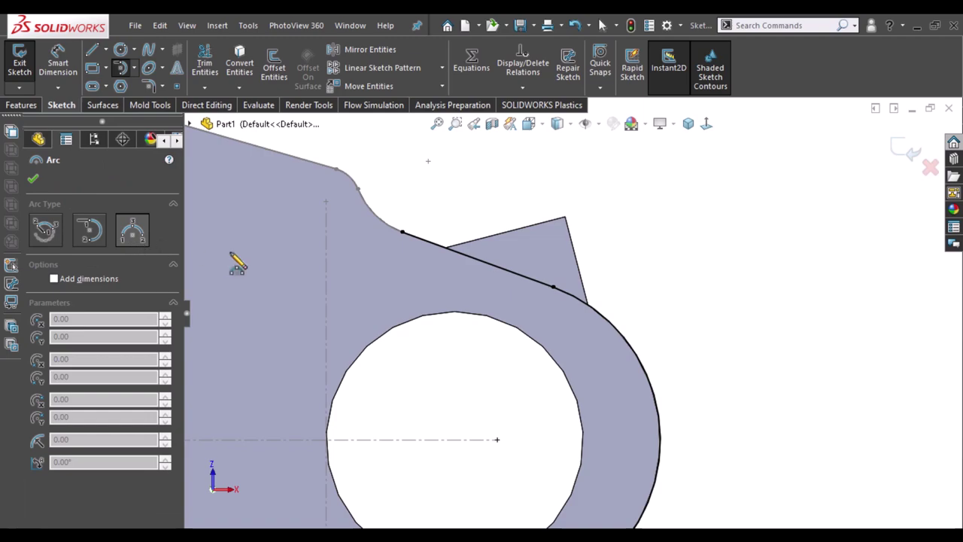
{"action": "left_click", "coordinate": [403, 233]}
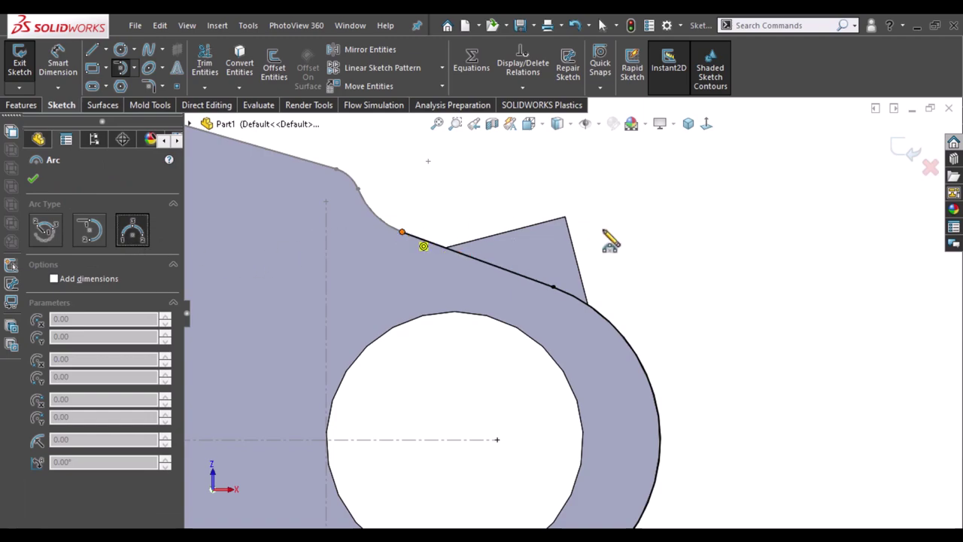
{"action": "left_click", "coordinate": [629, 338]}
{"action": "left_click", "coordinate": [606, 225]}
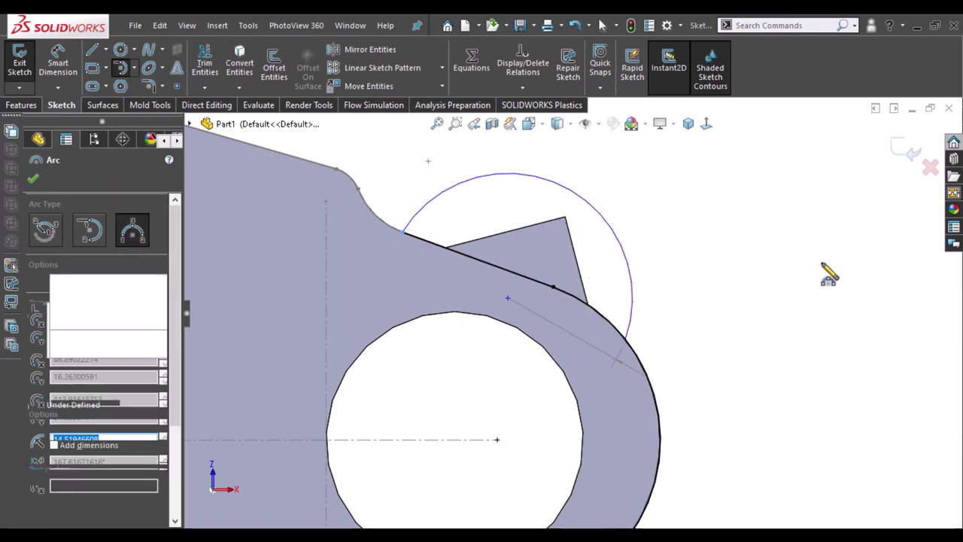
{"action": "key", "text": "Escape"}
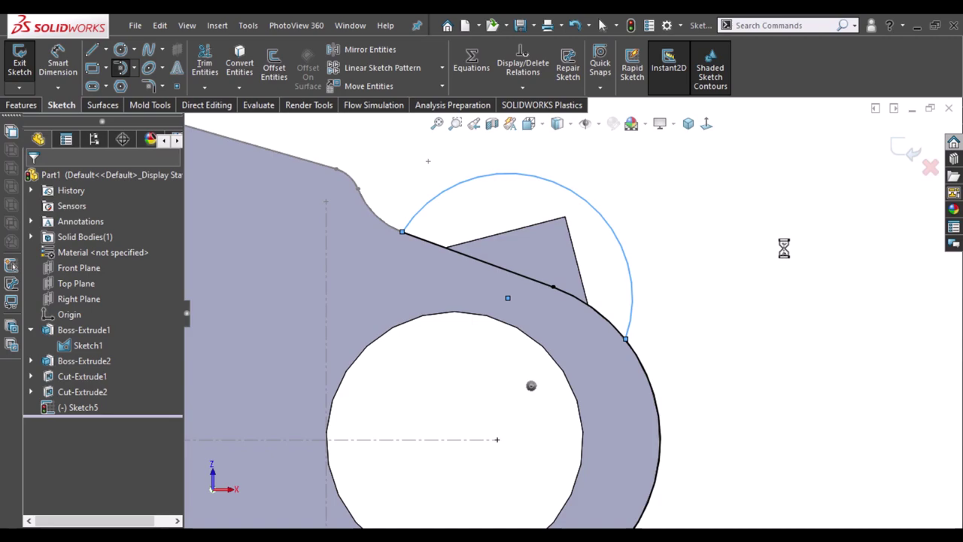
{"action": "left_click", "coordinate": [931, 170]}
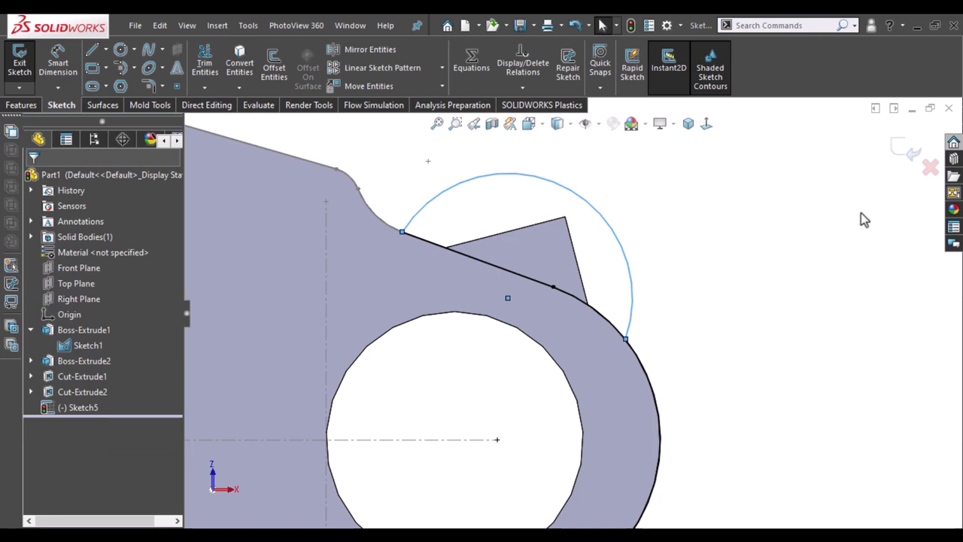
- Power-trim the excess outer arc to close the region against the part edge
{"action": "right_click_drag", "start_coordinate": [862, 218], "coordinate": [822, 286]}
{"action": "key", "text": "t"}
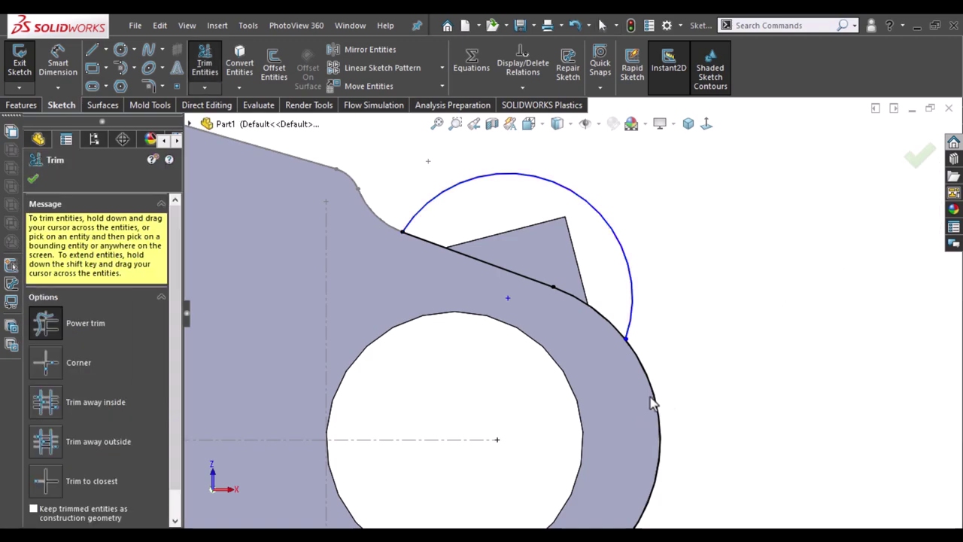
{"action": "left_click_drag", "start_coordinate": [708, 373], "coordinate": [637, 412]}
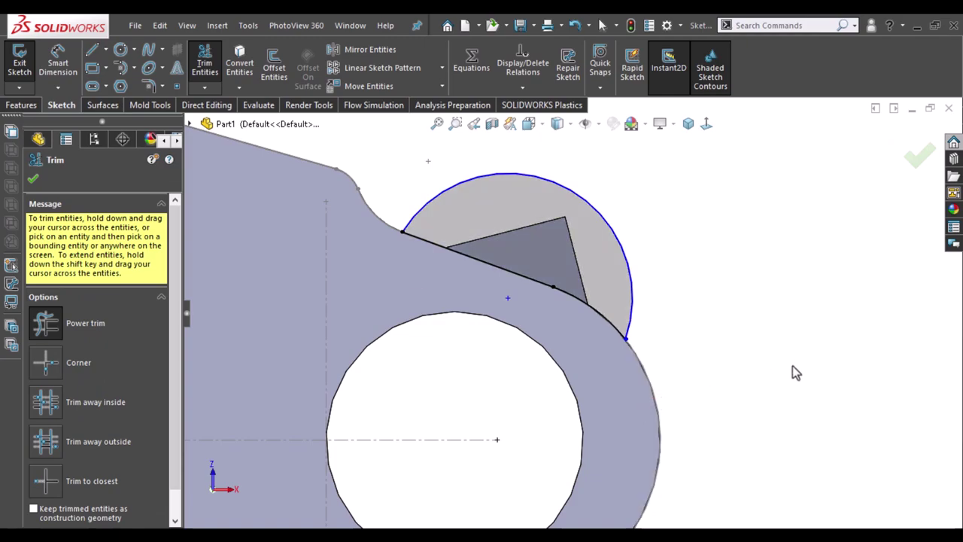
{"action": "left_click", "coordinate": [918, 157]}
{"action": "mouse_move", "coordinate": [580, 220]}
{"action": "middle_mouse_down"}
{"action": "mouse_move", "coordinate": [549, 467]}
{"action": "mouse_move", "coordinate": [687, 199]}
{"action": "middle_mouse_up"}
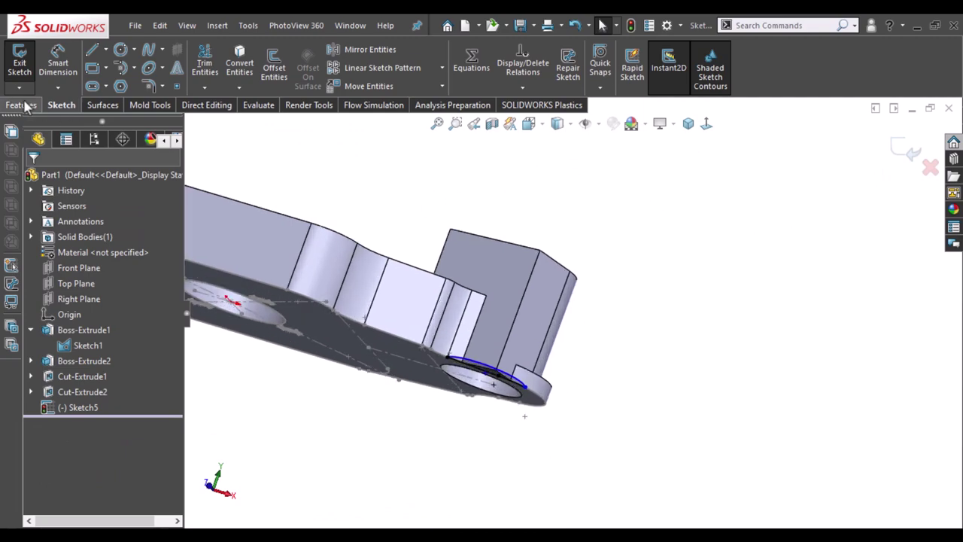
- Cut Sketch5 16 mm blind as Cut-Extrude3, then select the lug's side face
{"action": "left_click", "coordinate": [22, 105]}
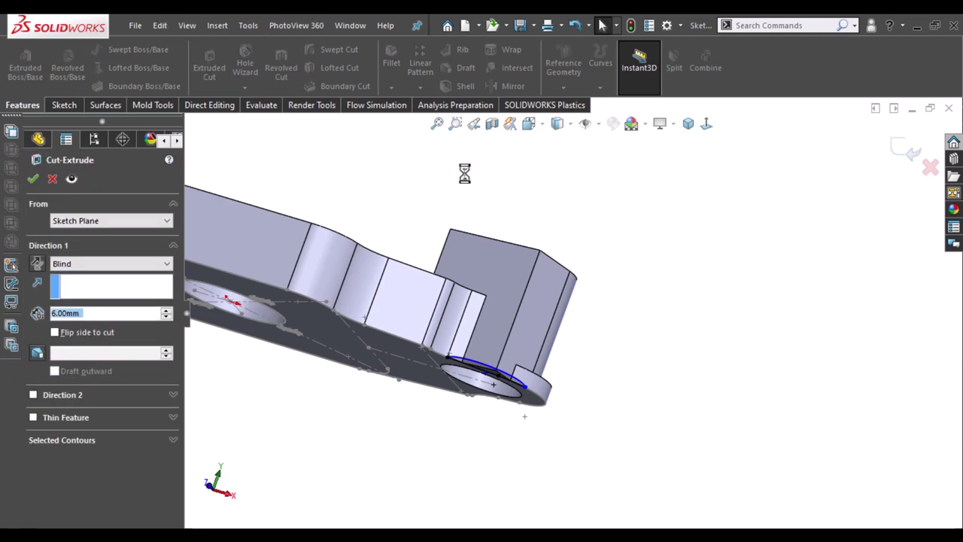
{"action": "type", "text": "1"}
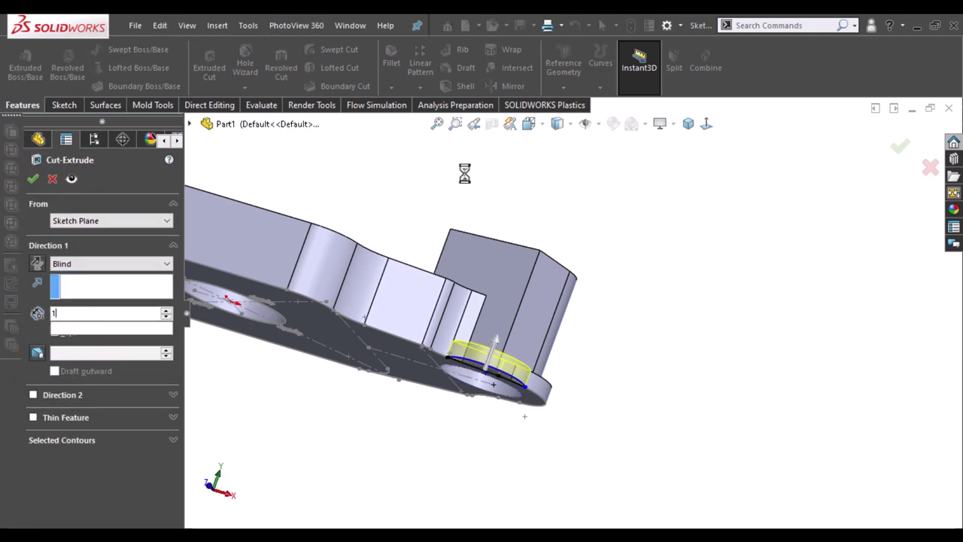
{"action": "type", "text": "6"}
{"action": "key", "text": "Return"}
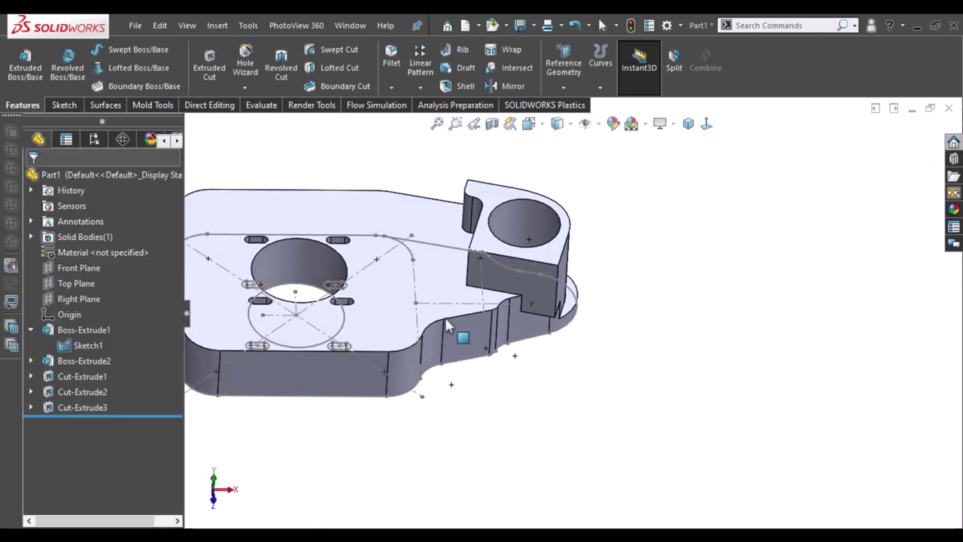
{"action": "left_click", "coordinate": [88, 346]}
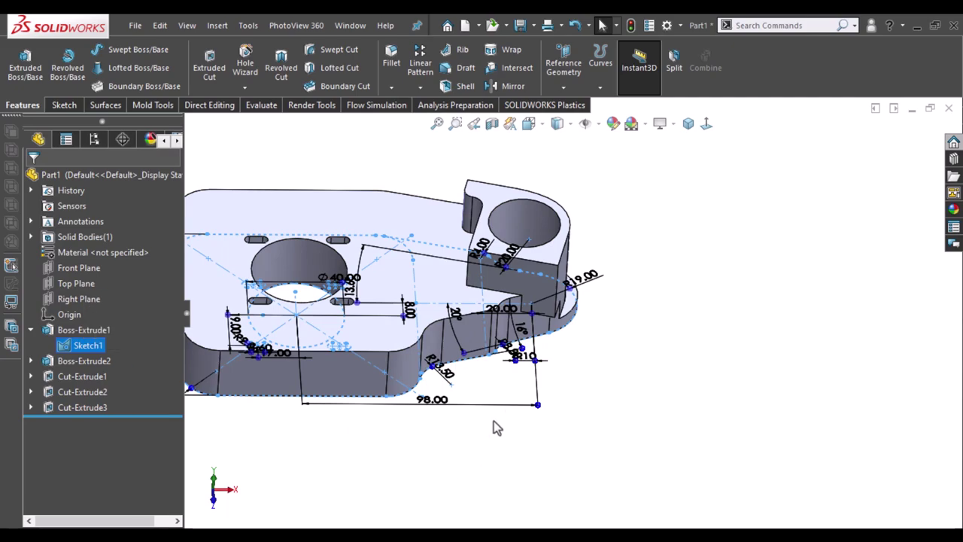
{"action": "left_click", "coordinate": [531, 279]}
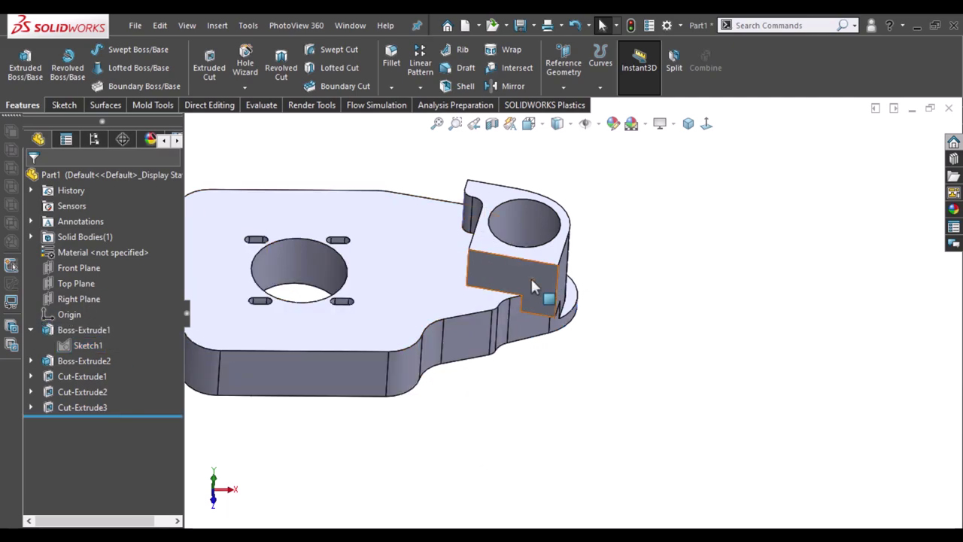
- Sketch a tilted 3 Point Corner Rectangle across the lug corner on the side face
{"action": "left_click", "coordinate": [615, 237]}
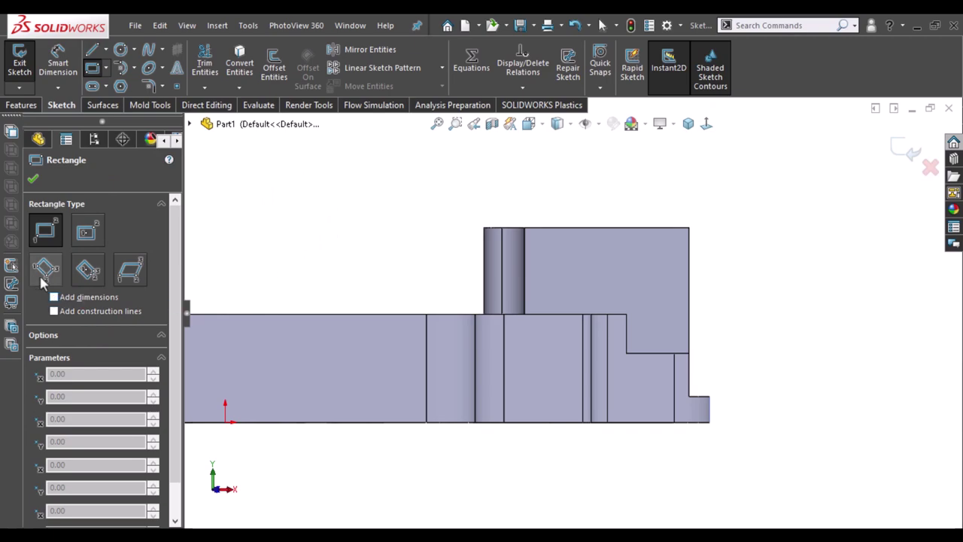
{"action": "left_click", "coordinate": [47, 272]}
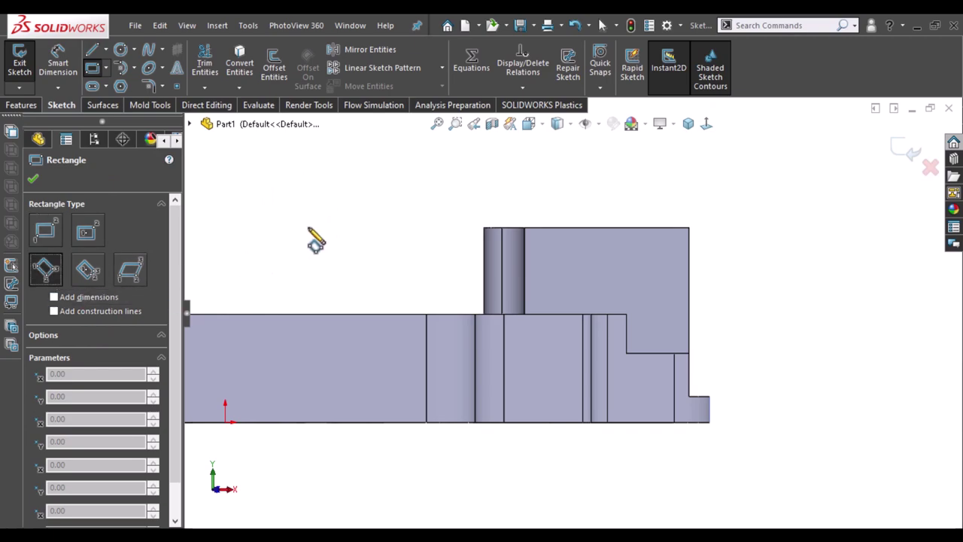
{"action": "left_click", "coordinate": [656, 353]}
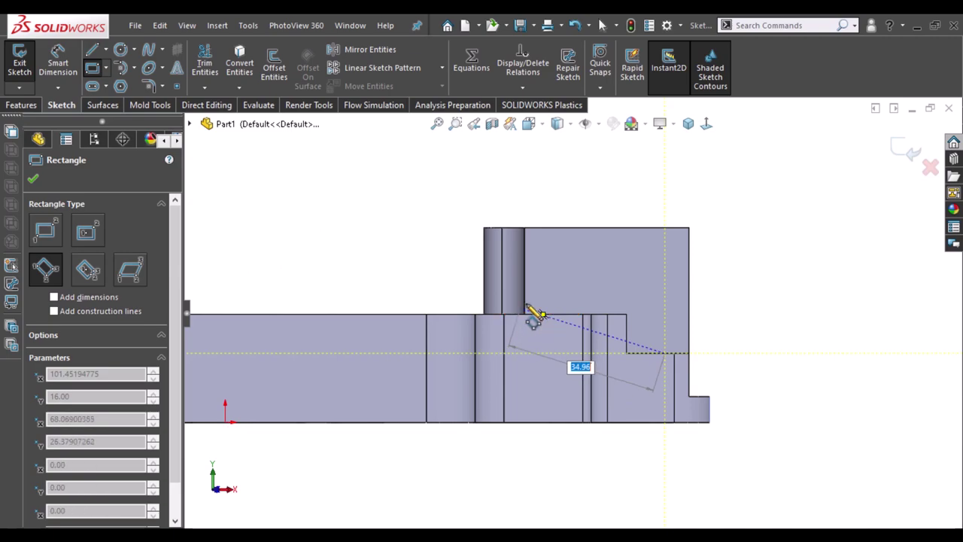
{"action": "left_click", "coordinate": [543, 315]}
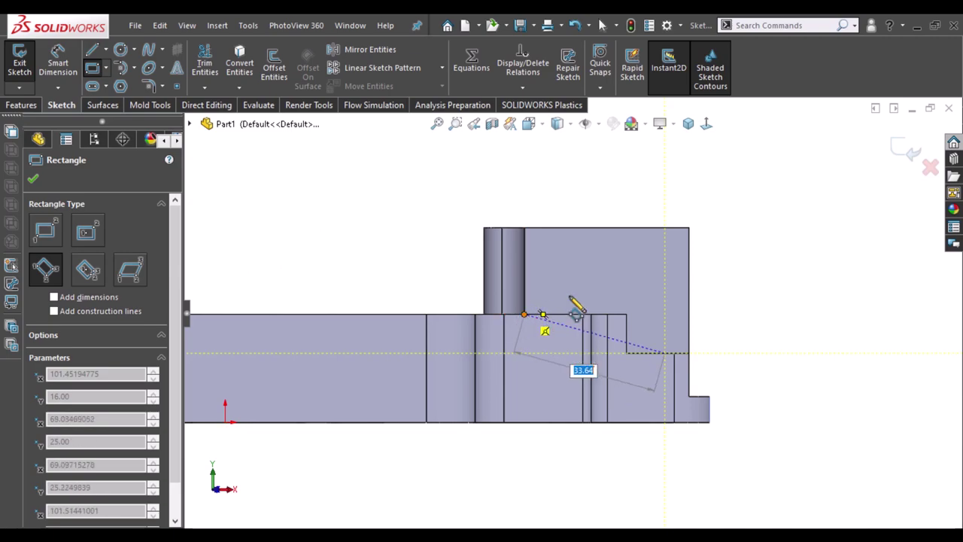
{"action": "left_click", "coordinate": [636, 291]}
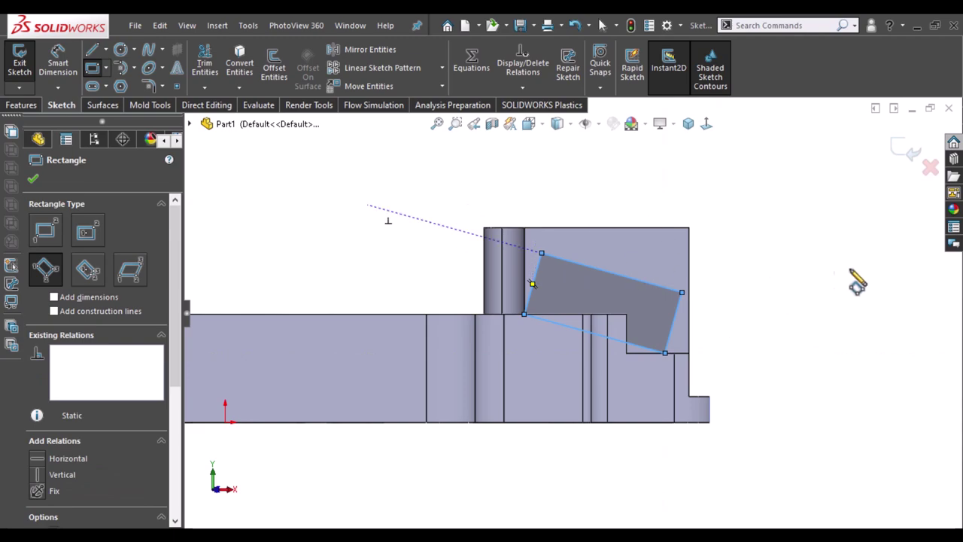
{"action": "key", "text": "Escape"}
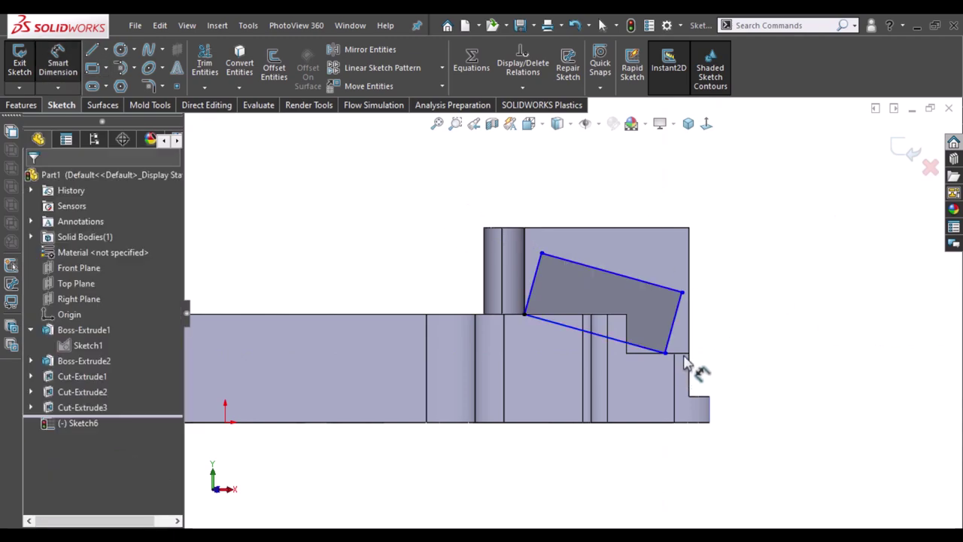
- Dimension the rectangle's lower corner 7 mm from the adjacent model corner
{"action": "left_click", "coordinate": [688, 353]}
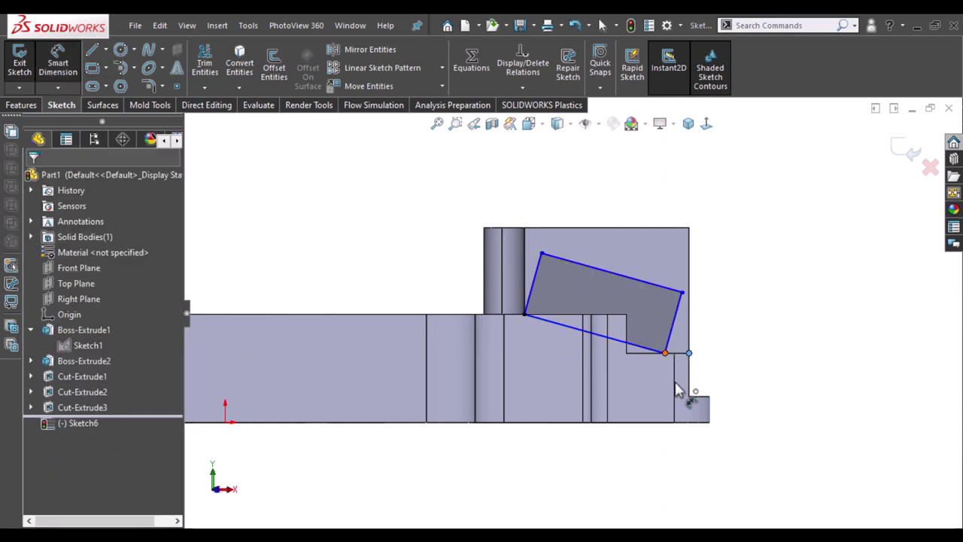
{"action": "left_click", "coordinate": [680, 385]}
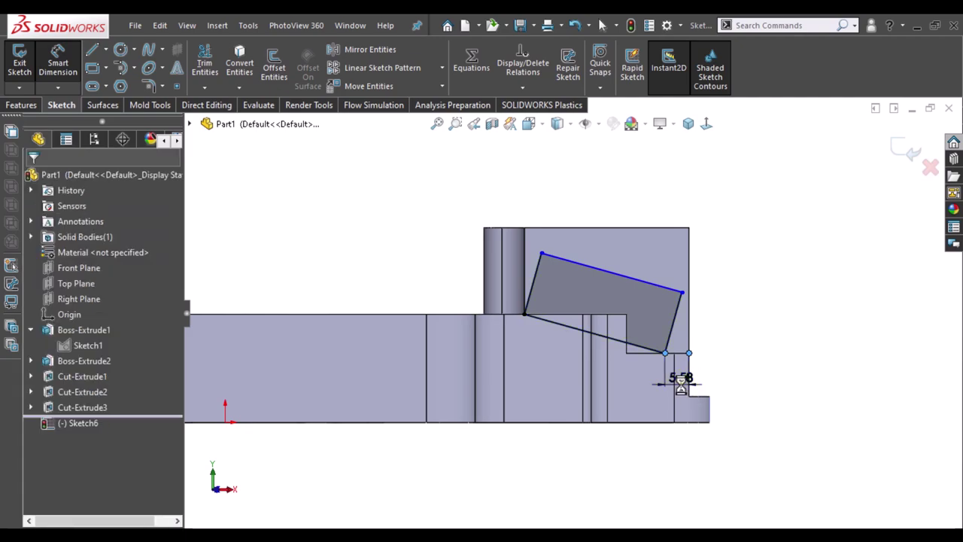
{"action": "type", "text": "7"}
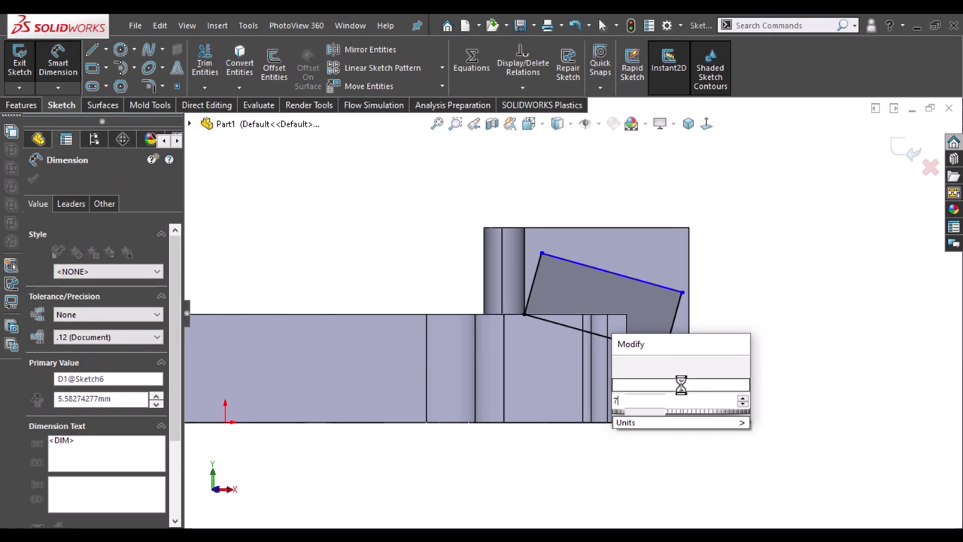
{"action": "key", "text": "Return"}
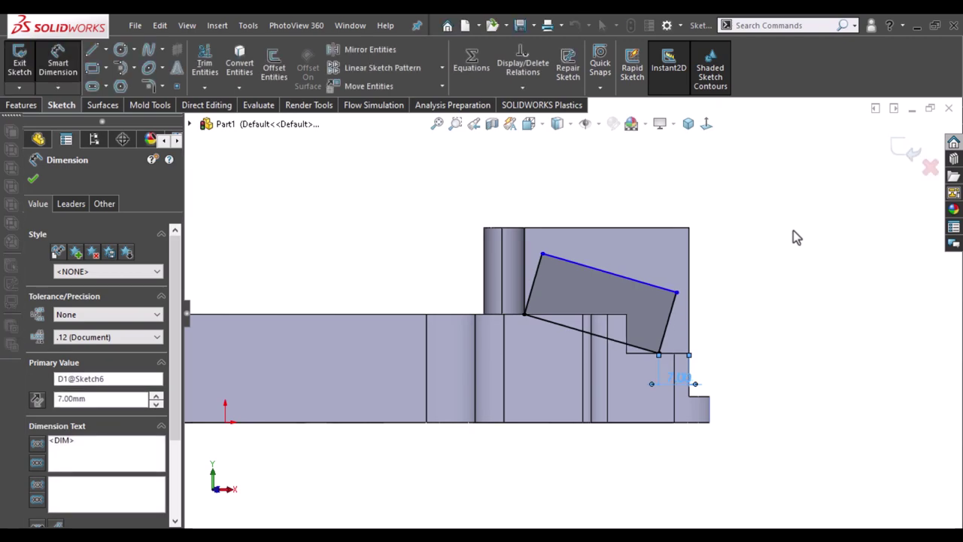
{"action": "left_click", "coordinate": [795, 236]}
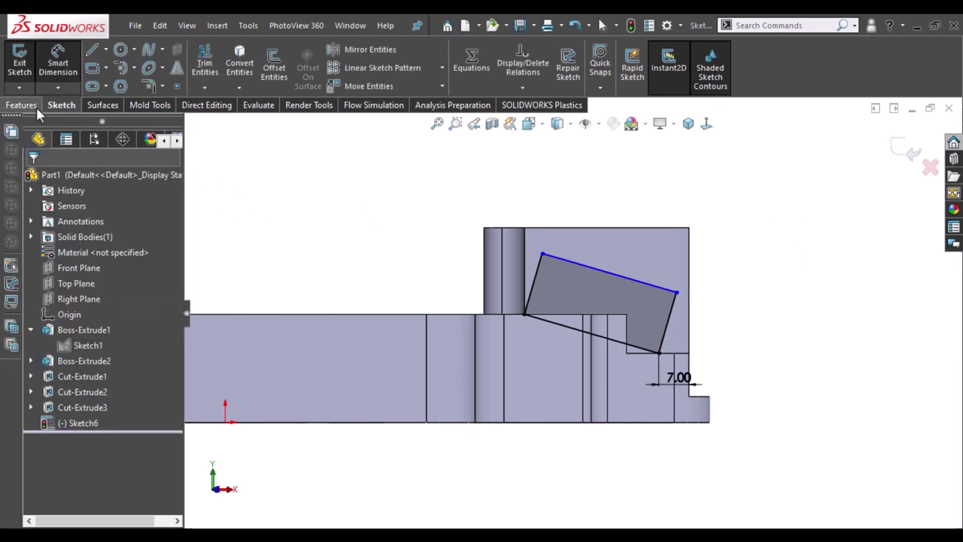
{"action": "left_click", "coordinate": [35, 106]}
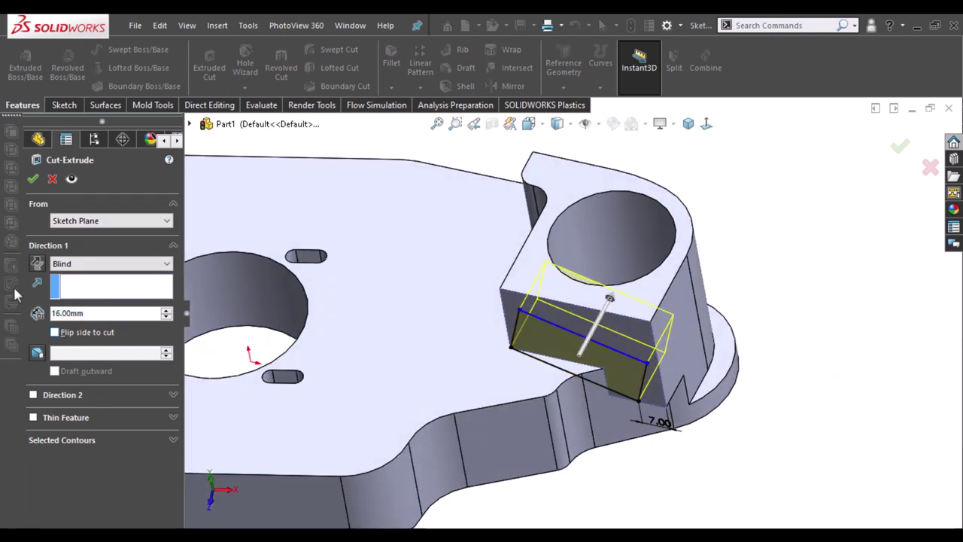
- Extrude-cut Sketch6 Through All to slice a wedge off the lug
{"action": "left_click", "coordinate": [68, 263]}
{"action": "left_click", "coordinate": [68, 283]}
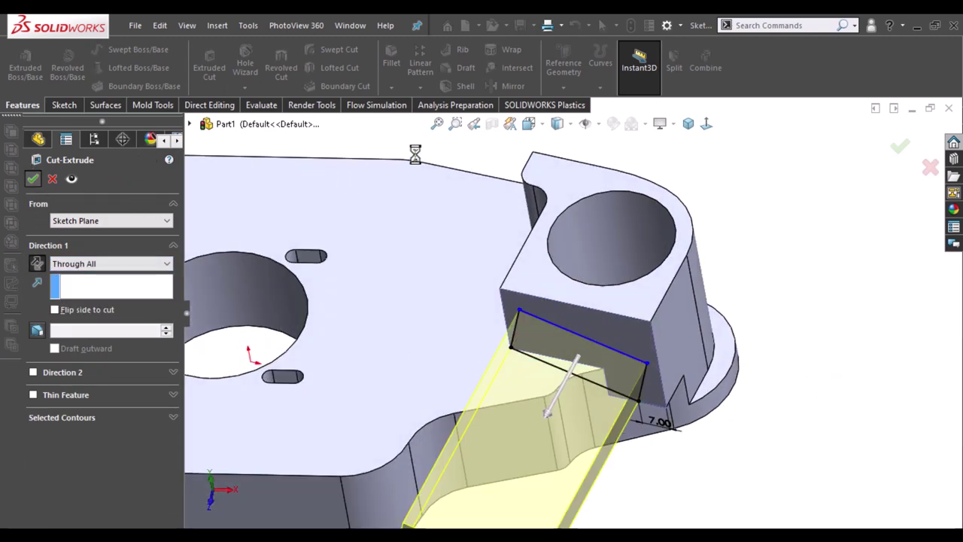
{"action": "key", "text": "Return"}
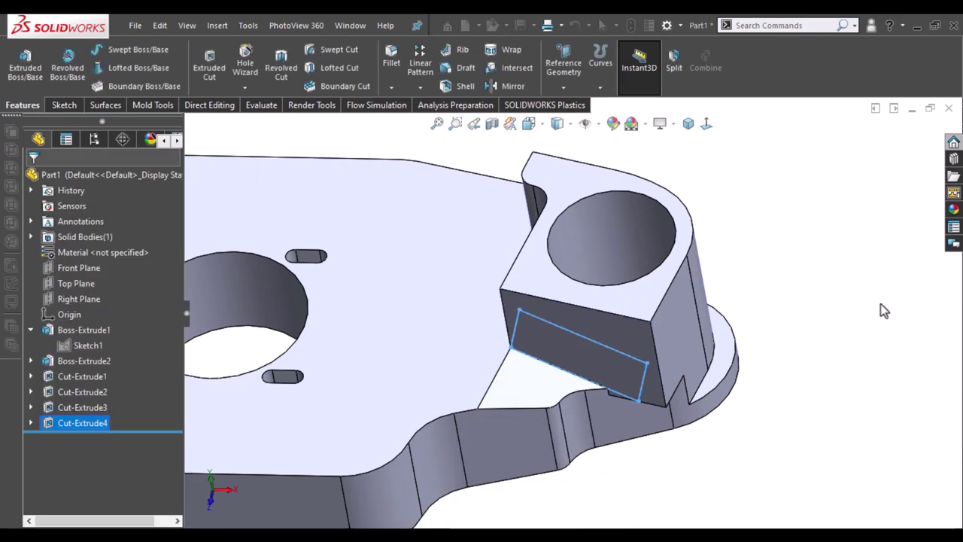
- Show the temporary axes and select the axis through the boss hole
{"action": "middle_click_drag", "start_coordinate": [818, 379], "coordinate": [761, 342]}
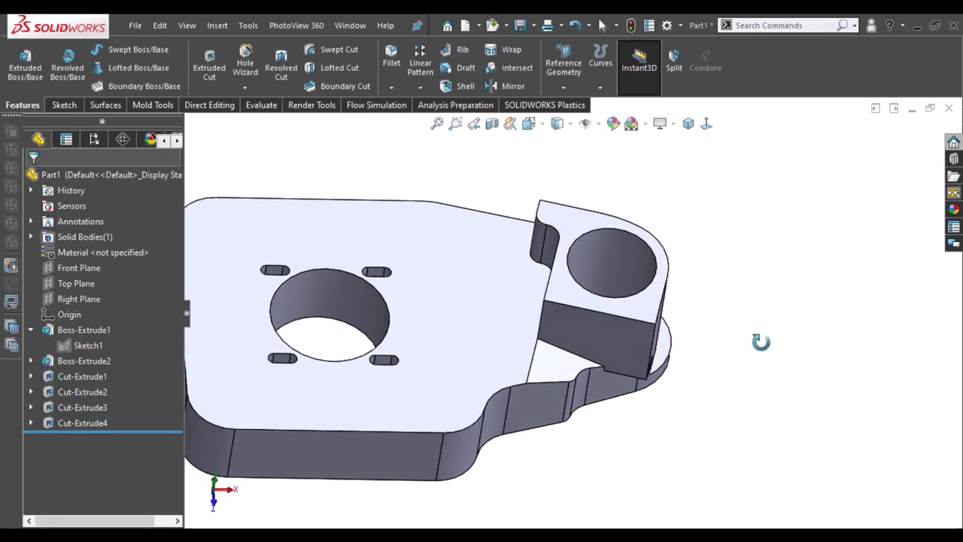
{"action": "left_click", "coordinate": [599, 124]}
{"action": "left_click", "coordinate": [587, 163]}
{"action": "middle_click_drag", "start_coordinate": [795, 234], "coordinate": [753, 248]}
{"action": "left_click", "coordinate": [587, 293]}
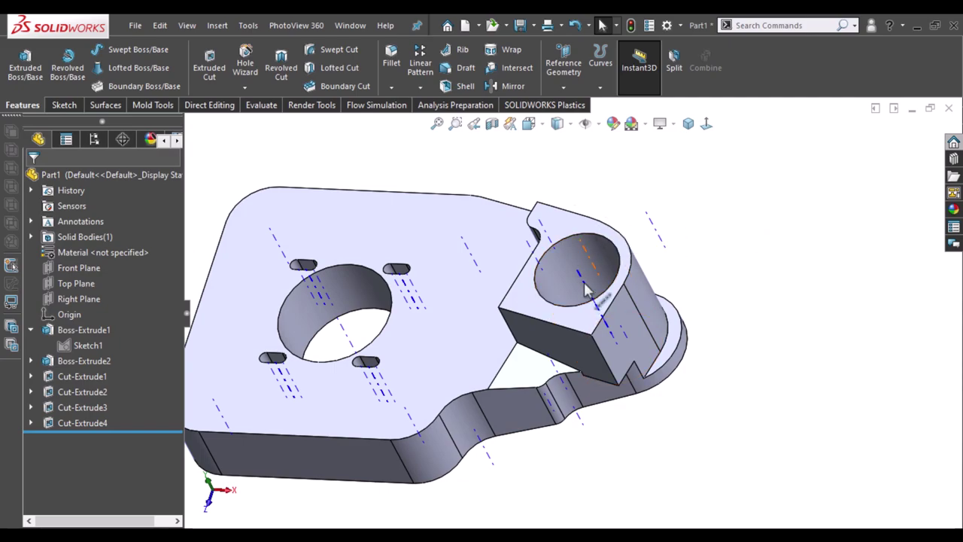
{"action": "middle_click_drag", "start_coordinate": [630, 322], "coordinate": [835, 307]}
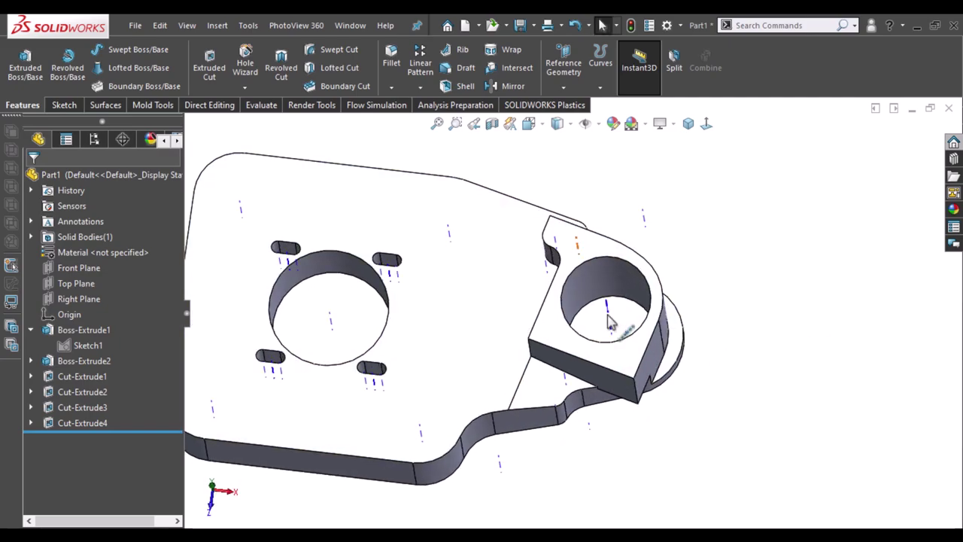
{"action": "middle_click_drag", "start_coordinate": [632, 342], "coordinate": [617, 325]}
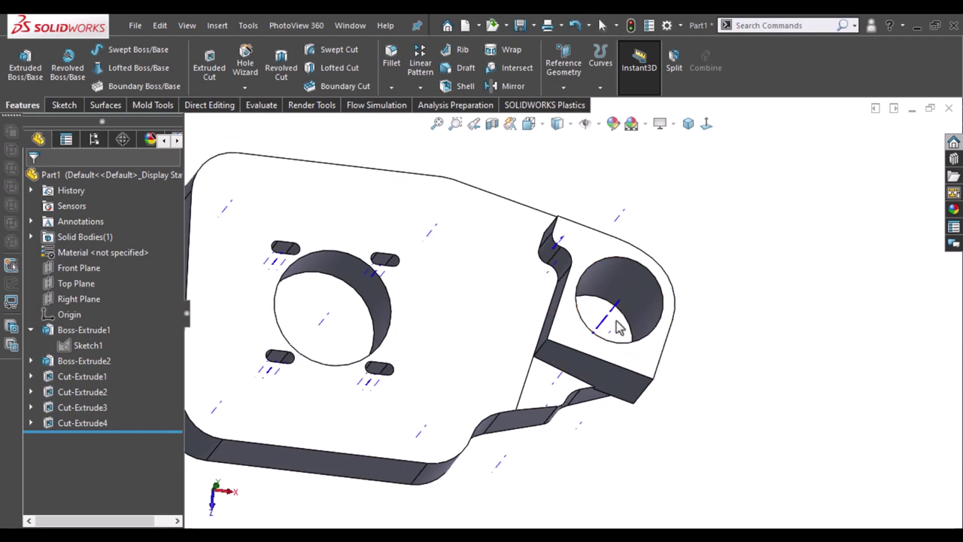
- Create Plane1 through the hole axis, parallel to the Front Plane, and sketch on it
{"action": "left_click", "coordinate": [564, 86]}
{"action": "left_click", "coordinate": [575, 121]}
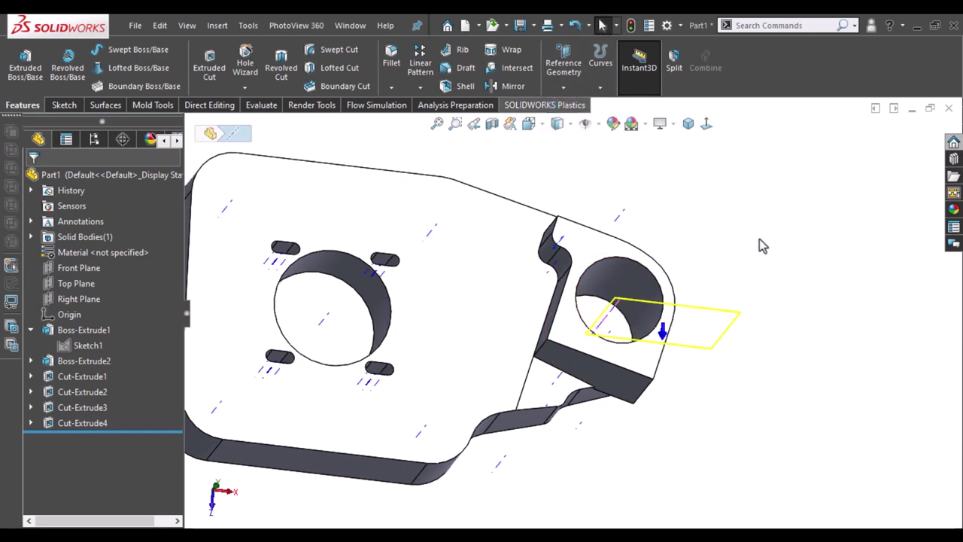
{"action": "middle_click_drag", "start_coordinate": [771, 301], "coordinate": [775, 293]}
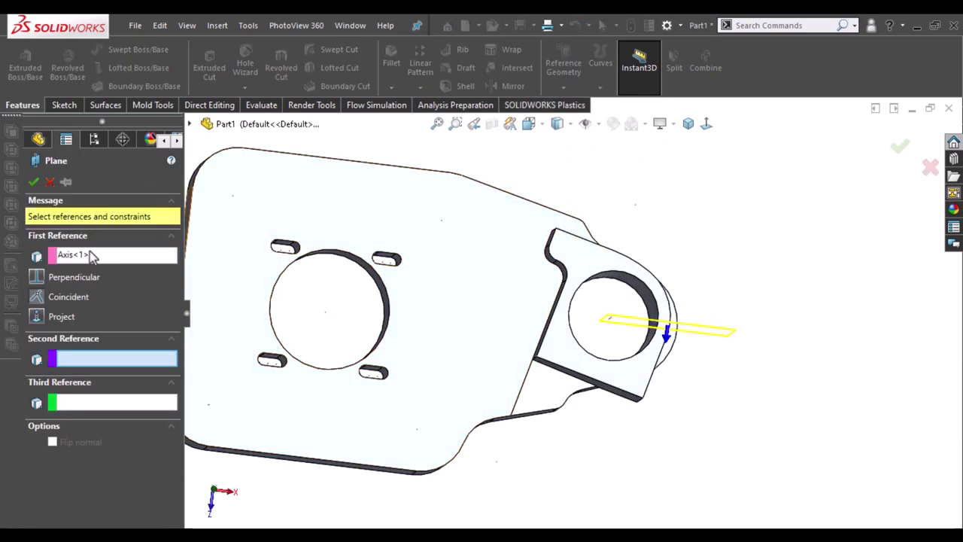
{"action": "left_click", "coordinate": [190, 124]}
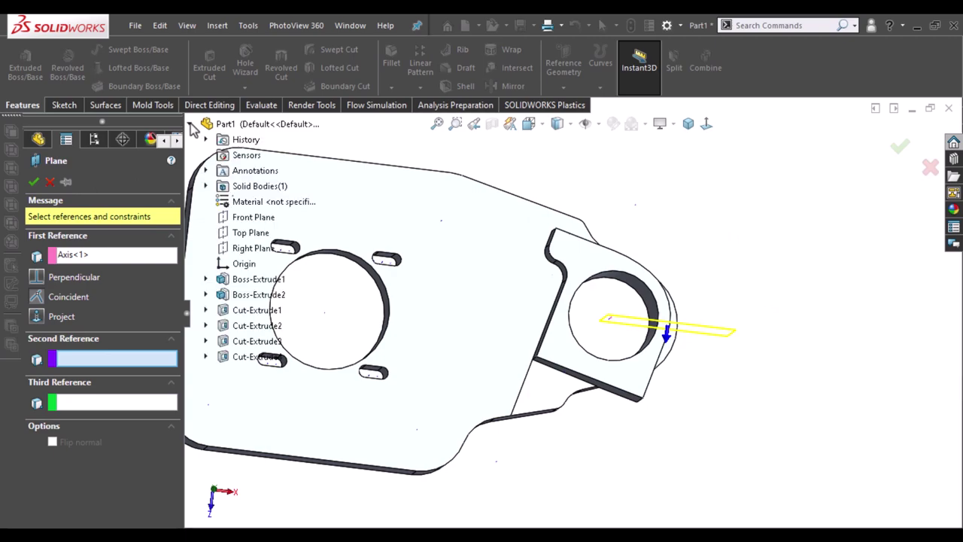
{"action": "left_click", "coordinate": [249, 218]}
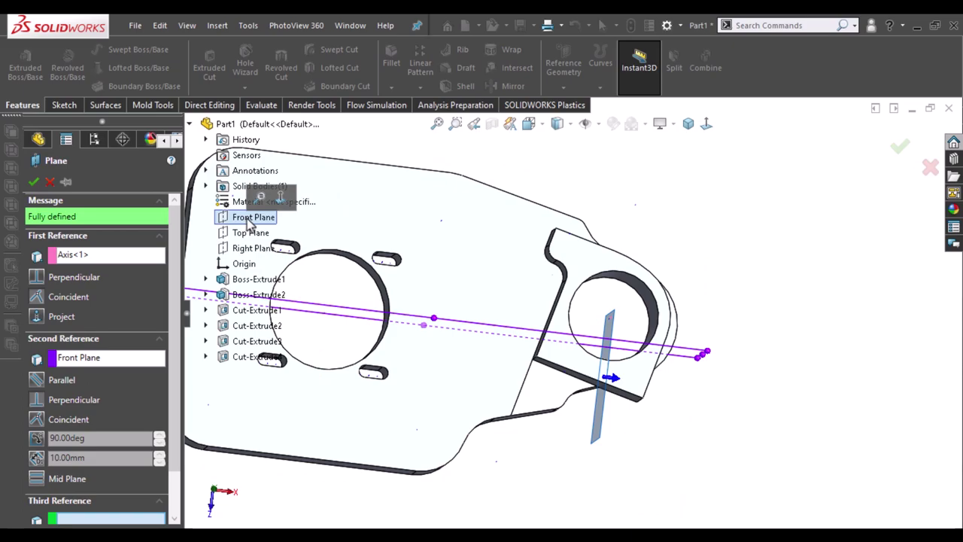
{"action": "left_click", "coordinate": [36, 383]}
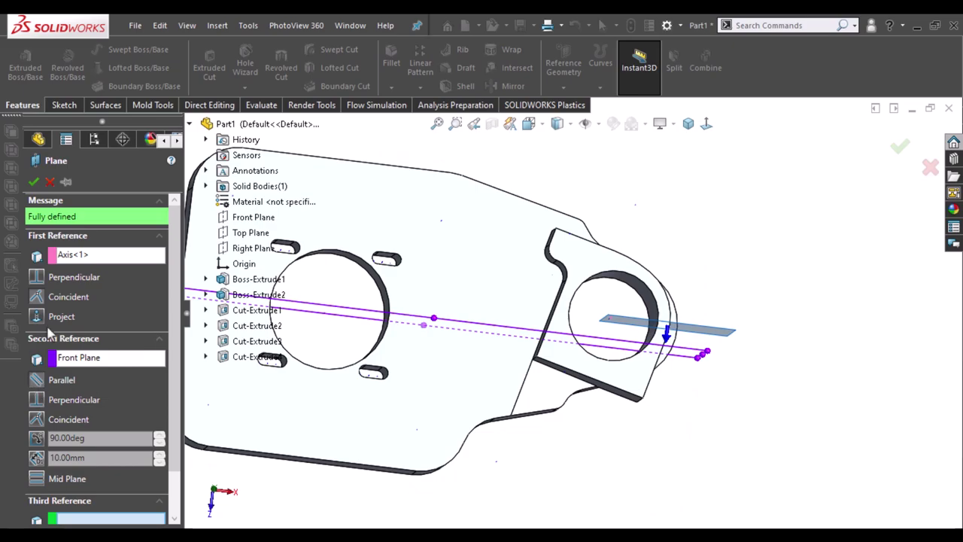
{"action": "left_click", "coordinate": [34, 182]}
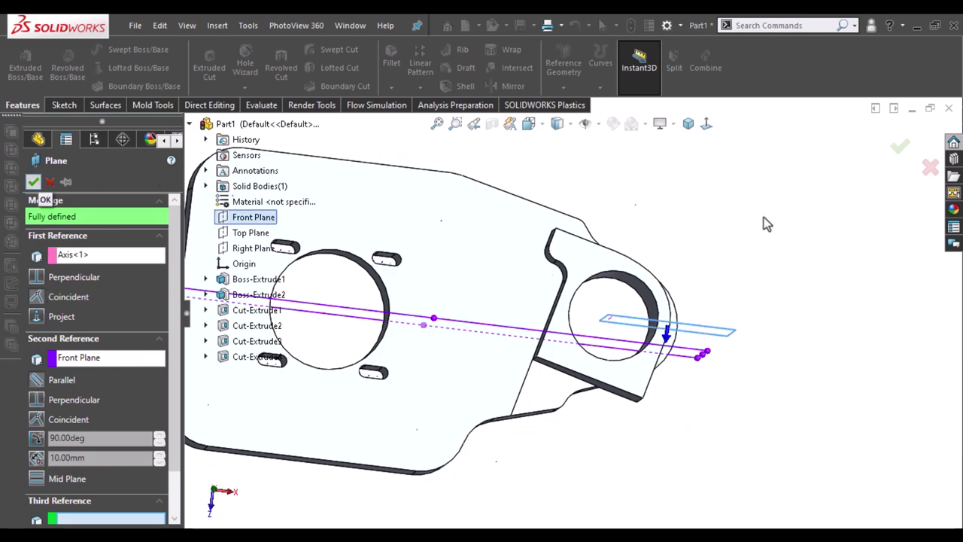
{"action": "left_click", "coordinate": [716, 338]}
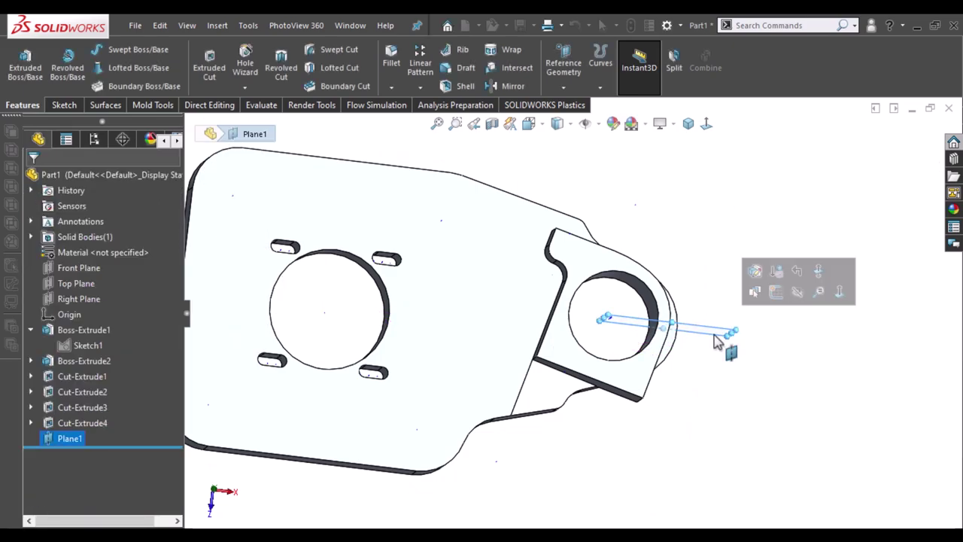
{"action": "left_click", "coordinate": [705, 123]}
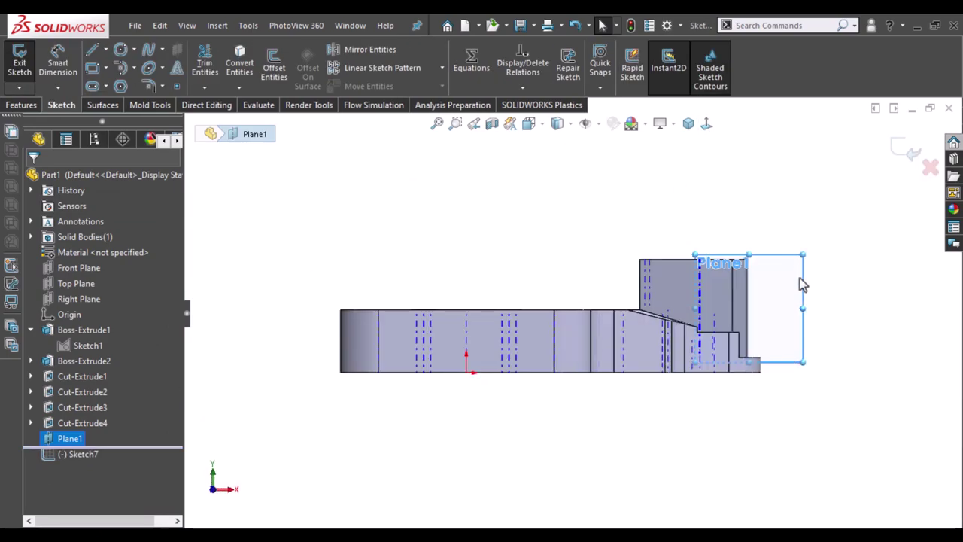
- Hide the temporary axes and display the part's hidden edges
{"action": "scroll", "coordinate": [752, 279], "scroll_direction": "down", "scroll_amount": 2}
{"action": "scroll", "coordinate": [679, 219], "scroll_direction": "down", "scroll_amount": 3}
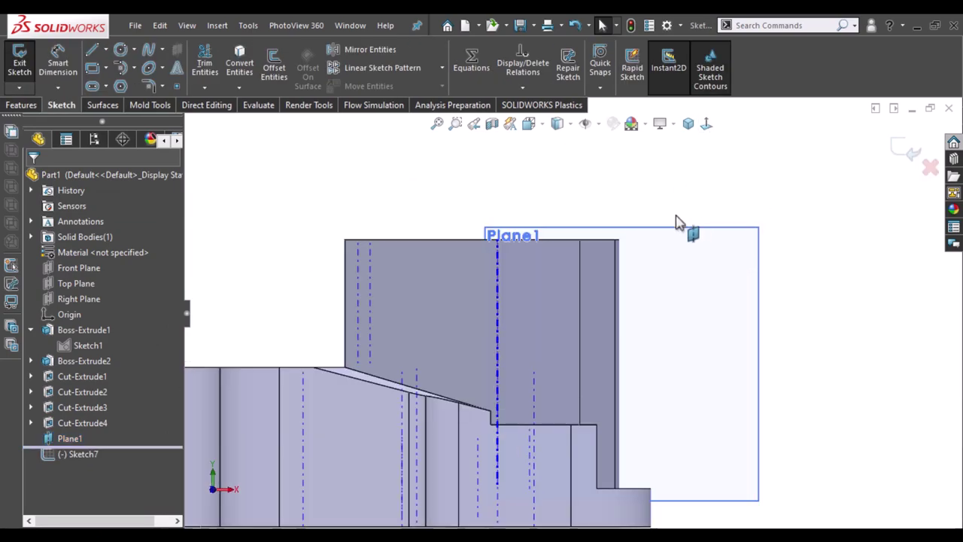
{"action": "left_click", "coordinate": [600, 125]}
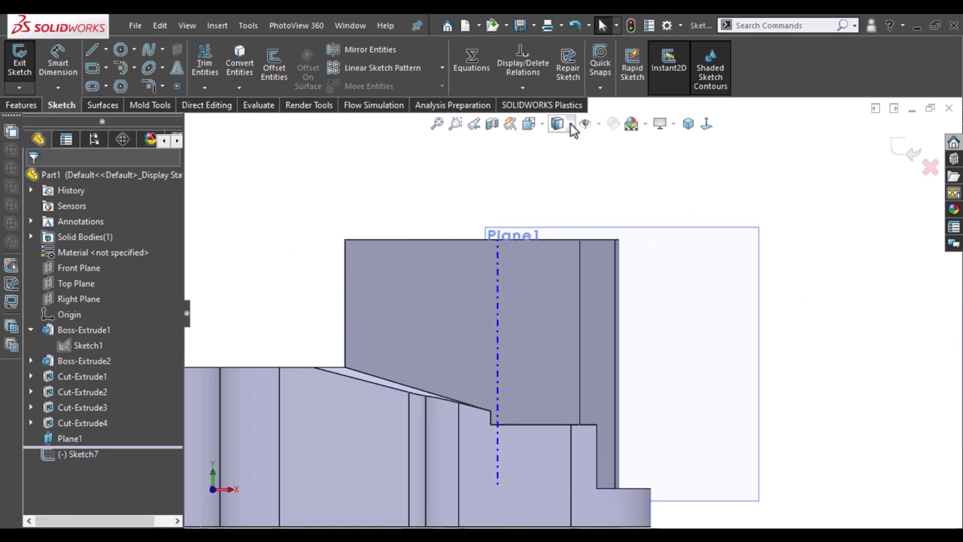
{"action": "left_click", "coordinate": [572, 125]}
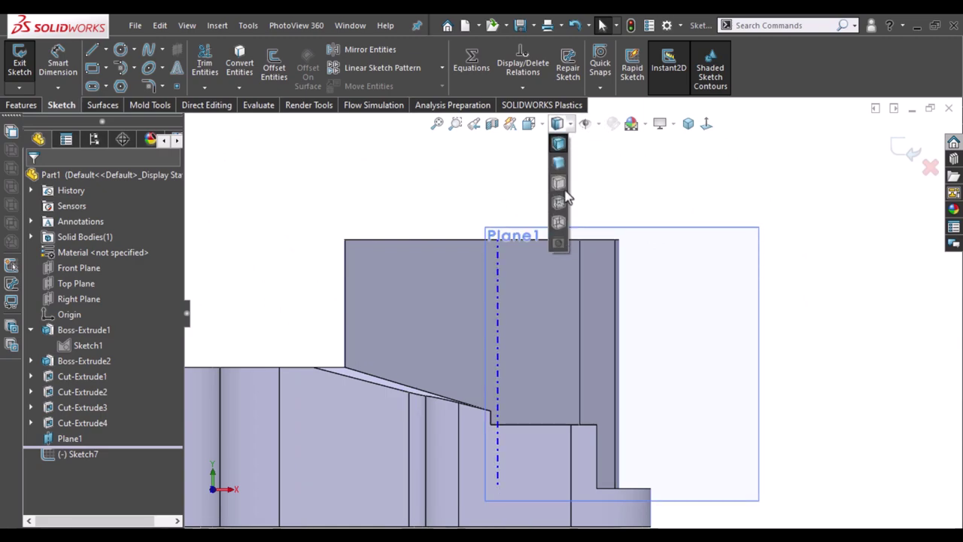
{"action": "left_click", "coordinate": [559, 203]}
{"action": "scroll", "coordinate": [605, 225], "scroll_direction": "down", "scroll_amount": 2}
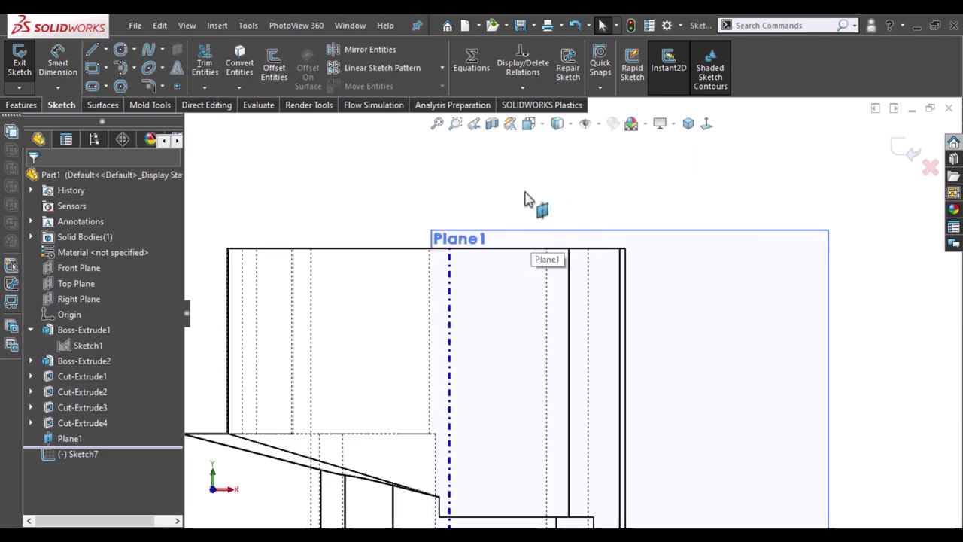
{"action": "scroll", "coordinate": [534, 207], "scroll_direction": "down", "scroll_amount": 1}
{"action": "scroll", "coordinate": [576, 218], "scroll_direction": "up", "scroll_amount": 1}
{"action": "scroll", "coordinate": [566, 245], "scroll_direction": "down", "scroll_amount": 1}
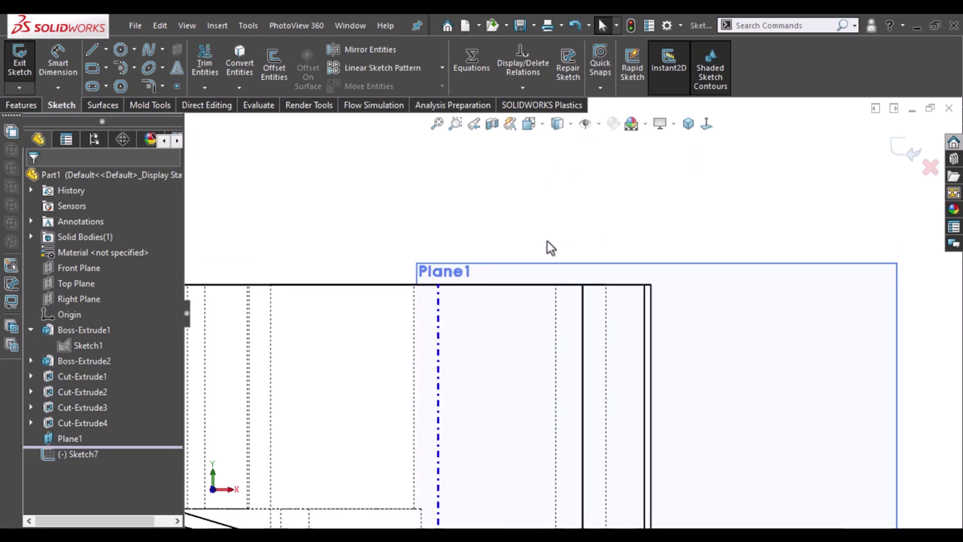
- Draw the groove's slanted line, vertical drop, short horizontal step and tangent arc
{"action": "left_click", "coordinate": [599, 300]}
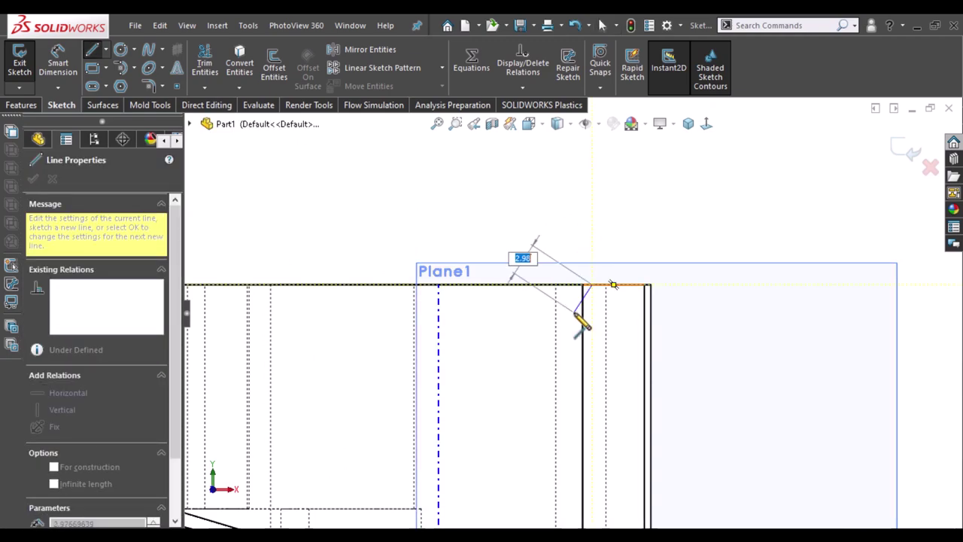
{"action": "left_click", "coordinate": [574, 312]}
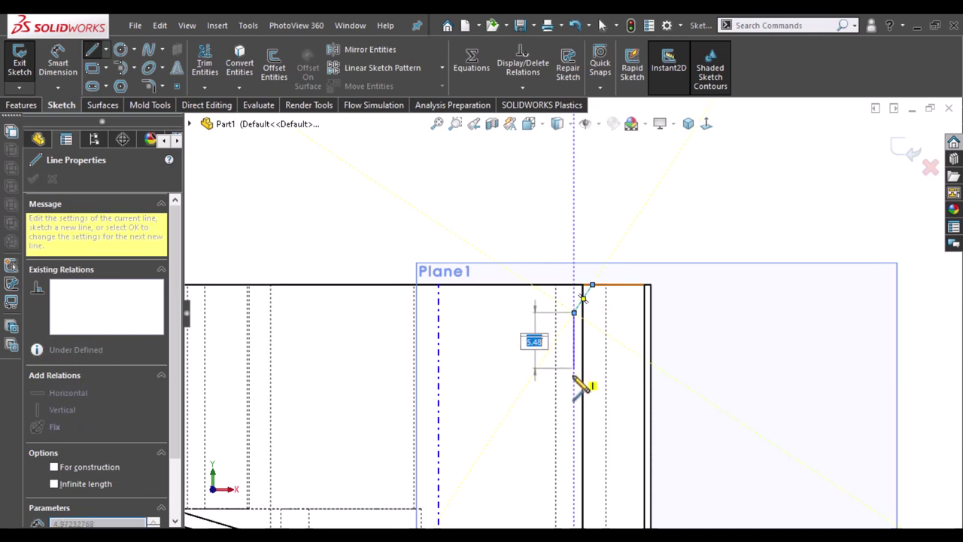
{"action": "left_click", "coordinate": [574, 375]}
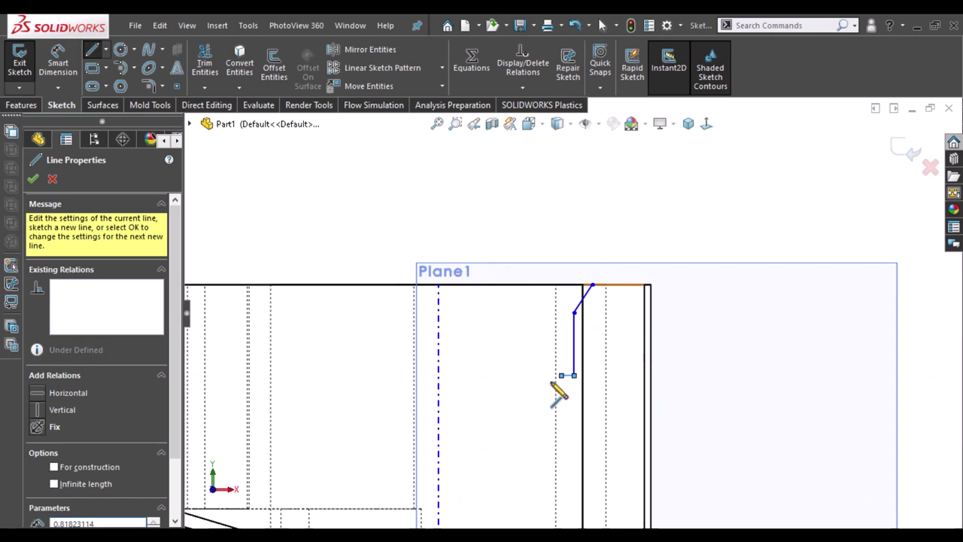
{"action": "left_click", "coordinate": [560, 374]}
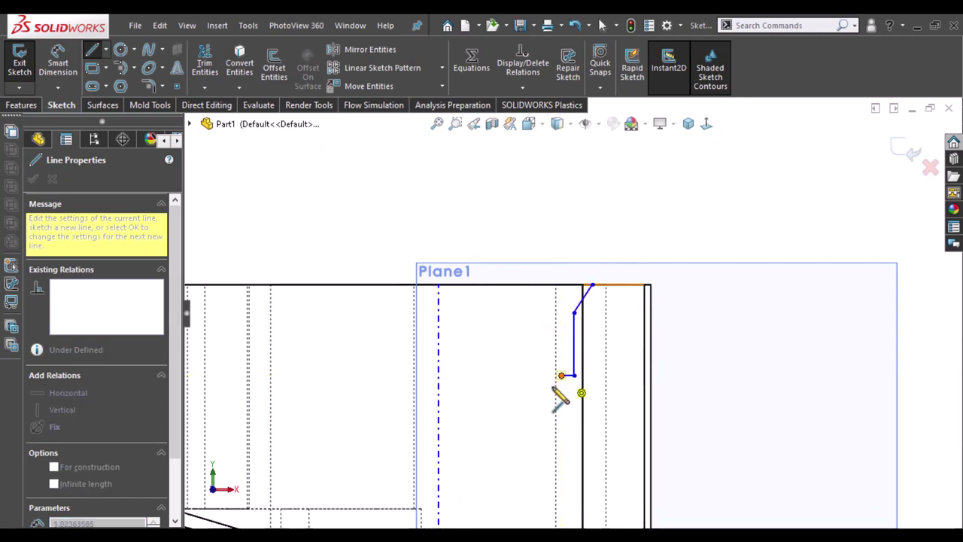
{"action": "key", "text": "a"}
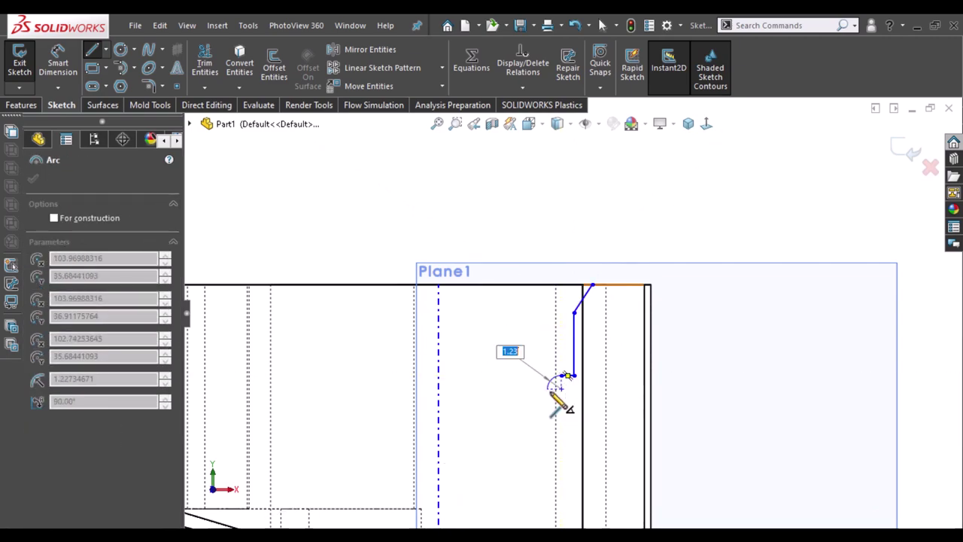
{"action": "left_click", "coordinate": [547, 388]}
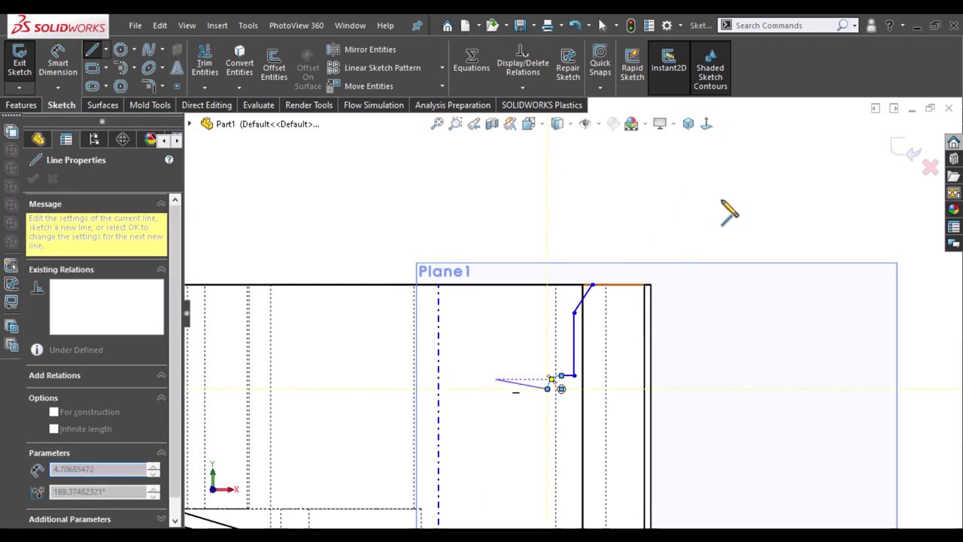
{"action": "key", "text": "Escape"}
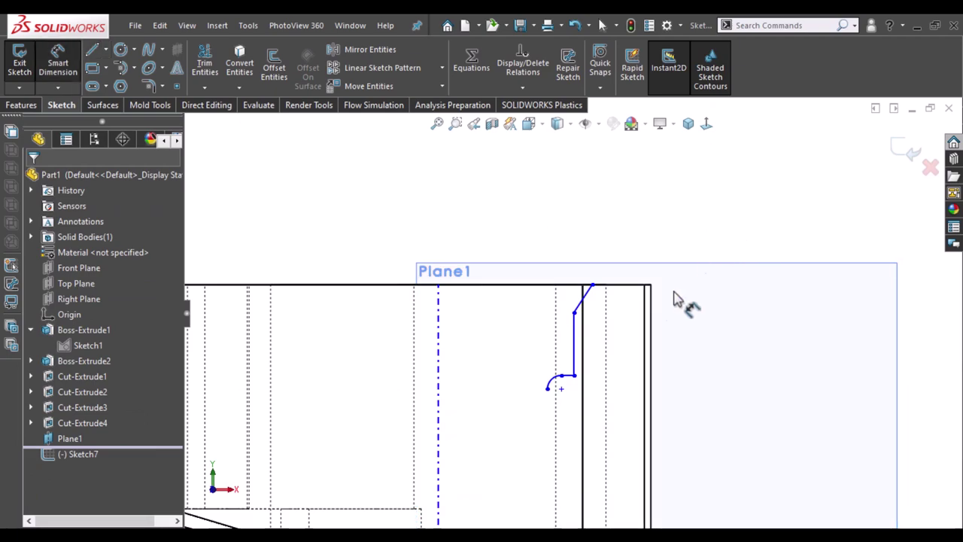
- Set the groove arc's radius dimension to 0.40
{"action": "left_click", "coordinate": [538, 376]}
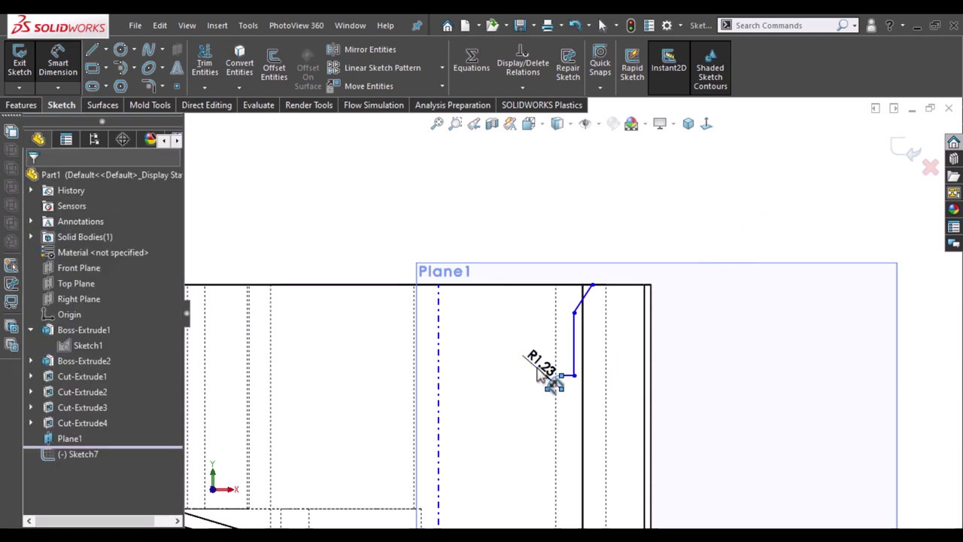
{"action": "left_click", "coordinate": [541, 374]}
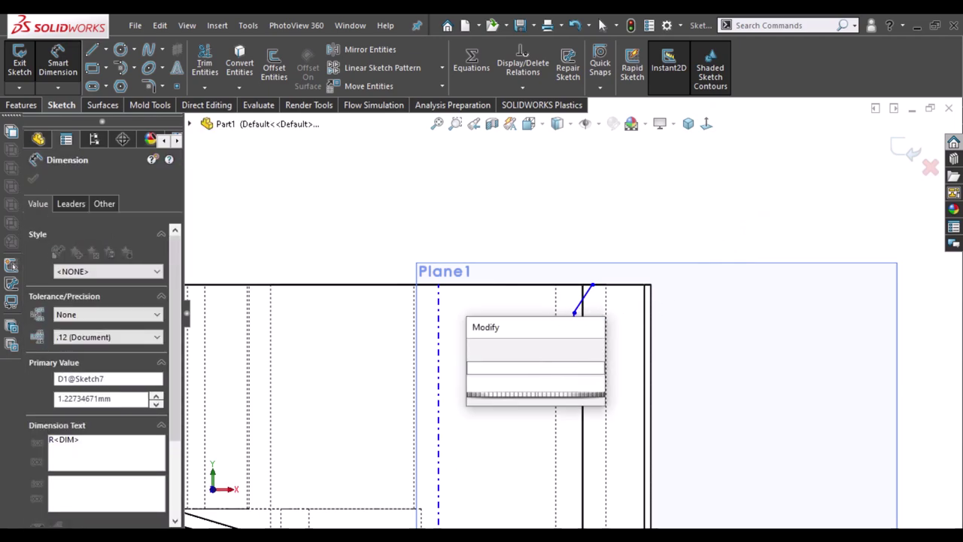
{"action": "type", "text": "4"}
{"action": "key", "text": "Return"}
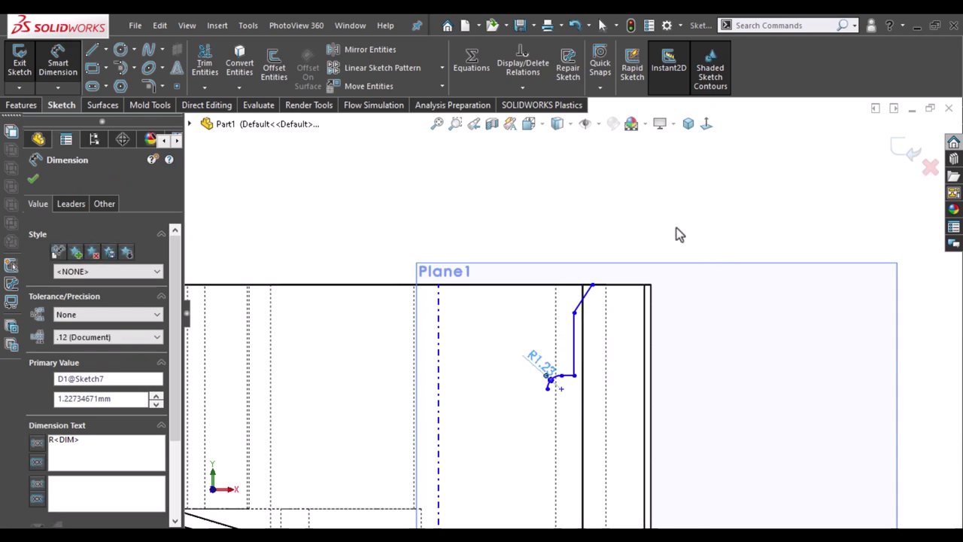
{"action": "key", "text": "Escape"}
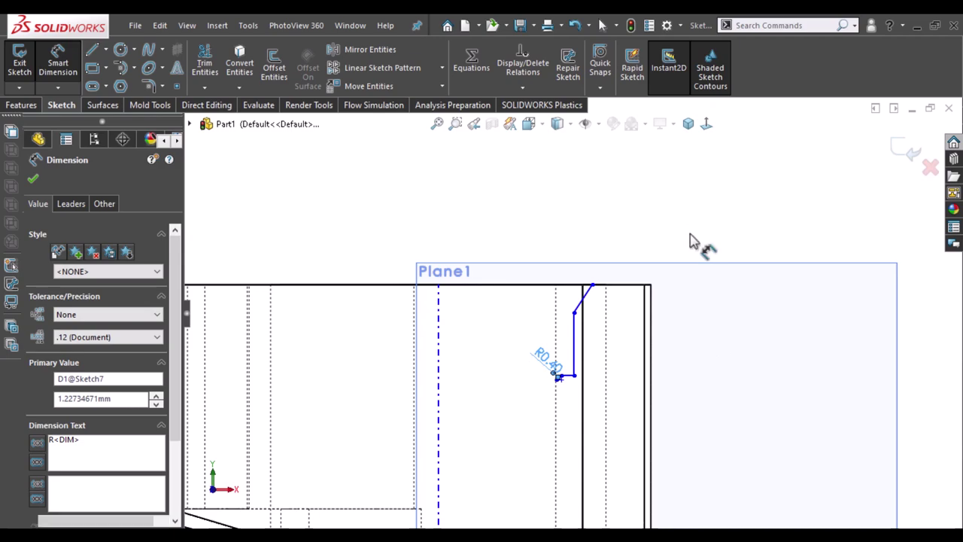
- Add a 0.50 horizontal distance dimension at the slanted line's top vertex
{"action": "scroll", "coordinate": [625, 313], "scroll_direction": "down", "scroll_amount": 1}
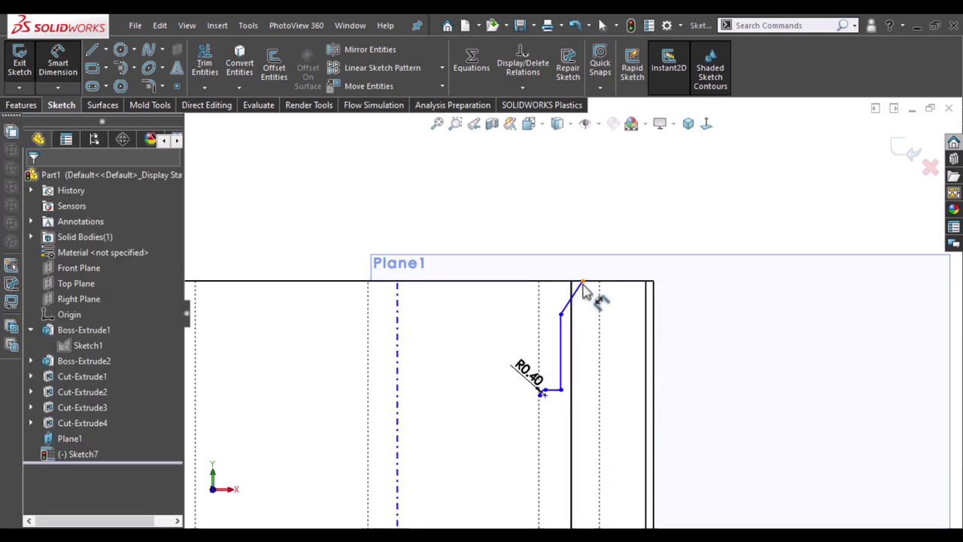
{"action": "left_click", "coordinate": [560, 314]}
{"action": "left_click", "coordinate": [583, 282]}
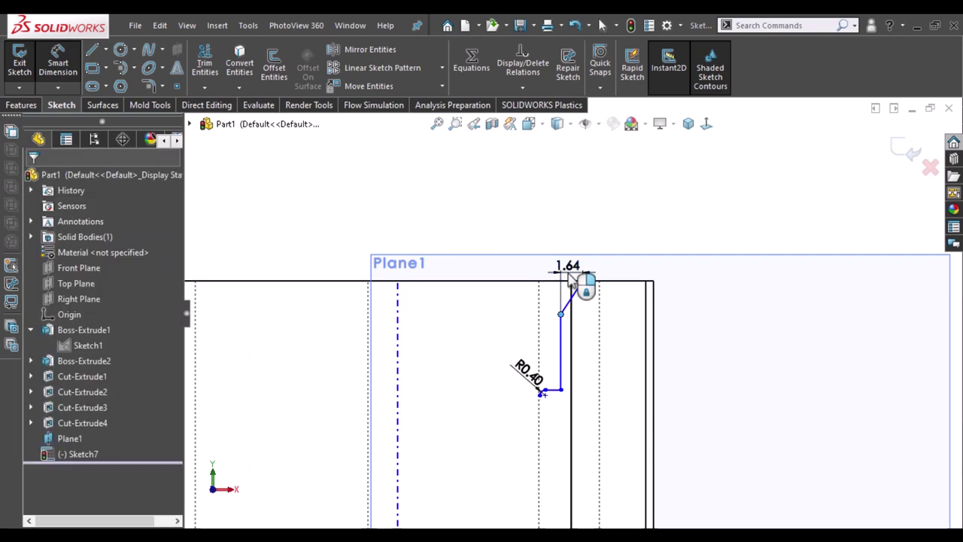
{"action": "left_click", "coordinate": [764, 192]}
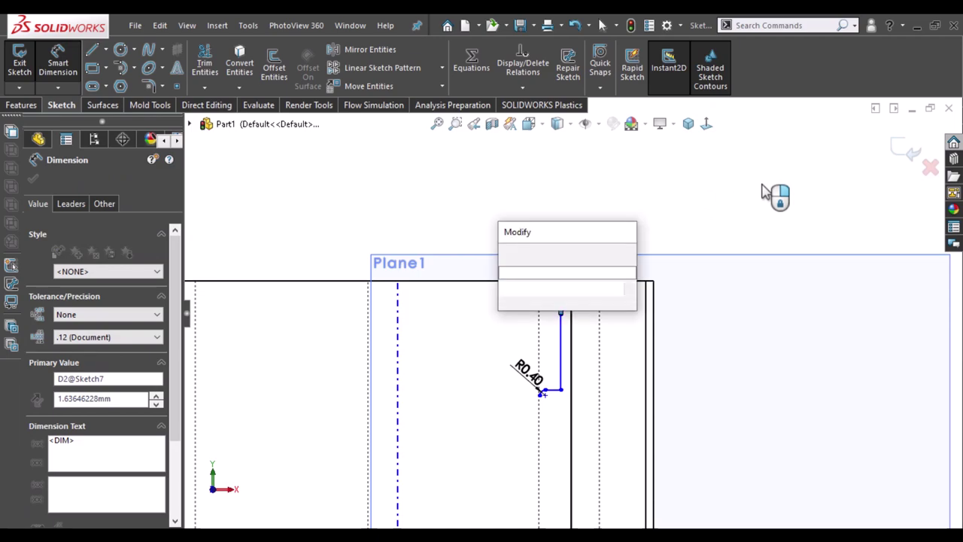
{"action": "type", "text": ".5"}
{"action": "key", "text": "Escape"}
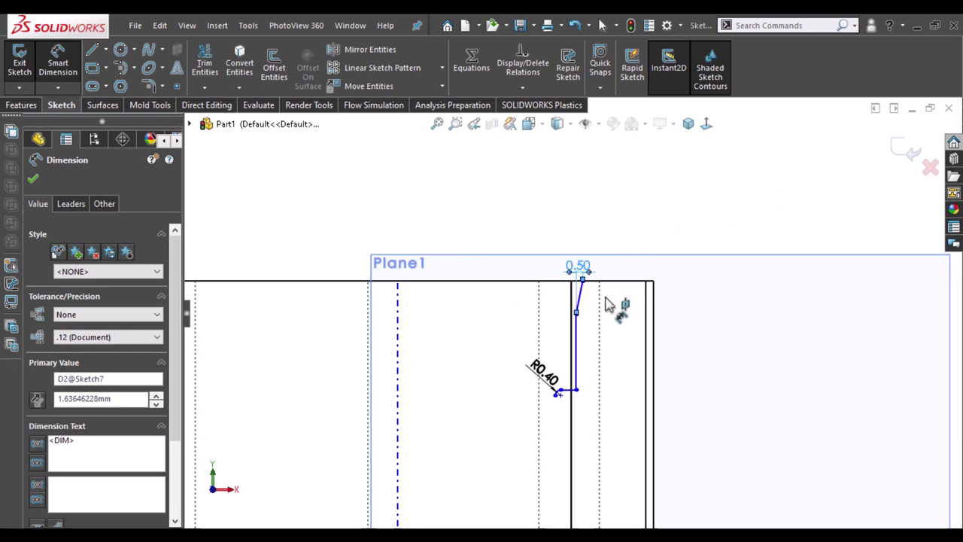
- Add a 78.63° angle dimension between the slanted line and the top edge
{"action": "scroll", "coordinate": [598, 305], "scroll_direction": "down", "scroll_amount": 5}
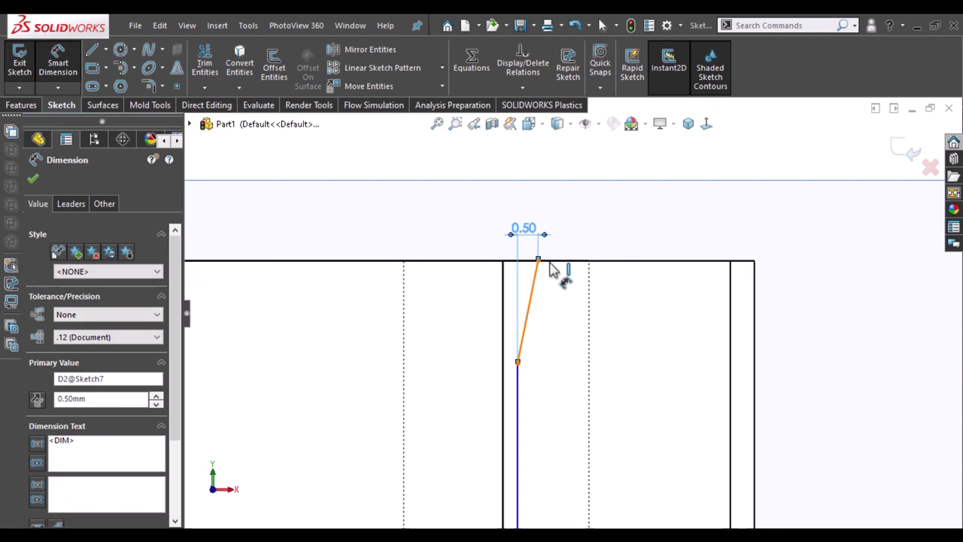
{"action": "left_click", "coordinate": [550, 268]}
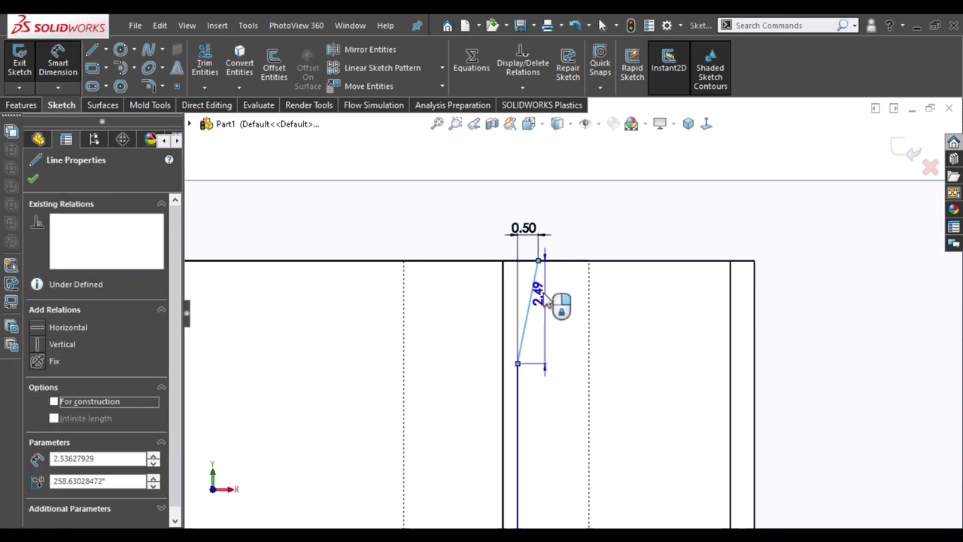
{"action": "left_click", "coordinate": [612, 261]}
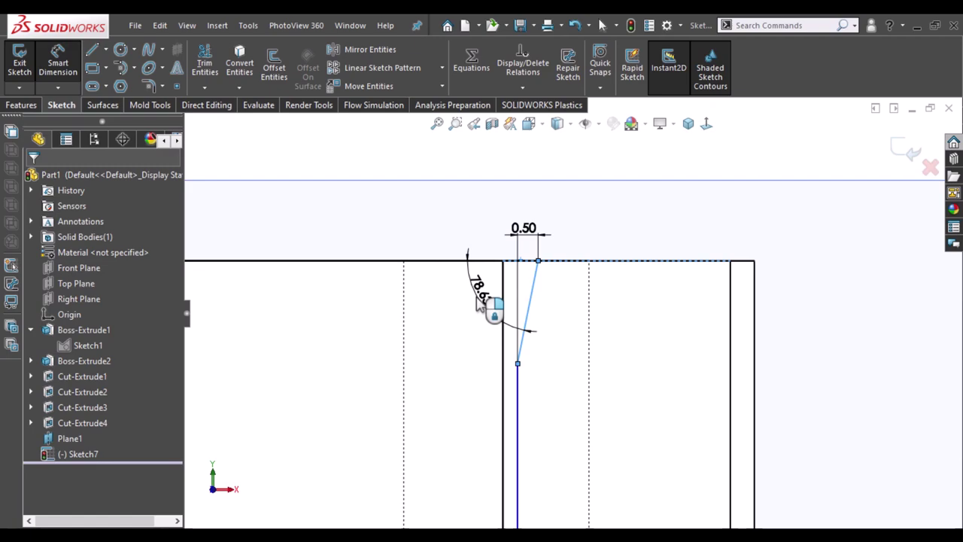
{"action": "left_click", "coordinate": [476, 300]}
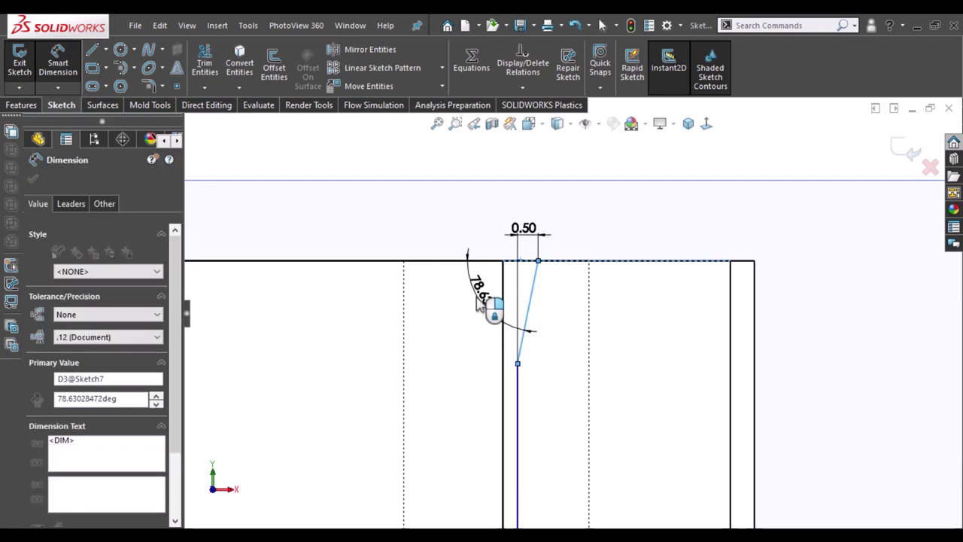
{"action": "type", "text": "7"}
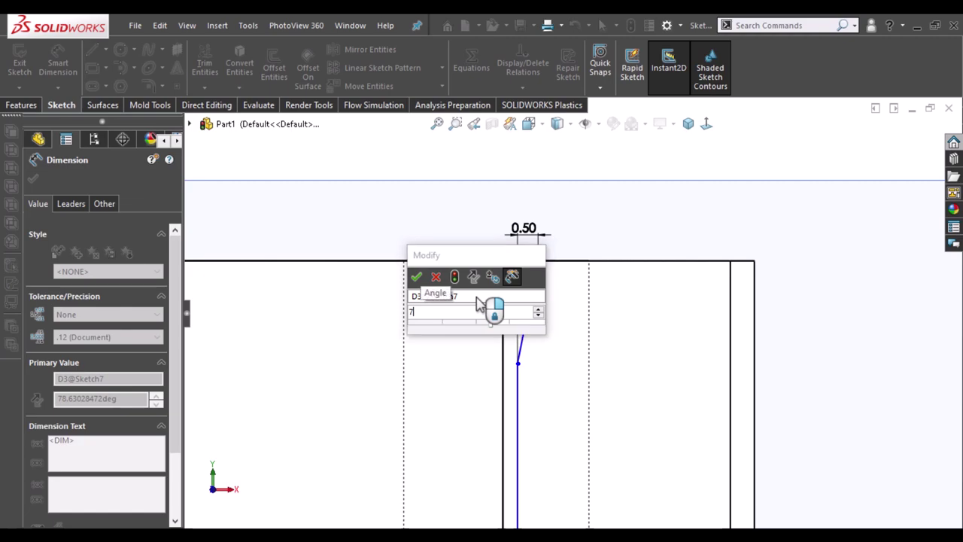
{"action": "type", "text": "0"}
{"action": "key", "text": "Escape"}
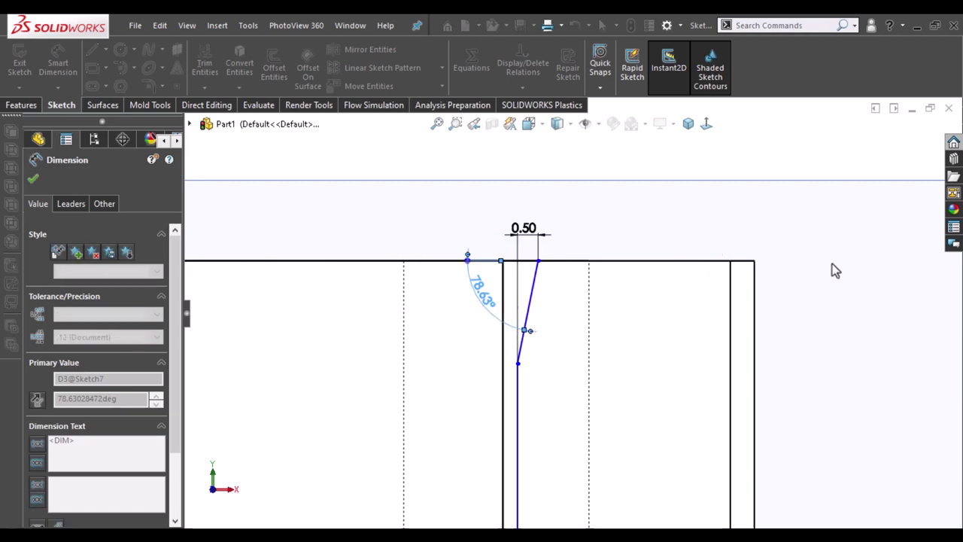
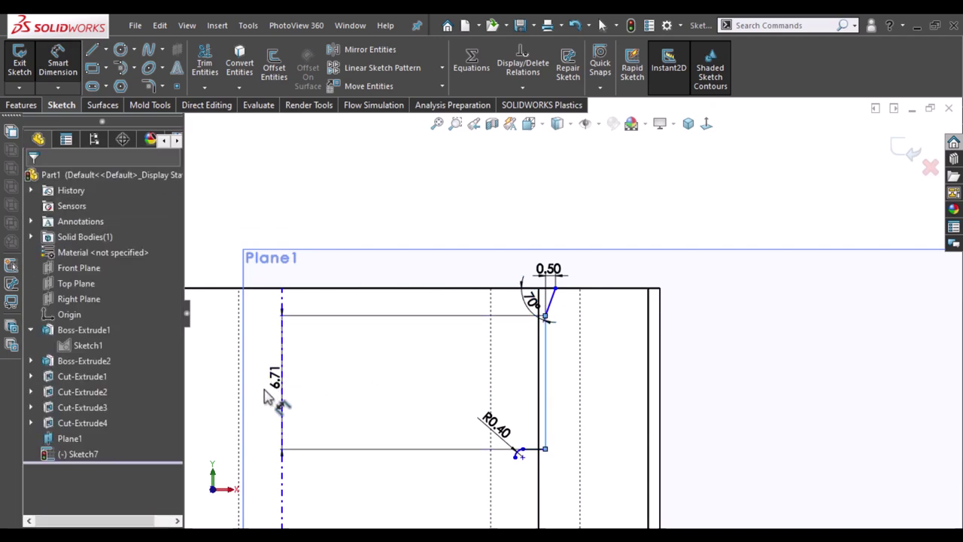
- Remove the stray 6.71 length dimension from the profile
{"action": "left_click", "coordinate": [280, 361]}
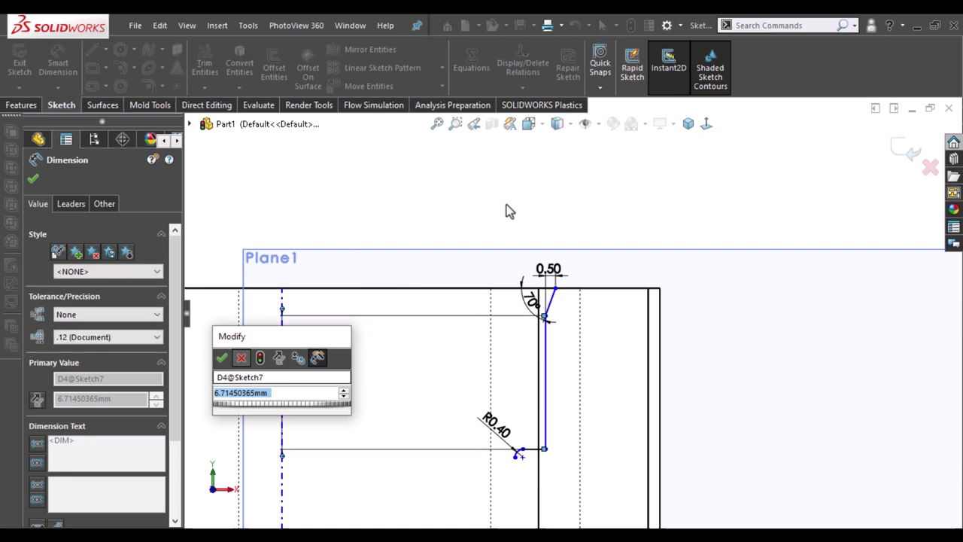
{"action": "key", "text": "Return"}
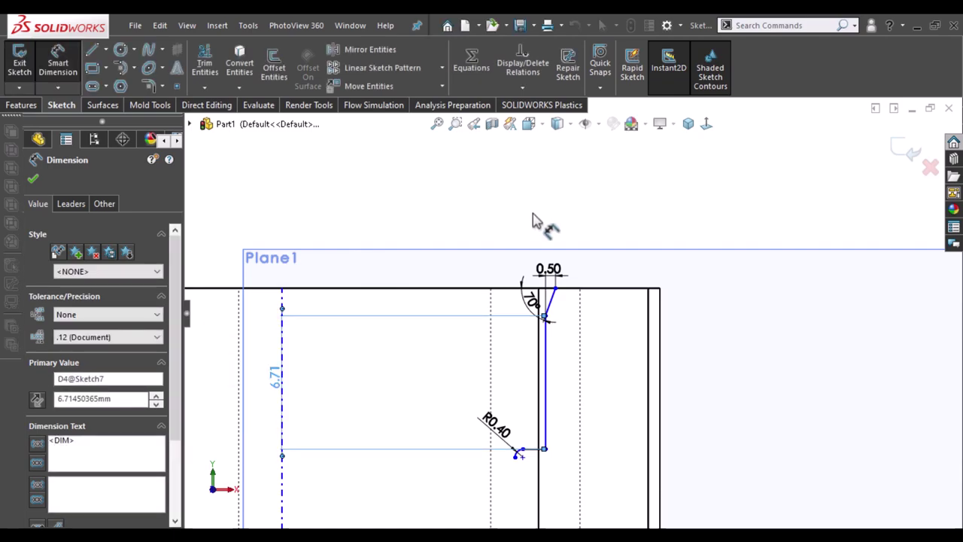
{"action": "key", "text": "Delete"}
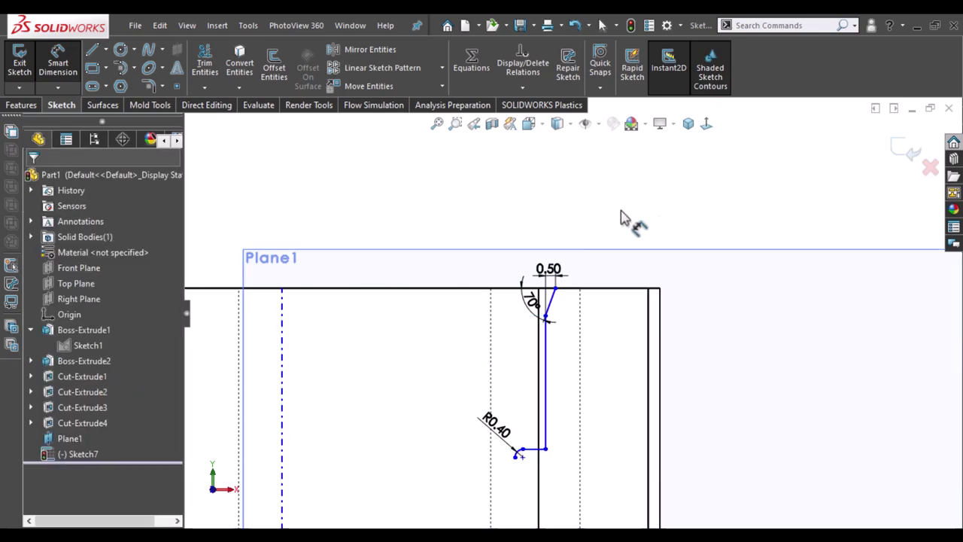
- Dimension the profile's vertical line to 6.00 mm
{"action": "left_click", "coordinate": [554, 289]}
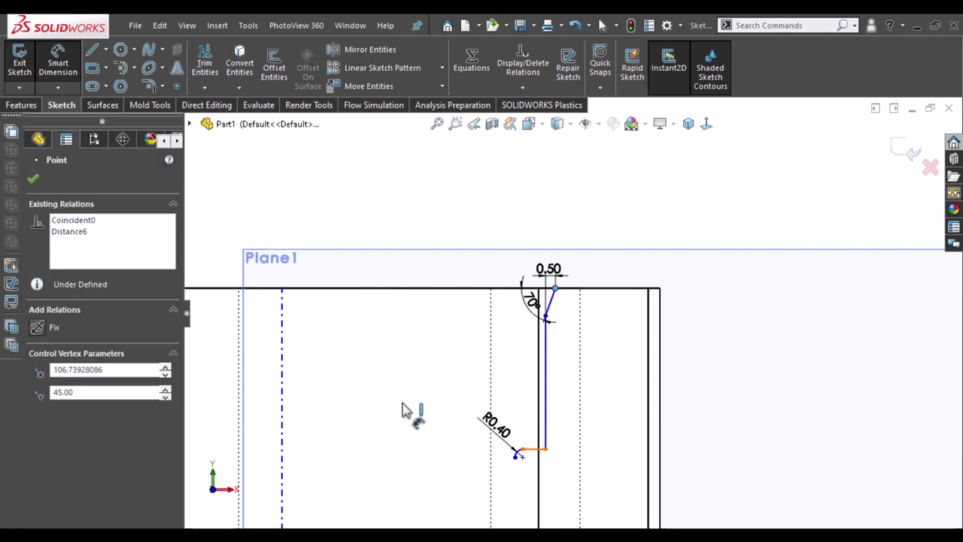
{"action": "left_click", "coordinate": [546, 376]}
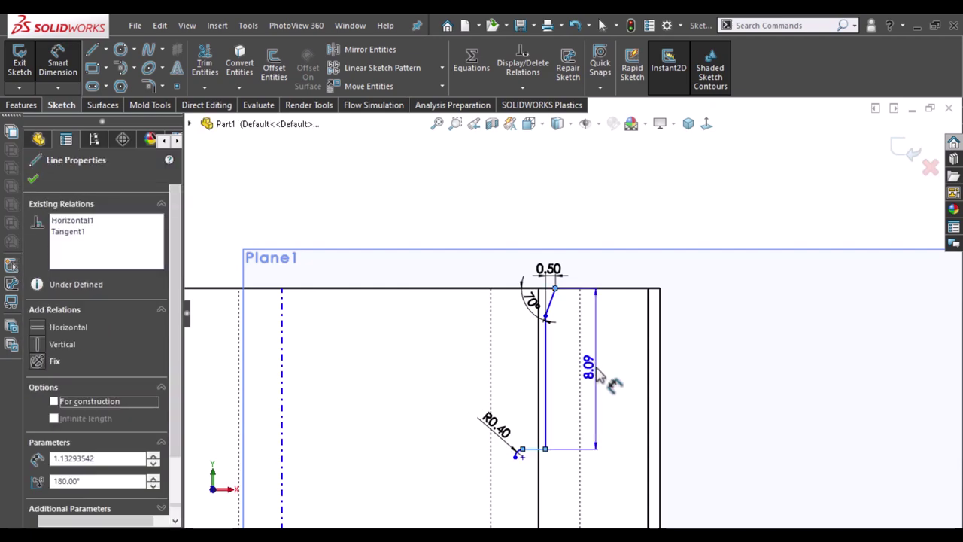
{"action": "left_click", "coordinate": [598, 376]}
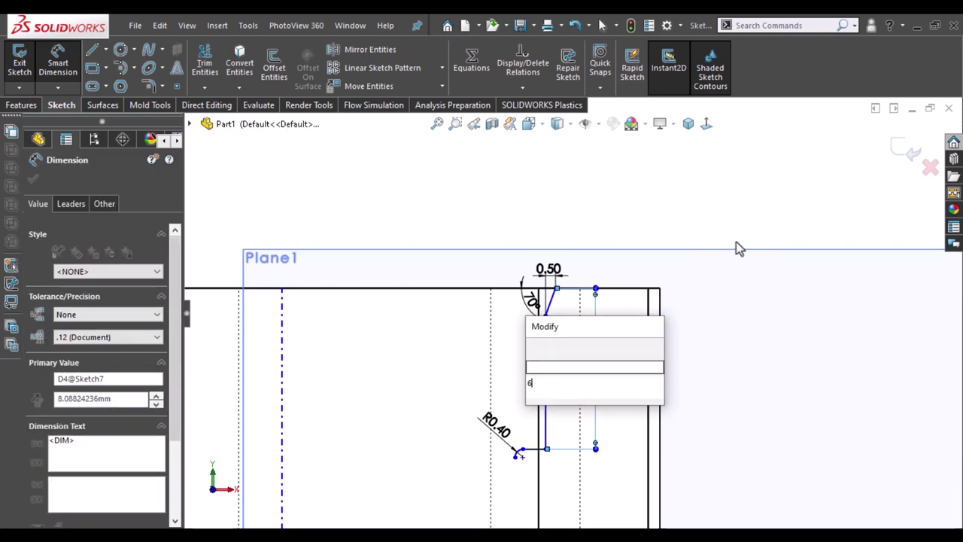
{"action": "key", "text": "Escape"}
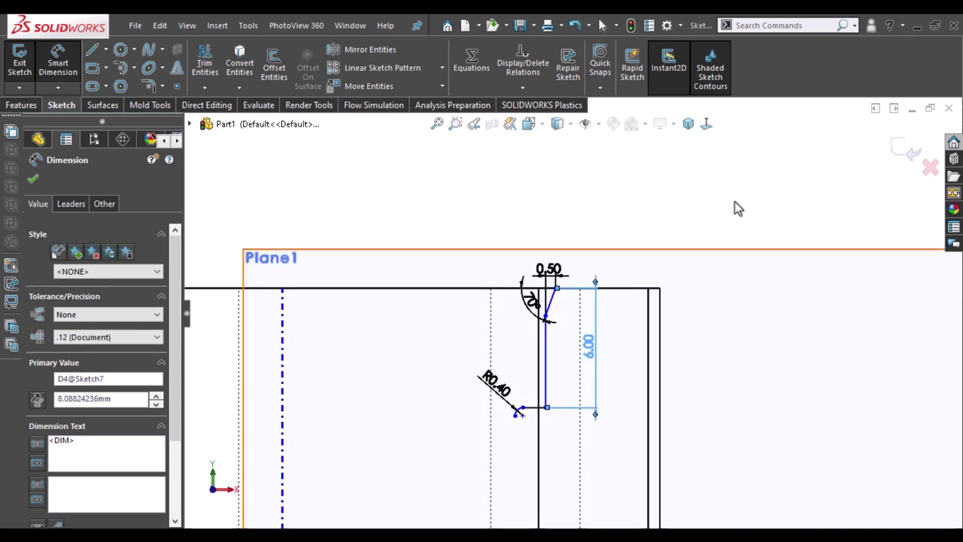
{"action": "left_click", "coordinate": [546, 390]}
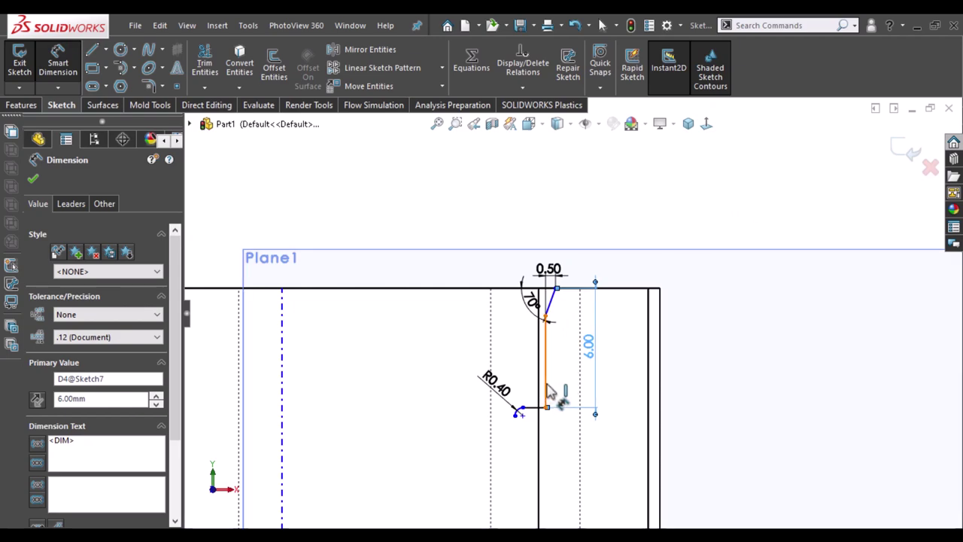
{"action": "left_click_drag", "start_coordinate": [387, 318], "coordinate": [286, 368]}
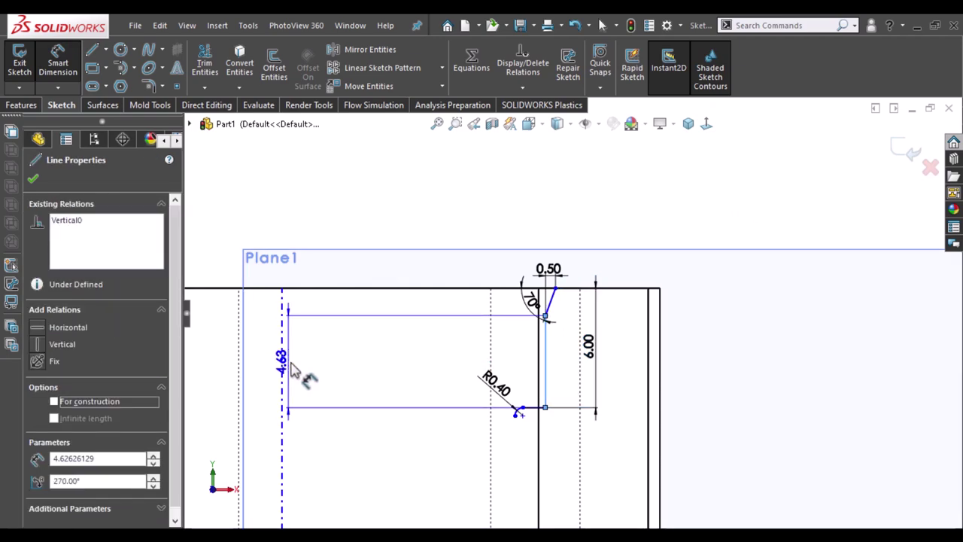
{"action": "key", "text": "Escape"}
{"action": "left_click", "coordinate": [103, 50]}
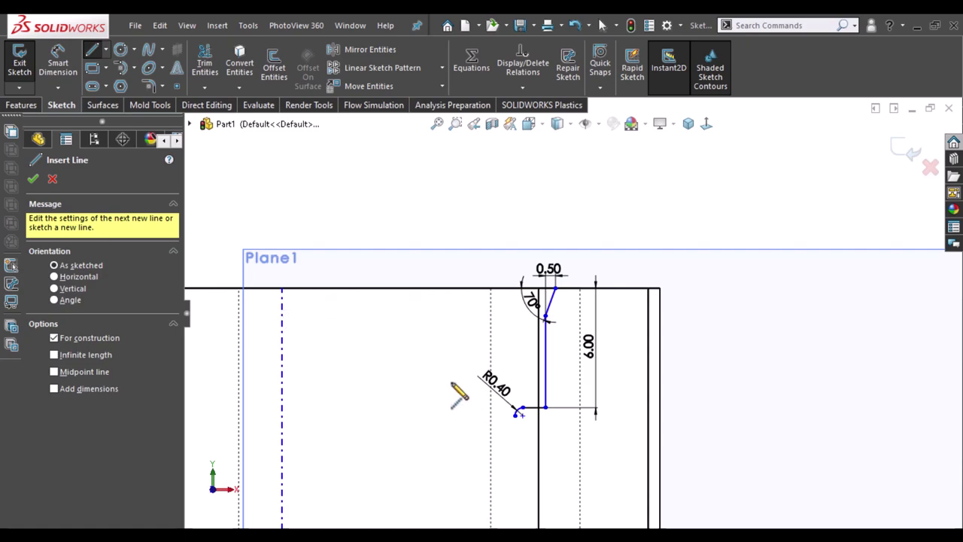
- Draw a vertical construction centerline in Sketch7
{"action": "middle_click_drag", "start_coordinate": [457, 393], "coordinate": [482, 269]}
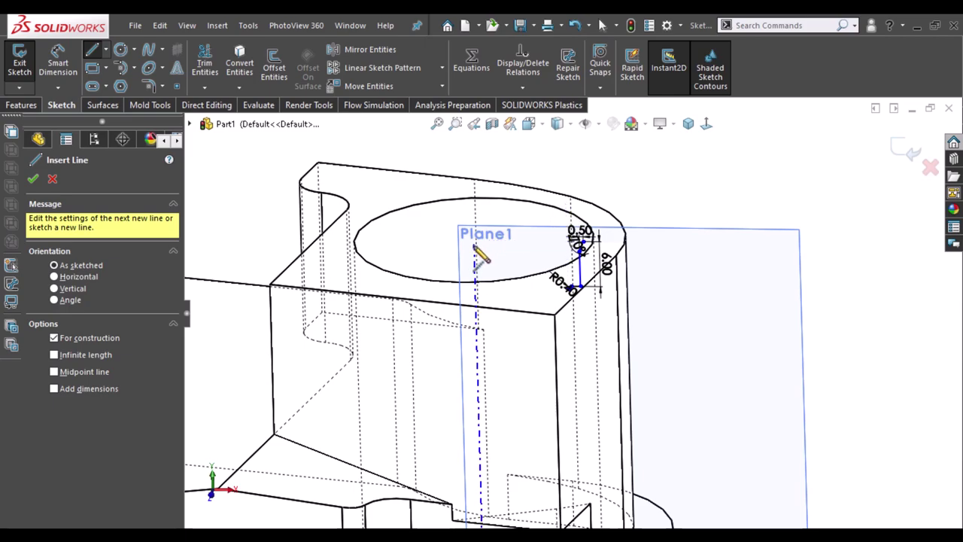
{"action": "left_click", "coordinate": [475, 261]}
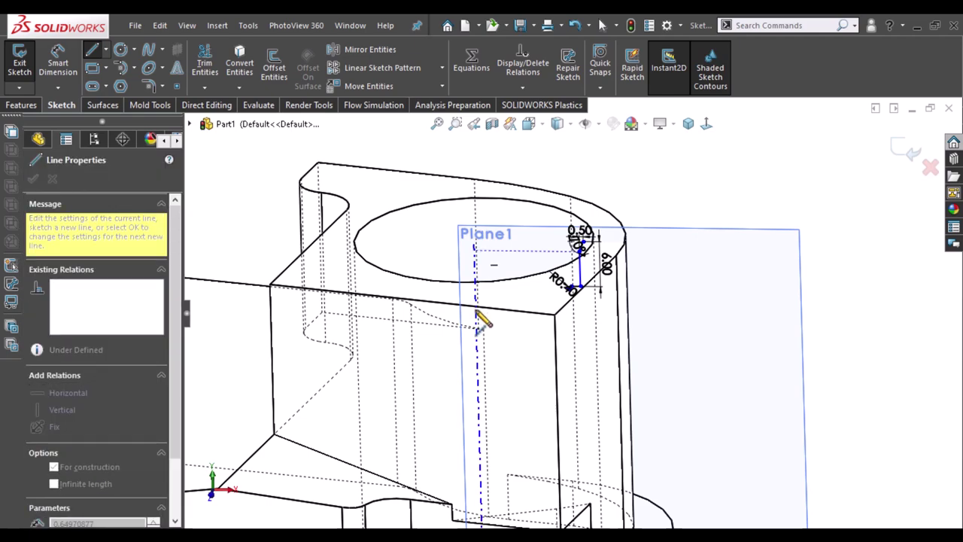
{"action": "key", "text": "Escape"}
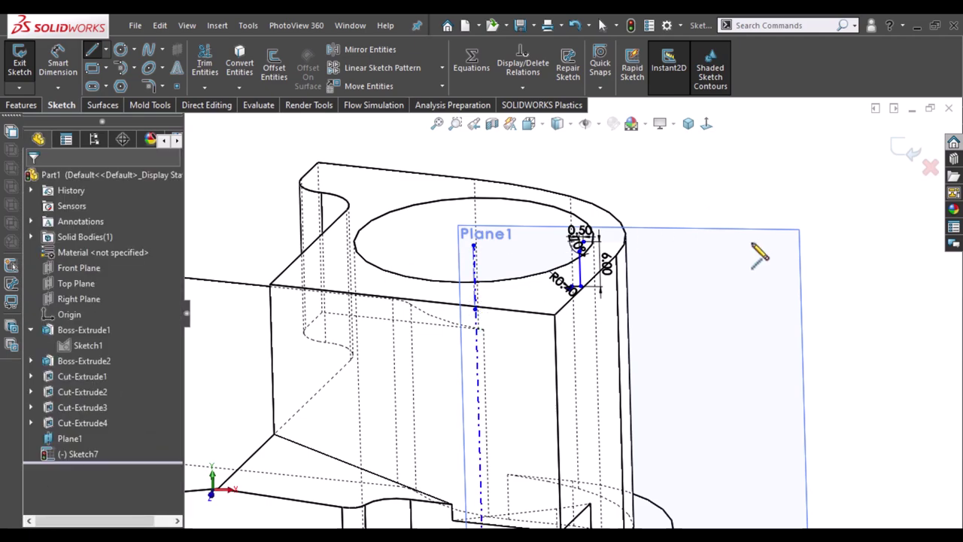
- Hide Plane1 and tilt the part into a 3D view
{"action": "left_click", "coordinate": [755, 257]}
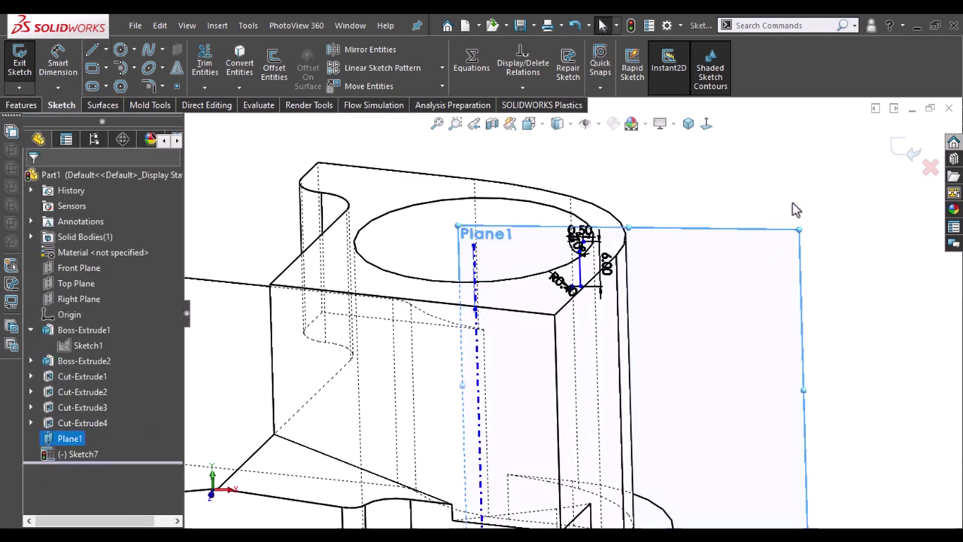
{"action": "left_click", "coordinate": [47, 442]}
{"action": "left_click", "coordinate": [73, 420]}
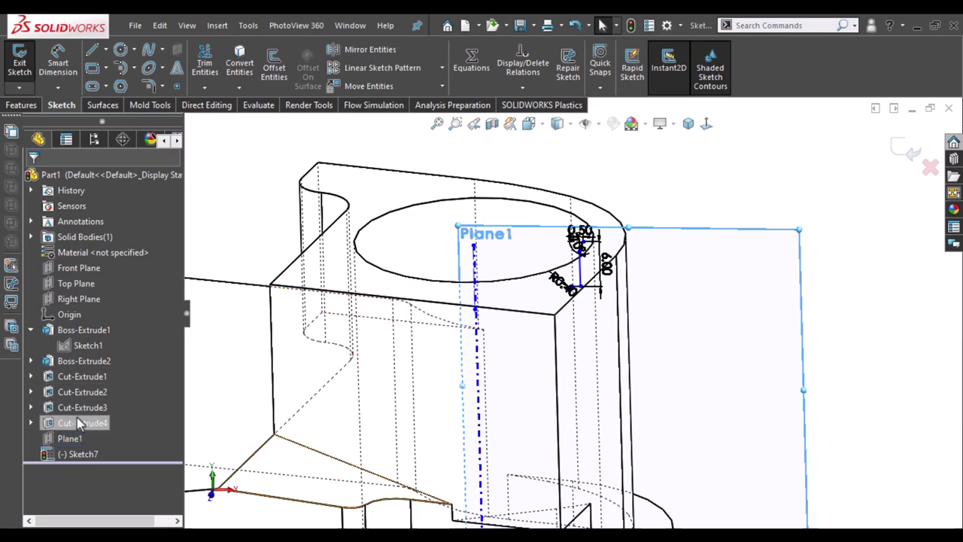
{"action": "left_click", "coordinate": [708, 126]}
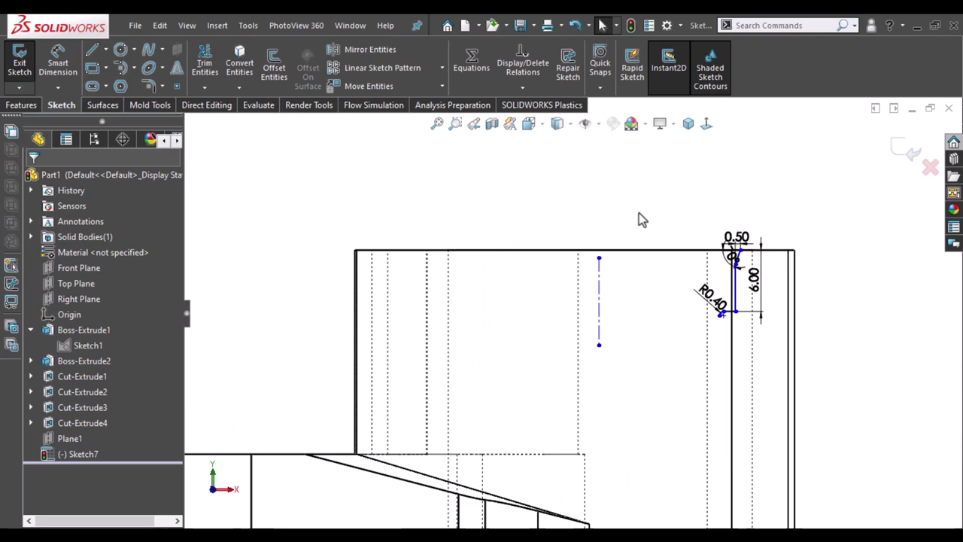
{"action": "mouse_move", "coordinate": [639, 214]}
{"action": "middle_mouse_down"}
{"action": "mouse_move", "coordinate": [637, 239]}
{"action": "mouse_move", "coordinate": [592, 222]}
{"action": "middle_mouse_up"}
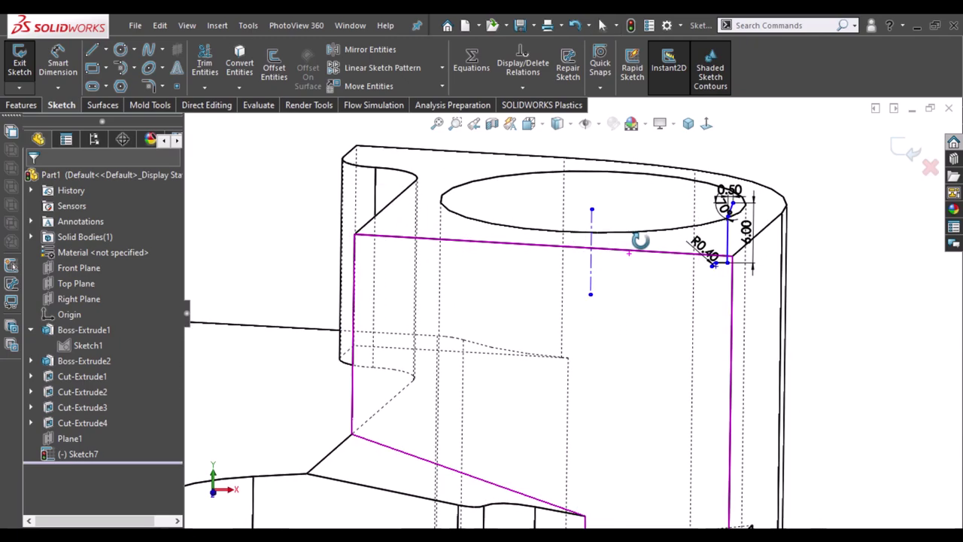
- Make the centerline's top endpoint the midpoint of the top circular edge
{"action": "left_click", "coordinate": [592, 226]}
{"action": "key", "text": "Escape"}
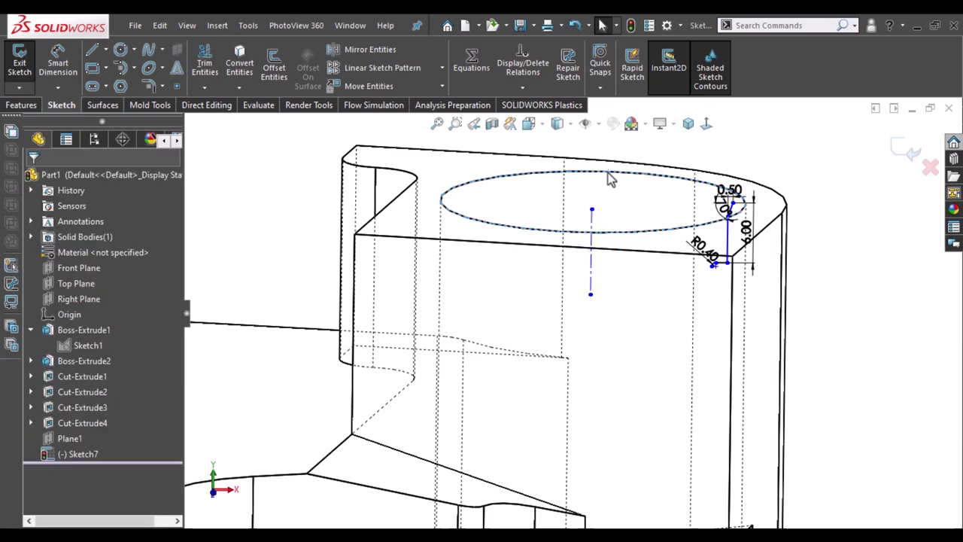
{"action": "left_click", "coordinate": [593, 212]}
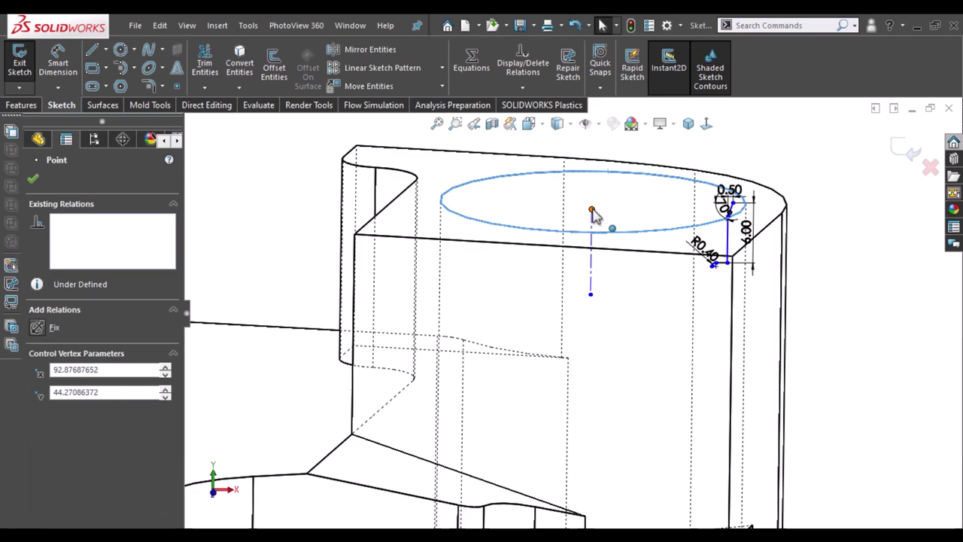
{"action": "left_click", "coordinate": [778, 192], "text": "ctrl"}
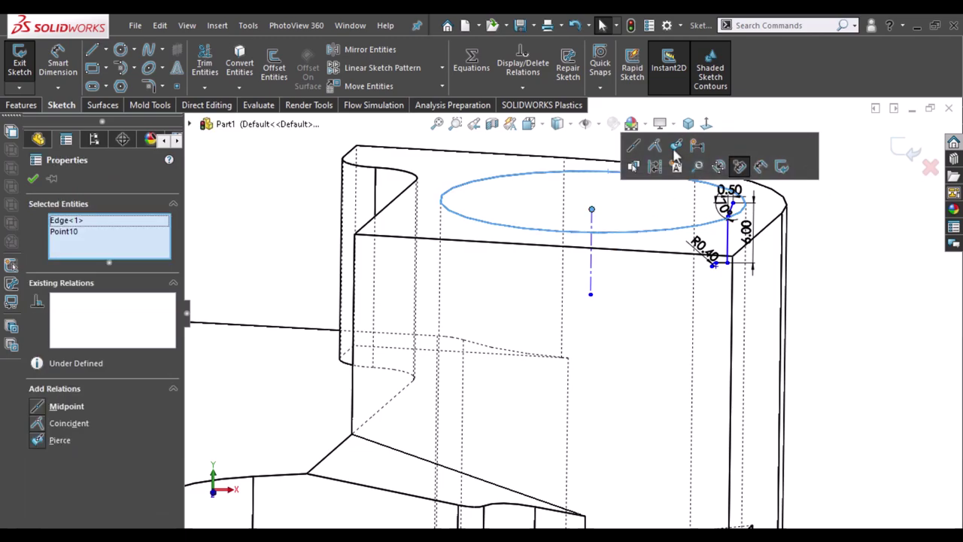
{"action": "left_click", "coordinate": [632, 149]}
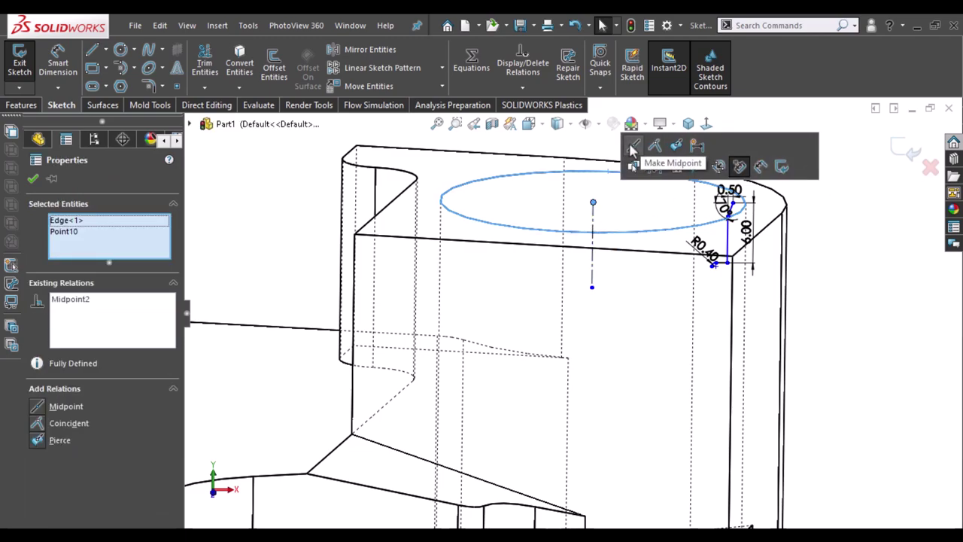
{"action": "key", "text": "Escape"}
- Dimension the horizontal distance from the centerline to the profile's vertical line as 33 mm
{"action": "left_click", "coordinate": [707, 128]}
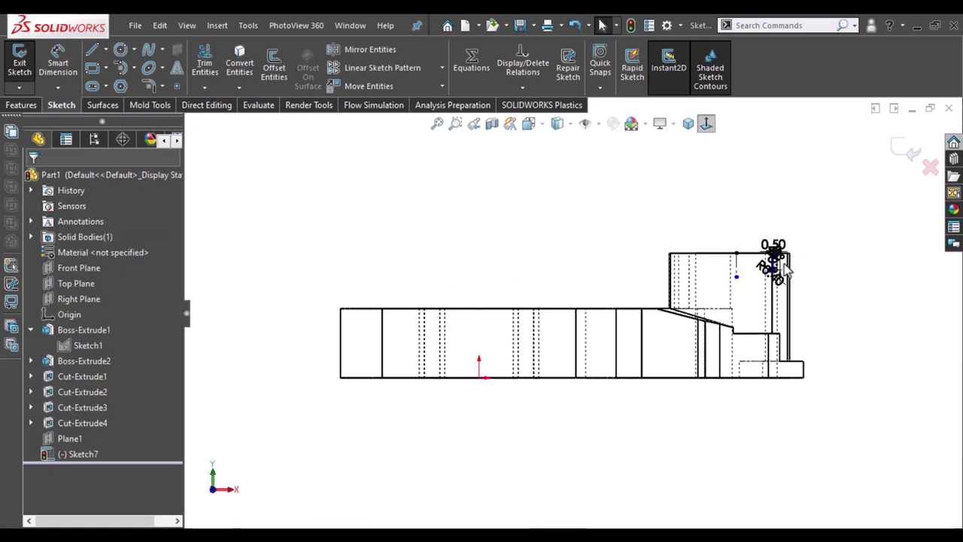
{"action": "scroll", "coordinate": [769, 268], "scroll_direction": "down", "scroll_amount": 2}
{"action": "scroll", "coordinate": [619, 215], "scroll_direction": "down", "scroll_amount": 2}
{"action": "scroll", "coordinate": [635, 224], "scroll_direction": "down", "scroll_amount": 2}
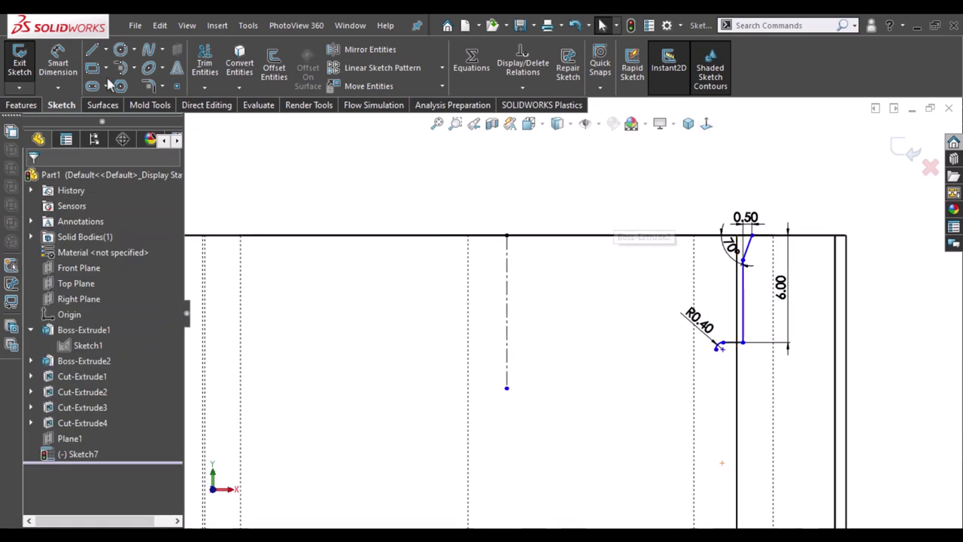
{"action": "key", "text": "d"}
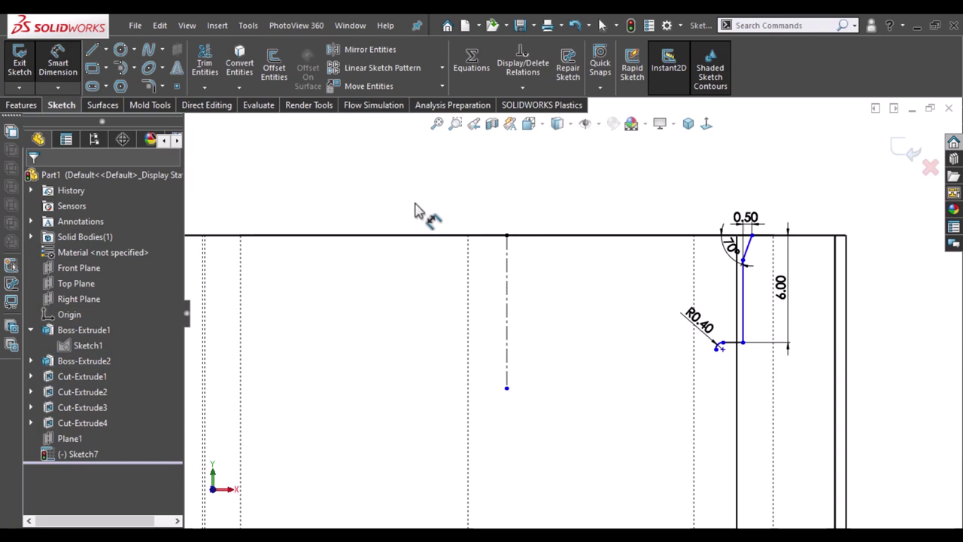
{"action": "left_click", "coordinate": [507, 320]}
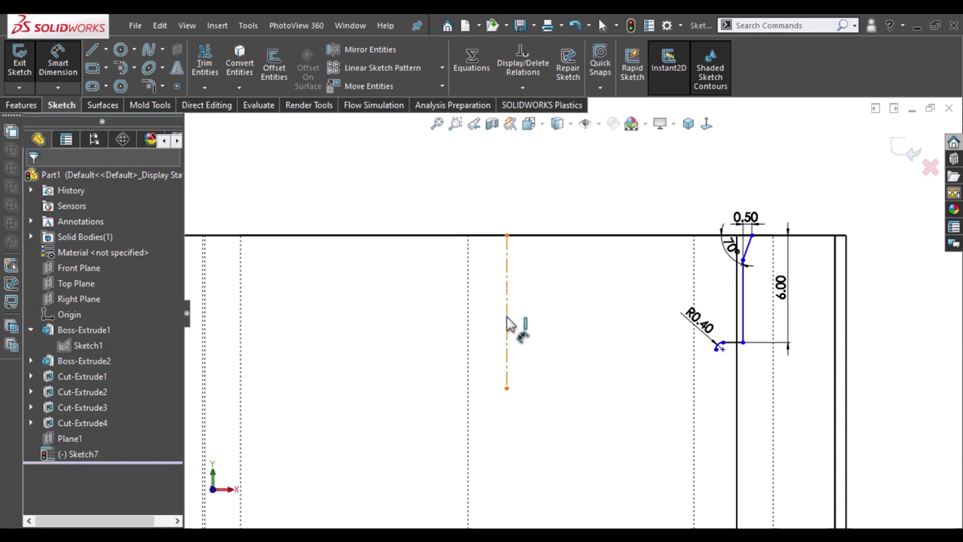
{"action": "left_click", "coordinate": [745, 312]}
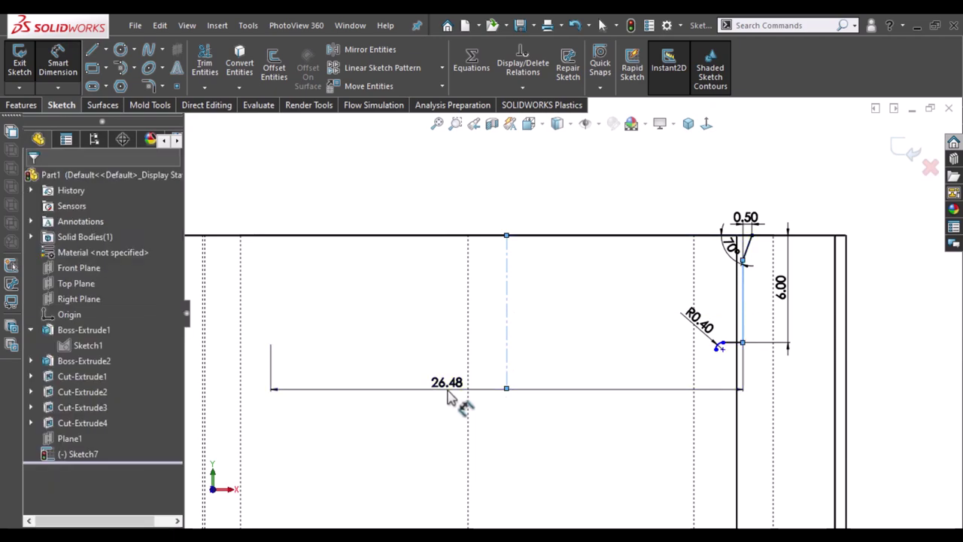
{"action": "left_click", "coordinate": [449, 398]}
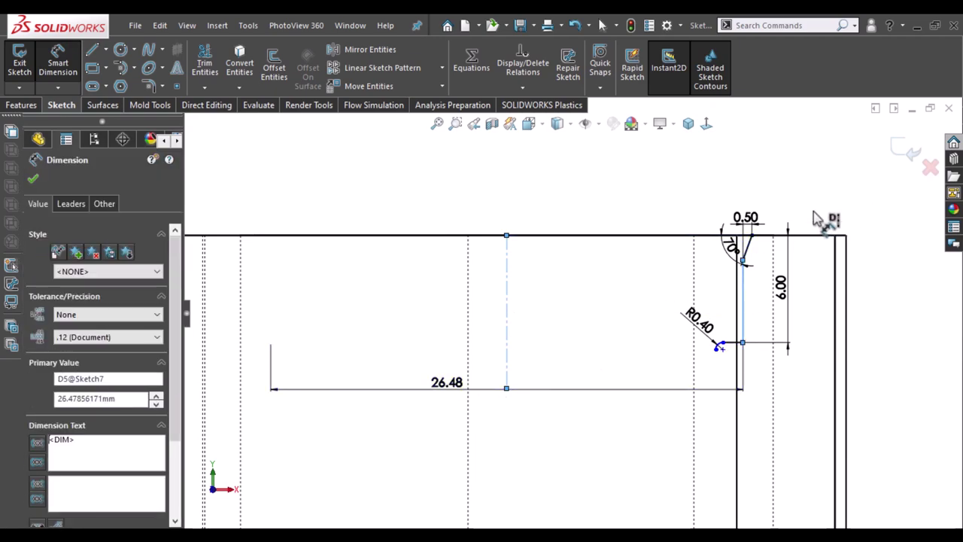
{"action": "type", "text": "33"}
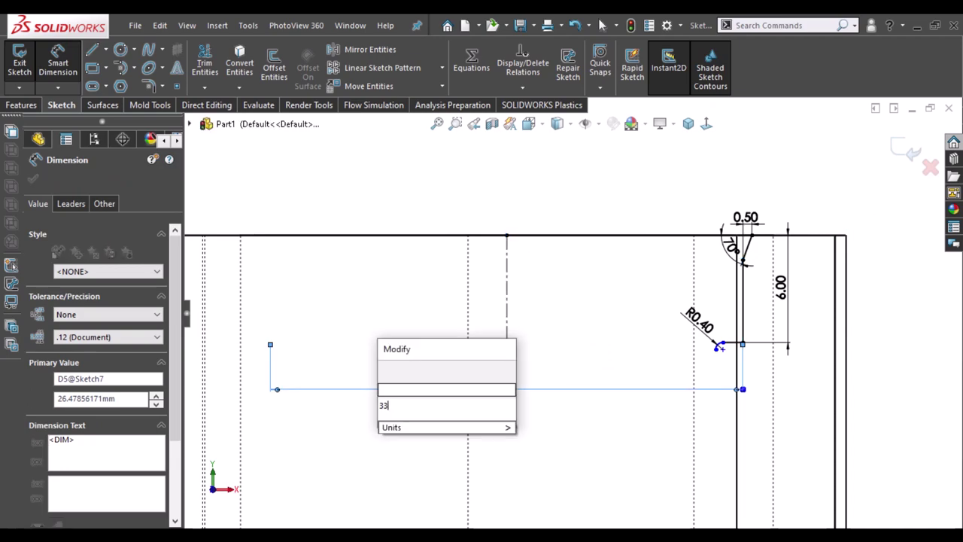
{"action": "key", "text": "Escape"}
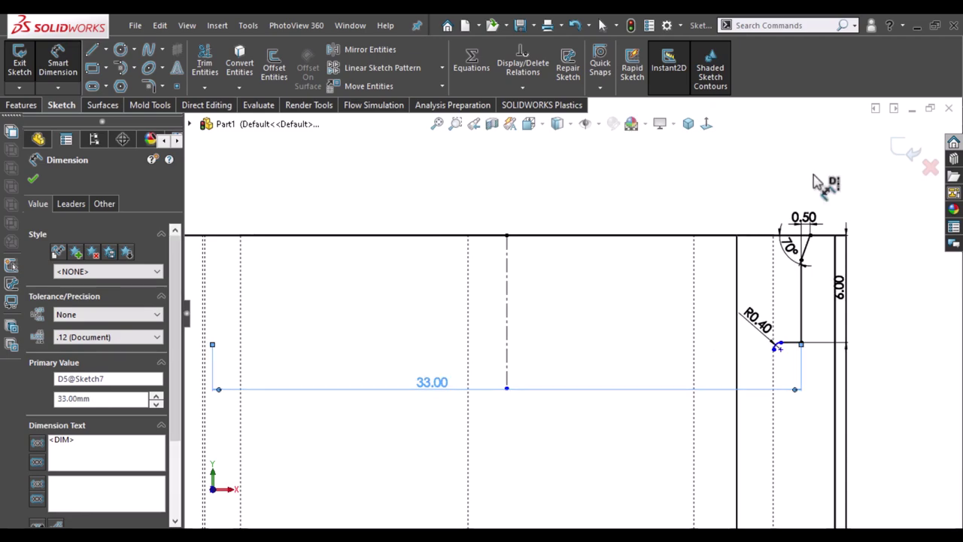
{"action": "key", "text": "Escape"}
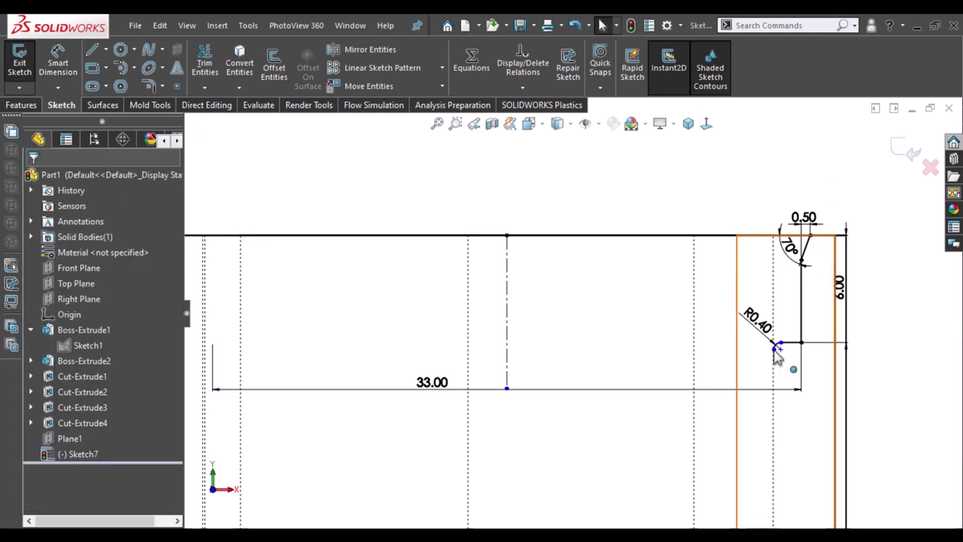
- Select the extruded boss face and view it Normal To
{"action": "left_click", "coordinate": [638, 207]}
{"action": "mouse_move", "coordinate": [654, 224]}
{"action": "middle_mouse_down"}
{"action": "mouse_move", "coordinate": [773, 350]}
{"action": "mouse_move", "coordinate": [474, 240]}
{"action": "mouse_move", "coordinate": [492, 208]}
{"action": "middle_mouse_up"}
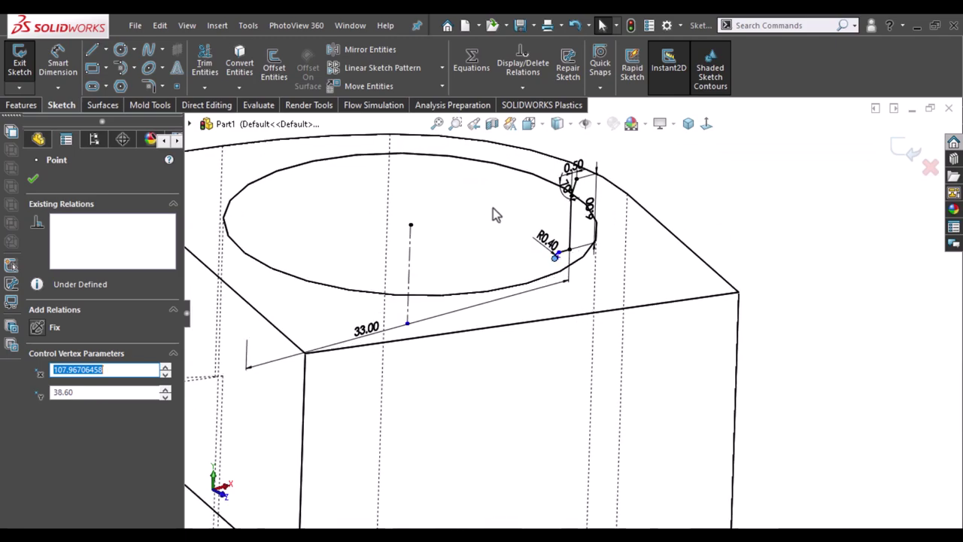
{"action": "left_click", "coordinate": [493, 207]}
{"action": "left_click", "coordinate": [492, 204], "text": "ctrl"}
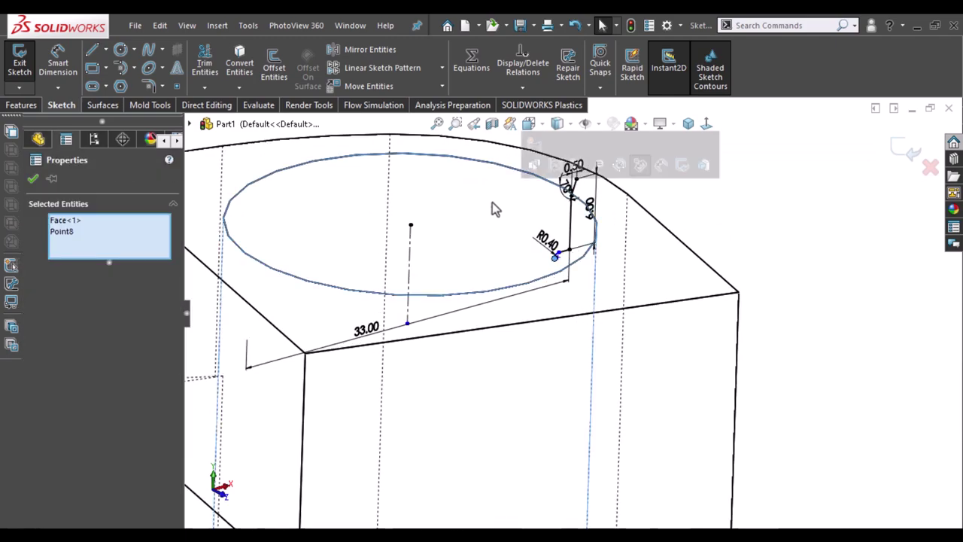
{"action": "left_click", "coordinate": [830, 279]}
{"action": "left_click", "coordinate": [530, 188]}
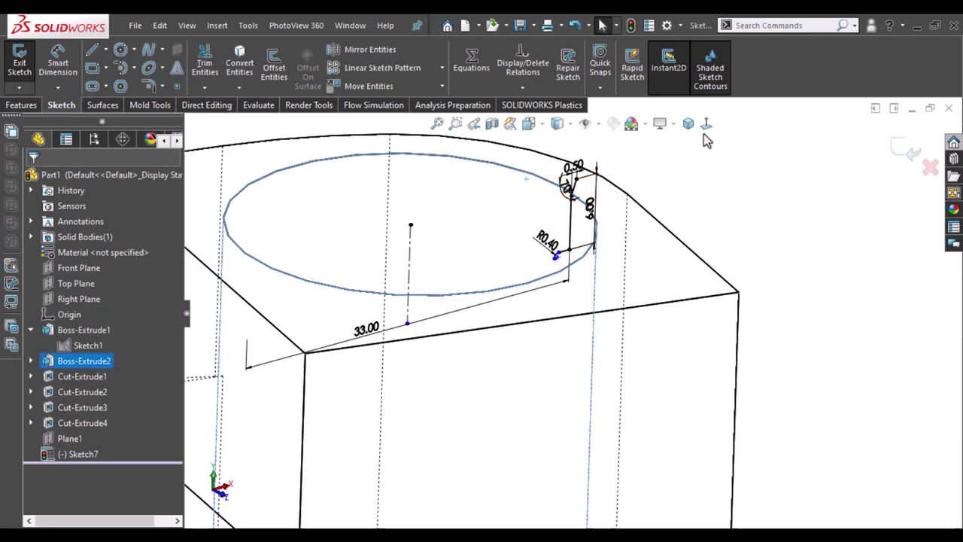
{"action": "left_click", "coordinate": [705, 124]}
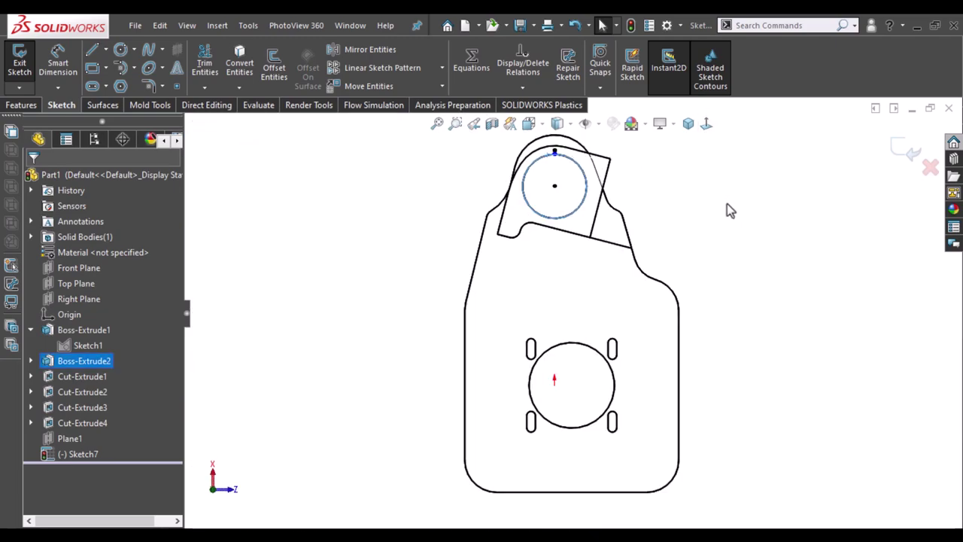
- Reorient and zoom the view to face the revolve sketch head-on
{"action": "left_click", "coordinate": [675, 240]}
{"action": "mouse_move", "coordinate": [675, 240]}
{"action": "middle_mouse_down"}
{"action": "mouse_move", "coordinate": [527, 245]}
{"action": "mouse_move", "coordinate": [707, 259]}
{"action": "middle_mouse_up"}
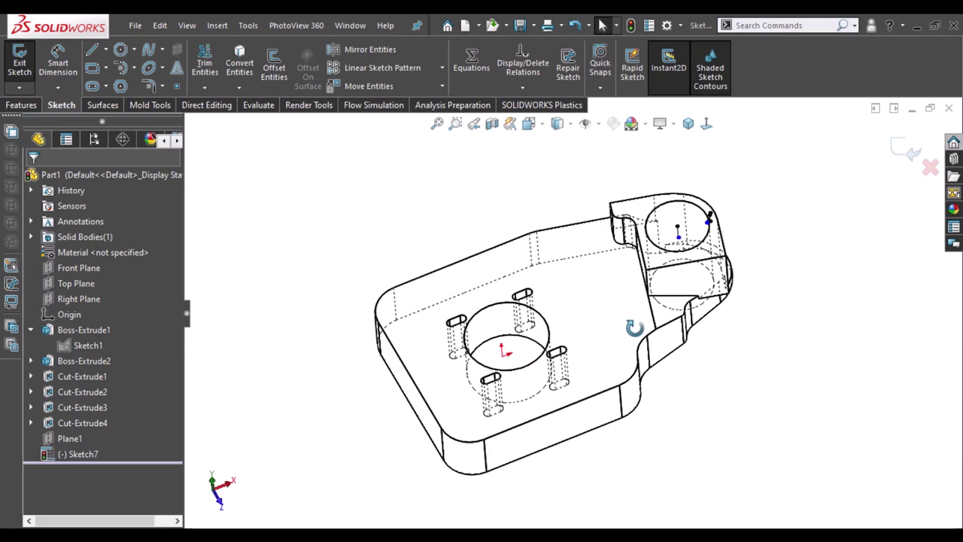
{"action": "scroll", "coordinate": [707, 256], "scroll_direction": "down", "scroll_amount": 5}
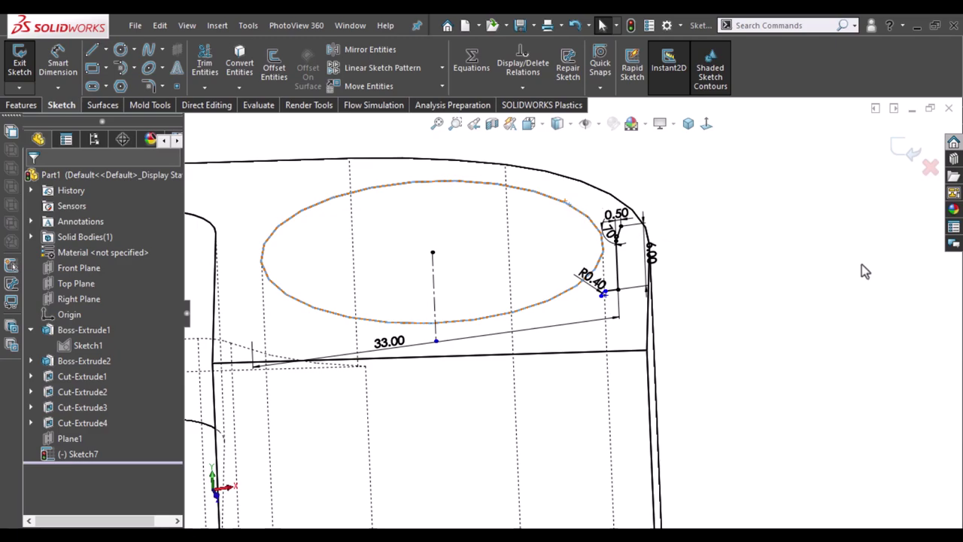
{"action": "left_click", "coordinate": [815, 248]}
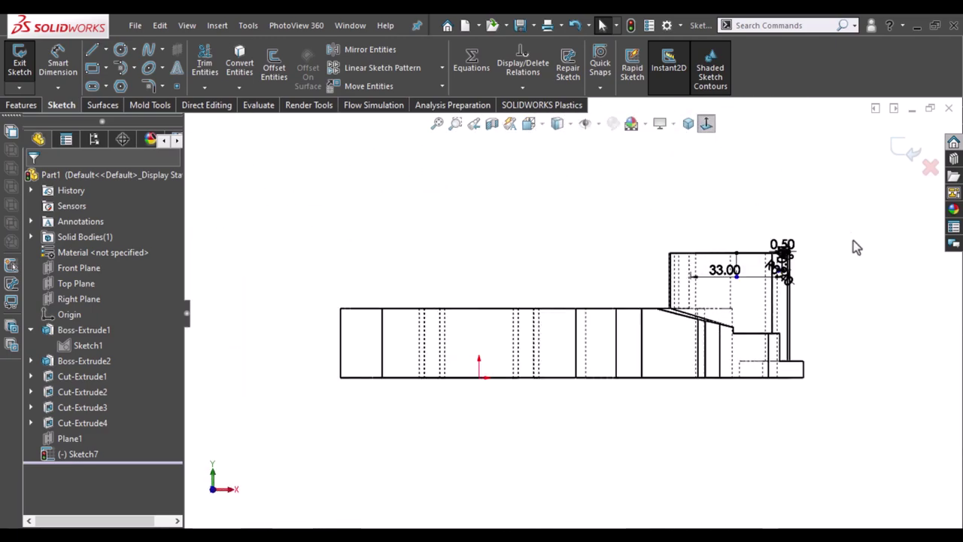
{"action": "scroll", "coordinate": [700, 282], "scroll_direction": "down", "scroll_amount": 3}
{"action": "scroll", "coordinate": [692, 306], "scroll_direction": "down", "scroll_amount": 3}
{"action": "scroll", "coordinate": [742, 296], "scroll_direction": "down", "scroll_amount": 2}
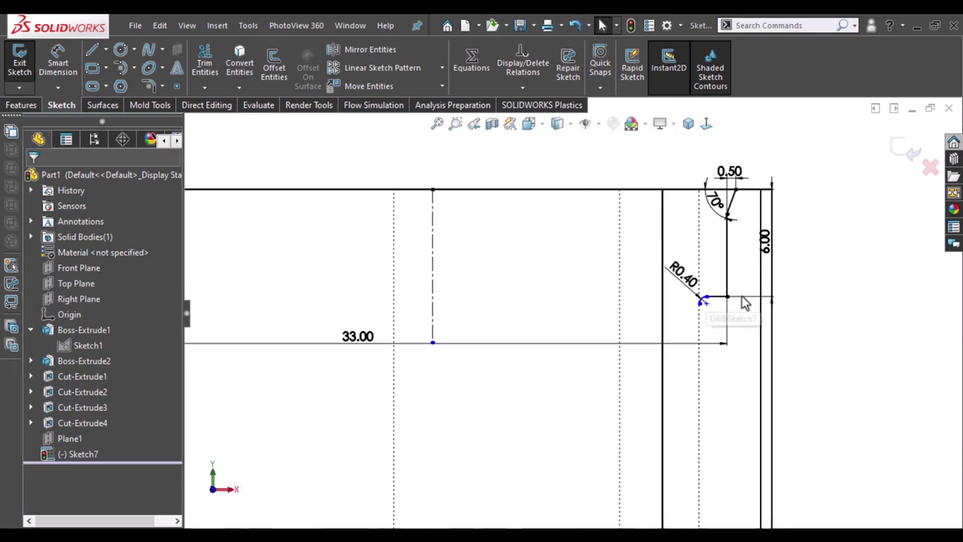
{"action": "scroll", "coordinate": [835, 305], "scroll_direction": "down", "scroll_amount": 2}
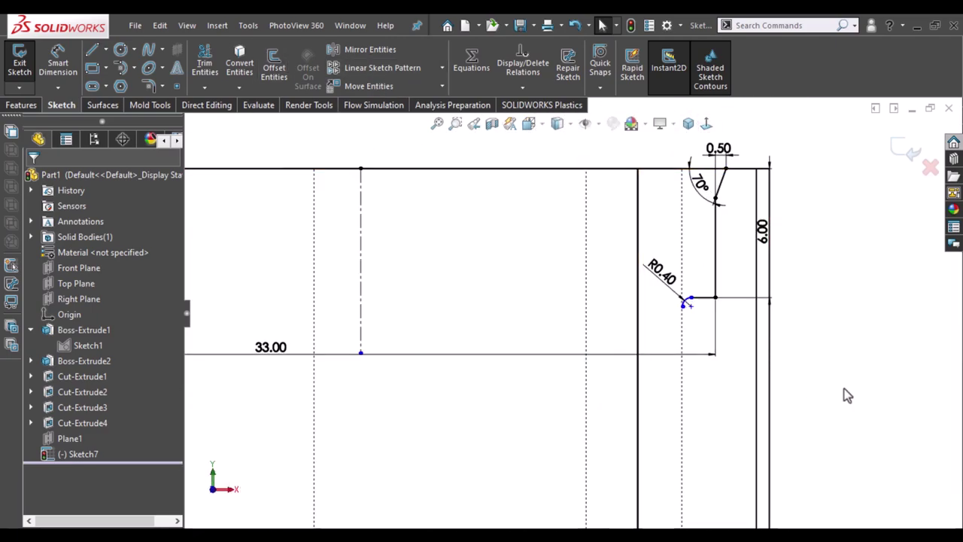
- Add a 1.50 mm horizontal dimension from the R0.40 fillet's end to the vertical edge
{"action": "right_click_drag", "start_coordinate": [844, 388], "coordinate": [858, 300]}
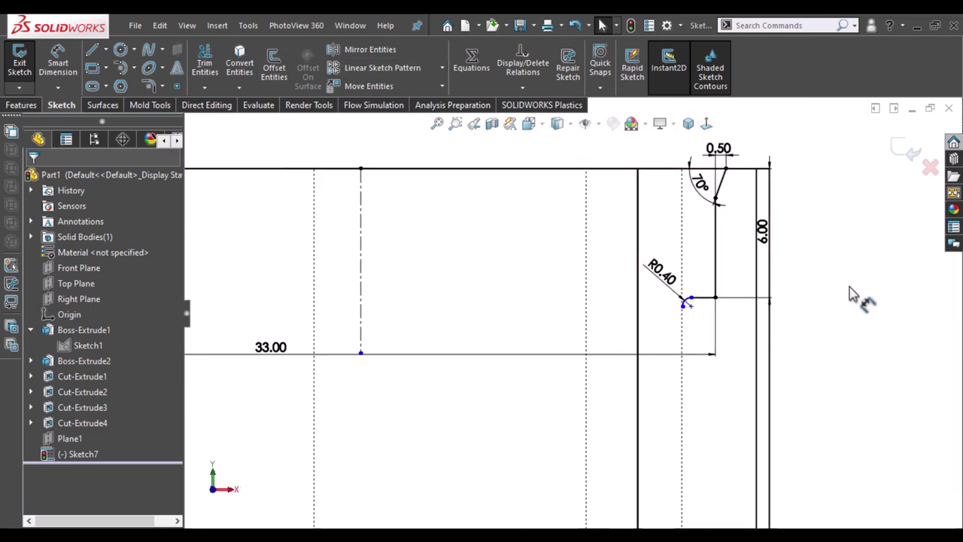
{"action": "left_click", "coordinate": [684, 305]}
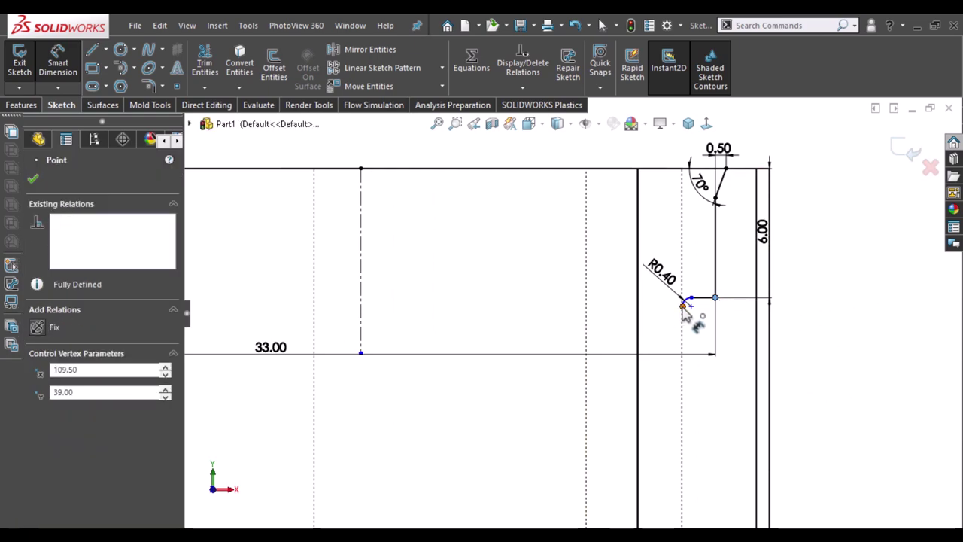
{"action": "left_click", "coordinate": [691, 397]}
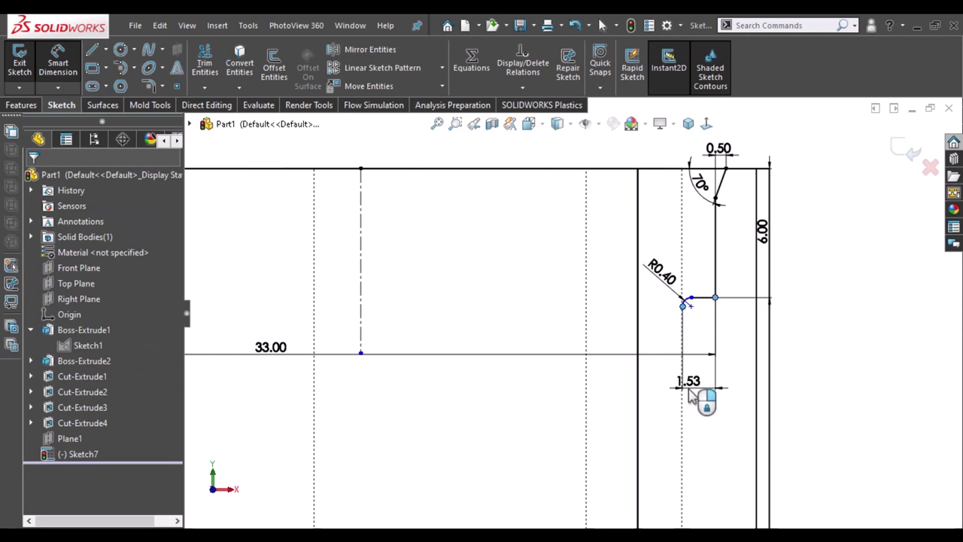
{"action": "double_click", "coordinate": [690, 397]}
{"action": "type", "text": "1.5"}
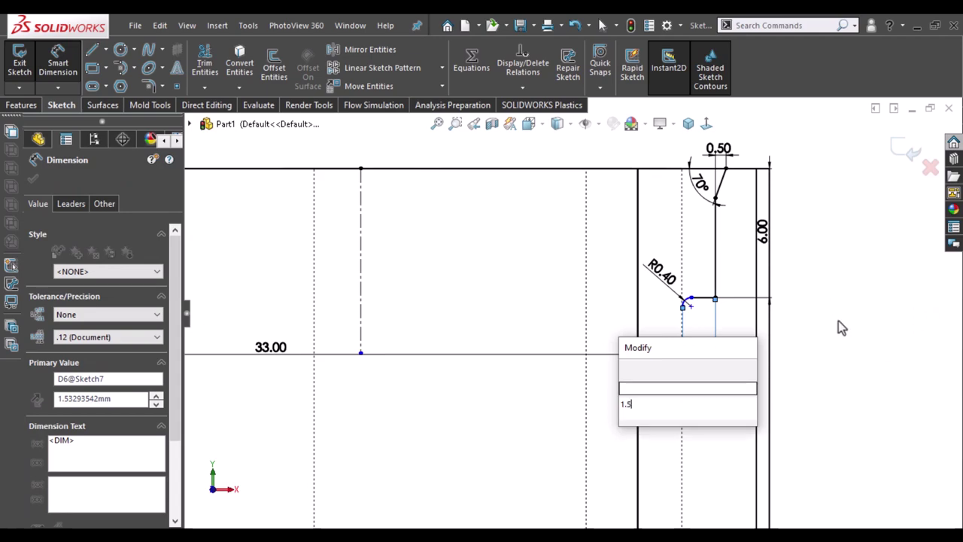
{"action": "key", "text": "Escape"}
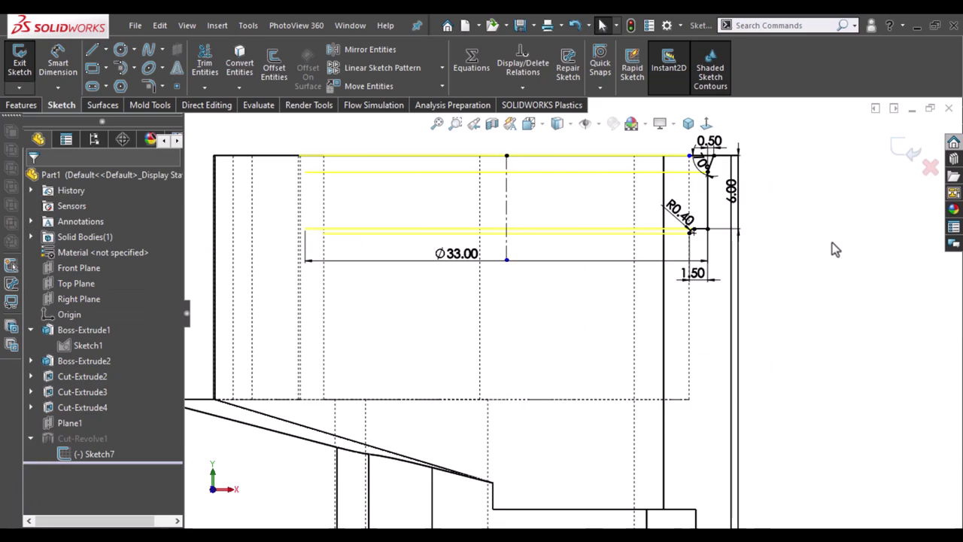
- Sketch lines down from the fillet's end and along the bottom edge
{"action": "left_click", "coordinate": [91, 49]}
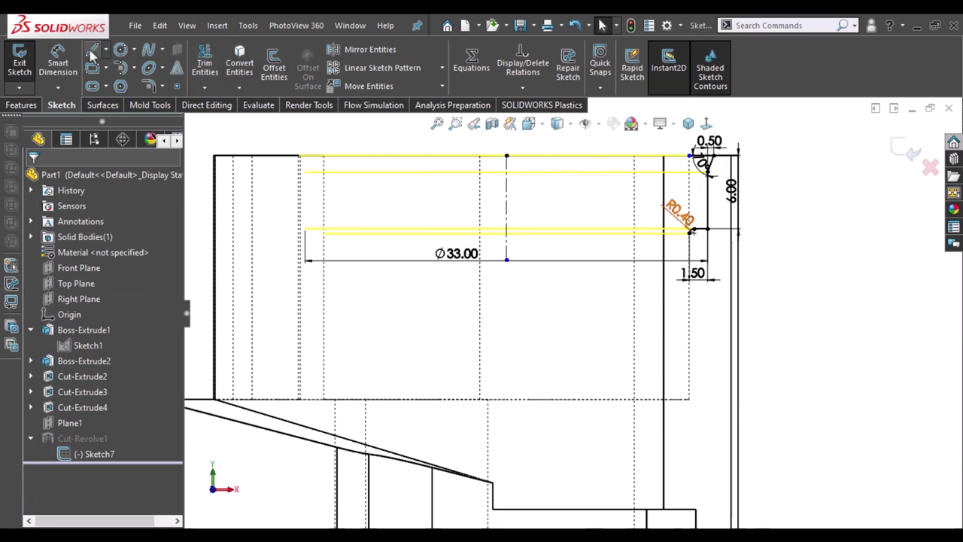
{"action": "left_click", "coordinate": [688, 278]}
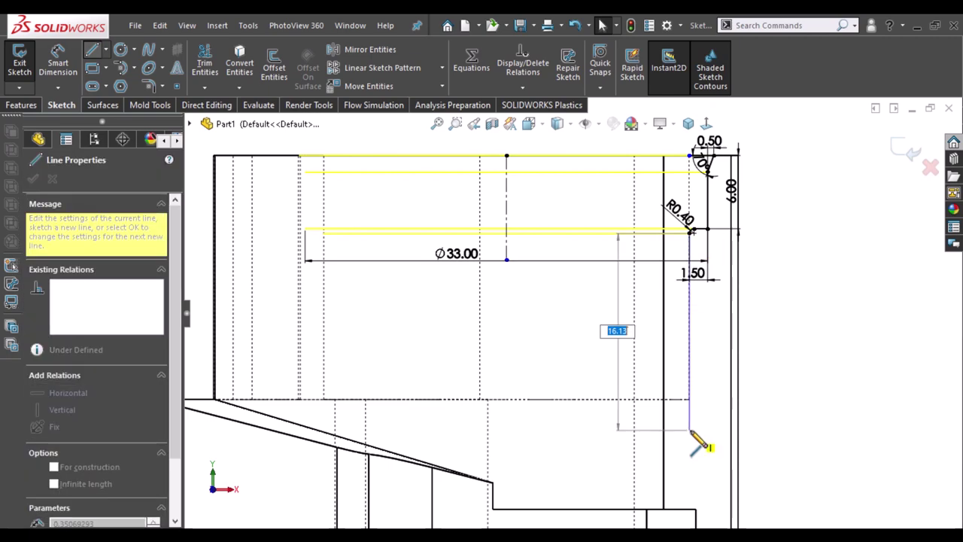
{"action": "scroll", "coordinate": [688, 435], "scroll_direction": "up", "scroll_amount": 2}
{"action": "scroll", "coordinate": [691, 445], "scroll_direction": "up", "scroll_amount": 1}
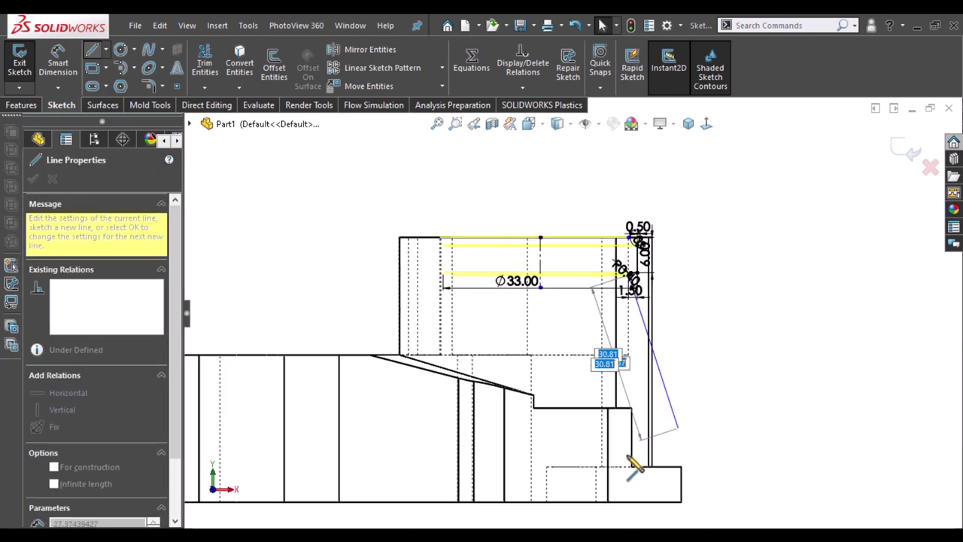
{"action": "scroll", "coordinate": [632, 463], "scroll_direction": "up", "scroll_amount": 1}
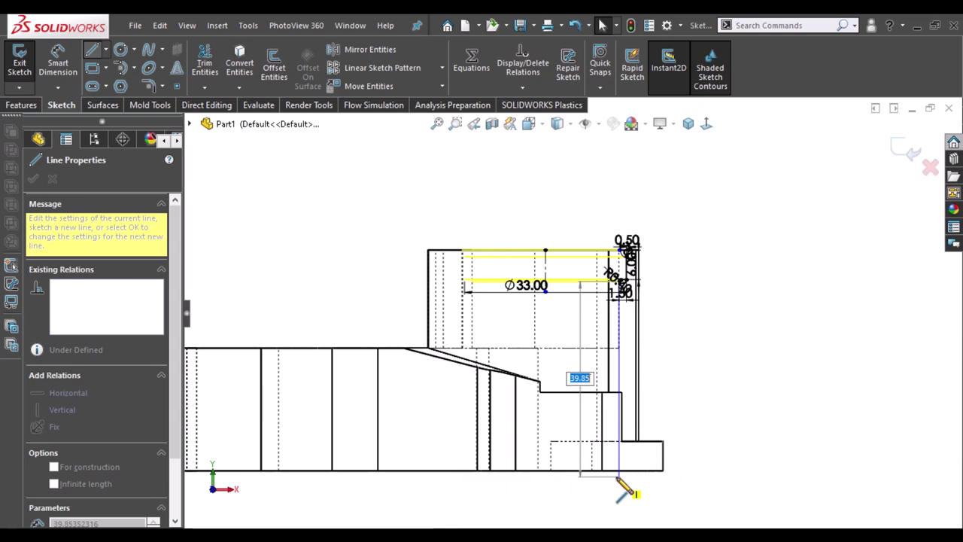
{"action": "left_click", "coordinate": [618, 472]}
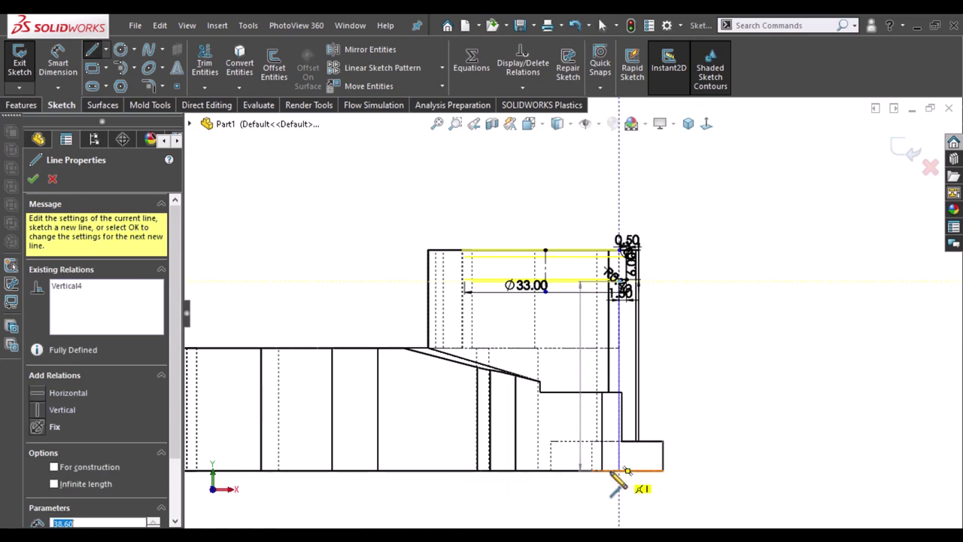
{"action": "left_click", "coordinate": [544, 471]}
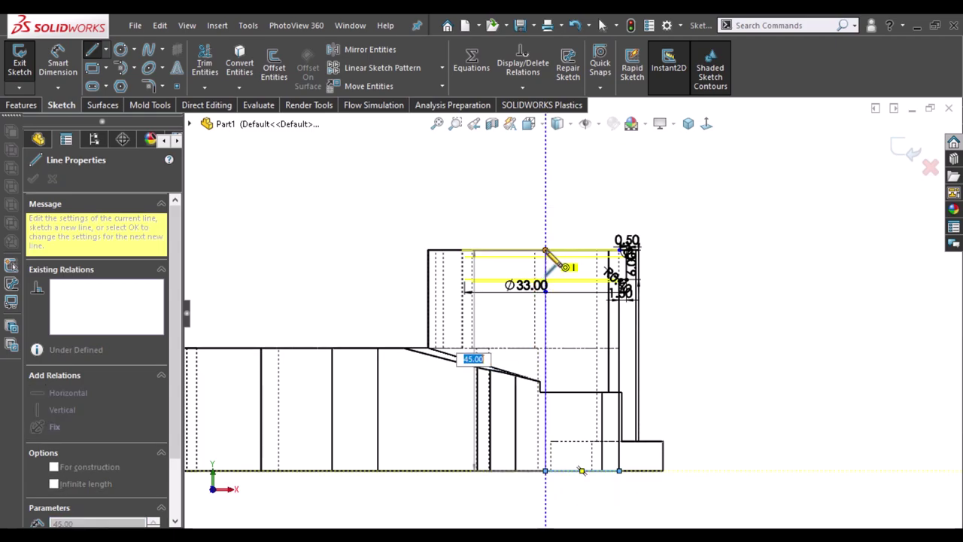
- Add lines up the centreline and across the top to the chamfer corner
{"action": "left_click", "coordinate": [545, 250]}
{"action": "scroll", "coordinate": [623, 253], "scroll_direction": "down", "scroll_amount": 3}
{"action": "scroll", "coordinate": [613, 263], "scroll_direction": "down", "scroll_amount": 2}
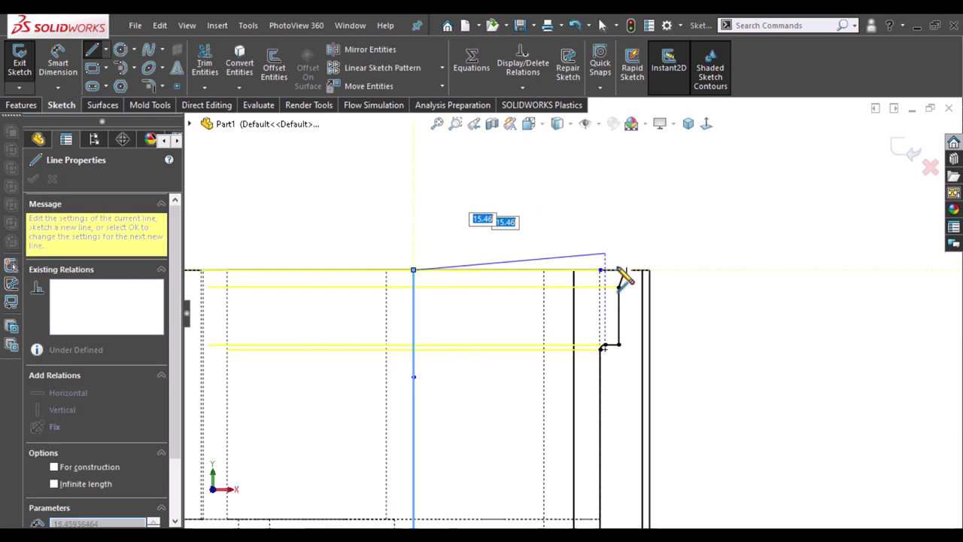
{"action": "scroll", "coordinate": [619, 279], "scroll_direction": "down", "scroll_amount": 1}
{"action": "scroll", "coordinate": [619, 279], "scroll_direction": "down", "scroll_amount": 1}
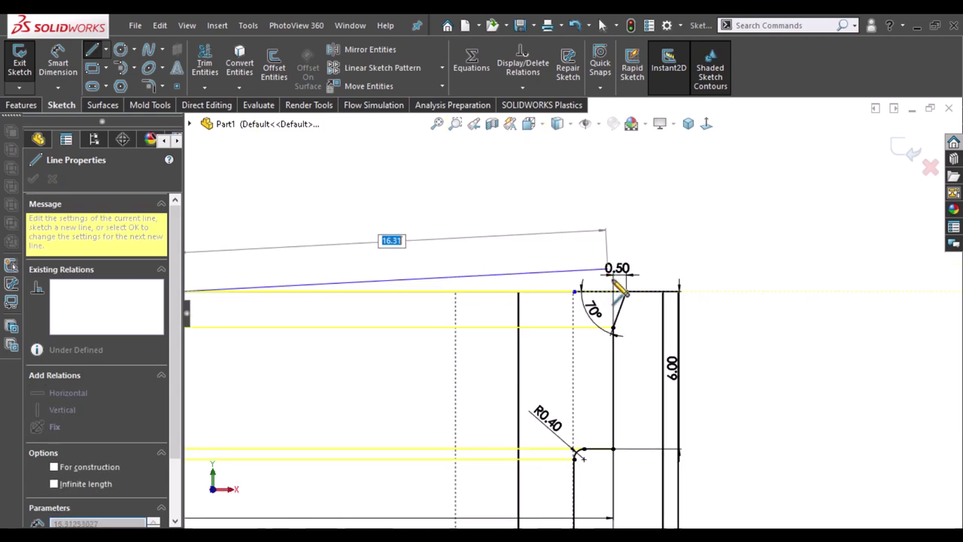
{"action": "left_click", "coordinate": [626, 292]}
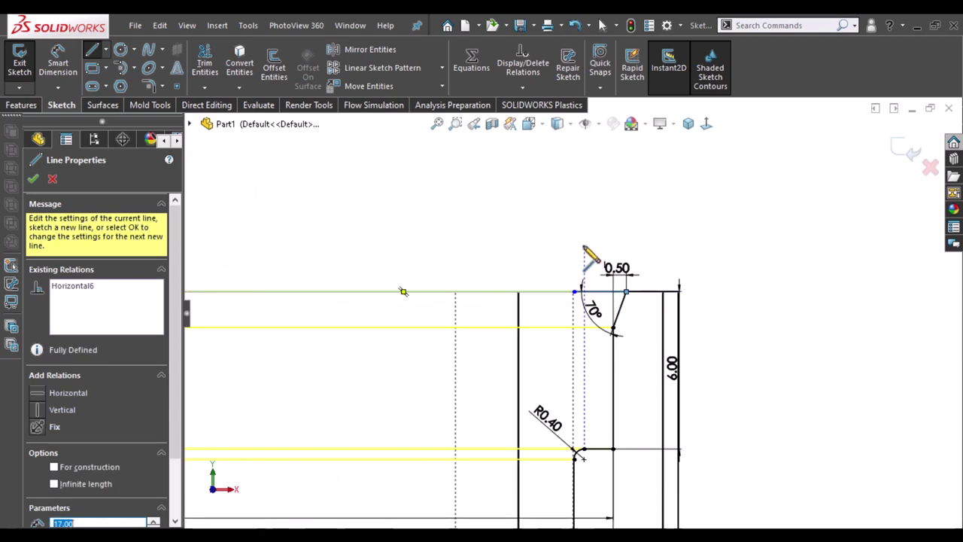
{"action": "key", "text": "Escape"}
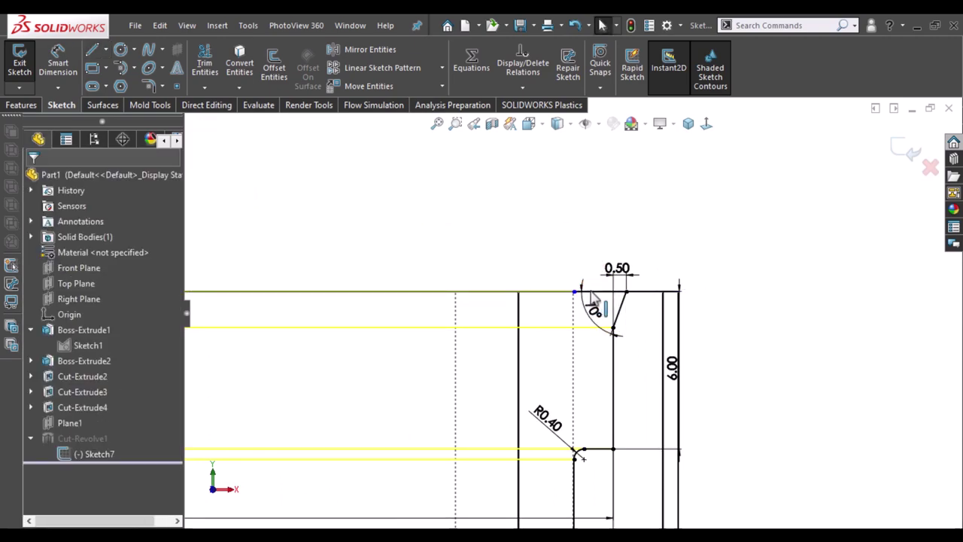
{"action": "left_click", "coordinate": [598, 291]}
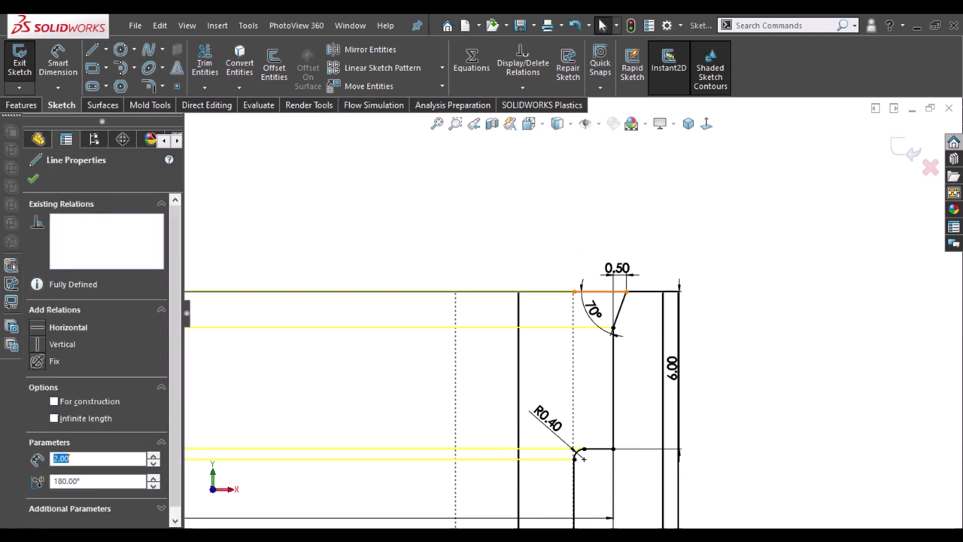
{"action": "left_click", "coordinate": [823, 348]}
- Exit Sketch7 so Cut-Revolve1 rebuilds into the boss
{"action": "scroll", "coordinate": [817, 344], "scroll_direction": "up", "scroll_amount": 2}
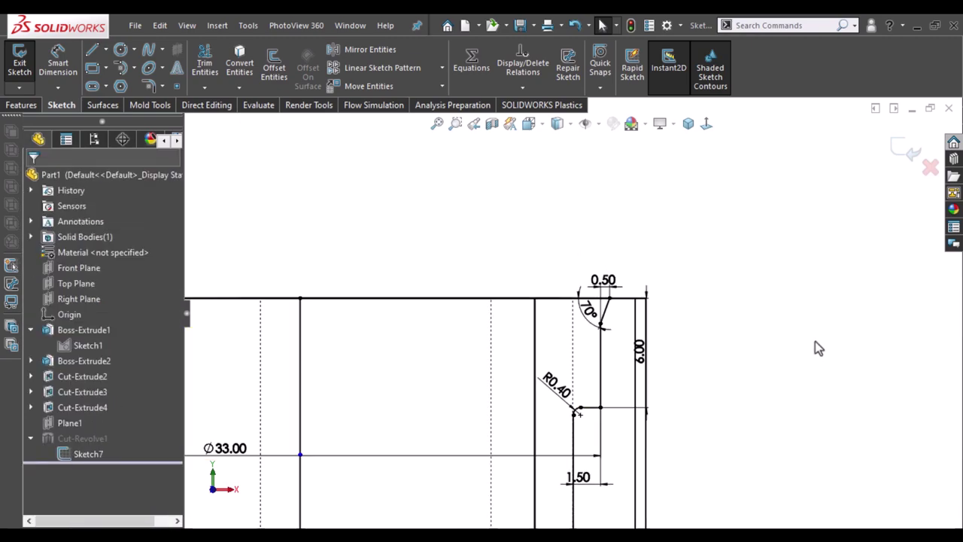
{"action": "scroll", "coordinate": [815, 341], "scroll_direction": "up", "scroll_amount": 2}
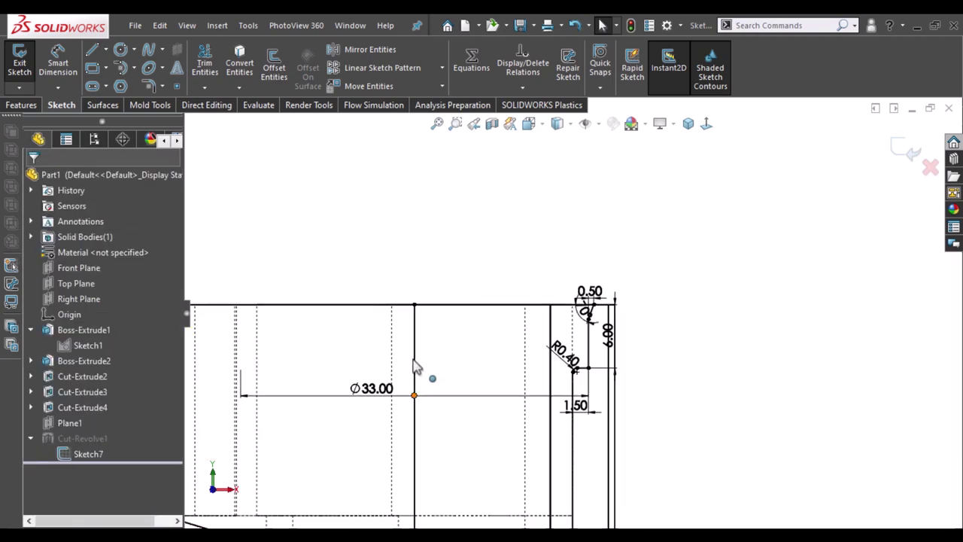
{"action": "left_click", "coordinate": [414, 247]}
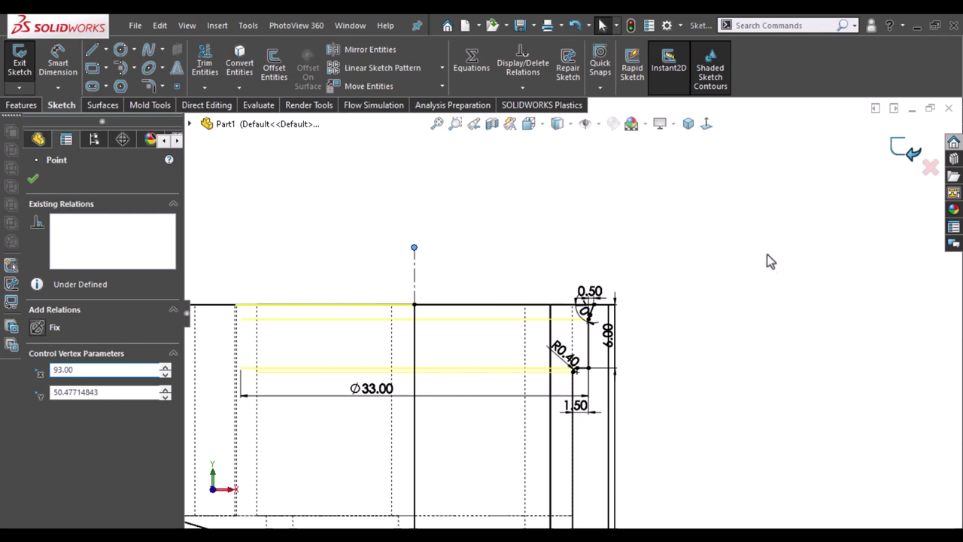
{"action": "key", "text": "Escape"}
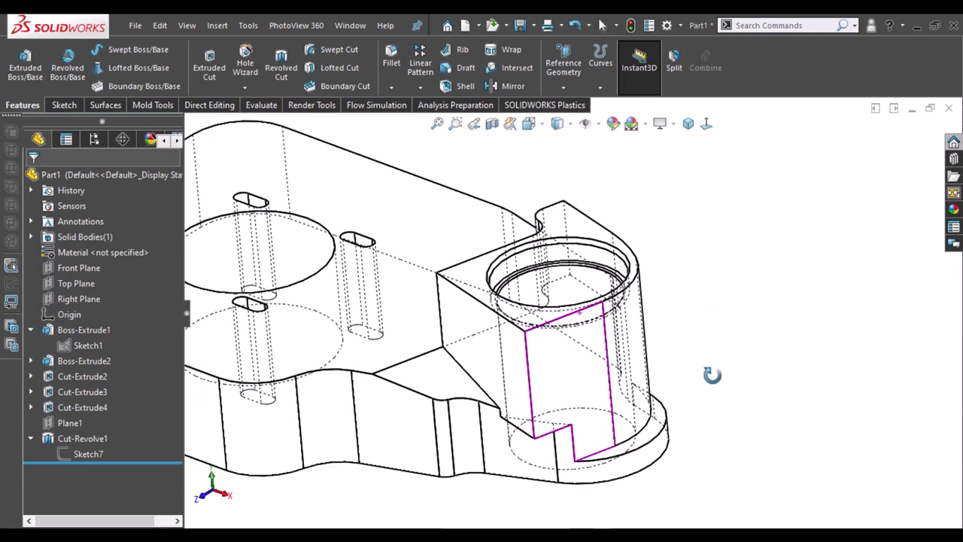
- Display the part Shaded With Edges and select the base plate's bottom face from below
{"action": "left_click", "coordinate": [570, 125]}
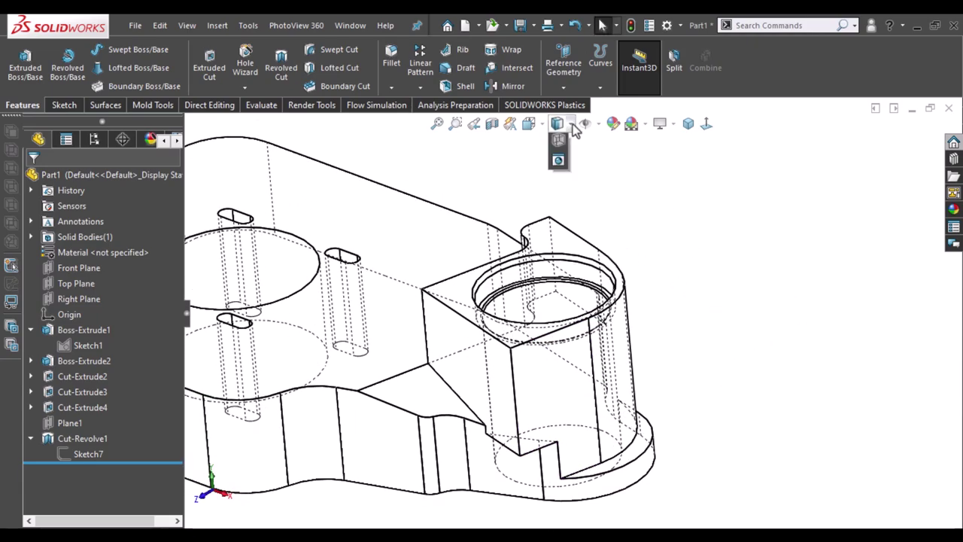
{"action": "left_click", "coordinate": [566, 145]}
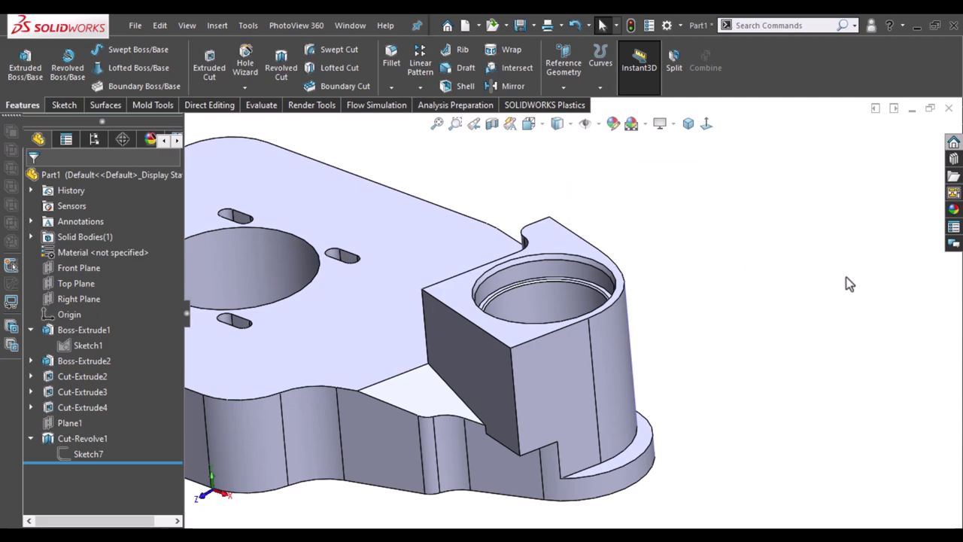
{"action": "mouse_move", "coordinate": [845, 282]}
{"action": "middle_mouse_down"}
{"action": "mouse_move", "coordinate": [827, 282]}
{"action": "mouse_move", "coordinate": [838, 279]}
{"action": "middle_mouse_up"}
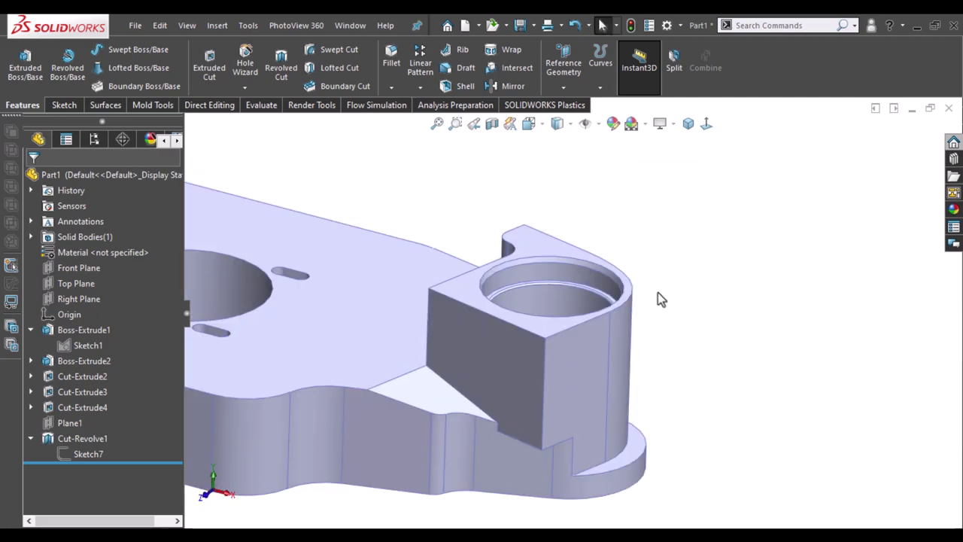
{"action": "mouse_move", "coordinate": [658, 293]}
{"action": "middle_mouse_down"}
{"action": "mouse_move", "coordinate": [621, 185]}
{"action": "mouse_move", "coordinate": [732, 225]}
{"action": "mouse_move", "coordinate": [718, 391]}
{"action": "mouse_move", "coordinate": [710, 383]}
{"action": "middle_mouse_up"}
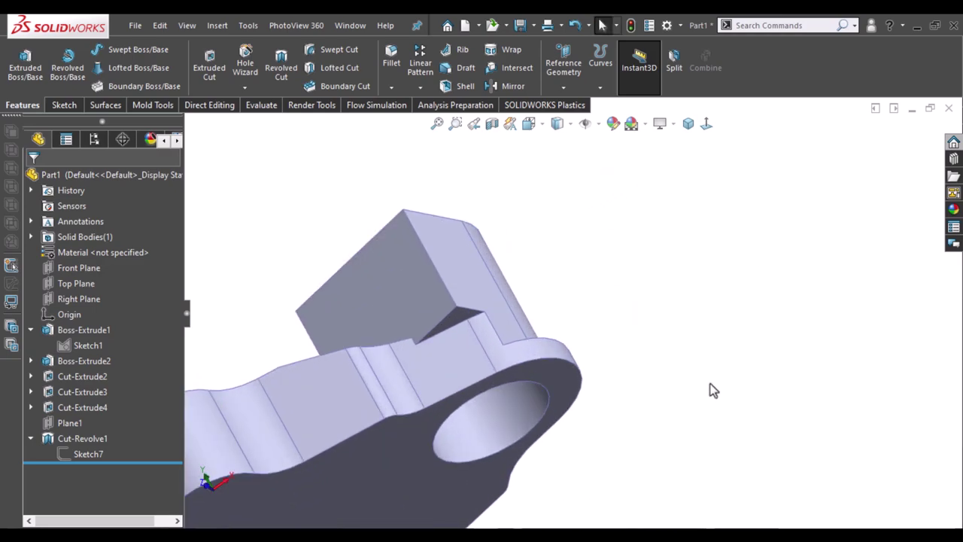
{"action": "left_click", "coordinate": [562, 374]}
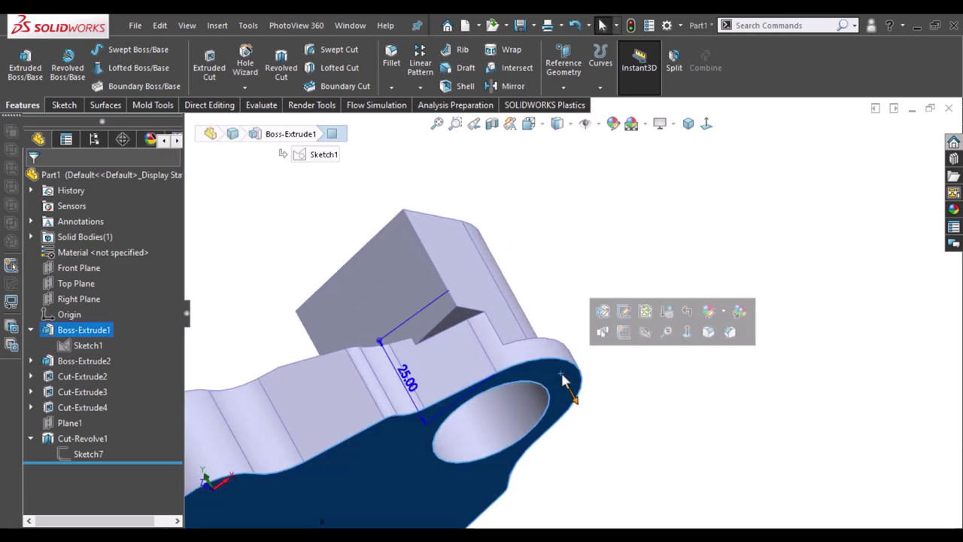
- Start Sketch8 on the underside face and convert the curved boss edges into it
{"action": "left_click", "coordinate": [622, 336]}
{"action": "mouse_move", "coordinate": [690, 248]}
{"action": "middle_mouse_down"}
{"action": "mouse_move", "coordinate": [669, 288]}
{"action": "mouse_move", "coordinate": [678, 428]}
{"action": "middle_mouse_up"}
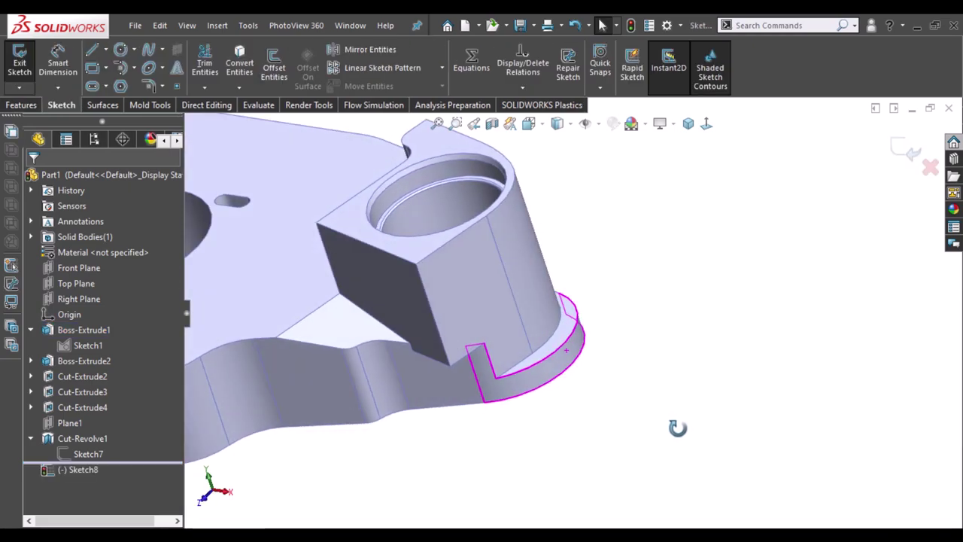
{"action": "left_click", "coordinate": [550, 349]}
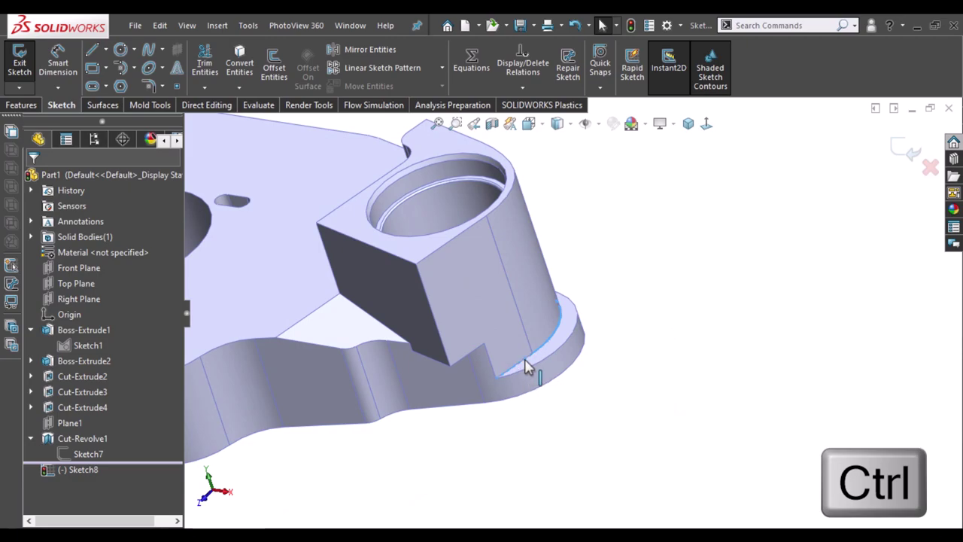
{"action": "left_click", "coordinate": [240, 62]}
{"action": "left_click", "coordinate": [706, 122]}
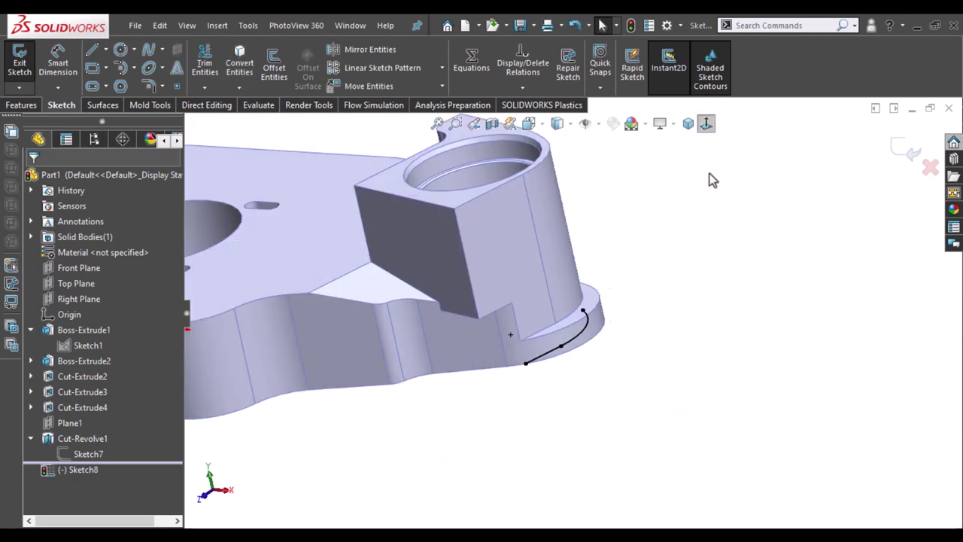
{"action": "scroll", "coordinate": [866, 362], "scroll_direction": "down", "scroll_amount": 3}
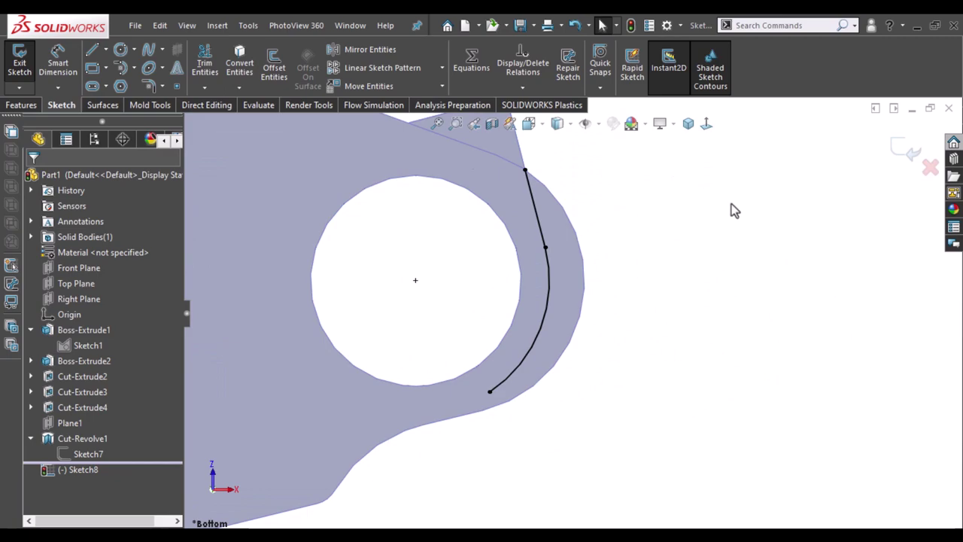
{"action": "scroll", "coordinate": [730, 218], "scroll_direction": "down", "scroll_amount": 2}
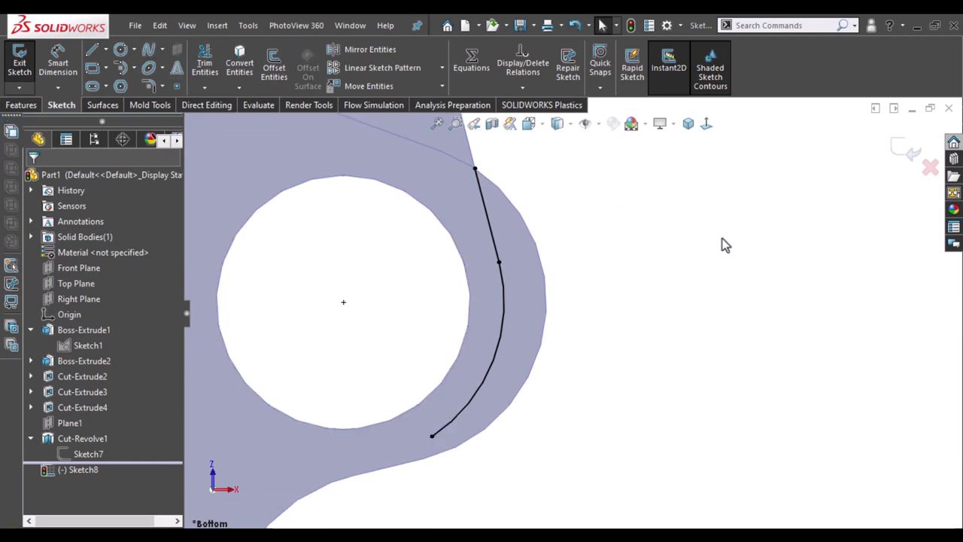
- Draw a horizontal line across the projected curve and set it For construction
{"action": "key", "text": "l"}
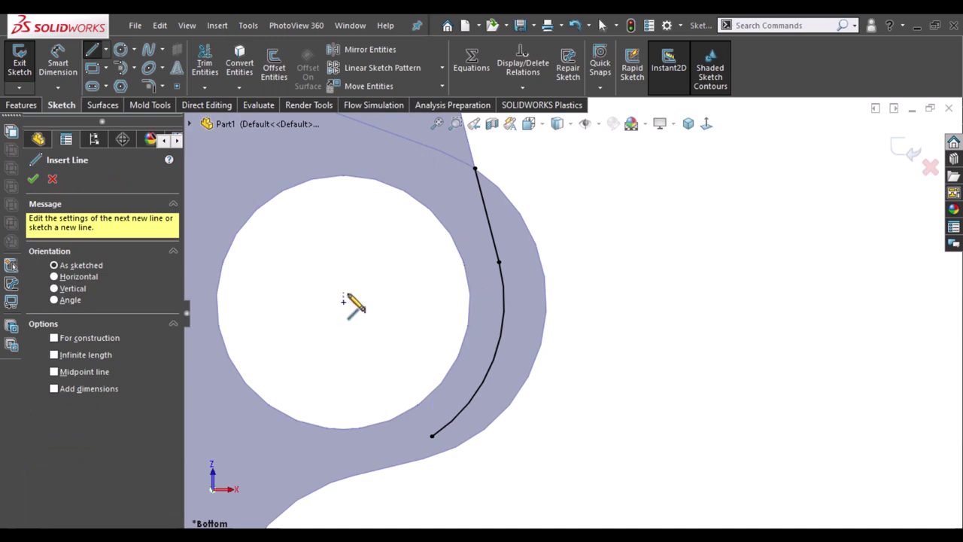
{"action": "left_click", "coordinate": [503, 303]}
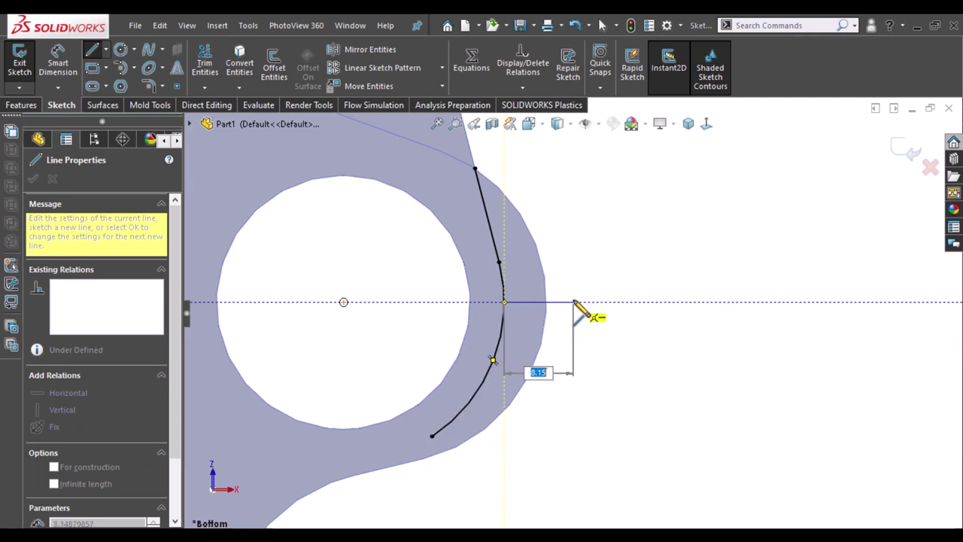
{"action": "left_click", "coordinate": [573, 301]}
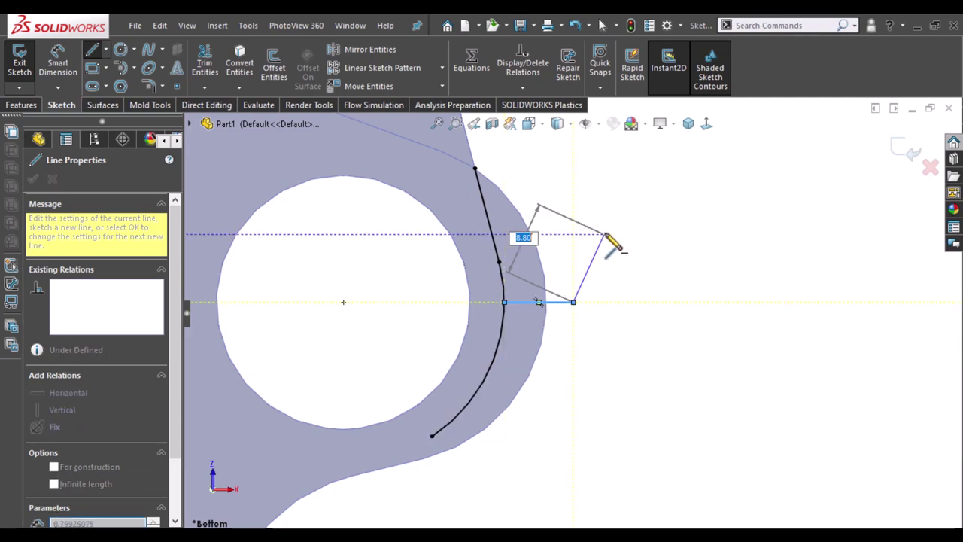
{"action": "key", "text": "Escape"}
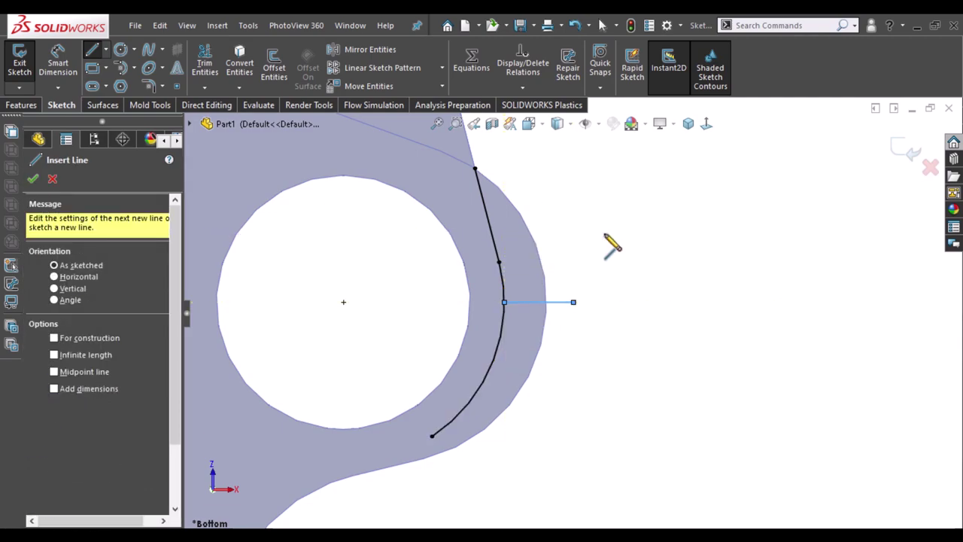
{"action": "key", "text": "Escape"}
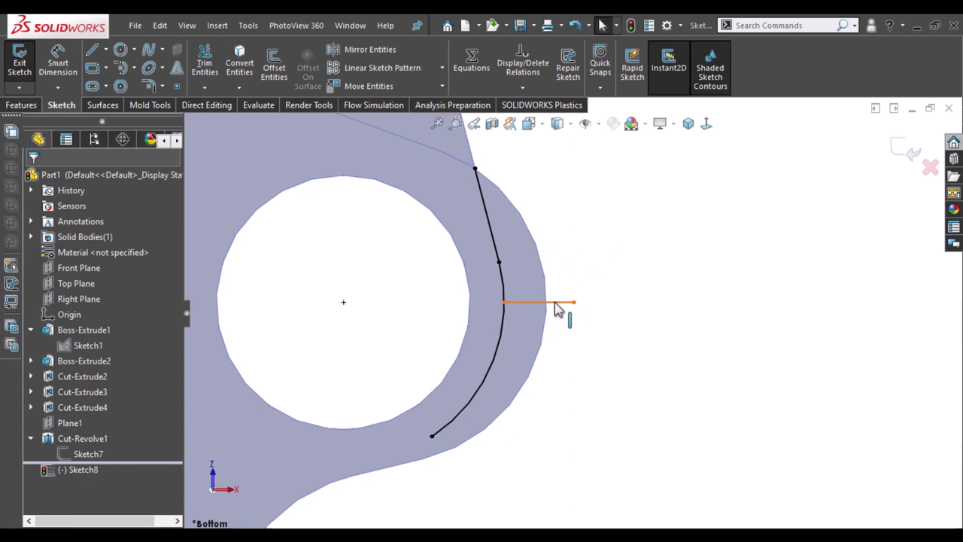
{"action": "left_click", "coordinate": [555, 303]}
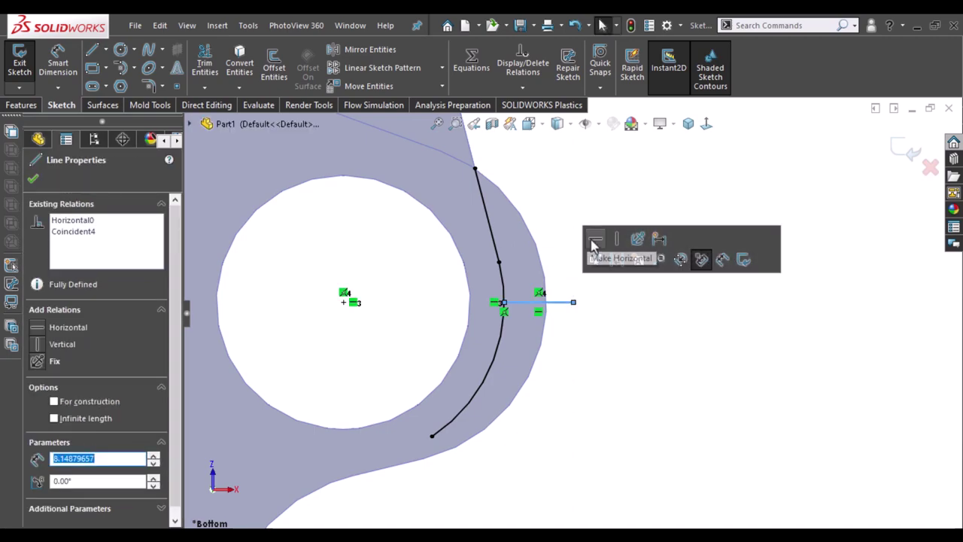
{"action": "left_click", "coordinate": [644, 338]}
- Drag the construction line's left endpoint onto the hole's edge
{"action": "right_click_drag", "start_coordinate": [728, 400], "coordinate": [717, 314]}
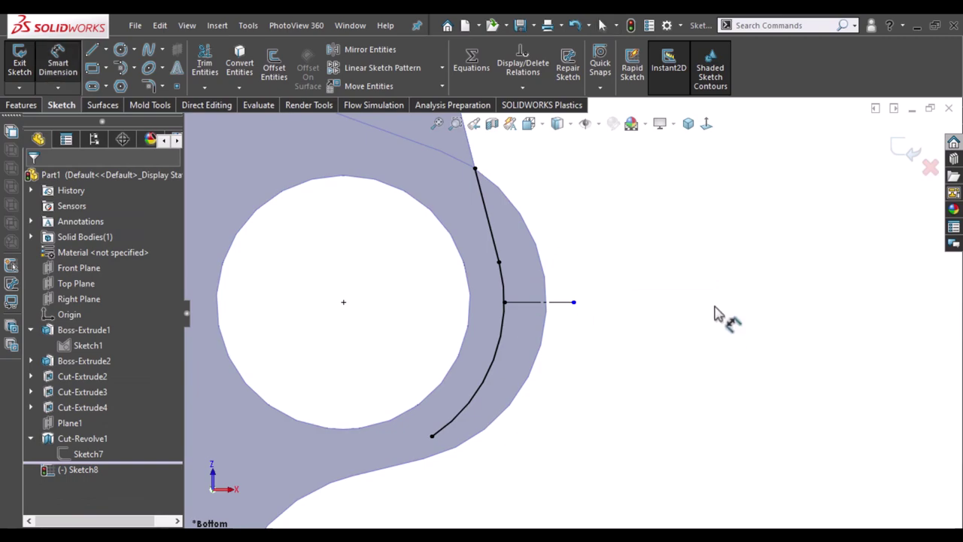
{"action": "key", "text": "Escape"}
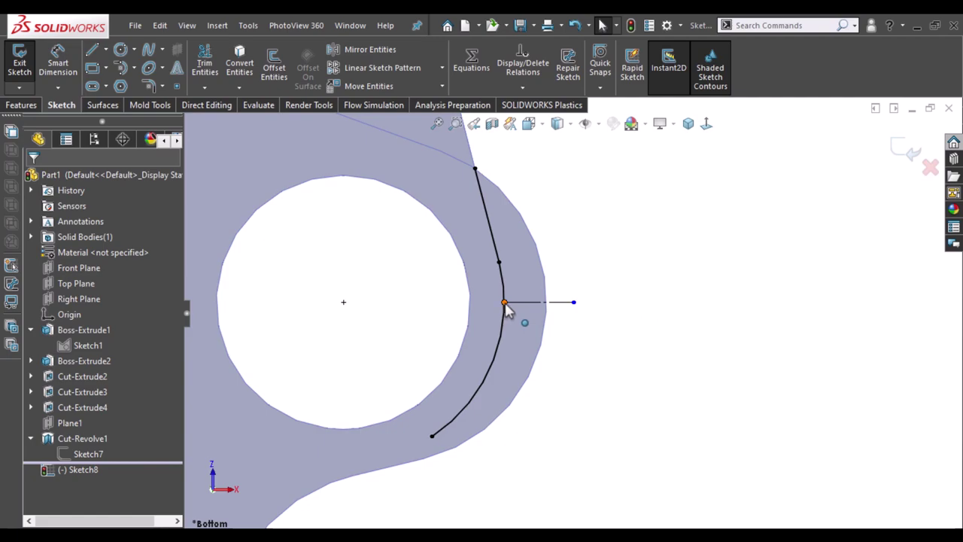
{"action": "left_click", "coordinate": [505, 303]}
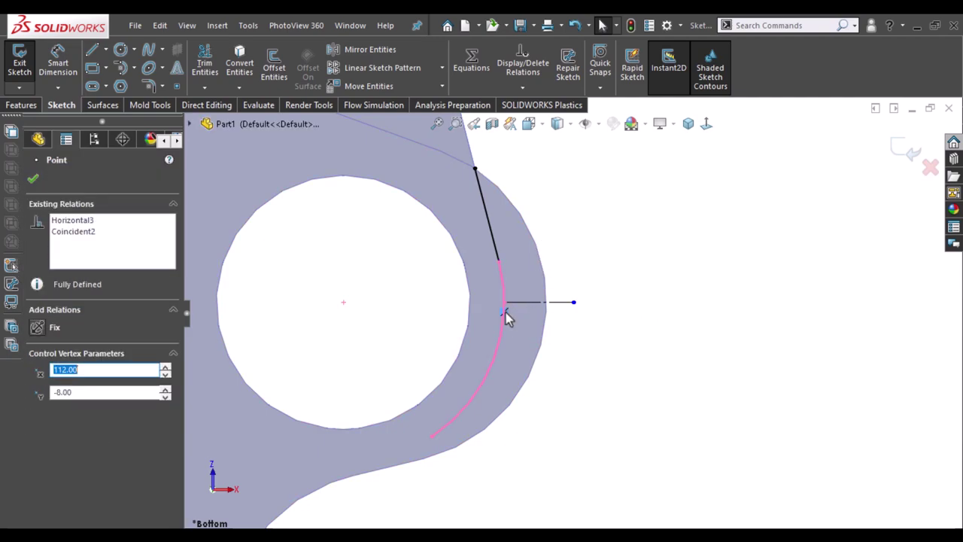
{"action": "mouse_move", "coordinate": [504, 311]}
{"action": "left_mouse_down"}
{"action": "mouse_move", "coordinate": [504, 303]}
{"action": "mouse_move", "coordinate": [468, 301]}
{"action": "left_mouse_up"}
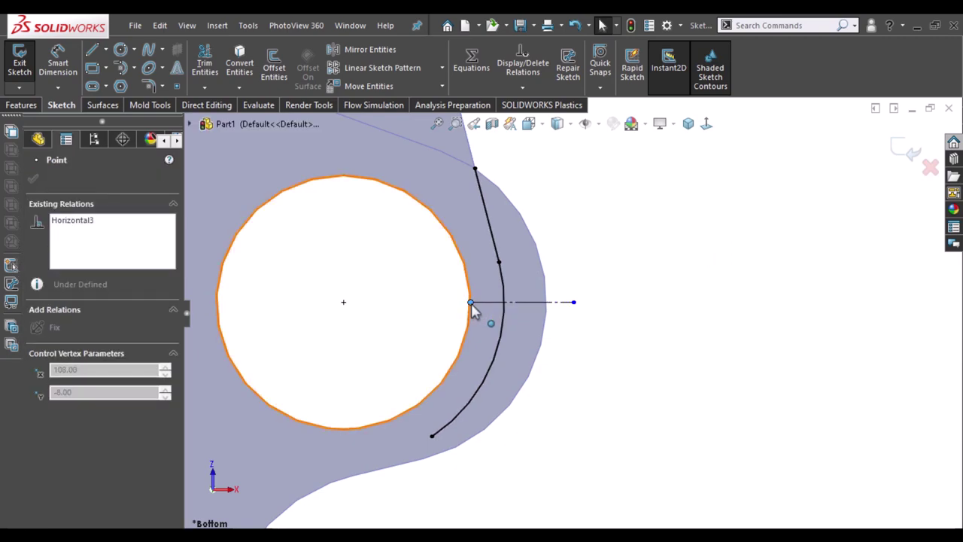
{"action": "left_click", "coordinate": [702, 334]}
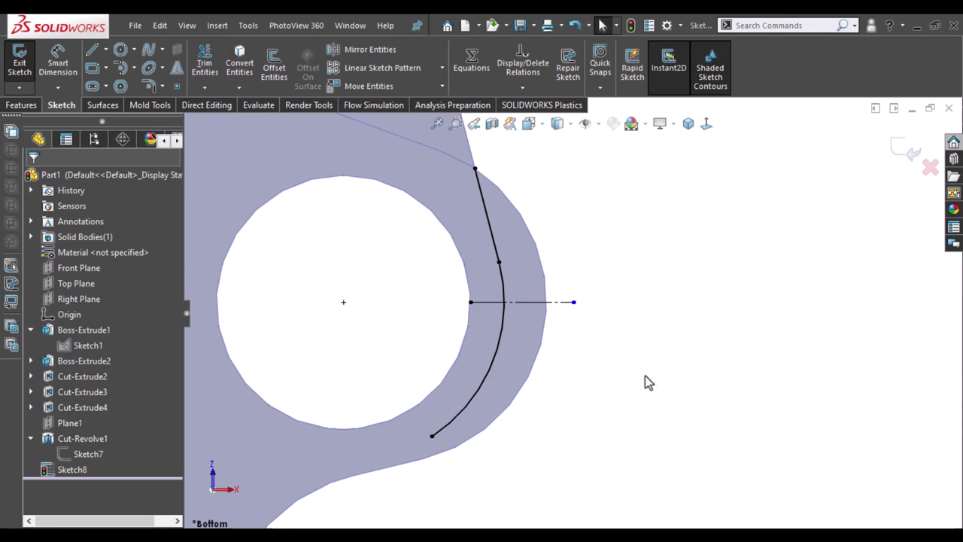
{"action": "right_click_drag", "start_coordinate": [645, 376], "coordinate": [645, 215]}
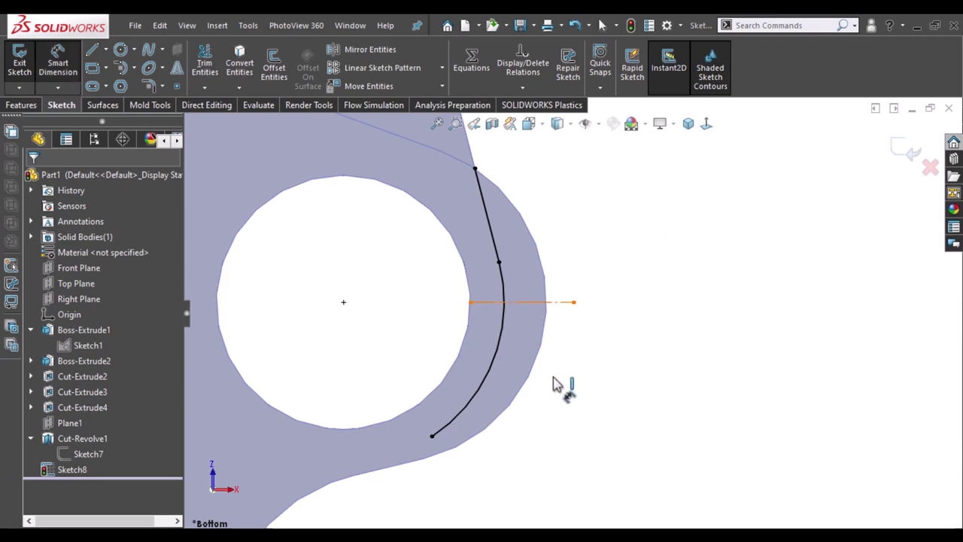
- Dimension the construction line's length as 8.70 mm
{"action": "left_click", "coordinate": [553, 303]}
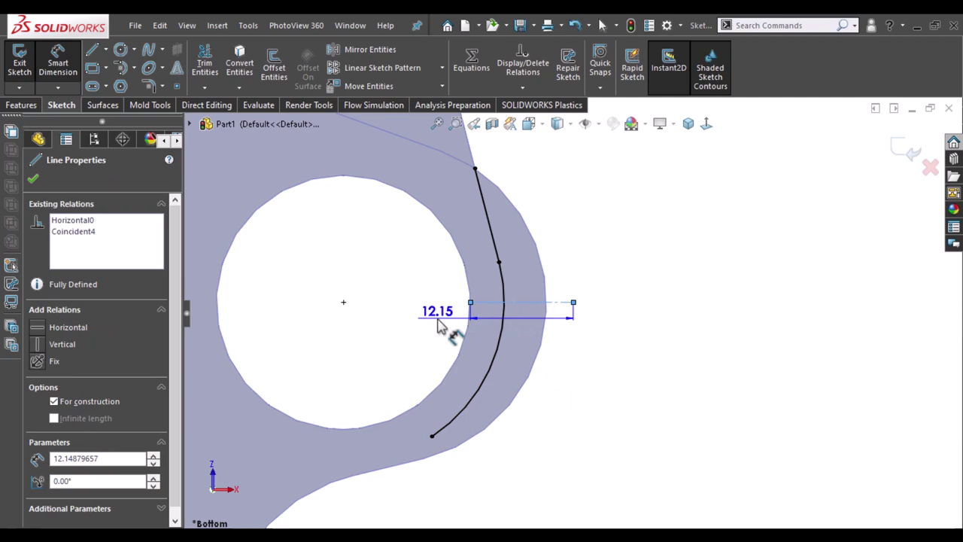
{"action": "key", "text": "Escape"}
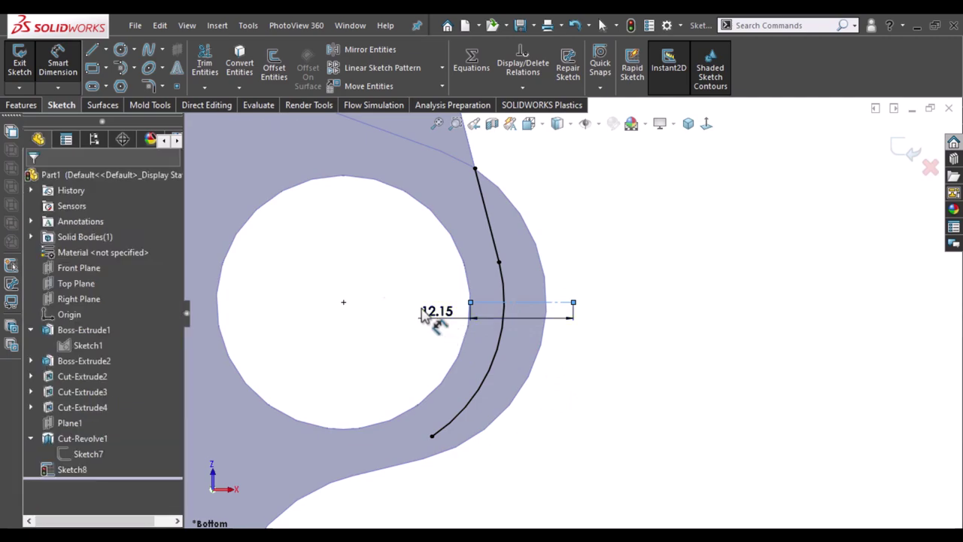
{"action": "left_click", "coordinate": [432, 315]}
{"action": "type", "text": "8.7"}
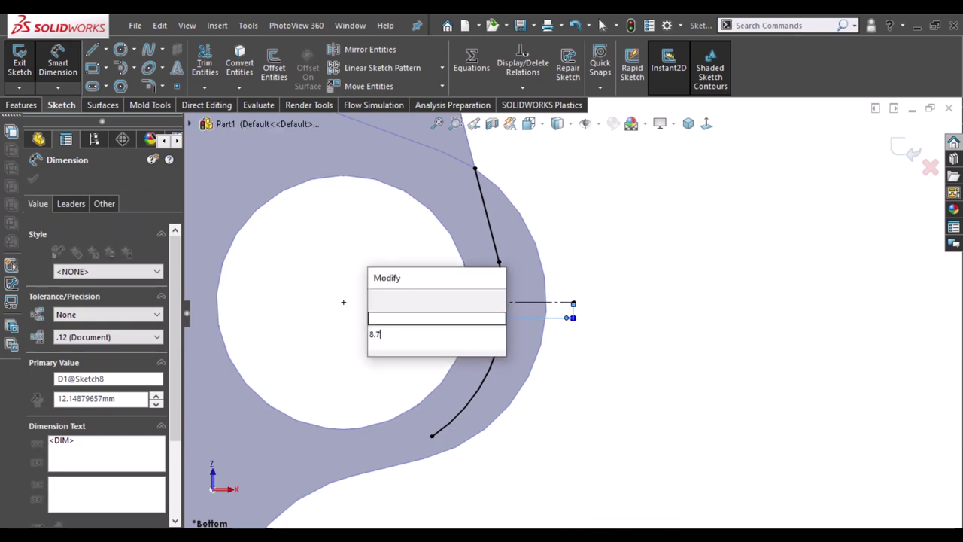
{"action": "key", "text": "Return"}
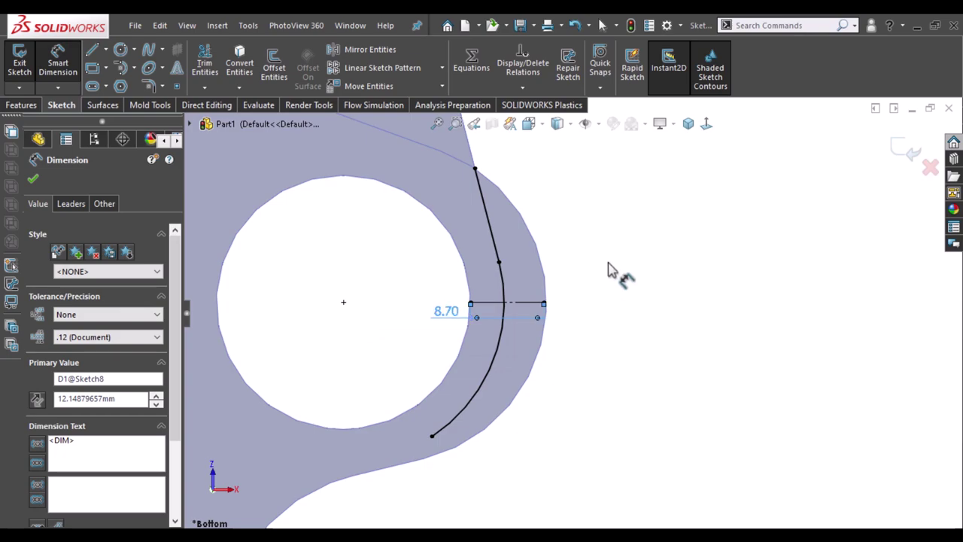
{"action": "scroll", "coordinate": [593, 293], "scroll_direction": "down", "scroll_amount": 3}
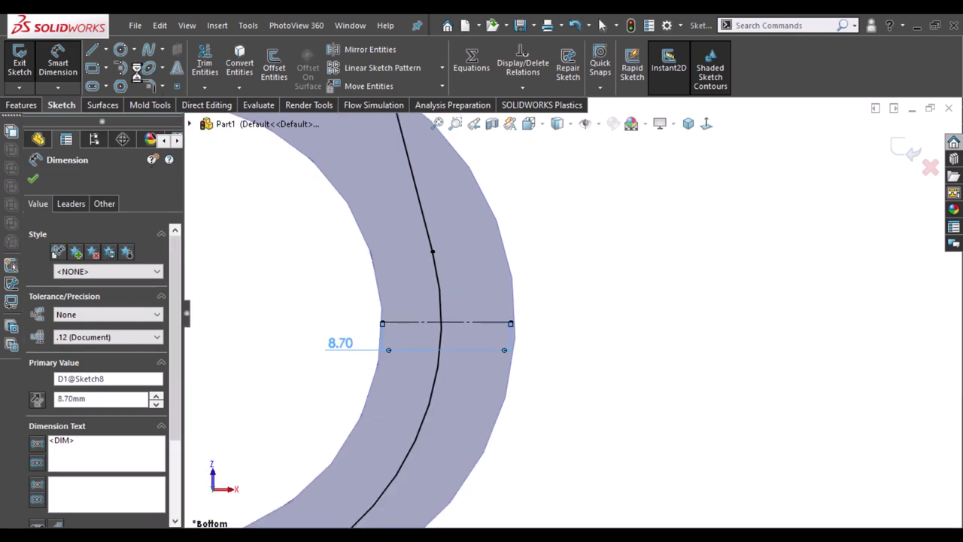
{"action": "key", "text": "Escape"}
{"action": "key", "text": "a"}
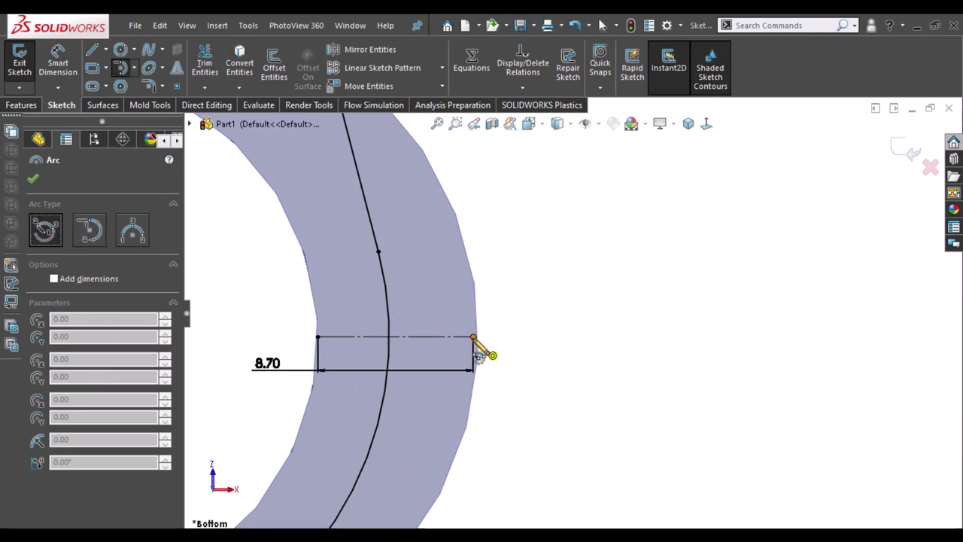
- Draw a semicircular centrepoint arc centred on the construction line's outer end
{"action": "left_click", "coordinate": [474, 336]}
{"action": "left_click", "coordinate": [471, 286]}
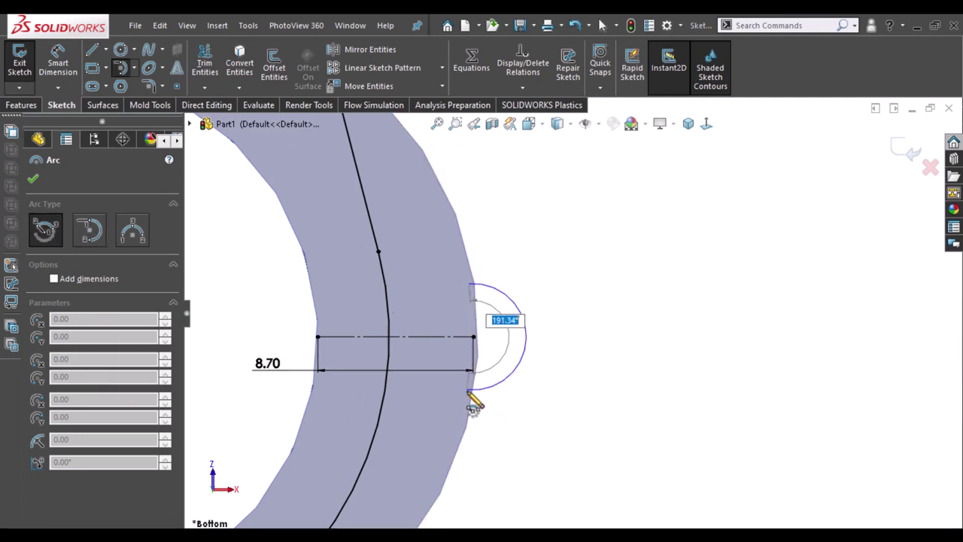
{"action": "left_click", "coordinate": [467, 390]}
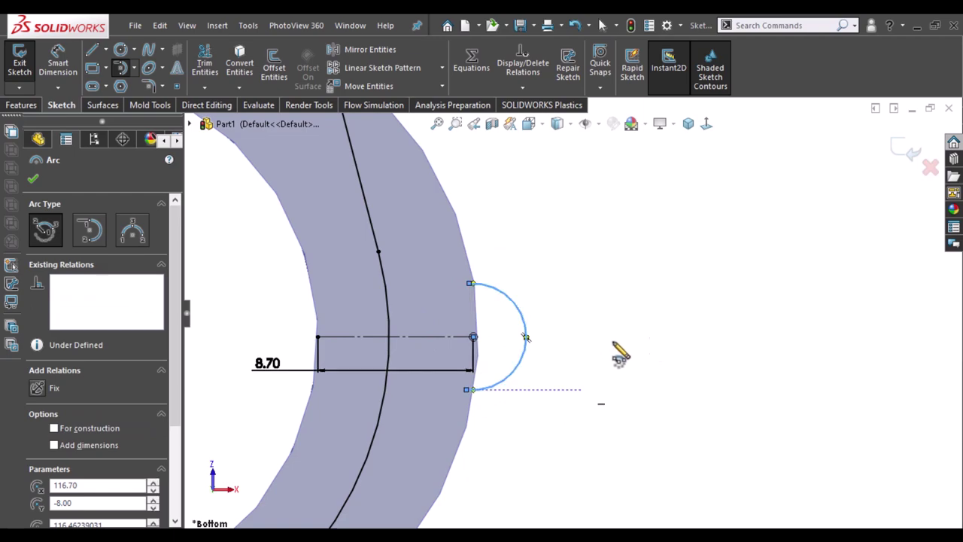
{"action": "key", "text": "Escape"}
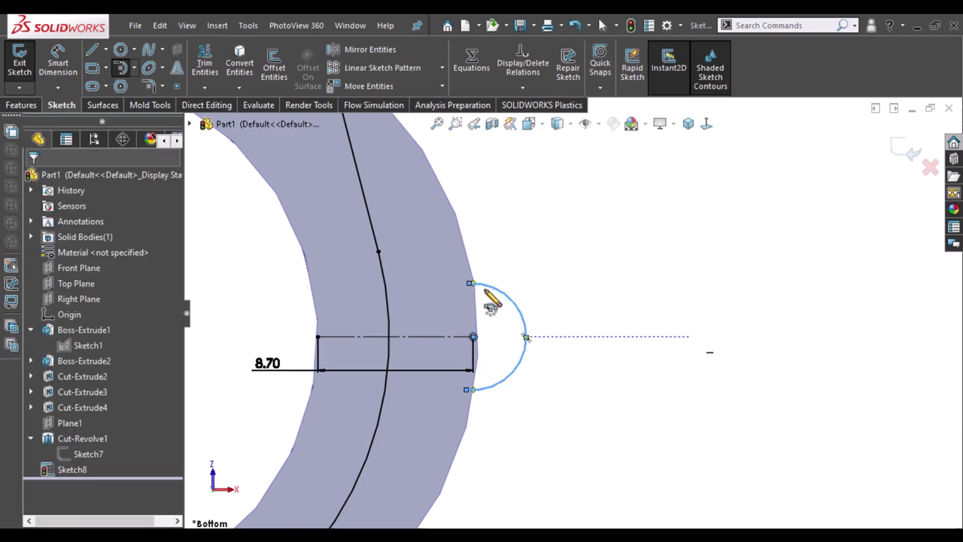
- Add a short leftward line from the arc's top and a tangent arc to the projected curve
{"action": "key", "text": "l"}
{"action": "scroll", "coordinate": [431, 301], "scroll_direction": "down", "scroll_amount": 1}
{"action": "scroll", "coordinate": [429, 301], "scroll_direction": "down", "scroll_amount": 1}
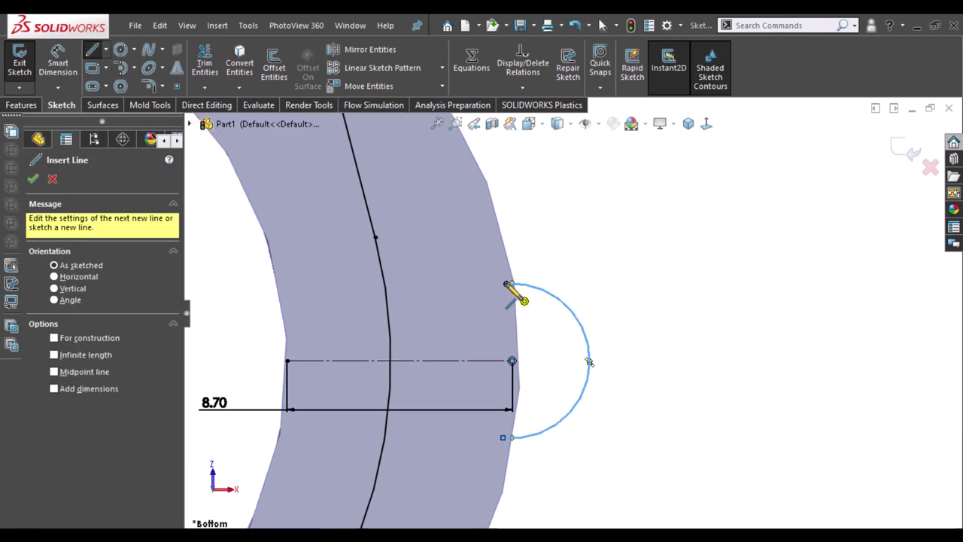
{"action": "left_click", "coordinate": [508, 283]}
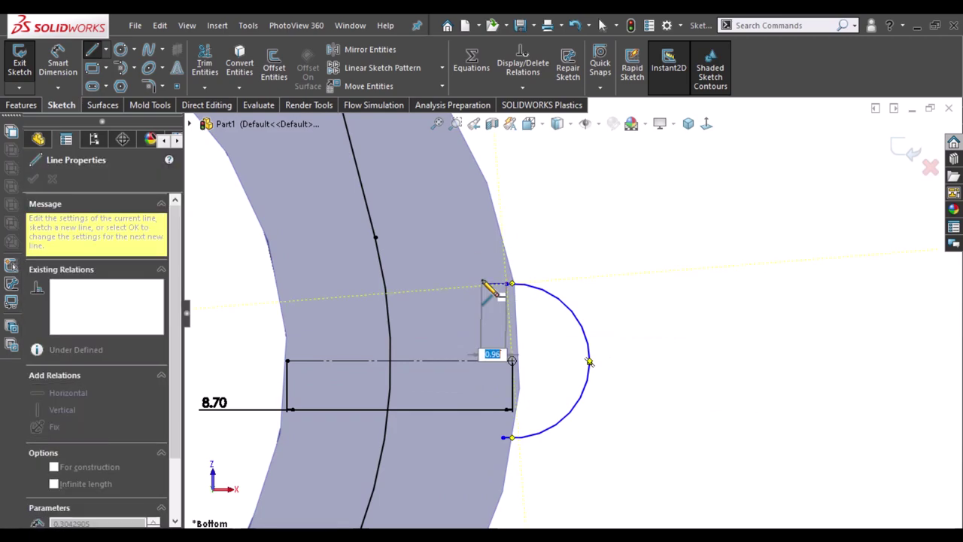
{"action": "left_click", "coordinate": [483, 283]}
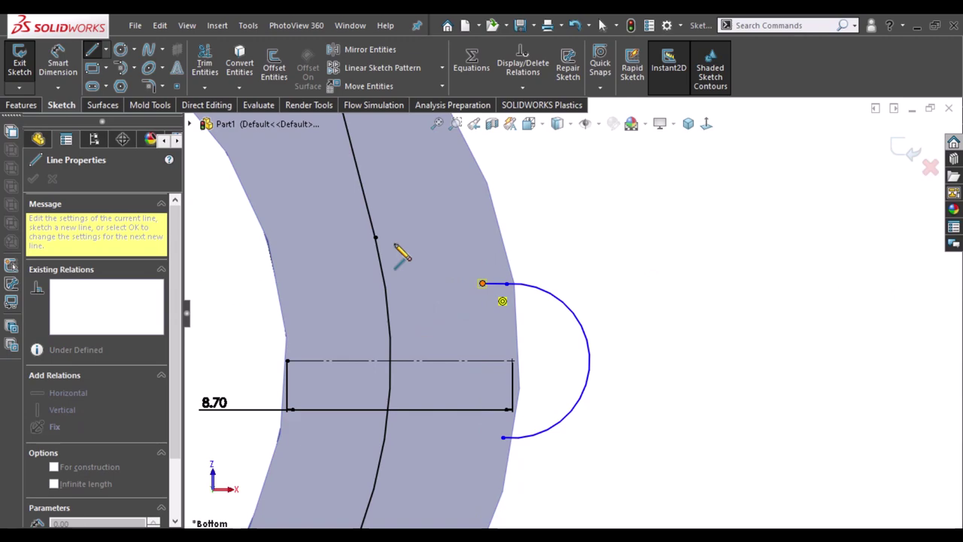
{"action": "key", "text": "a"}
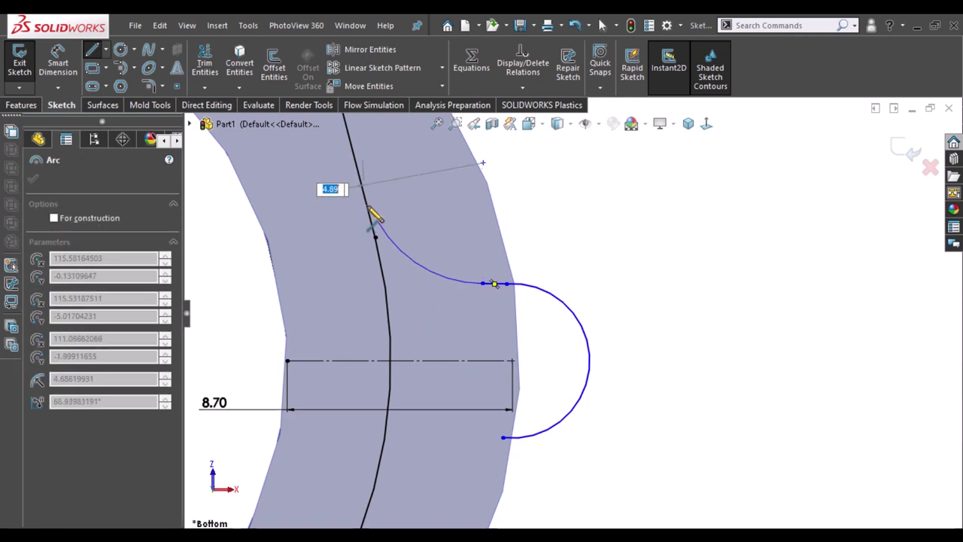
{"action": "left_click", "coordinate": [367, 204]}
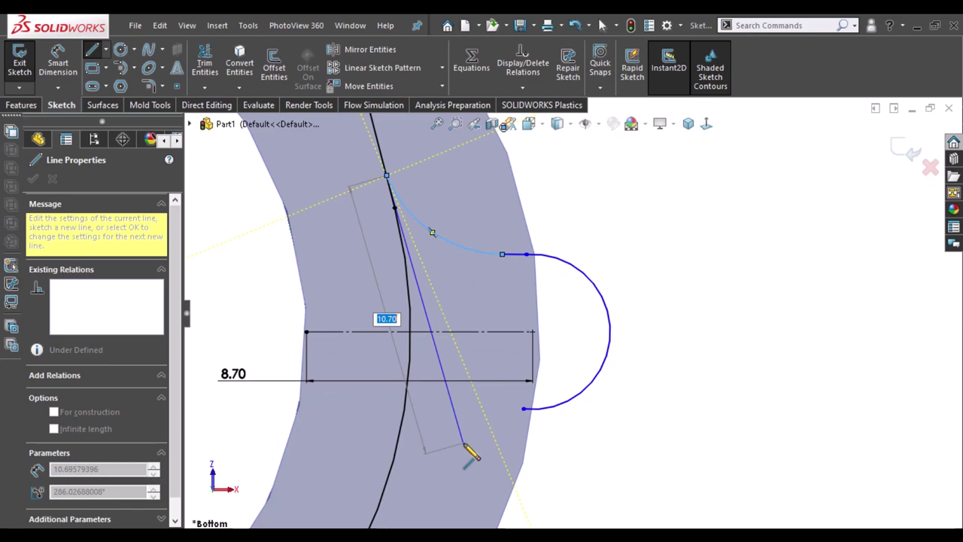
{"action": "key", "text": "Escape"}
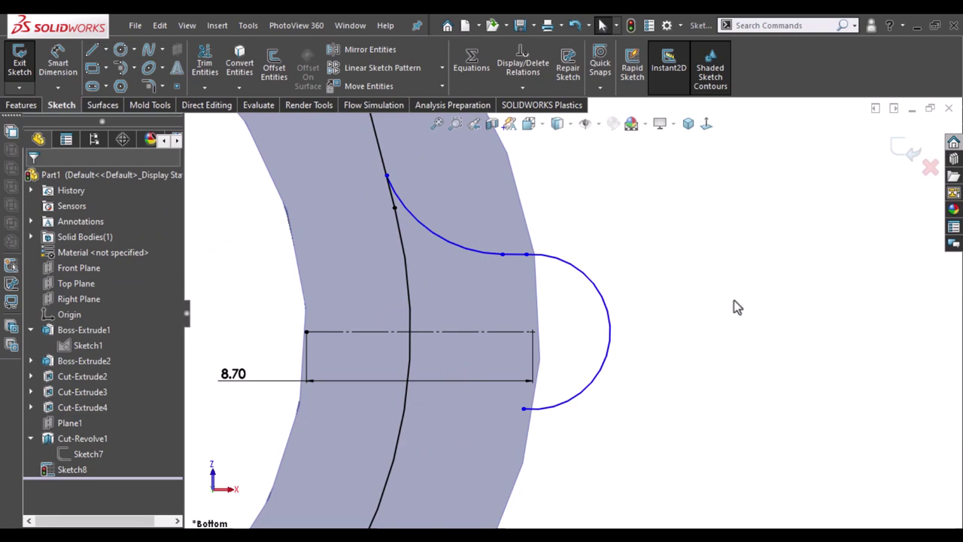
- Draw a short leftward line from the semicircle's lower endpoint and a tangent arc ending on the guide curve
{"action": "key", "text": "l"}
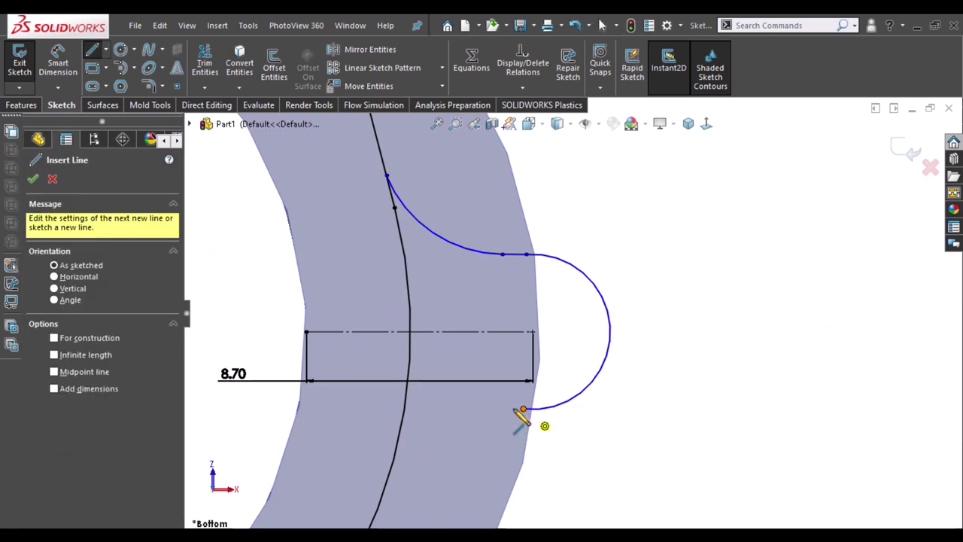
{"action": "left_click", "coordinate": [522, 410]}
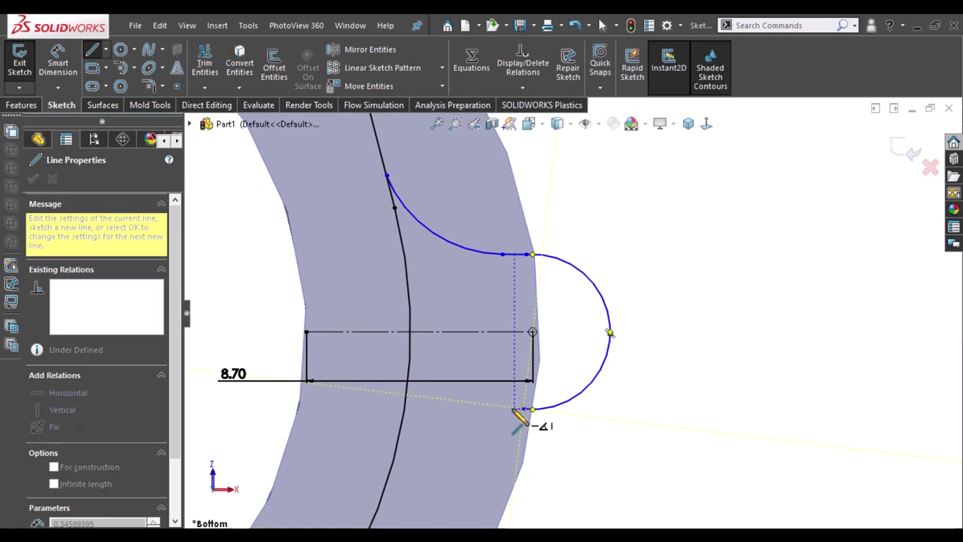
{"action": "left_click", "coordinate": [503, 409]}
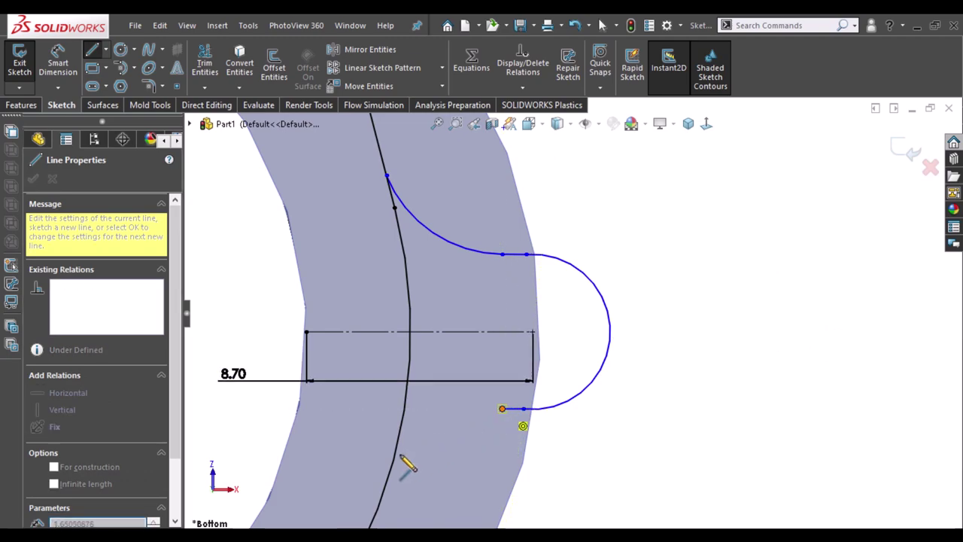
{"action": "key", "text": "a"}
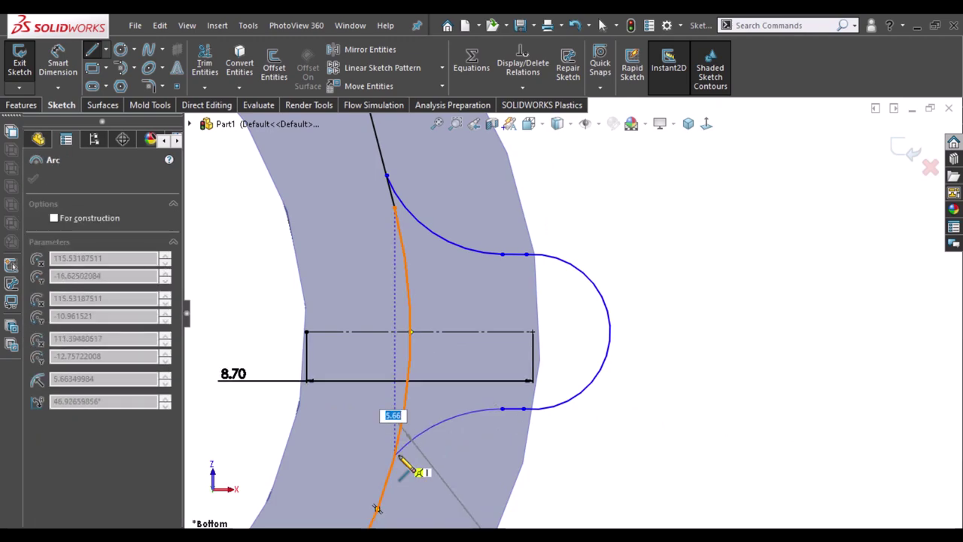
{"action": "left_click", "coordinate": [394, 456]}
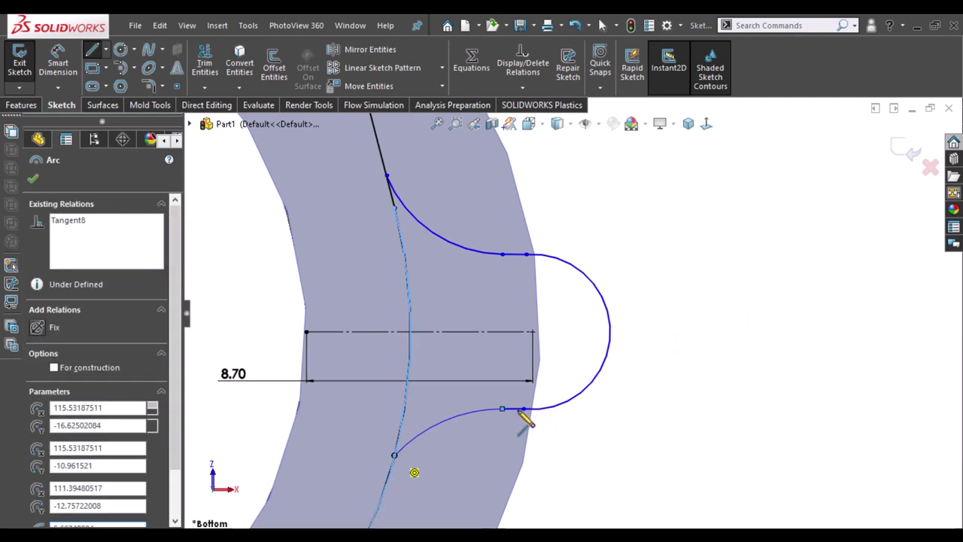
{"action": "double_click", "coordinate": [521, 420]}
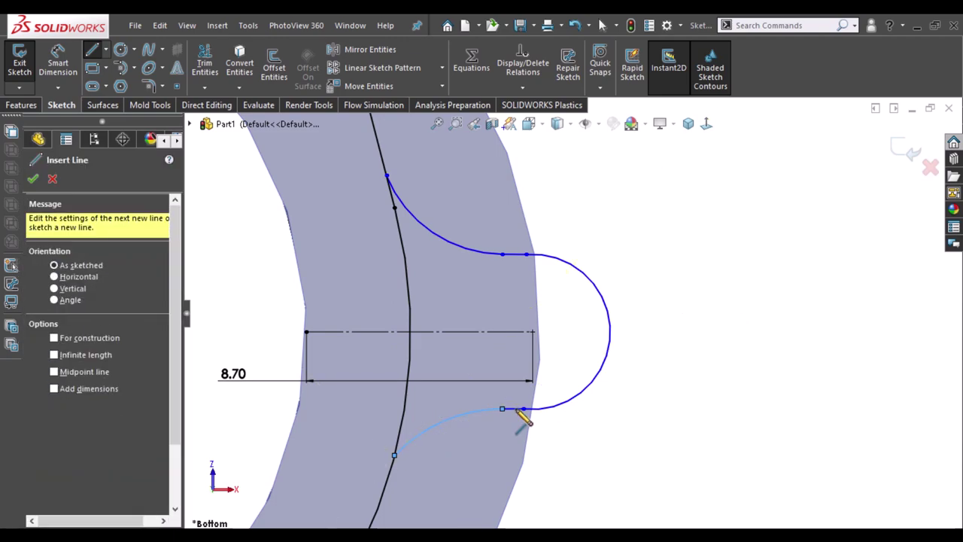
{"action": "key", "text": "Escape"}
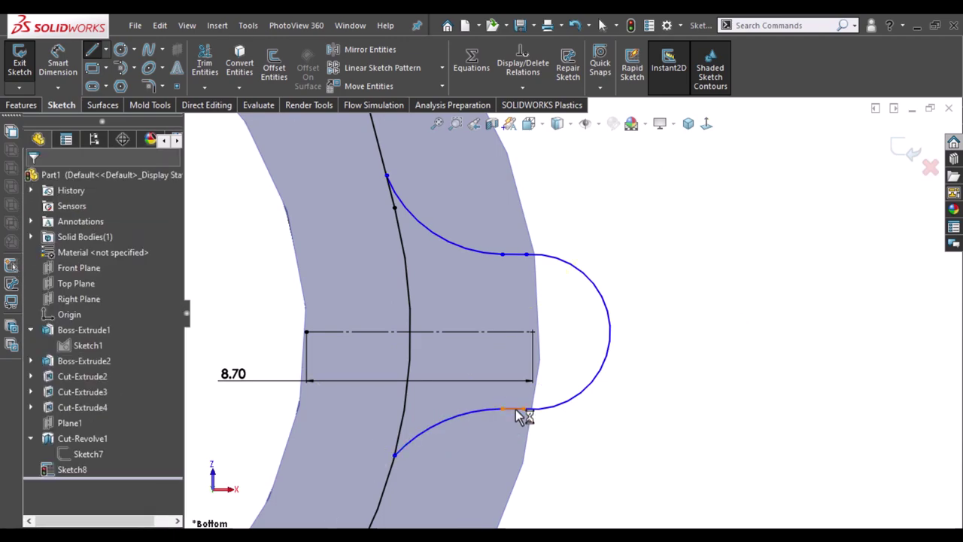
{"action": "left_click", "coordinate": [521, 417]}
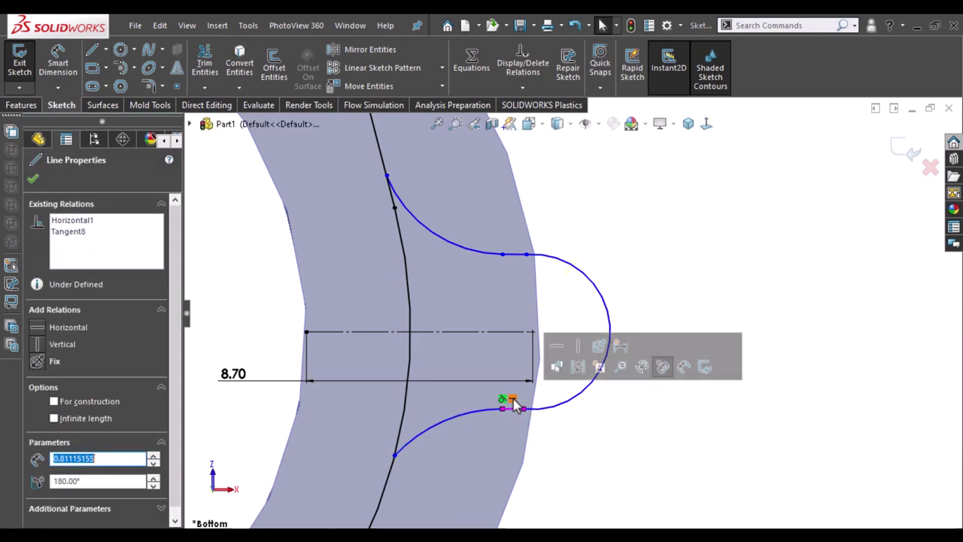
- Inspect the upper and lower short horizontal lines and their outer endpoints
{"action": "key", "text": "Escape"}
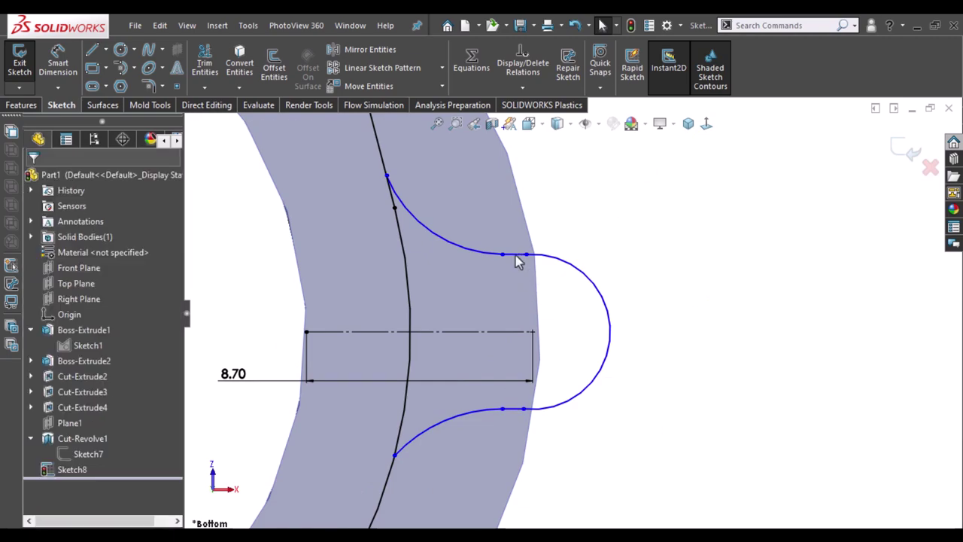
{"action": "left_click", "coordinate": [518, 256]}
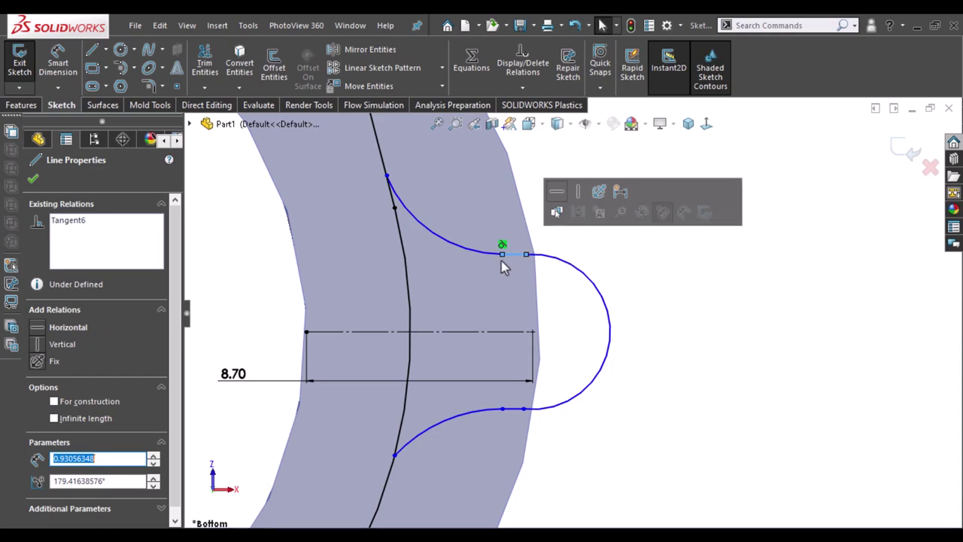
{"action": "key", "text": "Escape"}
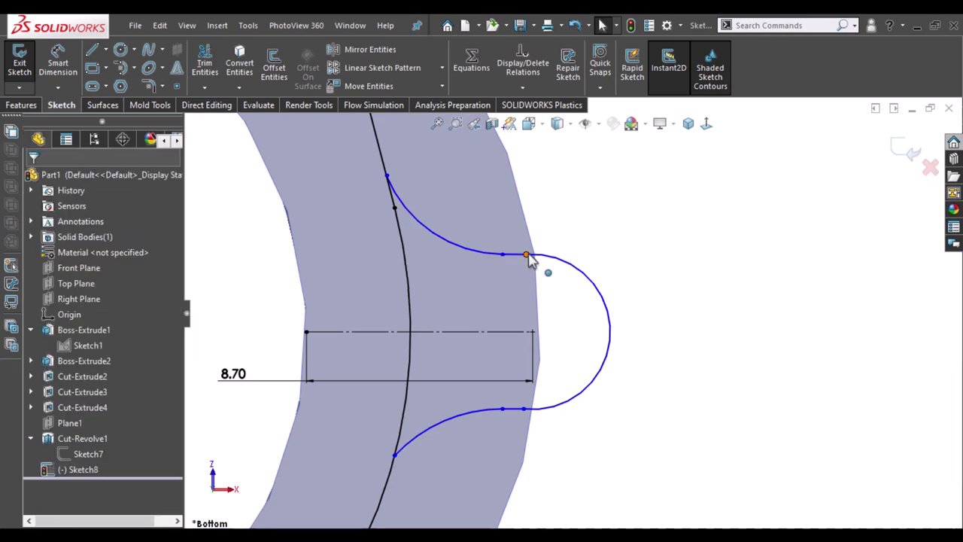
{"action": "left_click", "coordinate": [527, 255]}
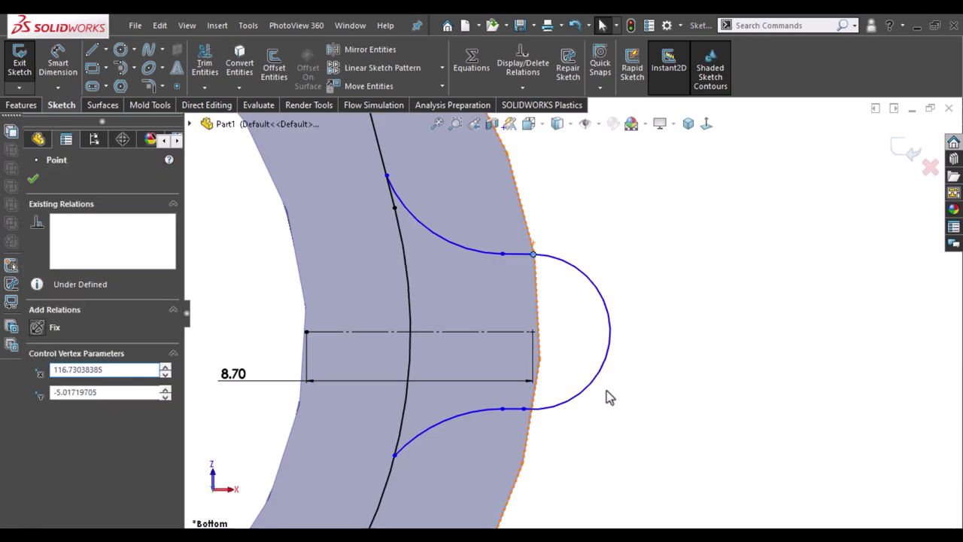
{"action": "key", "text": "Escape"}
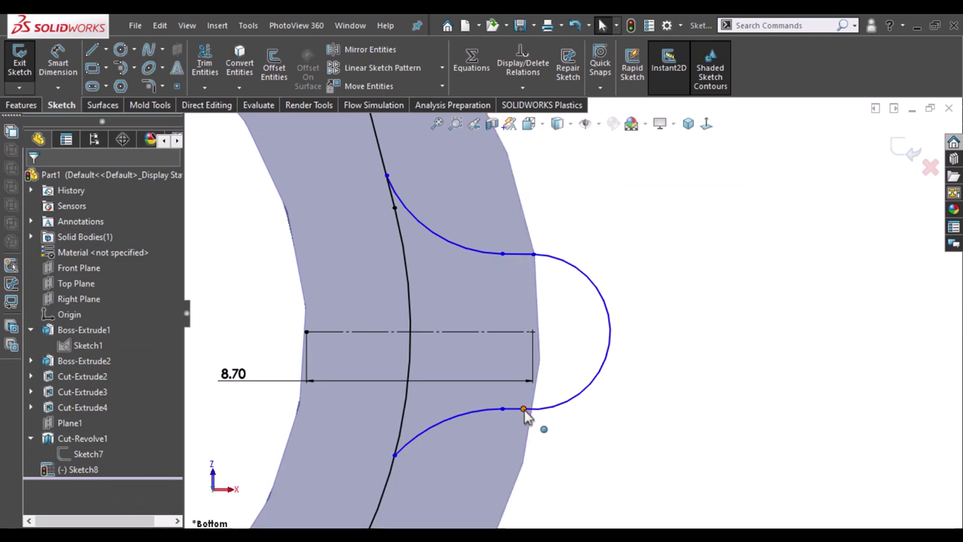
{"action": "left_click", "coordinate": [526, 418]}
{"action": "key", "text": "Escape"}
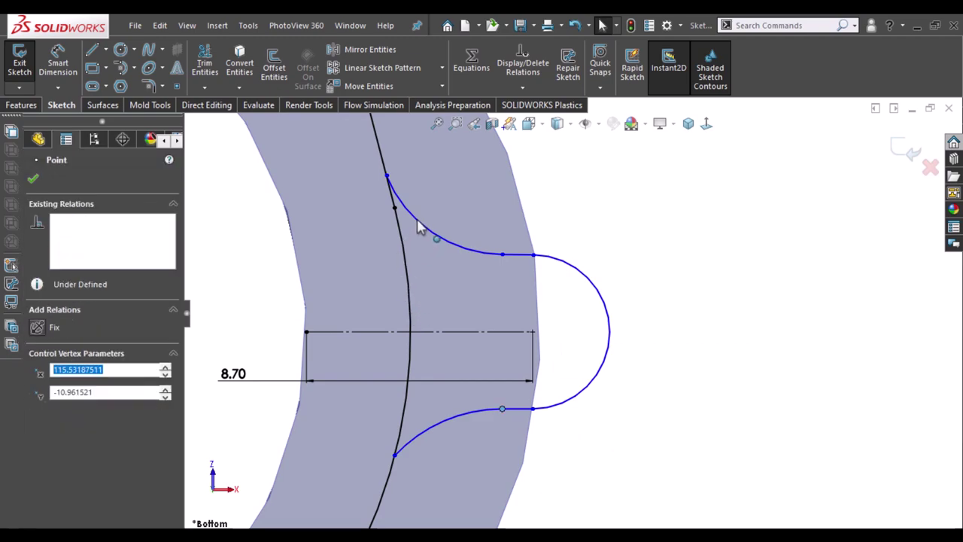
{"action": "key", "text": "Escape"}
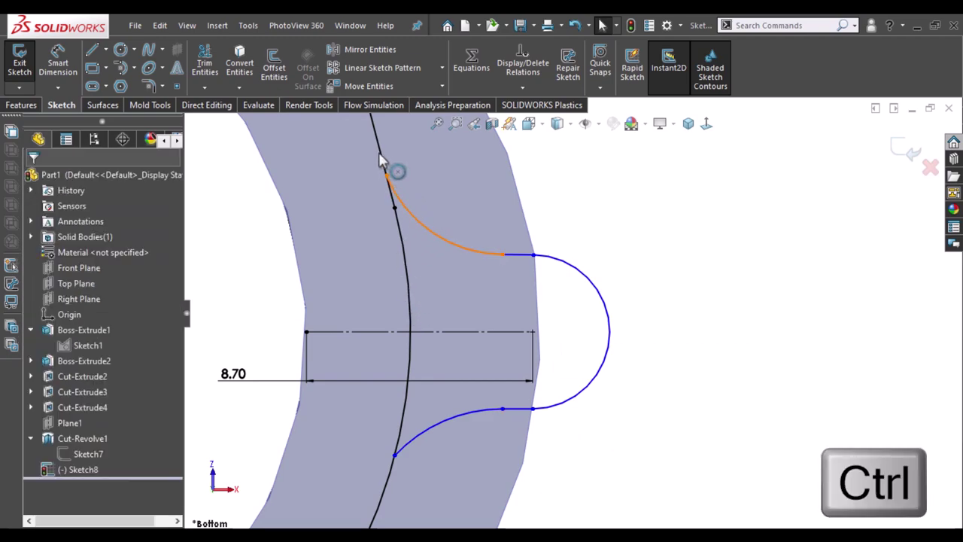
- Make the upper connecting arc tangent to the straight guide segment
{"action": "left_click", "coordinate": [380, 159], "text": "ctrl"}
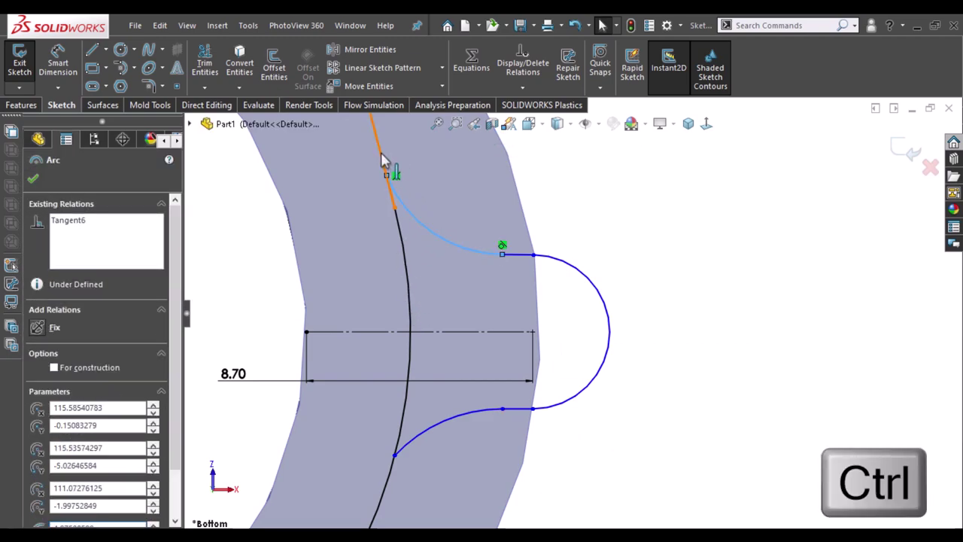
{"action": "left_click", "coordinate": [379, 155], "text": "ctrl"}
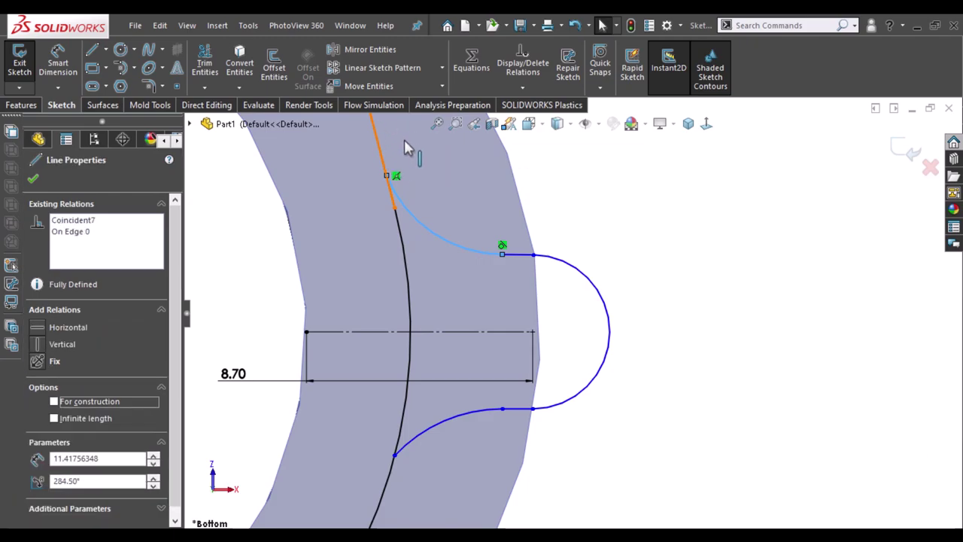
{"action": "left_click", "coordinate": [407, 145], "text": "ctrl"}
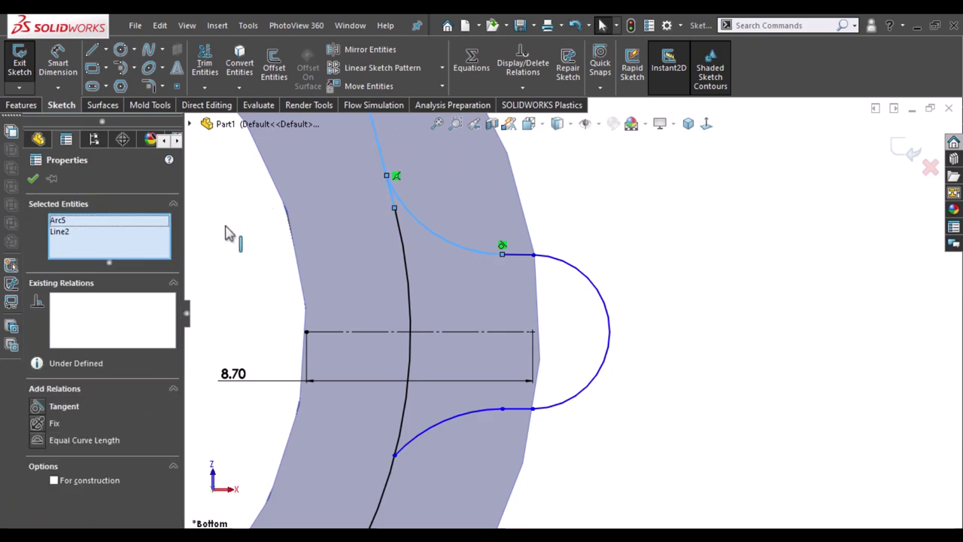
{"action": "left_click", "coordinate": [40, 408]}
{"action": "key", "text": "Escape"}
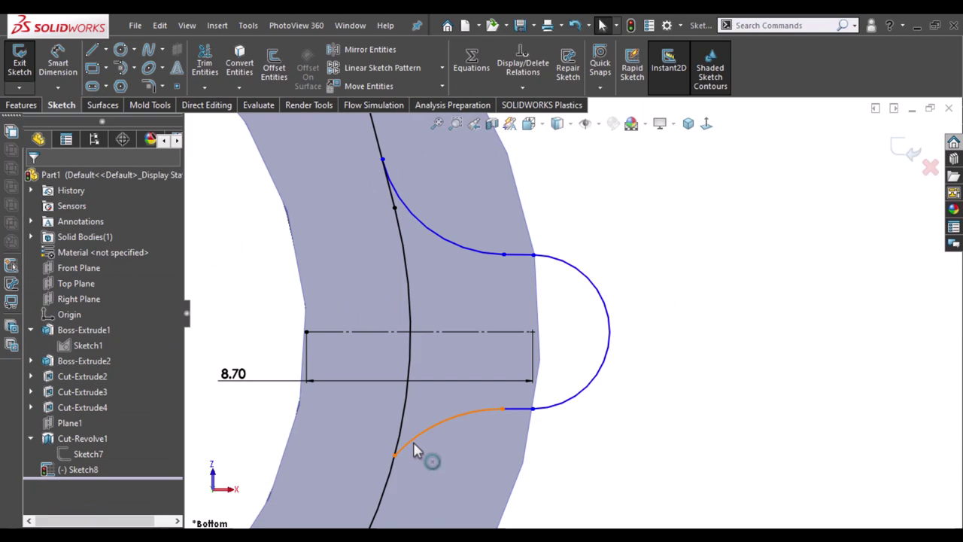
- Make the lower connecting arc tangent to the curved guide
{"action": "left_click", "coordinate": [399, 487], "text": "ctrl"}
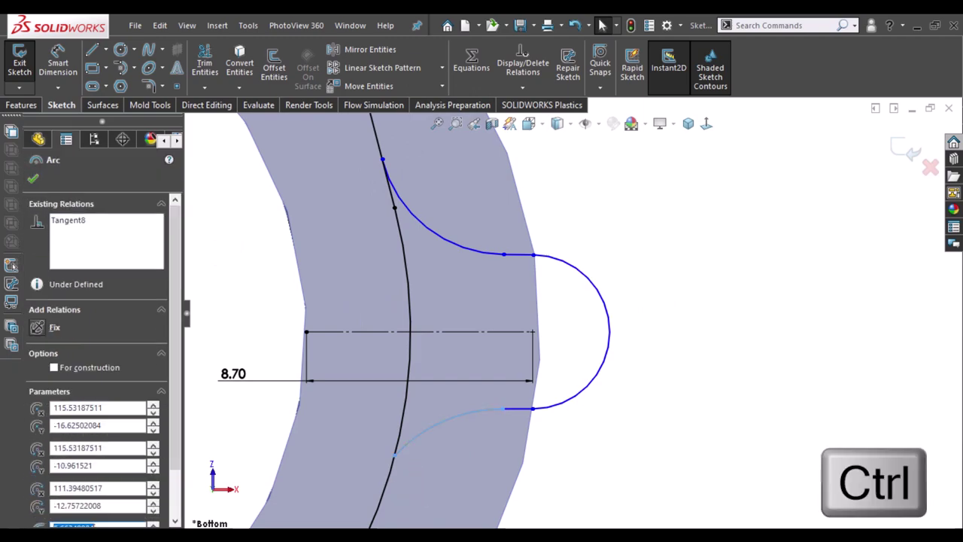
{"action": "left_click", "coordinate": [391, 483], "text": "ctrl"}
{"action": "left_click", "coordinate": [534, 437]}
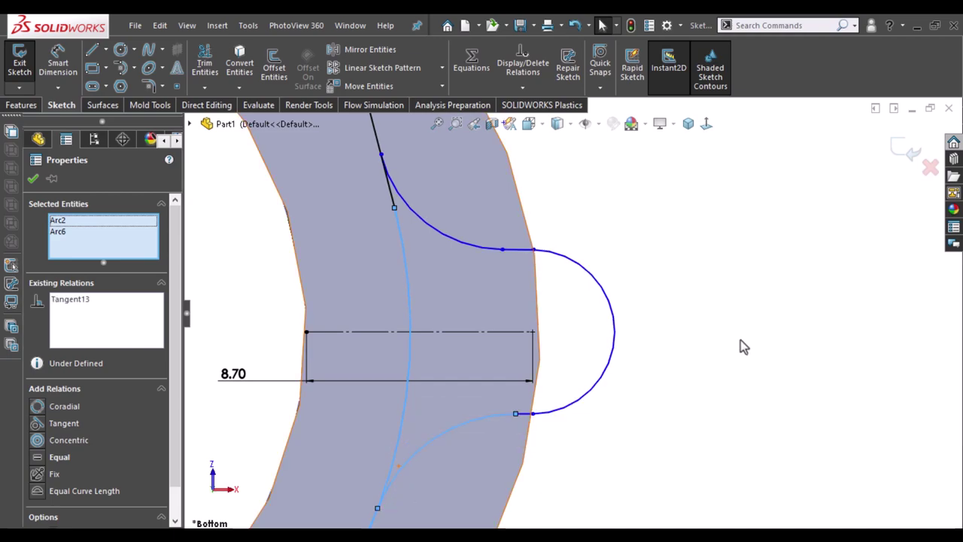
{"action": "left_click", "coordinate": [713, 333]}
{"action": "left_click", "coordinate": [724, 226]}
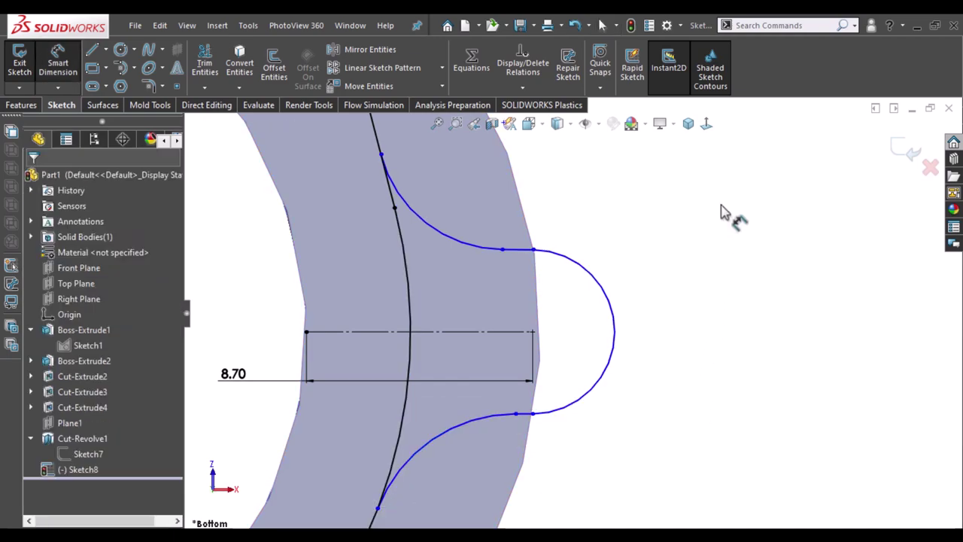
- Dimension the semicircle's radius and change it from R3.15 to 4.5
{"action": "left_click", "coordinate": [613, 325]}
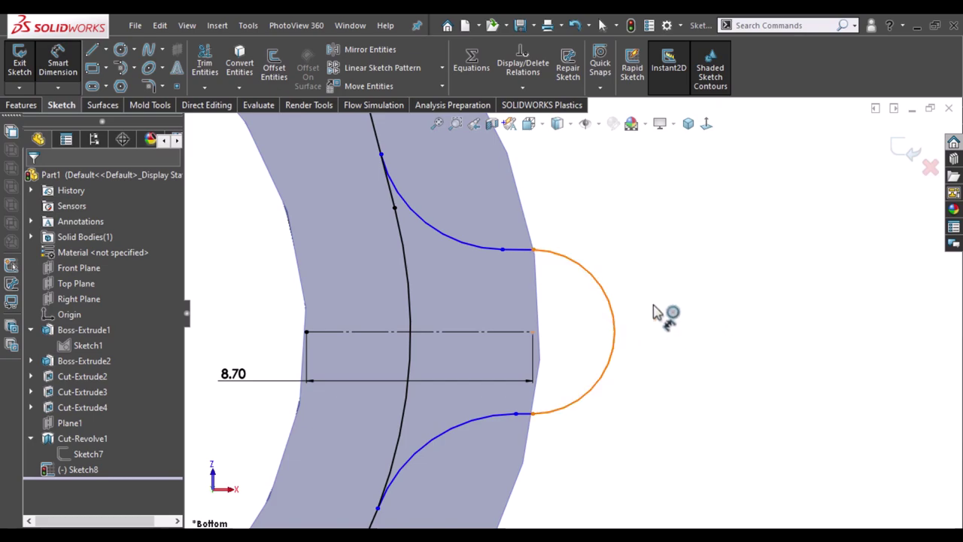
{"action": "left_click", "coordinate": [654, 256]}
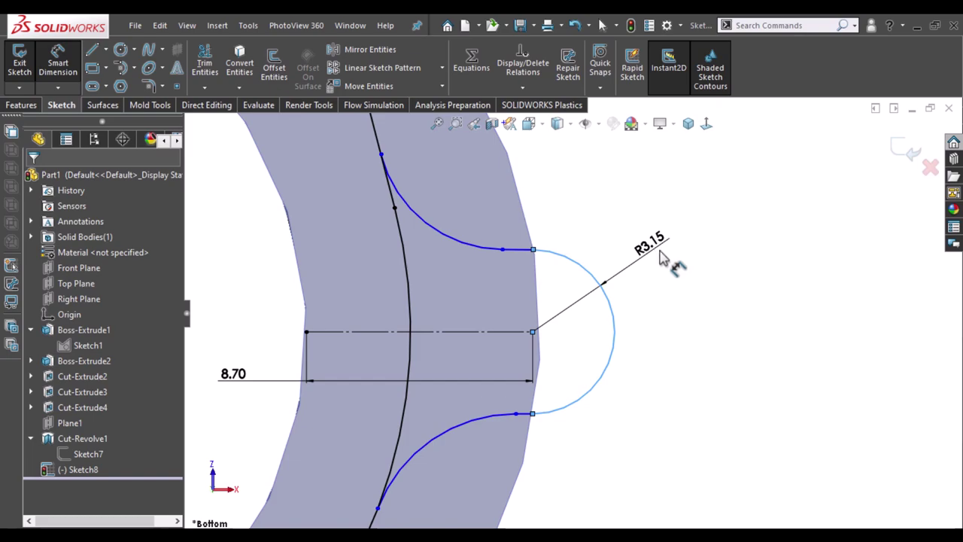
{"action": "double_click", "coordinate": [666, 261]}
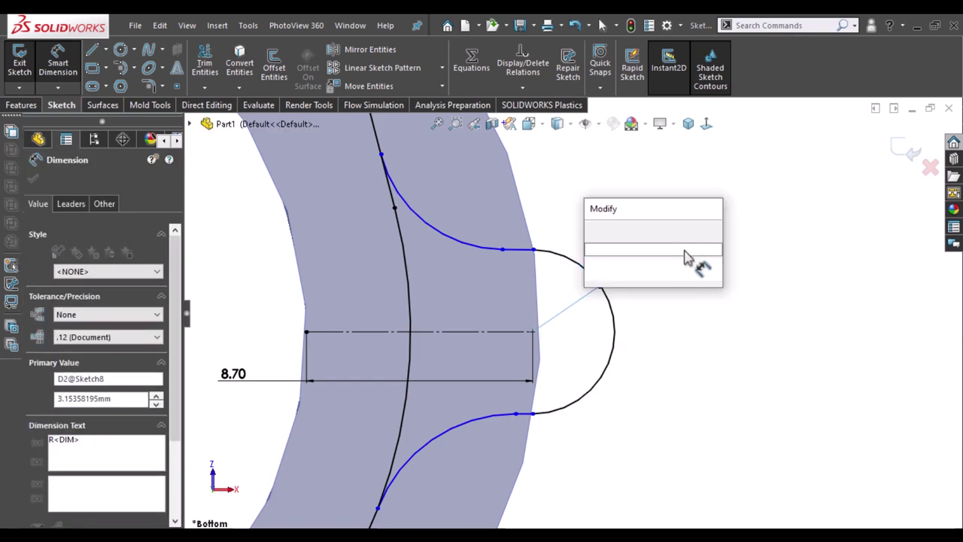
{"action": "type", "text": "4.5"}
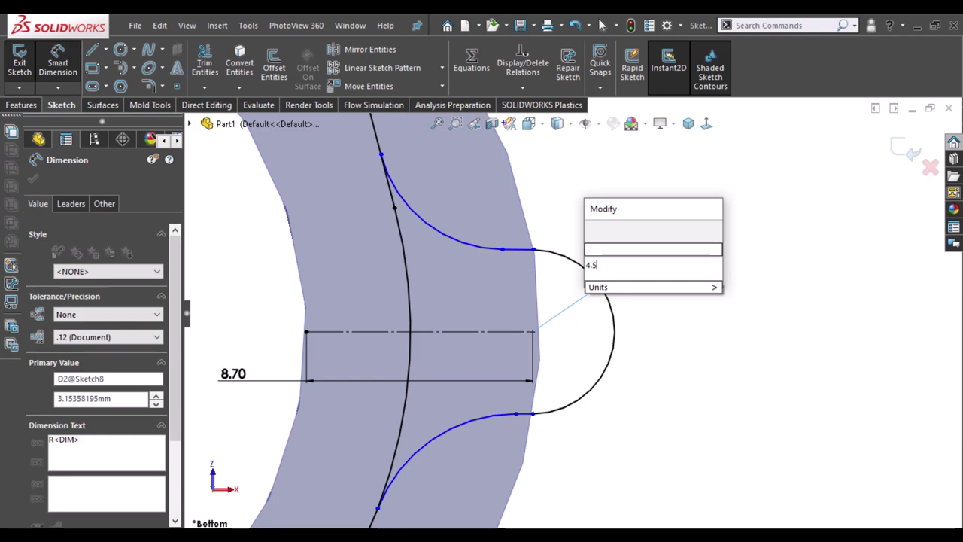
{"action": "key", "text": "Escape"}
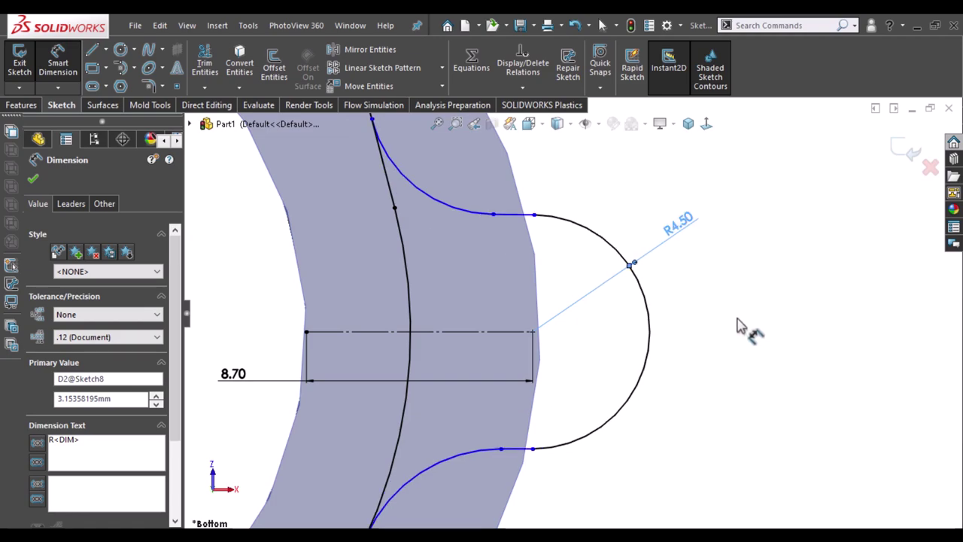
{"action": "left_click", "coordinate": [753, 331]}
{"action": "scroll", "coordinate": [677, 406], "scroll_direction": "up", "scroll_amount": 2}
{"action": "scroll", "coordinate": [515, 412], "scroll_direction": "down", "scroll_amount": 1}
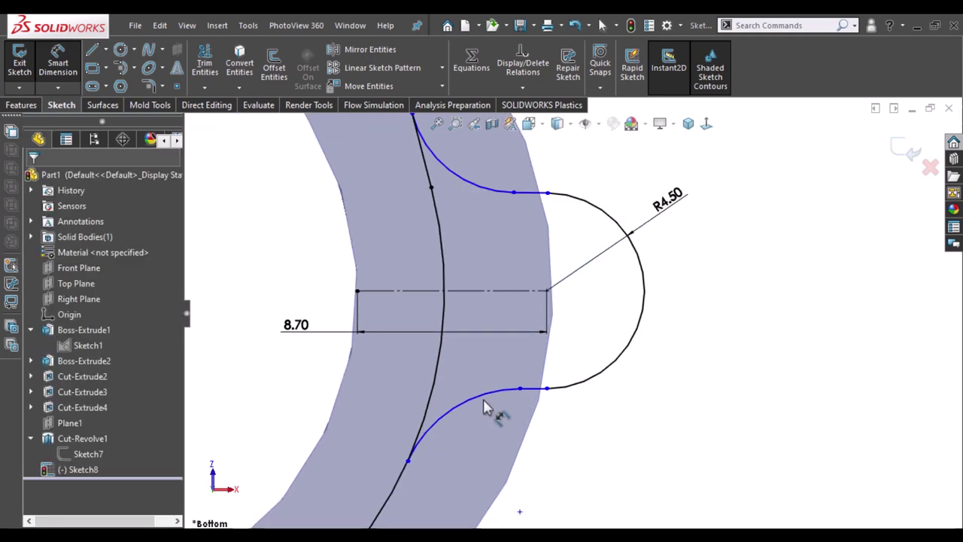
- Set the lower connecting arc's radius to 6.3 and leave dimensioning
{"action": "left_click", "coordinate": [492, 455]}
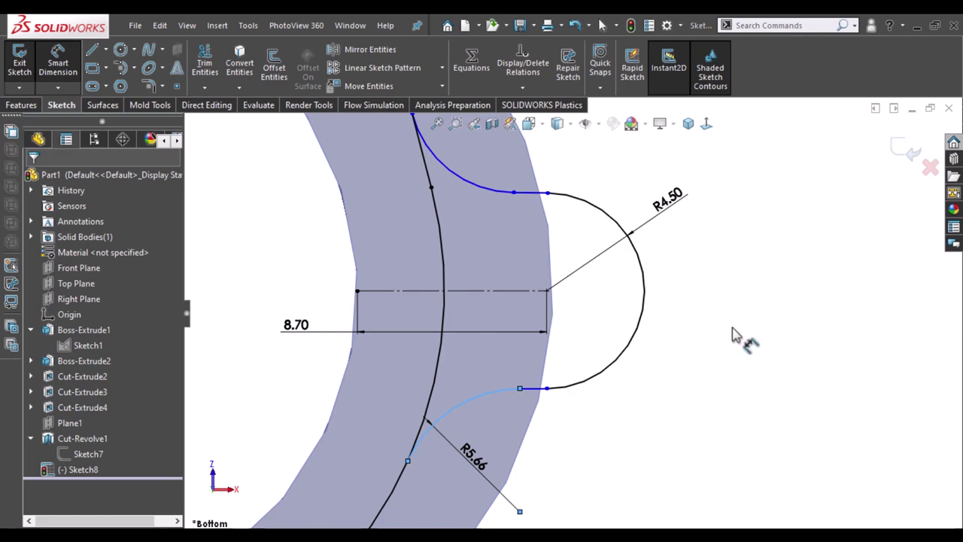
{"action": "type", "text": "6"}
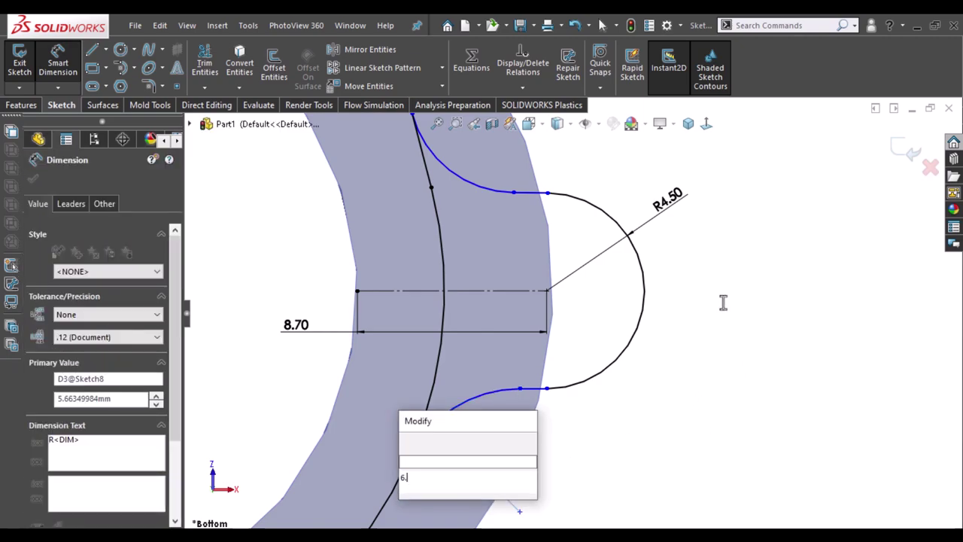
{"action": "type", "text": ".3"}
{"action": "key", "text": "Return"}
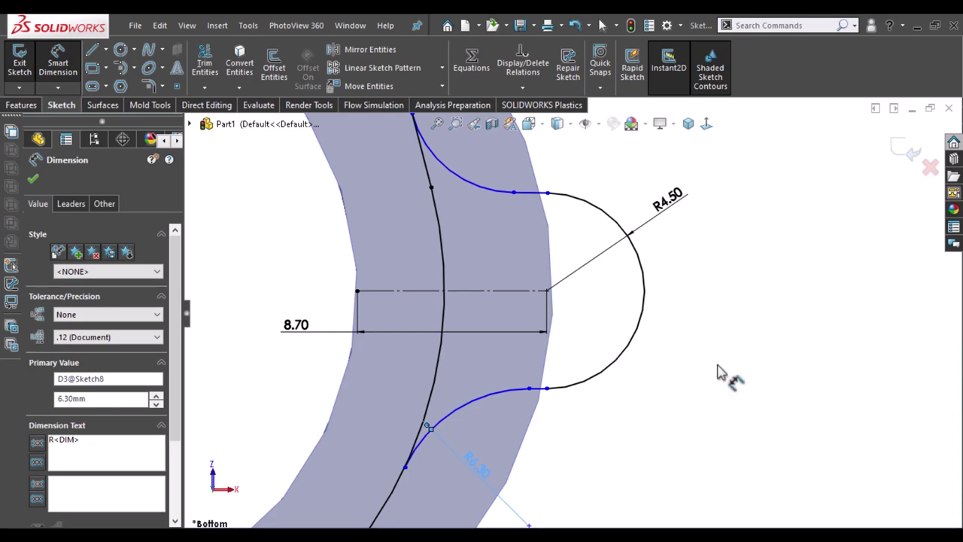
{"action": "key", "text": "Escape"}
{"action": "key", "text": "z"}
{"action": "key", "text": "Escape"}
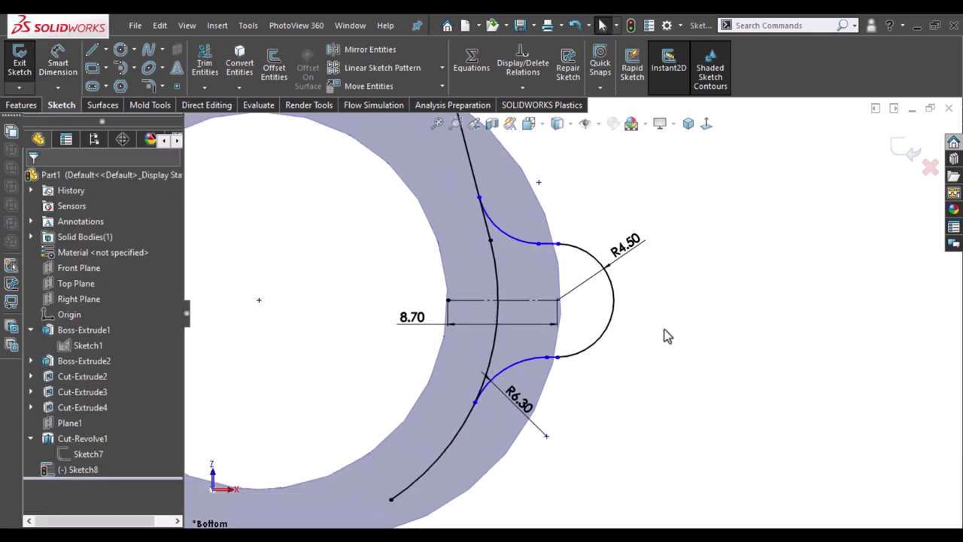
- Make the upper and lower blending arcs equal in radius
{"action": "left_click", "coordinate": [519, 248]}
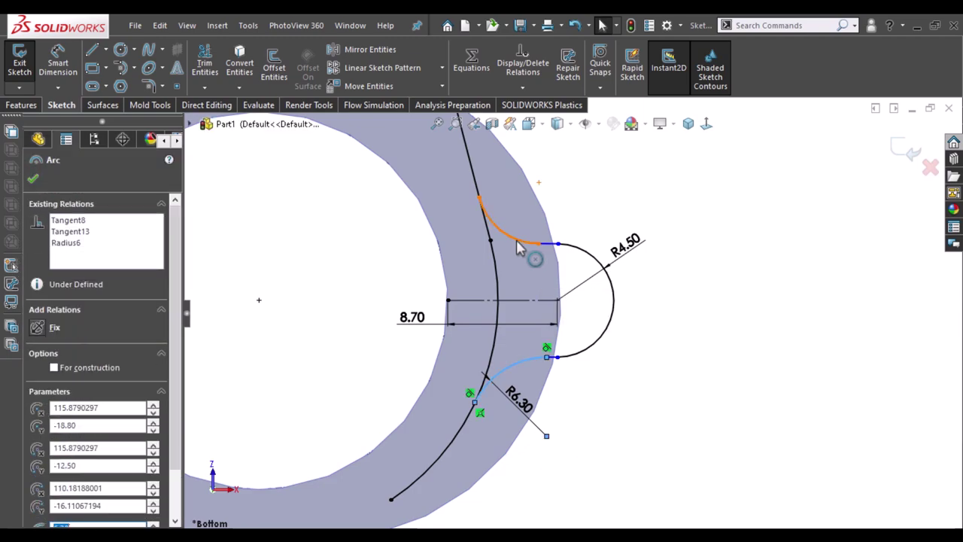
{"action": "left_click", "coordinate": [519, 247], "text": "ctrl"}
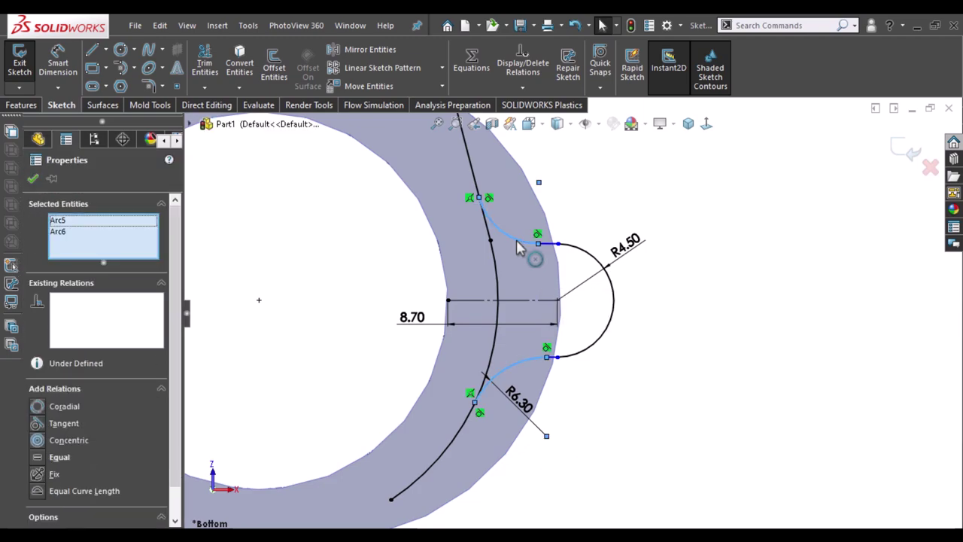
{"action": "left_click", "coordinate": [621, 190]}
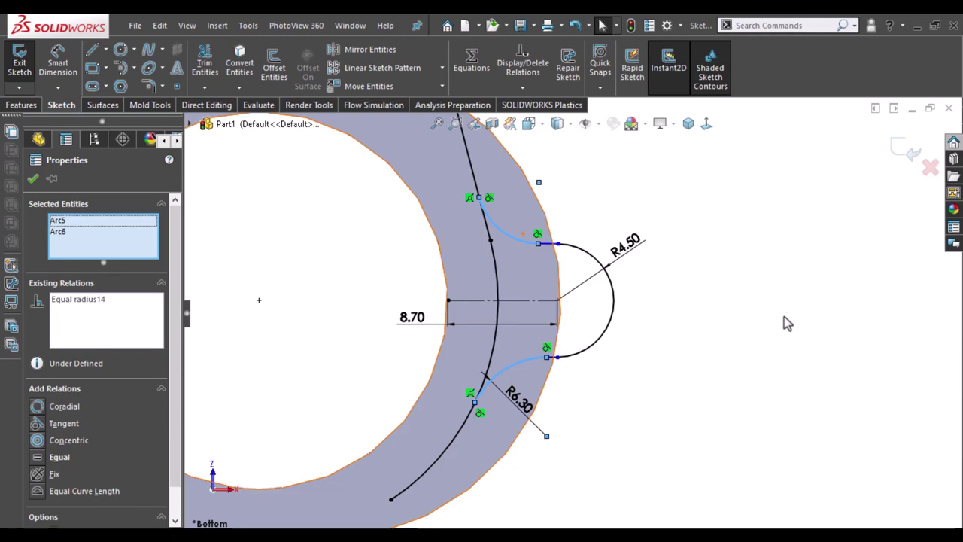
{"action": "left_click", "coordinate": [786, 312]}
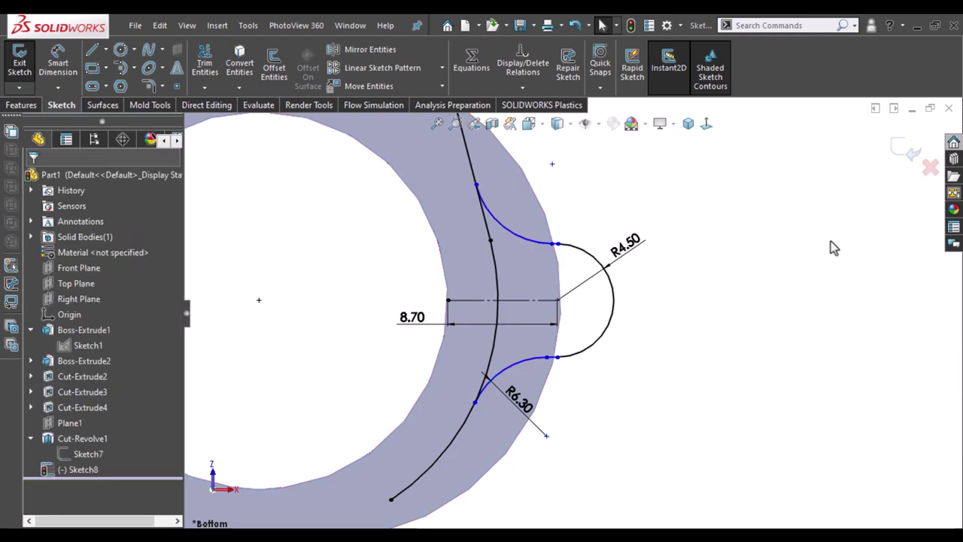
- Trim away the long arc's excess end to close the notch outline
{"action": "right_click_drag", "start_coordinate": [831, 242], "coordinate": [814, 286]}
{"action": "right_click_drag", "start_coordinate": [524, 498], "coordinate": [377, 426]}
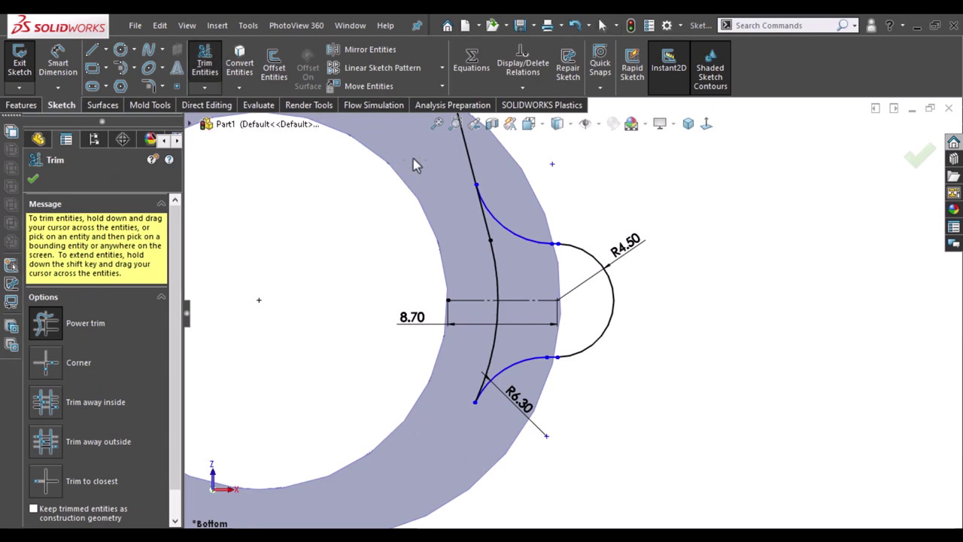
{"action": "left_click_drag", "start_coordinate": [416, 165], "coordinate": [502, 158]}
{"action": "scroll", "coordinate": [616, 224], "scroll_direction": "down", "scroll_amount": 3}
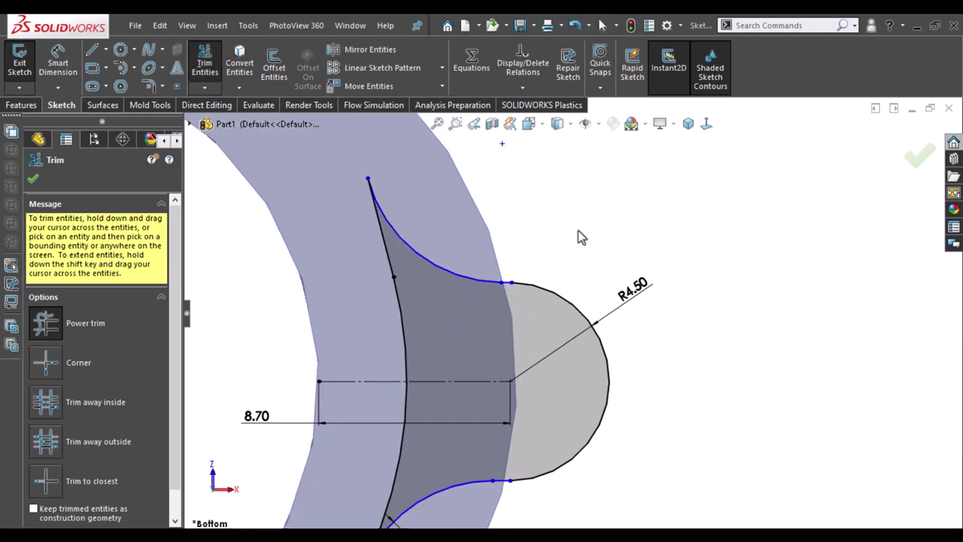
{"action": "key", "text": "Escape"}
{"action": "scroll", "coordinate": [615, 224], "scroll_direction": "up", "scroll_amount": 2}
{"action": "scroll", "coordinate": [545, 428], "scroll_direction": "down", "scroll_amount": 3}
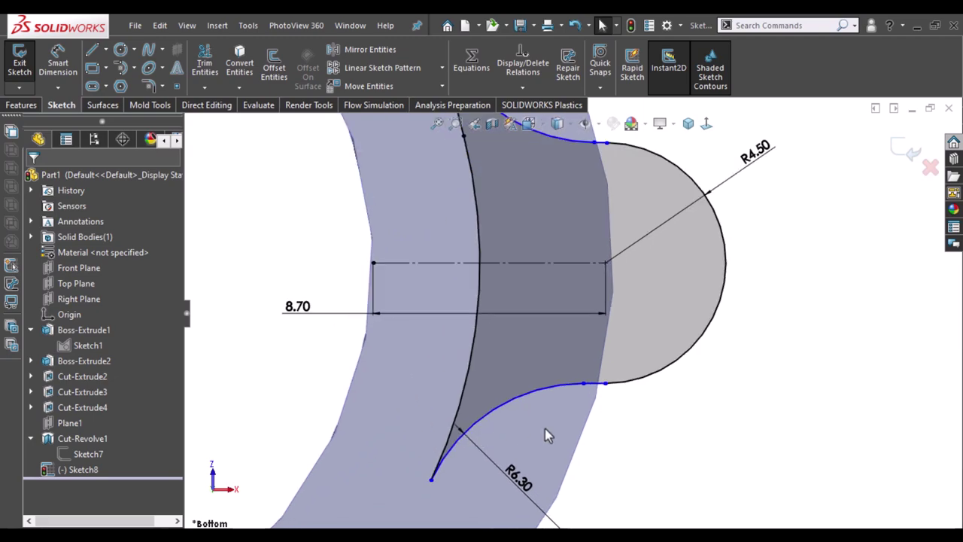
{"action": "scroll", "coordinate": [624, 398], "scroll_direction": "down", "scroll_amount": 2}
{"action": "scroll", "coordinate": [673, 409], "scroll_direction": "down", "scroll_amount": 1}
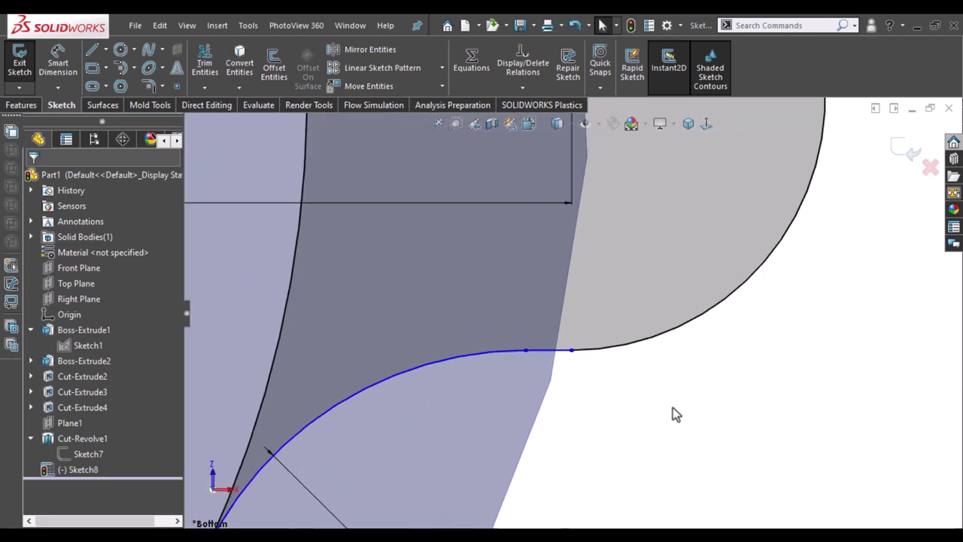
{"action": "right_click_drag", "start_coordinate": [775, 412], "coordinate": [778, 344]}
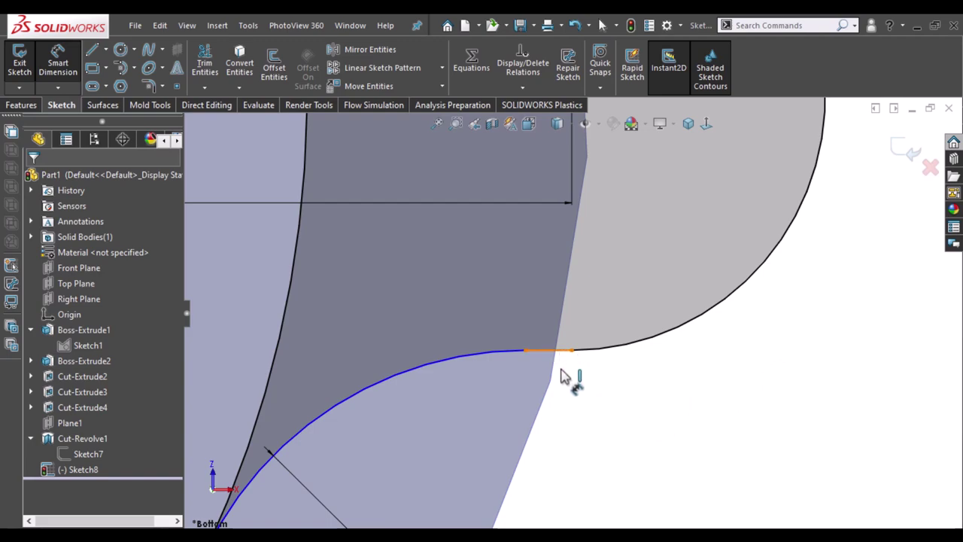
- Dimension the short line between the lower blend arc and the semicircle to 1.13 mm
{"action": "left_click", "coordinate": [561, 371]}
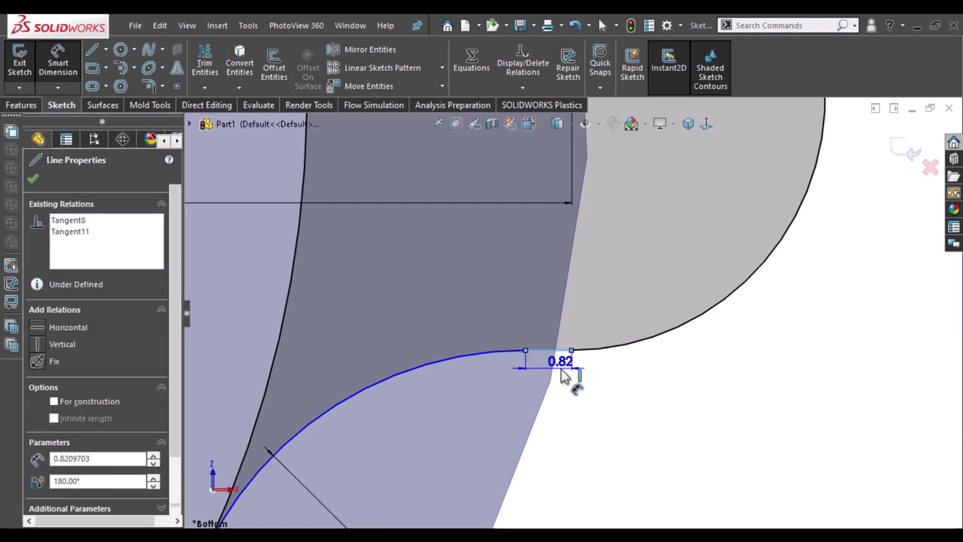
{"action": "key", "text": "Escape"}
{"action": "key", "text": "Escape"}
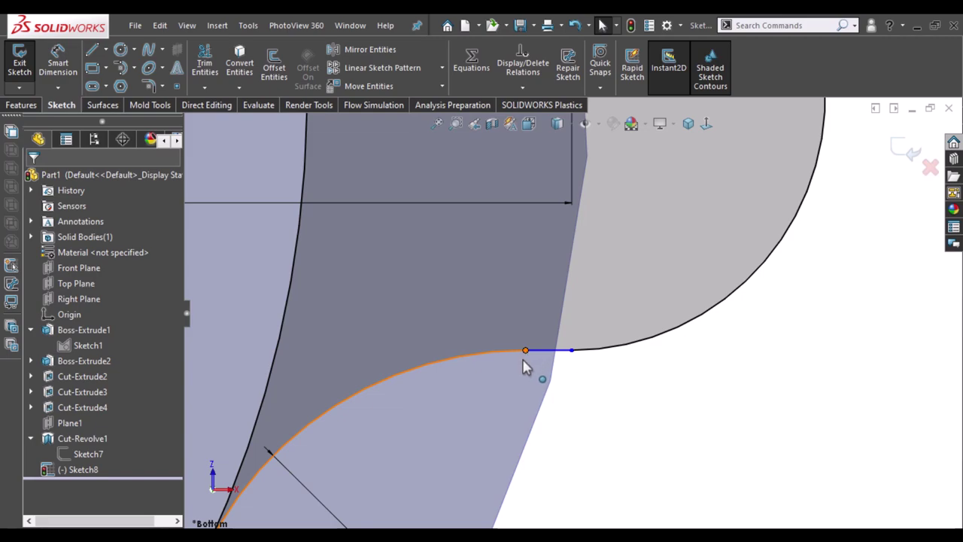
{"action": "left_click", "coordinate": [519, 369]}
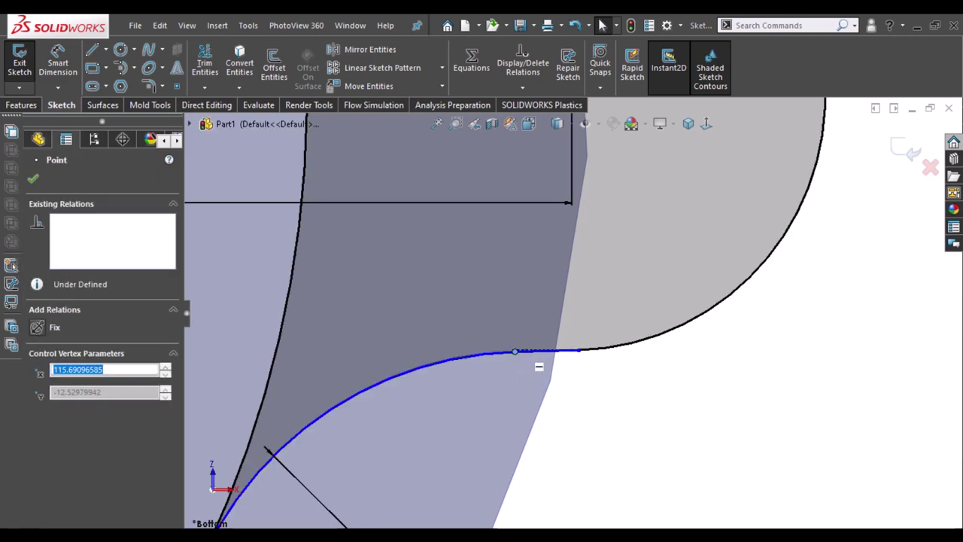
{"action": "left_click", "coordinate": [600, 408]}
{"action": "key", "text": "d"}
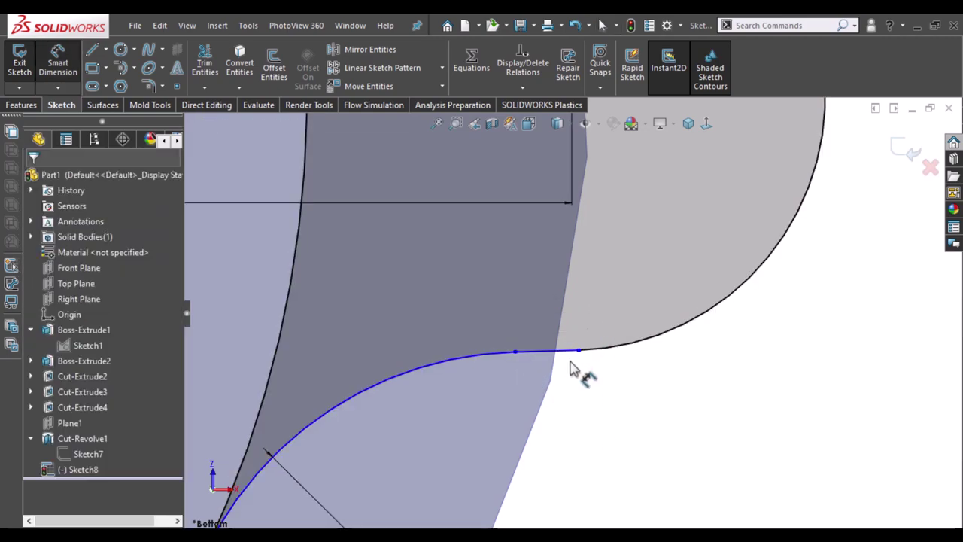
{"action": "left_click", "coordinate": [570, 370]}
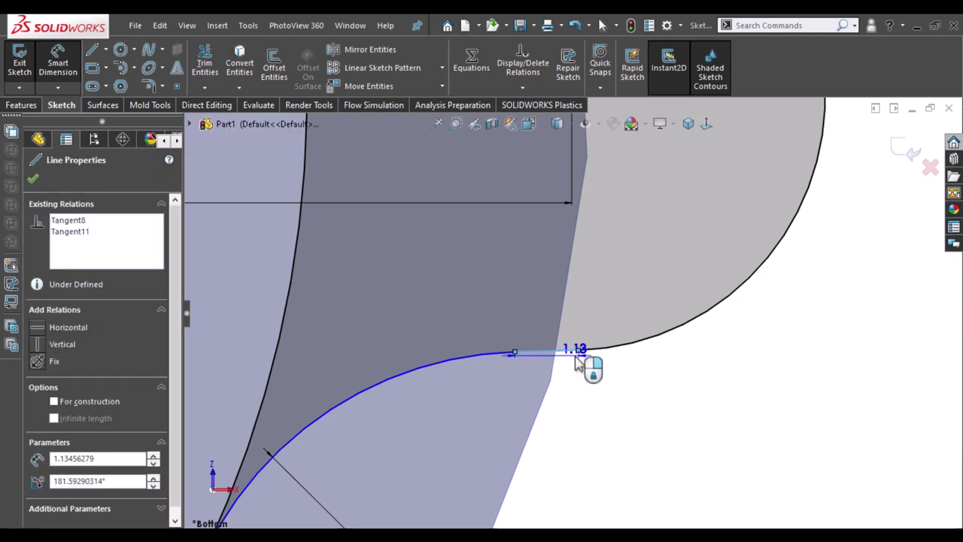
{"action": "scroll", "coordinate": [576, 358], "scroll_direction": "down", "scroll_amount": 2}
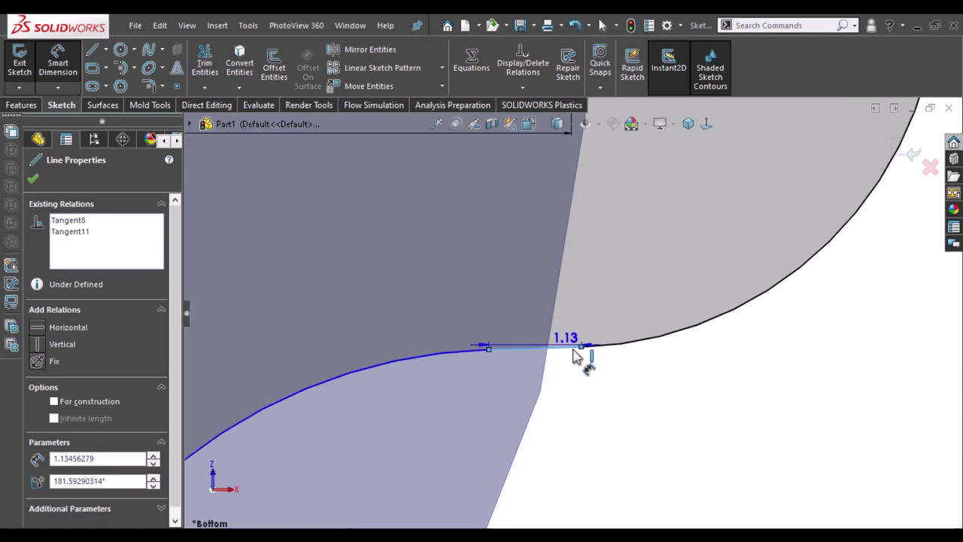
{"action": "scroll", "coordinate": [576, 358], "scroll_direction": "down", "scroll_amount": 3}
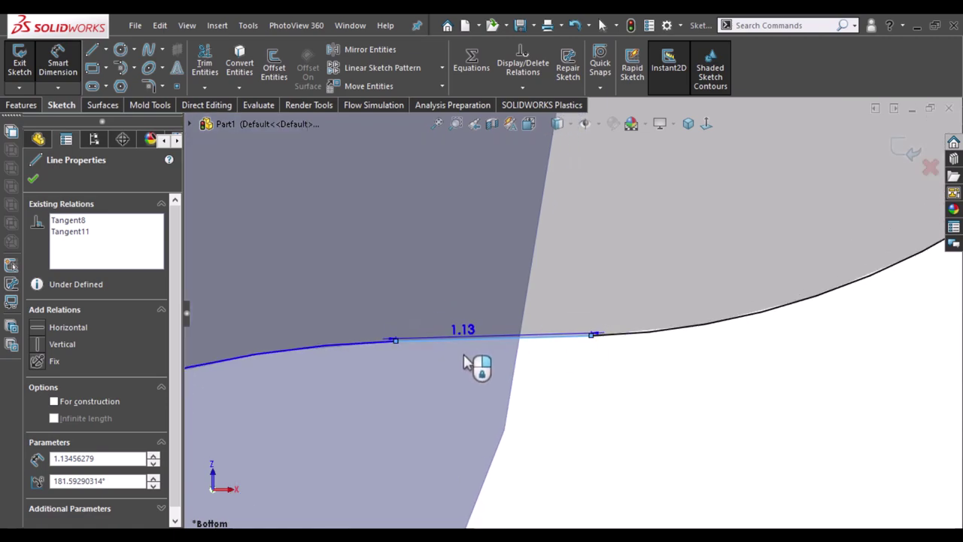
{"action": "left_click", "coordinate": [465, 363]}
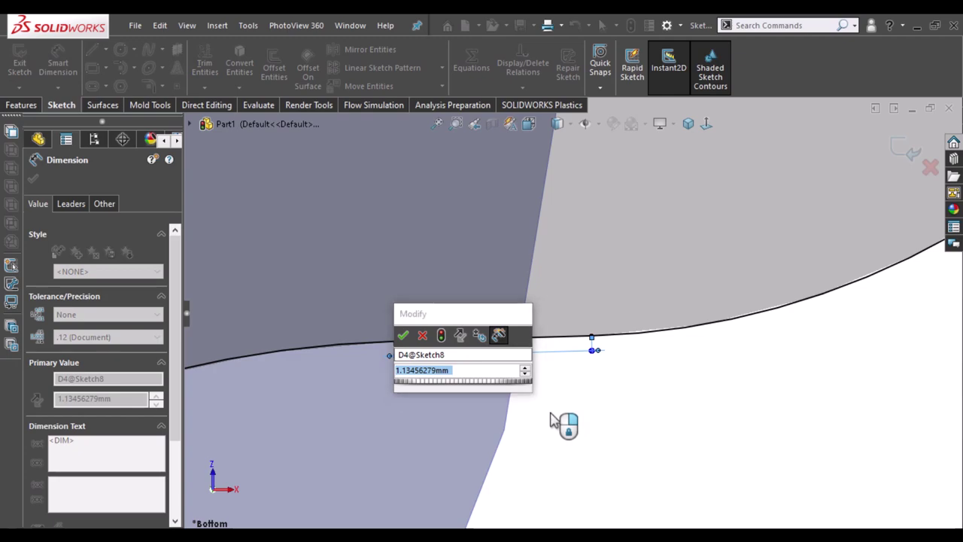
{"action": "type", "text": "1.13"}
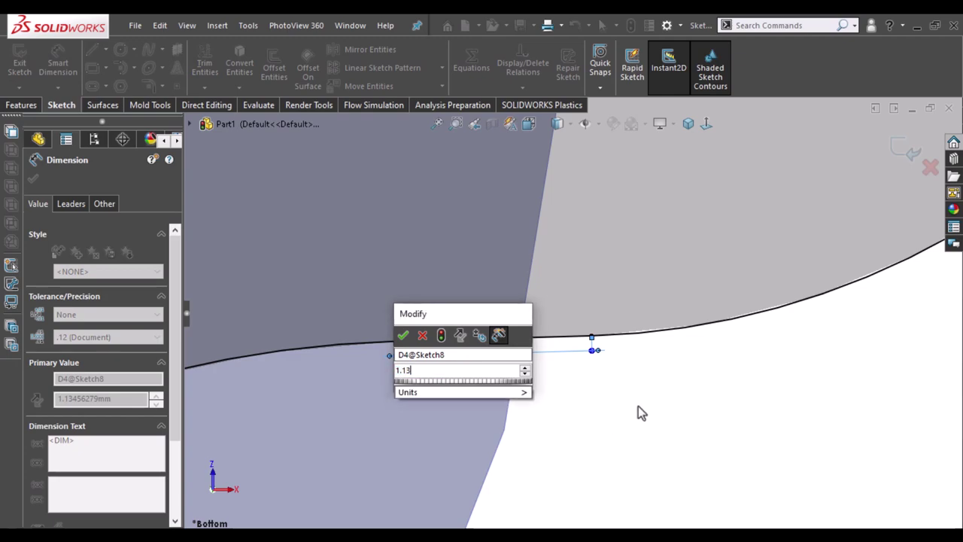
{"action": "key", "text": "Return"}
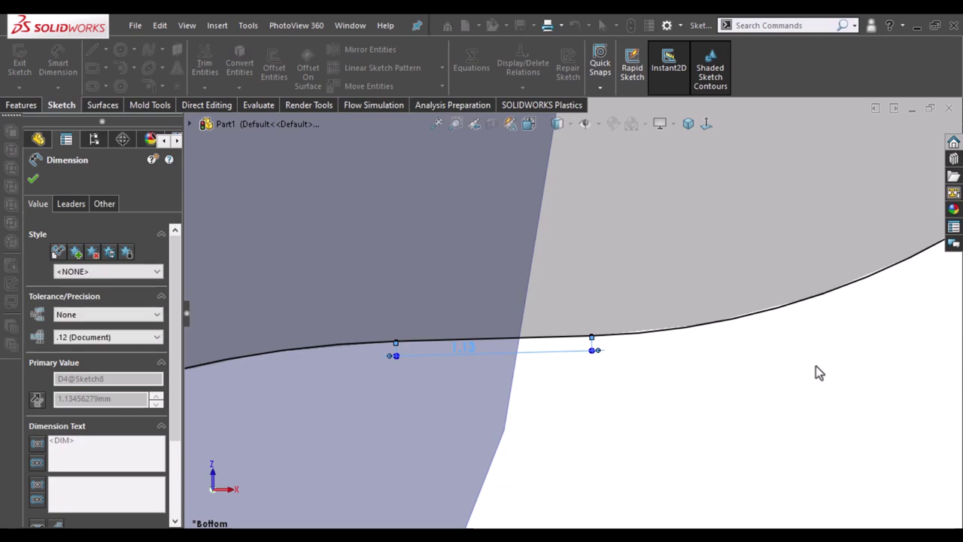
{"action": "key", "text": "Escape"}
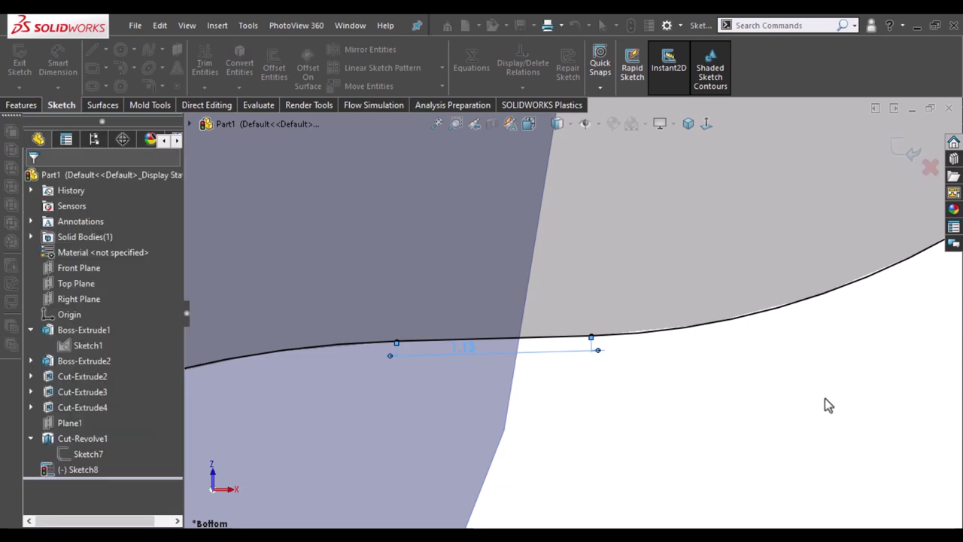
- Place a trial 0.47 length dimension on the short segment by the upper arc
{"action": "key", "text": "z"}
{"action": "key", "text": "z"}
{"action": "key", "text": "z"}
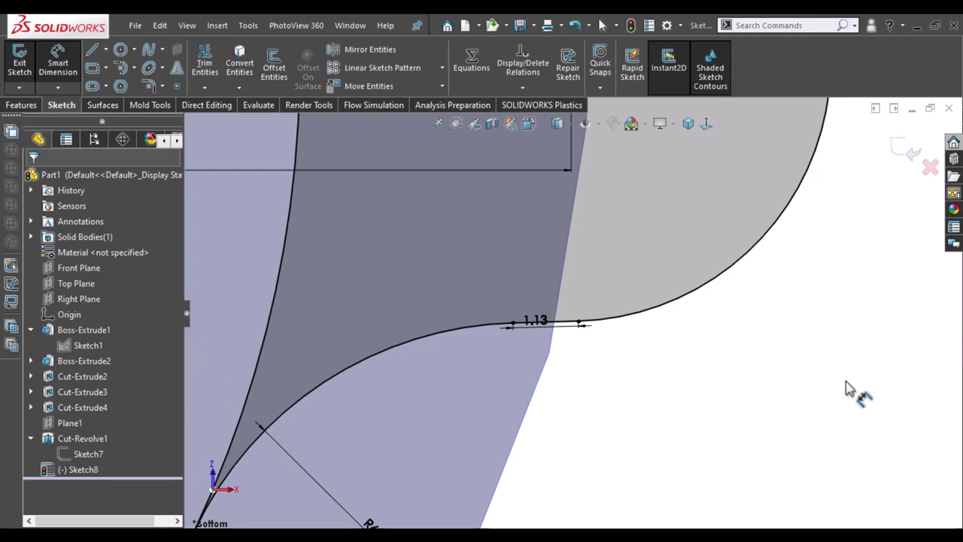
{"action": "scroll", "coordinate": [572, 197], "scroll_direction": "down", "scroll_amount": 3}
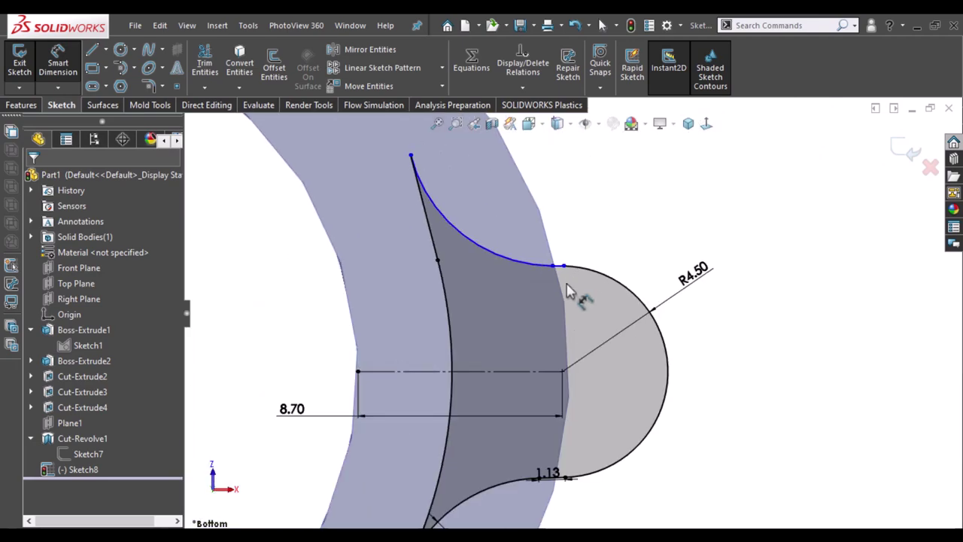
{"action": "scroll", "coordinate": [570, 290], "scroll_direction": "down", "scroll_amount": 5}
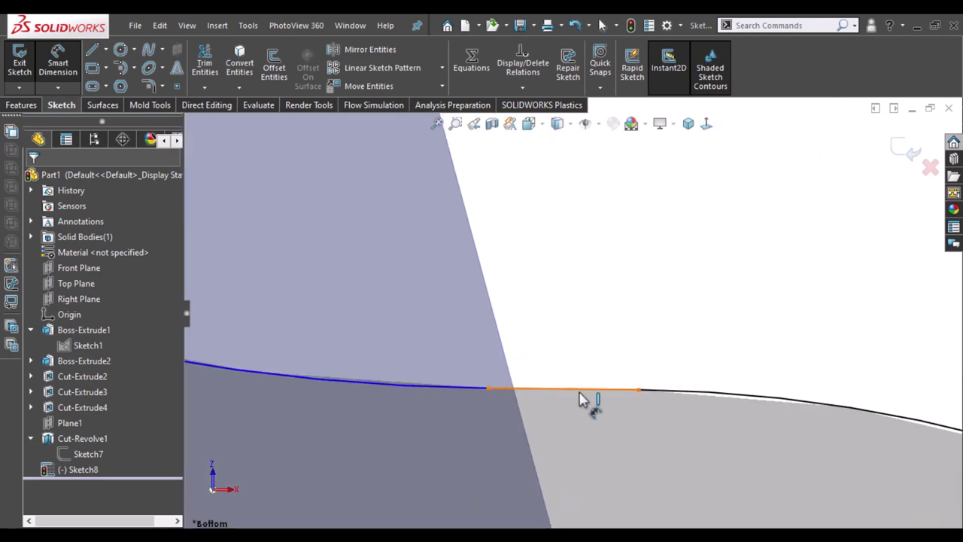
{"action": "left_click", "coordinate": [558, 386]}
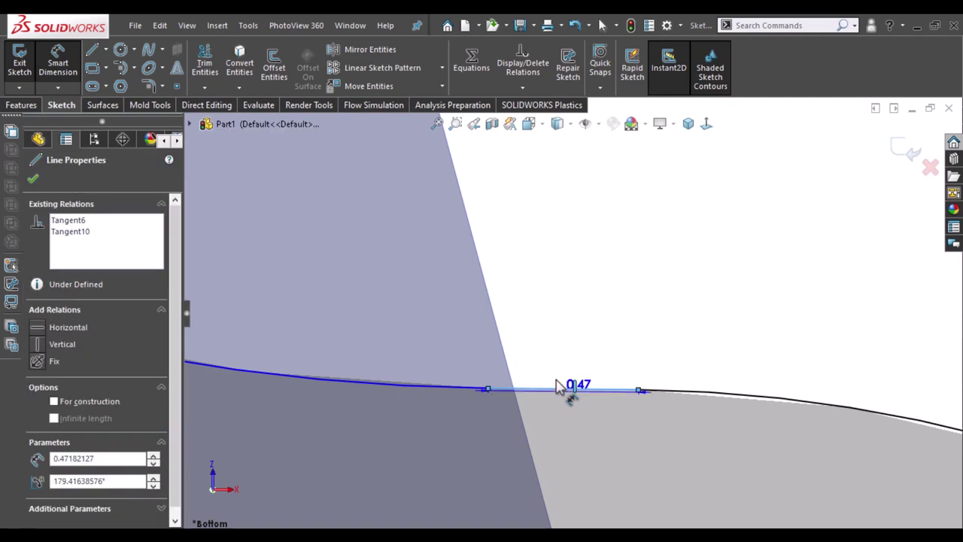
{"action": "key", "text": "Escape"}
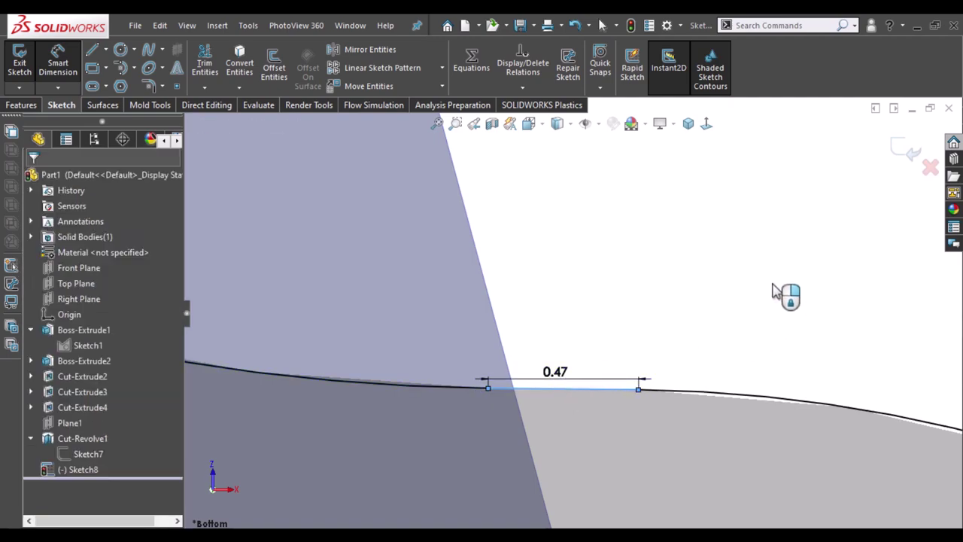
{"action": "left_click", "coordinate": [771, 292]}
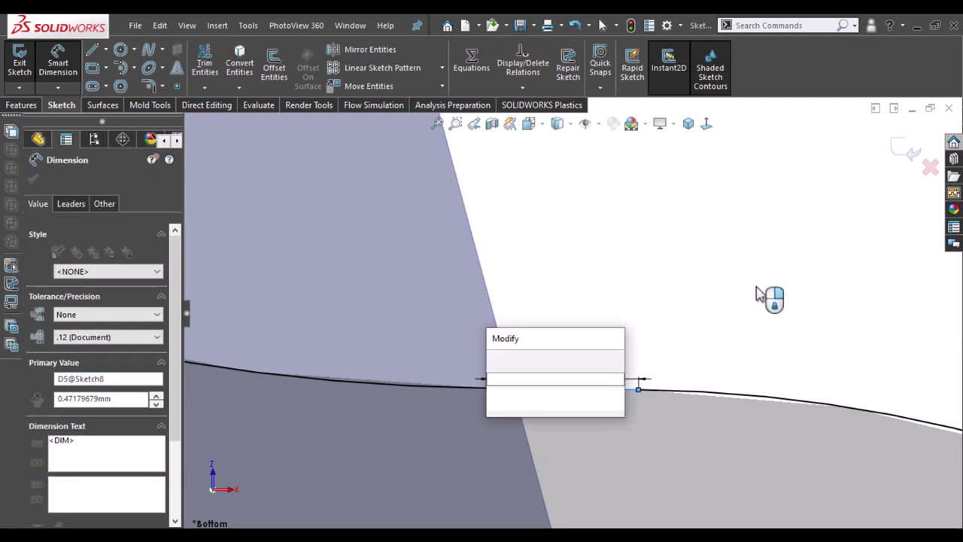
{"action": "type", "text": "1.3"}
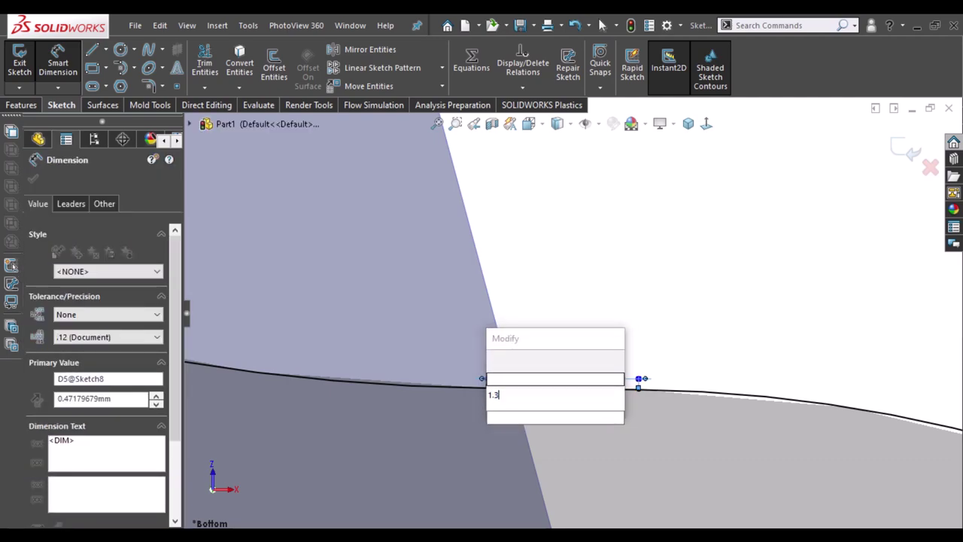
{"action": "type", "text": "5"}
{"action": "key", "text": "Escape"}
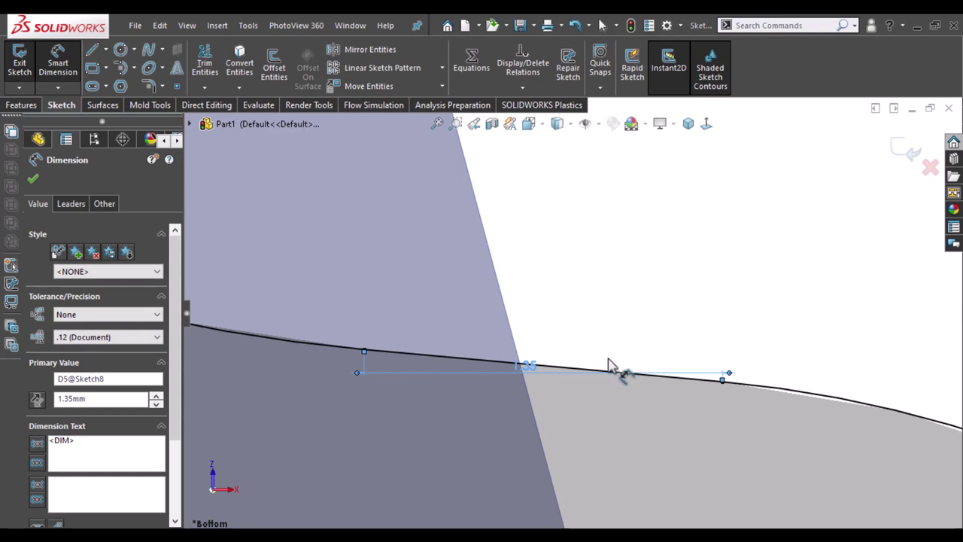
{"action": "key", "text": "Escape"}
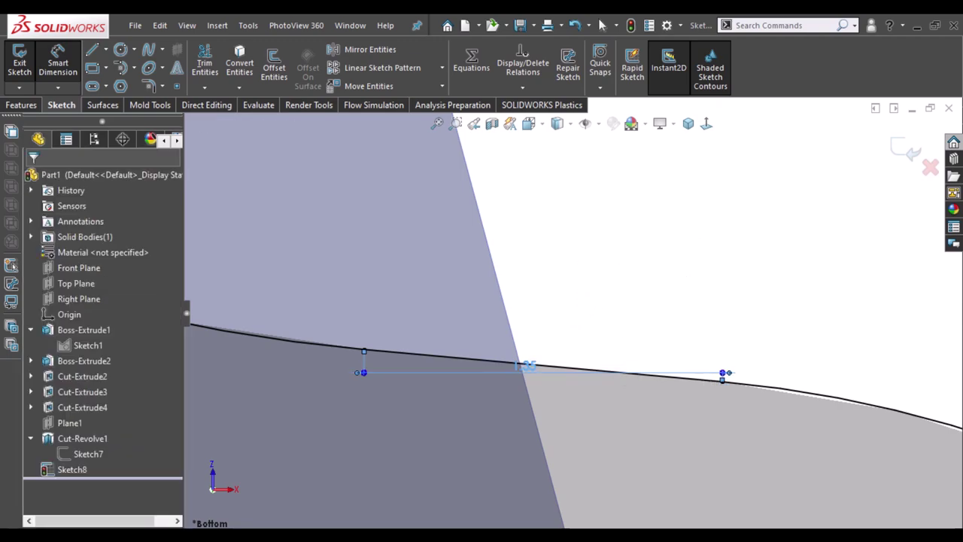
- Replace that dimension with a 1.36 mm length on the stretched segment, then view isometric
{"action": "left_click", "coordinate": [725, 372]}
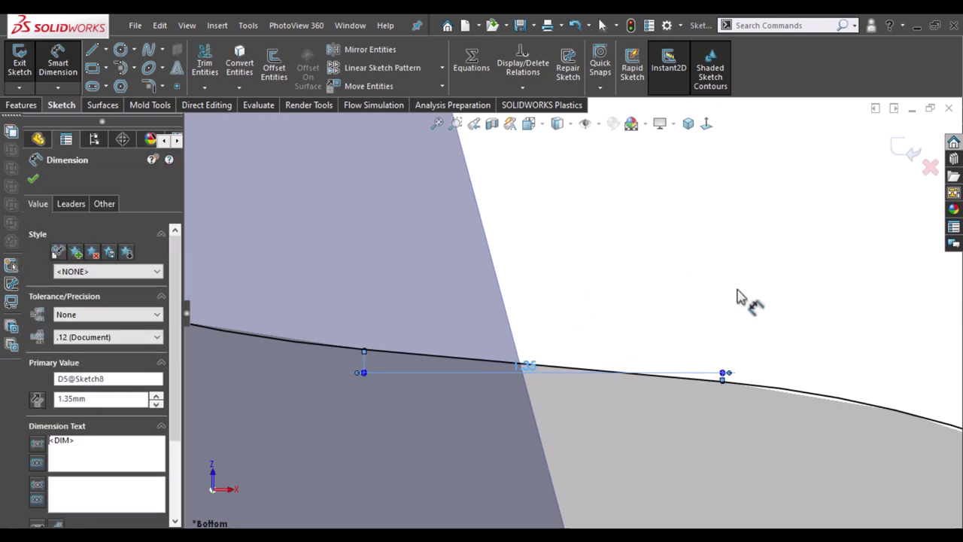
{"action": "key", "text": "Delete"}
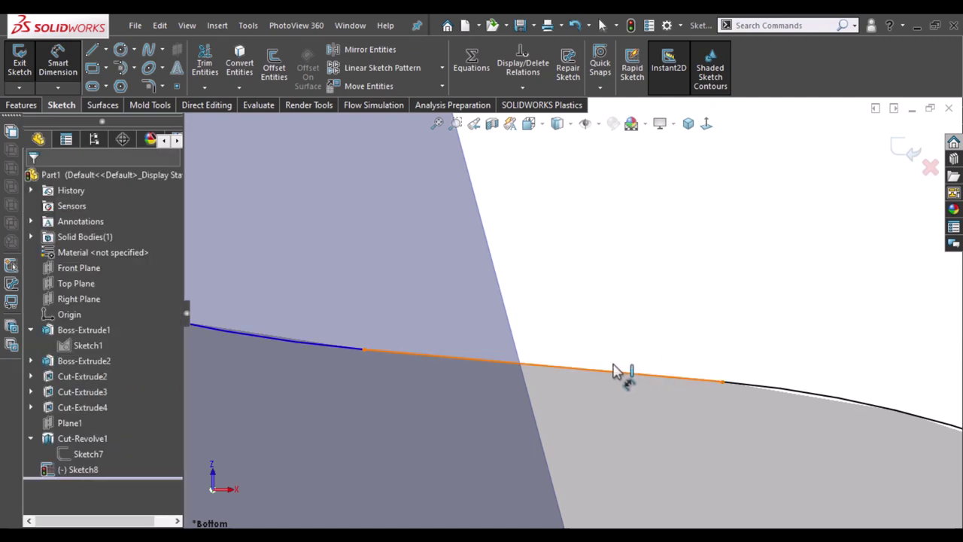
{"action": "left_click_drag", "start_coordinate": [613, 370], "coordinate": [703, 378]}
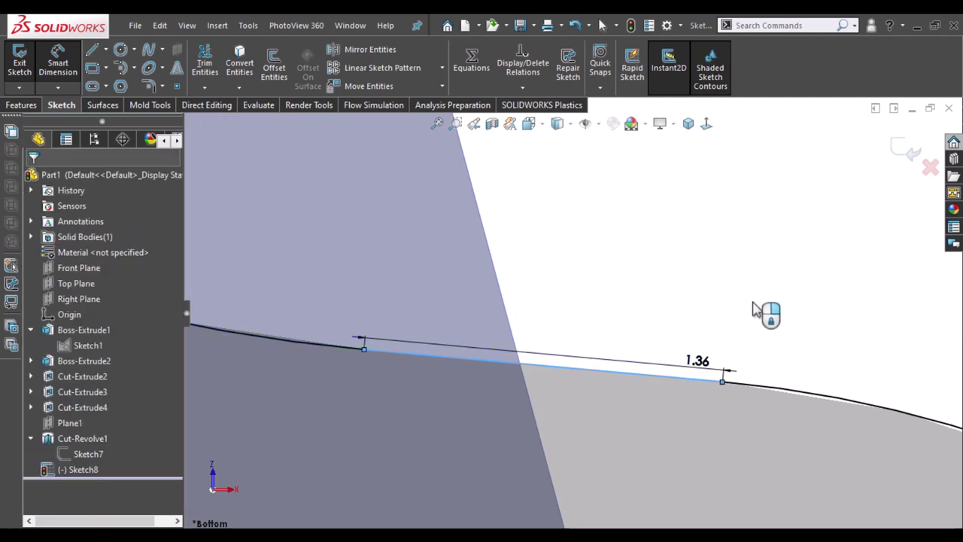
{"action": "left_click", "coordinate": [755, 311]}
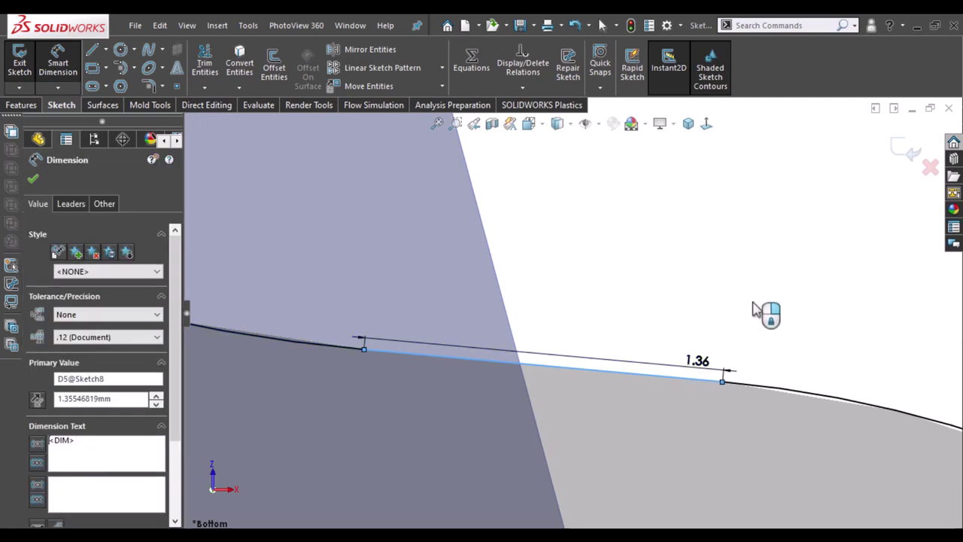
{"action": "type", "text": "1"}
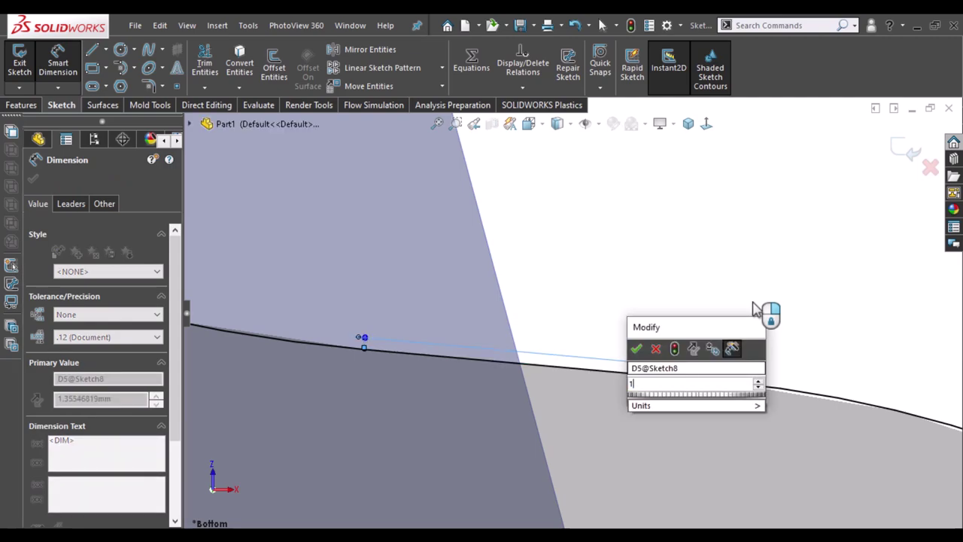
{"action": "type", "text": ".3"}
{"action": "type", "text": "6"}
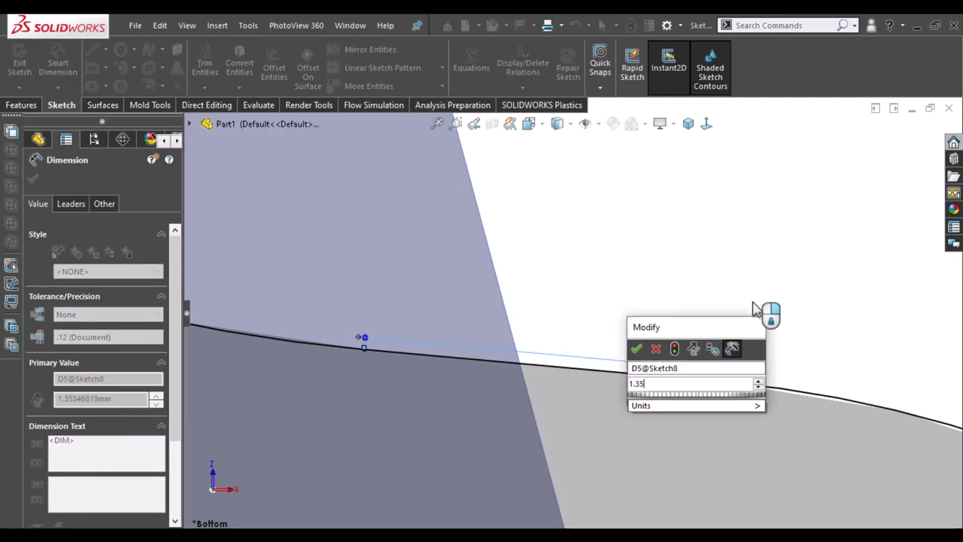
{"action": "key", "text": "Return"}
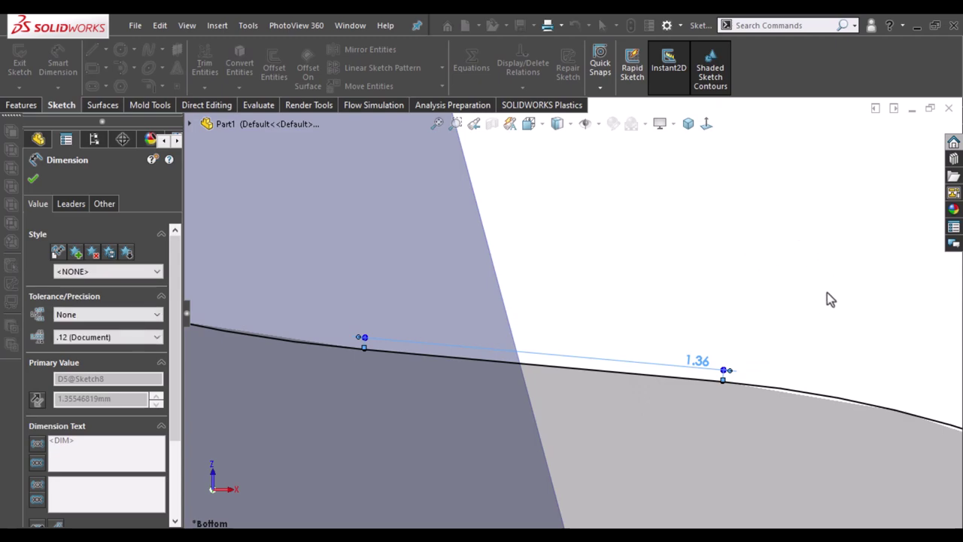
{"action": "left_click", "coordinate": [794, 299]}
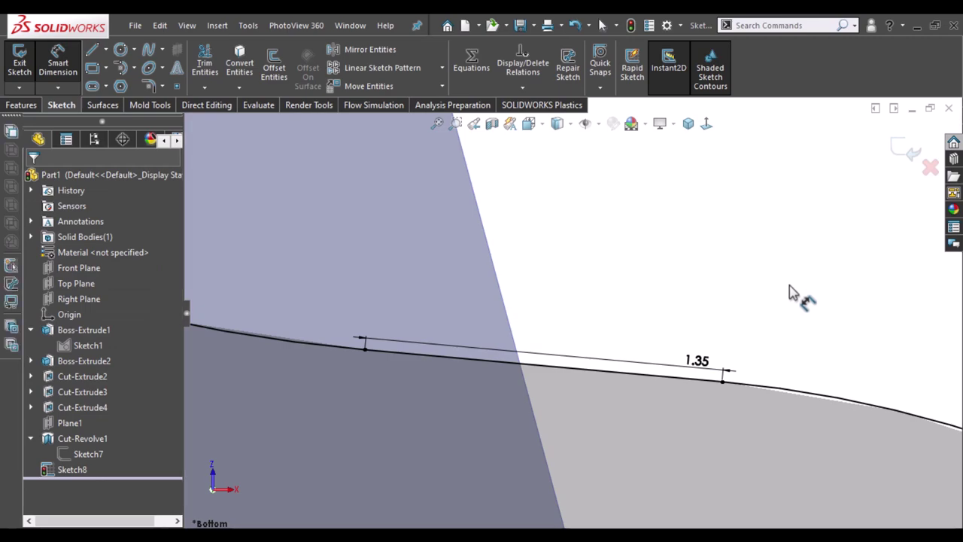
{"action": "left_click", "coordinate": [689, 124]}
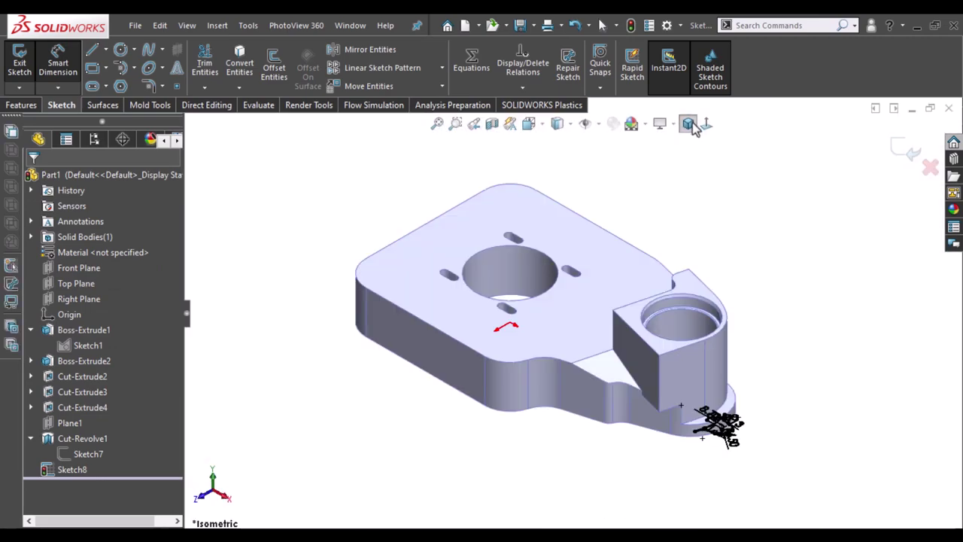
- Extrude the Sketch8 notch profile as a 30 mm blind boss, reversed to grow upward
{"action": "left_click", "coordinate": [22, 105]}
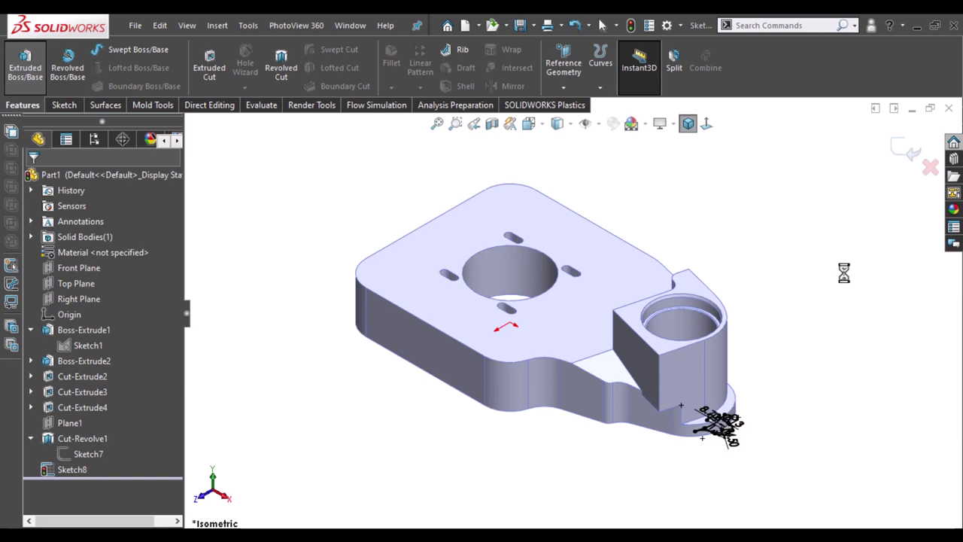
{"action": "type", "text": "3"}
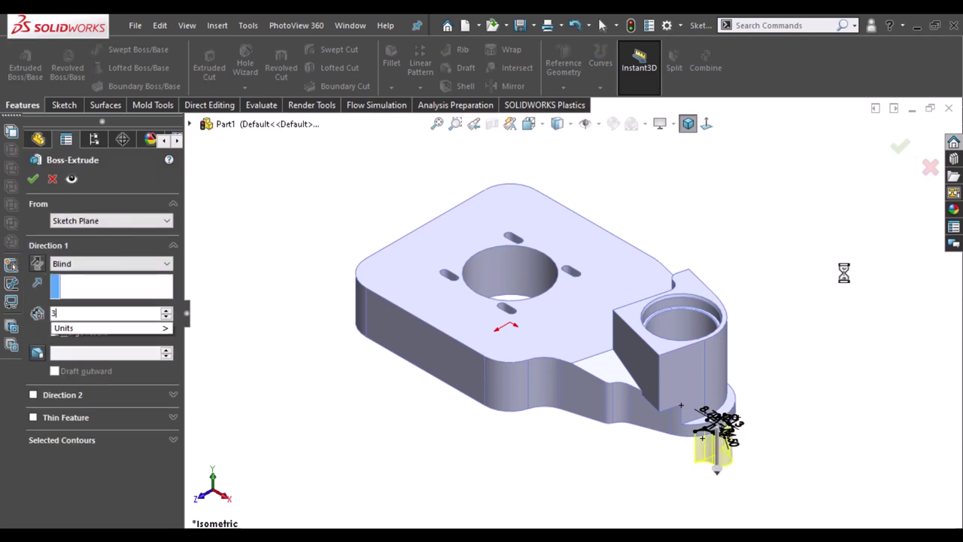
{"action": "type", "text": "0"}
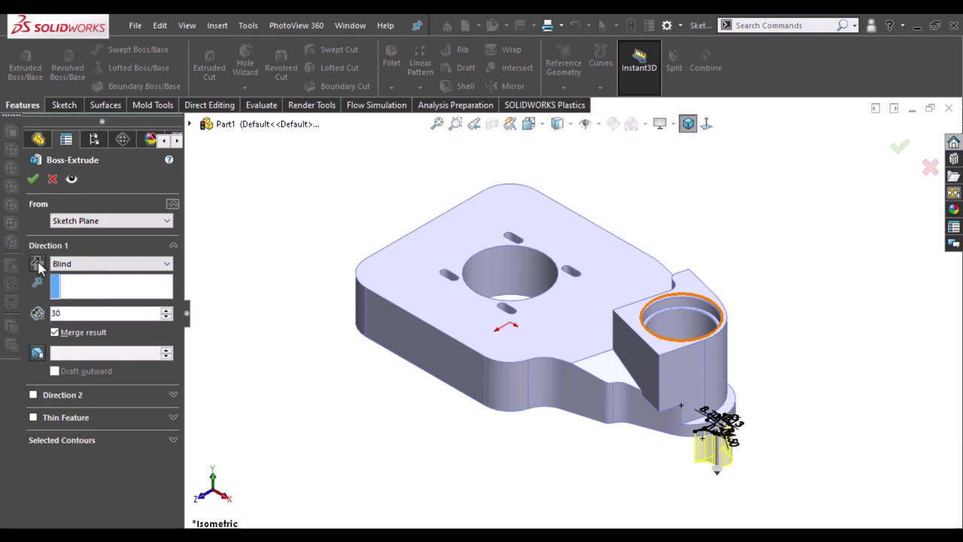
{"action": "key", "text": "Return"}
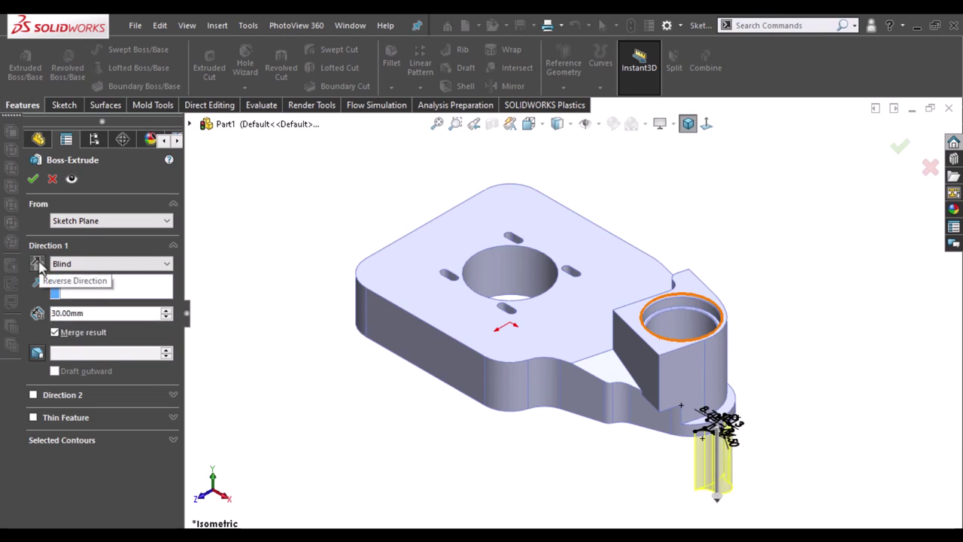
{"action": "left_click", "coordinate": [37, 264]}
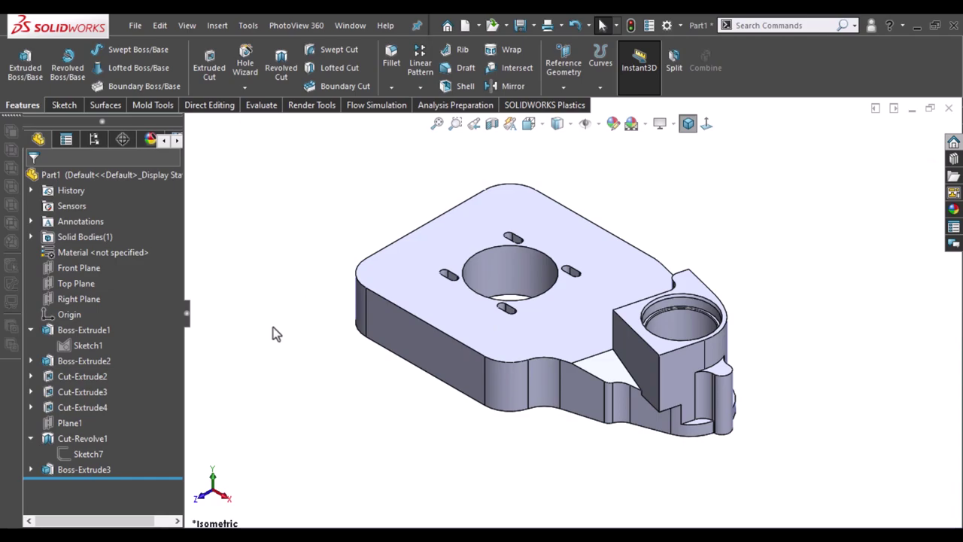
{"action": "scroll", "coordinate": [793, 413], "scroll_direction": "down", "scroll_amount": 2}
{"action": "scroll", "coordinate": [708, 423], "scroll_direction": "down", "scroll_amount": 3}
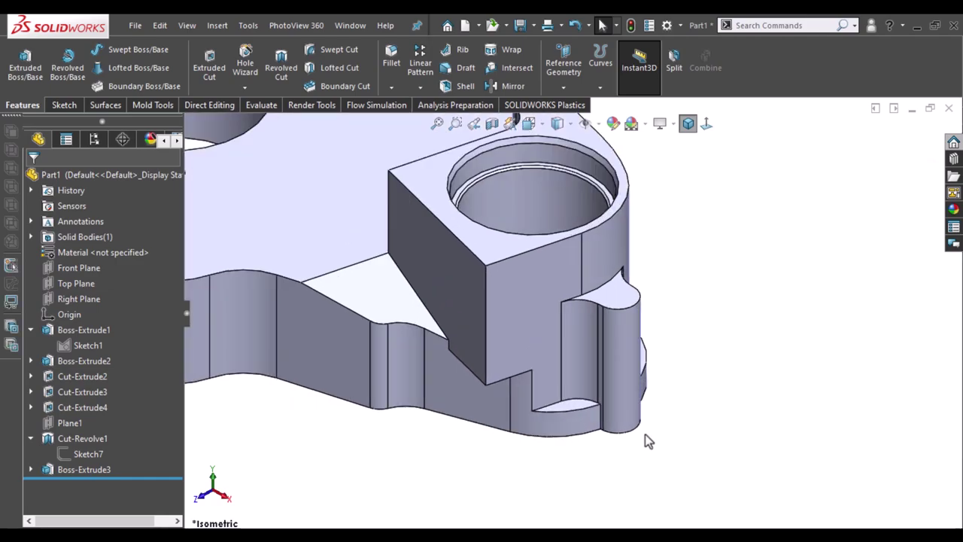
- Apply a 7 mm fillet to two edges of the new notch boss
{"action": "scroll", "coordinate": [644, 434], "scroll_direction": "down", "scroll_amount": 2}
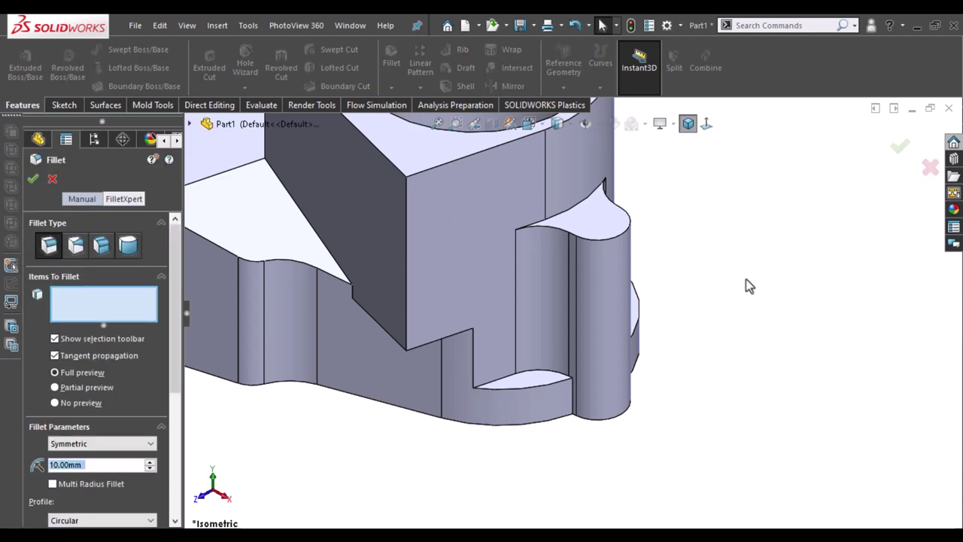
{"action": "type", "text": "7"}
{"action": "key", "text": "Return"}
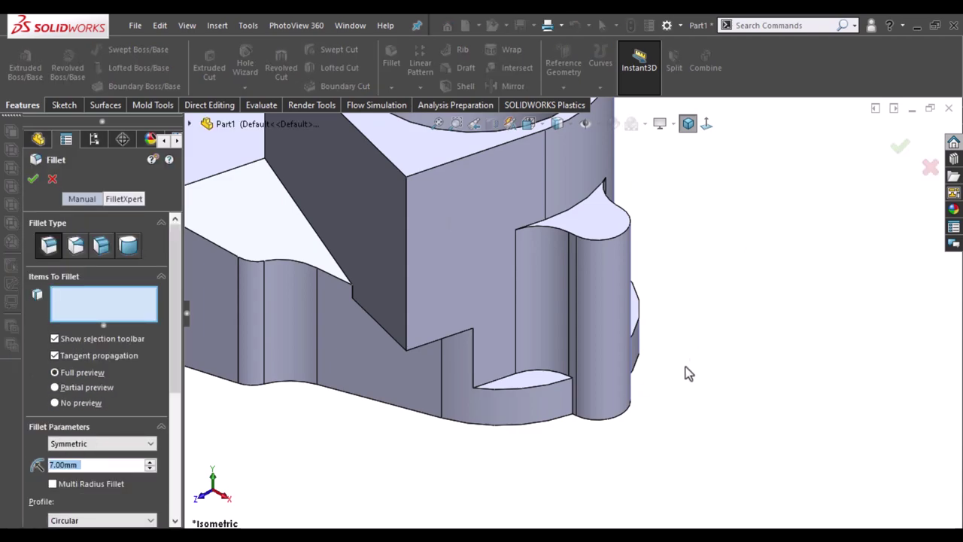
{"action": "left_click", "coordinate": [573, 391]}
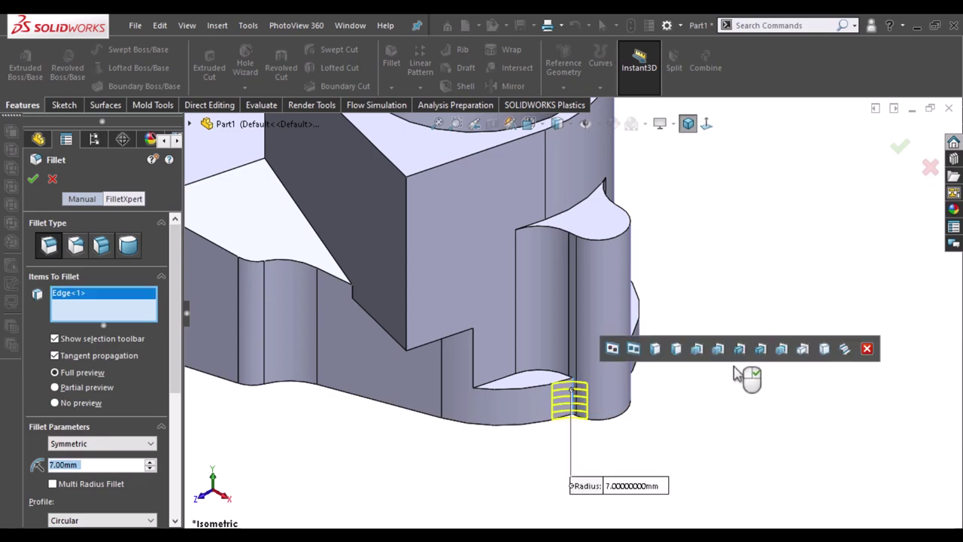
{"action": "mouse_move", "coordinate": [748, 373]}
{"action": "middle_mouse_down"}
{"action": "mouse_move", "coordinate": [747, 353]}
{"action": "mouse_move", "coordinate": [720, 335]}
{"action": "middle_mouse_up"}
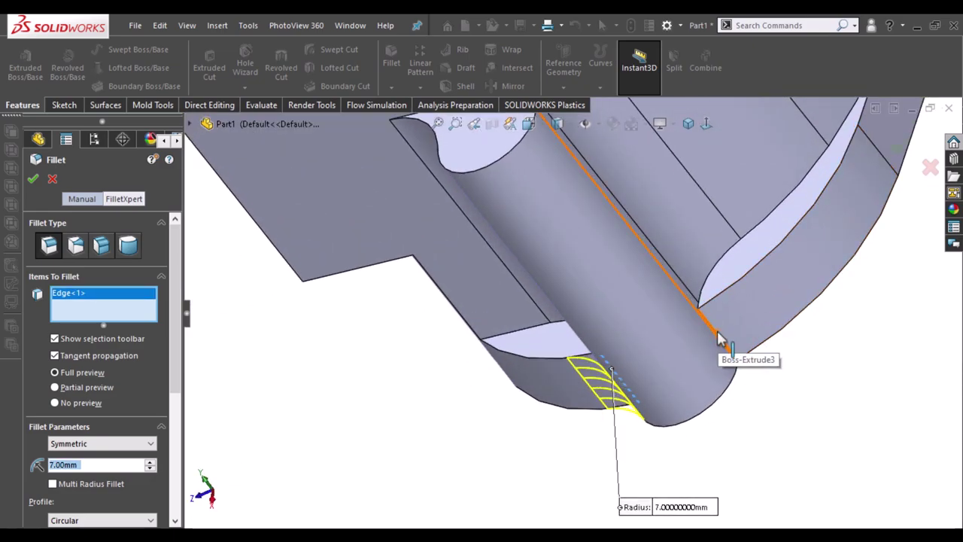
{"action": "left_click", "coordinate": [720, 335]}
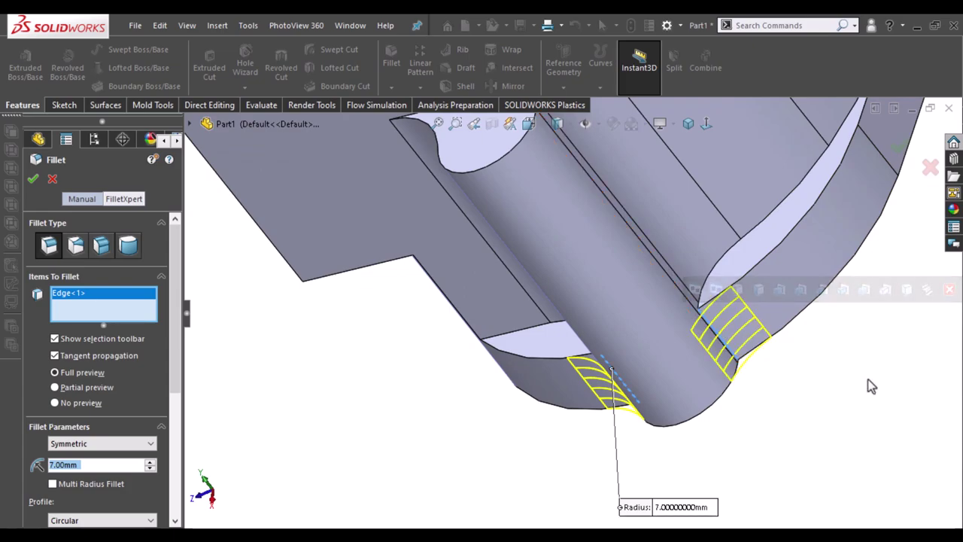
{"action": "left_click", "coordinate": [33, 181]}
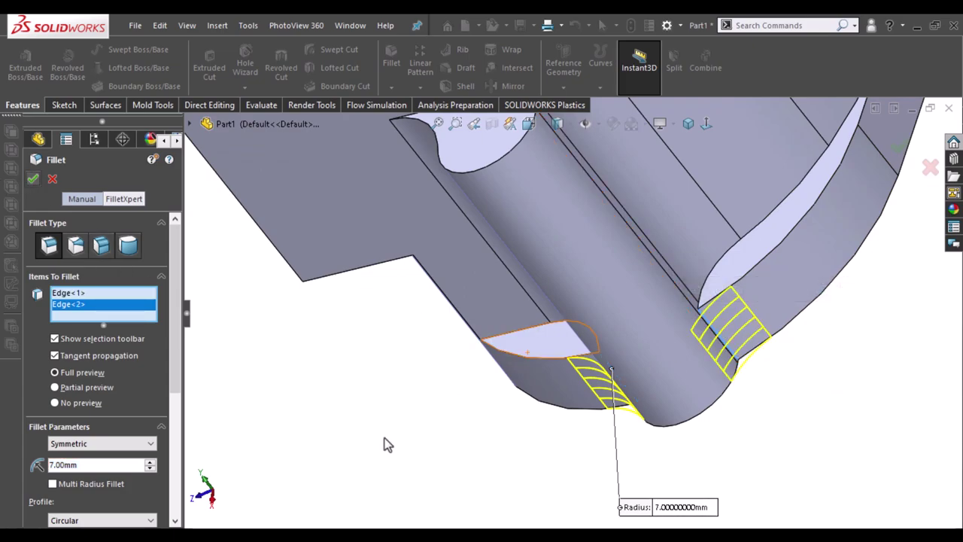
{"action": "scroll", "coordinate": [395, 429], "scroll_direction": "up", "scroll_amount": 3}
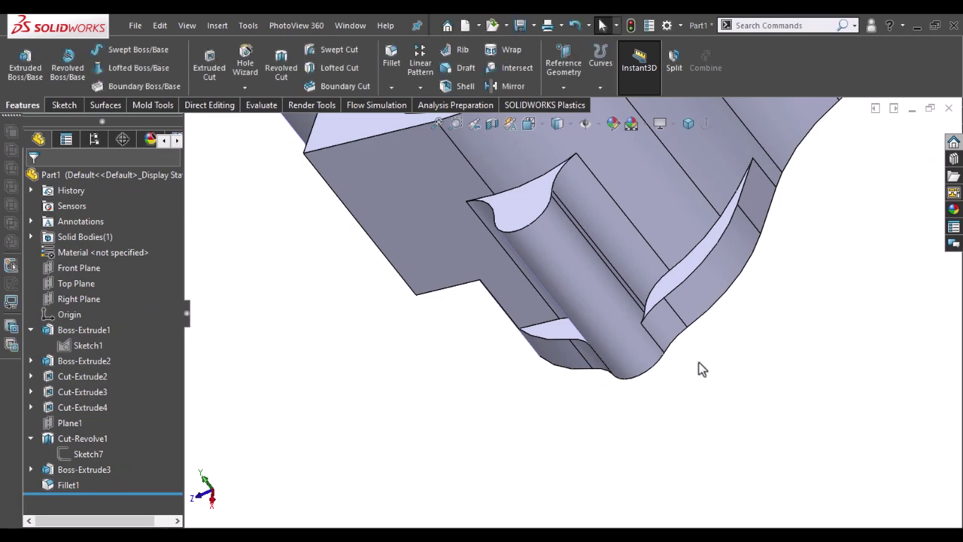
{"action": "mouse_move", "coordinate": [700, 368]}
{"action": "middle_mouse_down"}
{"action": "mouse_move", "coordinate": [734, 289]}
{"action": "mouse_move", "coordinate": [737, 325]}
{"action": "middle_mouse_up"}
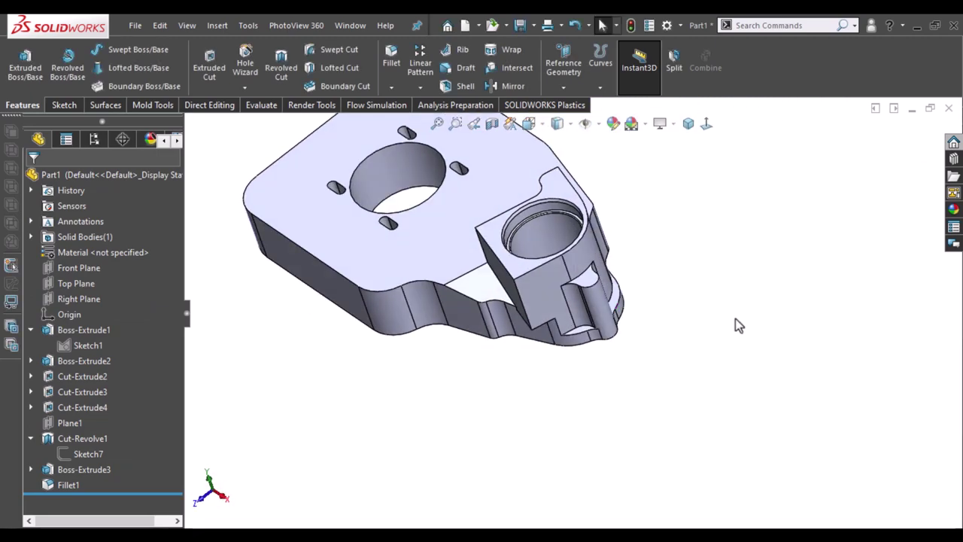
- Select faces around the notch, then clear them and return to isometric view
{"action": "left_click", "coordinate": [594, 275]}
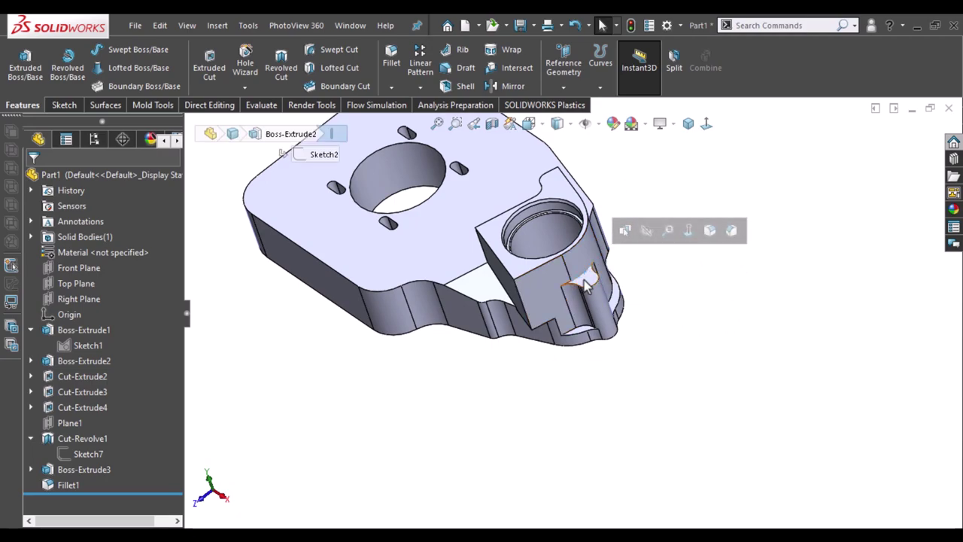
{"action": "left_click", "coordinate": [583, 277]}
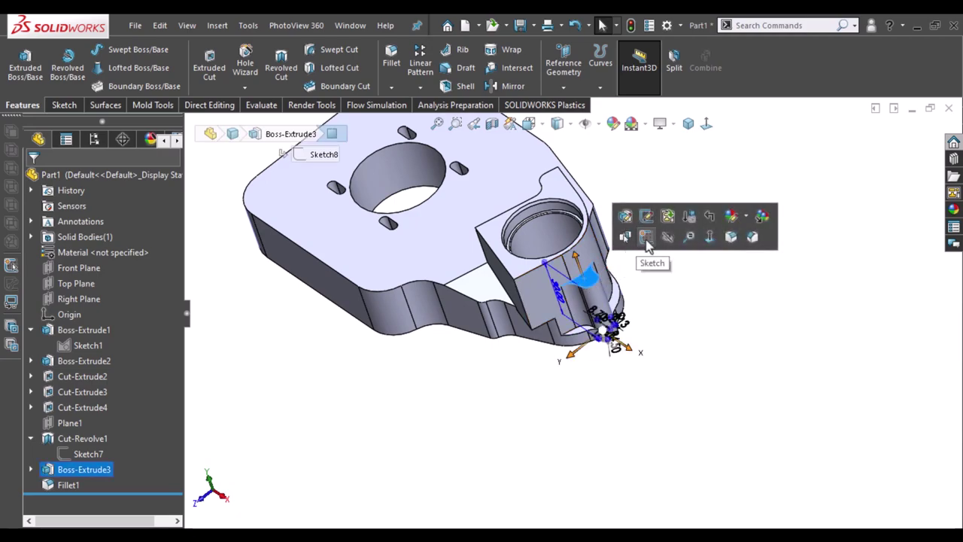
{"action": "left_click", "coordinate": [850, 418]}
{"action": "key", "text": "ctrl+7"}
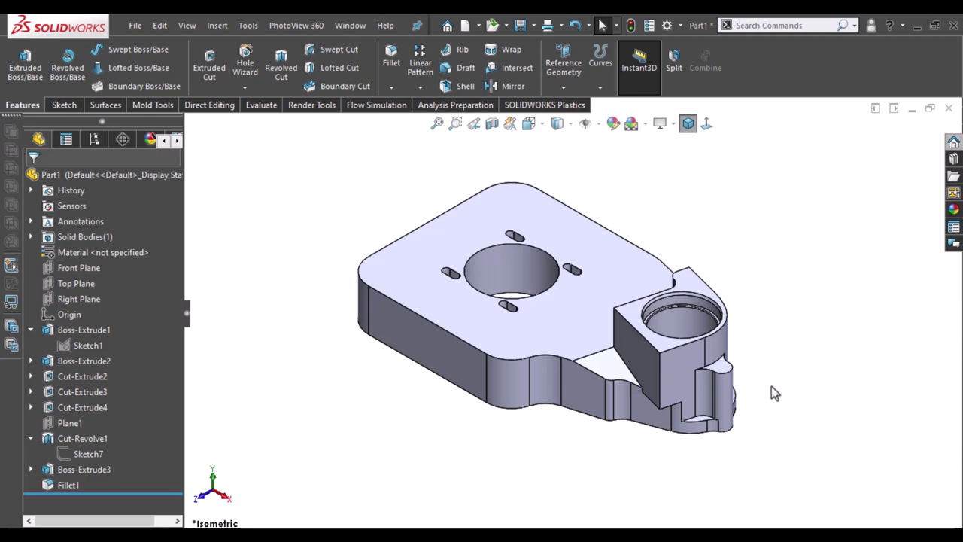
{"action": "scroll", "coordinate": [808, 362], "scroll_direction": "down", "scroll_amount": 2}
{"action": "scroll", "coordinate": [807, 363], "scroll_direction": "down", "scroll_amount": 2}
- Start a sketch on the boss's filleted face and bring in its fillet and lower edges
{"action": "left_click", "coordinate": [664, 366]}
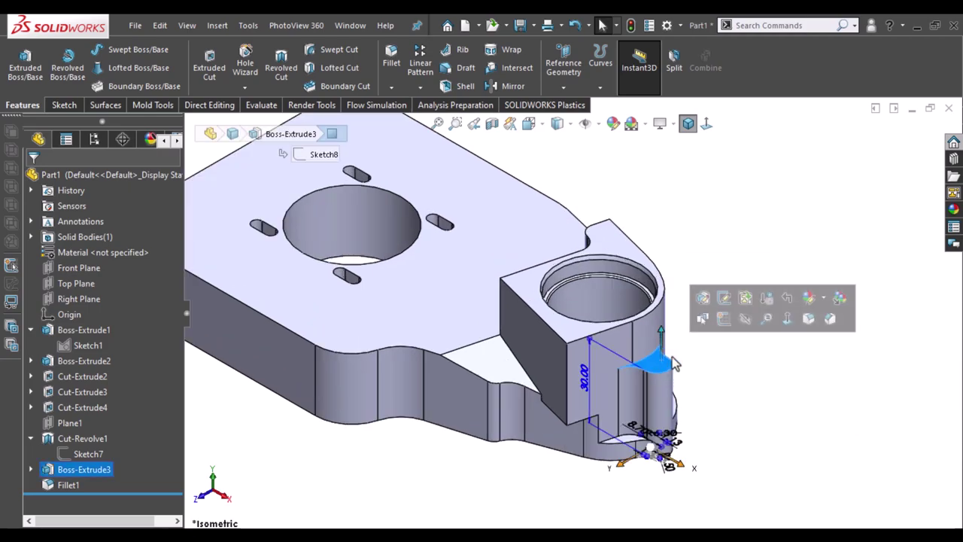
{"action": "key", "text": "s"}
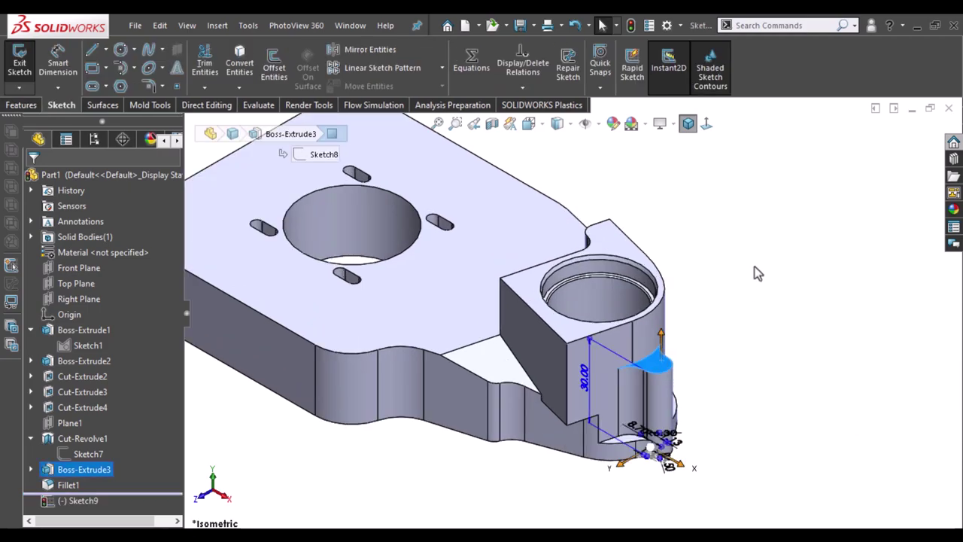
{"action": "scroll", "coordinate": [643, 365], "scroll_direction": "down", "scroll_amount": 2}
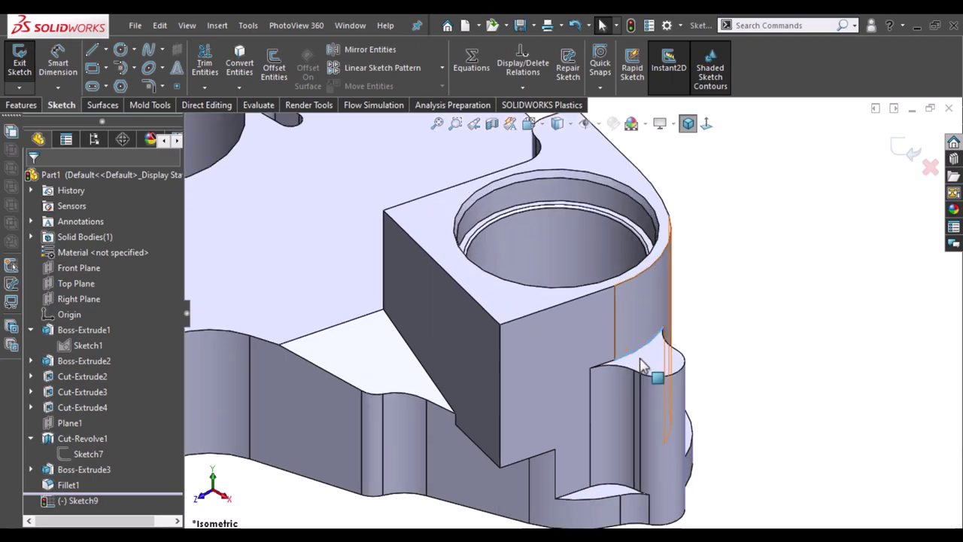
{"action": "scroll", "coordinate": [602, 367], "scroll_direction": "down", "scroll_amount": 2}
{"action": "left_click", "coordinate": [574, 360], "text": "ctrl"}
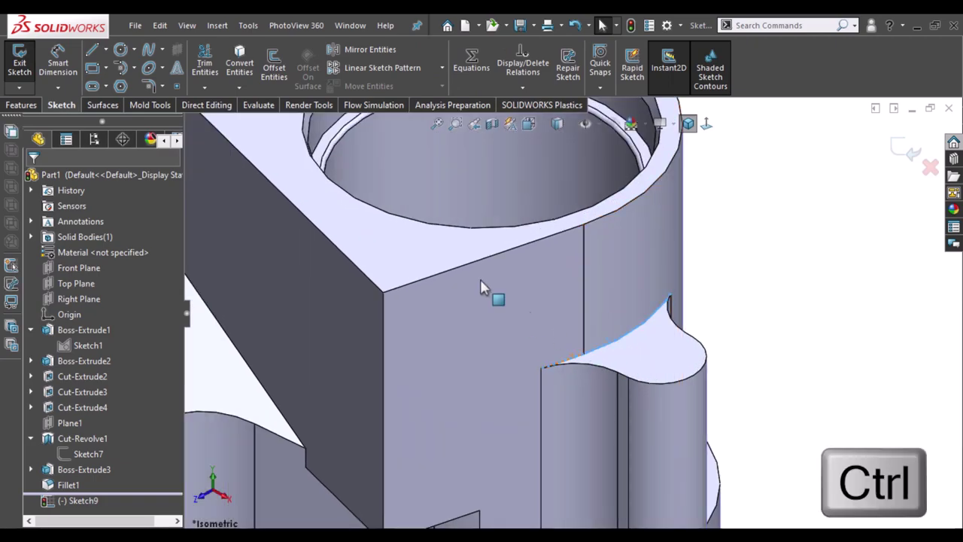
{"action": "left_click", "coordinate": [240, 66]}
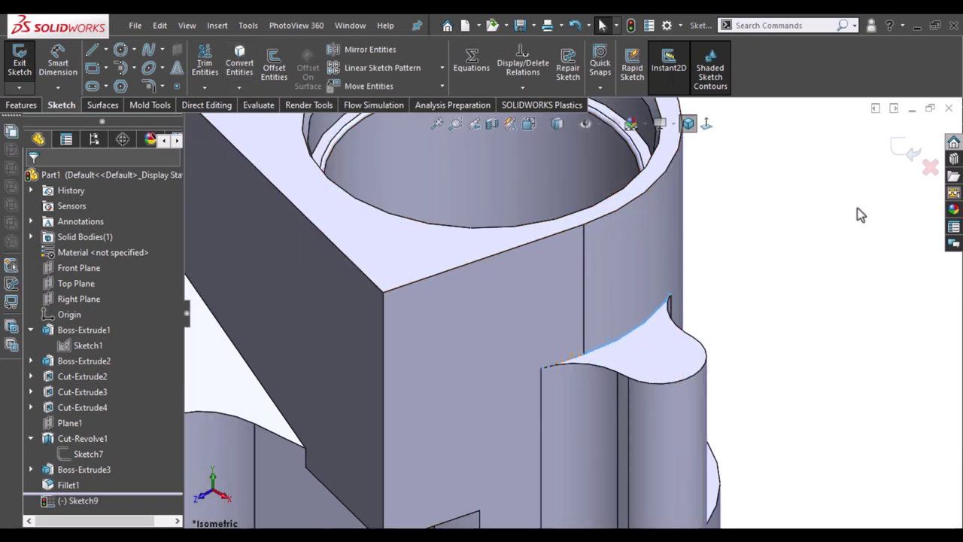
- Pierce the curve's end point onto the block's vertical edge and exit Sketch9
{"action": "left_click", "coordinate": [541, 369]}
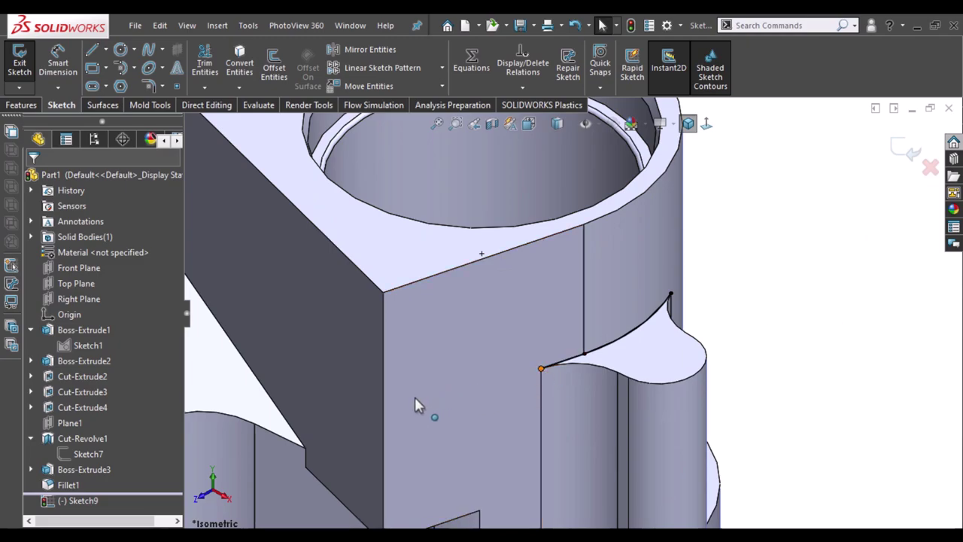
{"action": "left_click_drag", "start_coordinate": [414, 397], "coordinate": [371, 417]}
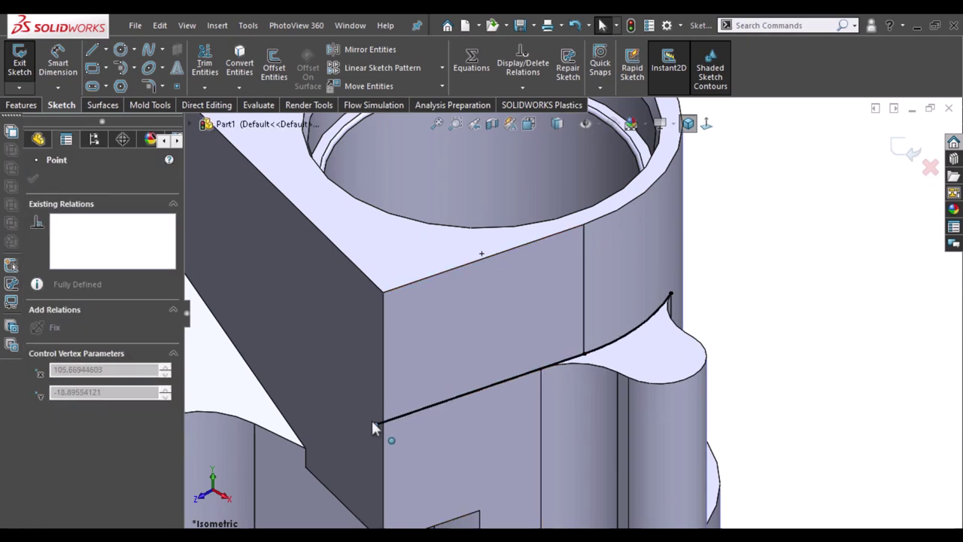
{"action": "left_click_drag", "start_coordinate": [372, 421], "coordinate": [392, 419]}
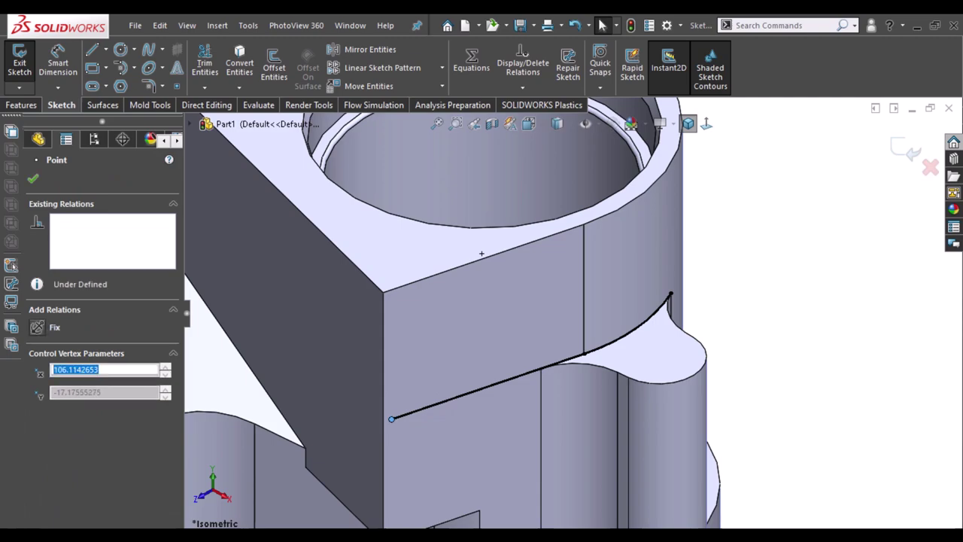
{"action": "left_click", "coordinate": [382, 422], "text": "ctrl"}
{"action": "left_click", "coordinate": [383, 418], "text": "ctrl"}
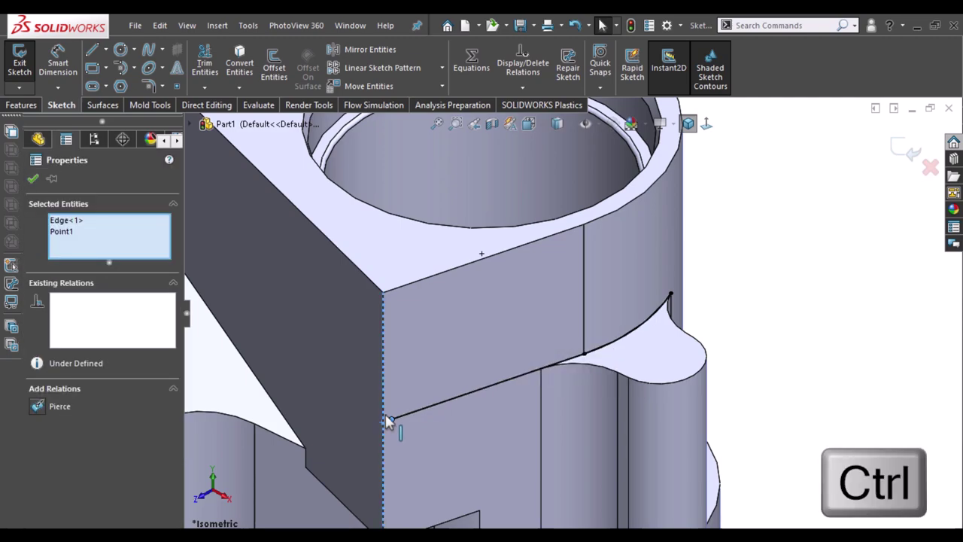
{"action": "left_click", "coordinate": [425, 361]}
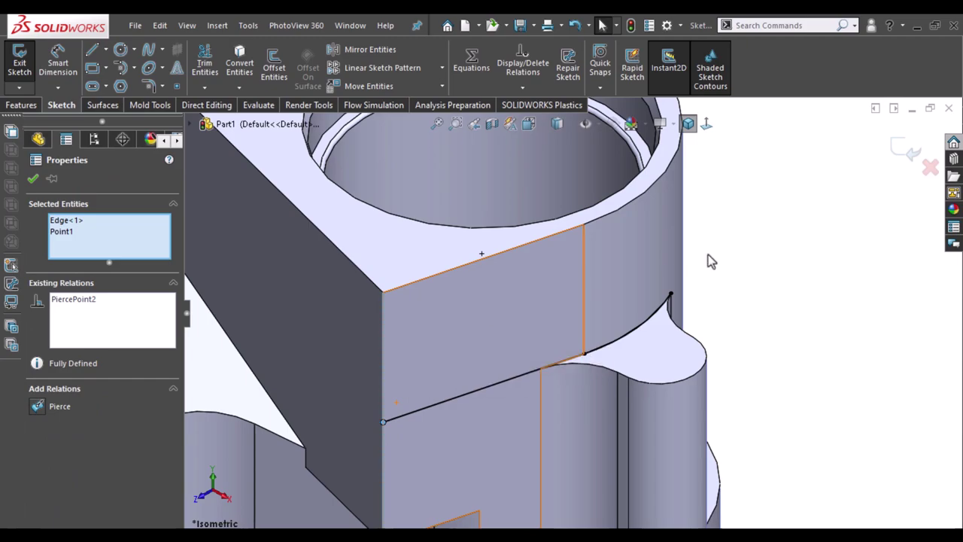
{"action": "left_click", "coordinate": [767, 248]}
{"action": "left_click", "coordinate": [902, 158]}
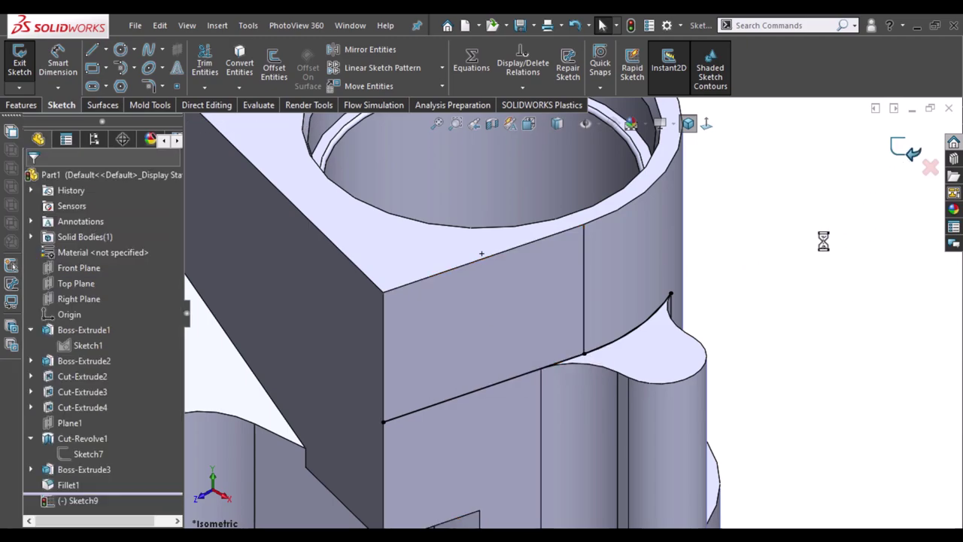
{"action": "left_click", "coordinate": [345, 369]}
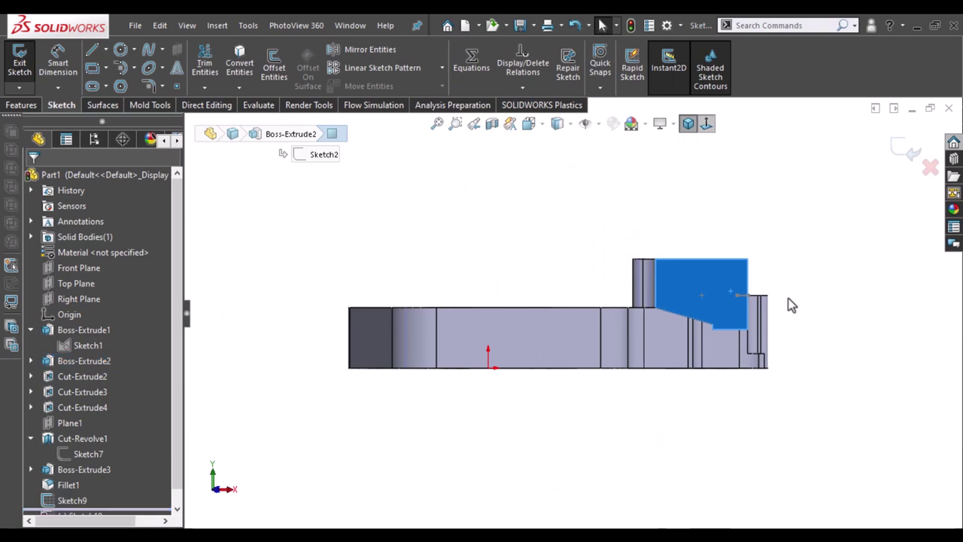
- Draw a three-line right triangle on the part's side face
{"action": "scroll", "coordinate": [791, 305], "scroll_direction": "down", "scroll_amount": 5}
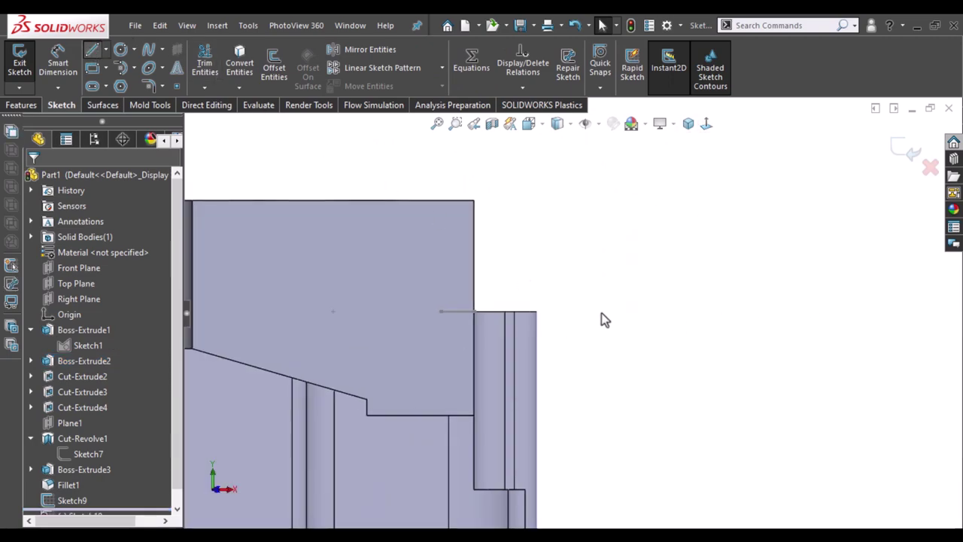
{"action": "key", "text": "l"}
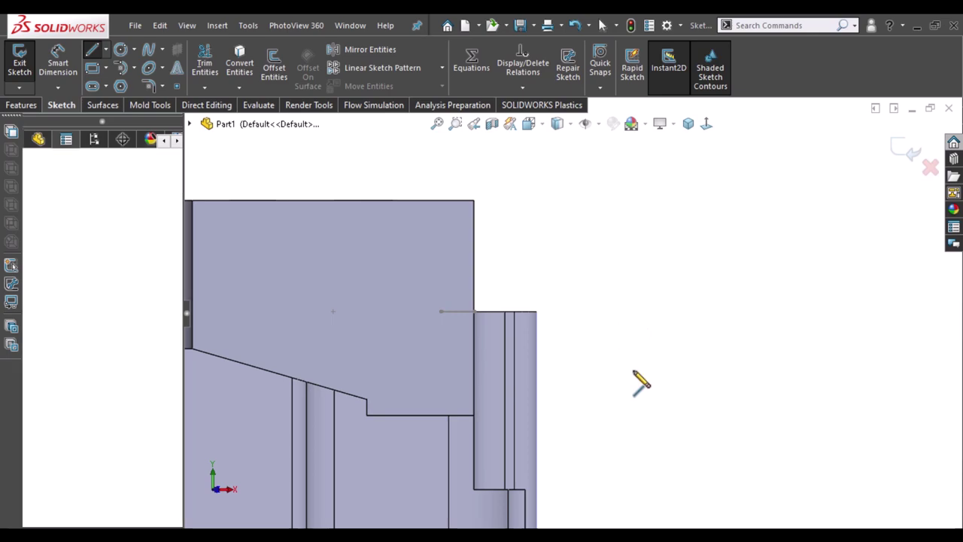
{"action": "left_click_drag", "start_coordinate": [640, 382], "coordinate": [636, 329]}
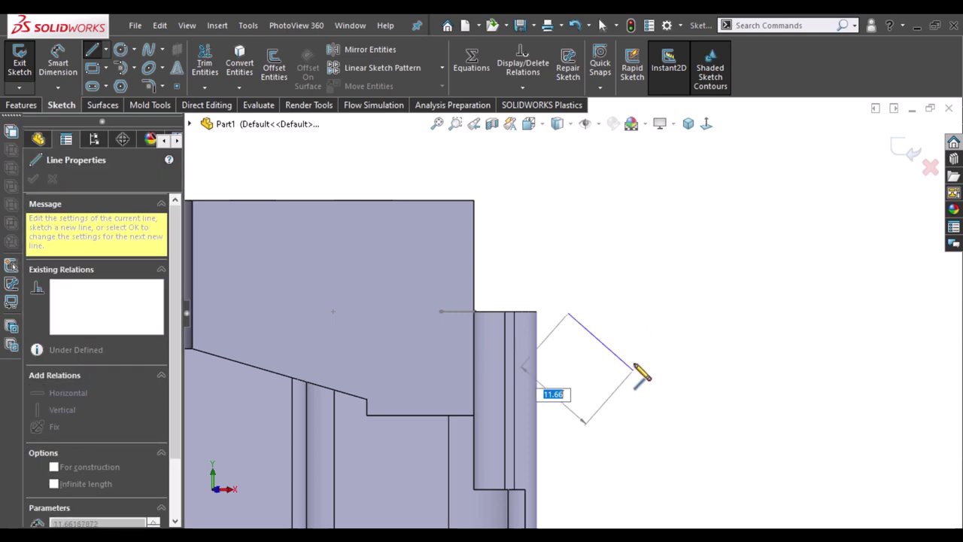
{"action": "left_click", "coordinate": [633, 312]}
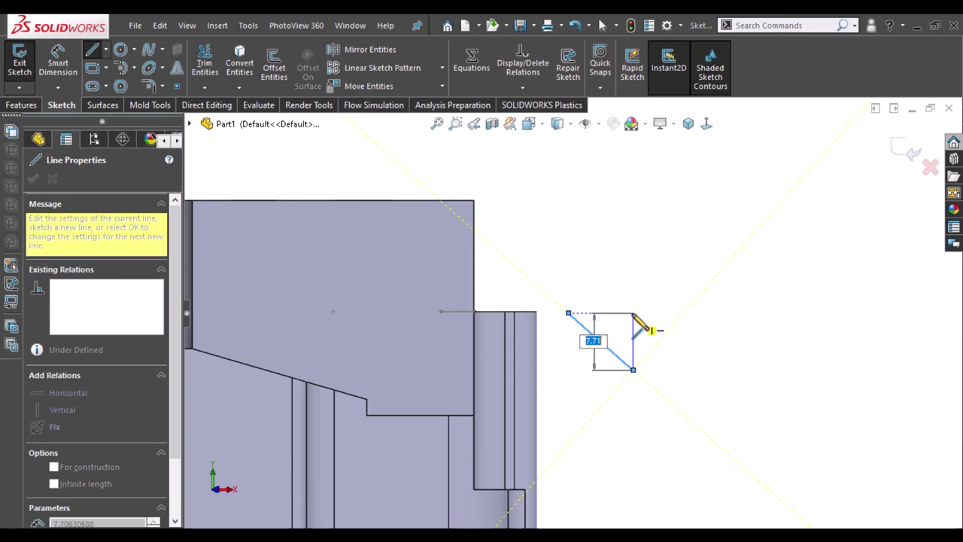
{"action": "left_click", "coordinate": [569, 313]}
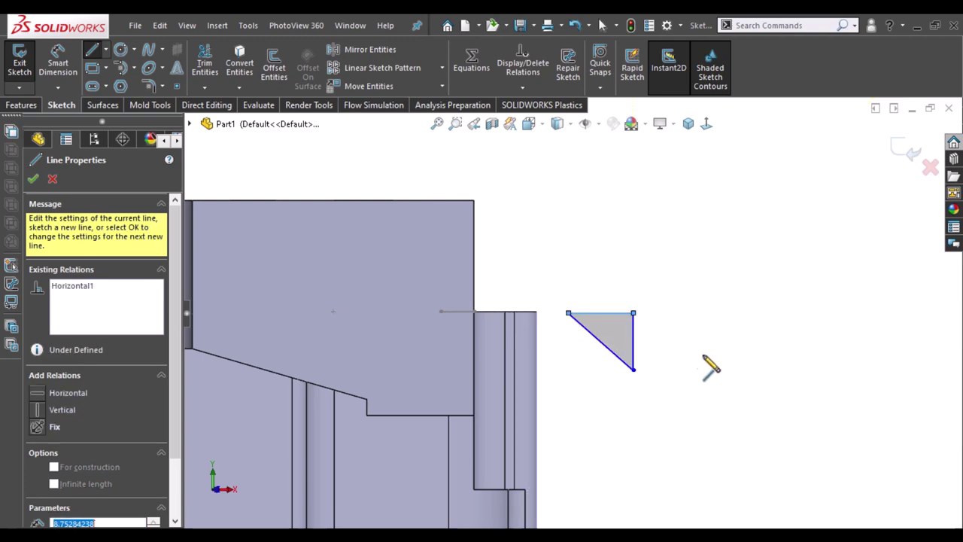
{"action": "right_click_drag", "start_coordinate": [734, 257], "coordinate": [699, 279]}
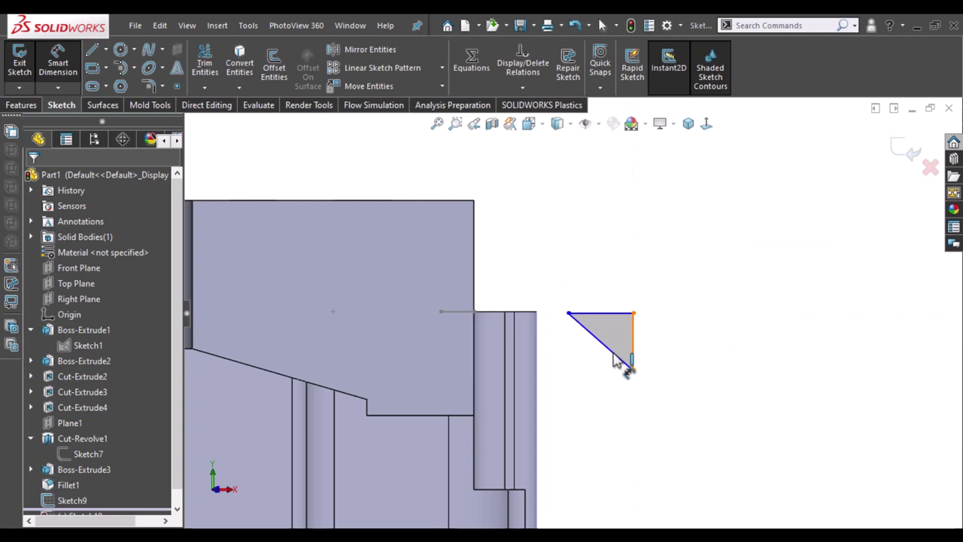
- Dimension the triangle's diagonal at 45°
{"action": "left_click", "coordinate": [615, 361]}
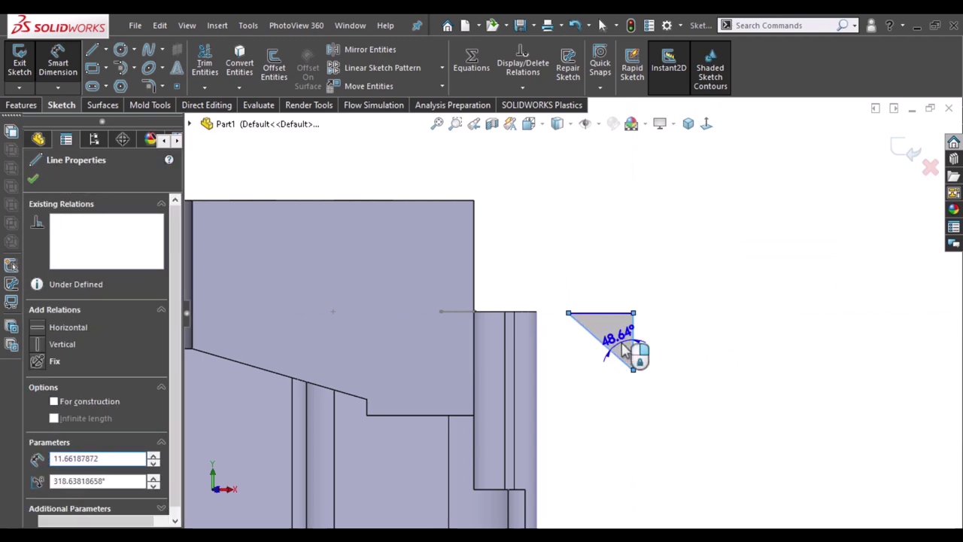
{"action": "left_click", "coordinate": [621, 348]}
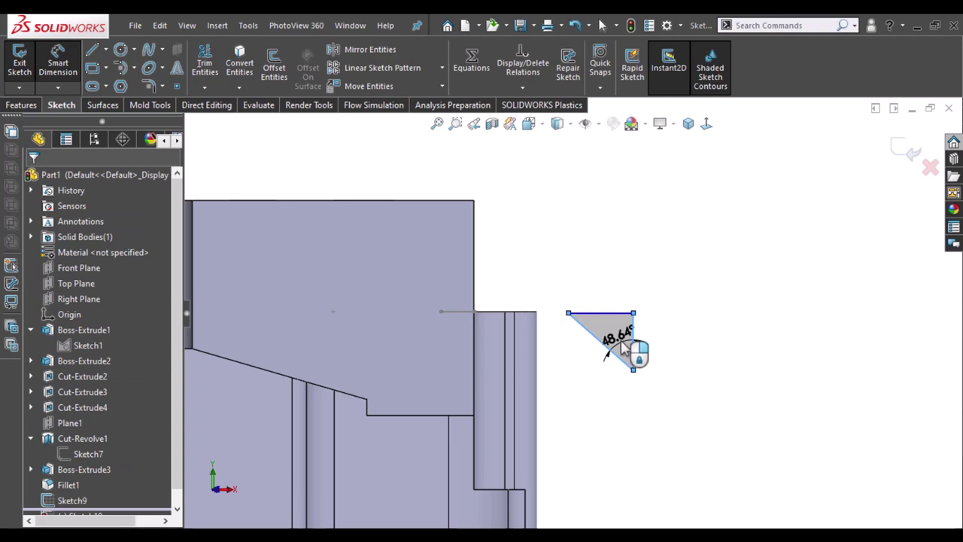
{"action": "left_click", "coordinate": [621, 346]}
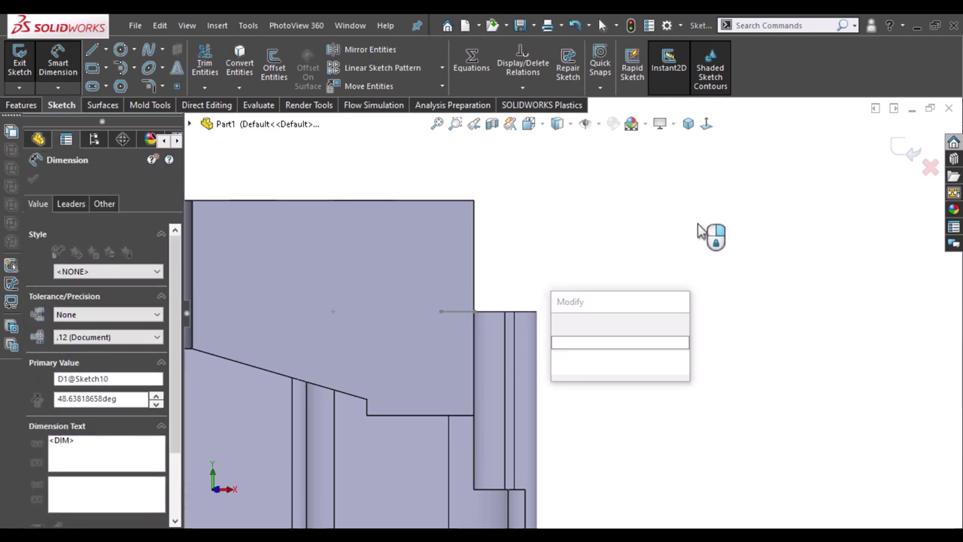
{"action": "type", "text": "45"}
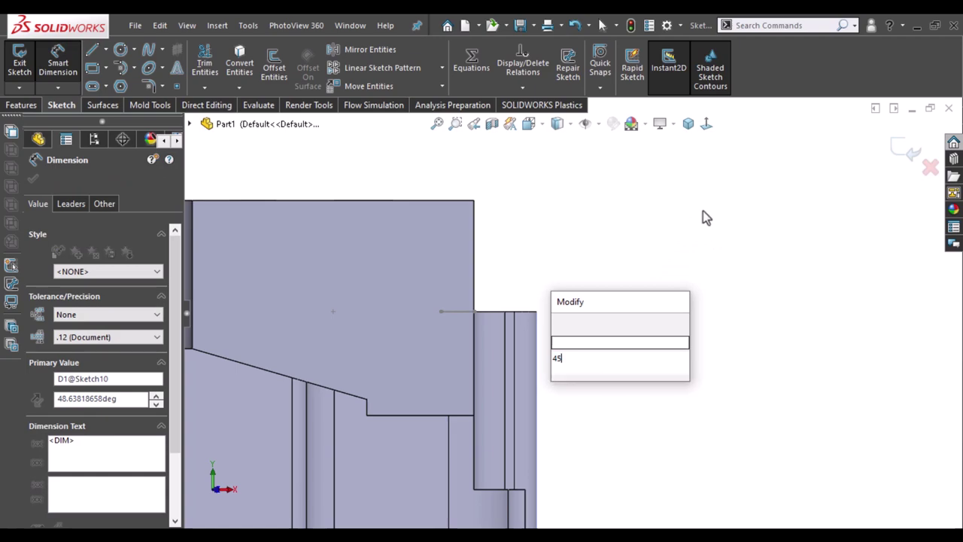
{"action": "key", "text": "Escape"}
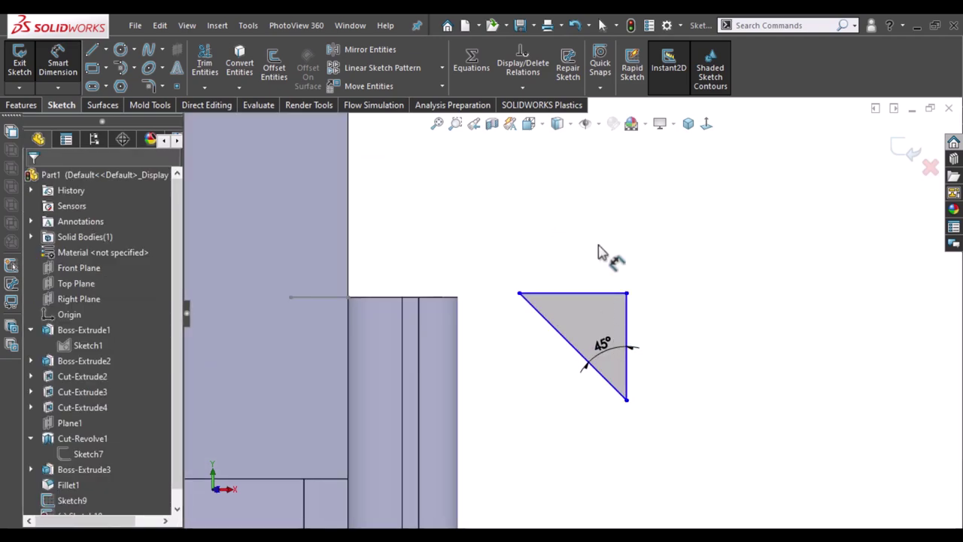
{"action": "key", "text": "Escape"}
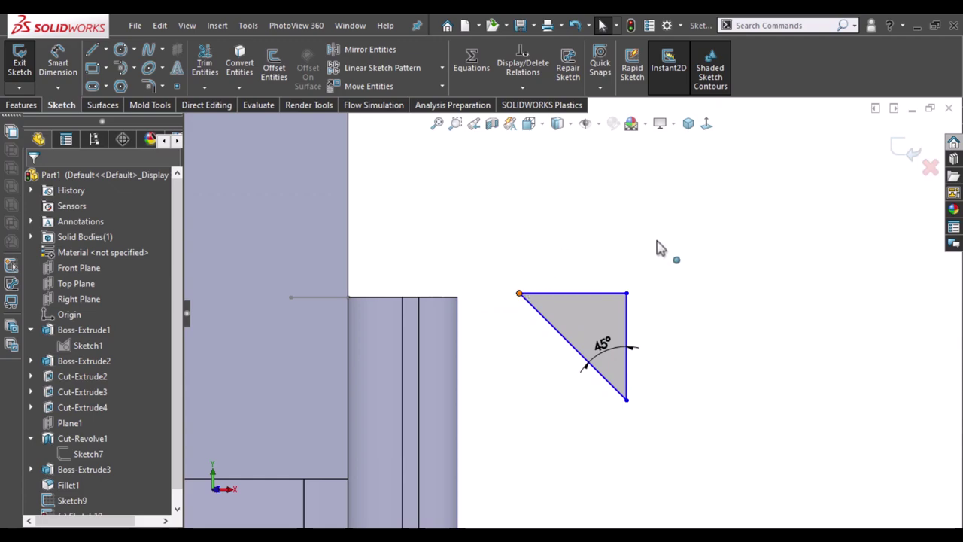
- Make the triangle's top corner coincident with the guide curve start point Point1@Sketch9
{"action": "left_click", "coordinate": [632, 297]}
{"action": "middle_click_drag", "start_coordinate": [602, 343], "coordinate": [624, 312]}
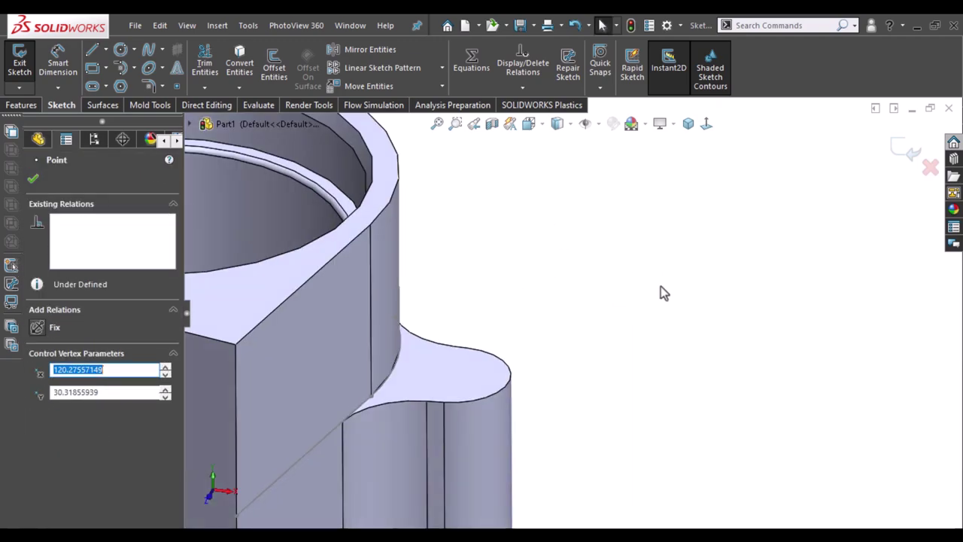
{"action": "scroll", "coordinate": [421, 444], "scroll_direction": "down", "scroll_amount": 2}
{"action": "scroll", "coordinate": [388, 457], "scroll_direction": "down", "scroll_amount": 2}
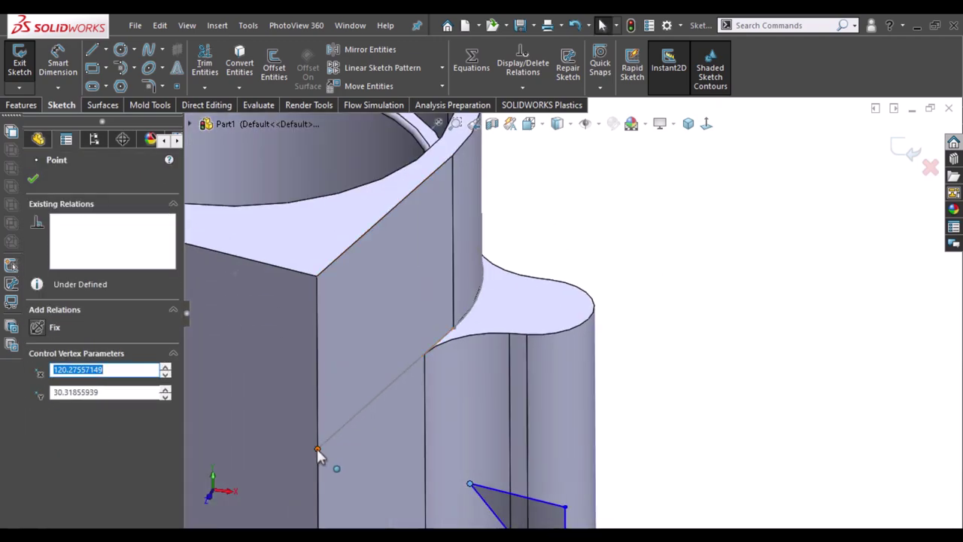
{"action": "key", "text": "Escape"}
{"action": "left_click", "coordinate": [314, 455]}
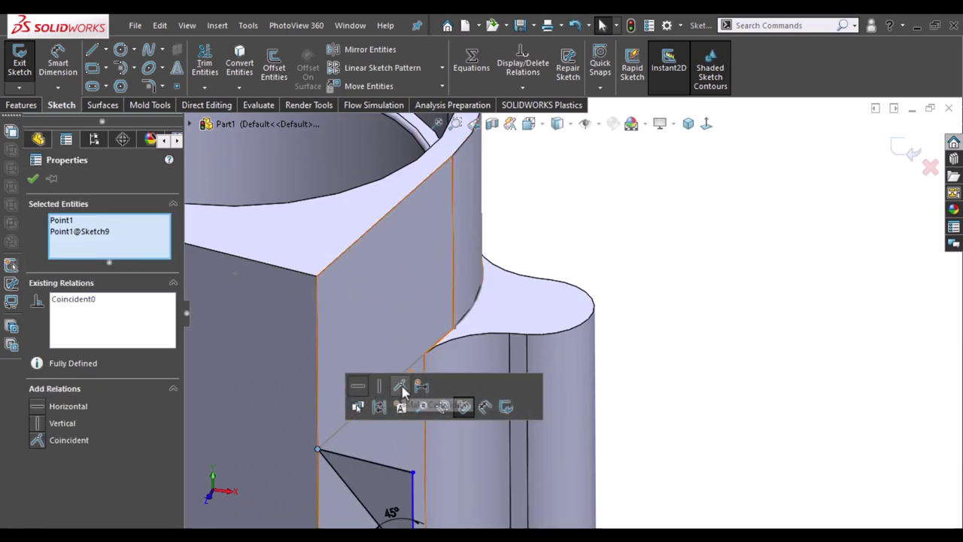
{"action": "left_click", "coordinate": [778, 293]}
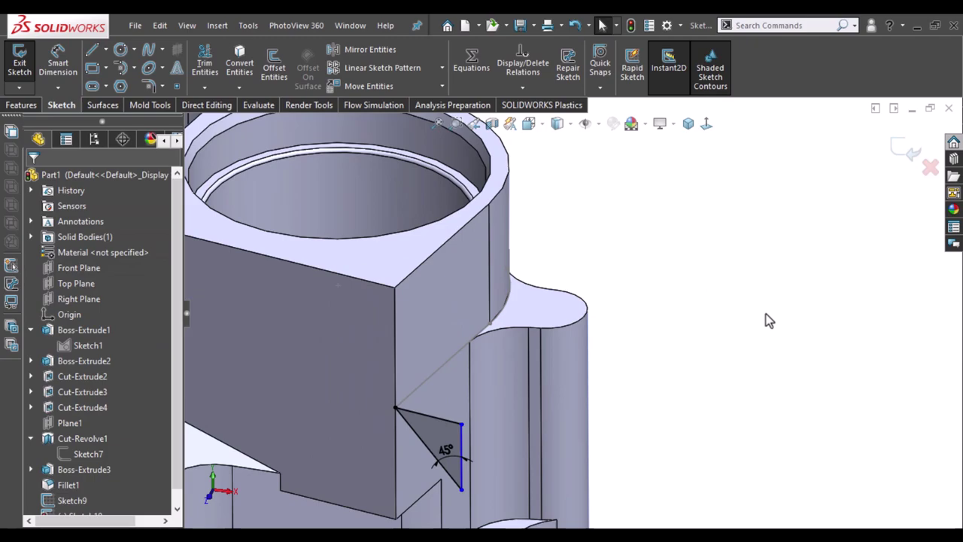
- In a Normal To view, drag the vertical side's lower endpoint down to enlarge the triangle
{"action": "key", "text": "ctrl+8"}
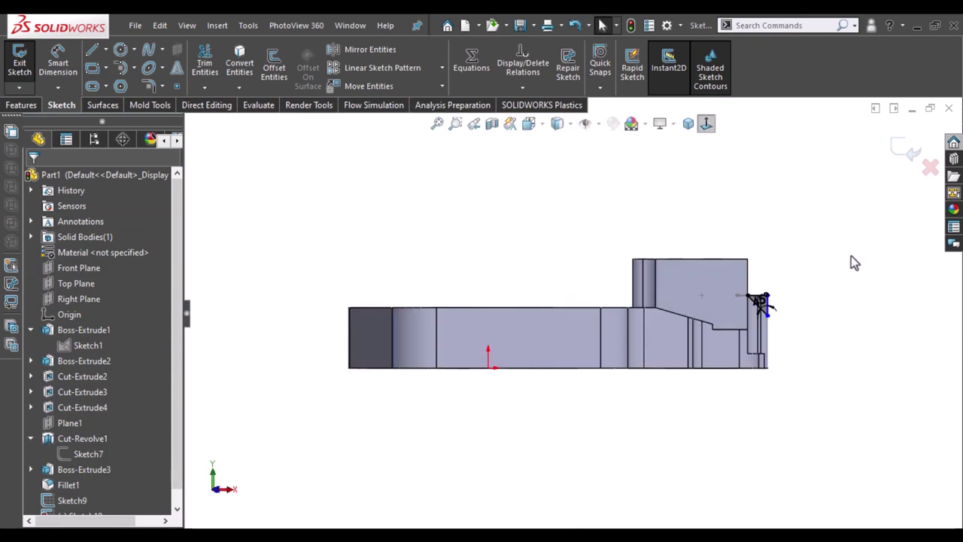
{"action": "scroll", "coordinate": [730, 301], "scroll_direction": "down", "scroll_amount": 1}
{"action": "scroll", "coordinate": [720, 296], "scroll_direction": "down", "scroll_amount": 1}
{"action": "scroll", "coordinate": [683, 290], "scroll_direction": "down", "scroll_amount": 1}
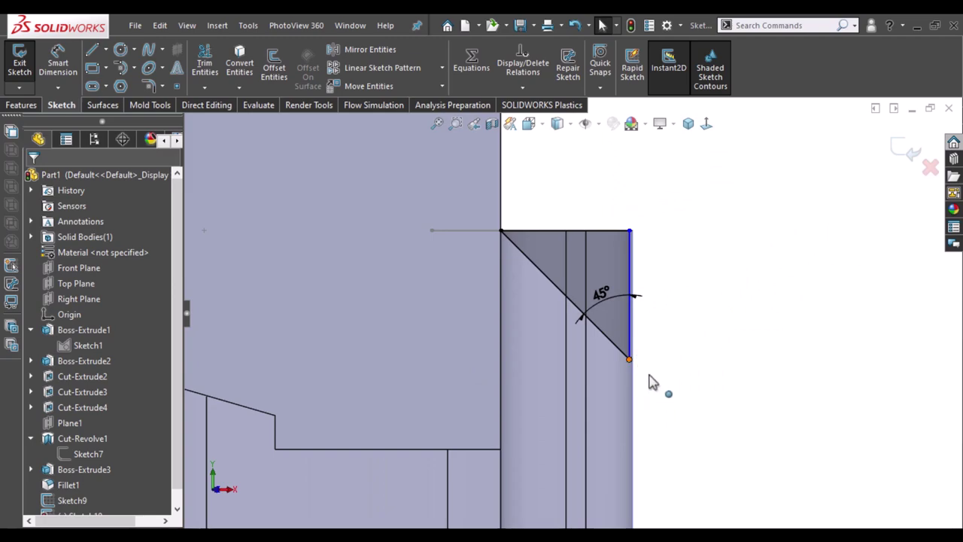
{"action": "left_click_drag", "start_coordinate": [629, 359], "coordinate": [697, 426]}
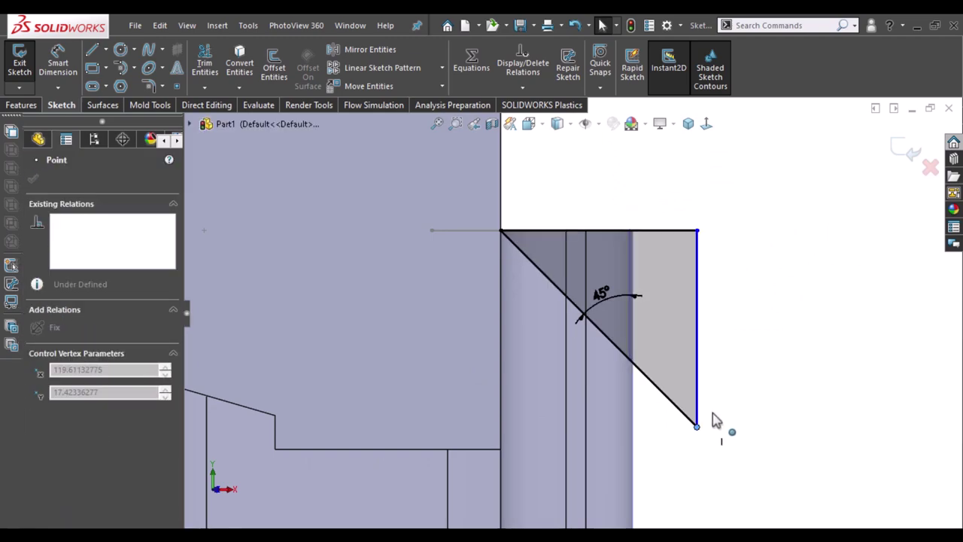
{"action": "left_click", "coordinate": [758, 245]}
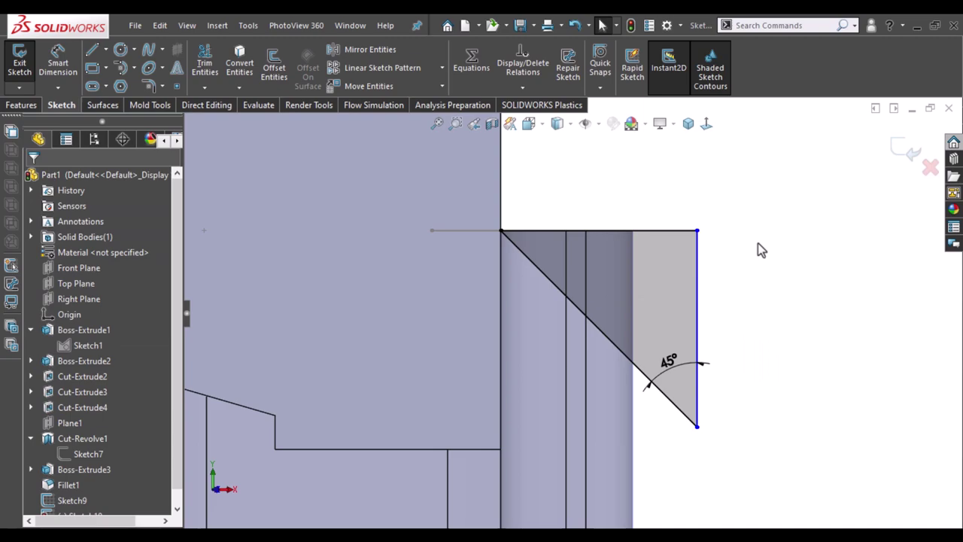
- Revolve the triangle 360° about vertical Line2 with Merge result unchecked, creating a separate cone body
{"action": "left_click", "coordinate": [21, 105]}
{"action": "left_click", "coordinate": [72, 68]}
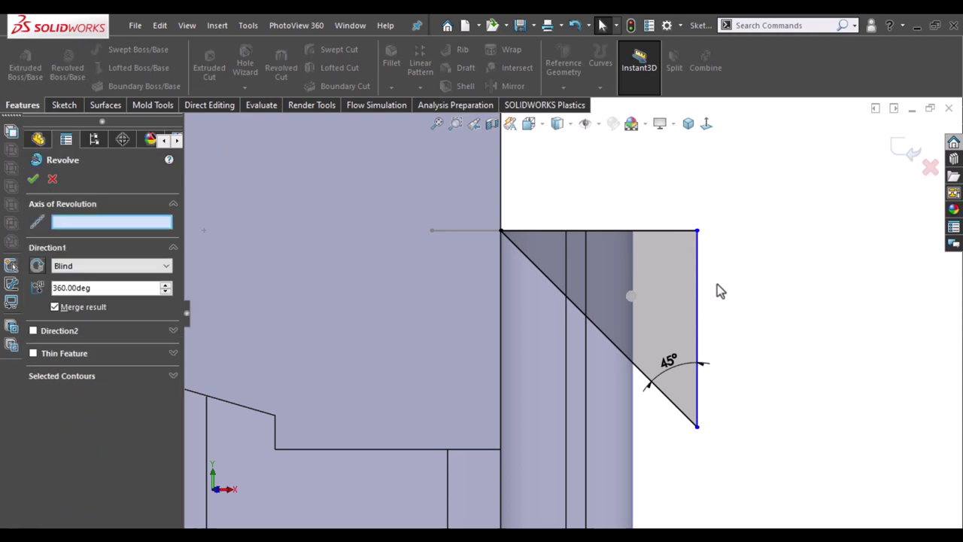
{"action": "left_click", "coordinate": [698, 286]}
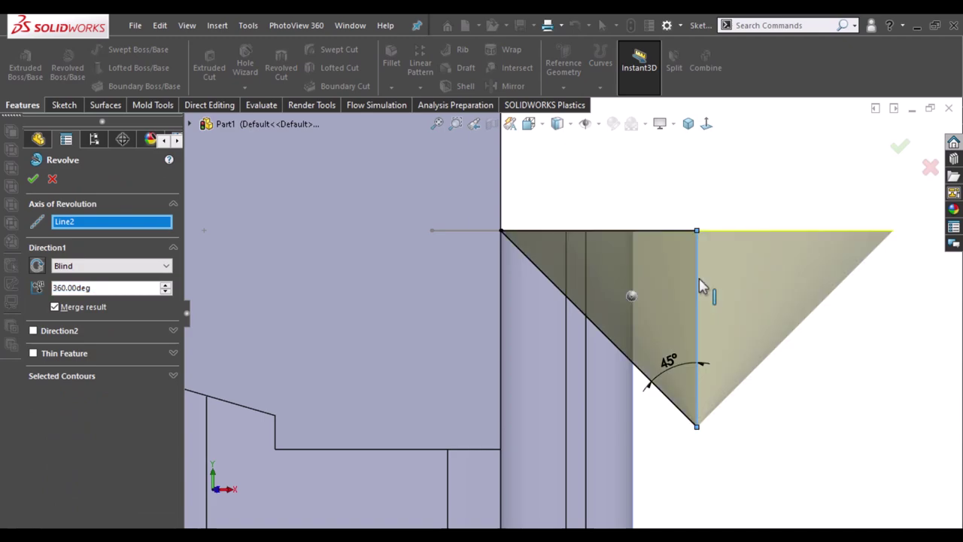
{"action": "left_click", "coordinate": [54, 307]}
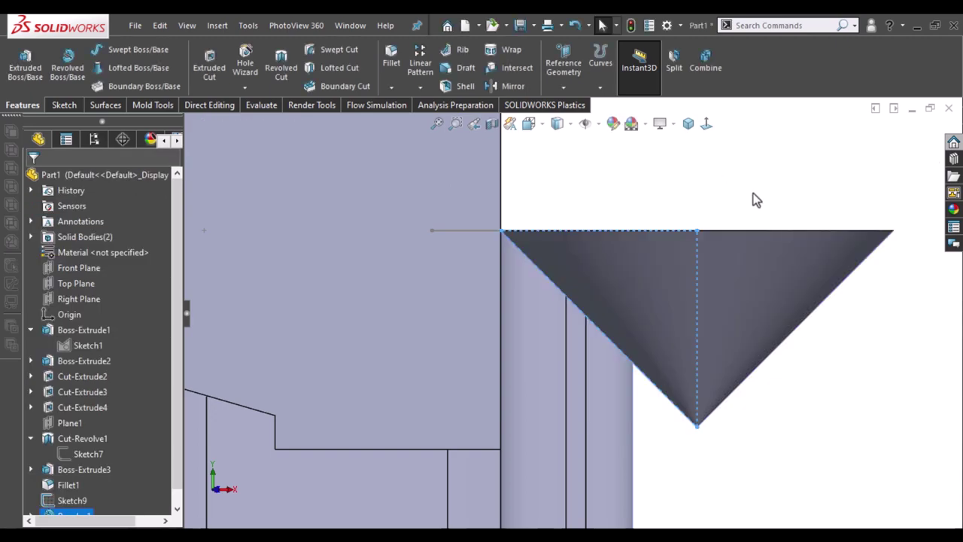
{"action": "middle_click_drag", "start_coordinate": [729, 211], "coordinate": [691, 263]}
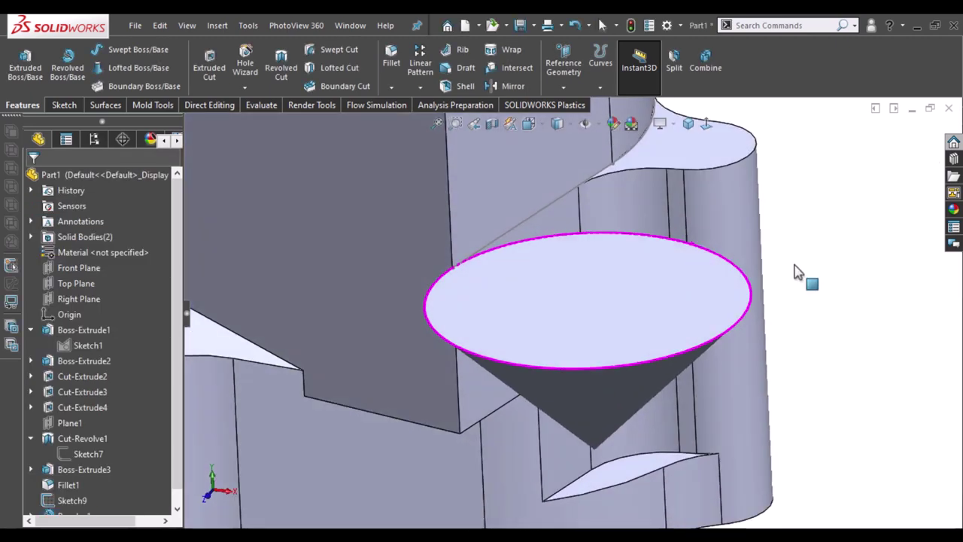
{"action": "scroll", "coordinate": [816, 301], "scroll_direction": "down", "scroll_amount": 3}
{"action": "scroll", "coordinate": [692, 224], "scroll_direction": "down", "scroll_amount": 2}
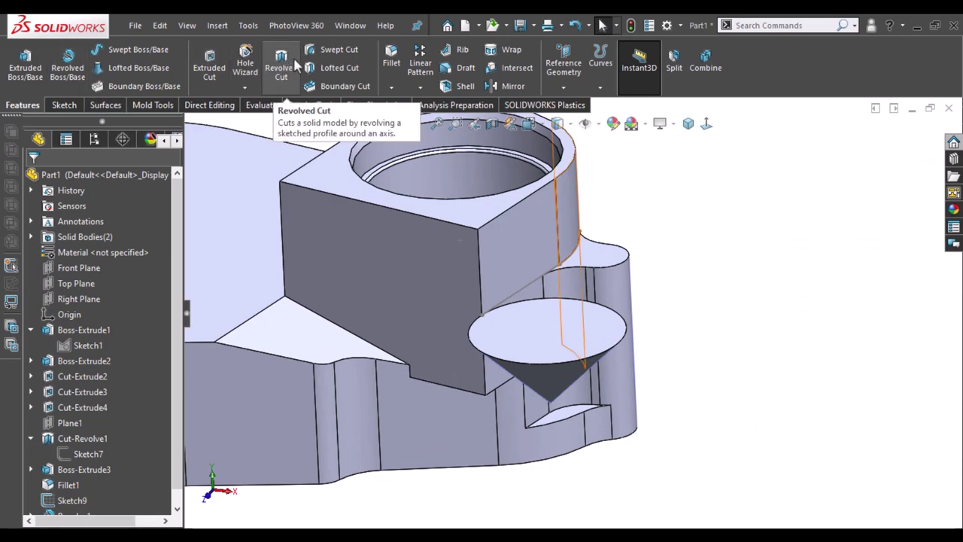
{"action": "left_click", "coordinate": [350, 58]}
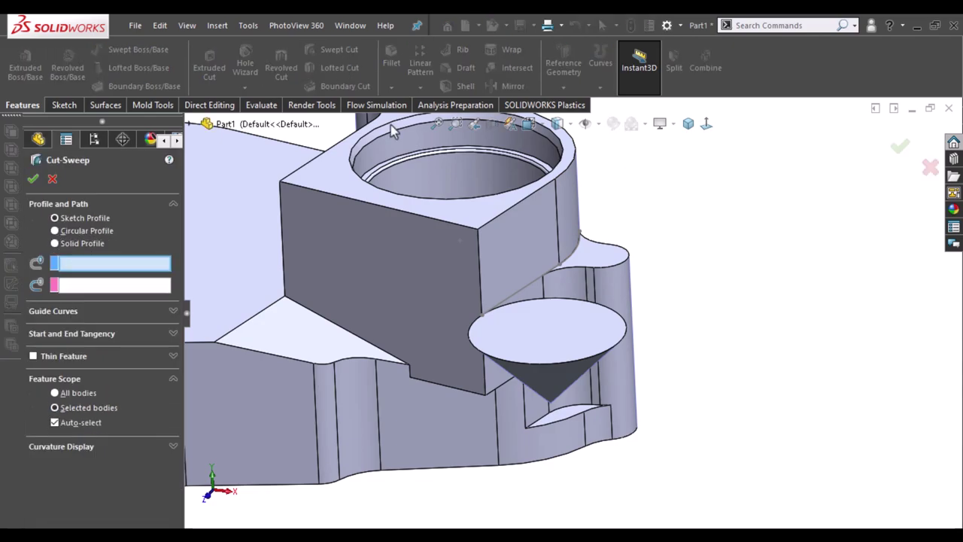
{"action": "left_click", "coordinate": [55, 244]}
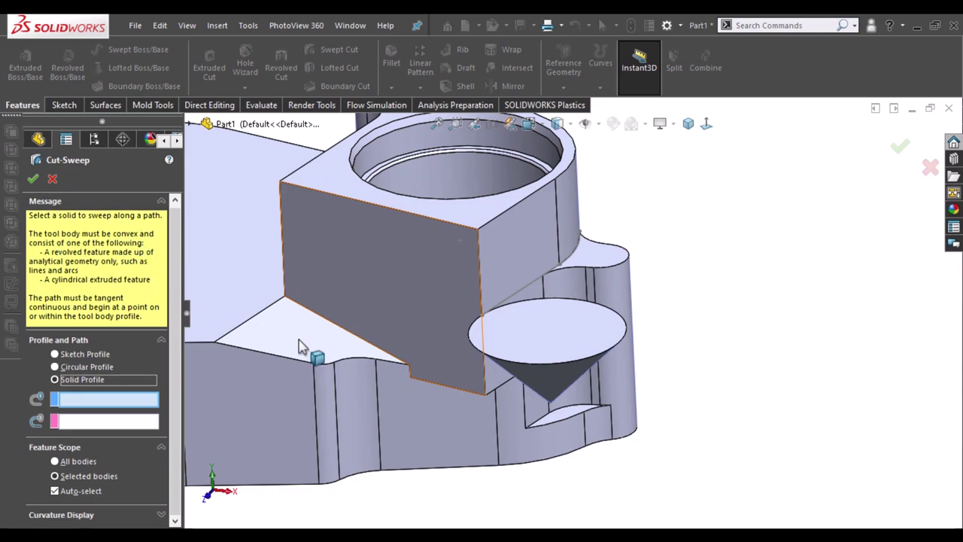
{"action": "left_click", "coordinate": [517, 316]}
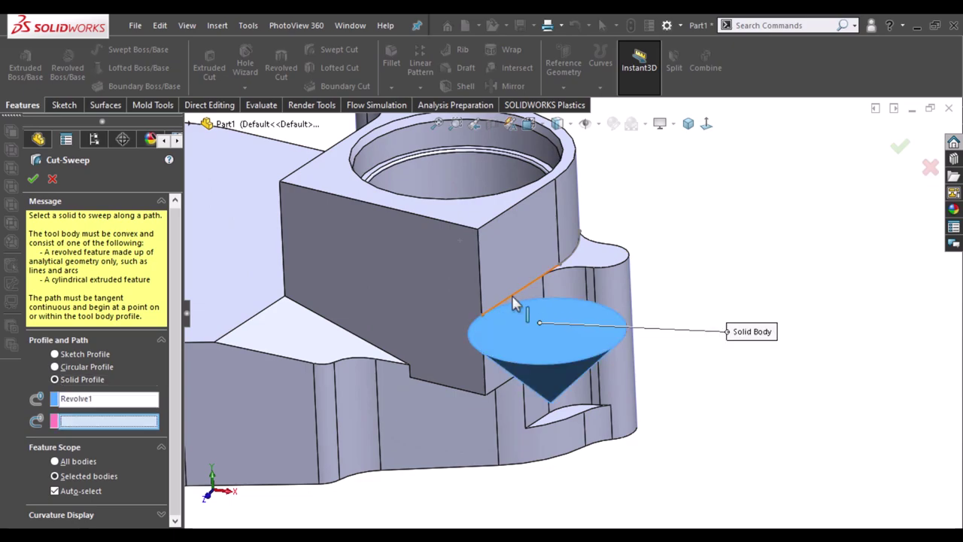
{"action": "left_click", "coordinate": [512, 304]}
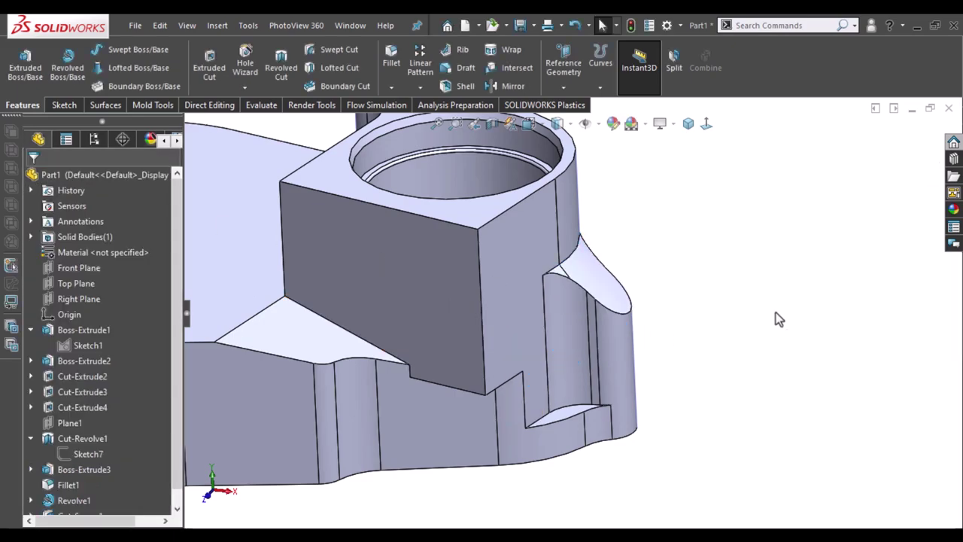
{"action": "scroll", "coordinate": [776, 354], "scroll_direction": "up", "scroll_amount": 3}
{"action": "mouse_move", "coordinate": [775, 355]}
{"action": "middle_mouse_down"}
{"action": "mouse_move", "coordinate": [743, 307]}
{"action": "mouse_move", "coordinate": [657, 366]}
{"action": "mouse_move", "coordinate": [722, 348]}
{"action": "mouse_move", "coordinate": [731, 324]}
{"action": "middle_mouse_up"}
{"action": "key", "text": "Escape"}
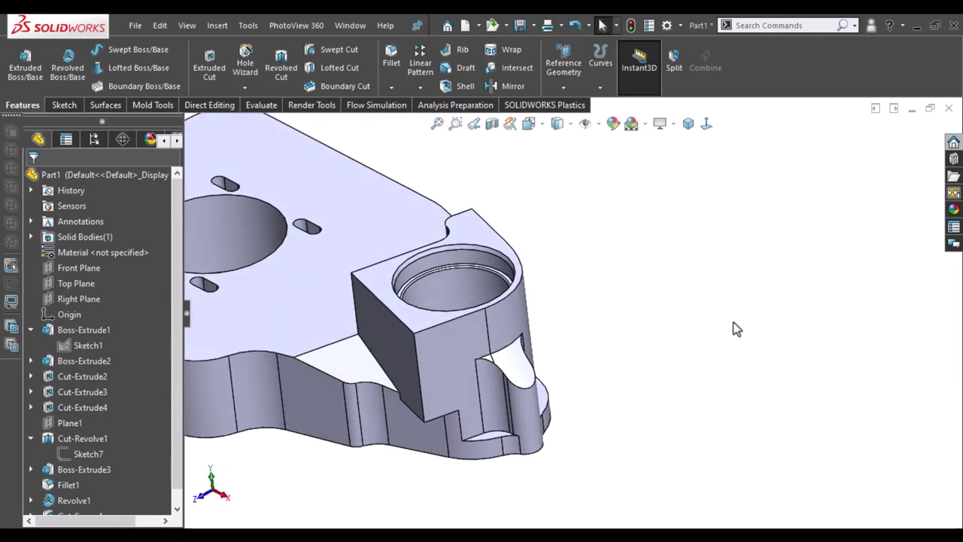
{"action": "key", "text": "f"}
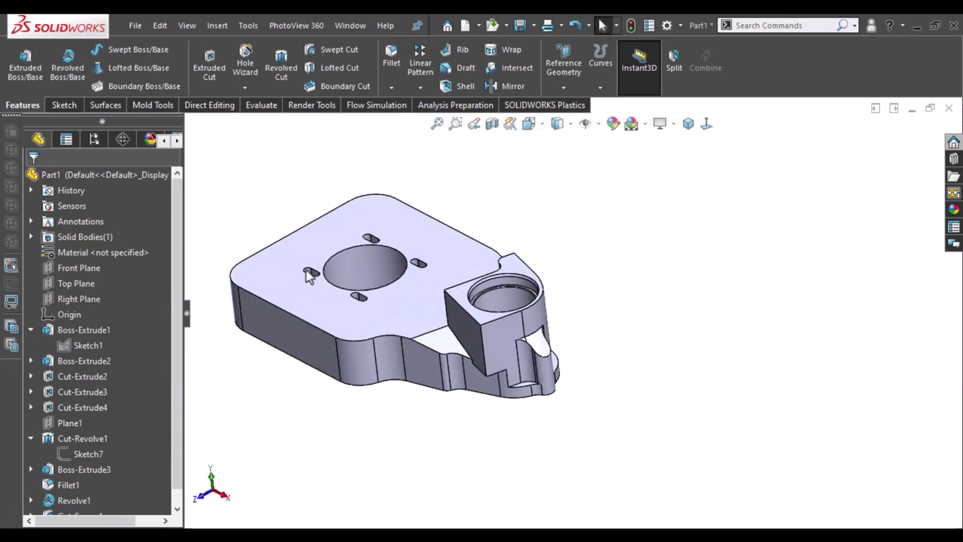
{"action": "scroll", "coordinate": [384, 215], "scroll_direction": "down", "scroll_amount": 2}
{"action": "left_click", "coordinate": [689, 124]}
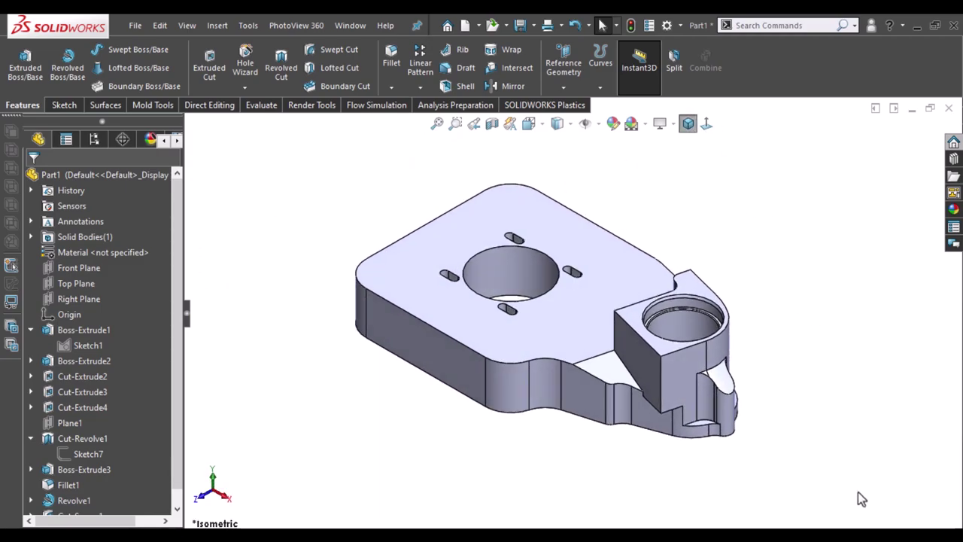
{"action": "scroll", "coordinate": [724, 421], "scroll_direction": "down", "scroll_amount": 2}
{"action": "scroll", "coordinate": [724, 421], "scroll_direction": "down", "scroll_amount": 2}
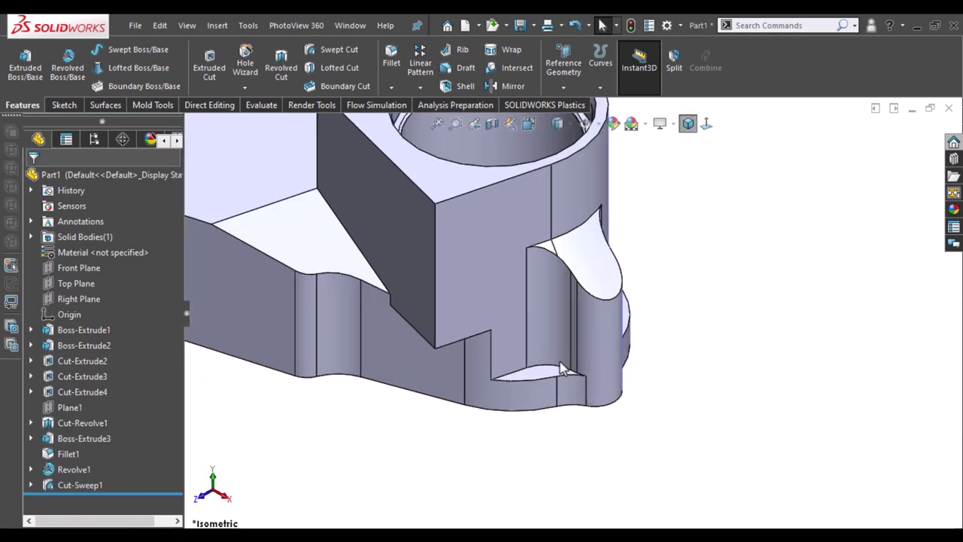
- Sketch on the notch floor face, convert its edges, and delete the unwanted short arc
{"action": "left_click", "coordinate": [545, 379]}
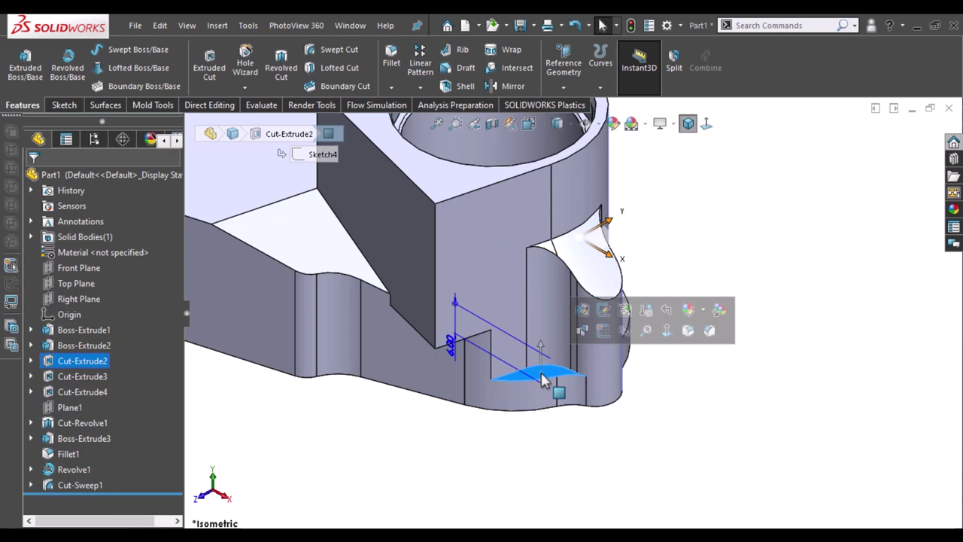
{"action": "left_click", "coordinate": [604, 333]}
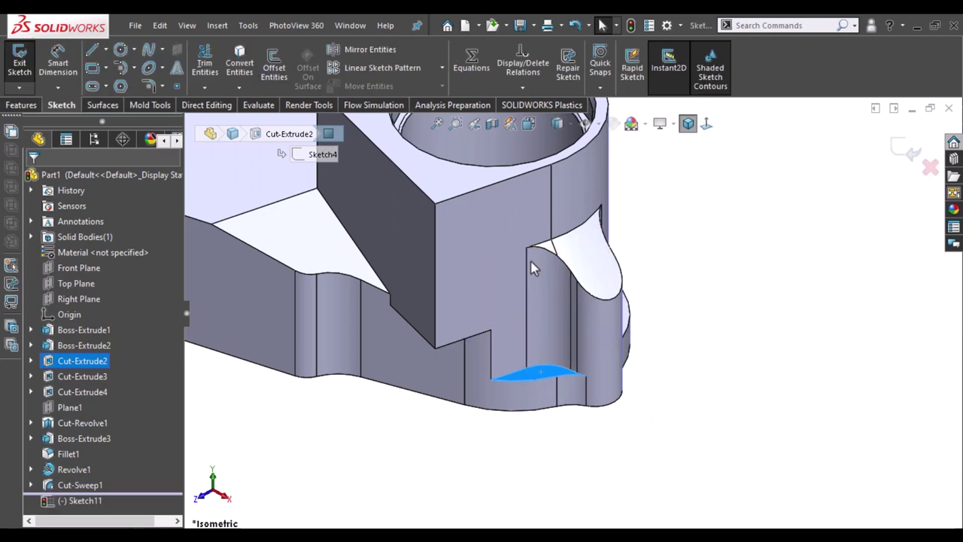
{"action": "left_click", "coordinate": [239, 66]}
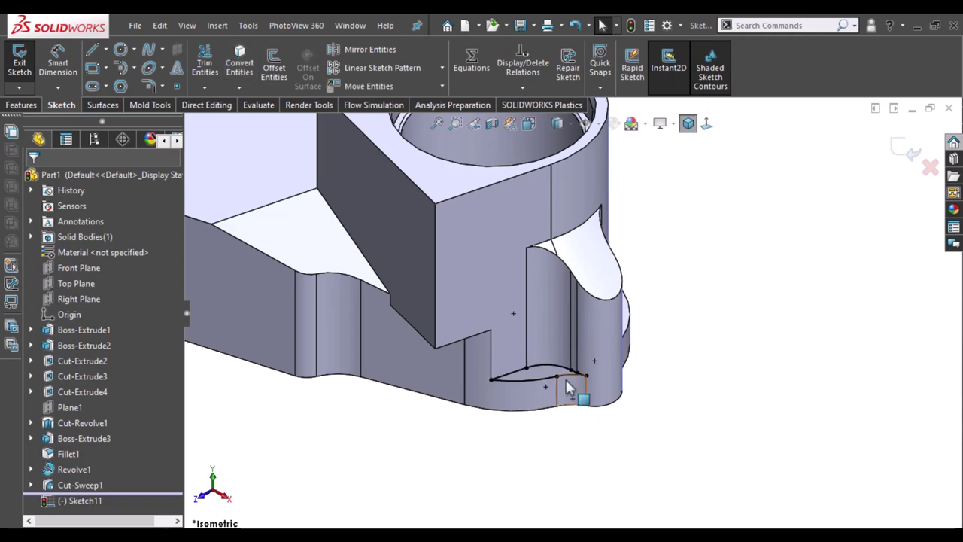
{"action": "scroll", "coordinate": [569, 384], "scroll_direction": "down", "scroll_amount": 3}
{"action": "scroll", "coordinate": [566, 372], "scroll_direction": "down", "scroll_amount": 3}
{"action": "key", "text": "Delete"}
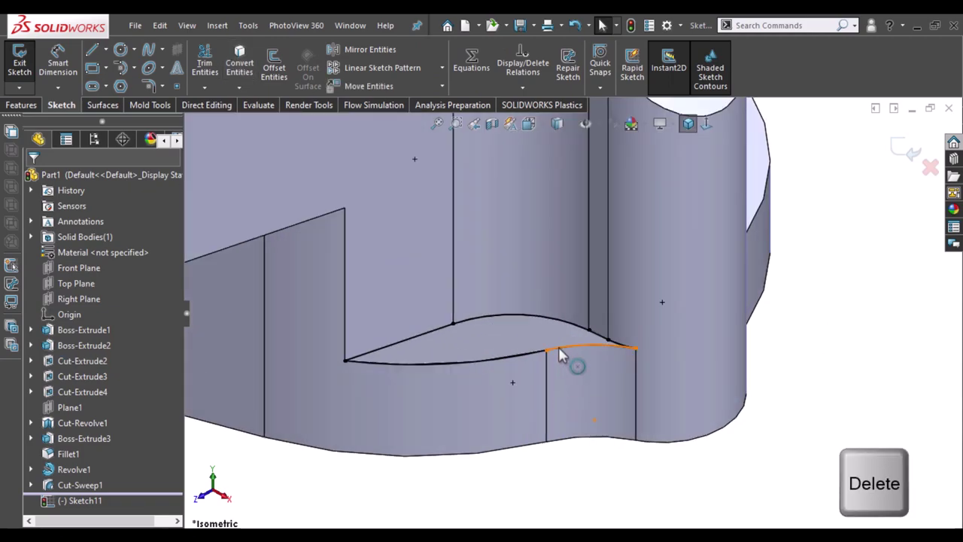
{"action": "left_click", "coordinate": [517, 357]}
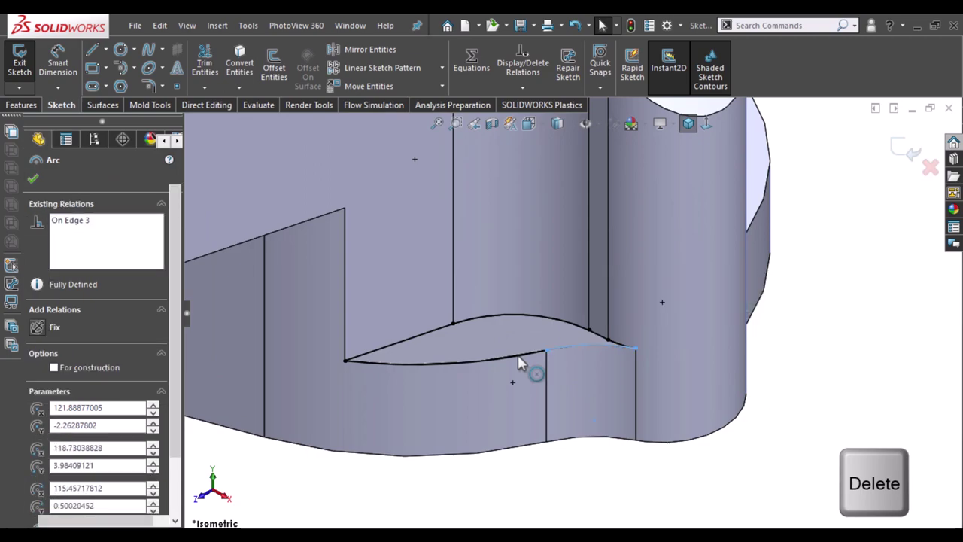
{"action": "key", "text": "Delete"}
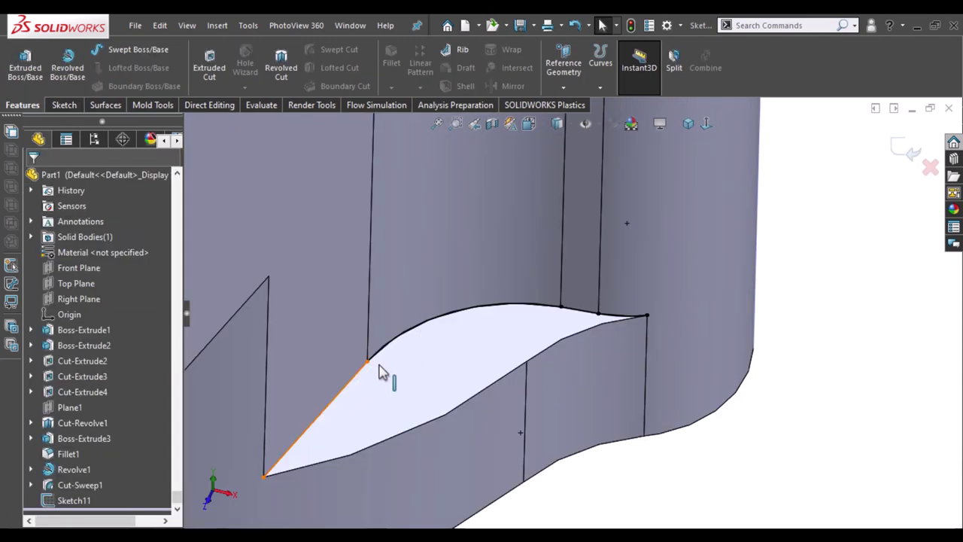
- Select the notch outline curves Arc13, Line7, Line8 and Arc16 together
{"action": "left_click", "coordinate": [385, 354], "text": "ctrl"}
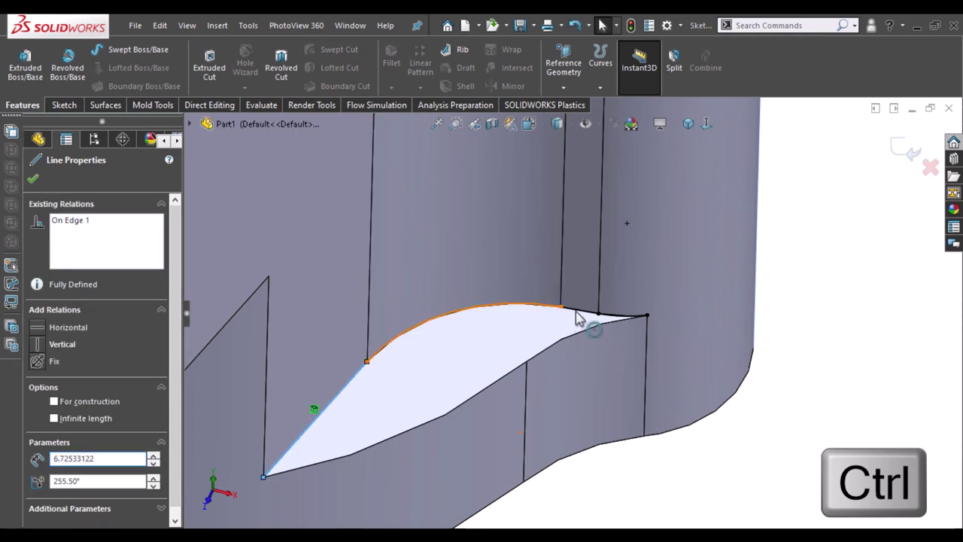
{"action": "left_click", "coordinate": [575, 317], "text": "ctrl"}
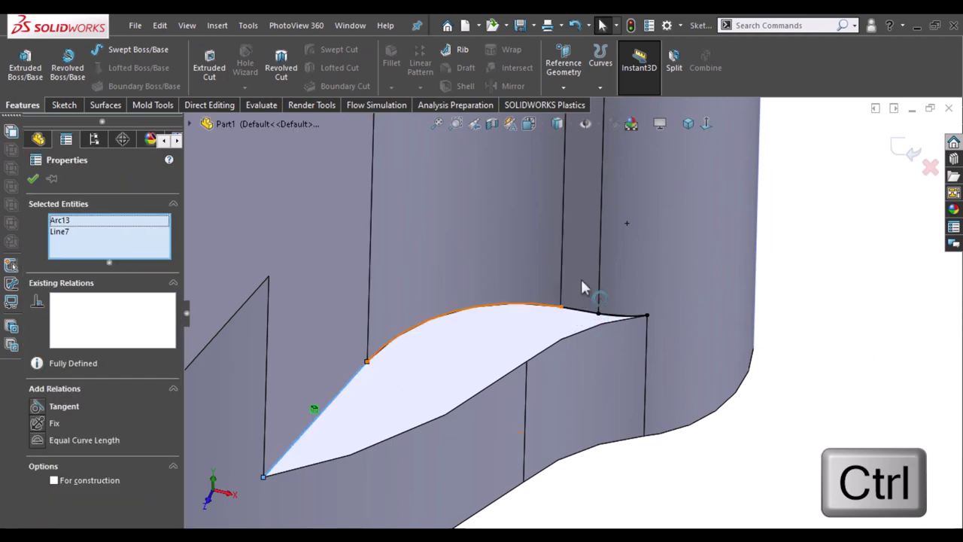
{"action": "left_click", "coordinate": [616, 317], "text": "ctrl"}
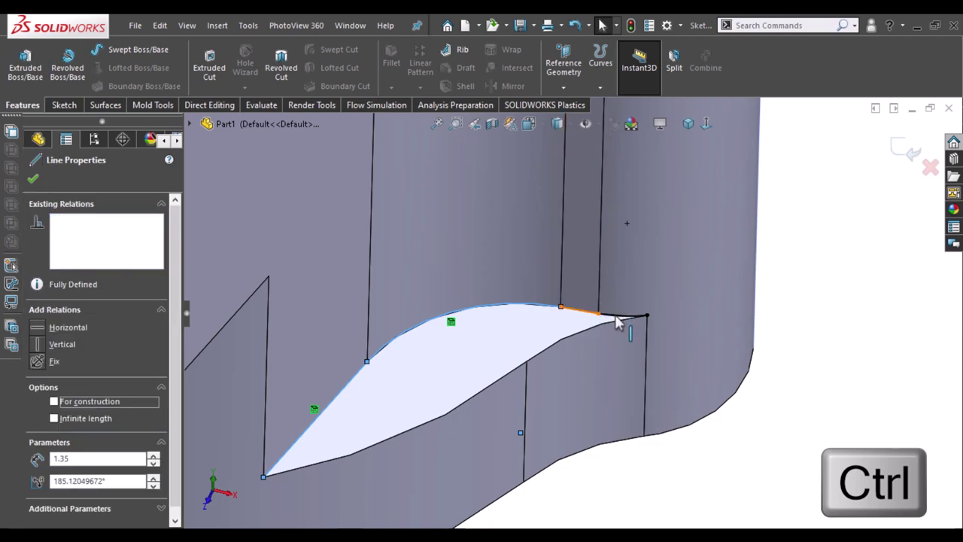
{"action": "left_click", "coordinate": [615, 319], "text": "ctrl"}
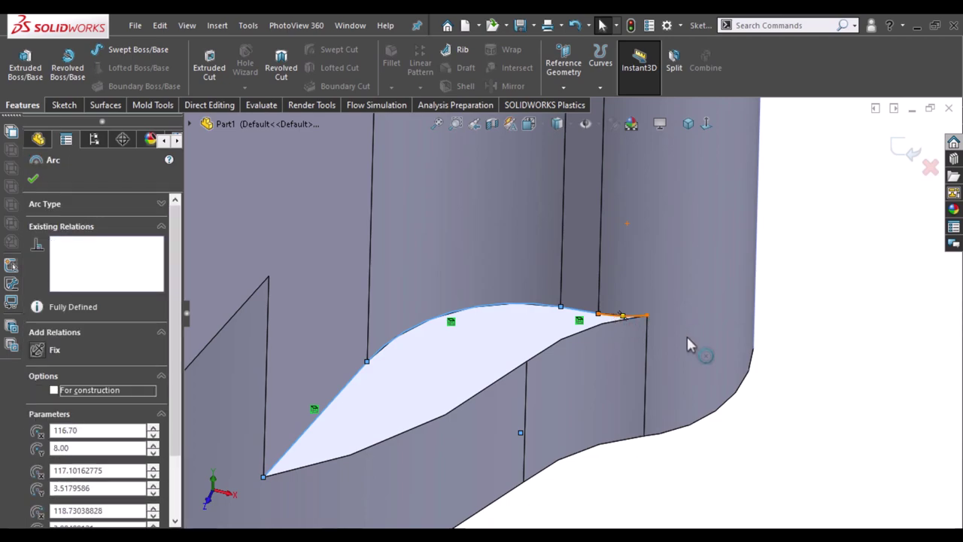
{"action": "middle_click_drag", "start_coordinate": [684, 344], "coordinate": [657, 344]}
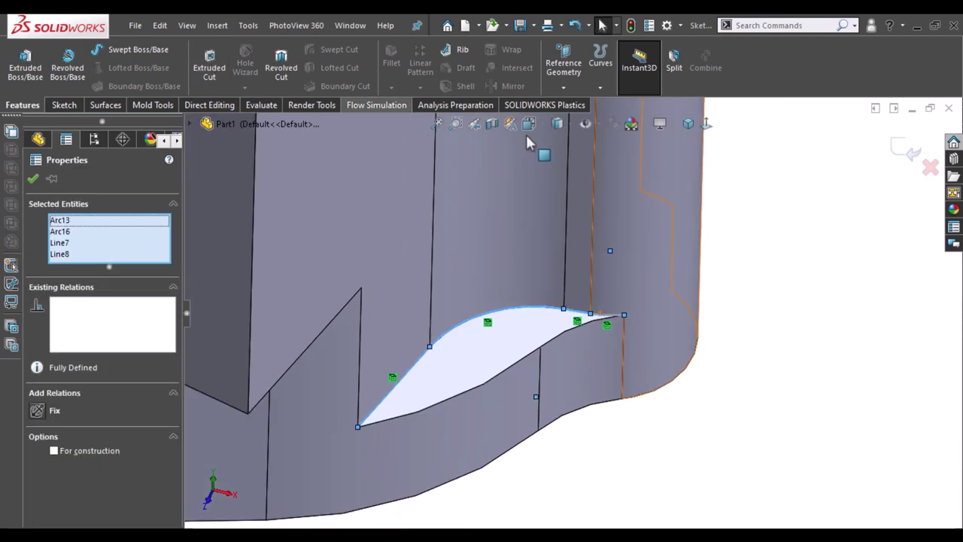
- Offset the selected outline curves by 0.12 mm with Reverse checked
{"action": "left_click", "coordinate": [65, 108]}
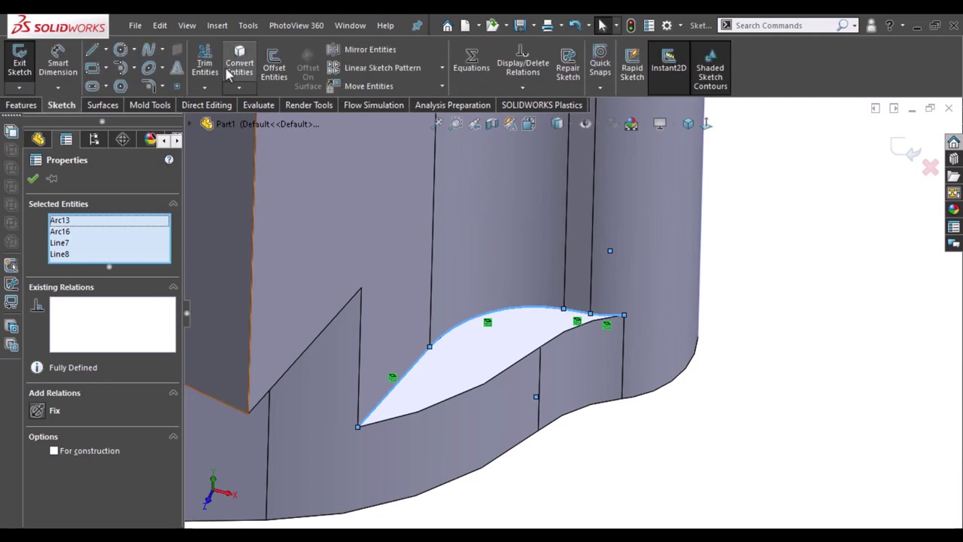
{"action": "left_click", "coordinate": [272, 68]}
{"action": "type", "text": ".12"}
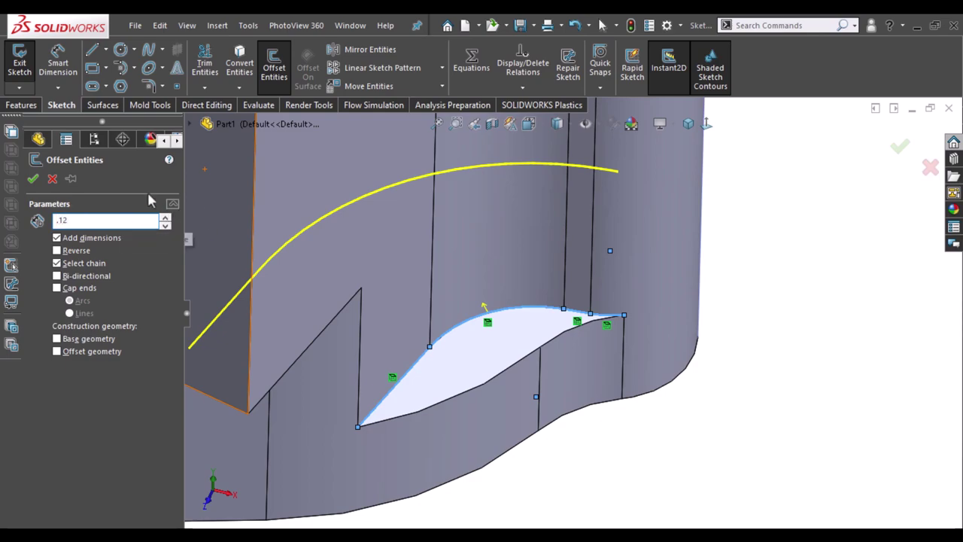
{"action": "key", "text": "Return"}
{"action": "left_click", "coordinate": [56, 251]}
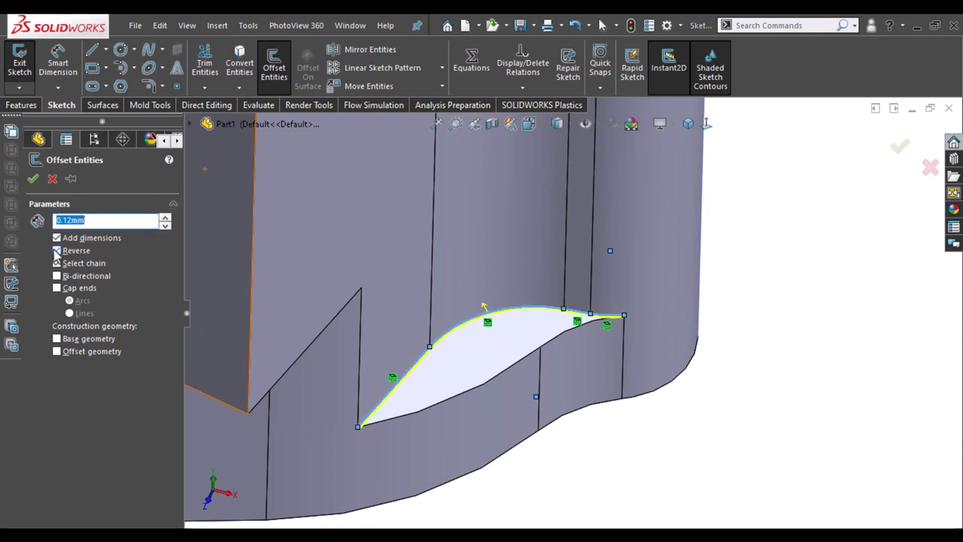
{"action": "left_click", "coordinate": [33, 179]}
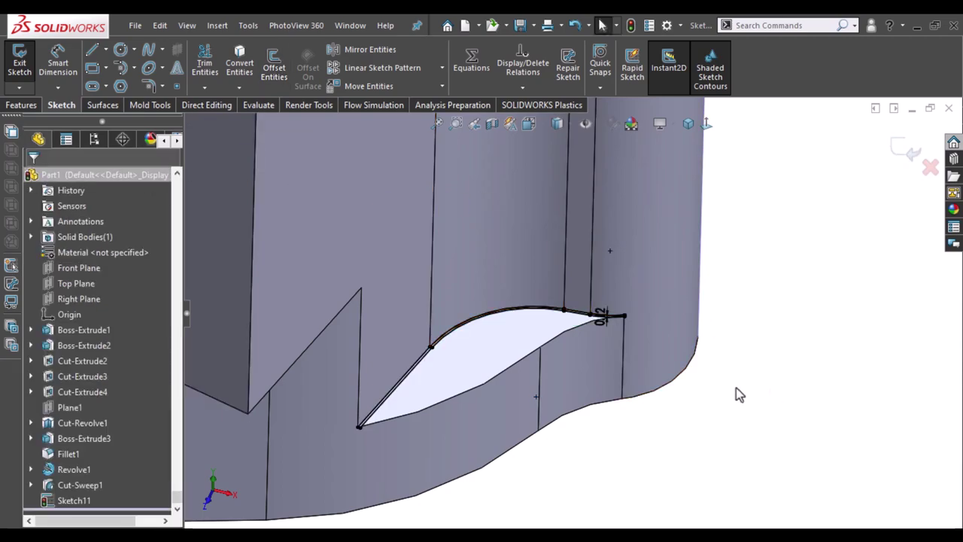
{"action": "scroll", "coordinate": [511, 388], "scroll_direction": "down", "scroll_amount": 3}
{"action": "scroll", "coordinate": [429, 342], "scroll_direction": "down", "scroll_amount": 2}
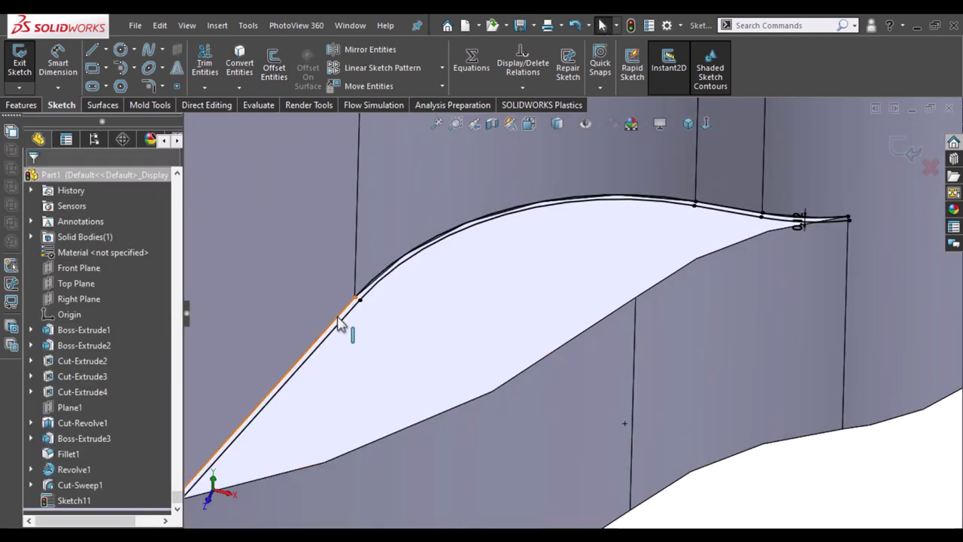
- Make the original slanted line and upper curve construction geometry
{"action": "left_click", "coordinate": [340, 323]}
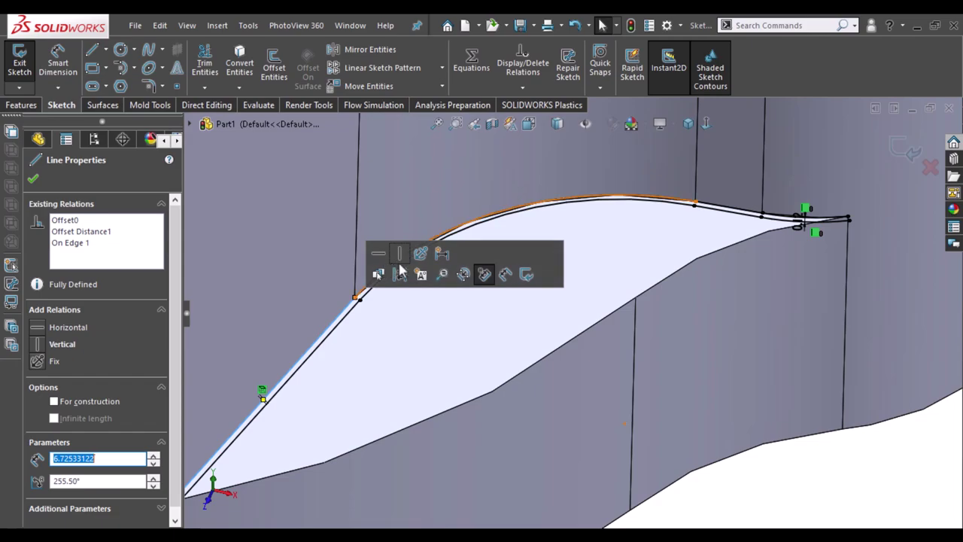
{"action": "left_click", "coordinate": [390, 275]}
{"action": "left_click", "coordinate": [387, 274]}
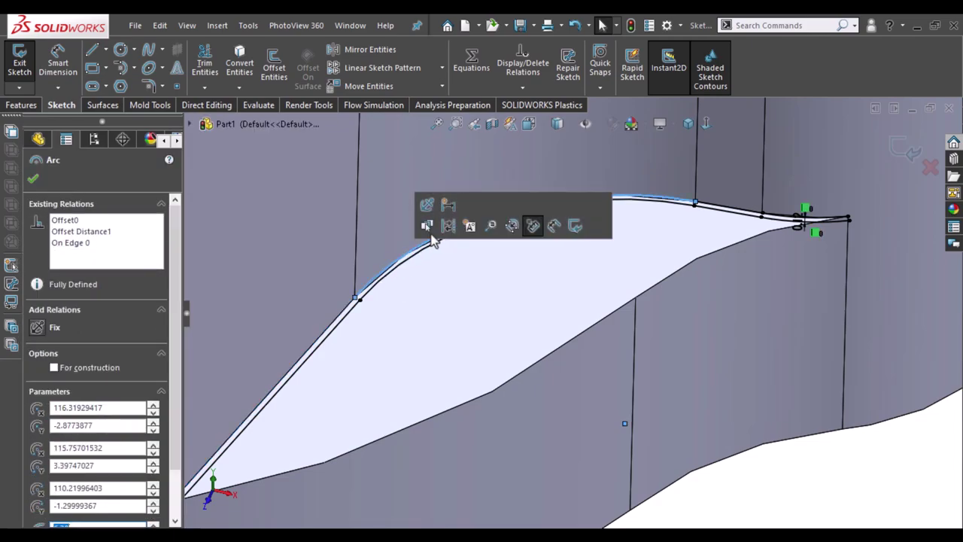
{"action": "left_click", "coordinate": [449, 227]}
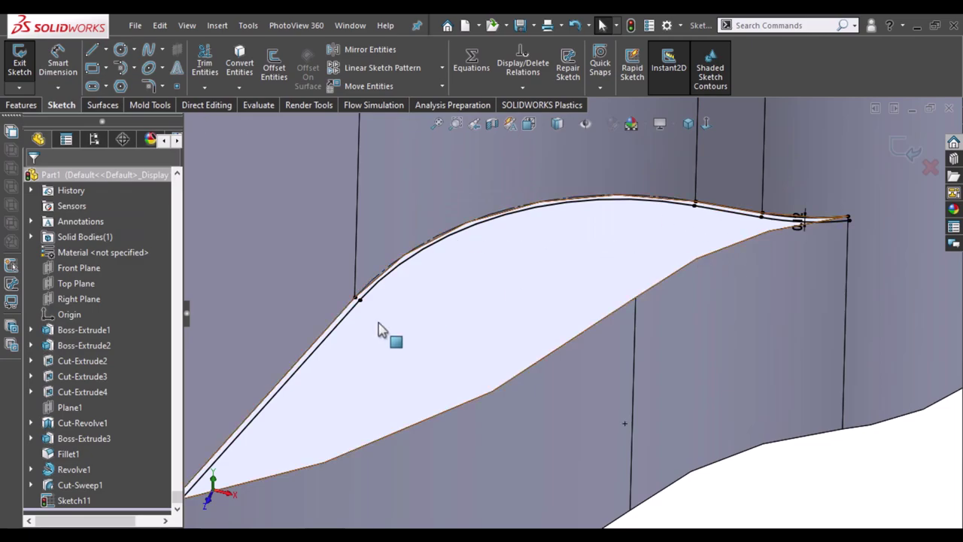
{"action": "middle_click_drag", "start_coordinate": [449, 345], "coordinate": [451, 370]}
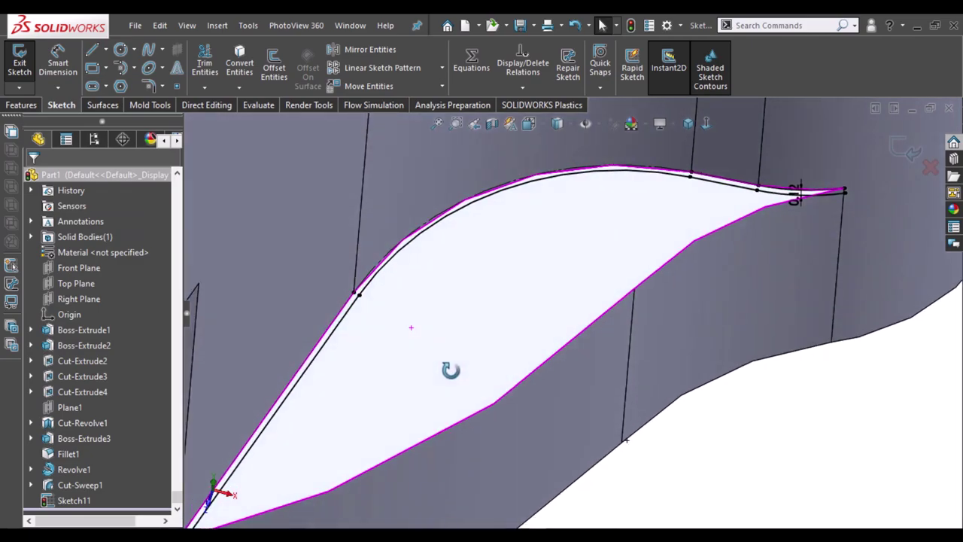
{"action": "left_click", "coordinate": [340, 321]}
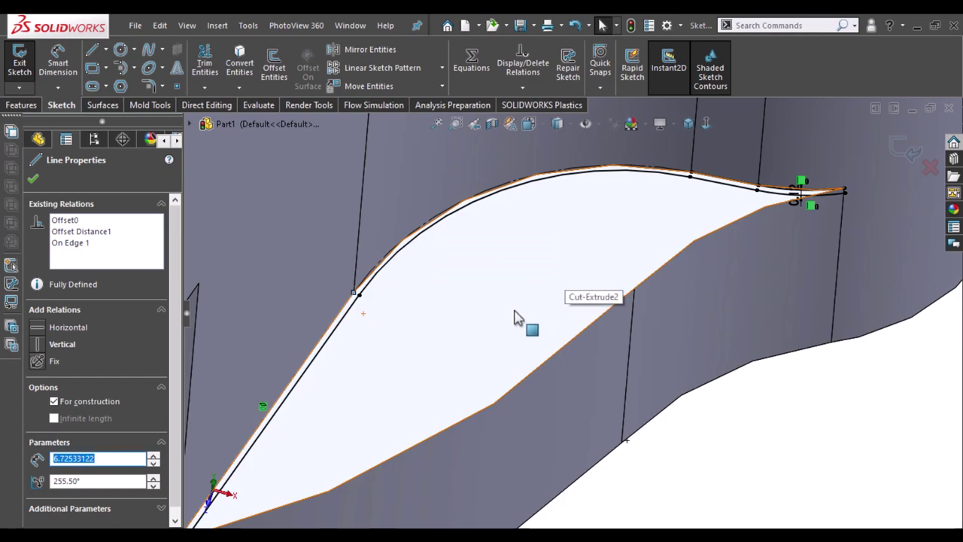
{"action": "left_click", "coordinate": [863, 381]}
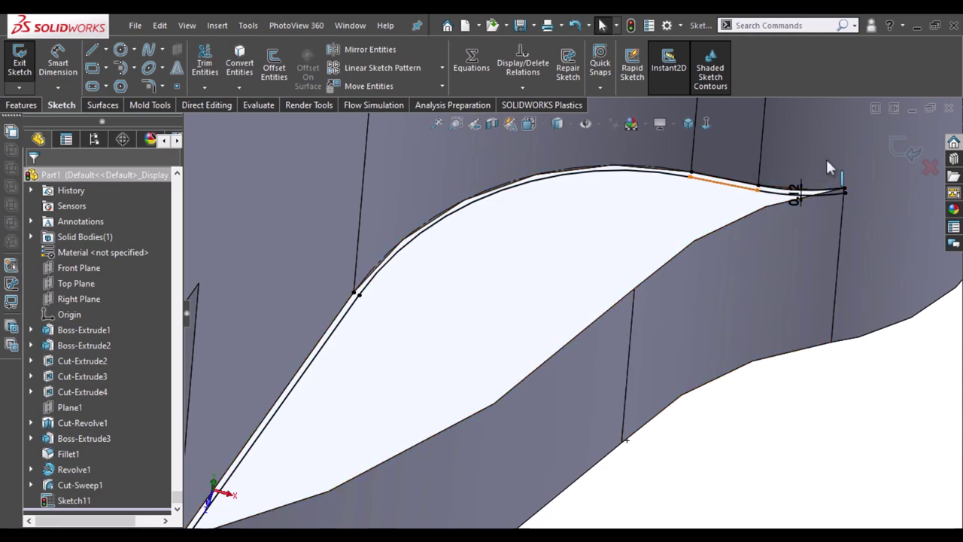
- Set the remaining original curve segment near the tip to construction geometry
{"action": "left_click", "coordinate": [810, 171]}
{"action": "scroll", "coordinate": [810, 171], "scroll_direction": "down", "scroll_amount": 5}
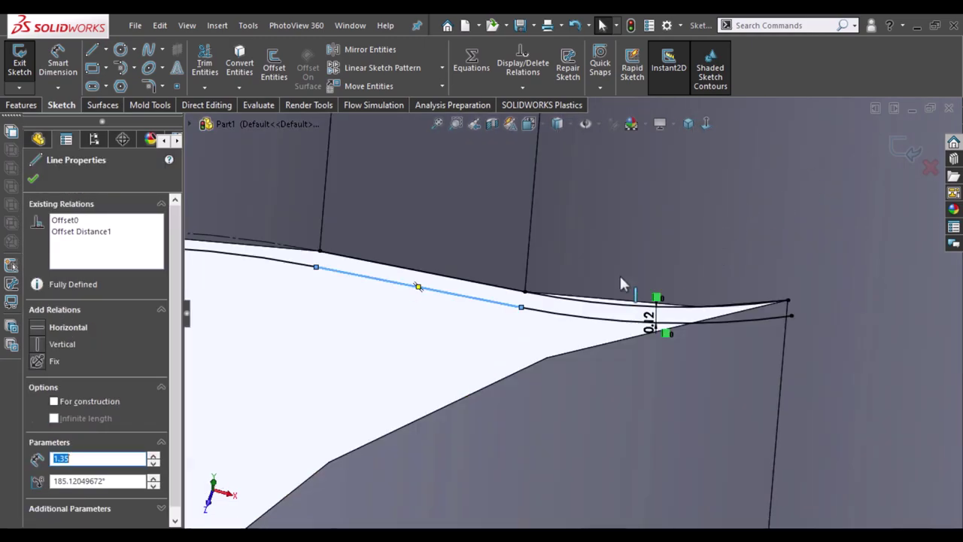
{"action": "left_click", "coordinate": [478, 283]}
{"action": "left_click", "coordinate": [619, 235]}
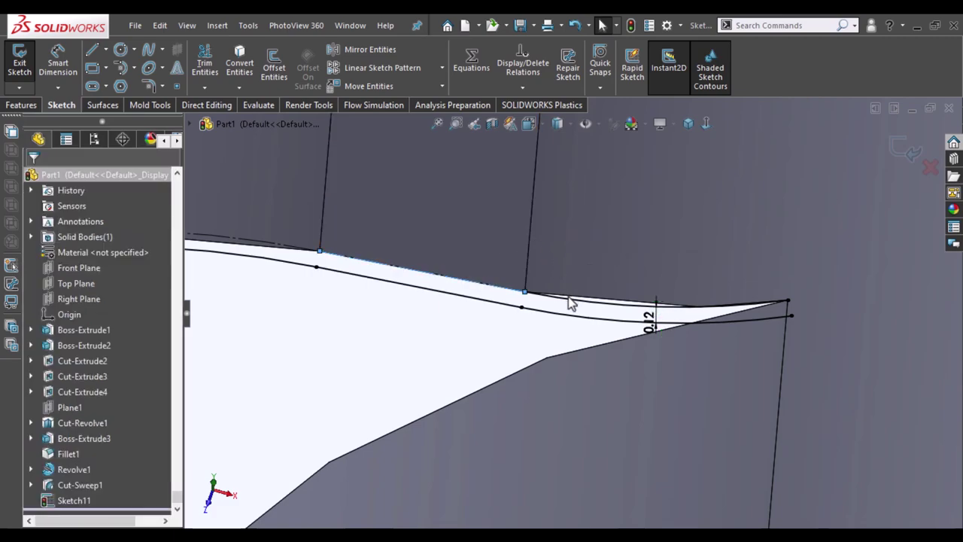
{"action": "left_click", "coordinate": [570, 298]}
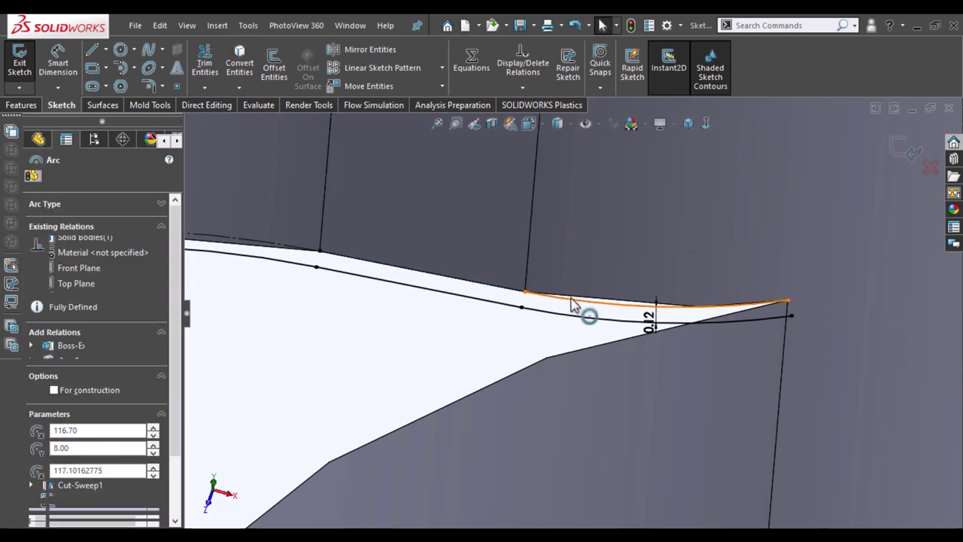
{"action": "key", "text": "Escape"}
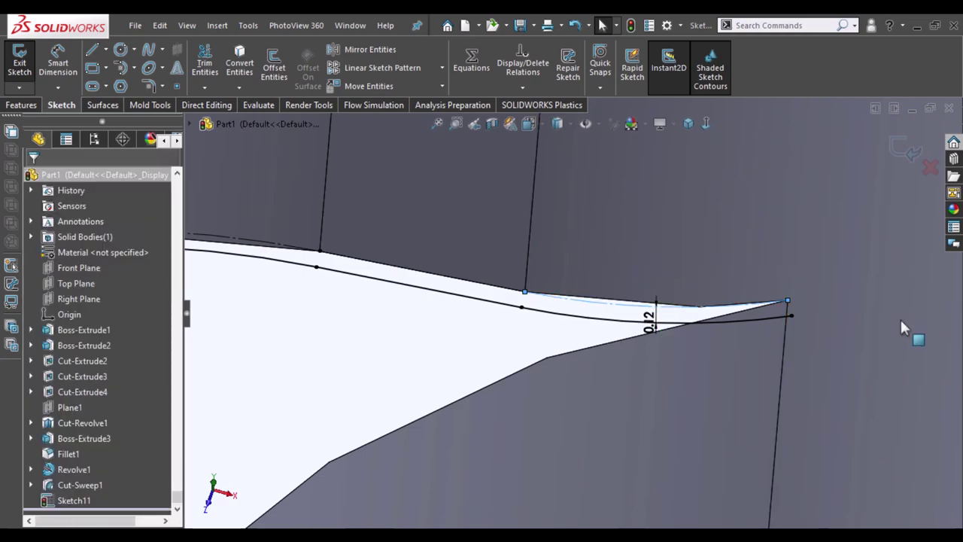
{"action": "middle_click_drag", "start_coordinate": [900, 317], "coordinate": [828, 353]}
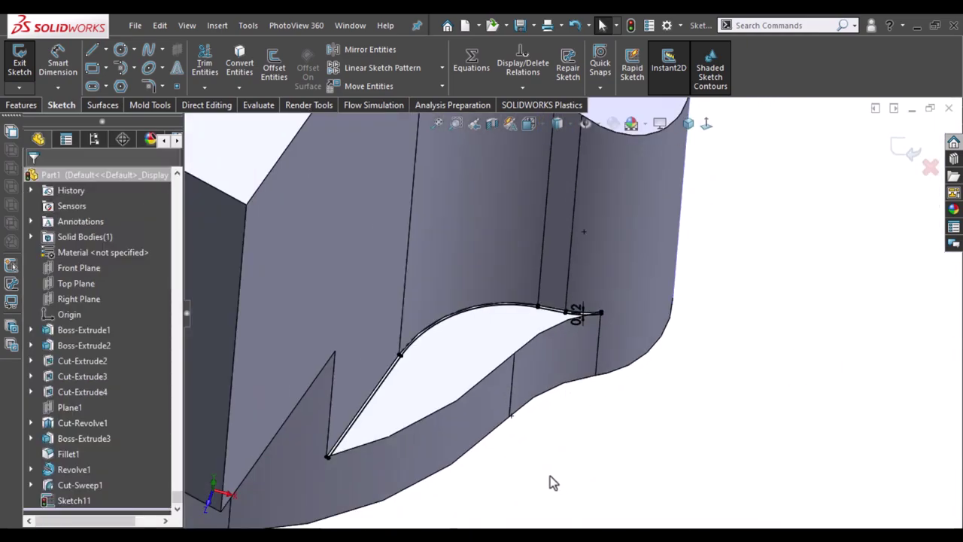
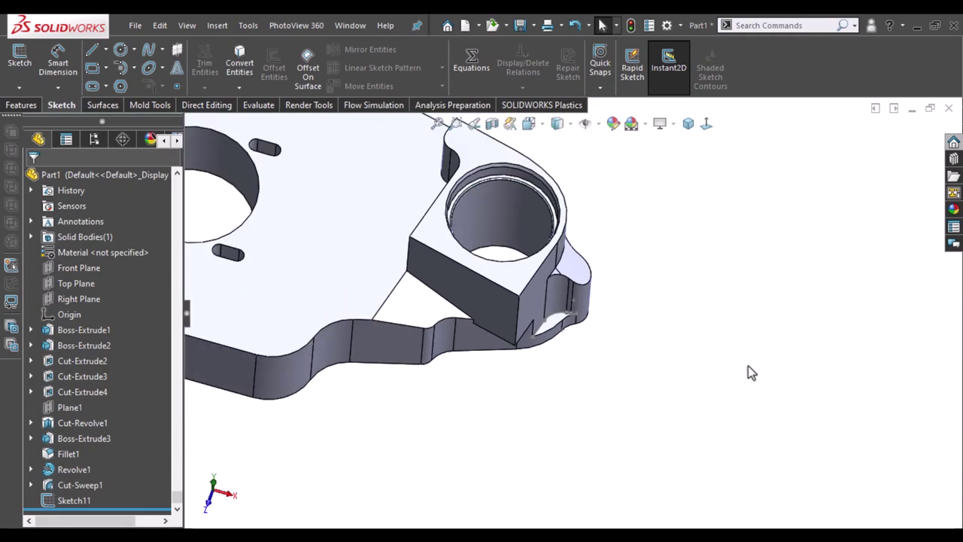
- Create Plane3 parallel to the Front Plane through the groove cut's lower vertex
{"action": "left_click", "coordinate": [81, 267]}
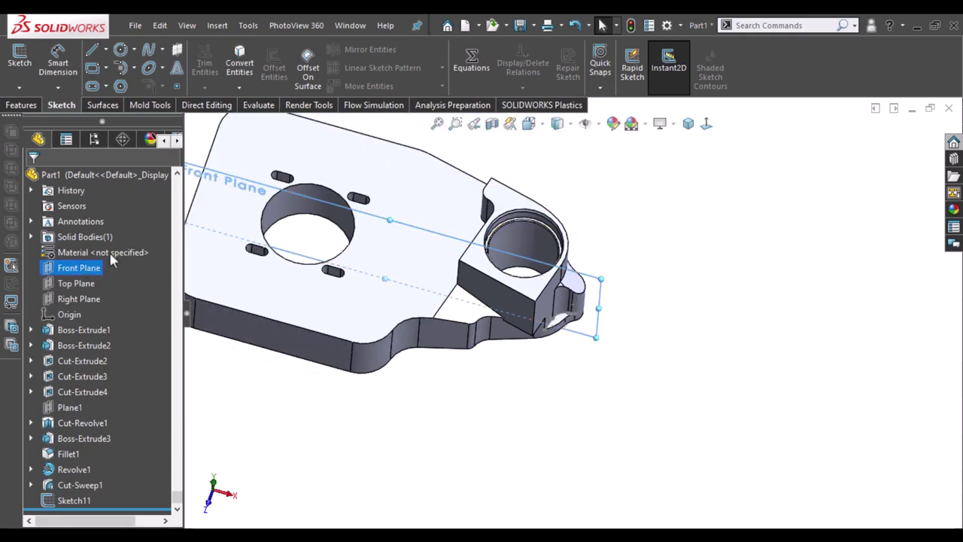
{"action": "left_click", "coordinate": [24, 105]}
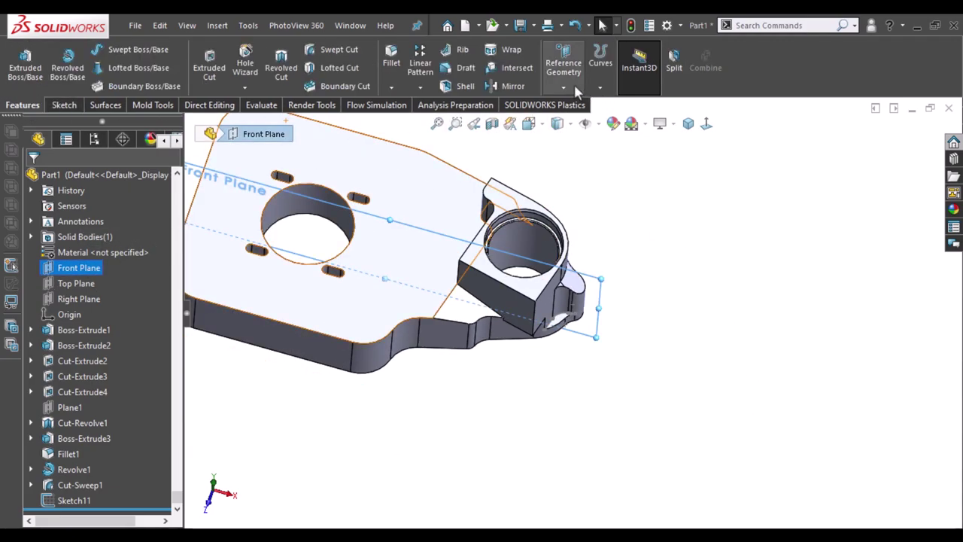
{"action": "left_click", "coordinate": [572, 86]}
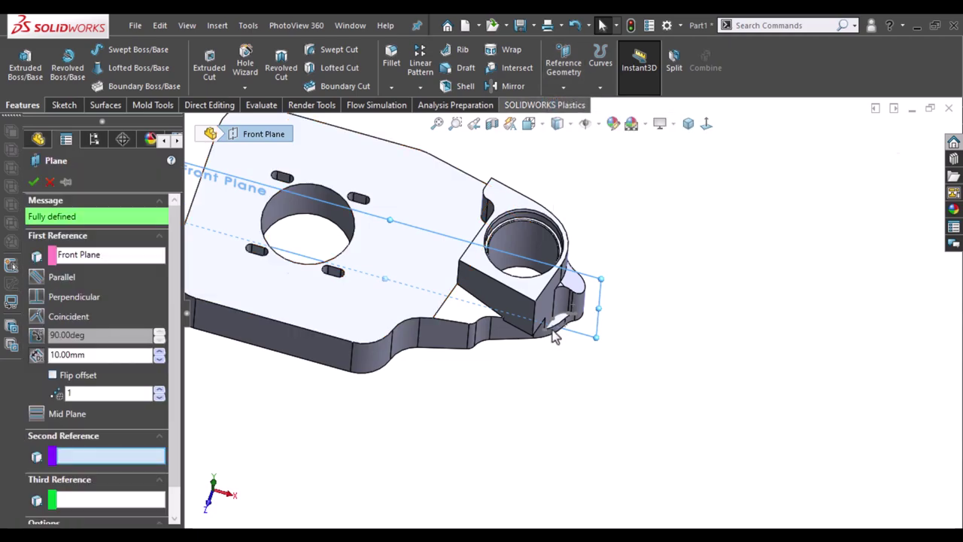
{"action": "scroll", "coordinate": [600, 325], "scroll_direction": "down", "scroll_amount": 5}
{"action": "scroll", "coordinate": [600, 325], "scroll_direction": "down", "scroll_amount": 5}
{"action": "scroll", "coordinate": [601, 316], "scroll_direction": "down", "scroll_amount": 2}
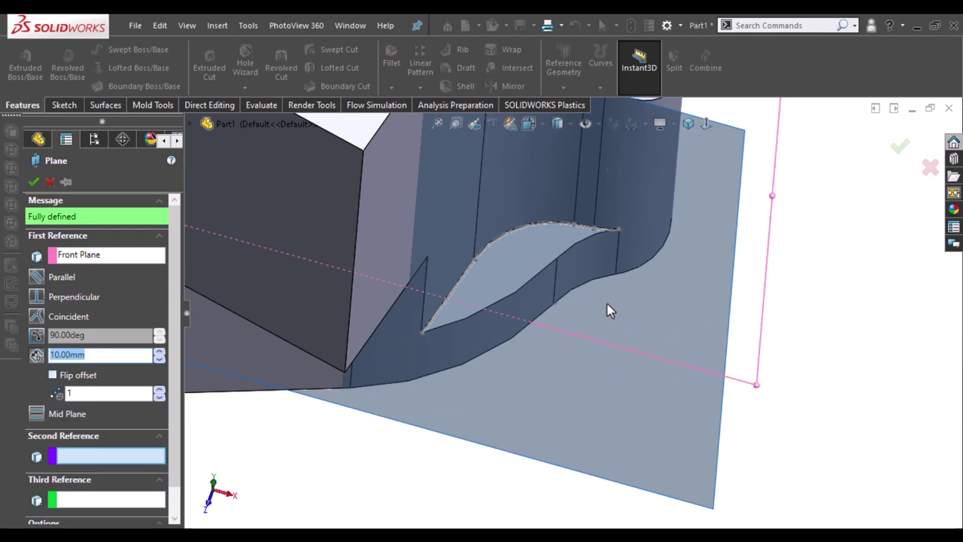
{"action": "scroll", "coordinate": [514, 338], "scroll_direction": "down", "scroll_amount": 2}
{"action": "scroll", "coordinate": [435, 329], "scroll_direction": "down", "scroll_amount": 2}
{"action": "scroll", "coordinate": [424, 323], "scroll_direction": "down", "scroll_amount": 3}
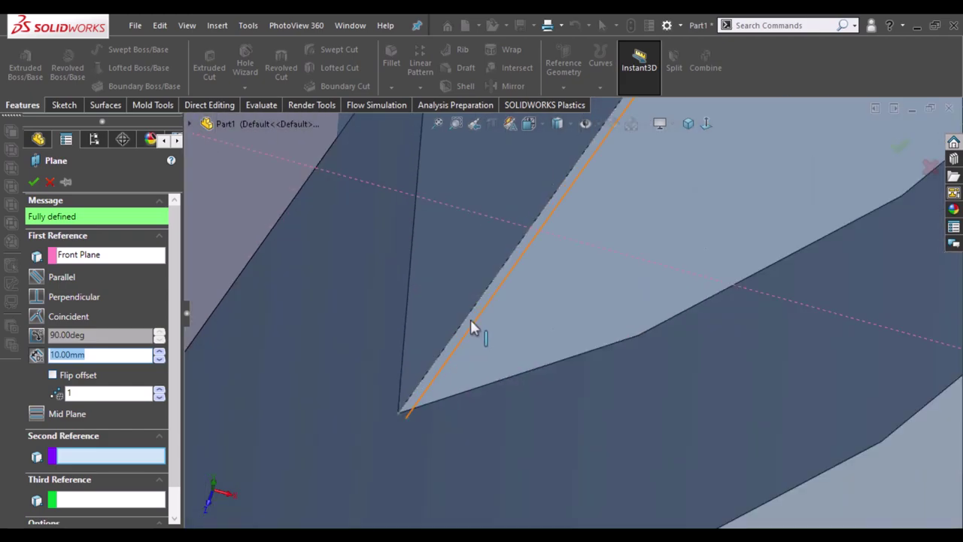
{"action": "scroll", "coordinate": [424, 406], "scroll_direction": "down", "scroll_amount": 2}
{"action": "left_click", "coordinate": [398, 436]}
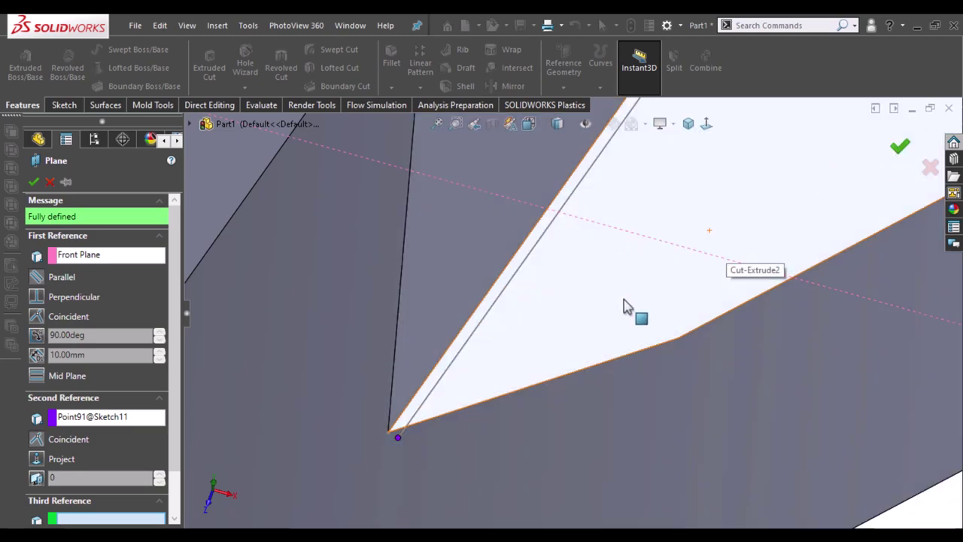
{"action": "right_click", "coordinate": [630, 308]}
- On Plane3, draw a closed four-line profile with a slanted bottom and vertical left edge
{"action": "scroll", "coordinate": [636, 290], "scroll_direction": "up", "scroll_amount": 2}
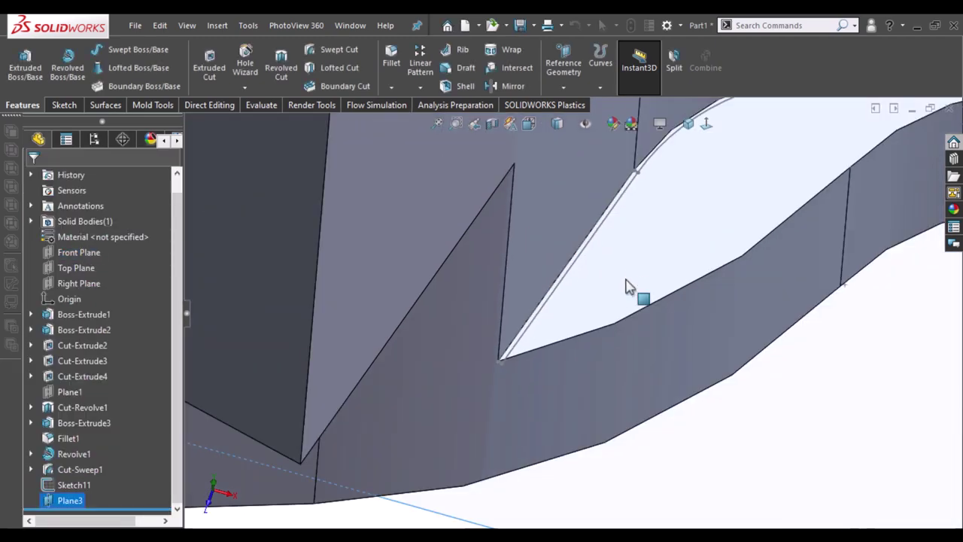
{"action": "scroll", "coordinate": [630, 278], "scroll_direction": "up", "scroll_amount": 3}
{"action": "scroll", "coordinate": [629, 275], "scroll_direction": "up", "scroll_amount": 2}
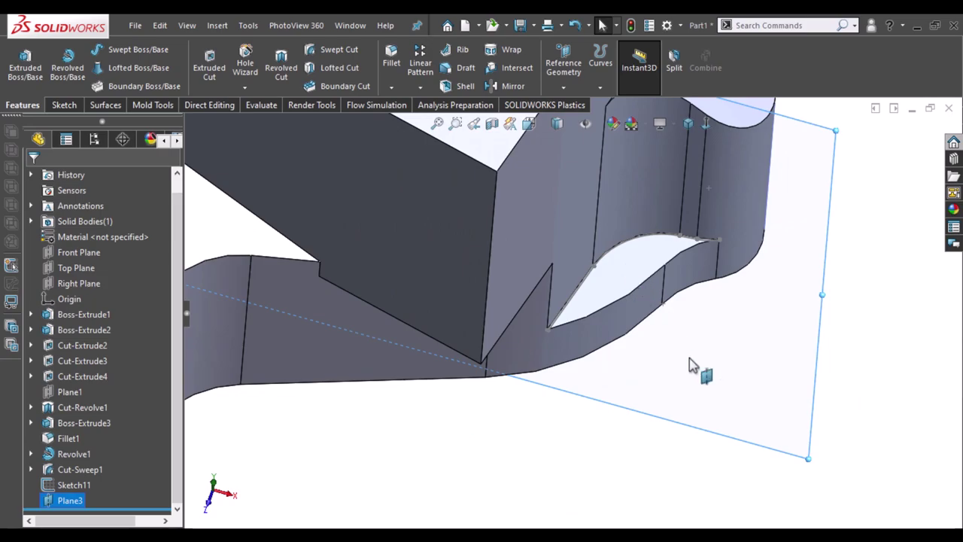
{"action": "left_click", "coordinate": [751, 318]}
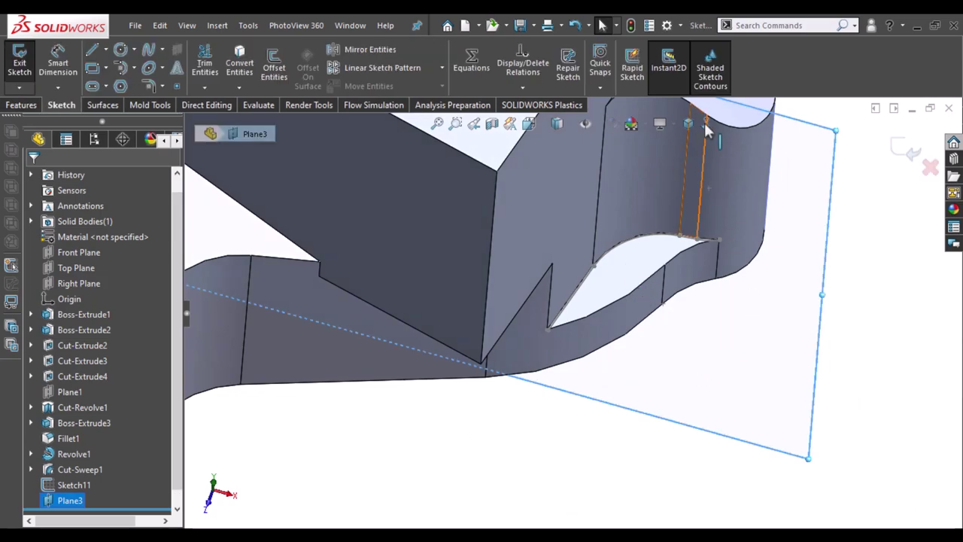
{"action": "scroll", "coordinate": [898, 404], "scroll_direction": "down", "scroll_amount": 3}
{"action": "scroll", "coordinate": [808, 336], "scroll_direction": "down", "scroll_amount": 2}
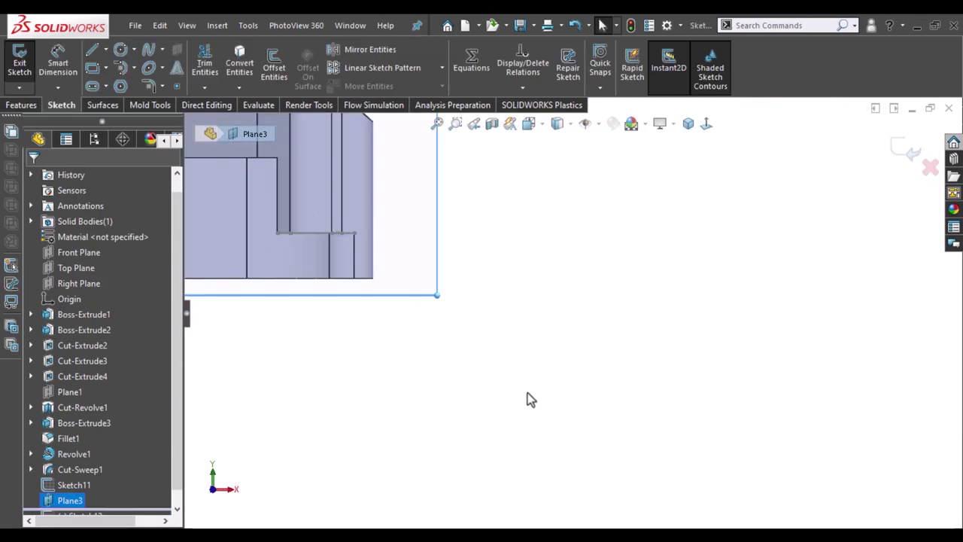
{"action": "scroll", "coordinate": [497, 301], "scroll_direction": "down", "scroll_amount": 2}
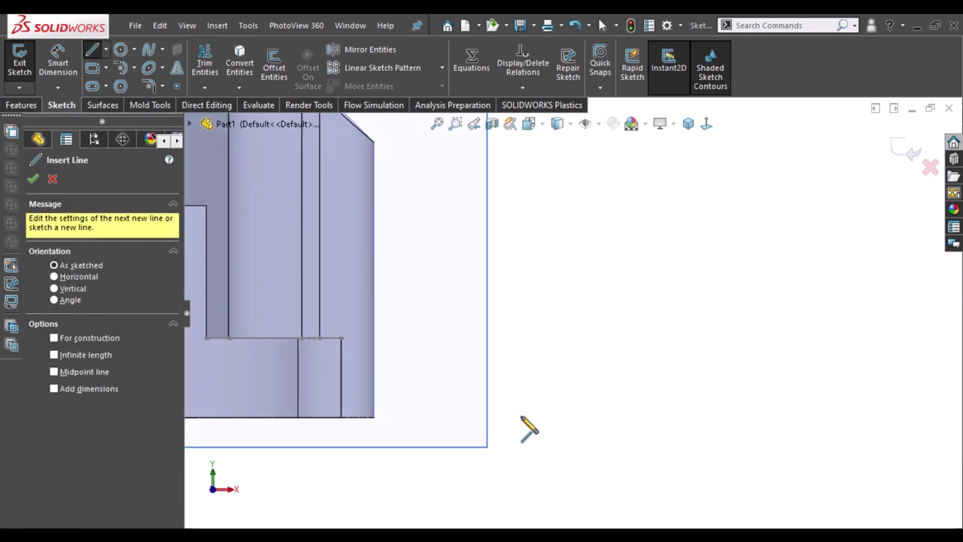
{"action": "left_click_drag", "start_coordinate": [446, 368], "coordinate": [533, 425]}
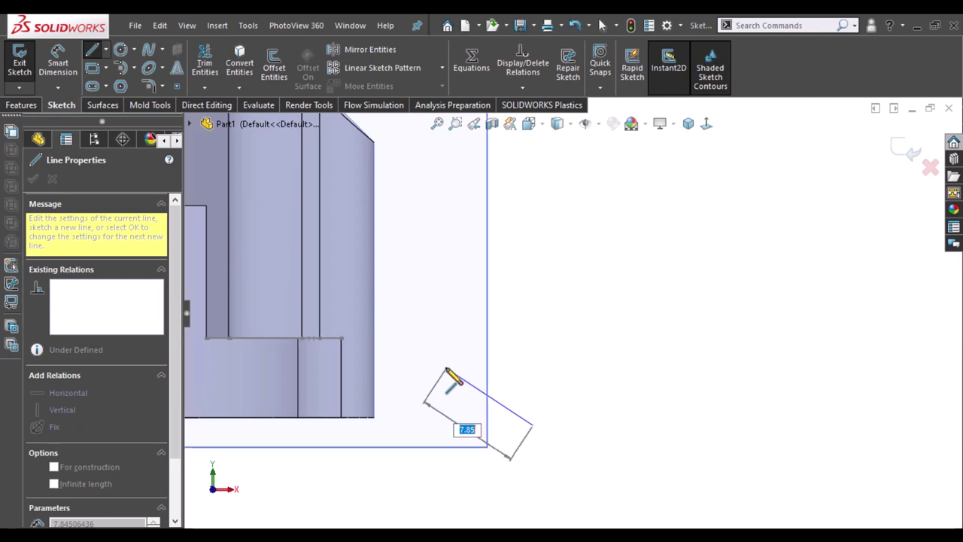
{"action": "left_click", "coordinate": [445, 368]}
{"action": "left_click", "coordinate": [445, 171]}
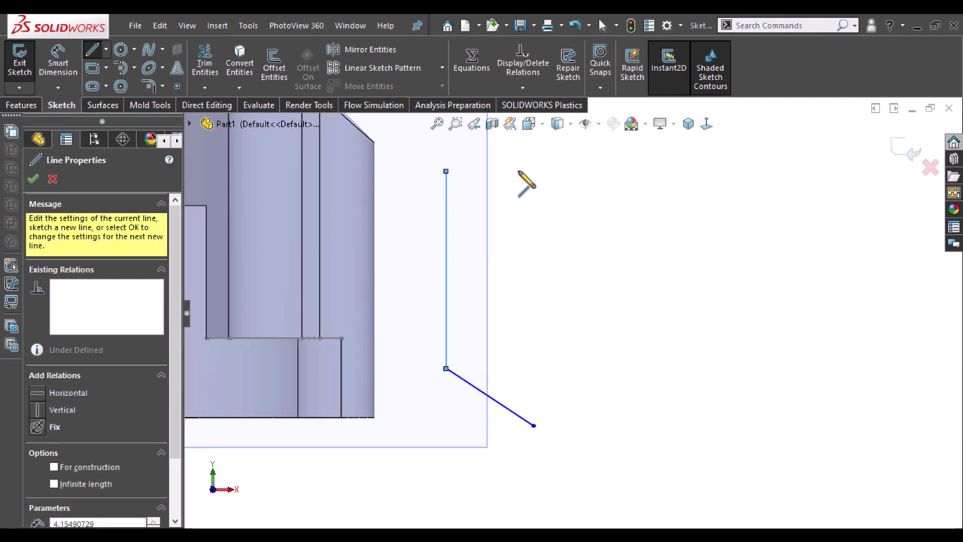
{"action": "left_click", "coordinate": [534, 172]}
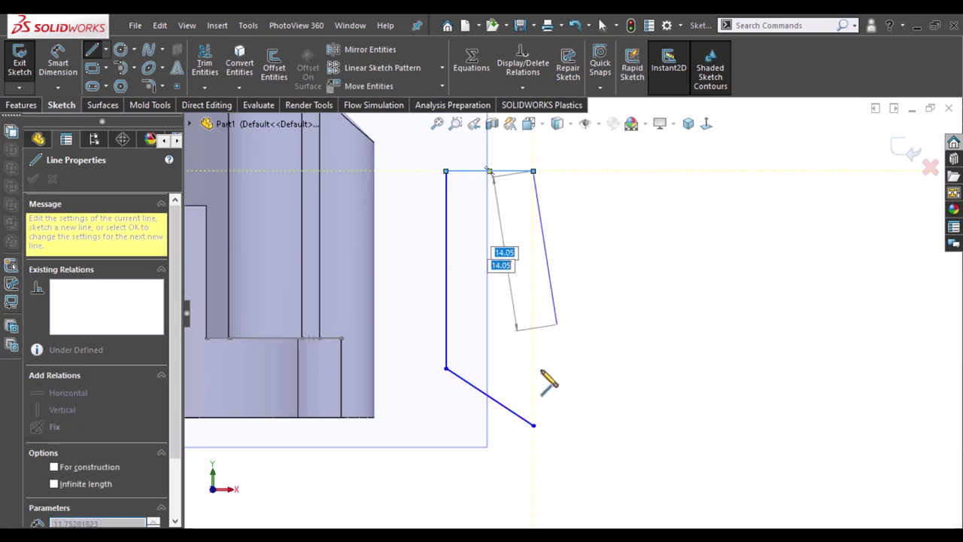
{"action": "left_click", "coordinate": [533, 425]}
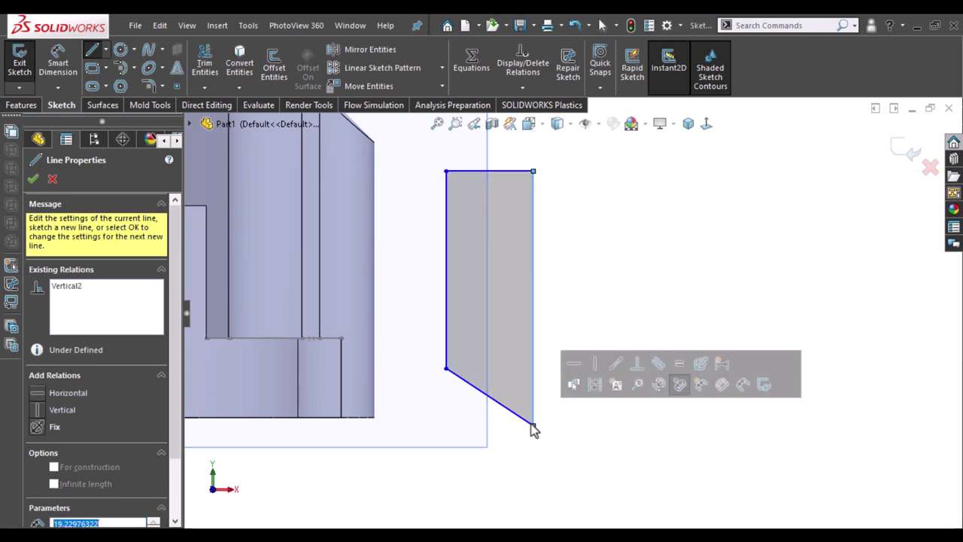
{"action": "key", "text": "Escape"}
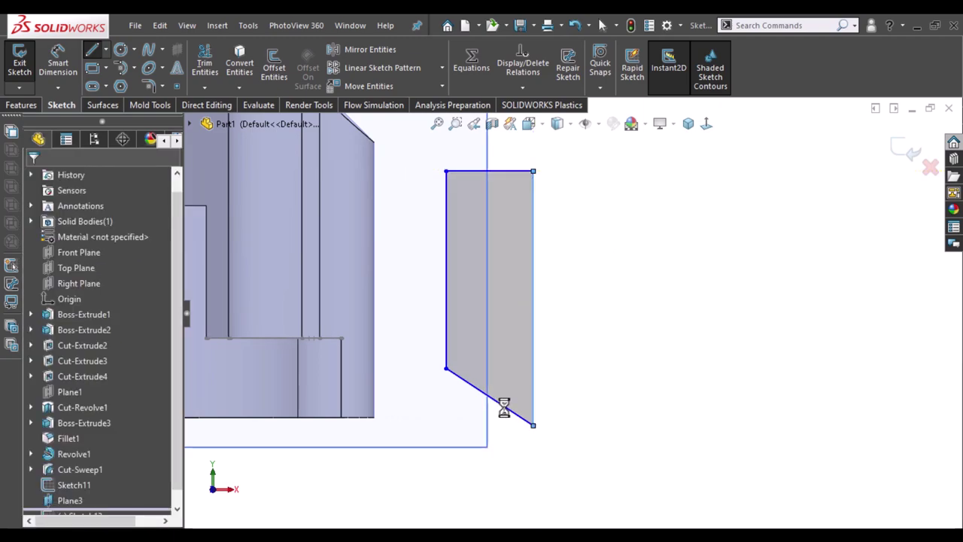
- Add an angle dimension to the slanted bottom edge, reading 56.63°
{"action": "left_click", "coordinate": [534, 391]}
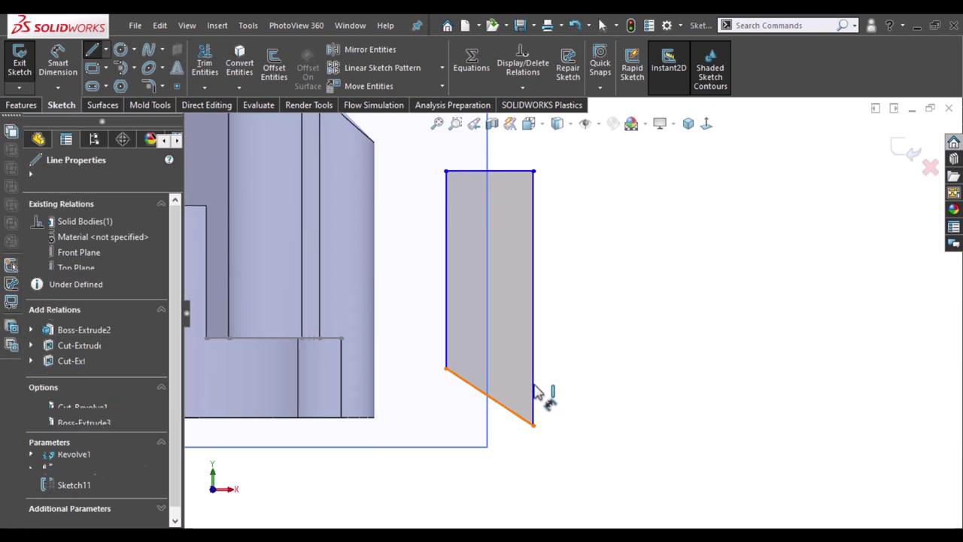
{"action": "left_click", "coordinate": [533, 388]}
{"action": "left_click", "coordinate": [516, 388]}
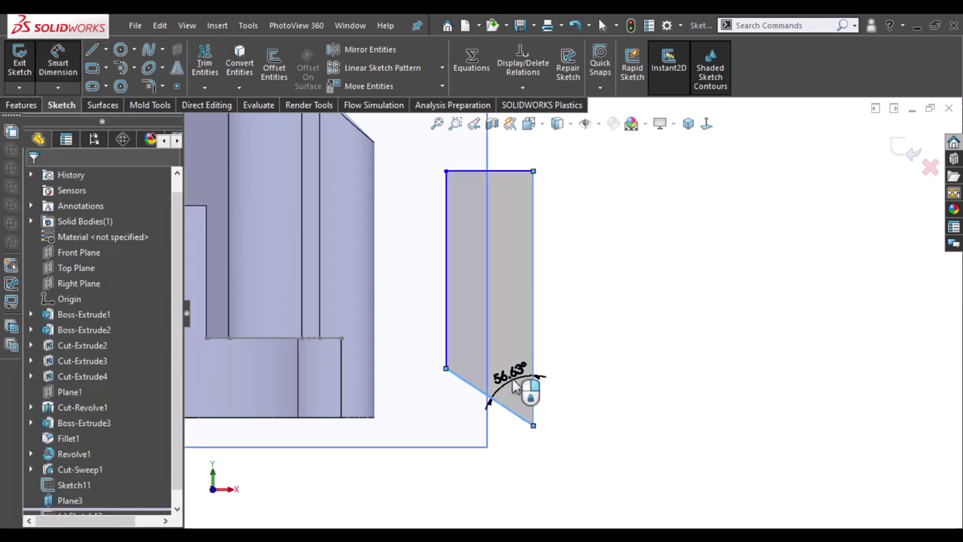
- Change the slant angle dimension to 45°
{"action": "left_click", "coordinate": [538, 377]}
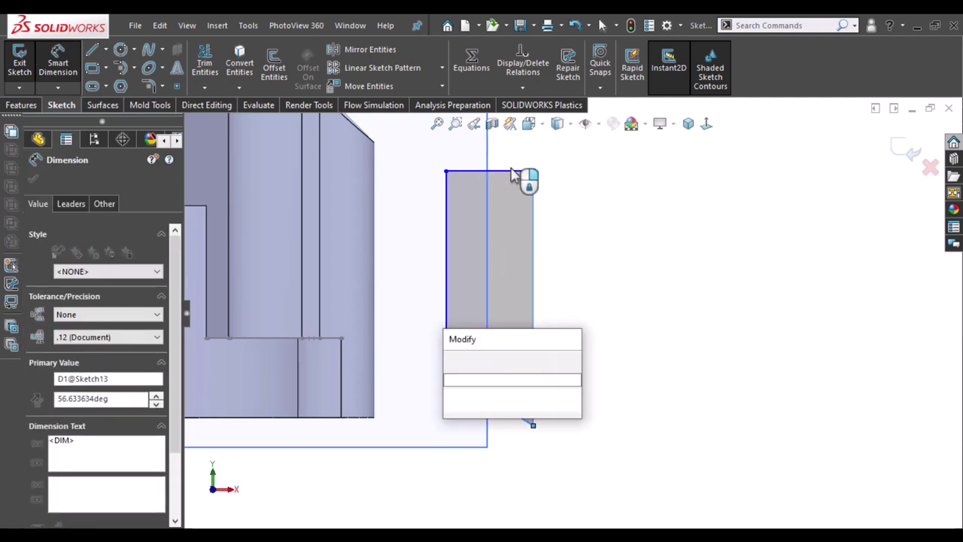
{"action": "type", "text": "45"}
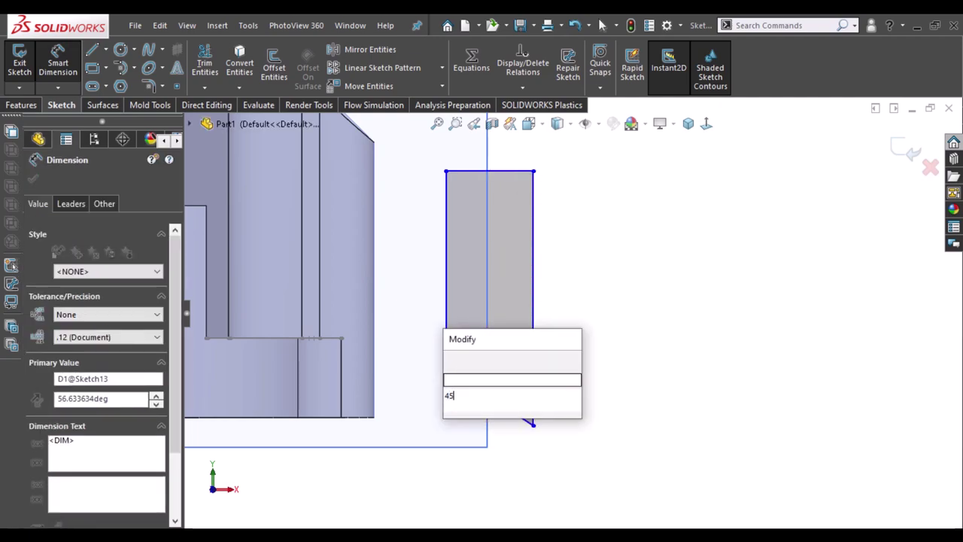
{"action": "key", "text": "Escape"}
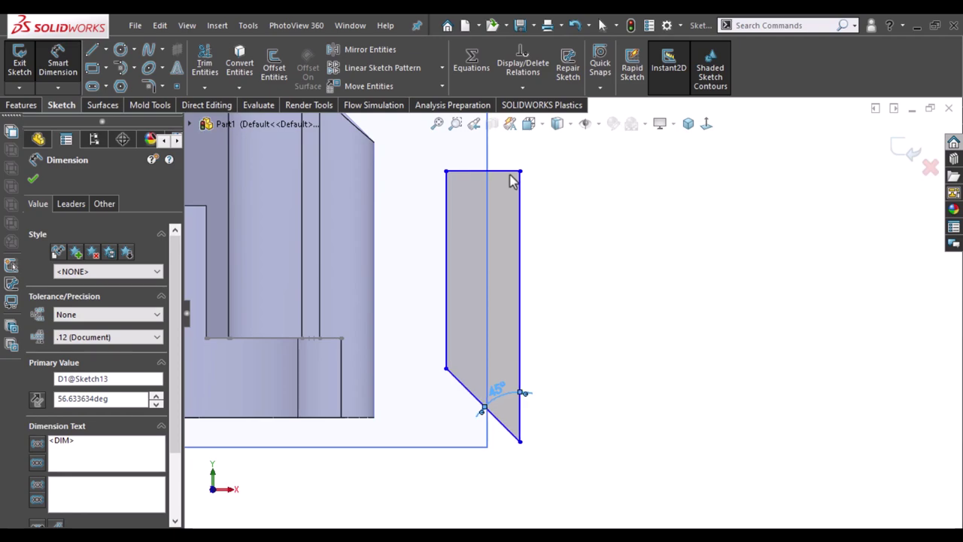
- Dimension the profile's top edge width as 4.80 mm
{"action": "left_click", "coordinate": [508, 168]}
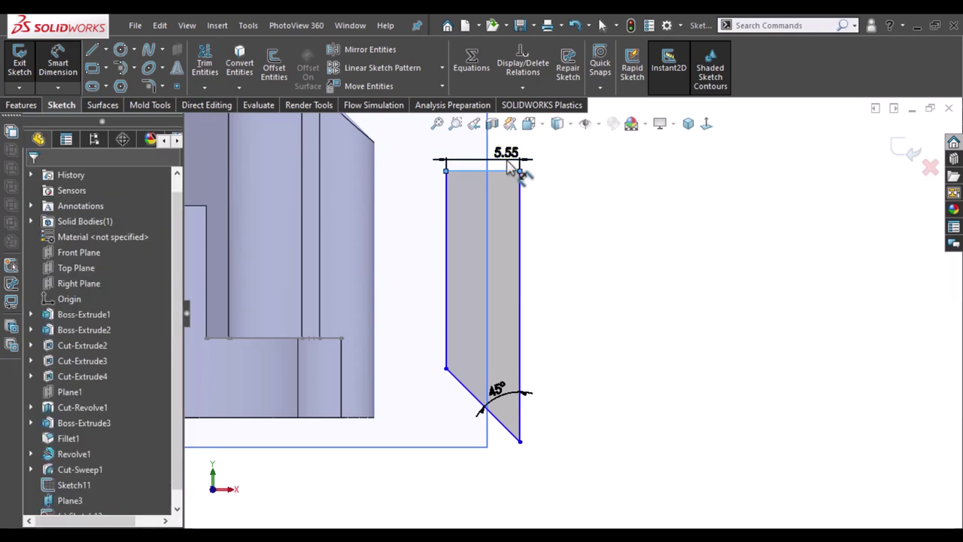
{"action": "left_click", "coordinate": [509, 167]}
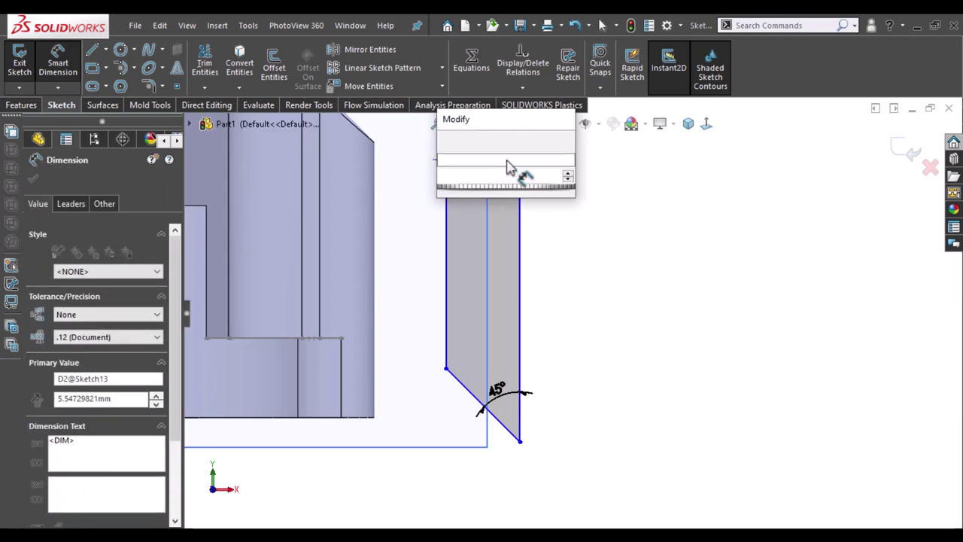
{"action": "type", "text": "4.8"}
{"action": "key", "text": "Escape"}
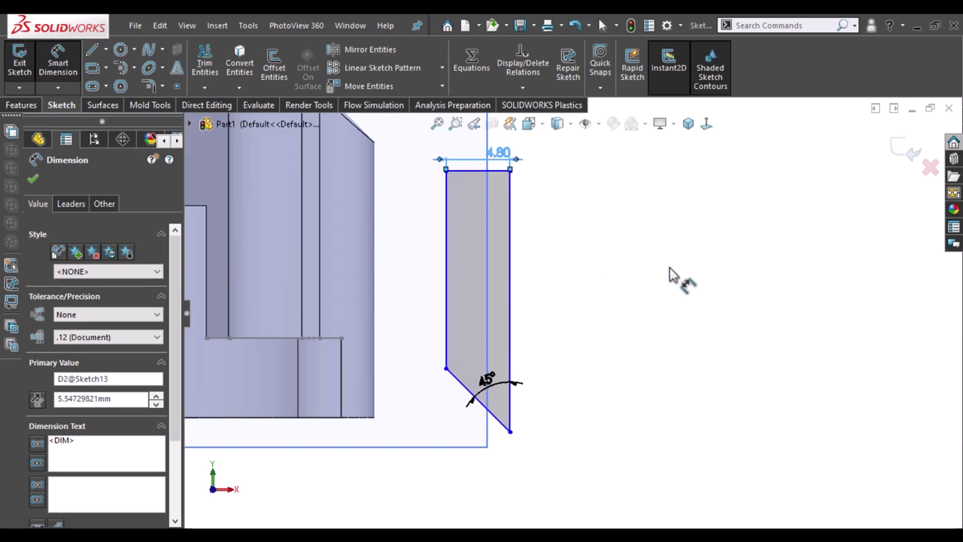
{"action": "left_click", "coordinate": [688, 312]}
{"action": "scroll", "coordinate": [702, 349], "scroll_direction": "up", "scroll_amount": 3}
- Orbit and zoom around the profile, selecting its lower corner and the groove's diagonal path line
{"action": "middle_click_drag", "start_coordinate": [652, 299], "coordinate": [634, 326]}
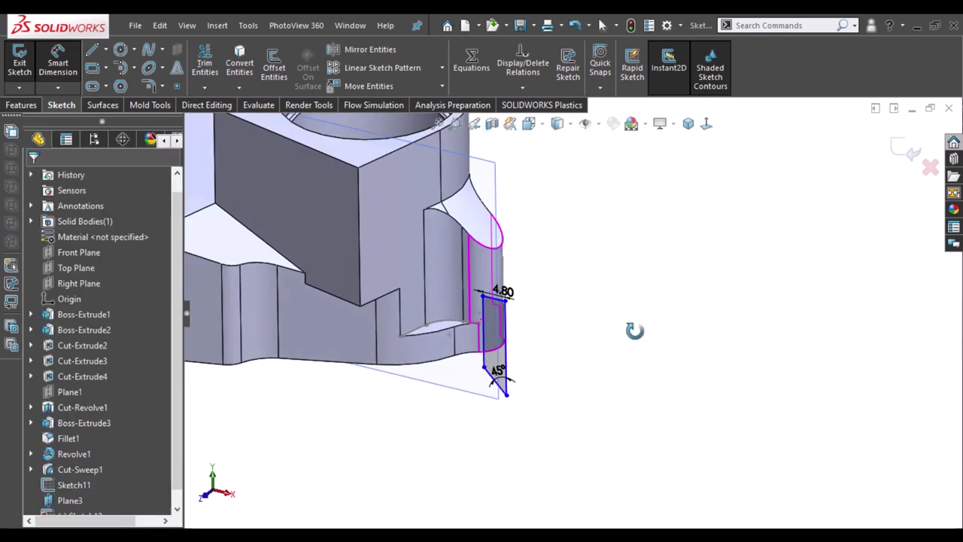
{"action": "scroll", "coordinate": [562, 423], "scroll_direction": "down", "scroll_amount": 2}
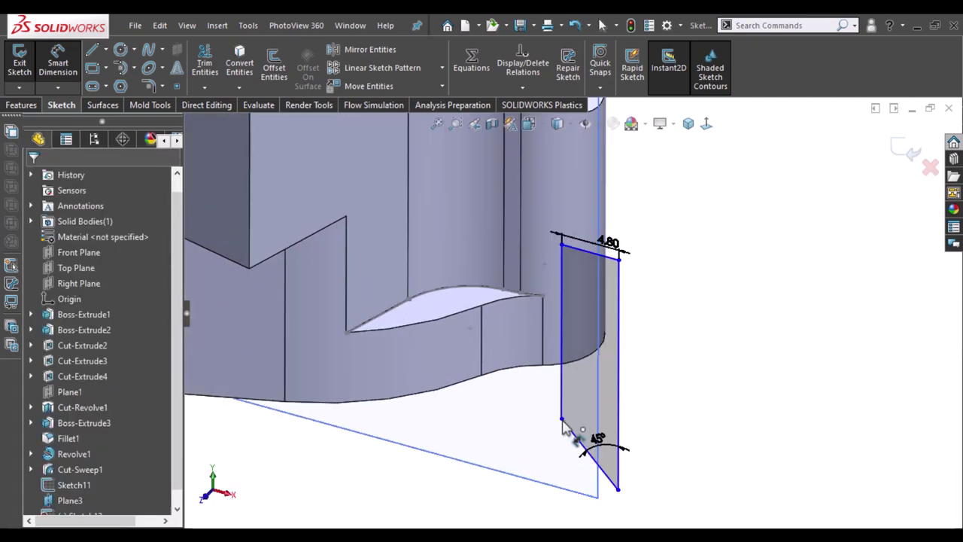
{"action": "left_click", "coordinate": [563, 423]}
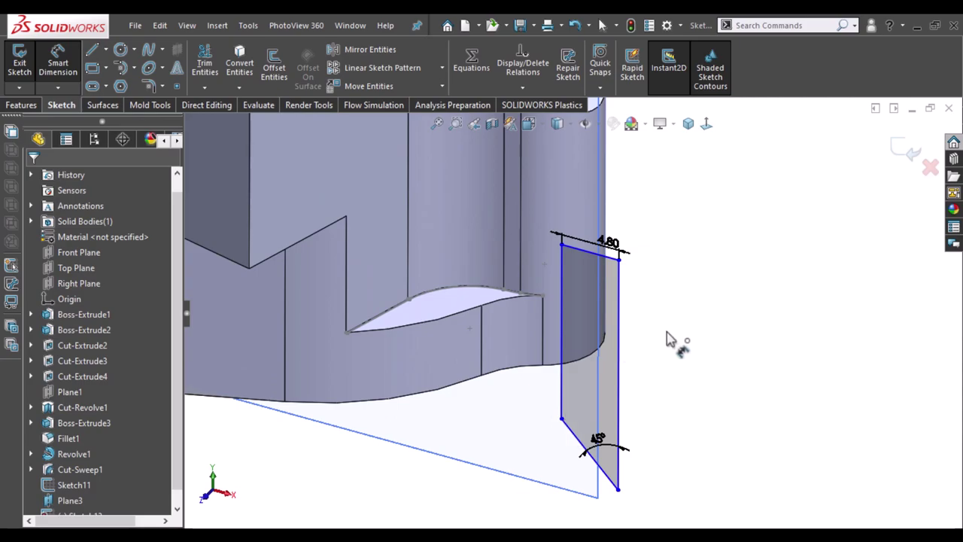
{"action": "scroll", "coordinate": [423, 351], "scroll_direction": "down", "scroll_amount": 2}
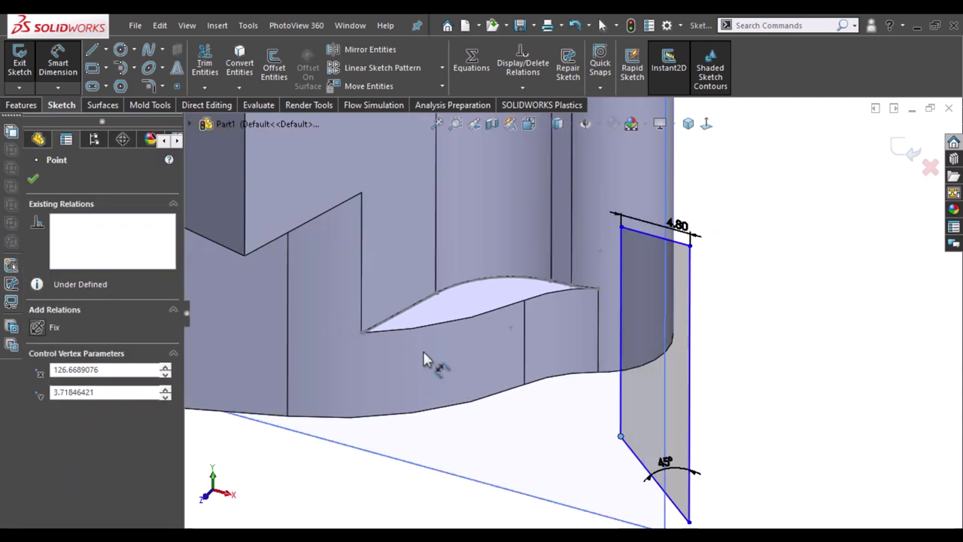
{"action": "scroll", "coordinate": [423, 344], "scroll_direction": "down", "scroll_amount": 3}
{"action": "scroll", "coordinate": [429, 333], "scroll_direction": "down", "scroll_amount": 3}
{"action": "scroll", "coordinate": [429, 333], "scroll_direction": "down", "scroll_amount": 2}
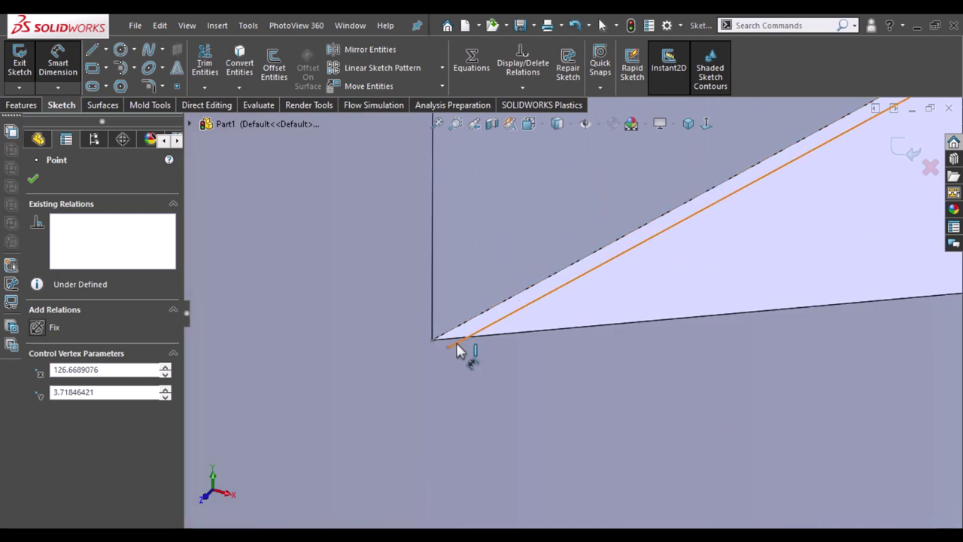
{"action": "key", "text": "Escape"}
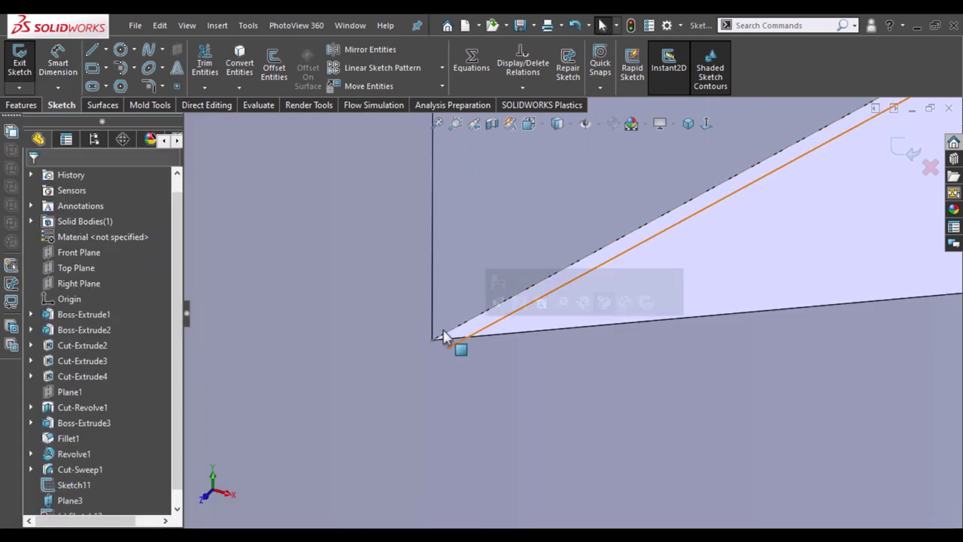
{"action": "left_click", "coordinate": [445, 336]}
{"action": "scroll", "coordinate": [460, 329], "scroll_direction": "up", "scroll_amount": 3}
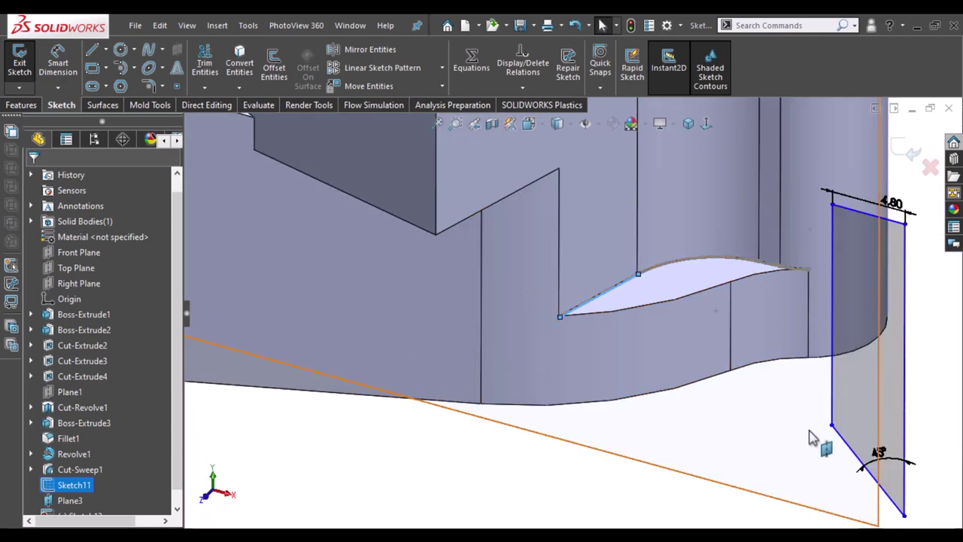
- Pierce the profile line's bottom endpoint onto the curved groove path, fully defining the sketch
{"action": "left_click", "coordinate": [832, 425]}
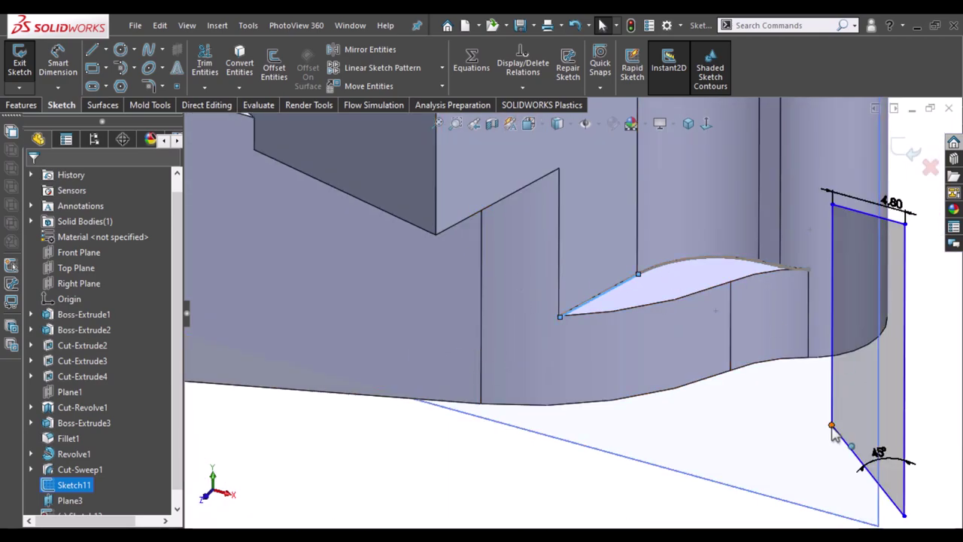
{"action": "left_click", "coordinate": [824, 431], "text": "ctrl"}
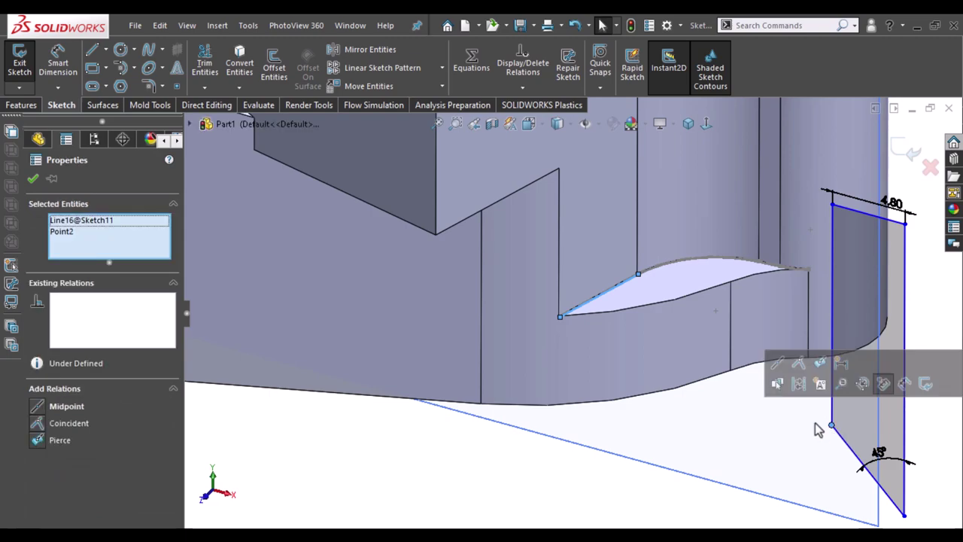
{"action": "left_click", "coordinate": [820, 365]}
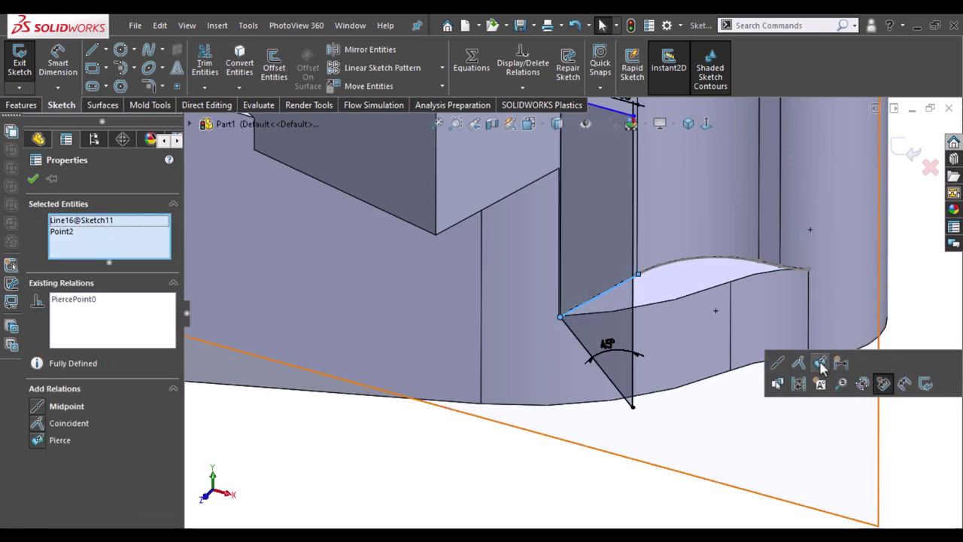
{"action": "left_click", "coordinate": [727, 402]}
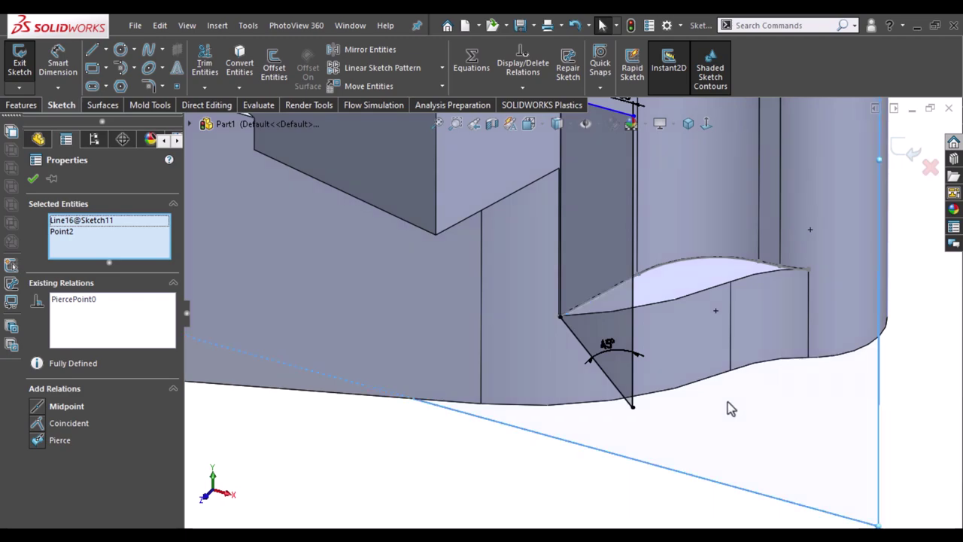
{"action": "left_click", "coordinate": [22, 105]}
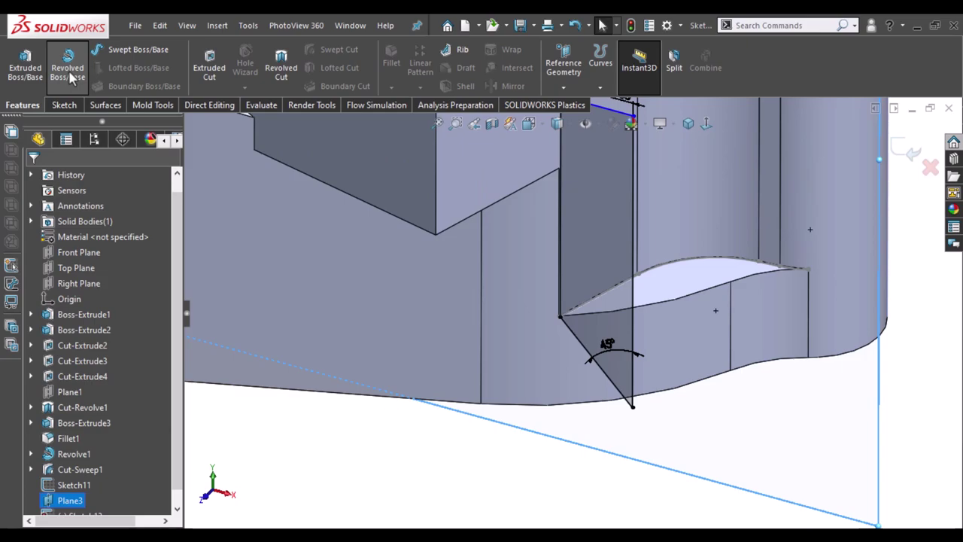
- Revolve the profile 360° about vertical Line4 as a separate, unmerged body
{"action": "left_click", "coordinate": [67, 68]}
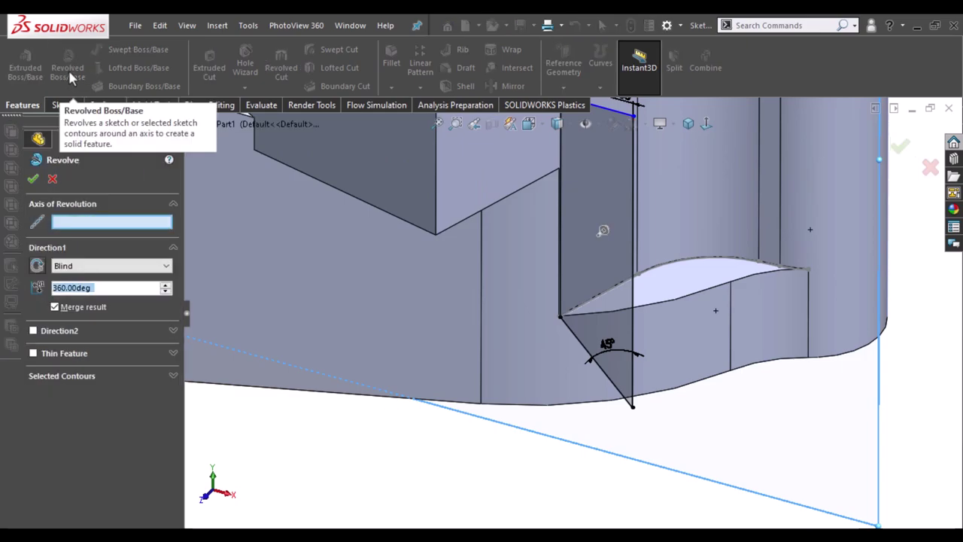
{"action": "left_click", "coordinate": [633, 386]}
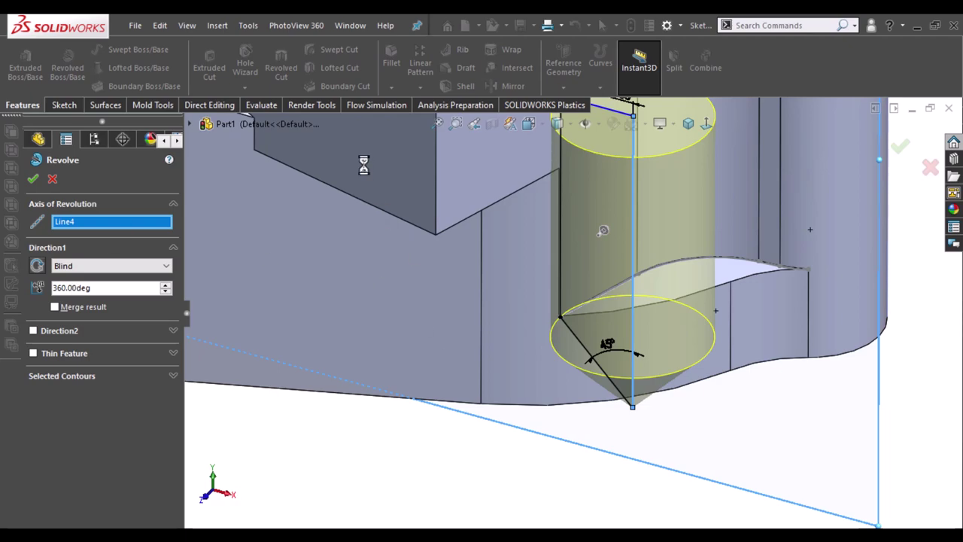
{"action": "key", "text": "Return"}
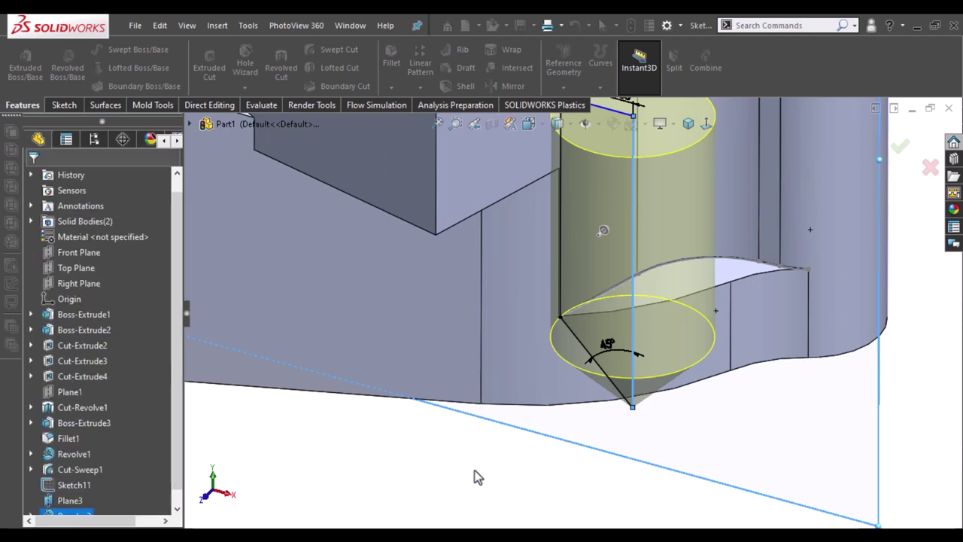
{"action": "scroll", "coordinate": [550, 500], "scroll_direction": "up", "scroll_amount": 2}
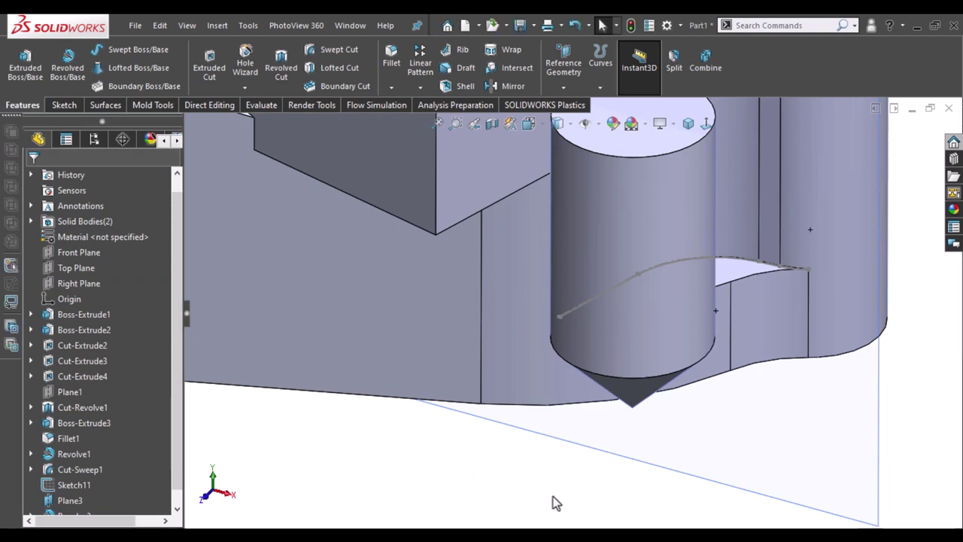
{"action": "scroll", "coordinate": [546, 495], "scroll_direction": "up", "scroll_amount": 3}
{"action": "scroll", "coordinate": [708, 226], "scroll_direction": "down", "scroll_amount": 1}
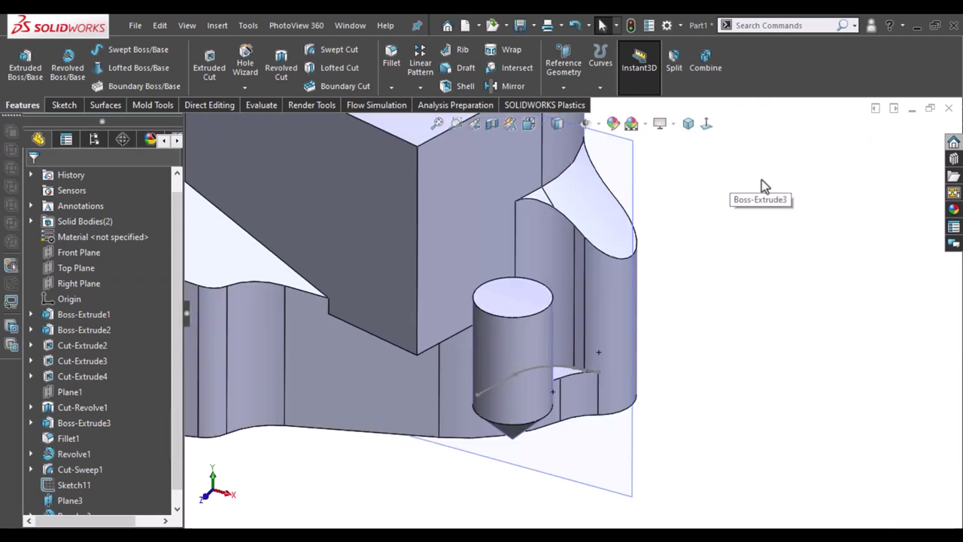
- Set up a solid-profile swept cut using the Revolve3 body along the Sketch11 path
{"action": "left_click", "coordinate": [346, 51]}
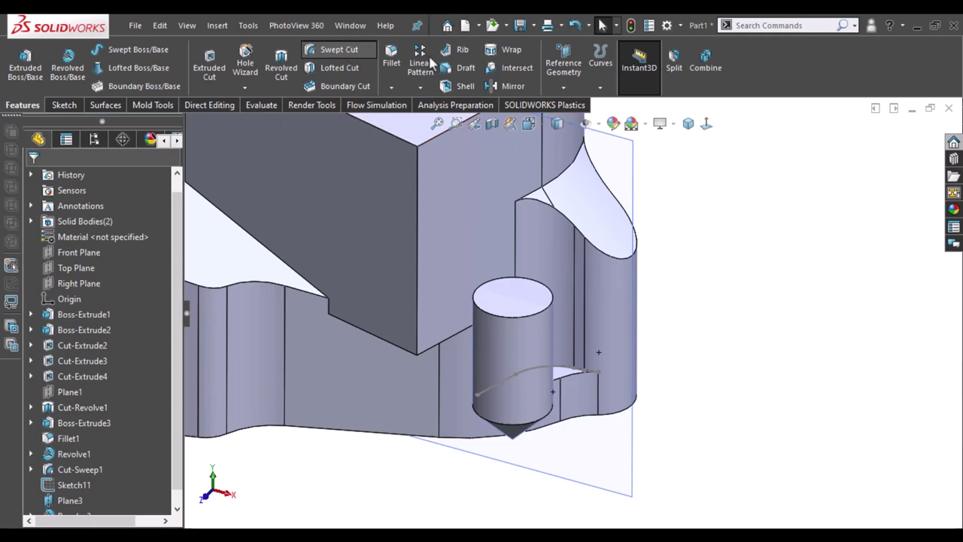
{"action": "left_click", "coordinate": [57, 243]}
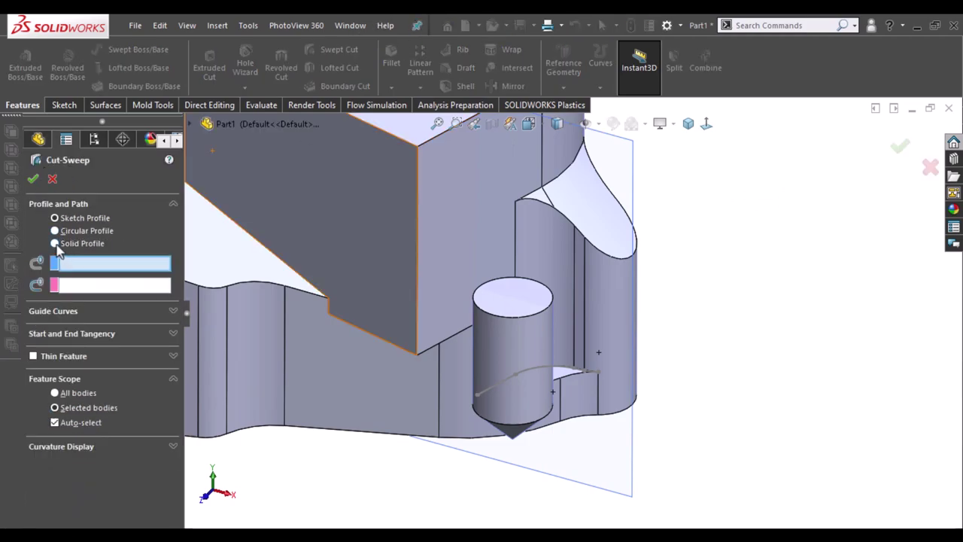
{"action": "left_click", "coordinate": [510, 381]}
{"action": "left_click", "coordinate": [509, 377]}
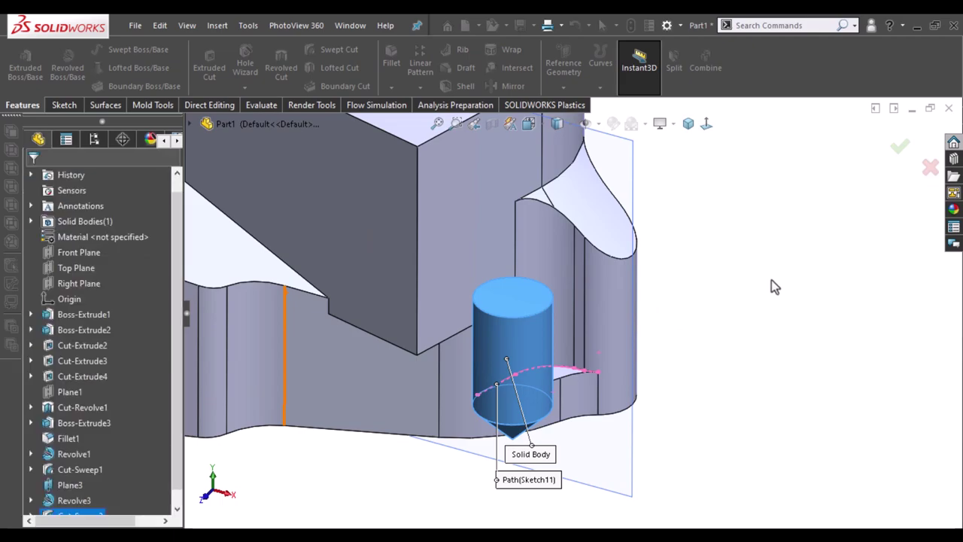
{"action": "scroll", "coordinate": [496, 390], "scroll_direction": "down", "scroll_amount": 5}
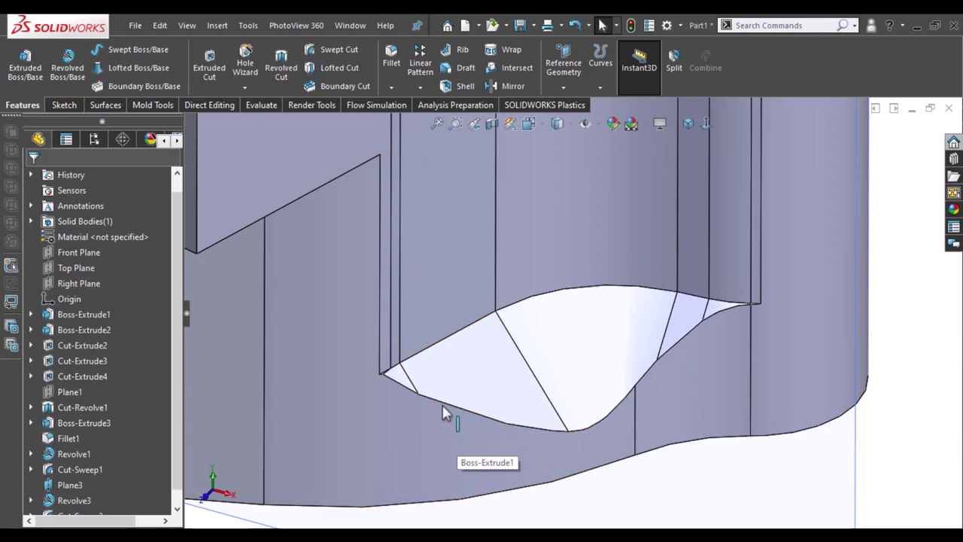
{"action": "scroll", "coordinate": [466, 432], "scroll_direction": "up", "scroll_amount": 3}
{"action": "scroll", "coordinate": [505, 391], "scroll_direction": "down", "scroll_amount": 2}
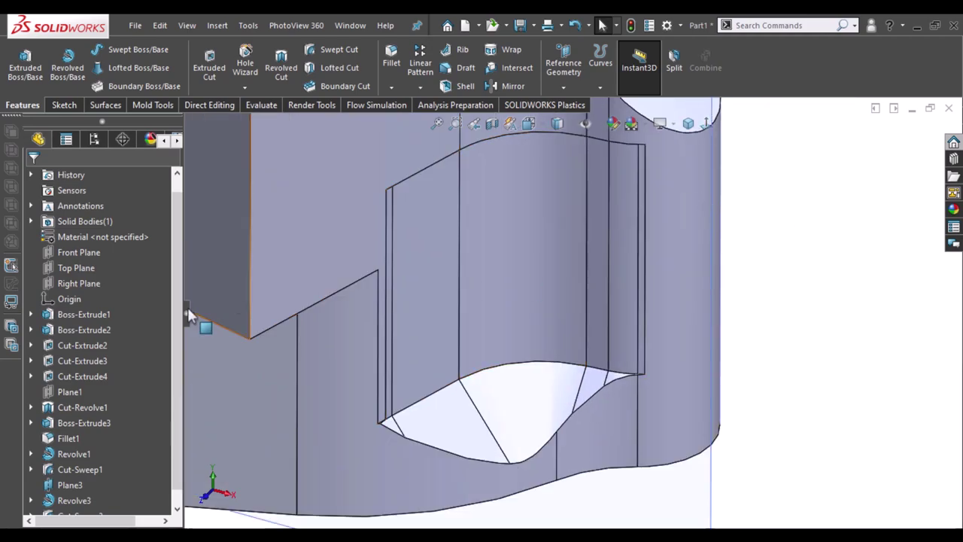
{"action": "scroll", "coordinate": [177, 361], "scroll_direction": "down", "scroll_amount": 1}
{"action": "left_click", "coordinate": [31, 500]}
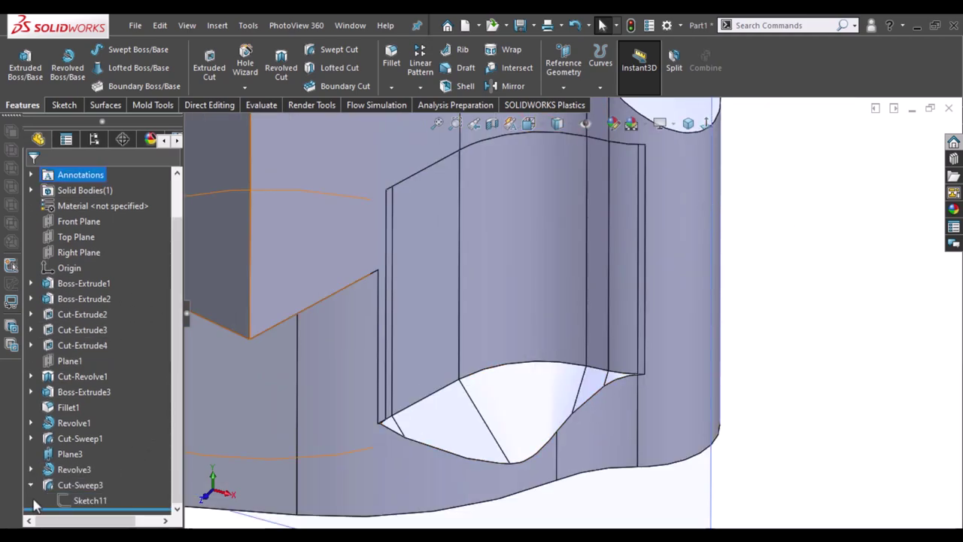
{"action": "left_click", "coordinate": [75, 500]}
{"action": "scroll", "coordinate": [429, 418], "scroll_direction": "down", "scroll_amount": 2}
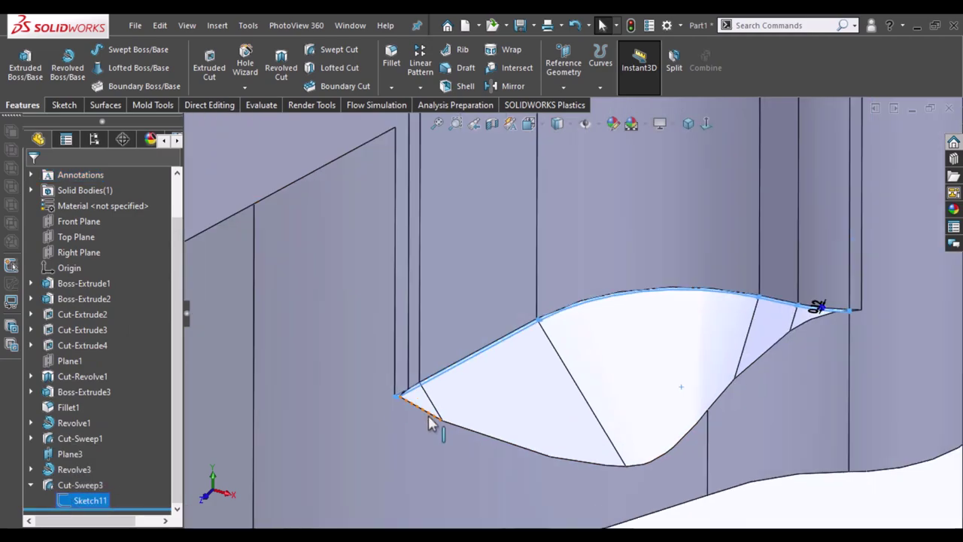
{"action": "scroll", "coordinate": [434, 393], "scroll_direction": "down", "scroll_amount": 3}
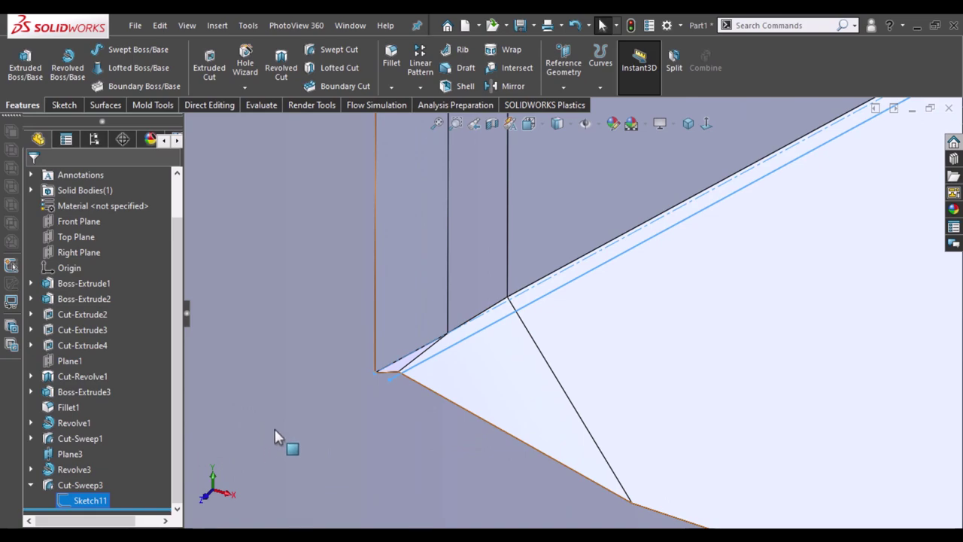
{"action": "left_click", "coordinate": [67, 485]}
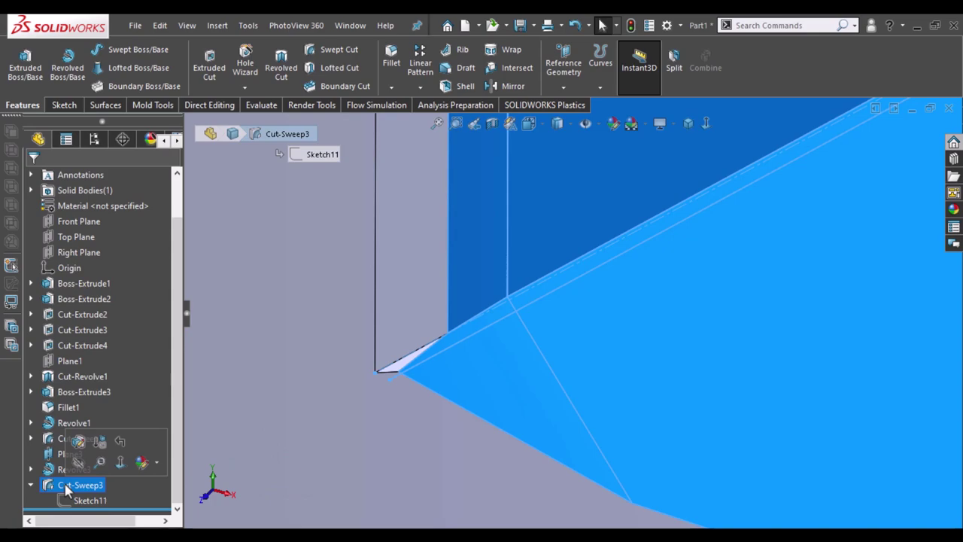
- Delete Cut-Sweep3, then expand Revolve3 in the tree and select Plane3
{"action": "right_click", "coordinate": [66, 489]}
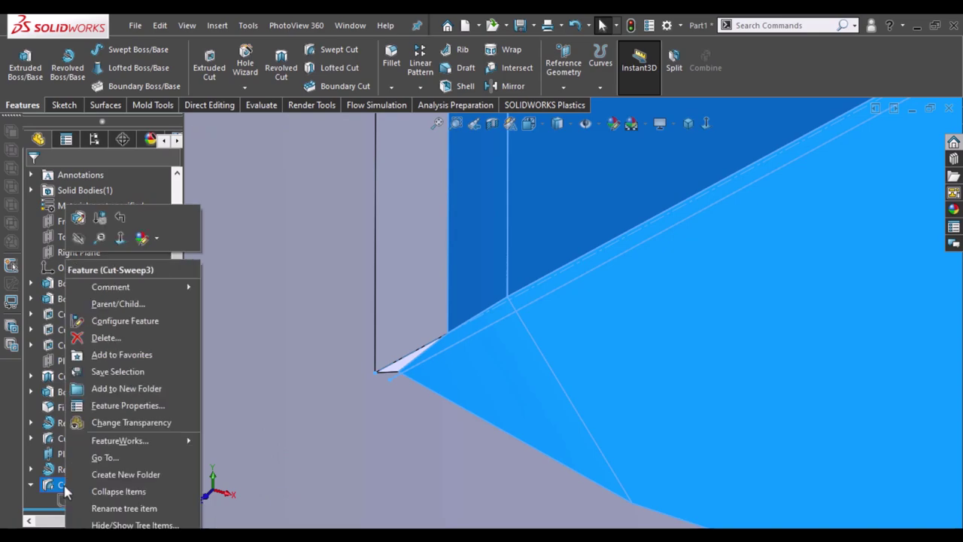
{"action": "left_click", "coordinate": [109, 340]}
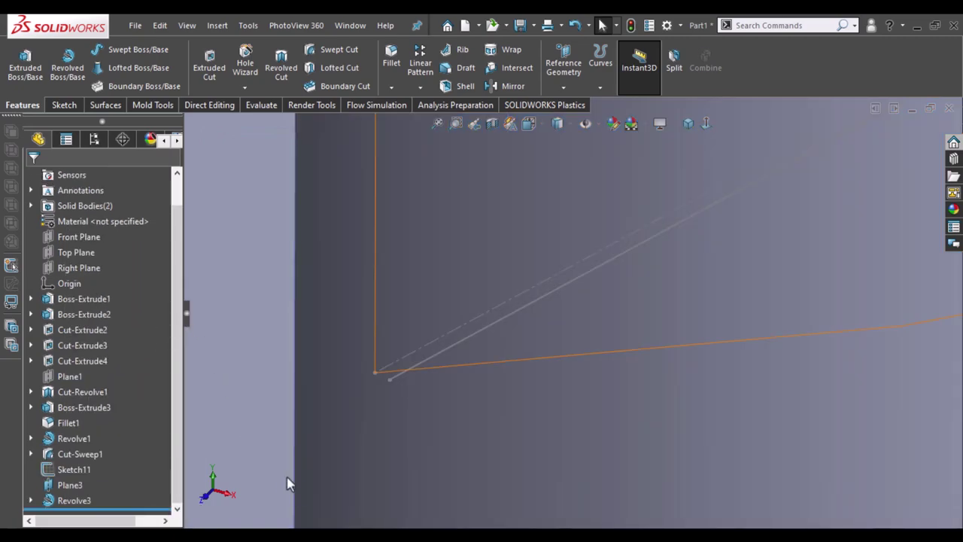
{"action": "left_click", "coordinate": [31, 500]}
{"action": "left_click", "coordinate": [66, 502]}
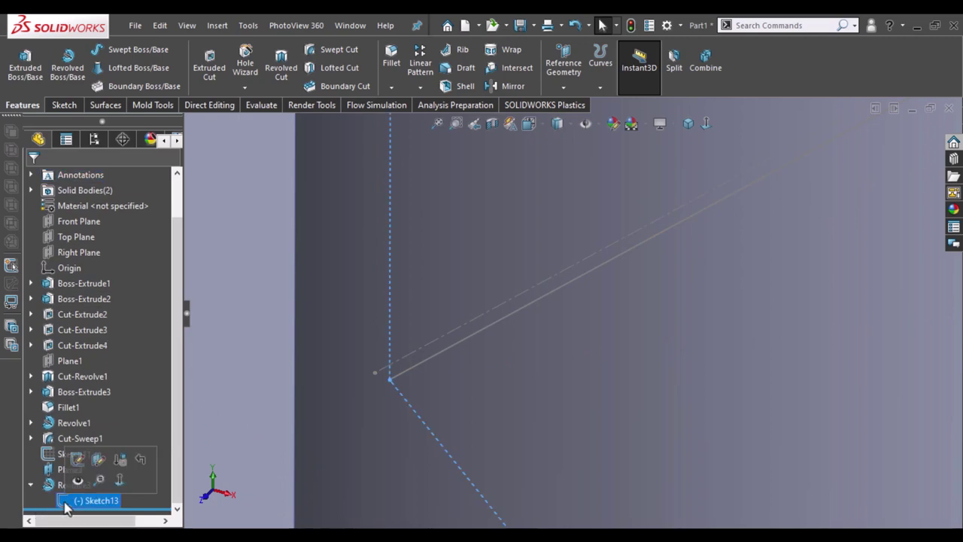
{"action": "left_click", "coordinate": [237, 467]}
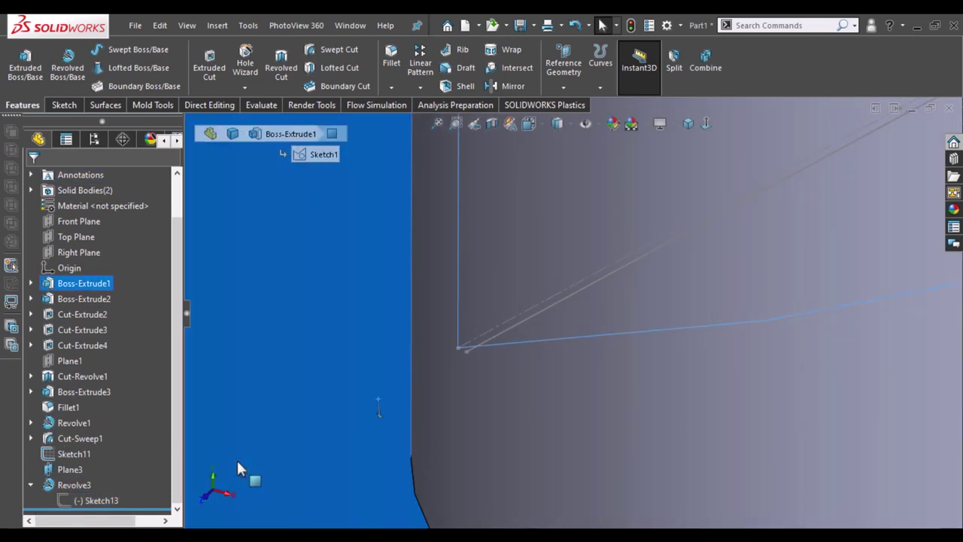
{"action": "scroll", "coordinate": [237, 458], "scroll_direction": "up", "scroll_amount": 3}
{"action": "scroll", "coordinate": [237, 458], "scroll_direction": "up", "scroll_amount": 4}
{"action": "left_click", "coordinate": [790, 421]}
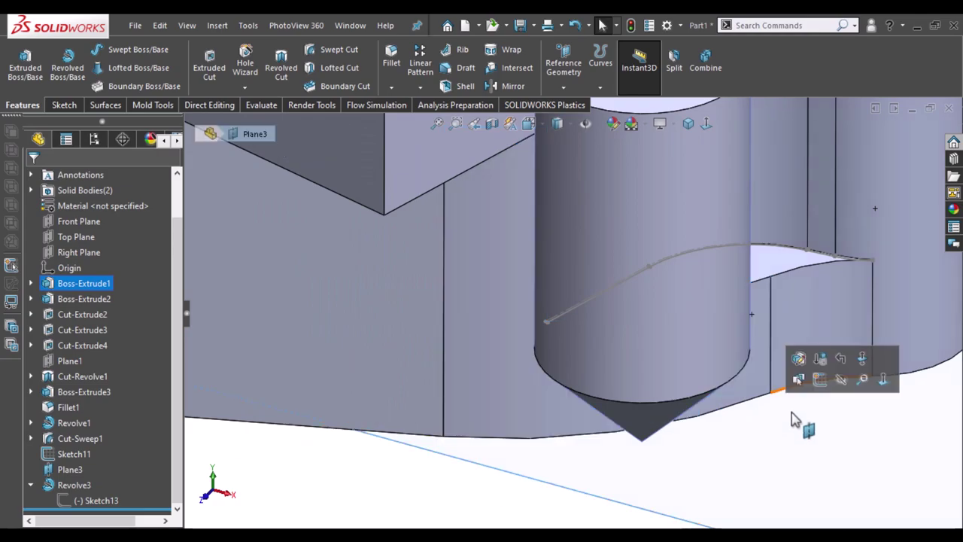
- Exit the accidental sketch and sweep-cut the Revolve3 body along Sketch11 as Cut-Sweep4
{"action": "left_click", "coordinate": [280, 69]}
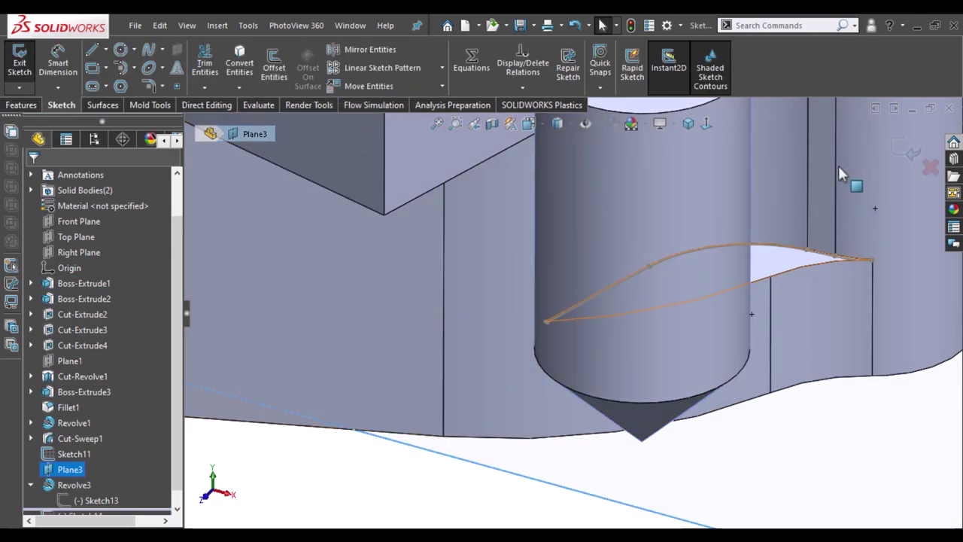
{"action": "left_click", "coordinate": [910, 154]}
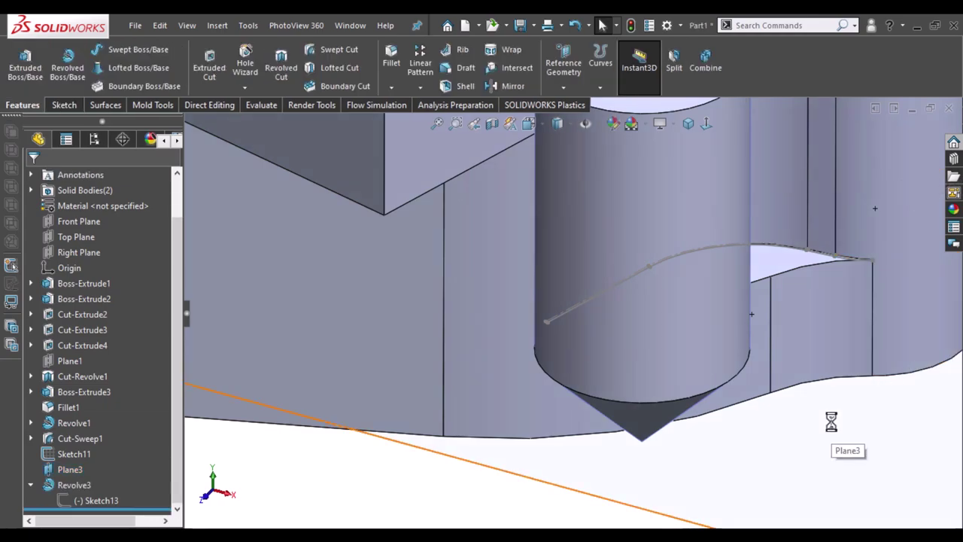
{"action": "left_click", "coordinate": [836, 428]}
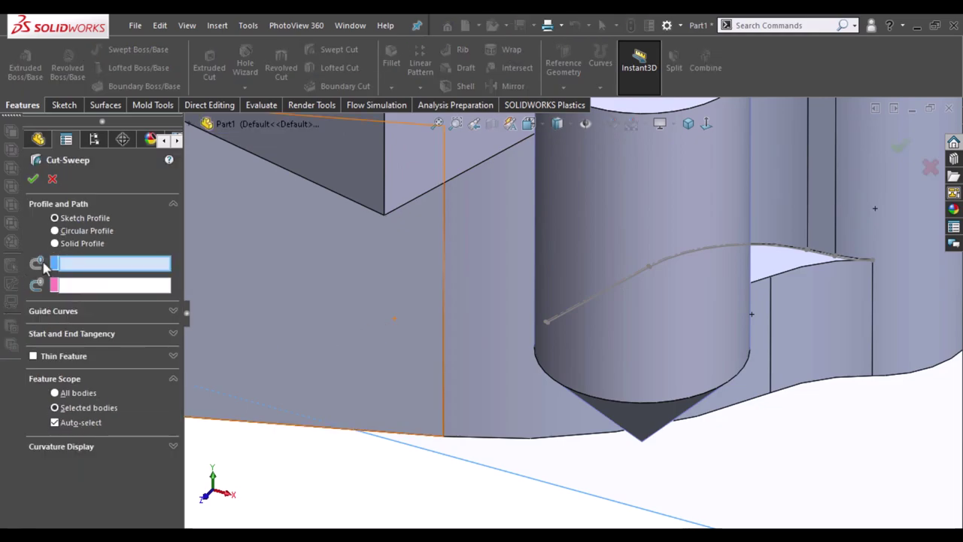
{"action": "left_click", "coordinate": [54, 244]}
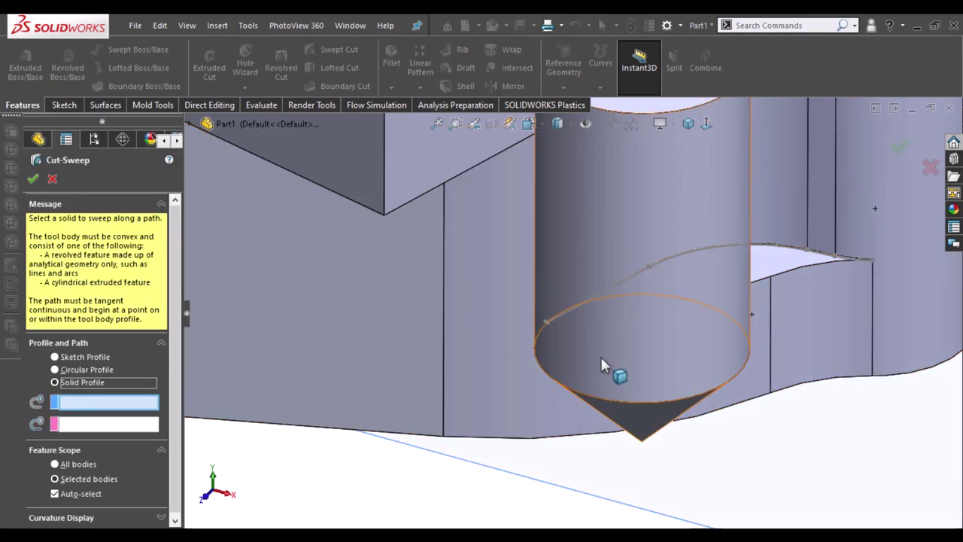
{"action": "left_click", "coordinate": [557, 325]}
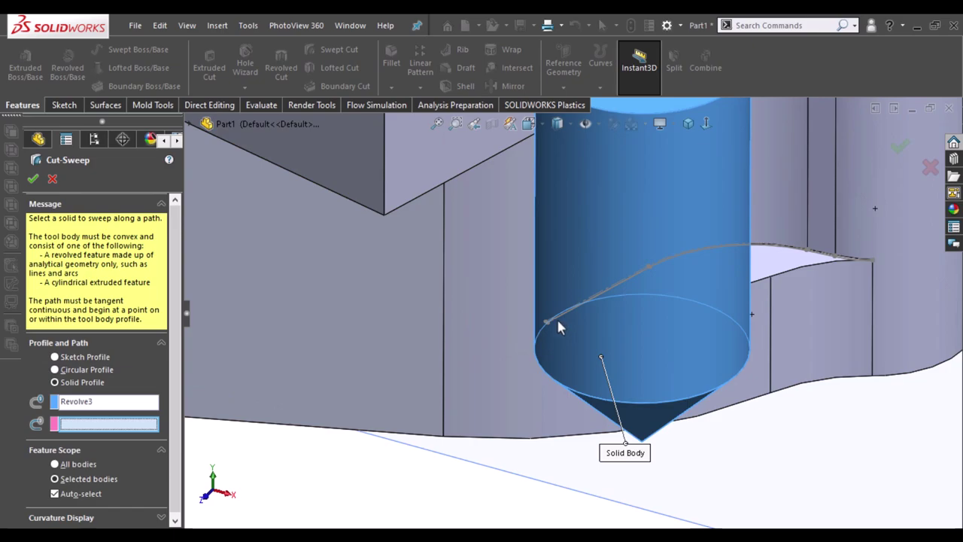
{"action": "left_click", "coordinate": [559, 325]}
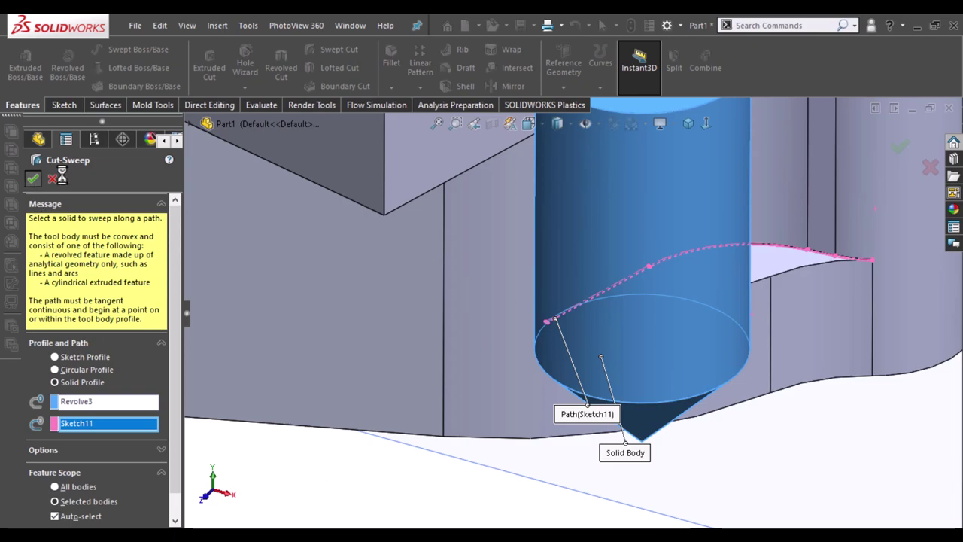
{"action": "key", "text": "Return"}
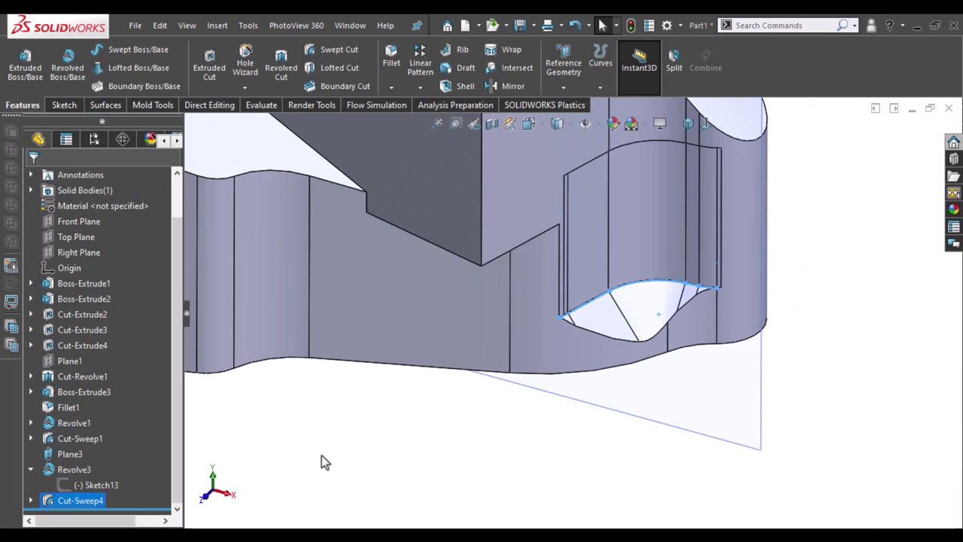
- Change the groove's D2 dimension to 0.15 mm and rebuild the part
{"action": "scroll", "coordinate": [662, 148], "scroll_direction": "down", "scroll_amount": 3}
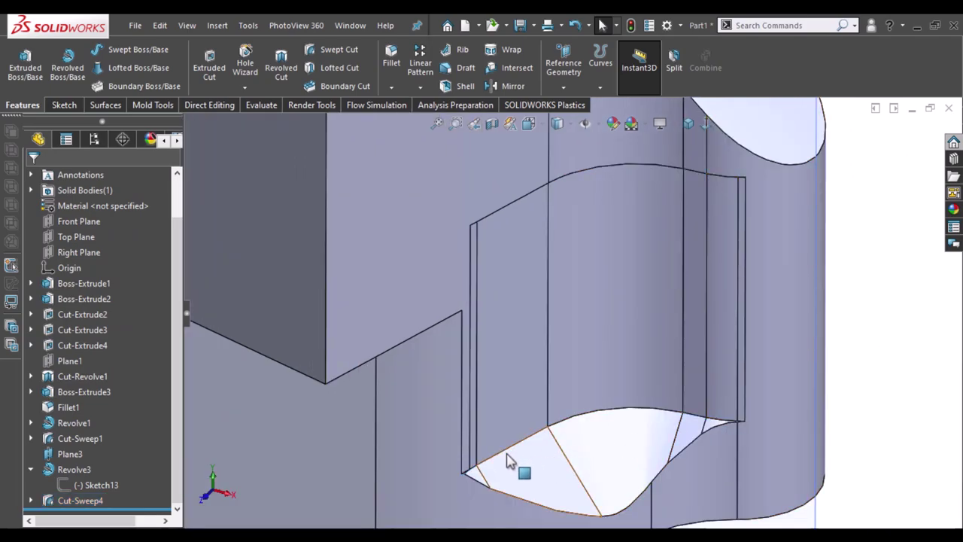
{"action": "left_click", "coordinate": [527, 473]}
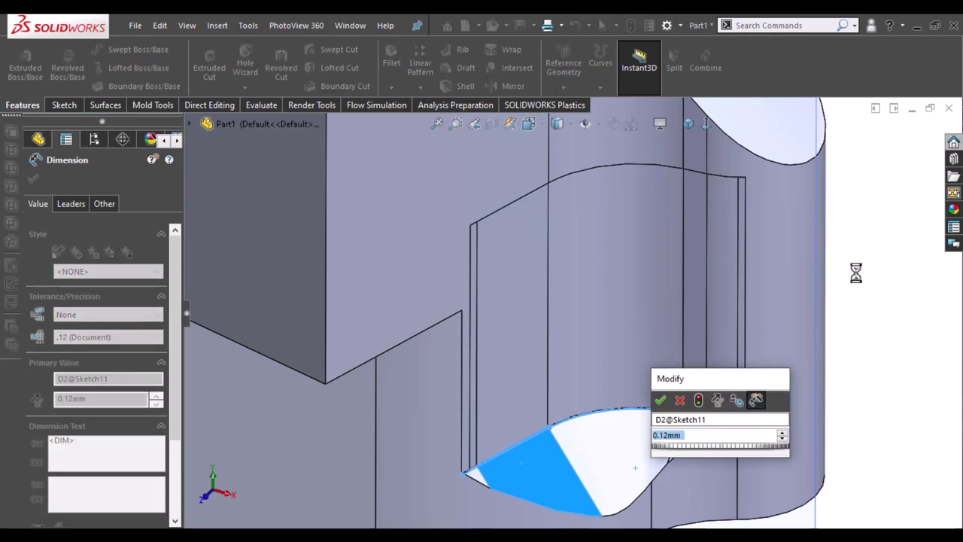
{"action": "type", "text": ".15"}
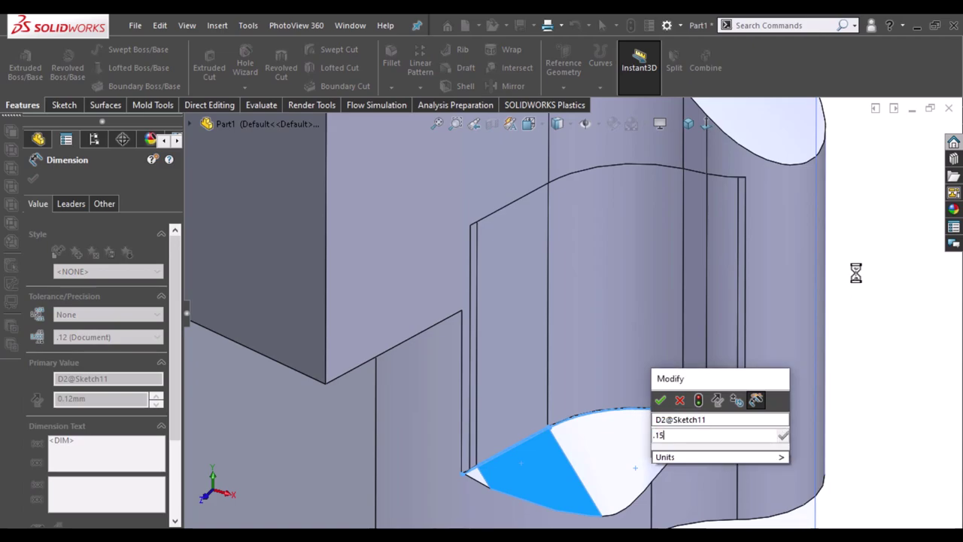
{"action": "key", "text": "Return"}
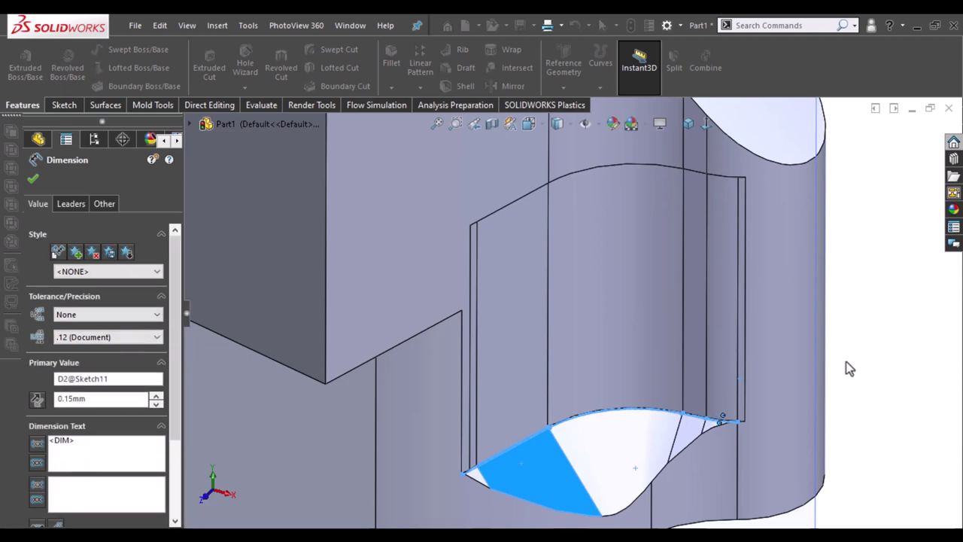
{"action": "left_click", "coordinate": [892, 334]}
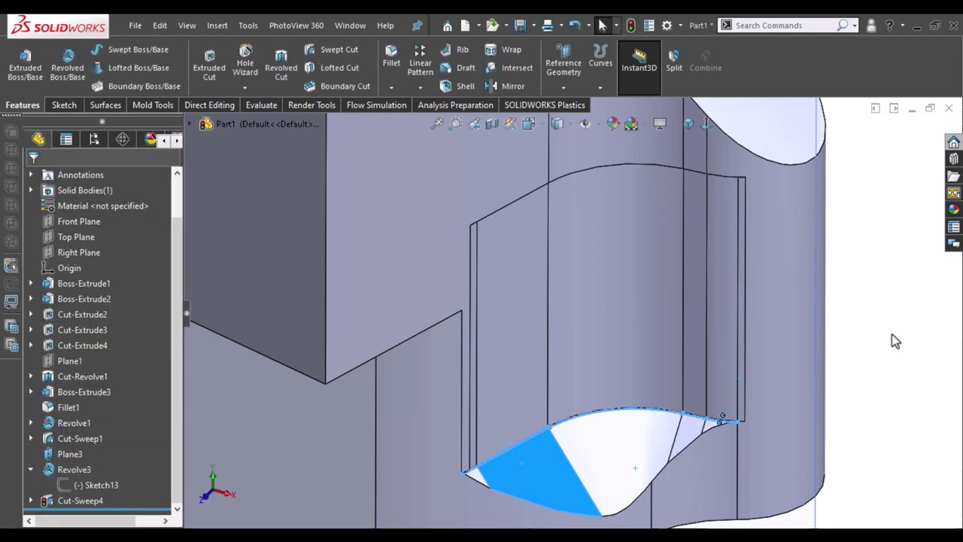
{"action": "left_click", "coordinate": [630, 25]}
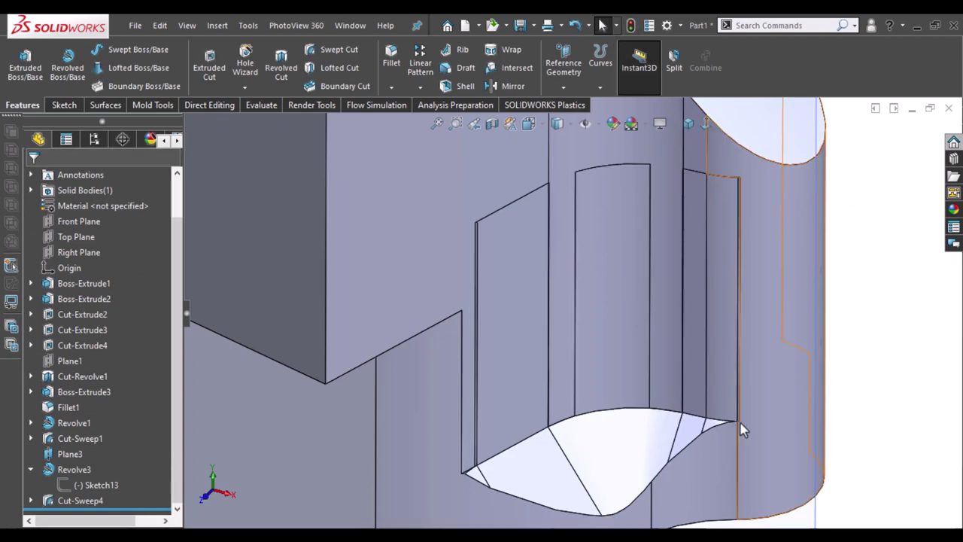
- Increase D2 further to 0.17 mm
{"action": "left_click", "coordinate": [662, 443]}
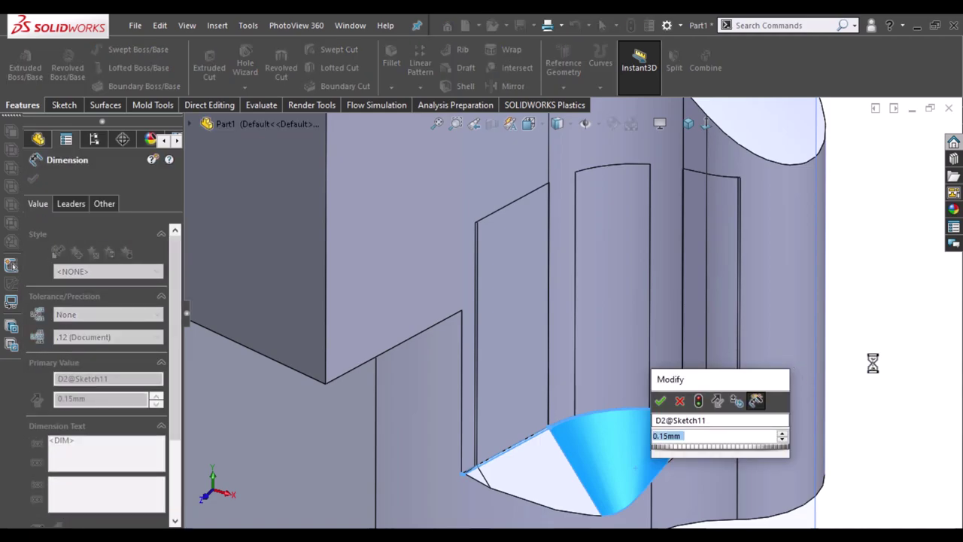
{"action": "type", "text": ".17"}
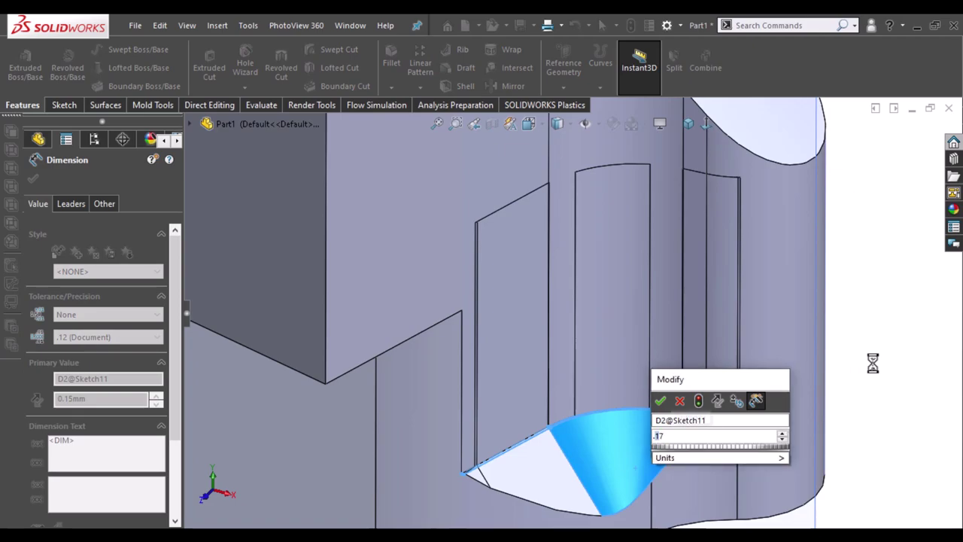
{"action": "key", "text": "Return"}
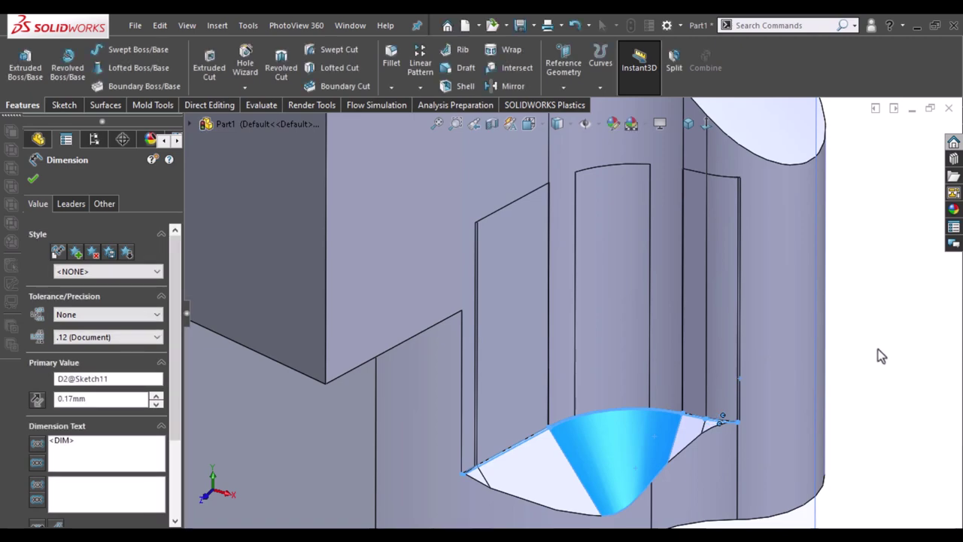
{"action": "left_click", "coordinate": [871, 267]}
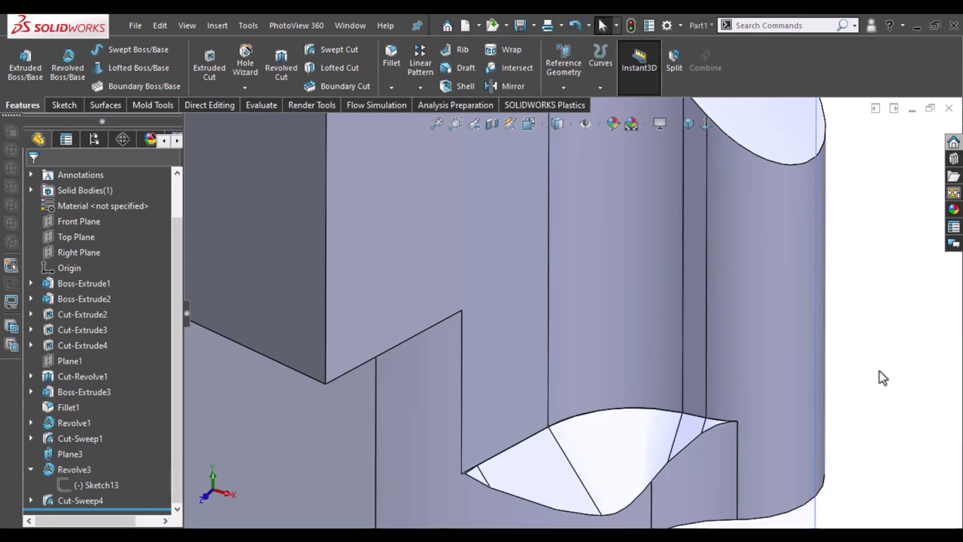
{"action": "scroll", "coordinate": [881, 376], "scroll_direction": "up", "scroll_amount": 2}
- Orbit to the boss underside and select the thin curved Cut-Extrude2 sliver face
{"action": "scroll", "coordinate": [873, 373], "scroll_direction": "up", "scroll_amount": 3}
{"action": "scroll", "coordinate": [827, 372], "scroll_direction": "up", "scroll_amount": 3}
{"action": "scroll", "coordinate": [714, 316], "scroll_direction": "up", "scroll_amount": 2}
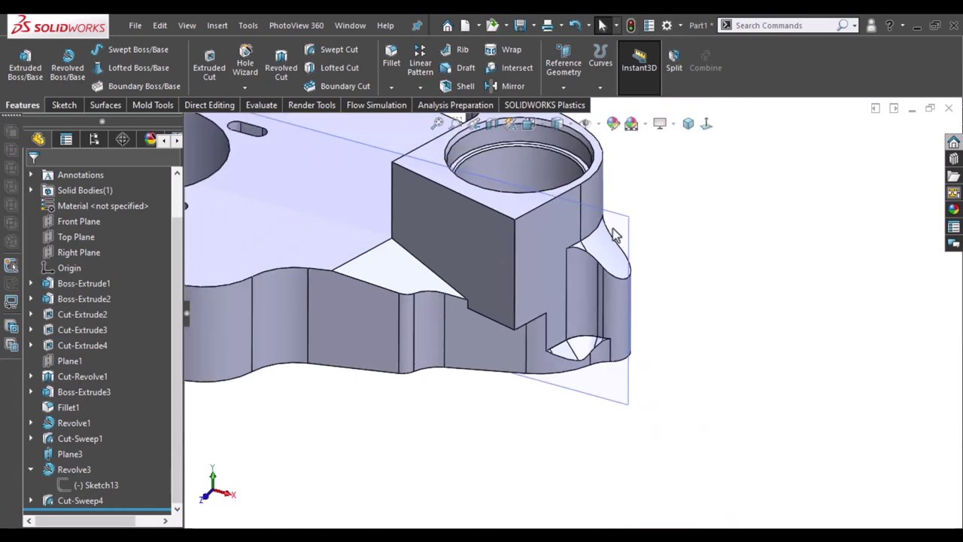
{"action": "left_click", "coordinate": [627, 220]}
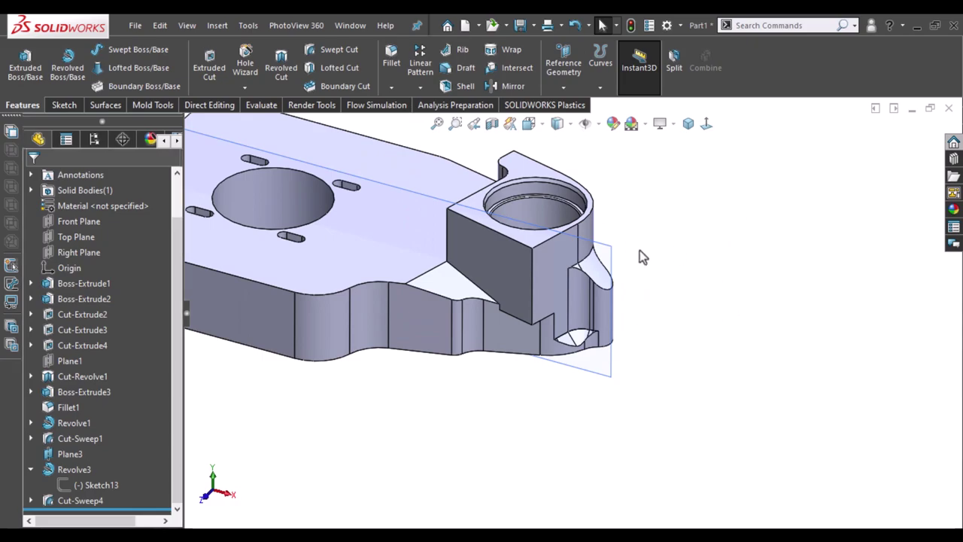
{"action": "left_click", "coordinate": [607, 260]}
{"action": "left_click", "coordinate": [720, 305]}
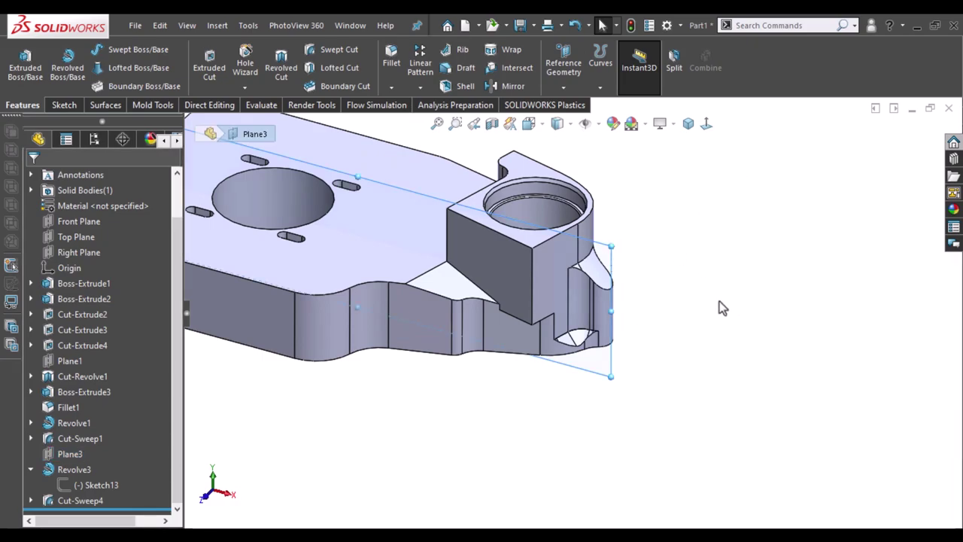
{"action": "mouse_move", "coordinate": [753, 257]}
{"action": "middle_mouse_down"}
{"action": "mouse_move", "coordinate": [674, 328]}
{"action": "mouse_move", "coordinate": [728, 339]}
{"action": "mouse_move", "coordinate": [525, 376]}
{"action": "mouse_move", "coordinate": [456, 348]}
{"action": "mouse_move", "coordinate": [529, 399]}
{"action": "mouse_move", "coordinate": [507, 356]}
{"action": "middle_mouse_up"}
{"action": "scroll", "coordinate": [492, 346], "scroll_direction": "down", "scroll_amount": 3}
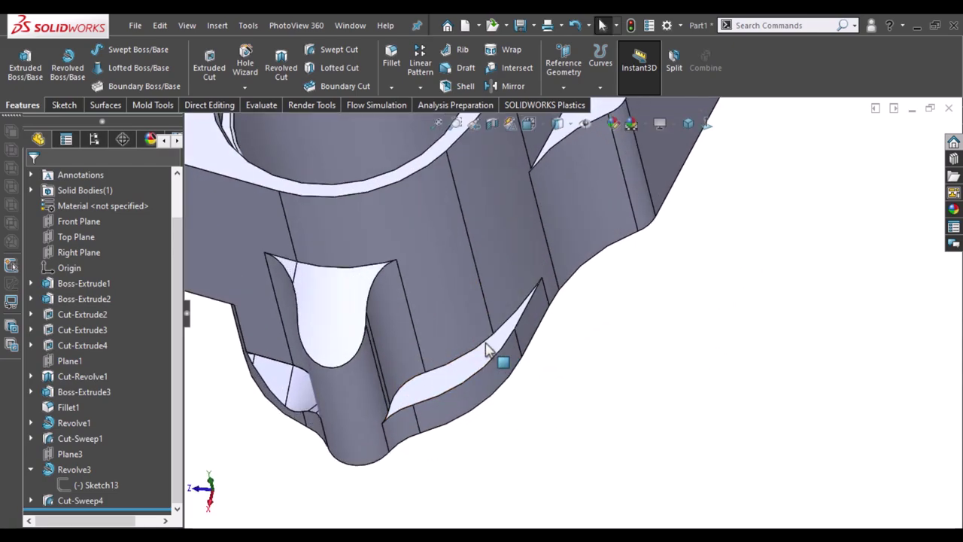
{"action": "scroll", "coordinate": [498, 333], "scroll_direction": "down", "scroll_amount": 3}
{"action": "left_click", "coordinate": [491, 351]}
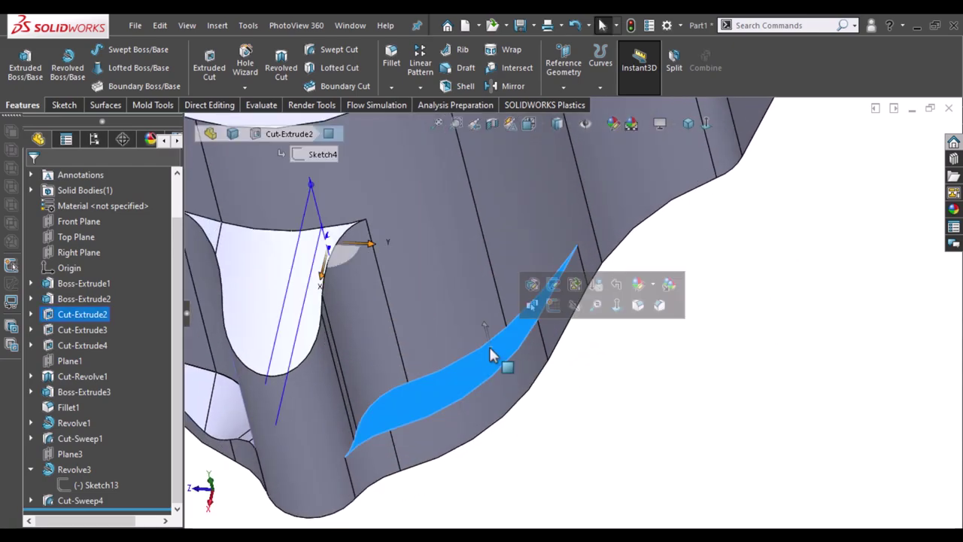
- Start a sketch on the sliver face and convert its edges into it
{"action": "left_click", "coordinate": [553, 306]}
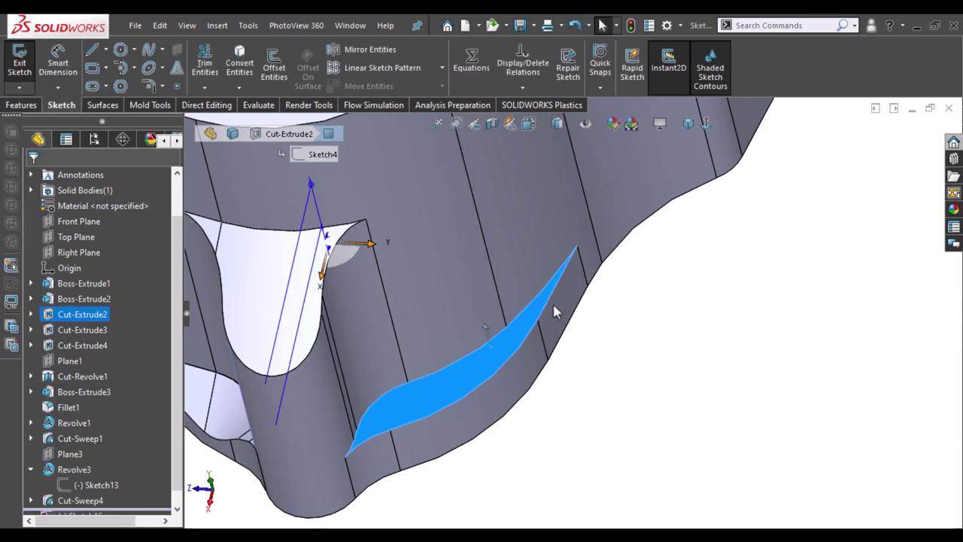
{"action": "left_click", "coordinate": [241, 70]}
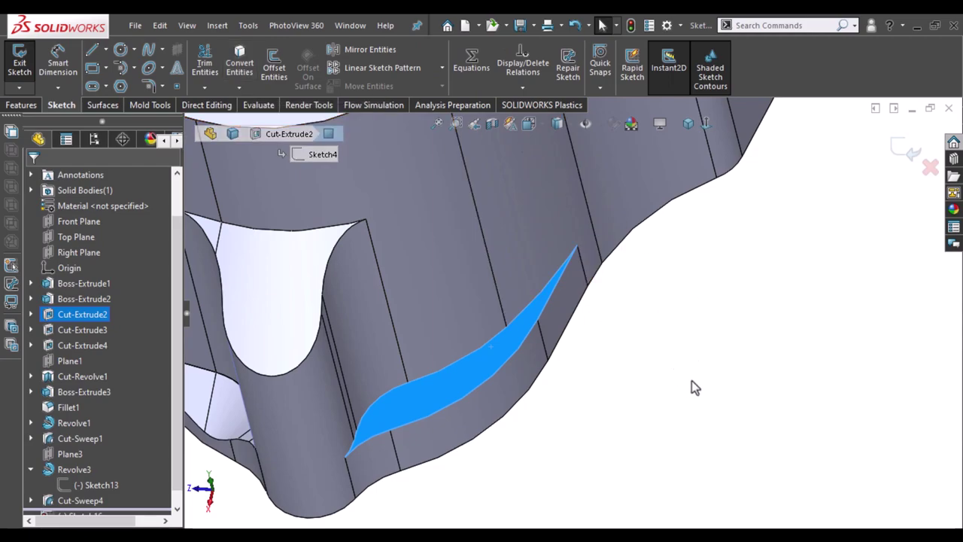
{"action": "left_click", "coordinate": [240, 68]}
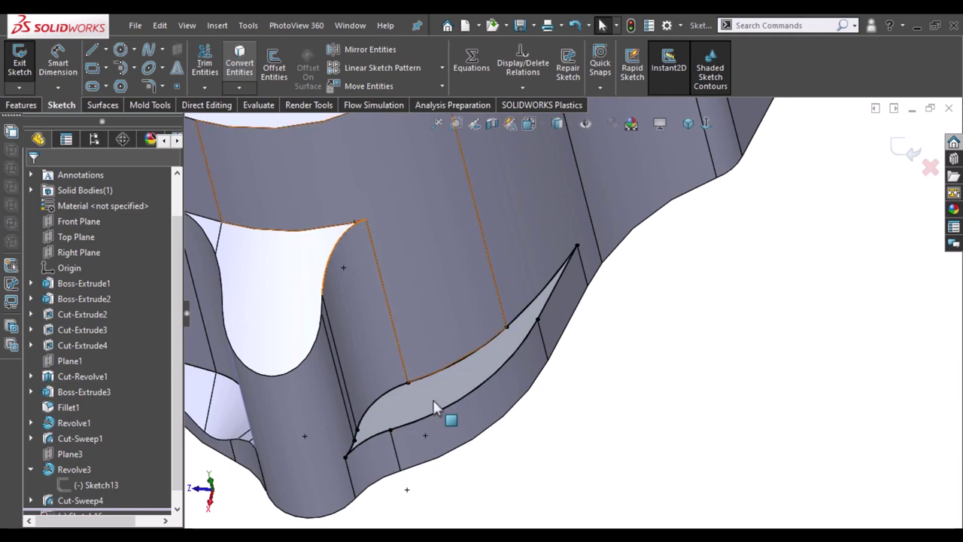
- Delete the lower curve, lower arc, upper-right segment and lower-left arc, keeping only the upper curve
{"action": "left_click", "coordinate": [510, 355]}
{"action": "key", "text": "Delete"}
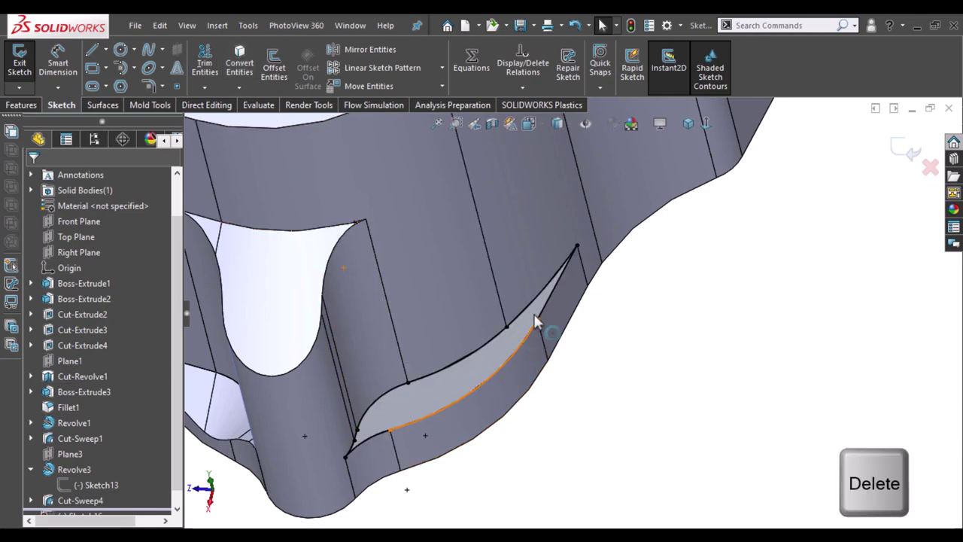
{"action": "left_click", "coordinate": [537, 322]}
{"action": "key", "text": "Delete"}
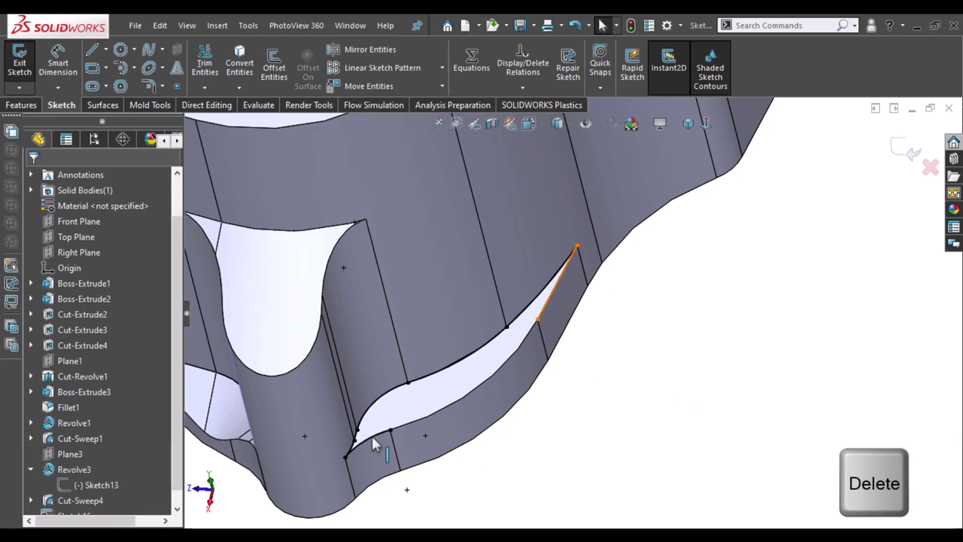
{"action": "key", "text": "Delete"}
{"action": "left_click", "coordinate": [375, 443]}
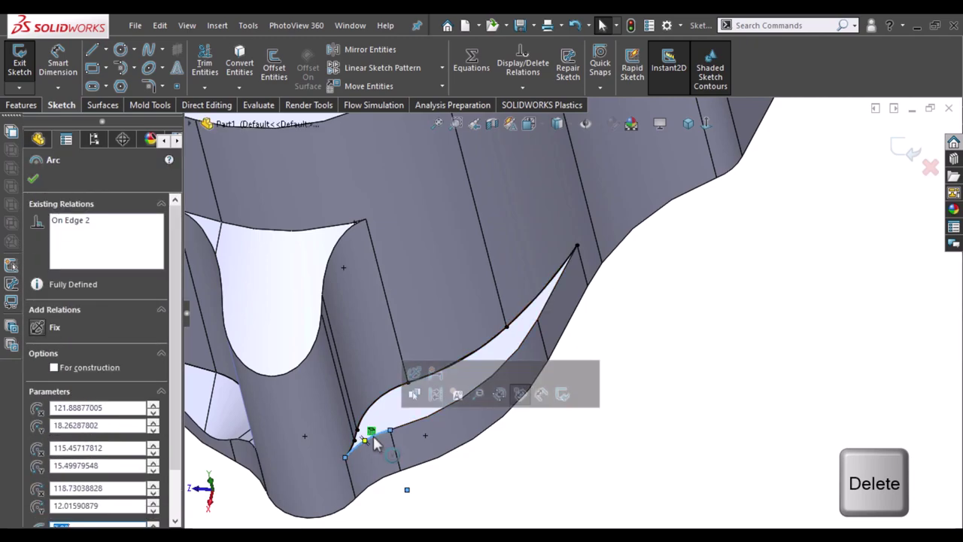
{"action": "key", "text": "Delete"}
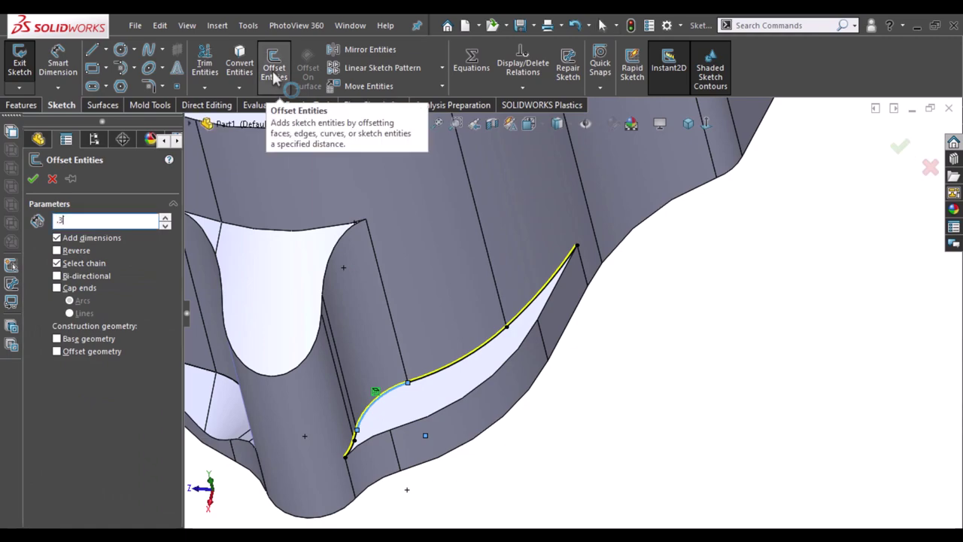
- Offset the upper curve 0.30 mm to the reversed side, then inspect the offset's lower end
{"action": "middle_click_drag", "start_coordinate": [504, 383], "coordinate": [509, 404]}
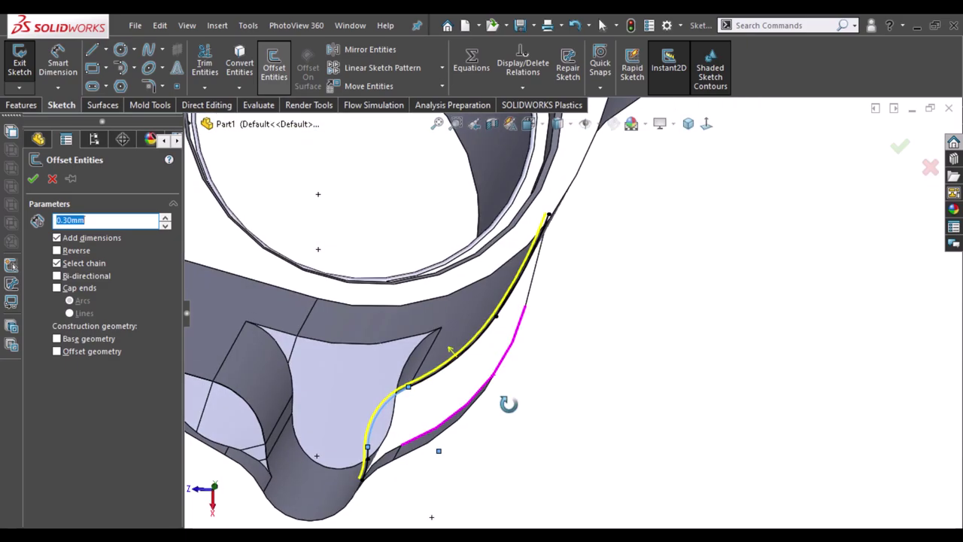
{"action": "left_click", "coordinate": [59, 253]}
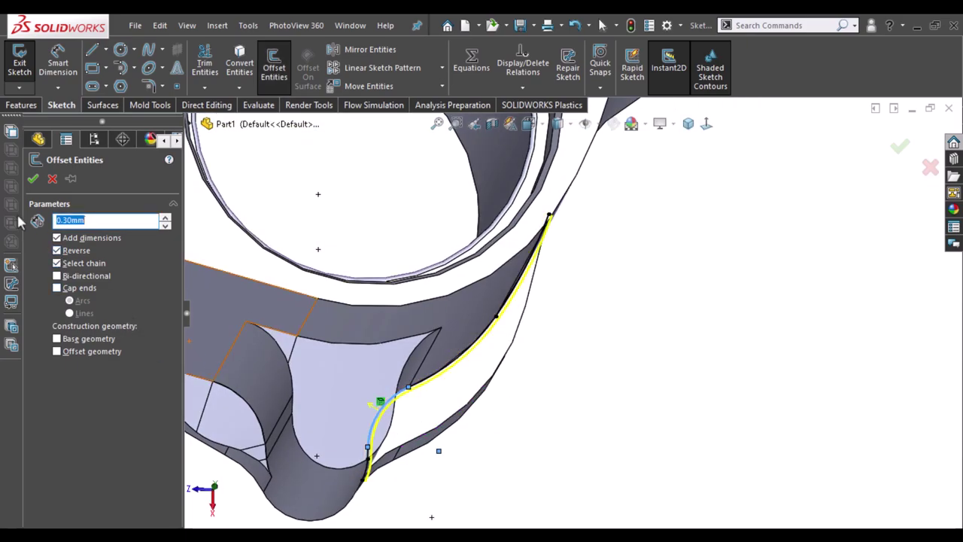
{"action": "left_click", "coordinate": [33, 178]}
{"action": "middle_click_drag", "start_coordinate": [394, 408], "coordinate": [373, 387]}
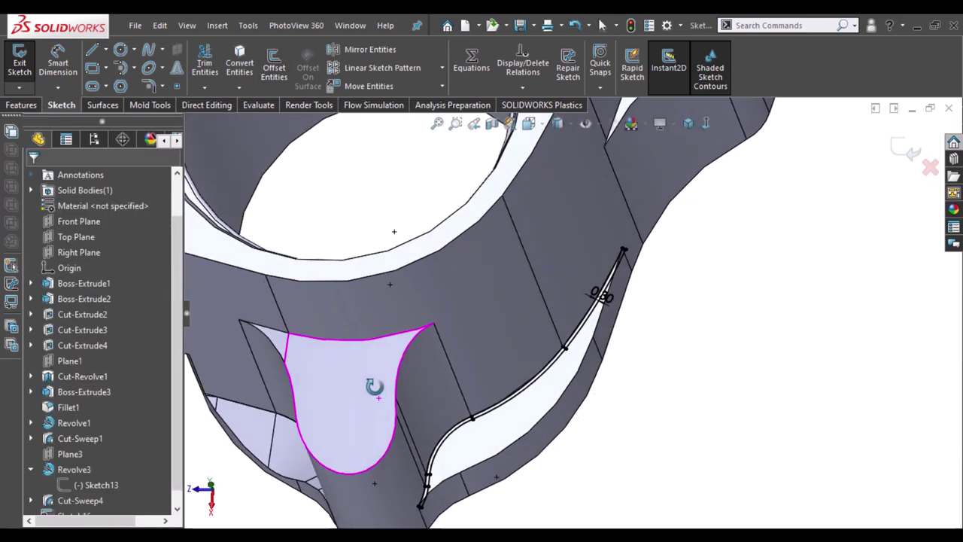
{"action": "scroll", "coordinate": [478, 454], "scroll_direction": "down", "scroll_amount": 3}
{"action": "scroll", "coordinate": [405, 491], "scroll_direction": "down", "scroll_amount": 3}
{"action": "scroll", "coordinate": [393, 450], "scroll_direction": "down", "scroll_amount": 2}
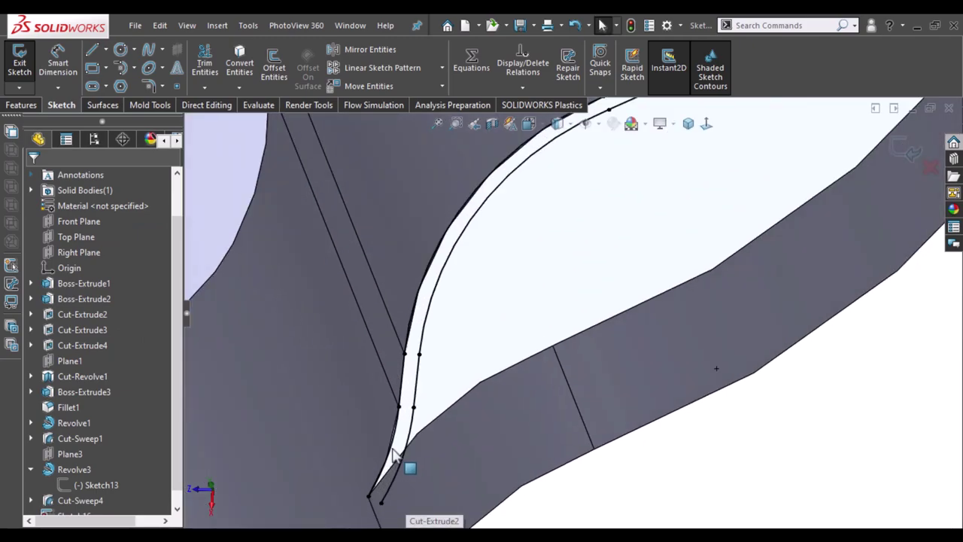
{"action": "left_click", "coordinate": [390, 451]}
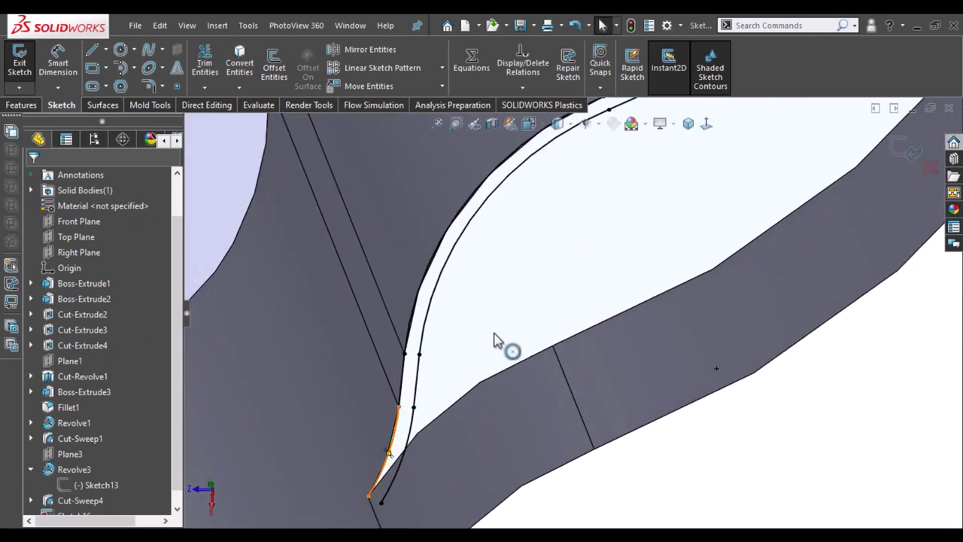
- Inspect the short segment and arcs at the offset curve's lower end
{"action": "key", "text": "Escape"}
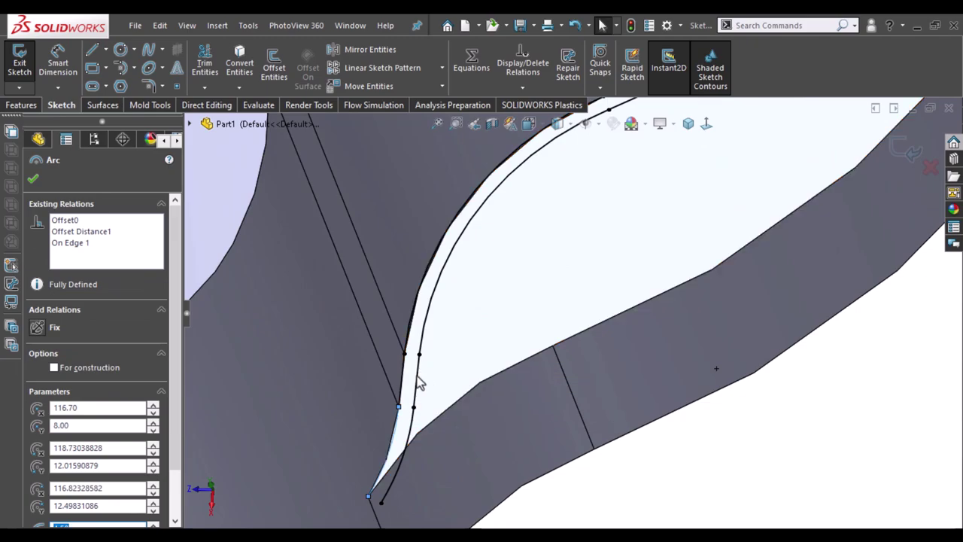
{"action": "left_click", "coordinate": [420, 380]}
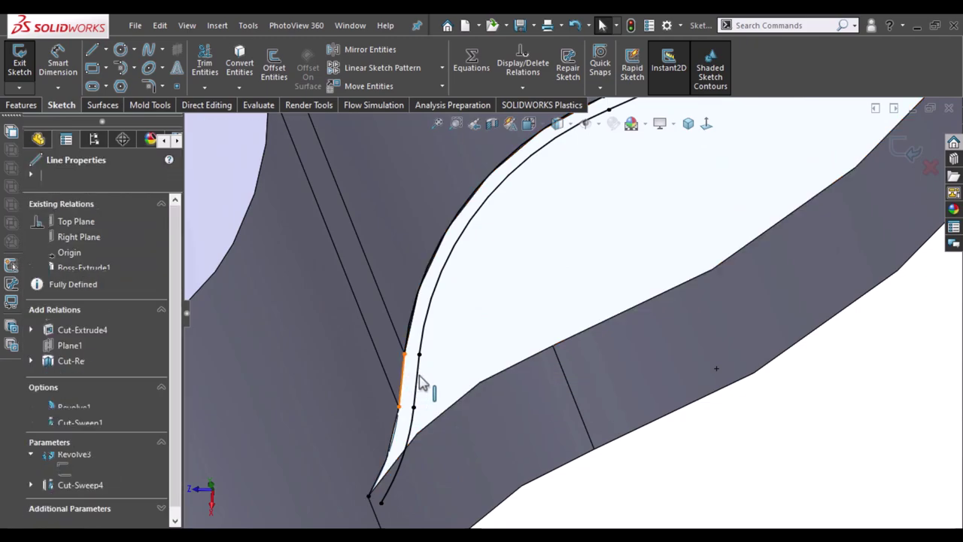
{"action": "key", "text": "Escape"}
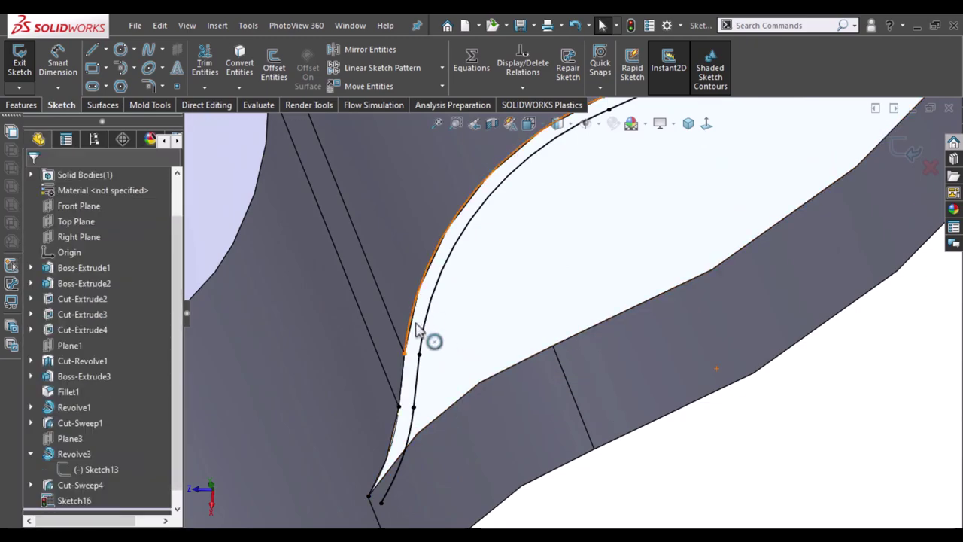
{"action": "left_click", "coordinate": [412, 446]}
{"action": "mouse_move", "coordinate": [419, 451]}
{"action": "middle_mouse_down"}
{"action": "mouse_move", "coordinate": [462, 382]}
{"action": "mouse_move", "coordinate": [736, 116]}
{"action": "middle_mouse_up"}
{"action": "scroll", "coordinate": [722, 136], "scroll_direction": "down", "scroll_amount": 3}
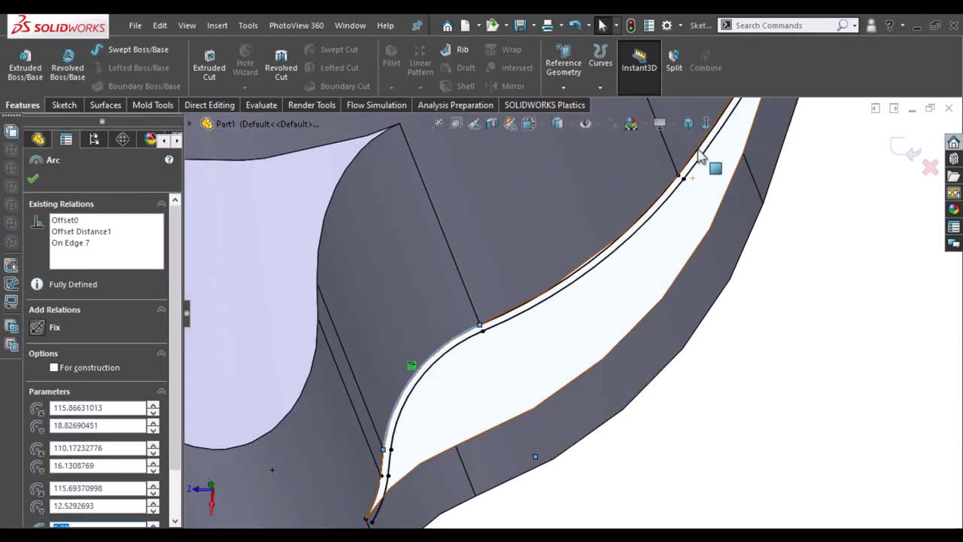
{"action": "scroll", "coordinate": [680, 193], "scroll_direction": "down", "scroll_amount": 3}
{"action": "scroll", "coordinate": [639, 239], "scroll_direction": "down", "scroll_amount": 3}
{"action": "scroll", "coordinate": [638, 240], "scroll_direction": "down", "scroll_amount": 2}
- Select the adjoining arcs of the offset curve and attempt a trim, then cancel it
{"action": "left_click", "coordinate": [590, 286], "text": "ctrl"}
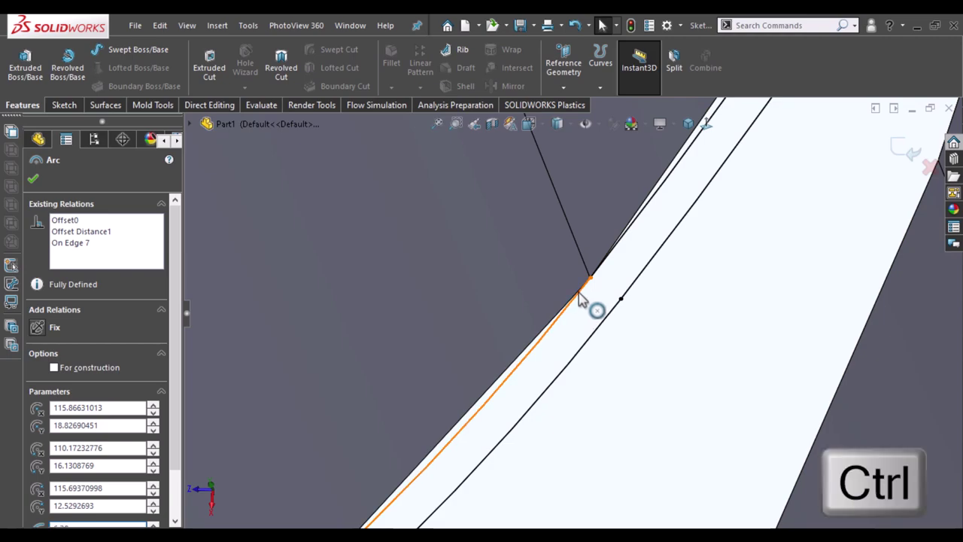
{"action": "left_click", "coordinate": [607, 263], "text": "ctrl"}
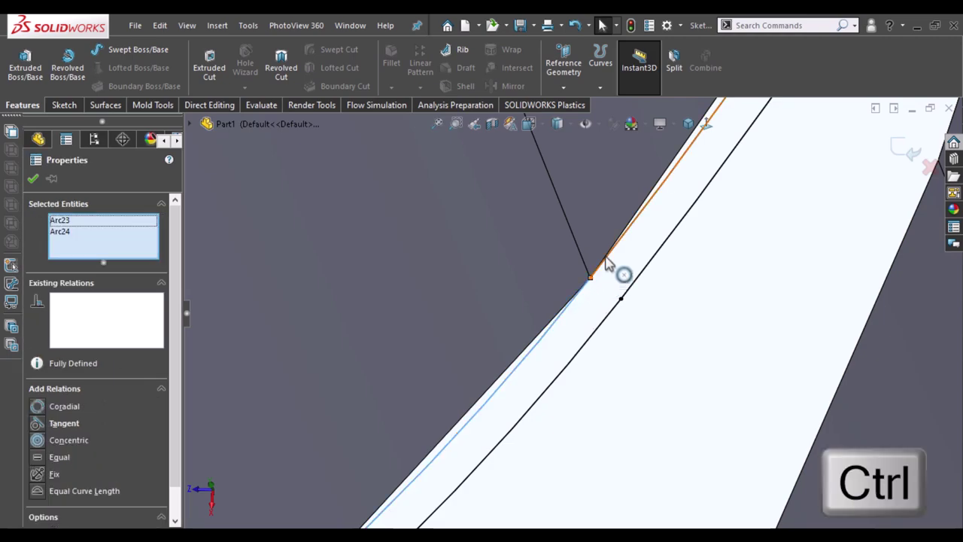
{"action": "left_click", "coordinate": [602, 261], "text": "ctrl"}
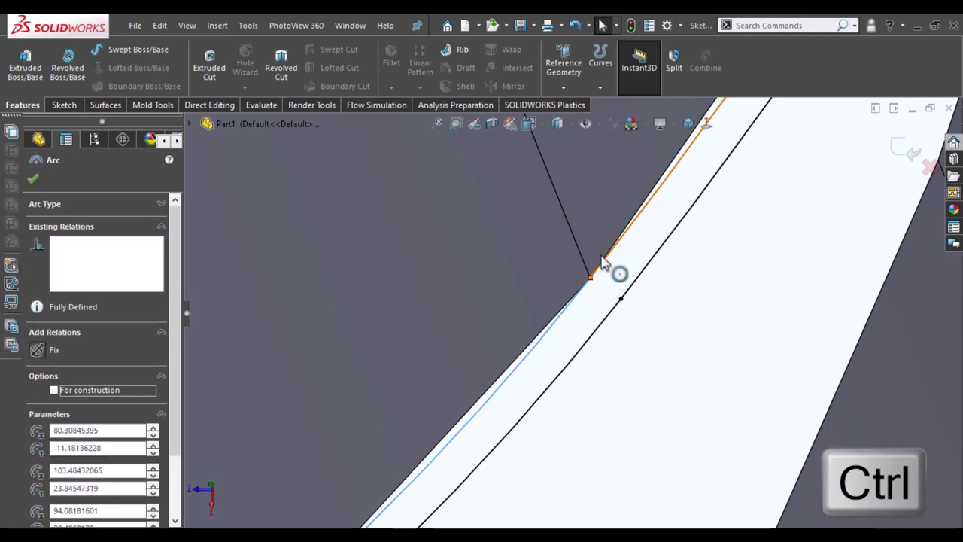
{"action": "left_click", "coordinate": [758, 289], "text": "ctrl"}
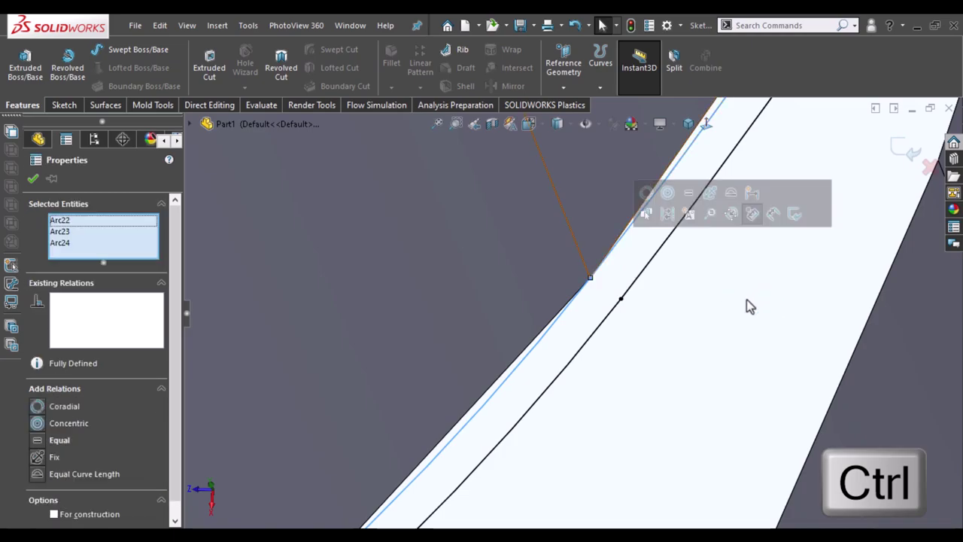
{"action": "left_click", "coordinate": [741, 317]}
{"action": "right_click_drag", "start_coordinate": [741, 325], "coordinate": [711, 322]}
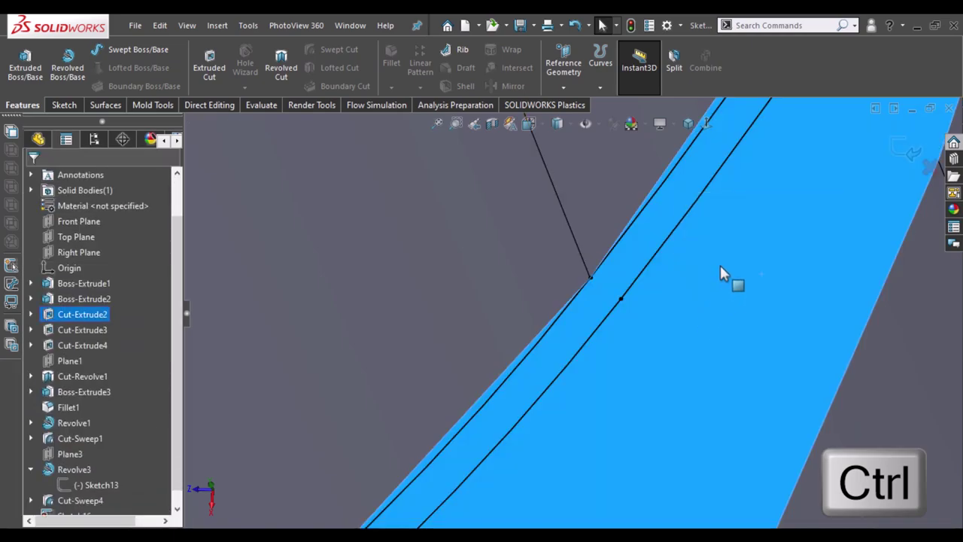
{"action": "key", "text": "Escape"}
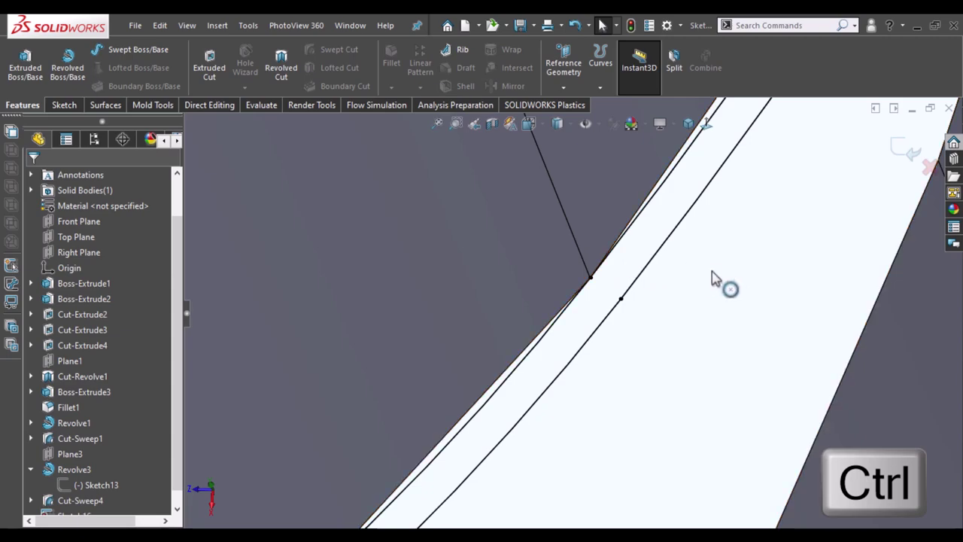
- Review the arcs along the groove edge and activate the Construction Geometry command
{"action": "left_click", "coordinate": [570, 310]}
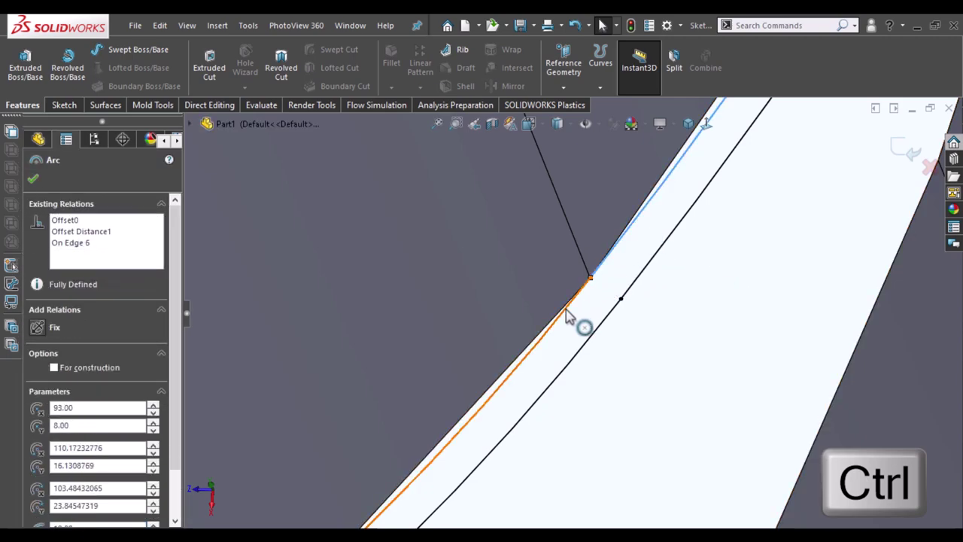
{"action": "left_click", "coordinate": [592, 331], "text": "ctrl"}
{"action": "key", "text": "Escape"}
{"action": "right_click_drag", "start_coordinate": [707, 346], "coordinate": [762, 330]}
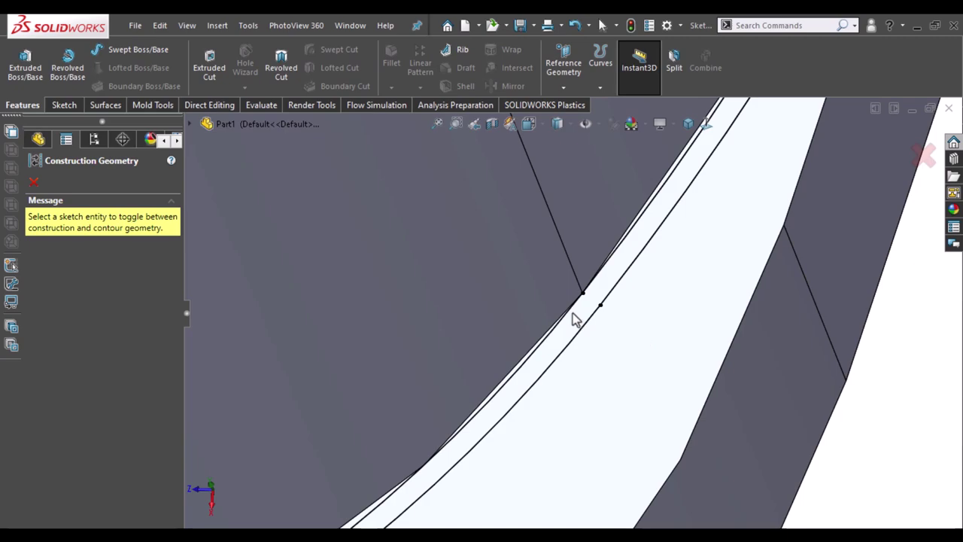
- Make the 0.30 mm offset groove curve construction geometry and zoom out to check the part
{"action": "left_click", "coordinate": [607, 283]}
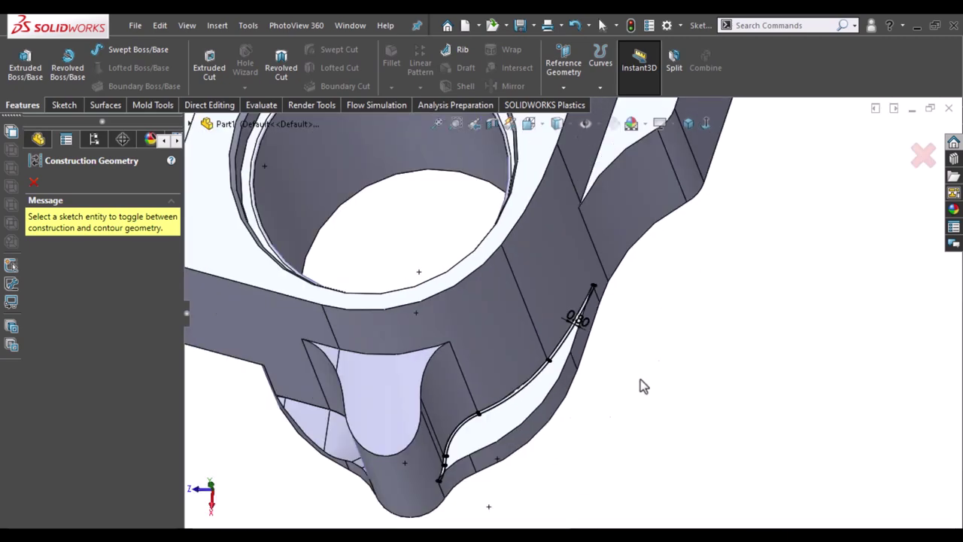
{"action": "scroll", "coordinate": [469, 382], "scroll_direction": "down", "scroll_amount": 3}
{"action": "scroll", "coordinate": [471, 376], "scroll_direction": "down", "scroll_amount": 3}
{"action": "scroll", "coordinate": [474, 370], "scroll_direction": "down", "scroll_amount": 3}
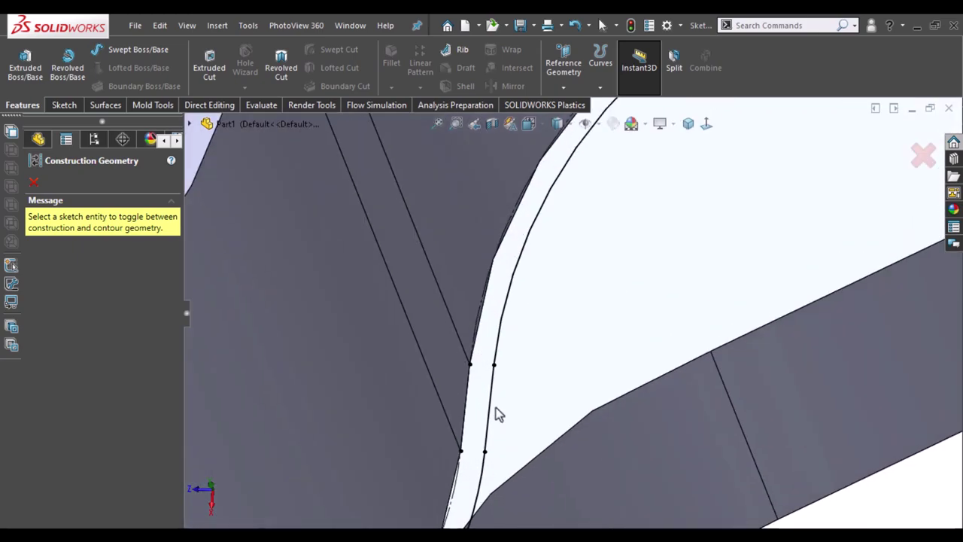
{"action": "scroll", "coordinate": [496, 407], "scroll_direction": "down", "scroll_amount": 3}
{"action": "scroll", "coordinate": [480, 410], "scroll_direction": "down", "scroll_amount": 1}
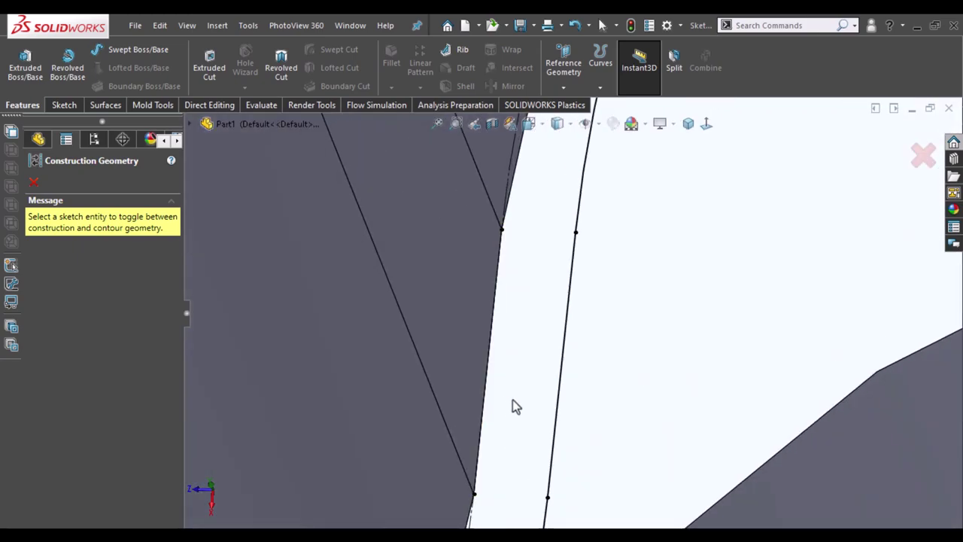
{"action": "key", "text": "Escape"}
{"action": "scroll", "coordinate": [731, 366], "scroll_direction": "up", "scroll_amount": 1}
{"action": "scroll", "coordinate": [684, 408], "scroll_direction": "up", "scroll_amount": 3}
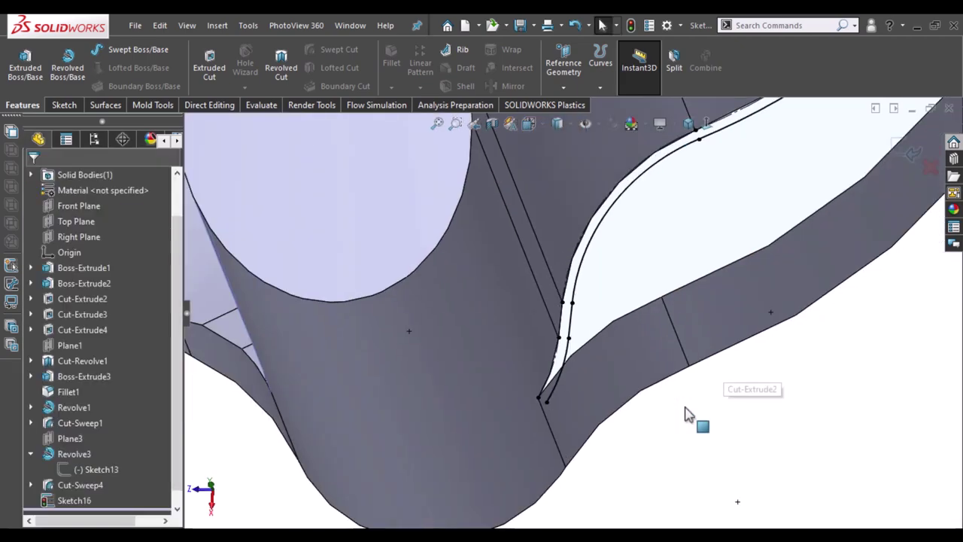
{"action": "scroll", "coordinate": [685, 413], "scroll_direction": "up", "scroll_amount": 2}
{"action": "scroll", "coordinate": [684, 413], "scroll_direction": "up", "scroll_amount": 2}
{"action": "scroll", "coordinate": [657, 347], "scroll_direction": "down", "scroll_amount": 2}
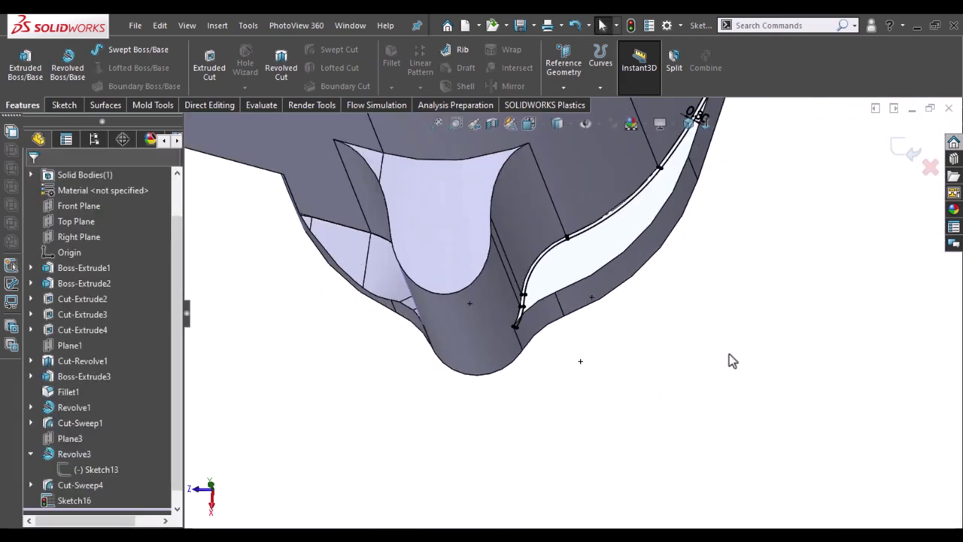
{"action": "scroll", "coordinate": [846, 161], "scroll_direction": "up", "scroll_amount": 3}
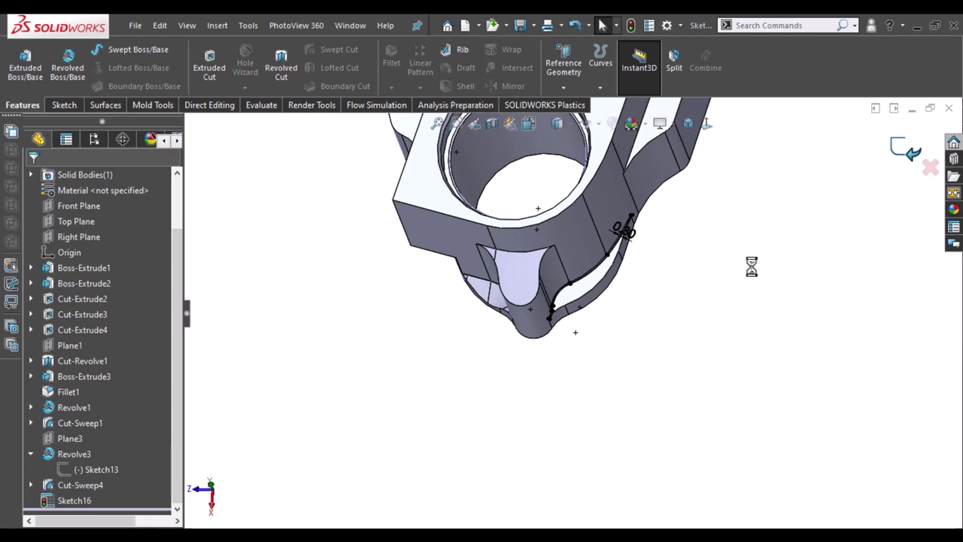
- Create Plane4 at 90° to Right Plane through the groove curve's end point, sketching on it Normal To
{"action": "left_click", "coordinate": [52, 239]}
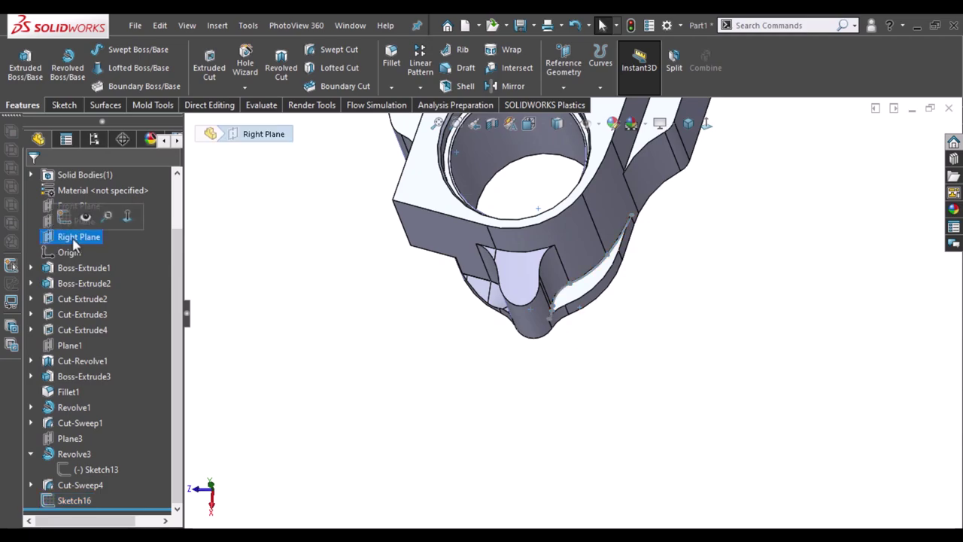
{"action": "left_click", "coordinate": [569, 85]}
{"action": "left_click", "coordinate": [569, 106]}
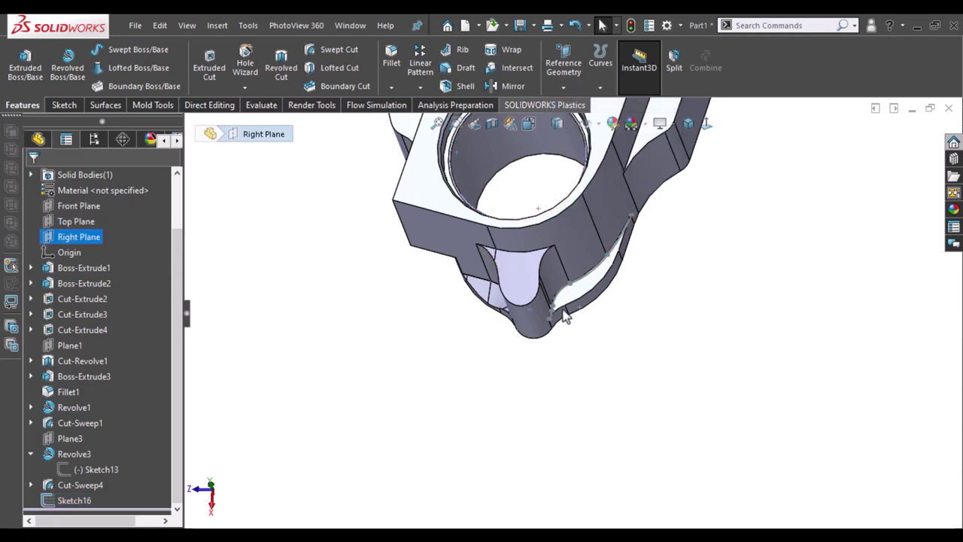
{"action": "scroll", "coordinate": [562, 313], "scroll_direction": "down", "scroll_amount": 2}
{"action": "scroll", "coordinate": [562, 315], "scroll_direction": "down", "scroll_amount": 3}
{"action": "scroll", "coordinate": [562, 314], "scroll_direction": "down", "scroll_amount": 2}
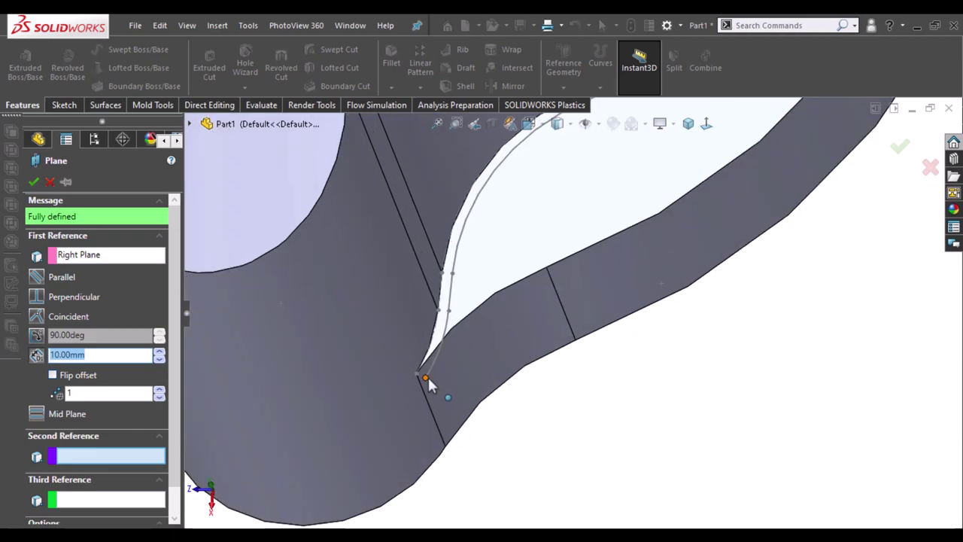
{"action": "left_click", "coordinate": [426, 378]}
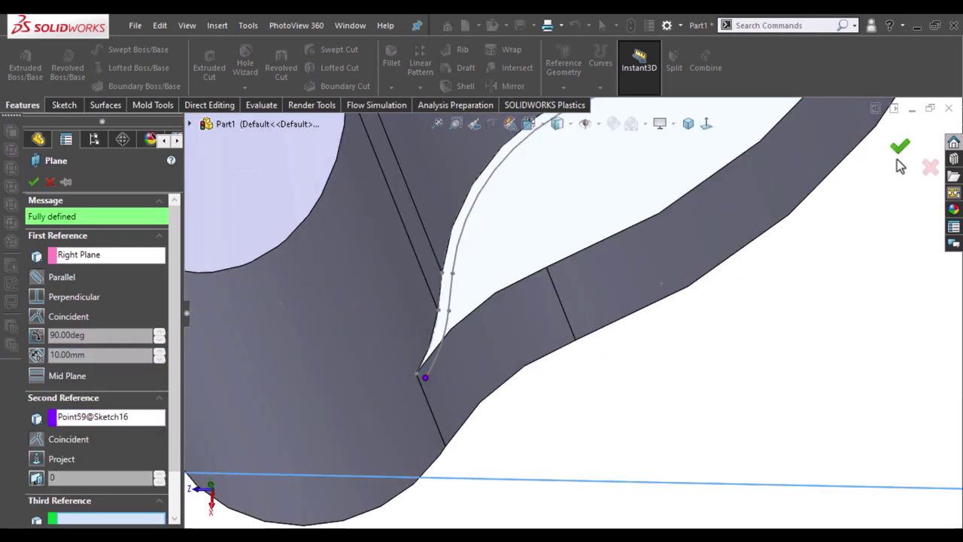
{"action": "right_click", "coordinate": [742, 369]}
{"action": "left_click", "coordinate": [790, 316]}
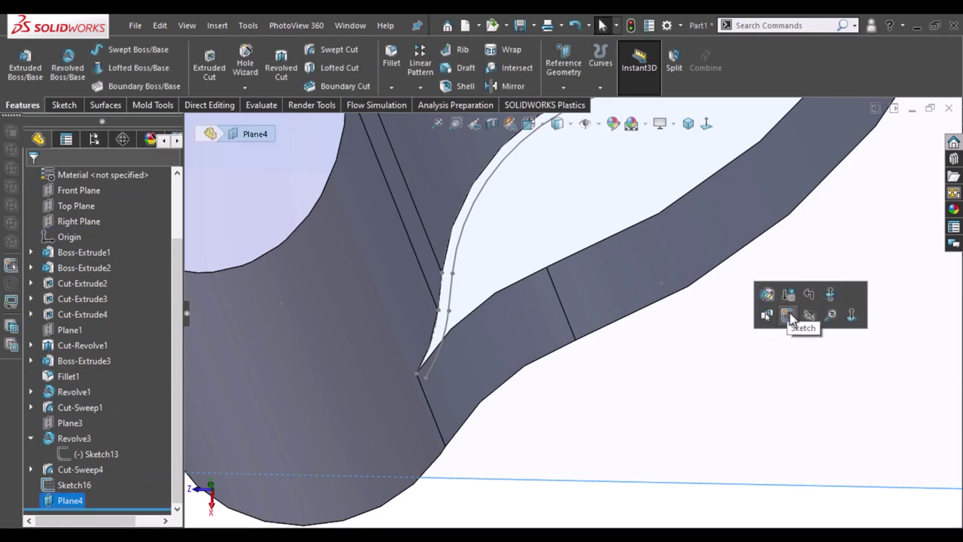
{"action": "left_click", "coordinate": [708, 126]}
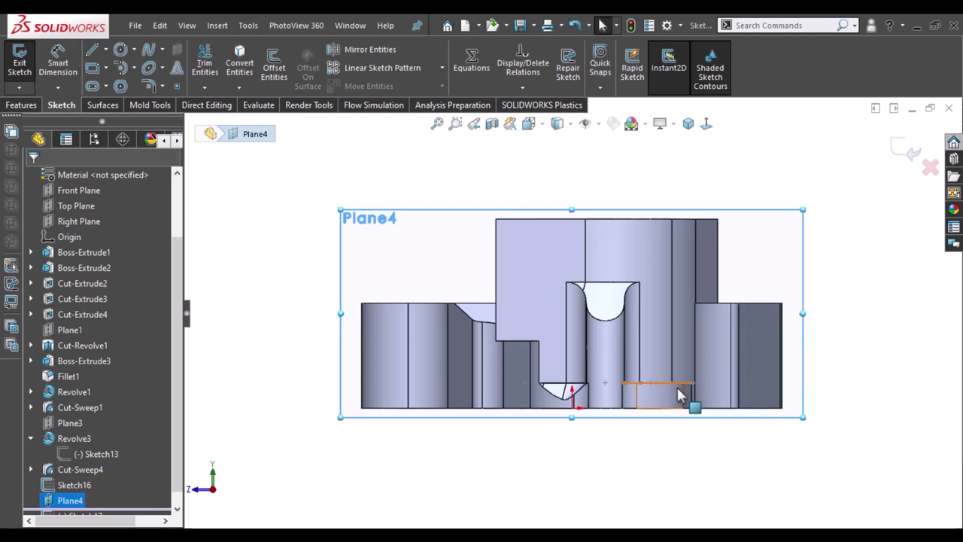
- Draw a closed four-line profile on Plane4 with a slanted bottom edge spanning the part's height
{"action": "key", "text": "Escape"}
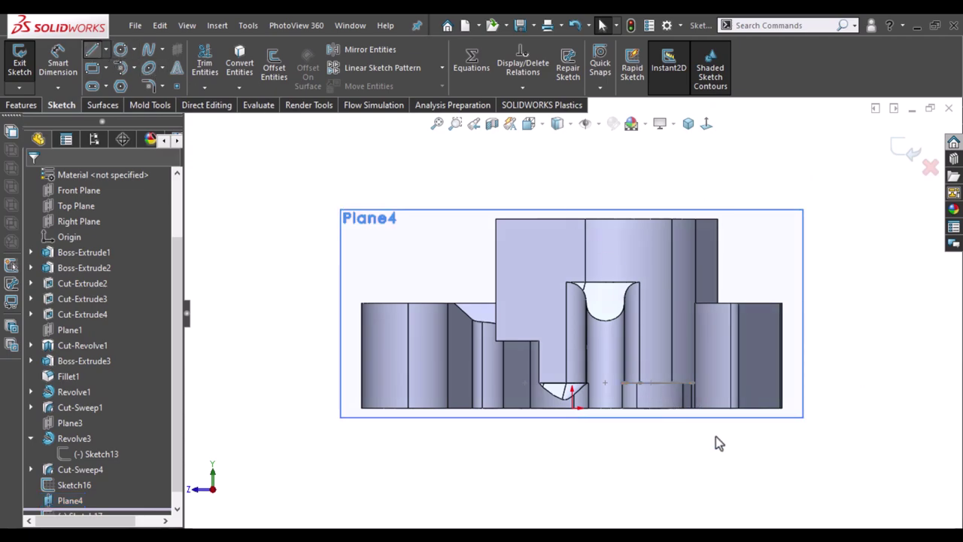
{"action": "scroll", "coordinate": [707, 391], "scroll_direction": "down", "scroll_amount": 3}
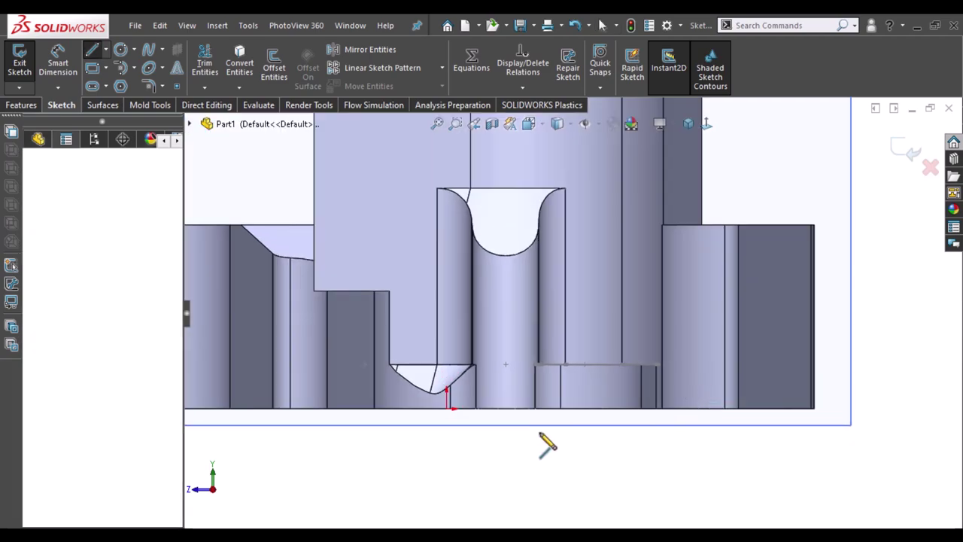
{"action": "left_click", "coordinate": [561, 445]}
{"action": "left_click", "coordinate": [540, 432]}
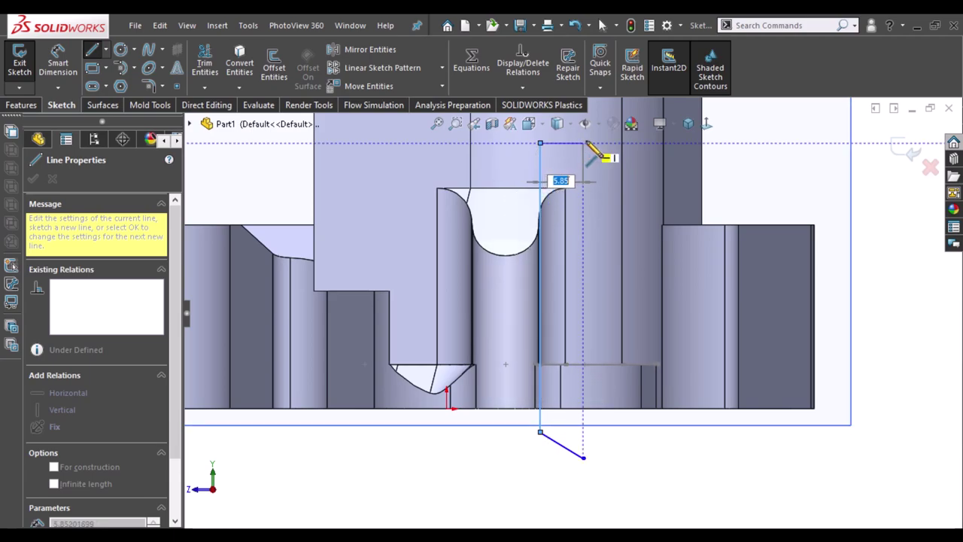
{"action": "left_click", "coordinate": [585, 143]}
{"action": "left_click", "coordinate": [583, 456]}
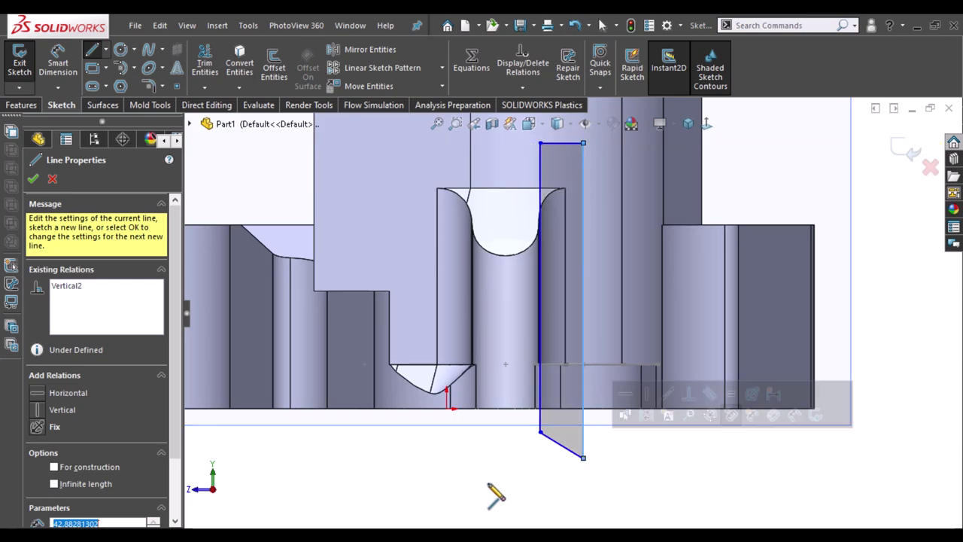
{"action": "scroll", "coordinate": [639, 333], "scroll_direction": "up", "scroll_amount": 3}
{"action": "scroll", "coordinate": [757, 419], "scroll_direction": "down", "scroll_amount": 1}
{"action": "key", "text": "Escape"}
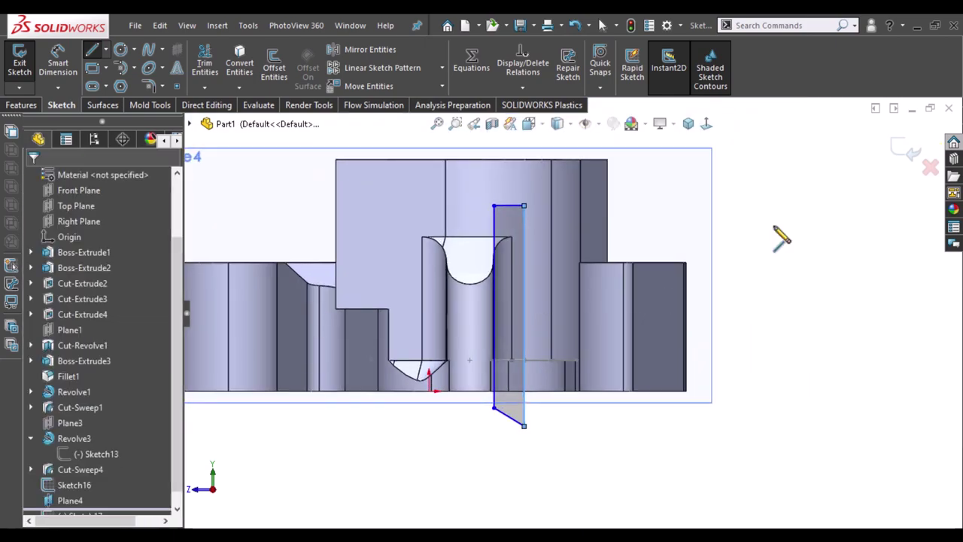
{"action": "key", "text": "Escape"}
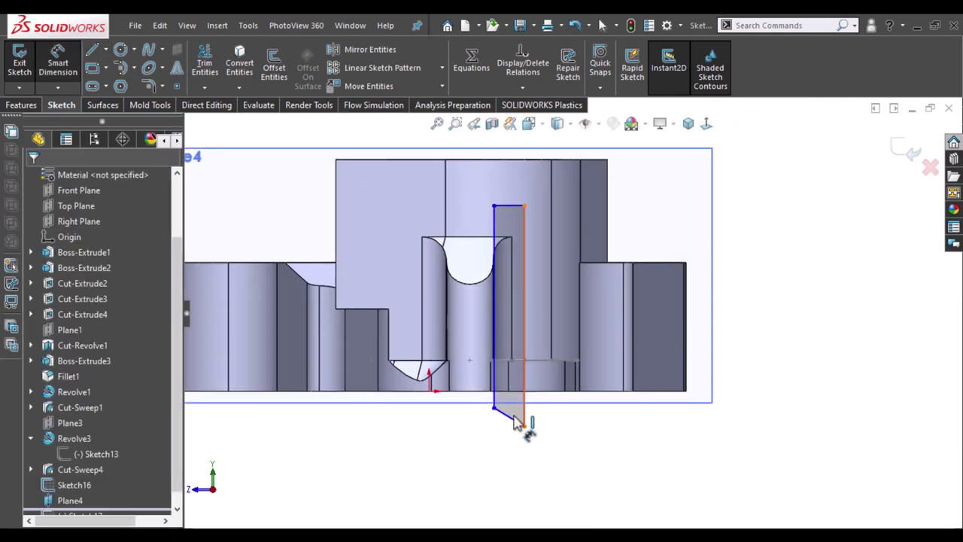
{"action": "left_click", "coordinate": [516, 425]}
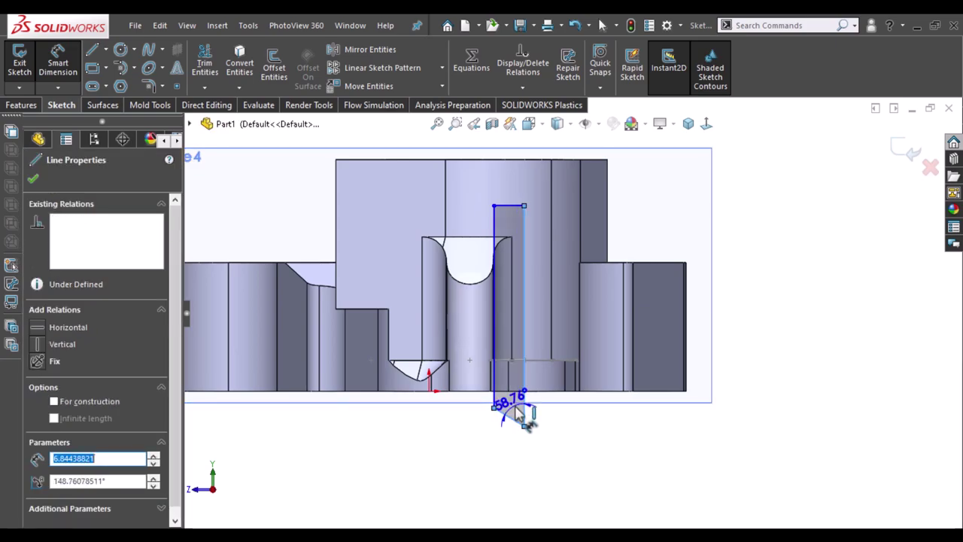
- Dimension the profile with a 45° slant angle and a 4.80 top-edge width
{"action": "key", "text": "d"}
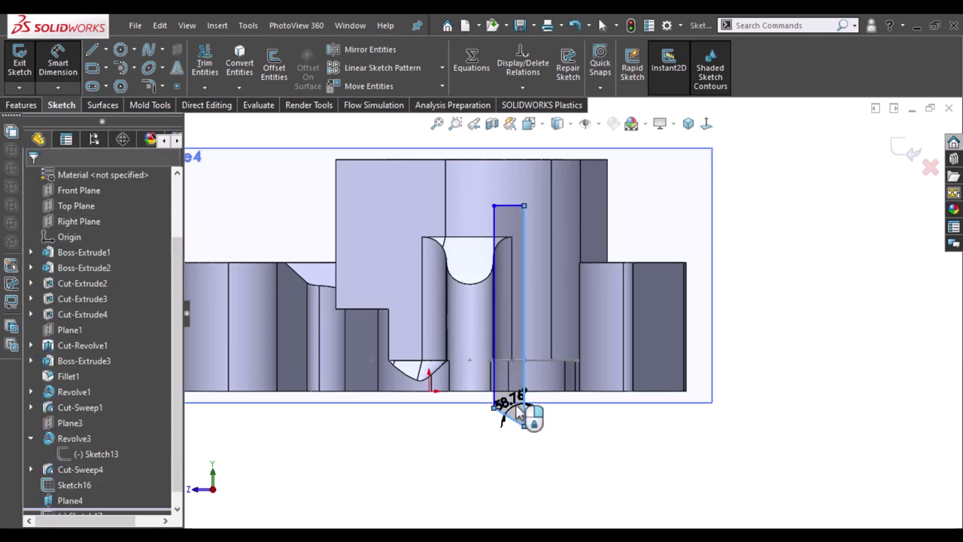
{"action": "left_click", "coordinate": [518, 412]}
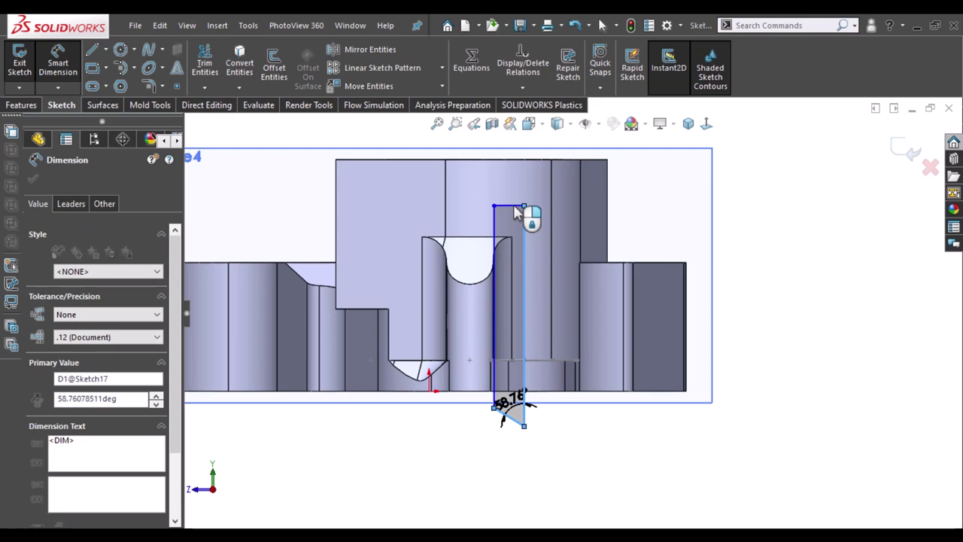
{"action": "type", "text": "45"}
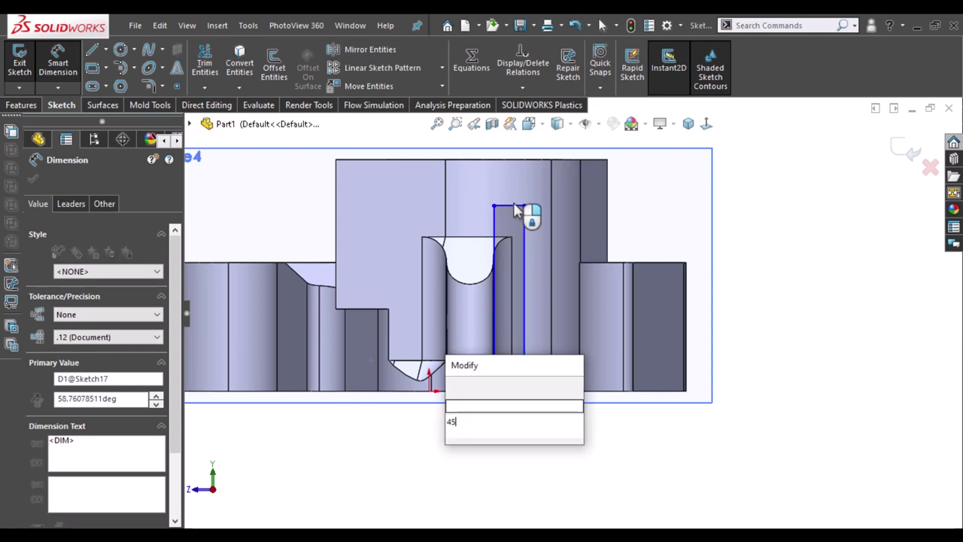
{"action": "key", "text": "Return"}
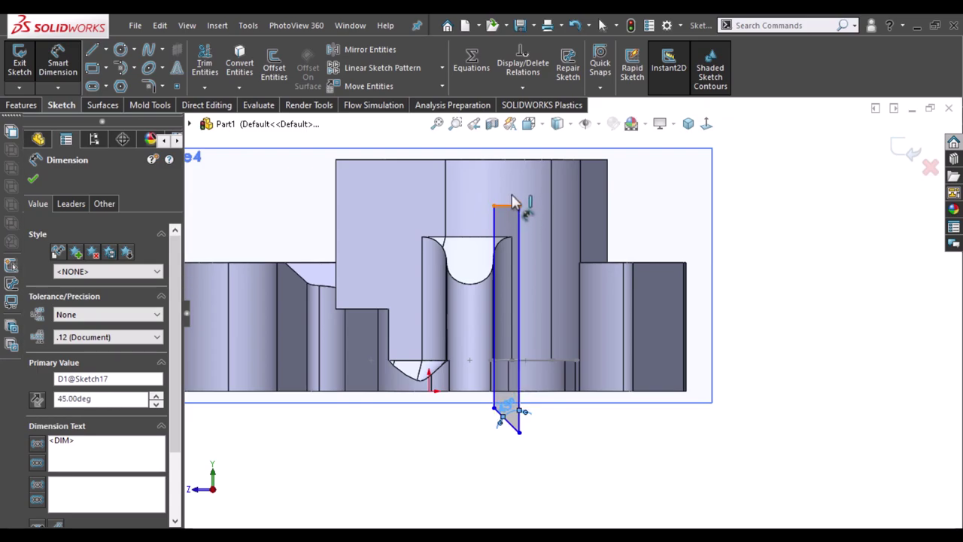
{"action": "left_click", "coordinate": [517, 190]}
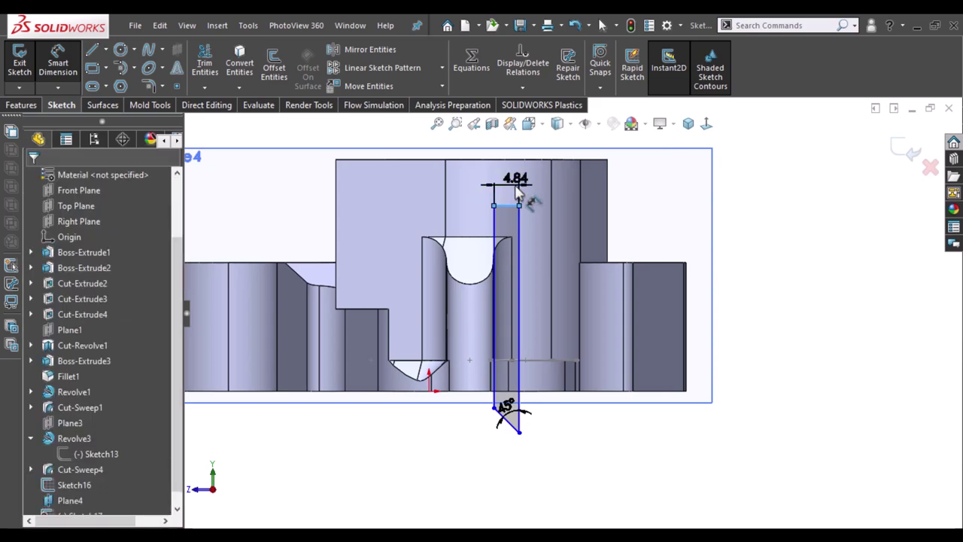
{"action": "left_click", "coordinate": [517, 193]}
{"action": "type", "text": "4.8"}
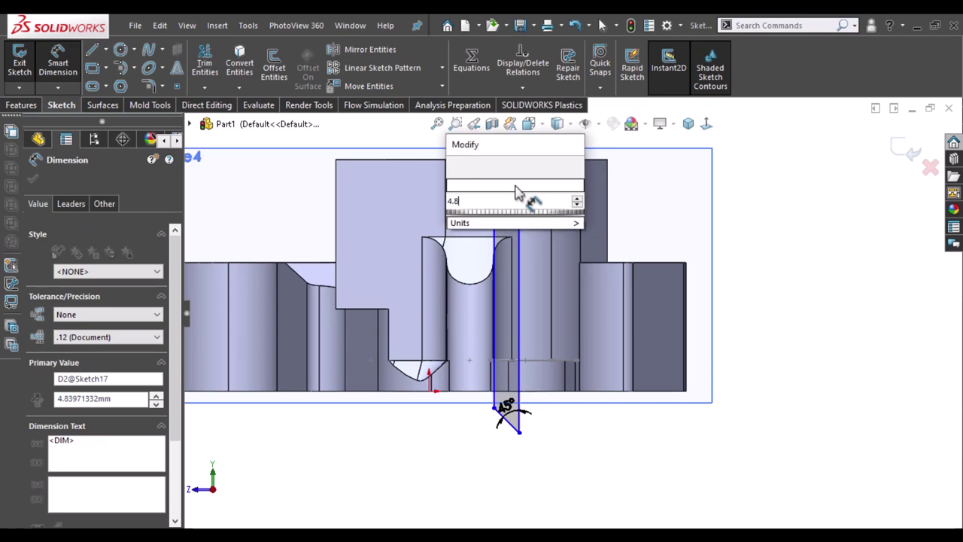
{"action": "key", "text": "Return"}
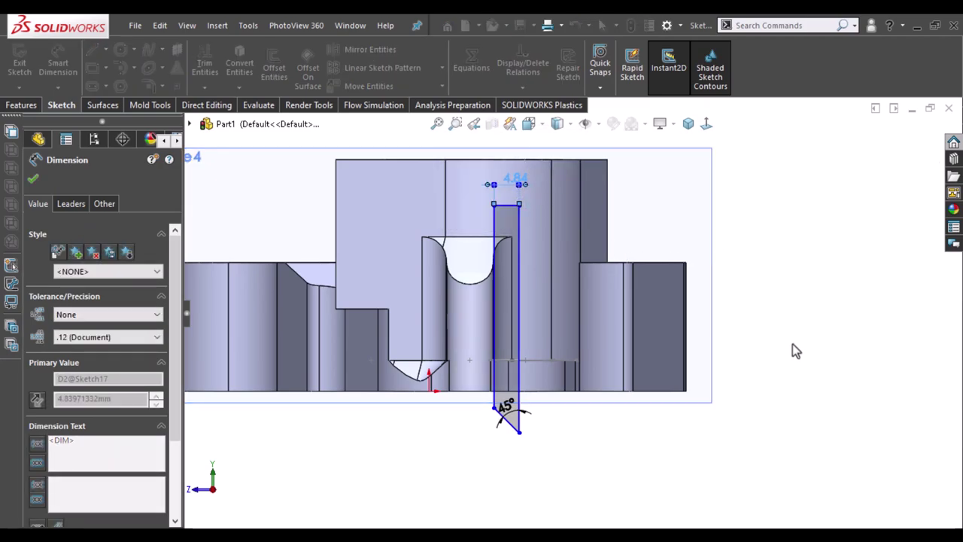
{"action": "left_click", "coordinate": [839, 309]}
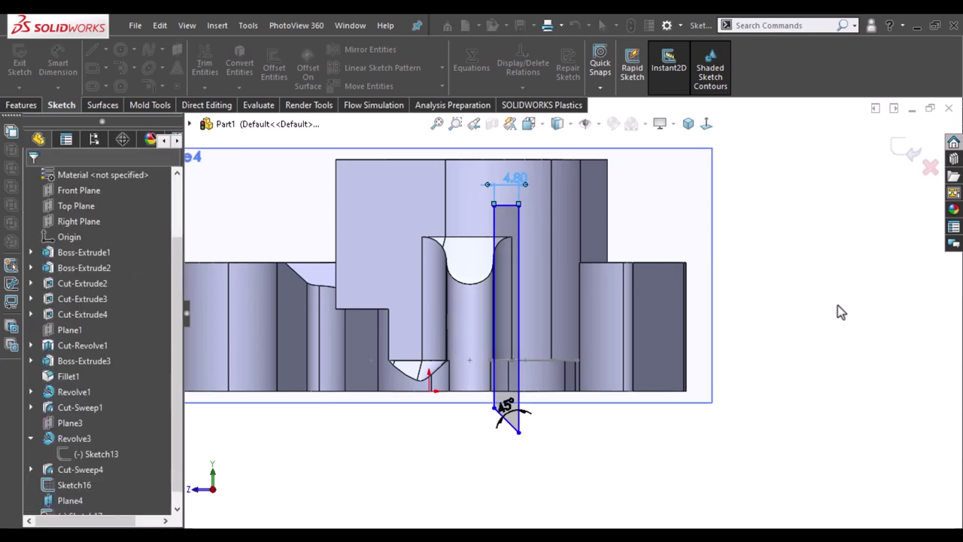
{"action": "key", "text": "Escape"}
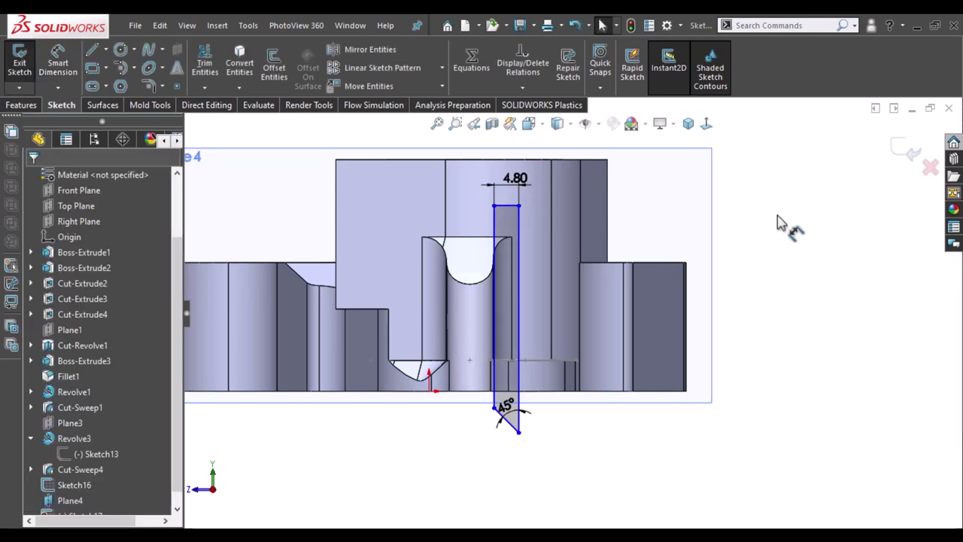
{"action": "mouse_move", "coordinate": [781, 301]}
{"action": "middle_mouse_down"}
{"action": "mouse_move", "coordinate": [778, 344]}
{"action": "mouse_move", "coordinate": [505, 505]}
{"action": "mouse_move", "coordinate": [521, 496]}
{"action": "middle_mouse_up"}
- Make the profile's bottom corner coincident with Sketch16's end point to fully define the sketch
{"action": "scroll", "coordinate": [520, 496], "scroll_direction": "down", "scroll_amount": 5}
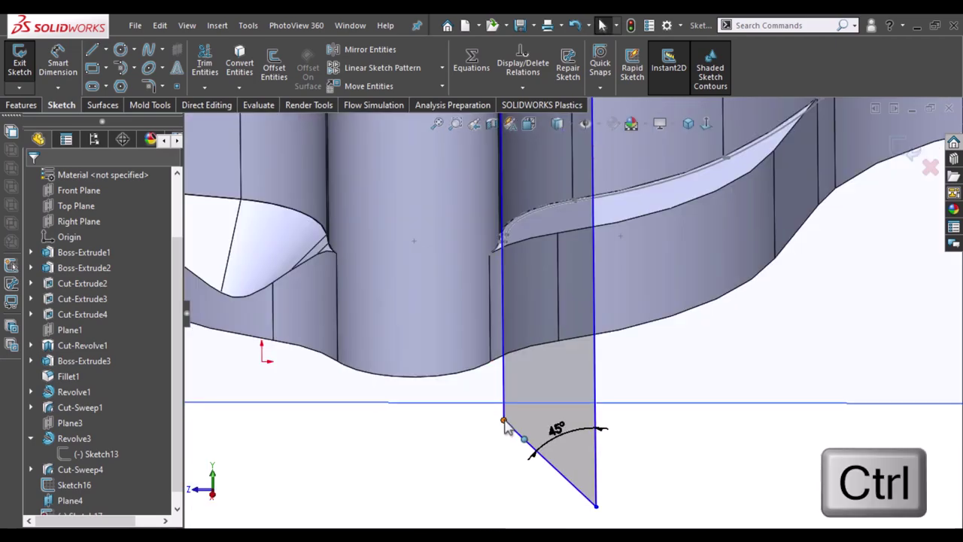
{"action": "left_click", "coordinate": [535, 265]}
{"action": "scroll", "coordinate": [537, 261], "scroll_direction": "down", "scroll_amount": 3}
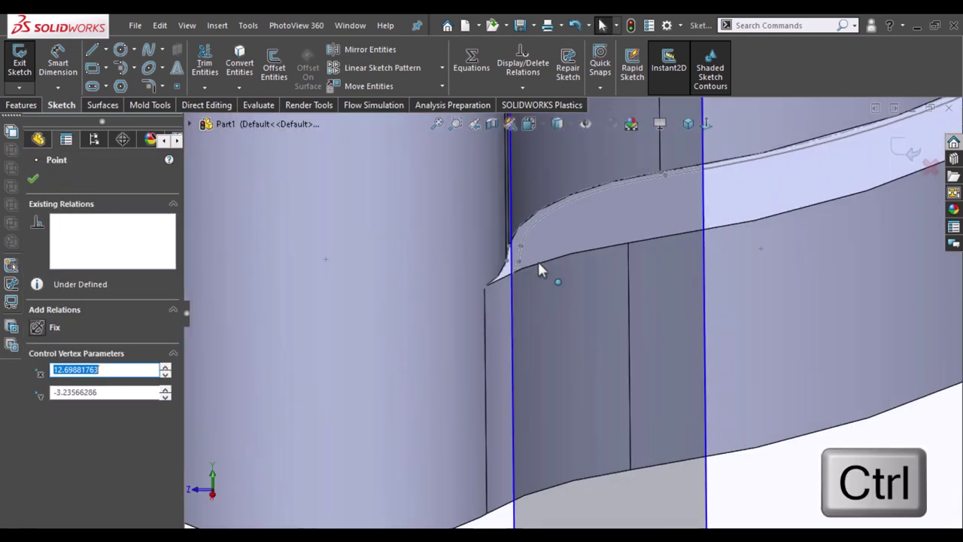
{"action": "scroll", "coordinate": [537, 261], "scroll_direction": "down", "scroll_amount": 2}
{"action": "scroll", "coordinate": [512, 286], "scroll_direction": "down", "scroll_amount": 2}
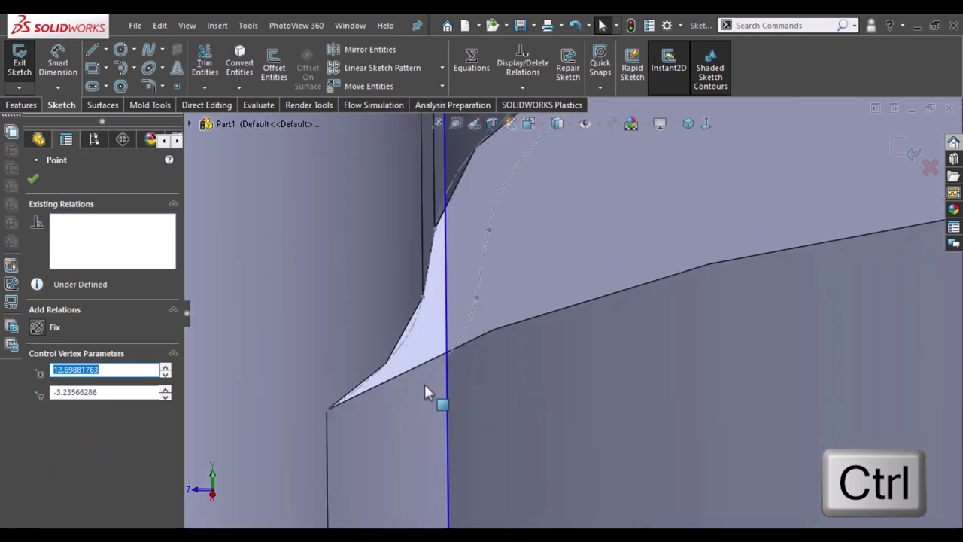
{"action": "key", "text": "Escape"}
{"action": "left_click", "coordinate": [374, 417], "text": "ctrl"}
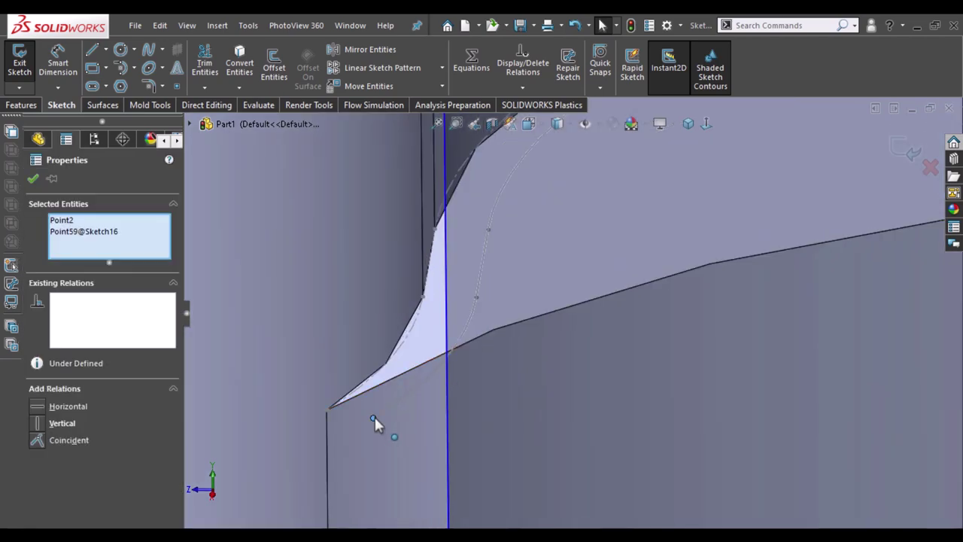
{"action": "left_click", "coordinate": [457, 354]}
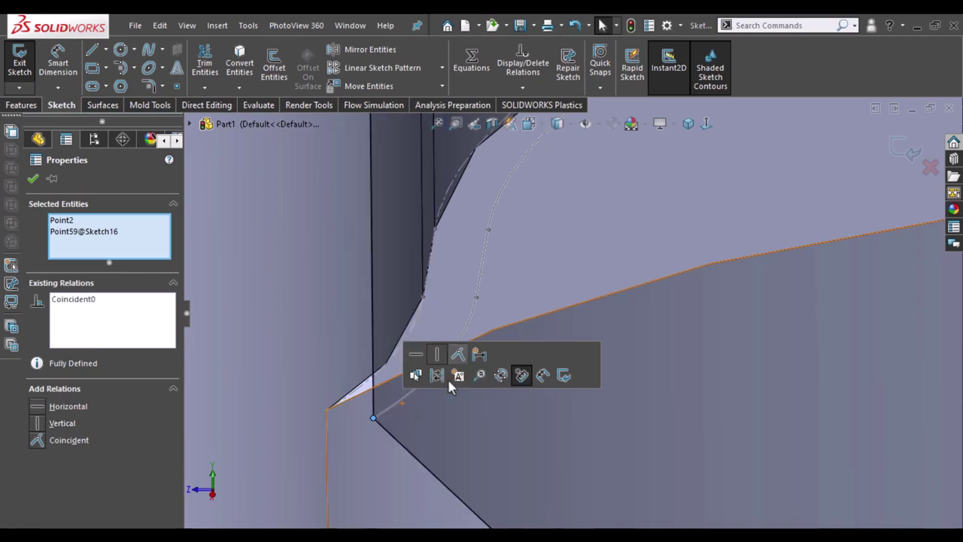
{"action": "mouse_move", "coordinate": [454, 383]}
{"action": "middle_mouse_down"}
{"action": "mouse_move", "coordinate": [344, 452]}
{"action": "mouse_move", "coordinate": [356, 400]}
{"action": "mouse_move", "coordinate": [703, 208]}
{"action": "middle_mouse_up"}
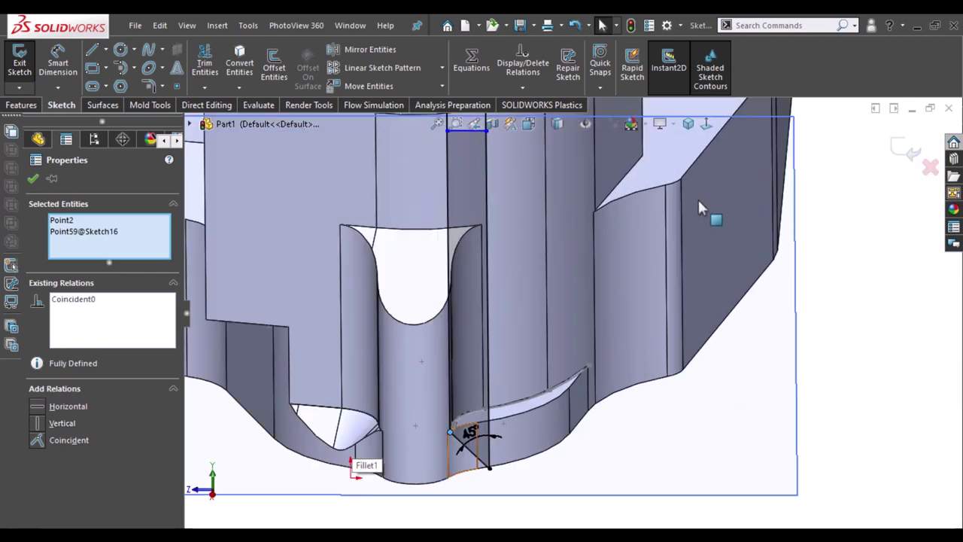
- View the sketch Normal To Plane4, then open Revolved Cut from Features
{"action": "left_click", "coordinate": [707, 124]}
{"action": "left_click", "coordinate": [767, 159]}
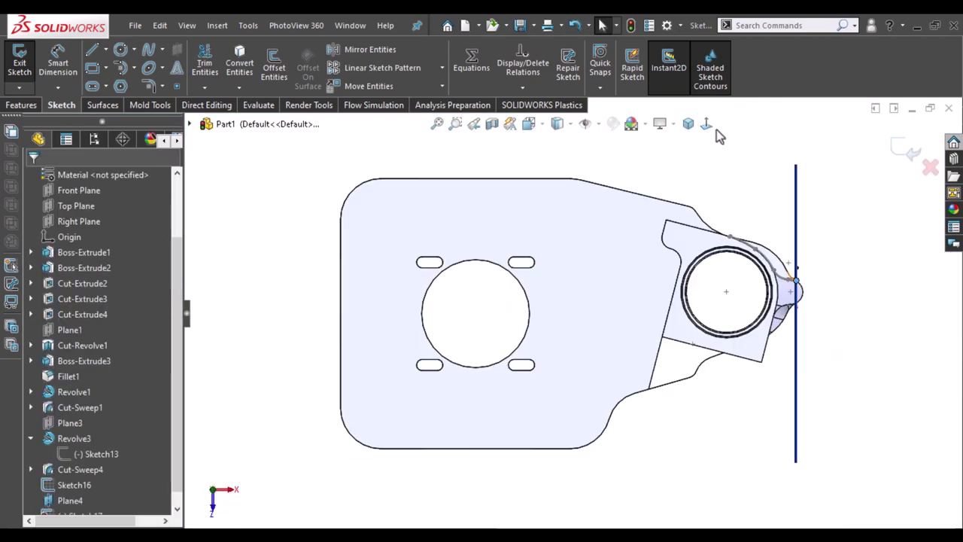
{"action": "left_click", "coordinate": [707, 124]}
{"action": "middle_click_drag", "start_coordinate": [752, 201], "coordinate": [648, 253]}
{"action": "left_click", "coordinate": [11, 105]}
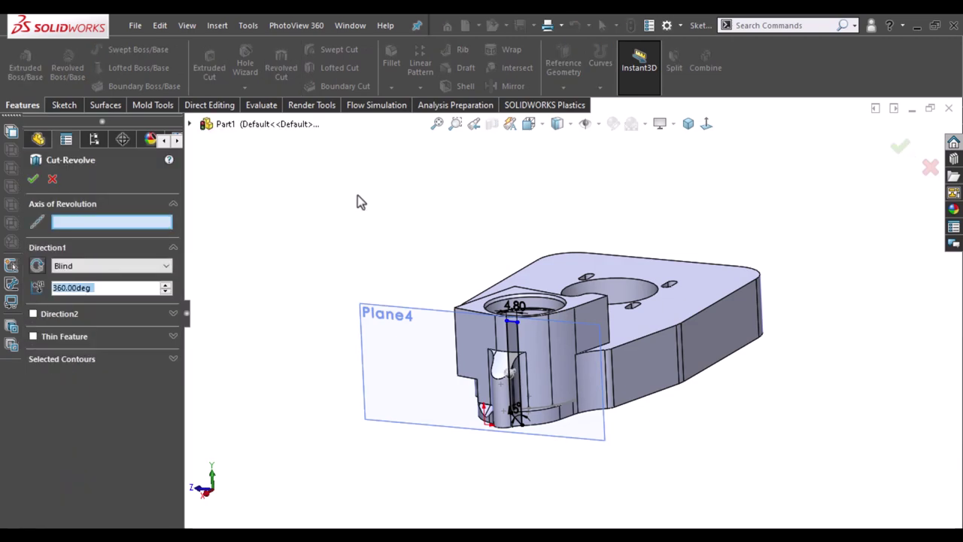
- Swap the revolved cut for a 360° revolve about Line4, leaving Merge result unchecked
{"action": "left_click", "coordinate": [52, 179]}
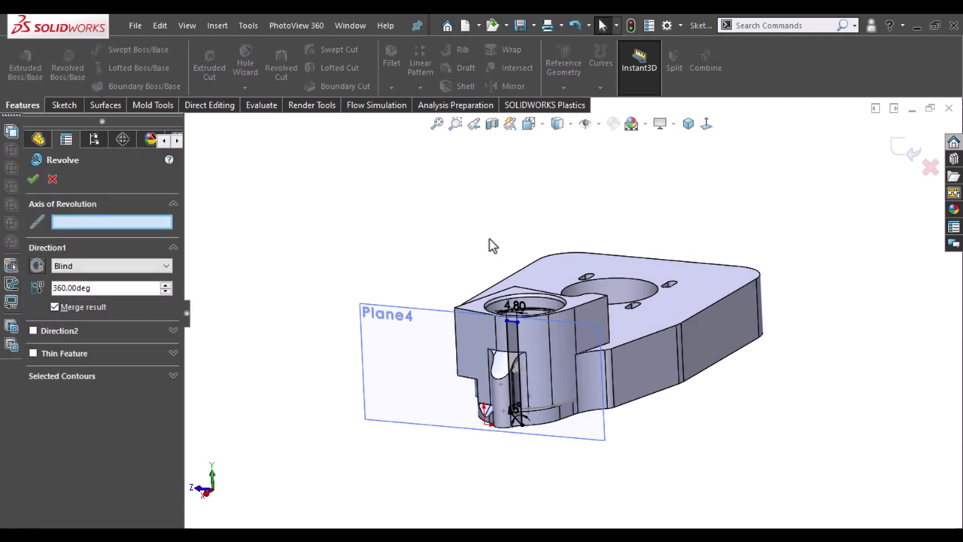
{"action": "left_click", "coordinate": [517, 342]}
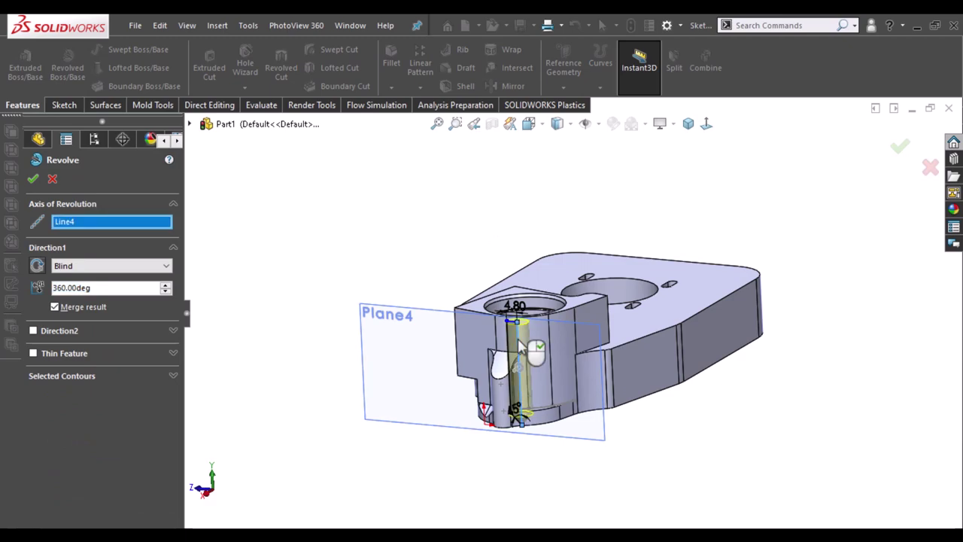
{"action": "left_click", "coordinate": [54, 306]}
{"action": "left_click", "coordinate": [33, 178]}
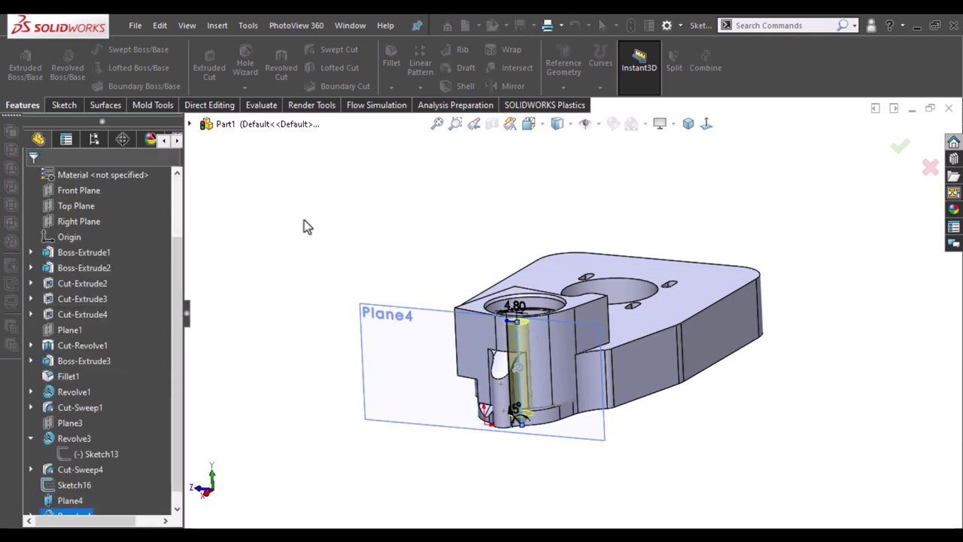
{"action": "scroll", "coordinate": [594, 382], "scroll_direction": "down", "scroll_amount": 3}
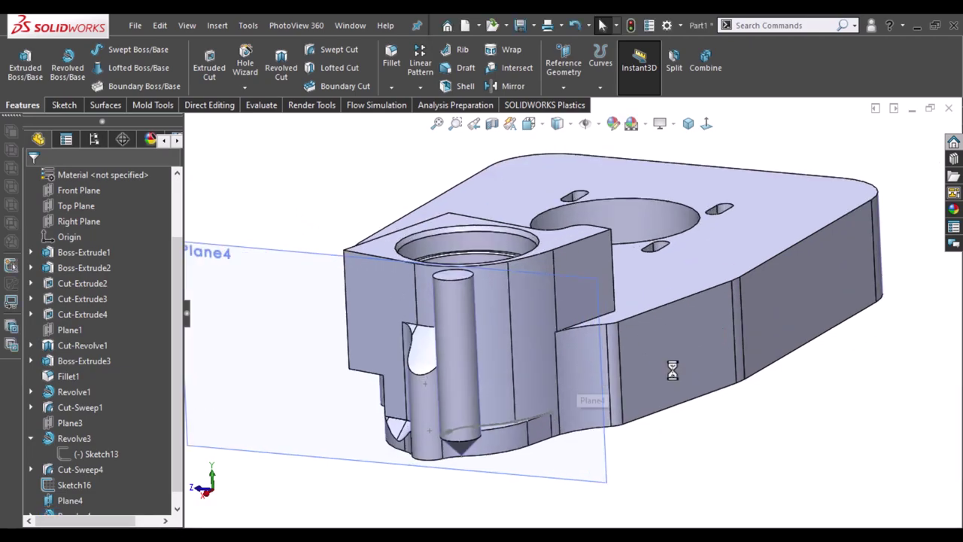
- Swept-cut with the Revolve4 body as solid profile along Sketch16, grooving the boss underside
{"action": "middle_click_drag", "start_coordinate": [705, 316], "coordinate": [497, 394]}
{"action": "scroll", "coordinate": [496, 395], "scroll_direction": "up", "scroll_amount": 3}
{"action": "scroll", "coordinate": [497, 394], "scroll_direction": "down", "scroll_amount": 3}
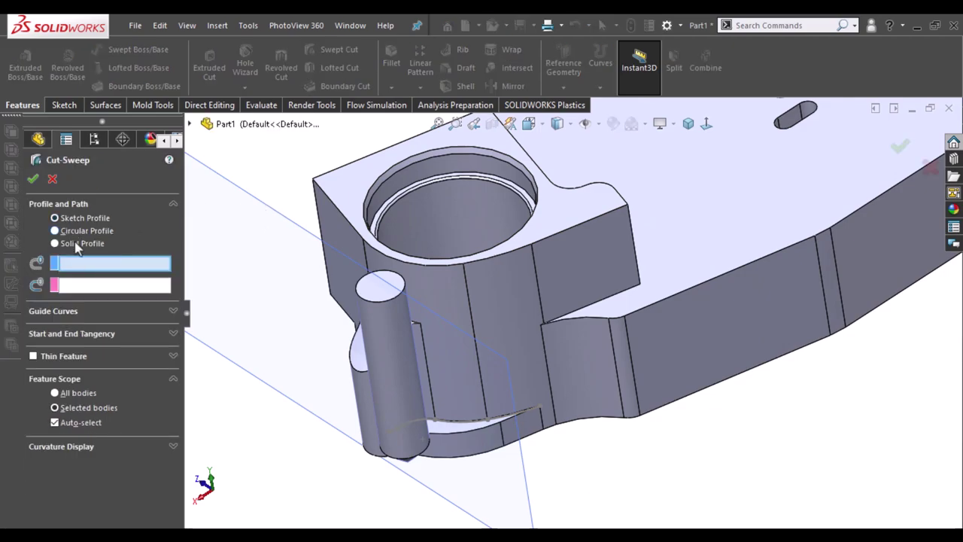
{"action": "left_click", "coordinate": [76, 245]}
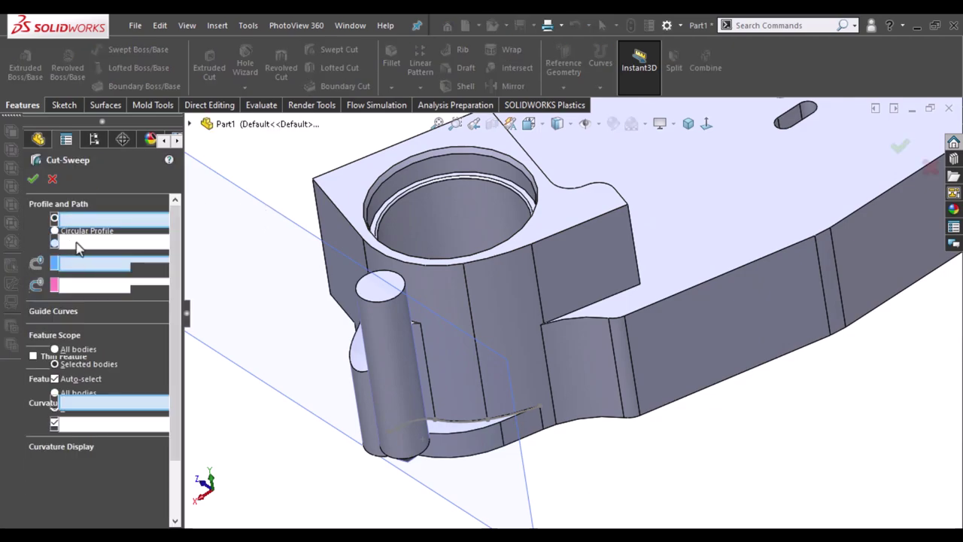
{"action": "left_click", "coordinate": [425, 412]}
{"action": "scroll", "coordinate": [422, 412], "scroll_direction": "down", "scroll_amount": 1}
{"action": "scroll", "coordinate": [414, 410], "scroll_direction": "down", "scroll_amount": 2}
{"action": "scroll", "coordinate": [436, 399], "scroll_direction": "down", "scroll_amount": 2}
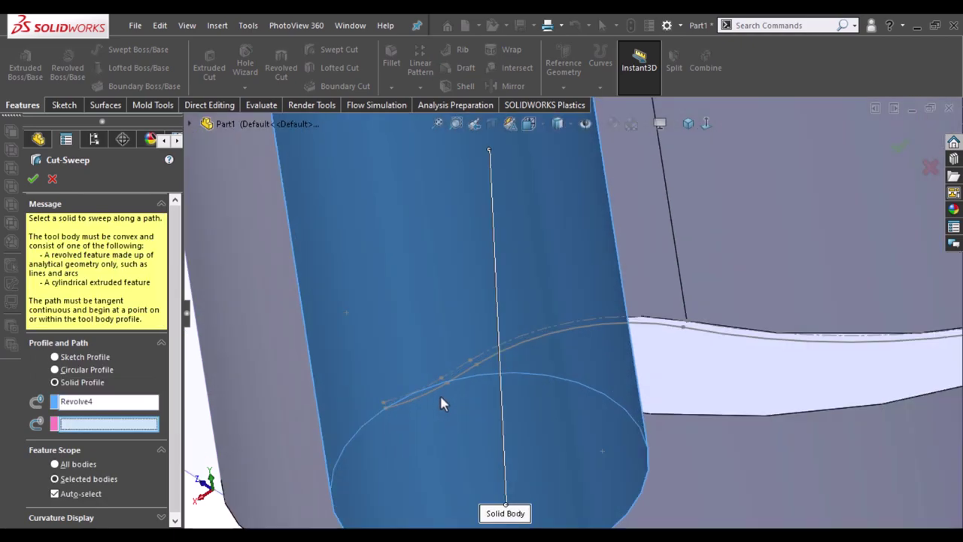
{"action": "left_click", "coordinate": [443, 384]}
{"action": "scroll", "coordinate": [416, 472], "scroll_direction": "up", "scroll_amount": 4}
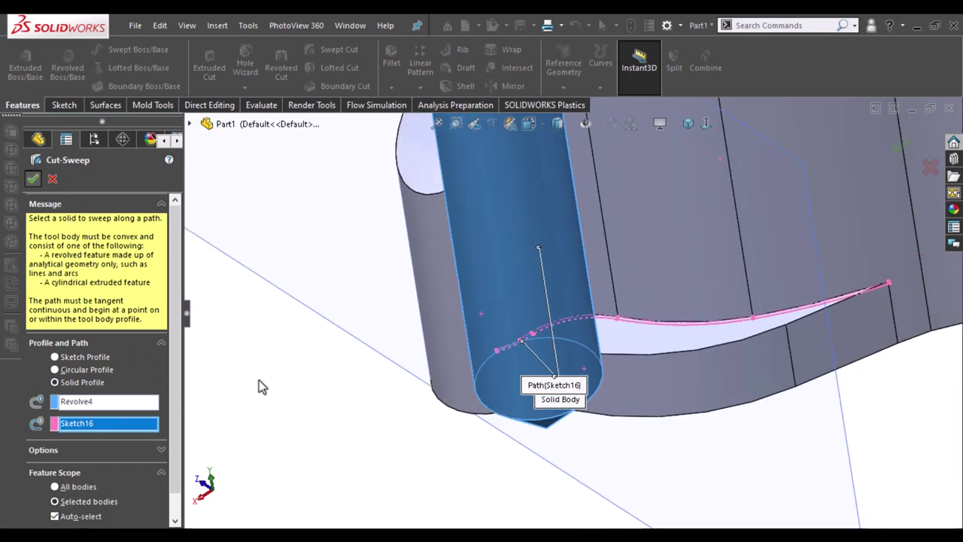
{"action": "key", "text": "Return"}
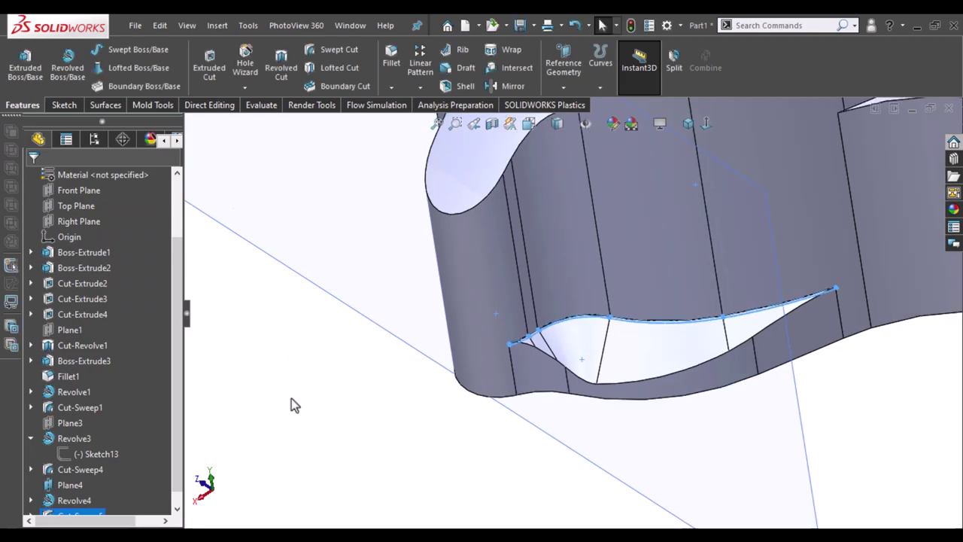
- Hide Plane4 and return the part to the isometric view
{"action": "left_click", "coordinate": [646, 394]}
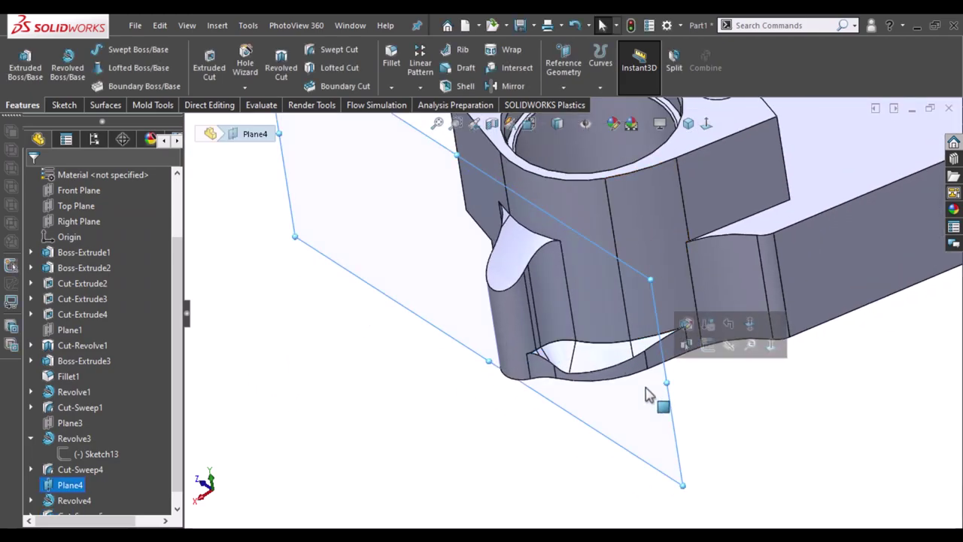
{"action": "left_click", "coordinate": [728, 345]}
{"action": "scroll", "coordinate": [708, 419], "scroll_direction": "up", "scroll_amount": 2}
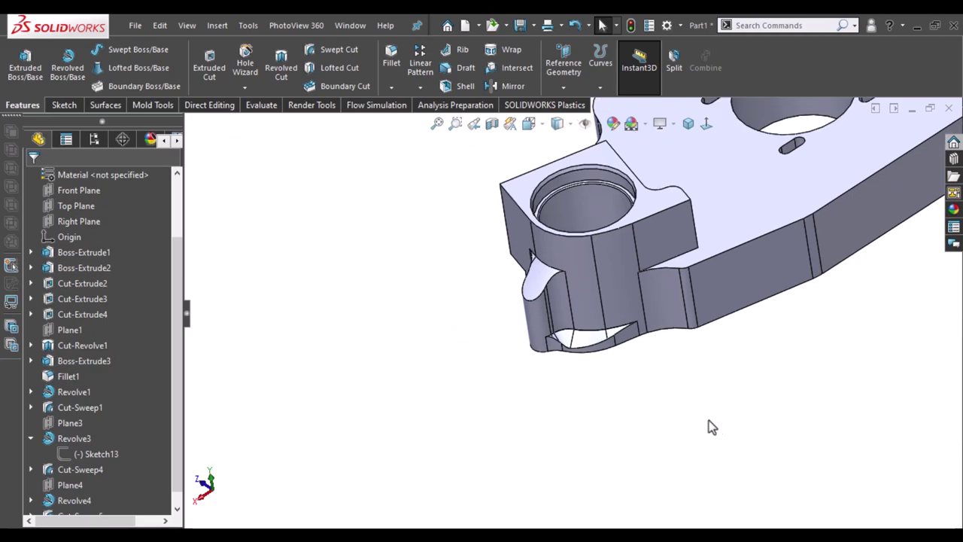
{"action": "mouse_move", "coordinate": [712, 427]}
{"action": "middle_mouse_down"}
{"action": "mouse_move", "coordinate": [709, 295]}
{"action": "mouse_move", "coordinate": [763, 376]}
{"action": "middle_mouse_up"}
{"action": "left_click", "coordinate": [687, 122]}
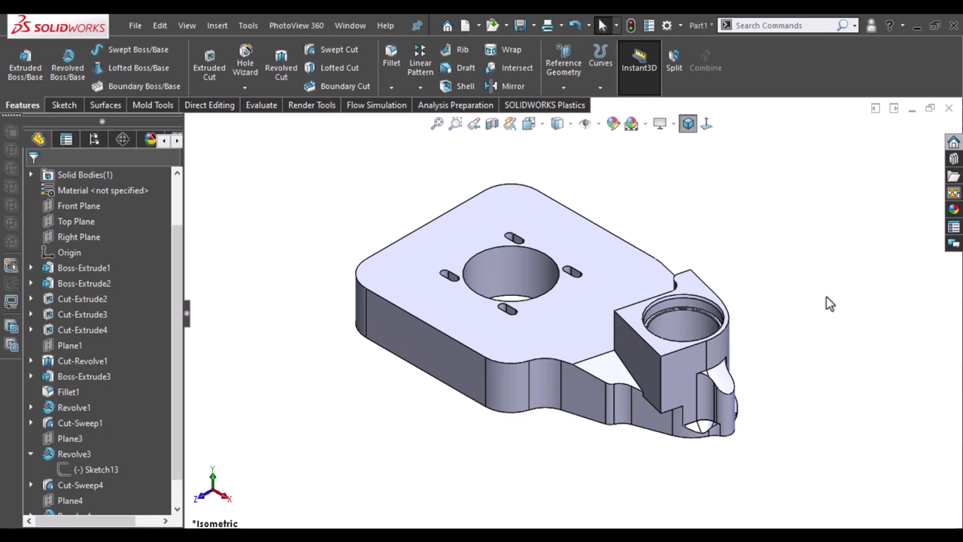
{"action": "scroll", "coordinate": [730, 342], "scroll_direction": "down", "scroll_amount": 3}
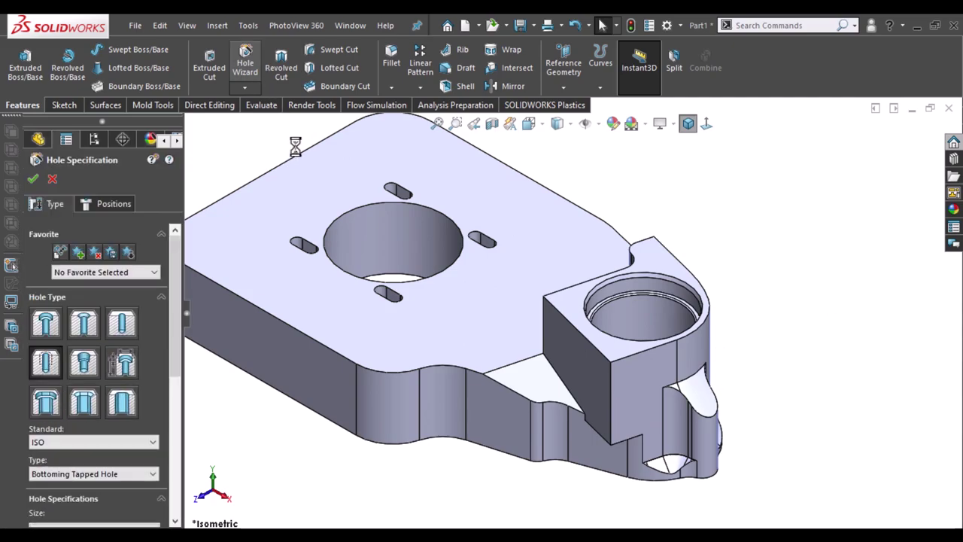
- Set the M6 tapped hole to 11.00 mm blind depth with 9.00 mm thread, then go to hole positions
{"action": "scroll", "coordinate": [164, 361], "scroll_direction": "down", "scroll_amount": 3}
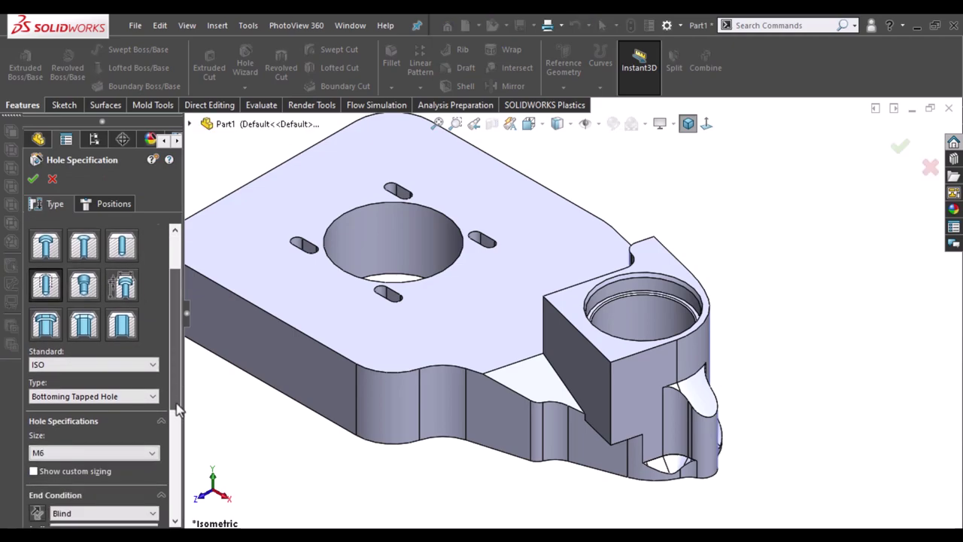
{"action": "scroll", "coordinate": [164, 422], "scroll_direction": "down", "scroll_amount": 3}
{"action": "scroll", "coordinate": [164, 484], "scroll_direction": "down", "scroll_amount": 3}
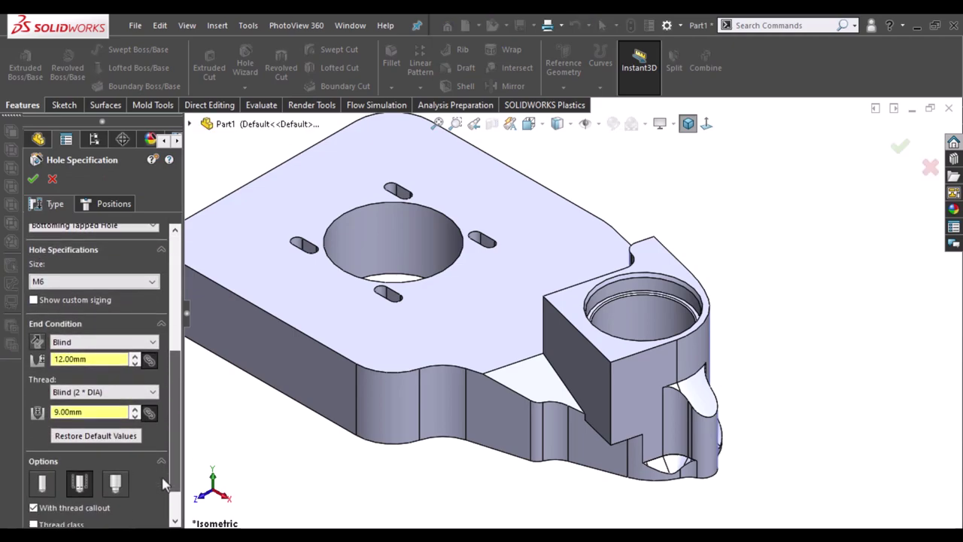
{"action": "left_click", "coordinate": [51, 358]}
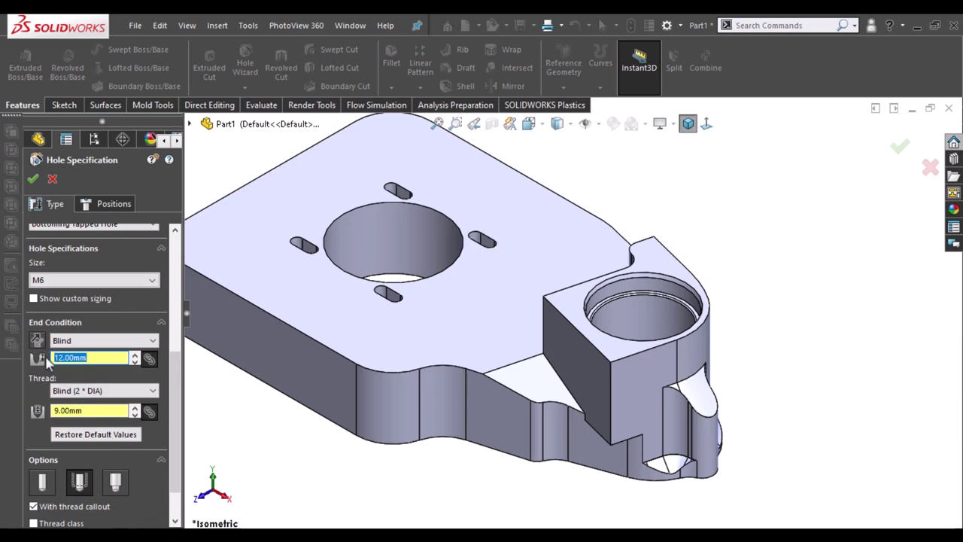
{"action": "type", "text": "11"}
{"action": "left_click", "coordinate": [94, 410]}
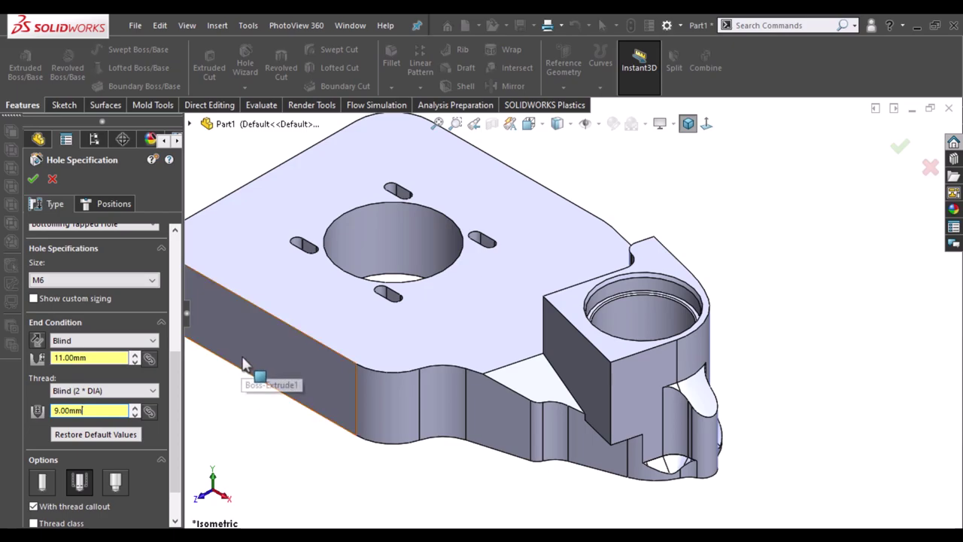
{"action": "left_click", "coordinate": [122, 203]}
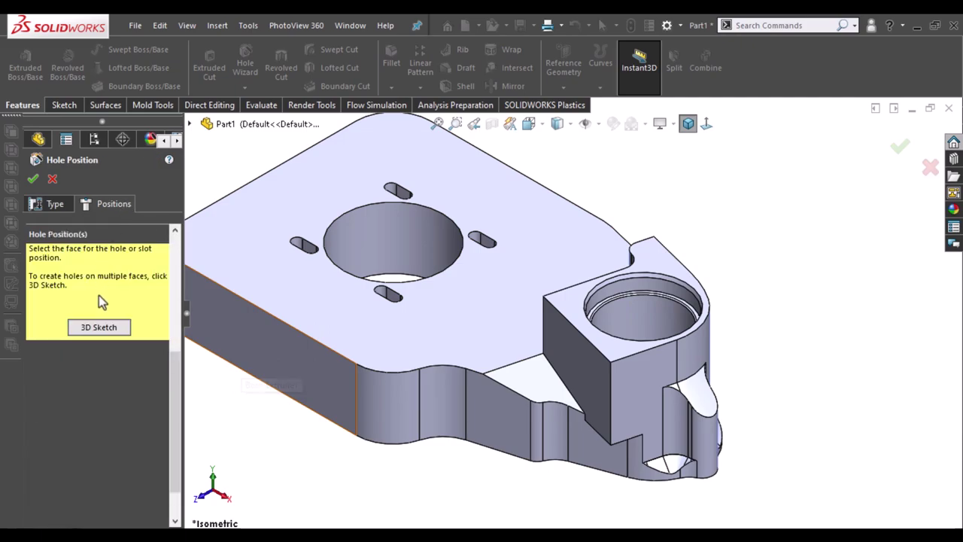
{"action": "left_click", "coordinate": [99, 327]}
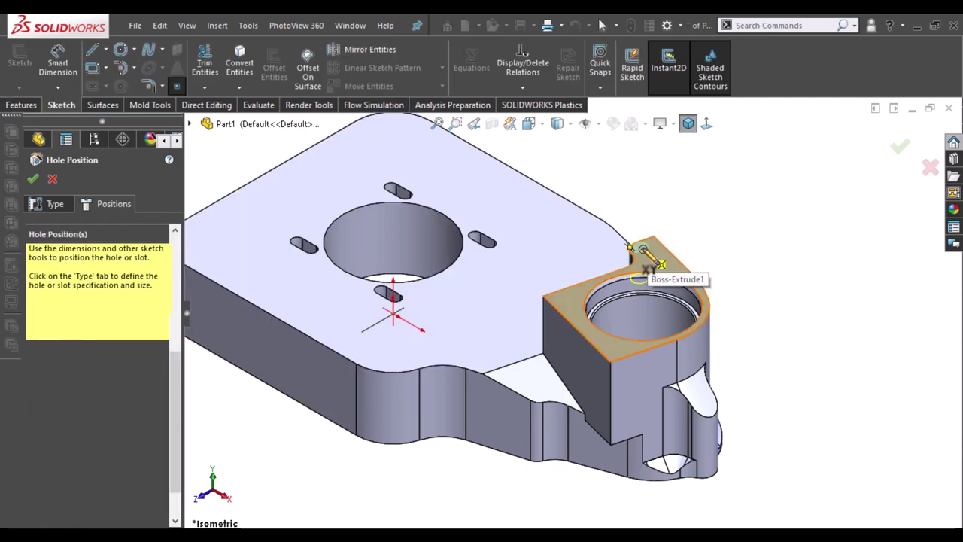
{"action": "middle_click_drag", "start_coordinate": [643, 256], "coordinate": [620, 380]}
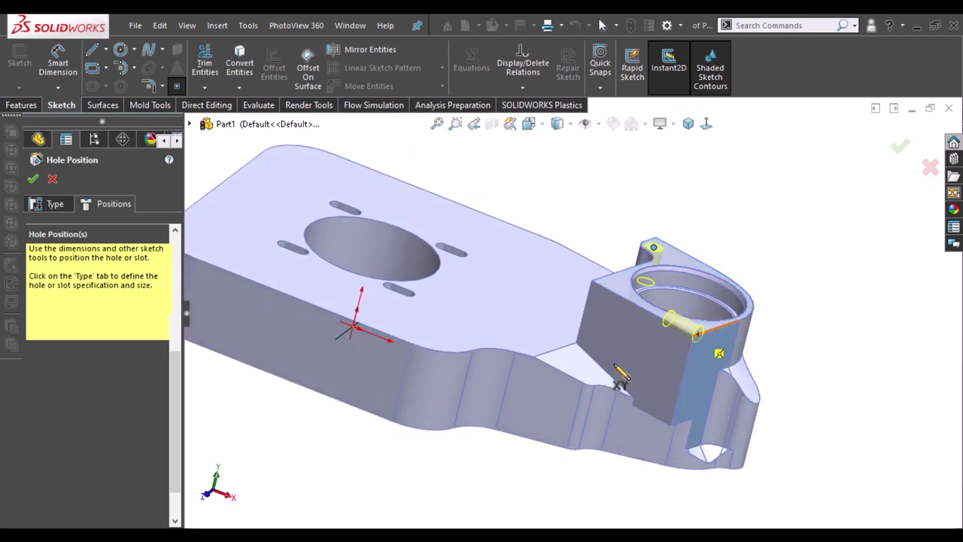
{"action": "left_click", "coordinate": [598, 309]}
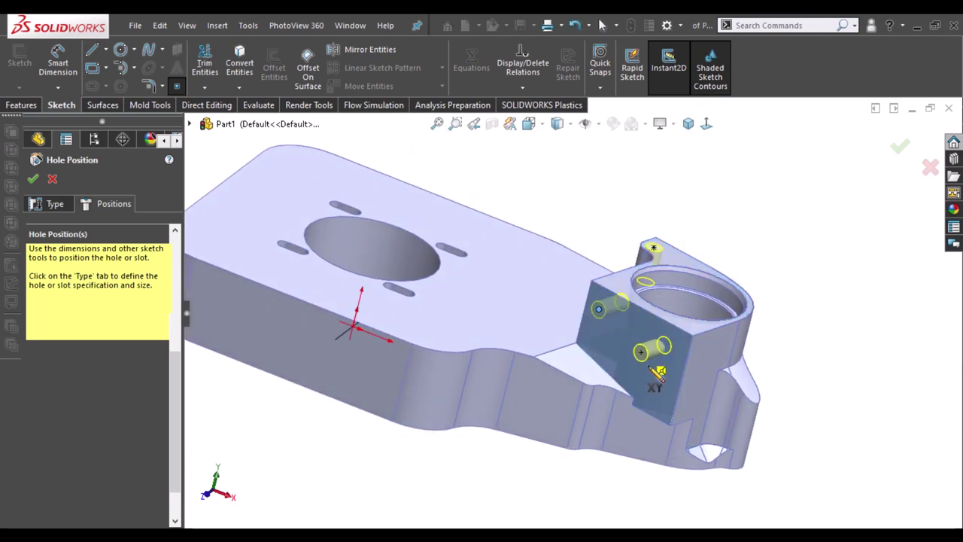
{"action": "left_click", "coordinate": [658, 394]}
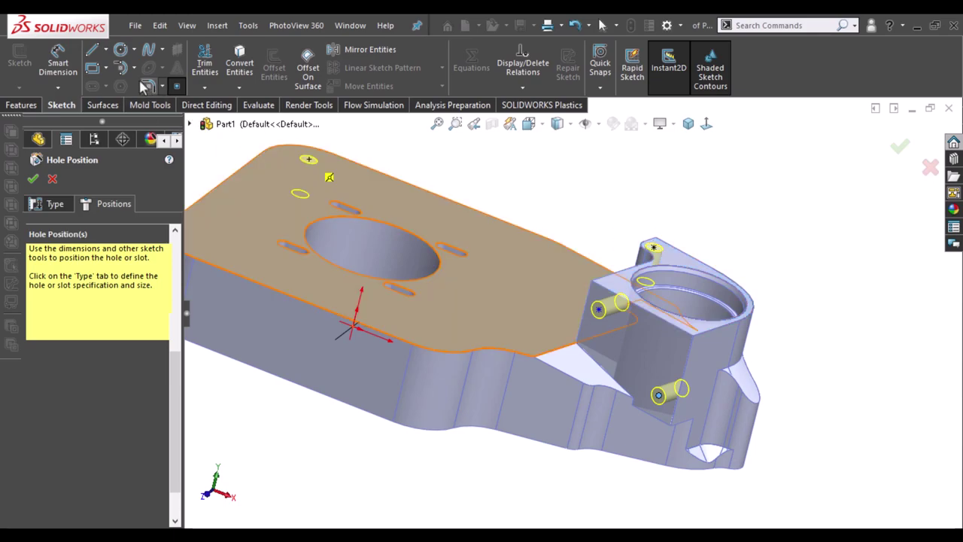
{"action": "left_click", "coordinate": [58, 66]}
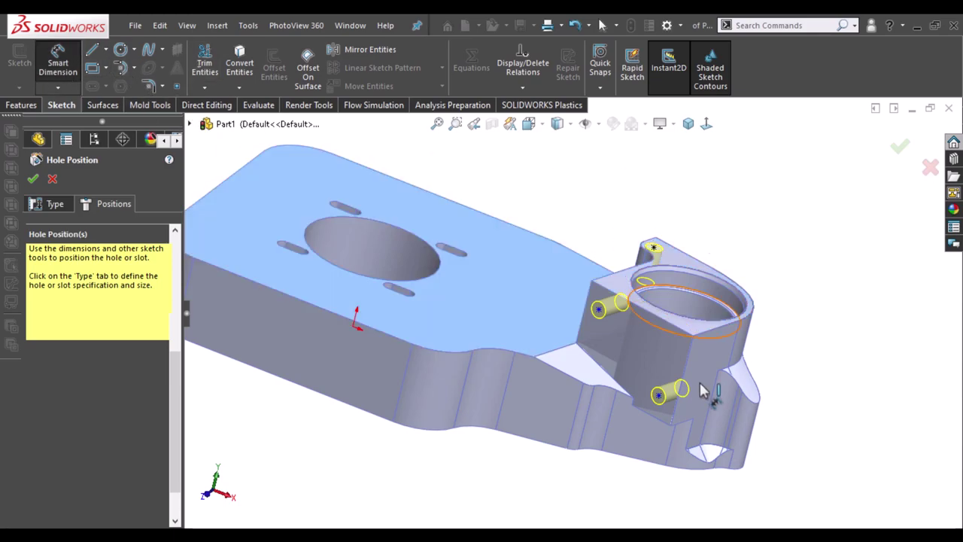
{"action": "mouse_move", "coordinate": [700, 390]}
{"action": "middle_mouse_down"}
{"action": "mouse_move", "coordinate": [731, 344]}
{"action": "mouse_move", "coordinate": [748, 365]}
{"action": "mouse_move", "coordinate": [676, 314]}
{"action": "middle_mouse_up"}
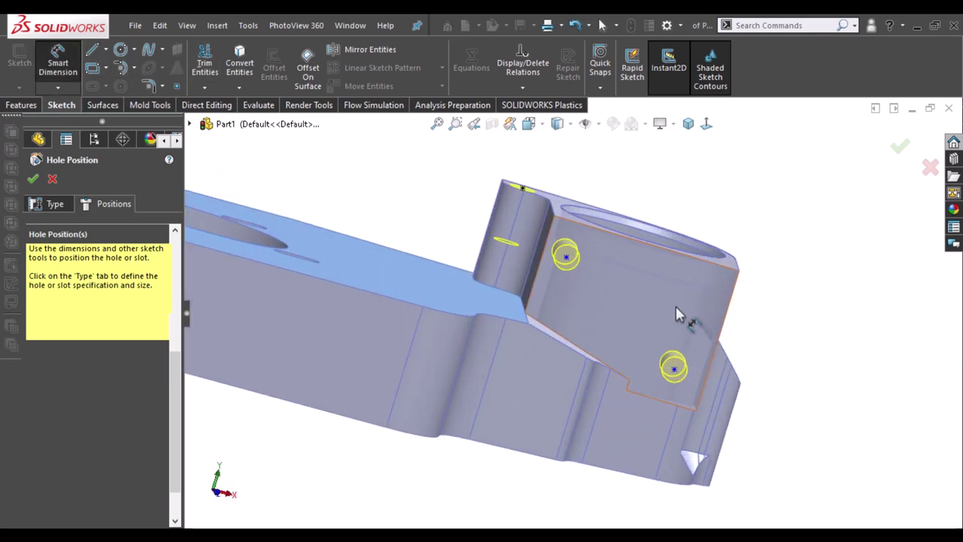
{"action": "left_click", "coordinate": [705, 123]}
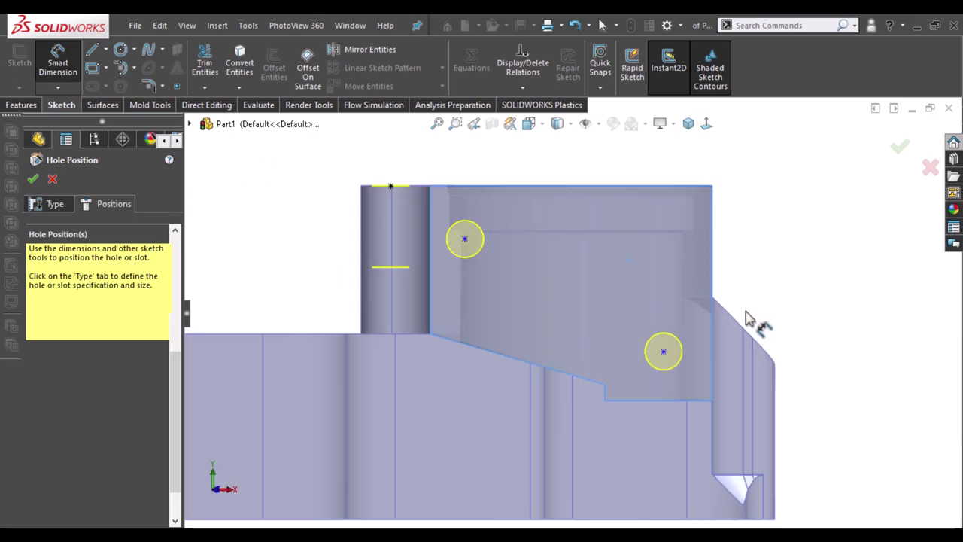
{"action": "scroll", "coordinate": [734, 329], "scroll_direction": "down", "scroll_amount": 1}
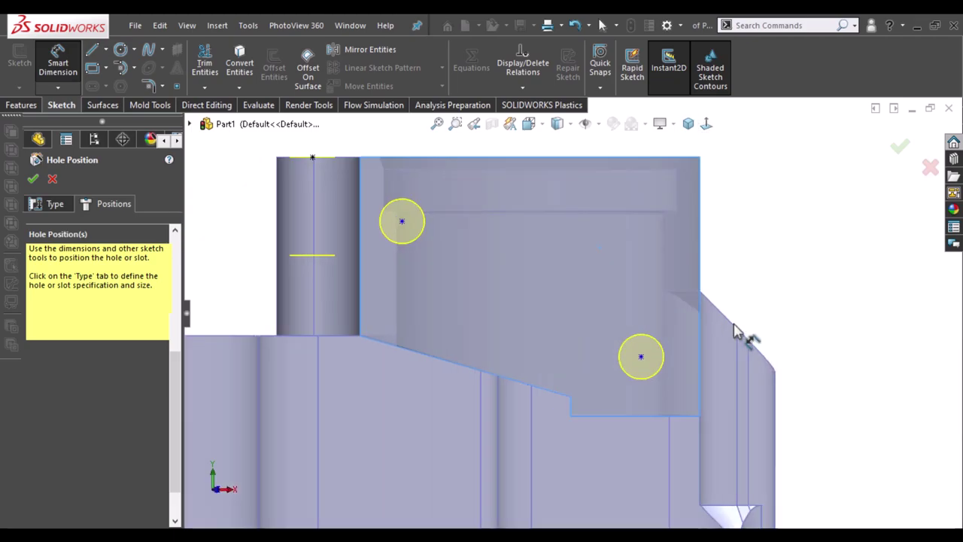
{"action": "left_click", "coordinate": [402, 220]}
{"action": "left_click", "coordinate": [361, 183]}
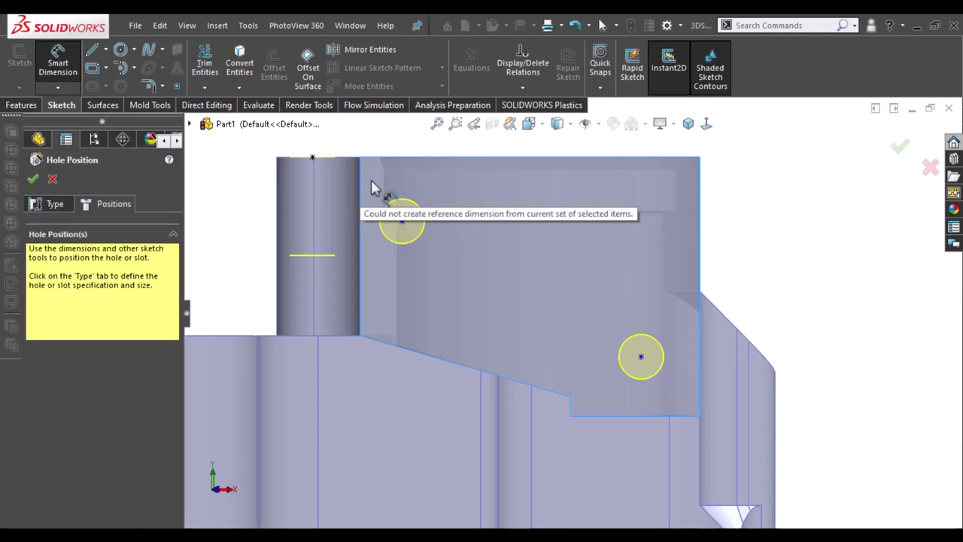
{"action": "mouse_move", "coordinate": [376, 218]}
{"action": "middle_mouse_down"}
{"action": "mouse_move", "coordinate": [369, 236]}
{"action": "mouse_move", "coordinate": [387, 229]}
{"action": "middle_mouse_up"}
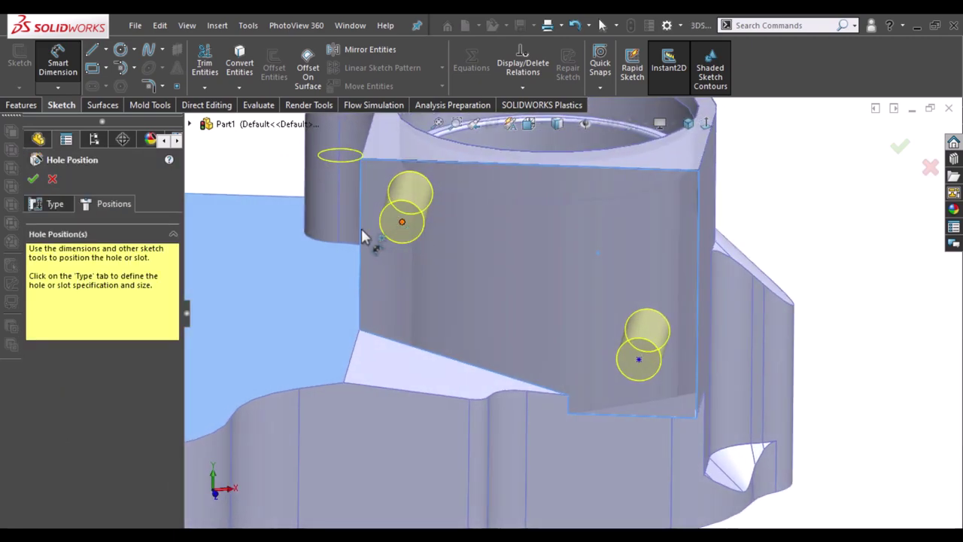
{"action": "left_click", "coordinate": [361, 228]}
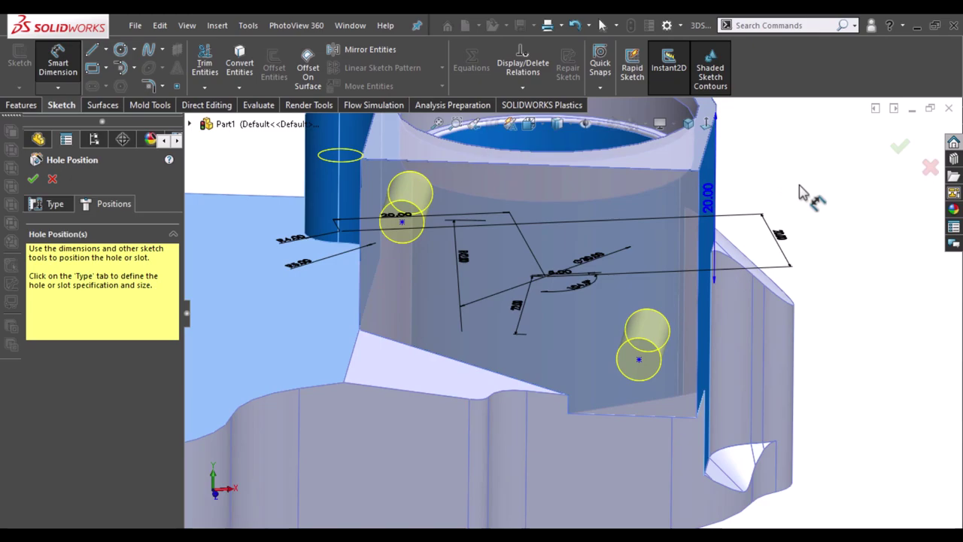
{"action": "key", "text": "z"}
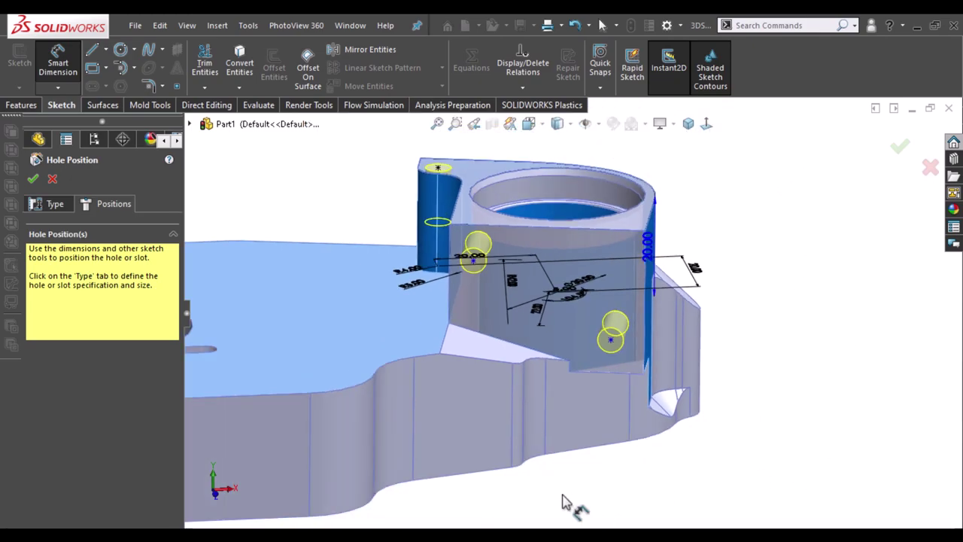
{"action": "scroll", "coordinate": [563, 503], "scroll_direction": "down", "scroll_amount": 3}
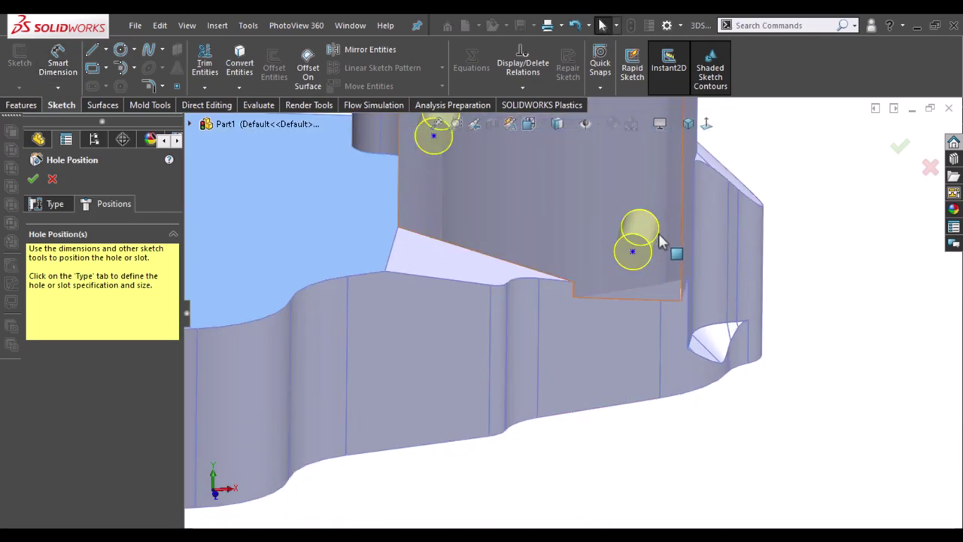
- Dimension the lower hole centre 7 mm above the boss face's bottom edge
{"action": "left_click", "coordinate": [283, 222]}
{"action": "left_click", "coordinate": [68, 67]}
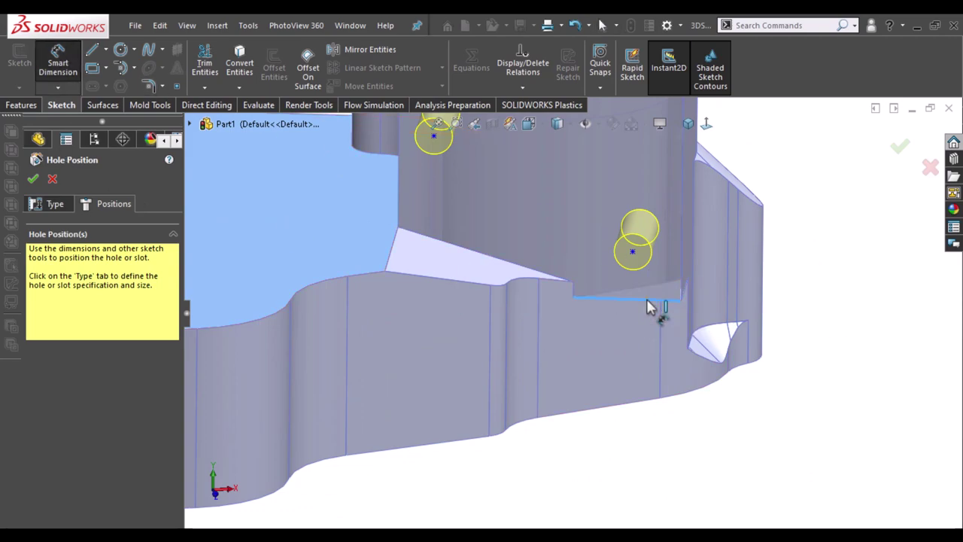
{"action": "left_click", "coordinate": [648, 301]}
{"action": "left_click", "coordinate": [664, 274]}
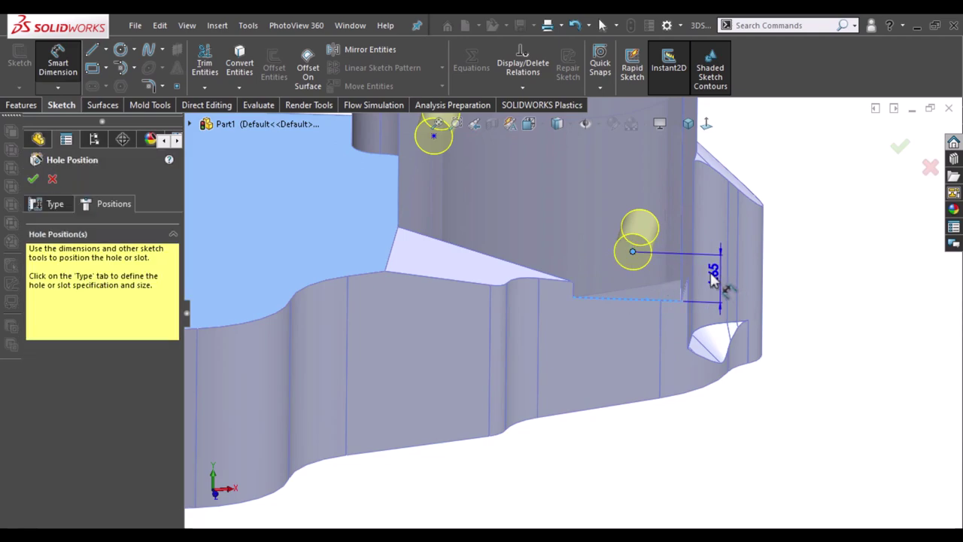
{"action": "left_click", "coordinate": [715, 271]}
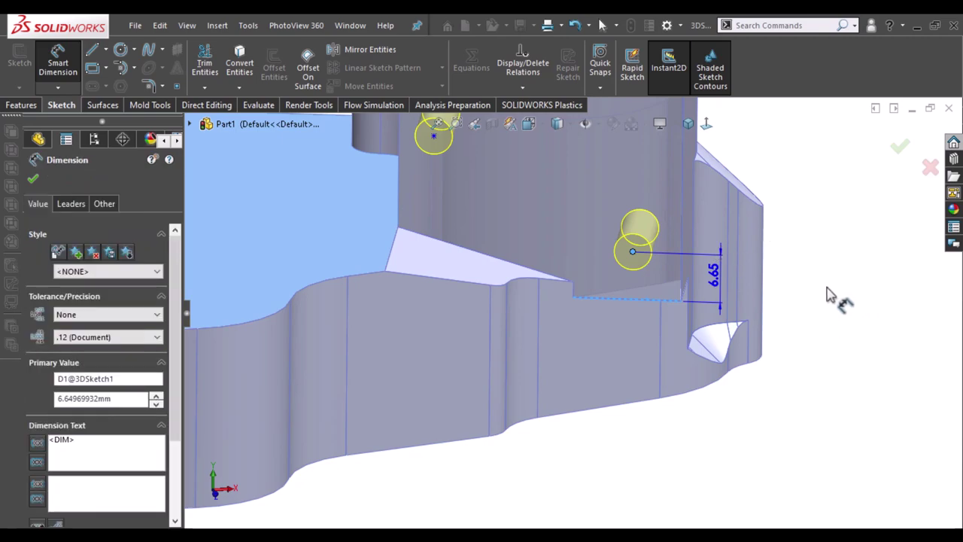
{"action": "type", "text": "7"}
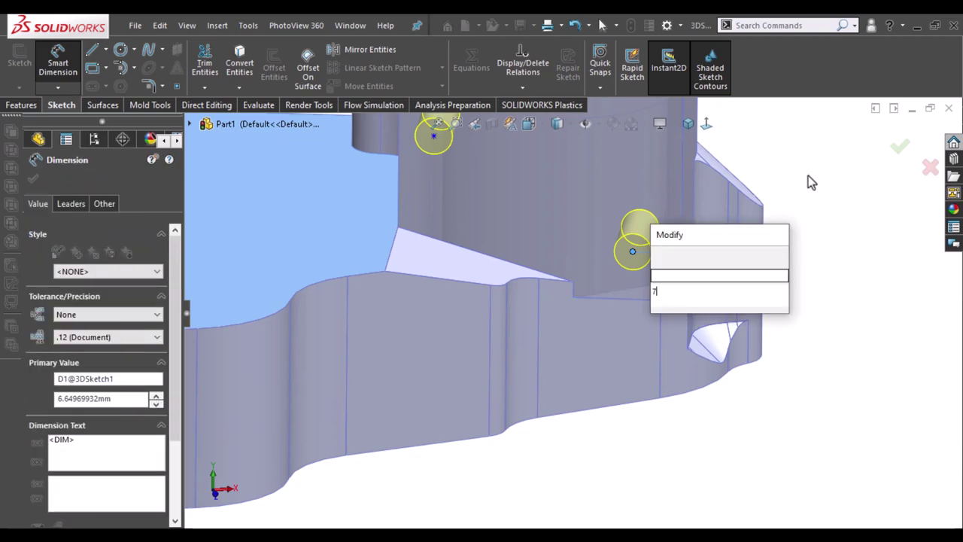
{"action": "key", "text": "Return"}
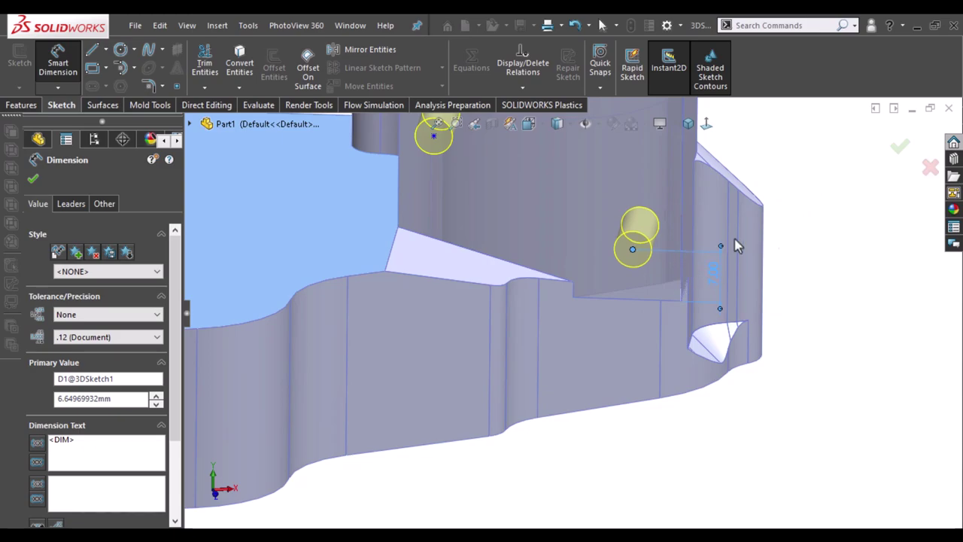
- Dimension the lower hole centre 4 mm from the vertical side line
{"action": "left_click", "coordinate": [681, 278]}
{"action": "left_click", "coordinate": [632, 256]}
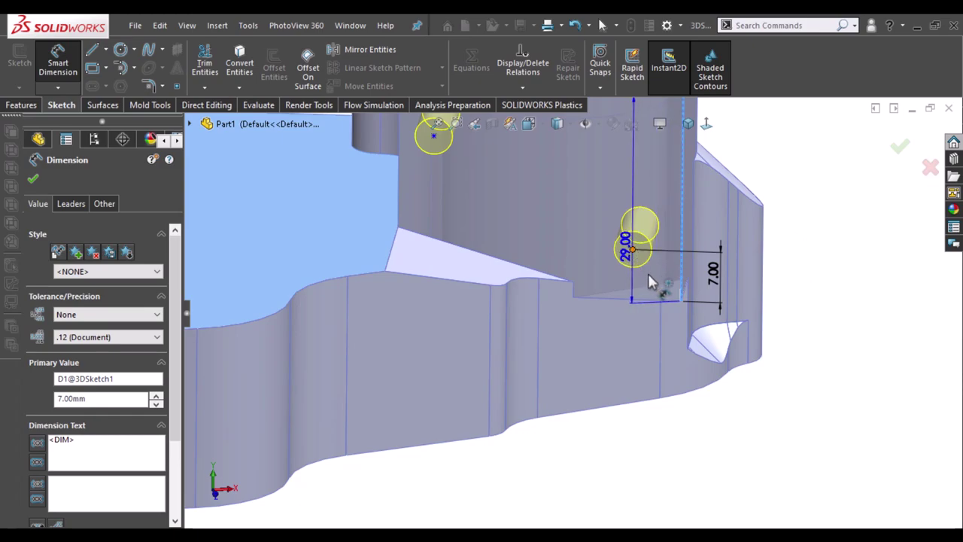
{"action": "left_click", "coordinate": [652, 279]}
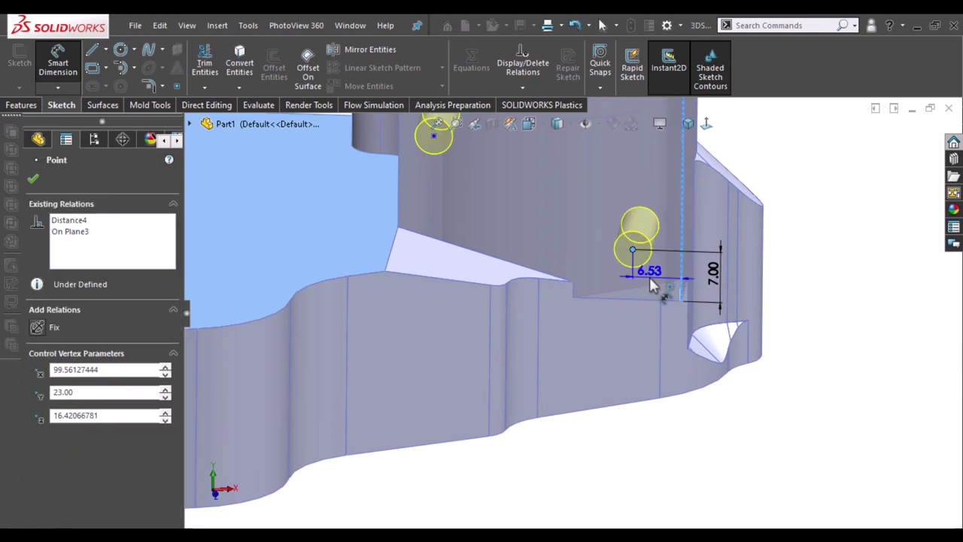
{"action": "left_click", "coordinate": [641, 226]}
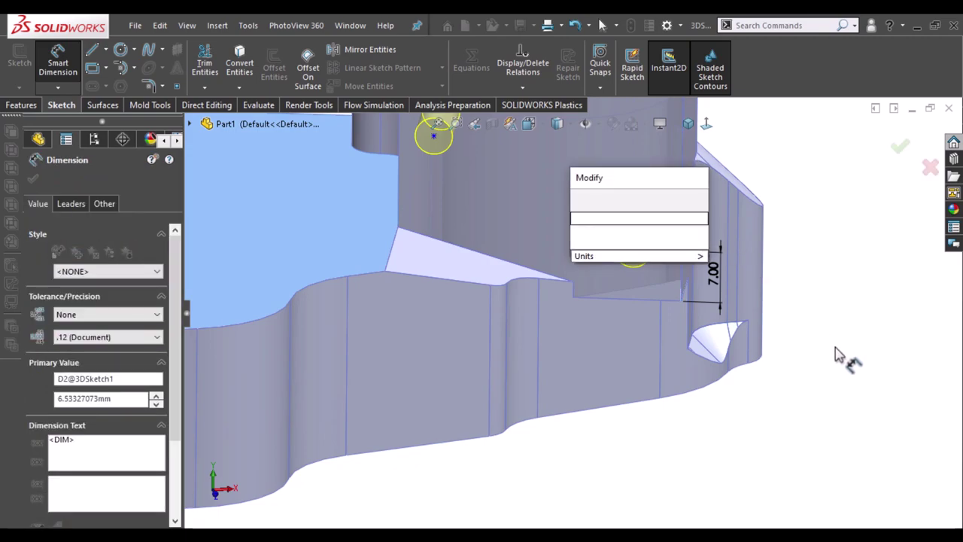
{"action": "type", "text": "4"}
{"action": "key", "text": "Escape"}
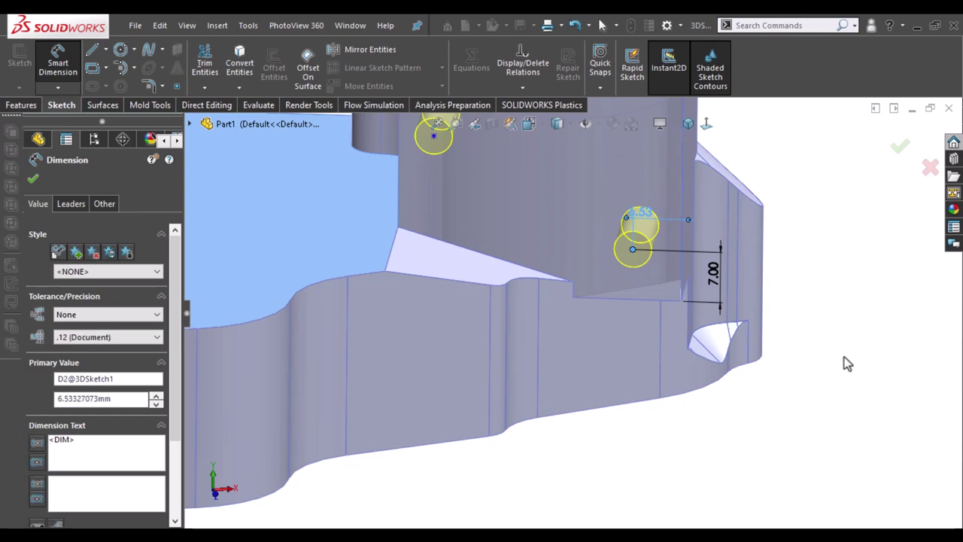
- Fit the part in view and dimension the upper hole 4 mm from the boss's left edge
{"action": "key", "text": "f"}
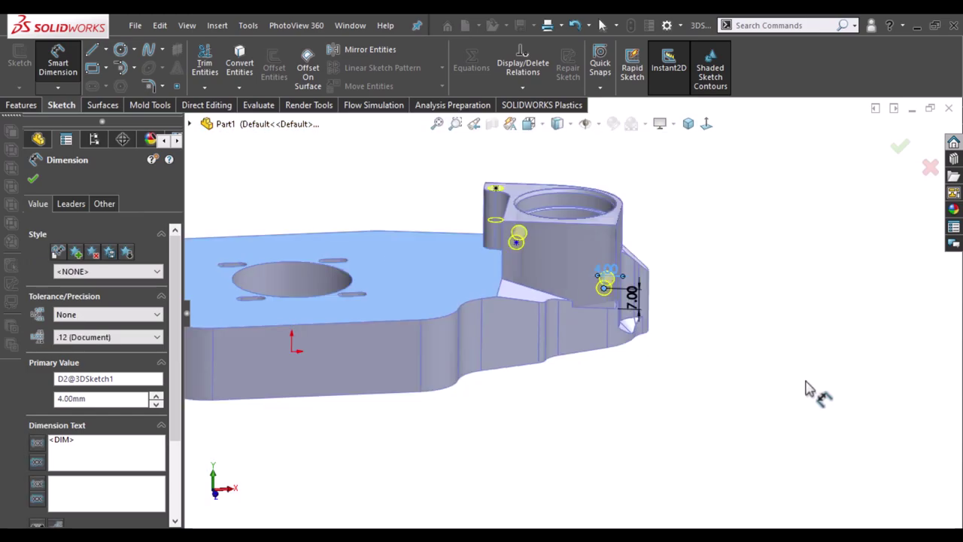
{"action": "scroll", "coordinate": [537, 241], "scroll_direction": "down", "scroll_amount": 2}
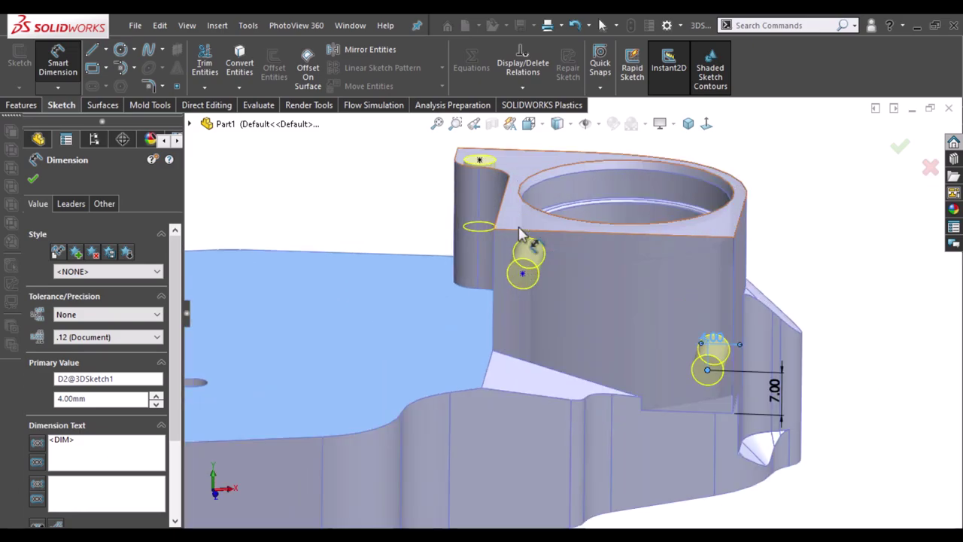
{"action": "scroll", "coordinate": [519, 233], "scroll_direction": "down", "scroll_amount": 2}
{"action": "scroll", "coordinate": [546, 301], "scroll_direction": "down", "scroll_amount": 1}
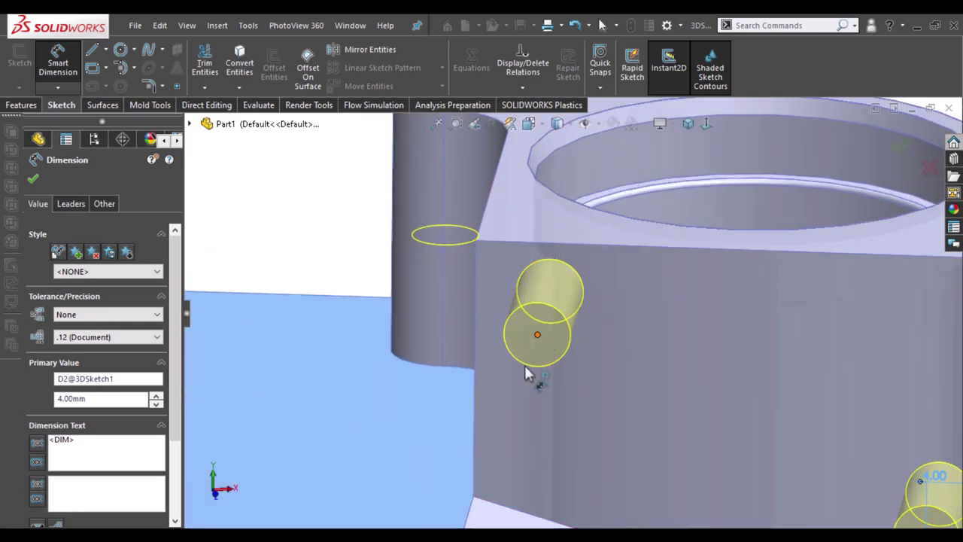
{"action": "key", "text": "Escape"}
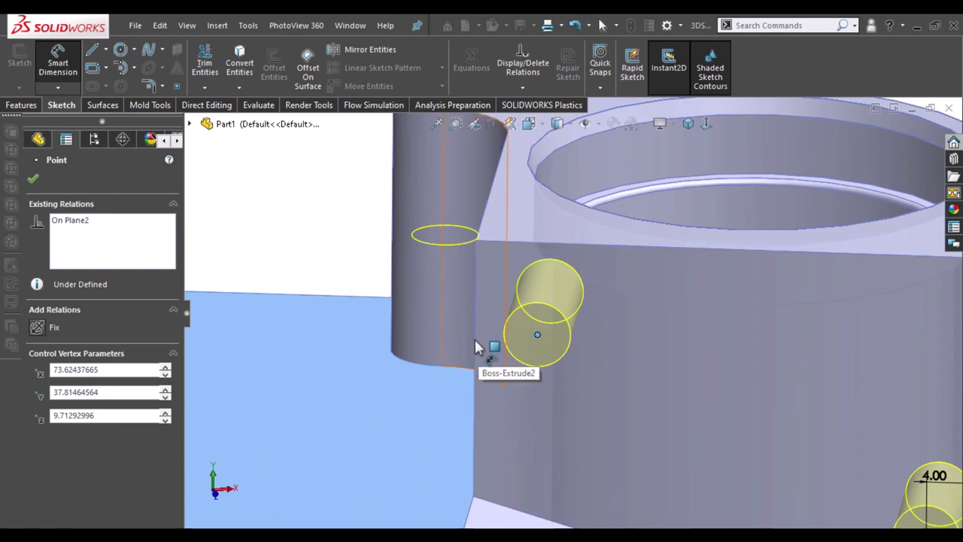
{"action": "left_click", "coordinate": [475, 346]}
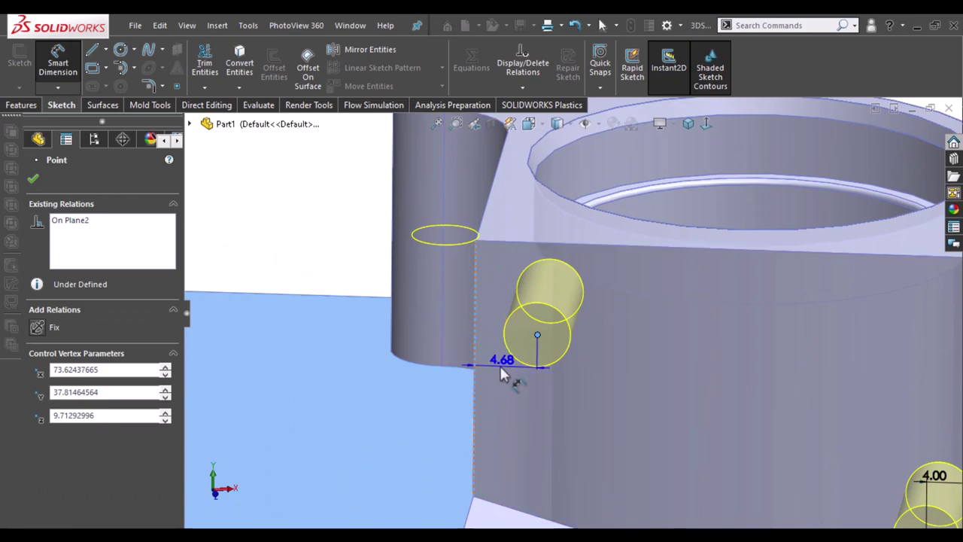
{"action": "left_click", "coordinate": [500, 366]}
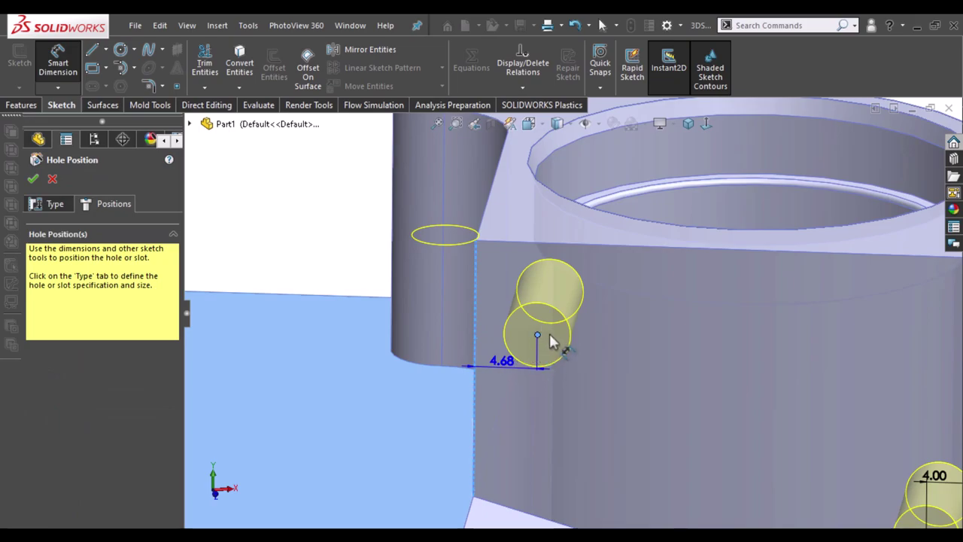
{"action": "type", "text": "4"}
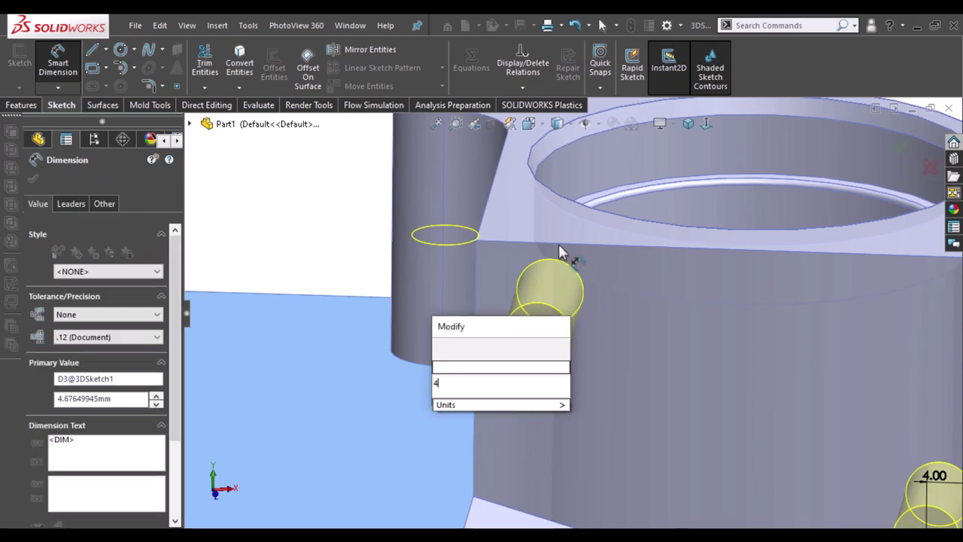
{"action": "key", "text": "Escape"}
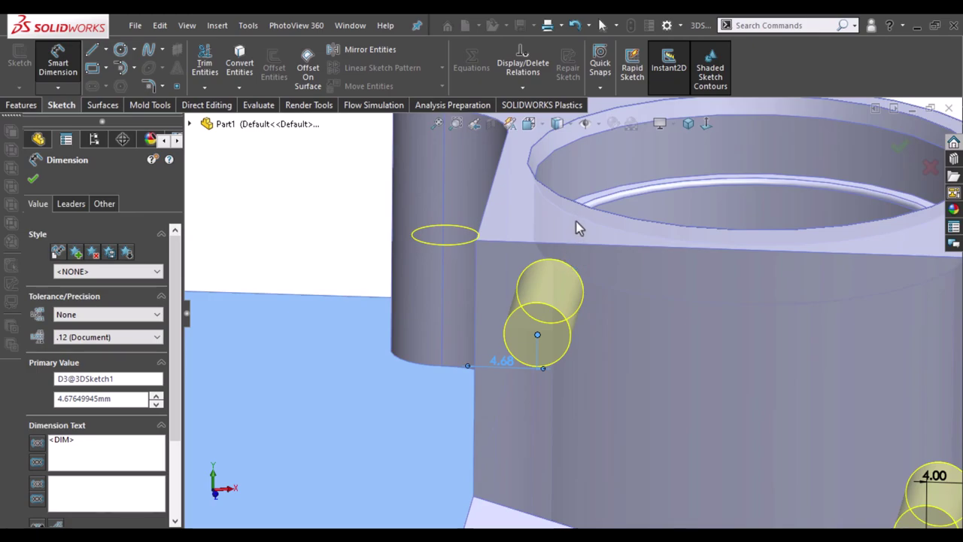
- Dimension the upper hole centre 4.5 mm below the boss face's top edge
{"action": "left_click", "coordinate": [564, 250]}
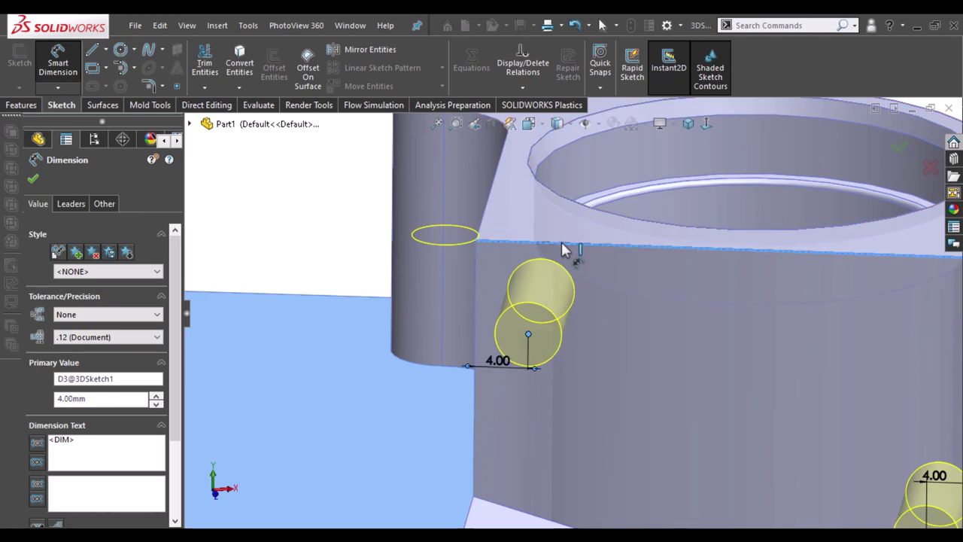
{"action": "left_click", "coordinate": [535, 323]}
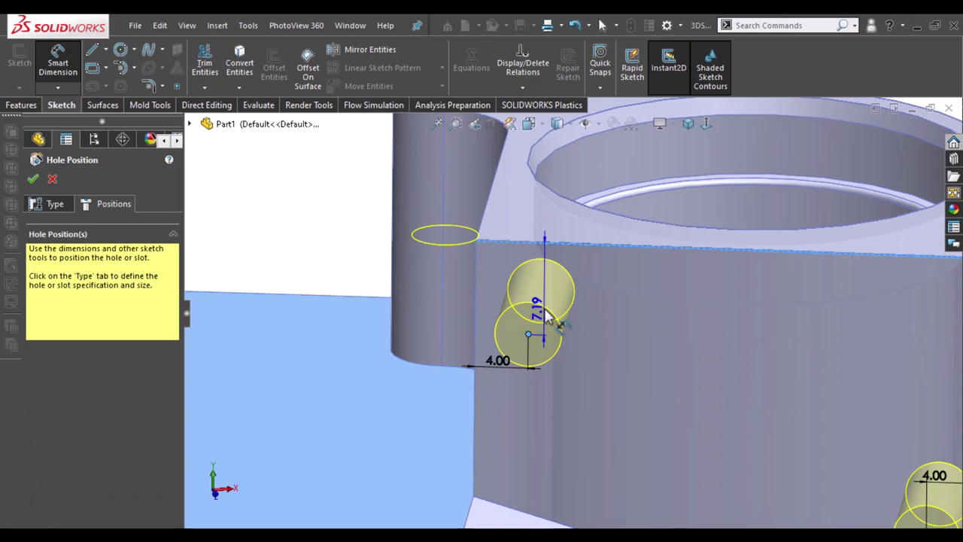
{"action": "left_click", "coordinate": [547, 318]}
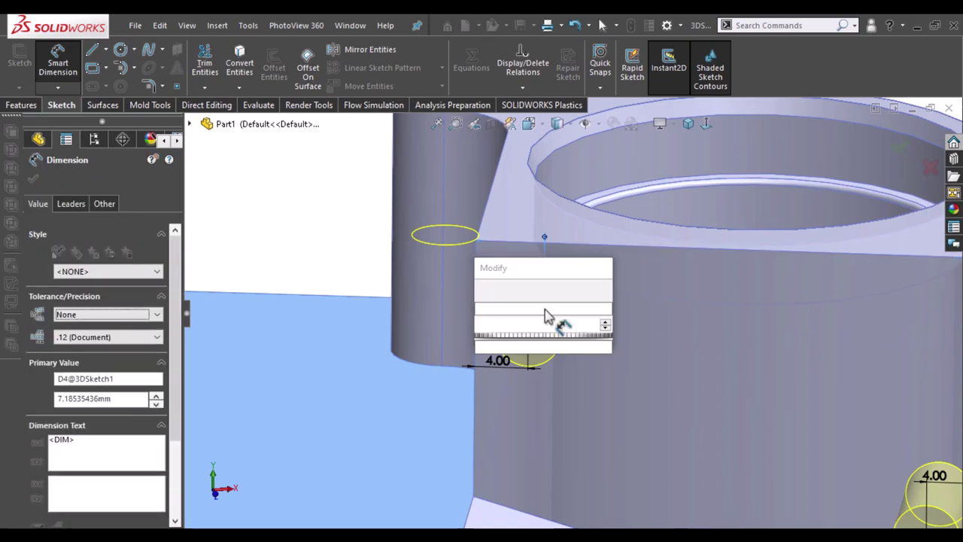
{"action": "type", "text": "4.5"}
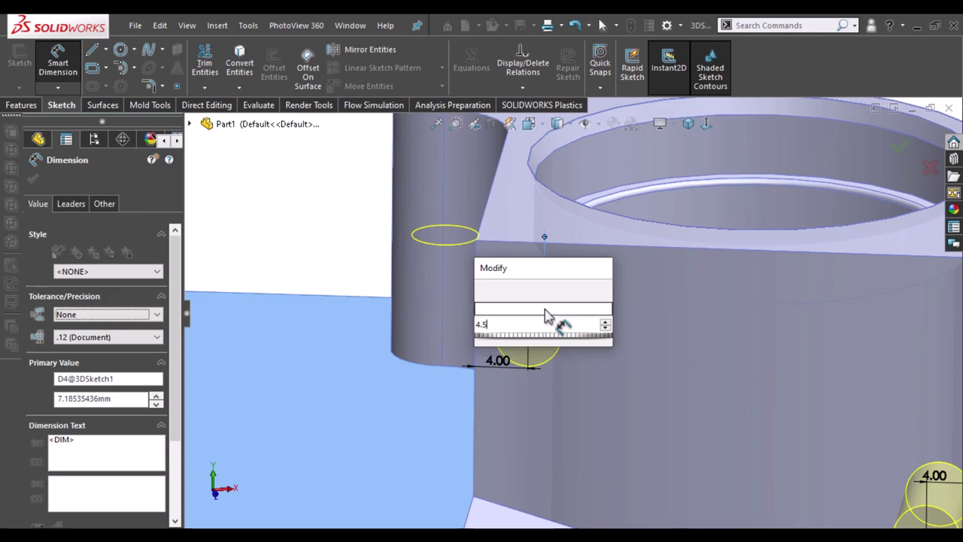
{"action": "key", "text": "Return"}
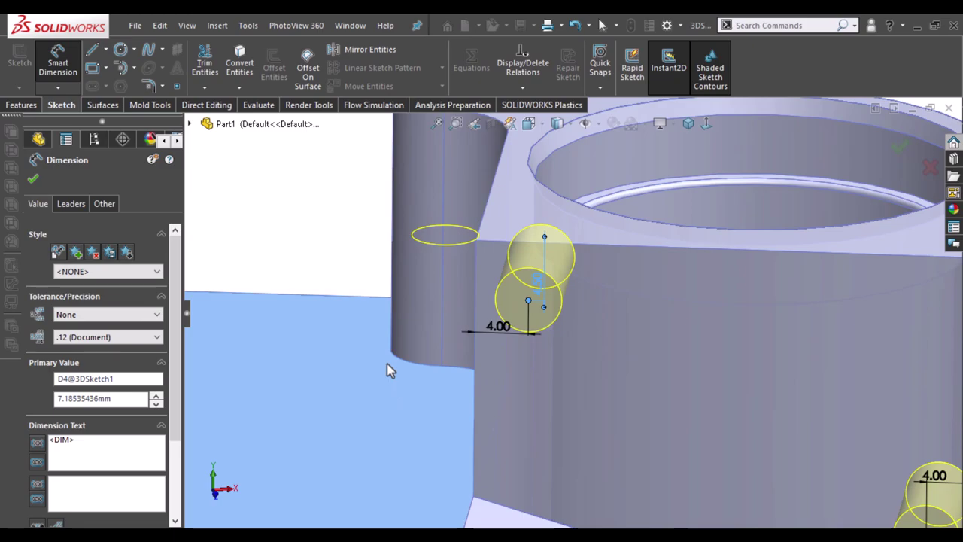
{"action": "key", "text": "Escape"}
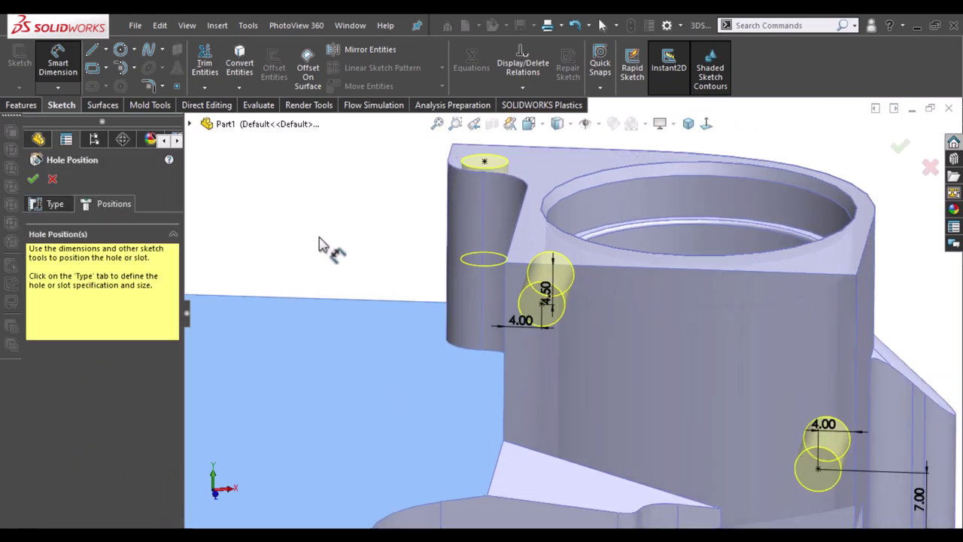
{"action": "scroll", "coordinate": [319, 244], "scroll_direction": "up", "scroll_amount": 1}
{"action": "scroll", "coordinate": [322, 239], "scroll_direction": "up", "scroll_amount": 1}
{"action": "scroll", "coordinate": [322, 240], "scroll_direction": "up", "scroll_amount": 1}
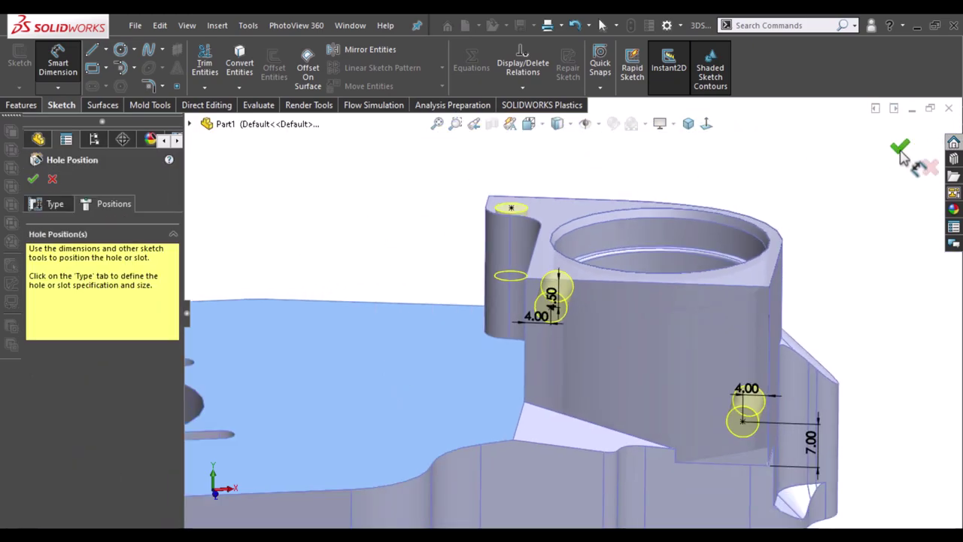
- Create the two M6 side holes, then orbit to view the base plate's underside
{"action": "left_click", "coordinate": [900, 147]}
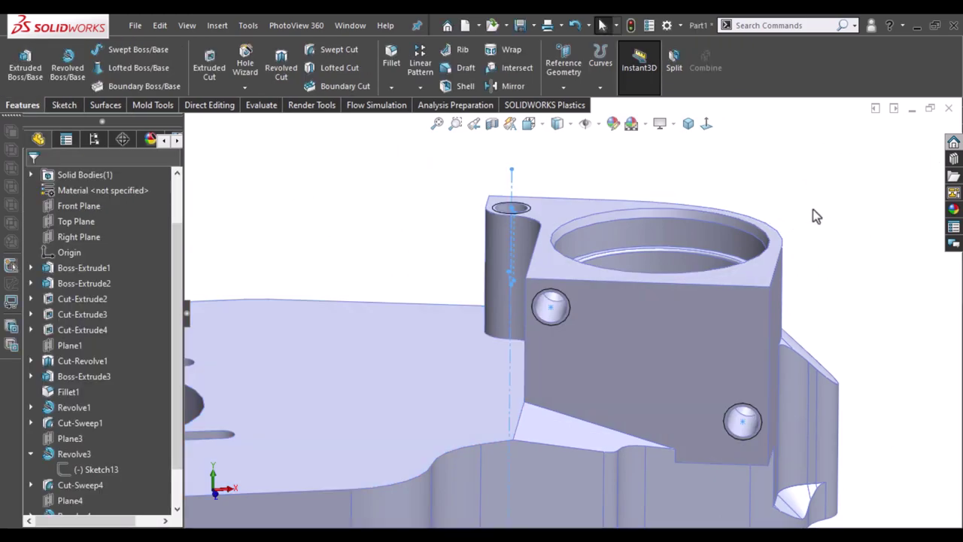
{"action": "key", "text": "z"}
{"action": "key", "text": "z"}
{"action": "mouse_move", "coordinate": [811, 217]}
{"action": "middle_mouse_down"}
{"action": "mouse_move", "coordinate": [747, 281]}
{"action": "mouse_move", "coordinate": [778, 288]}
{"action": "middle_mouse_up"}
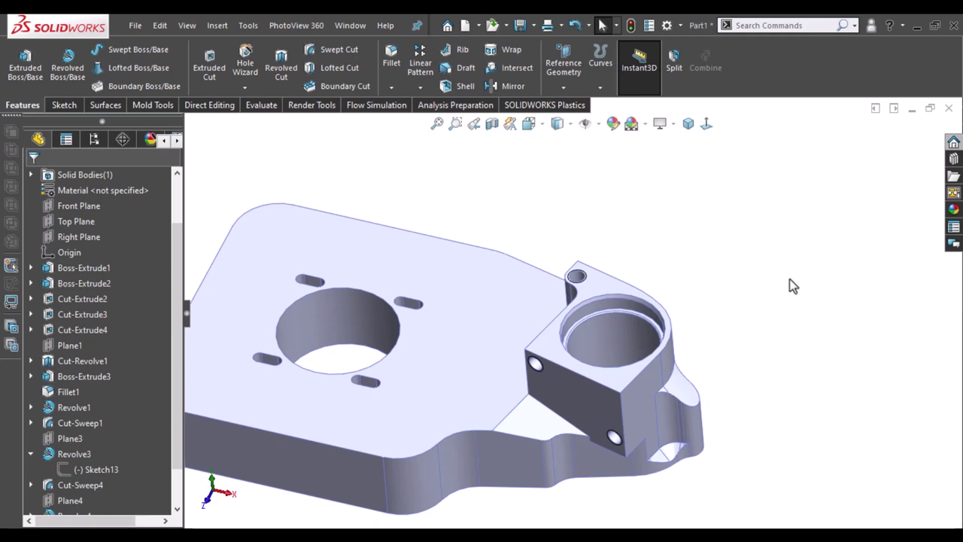
{"action": "scroll", "coordinate": [784, 289], "scroll_direction": "up", "scroll_amount": 2}
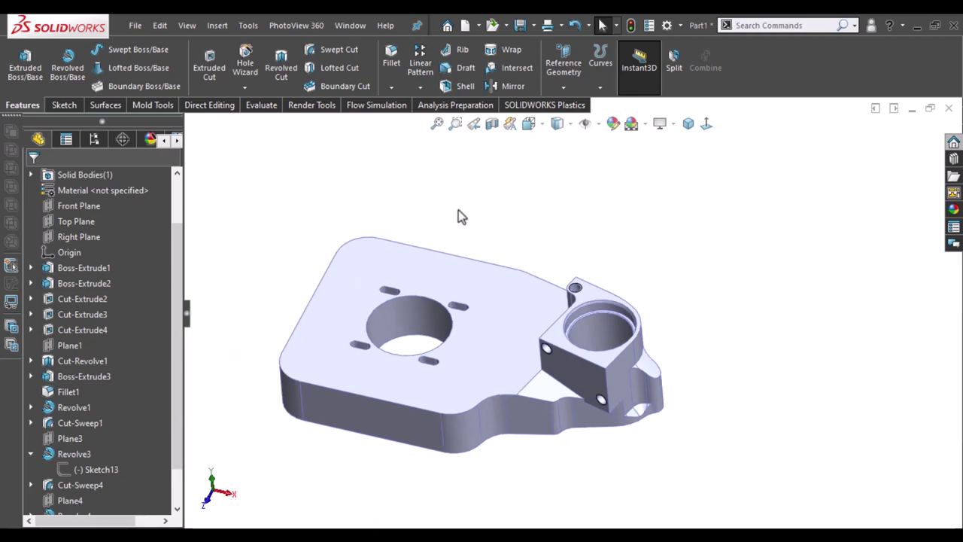
{"action": "left_click", "coordinate": [681, 122]}
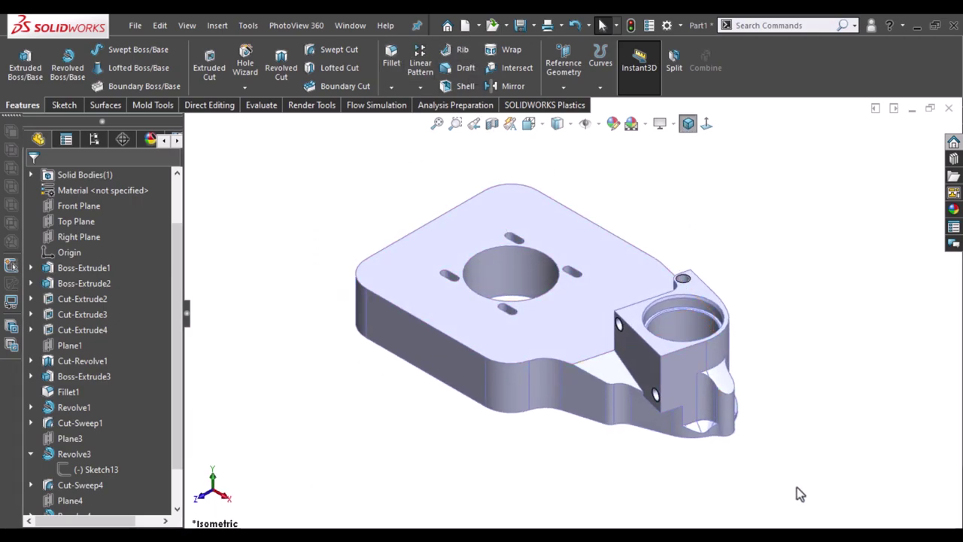
{"action": "mouse_move", "coordinate": [822, 383]}
{"action": "middle_mouse_down"}
{"action": "mouse_move", "coordinate": [724, 382]}
{"action": "mouse_move", "coordinate": [713, 204]}
{"action": "middle_mouse_up"}
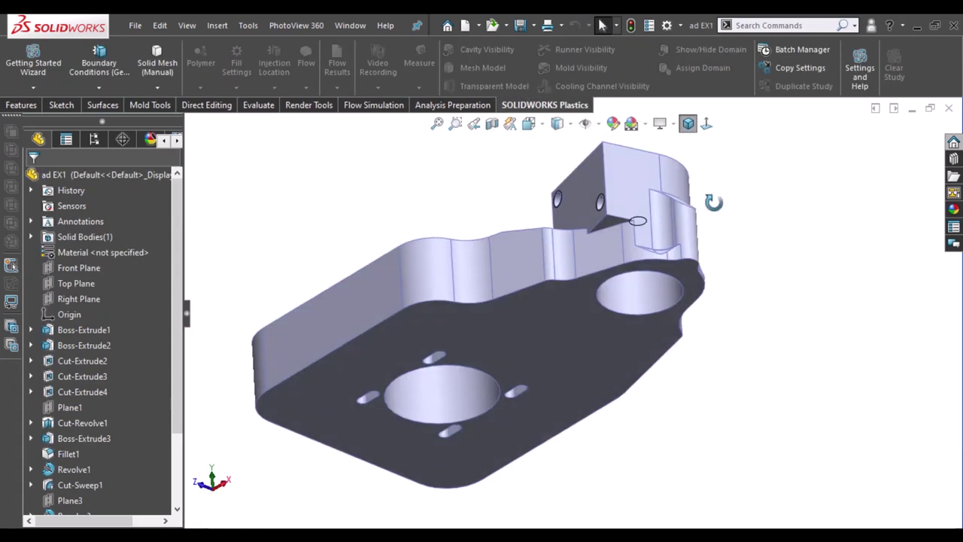
{"action": "mouse_move", "coordinate": [576, 361]}
{"action": "middle_mouse_down"}
{"action": "mouse_move", "coordinate": [527, 242]}
{"action": "mouse_move", "coordinate": [527, 279]}
{"action": "middle_mouse_up"}
- Start an ISO Ø4.0 drill hole, 15 mm blind with 45° countersink, on the base plate's flat face
{"action": "left_click", "coordinate": [526, 279]}
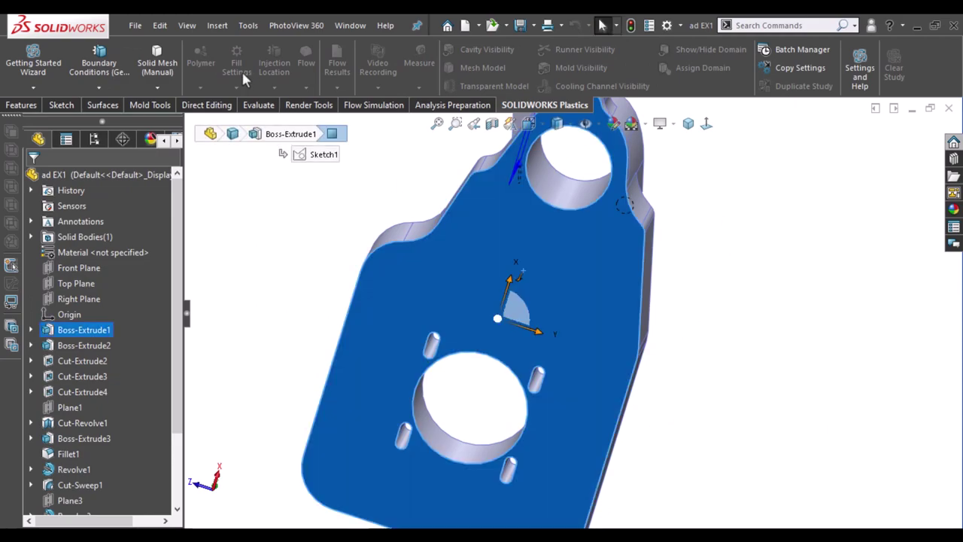
{"action": "left_click", "coordinate": [24, 107]}
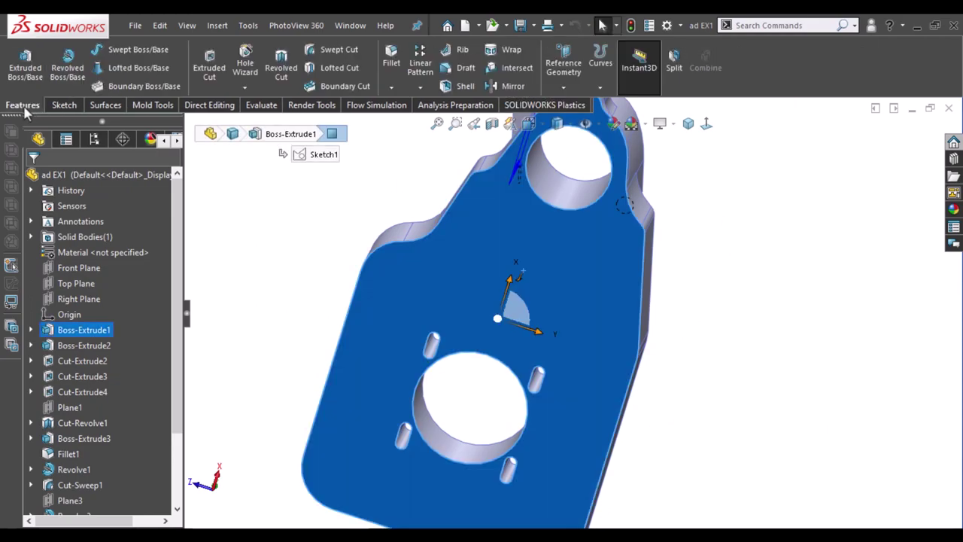
{"action": "left_click", "coordinate": [245, 65]}
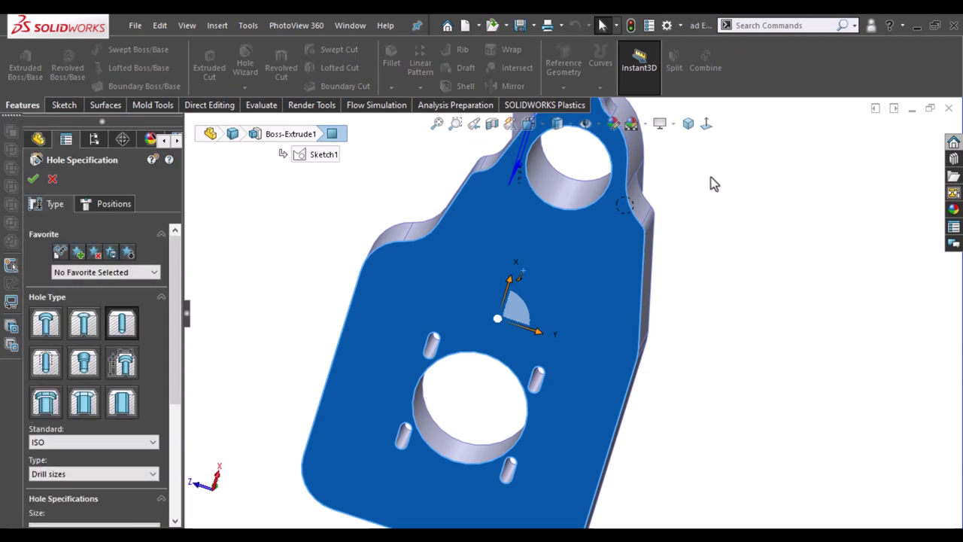
{"action": "left_click", "coordinate": [708, 124]}
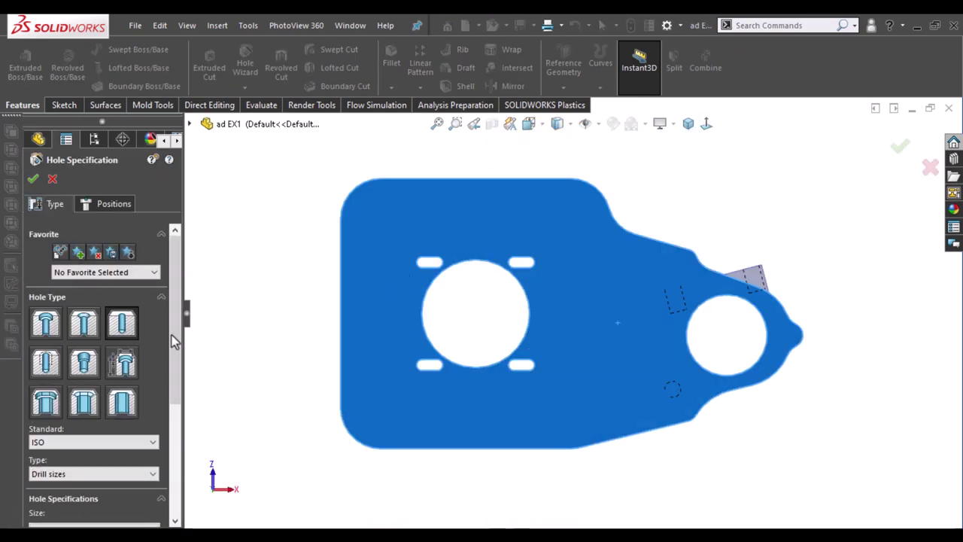
{"action": "scroll", "coordinate": [171, 335], "scroll_direction": "down", "scroll_amount": 1}
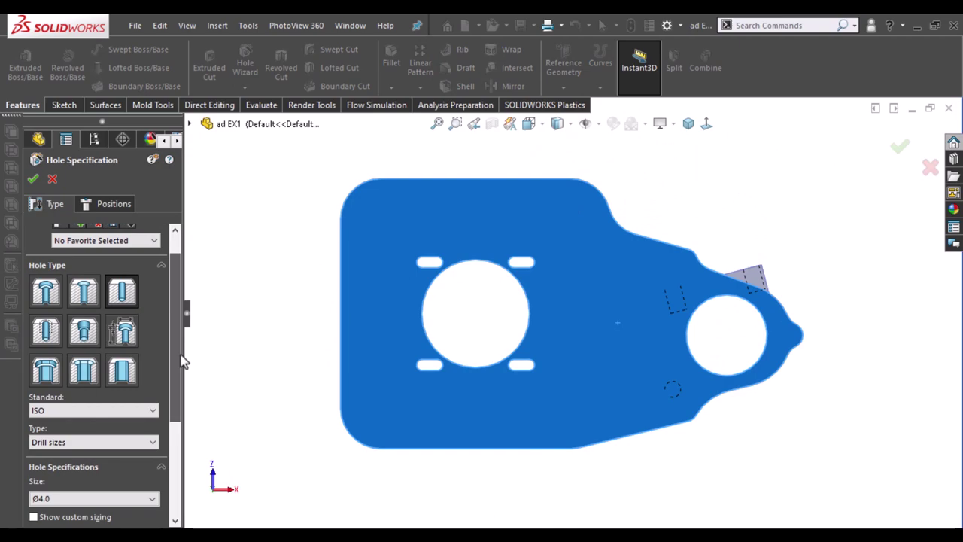
{"action": "mouse_move", "coordinate": [181, 361]}
{"action": "left_mouse_down"}
{"action": "mouse_move", "coordinate": [192, 455]}
{"action": "mouse_move", "coordinate": [192, 309]}
{"action": "left_mouse_up"}
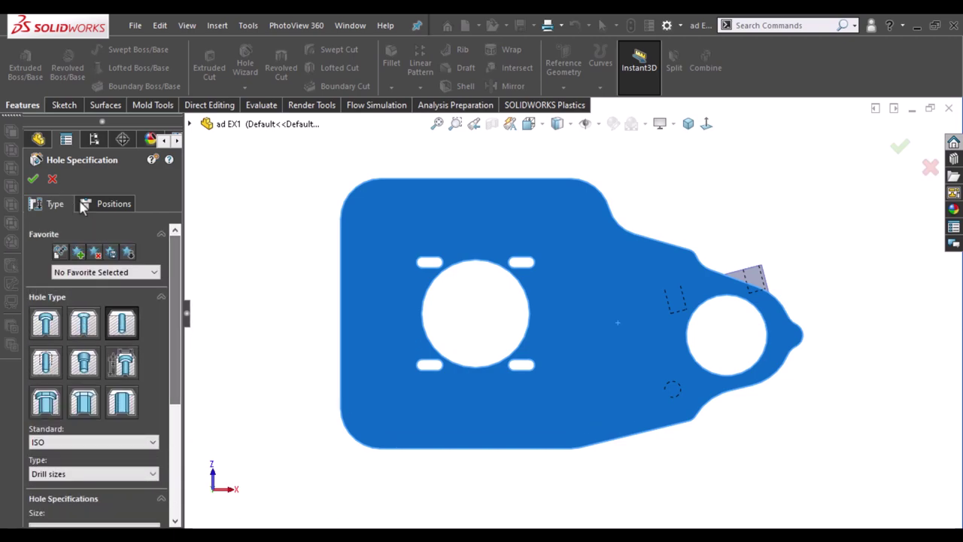
- Place hole centres around the plate's top, left and right edges and at the right lobe's arc centre
{"action": "left_click", "coordinate": [107, 207]}
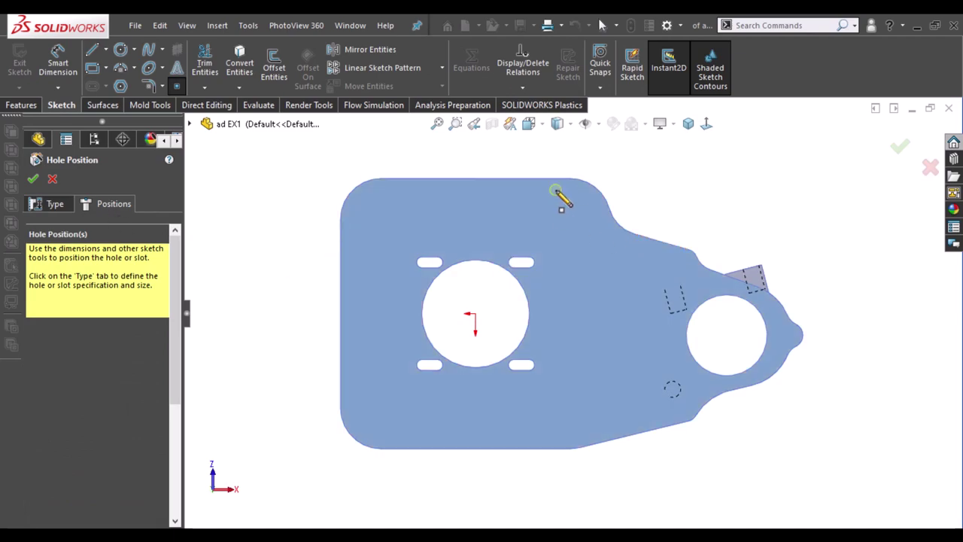
{"action": "left_click", "coordinate": [555, 190]}
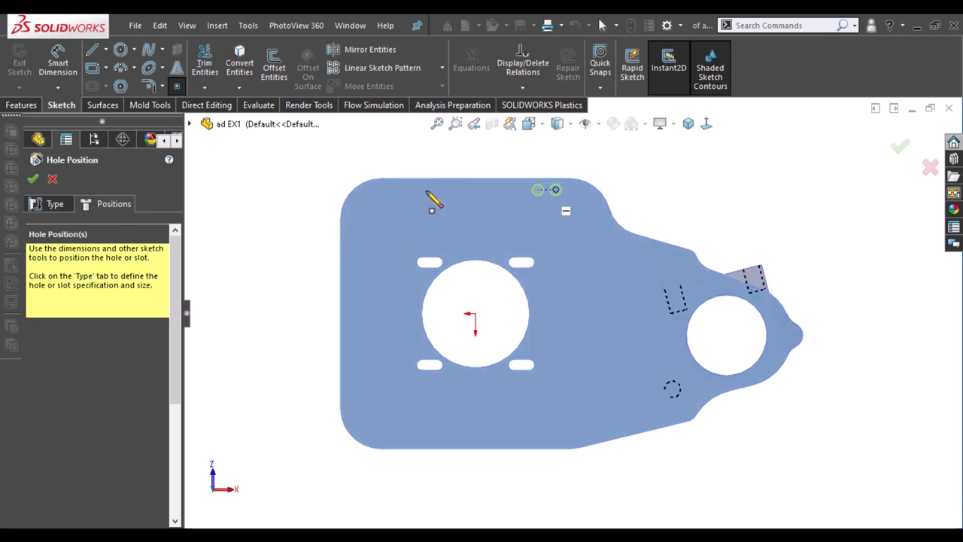
{"action": "left_click", "coordinate": [351, 240]}
{"action": "left_click", "coordinate": [351, 389]}
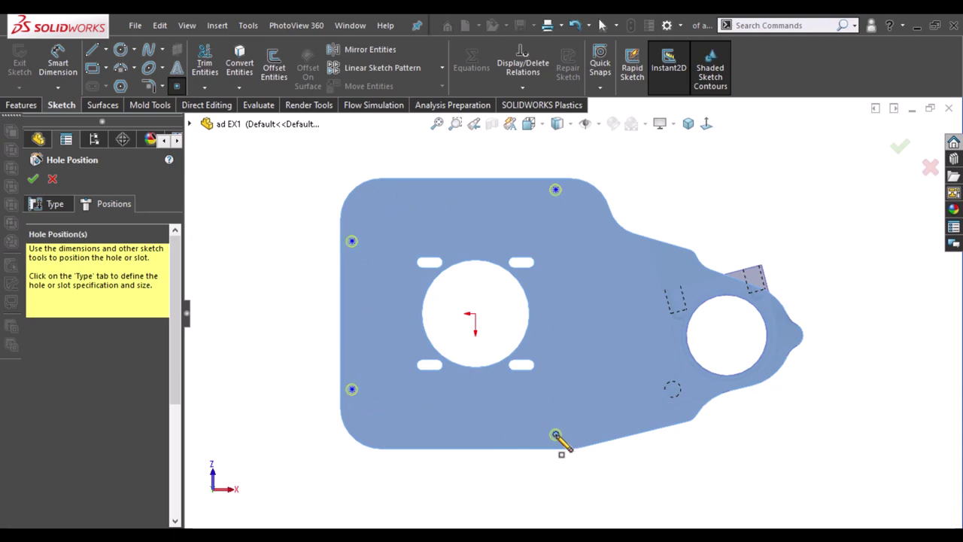
{"action": "scroll", "coordinate": [762, 342], "scroll_direction": "down", "scroll_amount": 5}
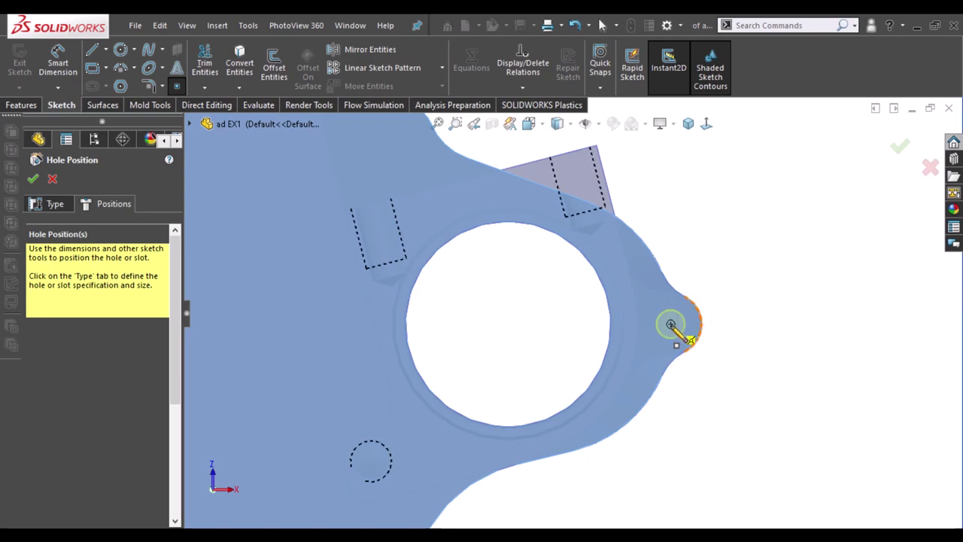
{"action": "left_click", "coordinate": [670, 325]}
{"action": "scroll", "coordinate": [802, 320], "scroll_direction": "up", "scroll_amount": 2}
{"action": "scroll", "coordinate": [470, 180], "scroll_direction": "down", "scroll_amount": 2}
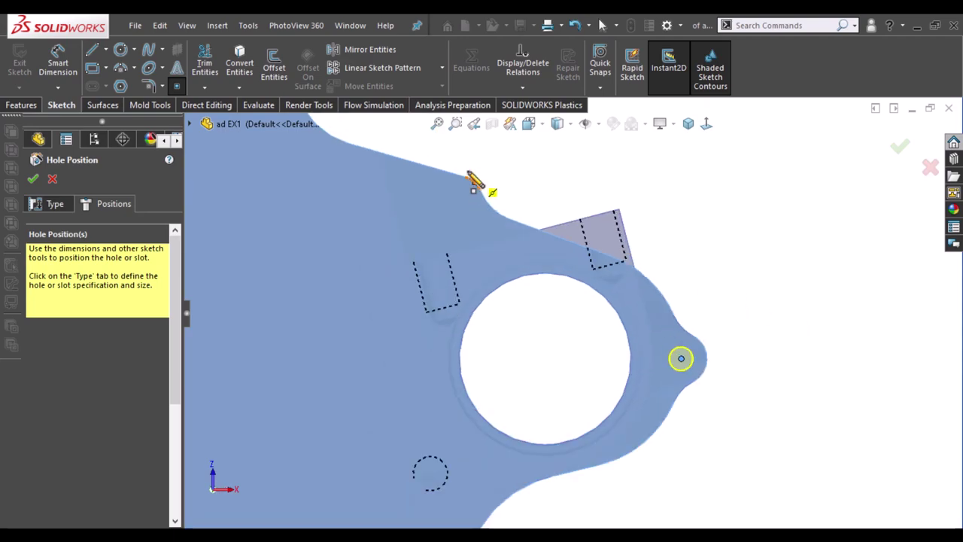
{"action": "scroll", "coordinate": [473, 186], "scroll_direction": "down", "scroll_amount": 1}
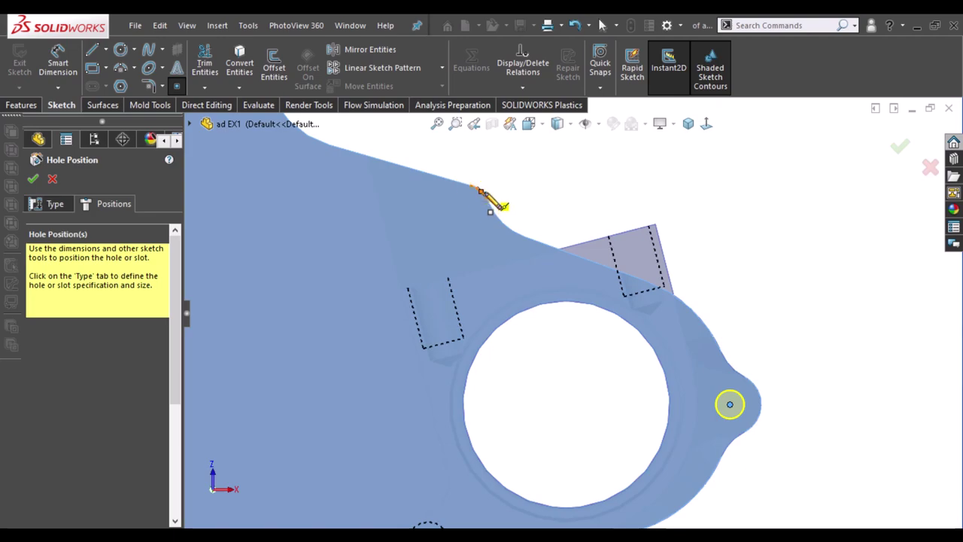
{"action": "left_click", "coordinate": [462, 212]}
{"action": "scroll", "coordinate": [591, 191], "scroll_direction": "up", "scroll_amount": 3}
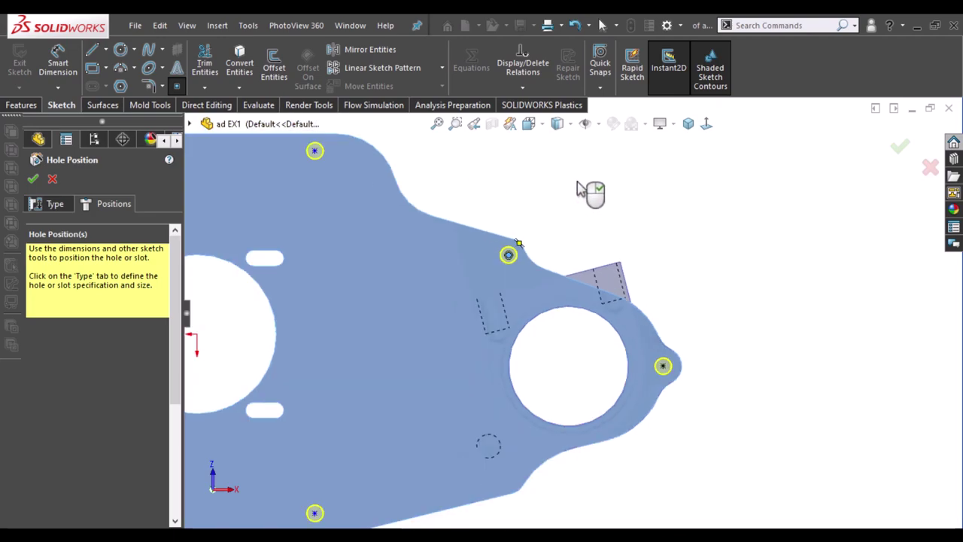
{"action": "scroll", "coordinate": [536, 460], "scroll_direction": "down", "scroll_amount": 2}
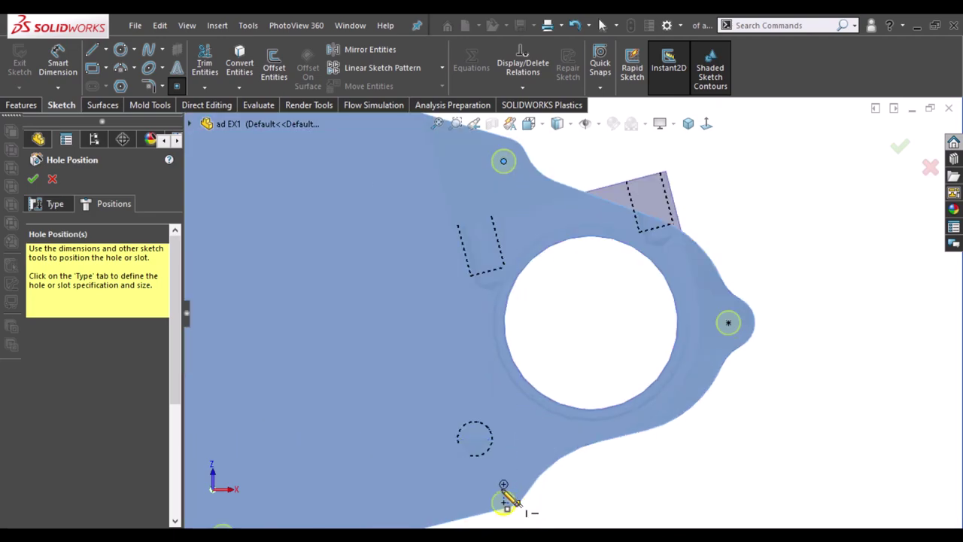
{"action": "left_click", "coordinate": [504, 482]}
{"action": "scroll", "coordinate": [708, 412], "scroll_direction": "up", "scroll_amount": 3}
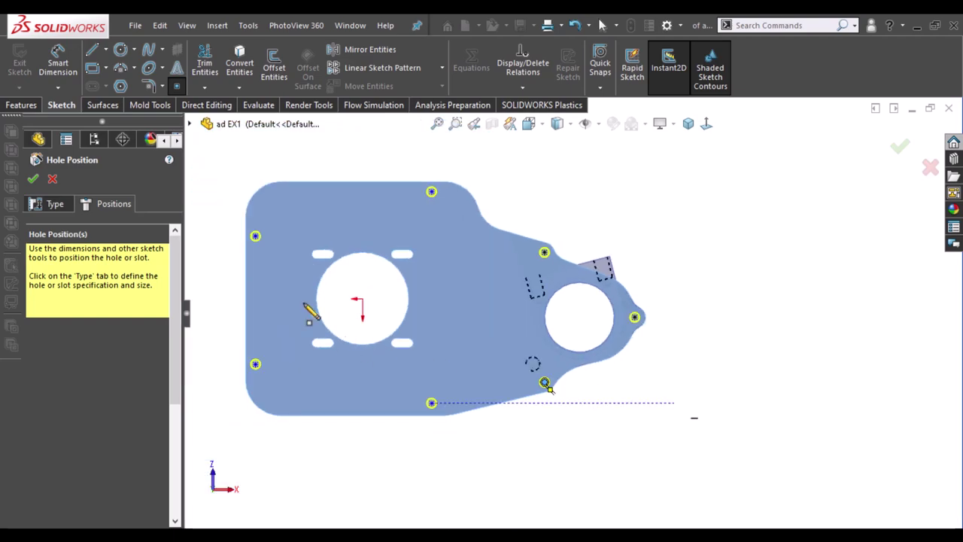
- Dimension the upper-left hole centre 4.00 mm from the plate's left edge
{"action": "right_click_drag", "start_coordinate": [405, 231], "coordinate": [416, 186]}
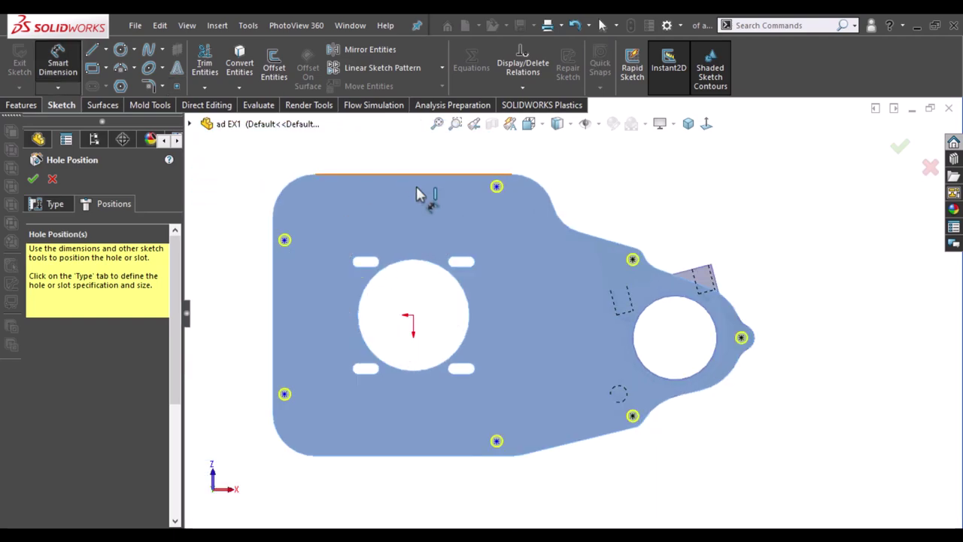
{"action": "left_click", "coordinate": [279, 257]}
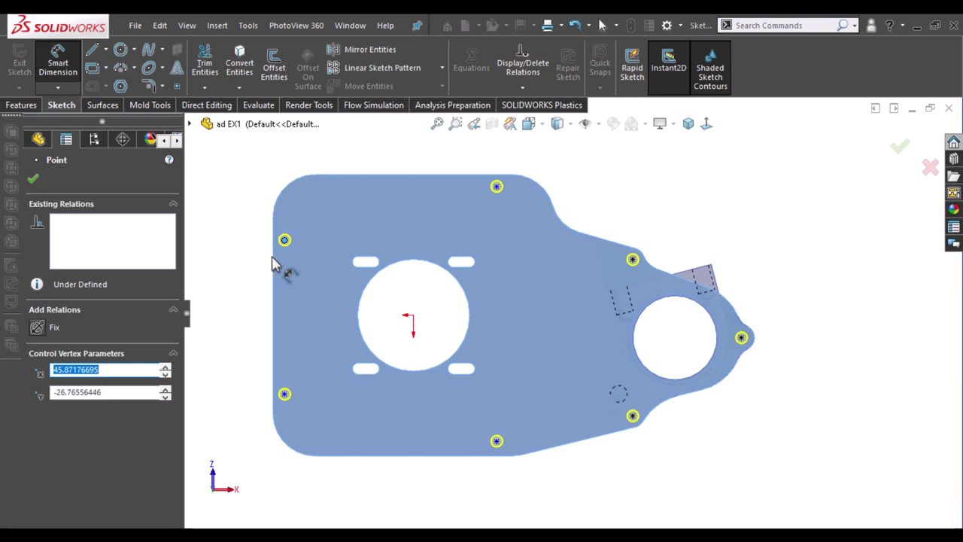
{"action": "left_click", "coordinate": [272, 262]}
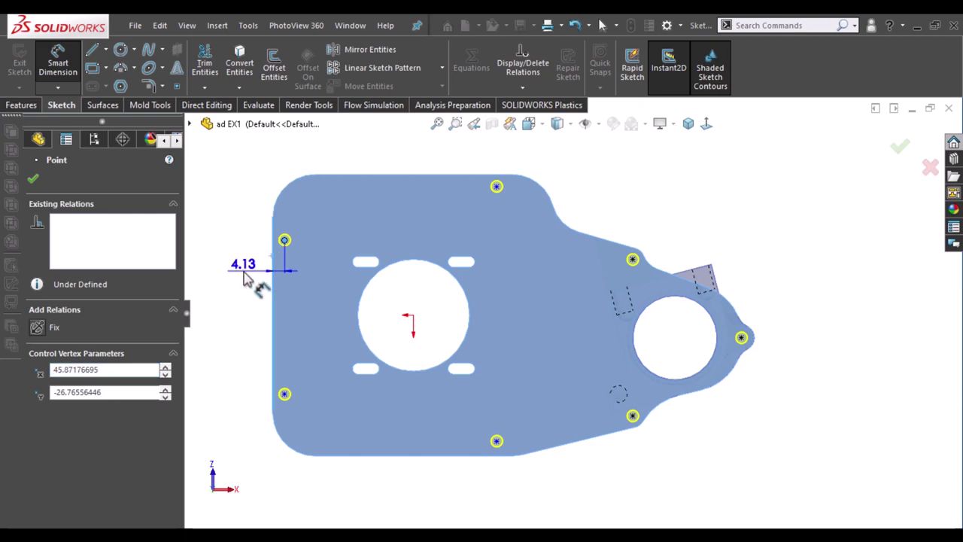
{"action": "left_click", "coordinate": [244, 276]}
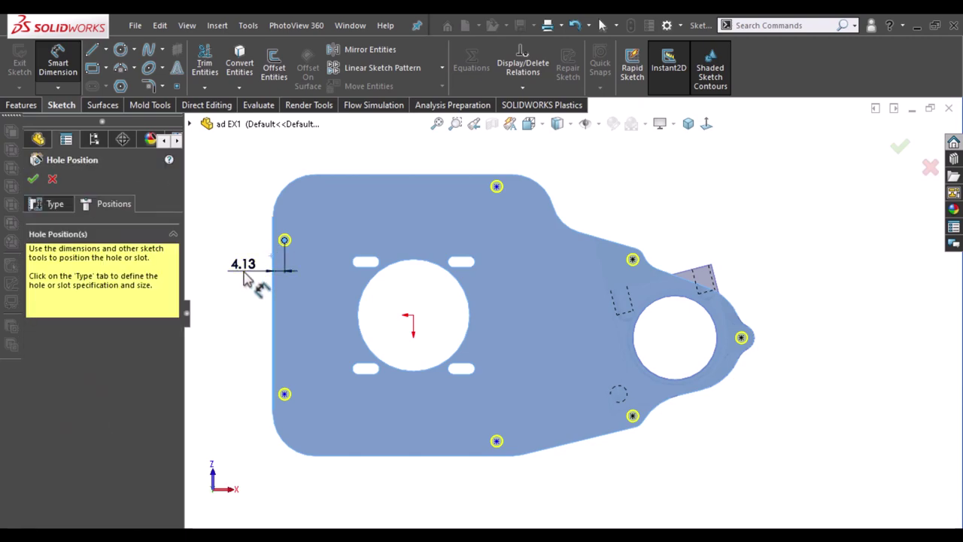
{"action": "double_click", "coordinate": [245, 272]}
{"action": "type", "text": "4"}
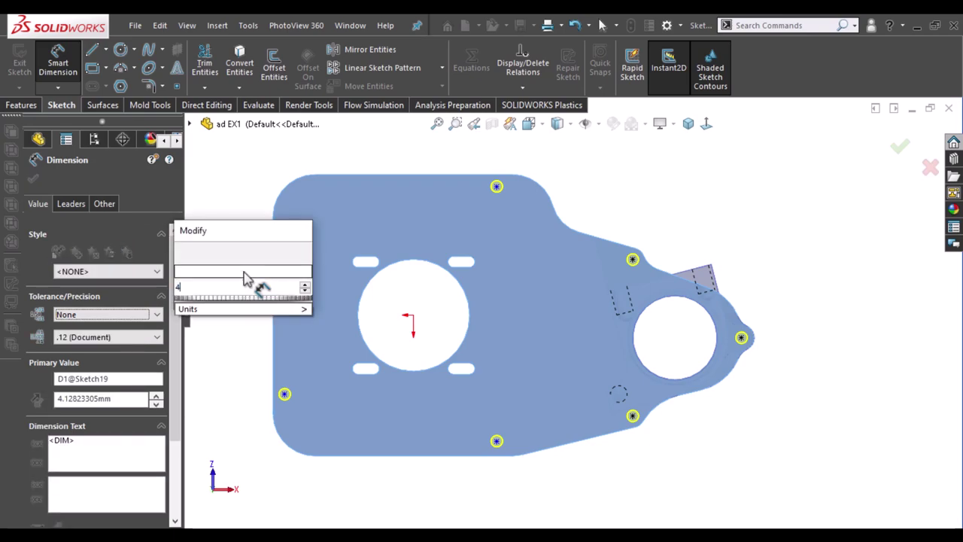
{"action": "key", "text": "Return"}
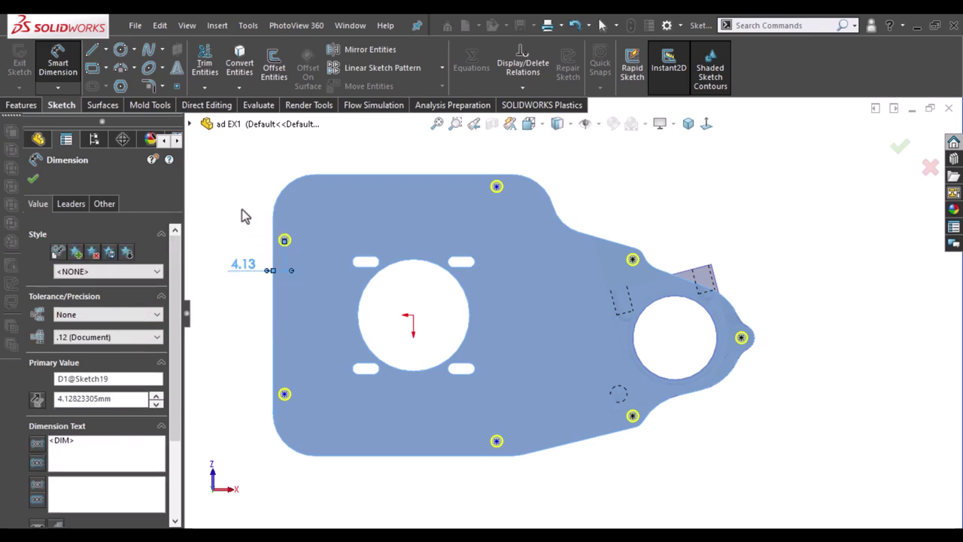
{"action": "type", "text": "4"}
{"action": "key", "text": "Return"}
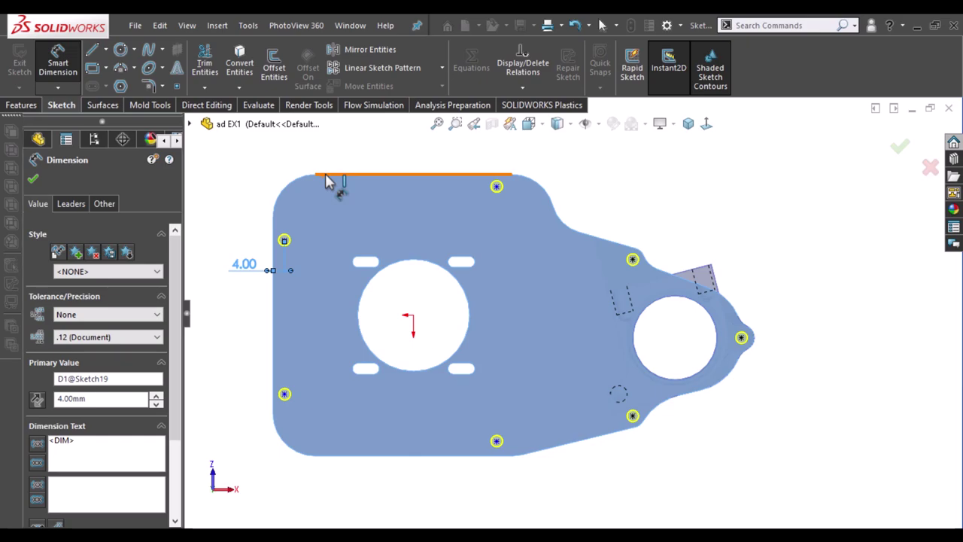
- Dimension the upper-left hole centre 17.50 mm from the top edge
{"action": "left_click", "coordinate": [328, 177]}
{"action": "left_click", "coordinate": [284, 240]}
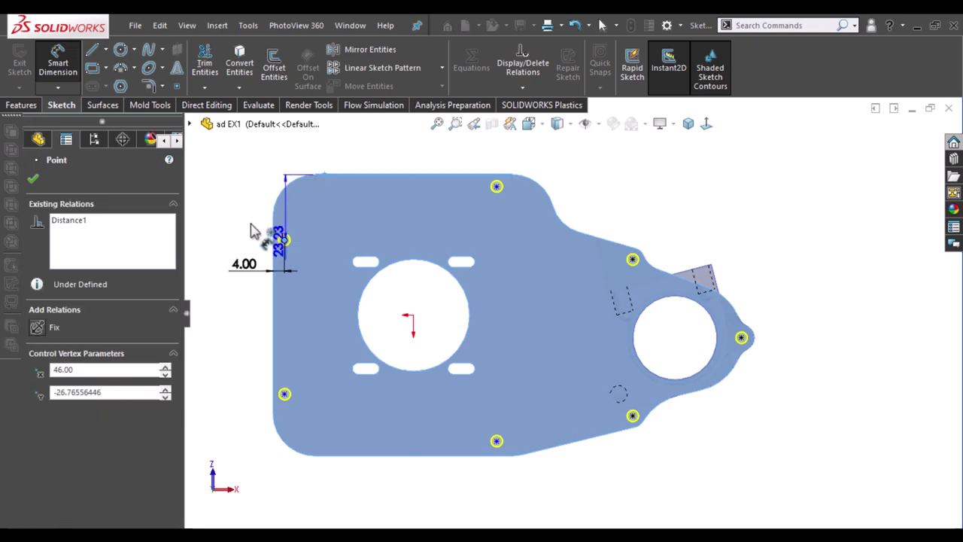
{"action": "left_click", "coordinate": [253, 231]}
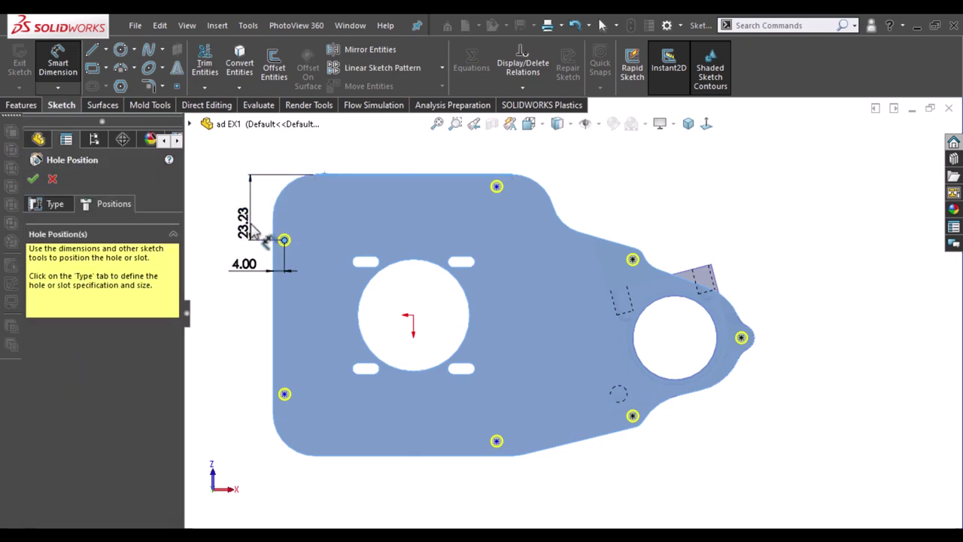
{"action": "type", "text": "17.5"}
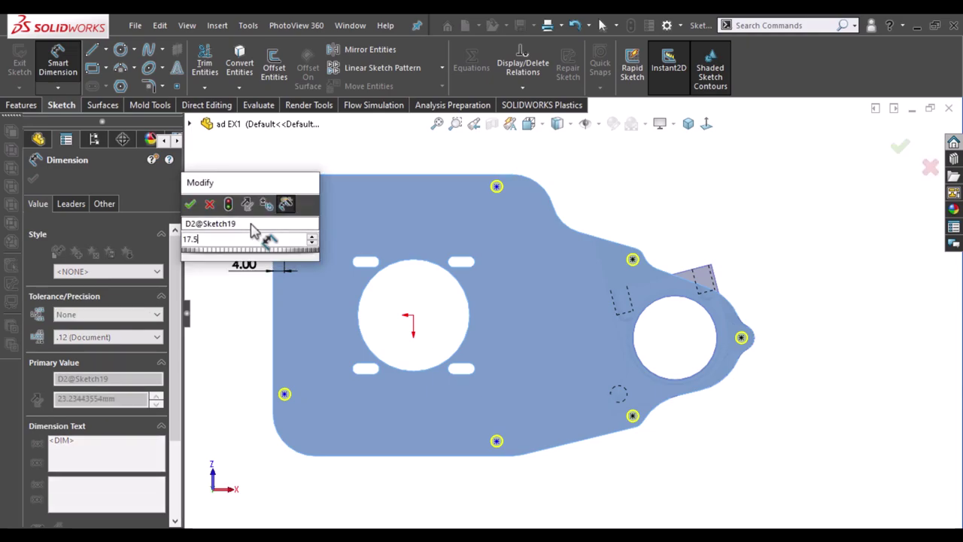
{"action": "key", "text": "Escape"}
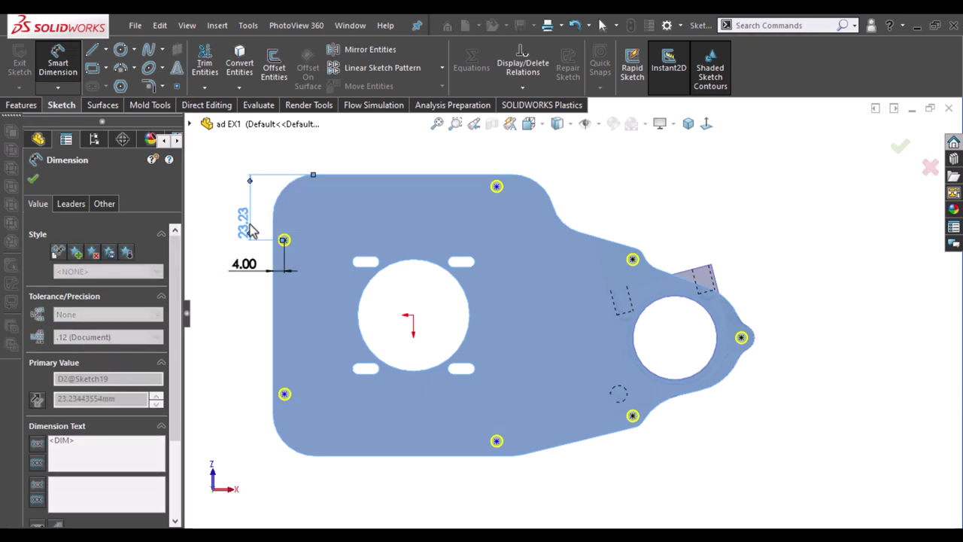
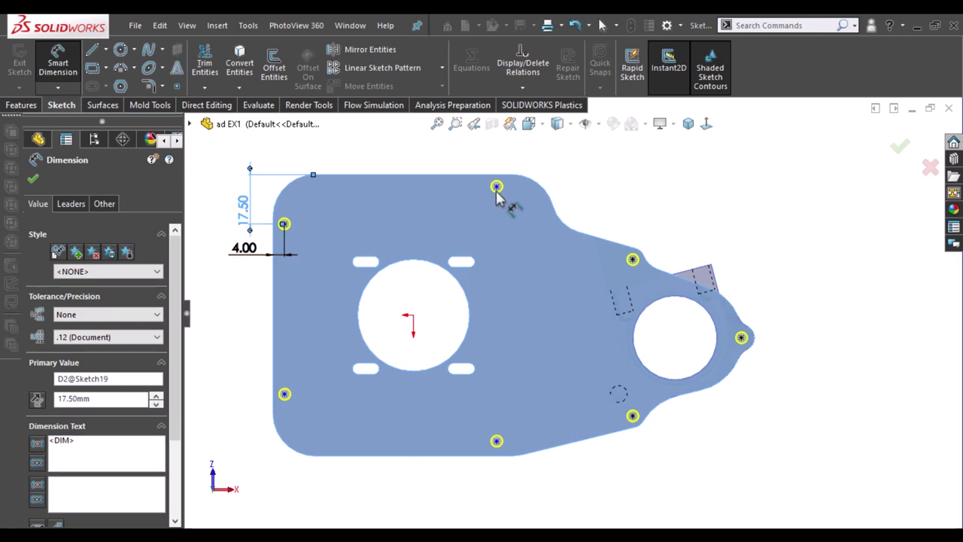
- Dimension the top hole point 4.00 below the plate's top edge
{"action": "left_click", "coordinate": [476, 177]}
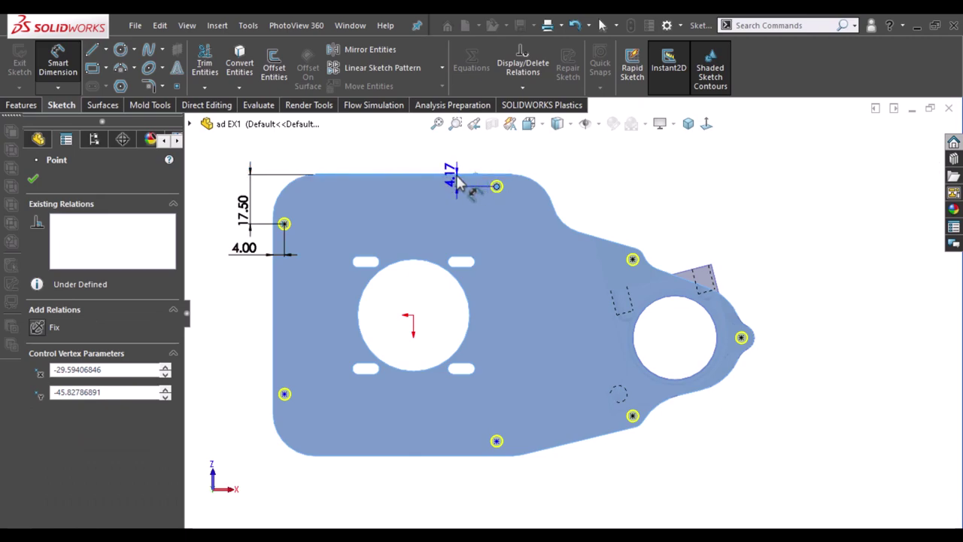
{"action": "left_click", "coordinate": [455, 180]}
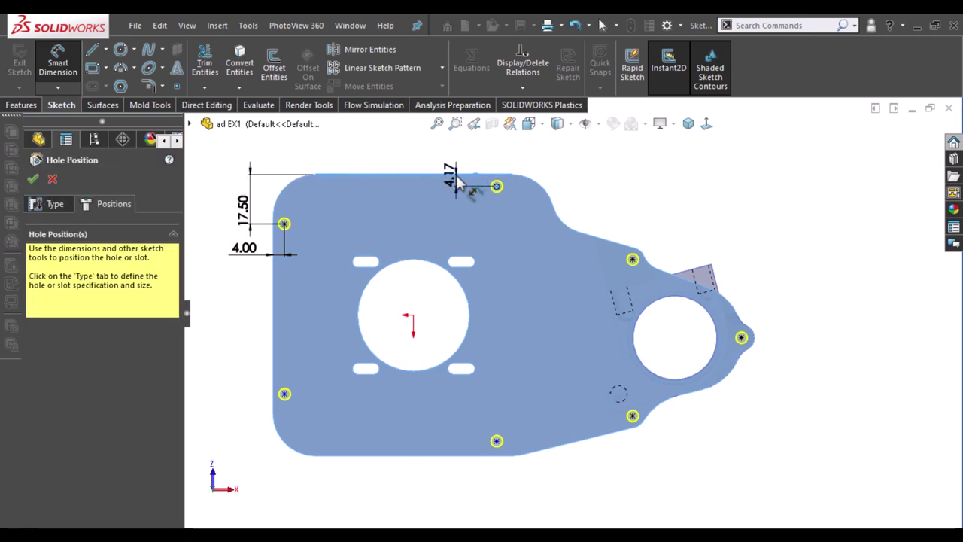
{"action": "double_click", "coordinate": [451, 178]}
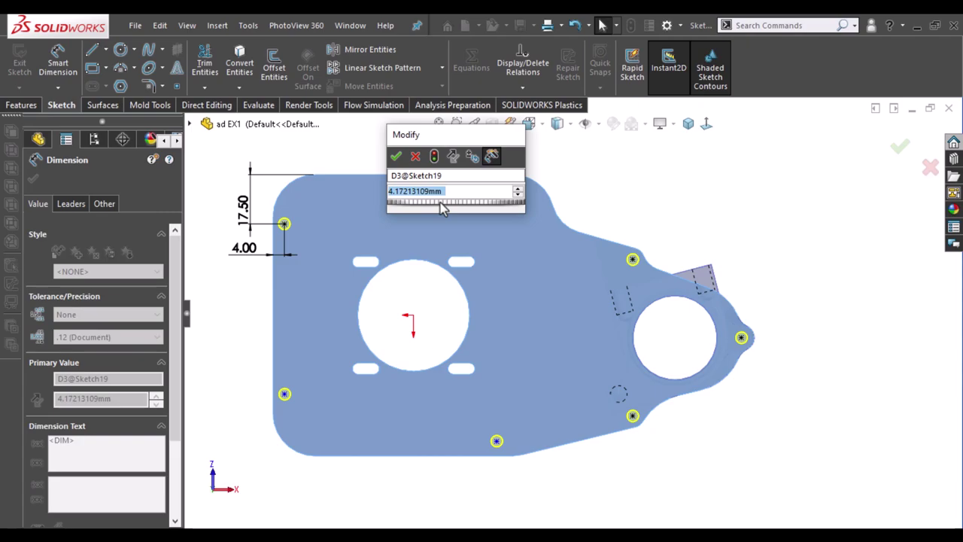
{"action": "type", "text": "4"}
{"action": "key", "text": "Return"}
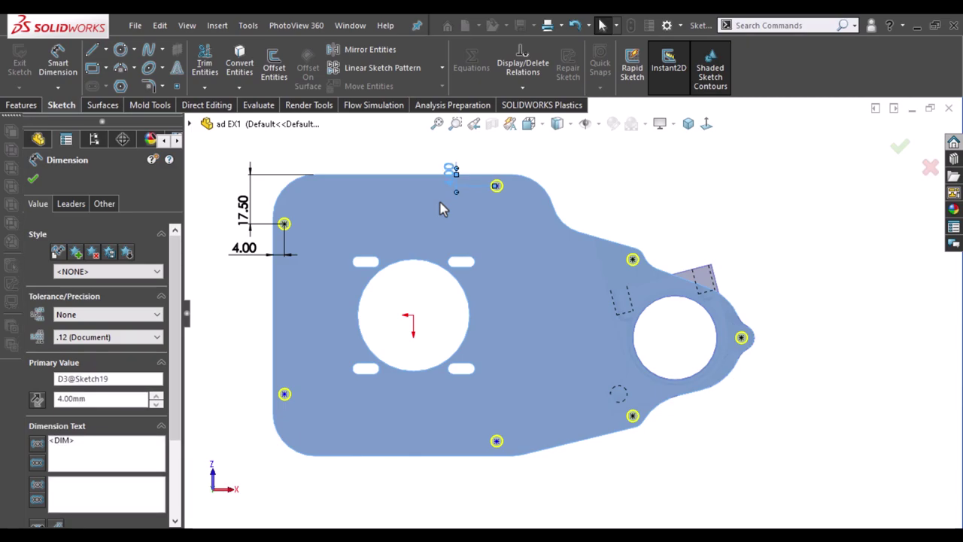
- Add an 11.00 horizontal dimension to the same top hole point
{"action": "left_click", "coordinate": [496, 185]}
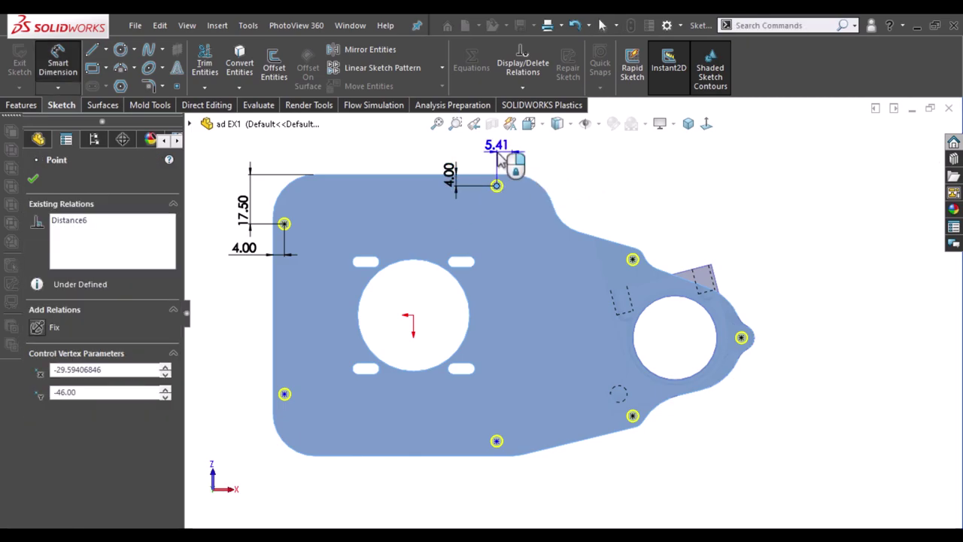
{"action": "left_click", "coordinate": [499, 158]}
{"action": "left_click", "coordinate": [497, 151]}
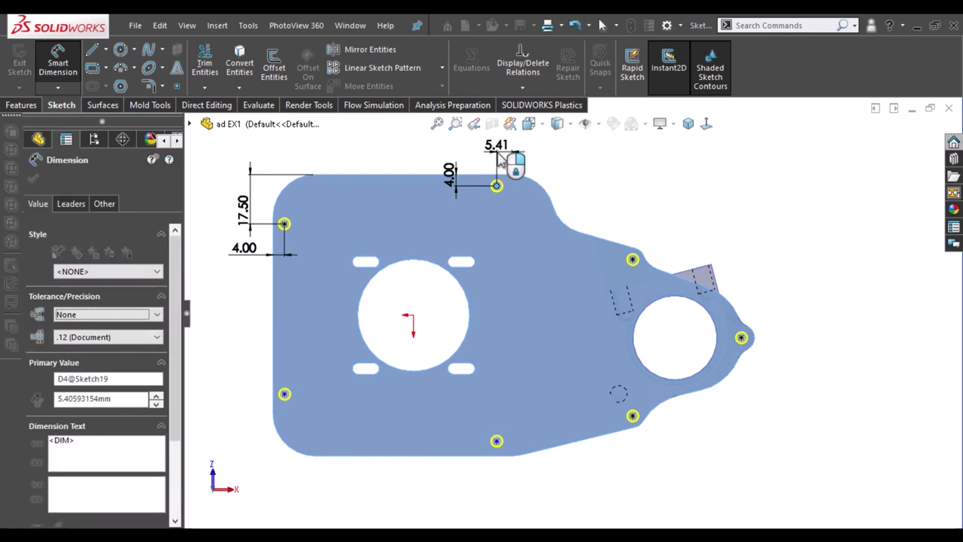
{"action": "key", "text": "Escape"}
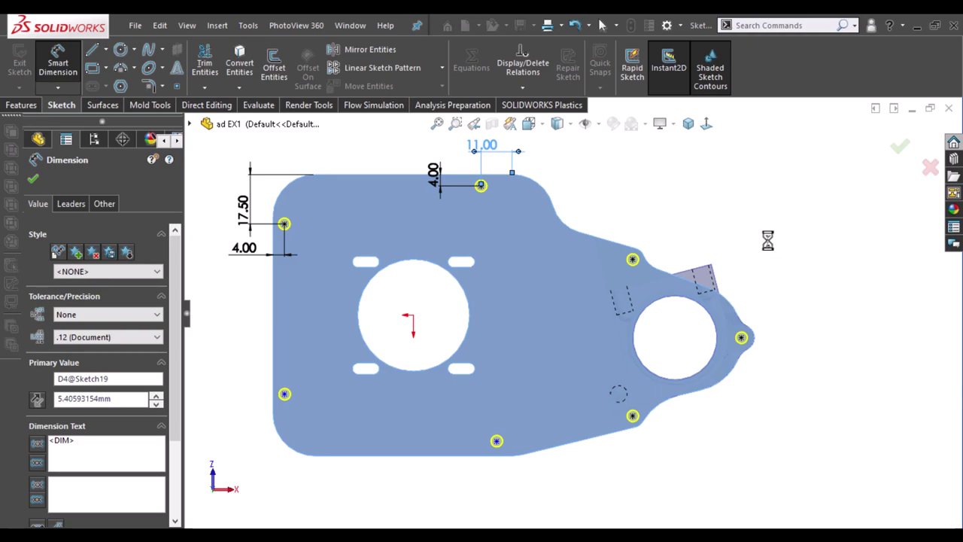
- Draw a horizontal line from the origin and make it construction geometry
{"action": "key", "text": "l"}
{"action": "left_click", "coordinate": [412, 316]}
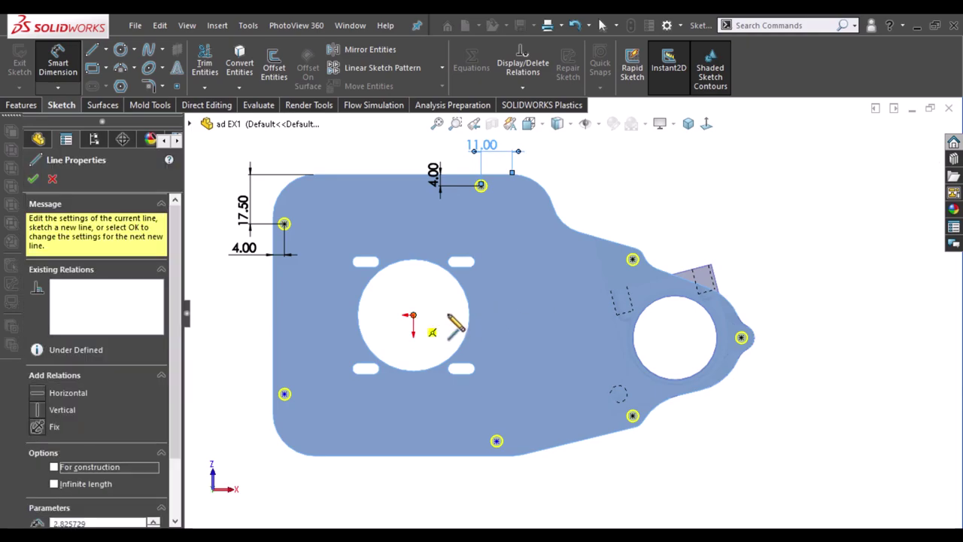
{"action": "left_click", "coordinate": [452, 315]}
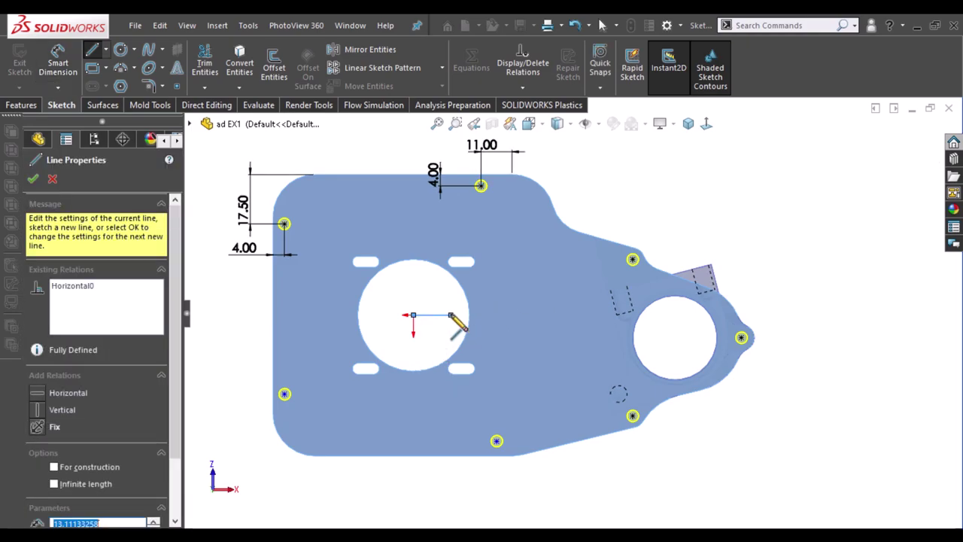
{"action": "key", "text": "Escape"}
{"action": "key", "text": "Escape"}
{"action": "mouse_move", "coordinate": [613, 207]}
{"action": "right_mouse_down"}
{"action": "mouse_move", "coordinate": [602, 216]}
{"action": "mouse_move", "coordinate": [634, 213]}
{"action": "right_mouse_up"}
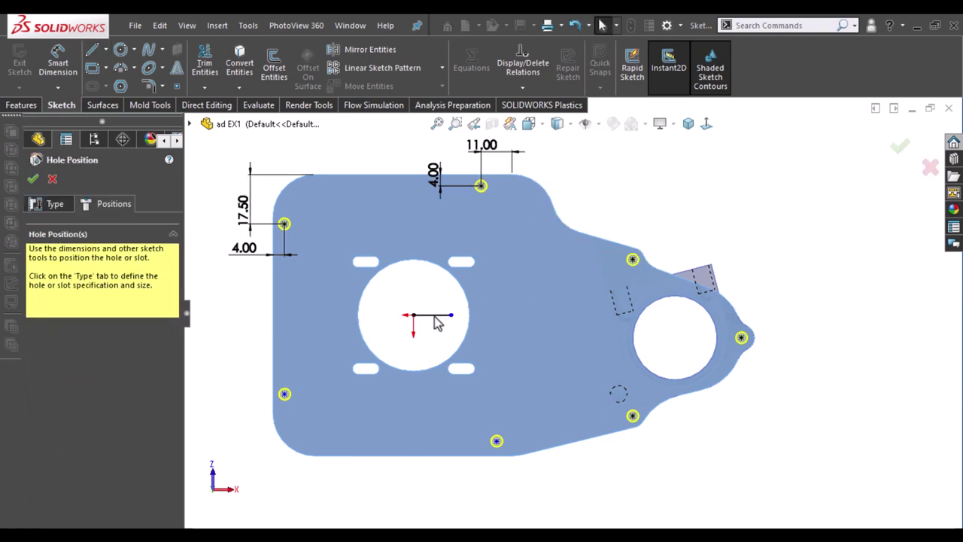
{"action": "key", "text": "ctrl+q"}
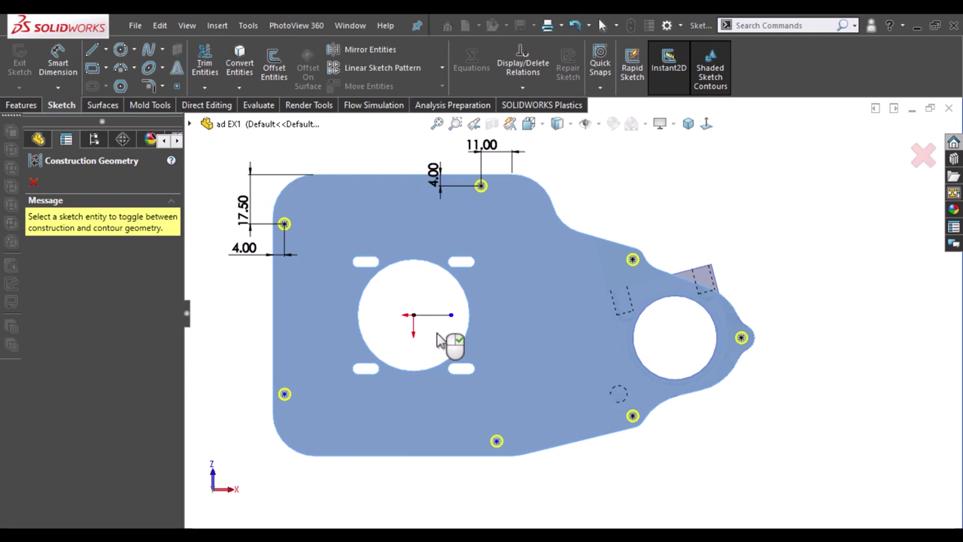
{"action": "key", "text": "Escape"}
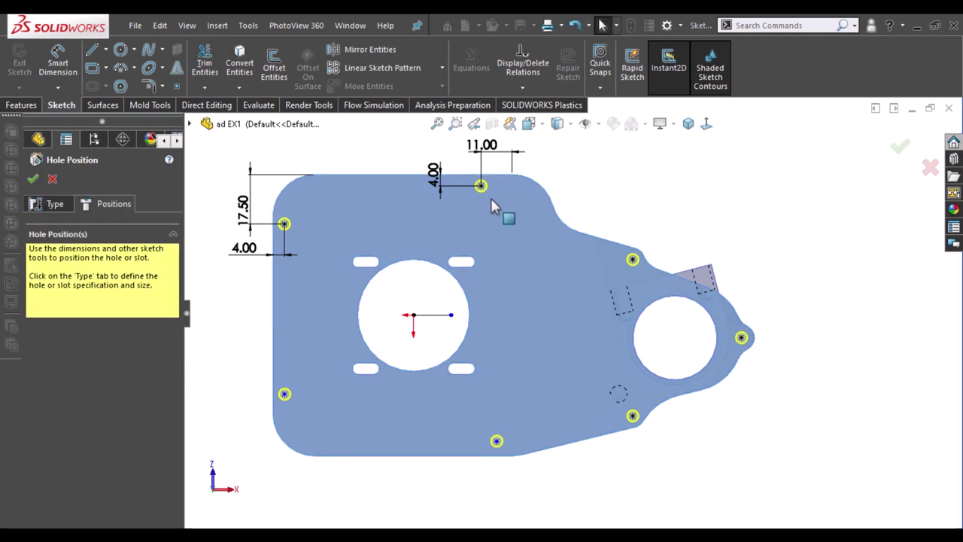
- Make the top and bottom hole points symmetric about the construction line
{"action": "left_click", "coordinate": [444, 312], "text": "ctrl"}
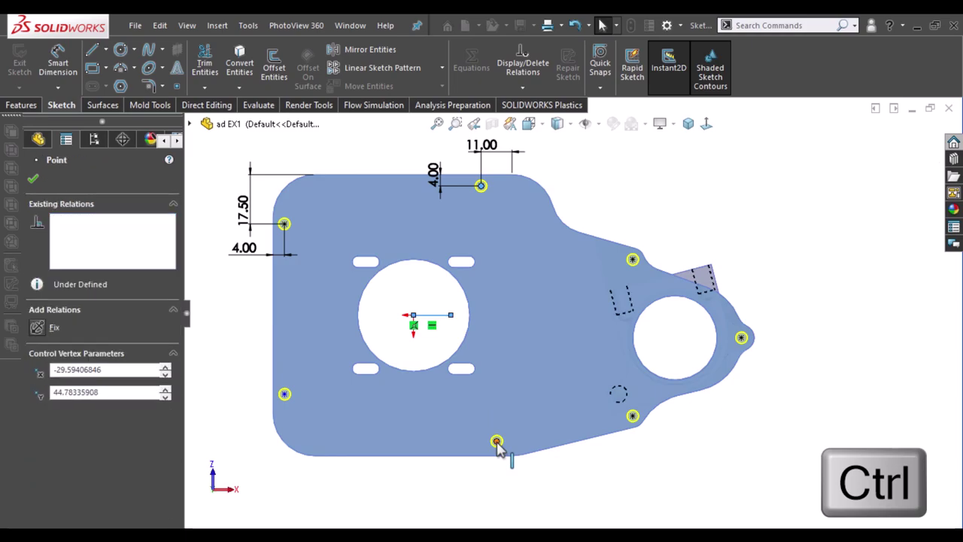
{"action": "left_click", "coordinate": [497, 441], "text": "ctrl"}
{"action": "left_click", "coordinate": [538, 378]}
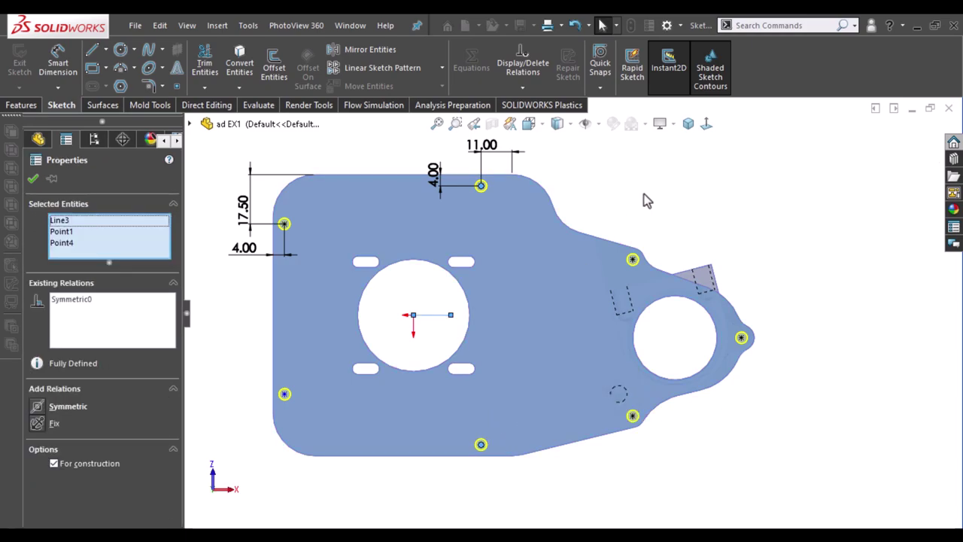
{"action": "key", "text": "Escape"}
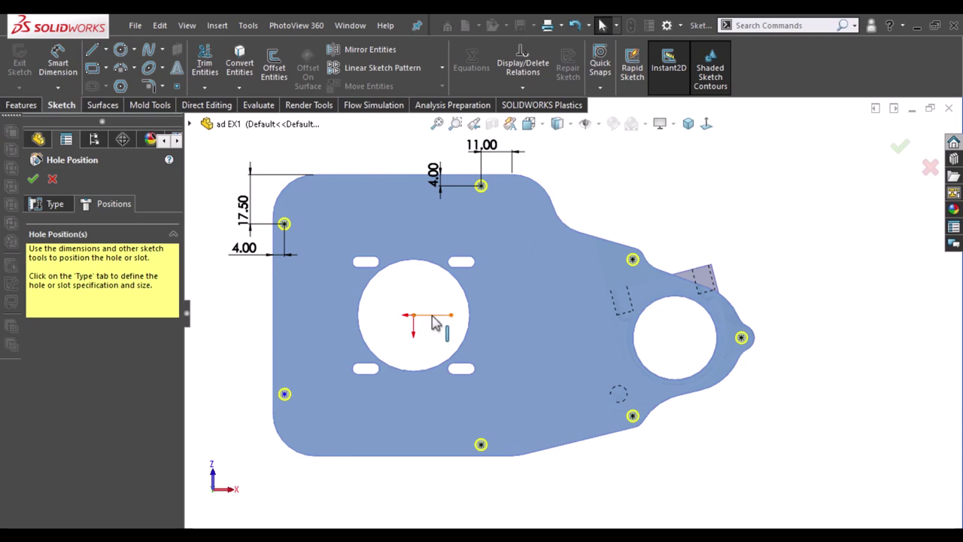
- Make the upper and lower left hole points symmetric about the construction line
{"action": "left_click", "coordinate": [286, 233]}
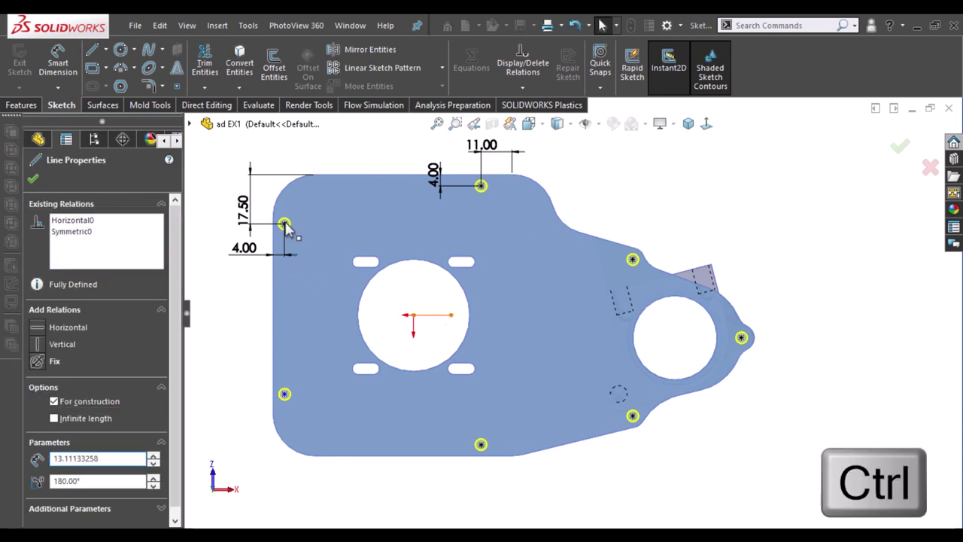
{"action": "left_click", "coordinate": [285, 224], "text": "ctrl"}
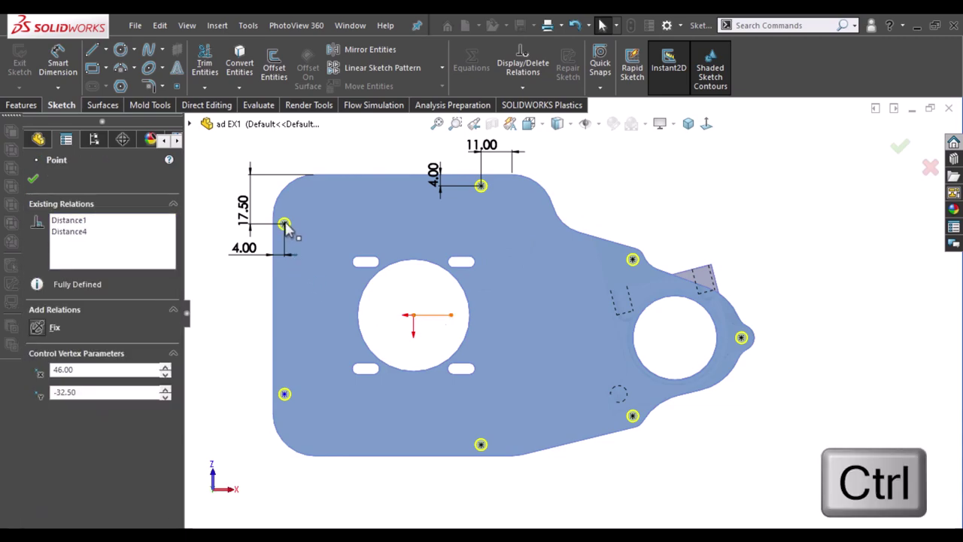
{"action": "left_click", "coordinate": [285, 394], "text": "ctrl"}
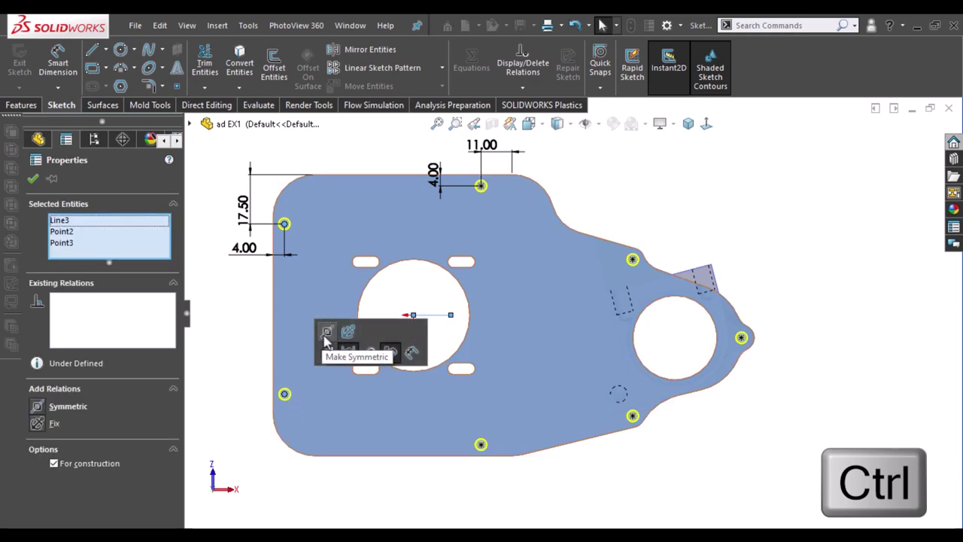
{"action": "left_click", "coordinate": [326, 335]}
{"action": "left_click", "coordinate": [682, 189]}
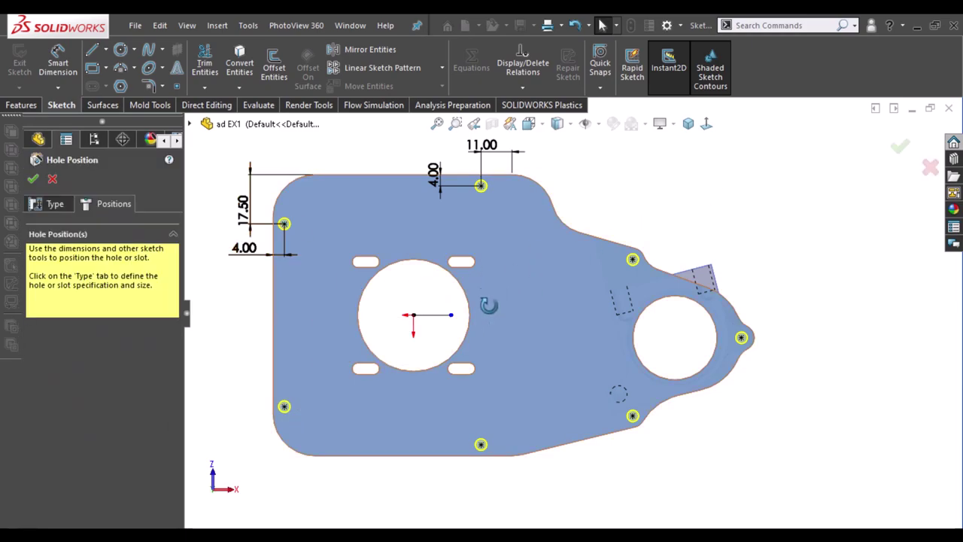
{"action": "middle_click_drag", "start_coordinate": [489, 304], "coordinate": [474, 346]}
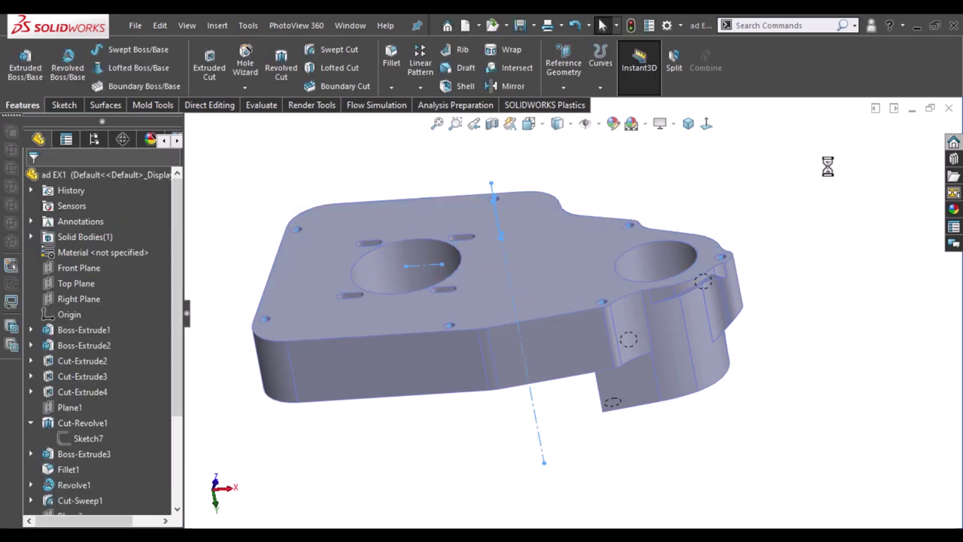
- Start a new sketch on the plate's bottom face, viewed normal to it
{"action": "key", "text": "ctrl+7"}
{"action": "middle_click_drag", "start_coordinate": [657, 312], "coordinate": [621, 172]}
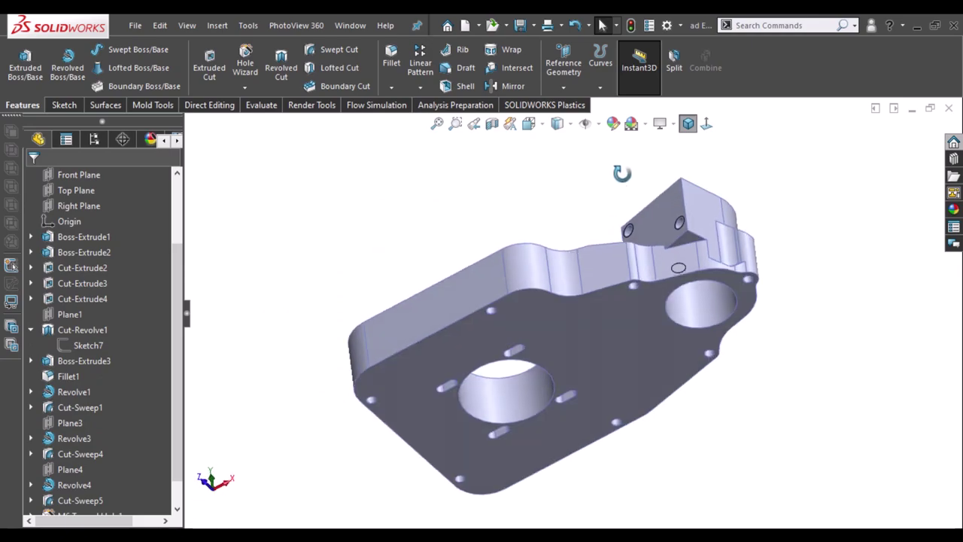
{"action": "left_click", "coordinate": [579, 346]}
{"action": "key", "text": "ctrl+8"}
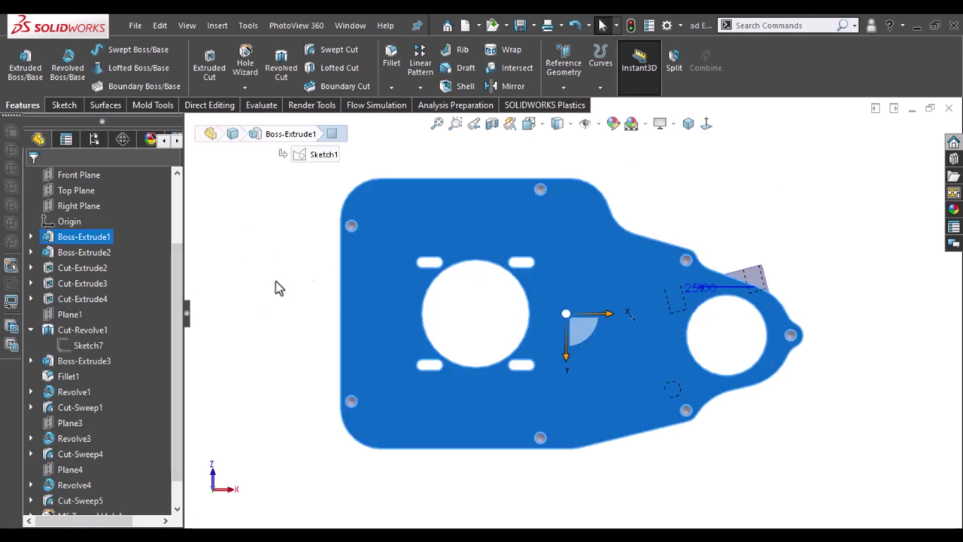
{"action": "left_click", "coordinate": [383, 278]}
{"action": "left_click", "coordinate": [425, 229]}
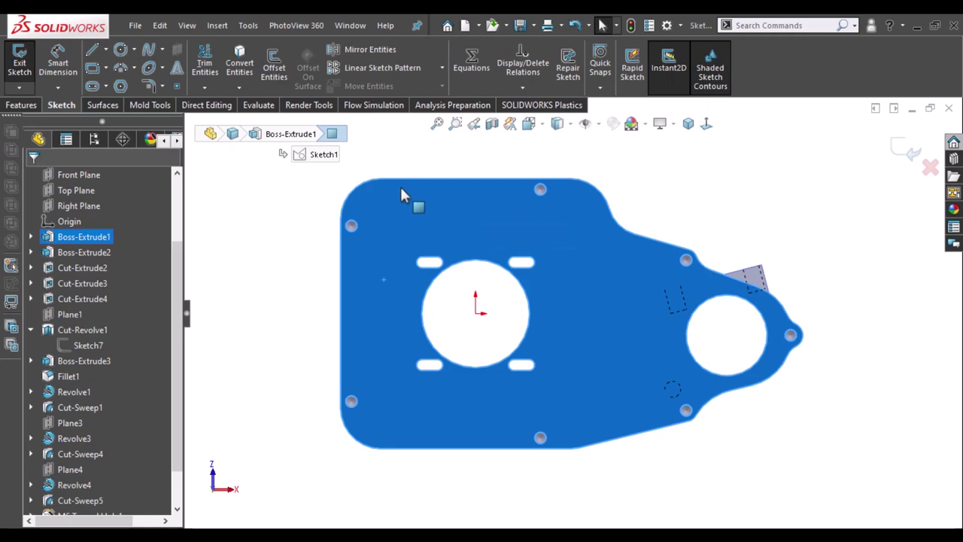
- Draw a horizontal line leftward from the sketch origin
{"action": "key", "text": "l"}
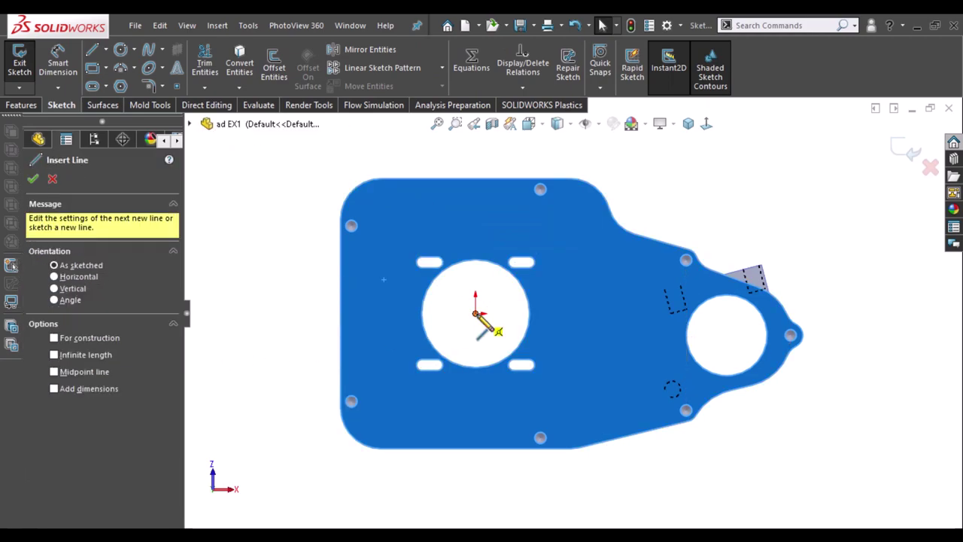
{"action": "left_click", "coordinate": [475, 312]}
{"action": "left_click", "coordinate": [404, 313]}
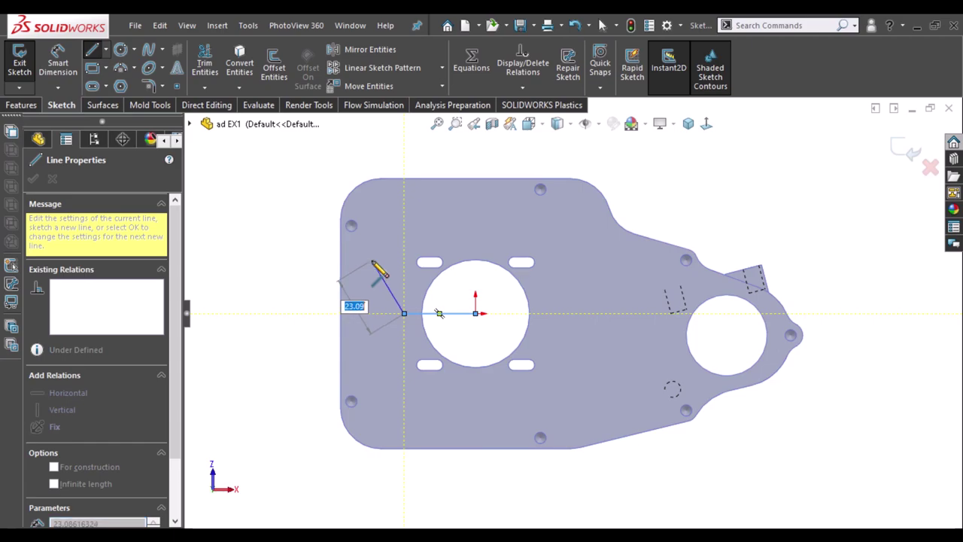
{"action": "key", "text": "Escape"}
- Sketch a vertical line left of the big hole, a tangent arc, and a bottom line
{"action": "key", "text": "l"}
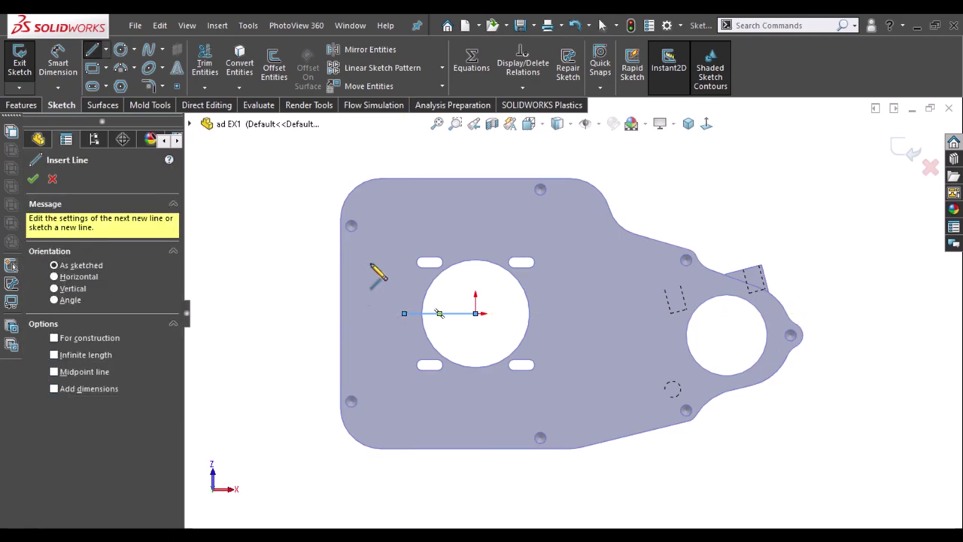
{"action": "left_click", "coordinate": [370, 261]}
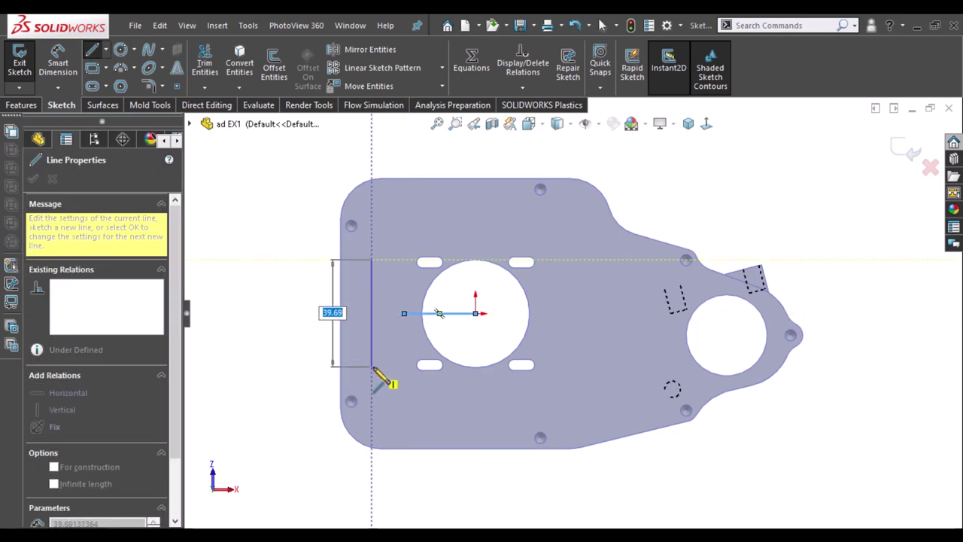
{"action": "left_click", "coordinate": [373, 367]}
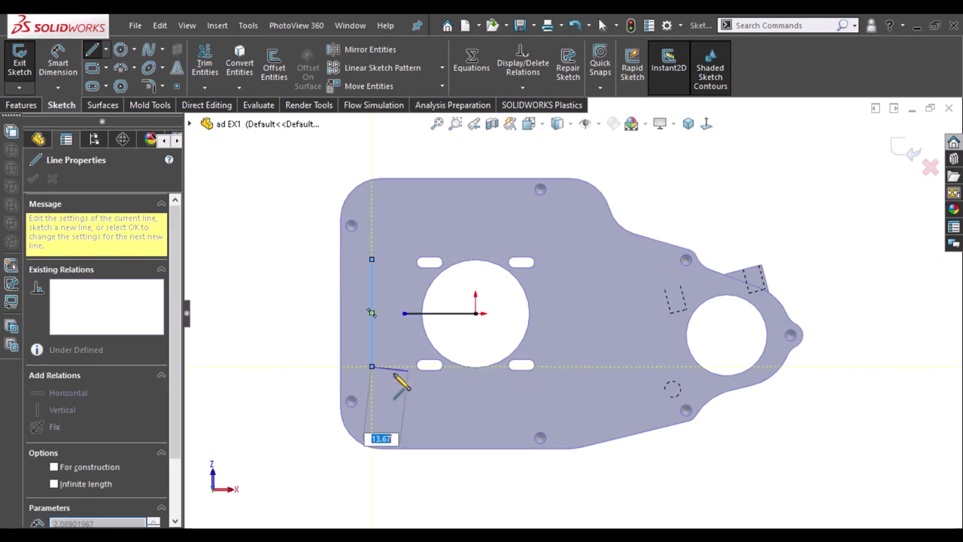
{"action": "left_click", "coordinate": [410, 424]}
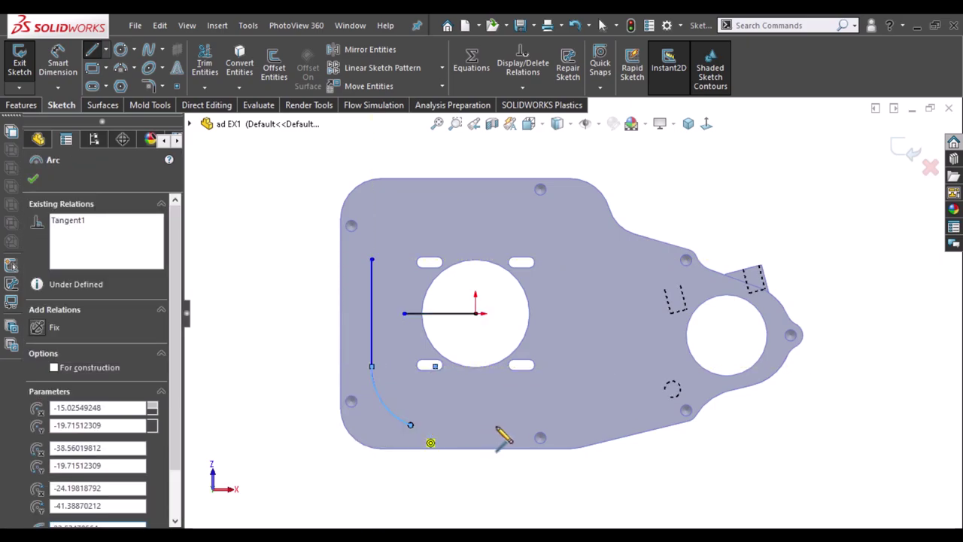
{"action": "left_click", "coordinate": [503, 424]}
{"action": "key", "text": "Escape"}
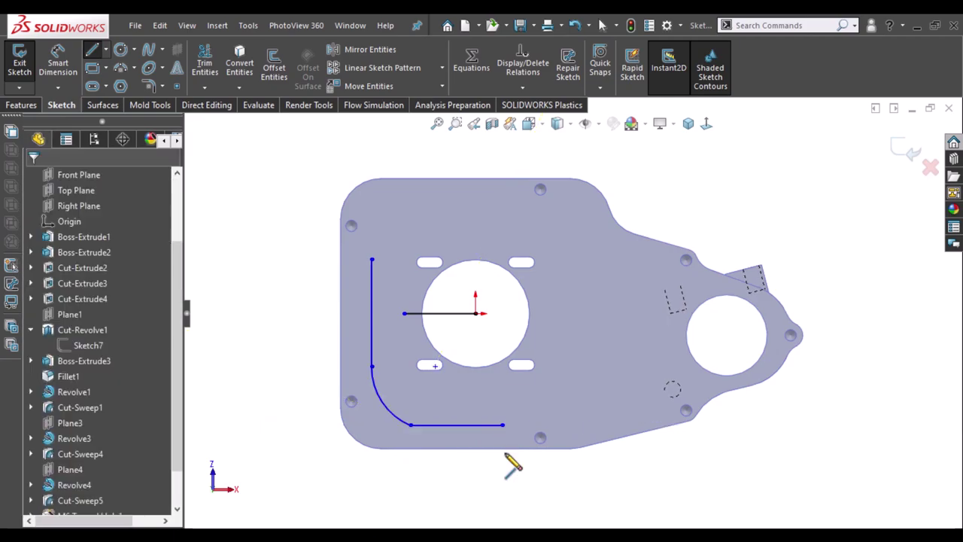
- Draw a circle centred on the corner hole
{"action": "scroll", "coordinate": [406, 406], "scroll_direction": "down", "scroll_amount": 2}
{"action": "scroll", "coordinate": [380, 397], "scroll_direction": "down", "scroll_amount": 2}
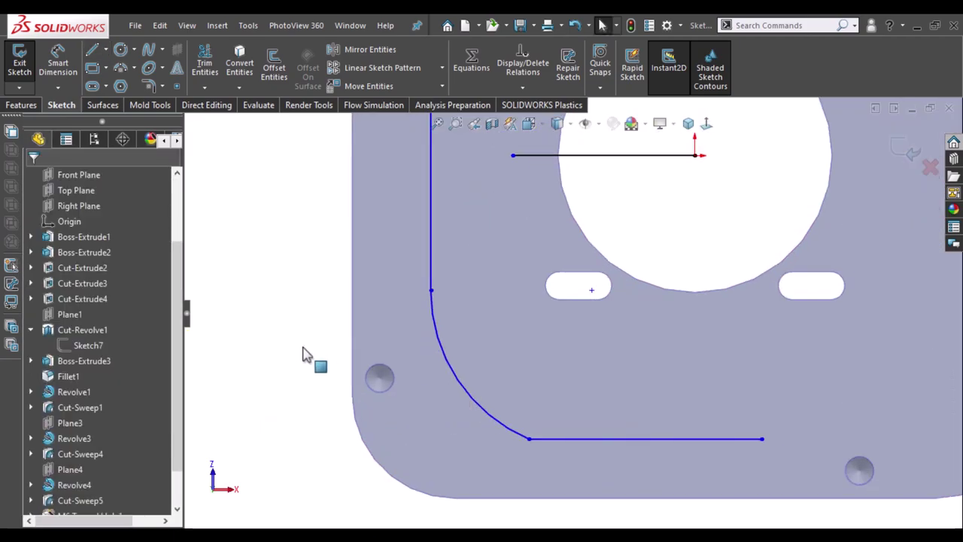
{"action": "right_click_drag", "start_coordinate": [296, 359], "coordinate": [369, 346]}
{"action": "left_click", "coordinate": [379, 378]}
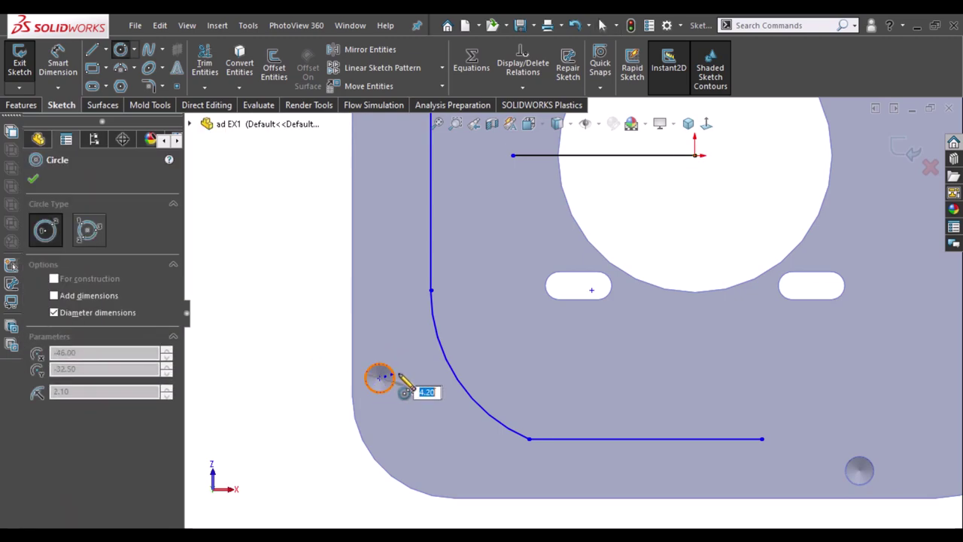
{"action": "left_click", "coordinate": [358, 379]}
{"action": "key", "text": "Escape"}
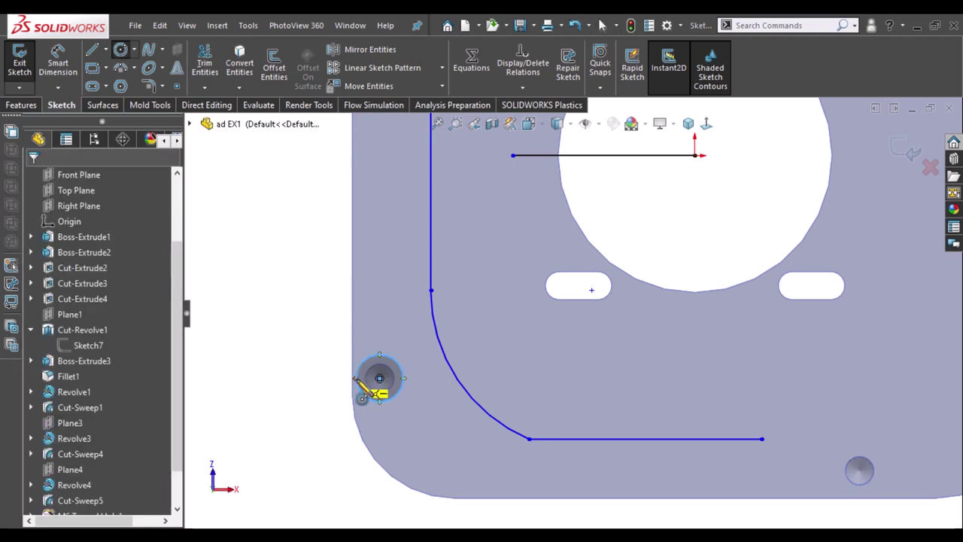
- Make the circle tangent to the plate's left outer edge
{"action": "left_click", "coordinate": [359, 386]}
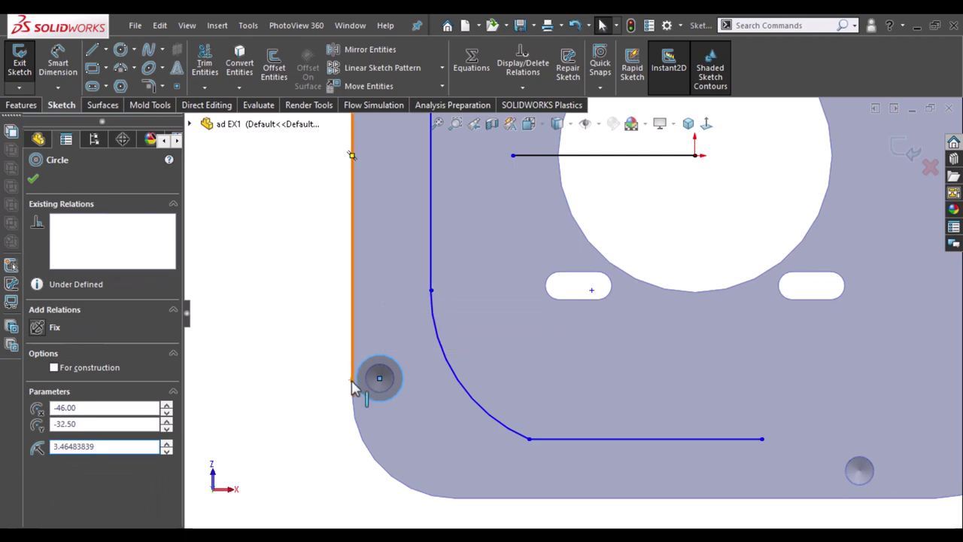
{"action": "left_click", "coordinate": [351, 387], "text": "ctrl"}
{"action": "key", "text": "Escape"}
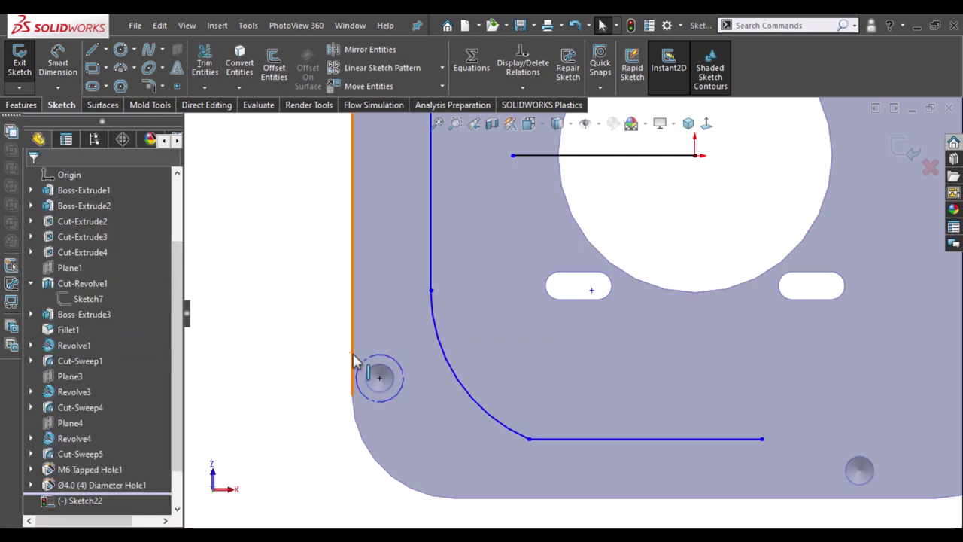
{"action": "left_click", "coordinate": [363, 374]}
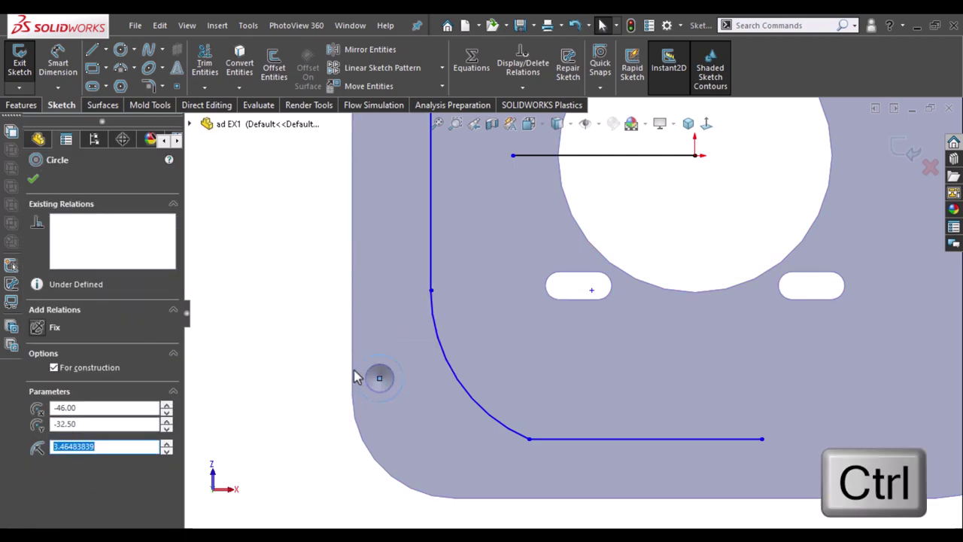
{"action": "left_click", "coordinate": [352, 378], "text": "ctrl"}
{"action": "left_click", "coordinate": [389, 324]}
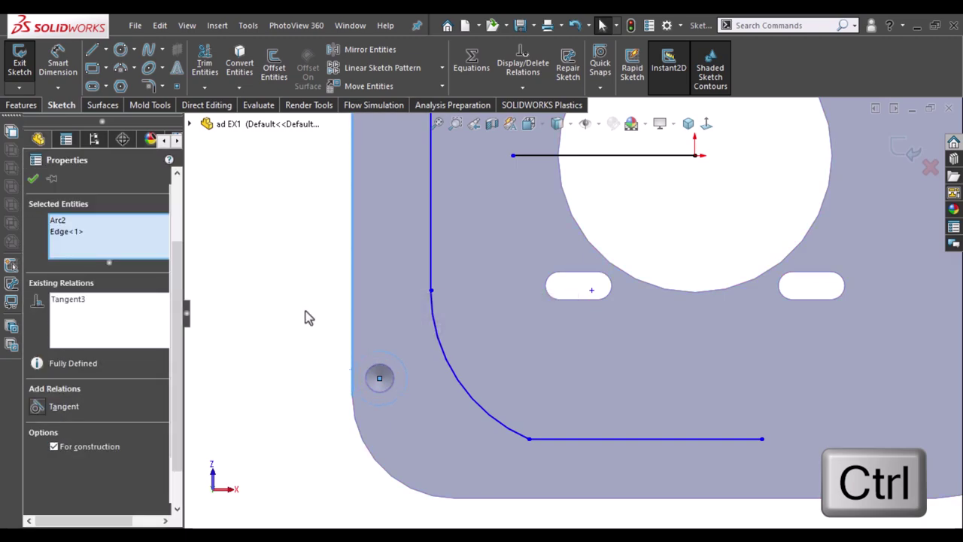
{"action": "left_click", "coordinate": [306, 311]}
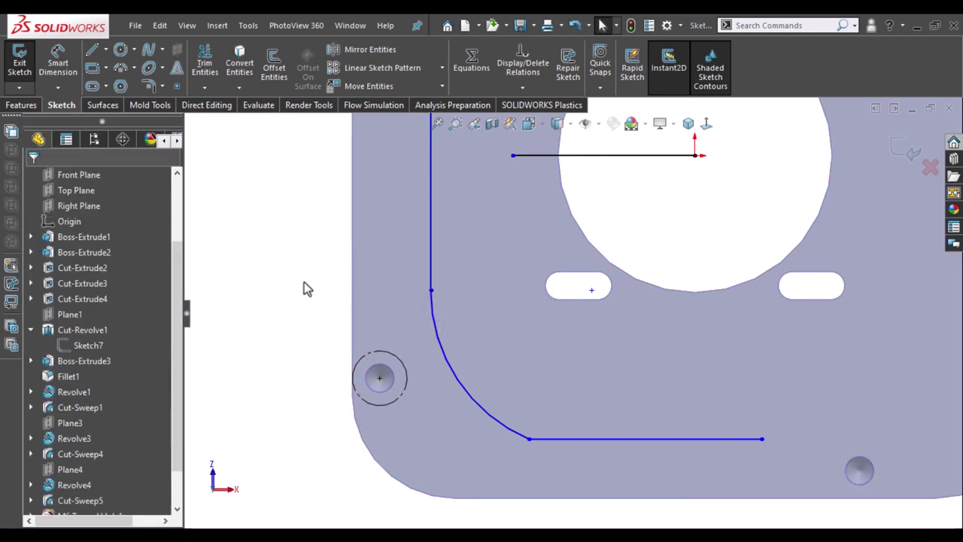
- Dimension the corner arc 4.00 from the circle's edge
{"action": "right_click_drag", "start_coordinate": [293, 290], "coordinate": [297, 212]}
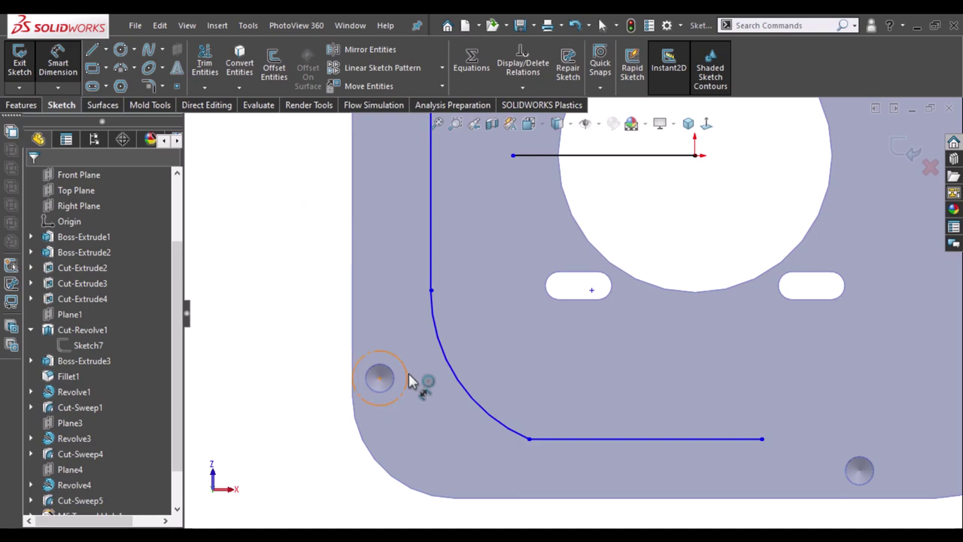
{"action": "key", "text": "shift"}
{"action": "left_click", "coordinate": [444, 366], "text": "shift"}
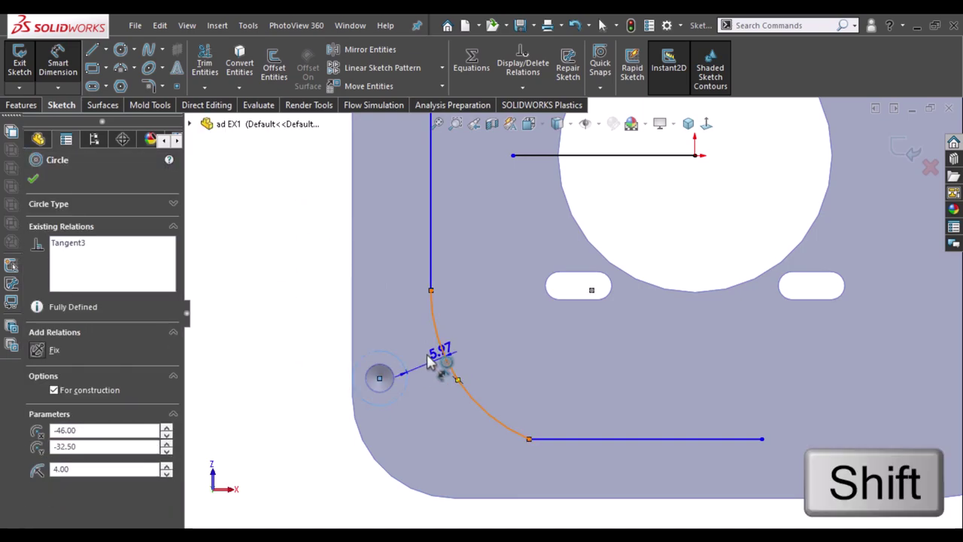
{"action": "left_click", "coordinate": [427, 370], "text": "shift"}
{"action": "type", "text": "4"}
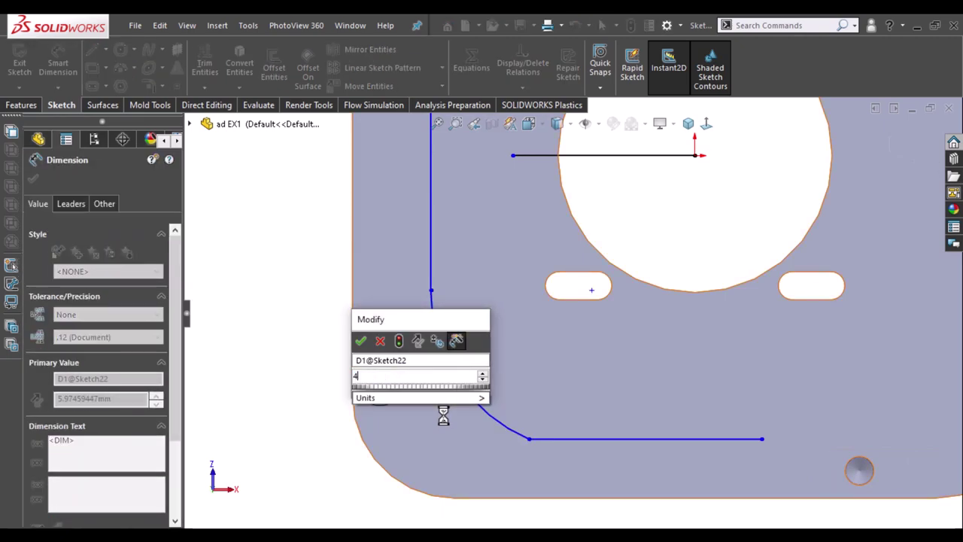
{"action": "key", "text": "Return"}
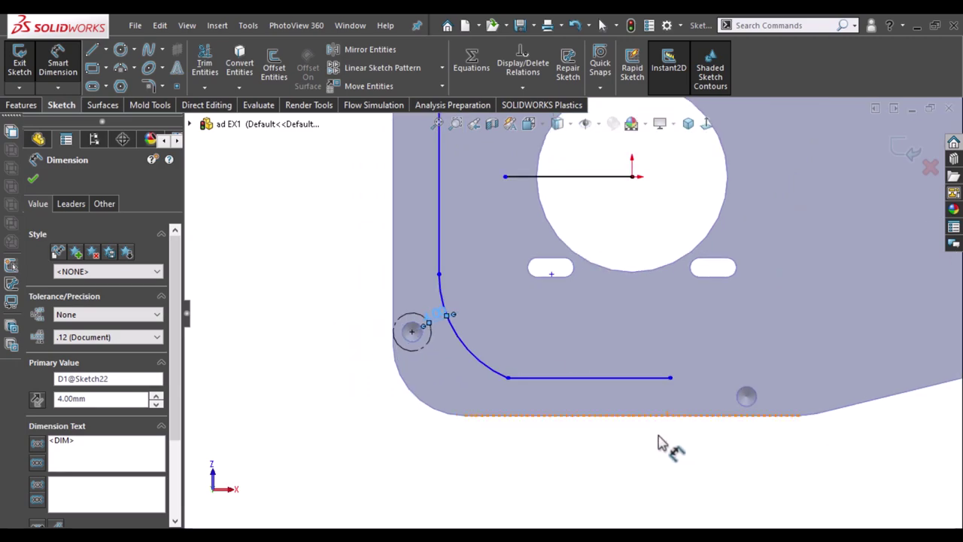
- Dimension the bottom sketch line 3.60 from the plate's bottom edge
{"action": "left_click", "coordinate": [602, 415]}
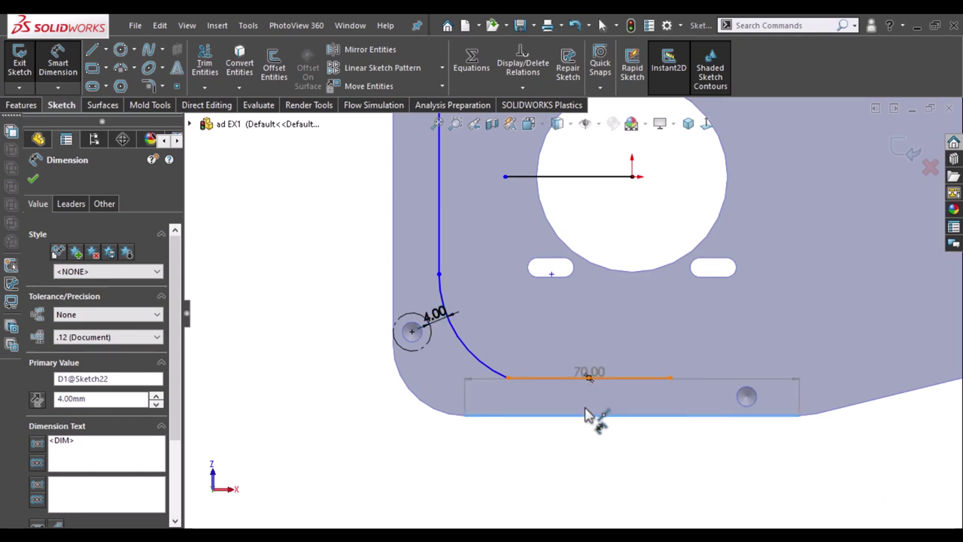
{"action": "left_click", "coordinate": [586, 415]}
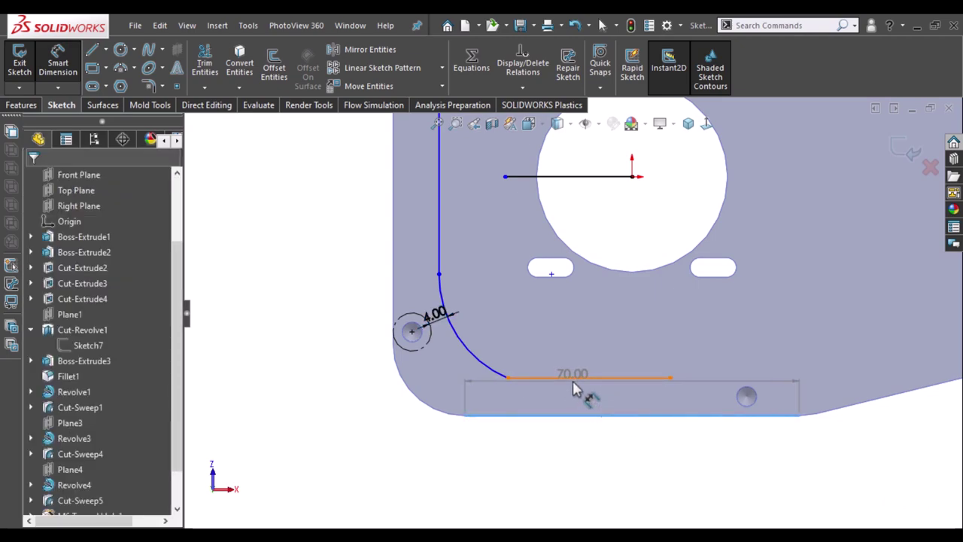
{"action": "left_click", "coordinate": [576, 402]}
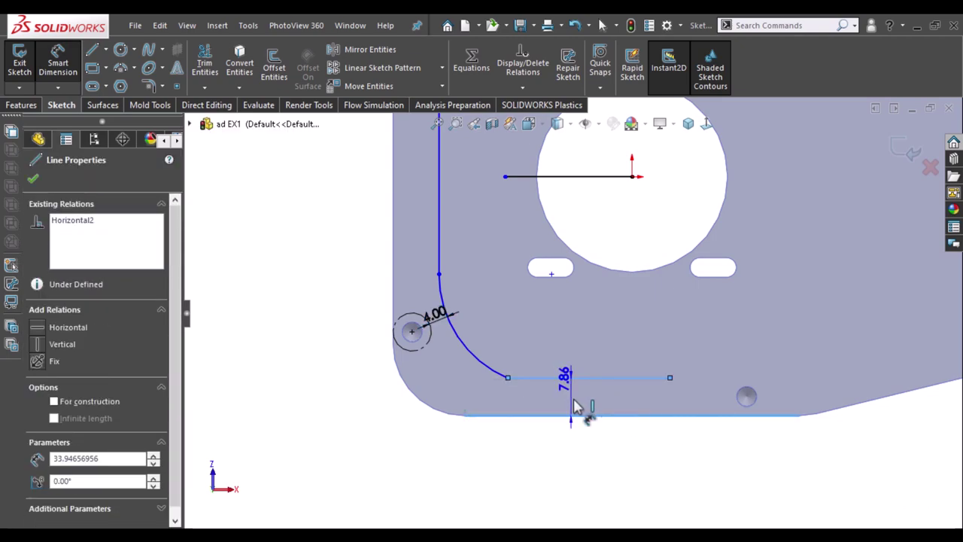
{"action": "left_click", "coordinate": [578, 451]}
{"action": "type", "text": "3.6"}
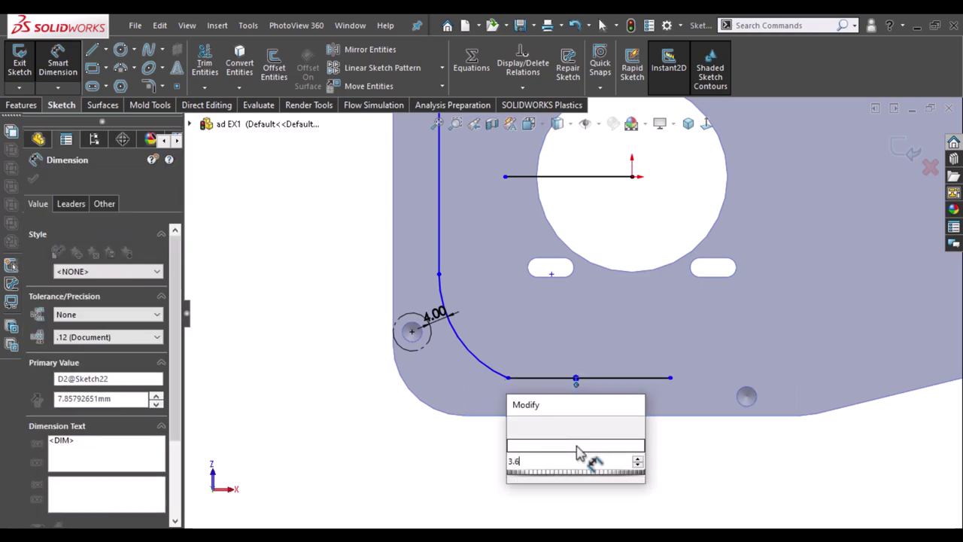
{"action": "key", "text": "Return"}
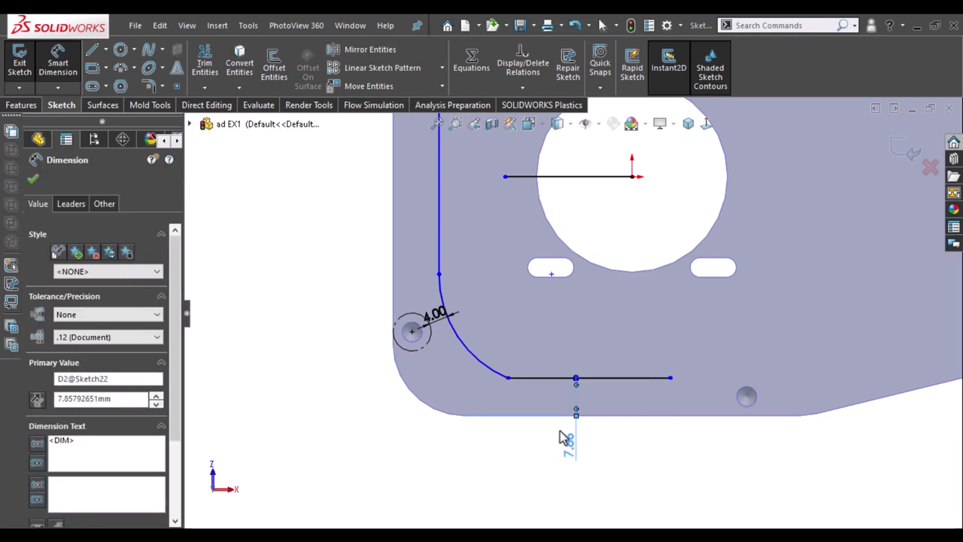
- Dimension the vertical sketch line 4.60 from the plate's left edge
{"action": "left_click", "coordinate": [399, 235]}
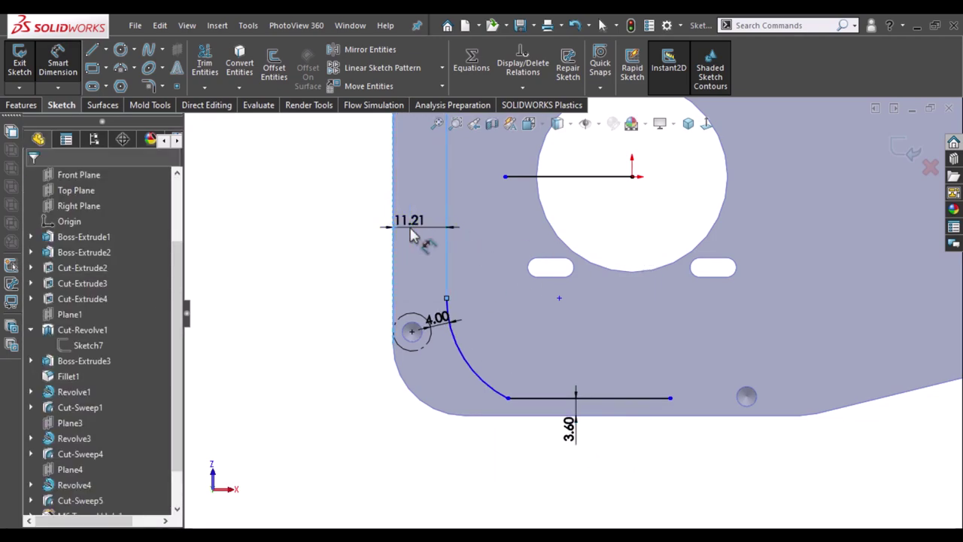
{"action": "left_click", "coordinate": [415, 236]}
{"action": "type", "text": "4."}
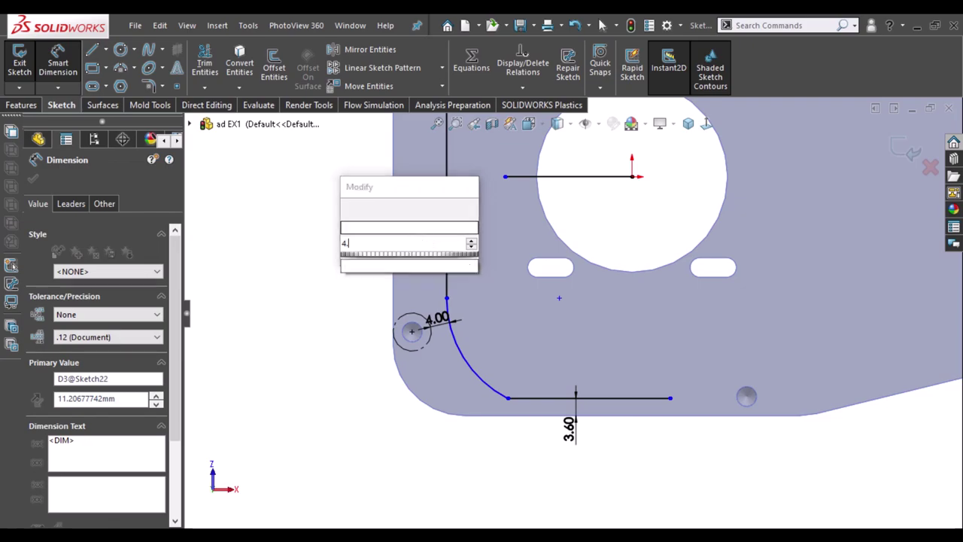
{"action": "type", "text": "6"}
{"action": "key", "text": "Return"}
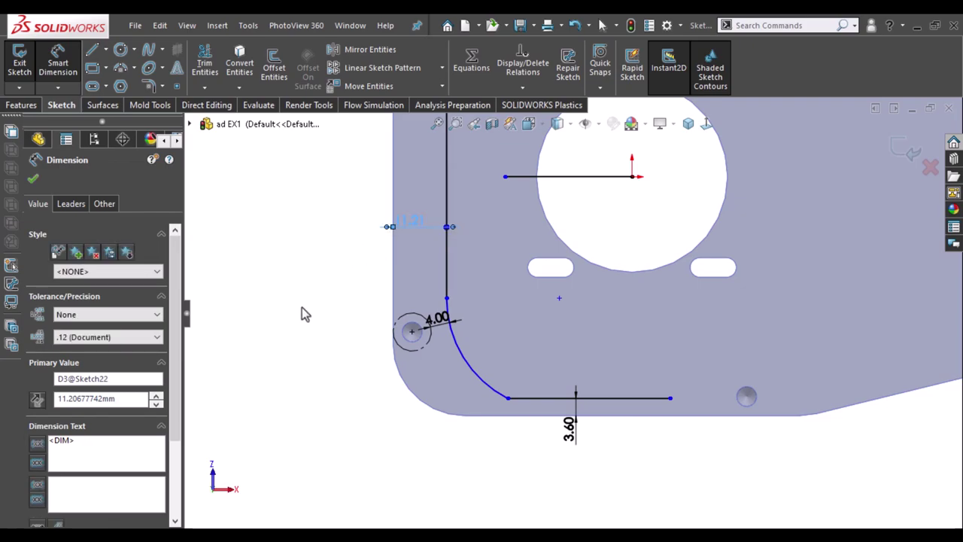
{"action": "key", "text": "Escape"}
{"action": "scroll", "coordinate": [319, 387], "scroll_direction": "up", "scroll_amount": 2}
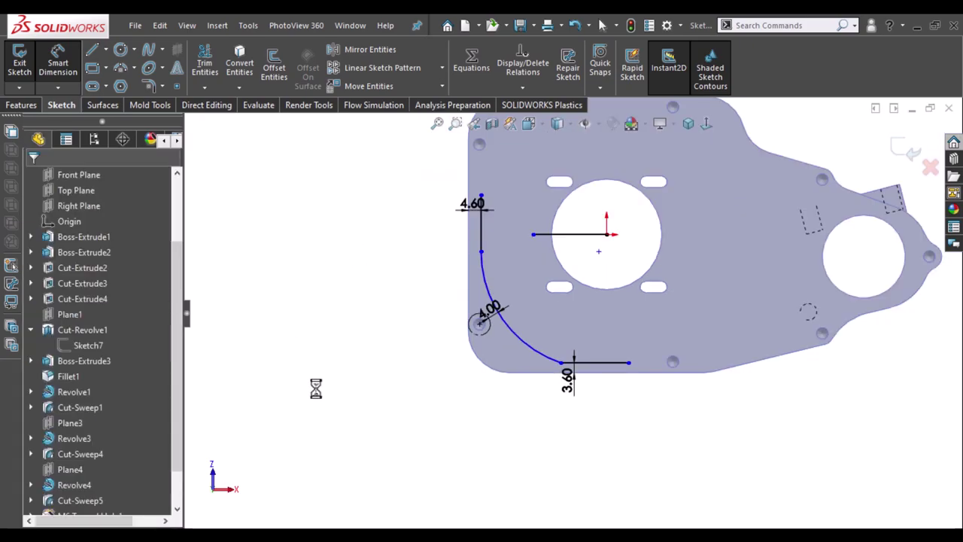
{"action": "scroll", "coordinate": [644, 225], "scroll_direction": "up", "scroll_amount": 2}
{"action": "scroll", "coordinate": [617, 243], "scroll_direction": "down", "scroll_amount": 3}
{"action": "key", "text": "Escape"}
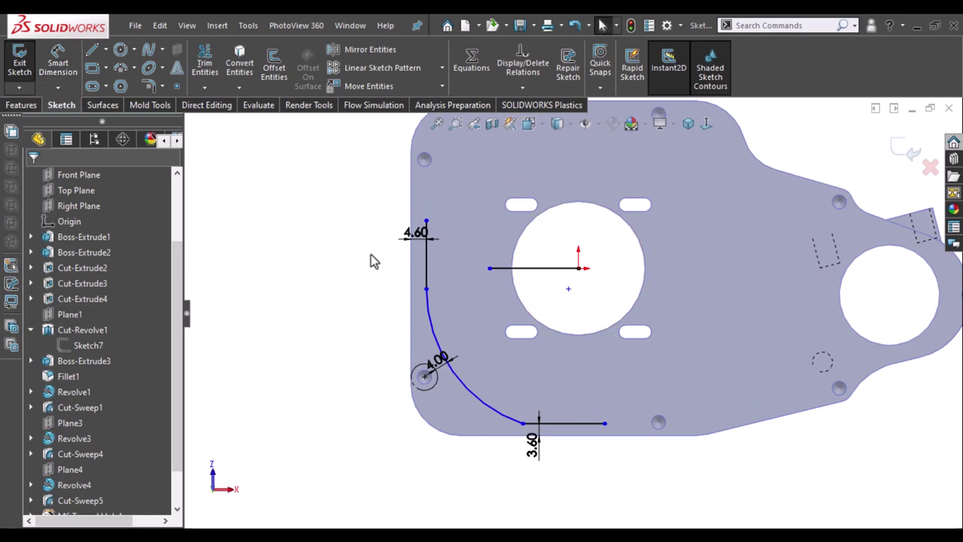
- Merge the horizontal line's left endpoint onto the upper vertical line
{"action": "left_click", "coordinate": [427, 261]}
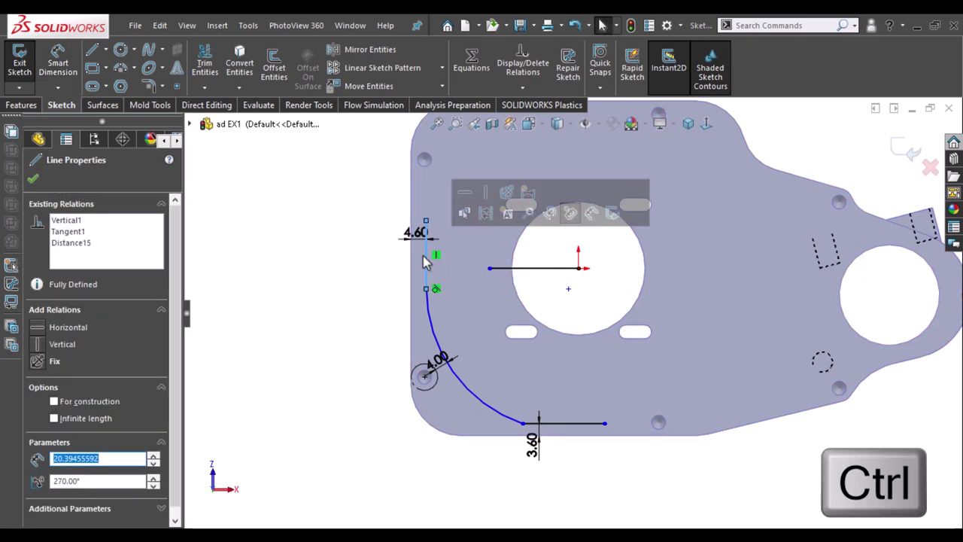
{"action": "left_click", "coordinate": [490, 269]}
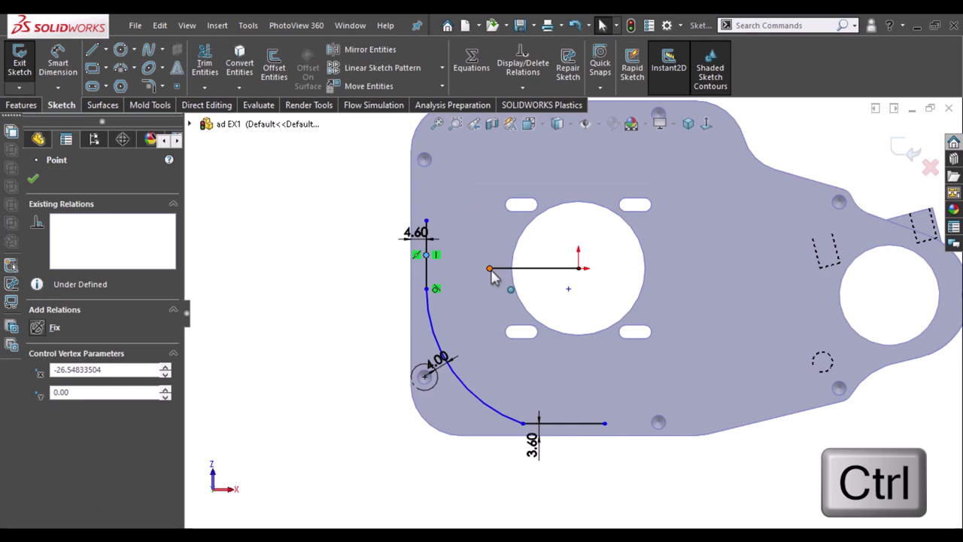
{"action": "left_click", "coordinate": [490, 268], "text": "ctrl"}
{"action": "left_click", "coordinate": [573, 210]}
{"action": "left_click", "coordinate": [300, 274]}
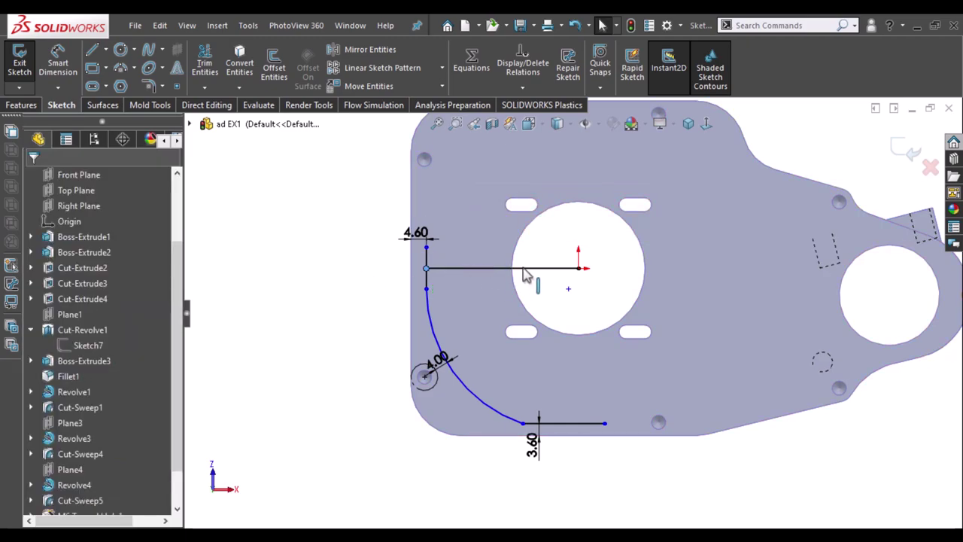
- Convert the line through the large hole to construction and put the loose point on it
{"action": "left_click", "coordinate": [527, 272]}
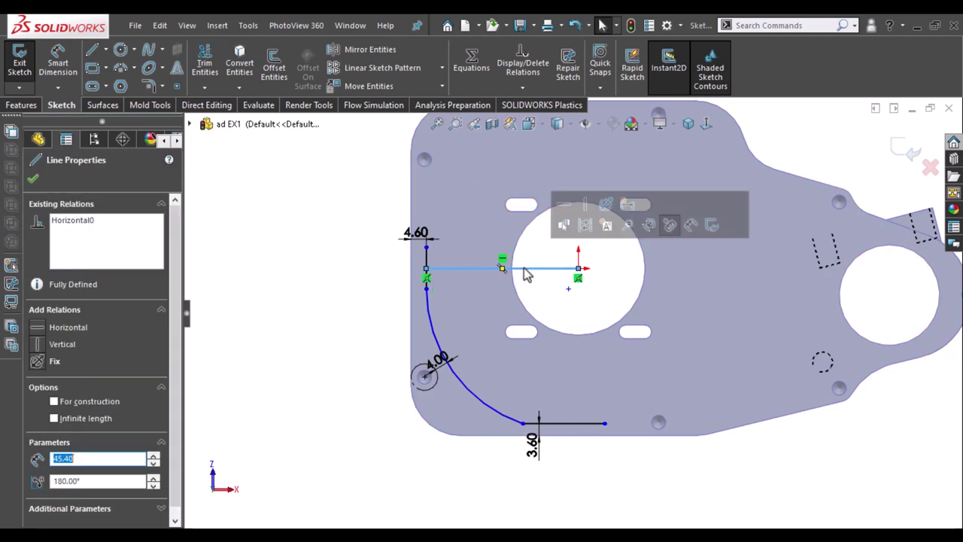
{"action": "left_click", "coordinate": [622, 212]}
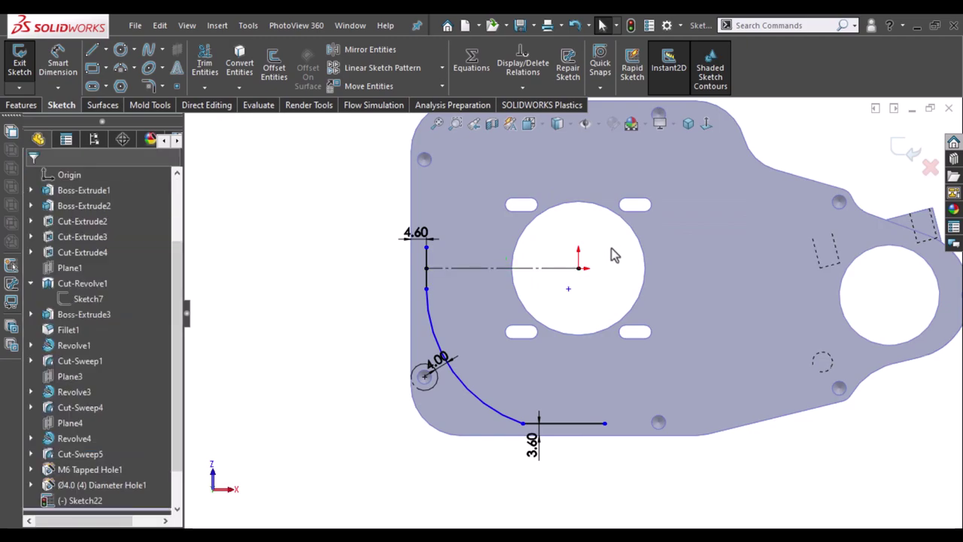
{"action": "scroll", "coordinate": [617, 263], "scroll_direction": "down", "scroll_amount": 2}
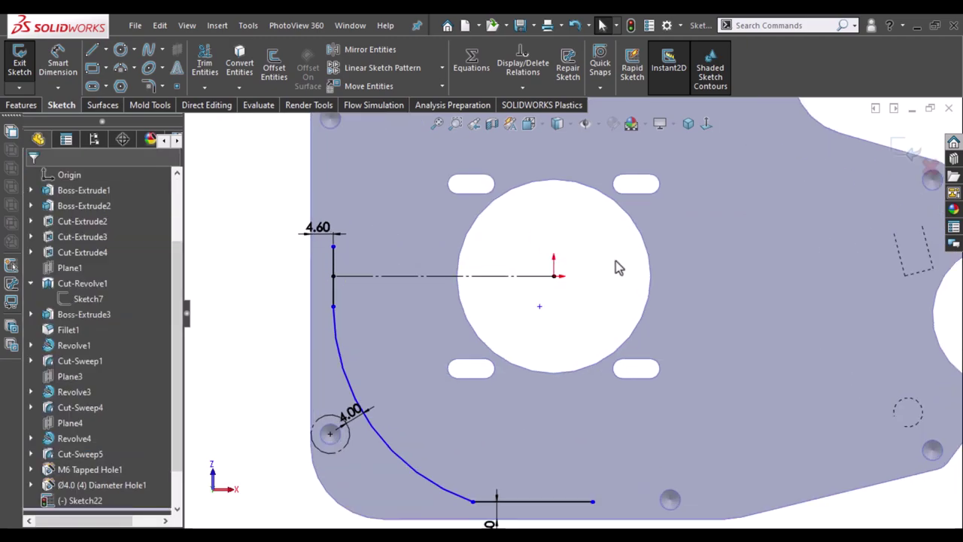
{"action": "left_click", "coordinate": [593, 291]}
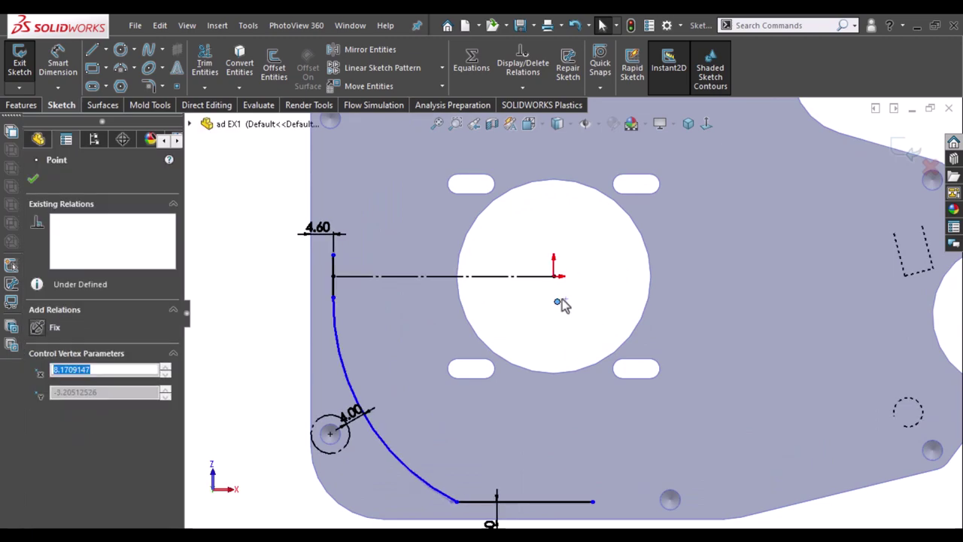
{"action": "left_click", "coordinate": [525, 278], "text": "ctrl"}
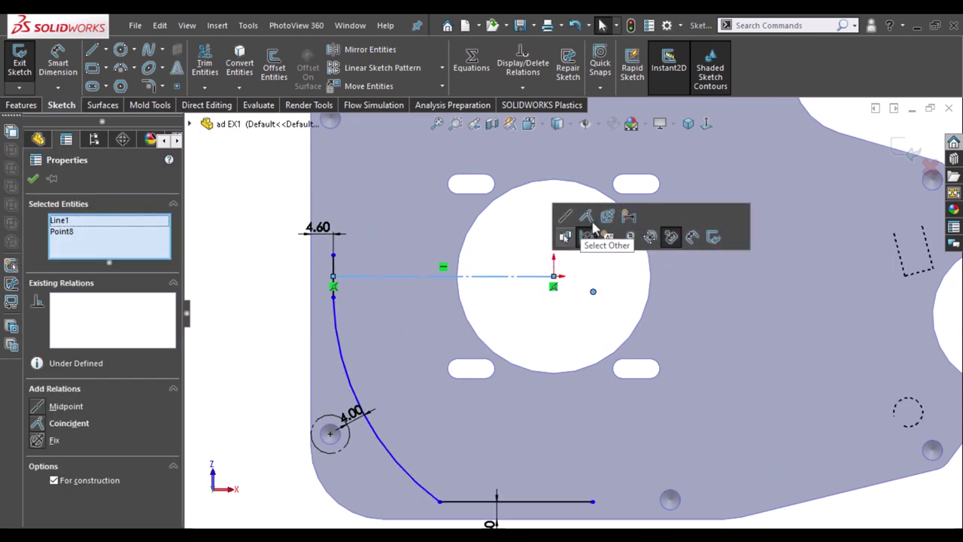
{"action": "left_click", "coordinate": [587, 220]}
{"action": "left_click", "coordinate": [565, 323]}
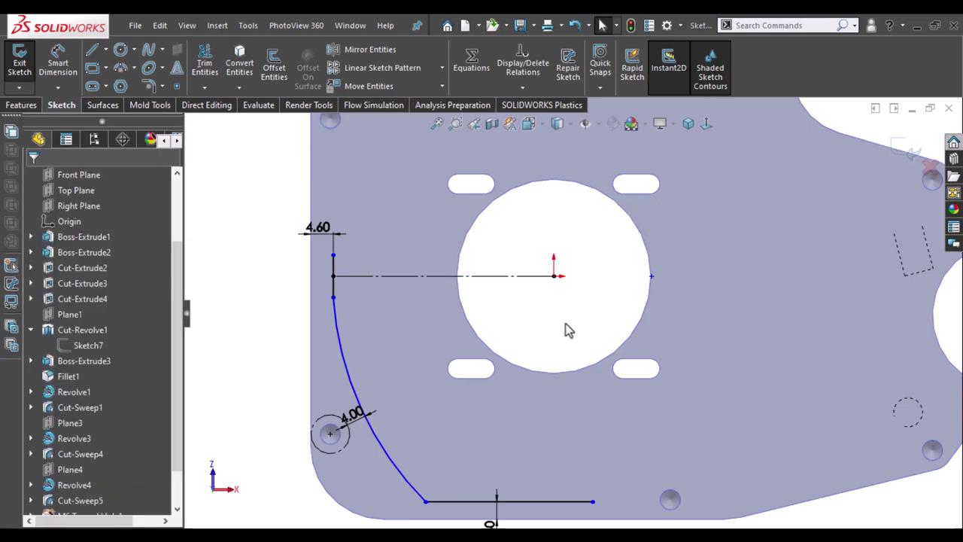
- Nudge the construction line's right end left, then launch Sketch Fillet at 40.00 mm
{"action": "scroll", "coordinate": [567, 322], "scroll_direction": "up", "scroll_amount": 1}
{"action": "scroll", "coordinate": [560, 324], "scroll_direction": "up", "scroll_amount": 1}
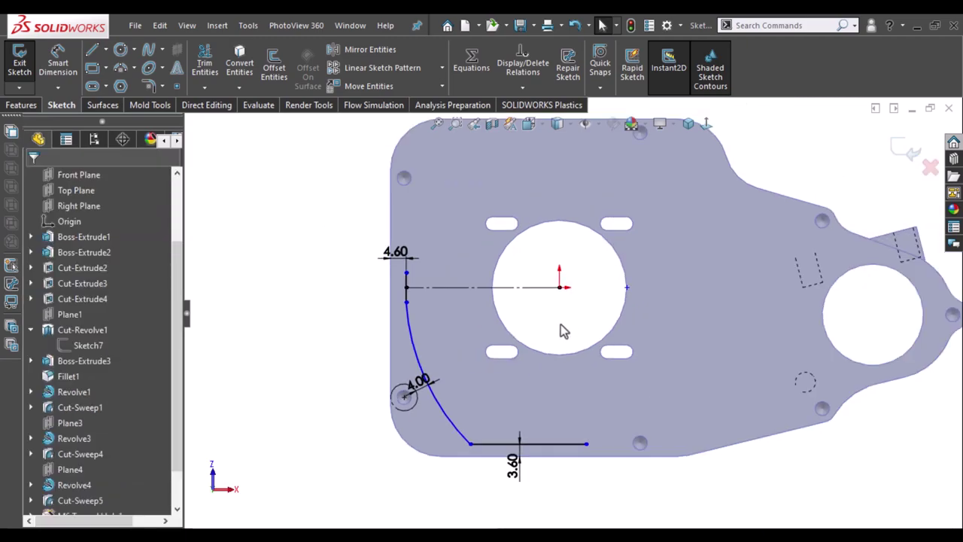
{"action": "left_click", "coordinate": [621, 292]}
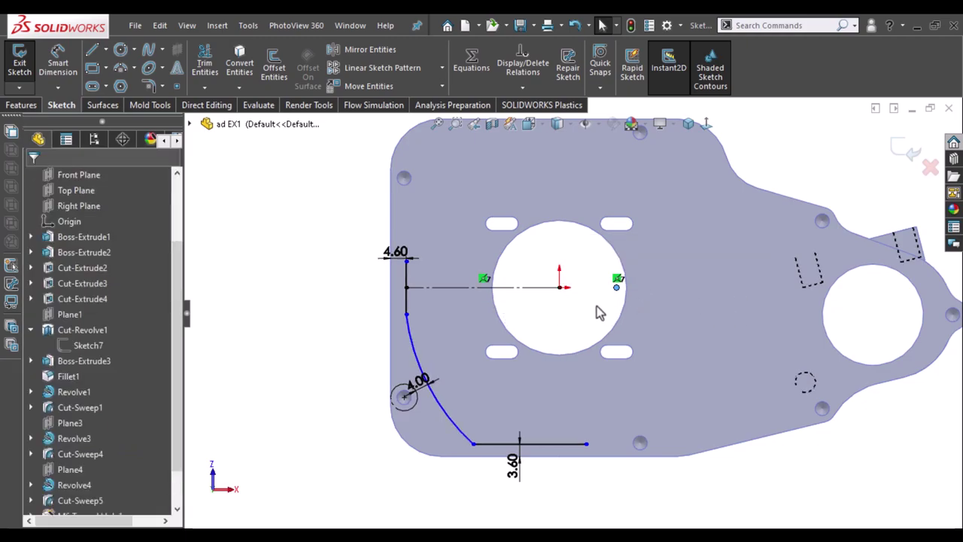
{"action": "left_click_drag", "start_coordinate": [617, 289], "coordinate": [614, 289]}
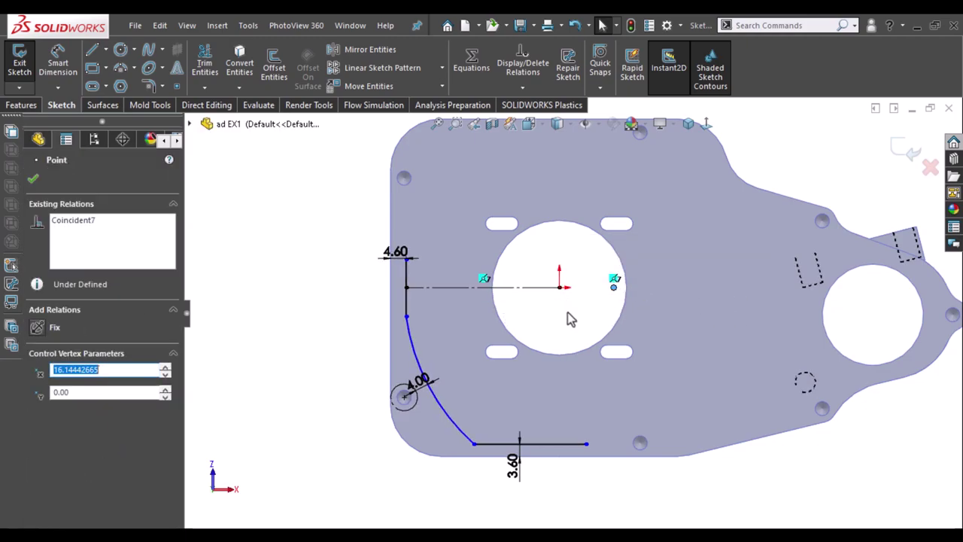
{"action": "scroll", "coordinate": [409, 456], "scroll_direction": "up", "scroll_amount": 2}
{"action": "left_click", "coordinate": [523, 302]}
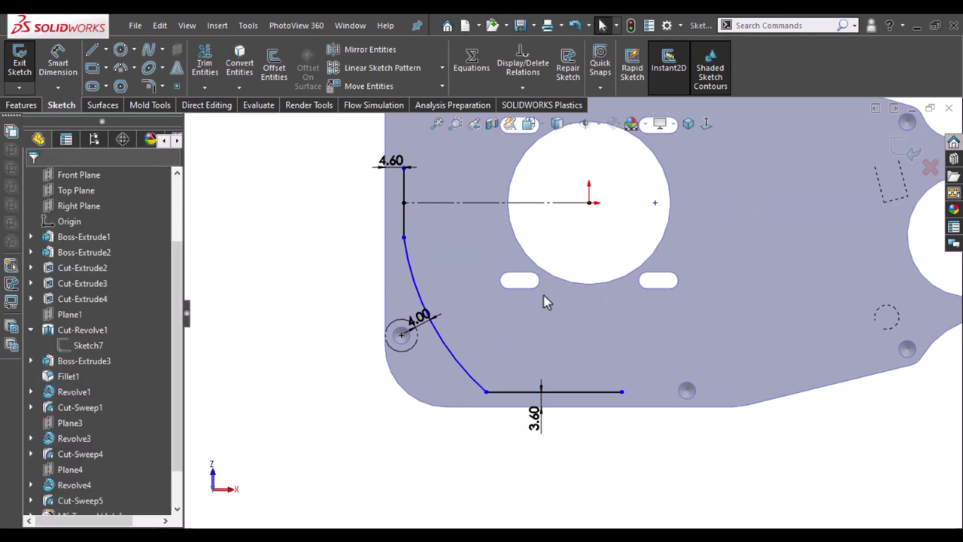
{"action": "scroll", "coordinate": [545, 297], "scroll_direction": "up", "scroll_amount": 1}
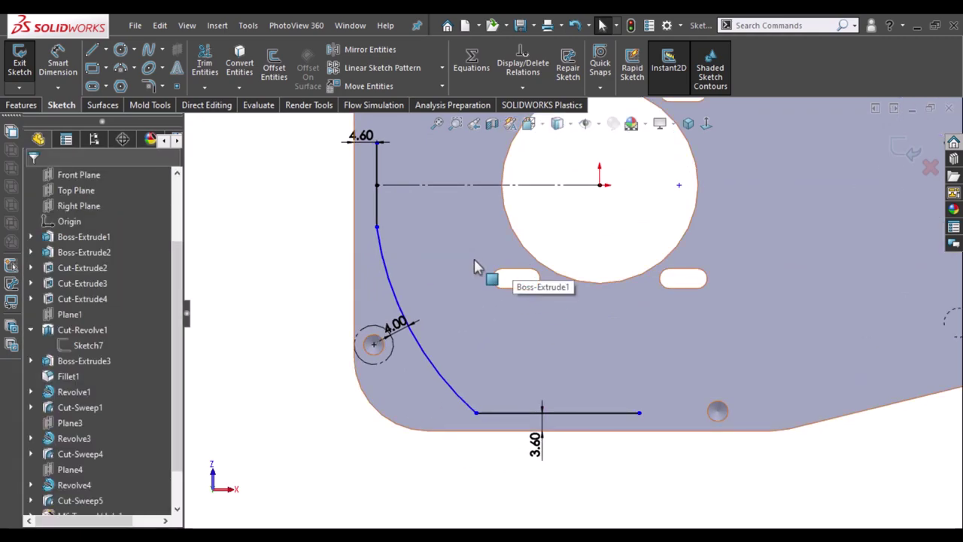
{"action": "right_click_drag", "start_coordinate": [294, 275], "coordinate": [322, 332]}
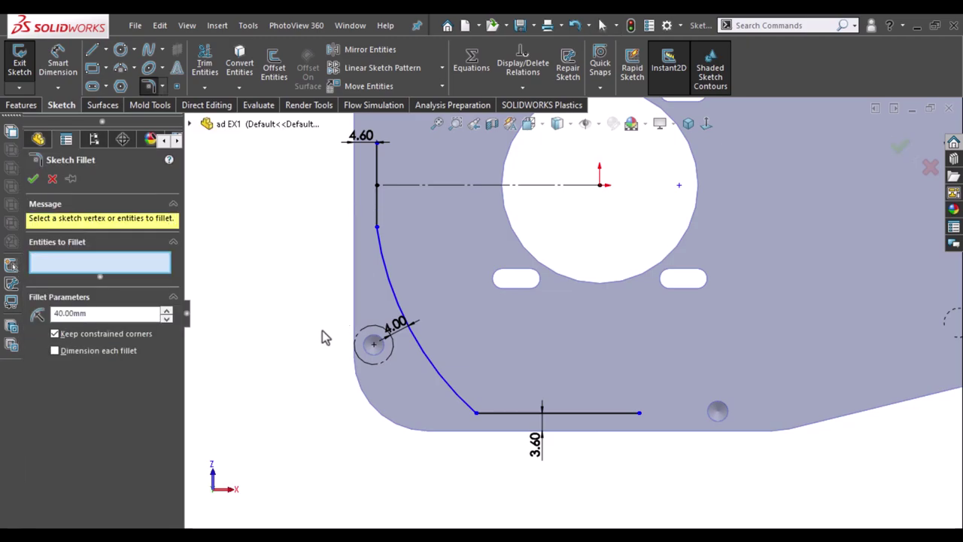
- Fillet the lower arc-line corner at R40 and the upper corner at R20
{"action": "left_click", "coordinate": [477, 415]}
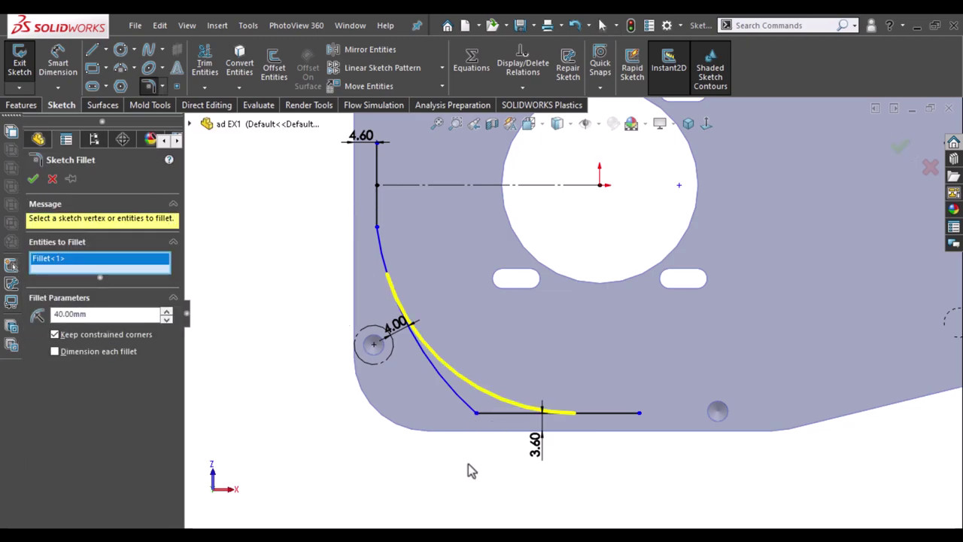
{"action": "left_click", "coordinate": [33, 178]}
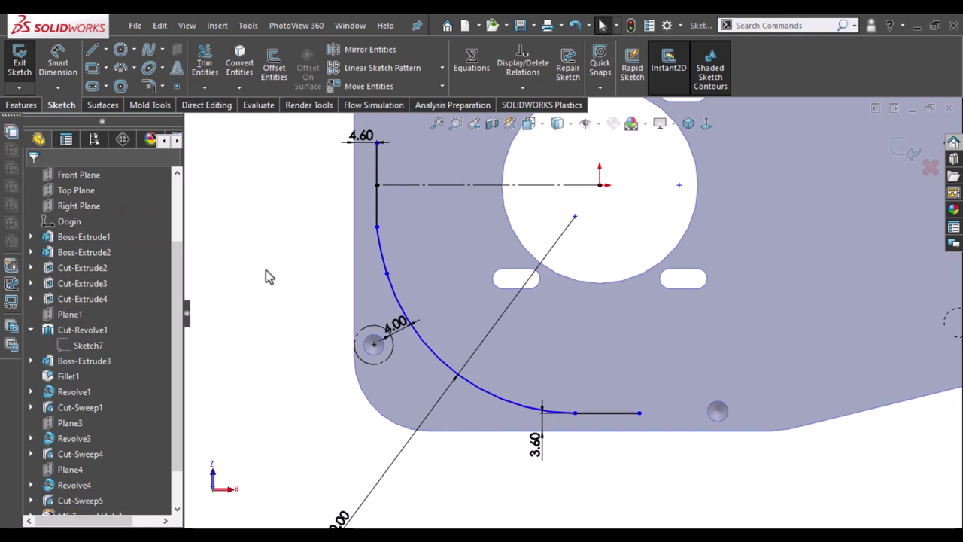
{"action": "right_click_drag", "start_coordinate": [272, 286], "coordinate": [299, 336]}
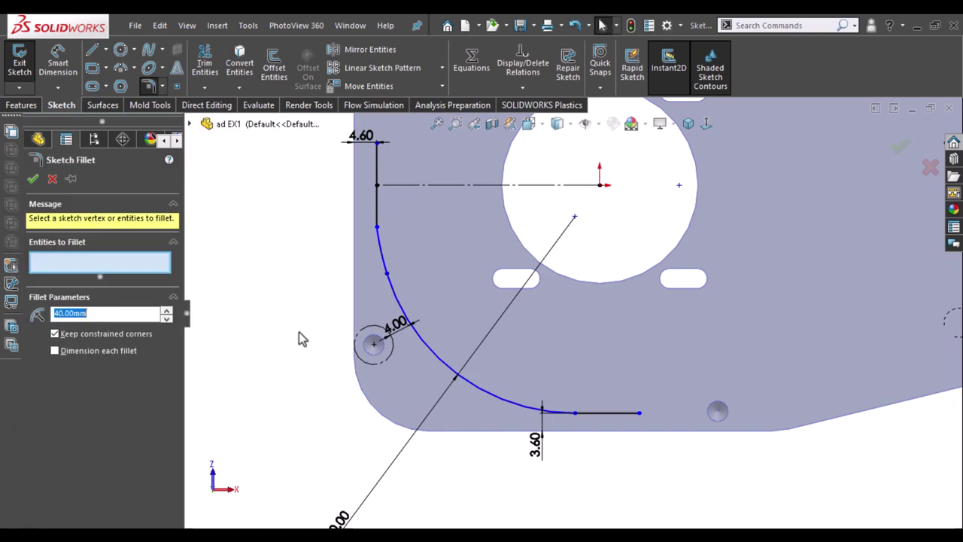
{"action": "left_click", "coordinate": [378, 229]}
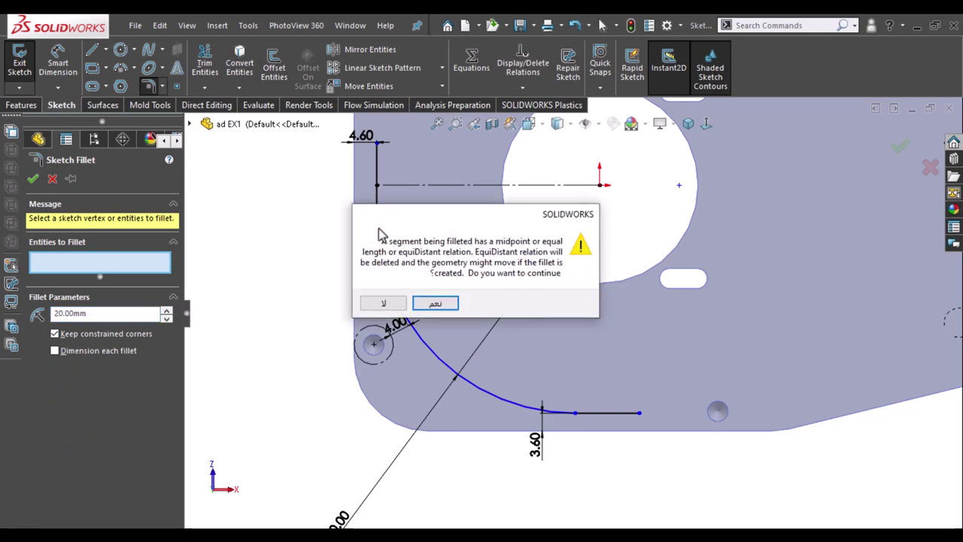
{"action": "key", "text": "Return"}
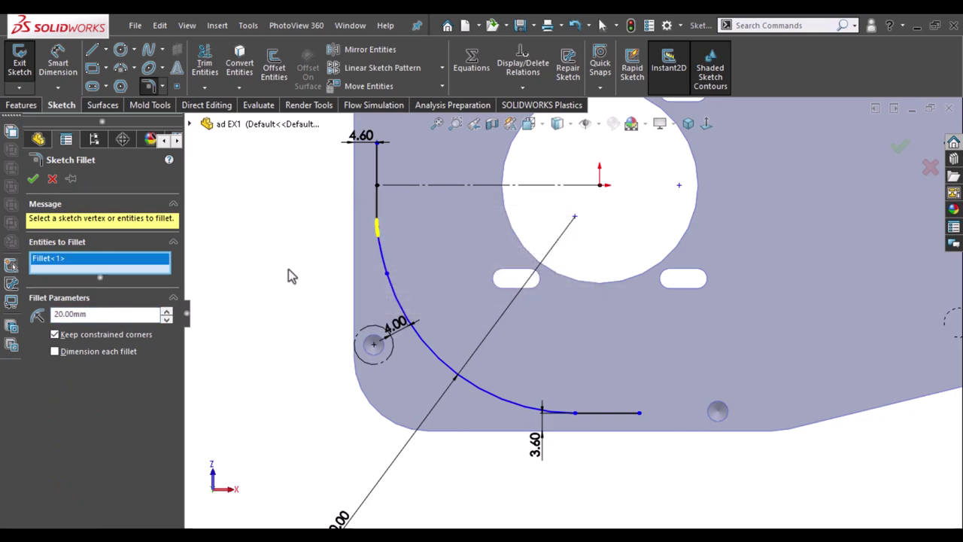
{"action": "left_click", "coordinate": [33, 178]}
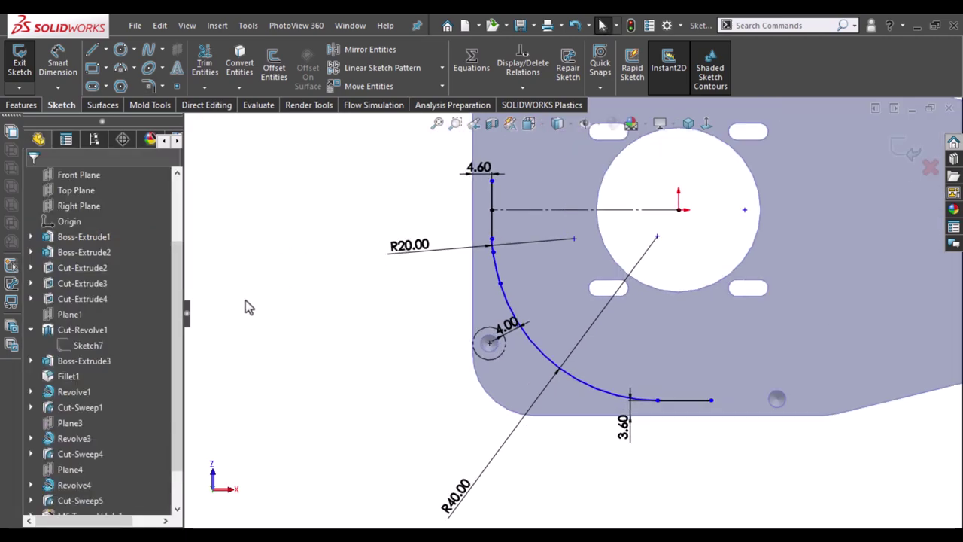
- Zoom around the sketch and start Mirror Entities
{"action": "scroll", "coordinate": [713, 293], "scroll_direction": "down", "scroll_amount": 2}
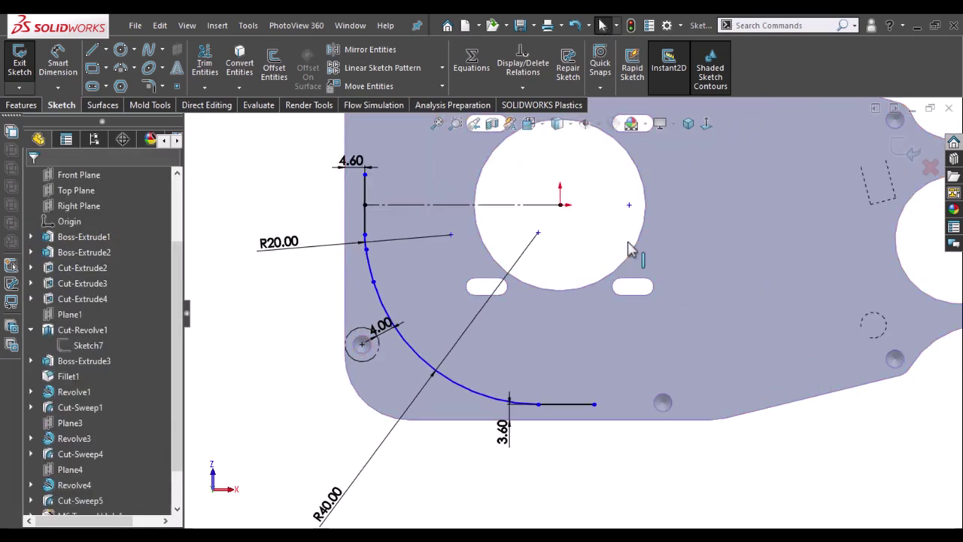
{"action": "scroll", "coordinate": [680, 369], "scroll_direction": "down", "scroll_amount": 1}
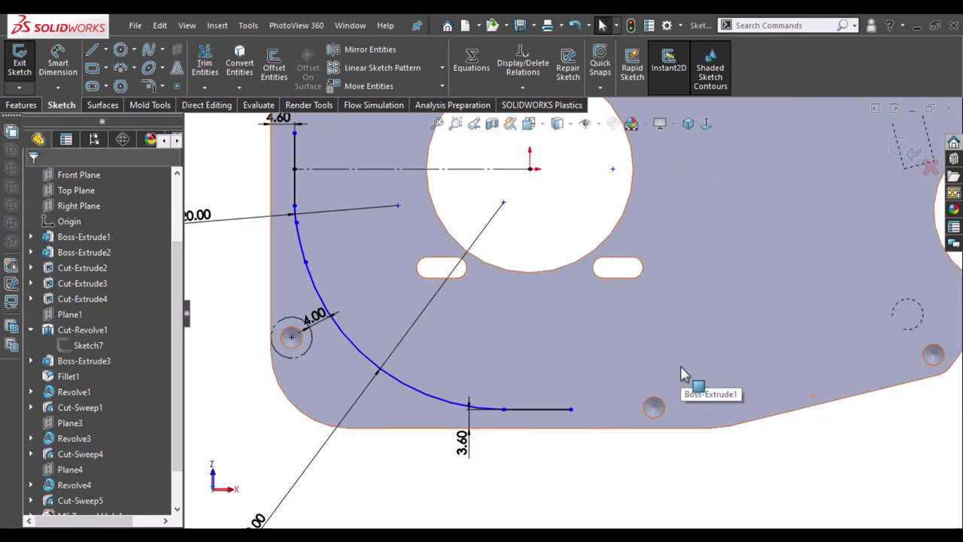
{"action": "scroll", "coordinate": [694, 384], "scroll_direction": "down", "scroll_amount": 1}
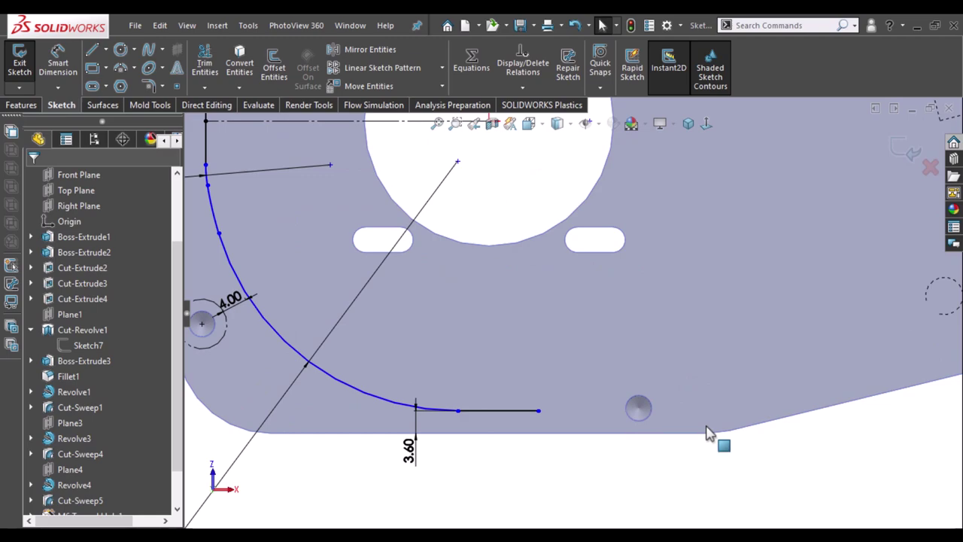
{"action": "scroll", "coordinate": [706, 433], "scroll_direction": "down", "scroll_amount": 1}
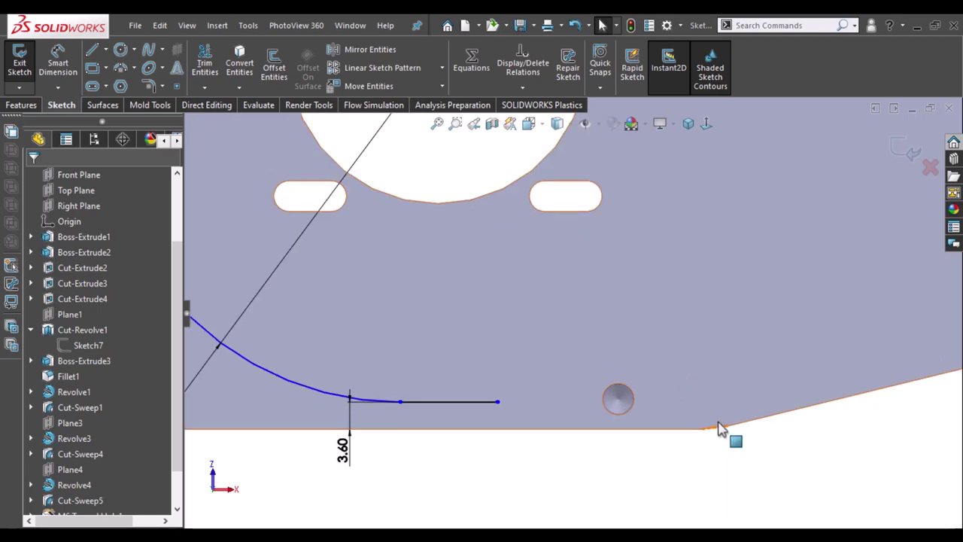
{"action": "scroll", "coordinate": [711, 436], "scroll_direction": "up", "scroll_amount": 3}
{"action": "scroll", "coordinate": [639, 410], "scroll_direction": "up", "scroll_amount": 2}
{"action": "scroll", "coordinate": [595, 301], "scroll_direction": "up", "scroll_amount": 2}
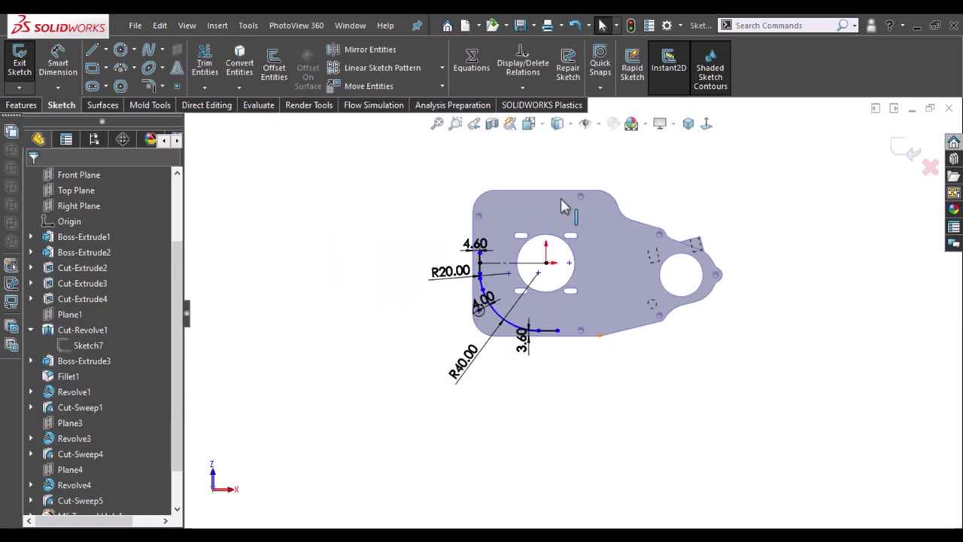
{"action": "left_click", "coordinate": [365, 50]}
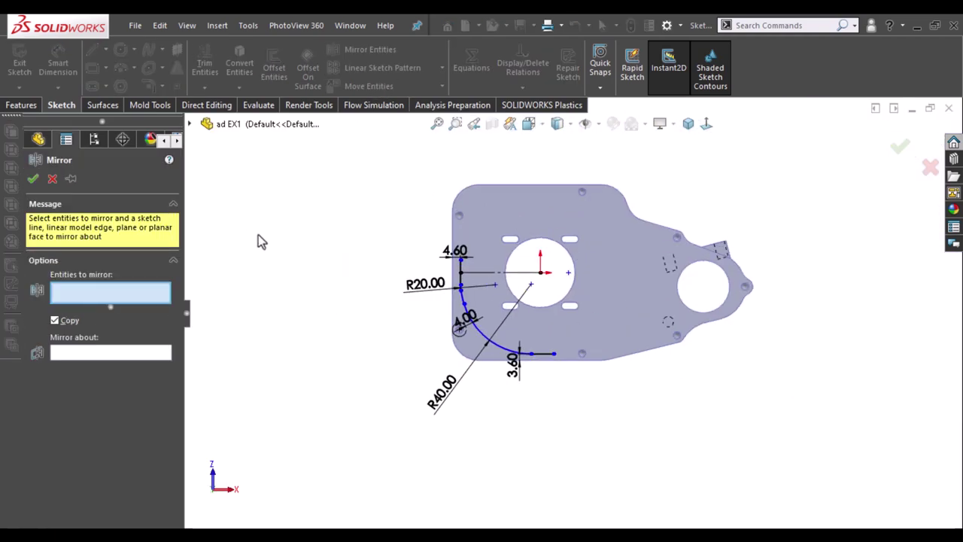
- Mirror Line4, Arc3, Arc1 and Arc4 about the centreline Line1
{"action": "scroll", "coordinate": [570, 359], "scroll_direction": "down", "scroll_amount": 2}
{"action": "left_click", "coordinate": [512, 350]}
{"action": "left_click", "coordinate": [456, 343]}
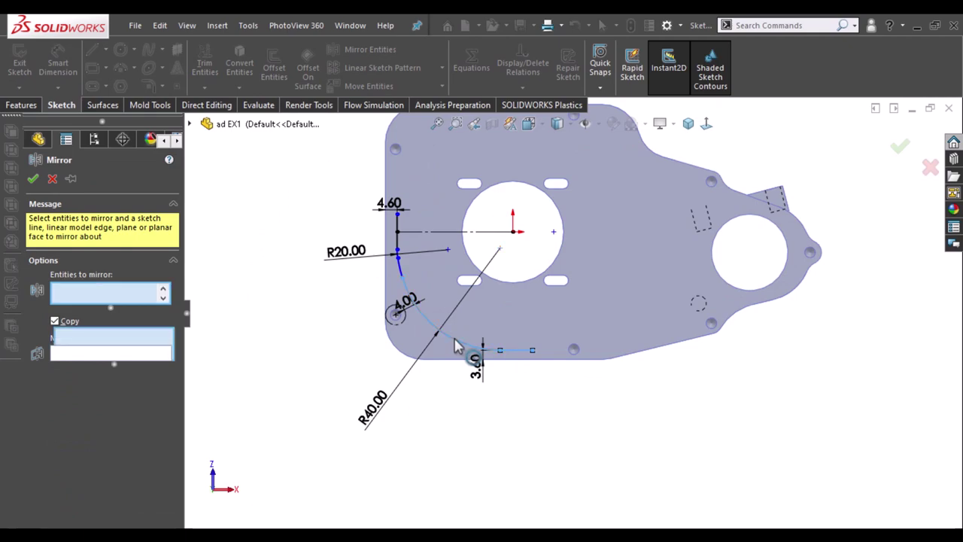
{"action": "left_click", "coordinate": [397, 267]}
{"action": "scroll", "coordinate": [432, 272], "scroll_direction": "down", "scroll_amount": 2}
{"action": "scroll", "coordinate": [437, 275], "scroll_direction": "down", "scroll_amount": 2}
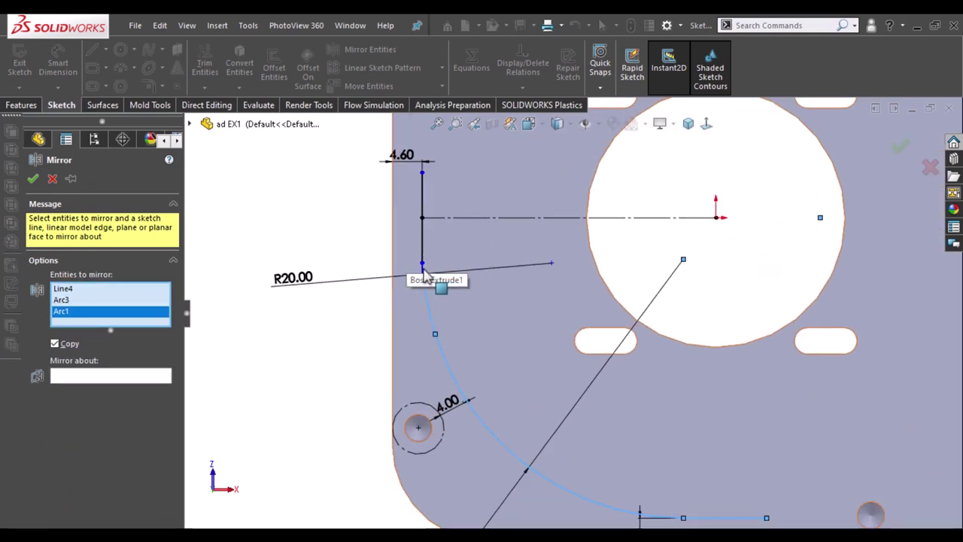
{"action": "left_click", "coordinate": [419, 276]}
{"action": "left_click", "coordinate": [485, 217]}
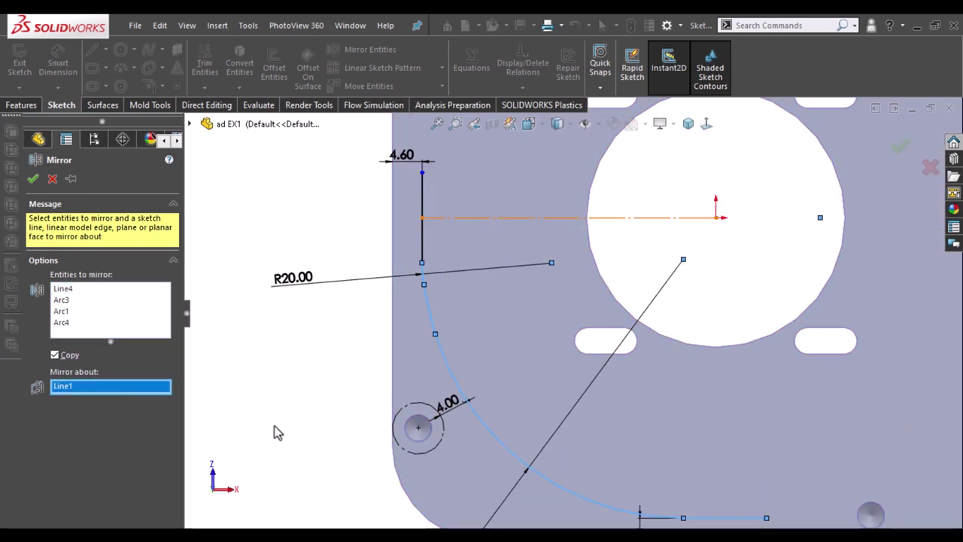
{"action": "scroll", "coordinate": [274, 426], "scroll_direction": "up", "scroll_amount": 3}
{"action": "scroll", "coordinate": [715, 206], "scroll_direction": "down", "scroll_amount": 4}
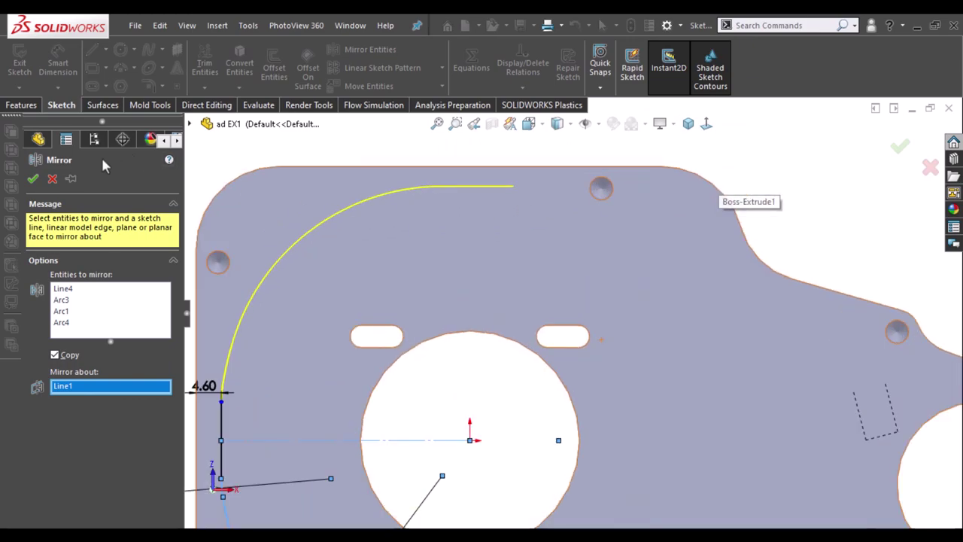
{"action": "key", "text": "Return"}
{"action": "scroll", "coordinate": [576, 351], "scroll_direction": "up", "scroll_amount": 2}
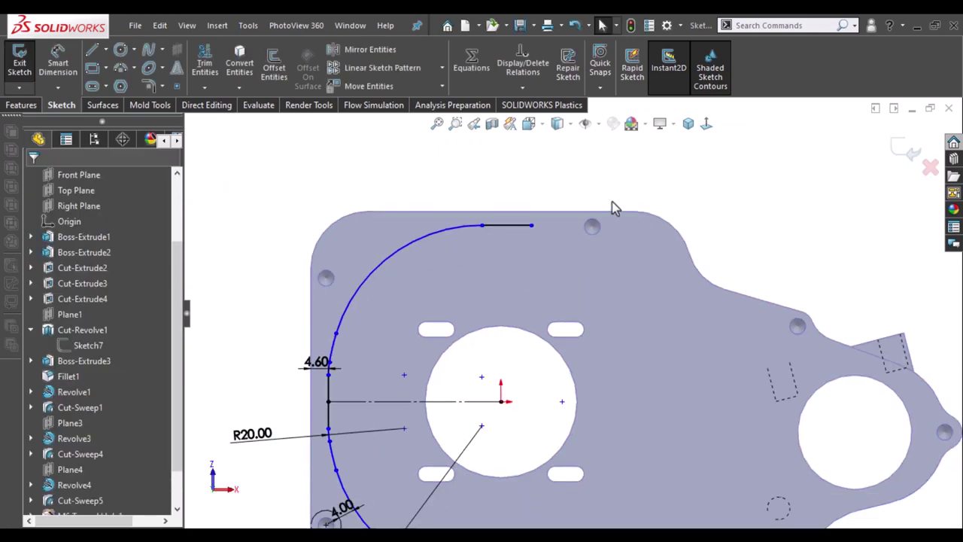
- Drag the top line's right endpoint to lengthen it
{"action": "scroll", "coordinate": [500, 252], "scroll_direction": "down", "scroll_amount": 5}
{"action": "scroll", "coordinate": [515, 254], "scroll_direction": "down", "scroll_amount": 2}
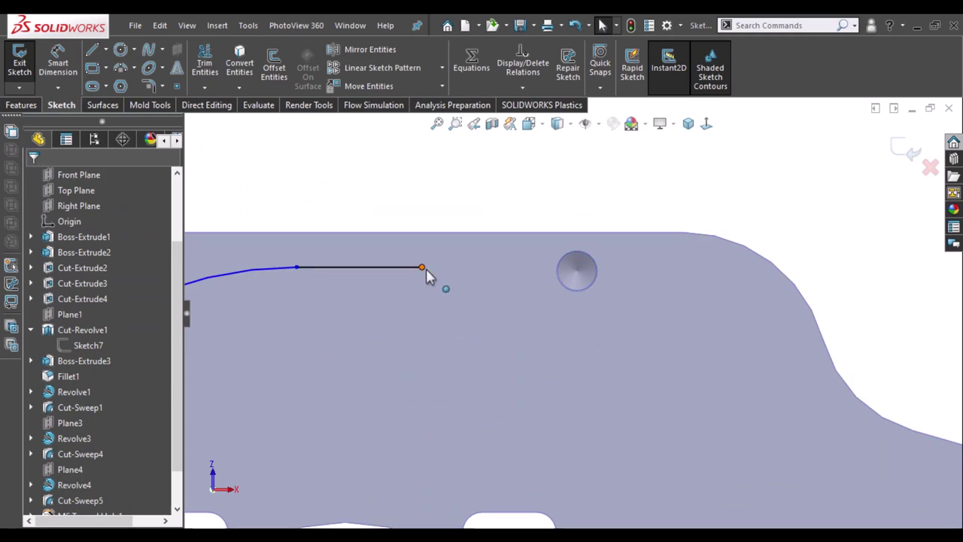
{"action": "left_click_drag", "start_coordinate": [423, 268], "coordinate": [479, 267]}
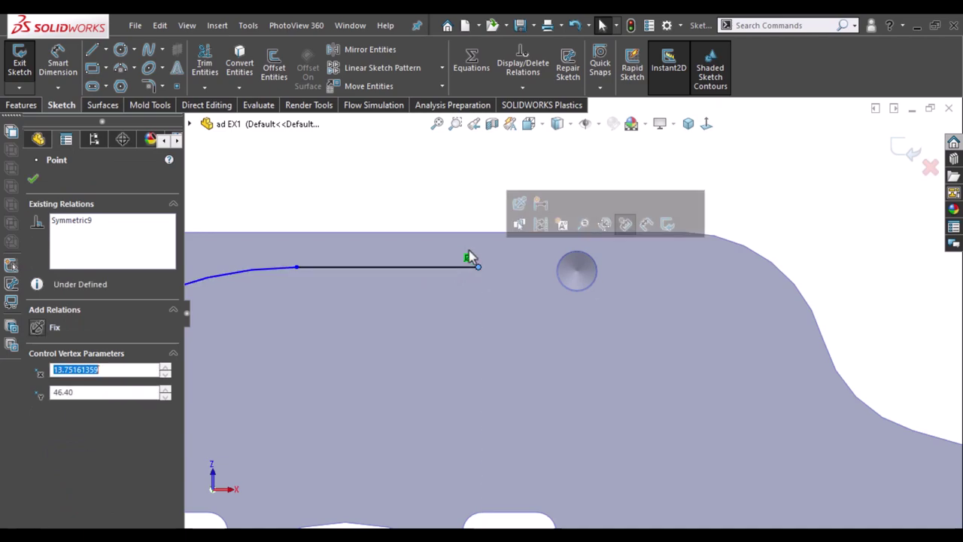
{"action": "left_click", "coordinate": [451, 209]}
- Continue from the line's end with two tangent arcs curving around the small hole
{"action": "key", "text": "l"}
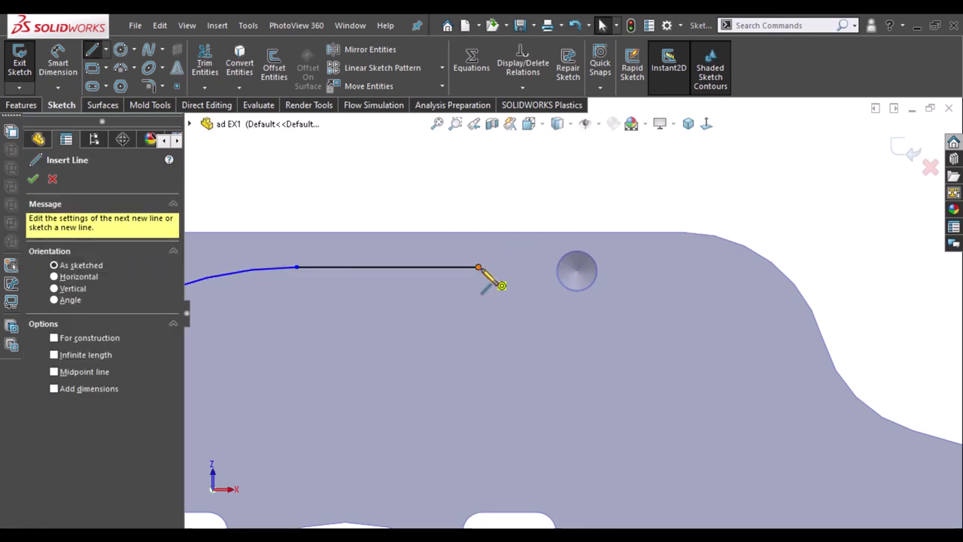
{"action": "left_click", "coordinate": [478, 267]}
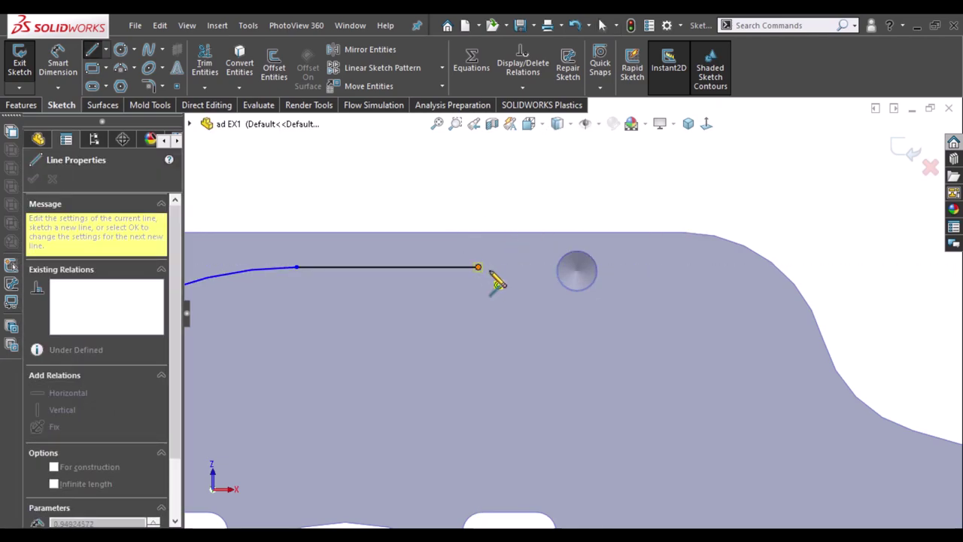
{"action": "left_click", "coordinate": [478, 268]}
{"action": "left_click", "coordinate": [479, 267]}
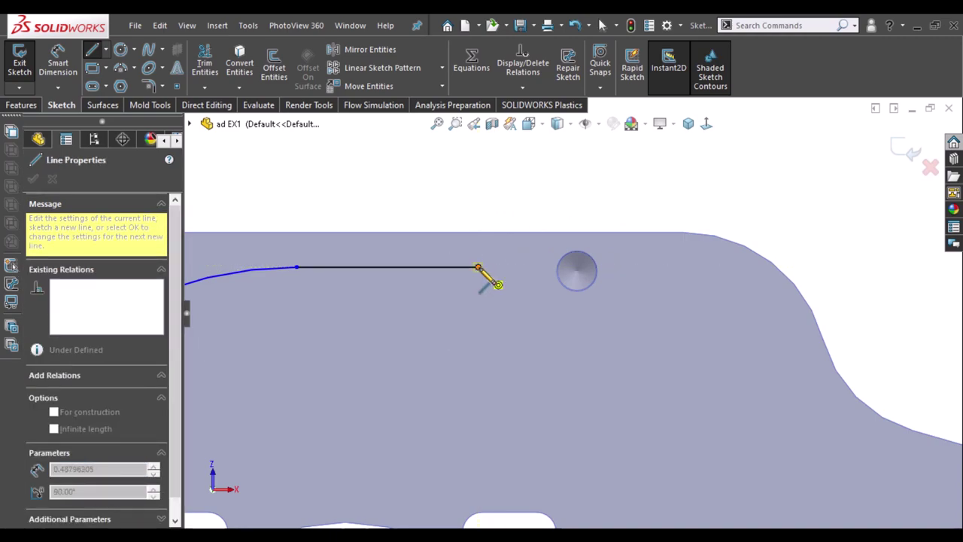
{"action": "key", "text": "a"}
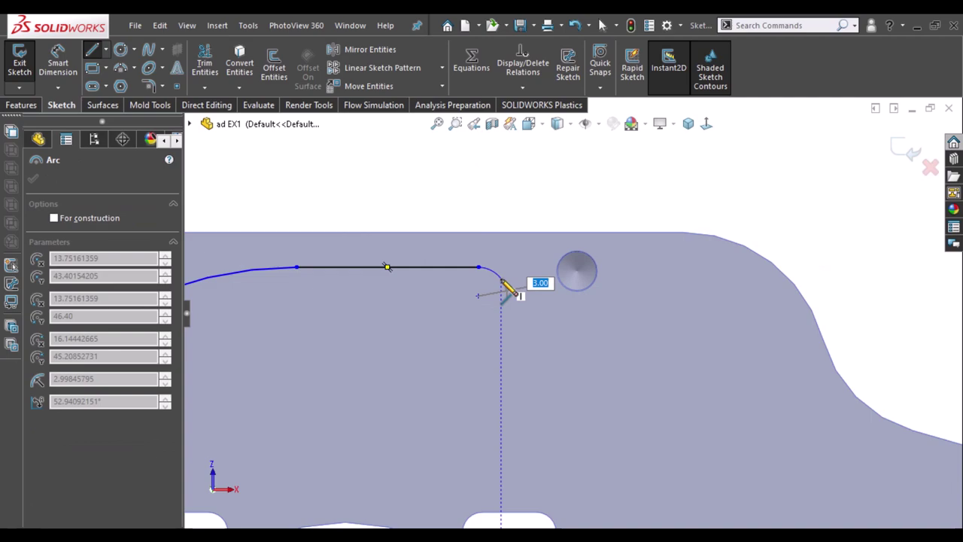
{"action": "key", "text": "a"}
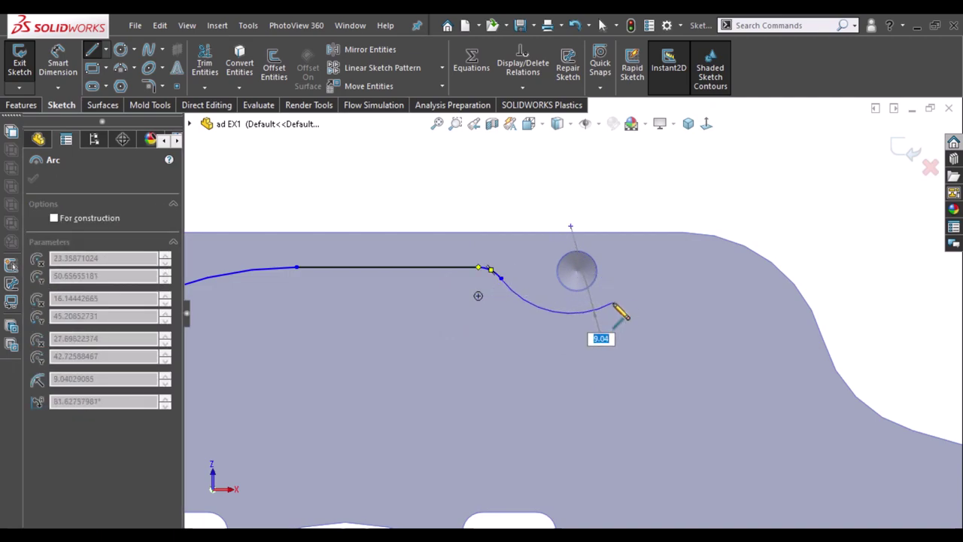
{"action": "left_click", "coordinate": [614, 303]}
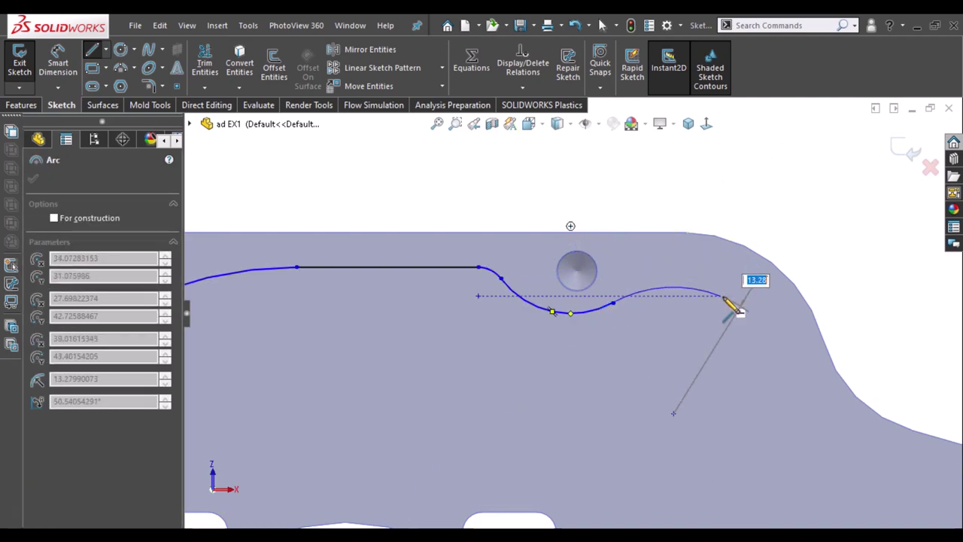
{"action": "left_click", "coordinate": [751, 334]}
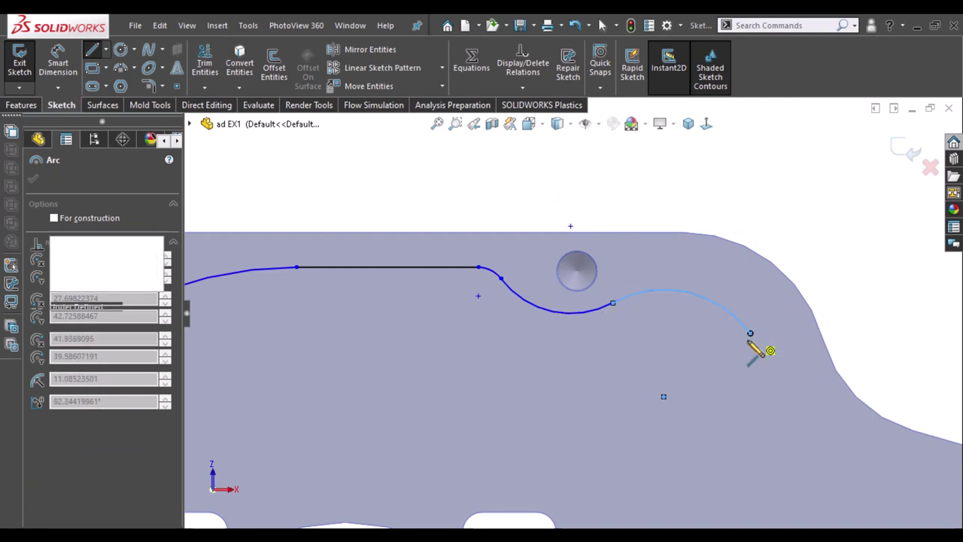
- Make the arc beneath the small hole concentric with the hole's circular edge
{"action": "key", "text": "Escape"}
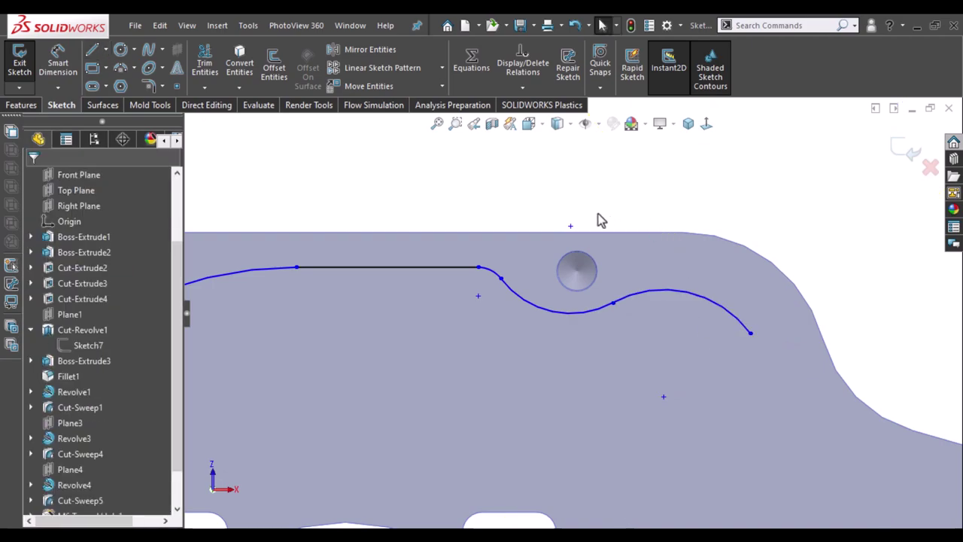
{"action": "left_click", "coordinate": [592, 312]}
{"action": "left_click", "coordinate": [576, 290], "text": "ctrl"}
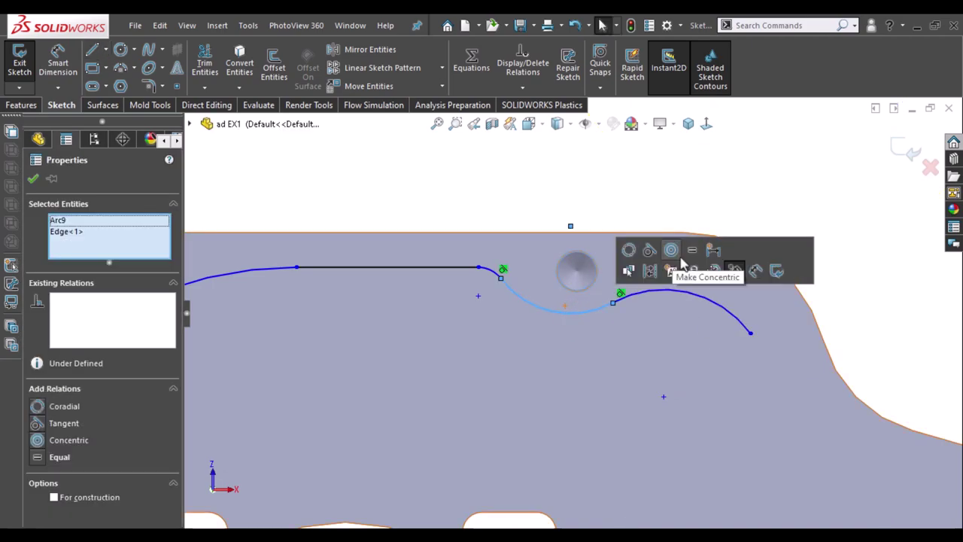
{"action": "left_click", "coordinate": [672, 252]}
{"action": "left_click", "coordinate": [657, 200]}
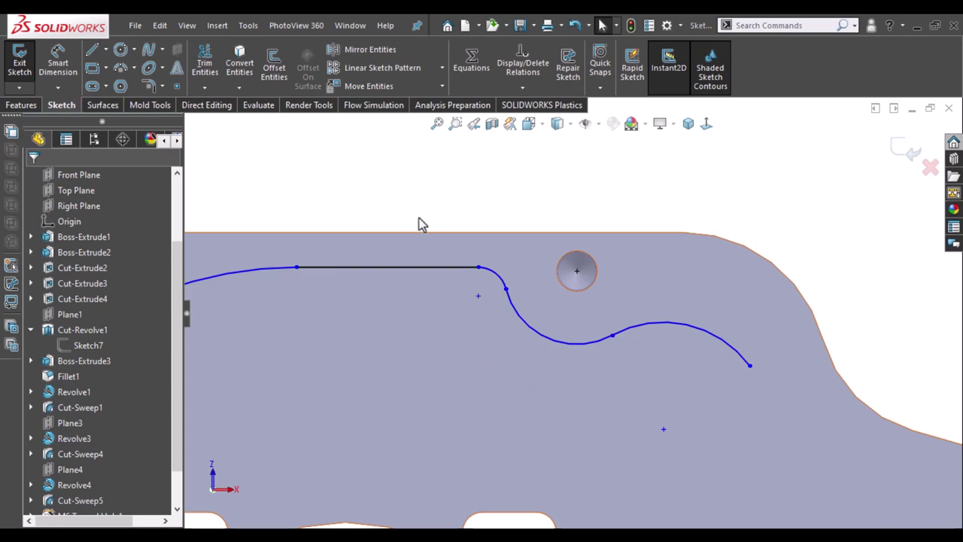
- Dimension the fillet arc beside the hole and set its radius to 5.00
{"action": "right_click_drag", "start_coordinate": [421, 224], "coordinate": [425, 154]}
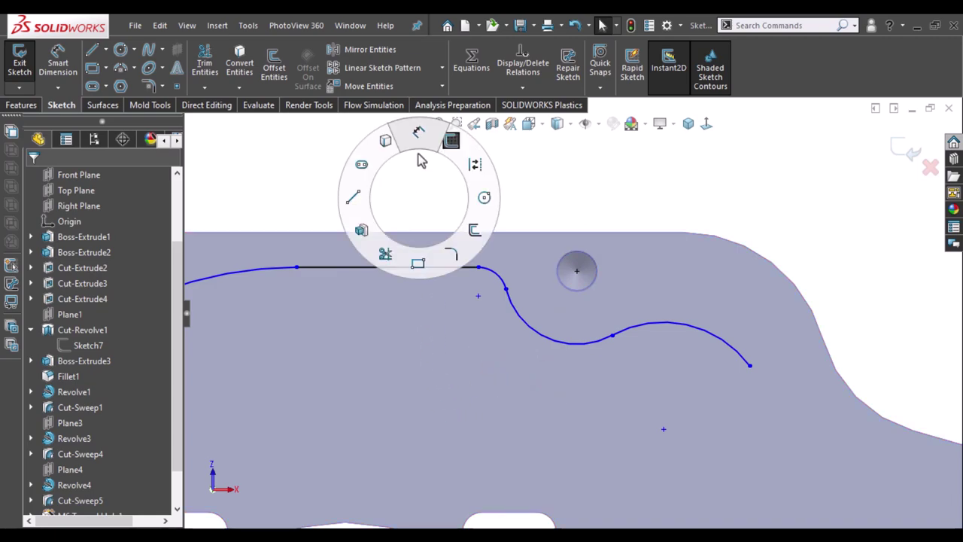
{"action": "left_click", "coordinate": [497, 278]}
{"action": "left_click", "coordinate": [498, 302]}
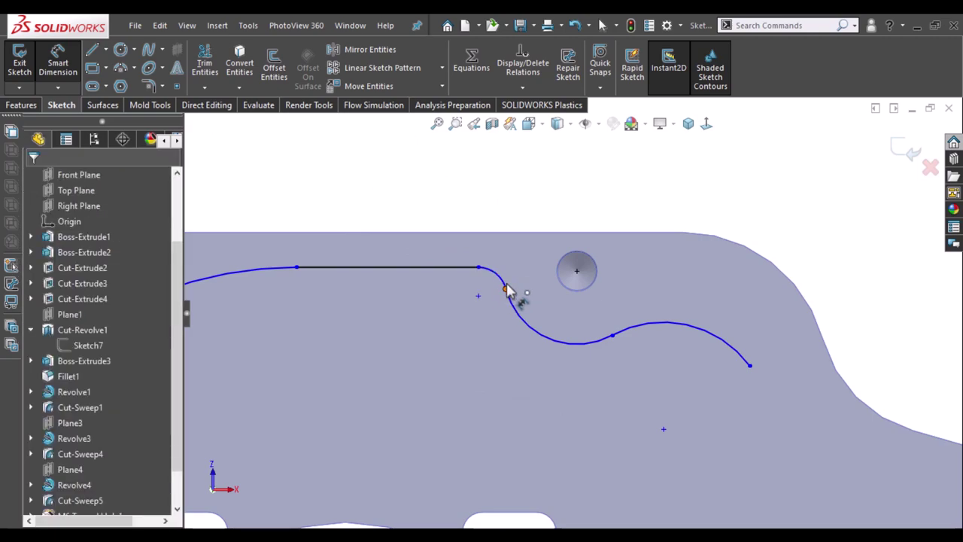
{"action": "double_click", "coordinate": [508, 271]}
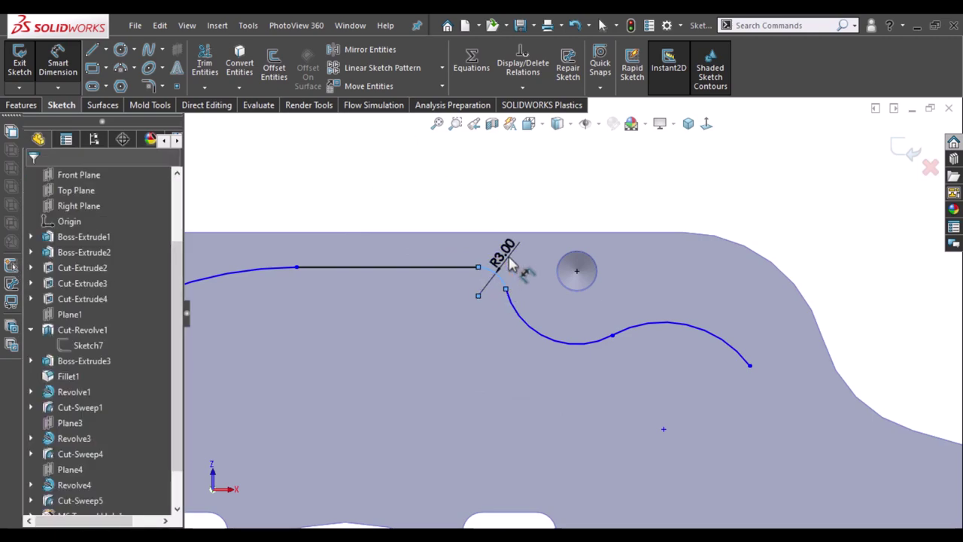
{"action": "double_click", "coordinate": [508, 264]}
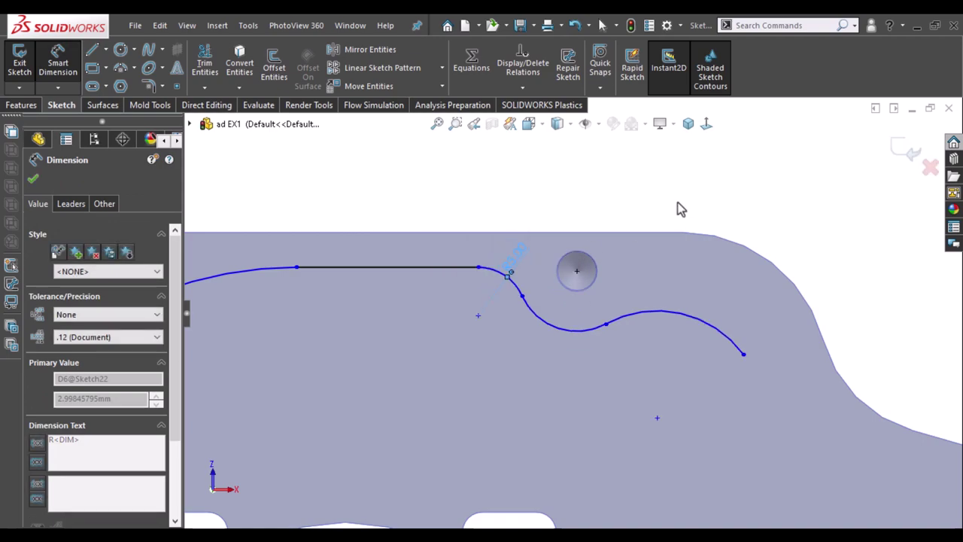
- Draw a circle centred on the hole and make it tangent to the plate's top edge
{"action": "key", "text": "c"}
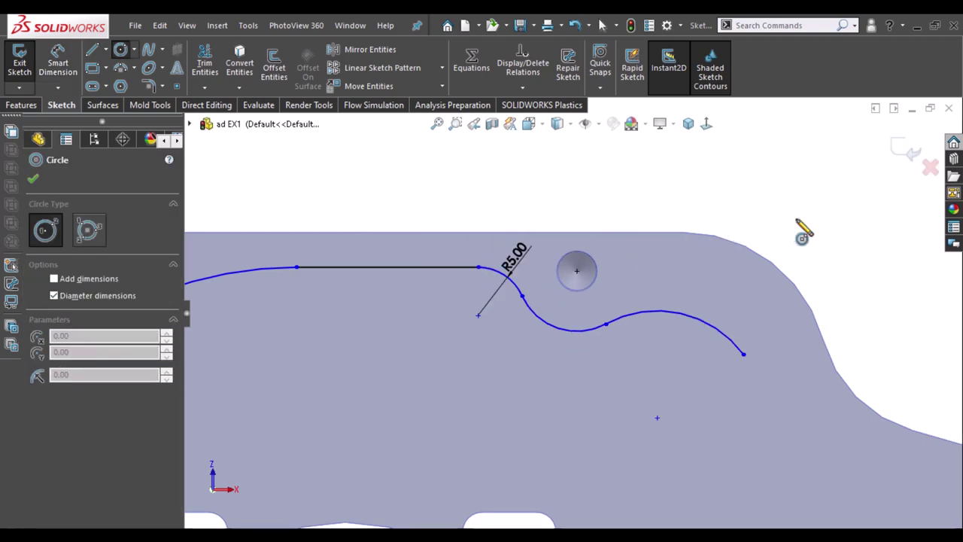
{"action": "left_click", "coordinate": [577, 271]}
{"action": "left_click", "coordinate": [577, 234]}
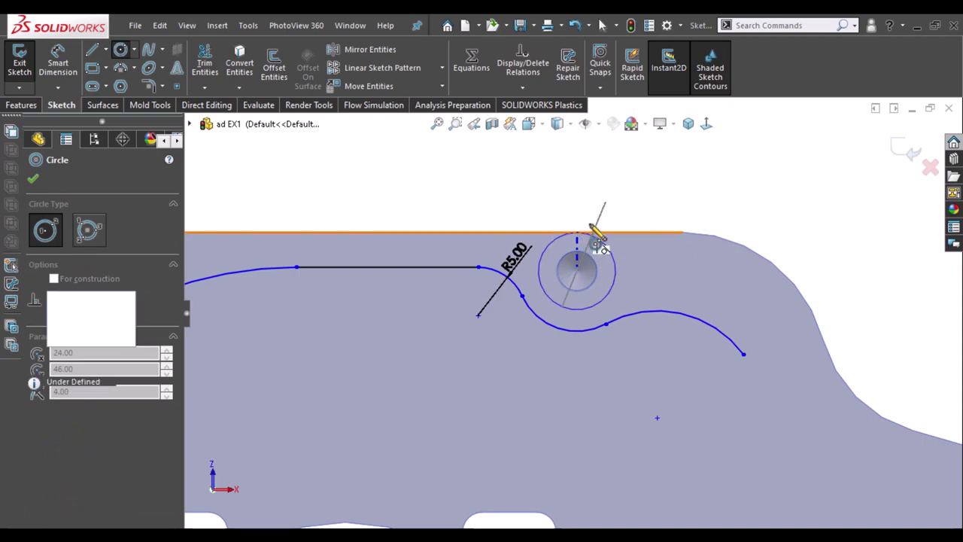
{"action": "key", "text": "Escape"}
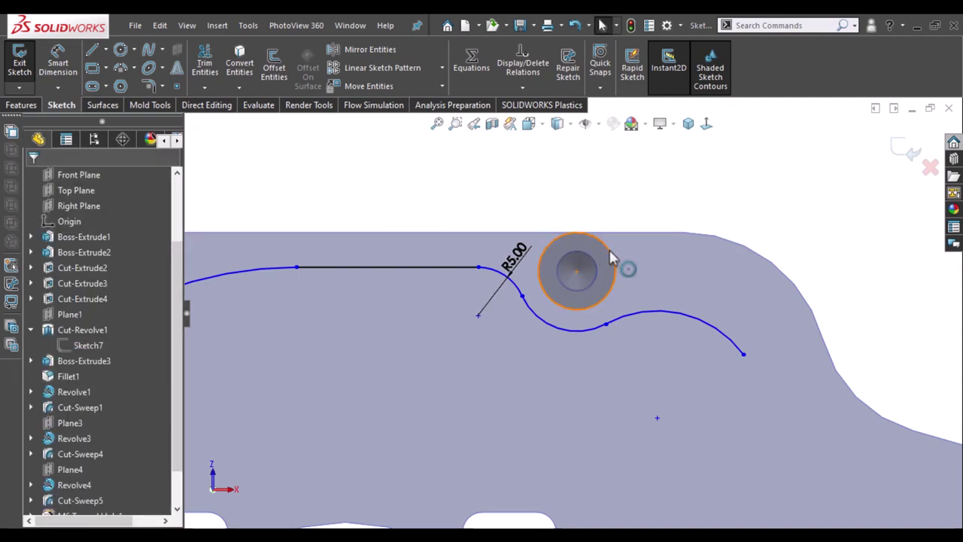
{"action": "mouse_move", "coordinate": [613, 259]}
{"action": "left_mouse_down"}
{"action": "mouse_move", "coordinate": [603, 237]}
{"action": "mouse_move", "coordinate": [595, 243]}
{"action": "left_mouse_up"}
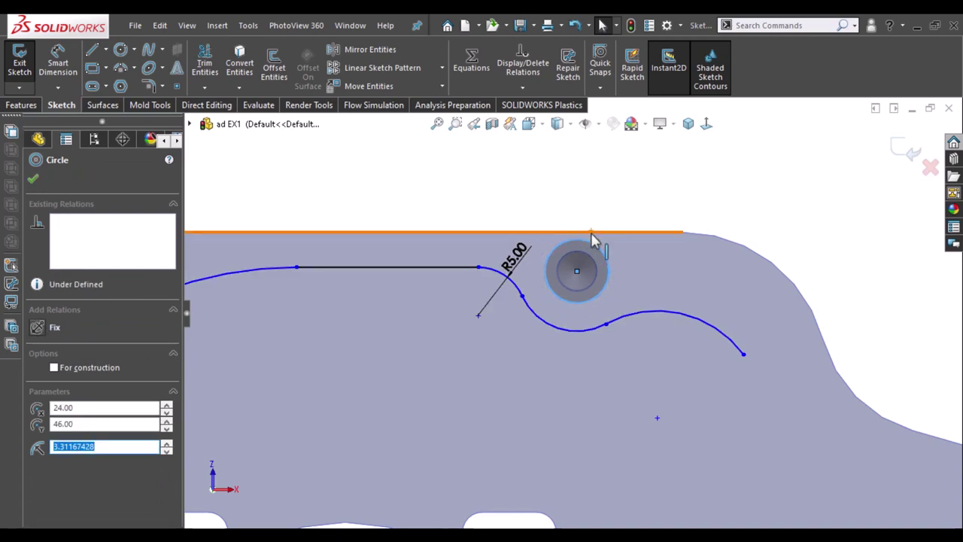
{"action": "key", "text": "Escape"}
{"action": "left_click", "coordinate": [592, 233], "text": "ctrl"}
{"action": "left_click", "coordinate": [645, 189]}
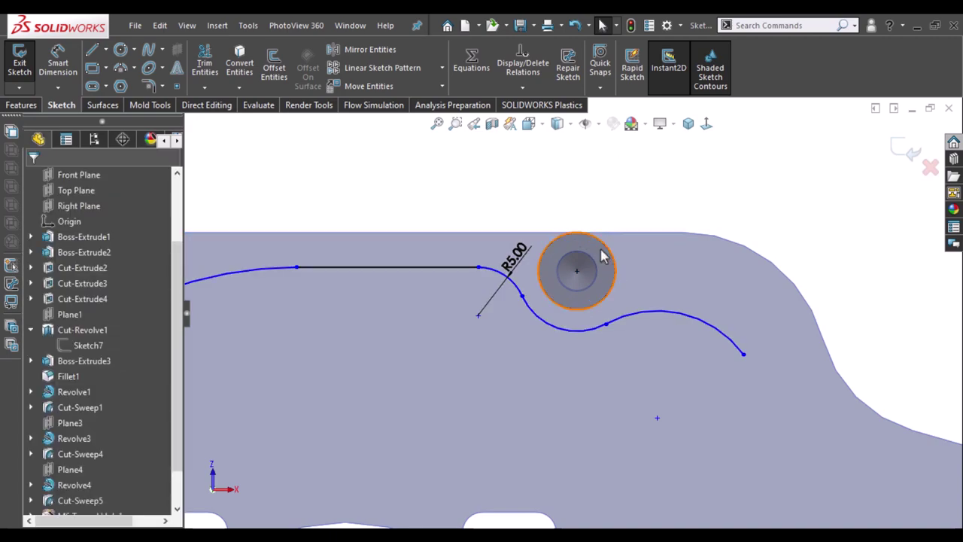
{"action": "left_click", "coordinate": [807, 225]}
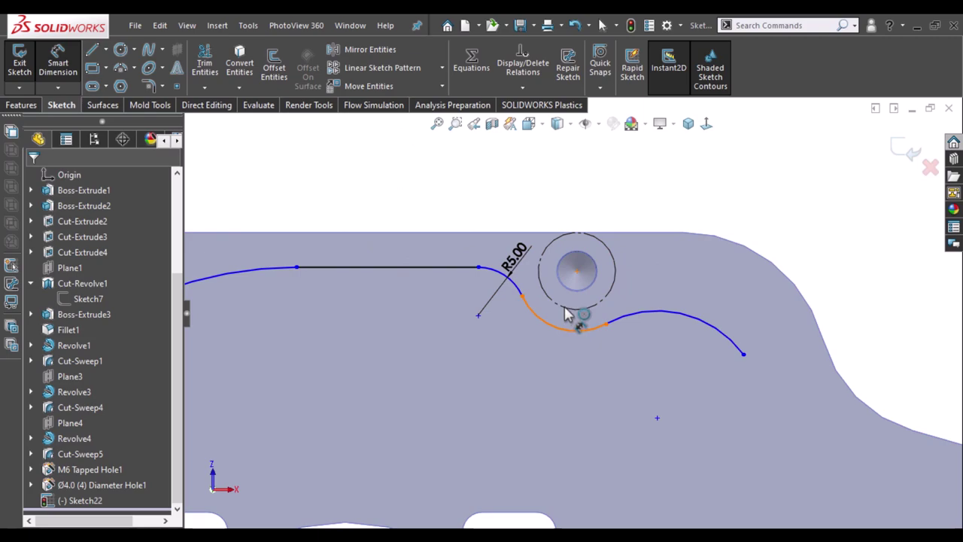
- Set the gap between the arc below the hole and the circle to 2.00
{"action": "left_click", "coordinate": [569, 314]}
{"action": "left_click", "coordinate": [569, 316]}
{"action": "left_click", "coordinate": [564, 319], "text": "ctrl"}
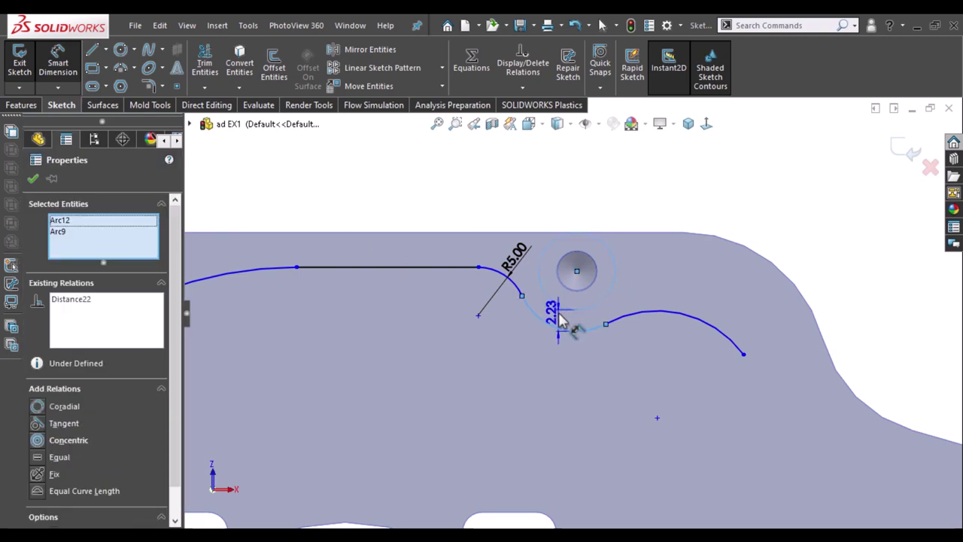
{"action": "key", "text": "Escape"}
{"action": "double_click", "coordinate": [556, 314]}
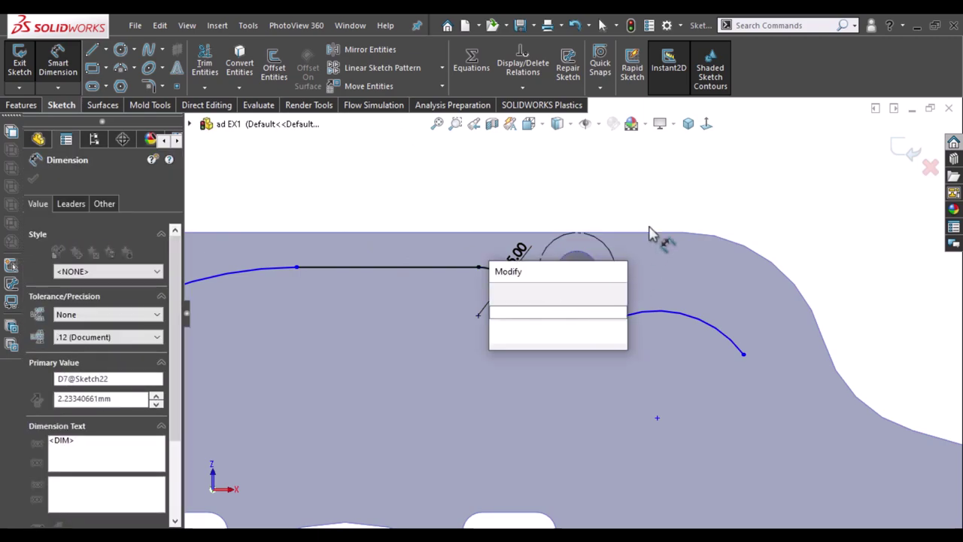
{"action": "type", "text": "1"}
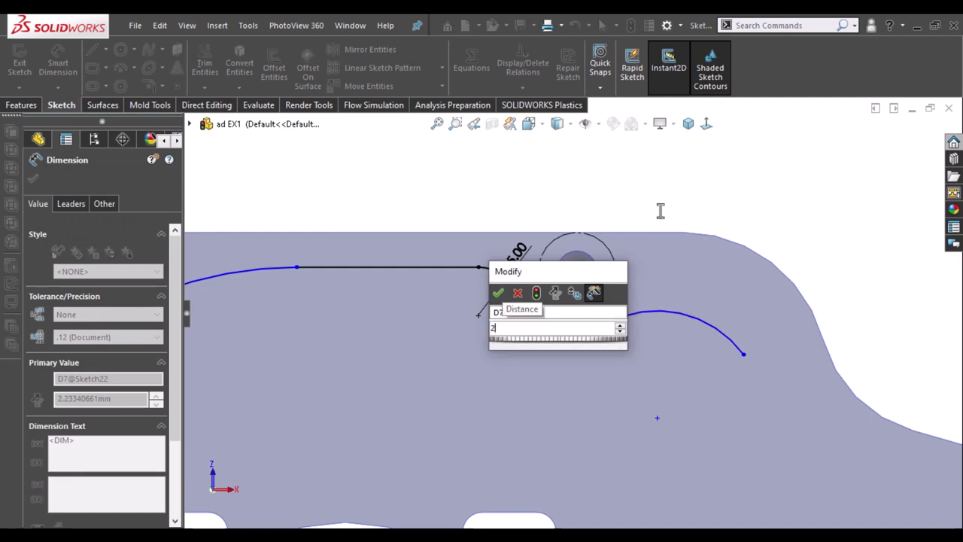
{"action": "key", "text": "Return"}
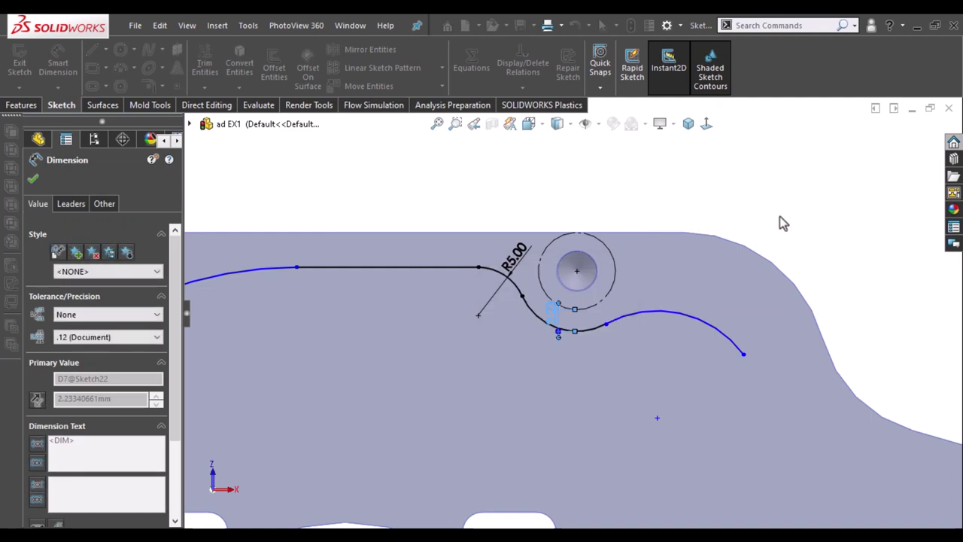
- Change the next arc's radius along the curve to R8.00
{"action": "left_click", "coordinate": [679, 298]}
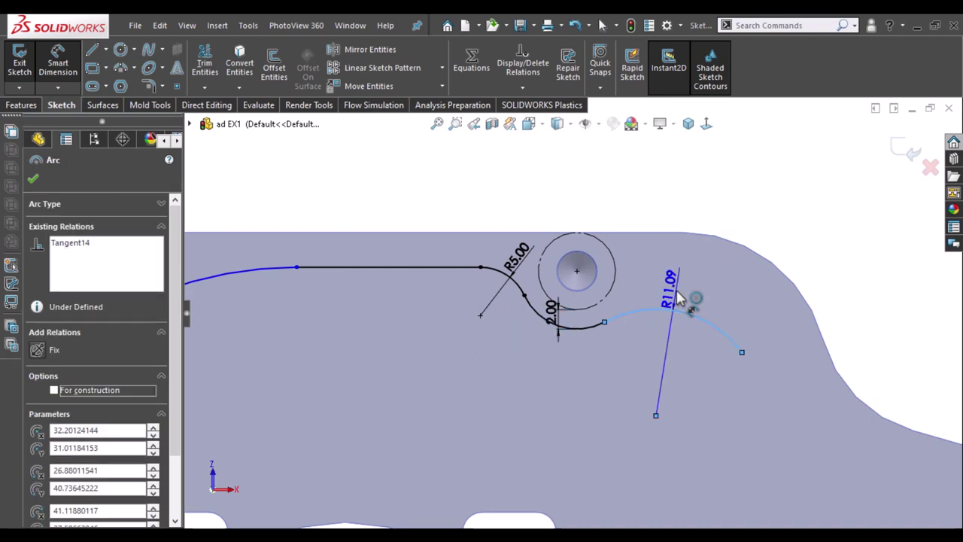
{"action": "key", "text": "Escape"}
{"action": "double_click", "coordinate": [672, 290]}
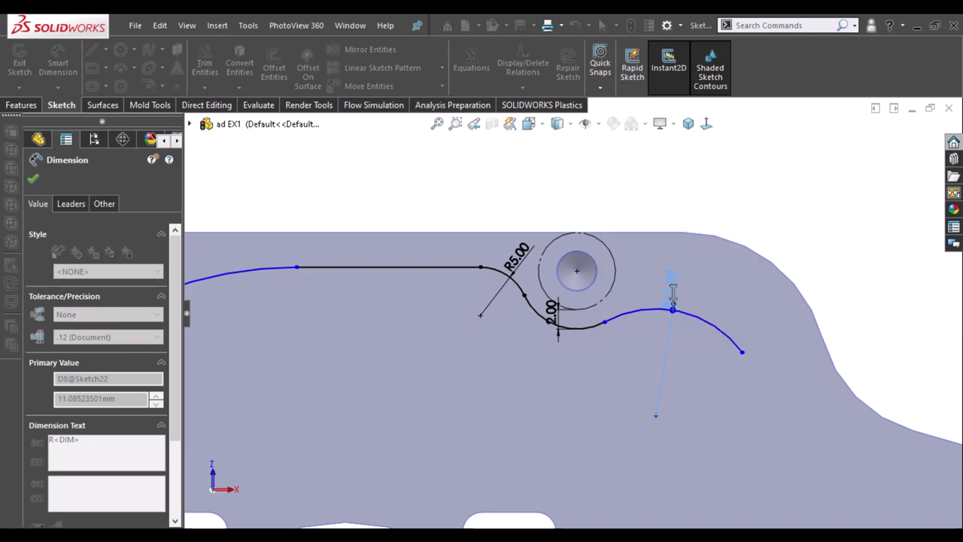
{"action": "key", "text": "Return"}
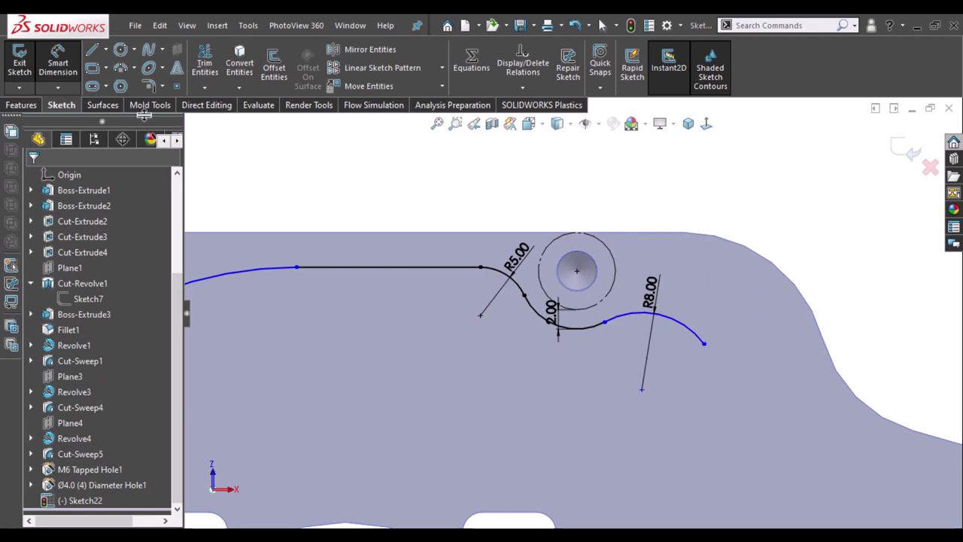
{"action": "left_click", "coordinate": [120, 67]}
- Draw a small tangent arc from the end of the curve
{"action": "left_click", "coordinate": [707, 346]}
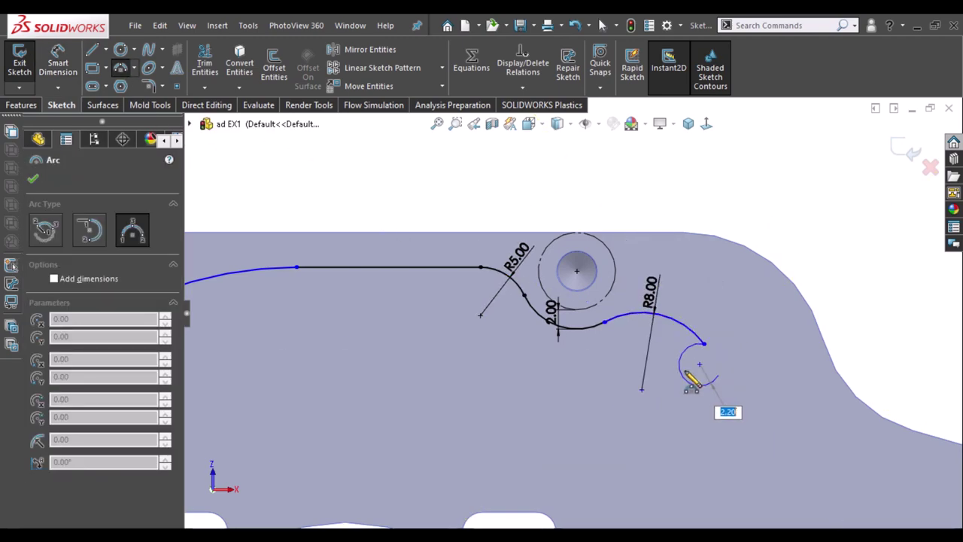
{"action": "left_click", "coordinate": [728, 374]}
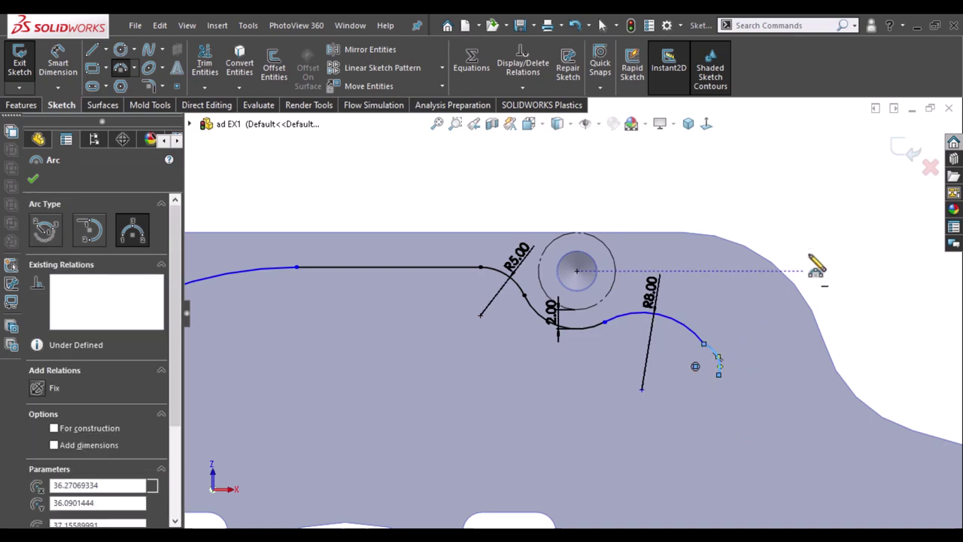
{"action": "scroll", "coordinate": [835, 271], "scroll_direction": "up", "scroll_amount": 5}
{"action": "scroll", "coordinate": [827, 285], "scroll_direction": "up", "scroll_amount": 2}
{"action": "key", "text": "Escape"}
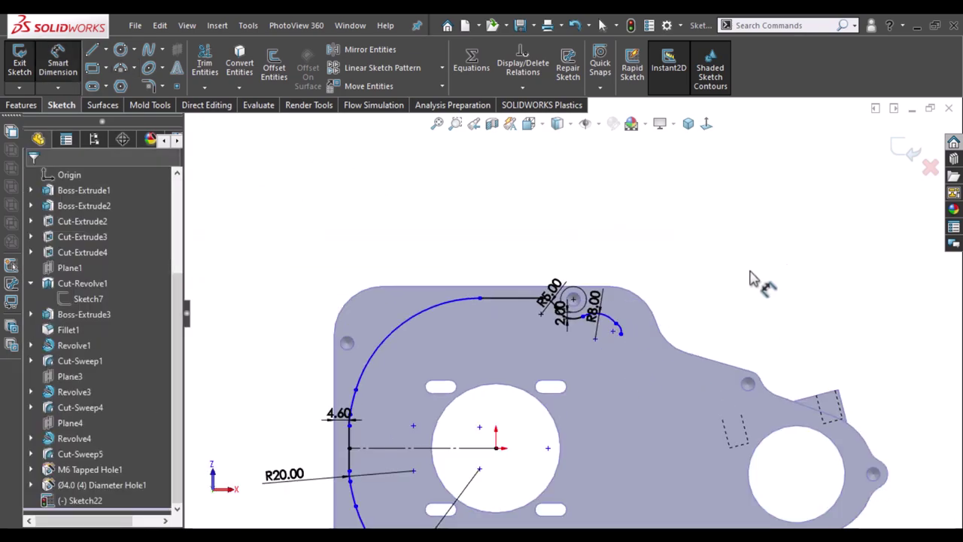
- Locate the arc's end point 34.60 horizontally and 35.00 vertically from the origin
{"action": "left_click", "coordinate": [496, 448]}
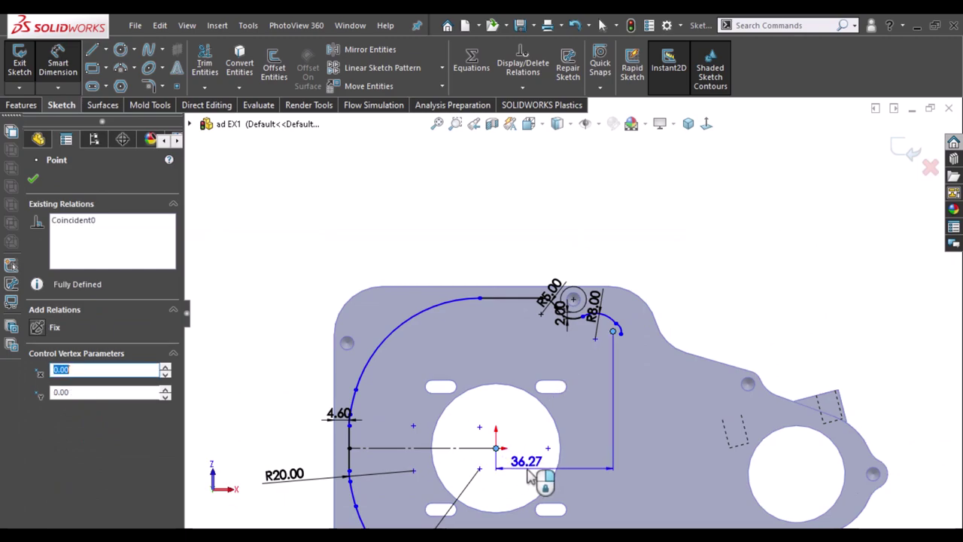
{"action": "left_click", "coordinate": [530, 474]}
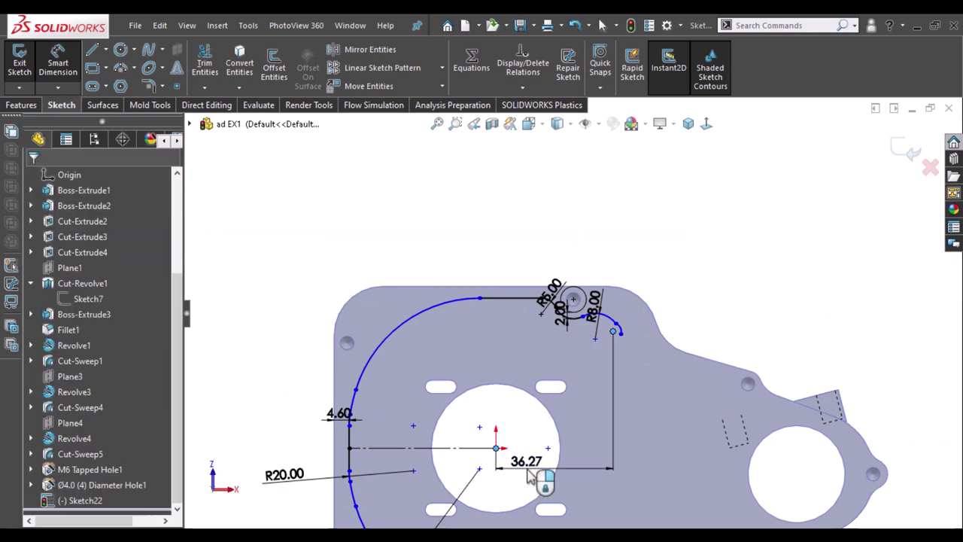
{"action": "type", "text": "34.6"}
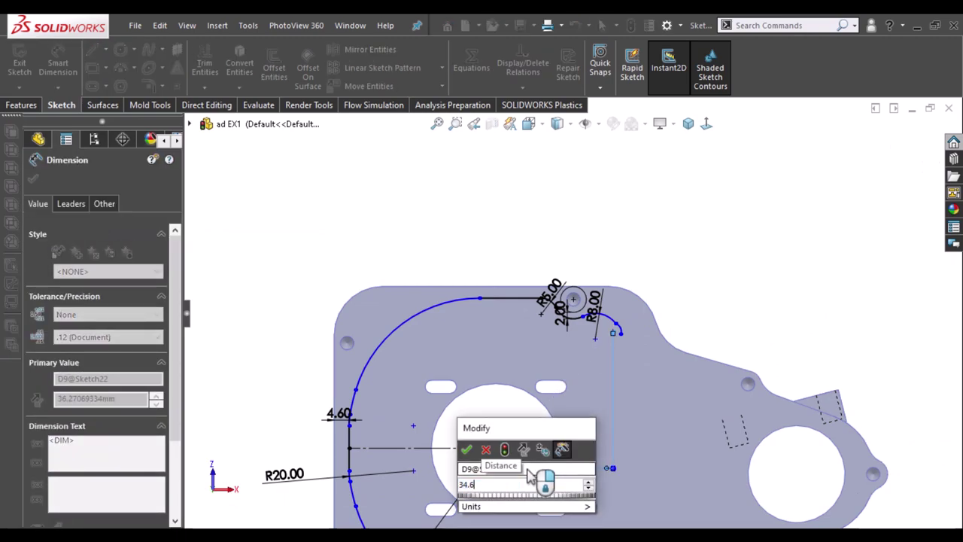
{"action": "key", "text": "Escape"}
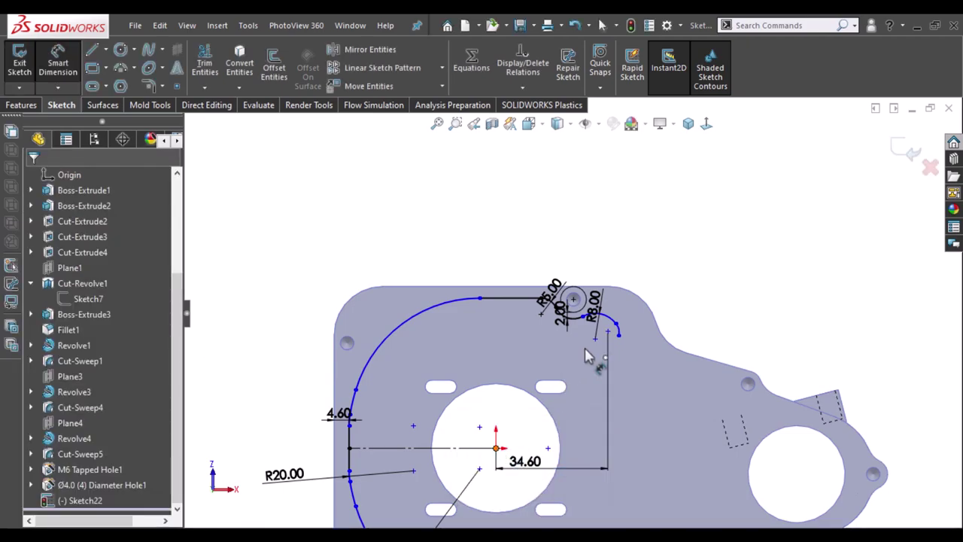
{"action": "left_click", "coordinate": [613, 334]}
{"action": "left_click", "coordinate": [613, 337]}
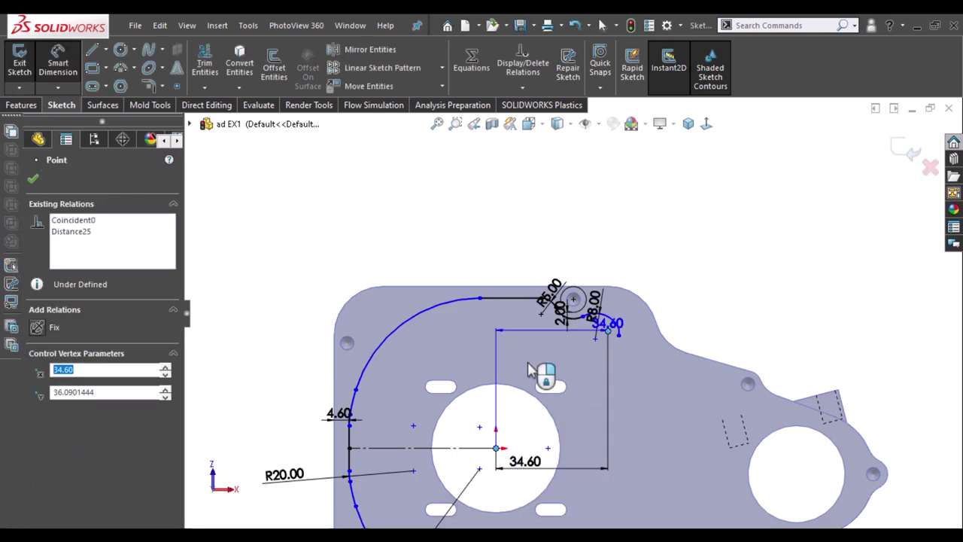
{"action": "left_click", "coordinate": [489, 416]}
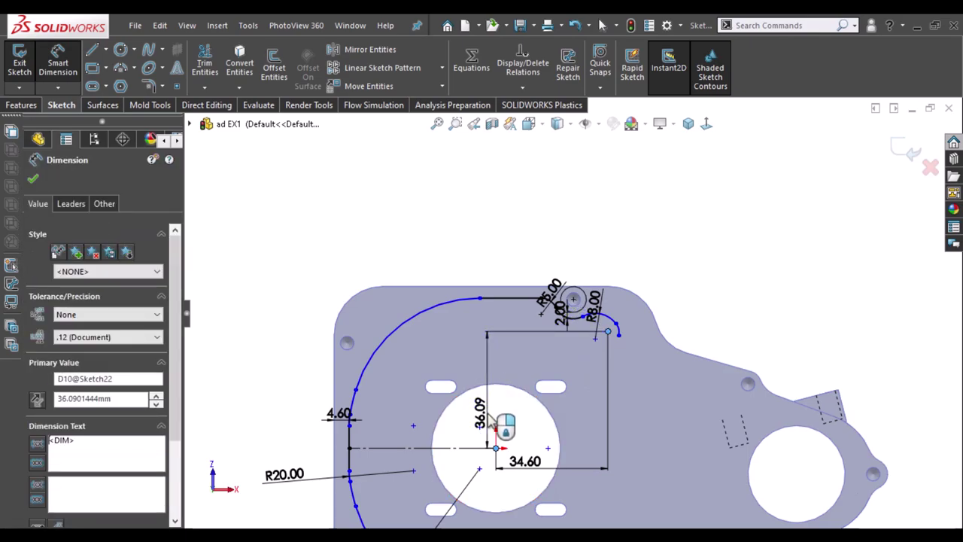
{"action": "type", "text": "35"}
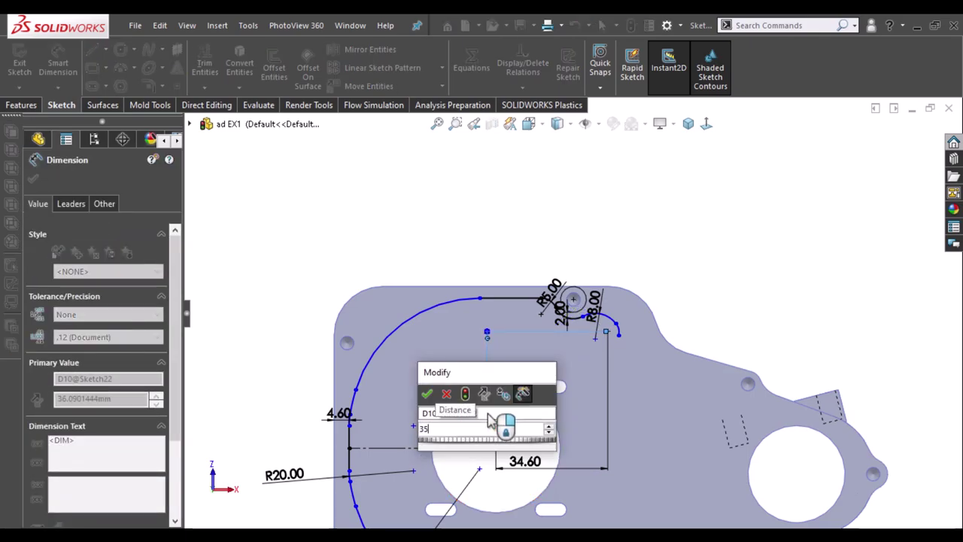
{"action": "key", "text": "Escape"}
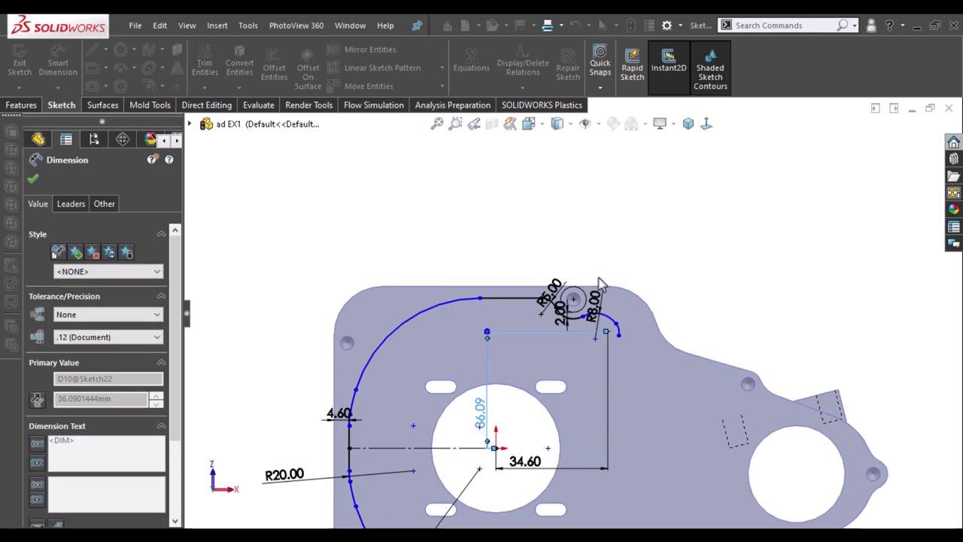
{"action": "scroll", "coordinate": [655, 323], "scroll_direction": "down", "scroll_amount": 2}
{"action": "scroll", "coordinate": [637, 333], "scroll_direction": "down", "scroll_amount": 2}
{"action": "scroll", "coordinate": [634, 333], "scroll_direction": "down", "scroll_amount": 2}
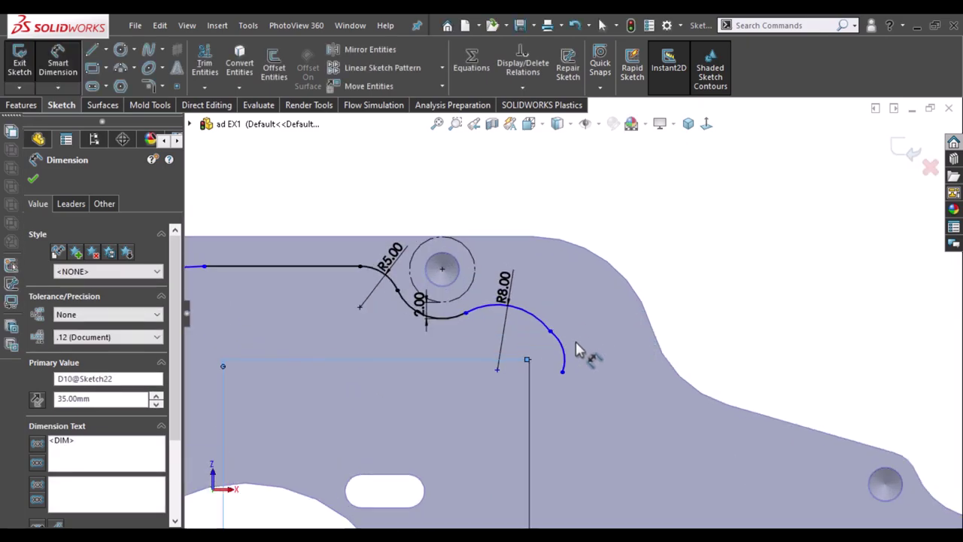
{"action": "key", "text": "Escape"}
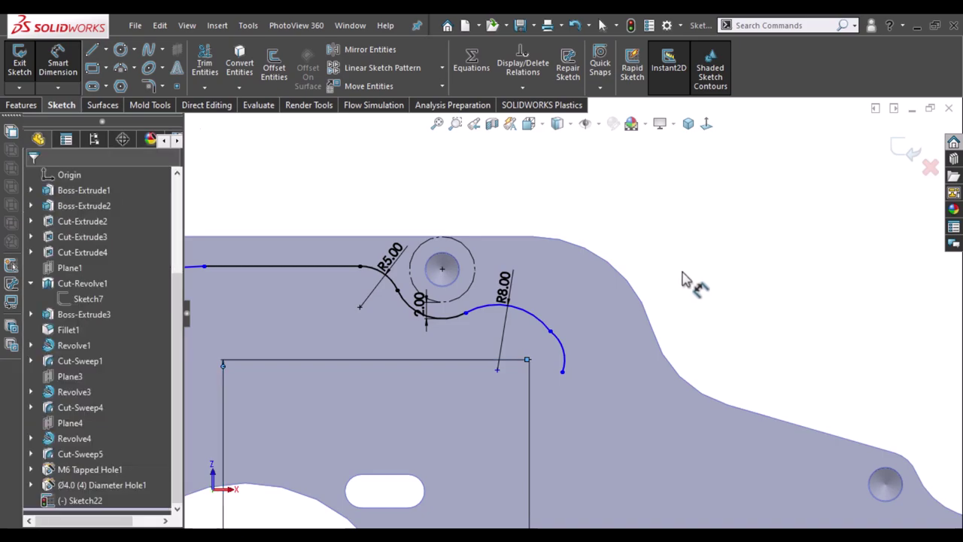
- Add a short tangent arc after the R8.00 arc and give it radius R12.40
{"action": "left_click", "coordinate": [551, 333]}
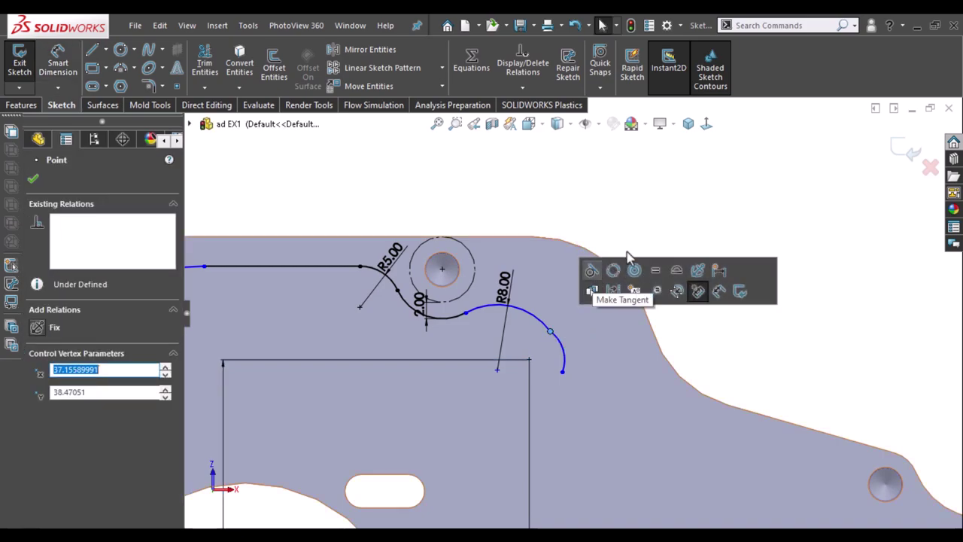
{"action": "left_click", "coordinate": [640, 272]}
{"action": "left_click", "coordinate": [737, 268]}
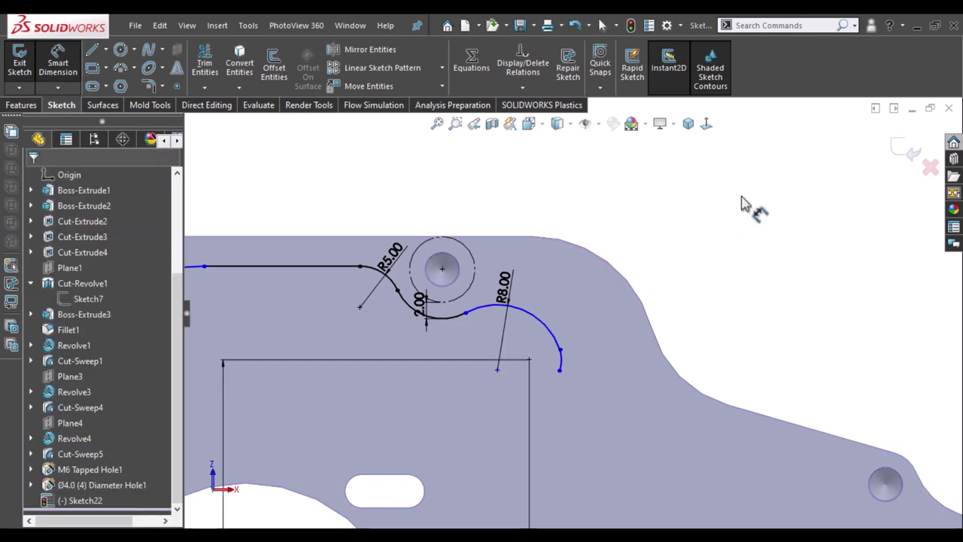
{"action": "left_click", "coordinate": [561, 351]}
{"action": "key", "text": "Escape"}
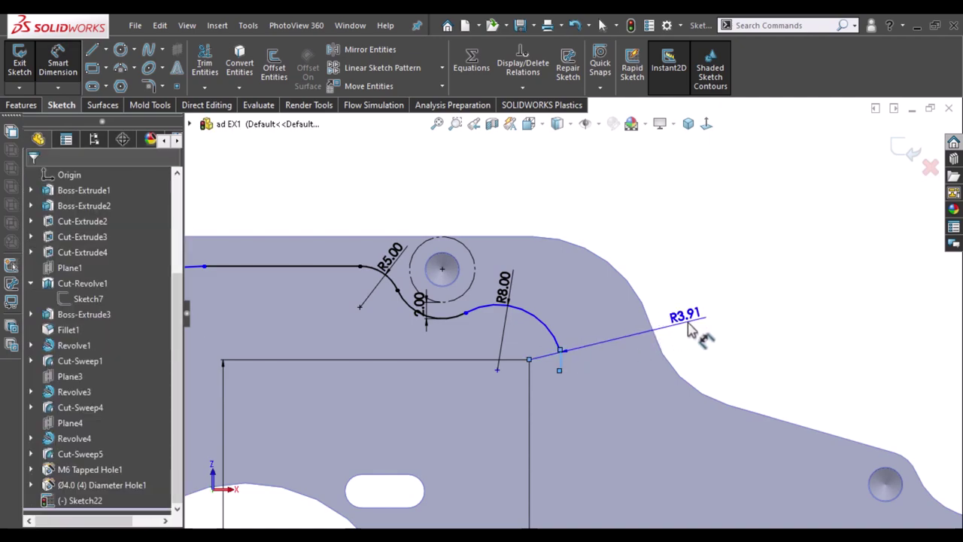
{"action": "left_click", "coordinate": [691, 331]}
{"action": "type", "text": "12"}
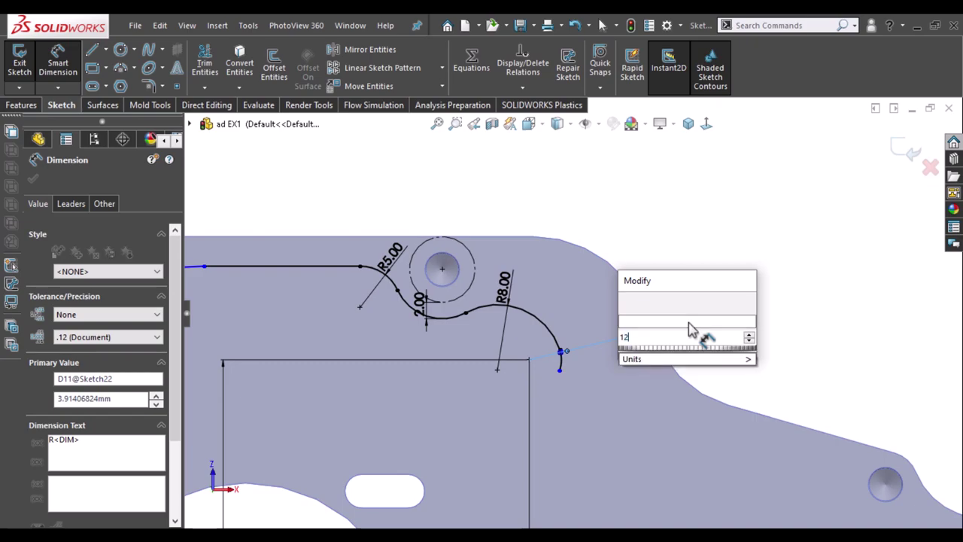
{"action": "type", "text": ".4"}
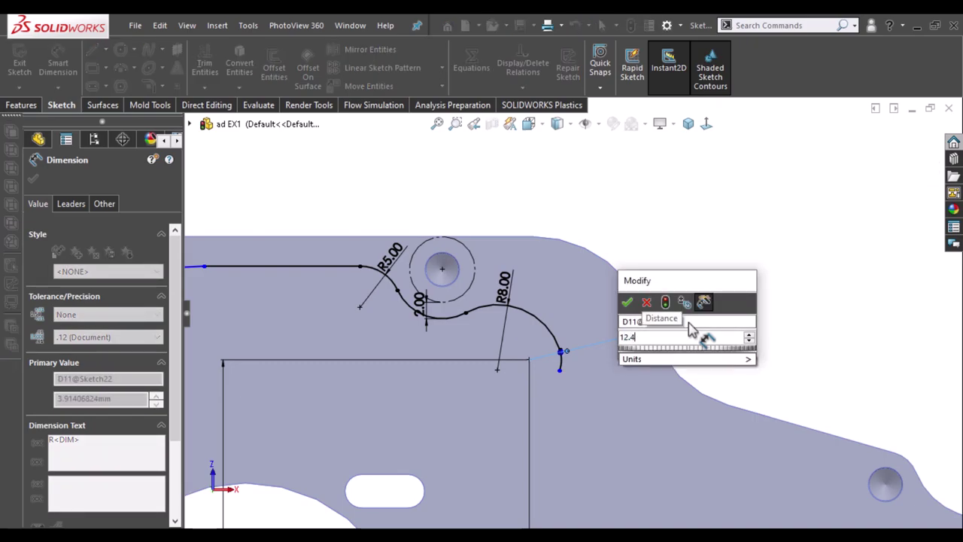
{"action": "key", "text": "Escape"}
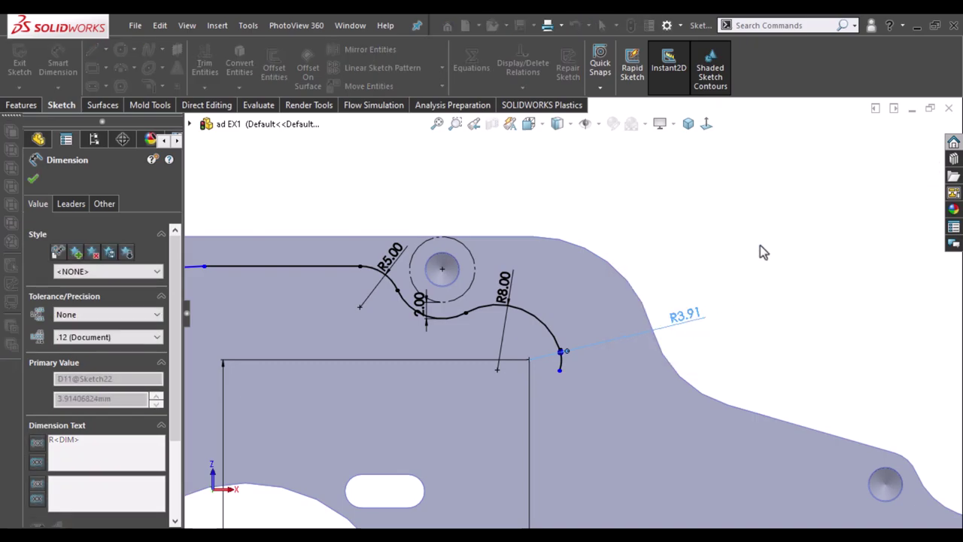
{"action": "key", "text": "Escape"}
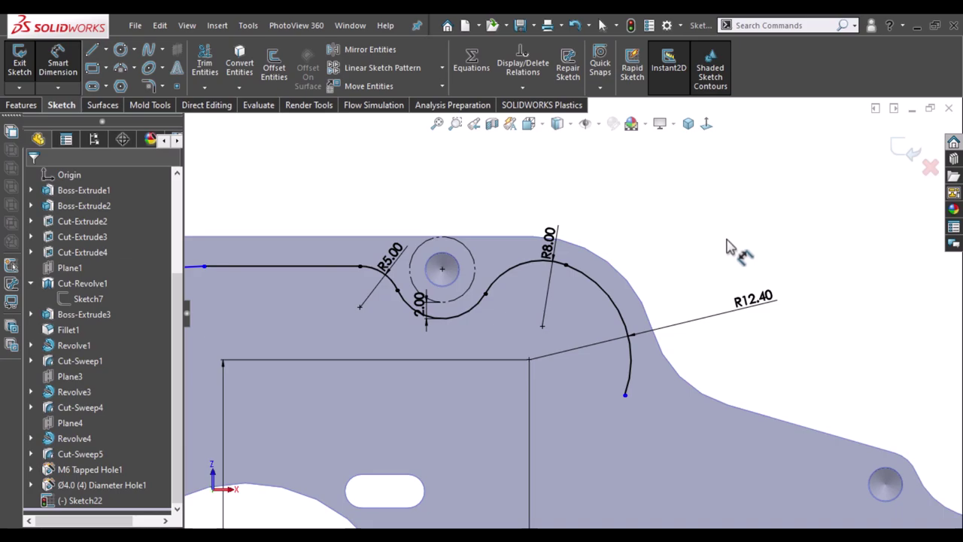
{"action": "key", "text": "z"}
{"action": "scroll", "coordinate": [767, 397], "scroll_direction": "up", "scroll_amount": 1}
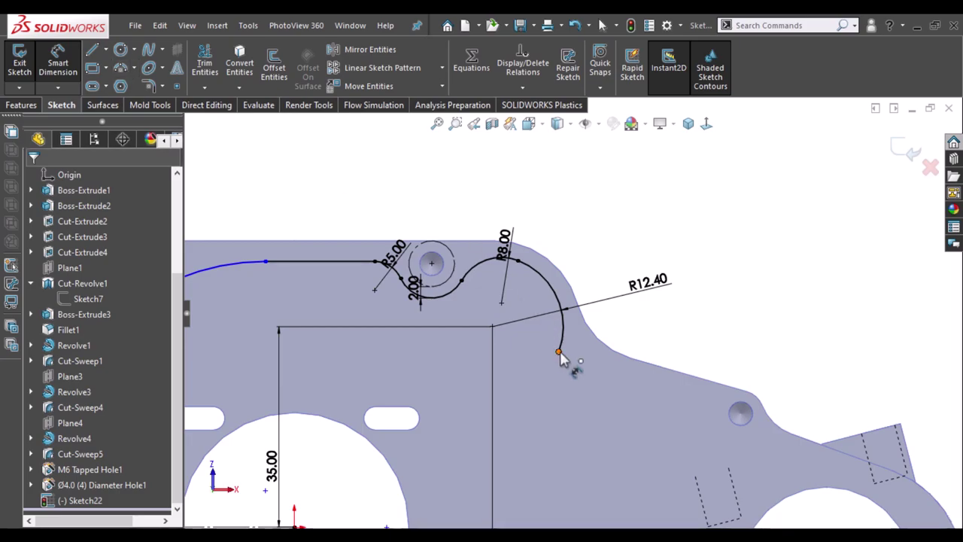
- Draw a new tangent arc starting from the R12.40 arc's end
{"action": "key", "text": "a"}
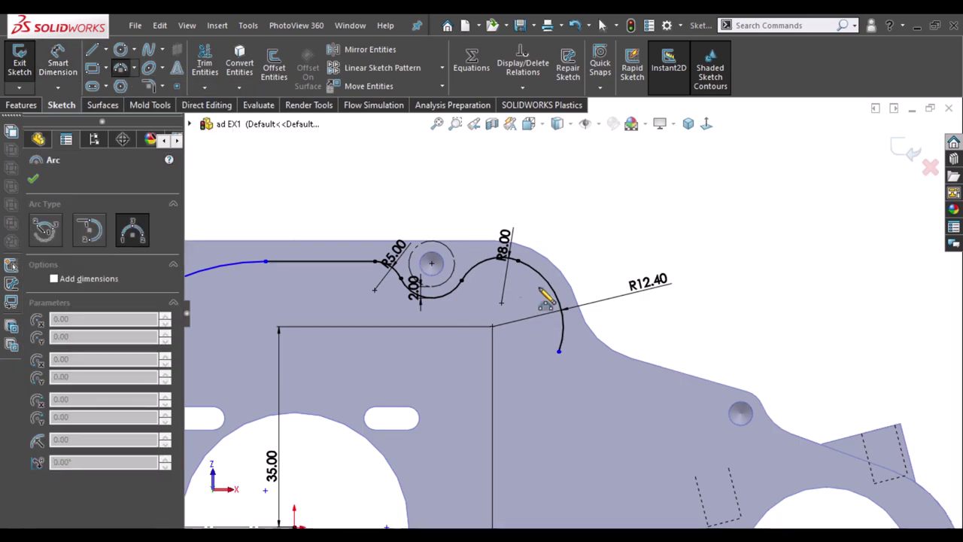
{"action": "left_click", "coordinate": [558, 350]}
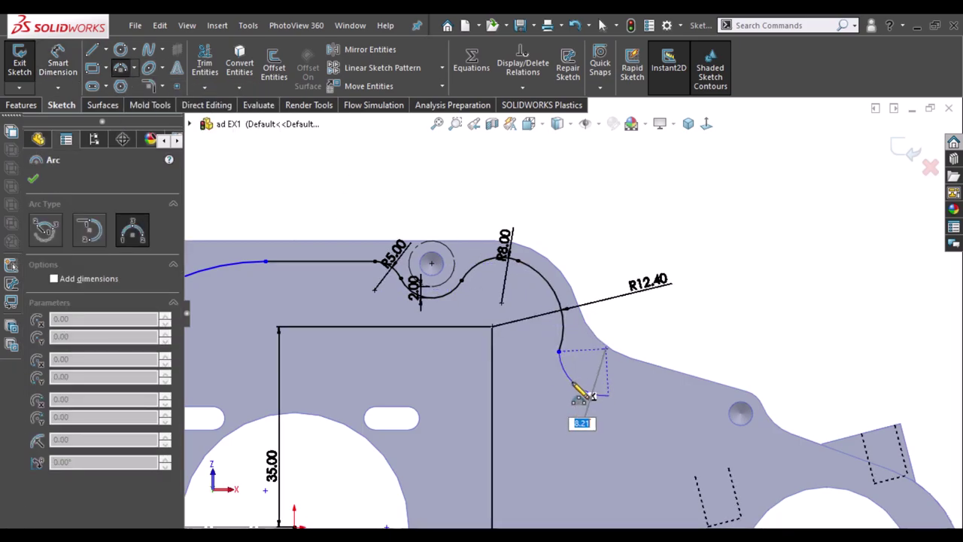
{"action": "left_click", "coordinate": [593, 396]}
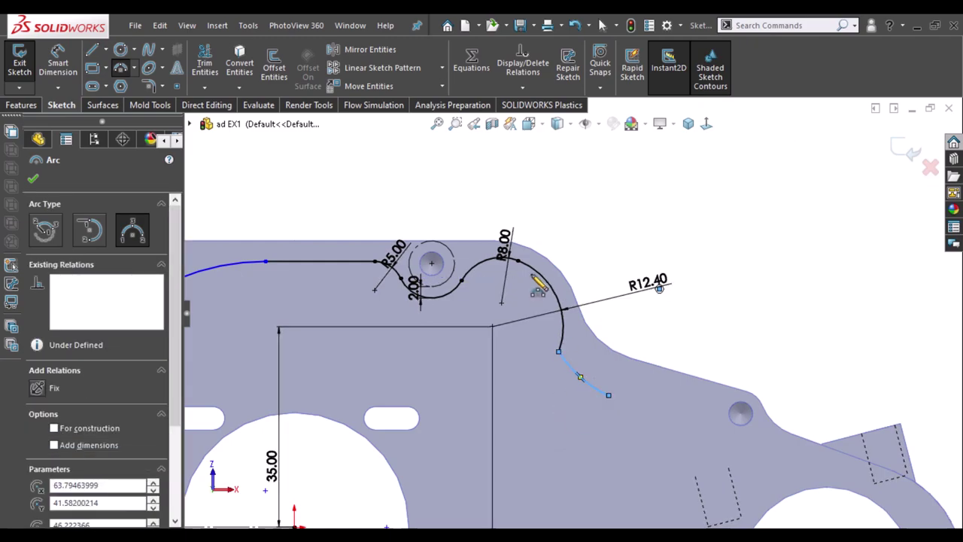
{"action": "key", "text": "Escape"}
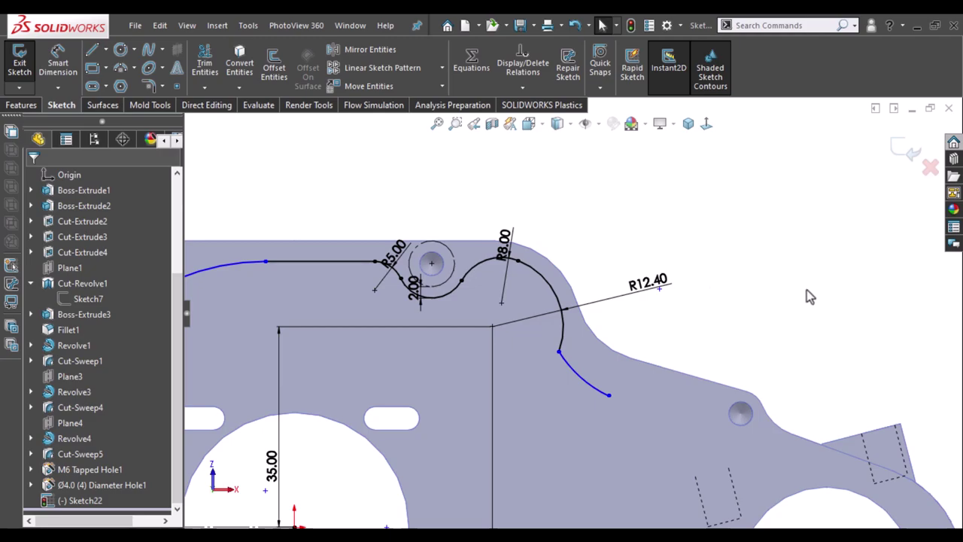
- Set the new arc's radius to R20.00 and join it tangent to the R12.40 arc
{"action": "right_click_drag", "start_coordinate": [802, 325], "coordinate": [806, 255]}
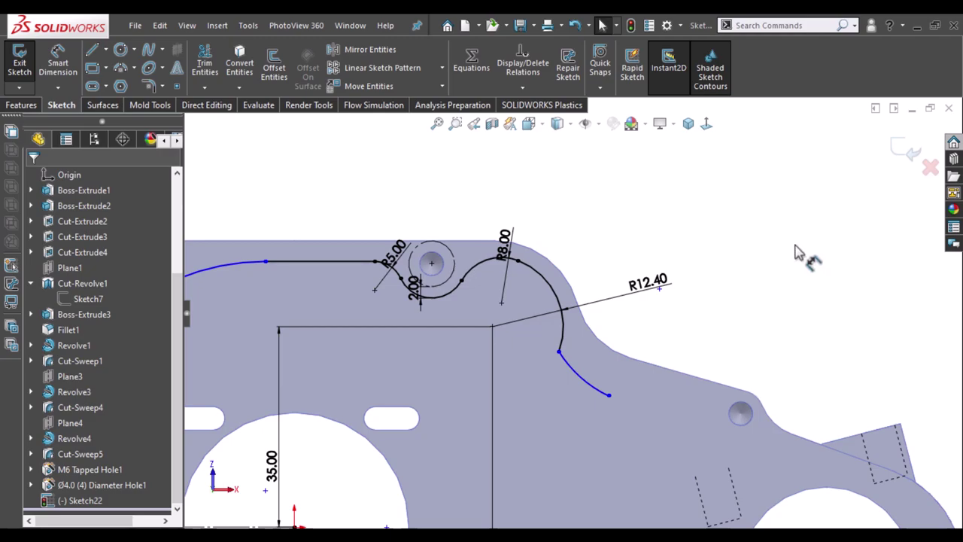
{"action": "left_click", "coordinate": [614, 348]}
{"action": "left_click", "coordinate": [613, 347]}
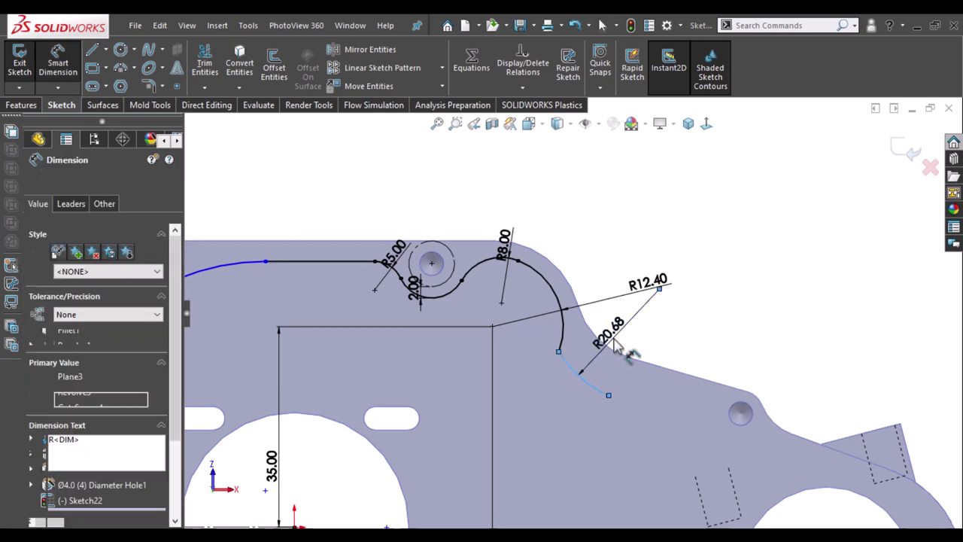
{"action": "type", "text": "20"}
{"action": "key", "text": "Return"}
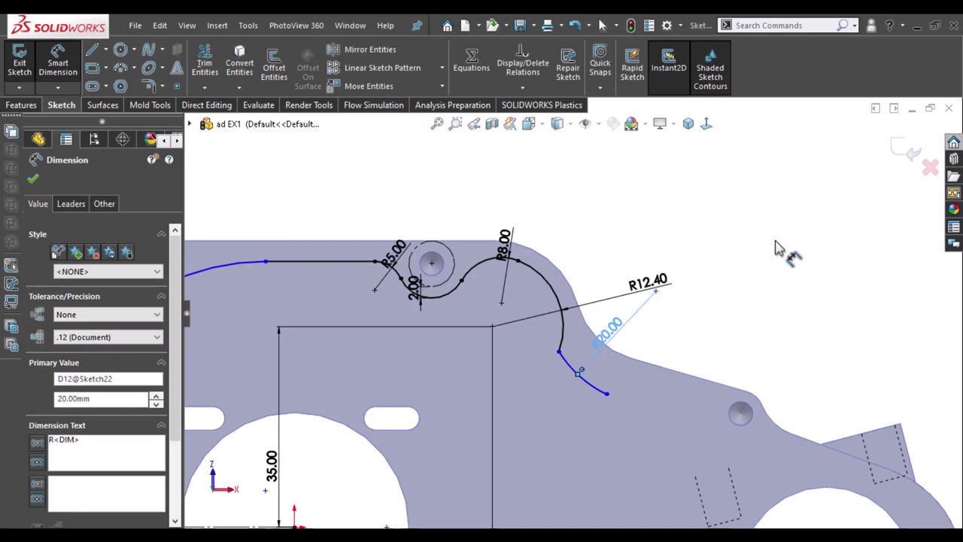
{"action": "key", "text": "Escape"}
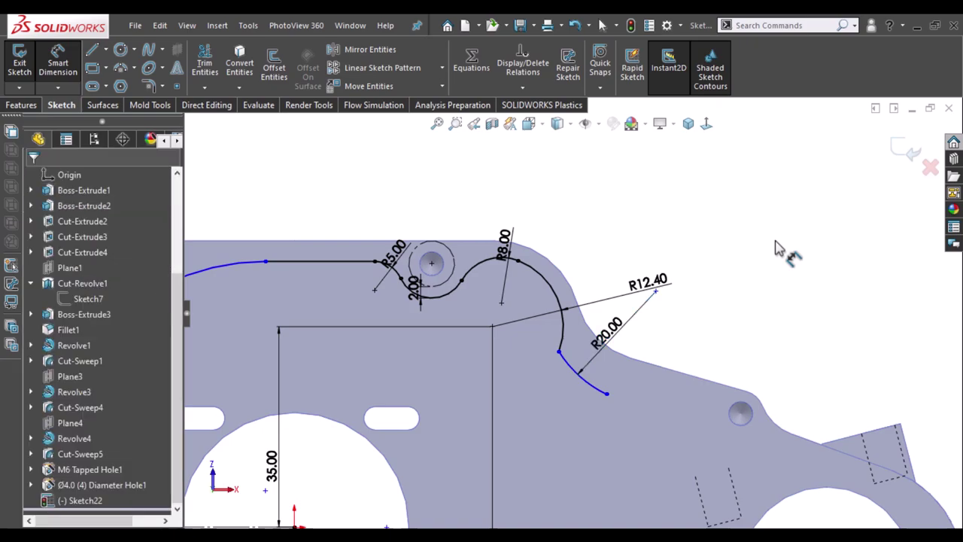
{"action": "key", "text": "Escape"}
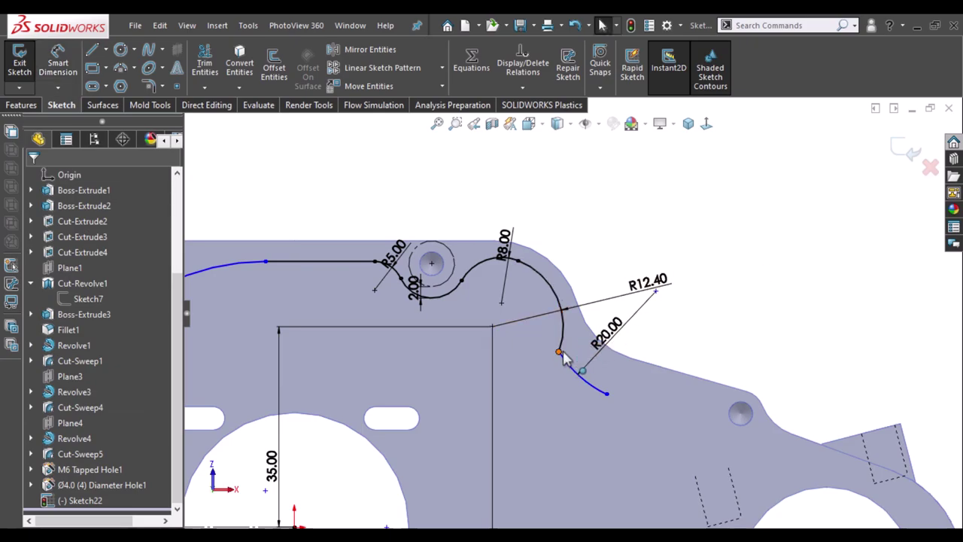
{"action": "left_click_drag", "start_coordinate": [558, 351], "coordinate": [563, 310]}
{"action": "left_click", "coordinate": [607, 292]}
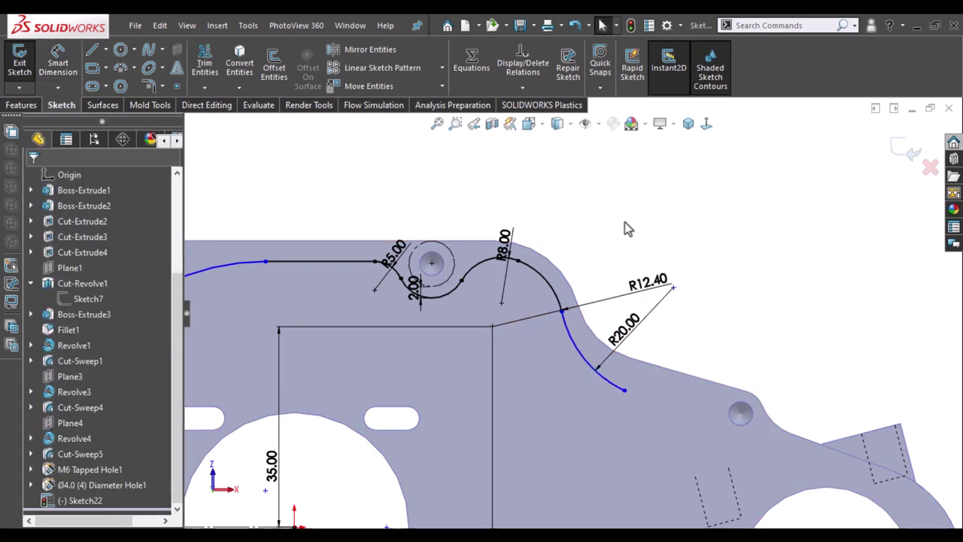
- Convert the right large hole's edge into a sketch circle and begin a line tangent to it
{"action": "scroll", "coordinate": [715, 227], "scroll_direction": "up", "scroll_amount": 1}
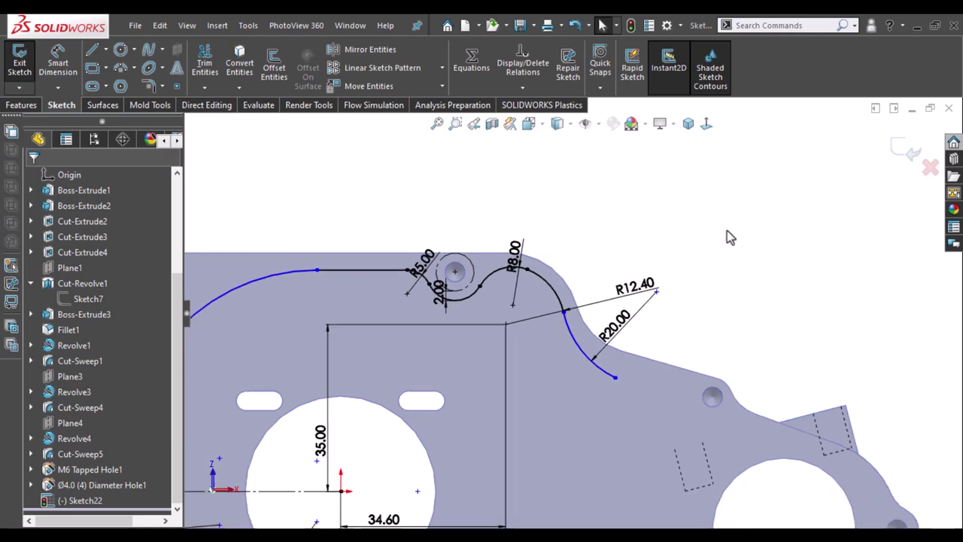
{"action": "scroll", "coordinate": [576, 328], "scroll_direction": "up", "scroll_amount": 1}
{"action": "scroll", "coordinate": [573, 342], "scroll_direction": "down", "scroll_amount": 1}
{"action": "scroll", "coordinate": [573, 342], "scroll_direction": "down", "scroll_amount": 2}
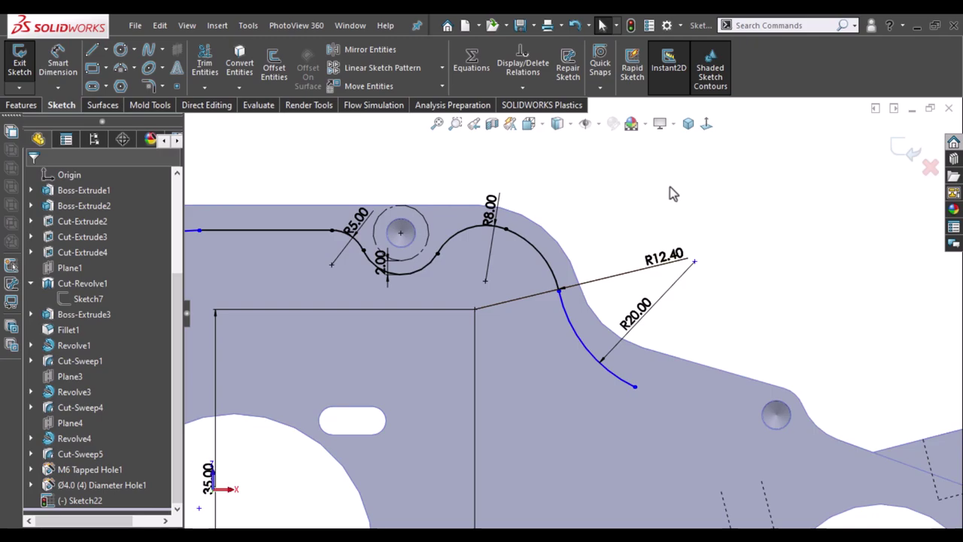
{"action": "key", "text": "z"}
{"action": "scroll", "coordinate": [790, 334], "scroll_direction": "down", "scroll_amount": 1}
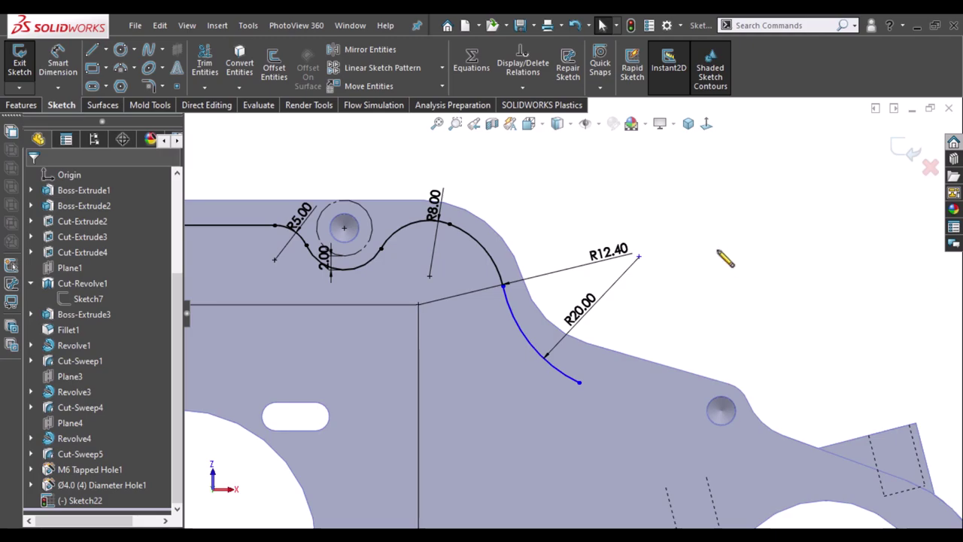
{"action": "key", "text": "z"}
{"action": "scroll", "coordinate": [734, 399], "scroll_direction": "down", "scroll_amount": 2}
{"action": "scroll", "coordinate": [718, 354], "scroll_direction": "down", "scroll_amount": 1}
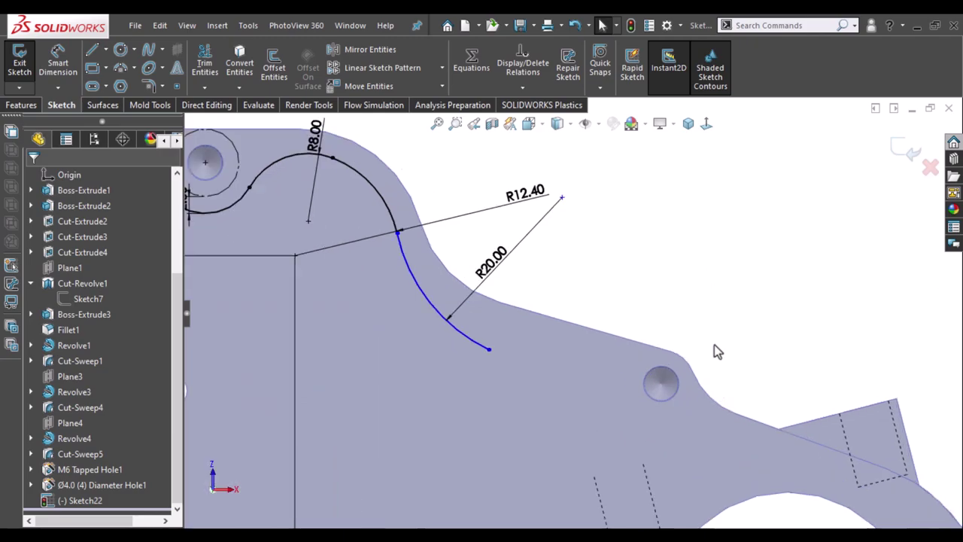
{"action": "key", "text": "z"}
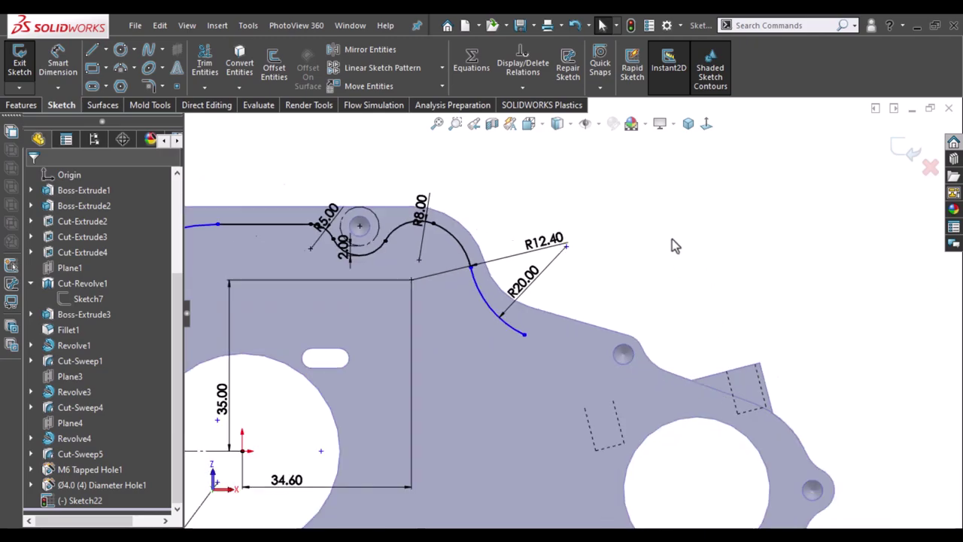
{"action": "key", "text": "z"}
{"action": "key", "text": "z"}
{"action": "key", "text": "z"}
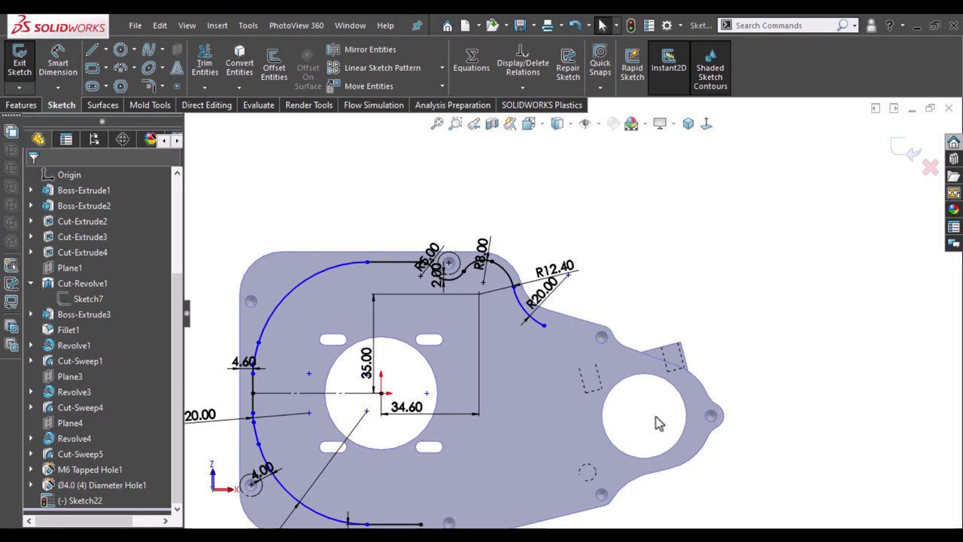
{"action": "scroll", "coordinate": [657, 424], "scroll_direction": "down", "scroll_amount": 2}
{"action": "scroll", "coordinate": [651, 413], "scroll_direction": "down", "scroll_amount": 1}
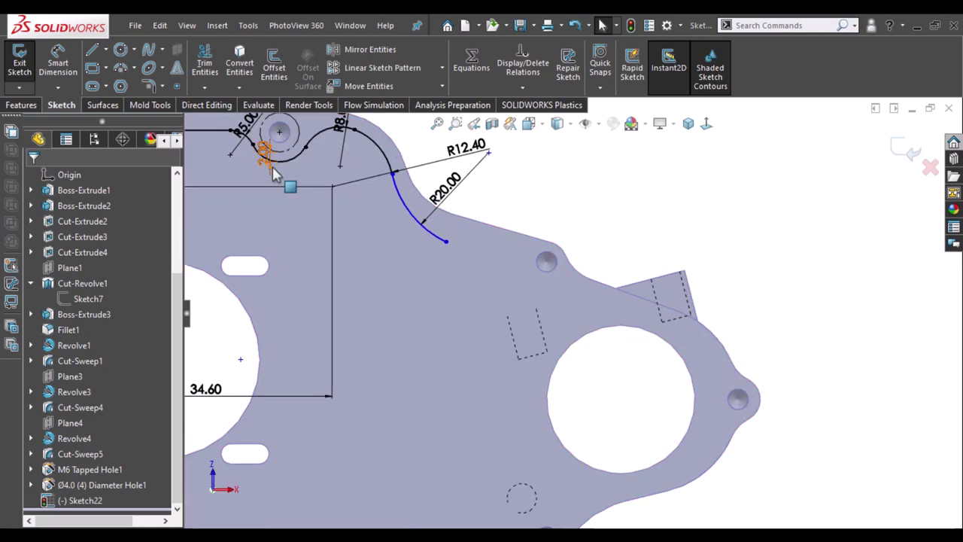
{"action": "left_click", "coordinate": [549, 382]}
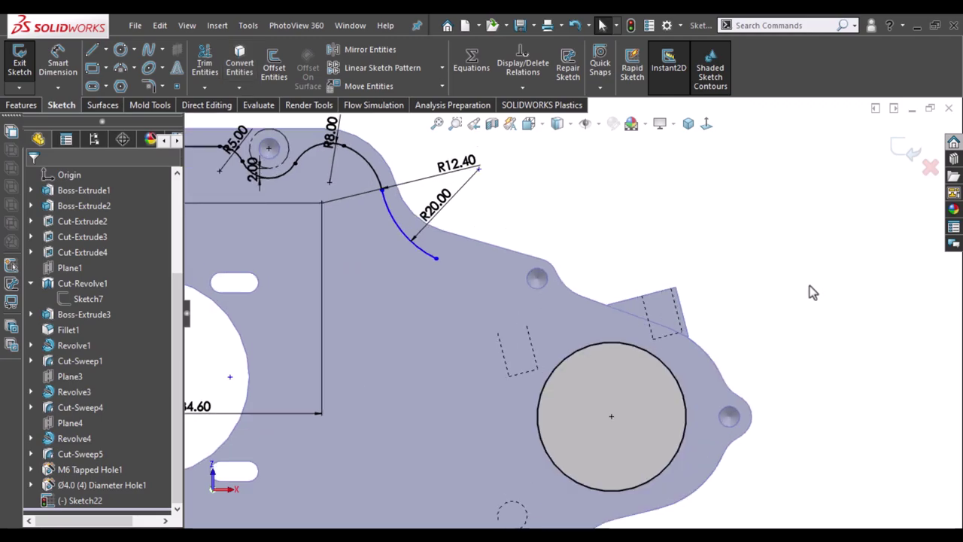
{"action": "key", "text": "l"}
{"action": "left_click", "coordinate": [639, 353]}
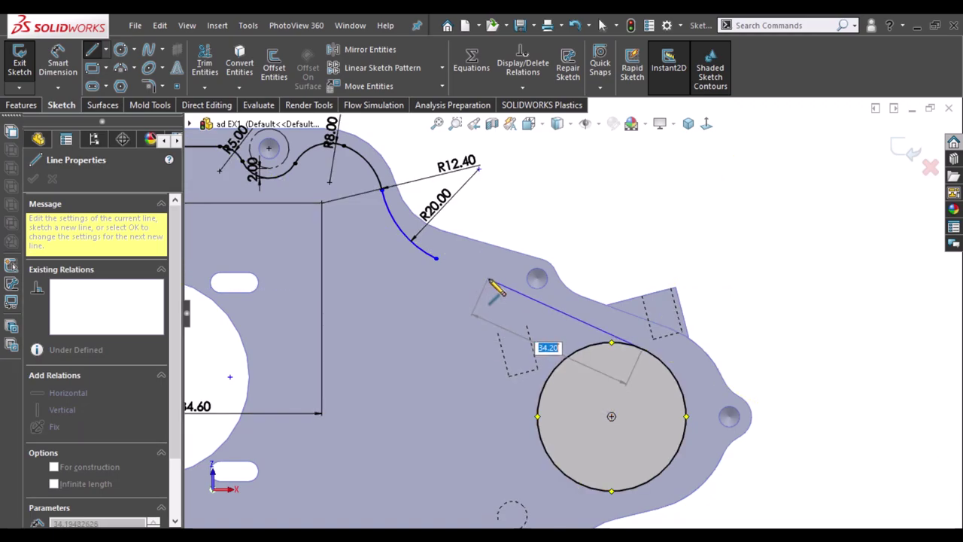
- Finish the tangent line and add a connecting arc from the R20.00 arc's end to the line
{"action": "double_click", "coordinate": [490, 281]}
{"action": "scroll", "coordinate": [421, 252], "scroll_direction": "up", "scroll_amount": 3}
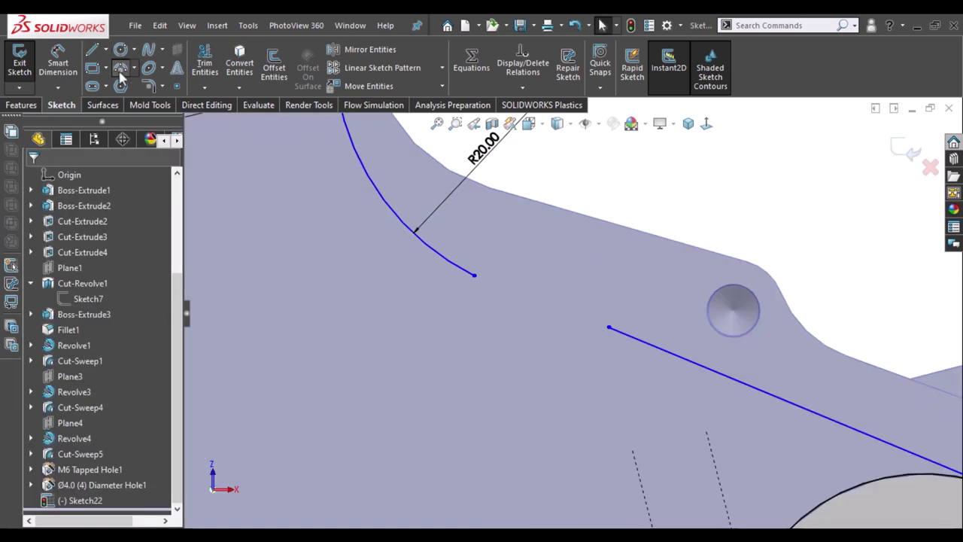
{"action": "left_click", "coordinate": [473, 276]}
{"action": "left_click", "coordinate": [609, 328]}
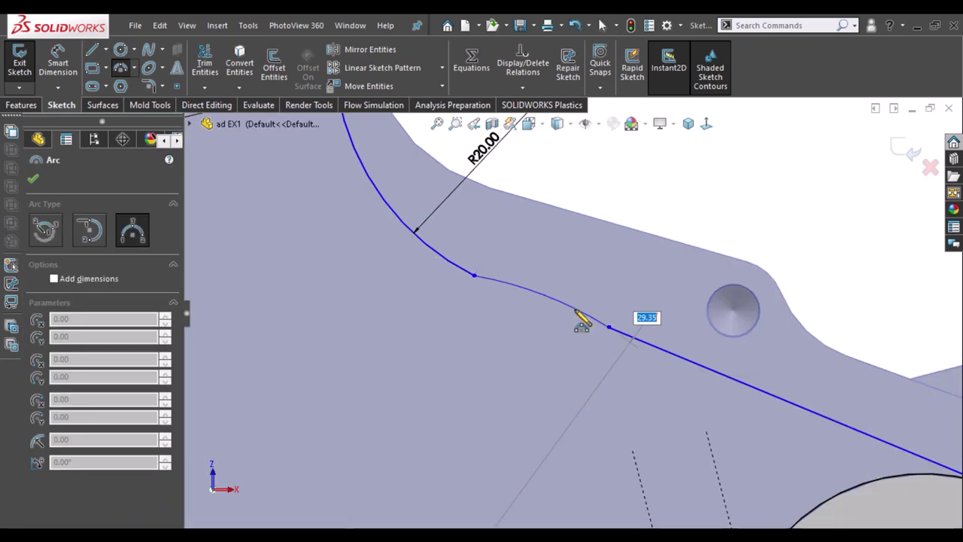
{"action": "left_click", "coordinate": [564, 307]}
{"action": "key", "text": "Escape"}
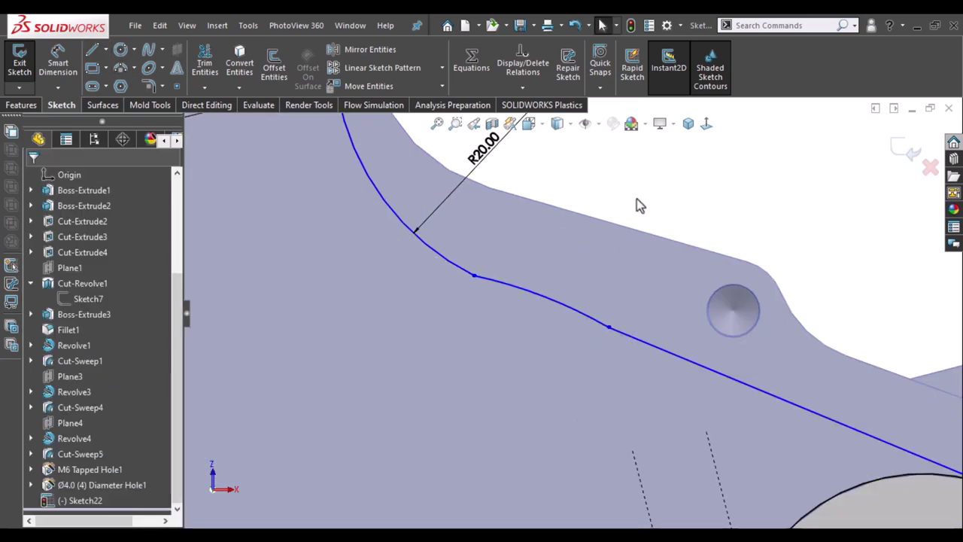
{"action": "left_click", "coordinate": [609, 329]}
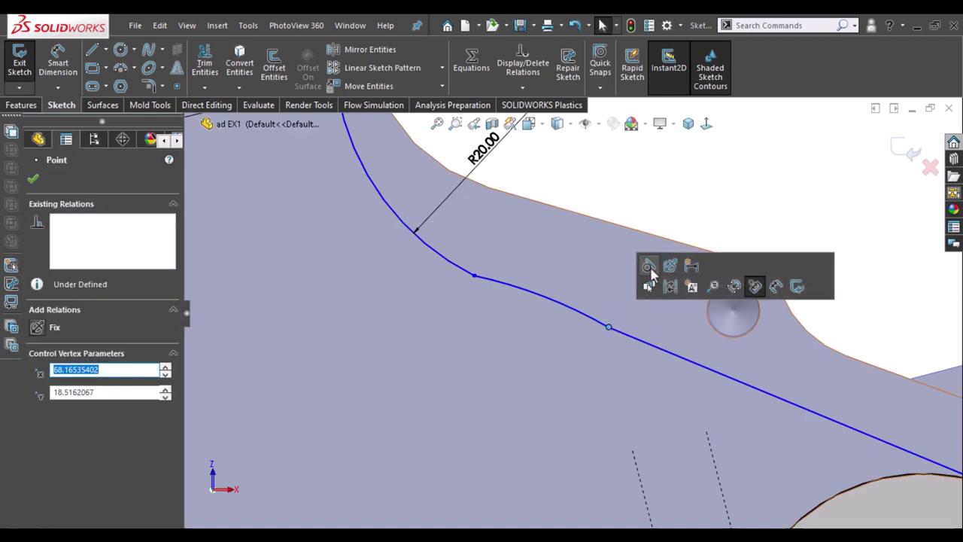
{"action": "key", "text": "Escape"}
{"action": "left_click", "coordinate": [474, 277]}
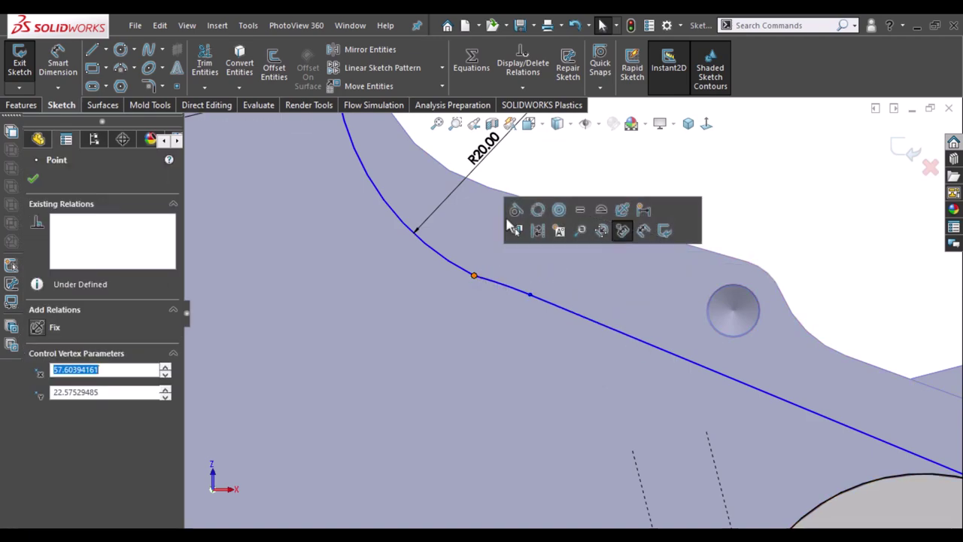
{"action": "left_click", "coordinate": [514, 212]}
- Draw a circle centred on the small hole, tangent to the plate's rounded edge
{"action": "scroll", "coordinate": [638, 166], "scroll_direction": "up", "scroll_amount": 4}
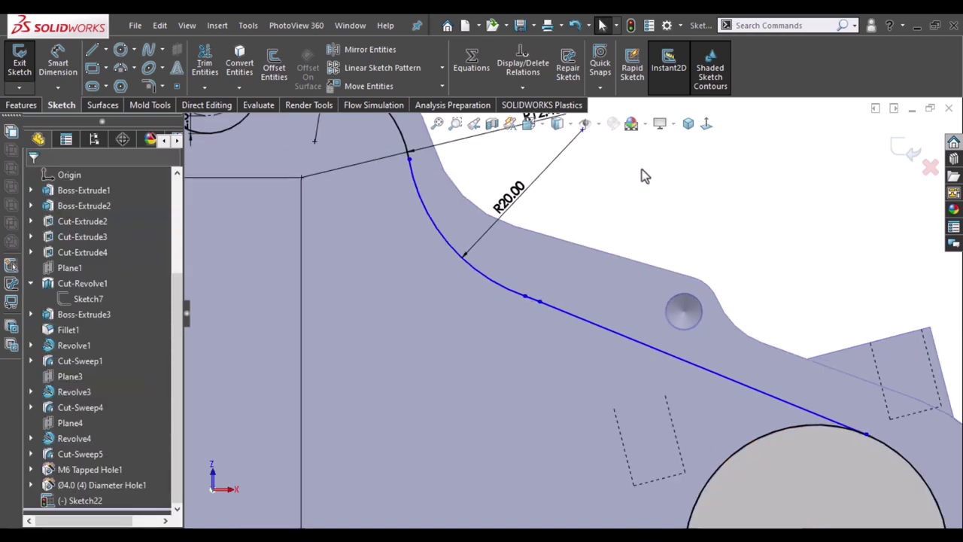
{"action": "scroll", "coordinate": [661, 324], "scroll_direction": "down", "scroll_amount": 2}
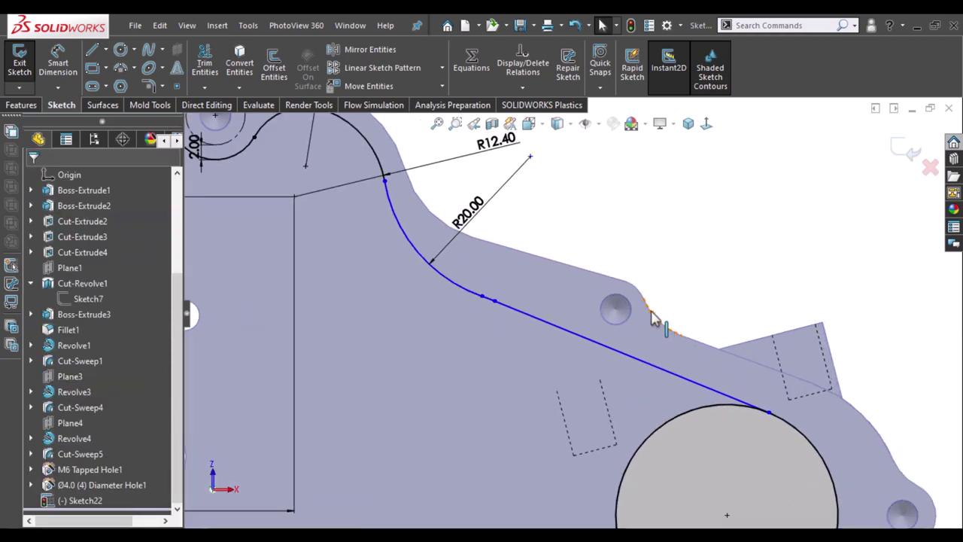
{"action": "scroll", "coordinate": [691, 271], "scroll_direction": "down", "scroll_amount": 2}
{"action": "right_click_drag", "start_coordinate": [691, 268], "coordinate": [606, 305]}
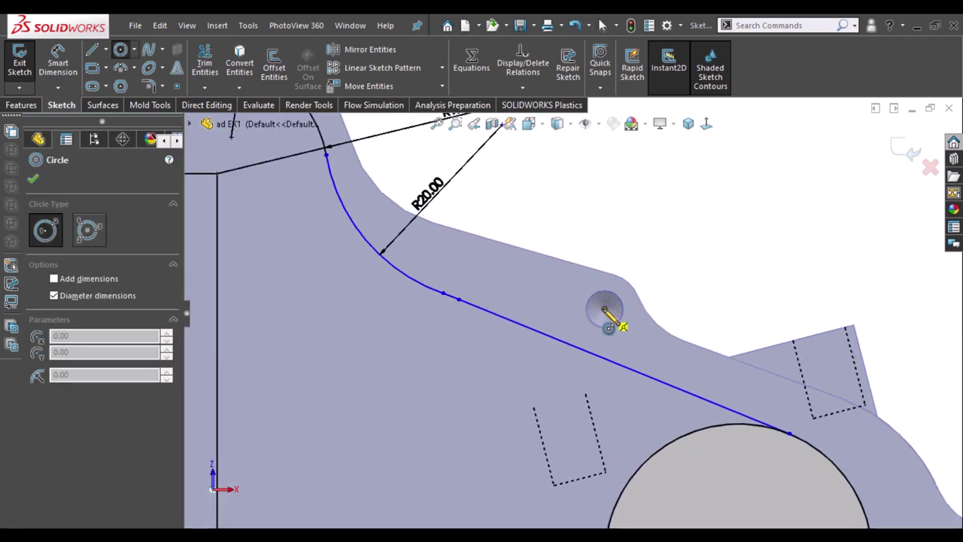
{"action": "left_click", "coordinate": [604, 307]}
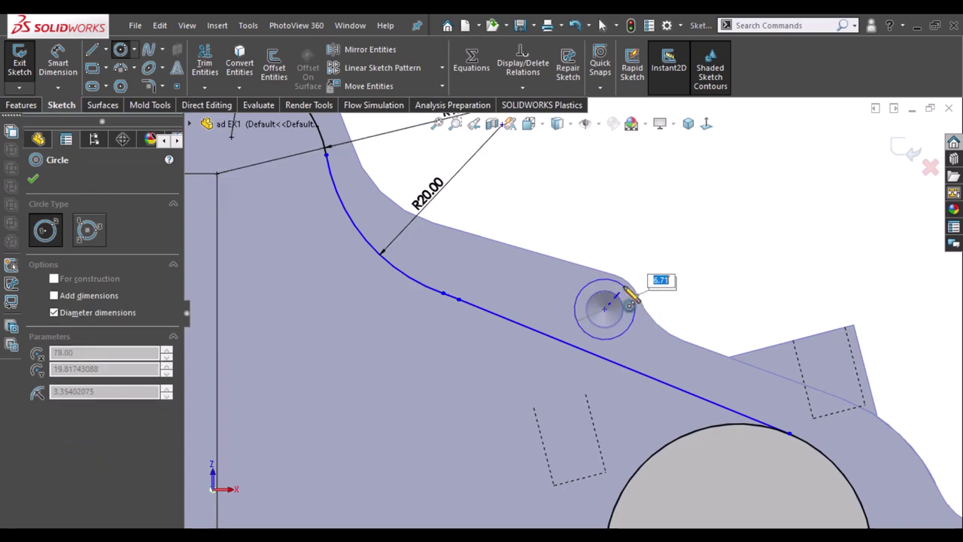
{"action": "left_click", "coordinate": [631, 301]}
{"action": "key", "text": "Escape"}
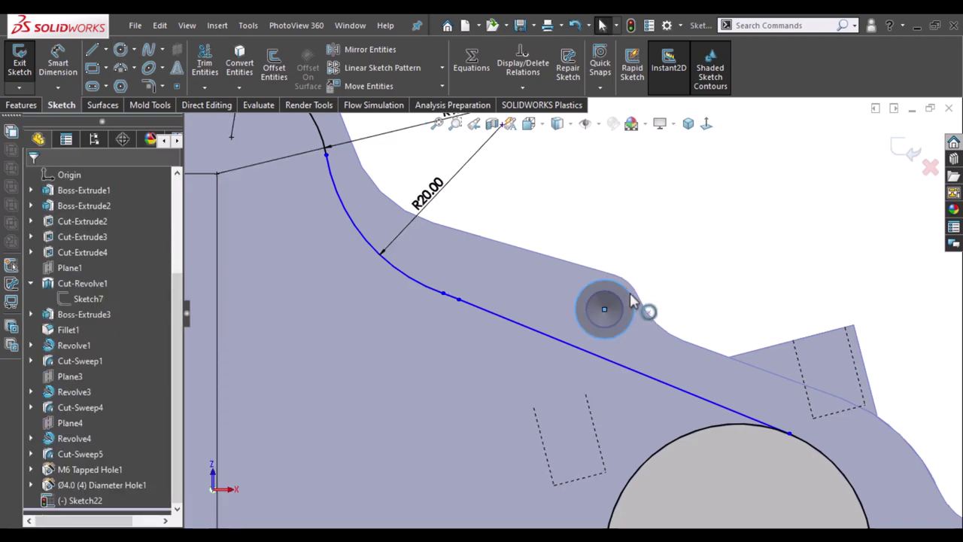
{"action": "left_click", "coordinate": [632, 301]}
{"action": "left_click", "coordinate": [632, 286], "text": "ctrl"}
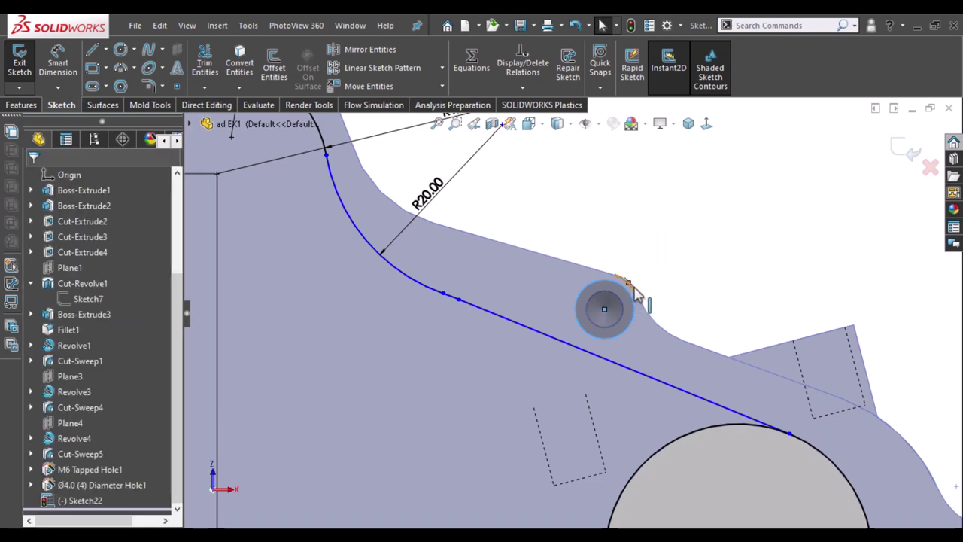
{"action": "left_click", "coordinate": [780, 245]}
{"action": "key", "text": "Escape"}
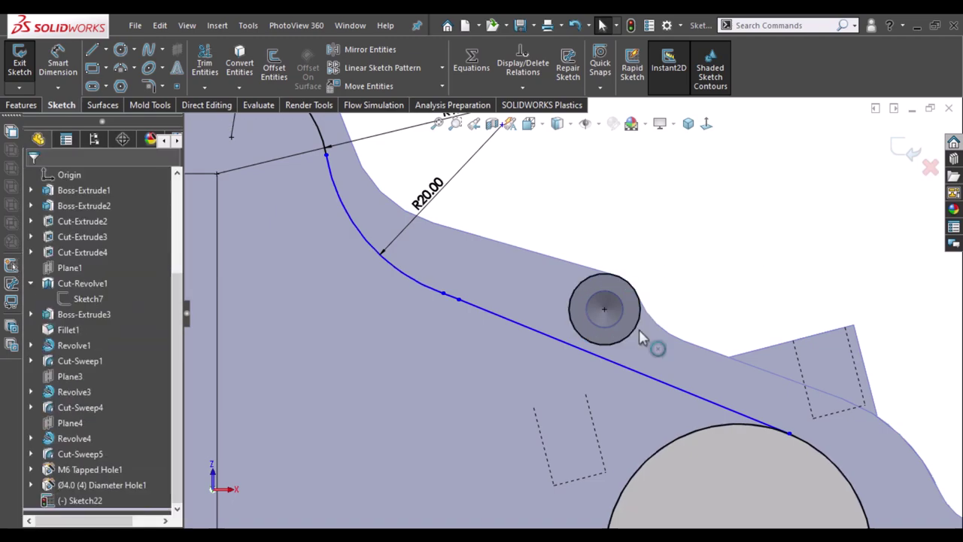
- Convert that circle into dashed construction geometry
{"action": "left_click", "coordinate": [624, 331]}
{"action": "left_click", "coordinate": [687, 284]}
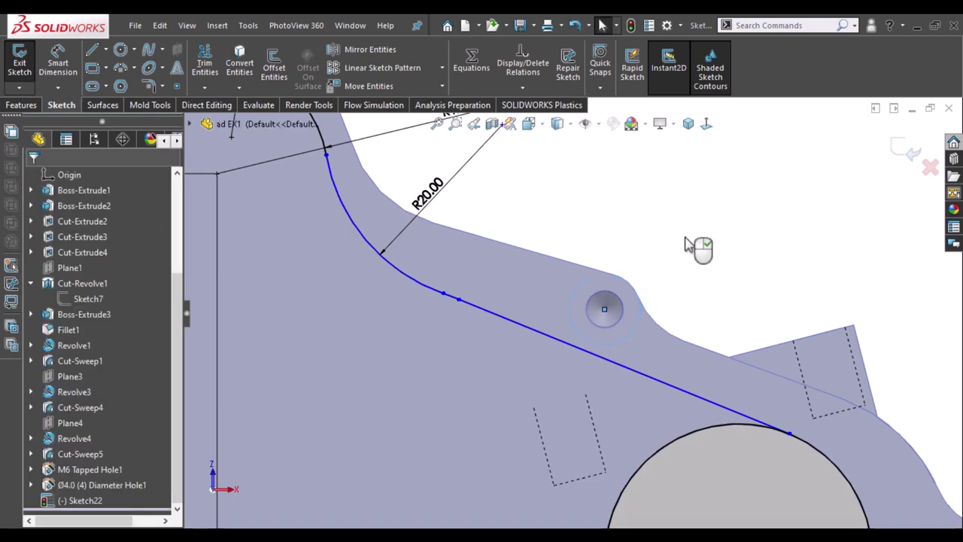
{"action": "scroll", "coordinate": [693, 297], "scroll_direction": "down", "scroll_amount": 1}
{"action": "scroll", "coordinate": [694, 298], "scroll_direction": "up", "scroll_amount": 1}
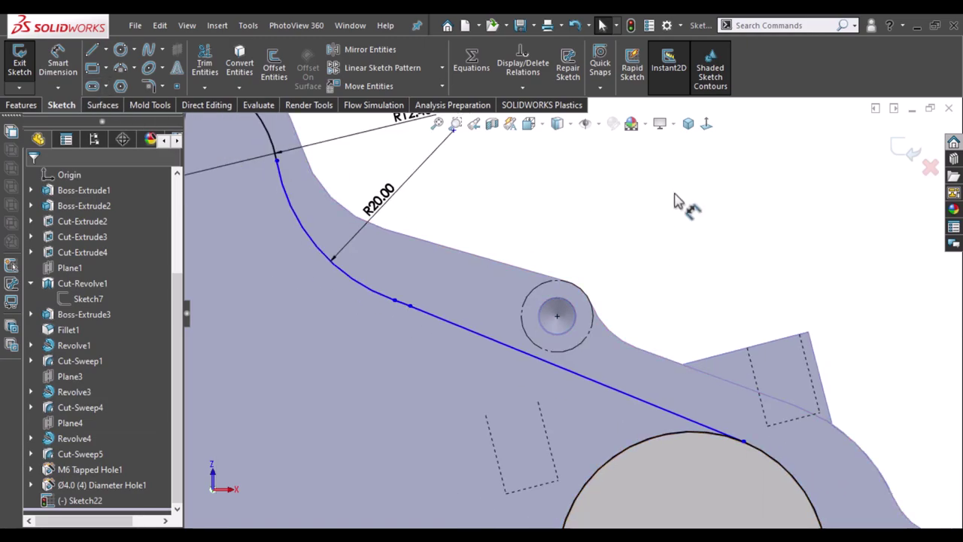
- Dimension the straight tangent line's length to 30.00
{"action": "key", "text": "d"}
{"action": "left_click", "coordinate": [567, 399]}
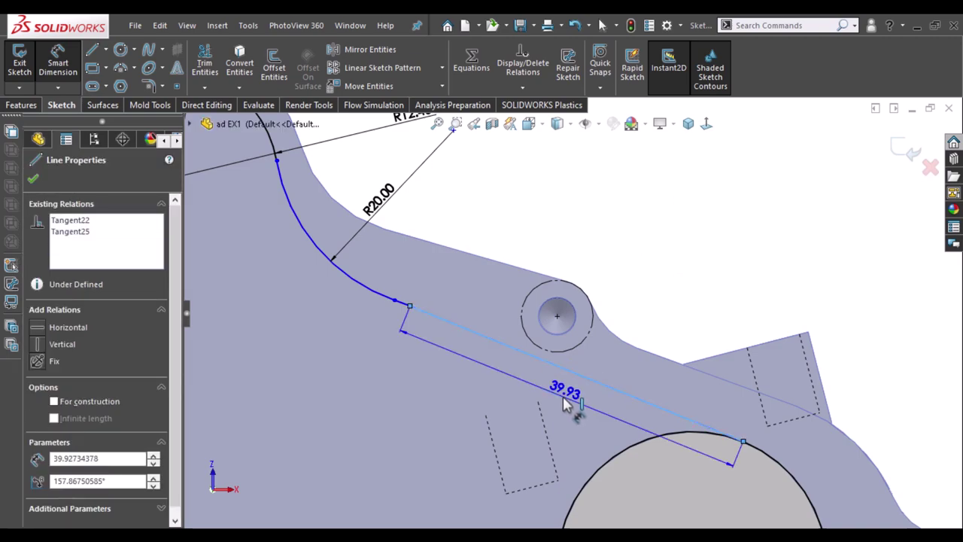
{"action": "left_click", "coordinate": [565, 404]}
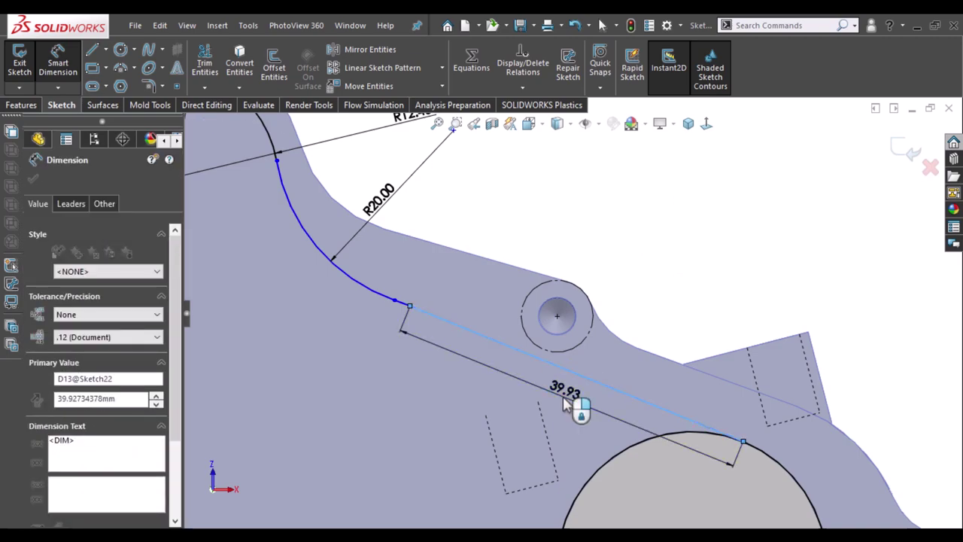
{"action": "key", "text": "Return"}
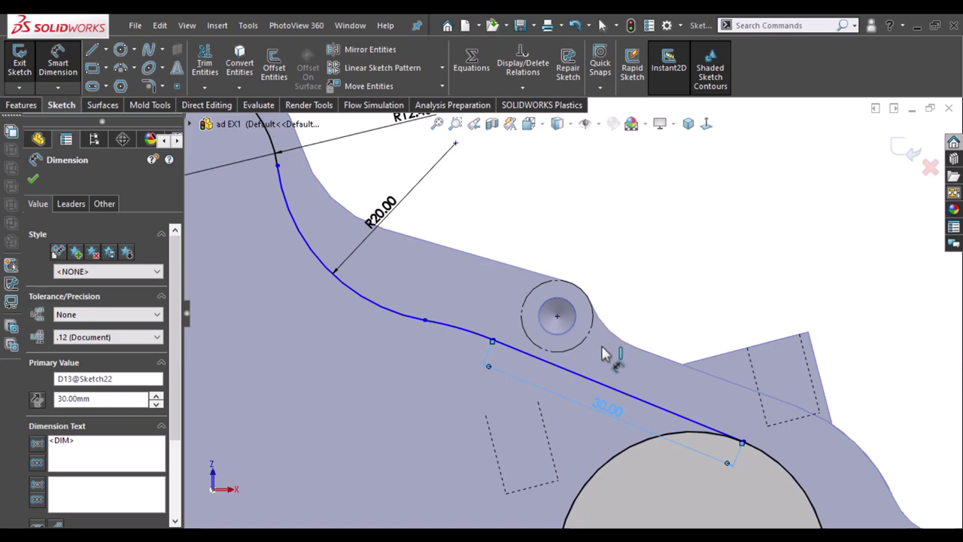
{"action": "scroll", "coordinate": [605, 359], "scroll_direction": "down", "scroll_amount": 1}
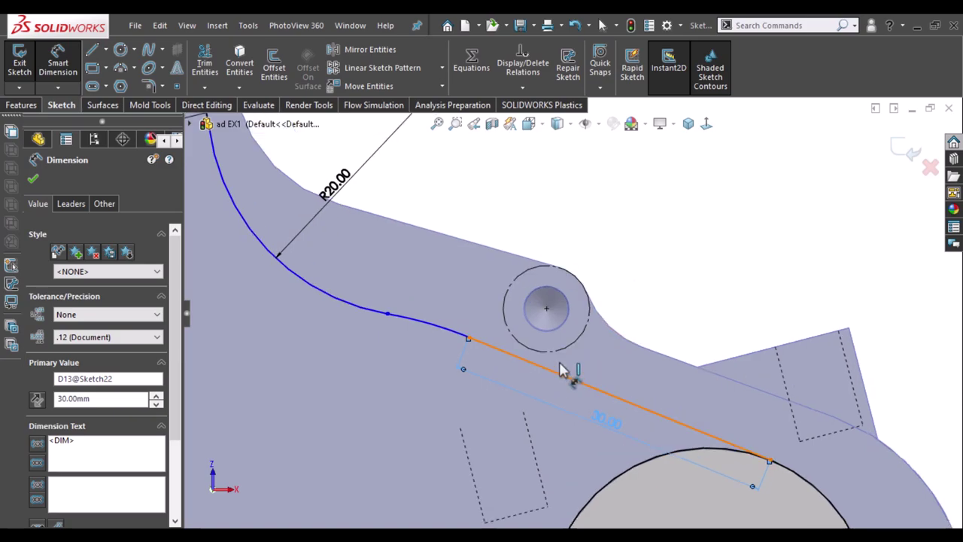
- Set the distance between the tangent line and the construction circle to 2.00
{"action": "left_click", "coordinate": [566, 369]}
{"action": "left_click", "coordinate": [537, 352]}
{"action": "left_click", "coordinate": [553, 364]}
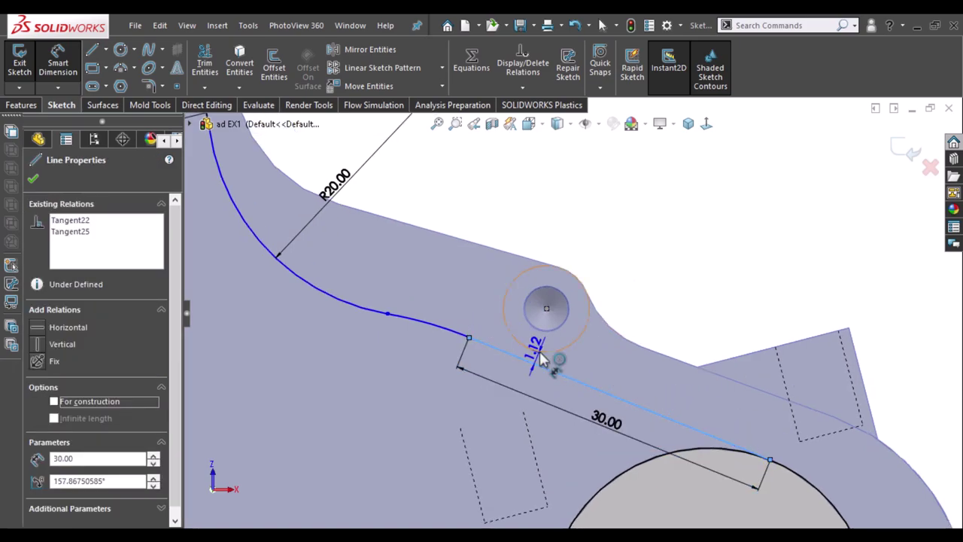
{"action": "left_click", "coordinate": [570, 365]}
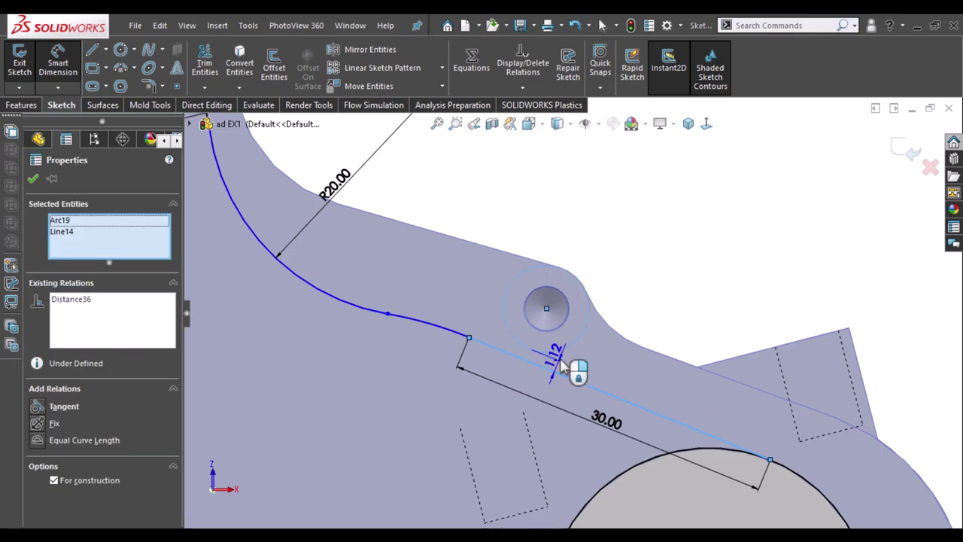
{"action": "left_click", "coordinate": [559, 358]}
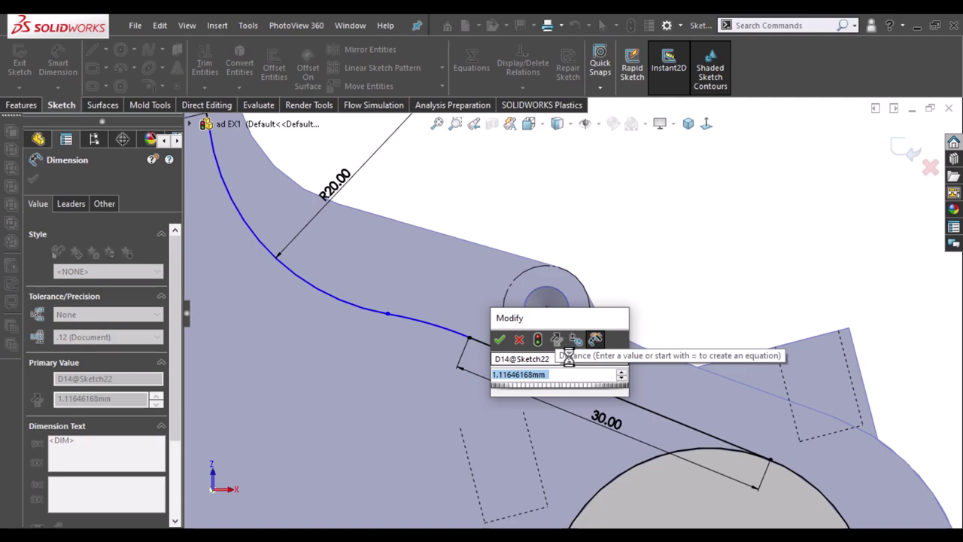
{"action": "type", "text": "2"}
{"action": "key", "text": "Return"}
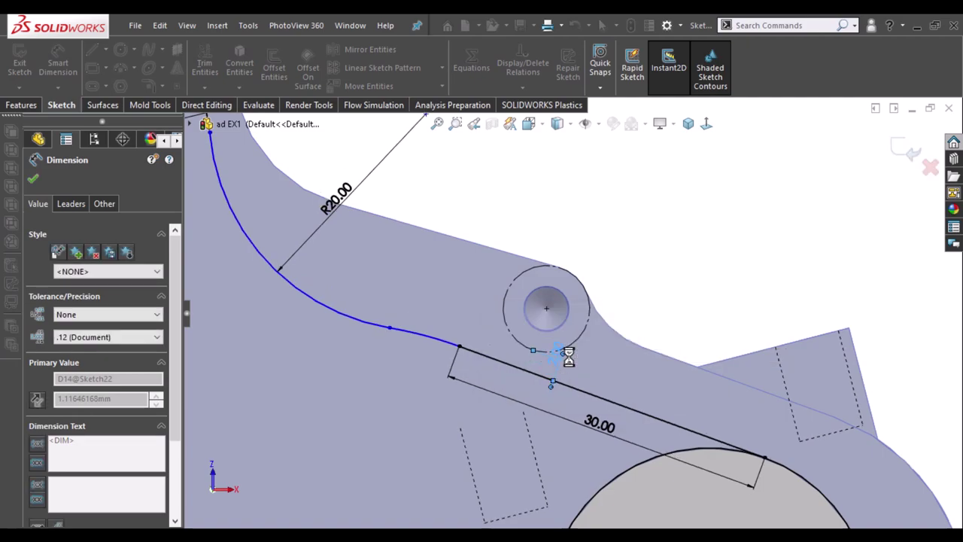
{"action": "left_click", "coordinate": [783, 239]}
- Change the connecting arc's radius from R36.59 to R55.00
{"action": "key", "text": "z"}
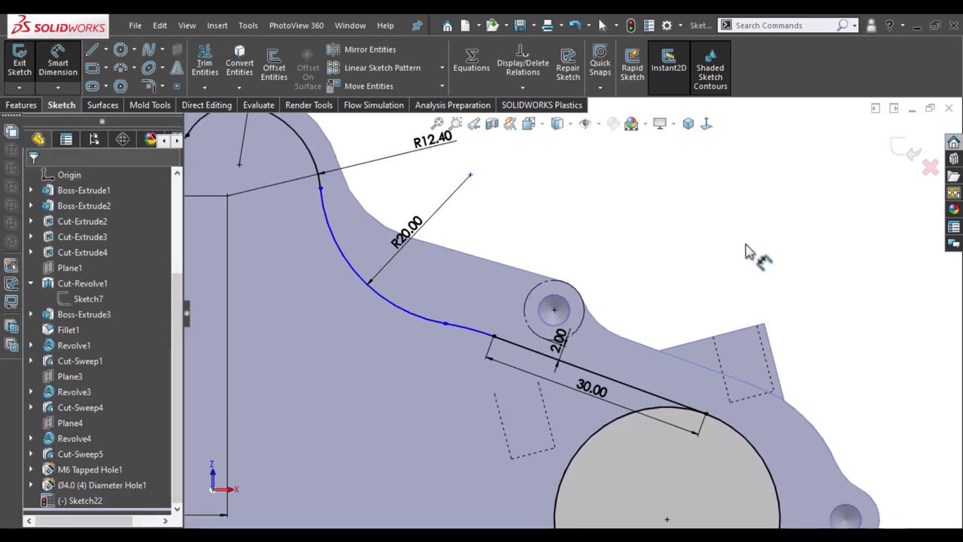
{"action": "left_click", "coordinate": [466, 335]}
{"action": "key", "text": "Escape"}
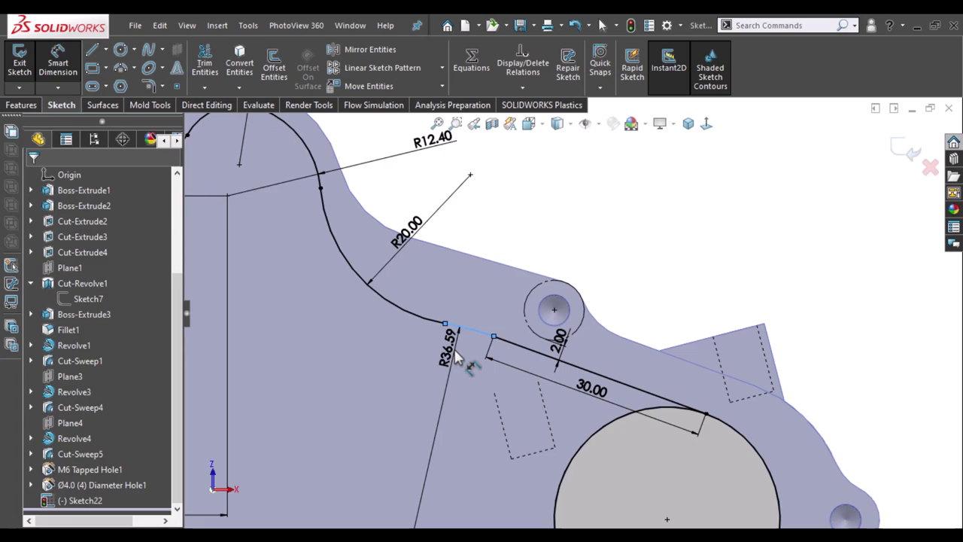
{"action": "double_click", "coordinate": [452, 350]}
{"action": "type", "text": "55"}
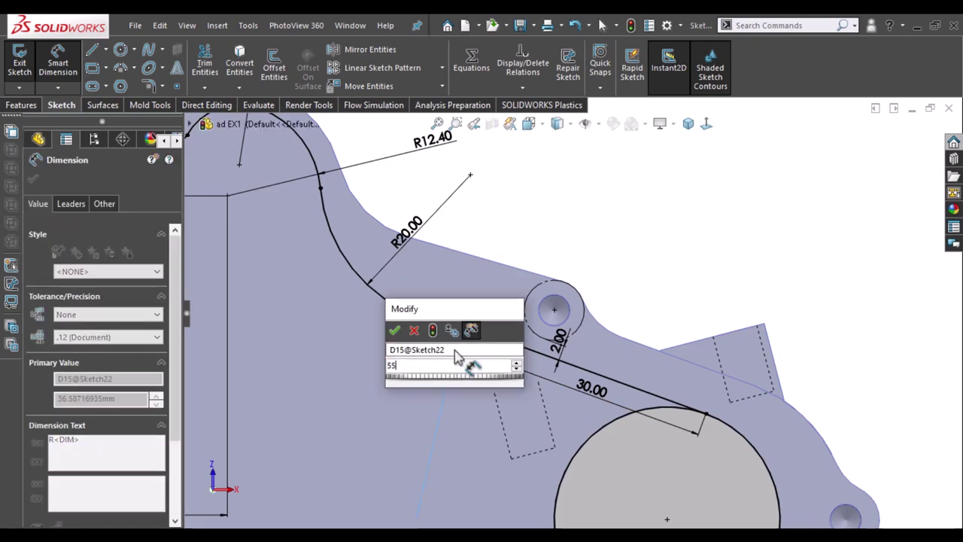
{"action": "key", "text": "Return"}
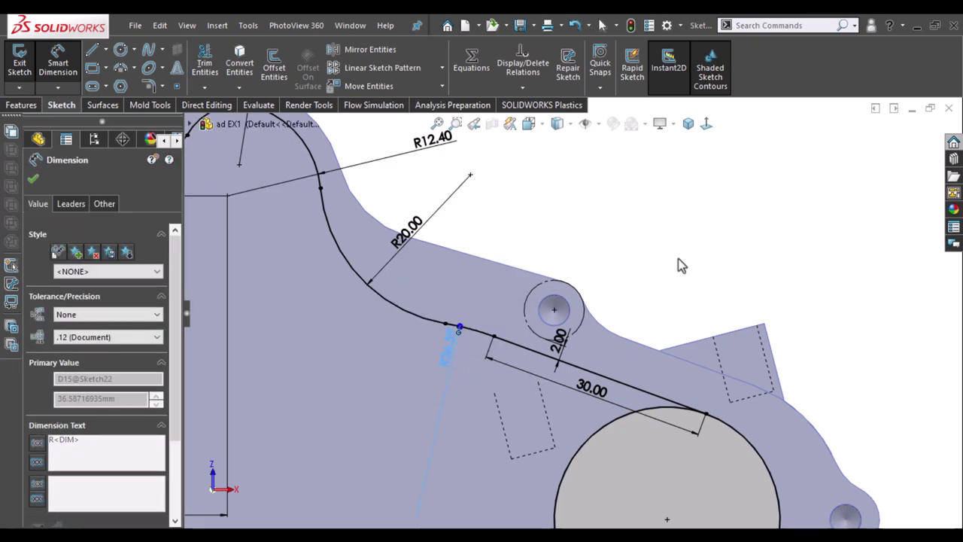
{"action": "left_click", "coordinate": [746, 286]}
- Zoom out over the whole plate, then zoom in on the large lower circle and lower holes
{"action": "scroll", "coordinate": [774, 301], "scroll_direction": "up", "scroll_amount": 2}
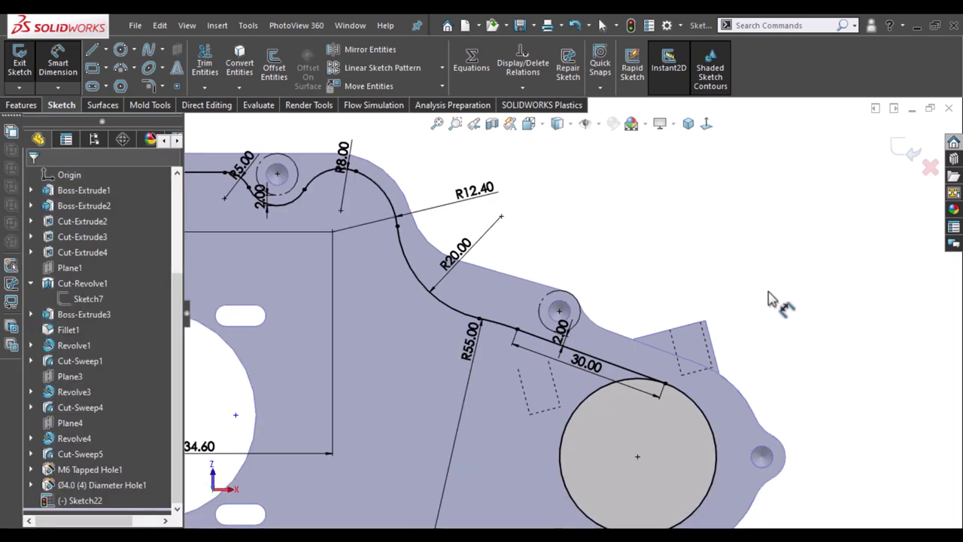
{"action": "scroll", "coordinate": [771, 299], "scroll_direction": "up", "scroll_amount": 1}
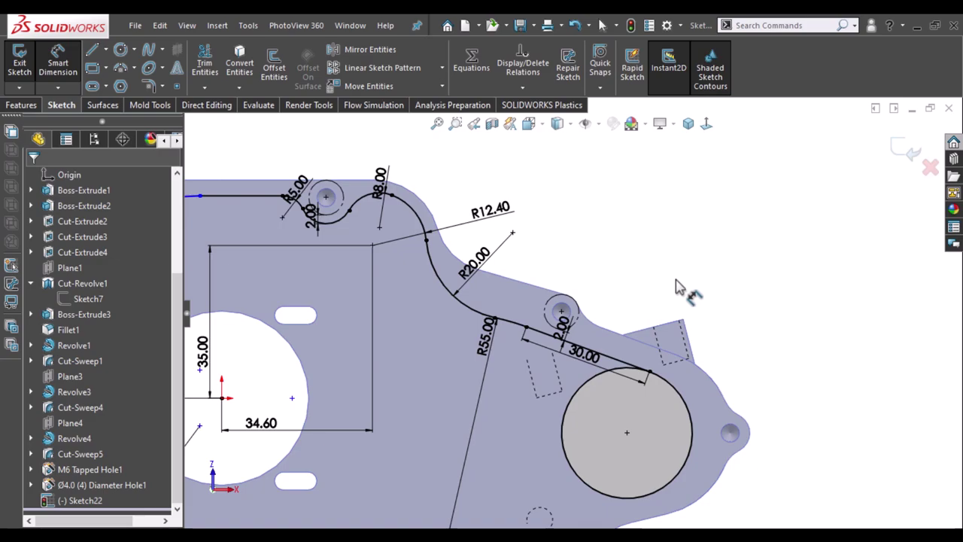
{"action": "key", "text": "z"}
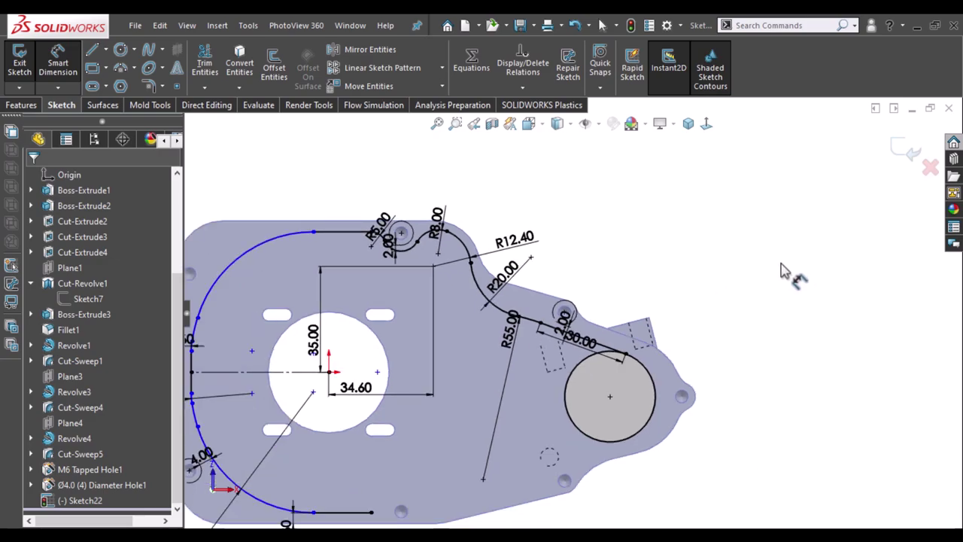
{"action": "key", "text": "z"}
{"action": "key", "text": "z"}
{"action": "scroll", "coordinate": [591, 442], "scroll_direction": "down", "scroll_amount": 1}
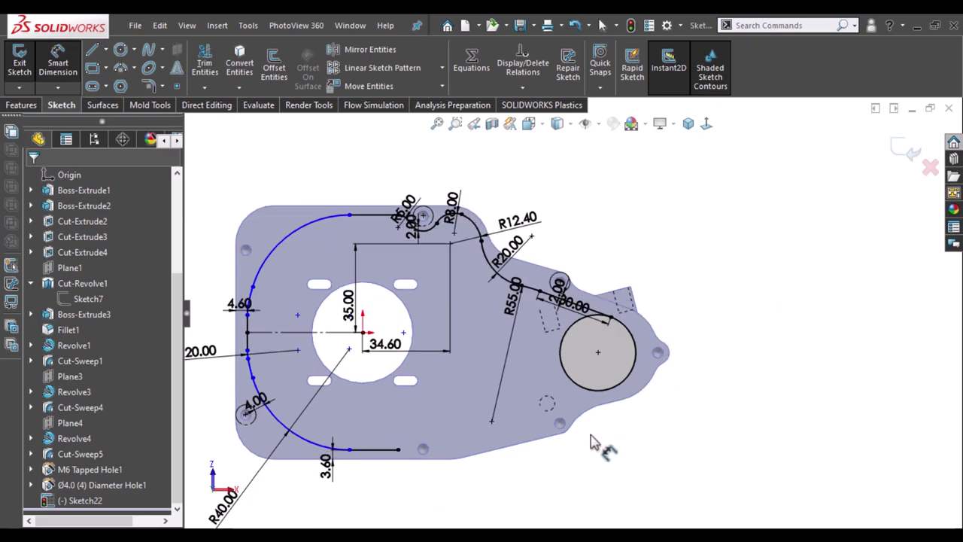
{"action": "scroll", "coordinate": [531, 483], "scroll_direction": "down", "scroll_amount": 1}
{"action": "scroll", "coordinate": [520, 486], "scroll_direction": "down", "scroll_amount": 1}
{"action": "scroll", "coordinate": [513, 479], "scroll_direction": "down", "scroll_amount": 1}
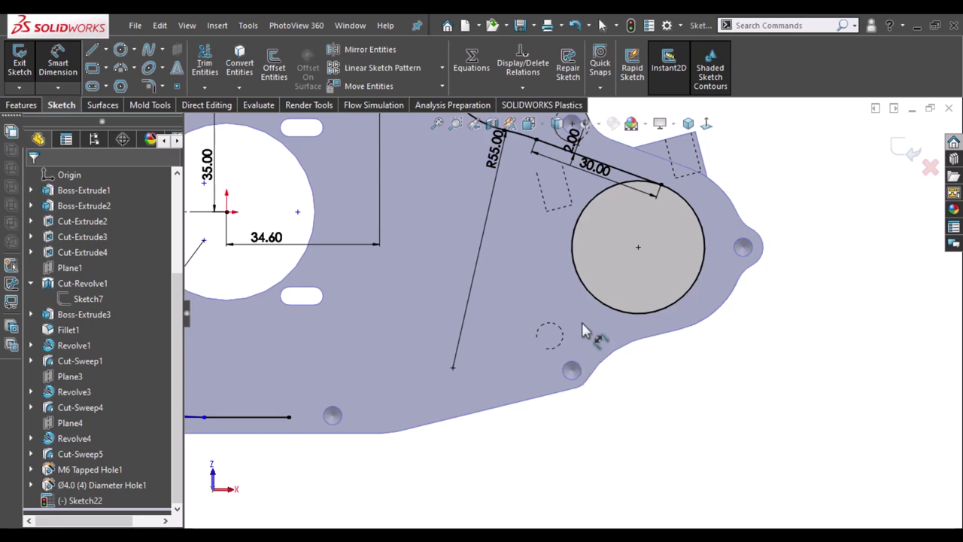
{"action": "scroll", "coordinate": [581, 309], "scroll_direction": "down", "scroll_amount": 1}
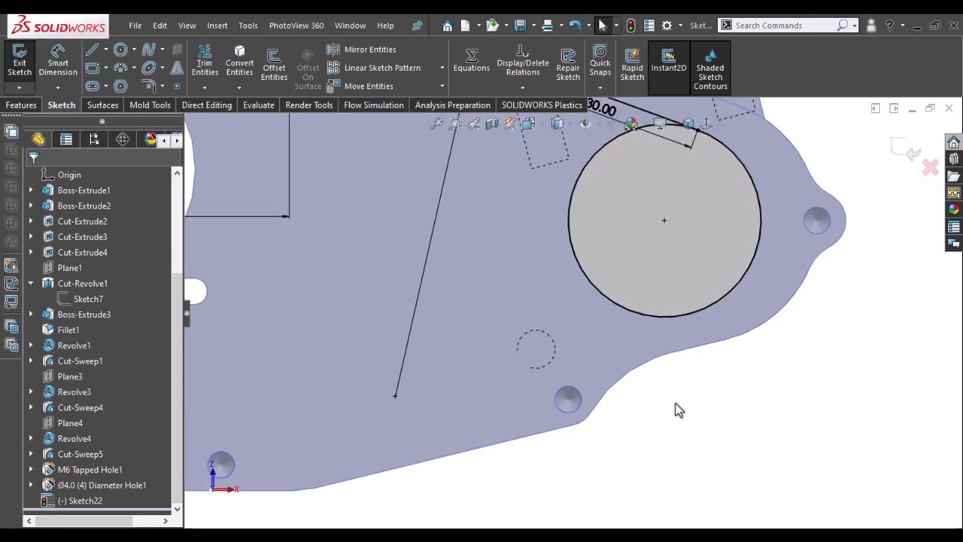
- Draw a line from the large circle, a tangent arc beside the small hole, and a line to the lower left
{"action": "key", "text": "l"}
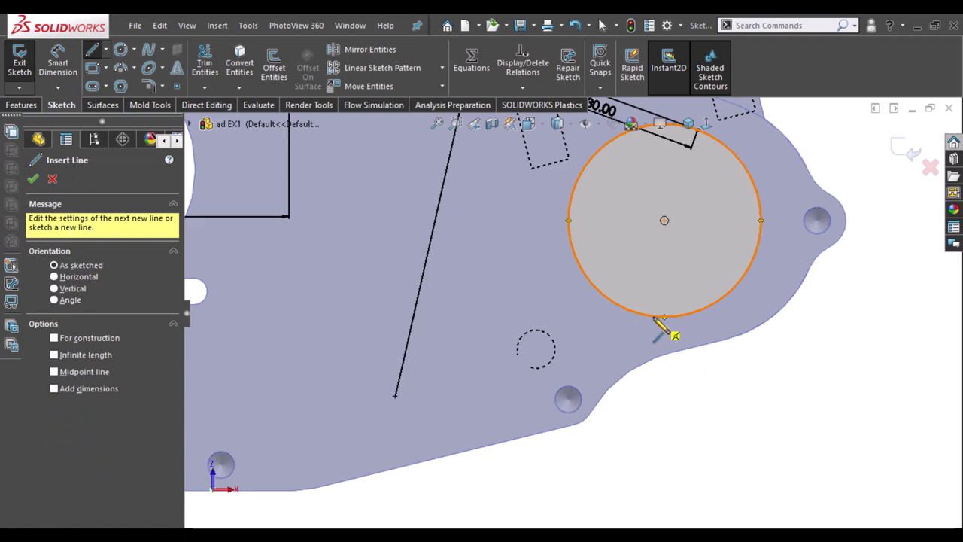
{"action": "left_click", "coordinate": [656, 319]}
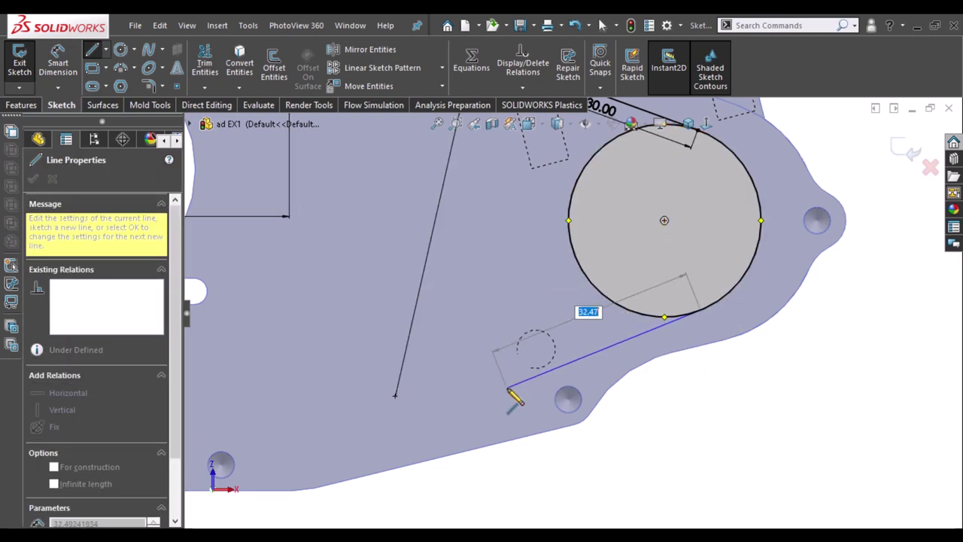
{"action": "left_click", "coordinate": [546, 378]}
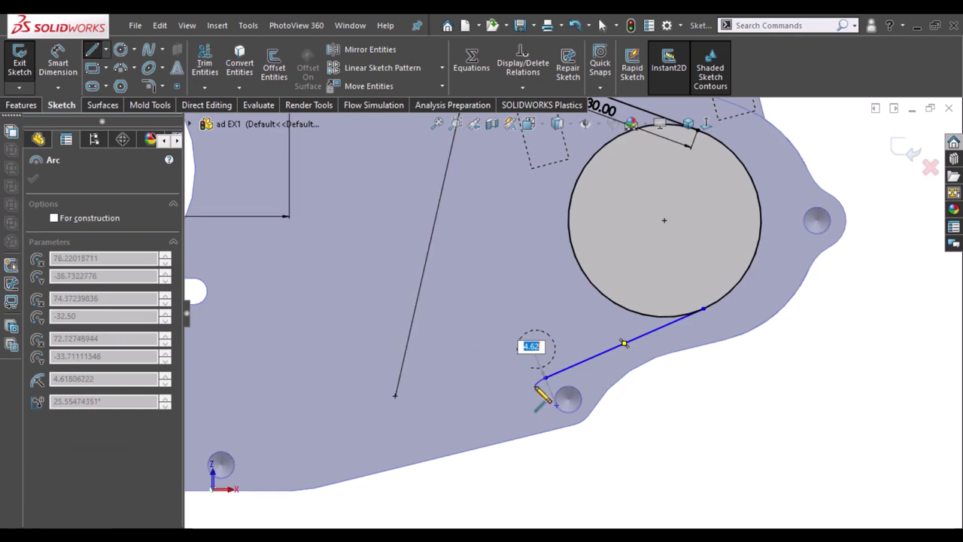
{"action": "key", "text": "Escape"}
{"action": "scroll", "coordinate": [539, 406], "scroll_direction": "down", "scroll_amount": 1}
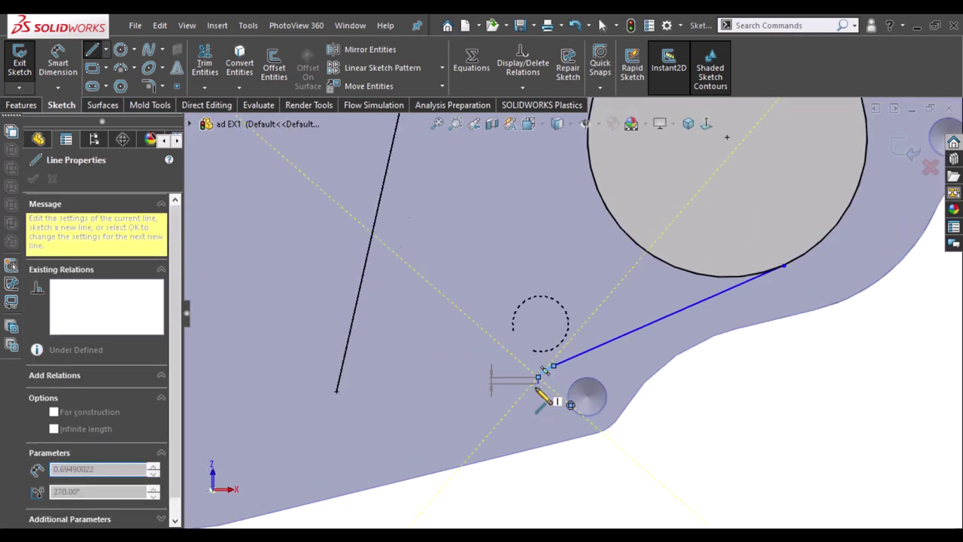
{"action": "scroll", "coordinate": [540, 405], "scroll_direction": "down", "scroll_amount": 1}
{"action": "scroll", "coordinate": [540, 403], "scroll_direction": "down", "scroll_amount": 1}
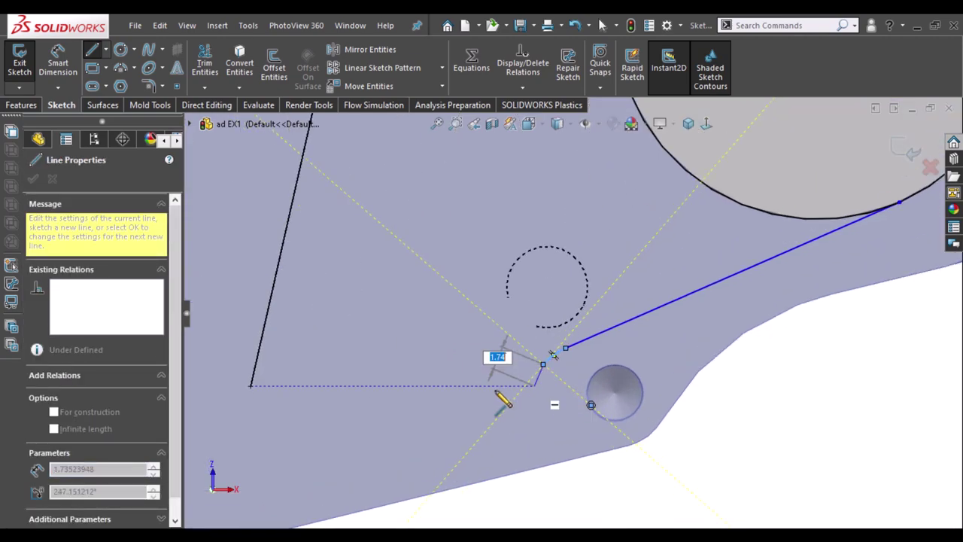
{"action": "left_click", "coordinate": [543, 364]}
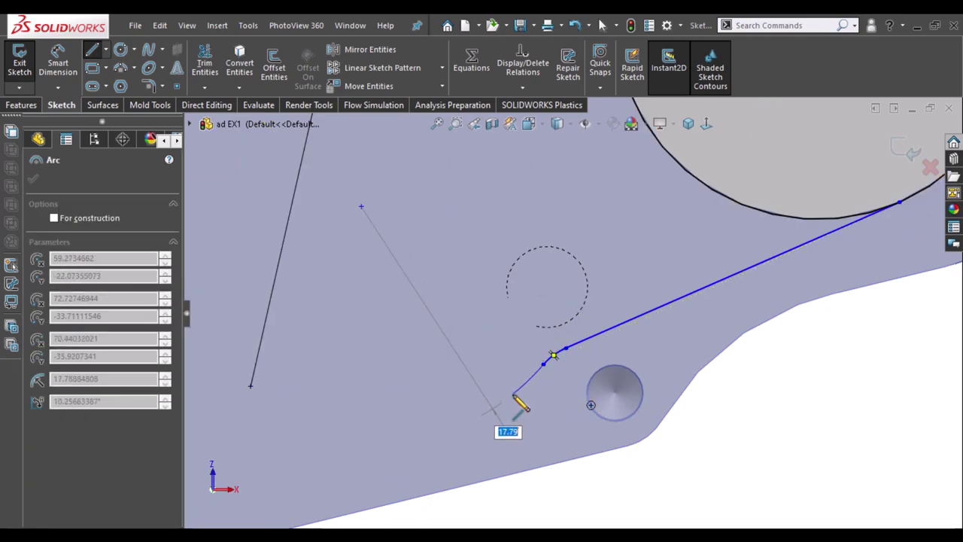
{"action": "left_click", "coordinate": [512, 395]}
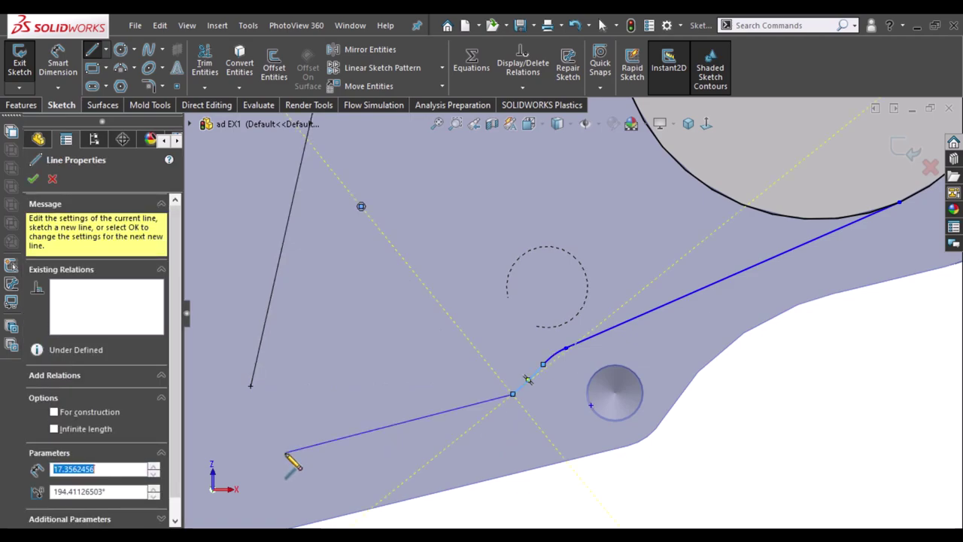
{"action": "left_click", "coordinate": [285, 453]}
{"action": "key", "text": "Escape"}
{"action": "key", "text": "Escape"}
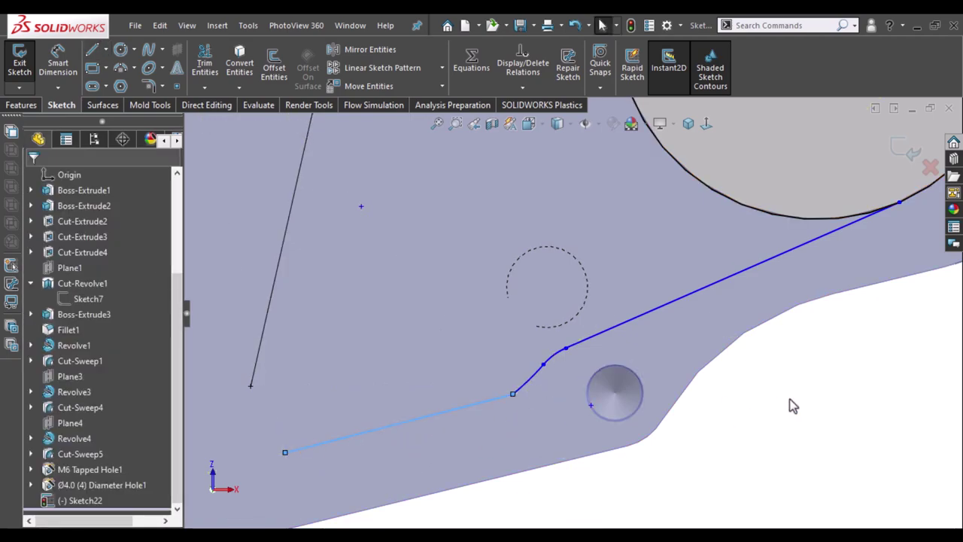
- Check the relations of the arc-line junction, the short arc and the tangent line, then tilt the view slightly
{"action": "left_click", "coordinate": [567, 350]}
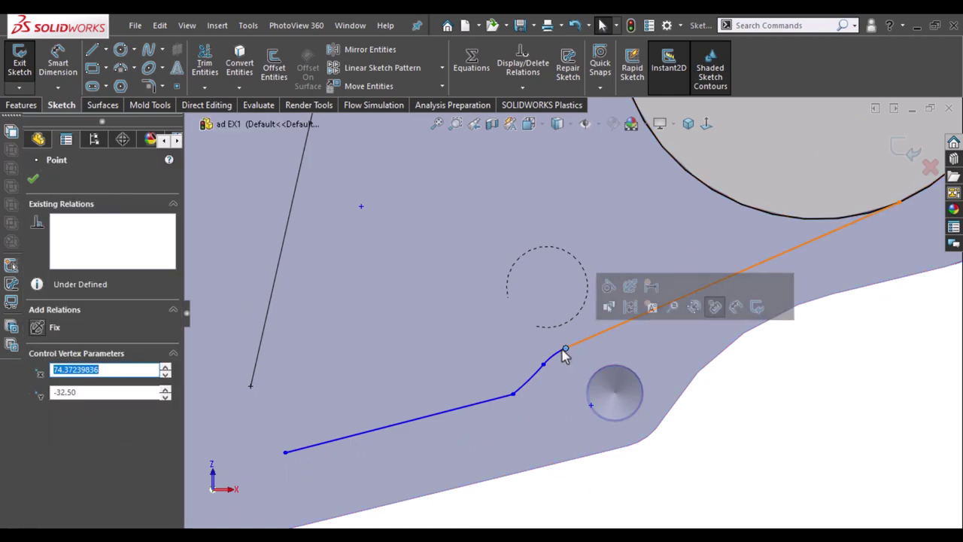
{"action": "left_click", "coordinate": [559, 353]}
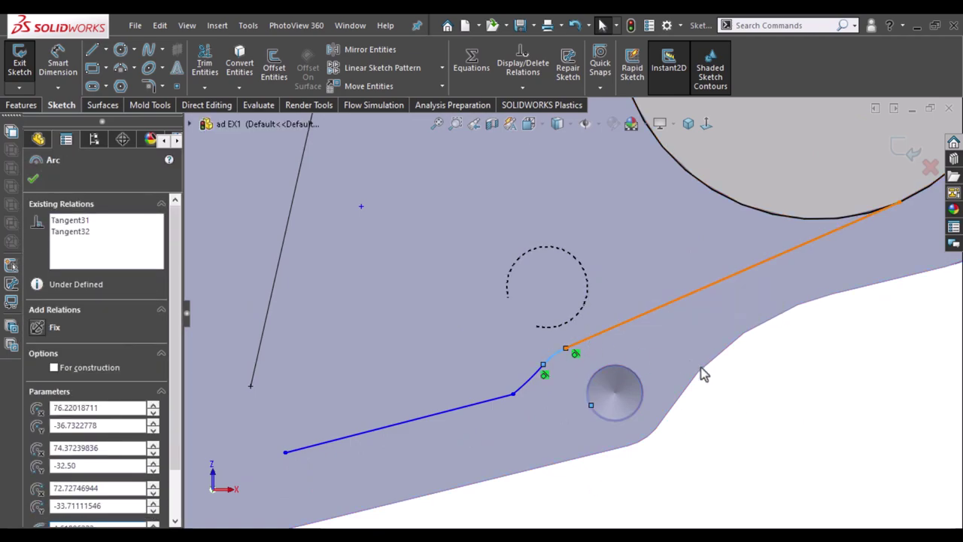
{"action": "left_click", "coordinate": [677, 300]}
{"action": "left_click", "coordinate": [789, 401]}
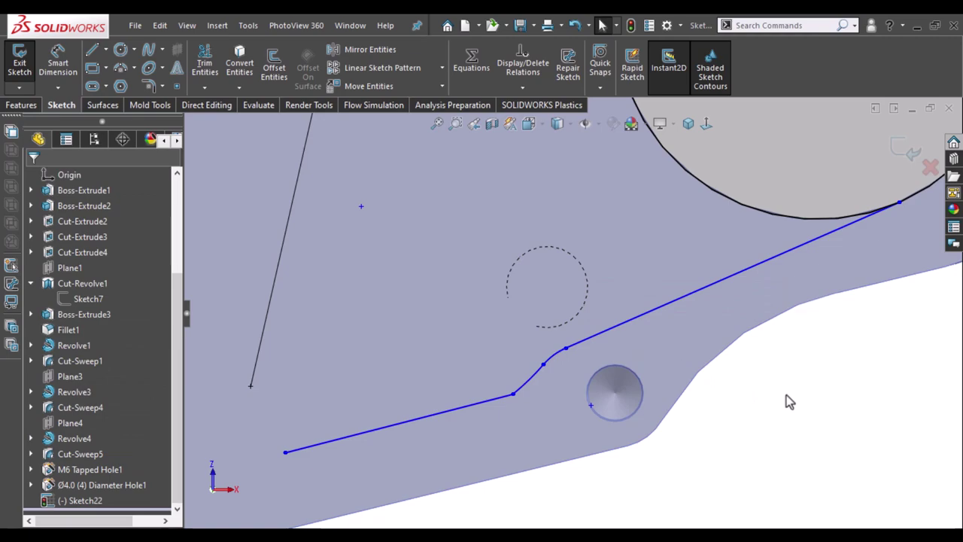
{"action": "mouse_move", "coordinate": [788, 389]}
{"action": "middle_mouse_down"}
{"action": "mouse_move", "coordinate": [653, 383]}
{"action": "mouse_move", "coordinate": [709, 394]}
{"action": "middle_mouse_up"}
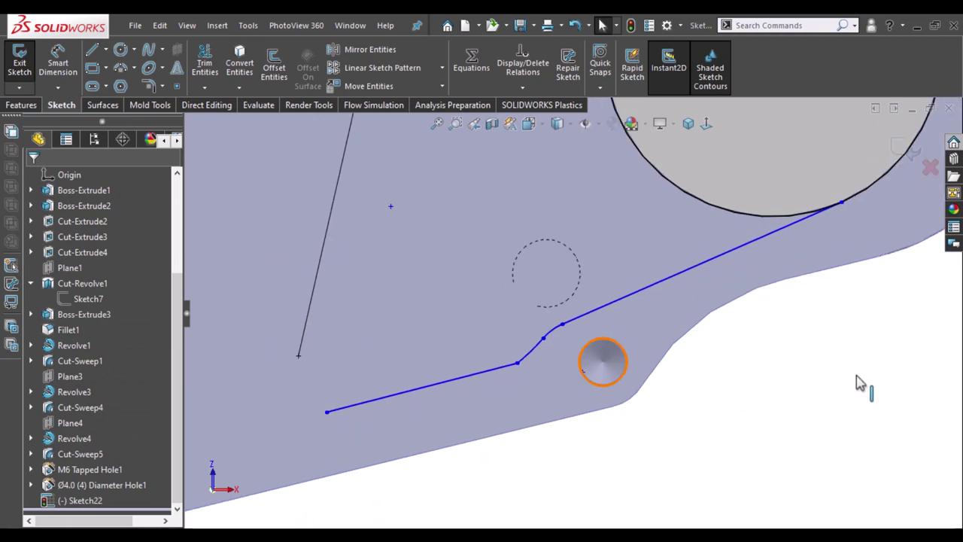
- Draw a construction circle around the small hole, tangent to the plate edge
{"action": "key", "text": "c"}
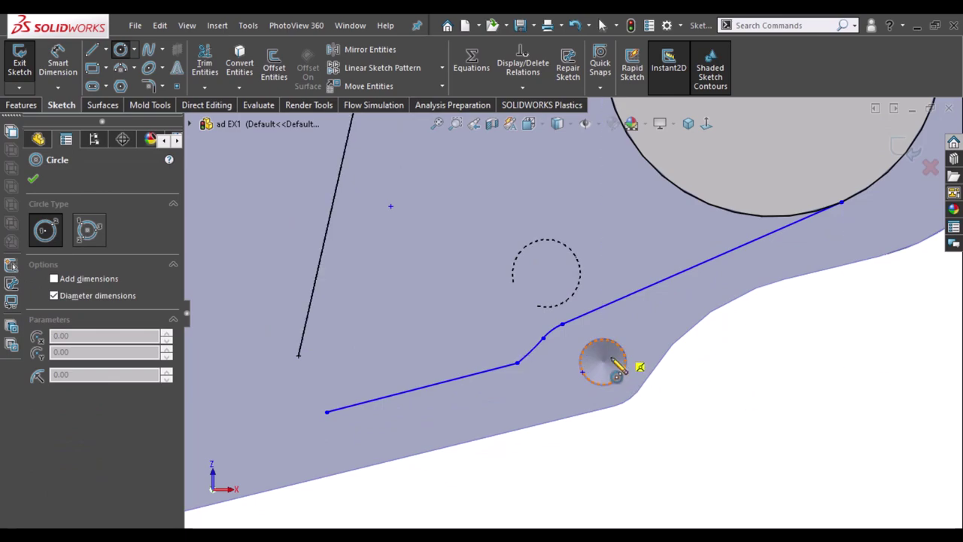
{"action": "left_click", "coordinate": [604, 364]}
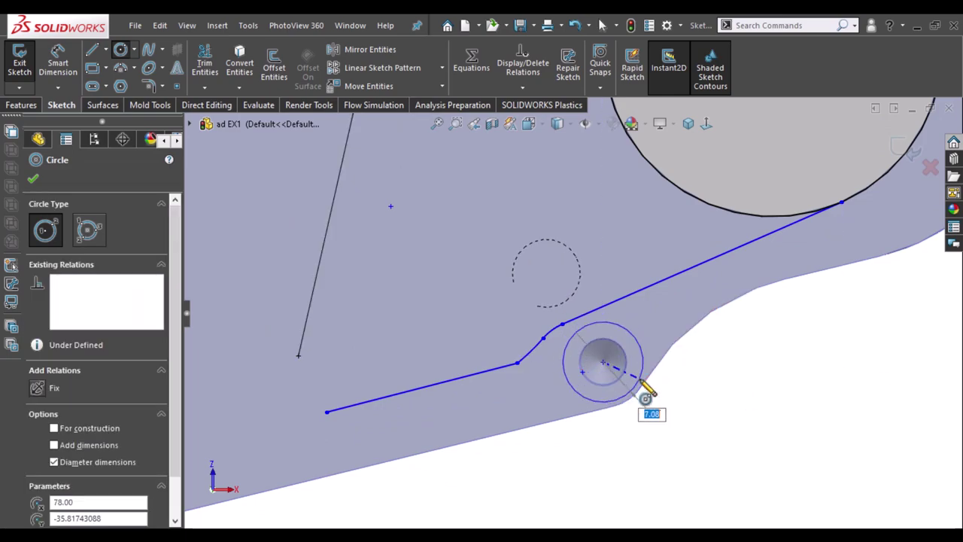
{"action": "left_click", "coordinate": [640, 378]}
{"action": "key", "text": "Escape"}
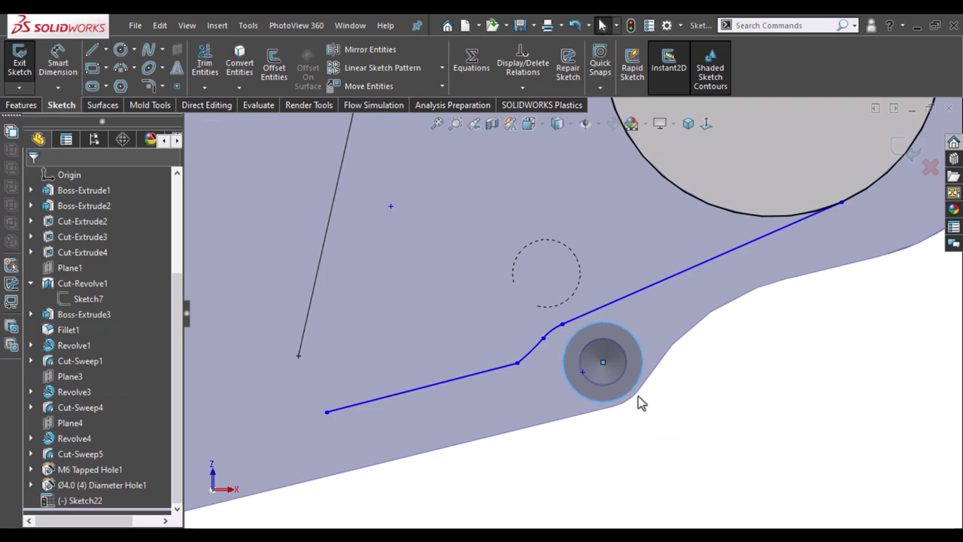
{"action": "left_click", "coordinate": [639, 398], "text": "ctrl"}
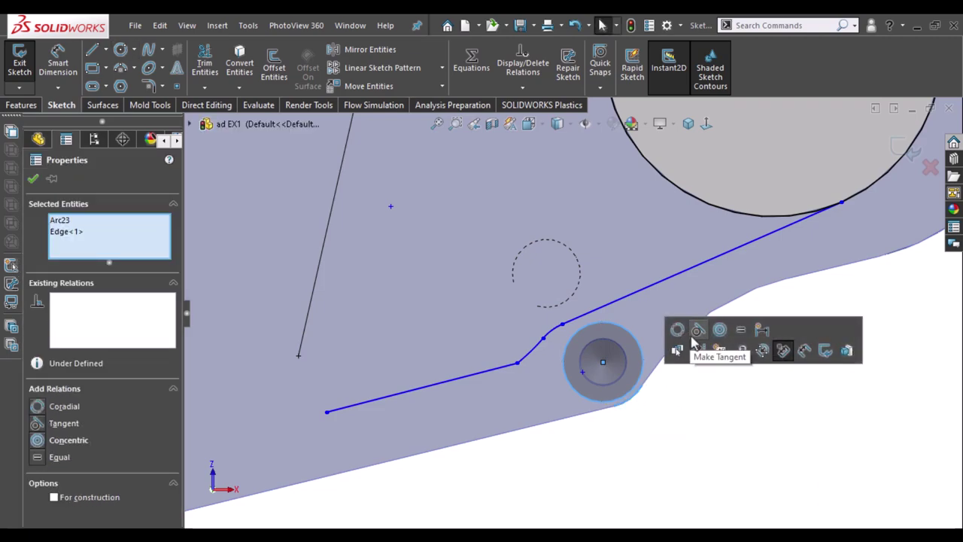
{"action": "left_click", "coordinate": [694, 339]}
{"action": "left_click", "coordinate": [637, 381]}
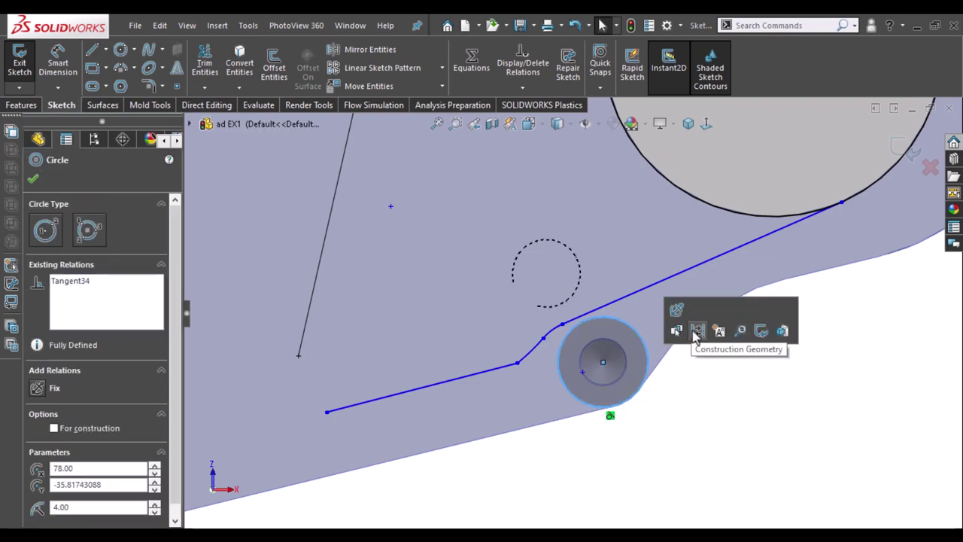
{"action": "left_click", "coordinate": [756, 387]}
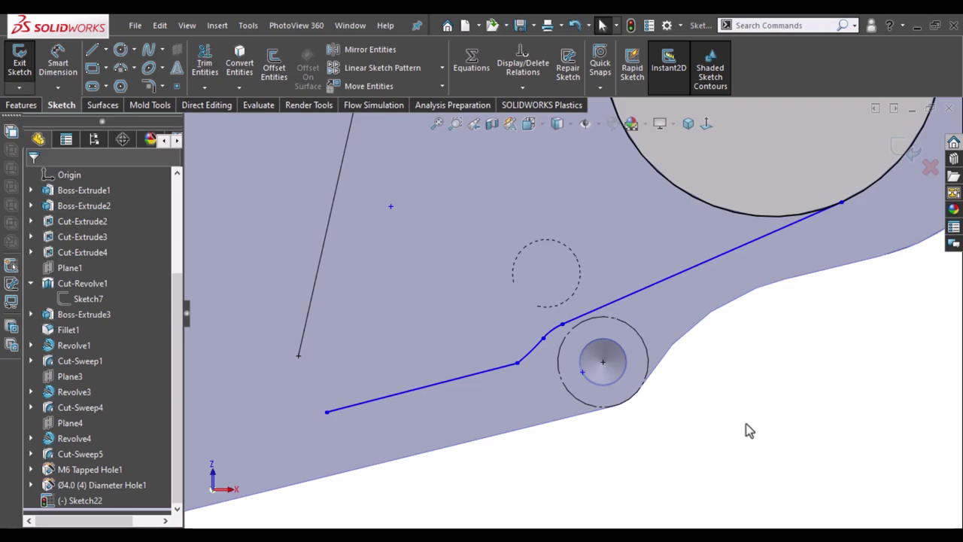
- Pull the arc's end toward the small hole and make the fillet arc concentric with the construction circle
{"action": "left_click", "coordinate": [583, 372]}
{"action": "mouse_move", "coordinate": [585, 373]}
{"action": "left_mouse_down"}
{"action": "mouse_move", "coordinate": [604, 363]}
{"action": "mouse_move", "coordinate": [595, 367]}
{"action": "left_mouse_up"}
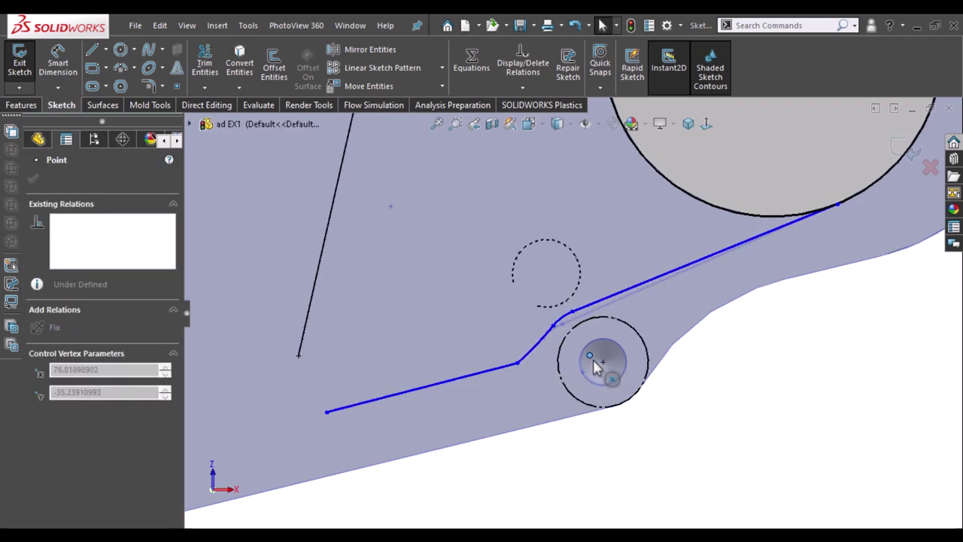
{"action": "left_click", "coordinate": [560, 320]}
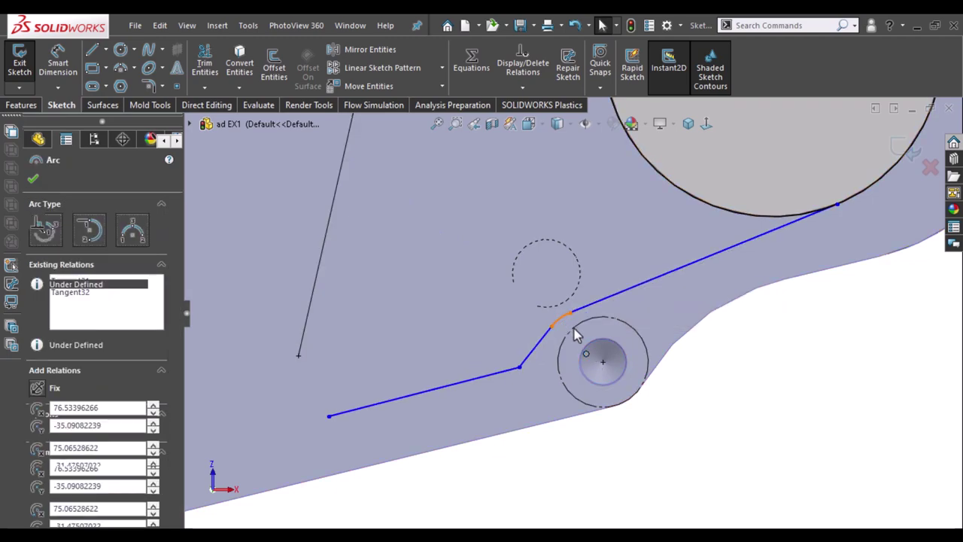
{"action": "left_click", "coordinate": [574, 333], "text": "ctrl"}
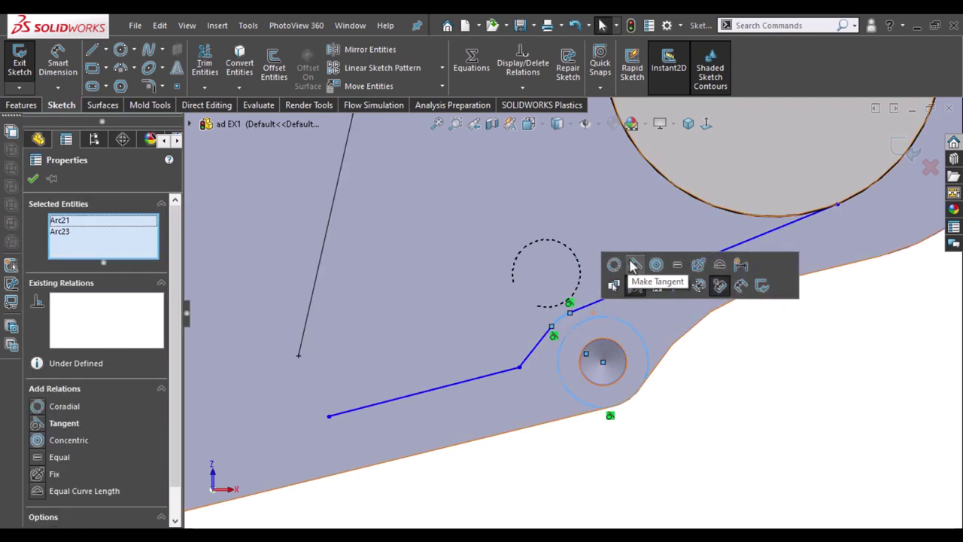
{"action": "left_click", "coordinate": [657, 268]}
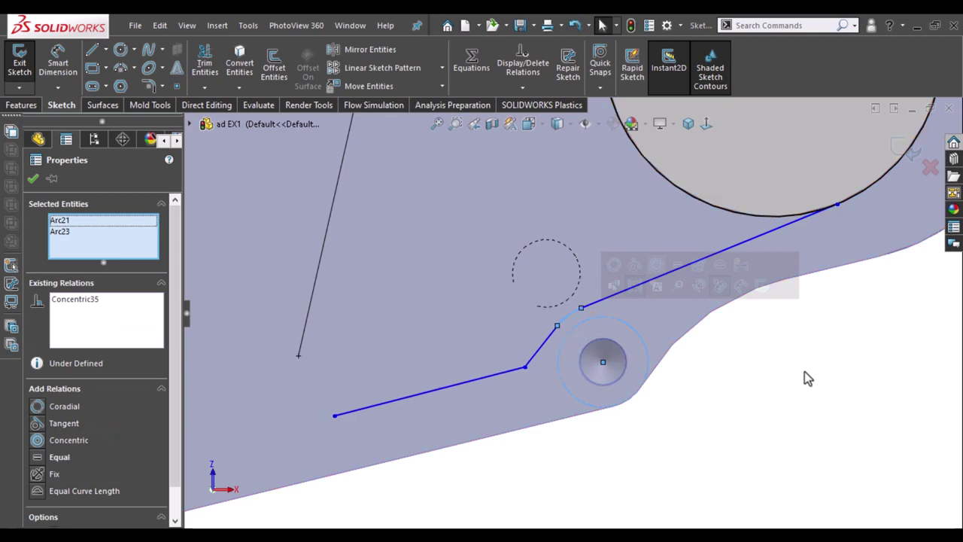
{"action": "left_click", "coordinate": [803, 372]}
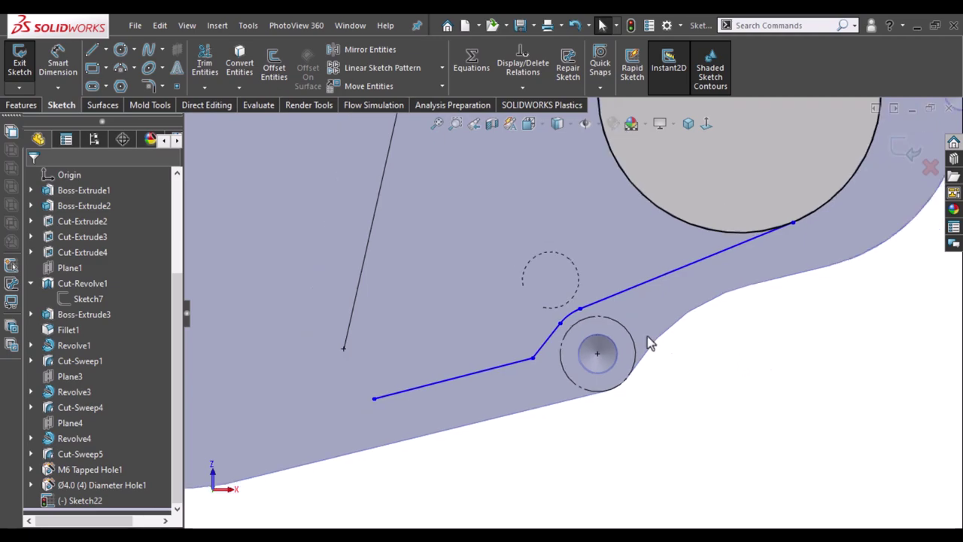
{"action": "scroll", "coordinate": [570, 324], "scroll_direction": "down", "scroll_amount": 3}
{"action": "scroll", "coordinate": [569, 326], "scroll_direction": "down", "scroll_amount": 2}
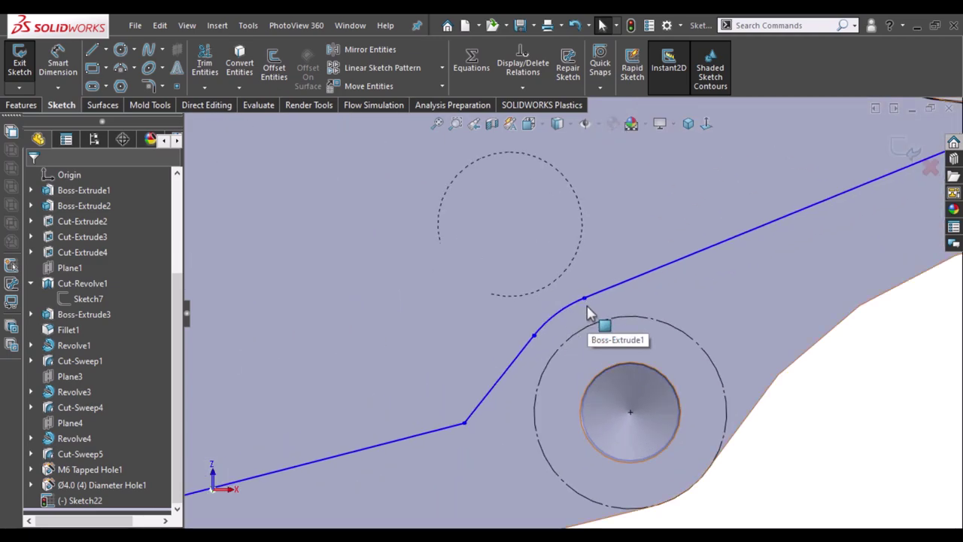
{"action": "right_click_drag", "start_coordinate": [388, 299], "coordinate": [399, 215]}
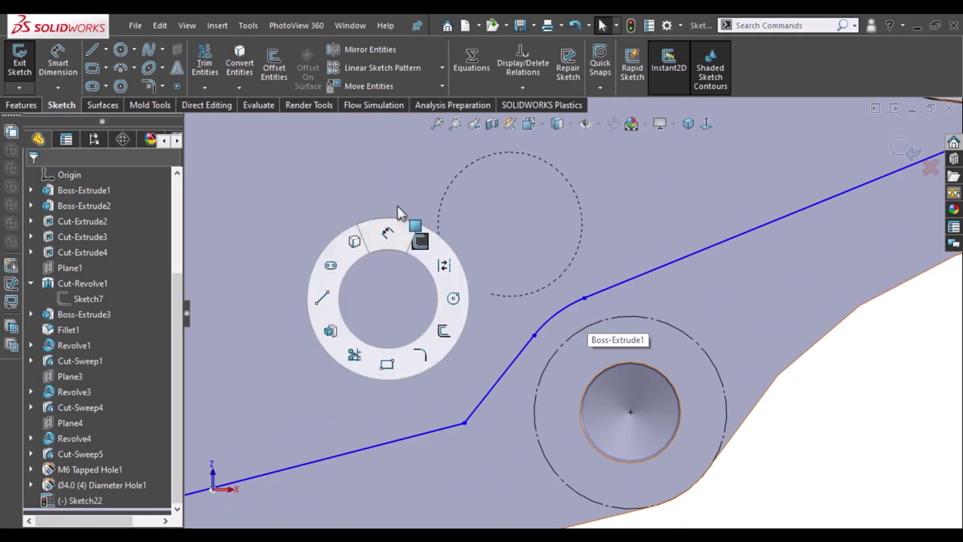
- Dimension the gap from the construction circle to the fillet arc's end as 4.00, then zoom out
{"action": "left_click", "coordinate": [564, 340]}
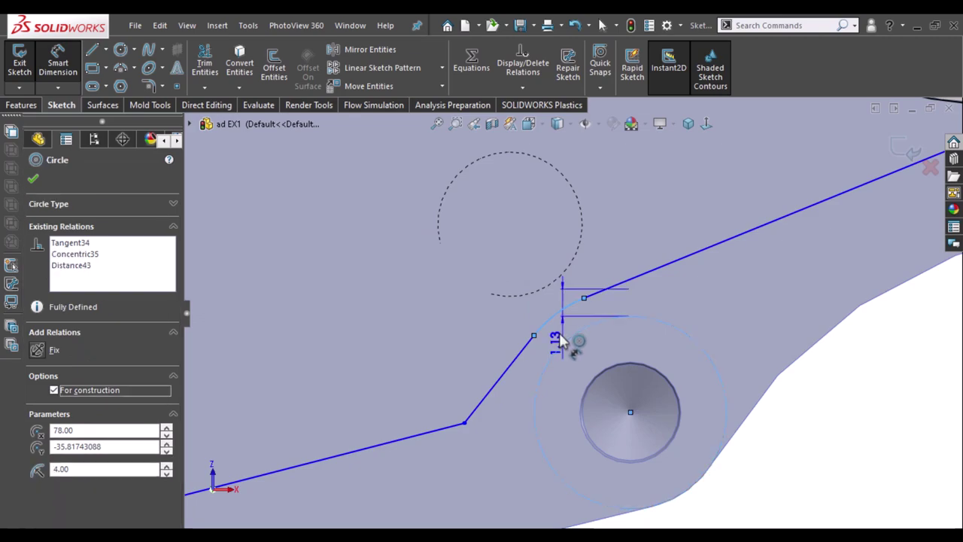
{"action": "left_click", "coordinate": [560, 340]}
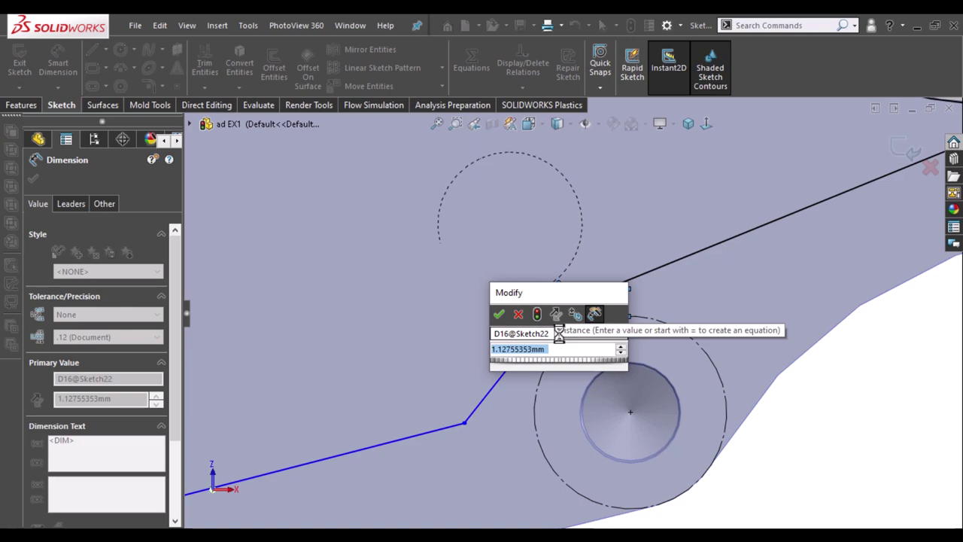
{"action": "type", "text": "5"}
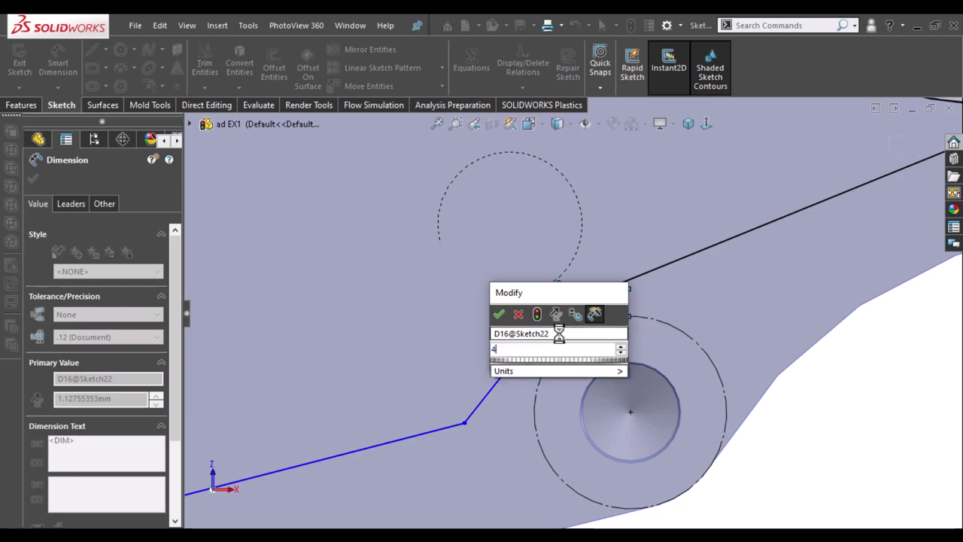
{"action": "key", "text": "Return"}
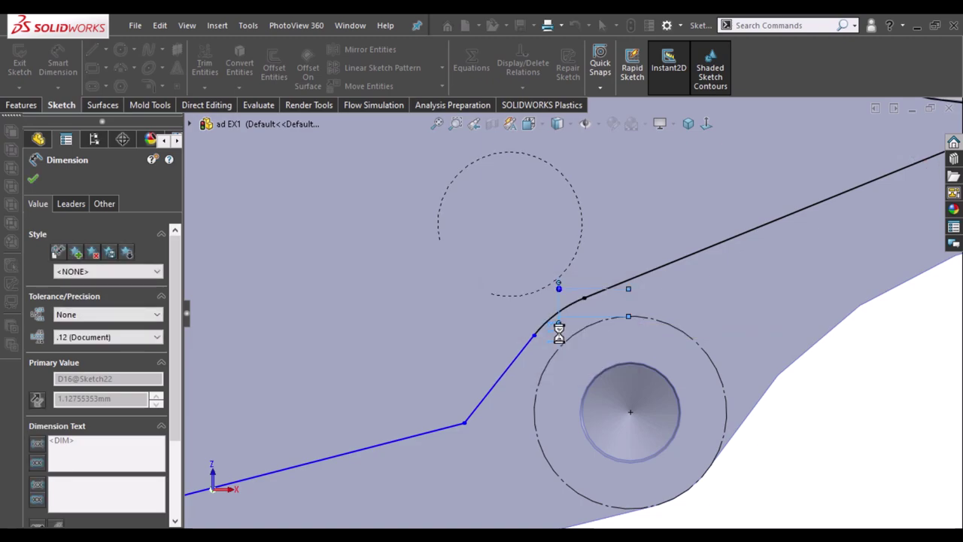
{"action": "left_click", "coordinate": [892, 419]}
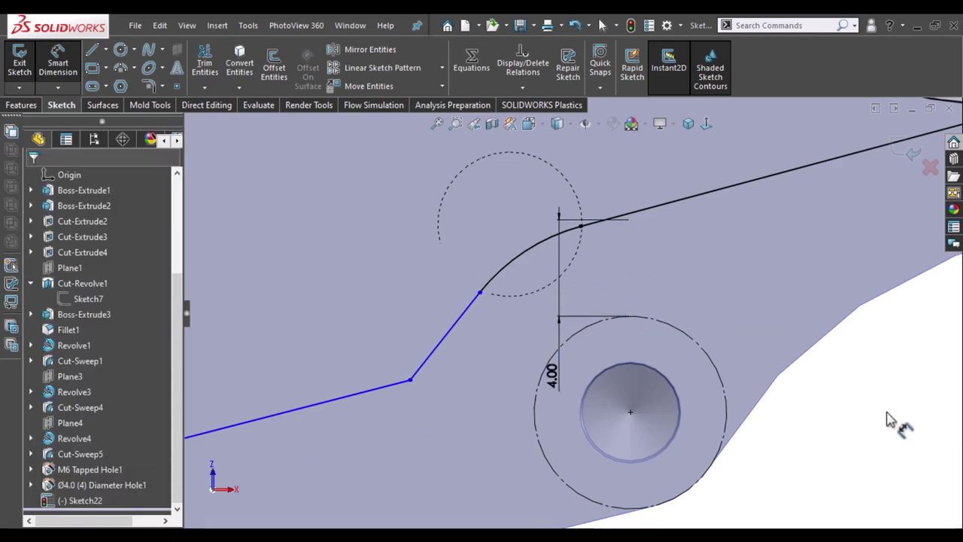
{"action": "scroll", "coordinate": [804, 434], "scroll_direction": "up", "scroll_amount": 3}
{"action": "scroll", "coordinate": [804, 434], "scroll_direction": "up", "scroll_amount": 2}
{"action": "scroll", "coordinate": [812, 436], "scroll_direction": "up", "scroll_amount": 2}
- Delete the R20.00, R12.40 and R8.00 fillet arcs along with their dimensions
{"action": "scroll", "coordinate": [757, 387], "scroll_direction": "up", "scroll_amount": 2}
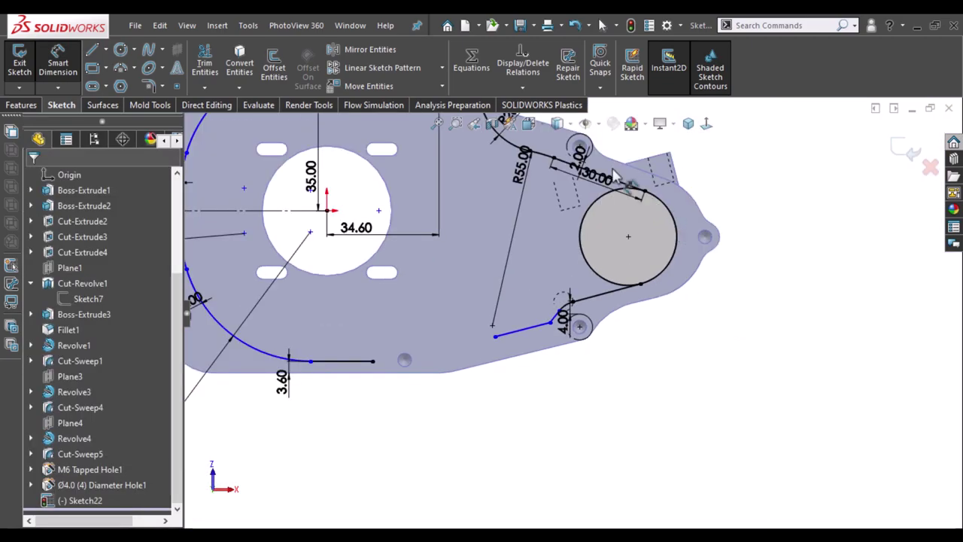
{"action": "scroll", "coordinate": [549, 173], "scroll_direction": "up", "scroll_amount": 2}
{"action": "scroll", "coordinate": [539, 168], "scroll_direction": "down", "scroll_amount": 2}
{"action": "scroll", "coordinate": [752, 275], "scroll_direction": "down", "scroll_amount": 2}
{"action": "scroll", "coordinate": [756, 286], "scroll_direction": "up", "scroll_amount": 1}
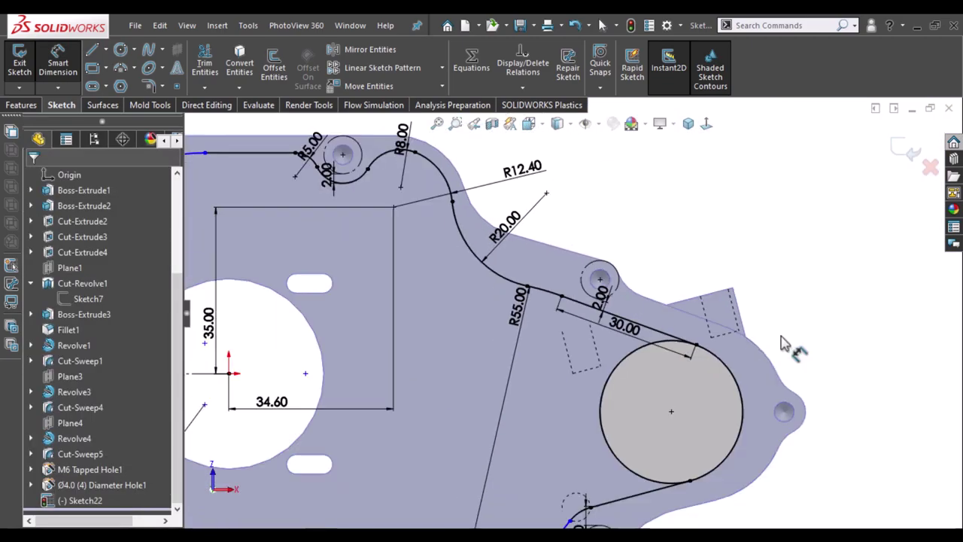
{"action": "scroll", "coordinate": [780, 344], "scroll_direction": "up", "scroll_amount": 1}
{"action": "middle_click_drag", "start_coordinate": [473, 154], "coordinate": [492, 188], "text": "ctrl"}
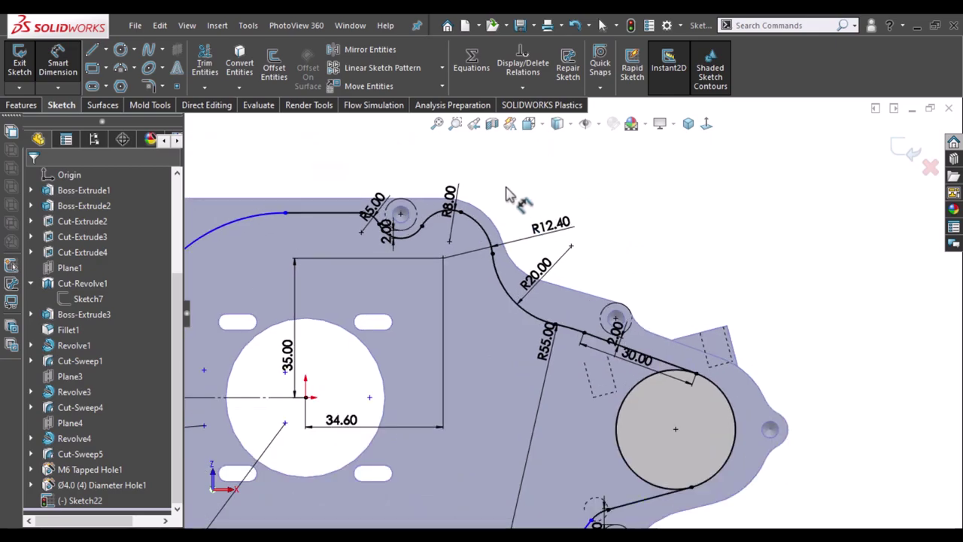
{"action": "key", "text": "Escape"}
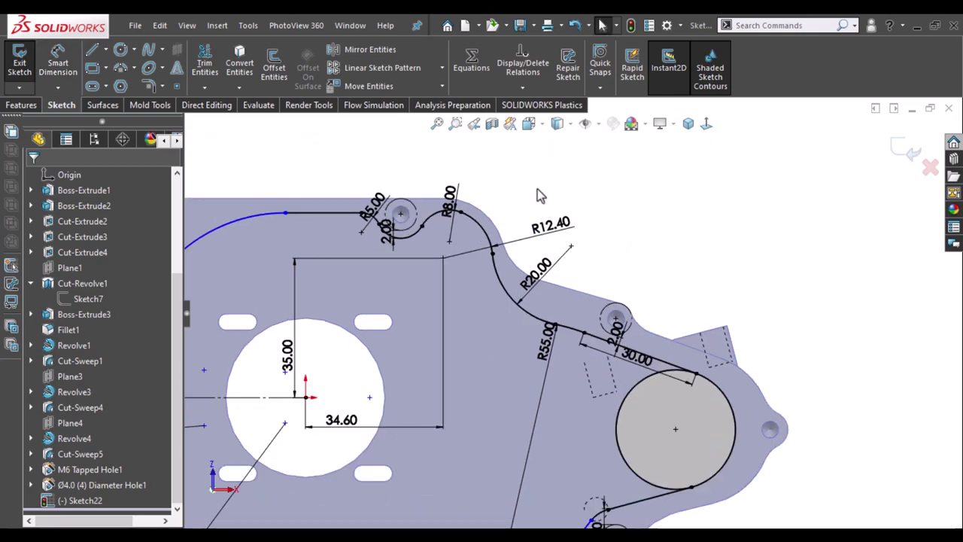
{"action": "left_click", "coordinate": [511, 272]}
{"action": "key", "text": "Delete"}
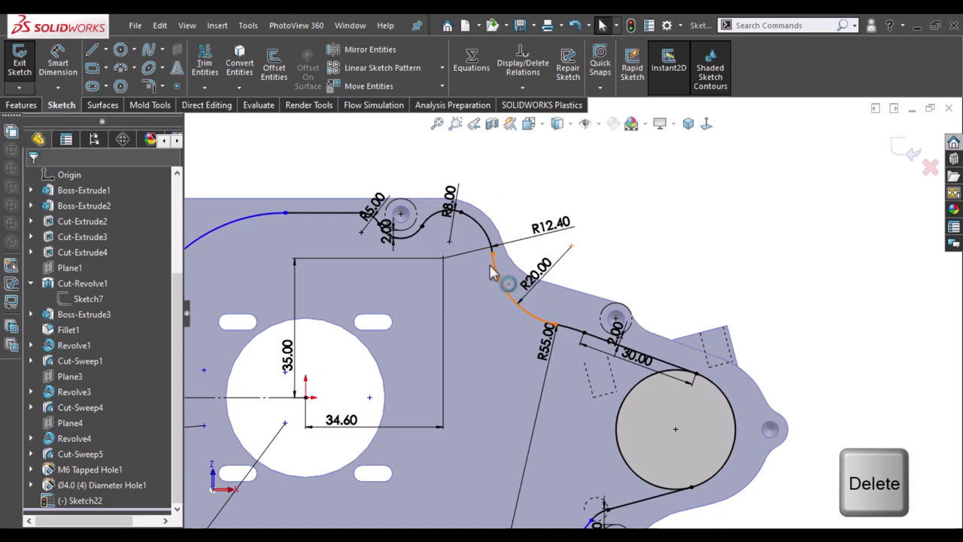
{"action": "left_click", "coordinate": [475, 227]}
{"action": "key", "text": "Delete"}
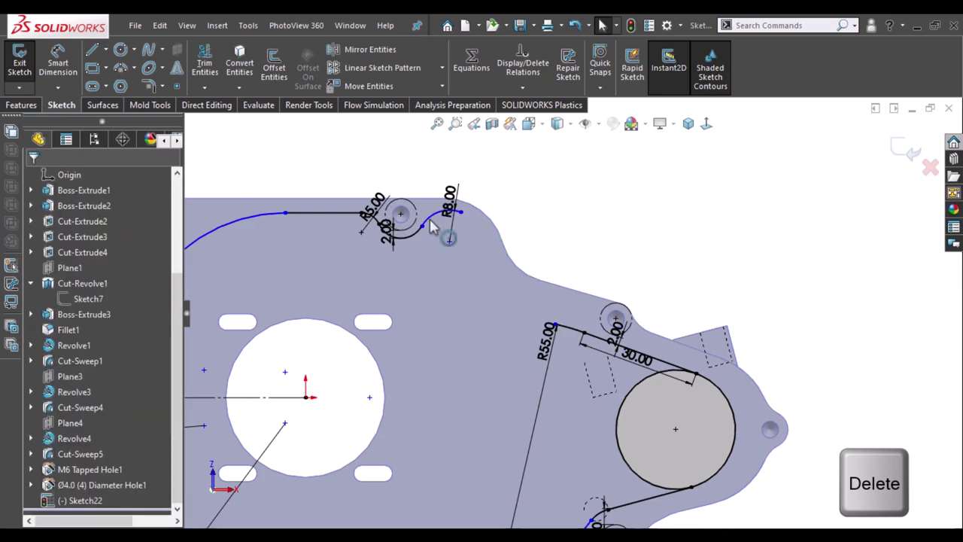
{"action": "left_click", "coordinate": [440, 219]}
{"action": "key", "text": "Delete"}
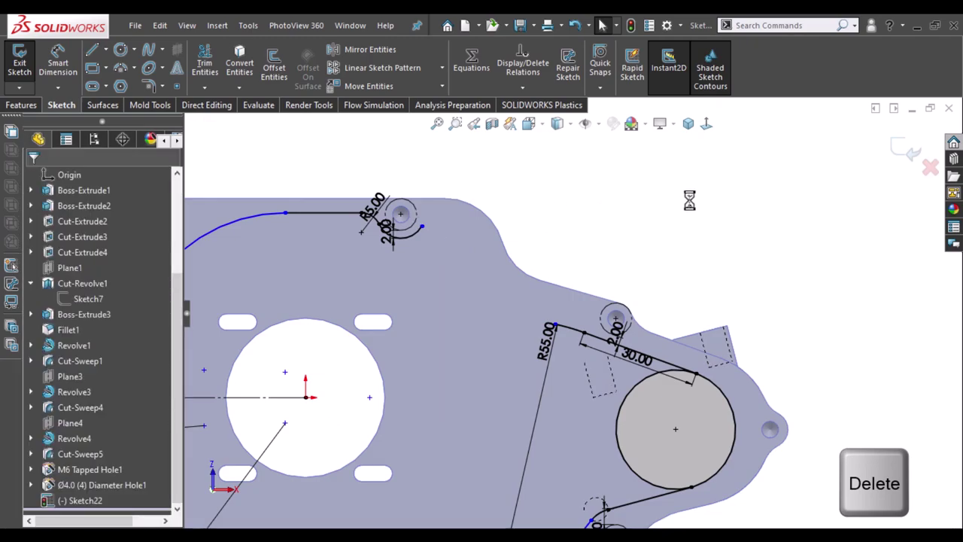
- Change the small hole's 2.00 offset dimension to 4.00 and fit the part in view
{"action": "double_click", "coordinate": [614, 335]}
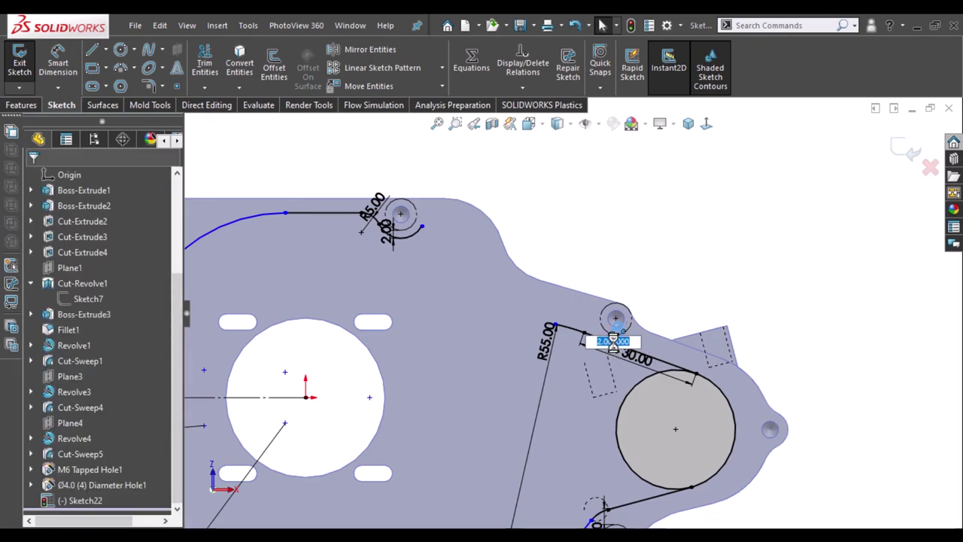
{"action": "type", "text": "4"}
{"action": "key", "text": "Return"}
{"action": "key", "text": "f"}
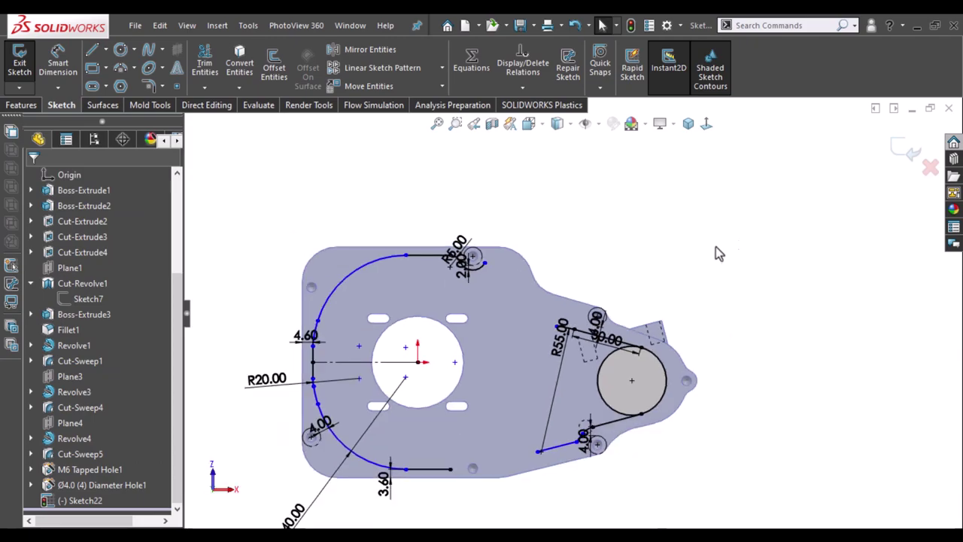
{"action": "scroll", "coordinate": [569, 467], "scroll_direction": "down", "scroll_amount": 3}
{"action": "scroll", "coordinate": [541, 452], "scroll_direction": "down", "scroll_amount": 3}
{"action": "scroll", "coordinate": [511, 440], "scroll_direction": "down", "scroll_amount": 2}
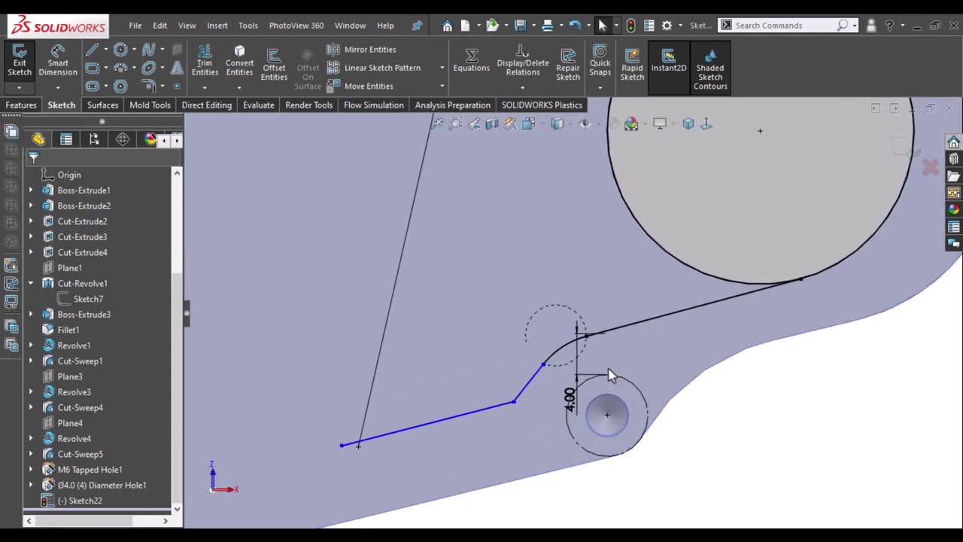
{"action": "scroll", "coordinate": [479, 428], "scroll_direction": "down", "scroll_amount": 2}
- Undo two sketch changes and delete the short angled segment between the line and the arc
{"action": "left_click", "coordinate": [467, 411]}
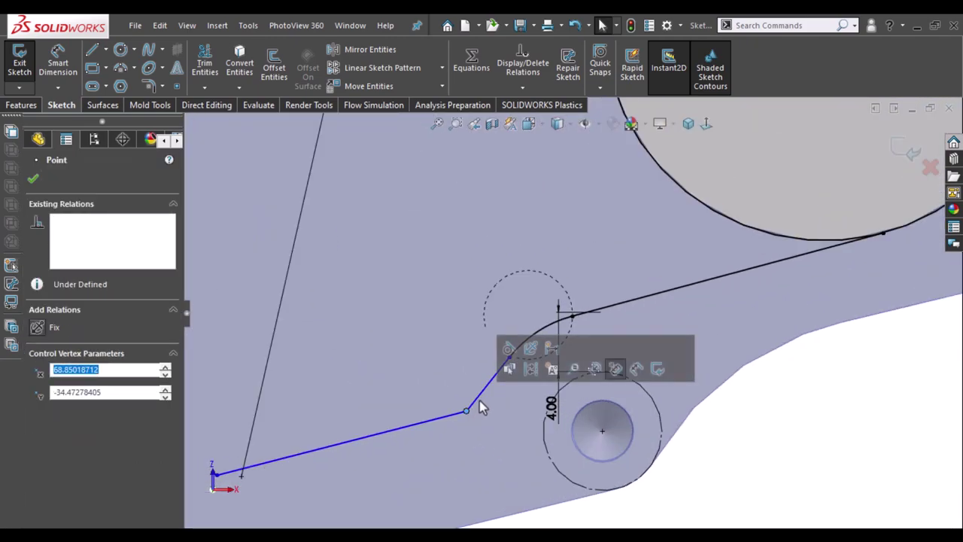
{"action": "key", "text": "ctrl+z"}
{"action": "scroll", "coordinate": [821, 380], "scroll_direction": "up", "scroll_amount": 3}
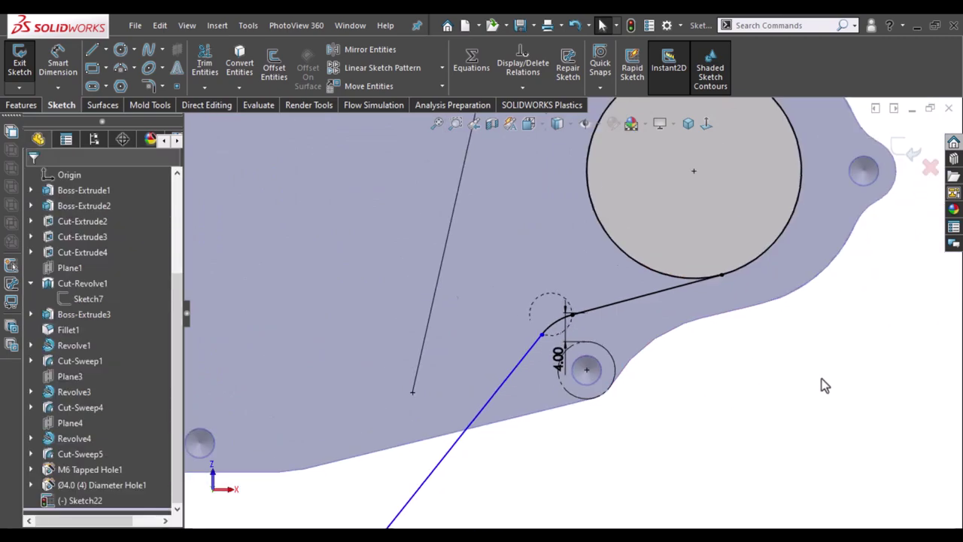
{"action": "scroll", "coordinate": [821, 380], "scroll_direction": "up", "scroll_amount": 3}
{"action": "key", "text": "ctrl+z"}
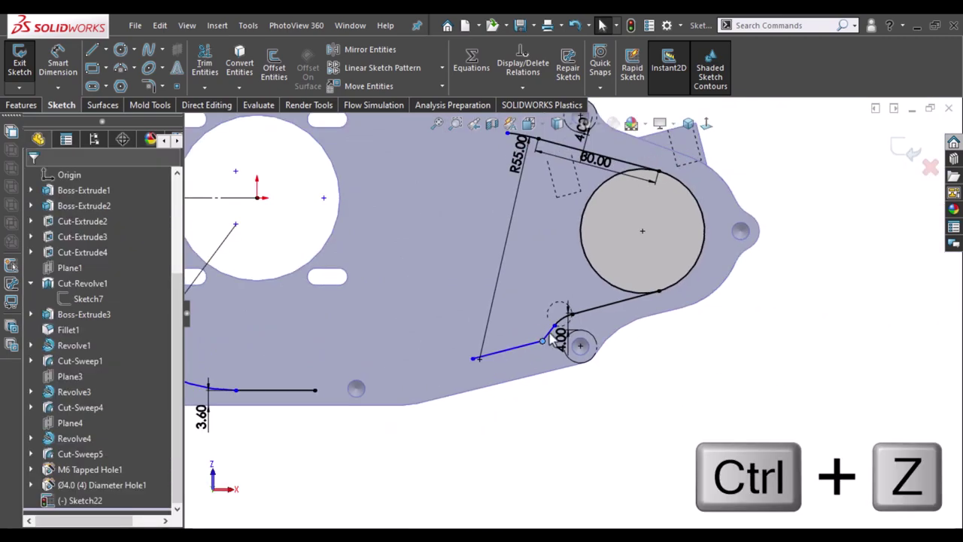
{"action": "left_click", "coordinate": [554, 332]}
{"action": "scroll", "coordinate": [549, 341], "scroll_direction": "down", "scroll_amount": 2}
{"action": "scroll", "coordinate": [550, 340], "scroll_direction": "down", "scroll_amount": 2}
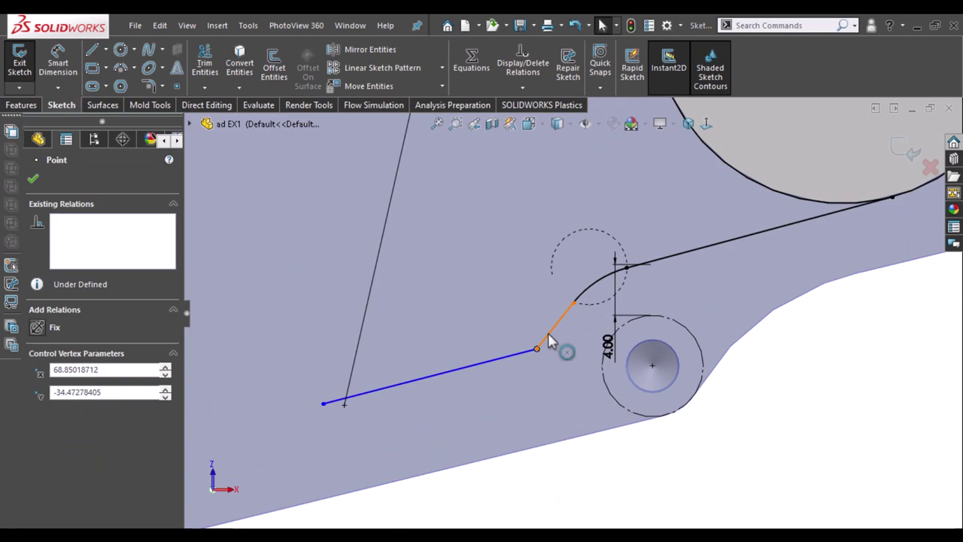
{"action": "left_click", "coordinate": [556, 326]}
{"action": "key", "text": "Delete"}
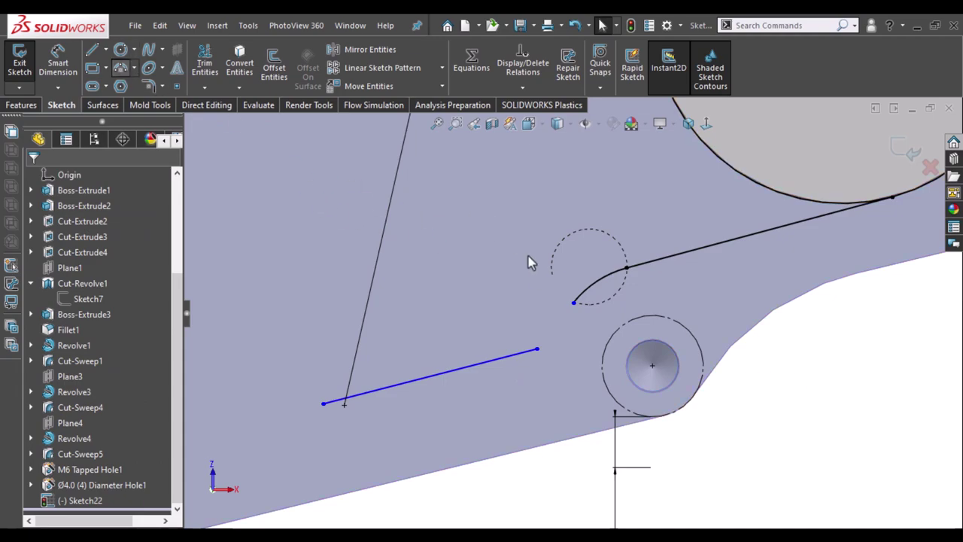
- Draw a tangent arc from the blue line's end to the existing arc, dimensioned R3.20
{"action": "key", "text": "a"}
{"action": "left_click", "coordinate": [573, 303]}
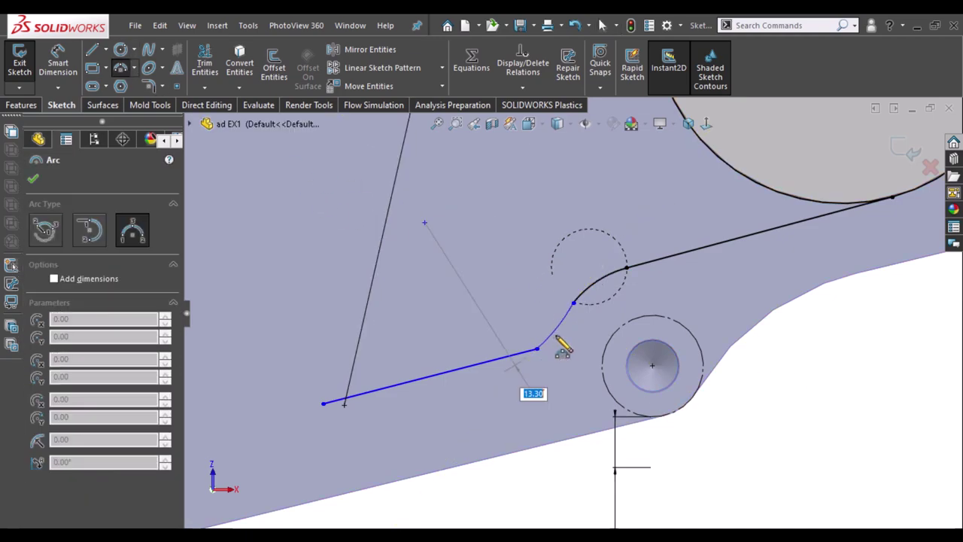
{"action": "left_click", "coordinate": [558, 342]}
{"action": "key", "text": "Escape"}
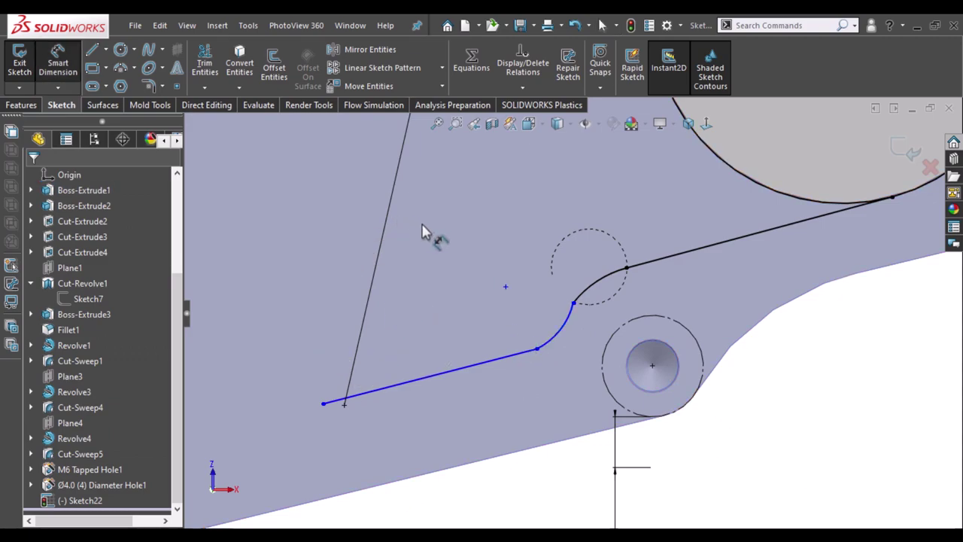
{"action": "left_click_drag", "start_coordinate": [560, 337], "coordinate": [540, 324]}
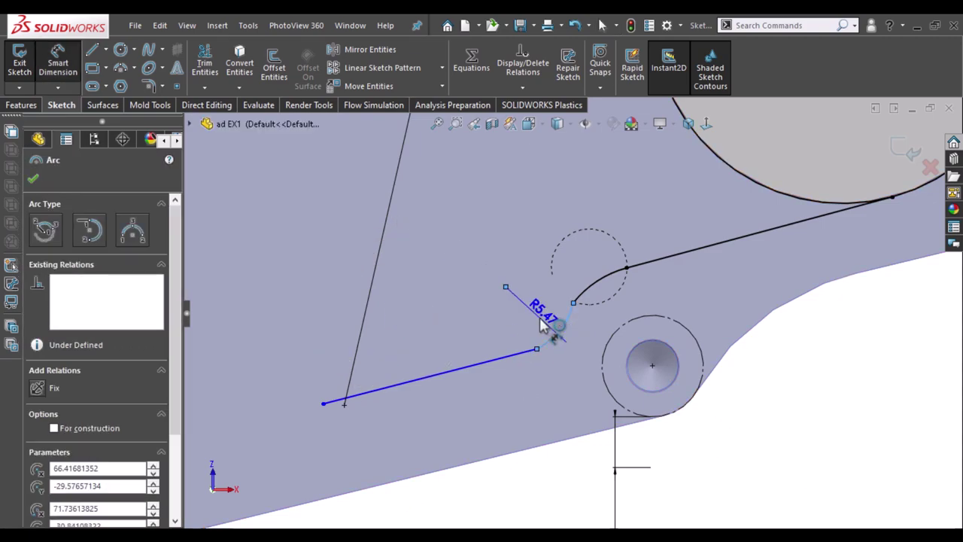
{"action": "left_click", "coordinate": [540, 324]}
{"action": "type", "text": "1"}
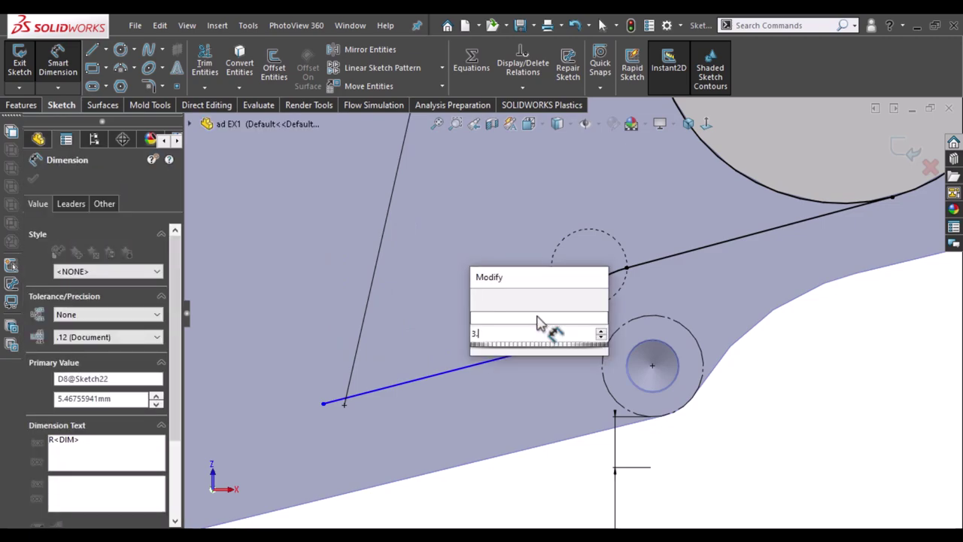
{"action": "type", "text": ".5"}
{"action": "key", "text": "Return"}
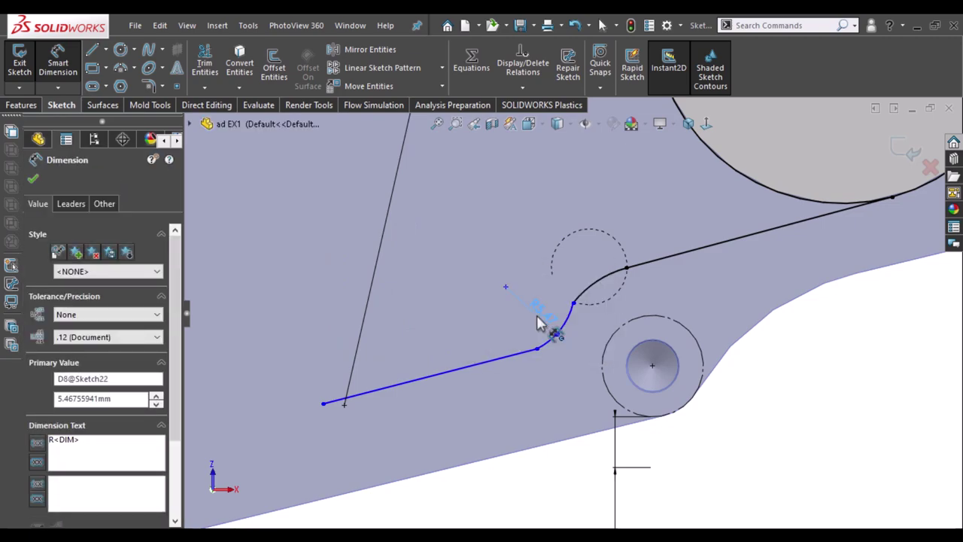
{"action": "left_click", "coordinate": [865, 380]}
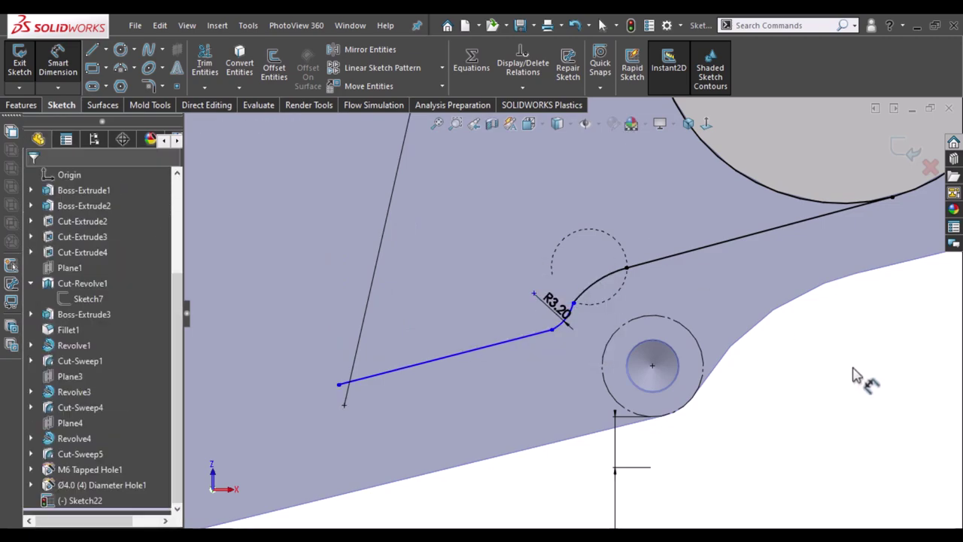
- Inspect the relations at the new arc's endpoint and the blue line's endpoint
{"action": "left_click", "coordinate": [574, 304]}
{"action": "left_click", "coordinate": [948, 387]}
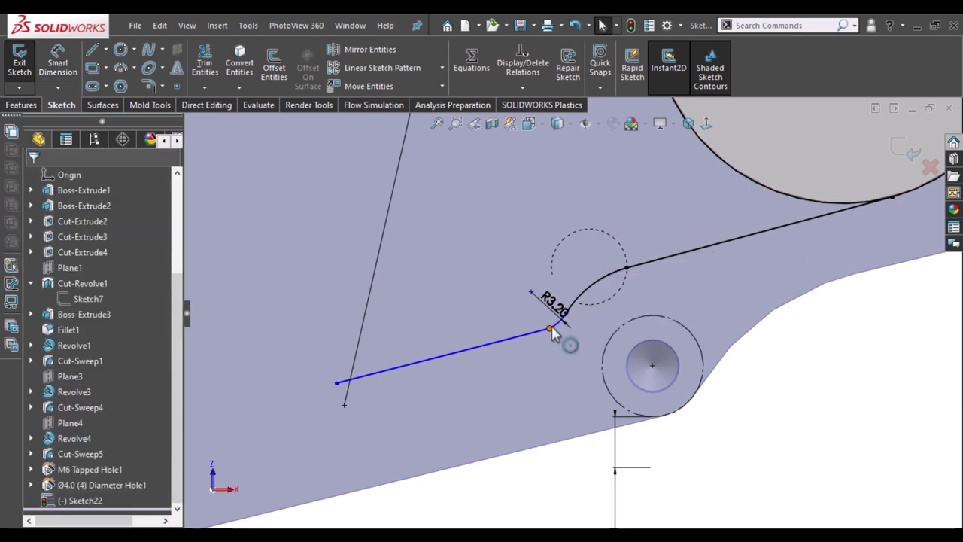
{"action": "left_click", "coordinate": [550, 330]}
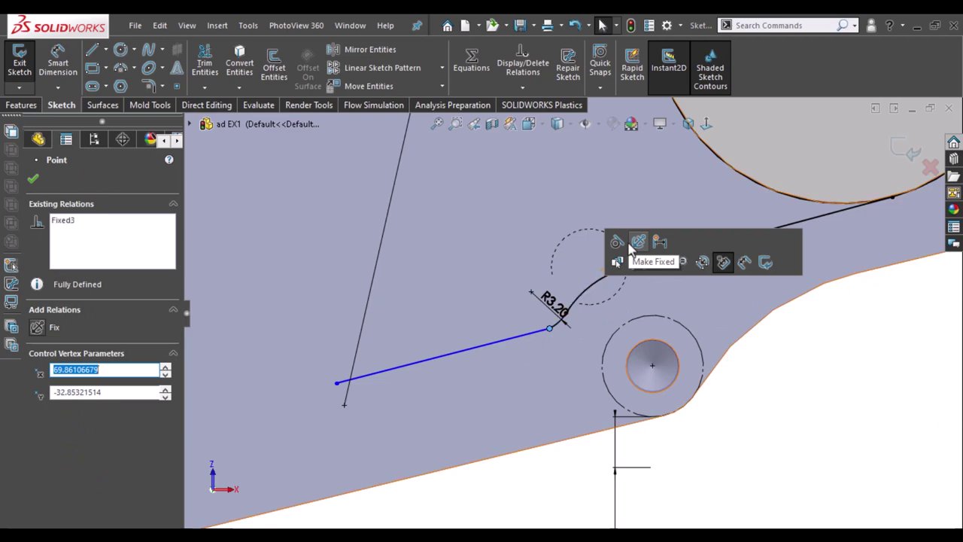
{"action": "left_click", "coordinate": [636, 275]}
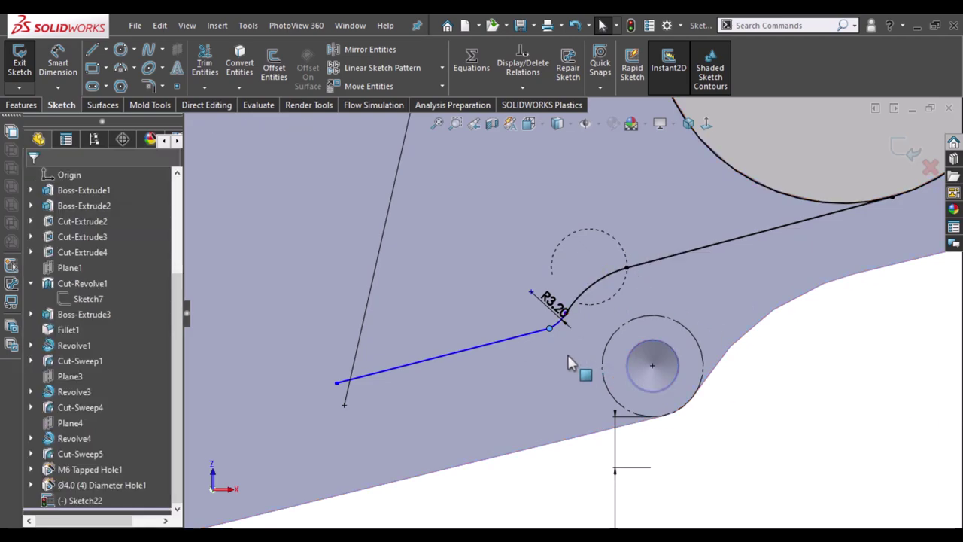
{"action": "left_click", "coordinate": [551, 329]}
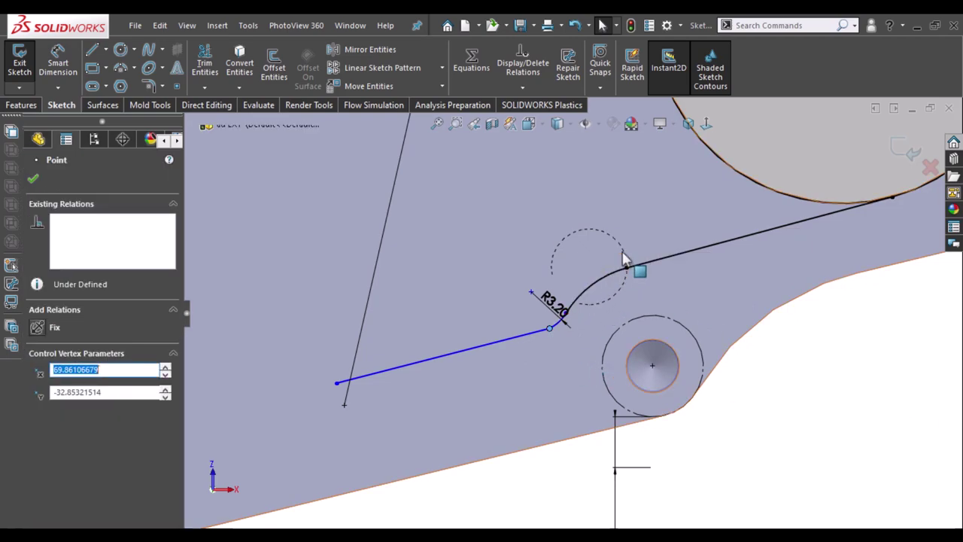
{"action": "left_click", "coordinate": [826, 381]}
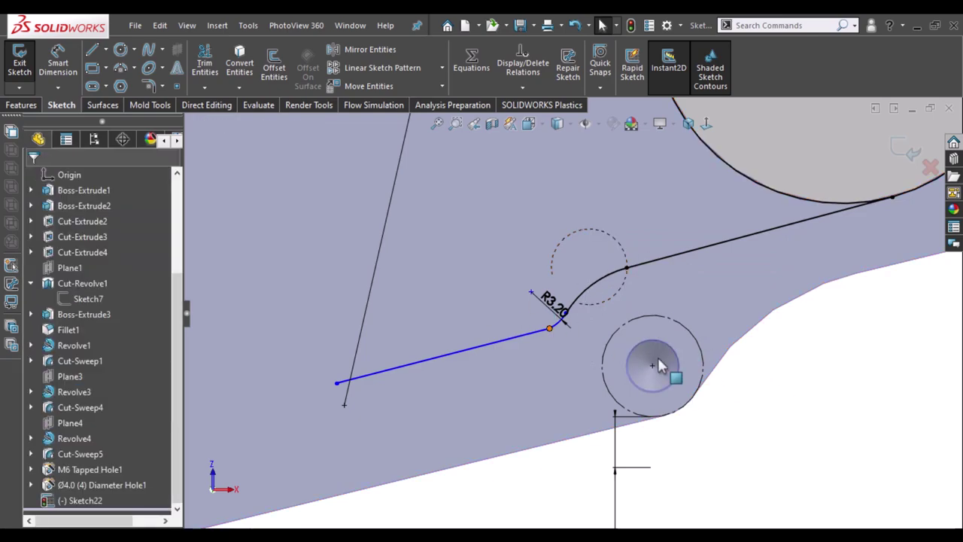
{"action": "left_click", "coordinate": [550, 331]}
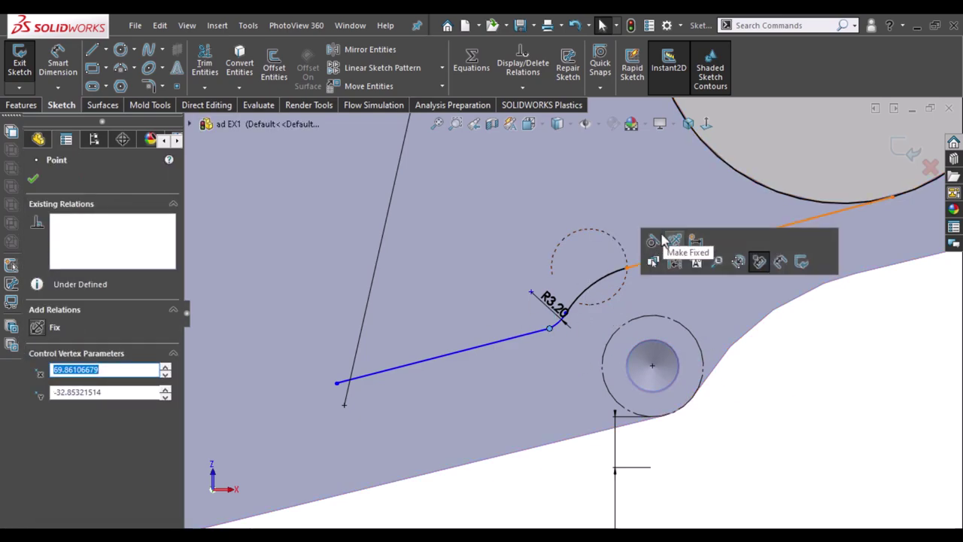
{"action": "left_click", "coordinate": [825, 387]}
{"action": "scroll", "coordinate": [539, 352], "scroll_direction": "down", "scroll_amount": 2}
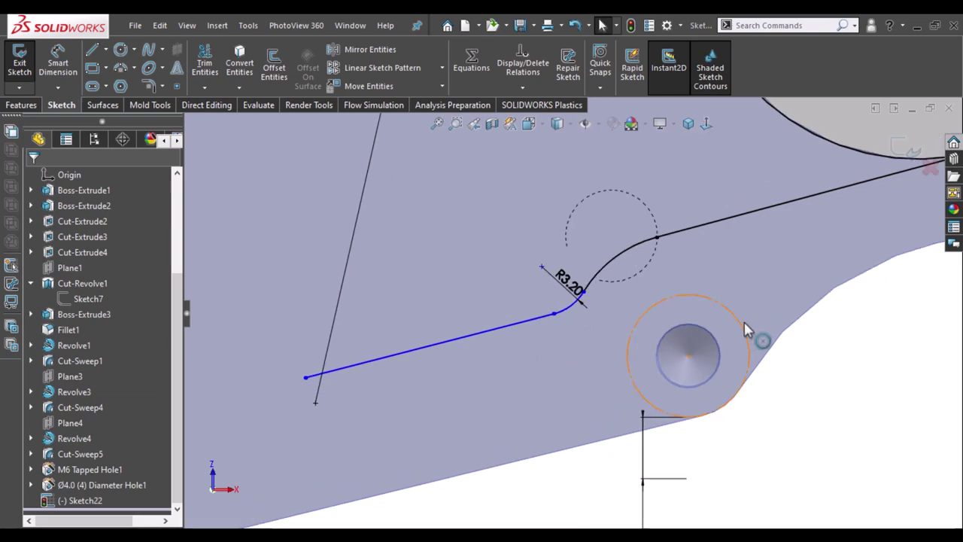
- Relate the blue line to the plate's bottom edge, then zoom out over the part
{"action": "left_click", "coordinate": [458, 342]}
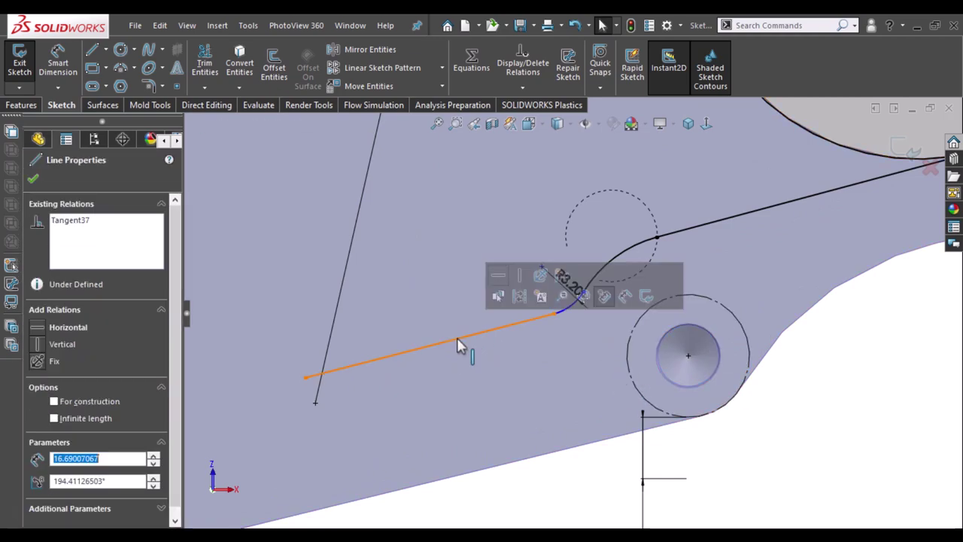
{"action": "left_click", "coordinate": [470, 480], "text": "ctrl"}
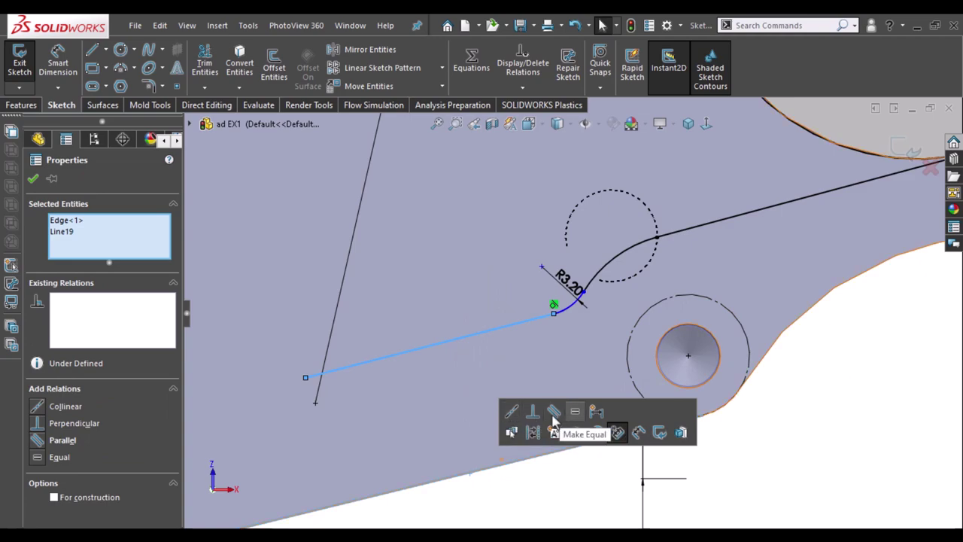
{"action": "left_click", "coordinate": [553, 418]}
{"action": "left_click", "coordinate": [834, 401]}
{"action": "key", "text": "z"}
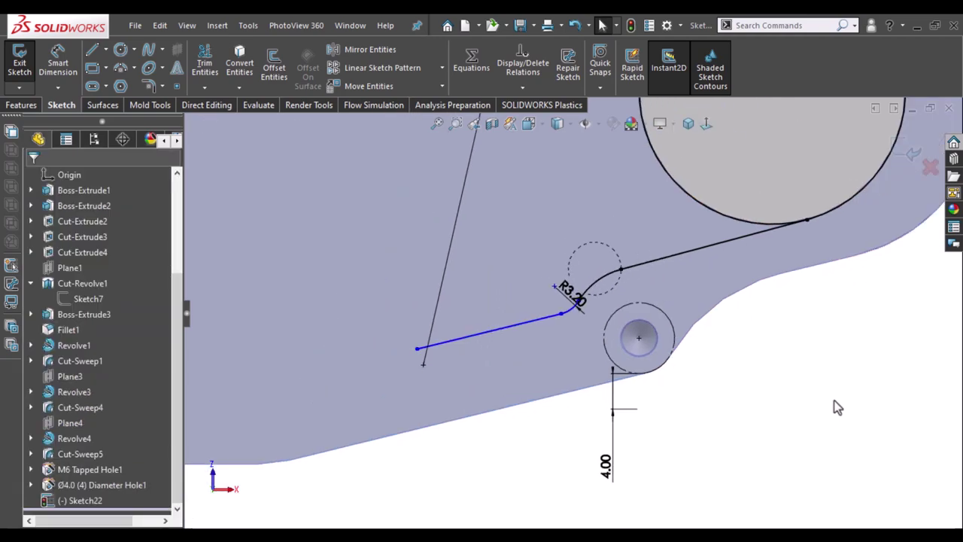
{"action": "key", "text": "z"}
{"action": "key", "text": "z"}
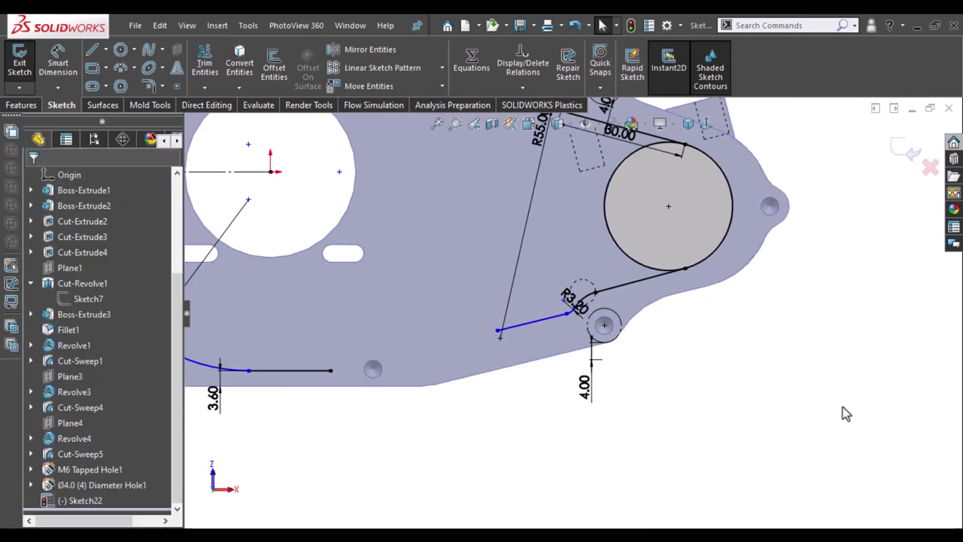
{"action": "key", "text": "z"}
{"action": "scroll", "coordinate": [421, 349], "scroll_direction": "down", "scroll_amount": 1}
{"action": "scroll", "coordinate": [424, 361], "scroll_direction": "down", "scroll_amount": 1}
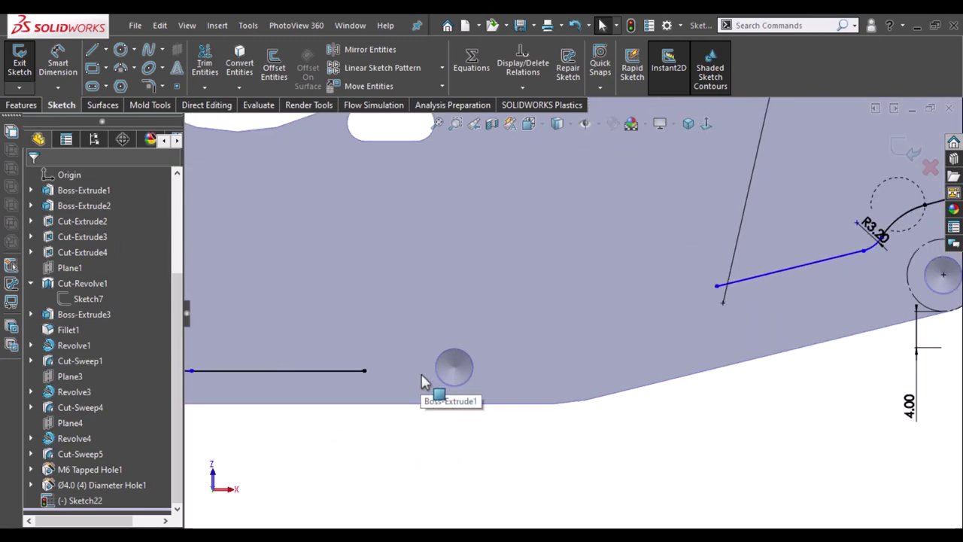
{"action": "scroll", "coordinate": [423, 382], "scroll_direction": "up", "scroll_amount": 1}
{"action": "scroll", "coordinate": [486, 336], "scroll_direction": "down", "scroll_amount": 1}
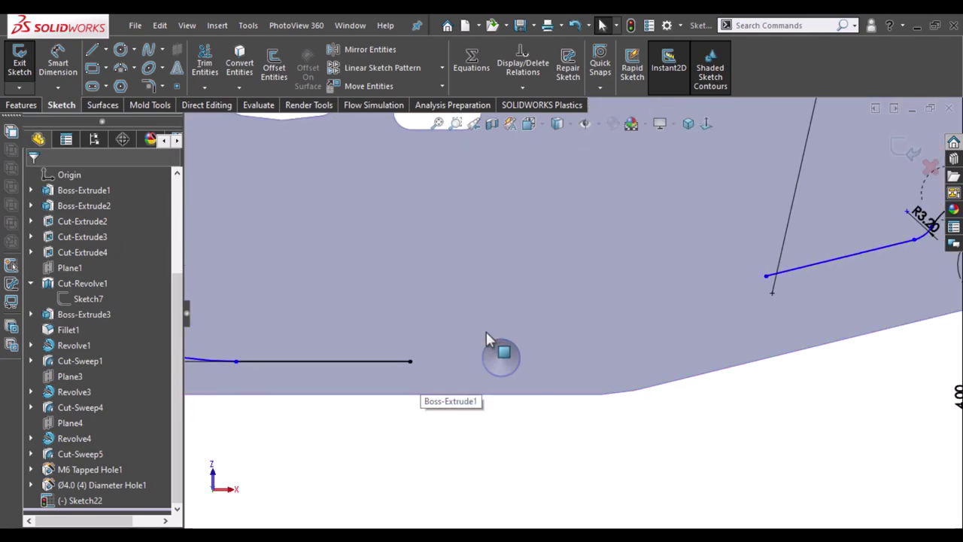
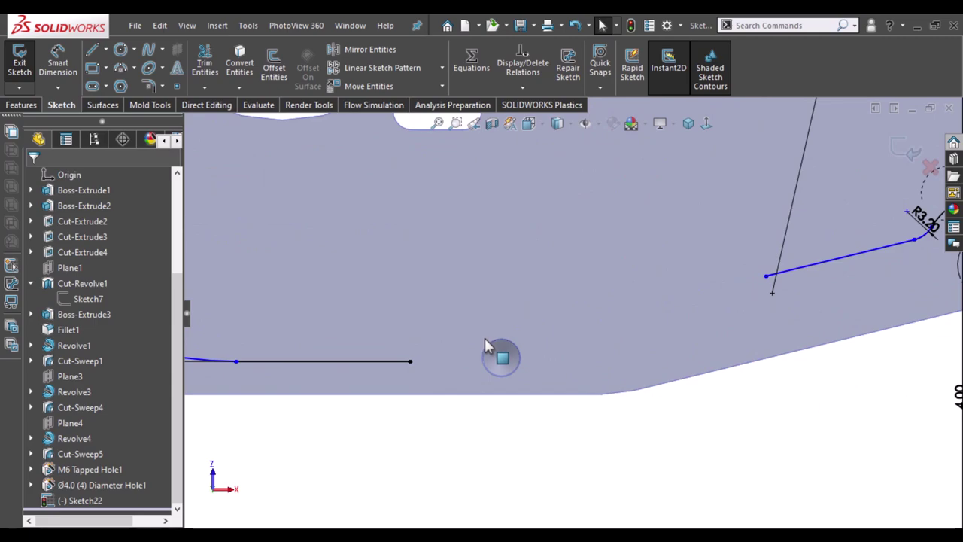
- Draw a centerpoint arc on the small hole's centre, curving over it from left to right
{"action": "scroll", "coordinate": [485, 338], "scroll_direction": "down", "scroll_amount": 1}
{"action": "scroll", "coordinate": [609, 338], "scroll_direction": "down", "scroll_amount": 1}
{"action": "scroll", "coordinate": [550, 358], "scroll_direction": "down", "scroll_amount": 1}
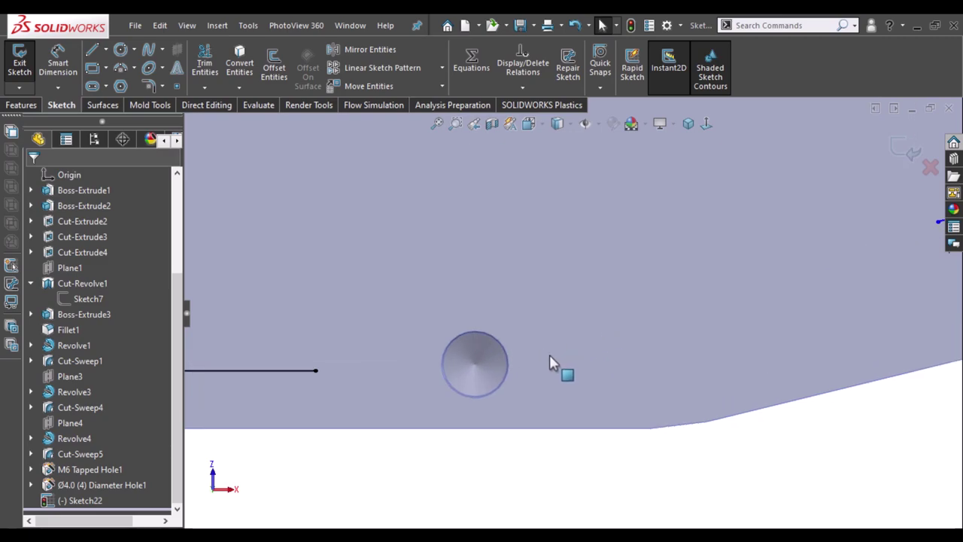
{"action": "scroll", "coordinate": [549, 357], "scroll_direction": "down", "scroll_amount": 1}
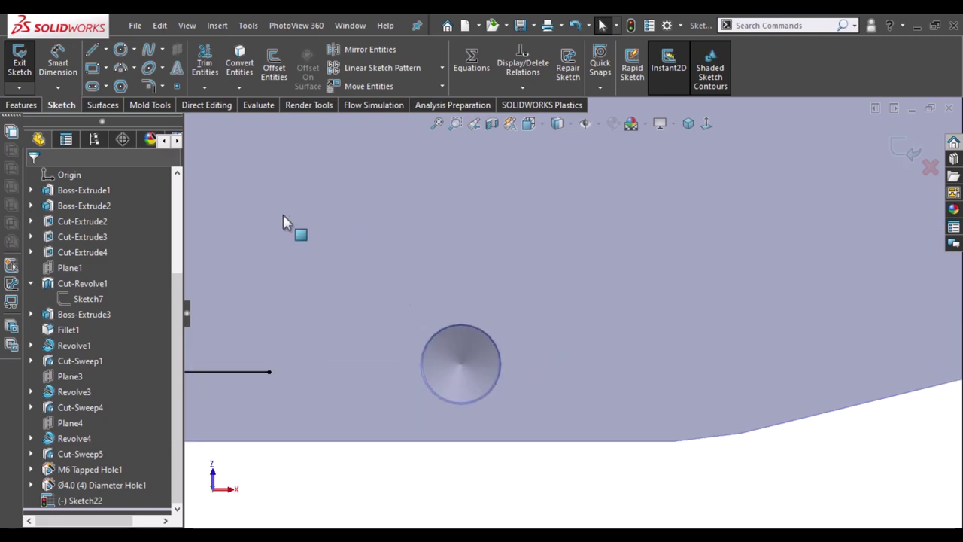
{"action": "left_click", "coordinate": [120, 68]}
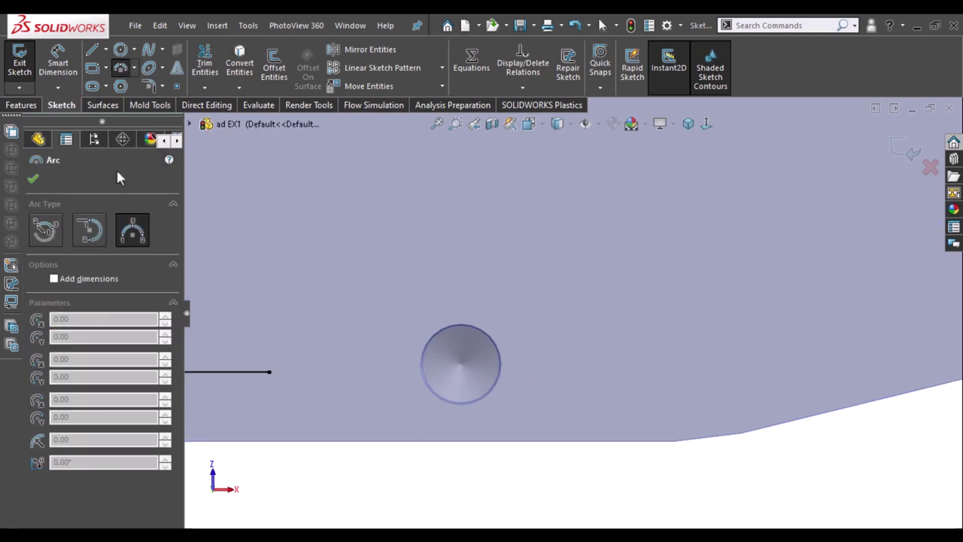
{"action": "left_click", "coordinate": [53, 237]}
{"action": "left_click", "coordinate": [461, 364]}
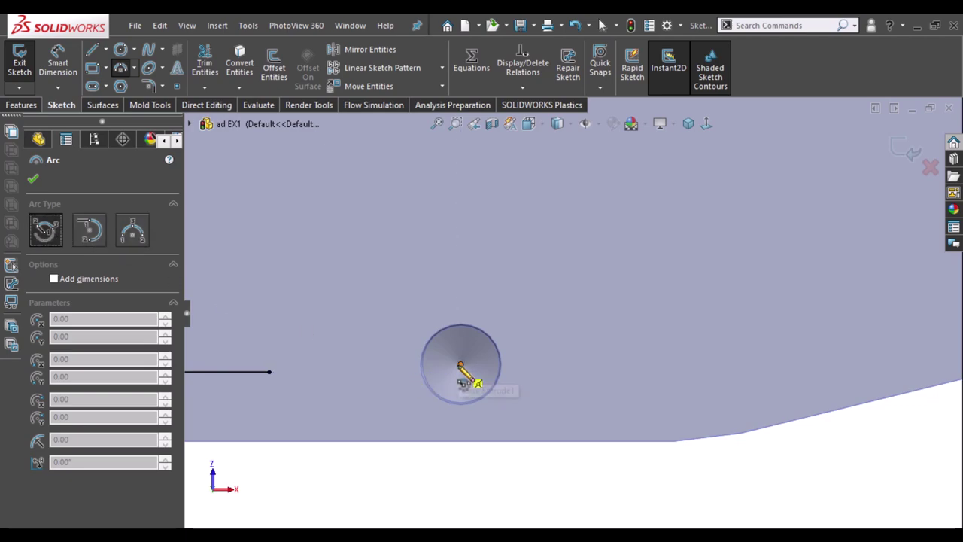
{"action": "left_click", "coordinate": [375, 351]}
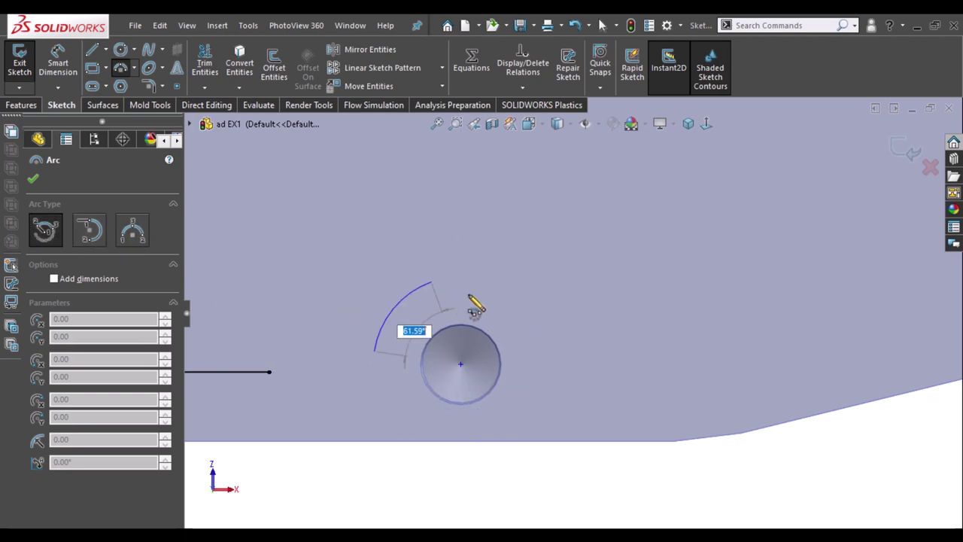
{"action": "left_click", "coordinate": [543, 335]}
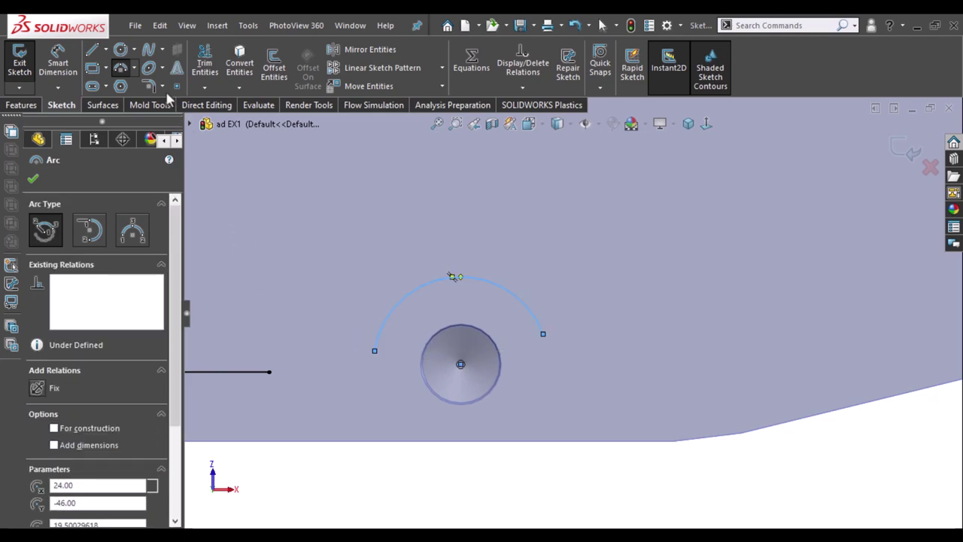
- Join the straight line's end to the arc's start with a tangent arc, cancelling the extra arc
{"action": "left_click", "coordinate": [134, 231]}
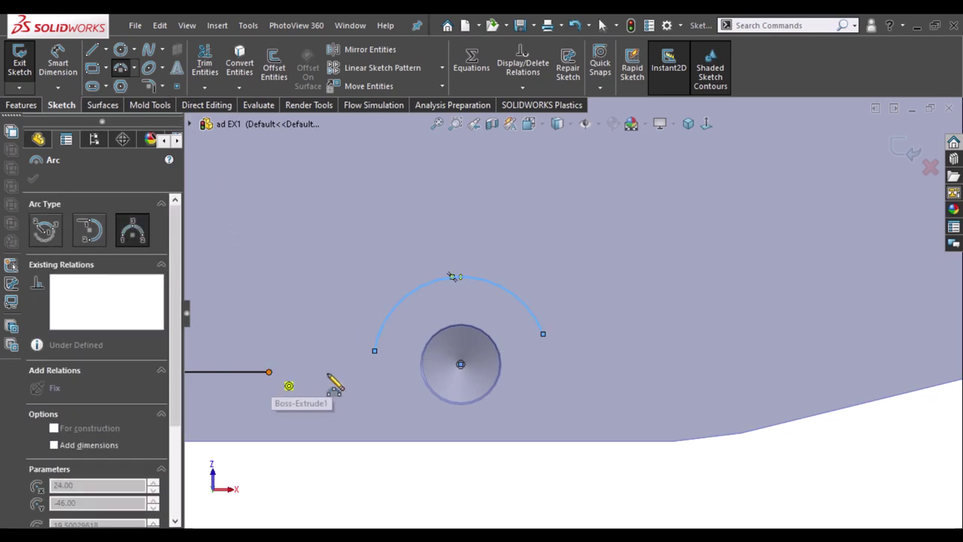
{"action": "left_click", "coordinate": [269, 371]}
{"action": "left_click", "coordinate": [346, 366]}
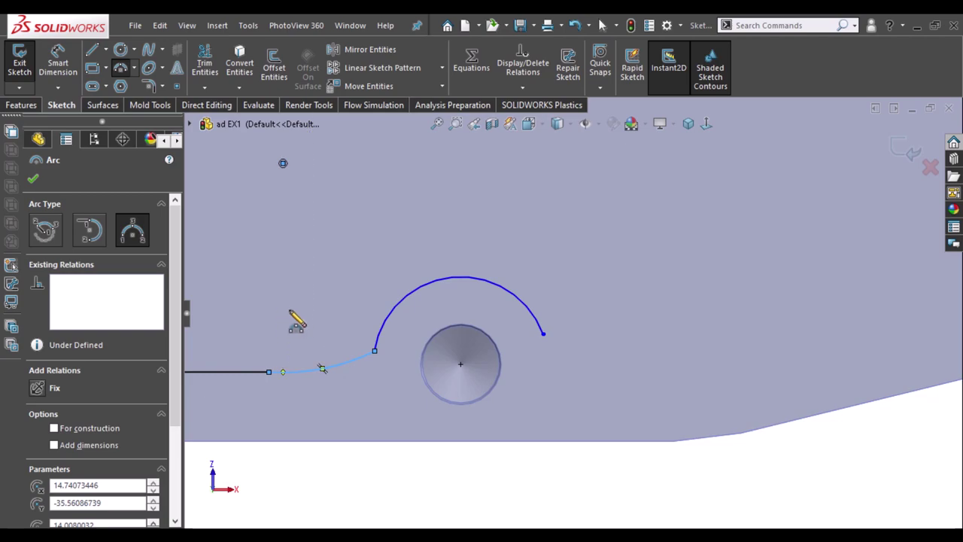
{"action": "key", "text": "f"}
{"action": "scroll", "coordinate": [699, 298], "scroll_direction": "down", "scroll_amount": 1}
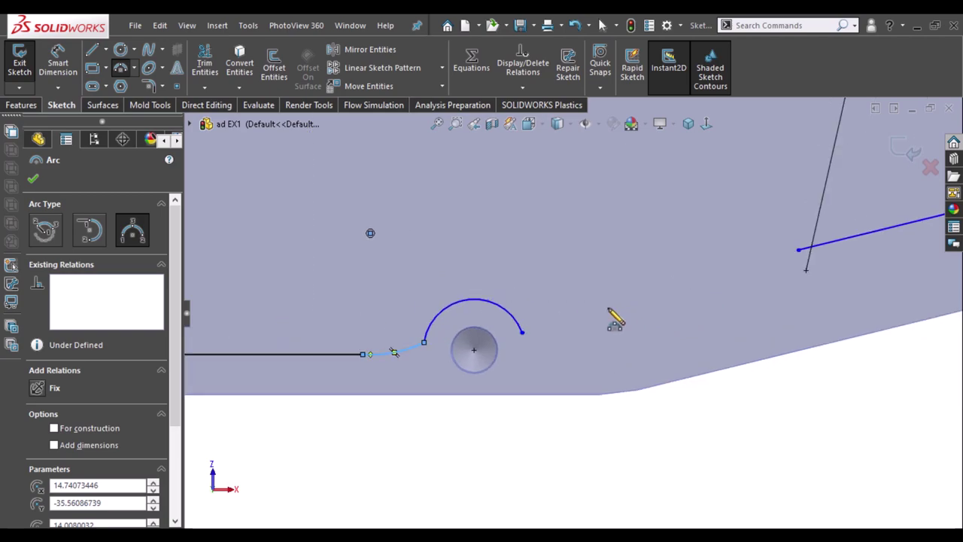
{"action": "left_click", "coordinate": [521, 333]}
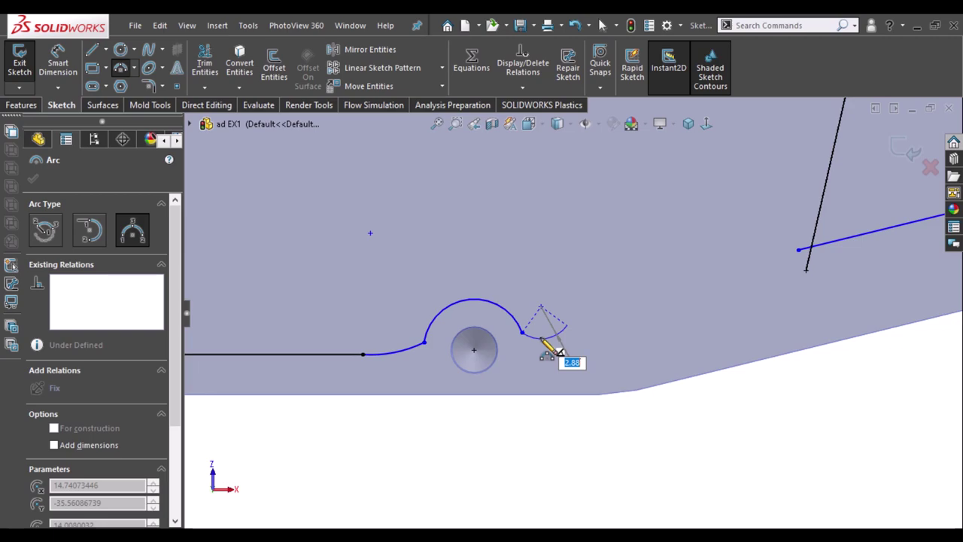
{"action": "key", "text": "Escape"}
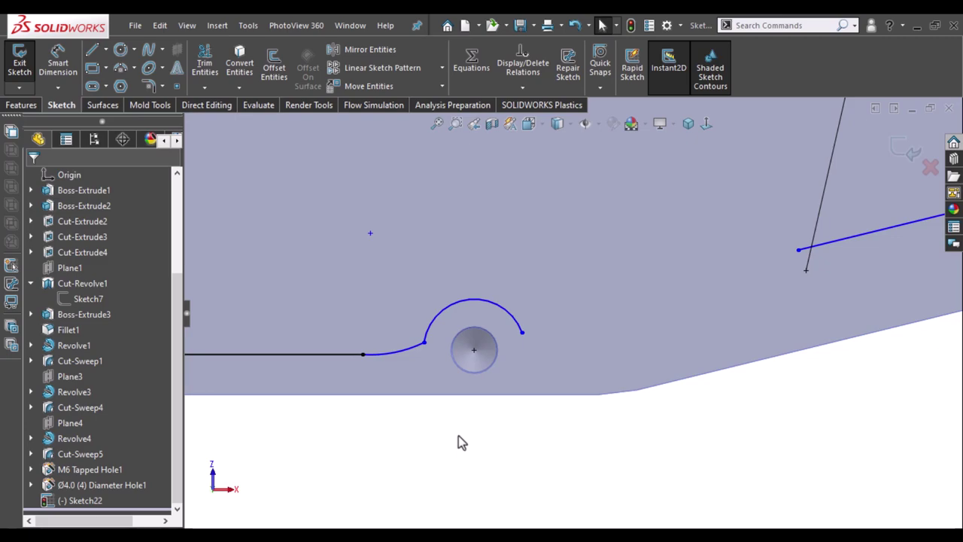
{"action": "scroll", "coordinate": [474, 317], "scroll_direction": "down", "scroll_amount": 1}
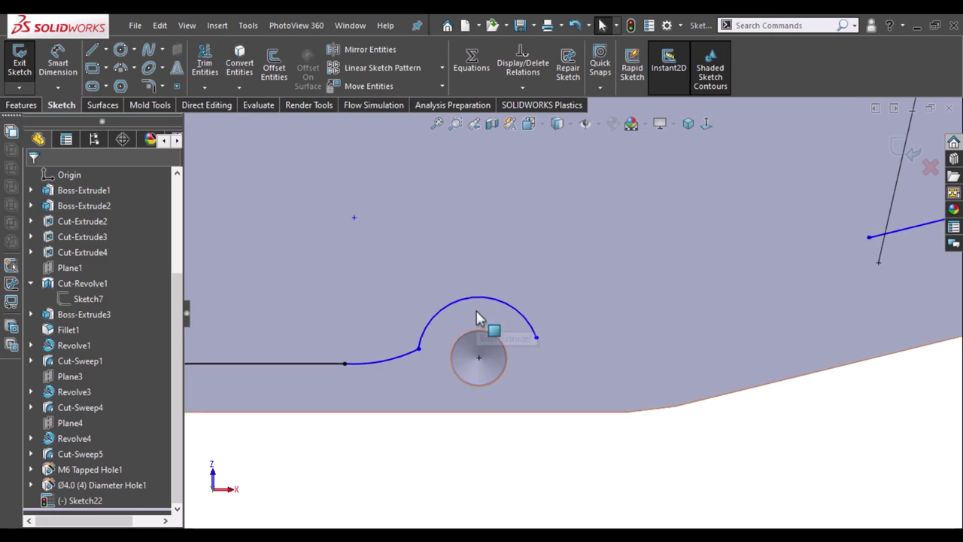
{"action": "scroll", "coordinate": [481, 319], "scroll_direction": "down", "scroll_amount": 1}
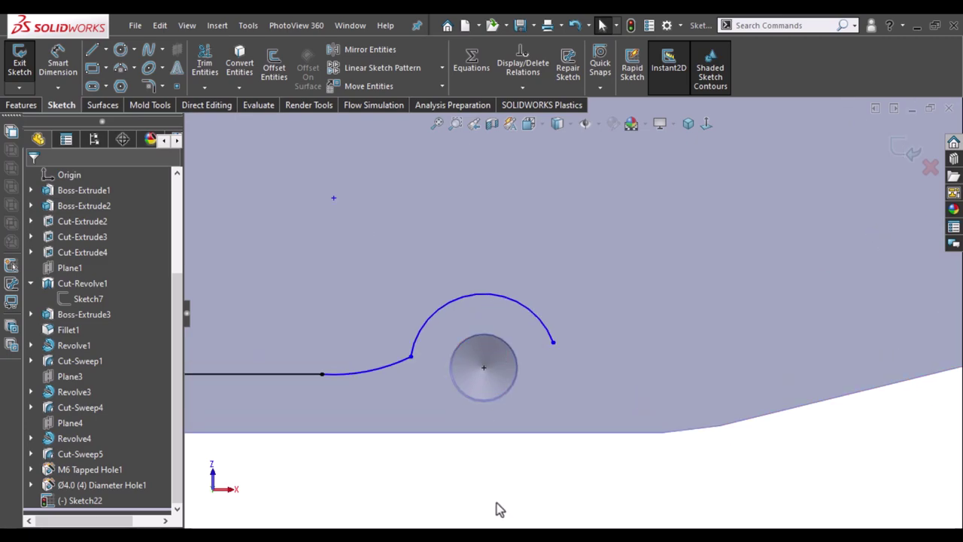
- Add a construction circle on the hole centre, tangent to the part's bottom edge
{"action": "right_click_drag", "start_coordinate": [492, 487], "coordinate": [577, 508]}
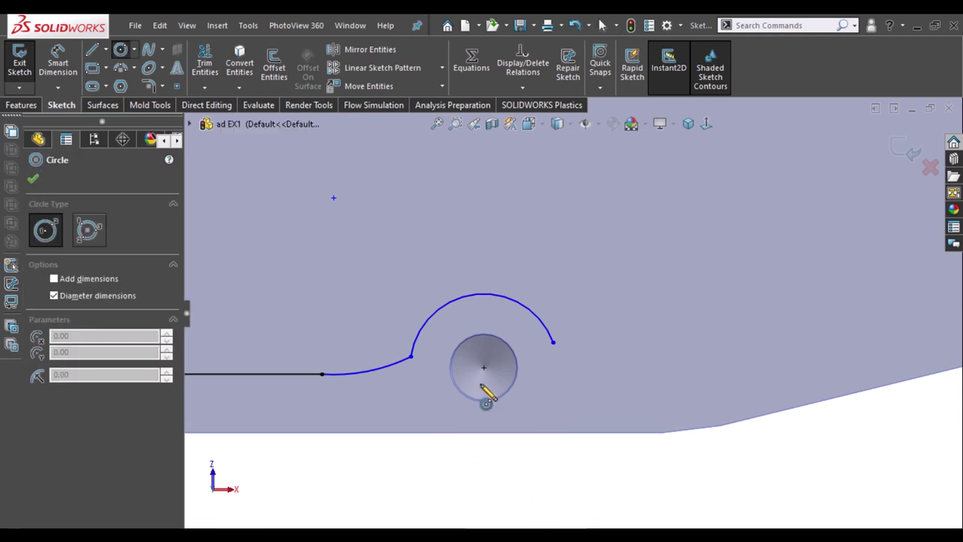
{"action": "left_click", "coordinate": [483, 367]}
{"action": "left_click", "coordinate": [521, 413]}
{"action": "key", "text": "Escape"}
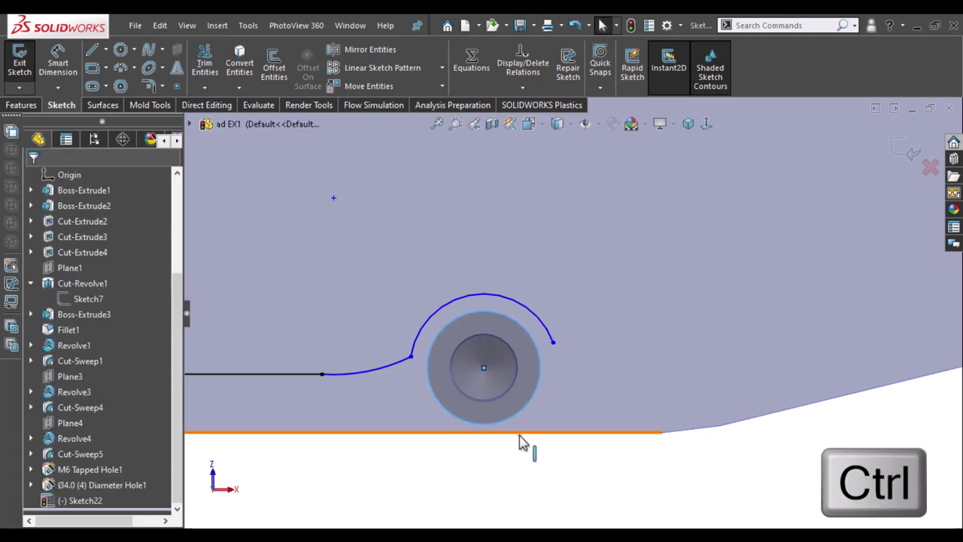
{"action": "left_click", "coordinate": [519, 433], "text": "ctrl"}
{"action": "left_click", "coordinate": [559, 371]}
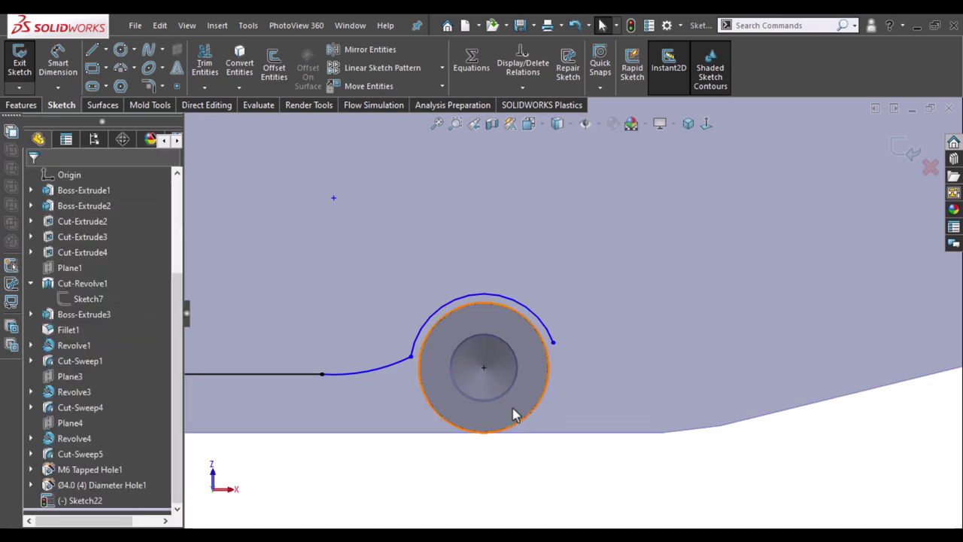
{"action": "left_click", "coordinate": [516, 415]}
{"action": "left_click", "coordinate": [571, 384]}
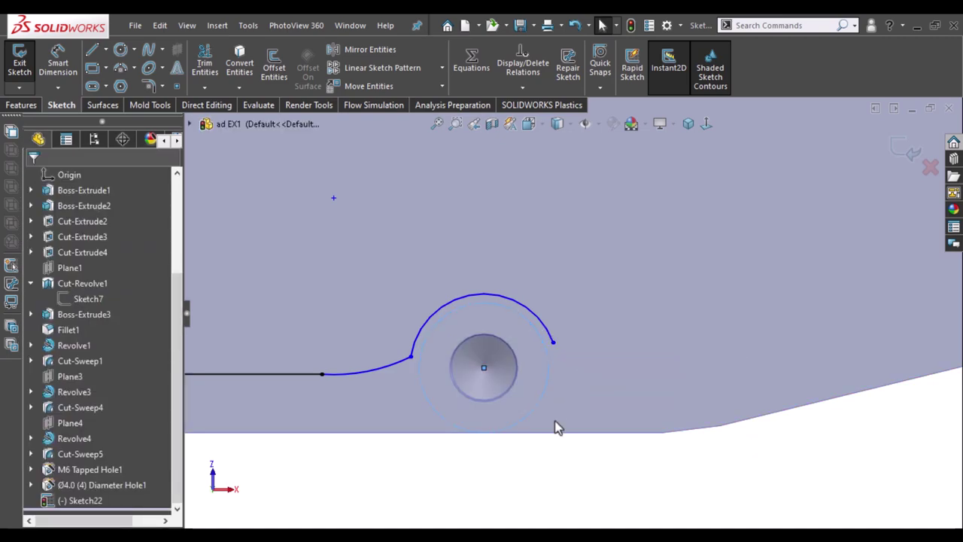
- Dimension the gap between the arc and the construction circle as 2 mm
{"action": "left_click", "coordinate": [537, 326]}
{"action": "left_click", "coordinate": [539, 325], "text": "shift"}
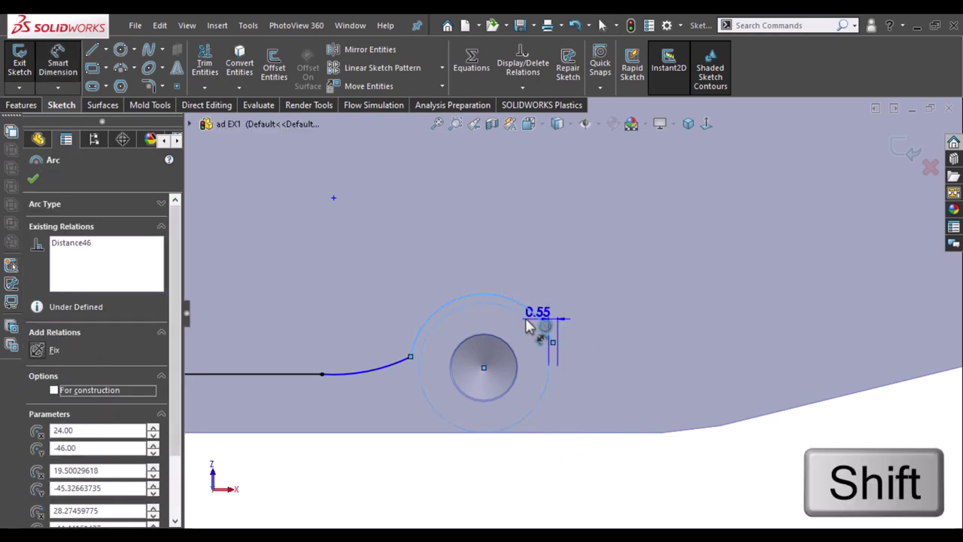
{"action": "left_click", "coordinate": [530, 322], "text": "shift"}
{"action": "left_click", "coordinate": [493, 314]}
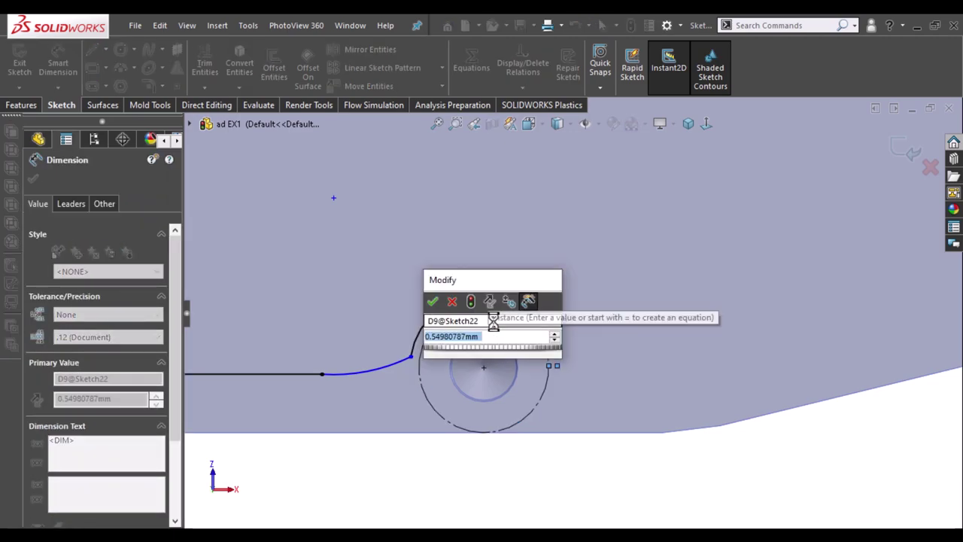
{"action": "type", "text": "2"}
{"action": "key", "text": "Return"}
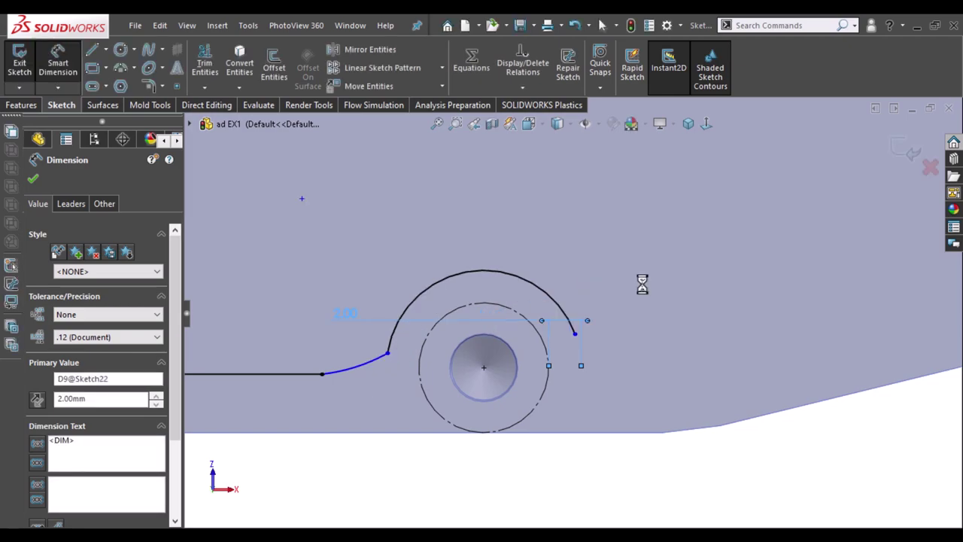
{"action": "key", "text": "Escape"}
- Make the connecting curve tangent to the arc at their joint
{"action": "left_click", "coordinate": [390, 355]}
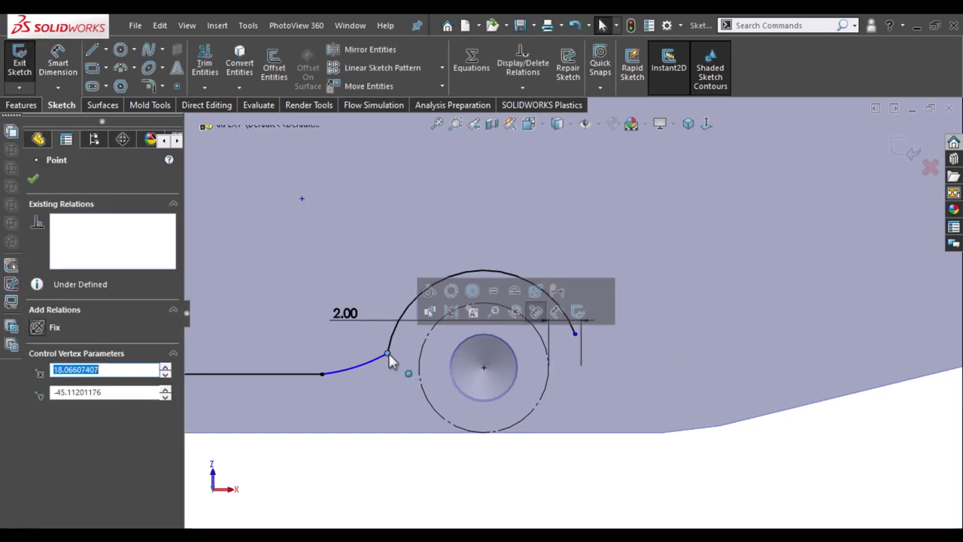
{"action": "left_click", "coordinate": [426, 294]}
{"action": "left_click", "coordinate": [409, 487]}
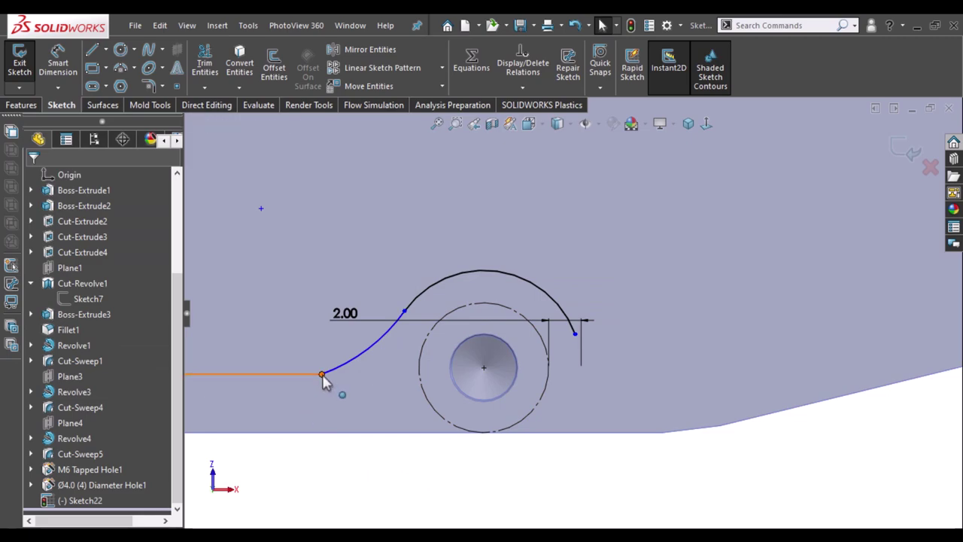
{"action": "left_click", "coordinate": [322, 374]}
{"action": "left_click", "coordinate": [366, 348]}
{"action": "left_click", "coordinate": [381, 488]}
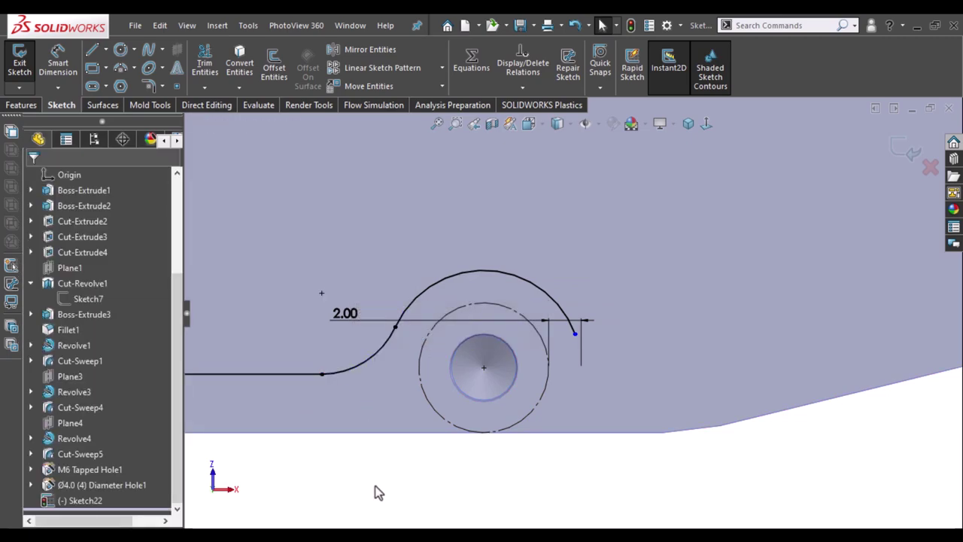
{"action": "key", "text": "f"}
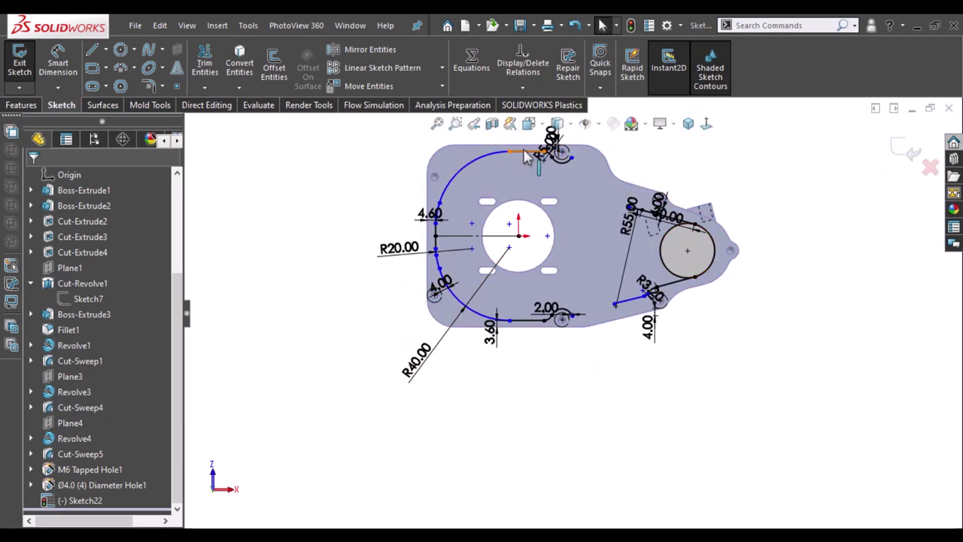
- Draw a tangent arc from the R5 arc's right end to the right of the upper hole
{"action": "scroll", "coordinate": [617, 159], "scroll_direction": "down", "scroll_amount": 3}
{"action": "scroll", "coordinate": [523, 191], "scroll_direction": "down", "scroll_amount": 1}
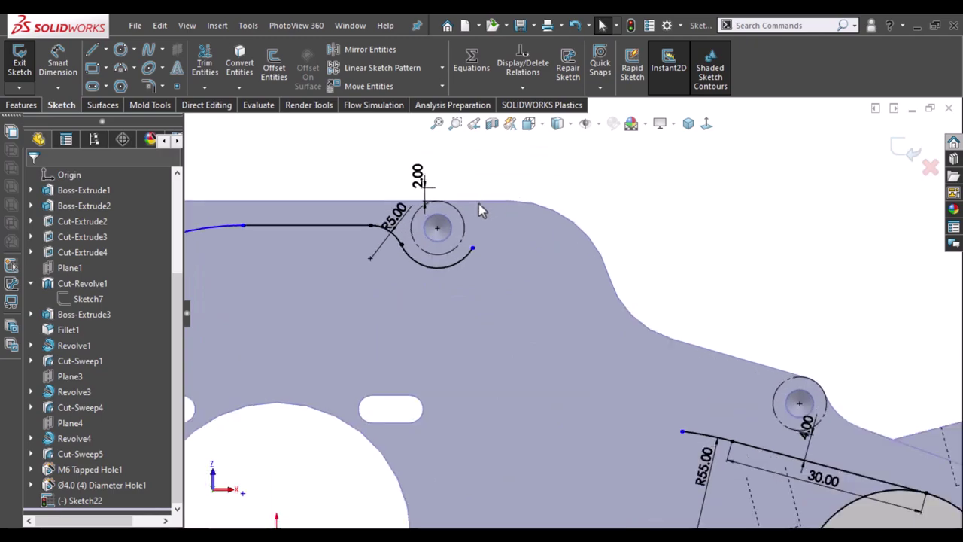
{"action": "scroll", "coordinate": [479, 203], "scroll_direction": "down", "scroll_amount": 1}
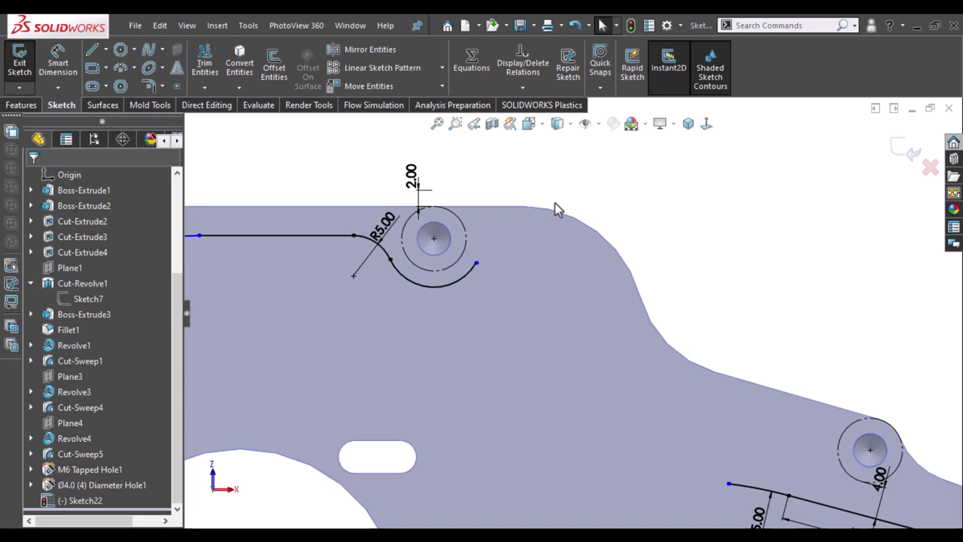
{"action": "scroll", "coordinate": [554, 207], "scroll_direction": "down", "scroll_amount": 2}
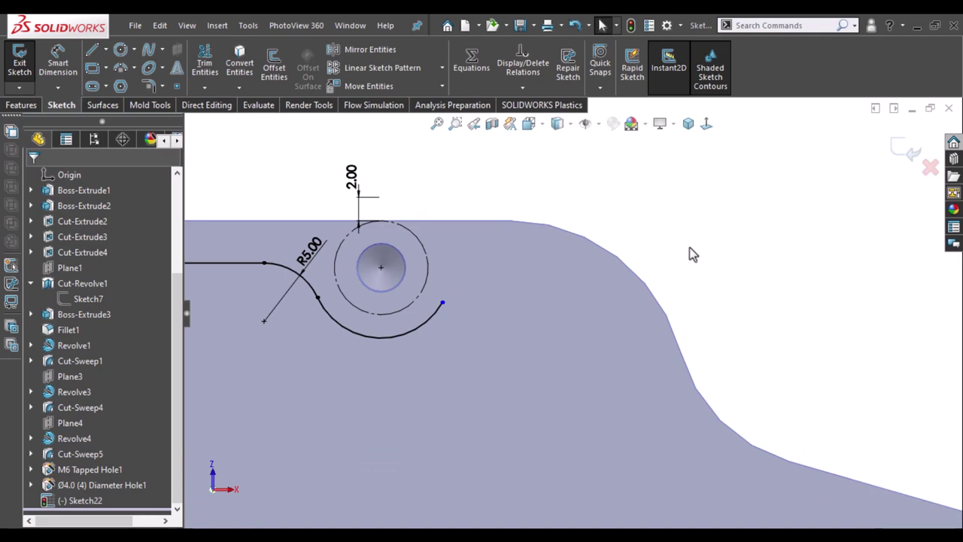
{"action": "left_click", "coordinate": [122, 67]}
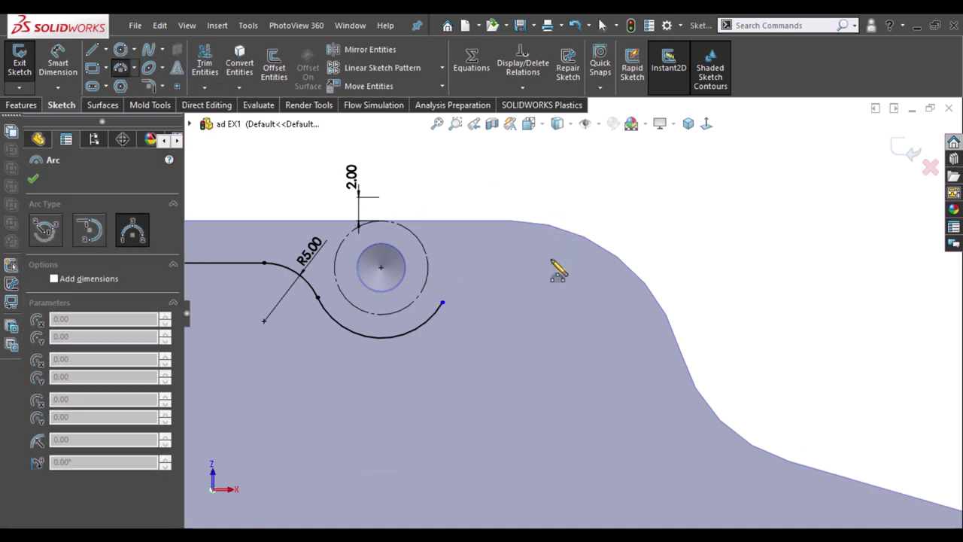
{"action": "left_click", "coordinate": [442, 302]}
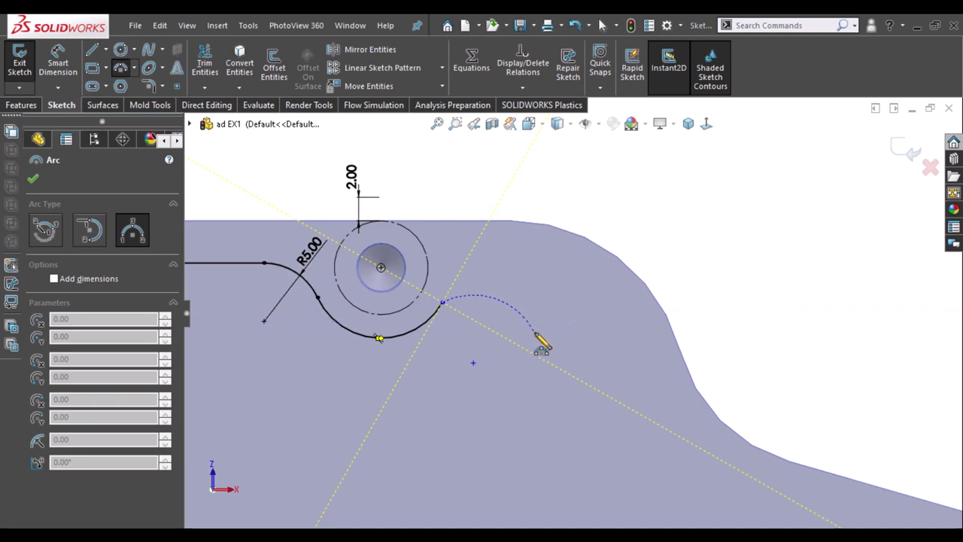
{"action": "left_click", "coordinate": [535, 332]}
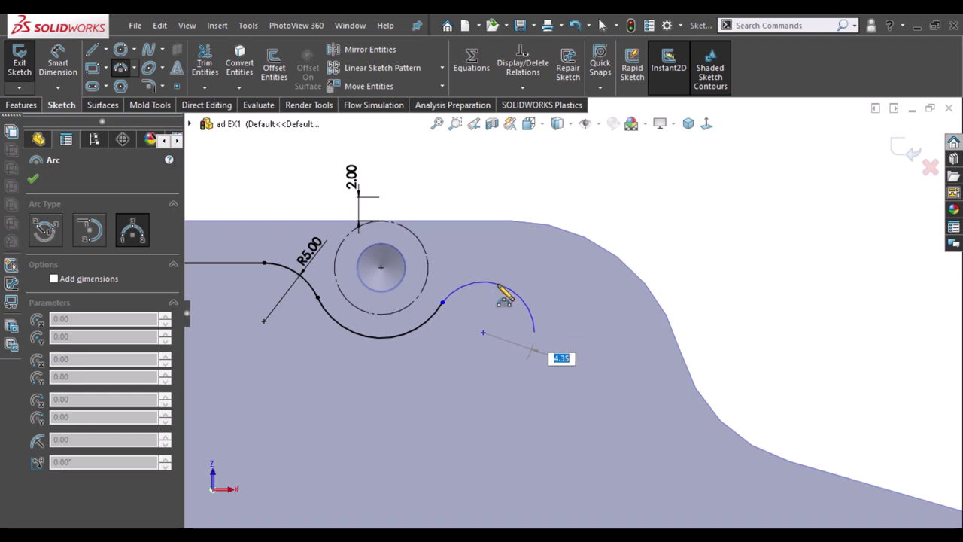
{"action": "key", "text": "Return"}
- Finish a small tangent arc curving down past the upper hole's right side
{"action": "scroll", "coordinate": [440, 230], "scroll_direction": "up", "scroll_amount": 3}
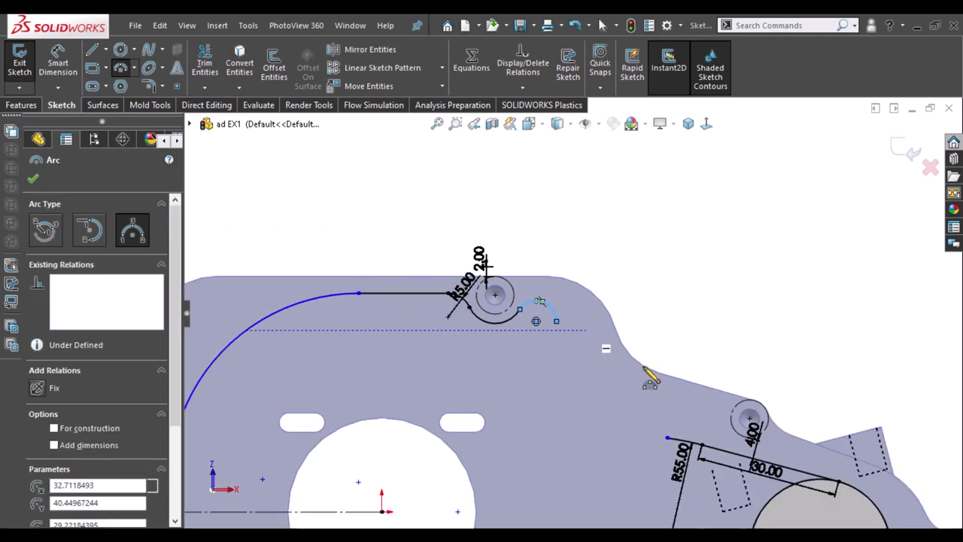
{"action": "scroll", "coordinate": [638, 365], "scroll_direction": "down", "scroll_amount": 2}
{"action": "scroll", "coordinate": [638, 365], "scroll_direction": "down", "scroll_amount": 2}
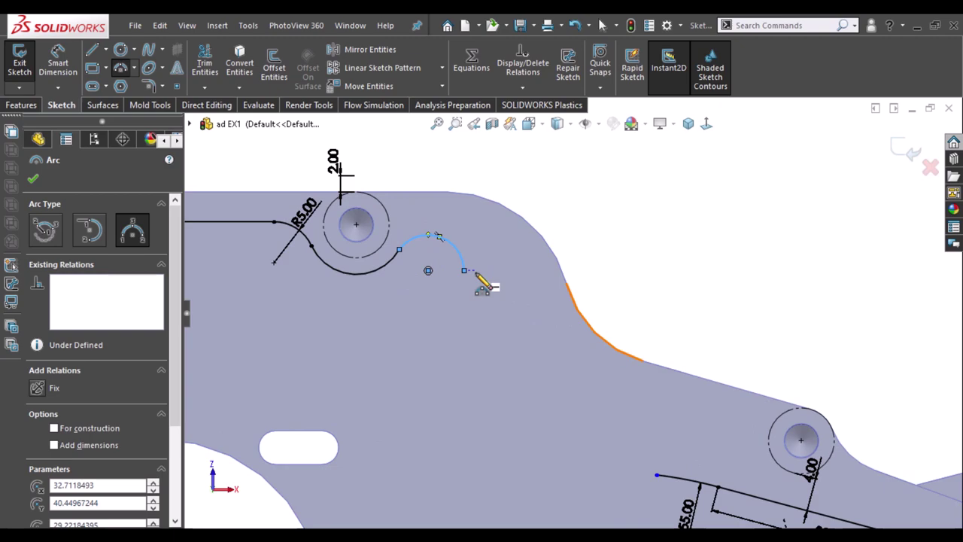
{"action": "scroll", "coordinate": [472, 221], "scroll_direction": "up", "scroll_amount": 2}
{"action": "scroll", "coordinate": [584, 333], "scroll_direction": "down", "scroll_amount": 1}
{"action": "scroll", "coordinate": [594, 362], "scroll_direction": "up", "scroll_amount": 1}
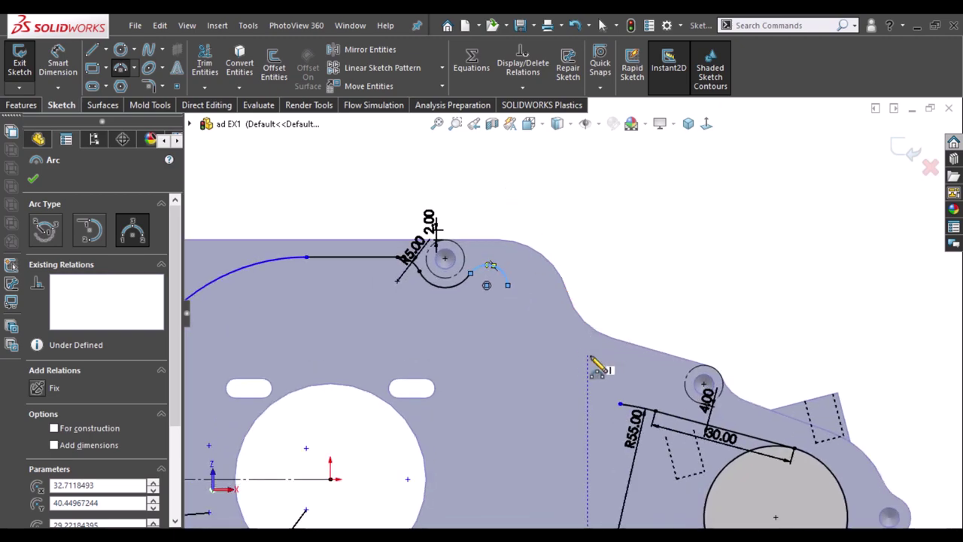
{"action": "scroll", "coordinate": [576, 360], "scroll_direction": "down", "scroll_amount": 1}
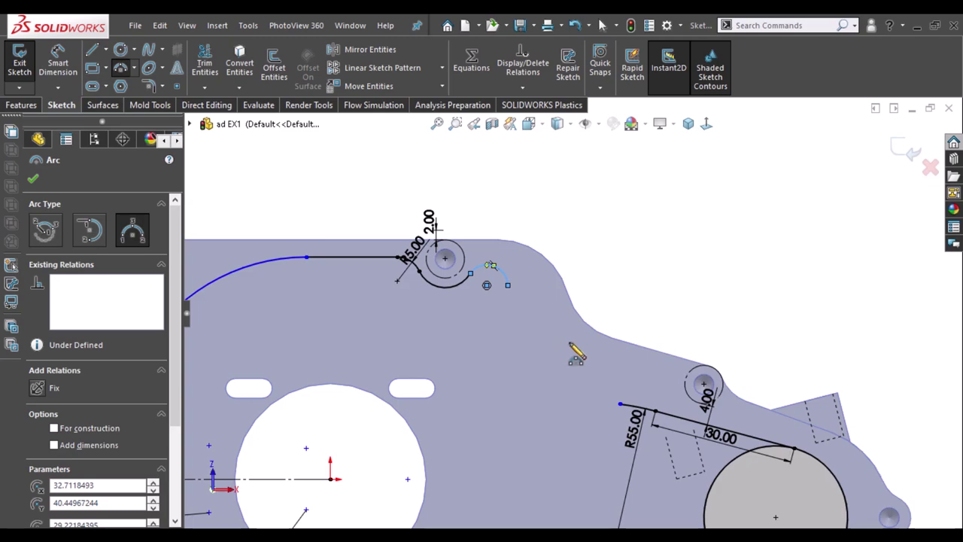
{"action": "scroll", "coordinate": [624, 376], "scroll_direction": "down", "scroll_amount": 1}
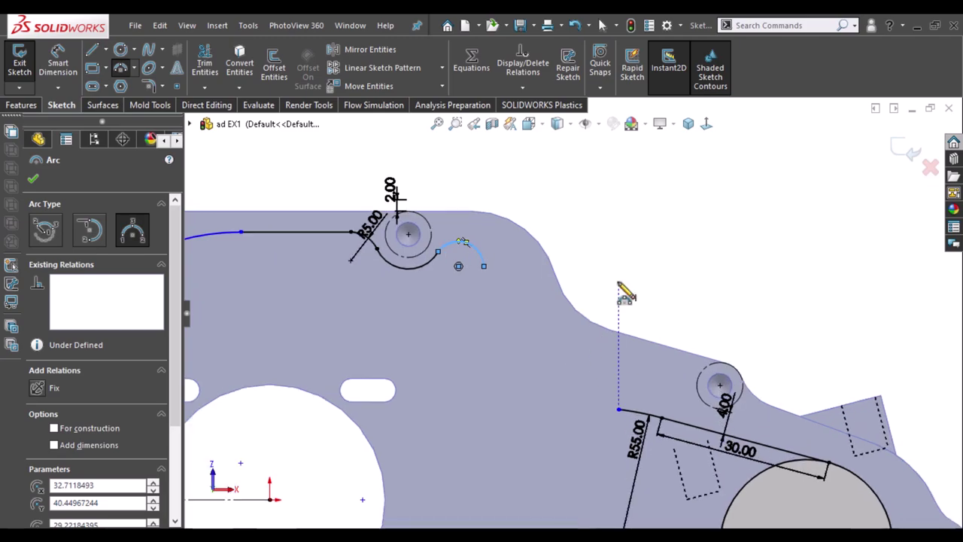
{"action": "scroll", "coordinate": [509, 281], "scroll_direction": "down", "scroll_amount": 2}
{"action": "scroll", "coordinate": [497, 284], "scroll_direction": "down", "scroll_amount": 1}
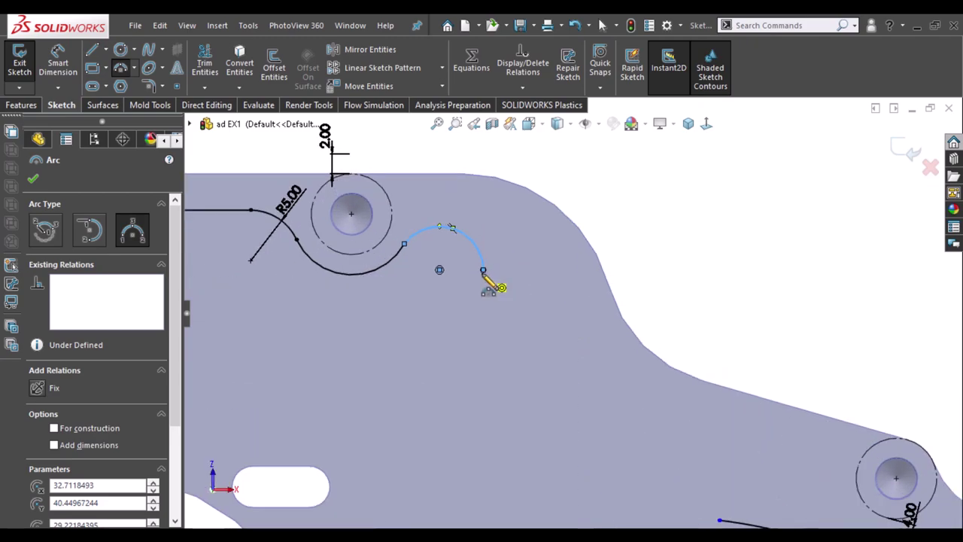
{"action": "left_click", "coordinate": [483, 270]}
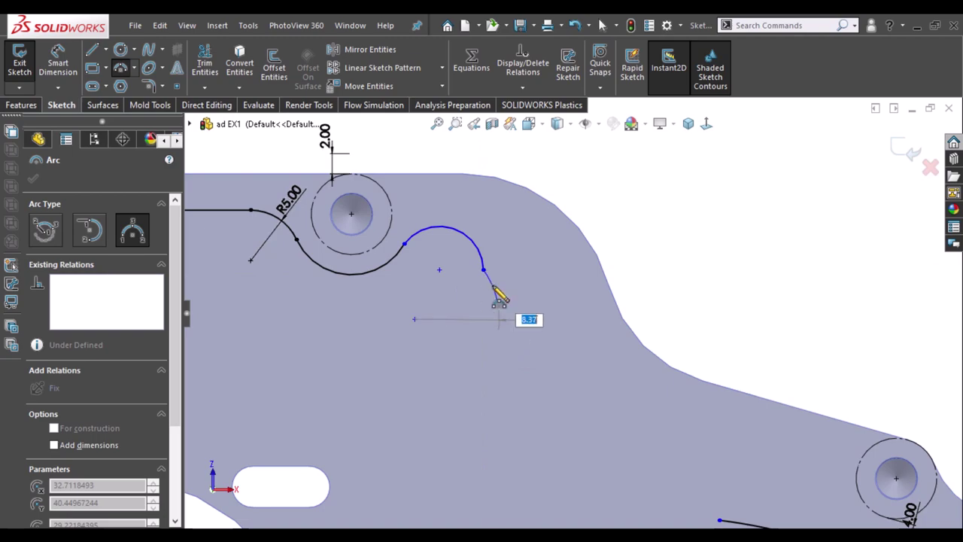
{"action": "left_click", "coordinate": [497, 299]}
{"action": "key", "text": "Escape"}
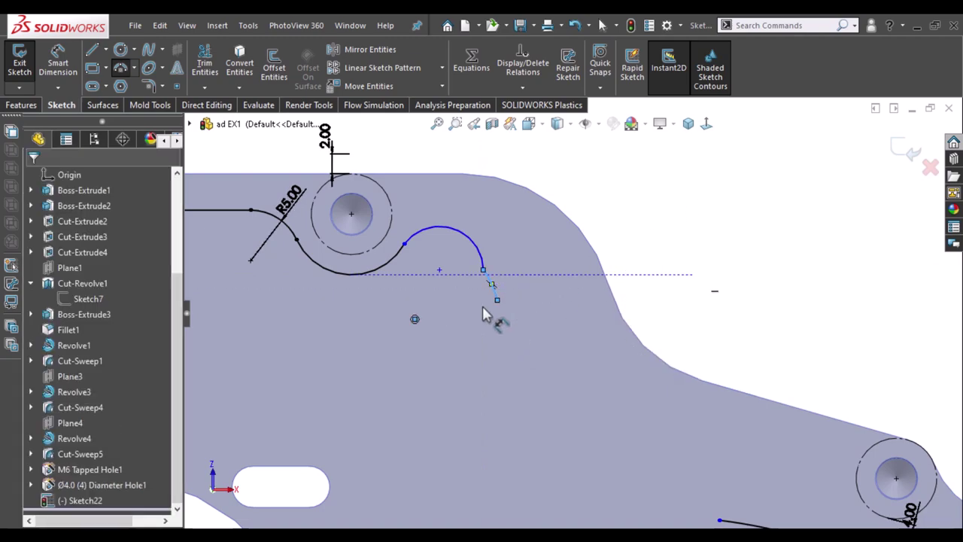
- Place a sketch point dimensioned 34.60 horizontally and 35.00 vertically from the origin
{"action": "left_click", "coordinate": [414, 321]}
{"action": "scroll", "coordinate": [688, 294], "scroll_direction": "up", "scroll_amount": 3}
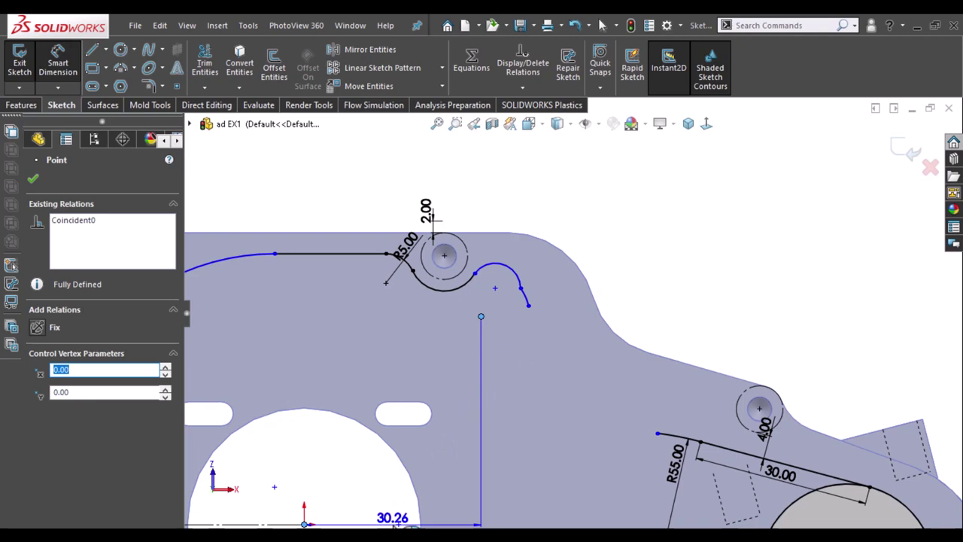
{"action": "left_click", "coordinate": [423, 519]}
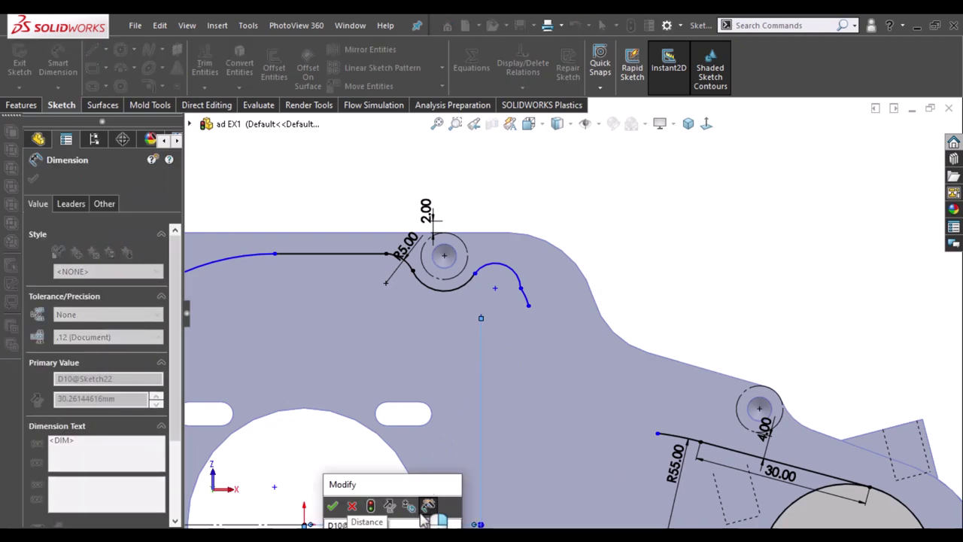
{"action": "key", "text": "Return"}
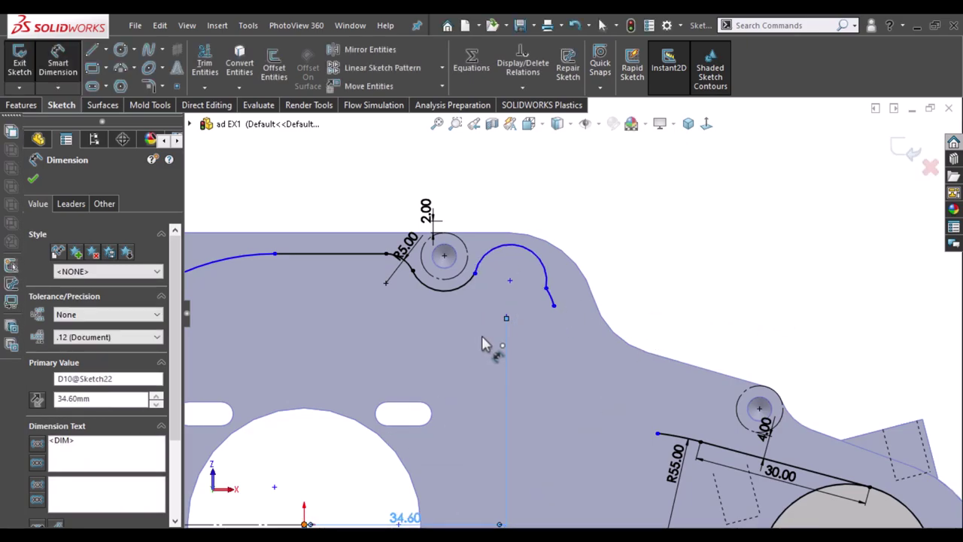
{"action": "left_click_drag", "start_coordinate": [507, 319], "coordinate": [301, 449]}
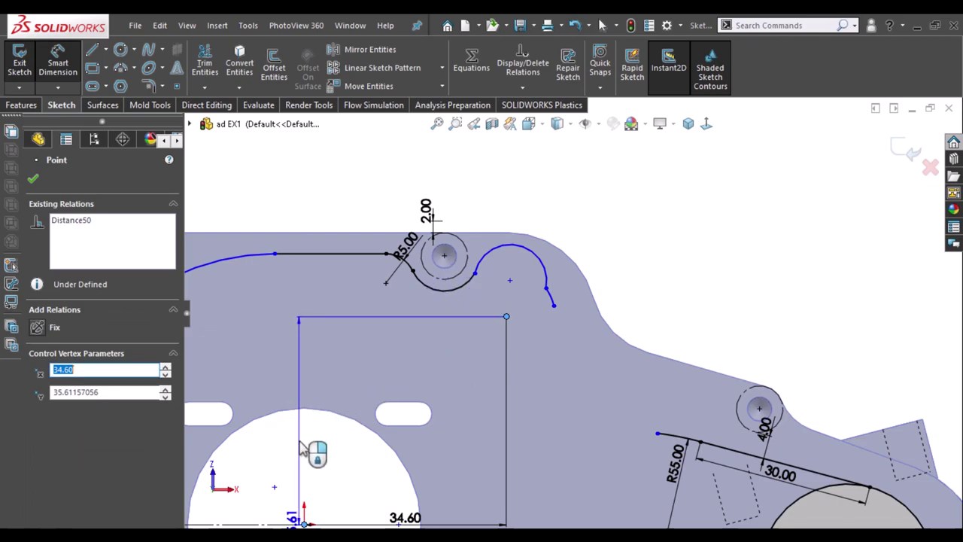
{"action": "left_click", "coordinate": [301, 449]}
{"action": "double_click", "coordinate": [301, 449]}
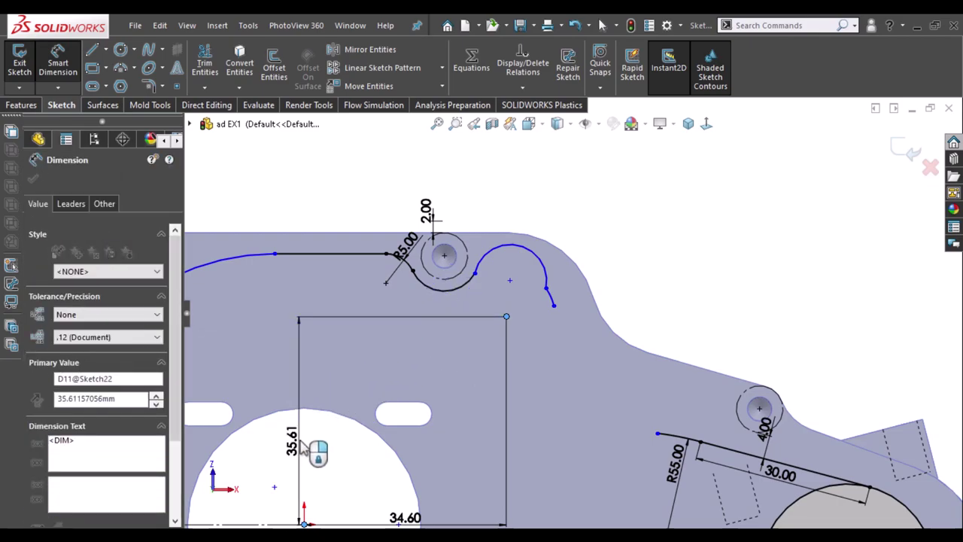
{"action": "type", "text": "35"}
{"action": "key", "text": "Return"}
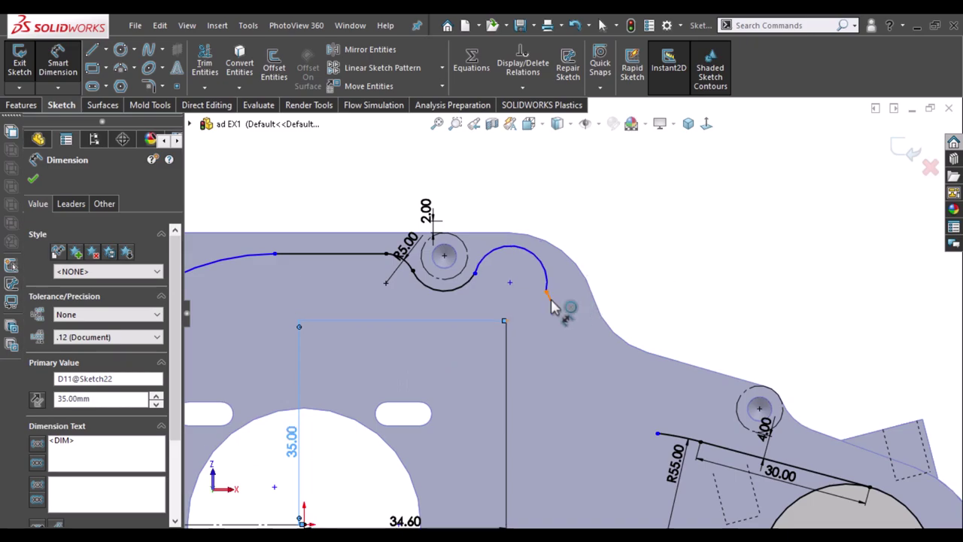
- Draw a tangent arc from the arc end and set its radius to R12.40
{"action": "key", "text": "a"}
{"action": "left_click", "coordinate": [615, 277]}
{"action": "key", "text": "Escape"}
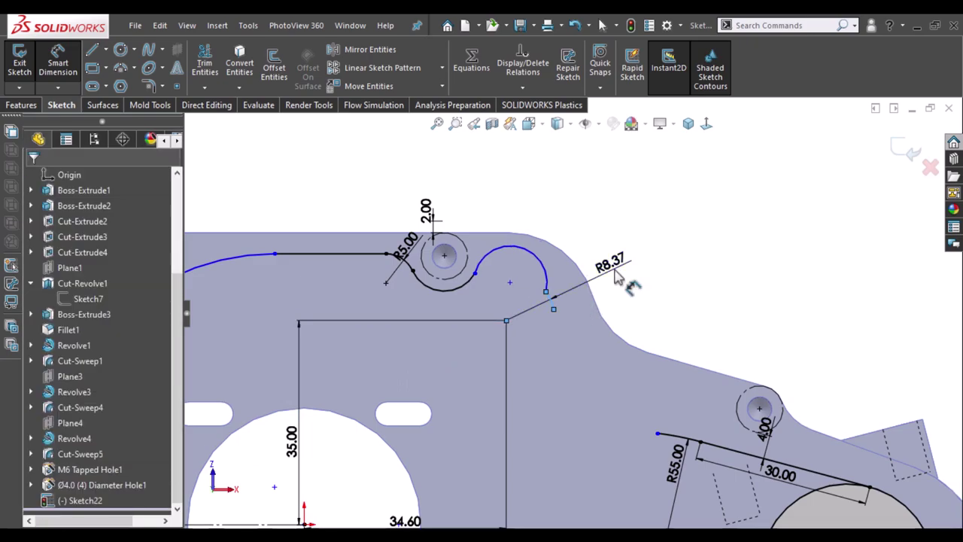
{"action": "double_click", "coordinate": [615, 271]}
{"action": "type", "text": "12.4"}
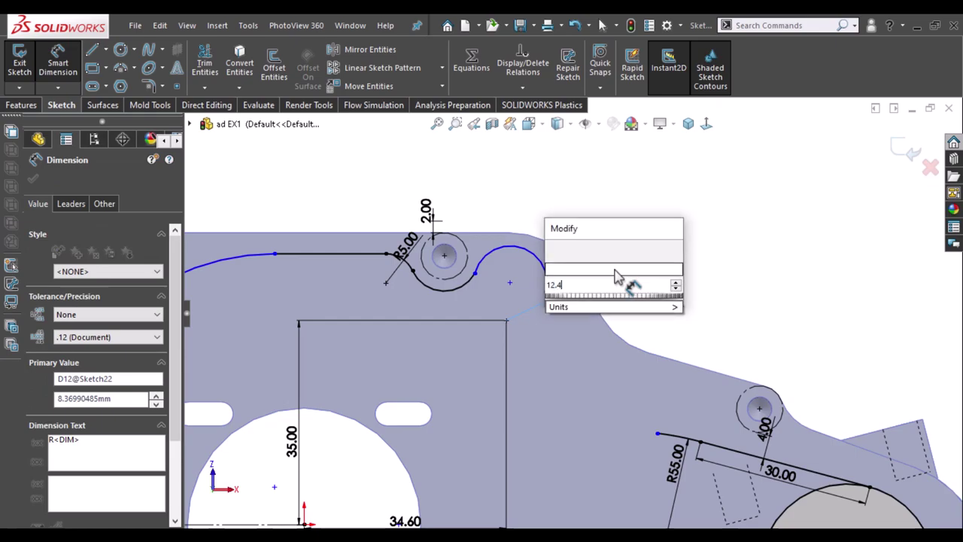
{"action": "key", "text": "Escape"}
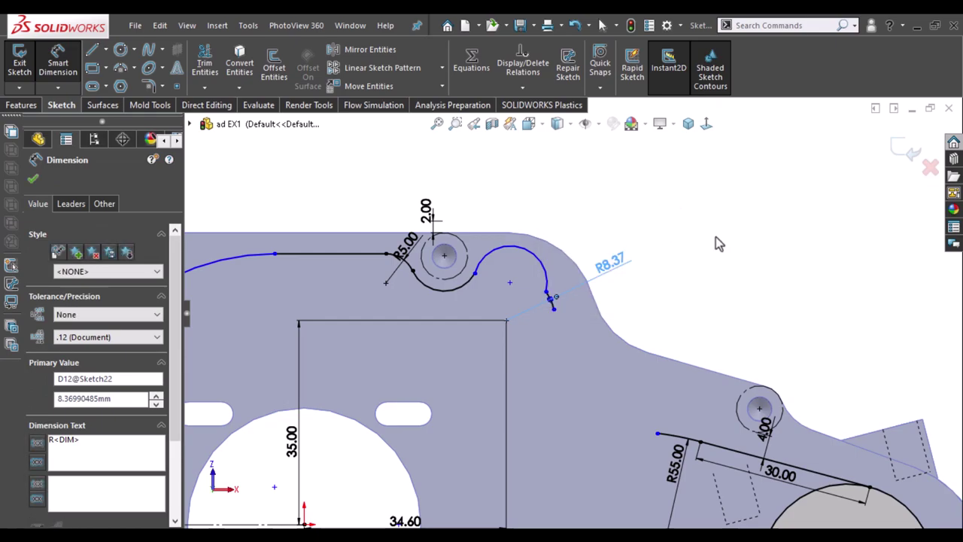
{"action": "left_click", "coordinate": [770, 269]}
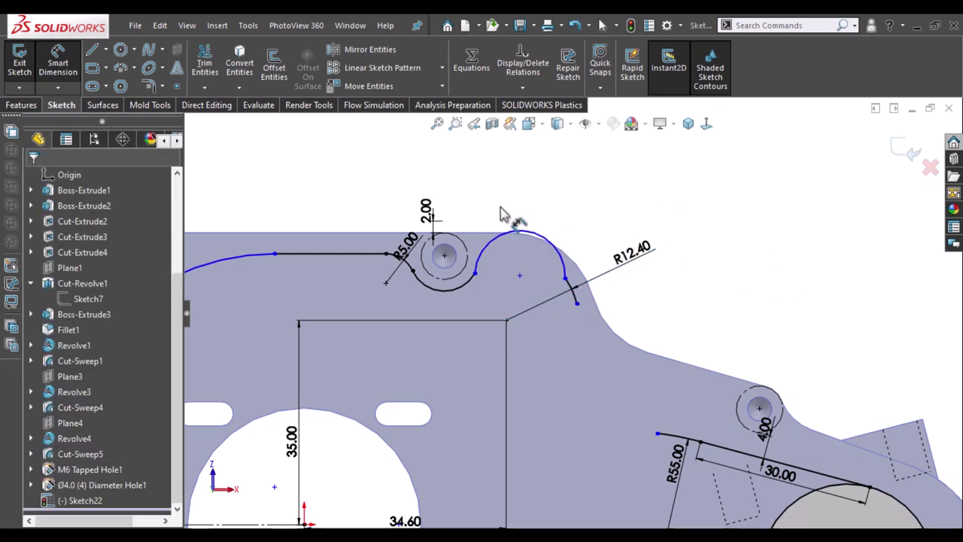
- Dimension the upper arc's radius as R8.00
{"action": "left_click", "coordinate": [530, 233]}
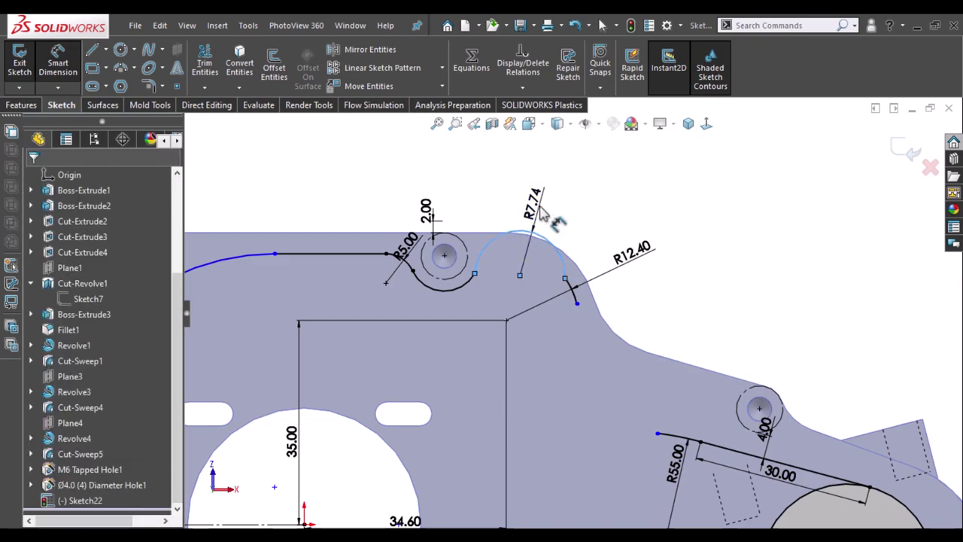
{"action": "left_click", "coordinate": [539, 211]}
{"action": "key", "text": "Return"}
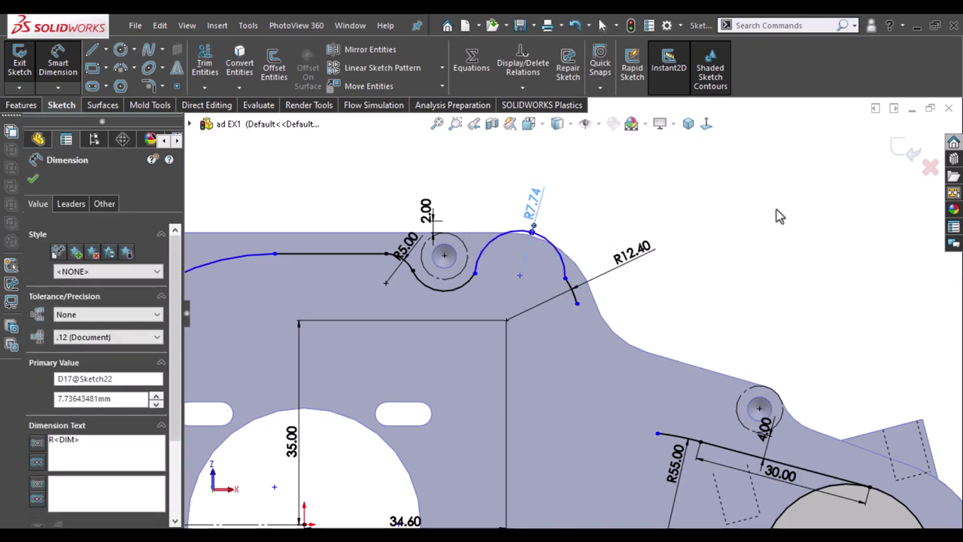
{"action": "left_click", "coordinate": [656, 185]}
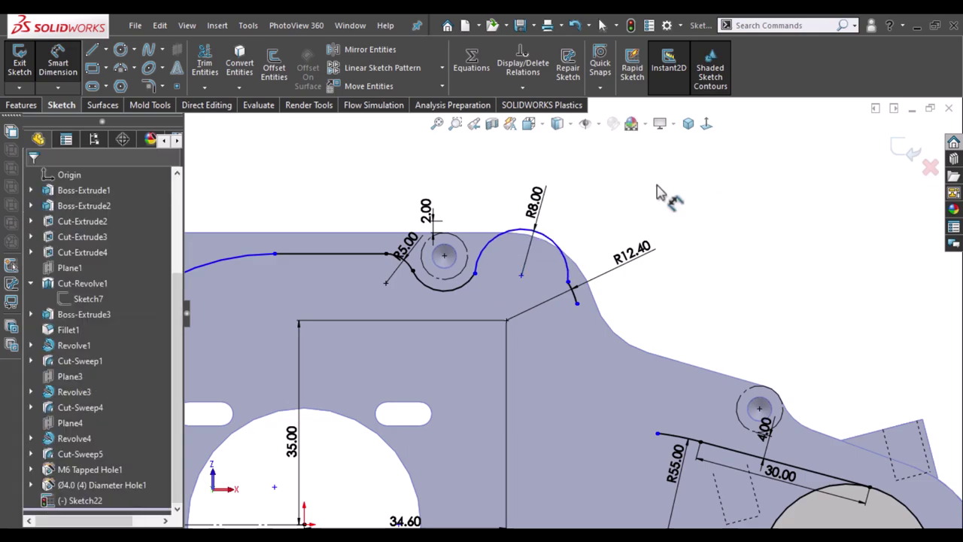
- Add tangent relations at both arc joints
{"action": "left_click", "coordinate": [568, 284]}
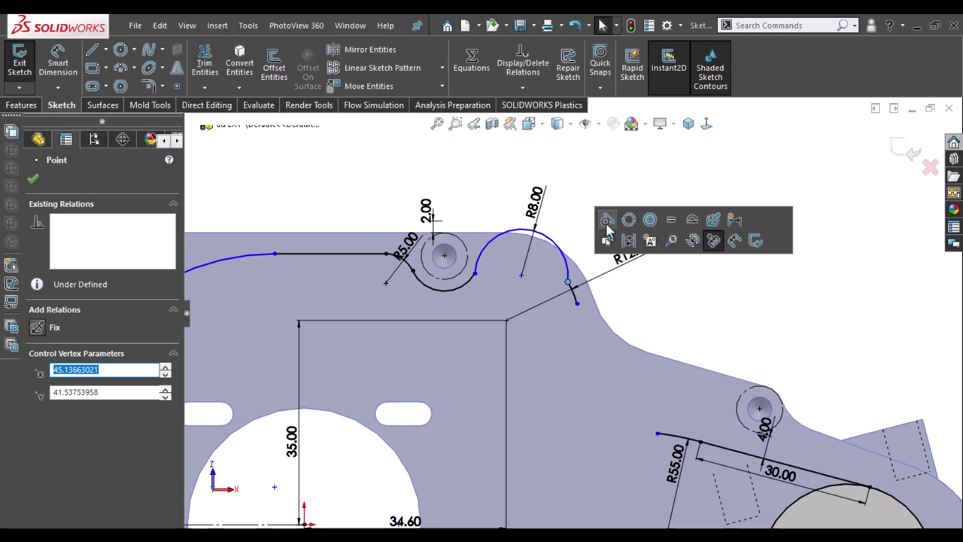
{"action": "left_click", "coordinate": [607, 225]}
{"action": "left_click", "coordinate": [475, 274]}
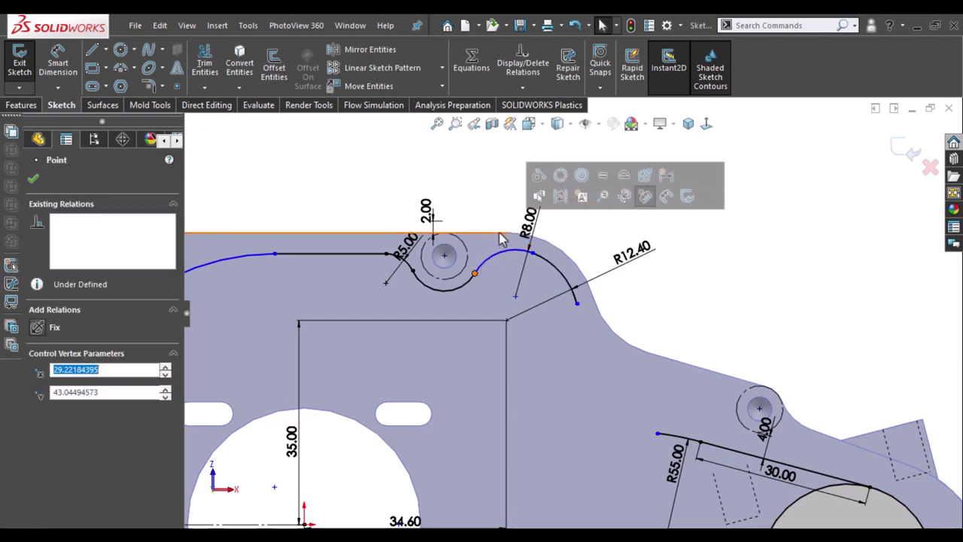
{"action": "left_click", "coordinate": [535, 177]}
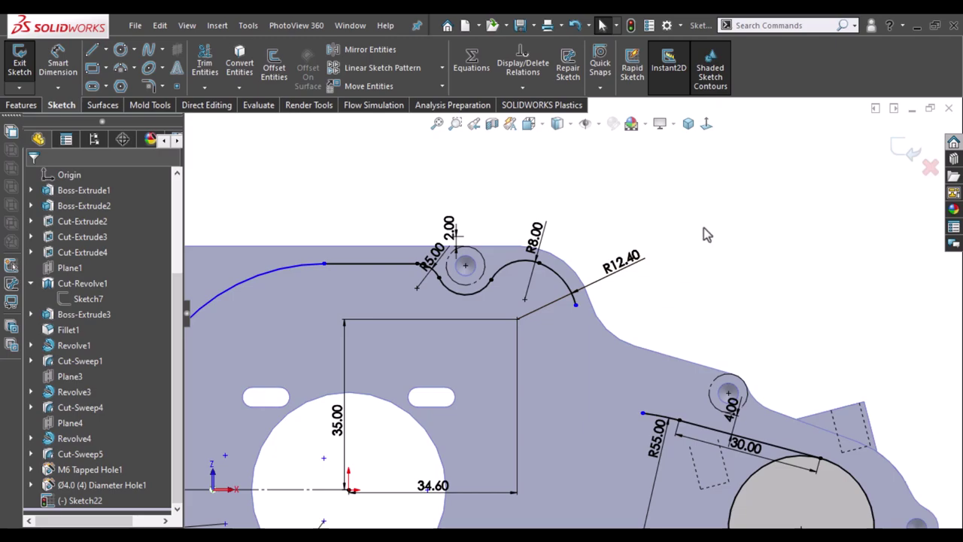
{"action": "scroll", "coordinate": [514, 231], "scroll_direction": "up", "scroll_amount": 2}
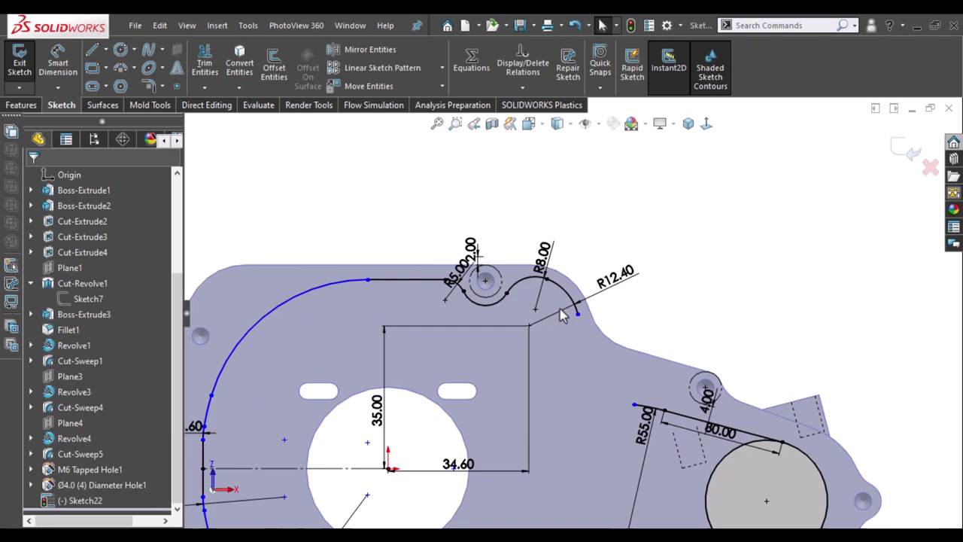
{"action": "scroll", "coordinate": [670, 230], "scroll_direction": "down", "scroll_amount": 3}
{"action": "scroll", "coordinate": [671, 233], "scroll_direction": "up", "scroll_amount": 1}
{"action": "scroll", "coordinate": [670, 226], "scroll_direction": "up", "scroll_amount": 2}
{"action": "scroll", "coordinate": [694, 258], "scroll_direction": "up", "scroll_amount": 1}
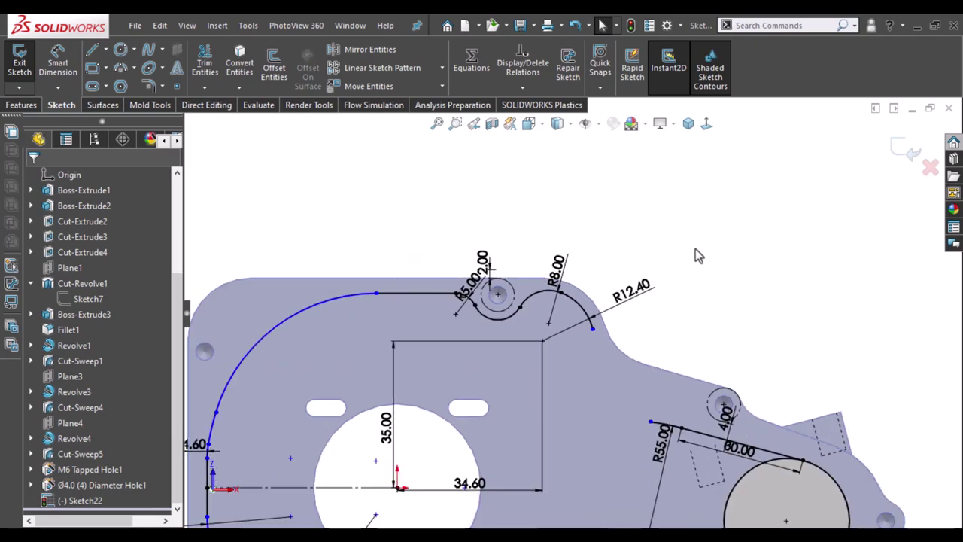
{"action": "scroll", "coordinate": [695, 249], "scroll_direction": "up", "scroll_amount": 1}
{"action": "scroll", "coordinate": [591, 341], "scroll_direction": "up", "scroll_amount": 2}
{"action": "scroll", "coordinate": [561, 451], "scroll_direction": "down", "scroll_amount": 1}
{"action": "scroll", "coordinate": [558, 447], "scroll_direction": "down", "scroll_amount": 2}
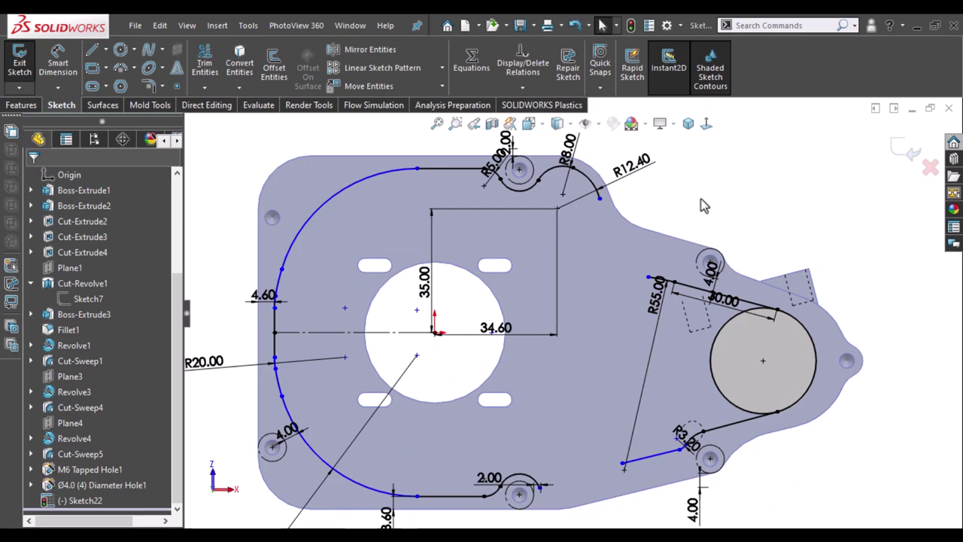
- Offset the outline chain 2 mm inward
{"action": "left_click", "coordinate": [274, 67]}
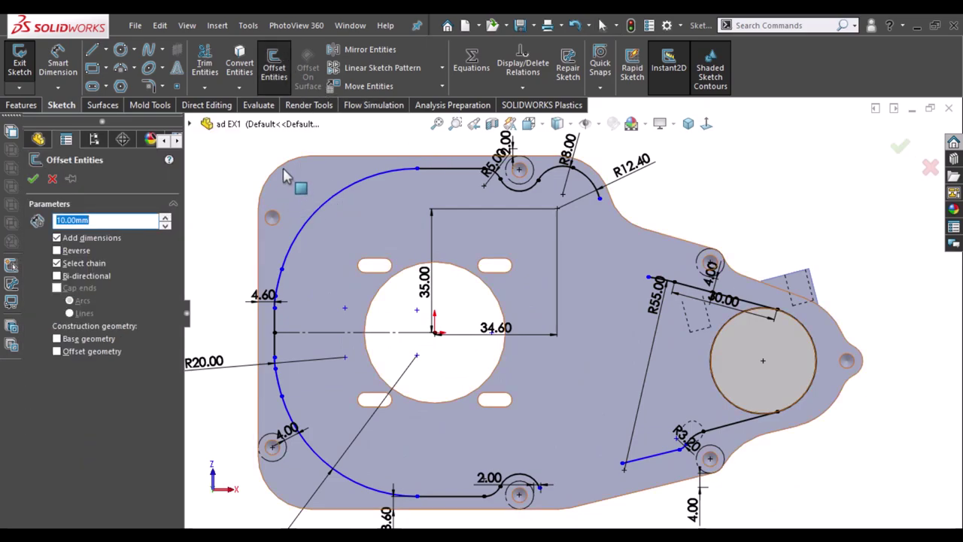
{"action": "left_click", "coordinate": [450, 168]}
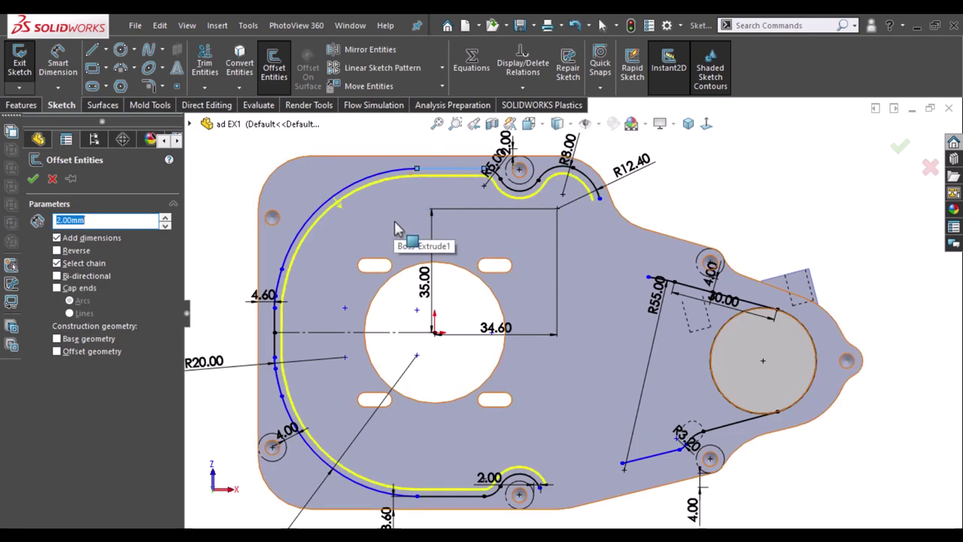
{"action": "left_click", "coordinate": [424, 223]}
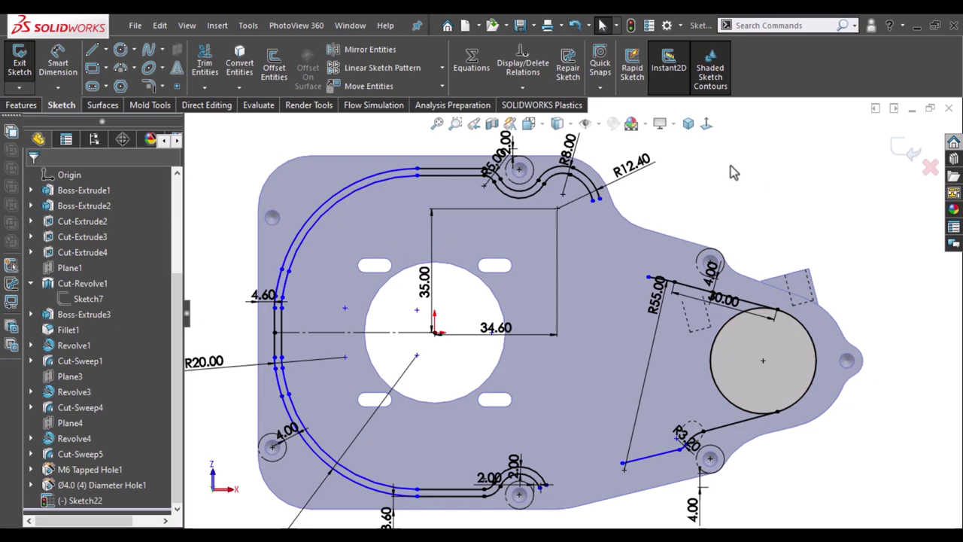
- Move the lower blue line's endpoint to the left
{"action": "scroll", "coordinate": [731, 172], "scroll_direction": "up", "scroll_amount": 1}
{"action": "scroll", "coordinate": [645, 475], "scroll_direction": "down", "scroll_amount": 1}
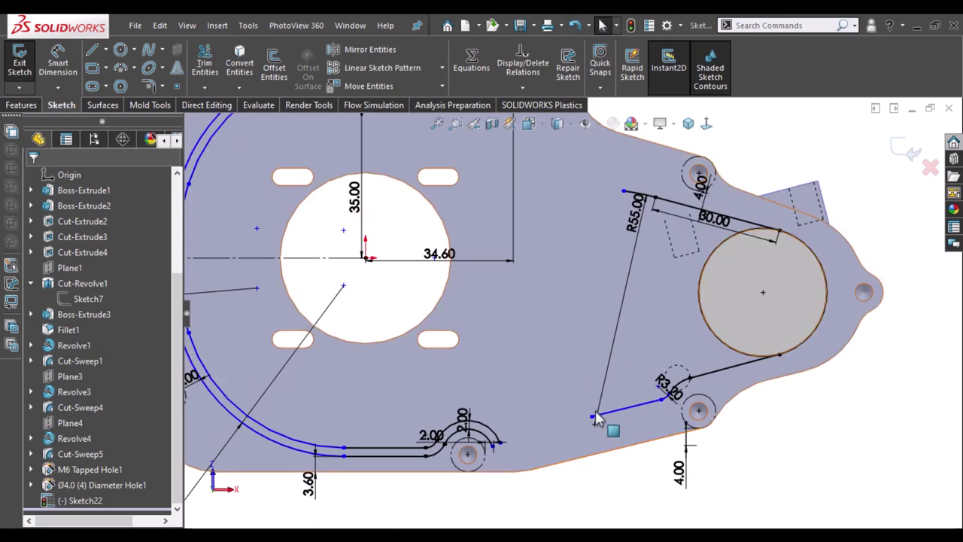
{"action": "left_click_drag", "start_coordinate": [593, 416], "coordinate": [569, 438]}
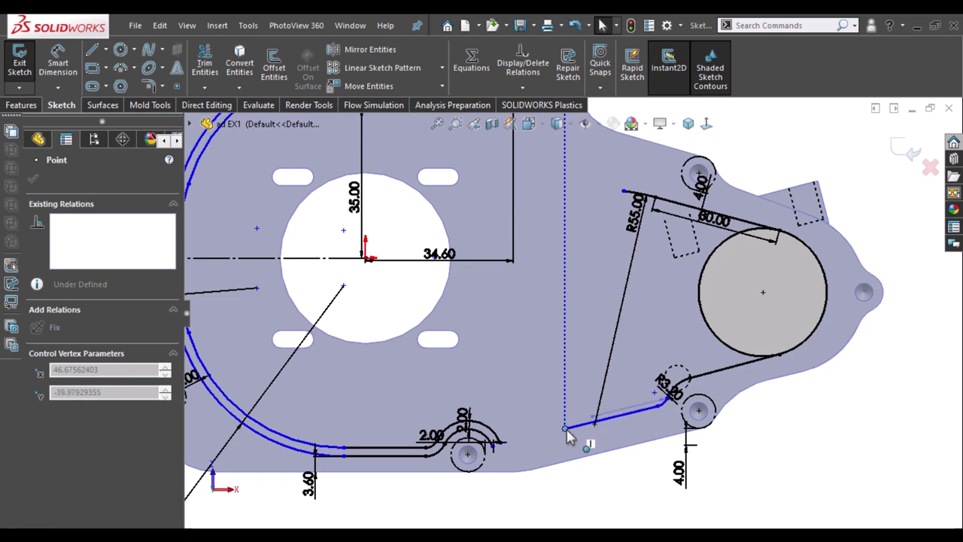
{"action": "left_click_drag", "start_coordinate": [570, 432], "coordinate": [579, 431]}
{"action": "left_click", "coordinate": [819, 434]}
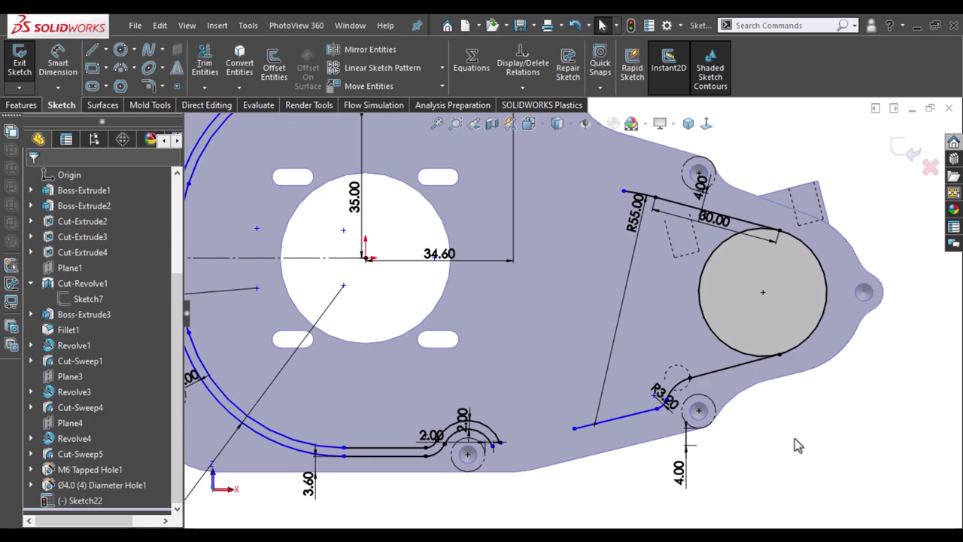
- Trim away the circle's left arc so the path wraps around the hole
{"action": "key", "text": "f"}
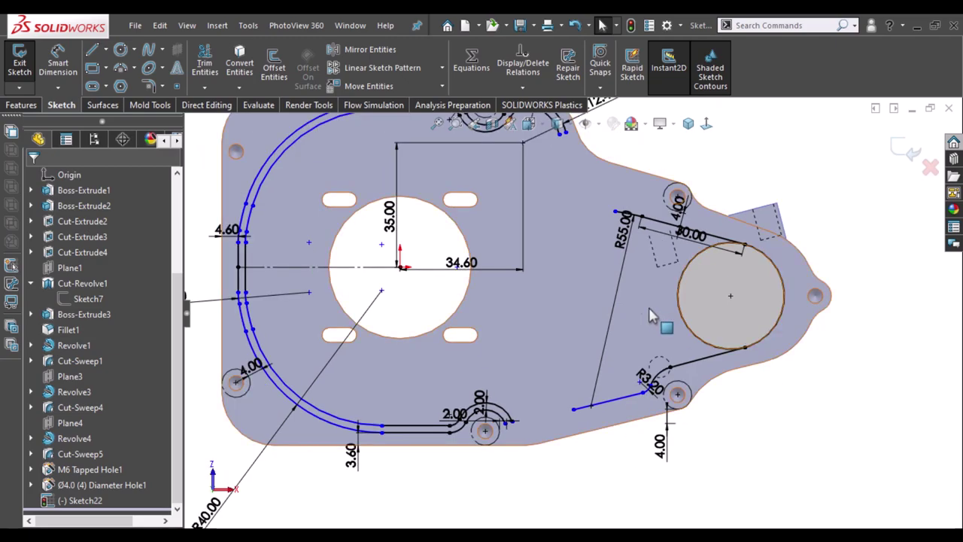
{"action": "left_click", "coordinate": [643, 320]}
{"action": "right_click_drag", "start_coordinate": [638, 309], "coordinate": [671, 364]}
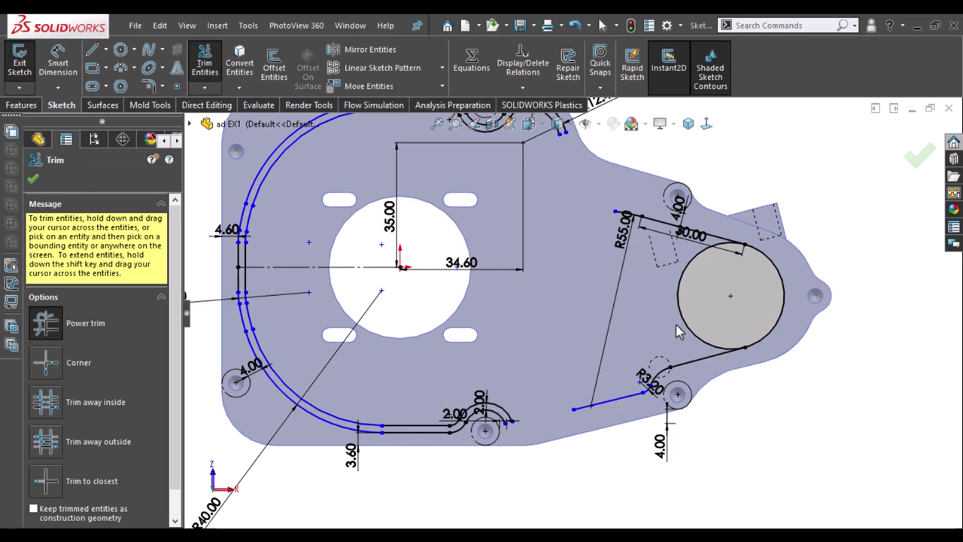
{"action": "left_click_drag", "start_coordinate": [677, 332], "coordinate": [698, 320]}
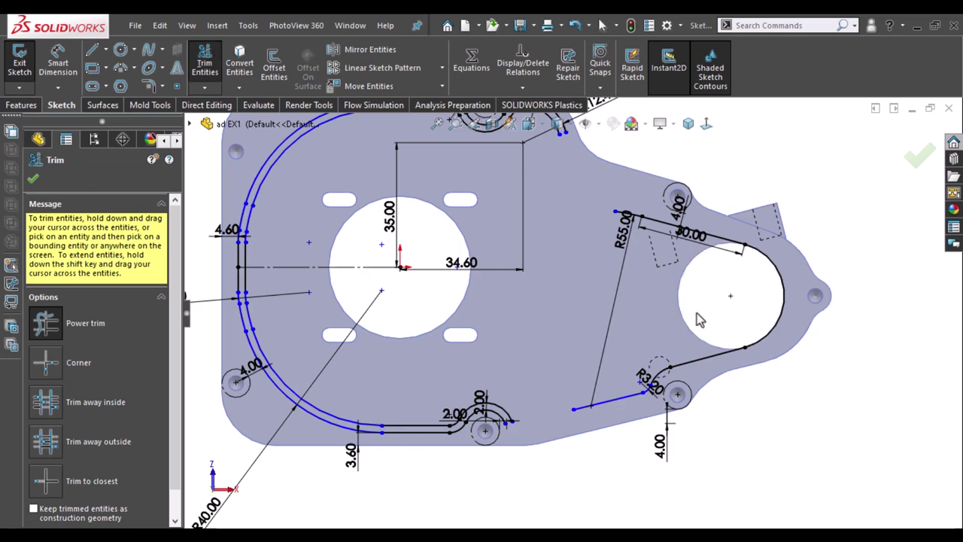
{"action": "left_click", "coordinate": [206, 62]}
{"action": "left_click", "coordinate": [274, 68]}
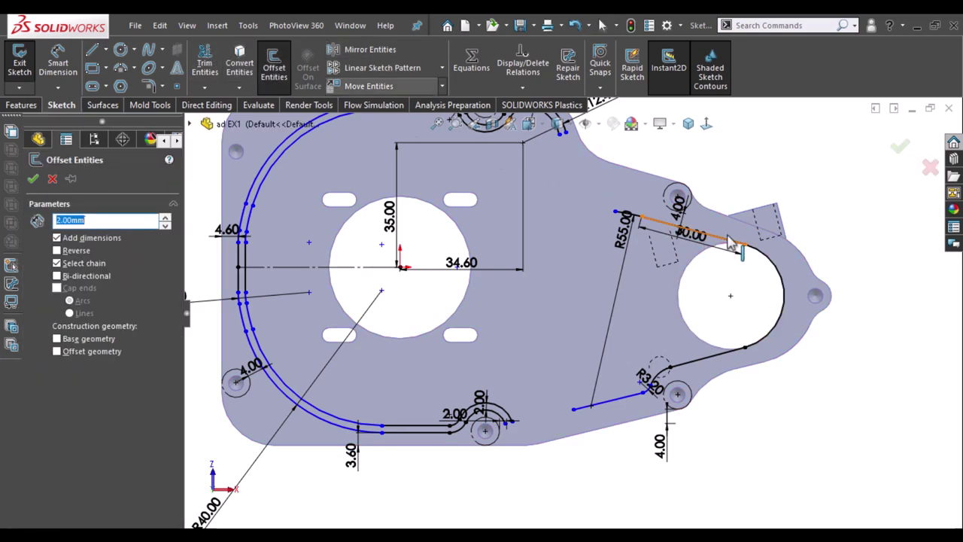
- Accept the 2 mm offset following the path around the hole
{"action": "right_click", "coordinate": [729, 197]}
{"action": "scroll", "coordinate": [537, 451], "scroll_direction": "down", "scroll_amount": 2}
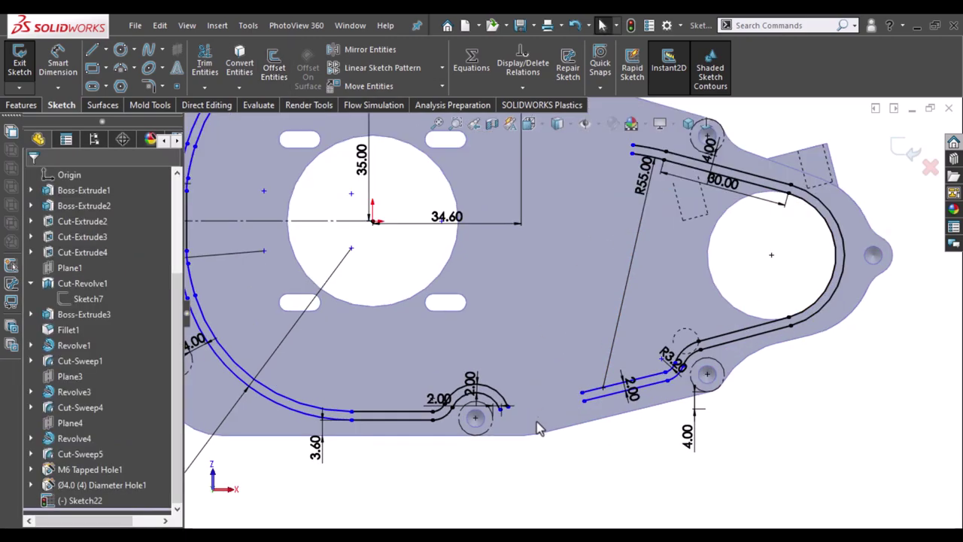
{"action": "scroll", "coordinate": [542, 410], "scroll_direction": "down", "scroll_amount": 2}
{"action": "scroll", "coordinate": [546, 397], "scroll_direction": "down", "scroll_amount": 2}
{"action": "scroll", "coordinate": [547, 393], "scroll_direction": "down", "scroll_amount": 2}
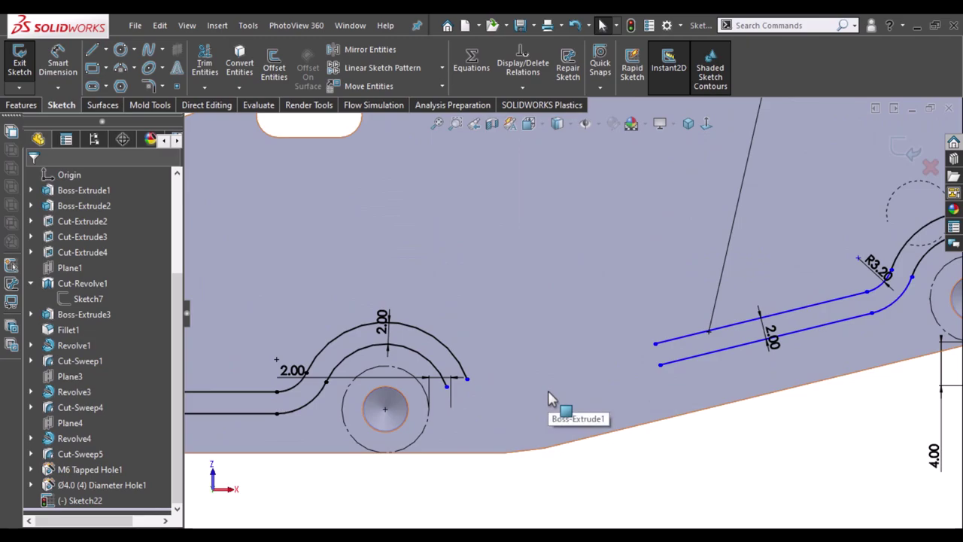
{"action": "scroll", "coordinate": [548, 395], "scroll_direction": "down", "scroll_amount": 1}
{"action": "scroll", "coordinate": [617, 380], "scroll_direction": "up", "scroll_amount": 2}
{"action": "scroll", "coordinate": [604, 338], "scroll_direction": "down", "scroll_amount": 1}
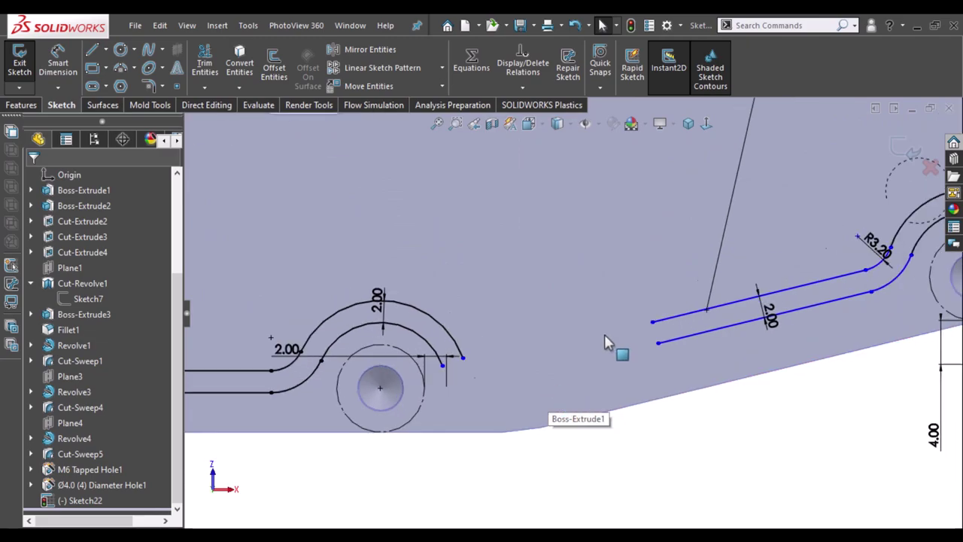
- Stretch the upper offset line's left end toward the arc by the bottom hole
{"action": "left_click", "coordinate": [450, 338]}
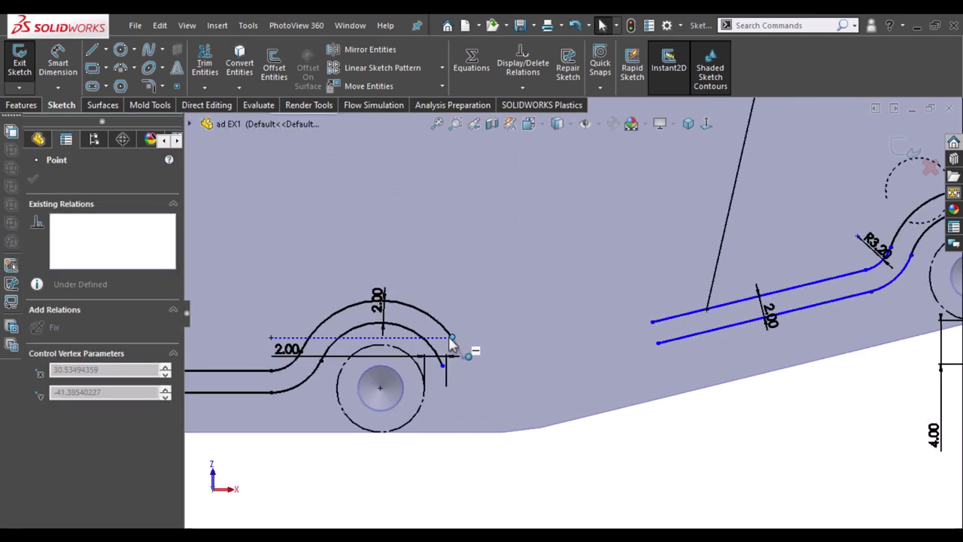
{"action": "left_click", "coordinate": [651, 322]}
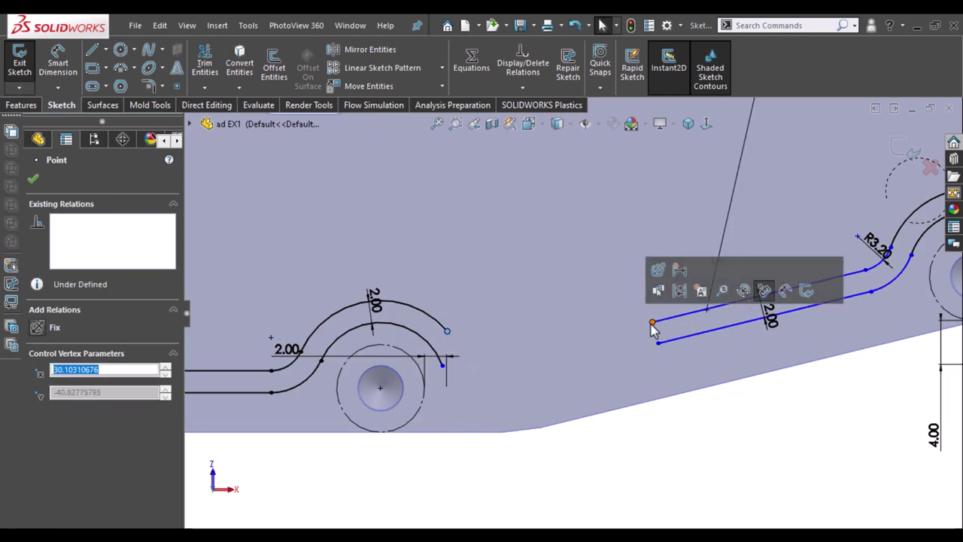
{"action": "mouse_move", "coordinate": [652, 322]}
{"action": "left_mouse_down"}
{"action": "mouse_move", "coordinate": [517, 359]}
{"action": "mouse_move", "coordinate": [528, 369]}
{"action": "mouse_move", "coordinate": [524, 347]}
{"action": "left_mouse_up"}
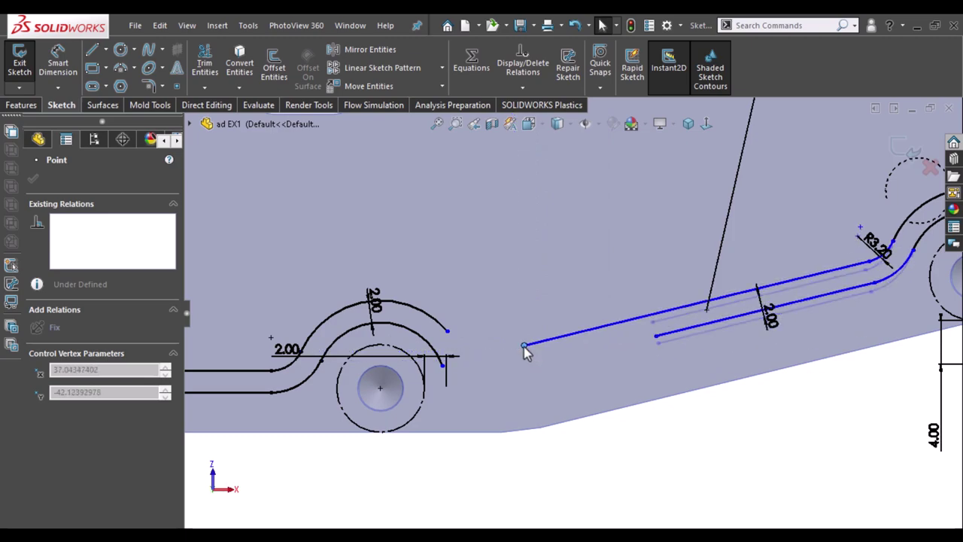
- Draw a three-point connecting arc from the arc end to the offset line
{"action": "scroll", "coordinate": [477, 343], "scroll_direction": "down", "scroll_amount": 3}
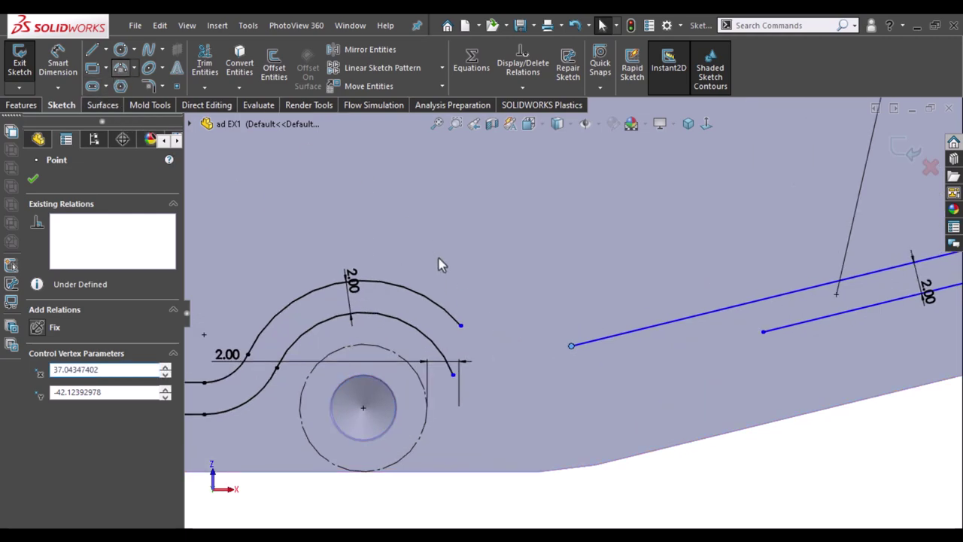
{"action": "left_click", "coordinate": [461, 325]}
{"action": "left_click", "coordinate": [572, 346]}
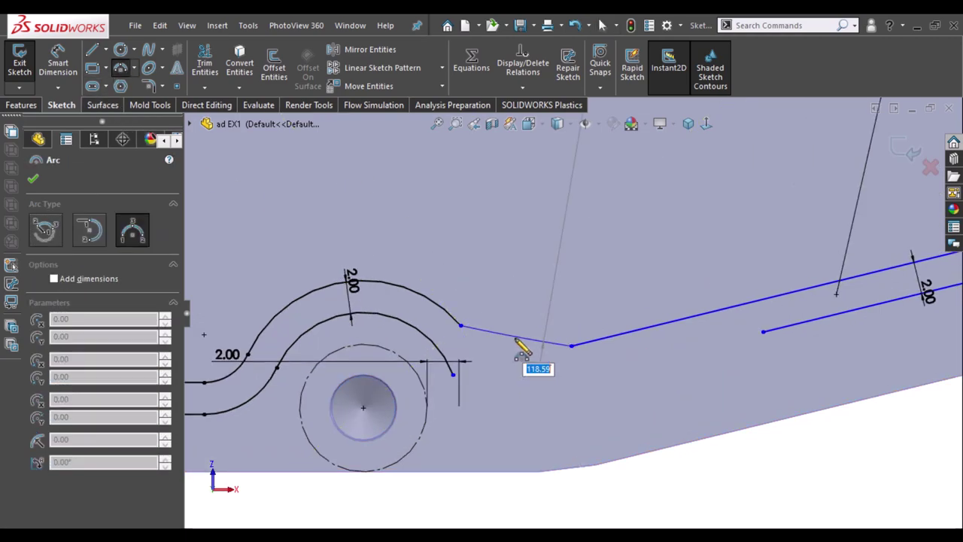
{"action": "left_click", "coordinate": [515, 350]}
{"action": "key", "text": "Escape"}
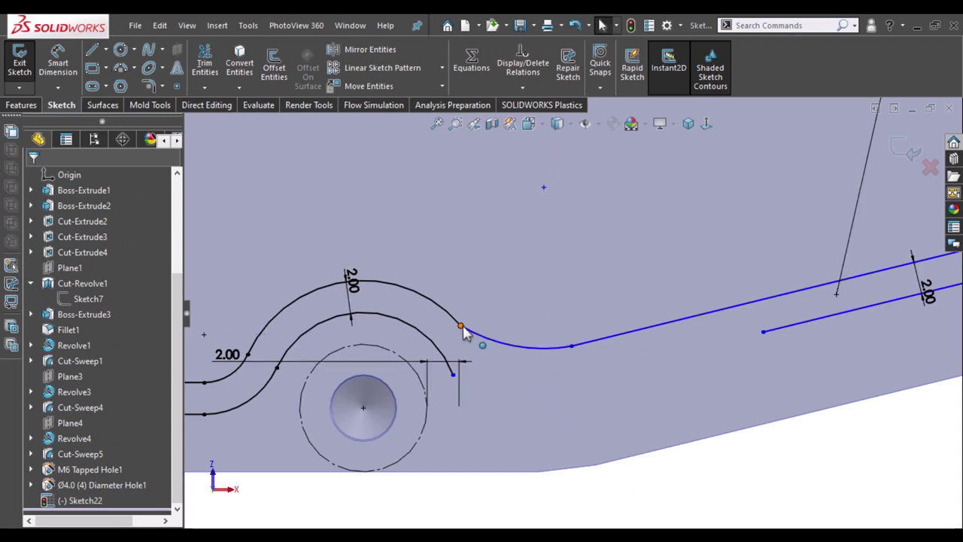
- Make the connecting arc tangent to the neighbouring arc and the upper line
{"action": "left_click", "coordinate": [461, 325]}
{"action": "left_click", "coordinate": [511, 253]}
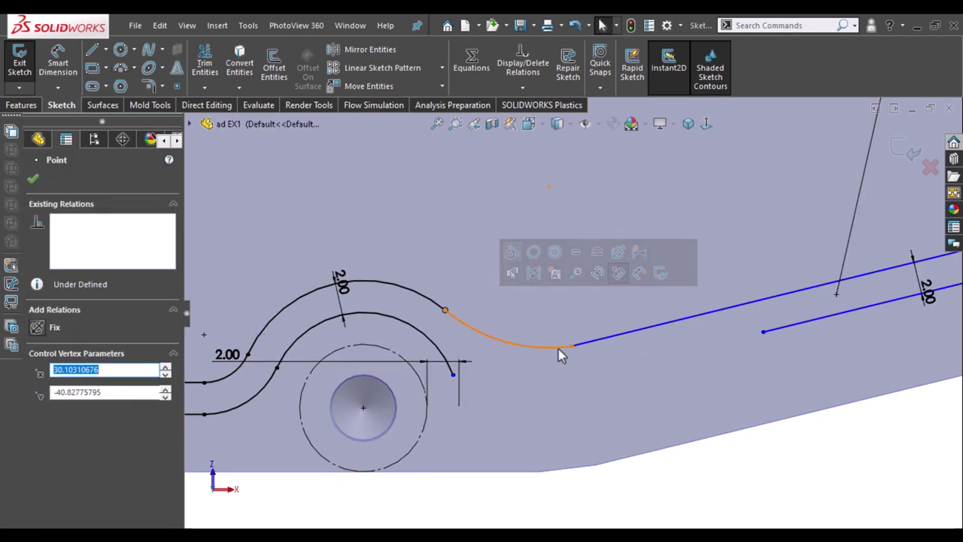
{"action": "left_click", "coordinate": [572, 348]}
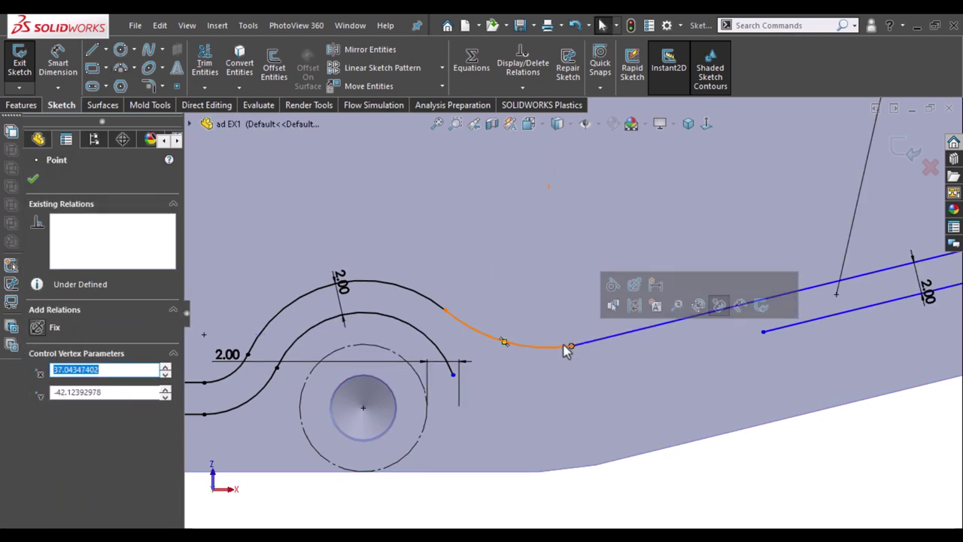
{"action": "left_click", "coordinate": [563, 345], "text": "ctrl"}
{"action": "left_click", "coordinate": [710, 306]}
{"action": "left_click", "coordinate": [892, 442]}
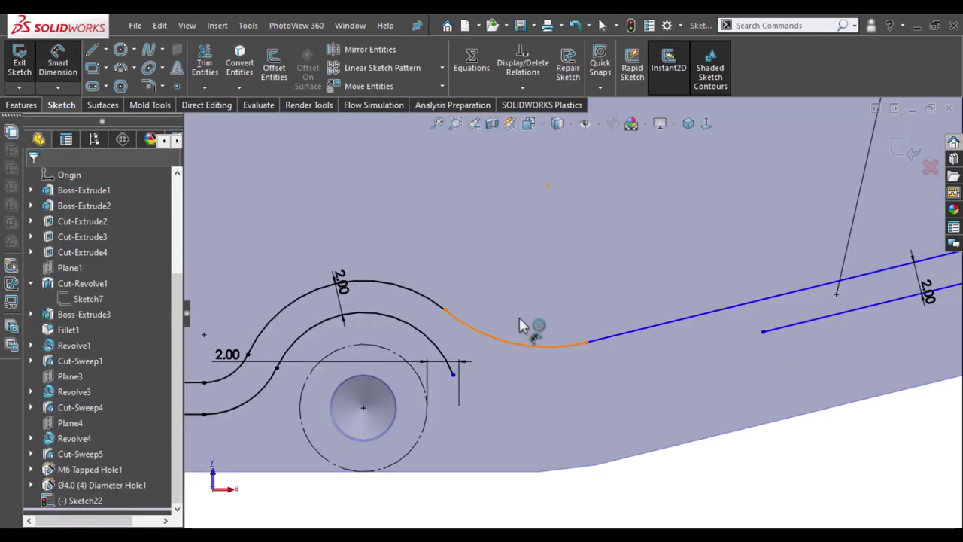
- Edit the connecting arc's radius dimension, entering 5 as the new value
{"action": "left_click", "coordinate": [523, 321]}
{"action": "key", "text": "Escape"}
{"action": "double_click", "coordinate": [524, 321]}
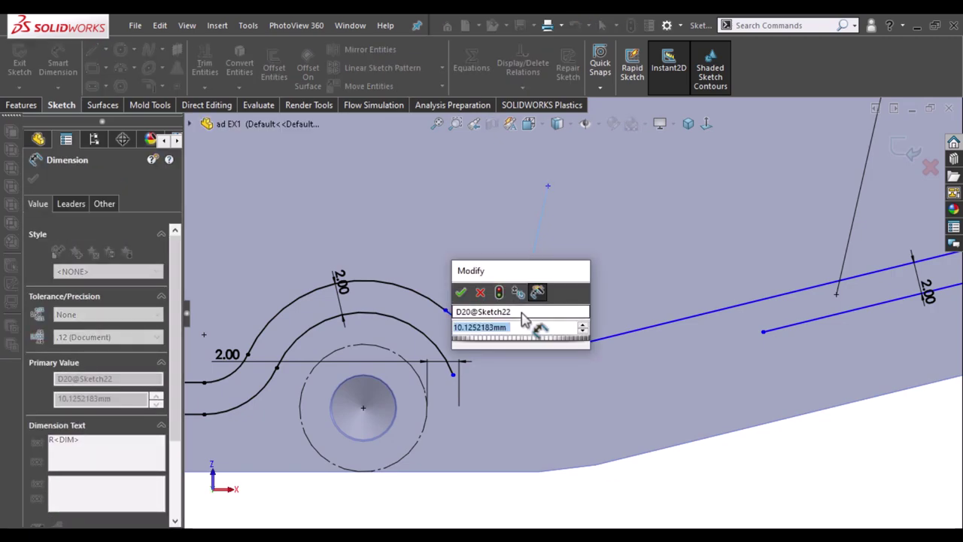
{"action": "key", "text": "BackSpace"}
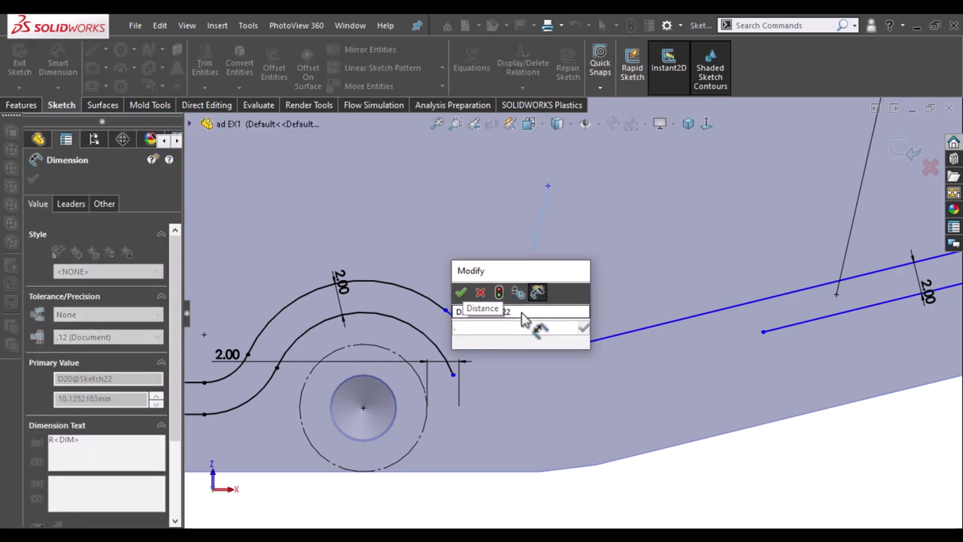
{"action": "type", "text": "5"}
{"action": "key", "text": "Return"}
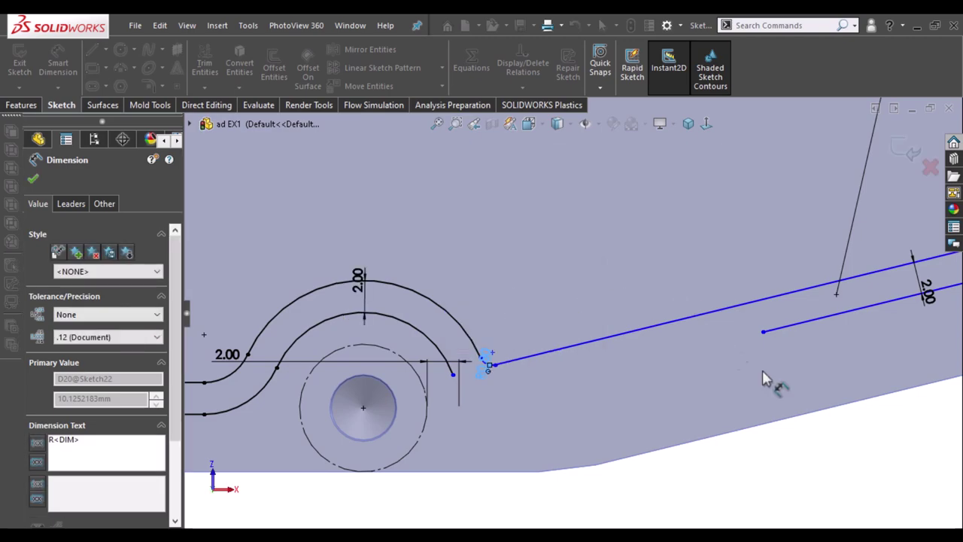
{"action": "key", "text": "Escape"}
{"action": "scroll", "coordinate": [577, 354], "scroll_direction": "down", "scroll_amount": 2}
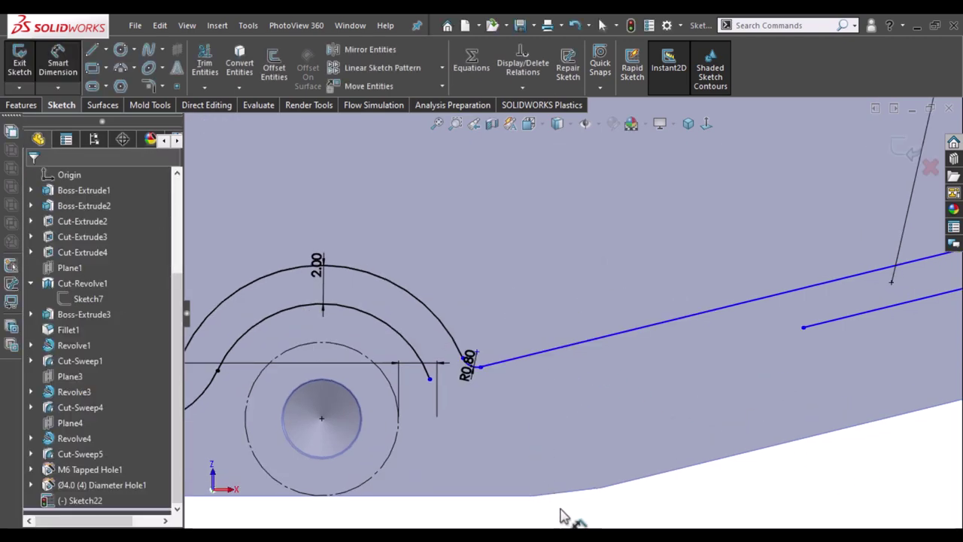
{"action": "key", "text": "Escape"}
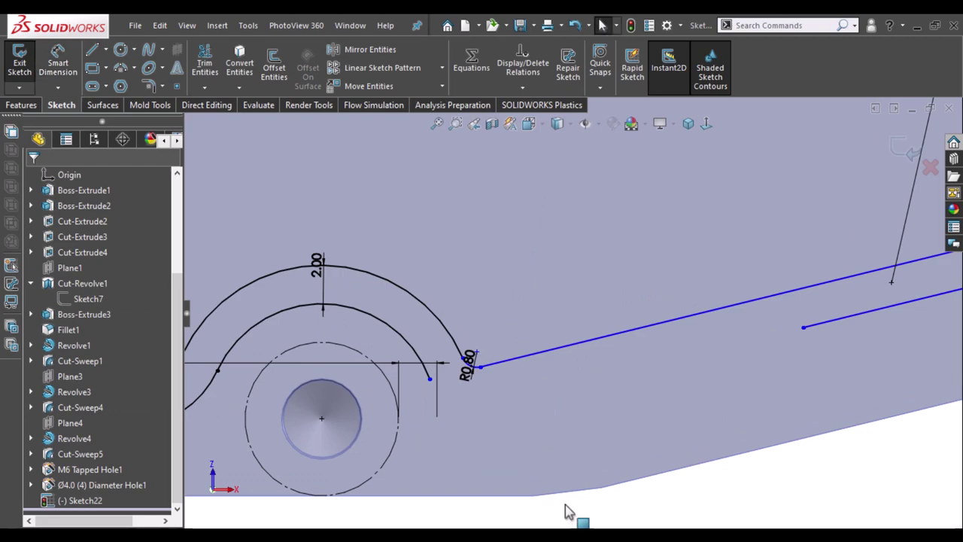
- Stretch the lower line's end leftward and inspect the small R0.80 connecting arc
{"action": "left_click_drag", "start_coordinate": [800, 331], "coordinate": [502, 396]}
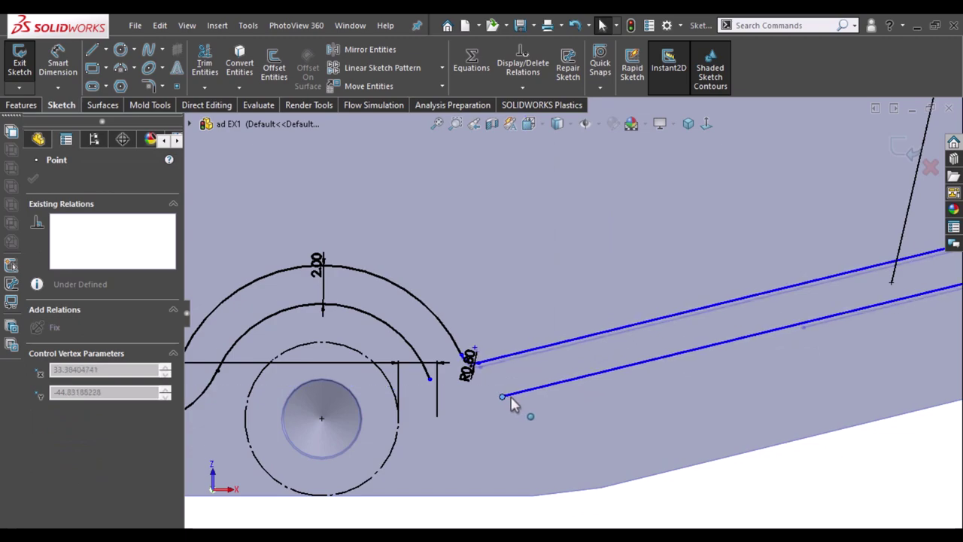
{"action": "key", "text": "Escape"}
{"action": "left_click", "coordinate": [458, 360]}
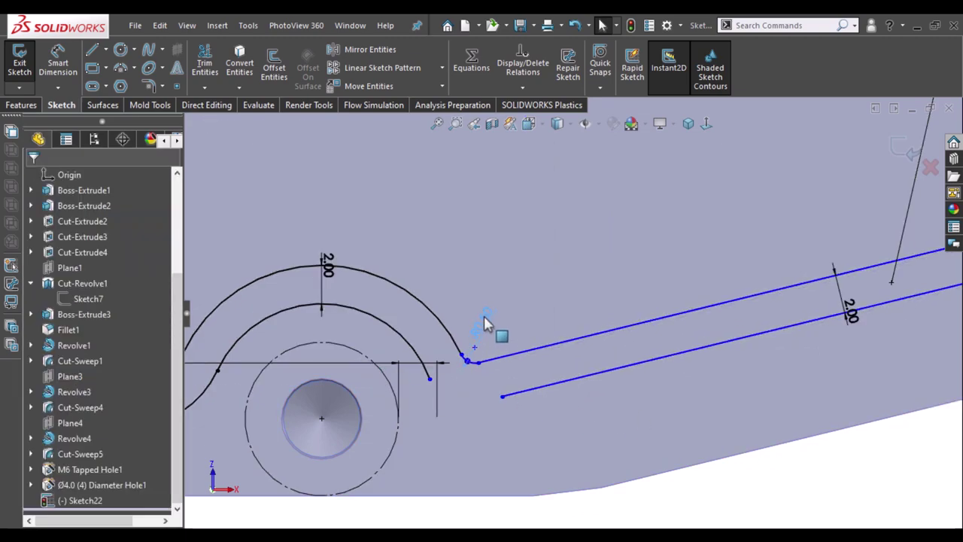
{"action": "left_click", "coordinate": [470, 364]}
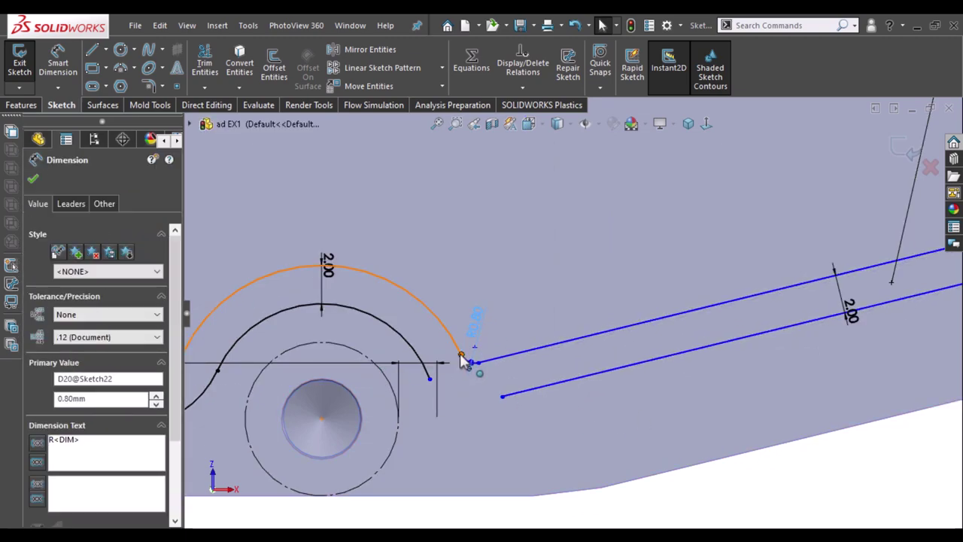
{"action": "left_click", "coordinate": [461, 353]}
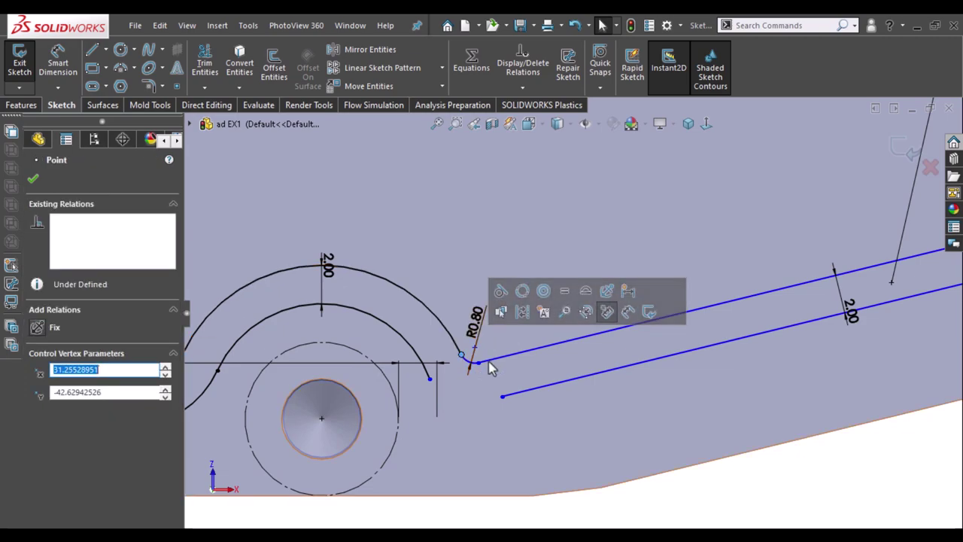
{"action": "left_click", "coordinate": [941, 452]}
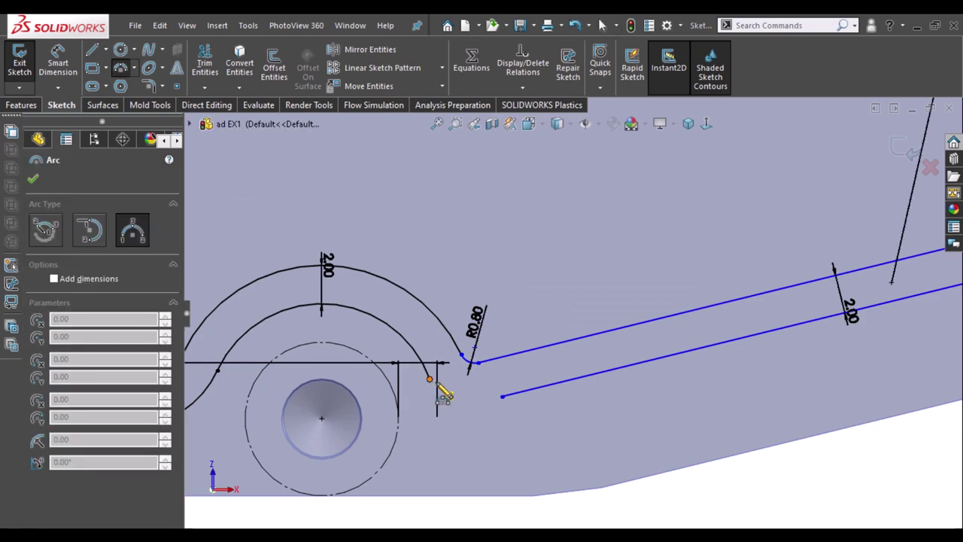
- Add a tangent arc at the lower line's end and delete the stray point and R0.80 dimension
{"action": "left_click", "coordinate": [502, 396]}
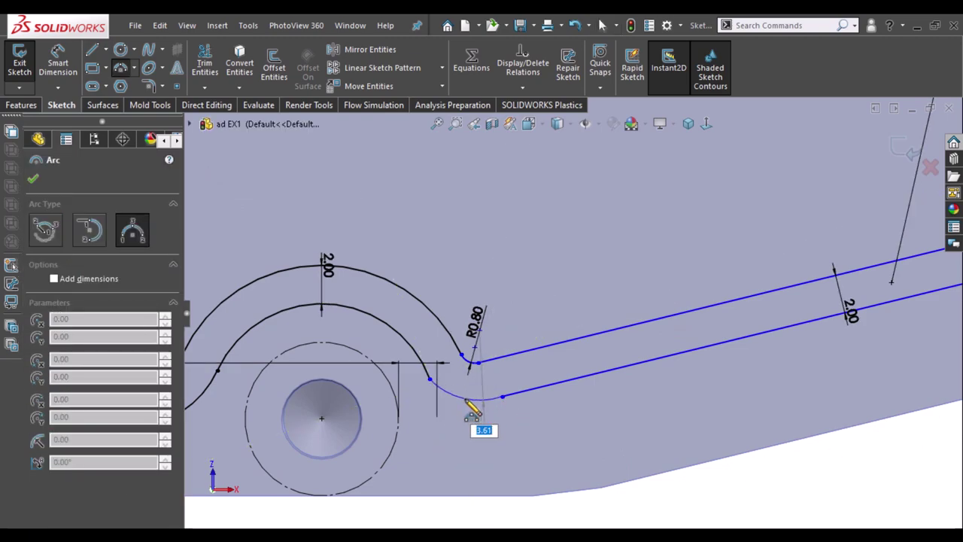
{"action": "left_click", "coordinate": [500, 394]}
{"action": "key", "text": "Escape"}
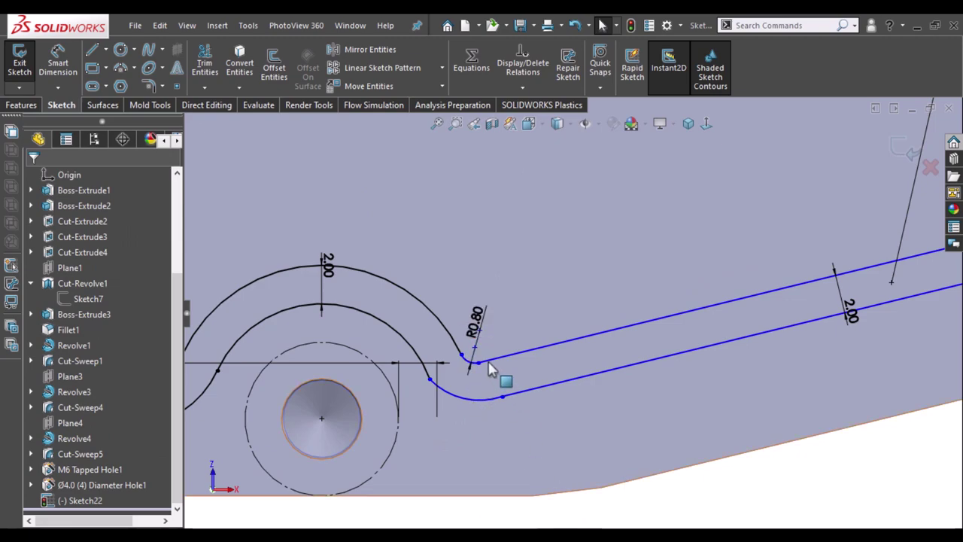
{"action": "left_click", "coordinate": [474, 351]}
{"action": "key", "text": "Delete"}
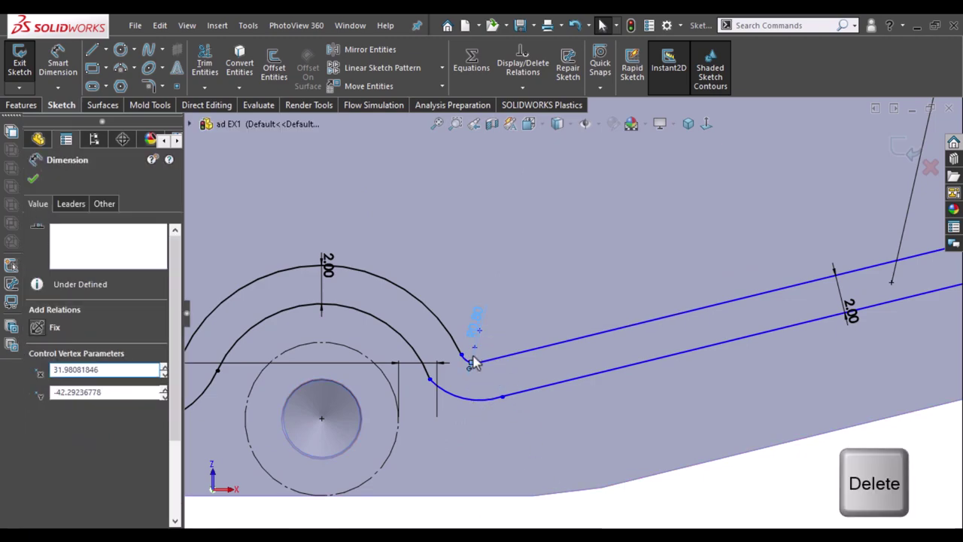
- Make the two connecting arcs concentric and the lower arc tangent to its line
{"action": "left_click", "coordinate": [472, 398]}
{"action": "left_click", "coordinate": [465, 398], "text": "ctrl"}
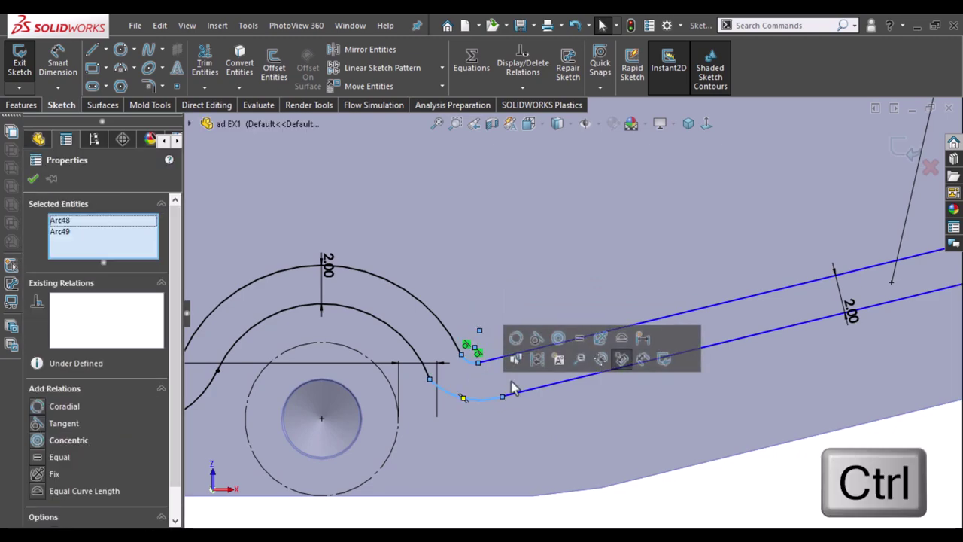
{"action": "left_click", "coordinate": [558, 359]}
{"action": "left_click", "coordinate": [803, 461]}
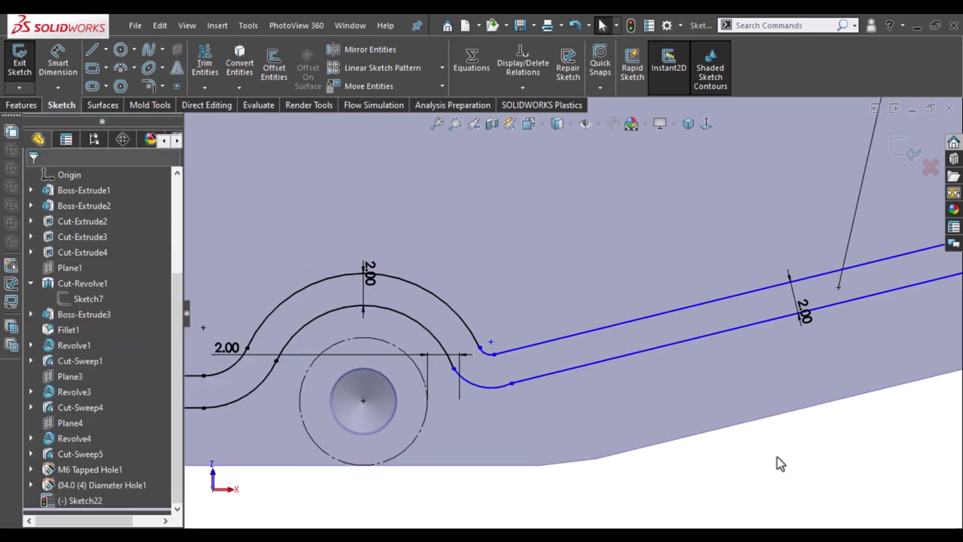
{"action": "left_click", "coordinate": [511, 384]}
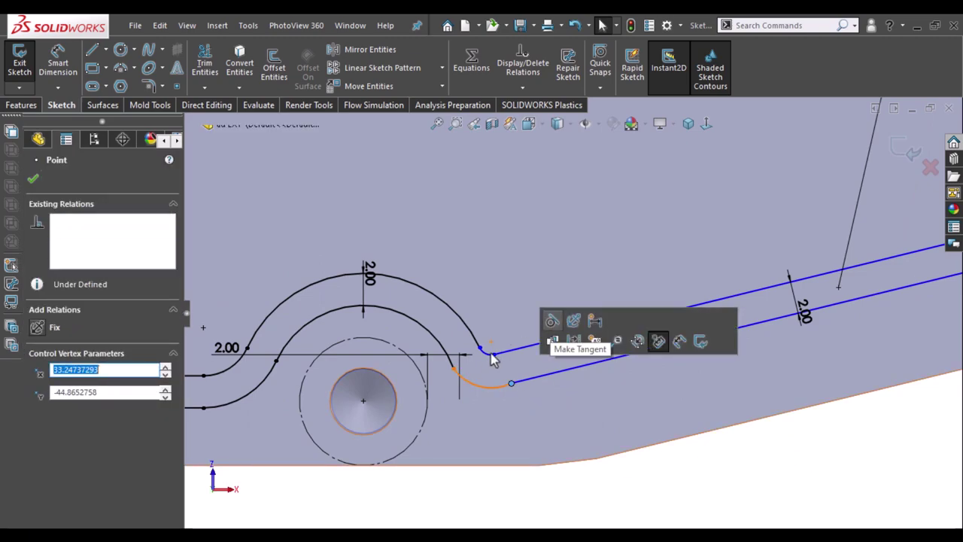
{"action": "left_click", "coordinate": [554, 331]}
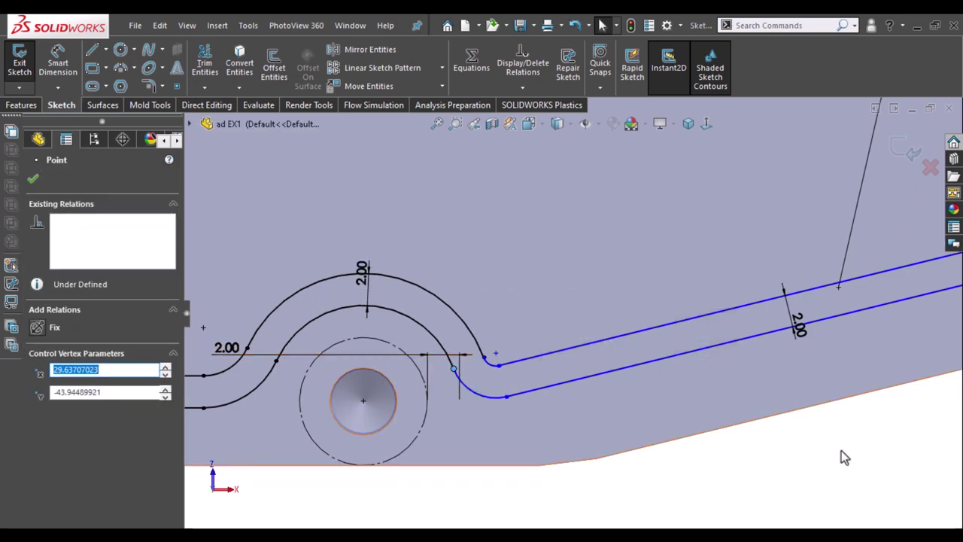
{"action": "left_click", "coordinate": [557, 473]}
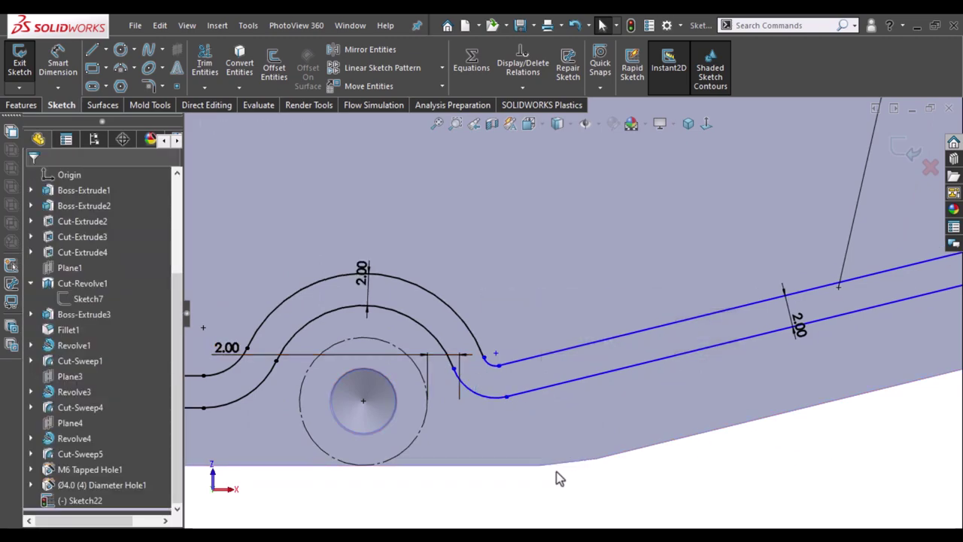
- Confirm R2.80 as the small fillet arc's radius dimension
{"action": "left_click", "coordinate": [499, 374]}
{"action": "key", "text": "Escape"}
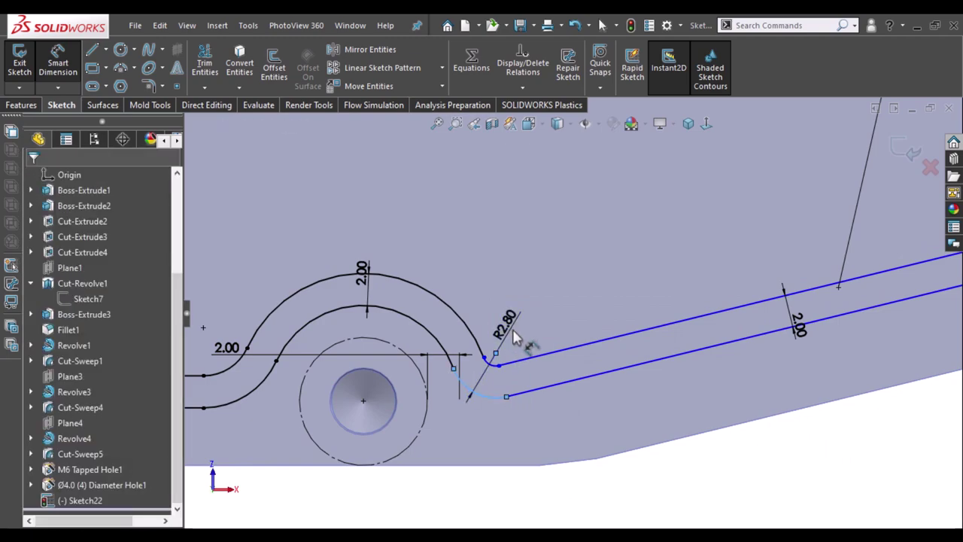
{"action": "double_click", "coordinate": [514, 337]}
{"action": "key", "text": "Return"}
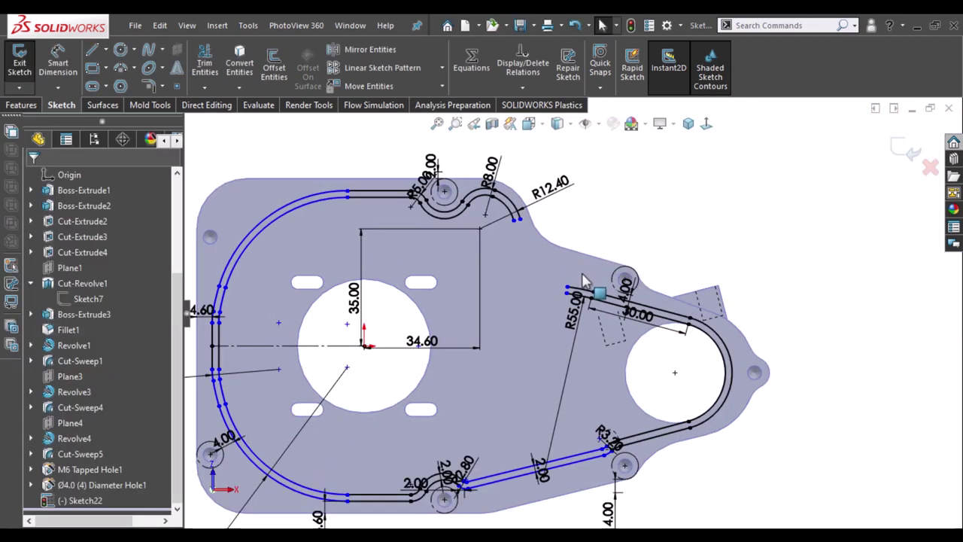
- Draw a three-point arc from the R12.40 arc's end to the slanted slot line
{"action": "scroll", "coordinate": [594, 211], "scroll_direction": "down", "scroll_amount": 3}
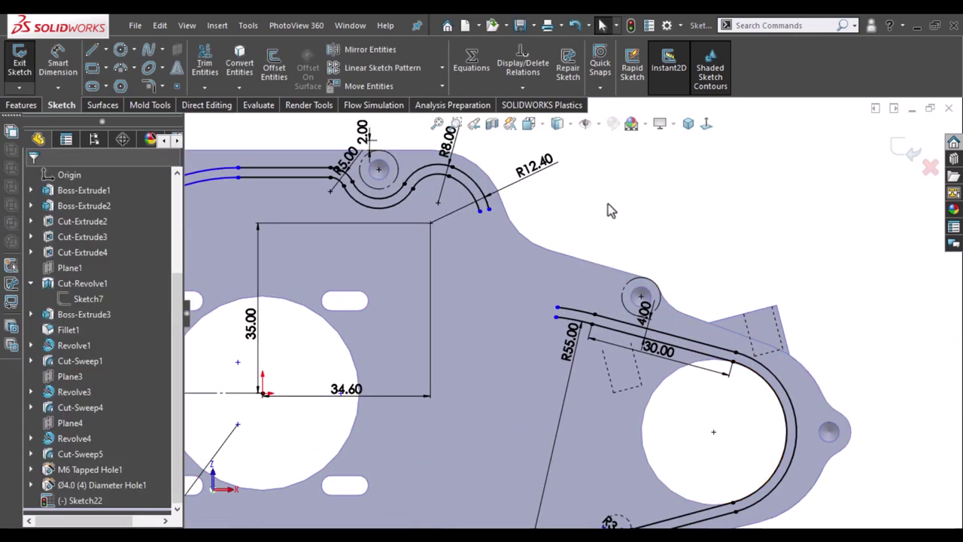
{"action": "scroll", "coordinate": [598, 237], "scroll_direction": "down", "scroll_amount": 1}
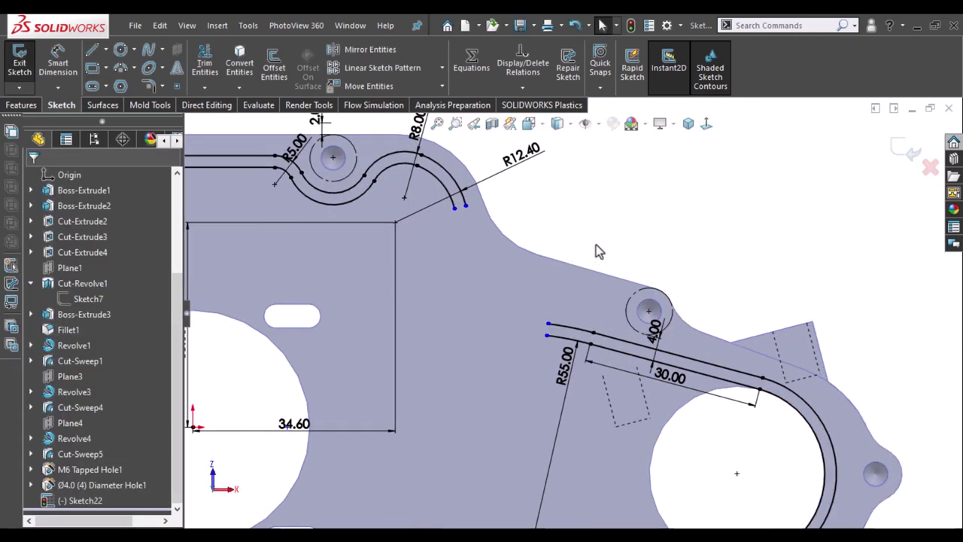
{"action": "left_click", "coordinate": [120, 67]}
{"action": "left_click", "coordinate": [464, 205]}
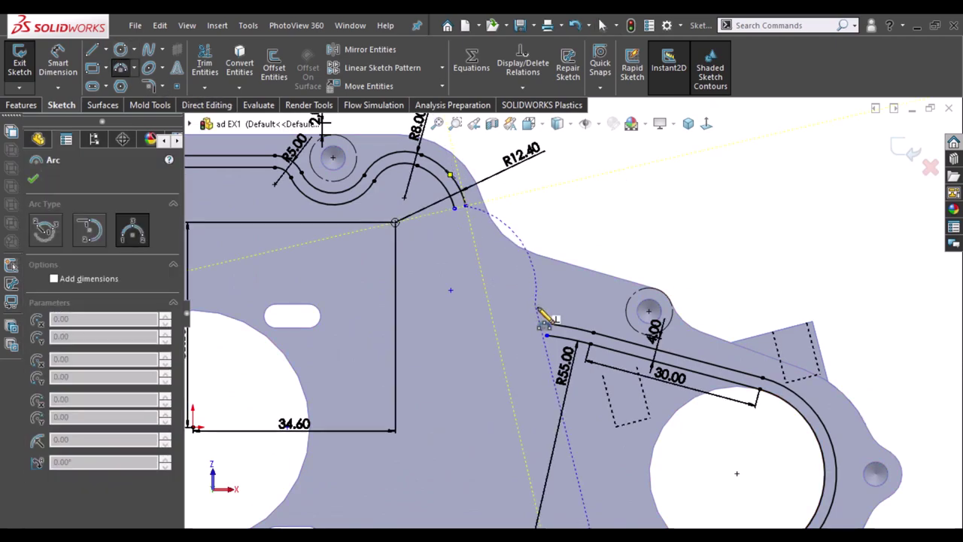
{"action": "left_click", "coordinate": [547, 335]}
{"action": "left_click", "coordinate": [508, 276]}
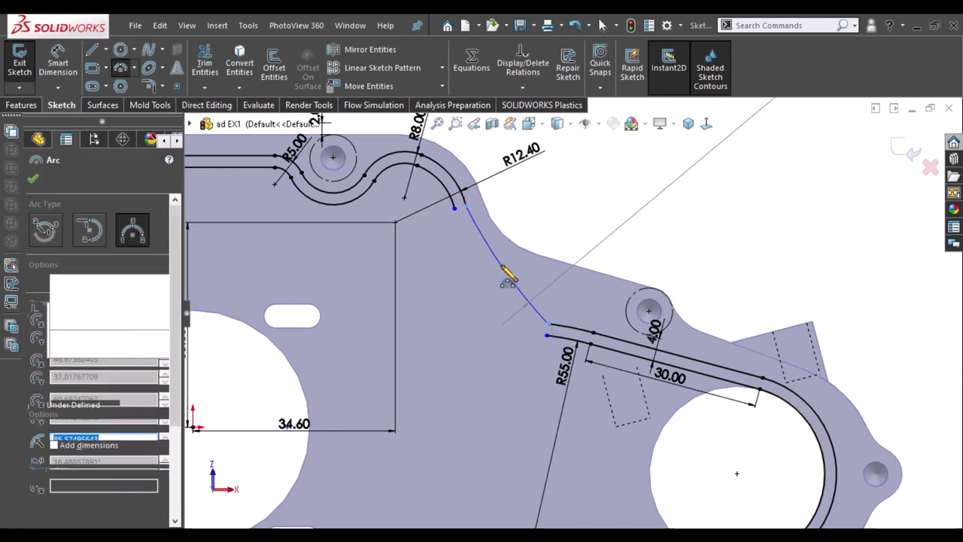
{"action": "key", "text": "Escape"}
- Dimension the new arc's radius to 20 mm
{"action": "scroll", "coordinate": [566, 313], "scroll_direction": "down", "scroll_amount": 1}
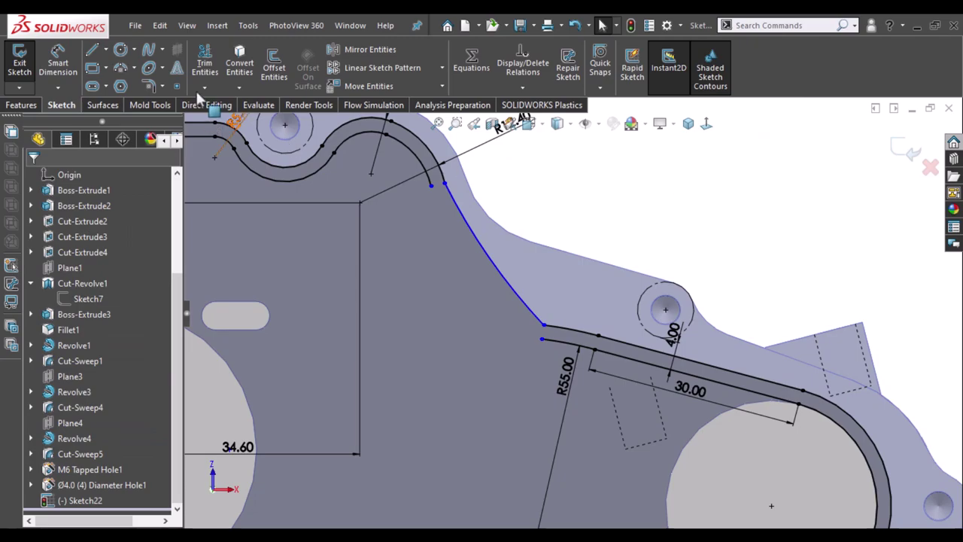
{"action": "left_click", "coordinate": [547, 228]}
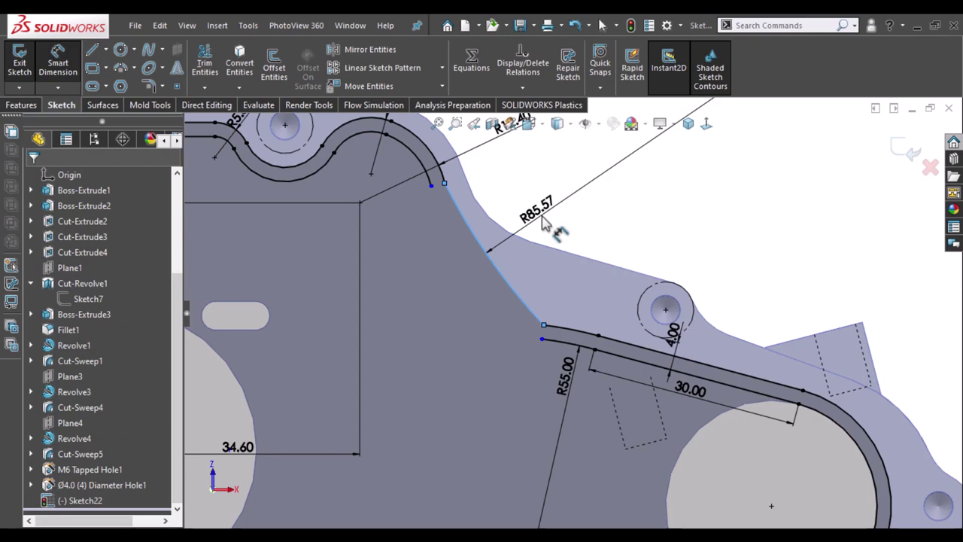
{"action": "left_click", "coordinate": [547, 228]}
{"action": "key", "text": "Return"}
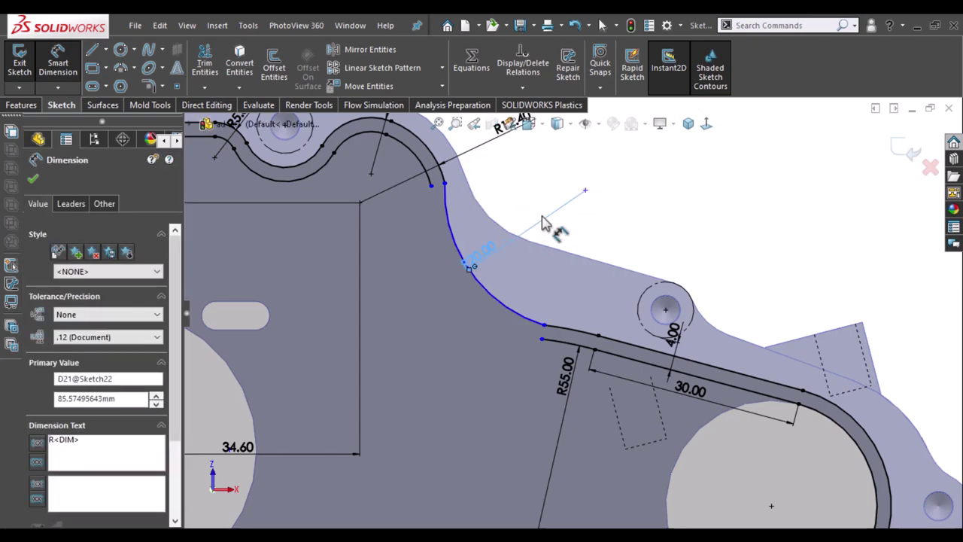
{"action": "key", "text": "Escape"}
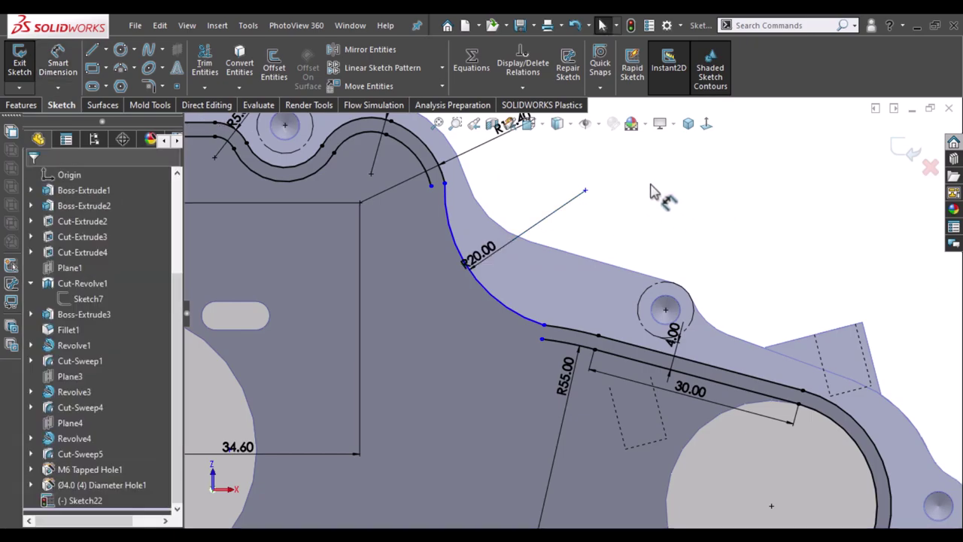
- Merge the arc's lower end with the slanted line and make its upper end tangent
{"action": "left_click", "coordinate": [544, 325]}
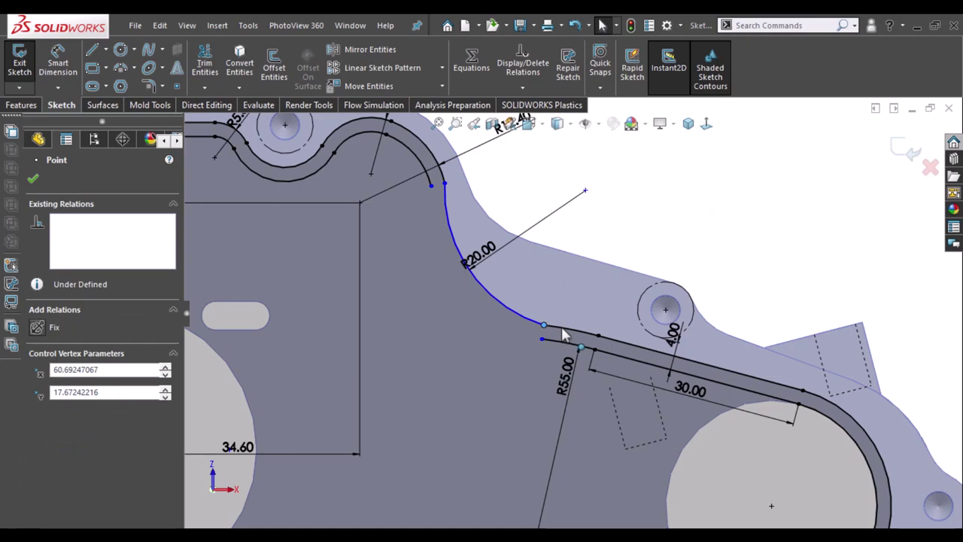
{"action": "left_click_drag", "start_coordinate": [544, 325], "coordinate": [572, 330]}
{"action": "left_click", "coordinate": [623, 273]}
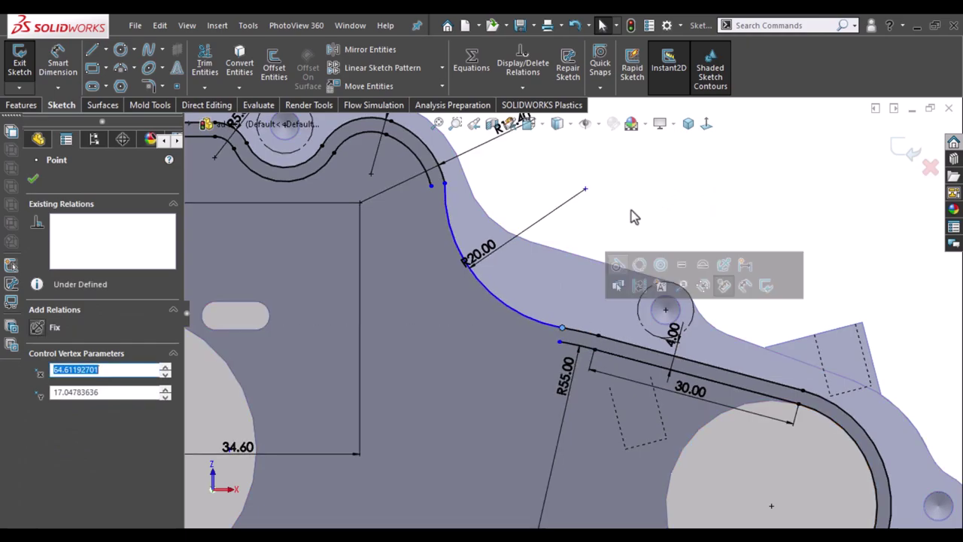
{"action": "left_click", "coordinate": [474, 180]}
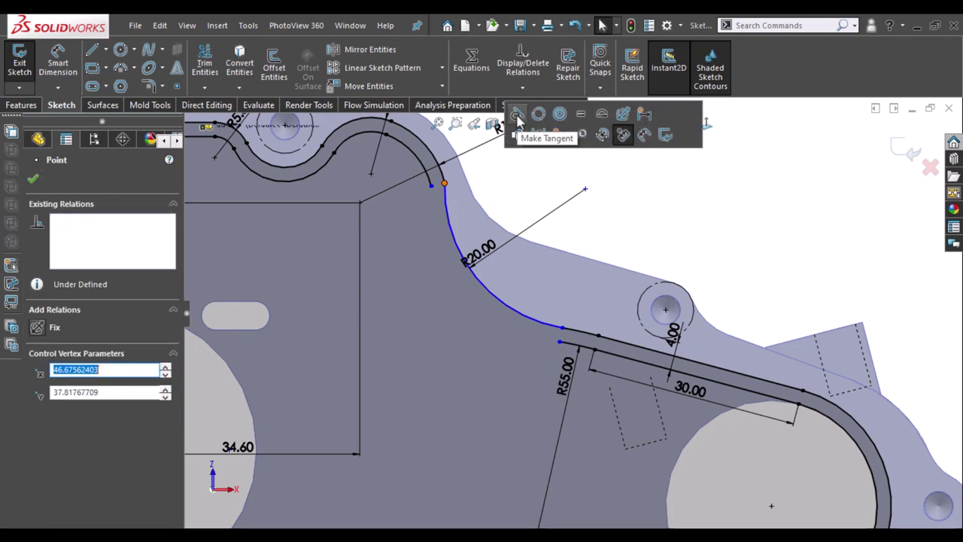
{"action": "left_click", "coordinate": [522, 131]}
{"action": "left_click", "coordinate": [641, 180]}
{"action": "key", "text": "z"}
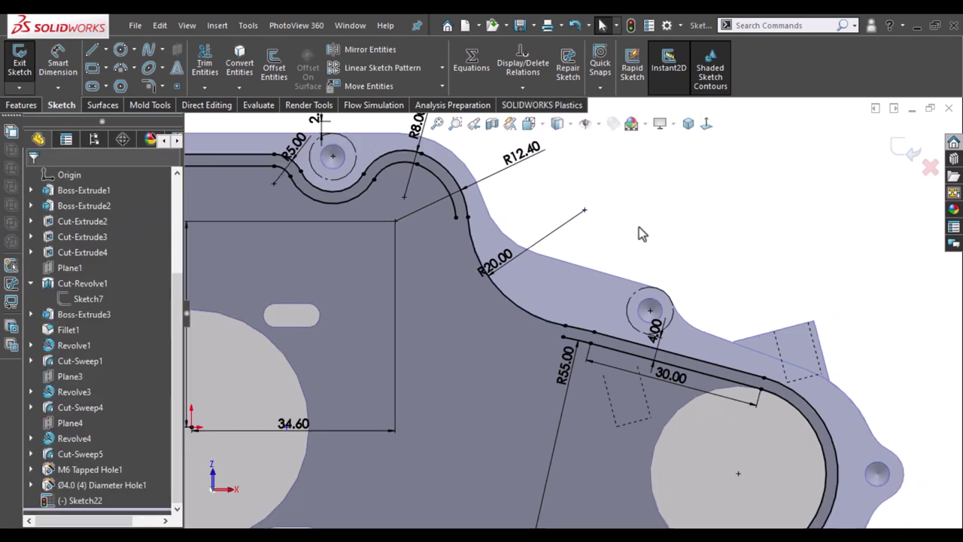
{"action": "scroll", "coordinate": [638, 226], "scroll_direction": "down", "scroll_amount": 2}
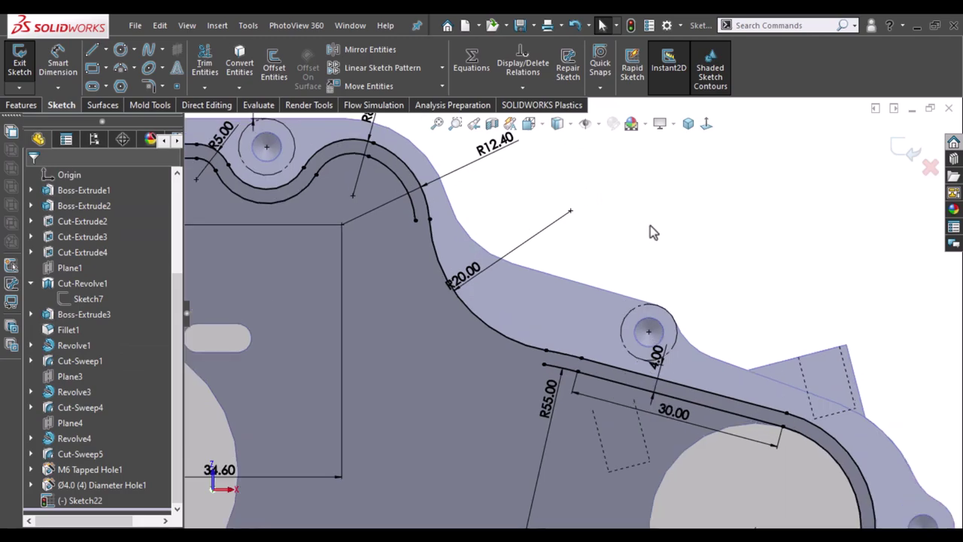
- Try a 2 mm offset of the R20 arc edge chain, then discard it
{"action": "left_click", "coordinate": [440, 264]}
{"action": "left_click", "coordinate": [274, 68]}
{"action": "left_click", "coordinate": [636, 182]}
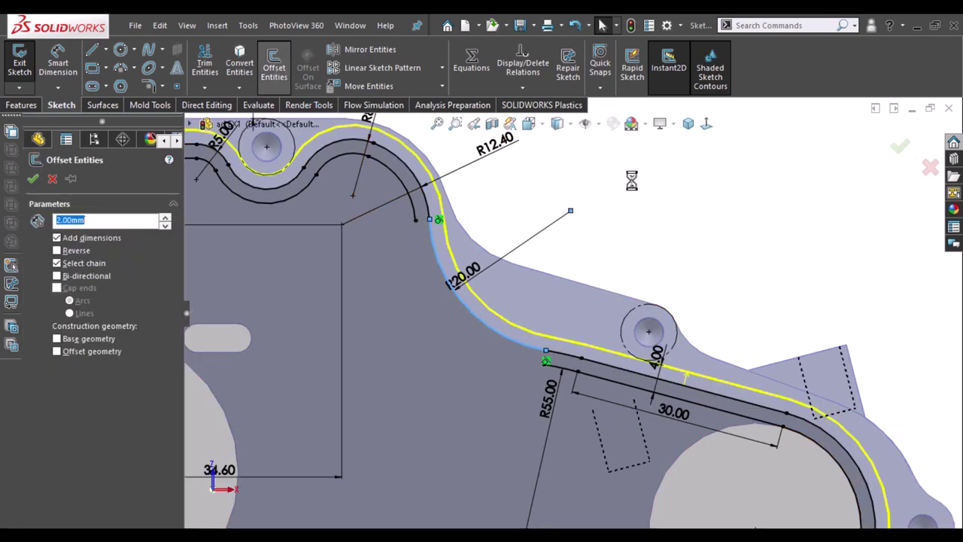
{"action": "key", "text": "Escape"}
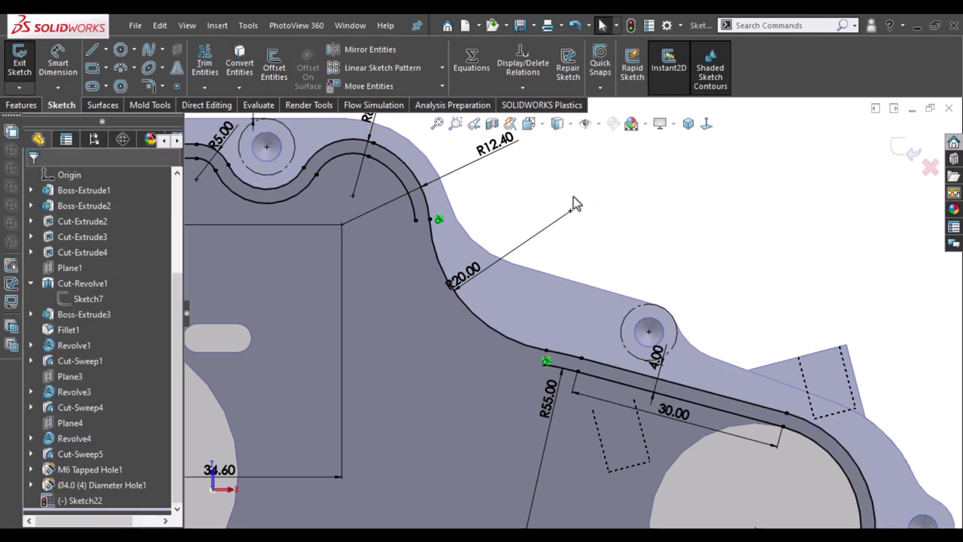
- Draw the inner slot-wall arc beside the R20 arc and undo the conflicting concentric relation
{"action": "left_click", "coordinate": [415, 220]}
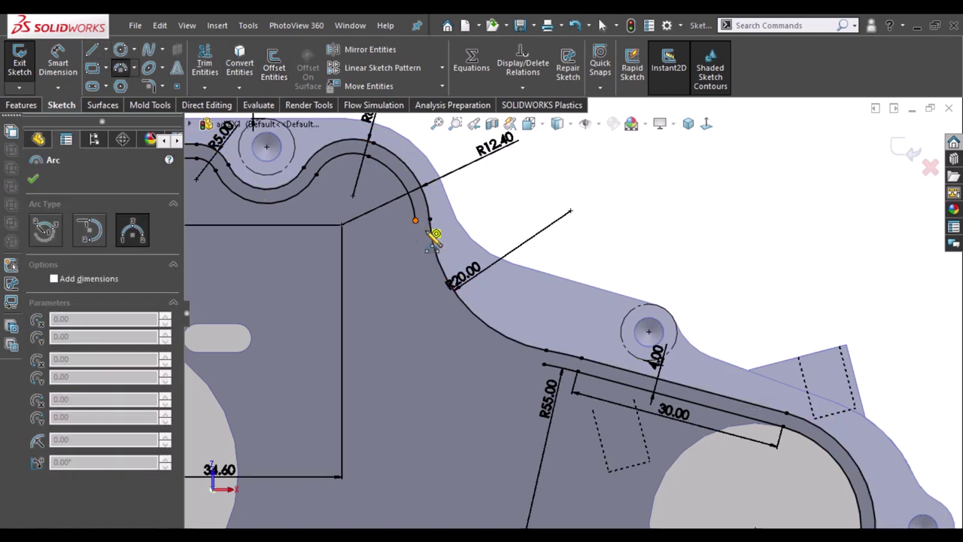
{"action": "left_click", "coordinate": [543, 364]}
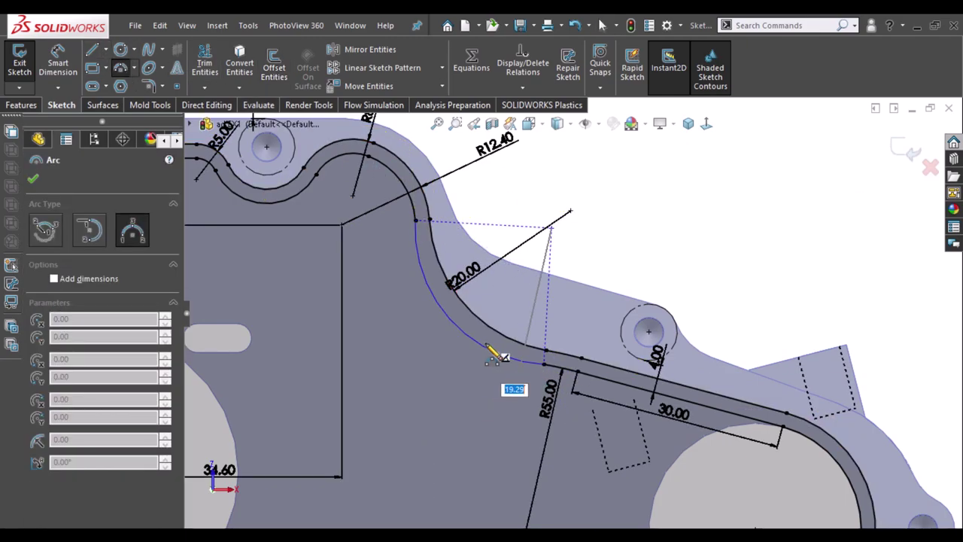
{"action": "left_click", "coordinate": [497, 351]}
{"action": "key", "text": "Escape"}
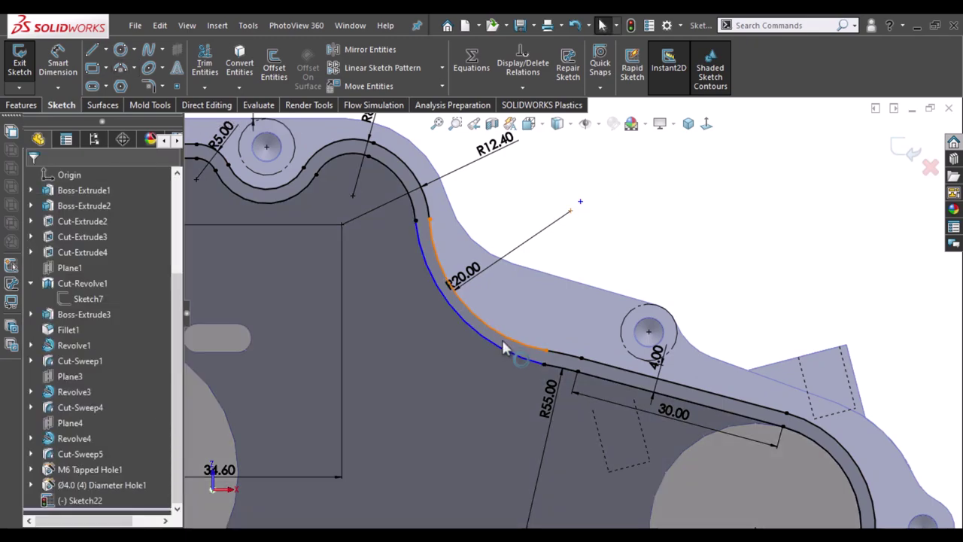
{"action": "left_click", "coordinate": [502, 347]}
{"action": "left_click", "coordinate": [503, 358], "text": "ctrl"}
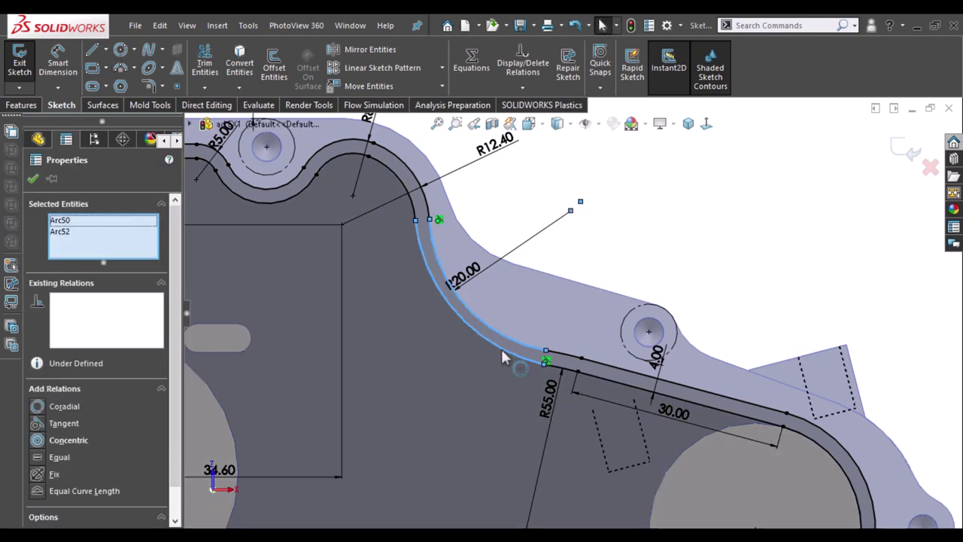
{"action": "left_click", "coordinate": [589, 282]}
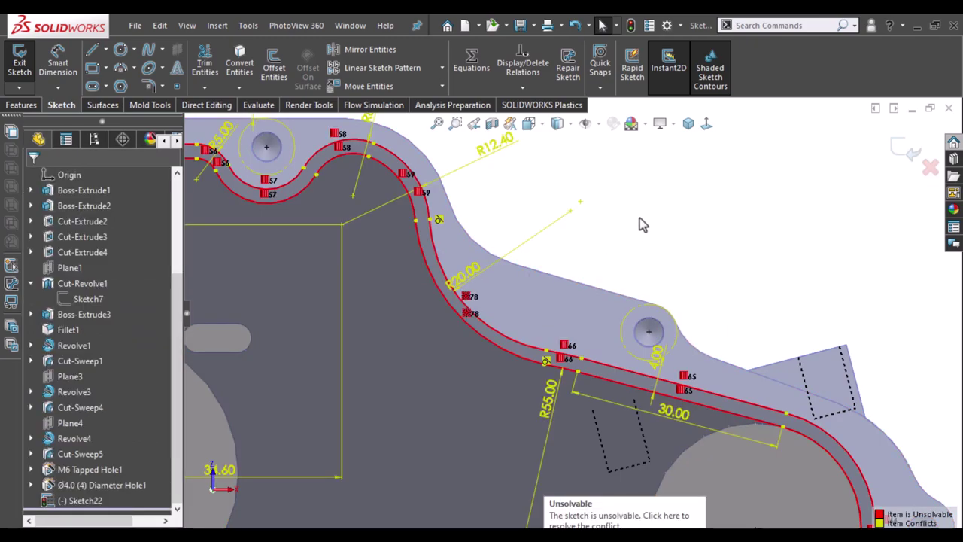
{"action": "key", "text": "ctrl+z"}
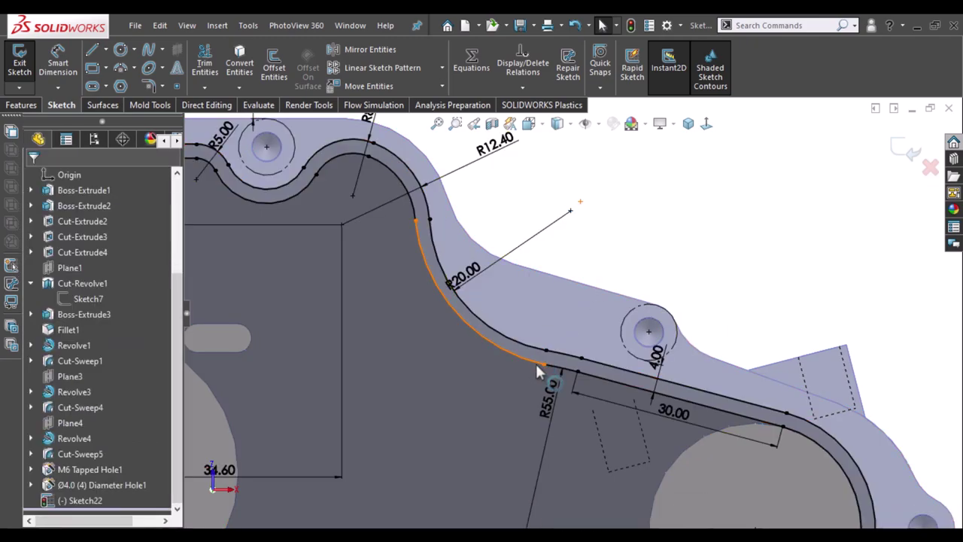
- Check the inner arc's lower endpoint and zoom out to review the doubled slot path
{"action": "left_click", "coordinate": [544, 365]}
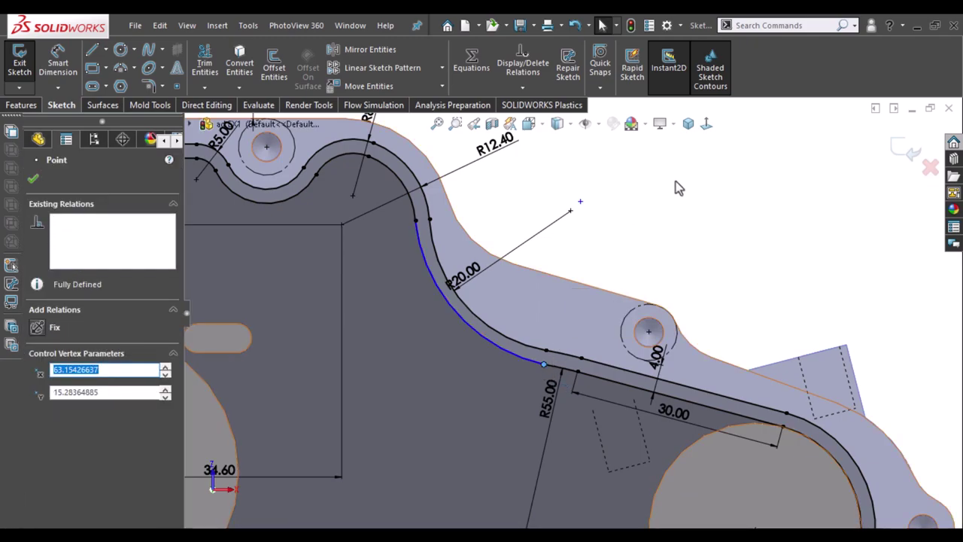
{"action": "left_click", "coordinate": [742, 213]}
{"action": "scroll", "coordinate": [638, 199], "scroll_direction": "up", "scroll_amount": 3}
{"action": "scroll", "coordinate": [638, 198], "scroll_direction": "up", "scroll_amount": 2}
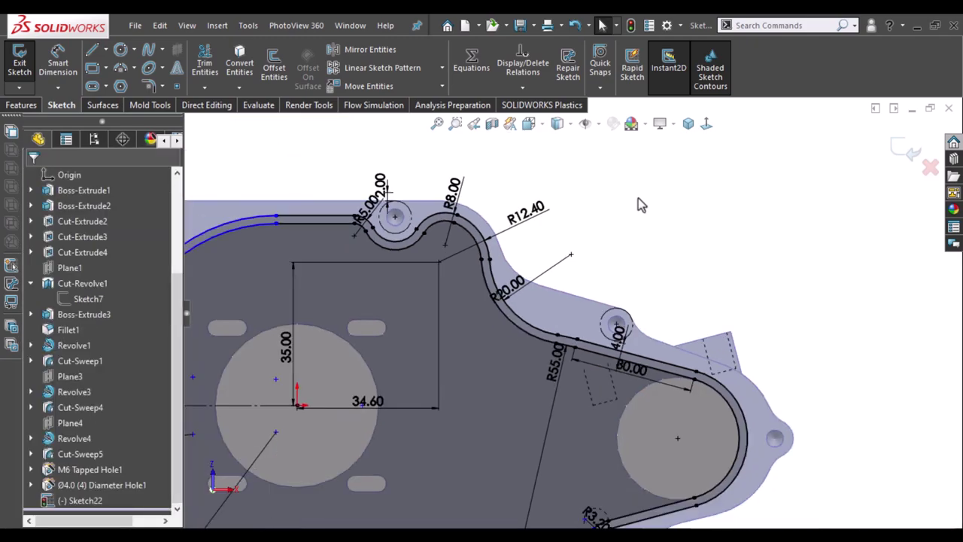
{"action": "scroll", "coordinate": [639, 204], "scroll_direction": "up", "scroll_amount": 3}
{"action": "scroll", "coordinate": [403, 470], "scroll_direction": "down", "scroll_amount": 2}
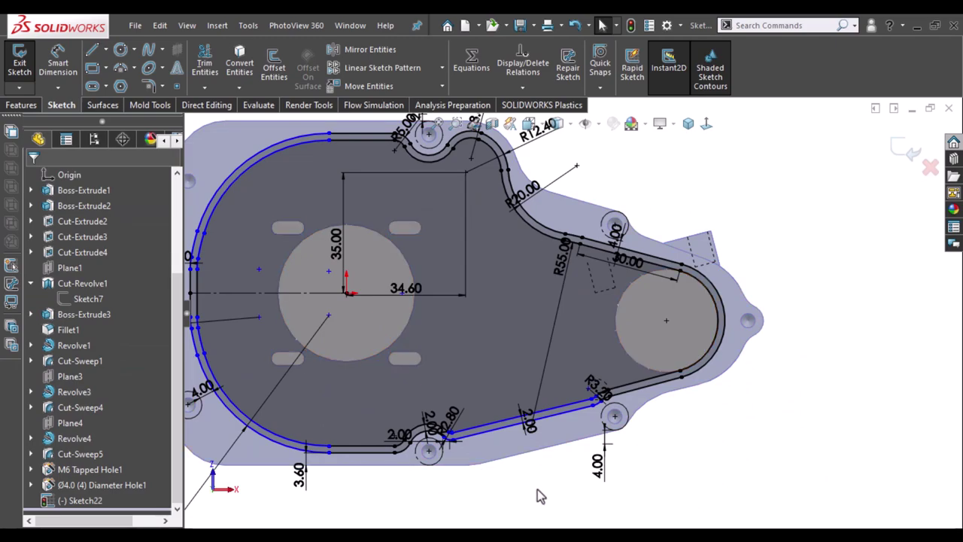
{"action": "scroll", "coordinate": [540, 495], "scroll_direction": "up", "scroll_amount": 2}
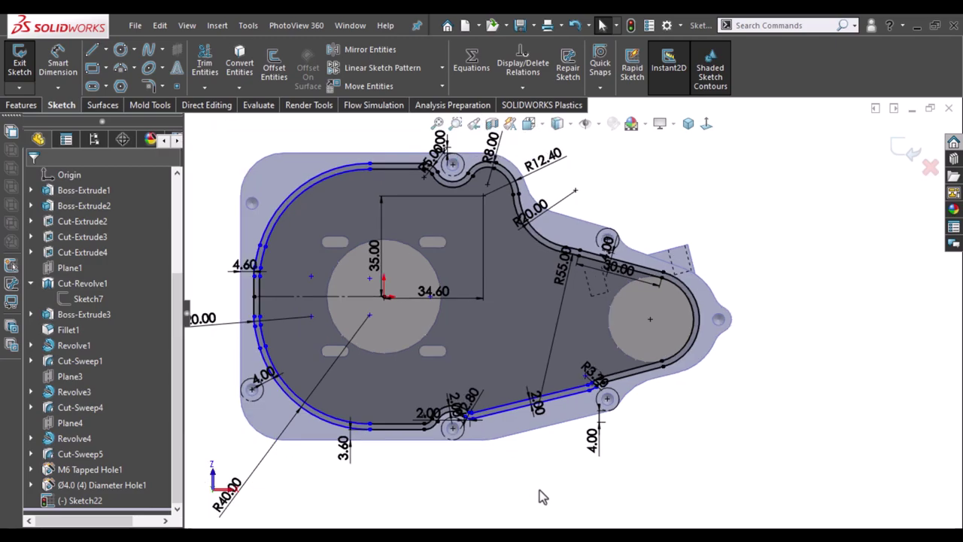
{"action": "scroll", "coordinate": [797, 429], "scroll_direction": "down", "scroll_amount": 3}
{"action": "scroll", "coordinate": [779, 425], "scroll_direction": "down", "scroll_amount": 2}
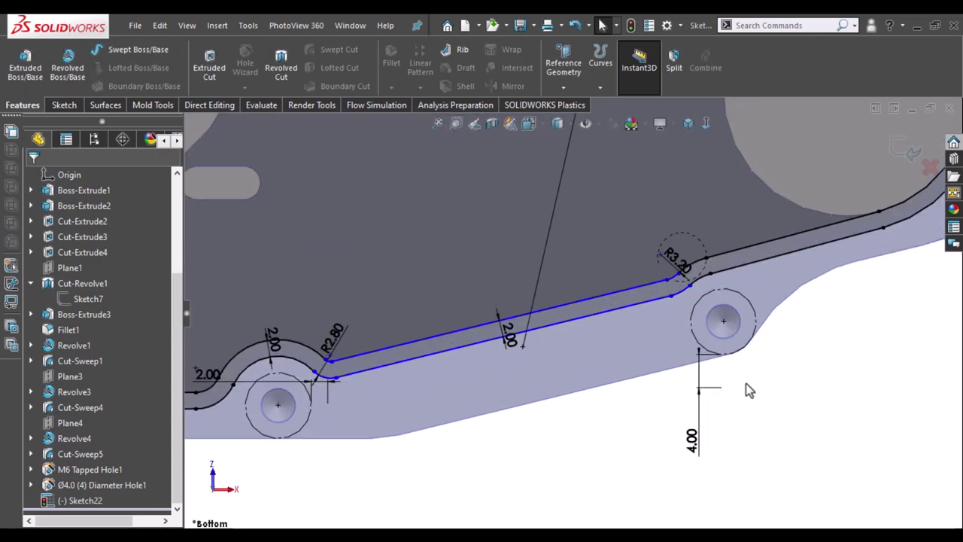
- Review relations of the upper and lower offset lines, fillet arcs and offset arcs
{"action": "scroll", "coordinate": [745, 385], "scroll_direction": "down", "scroll_amount": 2}
{"action": "left_click", "coordinate": [64, 105]}
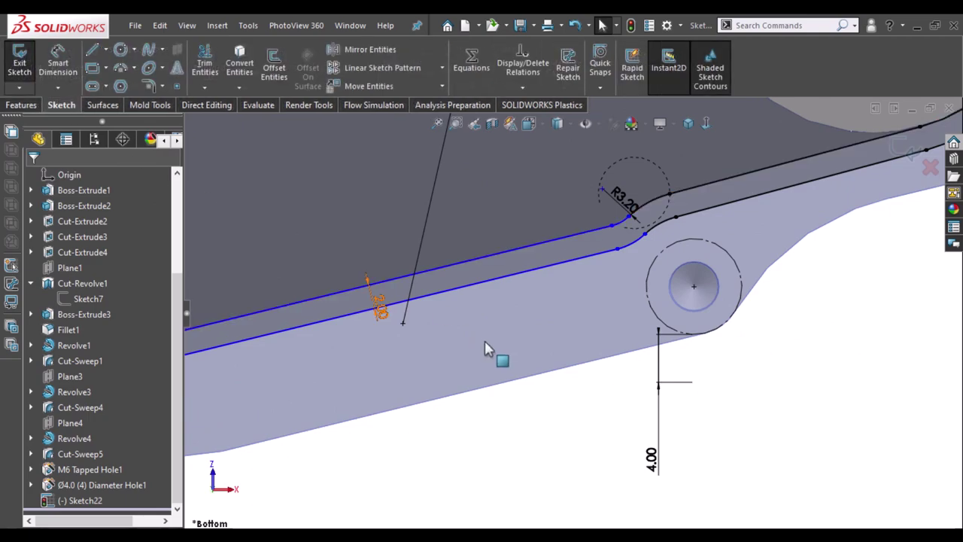
{"action": "scroll", "coordinate": [611, 247], "scroll_direction": "down", "scroll_amount": 1}
{"action": "scroll", "coordinate": [617, 243], "scroll_direction": "down", "scroll_amount": 1}
{"action": "scroll", "coordinate": [580, 253], "scroll_direction": "down", "scroll_amount": 2}
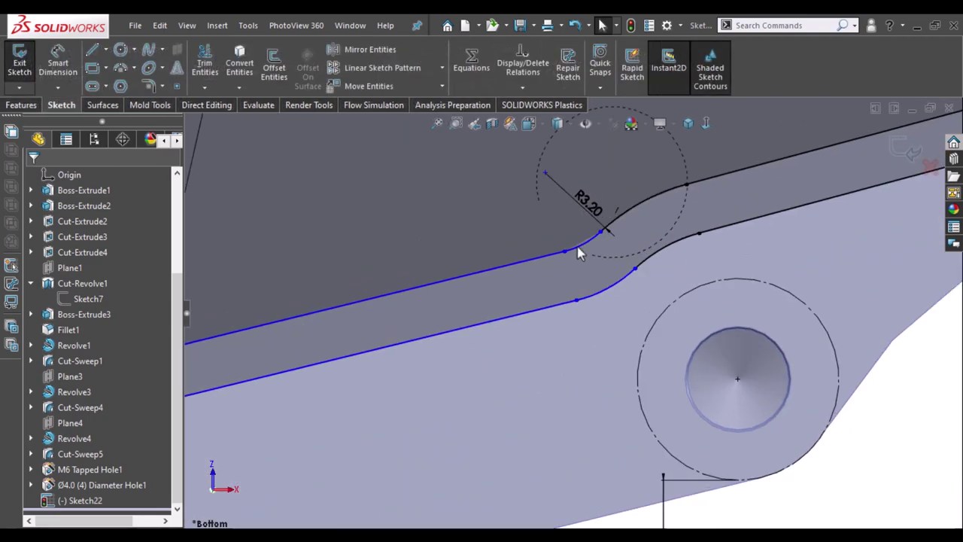
{"action": "left_click", "coordinate": [564, 252]}
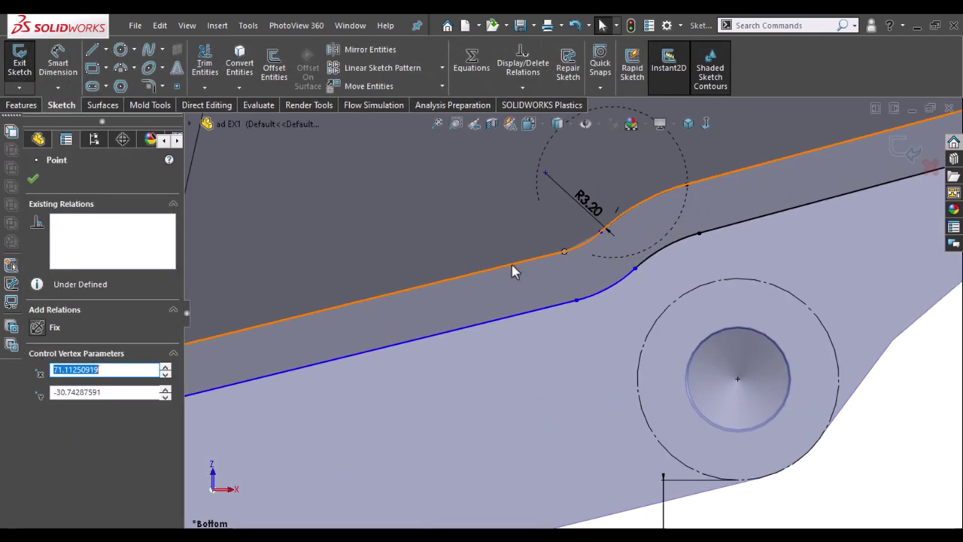
{"action": "left_click", "coordinate": [561, 254]}
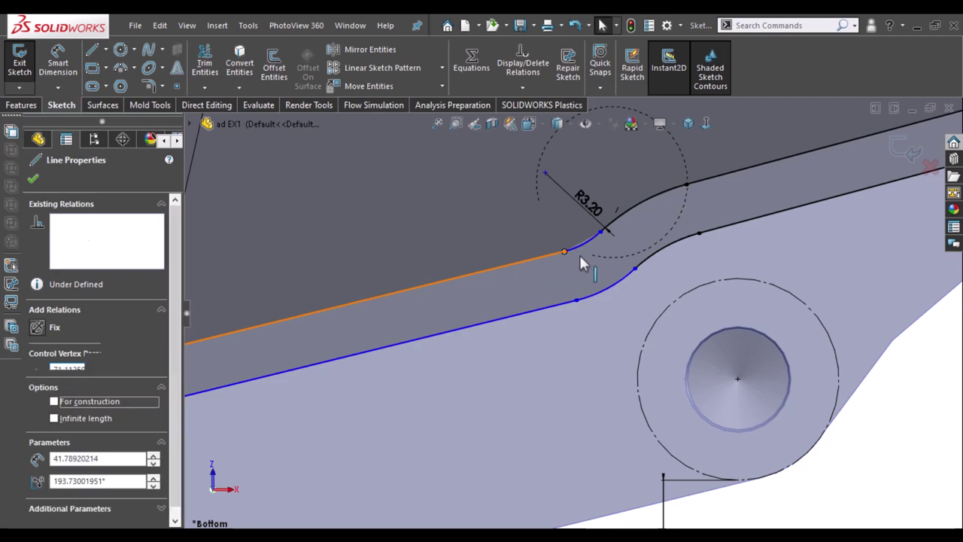
{"action": "left_click", "coordinate": [585, 300]}
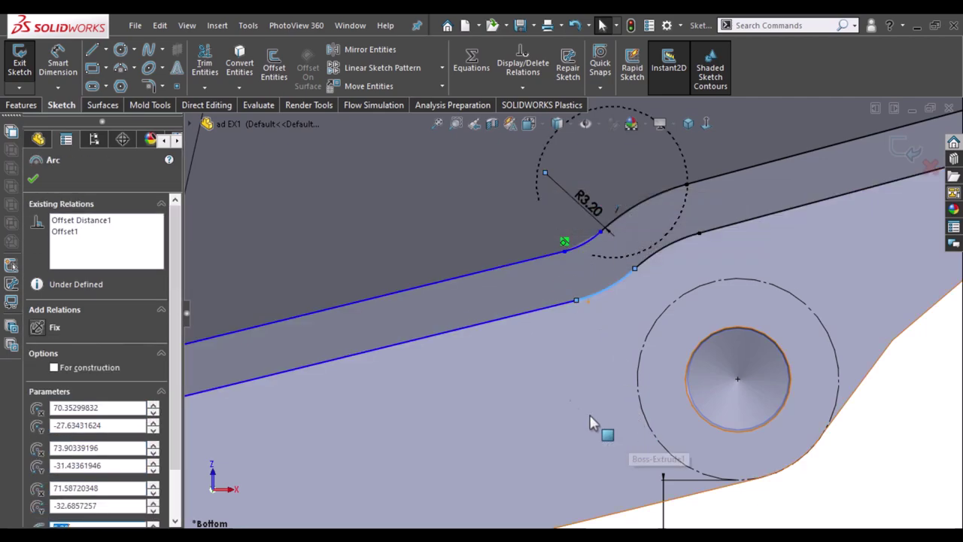
{"action": "left_click", "coordinate": [560, 315]}
{"action": "left_click", "coordinate": [561, 310]}
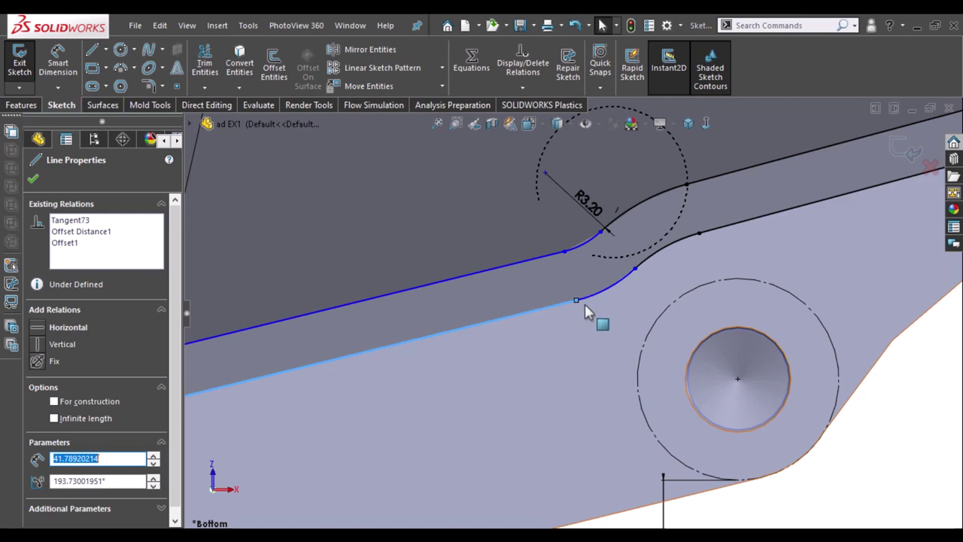
{"action": "left_click", "coordinate": [616, 228]}
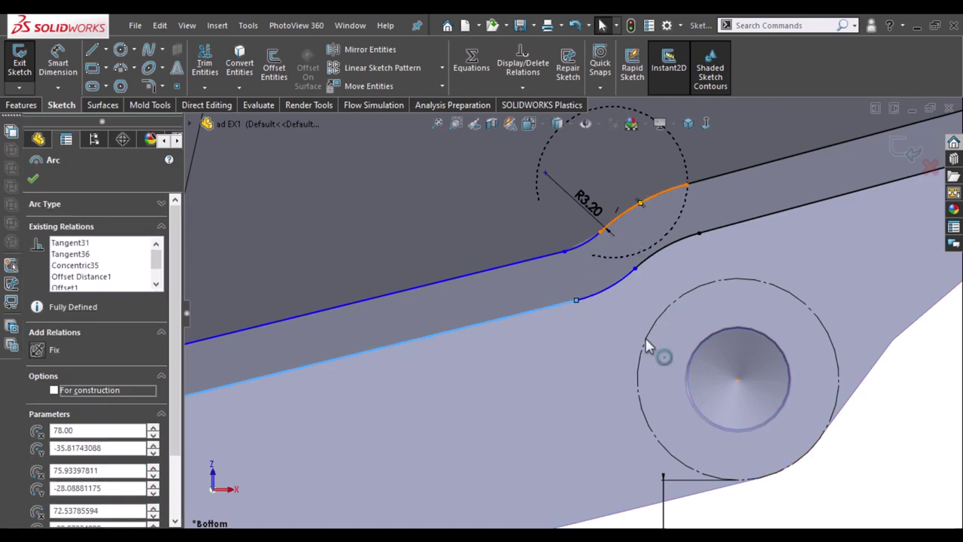
{"action": "left_click", "coordinate": [649, 259]}
{"action": "left_click", "coordinate": [617, 285]}
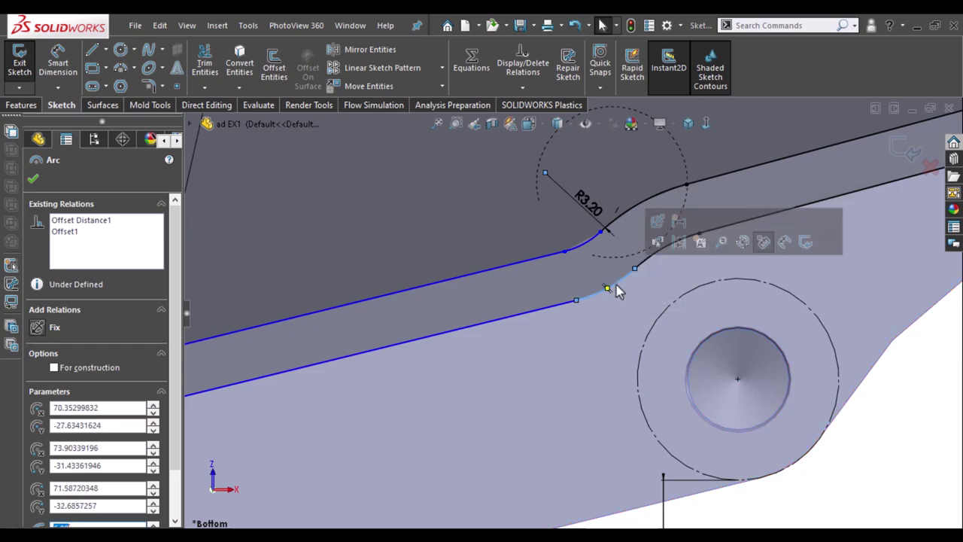
{"action": "left_click", "coordinate": [575, 252]}
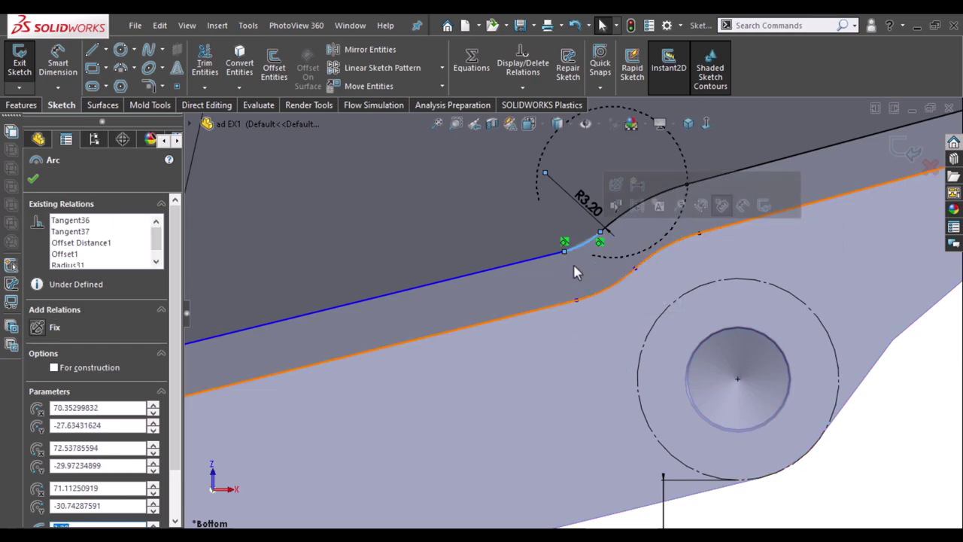
- Inspect the lower R2.80 fillet geometry, then start a Smart Dimension on the upper offset line
{"action": "scroll", "coordinate": [810, 357], "scroll_direction": "up", "scroll_amount": 3}
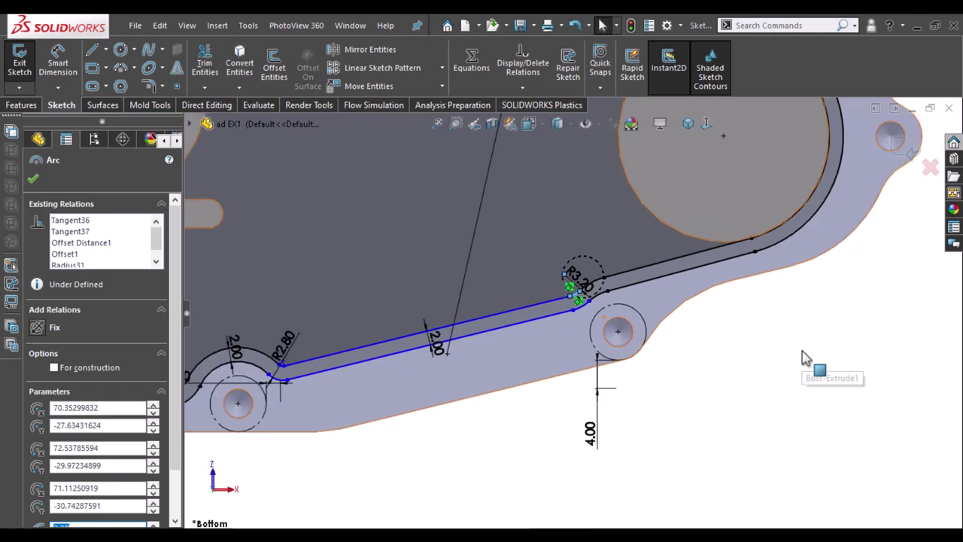
{"action": "scroll", "coordinate": [279, 366], "scroll_direction": "down", "scroll_amount": 3}
{"action": "scroll", "coordinate": [444, 363], "scroll_direction": "down", "scroll_amount": 2}
{"action": "scroll", "coordinate": [414, 375], "scroll_direction": "down", "scroll_amount": 3}
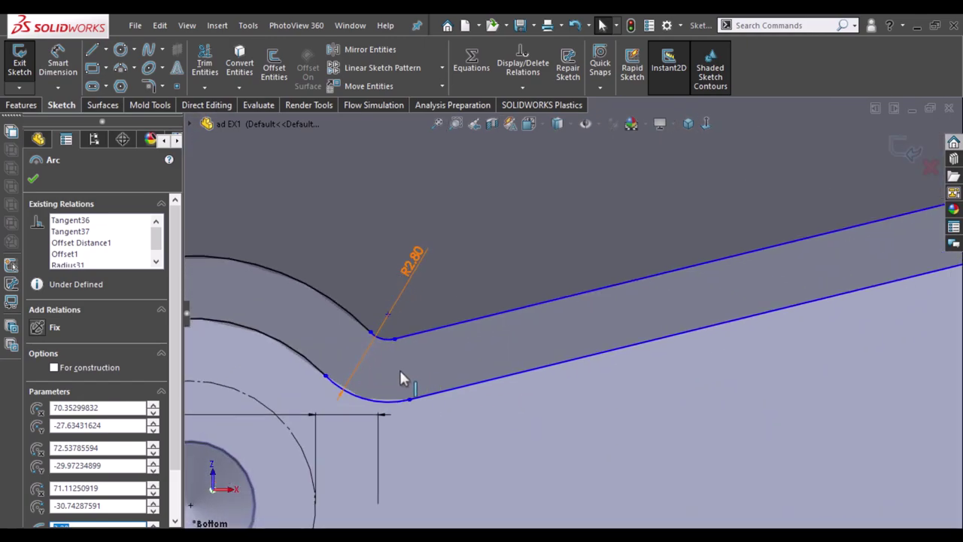
{"action": "left_click", "coordinate": [358, 404]}
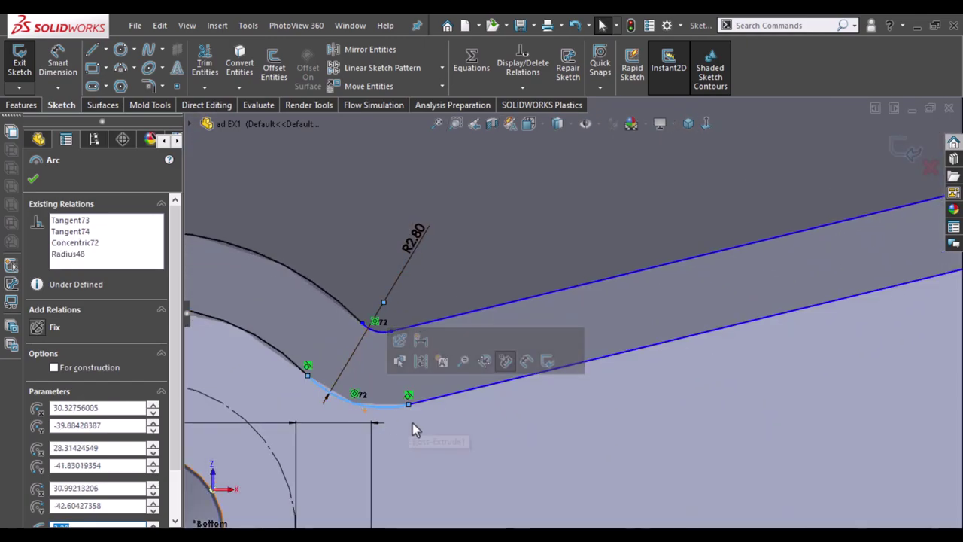
{"action": "left_click", "coordinate": [425, 399]}
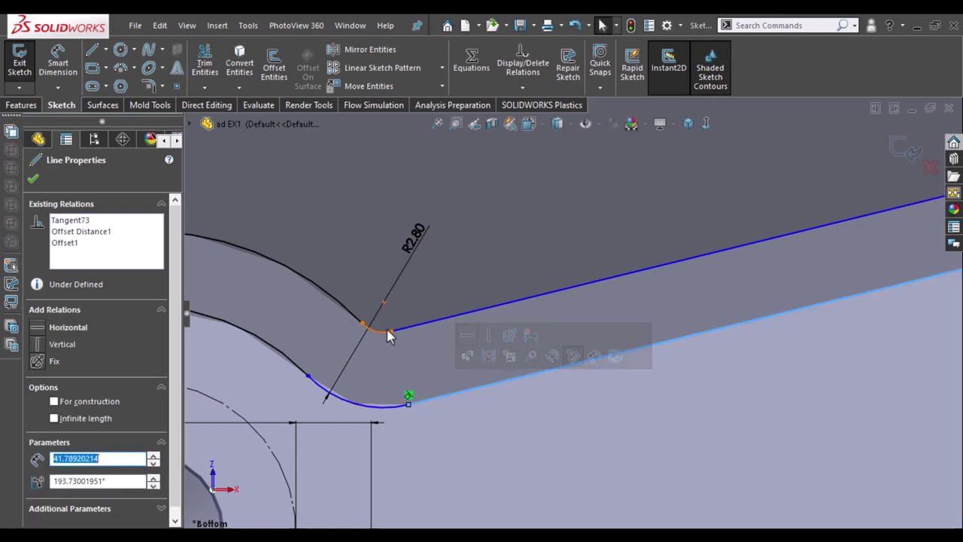
{"action": "left_click", "coordinate": [389, 331]}
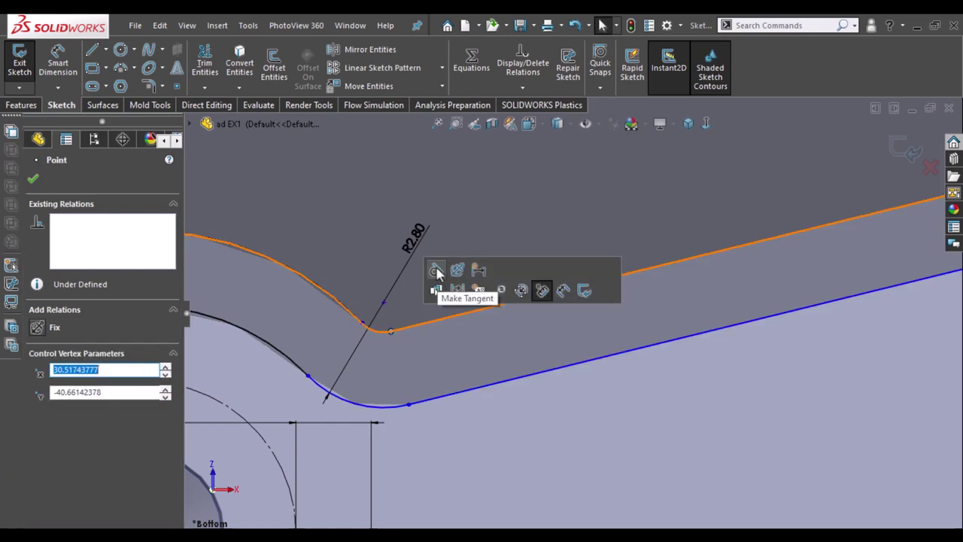
{"action": "left_click", "coordinate": [407, 404]}
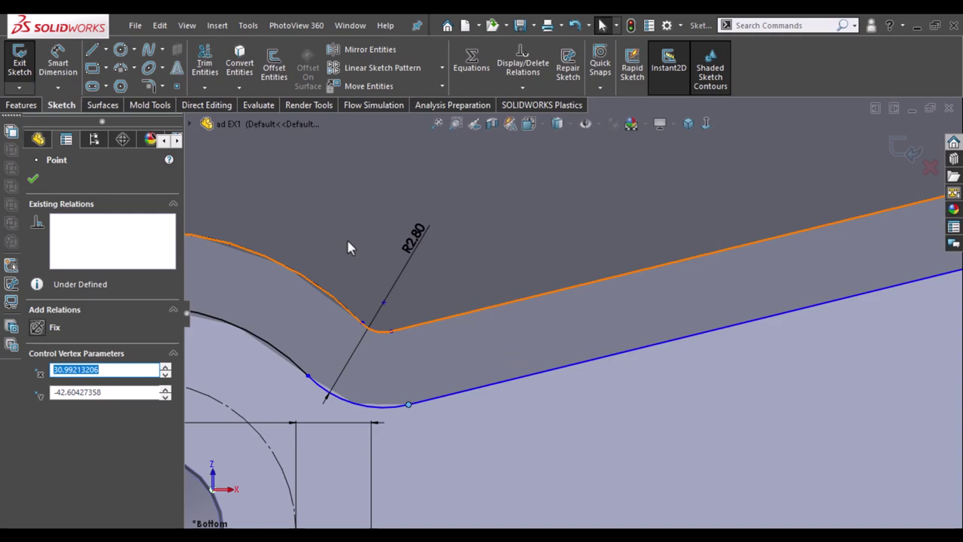
{"action": "scroll", "coordinate": [347, 241], "scroll_direction": "up", "scroll_amount": 2}
{"action": "scroll", "coordinate": [346, 240], "scroll_direction": "up", "scroll_amount": 2}
{"action": "scroll", "coordinate": [346, 240], "scroll_direction": "up", "scroll_amount": 1}
{"action": "scroll", "coordinate": [346, 241], "scroll_direction": "up", "scroll_amount": 1}
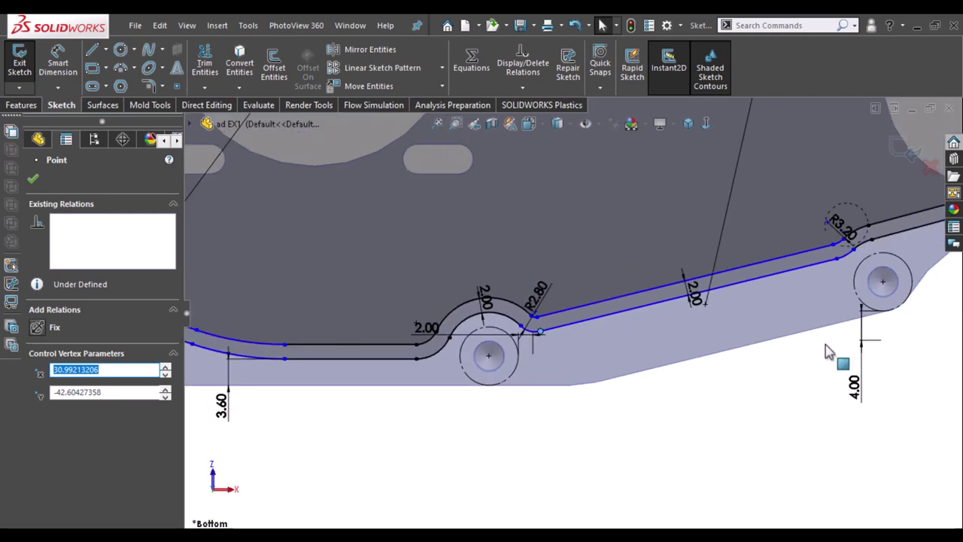
{"action": "left_click", "coordinate": [778, 394]}
{"action": "right_click_drag", "start_coordinate": [770, 432], "coordinate": [769, 379]}
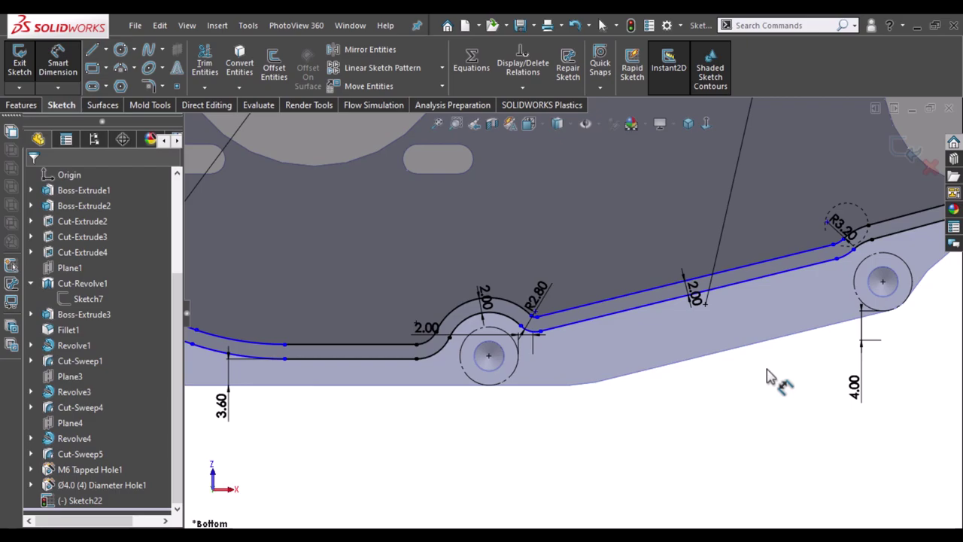
{"action": "left_click", "coordinate": [648, 308]}
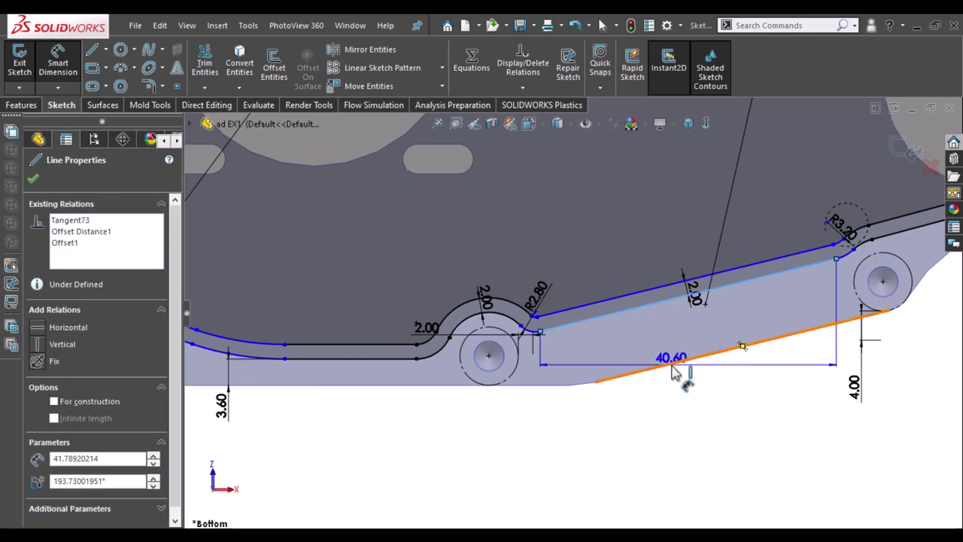
- Dimension the offset line to the lower edge at 9.67, then change it to 8.67 mm
{"action": "left_click", "coordinate": [674, 368]}
{"action": "left_click", "coordinate": [673, 361]}
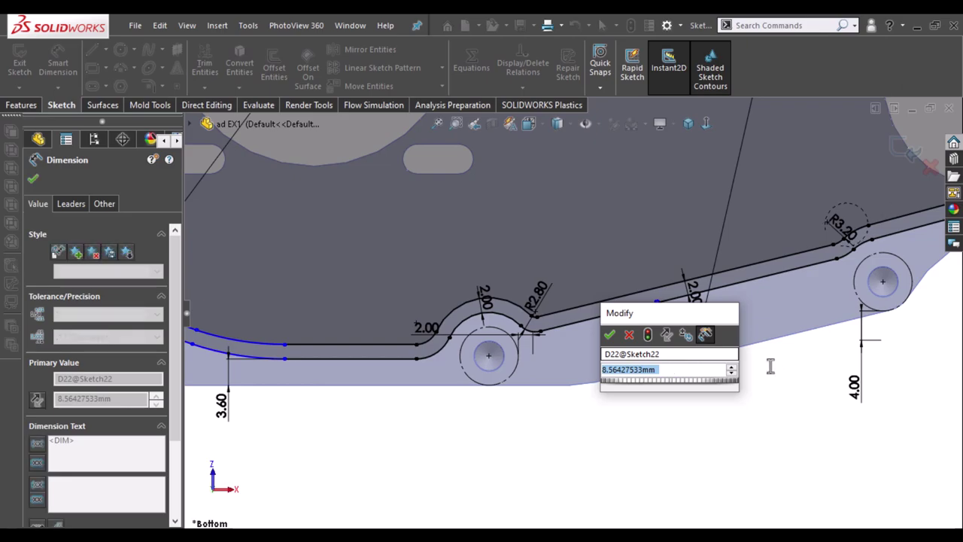
{"action": "left_click", "coordinate": [629, 335]}
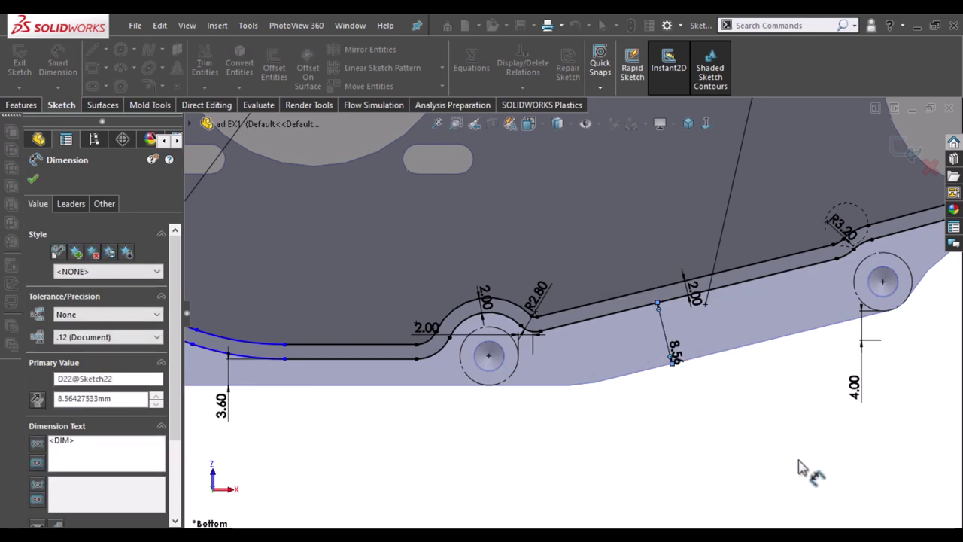
{"action": "left_click", "coordinate": [680, 361]}
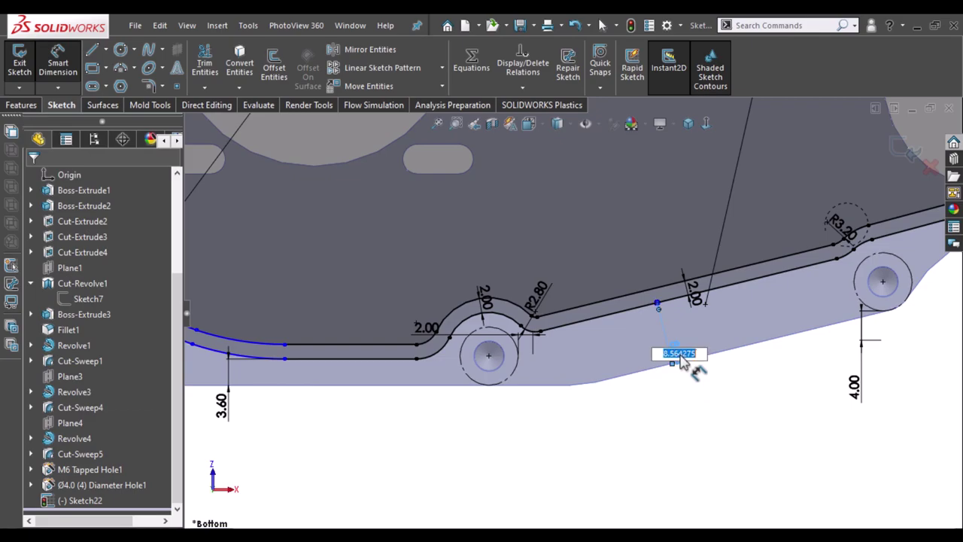
{"action": "key", "text": "Return"}
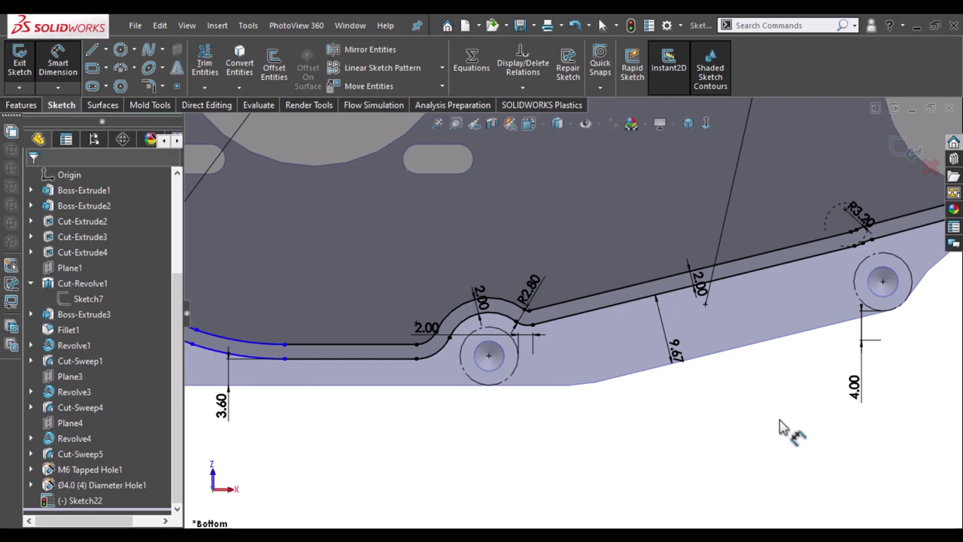
{"action": "scroll", "coordinate": [783, 427], "scroll_direction": "up", "scroll_amount": 1}
{"action": "scroll", "coordinate": [812, 226], "scroll_direction": "down", "scroll_amount": 2}
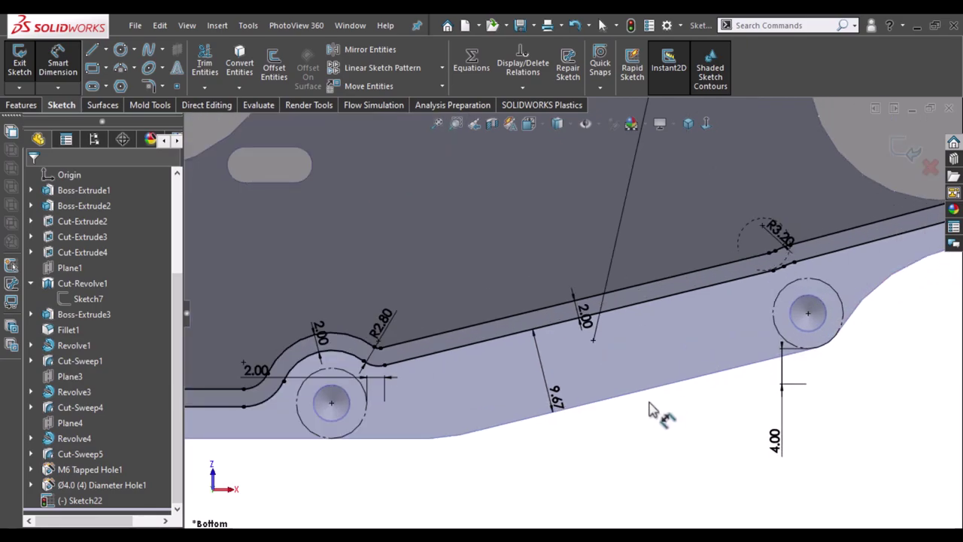
{"action": "double_click", "coordinate": [557, 400]}
{"action": "type", "text": "8.67"}
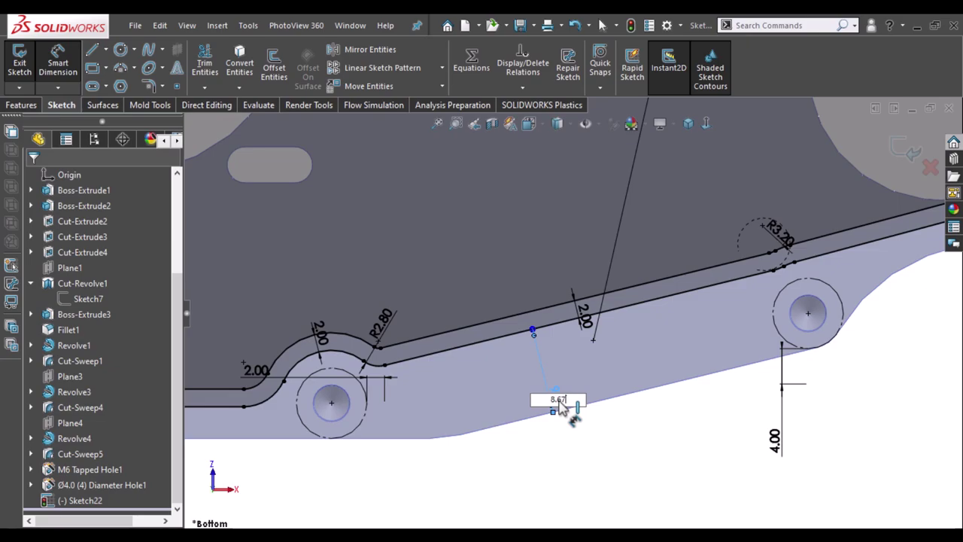
{"action": "key", "text": "Return"}
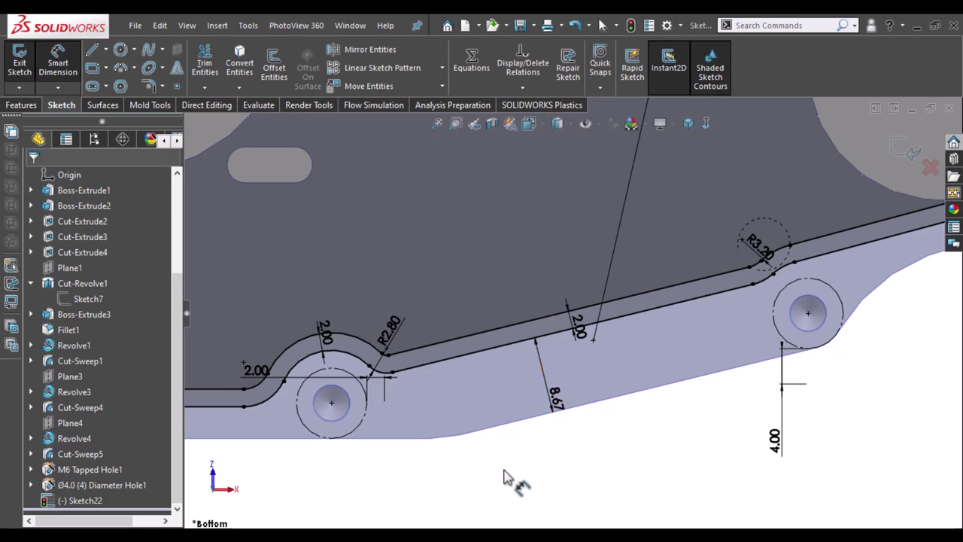
{"action": "scroll", "coordinate": [549, 481], "scroll_direction": "up", "scroll_amount": 1}
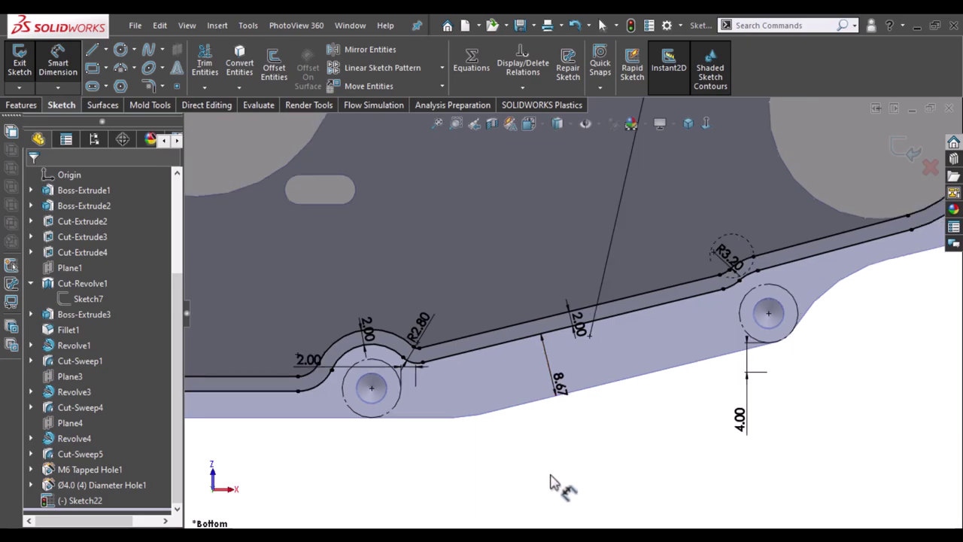
{"action": "scroll", "coordinate": [549, 481], "scroll_direction": "up", "scroll_amount": 1}
{"action": "scroll", "coordinate": [556, 484], "scroll_direction": "up", "scroll_amount": 2}
{"action": "scroll", "coordinate": [490, 451], "scroll_direction": "up", "scroll_amount": 2}
{"action": "scroll", "coordinate": [464, 361], "scroll_direction": "up", "scroll_amount": 1}
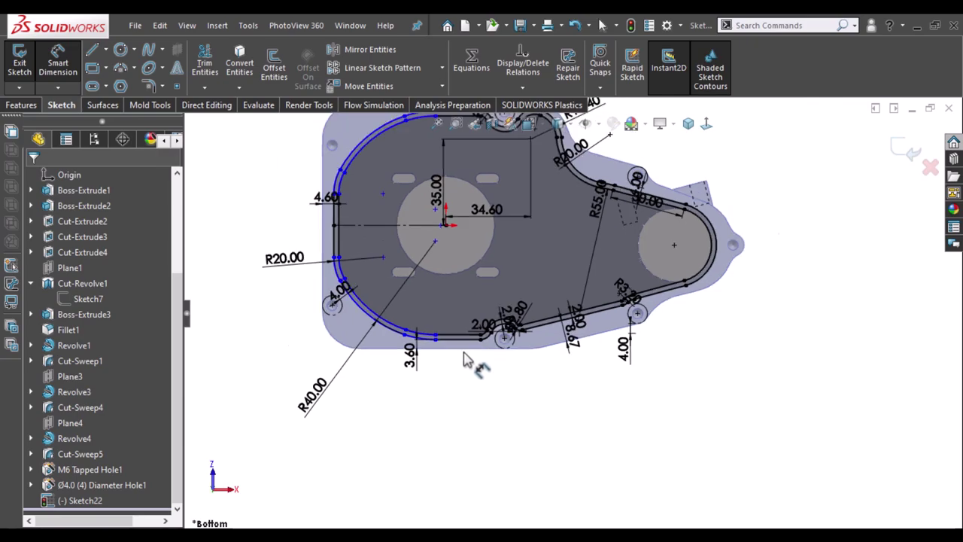
{"action": "scroll", "coordinate": [454, 189], "scroll_direction": "down", "scroll_amount": 1}
{"action": "scroll", "coordinate": [467, 197], "scroll_direction": "down", "scroll_amount": 1}
{"action": "scroll", "coordinate": [489, 159], "scroll_direction": "down", "scroll_amount": 1}
{"action": "scroll", "coordinate": [488, 159], "scroll_direction": "down", "scroll_amount": 1}
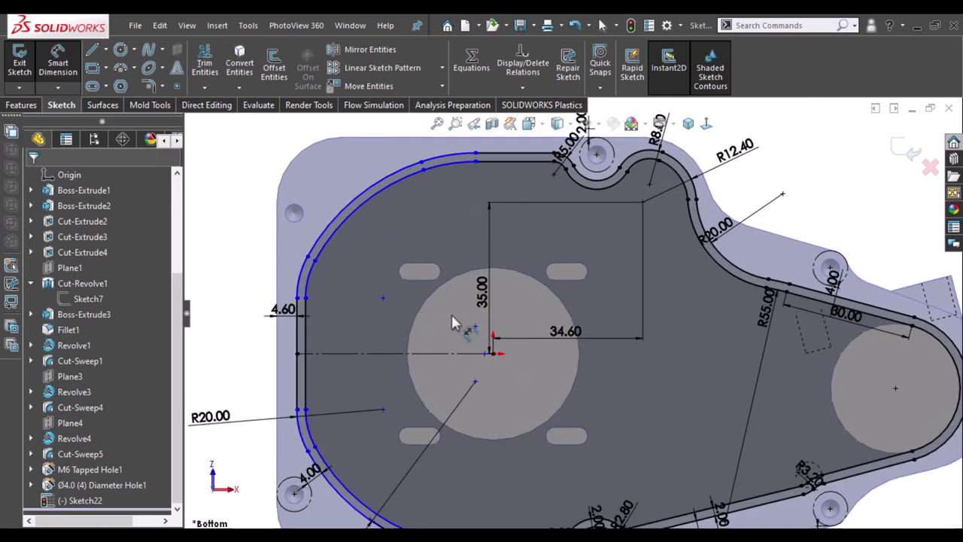
{"action": "scroll", "coordinate": [458, 328], "scroll_direction": "down", "scroll_amount": 1}
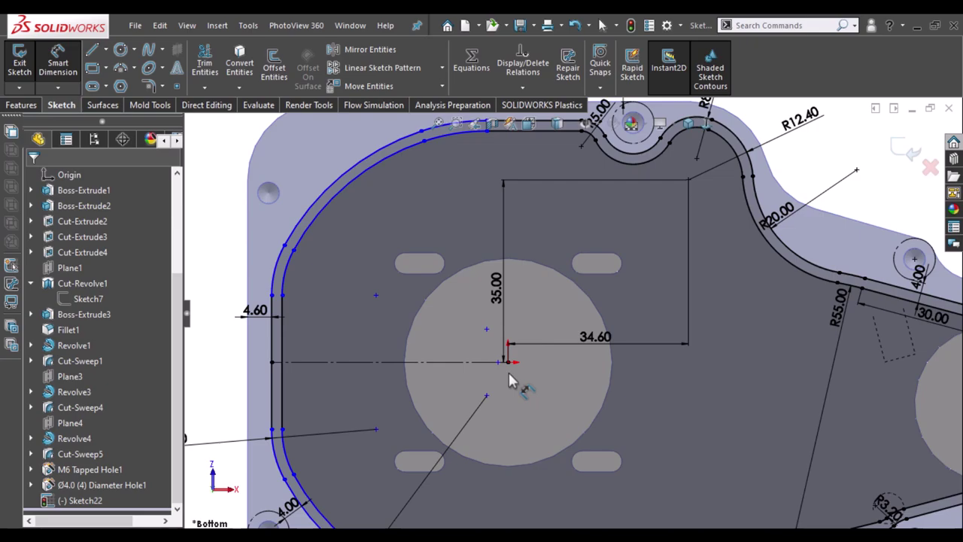
{"action": "scroll", "coordinate": [508, 376], "scroll_direction": "up", "scroll_amount": 1}
{"action": "scroll", "coordinate": [508, 376], "scroll_direction": "up", "scroll_amount": 1}
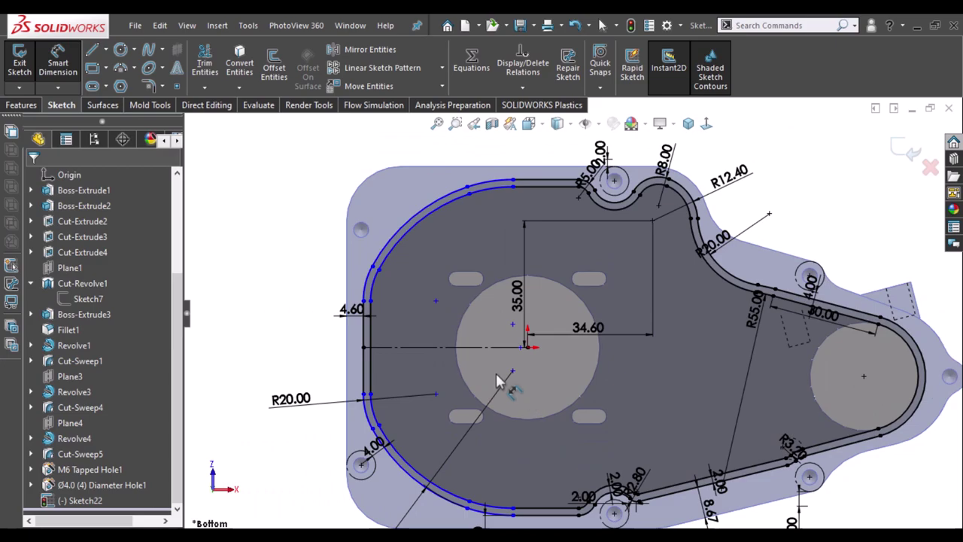
{"action": "key", "text": "z"}
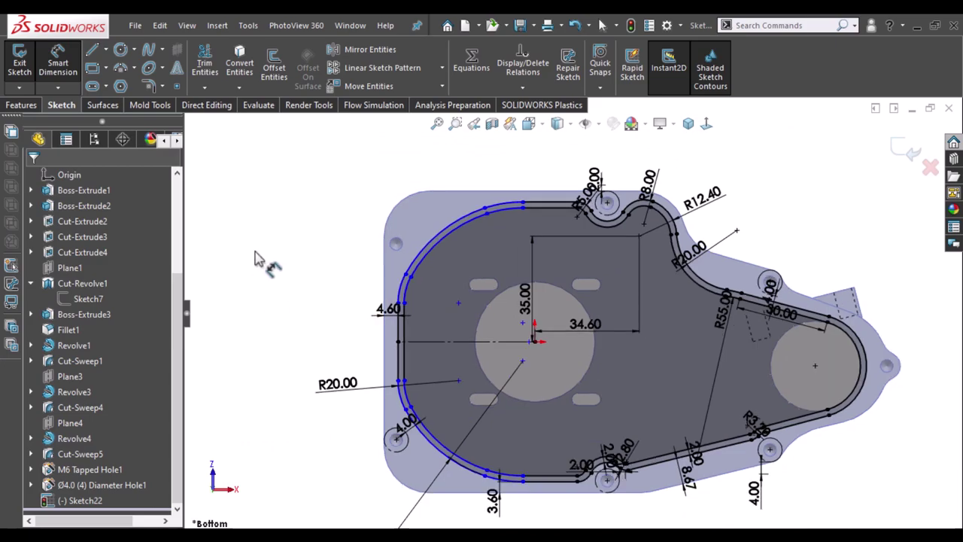
{"action": "scroll", "coordinate": [735, 284], "scroll_direction": "down", "scroll_amount": 1}
{"action": "scroll", "coordinate": [681, 256], "scroll_direction": "down", "scroll_amount": 1}
{"action": "scroll", "coordinate": [647, 203], "scroll_direction": "down", "scroll_amount": 1}
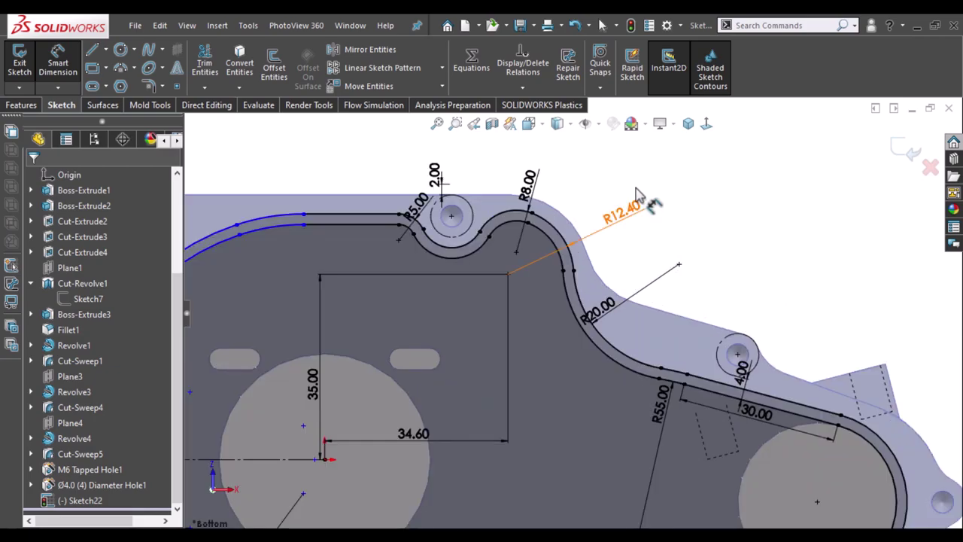
{"action": "scroll", "coordinate": [625, 193], "scroll_direction": "down", "scroll_amount": 1}
{"action": "scroll", "coordinate": [622, 193], "scroll_direction": "down", "scroll_amount": 1}
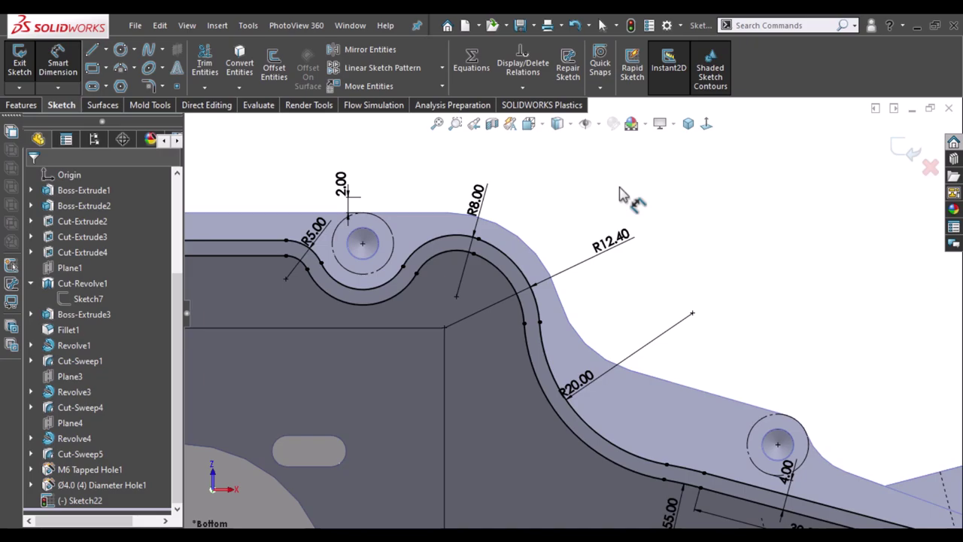
{"action": "scroll", "coordinate": [622, 193], "scroll_direction": "up", "scroll_amount": 1}
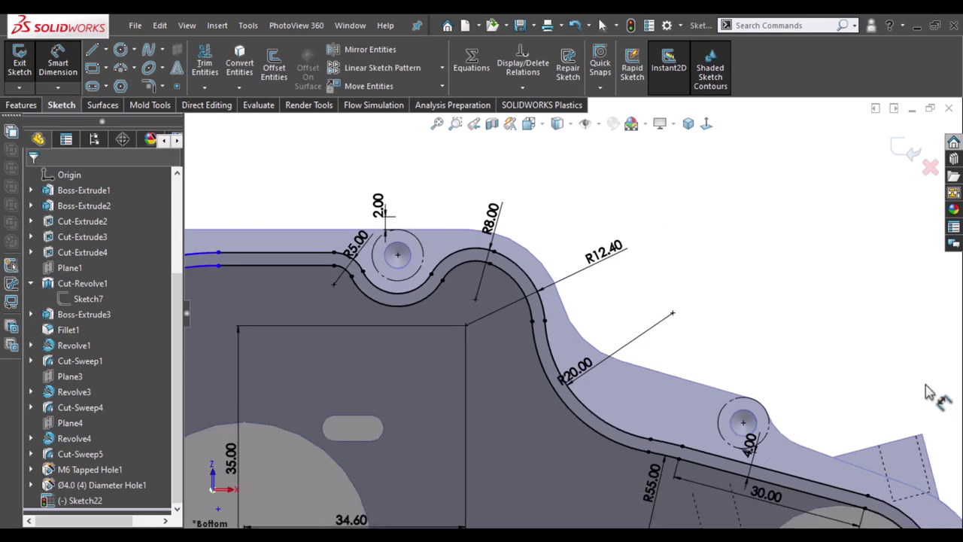
{"action": "scroll", "coordinate": [711, 376], "scroll_direction": "up", "scroll_amount": 1}
{"action": "scroll", "coordinate": [710, 374], "scroll_direction": "up", "scroll_amount": 1}
{"action": "scroll", "coordinate": [711, 377], "scroll_direction": "down", "scroll_amount": 2}
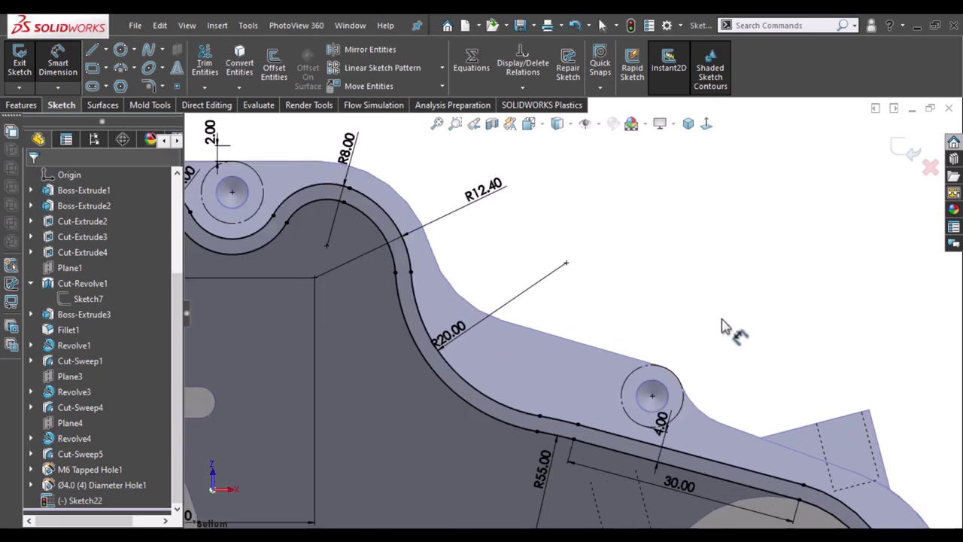
{"action": "scroll", "coordinate": [728, 331], "scroll_direction": "up", "scroll_amount": 1}
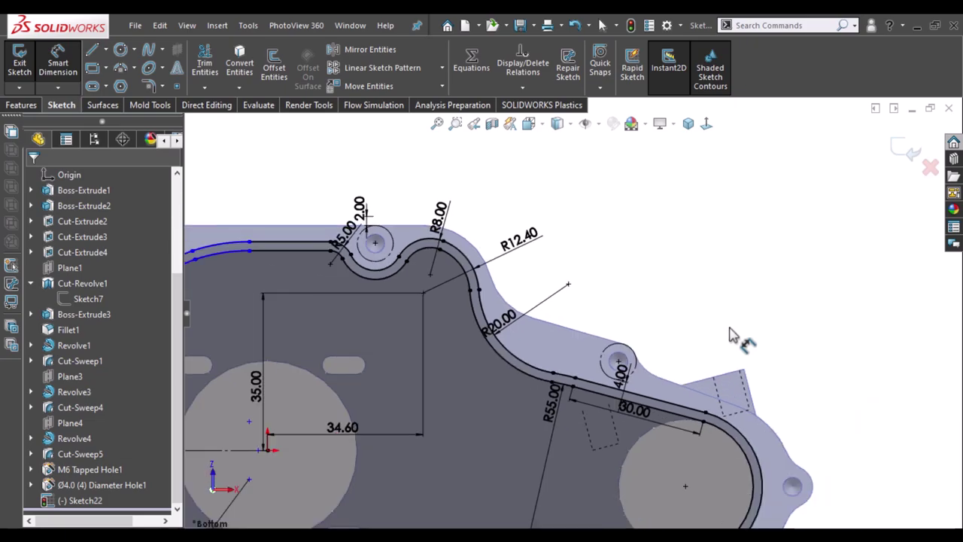
{"action": "scroll", "coordinate": [729, 334], "scroll_direction": "up", "scroll_amount": 1}
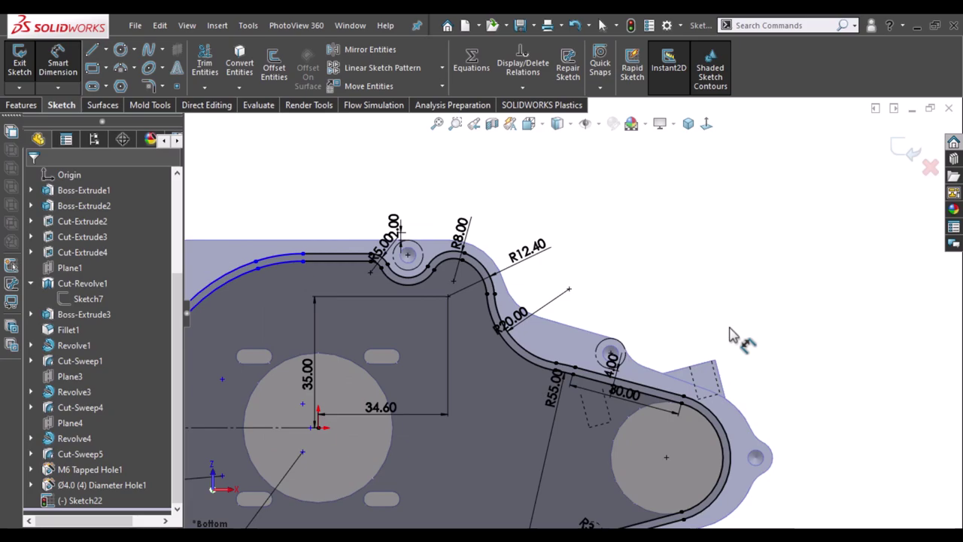
{"action": "scroll", "coordinate": [731, 327], "scroll_direction": "up", "scroll_amount": 1}
{"action": "scroll", "coordinate": [736, 322], "scroll_direction": "up", "scroll_amount": 1}
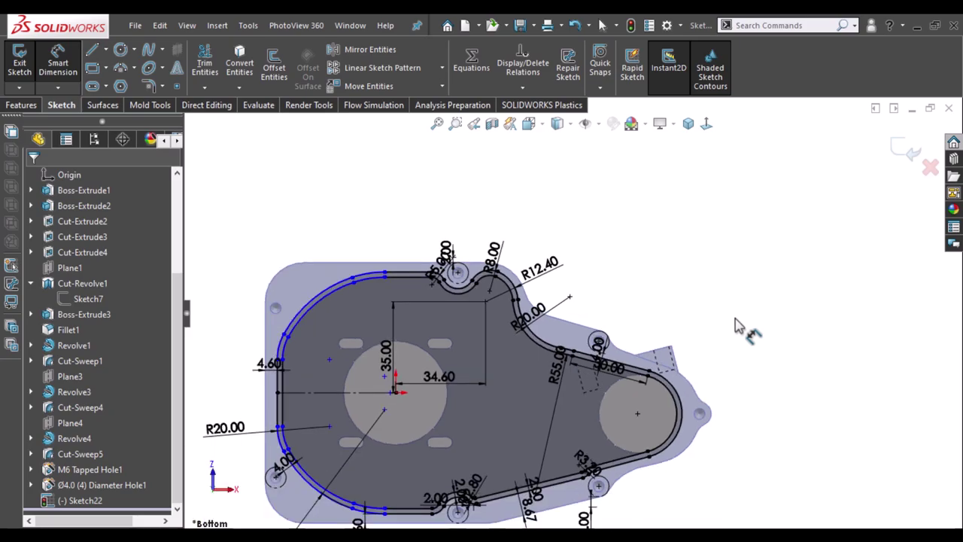
{"action": "scroll", "coordinate": [737, 325], "scroll_direction": "up", "scroll_amount": 1}
{"action": "scroll", "coordinate": [742, 326], "scroll_direction": "up", "scroll_amount": 1}
{"action": "scroll", "coordinate": [430, 367], "scroll_direction": "down", "scroll_amount": 2}
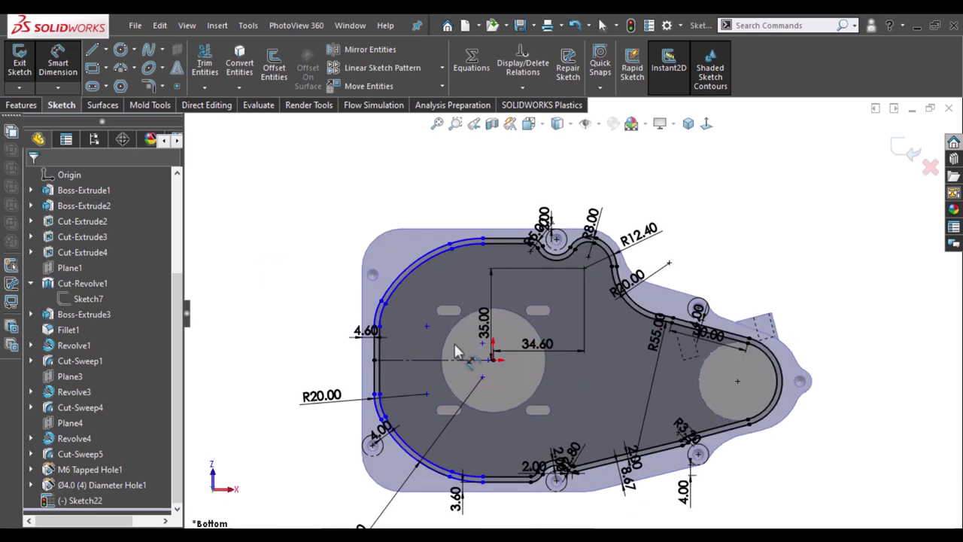
{"action": "scroll", "coordinate": [457, 350], "scroll_direction": "down", "scroll_amount": 2}
{"action": "scroll", "coordinate": [570, 338], "scroll_direction": "down", "scroll_amount": 1}
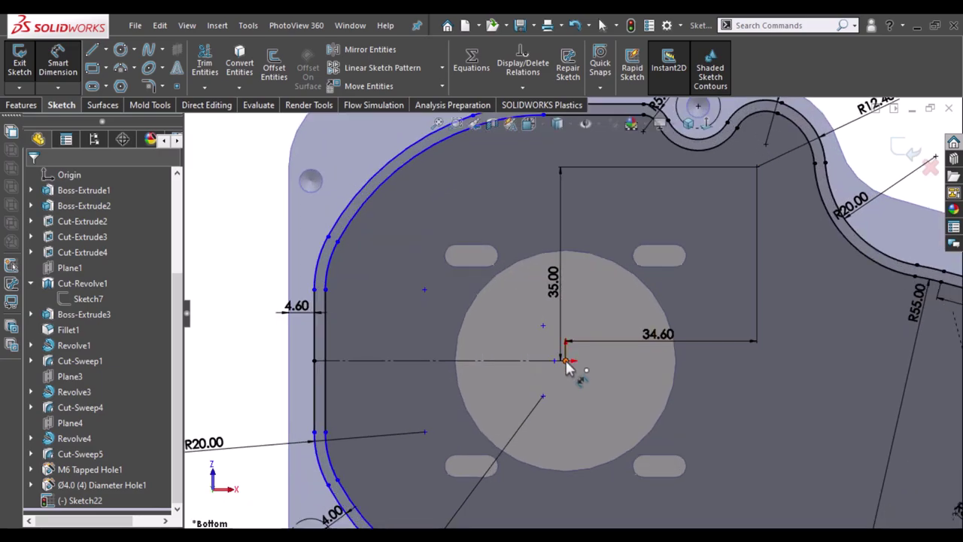
- Add a 1.90 mm horizontal dimension from the origin to the R40 arc's centre point
{"action": "left_click", "coordinate": [566, 362]}
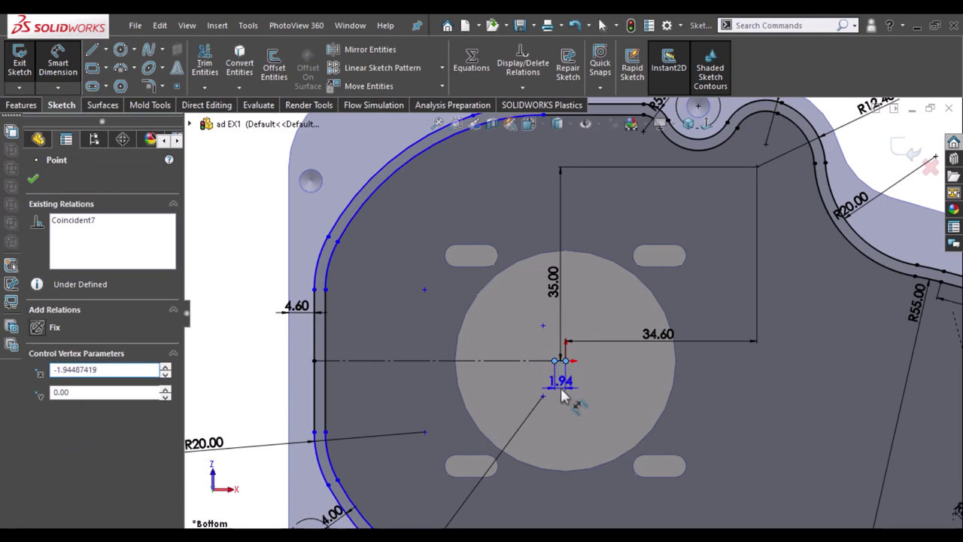
{"action": "left_click", "coordinate": [589, 382]}
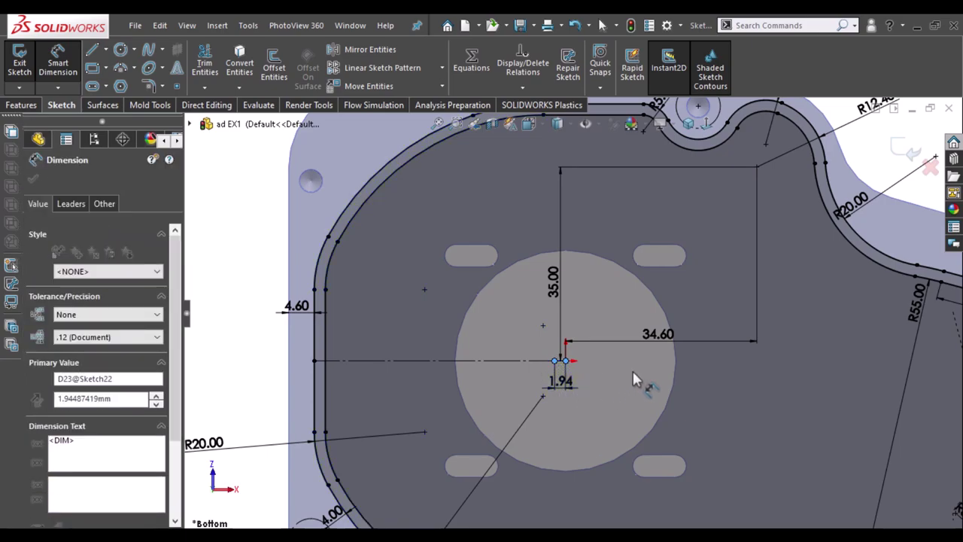
{"action": "left_click_drag", "start_coordinate": [546, 404], "coordinate": [504, 406]}
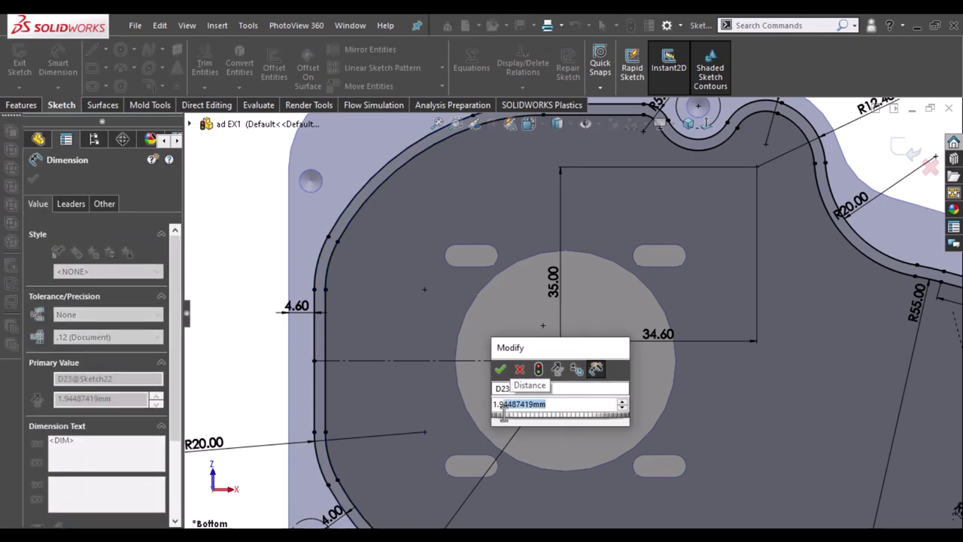
{"action": "type", "text": "4"}
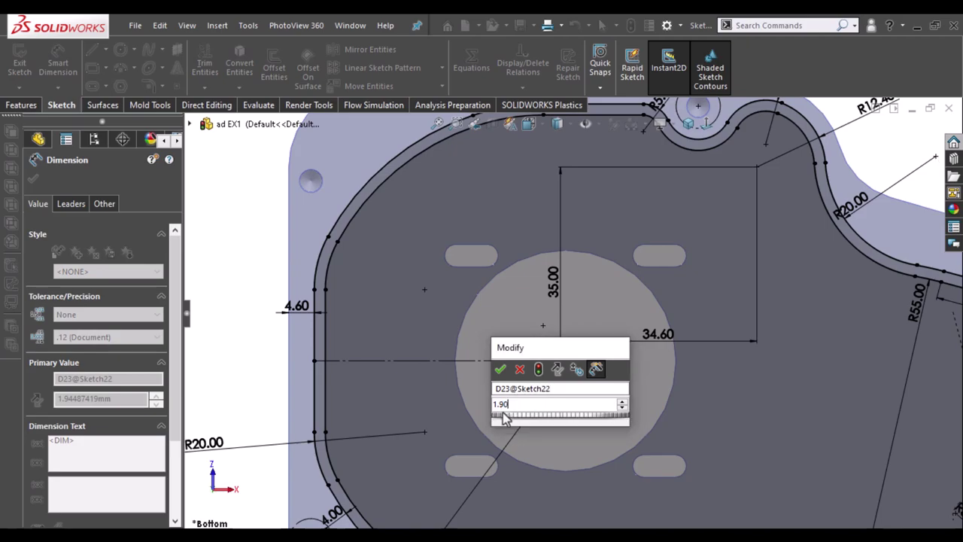
{"action": "key", "text": "Return"}
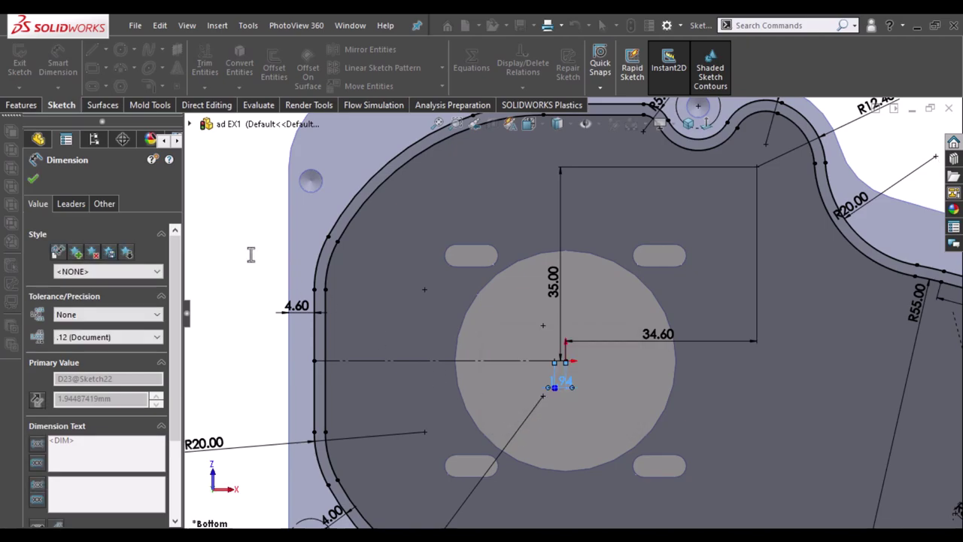
{"action": "left_click", "coordinate": [253, 339]}
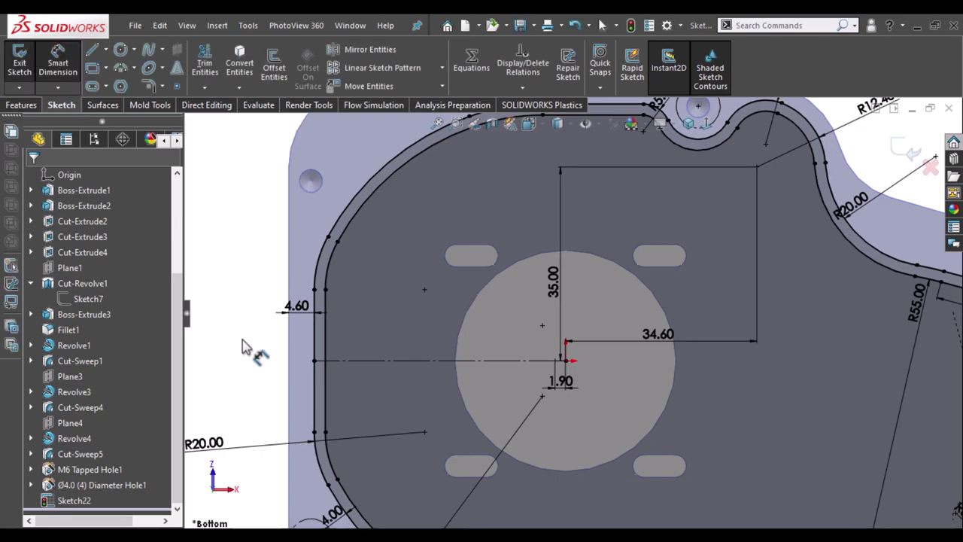
{"action": "key", "text": "z"}
{"action": "scroll", "coordinate": [783, 391], "scroll_direction": "down", "scroll_amount": 1}
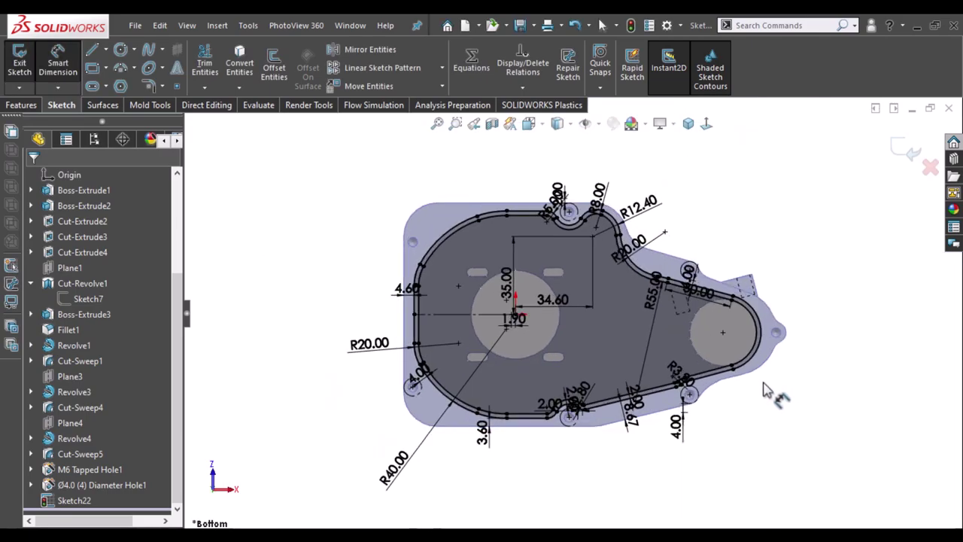
{"action": "scroll", "coordinate": [722, 210], "scroll_direction": "down", "scroll_amount": 1}
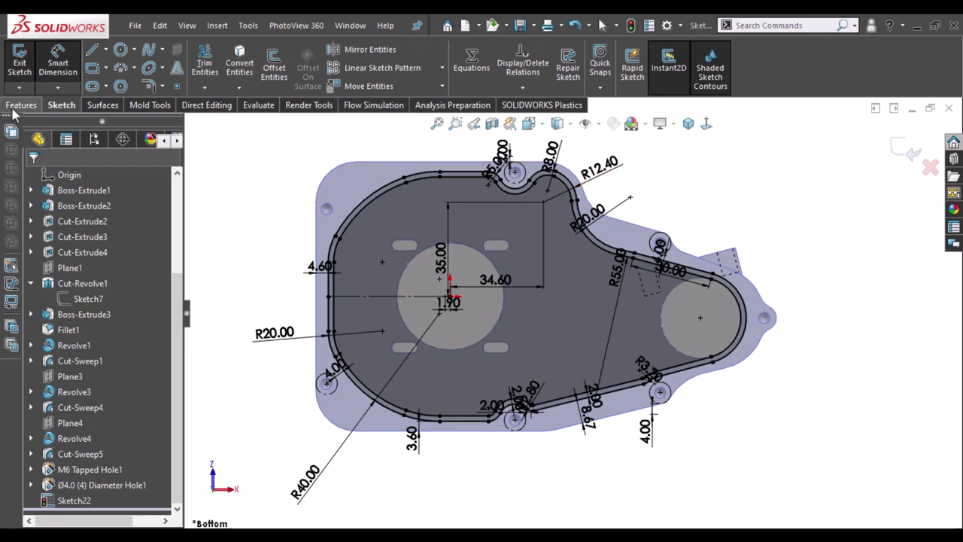
- Extrude Sketch22 as a 2 mm boss and orbit the part to inspect the new rim
{"action": "left_click", "coordinate": [18, 105]}
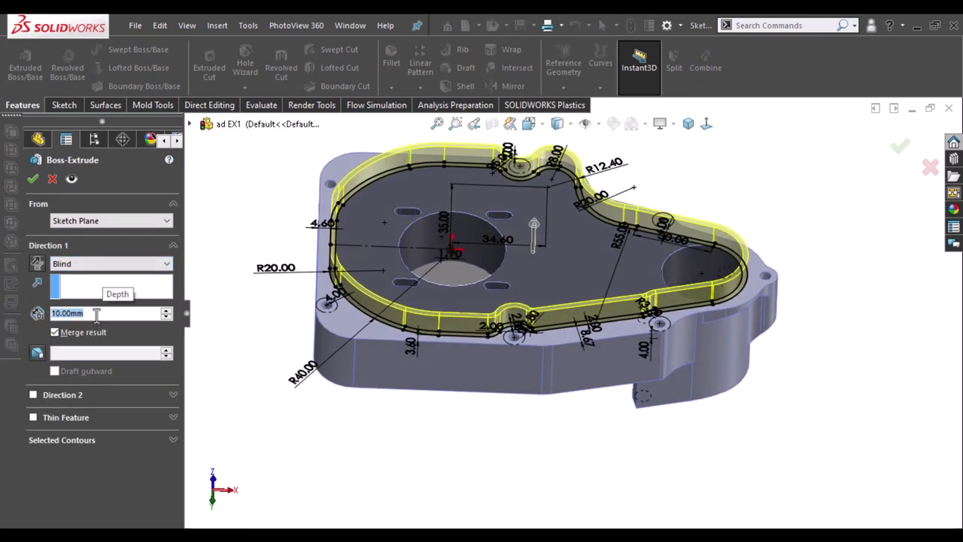
{"action": "type", "text": "2"}
{"action": "key", "text": "Return"}
{"action": "left_click", "coordinate": [33, 181]}
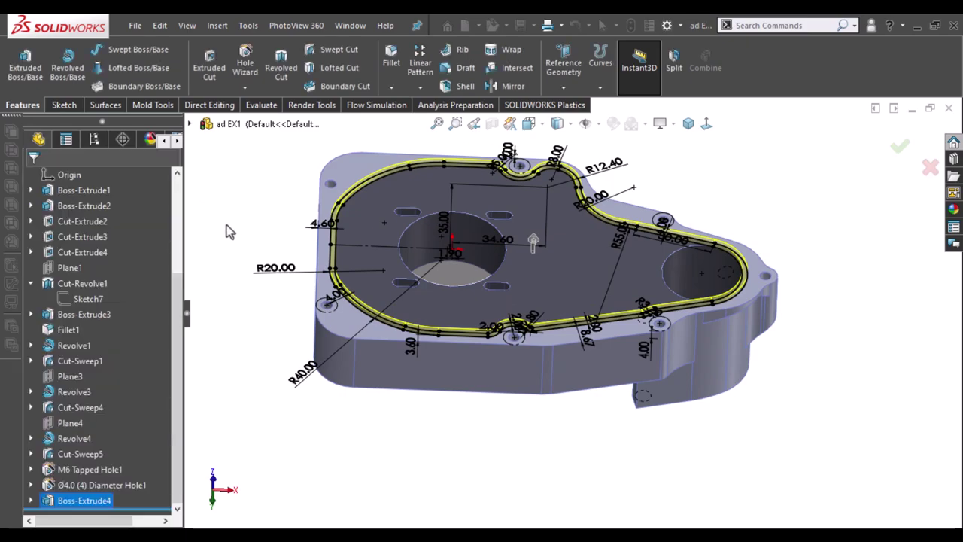
{"action": "mouse_move", "coordinate": [565, 200]}
{"action": "middle_mouse_down"}
{"action": "mouse_move", "coordinate": [544, 267]}
{"action": "mouse_move", "coordinate": [549, 301]}
{"action": "mouse_move", "coordinate": [556, 295]}
{"action": "middle_mouse_up"}
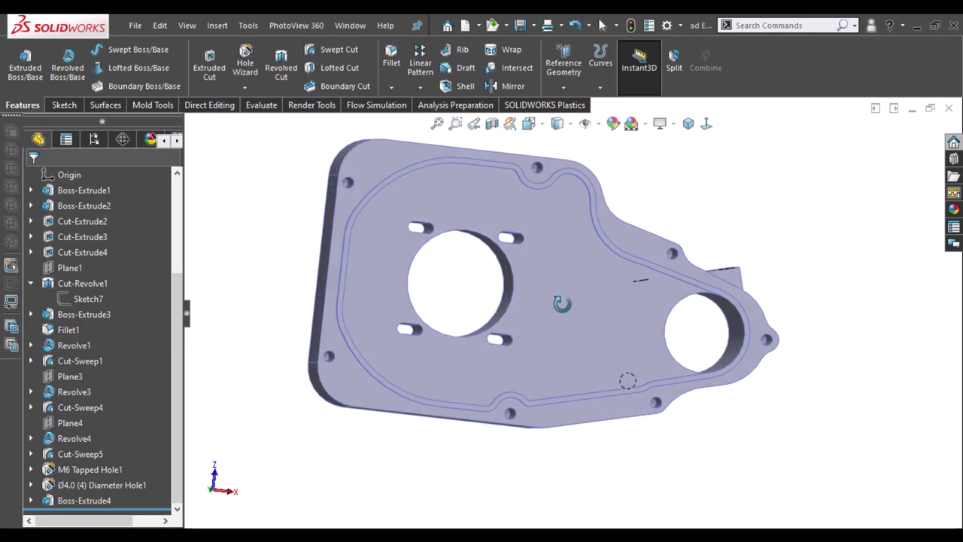
{"action": "mouse_move", "coordinate": [556, 295]}
{"action": "middle_mouse_down"}
{"action": "mouse_move", "coordinate": [542, 492]}
{"action": "mouse_move", "coordinate": [584, 351]}
{"action": "mouse_move", "coordinate": [549, 200]}
{"action": "mouse_move", "coordinate": [522, 363]}
{"action": "mouse_move", "coordinate": [516, 350]}
{"action": "mouse_move", "coordinate": [503, 155]}
{"action": "mouse_move", "coordinate": [499, 172]}
{"action": "mouse_move", "coordinate": [516, 279]}
{"action": "mouse_move", "coordinate": [525, 134]}
{"action": "middle_mouse_up"}
{"action": "mouse_move", "coordinate": [544, 284]}
{"action": "middle_mouse_down"}
{"action": "mouse_move", "coordinate": [533, 397]}
{"action": "mouse_move", "coordinate": [555, 305]}
{"action": "mouse_move", "coordinate": [576, 316]}
{"action": "middle_mouse_up"}
{"action": "middle_click_drag", "start_coordinate": [476, 455], "coordinate": [421, 465]}
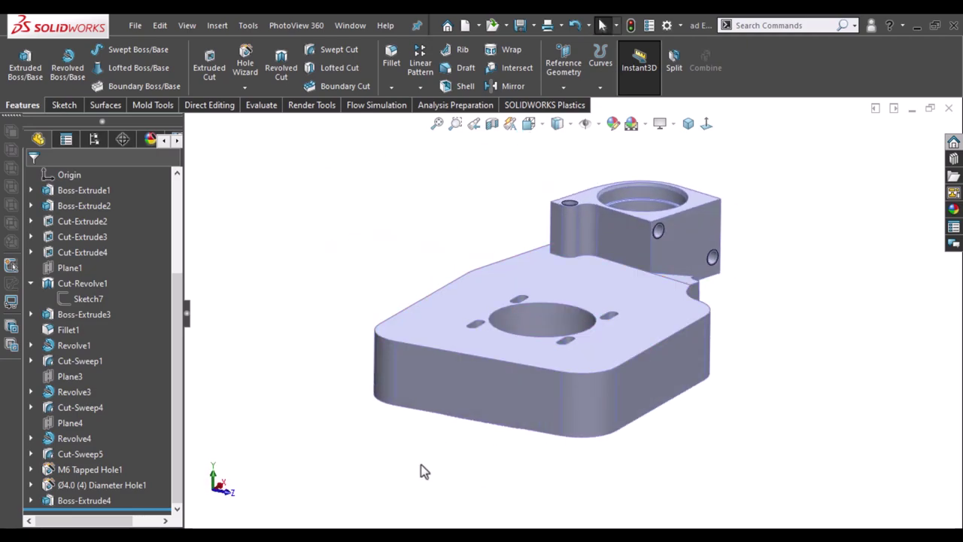
- Start a Hole Wizard bottoming tapped hole with M10 thread size on the base's front face
{"action": "left_click", "coordinate": [461, 385]}
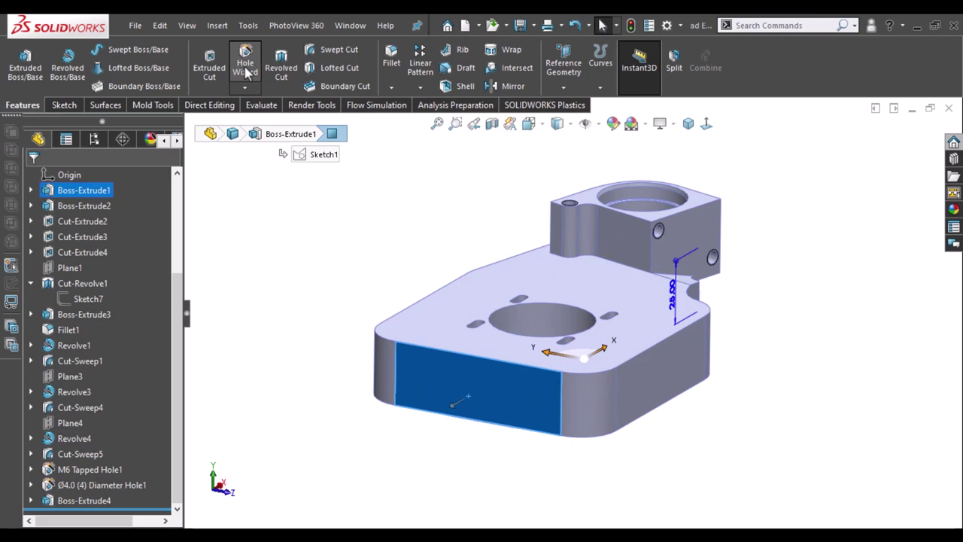
{"action": "left_click", "coordinate": [245, 66]}
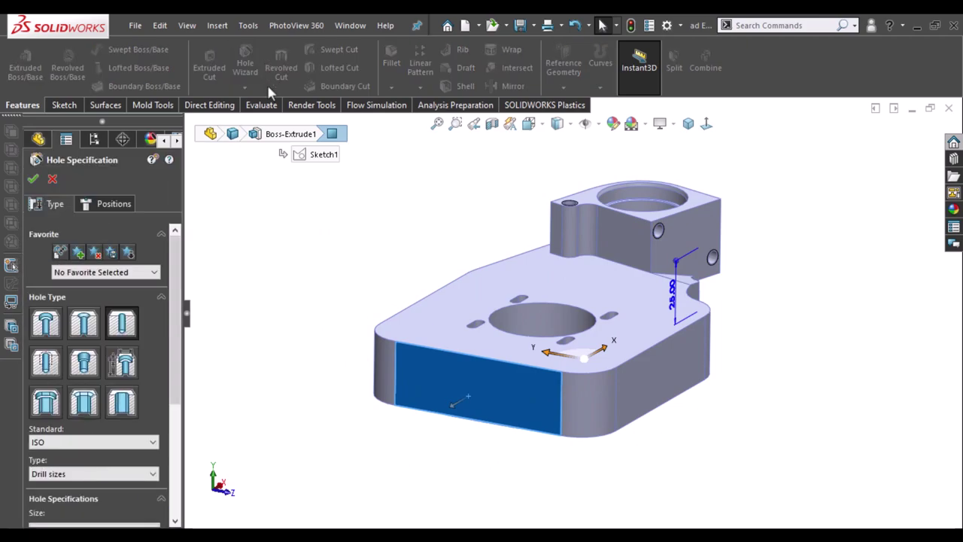
{"action": "left_click", "coordinate": [47, 363]}
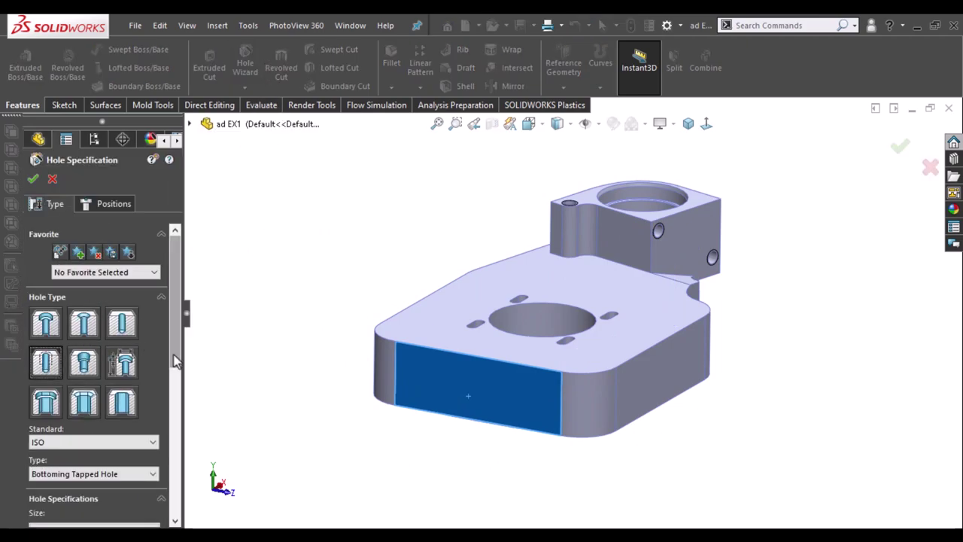
{"action": "scroll", "coordinate": [169, 388], "scroll_direction": "down", "scroll_amount": 3}
{"action": "scroll", "coordinate": [168, 389], "scroll_direction": "down", "scroll_amount": 2}
{"action": "scroll", "coordinate": [164, 421], "scroll_direction": "down", "scroll_amount": 2}
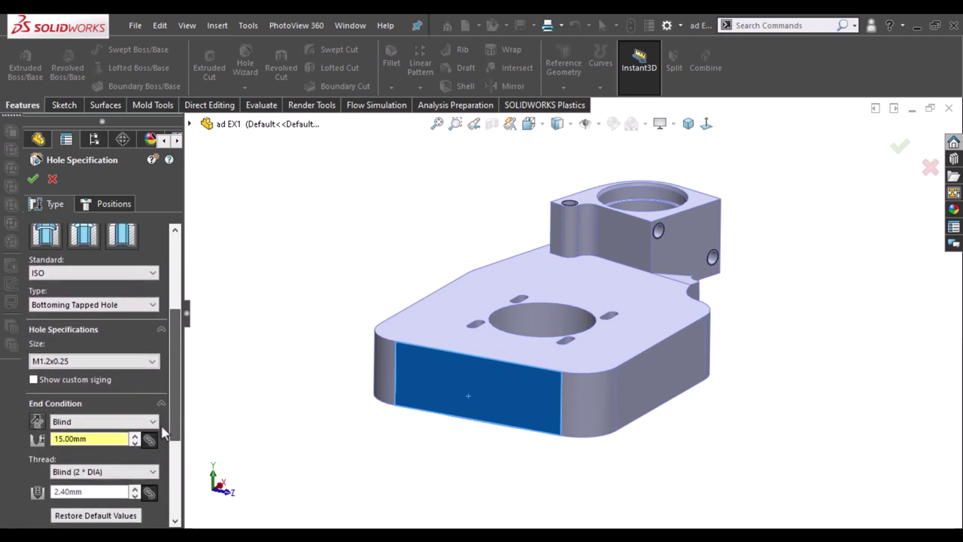
{"action": "scroll", "coordinate": [161, 406], "scroll_direction": "down", "scroll_amount": 2}
{"action": "left_click", "coordinate": [134, 319]}
{"action": "scroll", "coordinate": [152, 357], "scroll_direction": "down", "scroll_amount": 2}
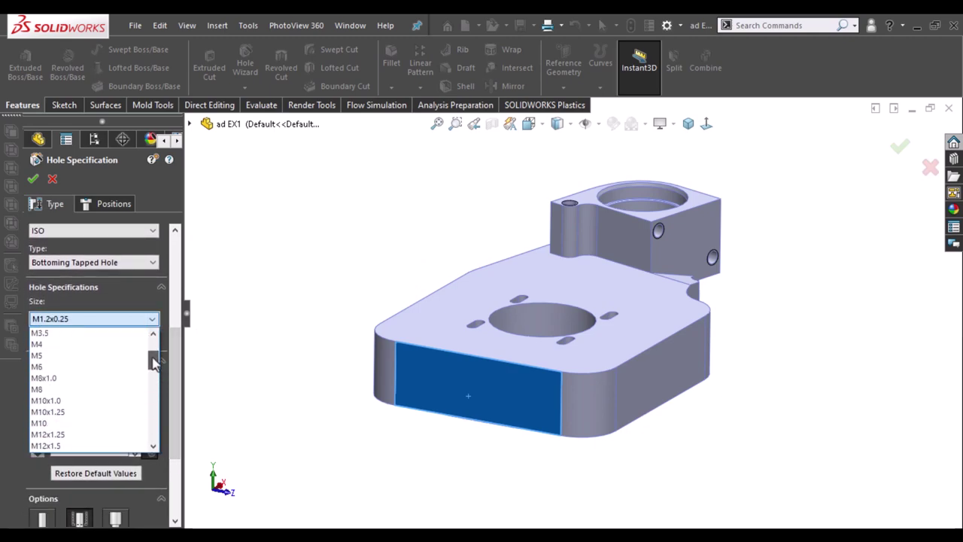
{"action": "scroll", "coordinate": [153, 359], "scroll_direction": "down", "scroll_amount": 1}
{"action": "left_click", "coordinate": [88, 401]}
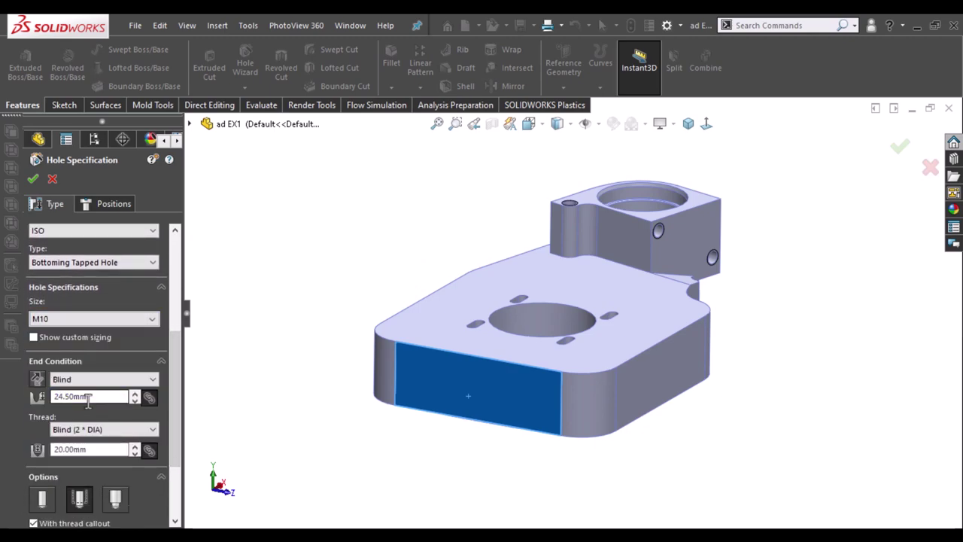
{"action": "scroll", "coordinate": [172, 391], "scroll_direction": "down", "scroll_amount": 2}
{"action": "scroll", "coordinate": [173, 410], "scroll_direction": "down", "scroll_amount": 1}
{"action": "left_click_drag", "start_coordinate": [173, 416], "coordinate": [177, 437]}
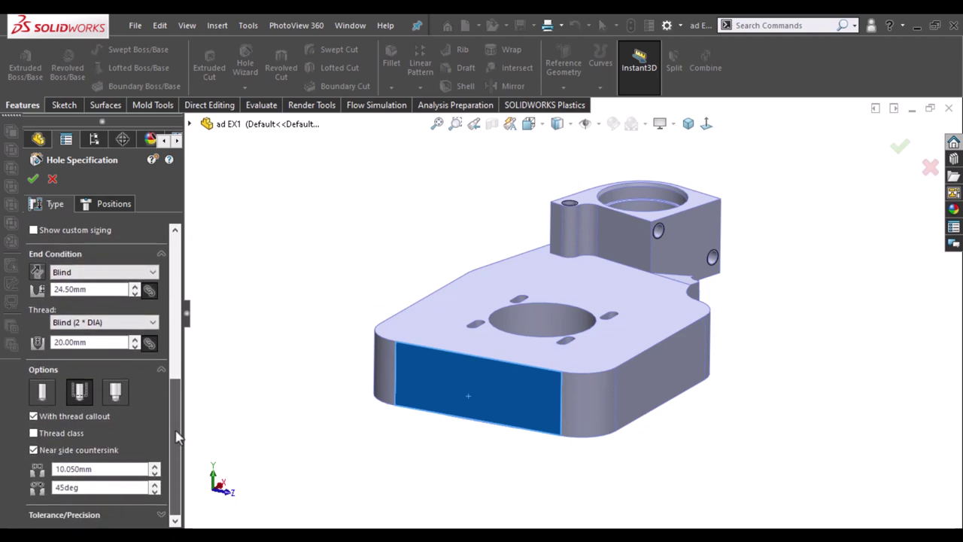
- Place the hole centre on the front face and draw a vertical construction line from top edge to origin
{"action": "left_click", "coordinate": [112, 204]}
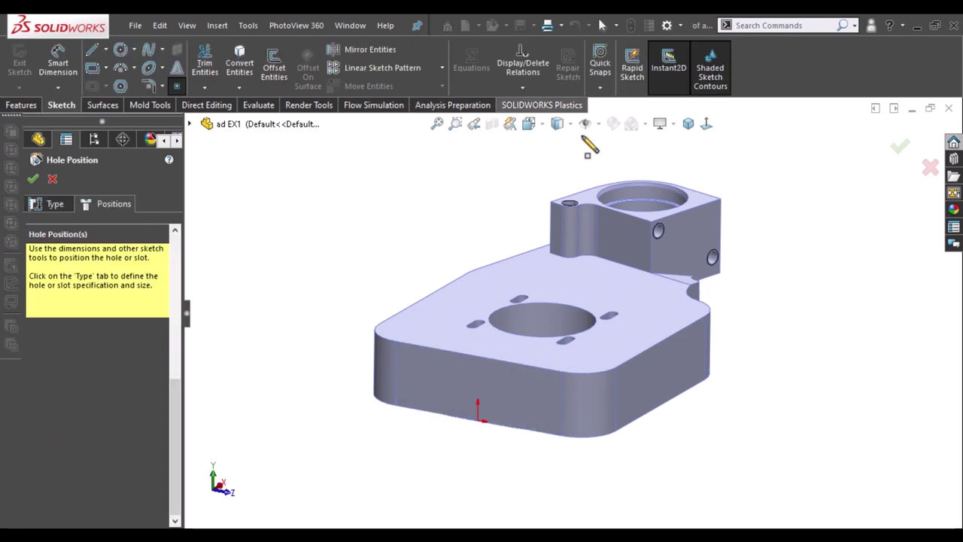
{"action": "left_click", "coordinate": [705, 125]}
{"action": "scroll", "coordinate": [606, 370], "scroll_direction": "down", "scroll_amount": 3}
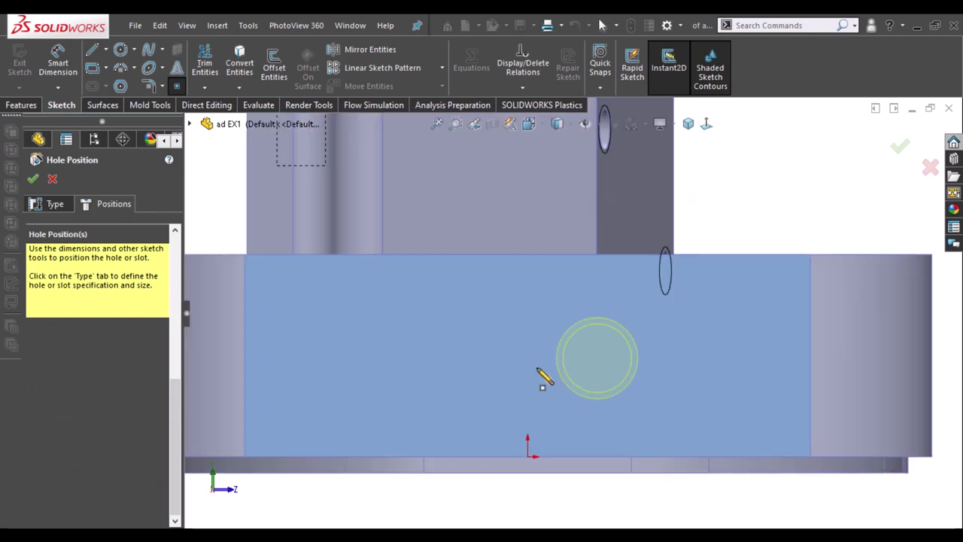
{"action": "left_click", "coordinate": [527, 367]}
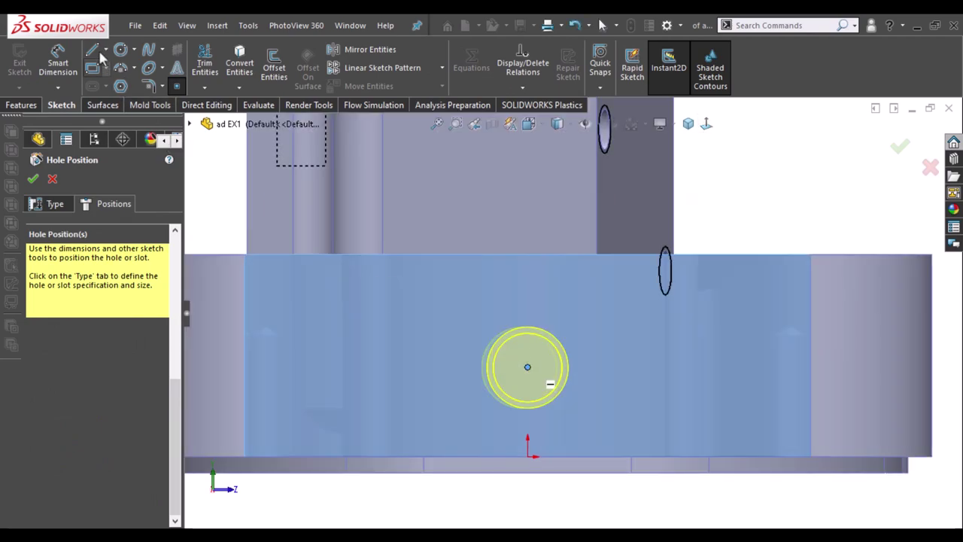
{"action": "left_click", "coordinate": [92, 50]}
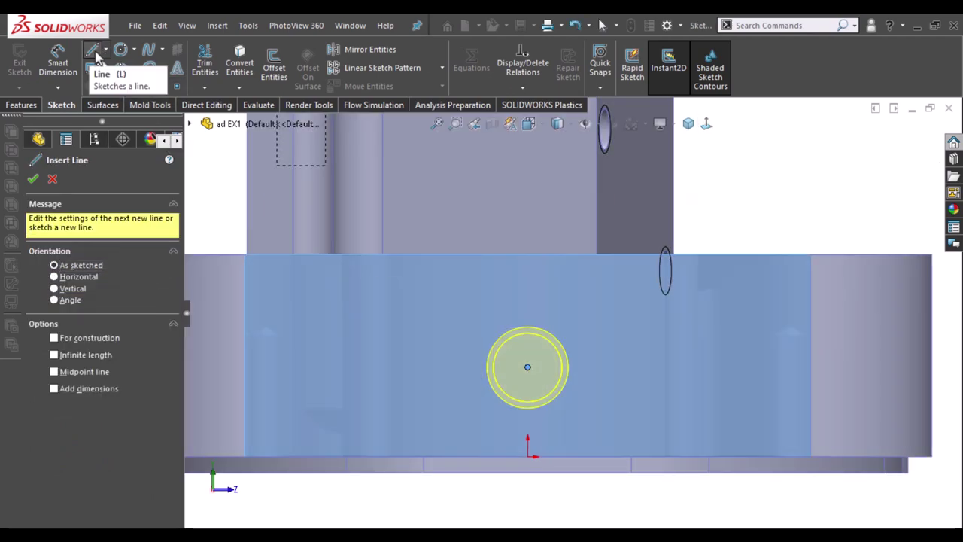
{"action": "left_click", "coordinate": [54, 338]}
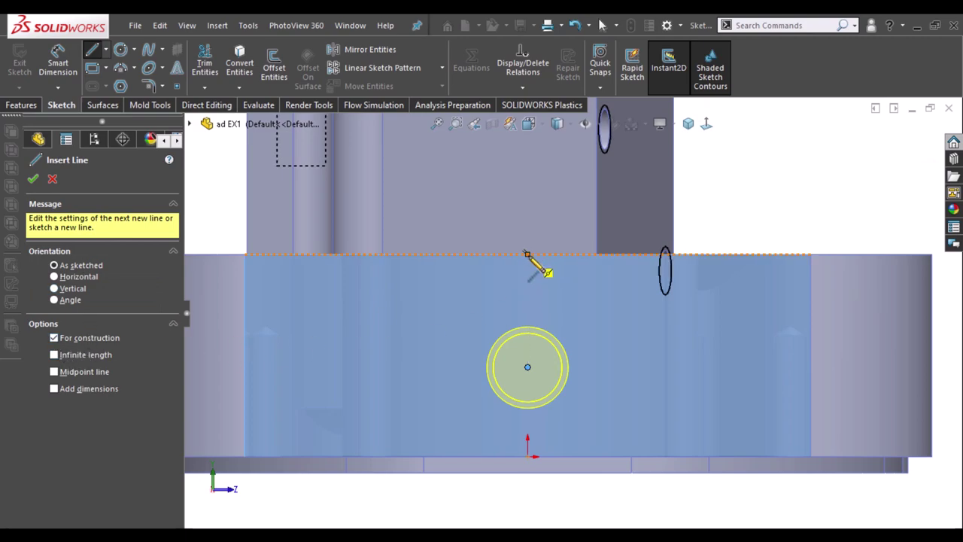
{"action": "left_click", "coordinate": [527, 255]}
{"action": "left_click", "coordinate": [527, 455]}
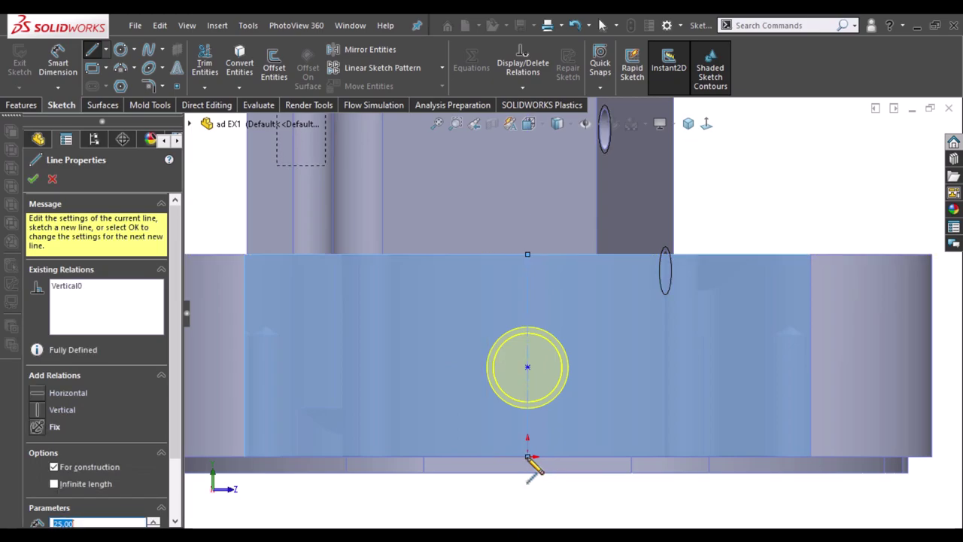
{"action": "key", "text": "Escape"}
{"action": "key", "text": "Escape"}
- Give the hole centre a Midpoint relation to the vertical construction line
{"action": "left_click", "coordinate": [528, 363], "text": "ctrl"}
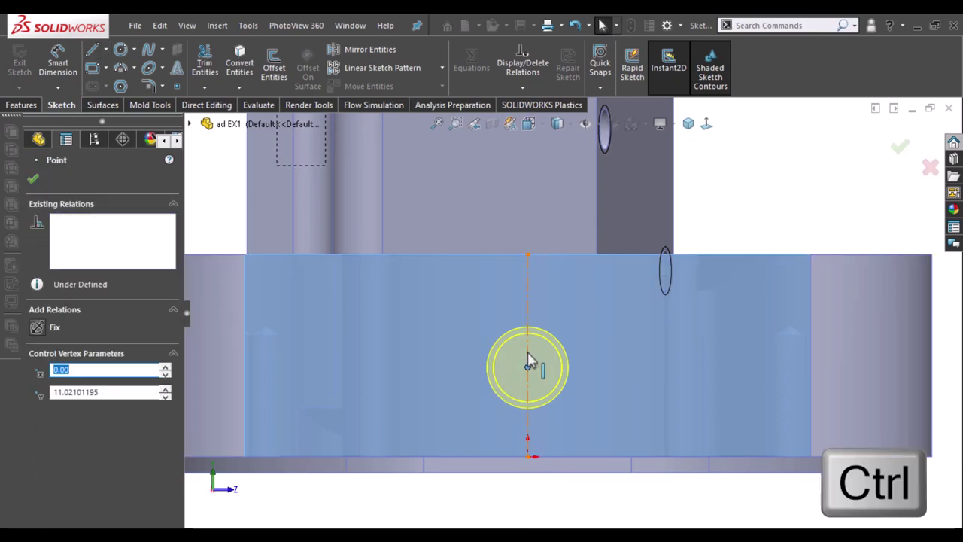
{"action": "left_click", "coordinate": [527, 354], "text": "ctrl"}
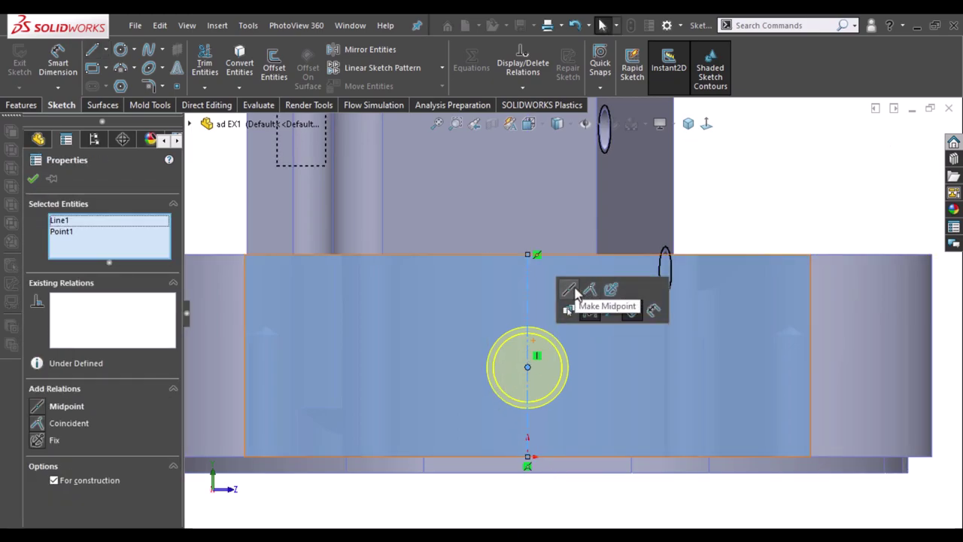
{"action": "left_click", "coordinate": [571, 307]}
{"action": "left_click", "coordinate": [756, 217]}
{"action": "scroll", "coordinate": [754, 218], "scroll_direction": "up", "scroll_amount": 2}
{"action": "scroll", "coordinate": [819, 211], "scroll_direction": "up", "scroll_amount": 2}
{"action": "mouse_move", "coordinate": [820, 210]}
{"action": "middle_mouse_down"}
{"action": "mouse_move", "coordinate": [768, 311]}
{"action": "mouse_move", "coordinate": [941, 195]}
{"action": "middle_mouse_up"}
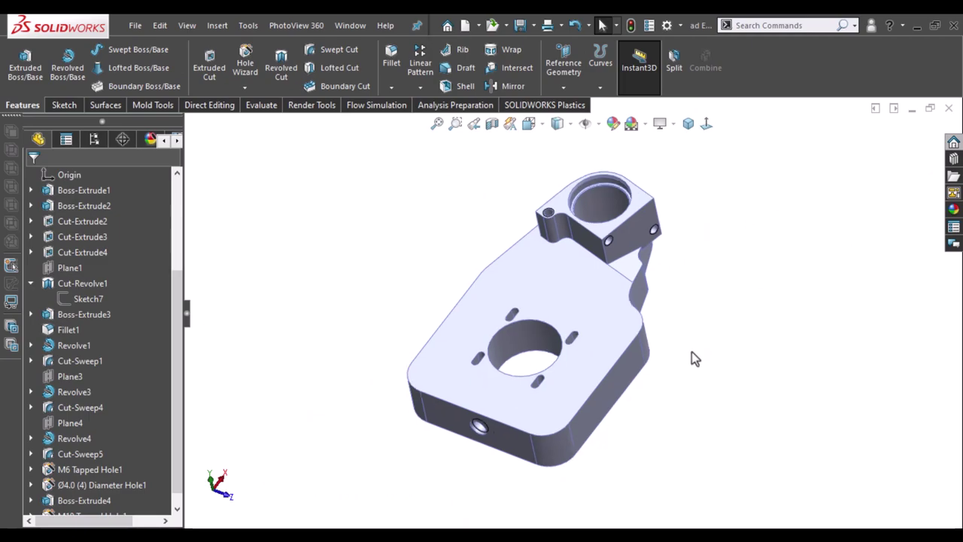
- Open a sketch on the pocket floor face and copy the face's outline into it
{"action": "mouse_move", "coordinate": [691, 352]}
{"action": "middle_mouse_down"}
{"action": "mouse_move", "coordinate": [709, 312]}
{"action": "mouse_move", "coordinate": [720, 310]}
{"action": "middle_mouse_up"}
{"action": "mouse_move", "coordinate": [647, 245]}
{"action": "middle_mouse_down"}
{"action": "mouse_move", "coordinate": [585, 276]}
{"action": "mouse_move", "coordinate": [560, 276]}
{"action": "mouse_move", "coordinate": [545, 220]}
{"action": "middle_mouse_up"}
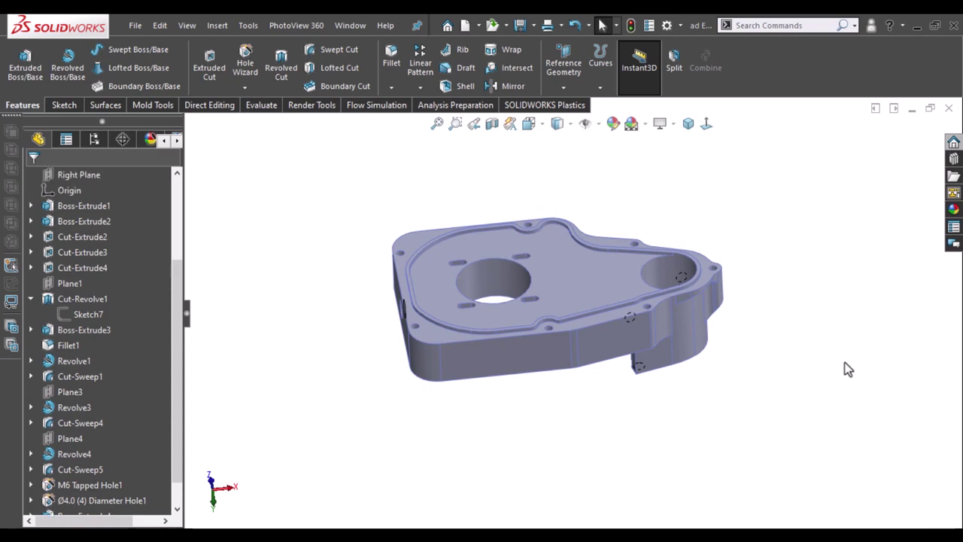
{"action": "left_click", "coordinate": [548, 277]}
{"action": "left_click", "coordinate": [613, 223]}
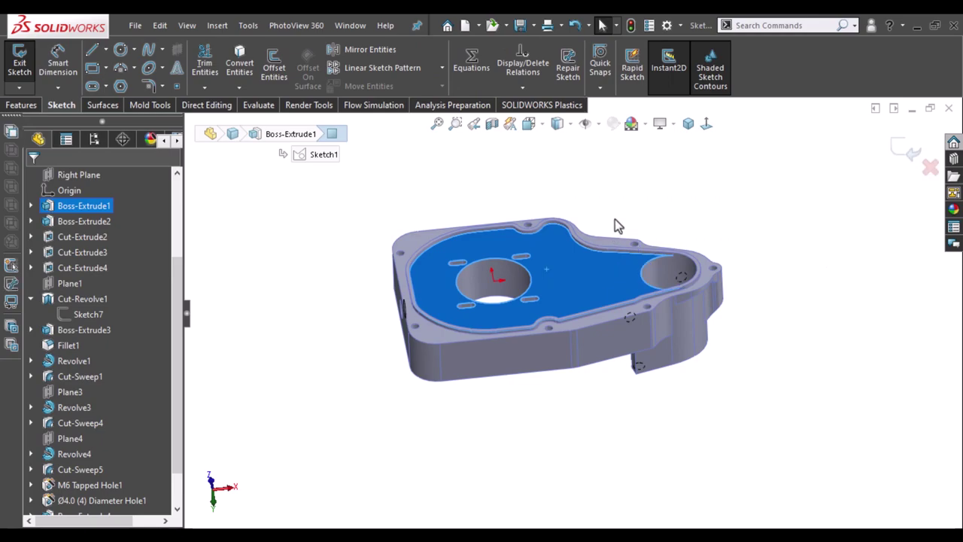
{"action": "left_click", "coordinate": [772, 209]}
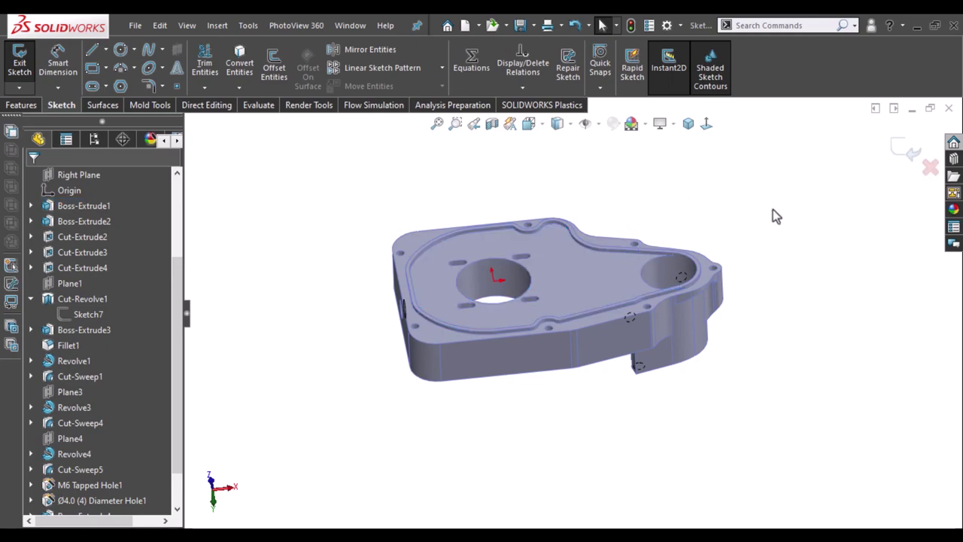
{"action": "left_click", "coordinate": [585, 272]}
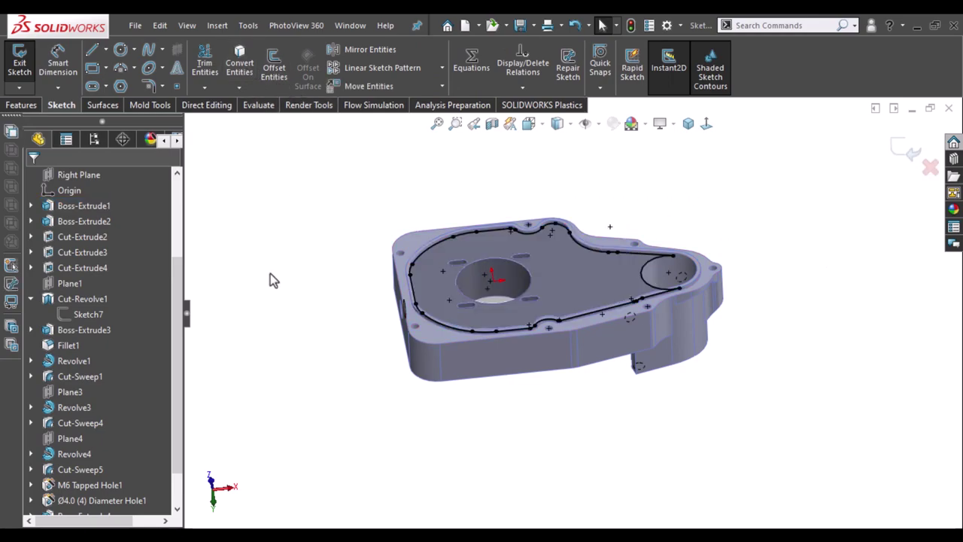
{"action": "left_click", "coordinate": [22, 105]}
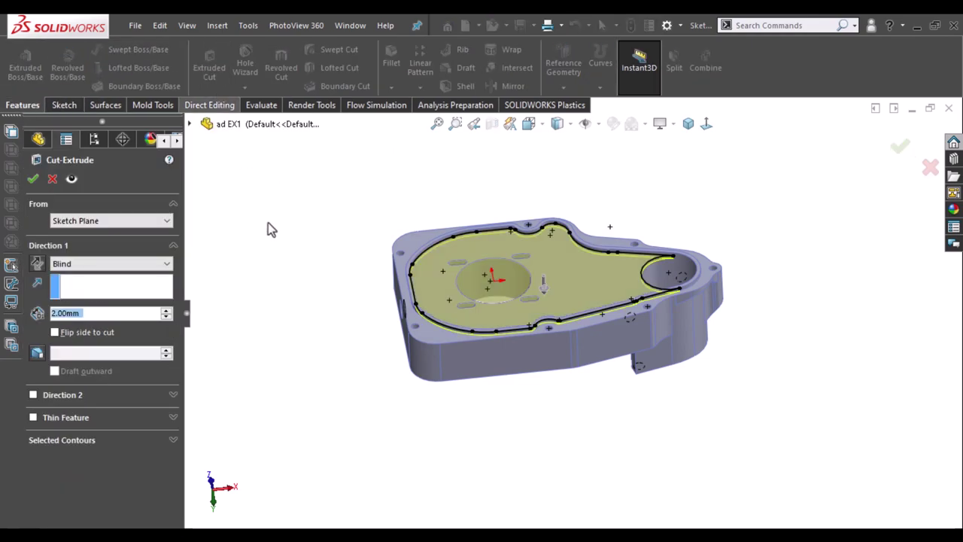
- Set the Cut-Extrude end condition to Offset From Surface, 6 mm from the bottom face
{"action": "left_click", "coordinate": [105, 263]}
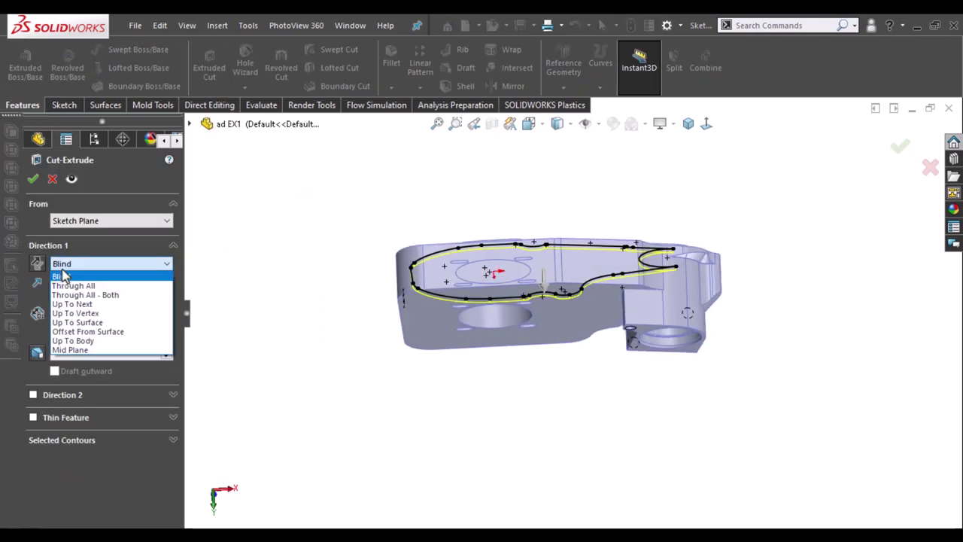
{"action": "left_click", "coordinate": [105, 329]}
{"action": "left_click", "coordinate": [425, 339]}
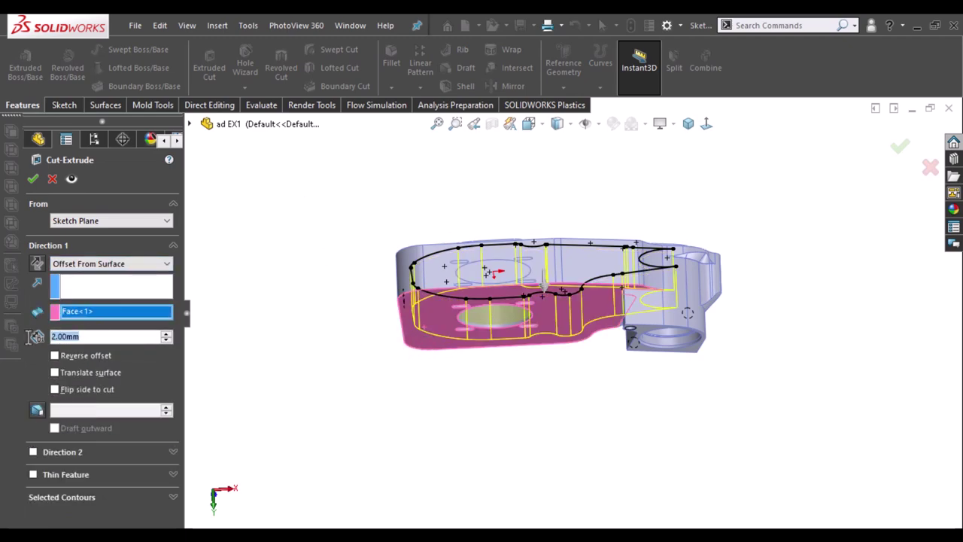
{"action": "type", "text": "6"}
{"action": "key", "text": "Return"}
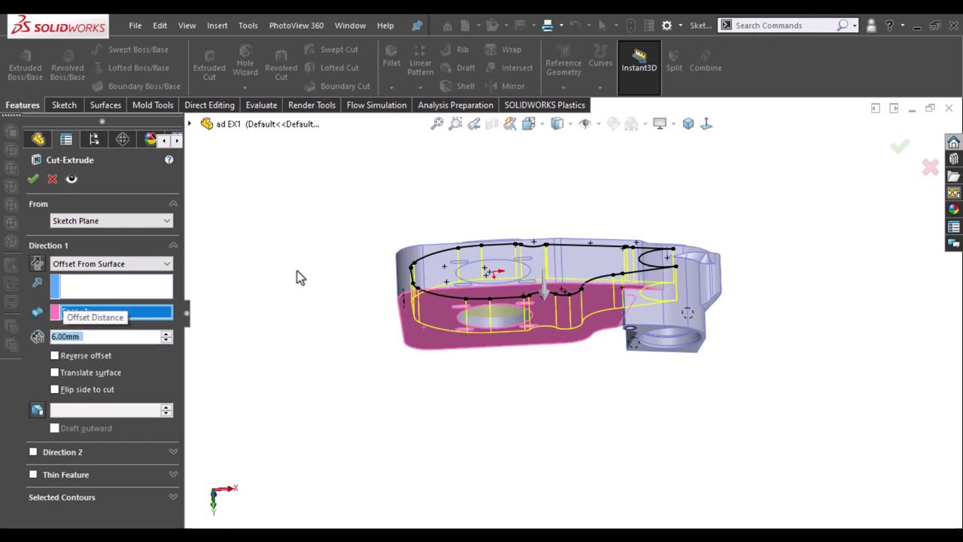
{"action": "middle_click_drag", "start_coordinate": [296, 278], "coordinate": [300, 347]}
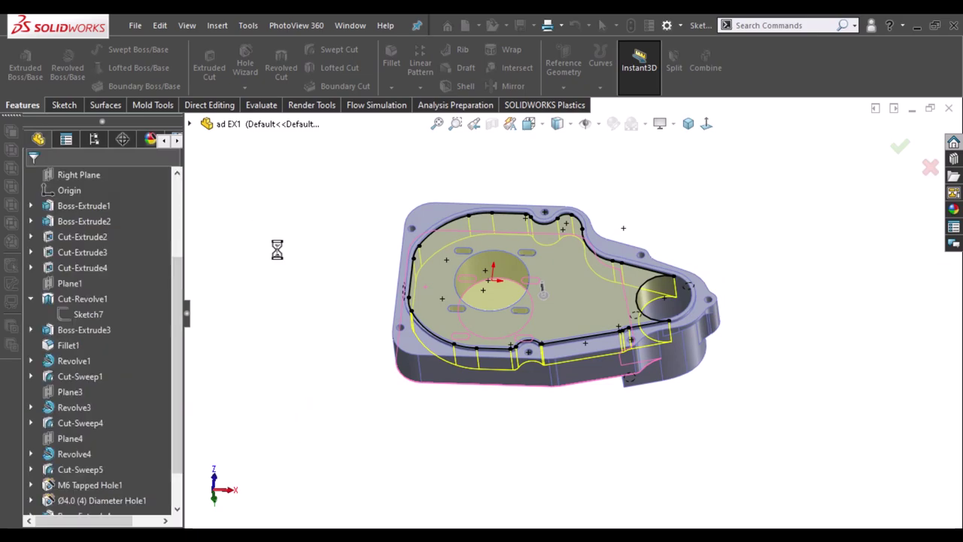
{"action": "middle_click_drag", "start_coordinate": [295, 258], "coordinate": [317, 253]}
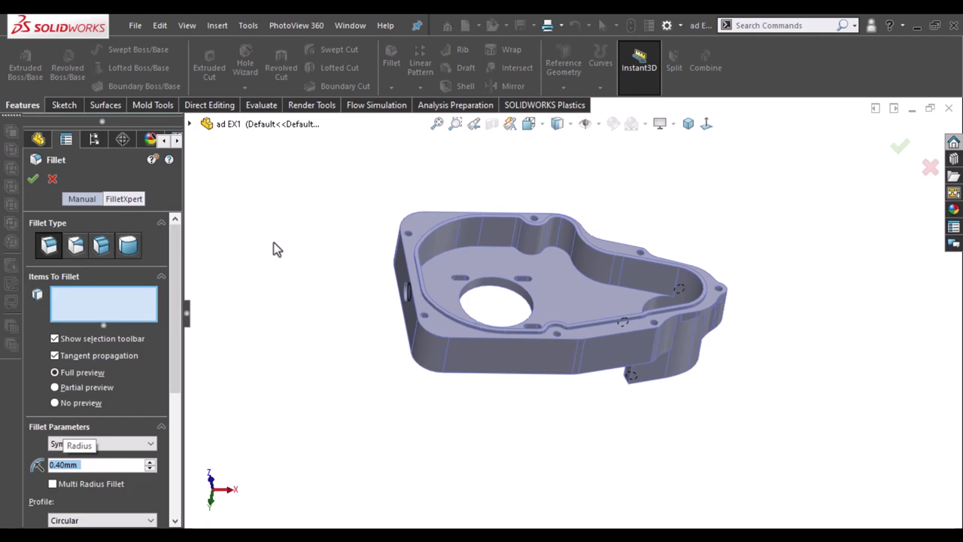
- Add the pocket rim face and the block's top, vertical and boss top edges to the 0.40 mm fillet
{"action": "scroll", "coordinate": [462, 318], "scroll_direction": "down", "scroll_amount": 3}
{"action": "scroll", "coordinate": [444, 293], "scroll_direction": "down", "scroll_amount": 5}
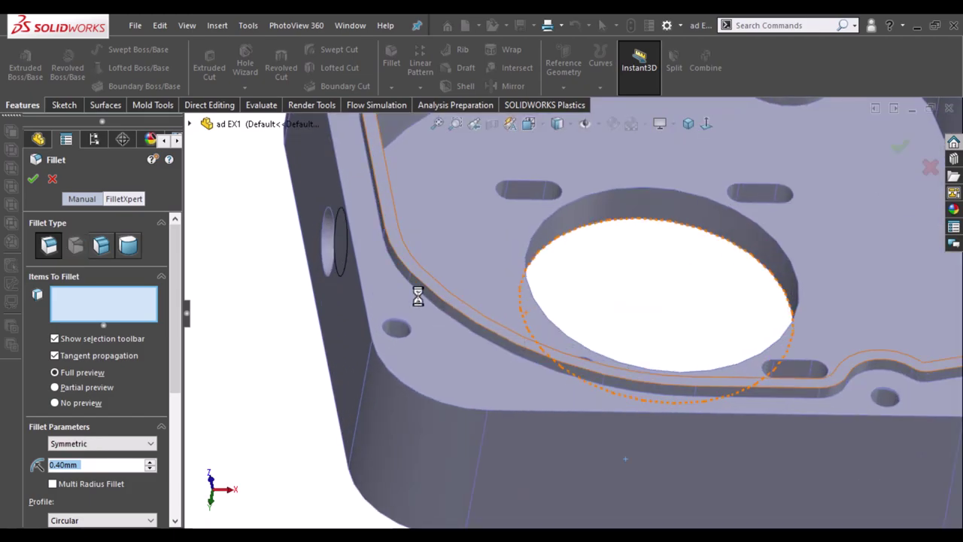
{"action": "left_click", "coordinate": [419, 294]}
{"action": "scroll", "coordinate": [322, 371], "scroll_direction": "up", "scroll_amount": 2}
{"action": "scroll", "coordinate": [309, 370], "scroll_direction": "up", "scroll_amount": 3}
{"action": "scroll", "coordinate": [308, 370], "scroll_direction": "up", "scroll_amount": 3}
{"action": "scroll", "coordinate": [314, 374], "scroll_direction": "up", "scroll_amount": 2}
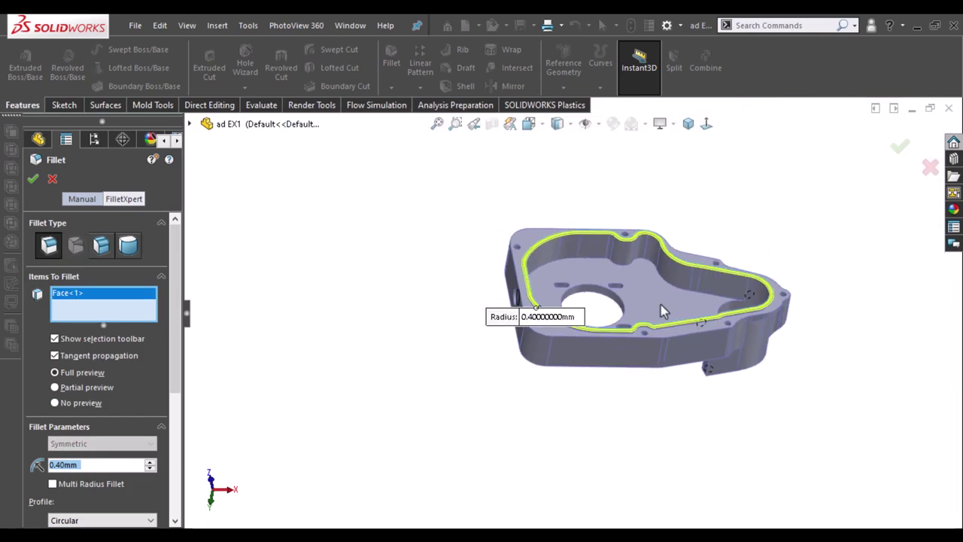
{"action": "middle_click_drag", "start_coordinate": [719, 378], "coordinate": [779, 256]}
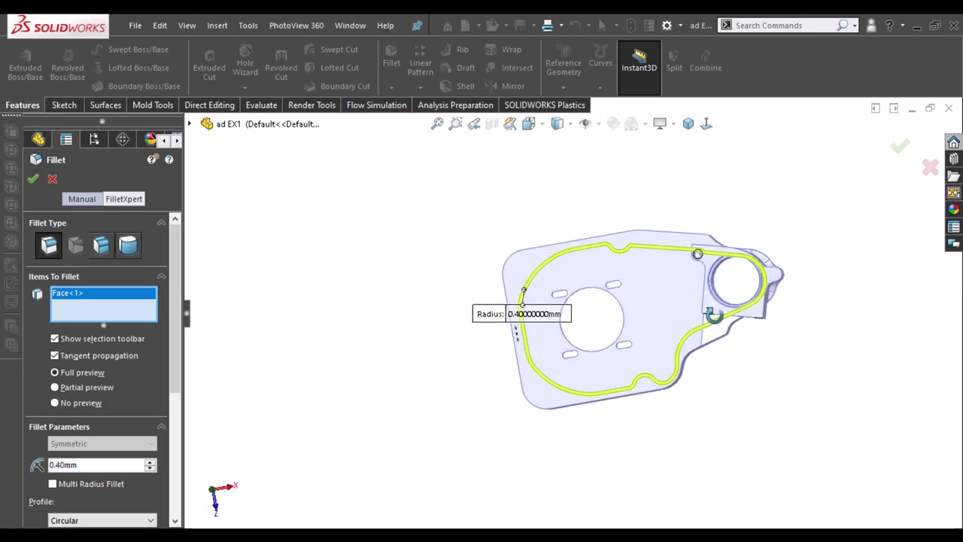
{"action": "scroll", "coordinate": [775, 252], "scroll_direction": "down", "scroll_amount": 3}
{"action": "scroll", "coordinate": [696, 325], "scroll_direction": "down", "scroll_amount": 2}
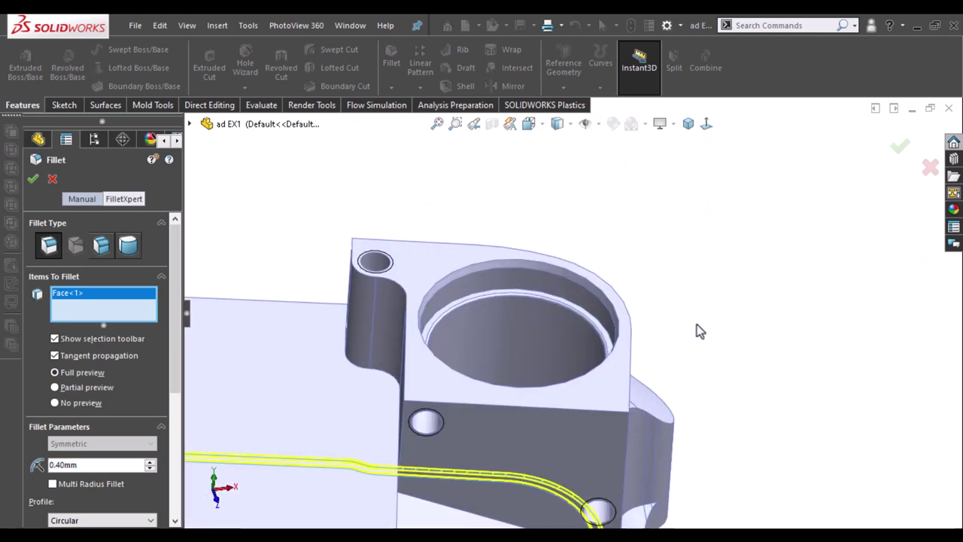
{"action": "left_click", "coordinate": [494, 408]}
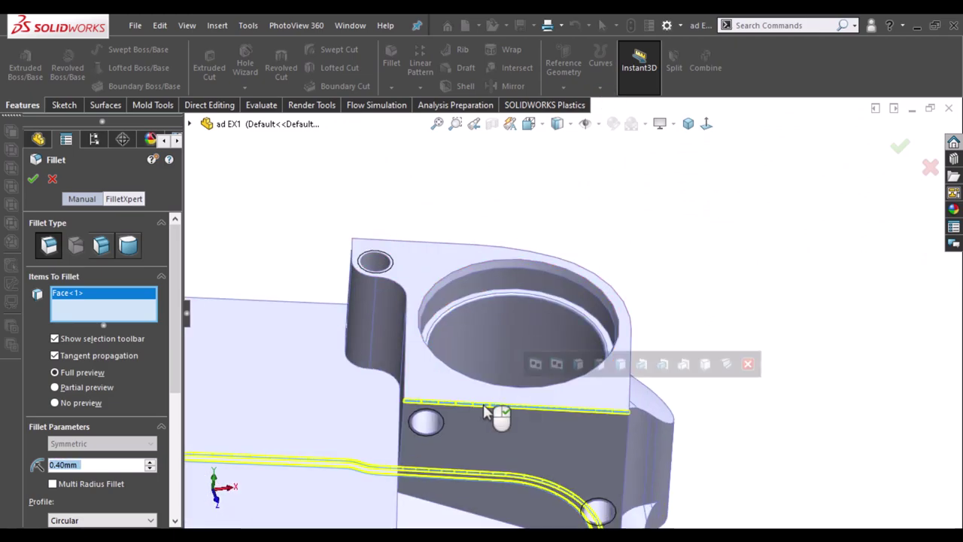
{"action": "left_click", "coordinate": [407, 362]}
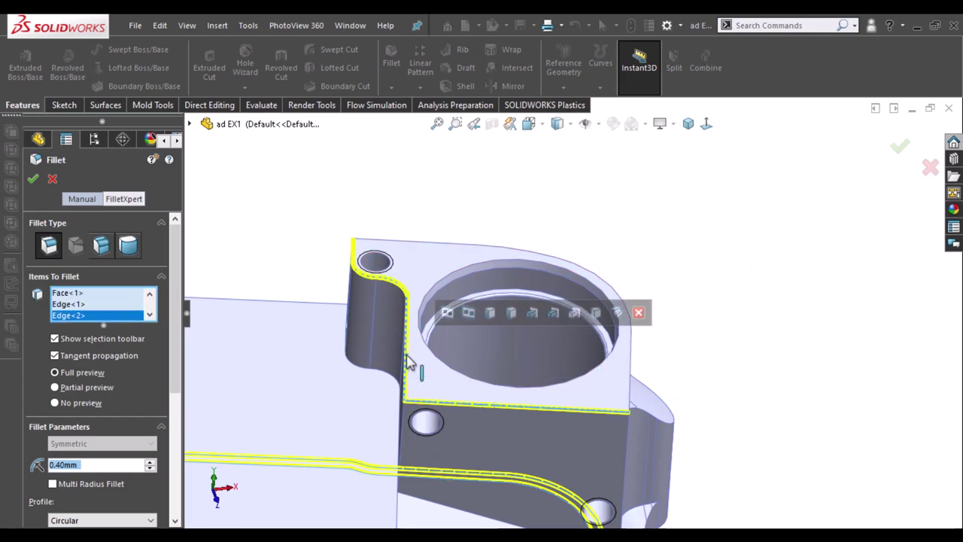
{"action": "left_click", "coordinate": [425, 251]}
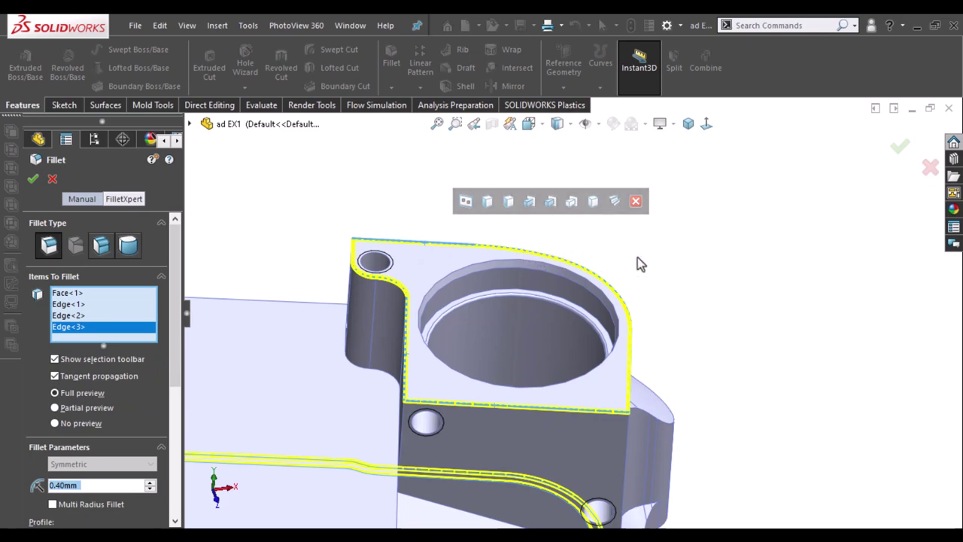
- Add the remaining block edges, including both vertical edges, and apply the 0.40 mm fillet
{"action": "mouse_move", "coordinate": [726, 317]}
{"action": "middle_mouse_down"}
{"action": "mouse_move", "coordinate": [632, 169]}
{"action": "mouse_move", "coordinate": [505, 333]}
{"action": "middle_mouse_up"}
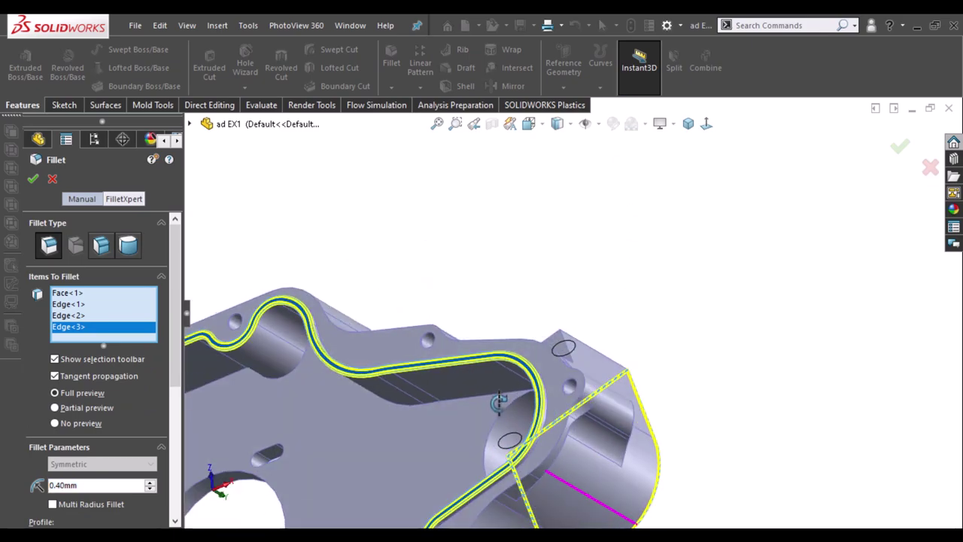
{"action": "left_click", "coordinate": [505, 334]}
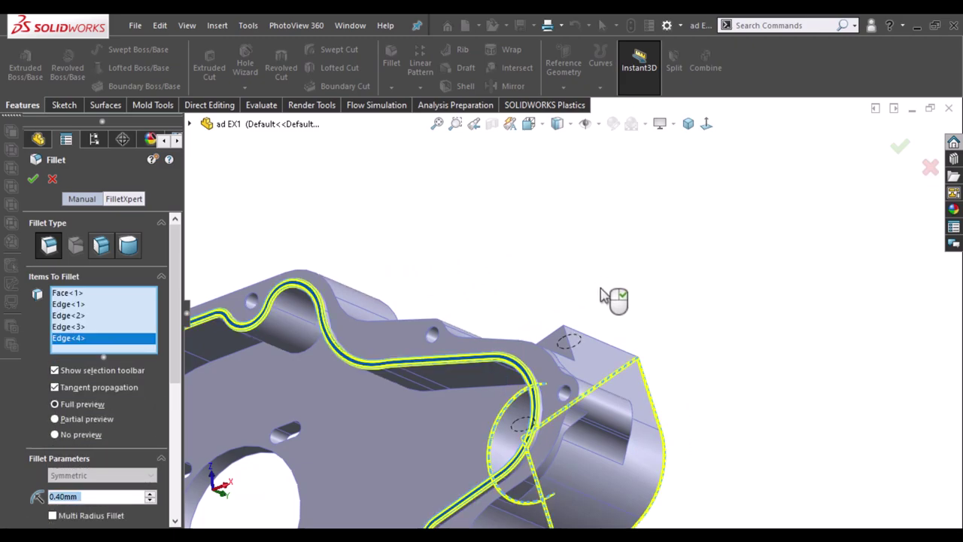
{"action": "middle_click_drag", "start_coordinate": [602, 295], "coordinate": [508, 344]}
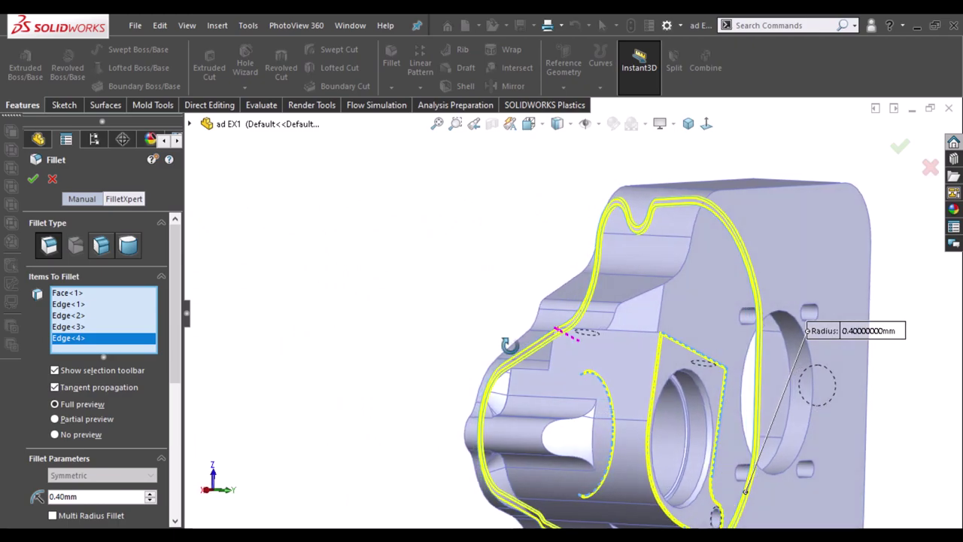
{"action": "mouse_move", "coordinate": [508, 344]}
{"action": "middle_mouse_down"}
{"action": "mouse_move", "coordinate": [492, 483]}
{"action": "mouse_move", "coordinate": [438, 439]}
{"action": "mouse_move", "coordinate": [416, 336]}
{"action": "middle_mouse_up"}
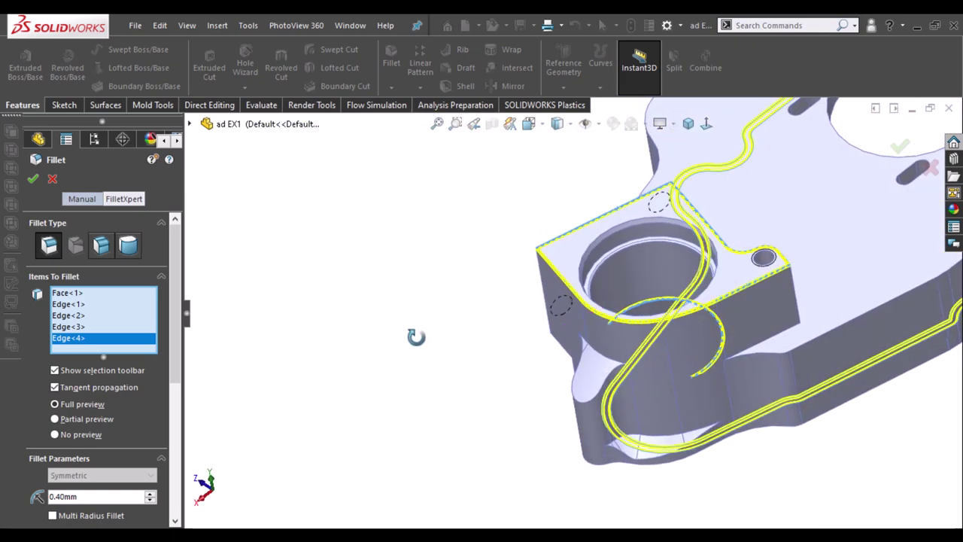
{"action": "left_click", "coordinate": [736, 357]}
{"action": "mouse_move", "coordinate": [519, 413]}
{"action": "middle_mouse_down"}
{"action": "mouse_move", "coordinate": [625, 431]}
{"action": "mouse_move", "coordinate": [429, 301]}
{"action": "middle_mouse_up"}
{"action": "left_click", "coordinate": [423, 290]}
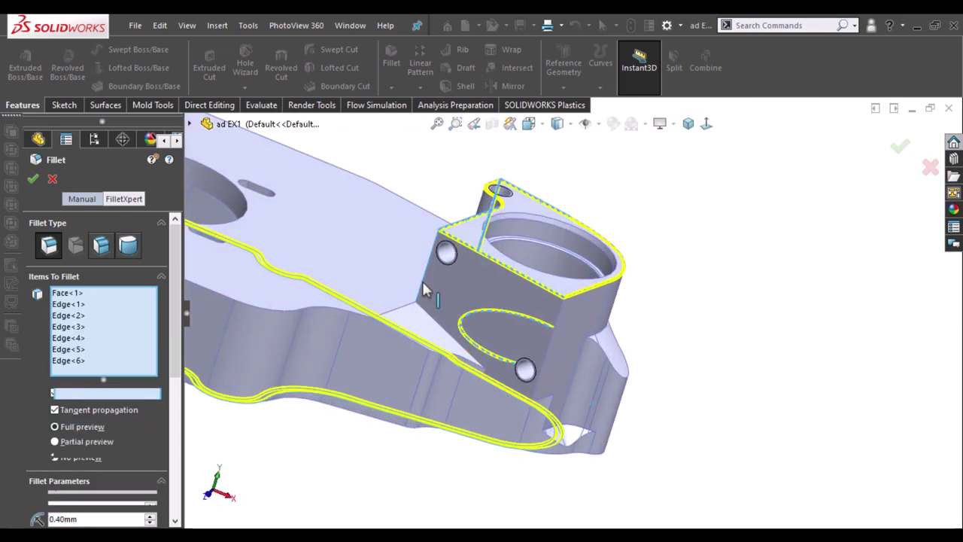
{"action": "left_click", "coordinate": [553, 353]}
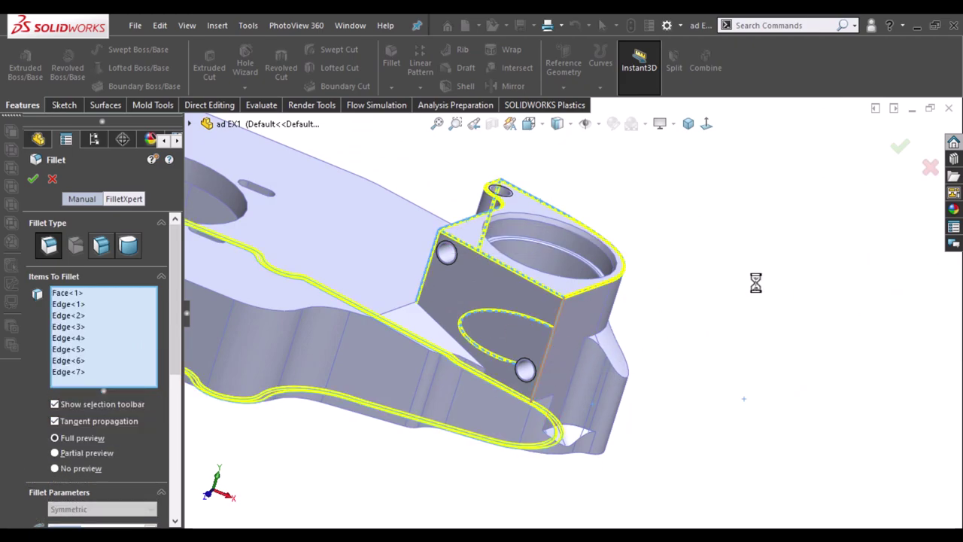
{"action": "left_click", "coordinate": [900, 146]}
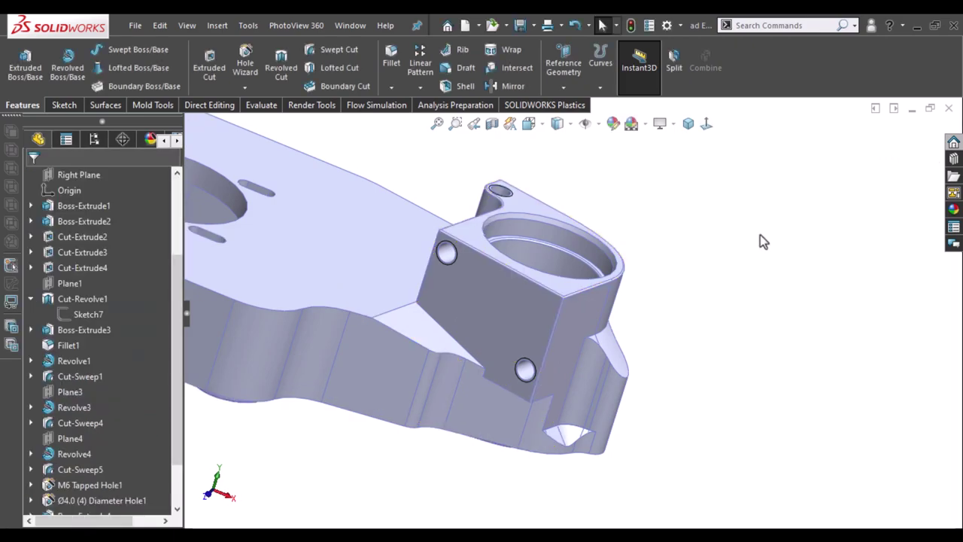
{"action": "middle_click_drag", "start_coordinate": [735, 265], "coordinate": [697, 391]}
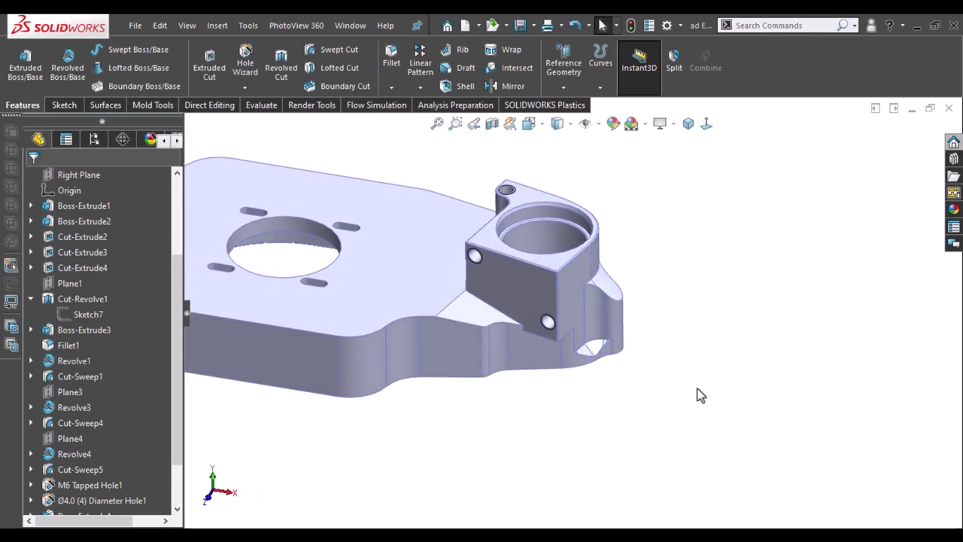
- Start a chamfer feature and set its distance to 0.5 mm
{"action": "key", "text": "ctrl+7"}
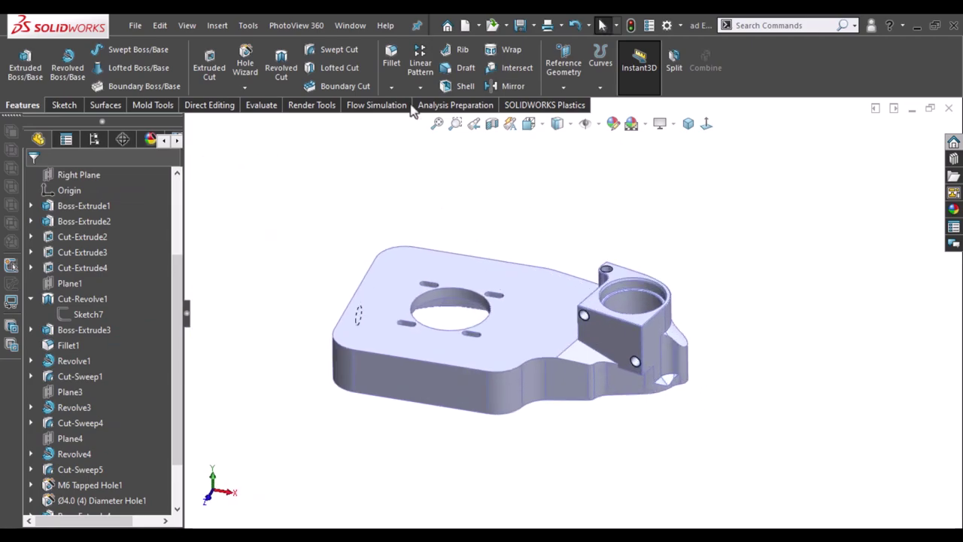
{"action": "left_click", "coordinate": [391, 86]}
{"action": "left_click", "coordinate": [409, 120]}
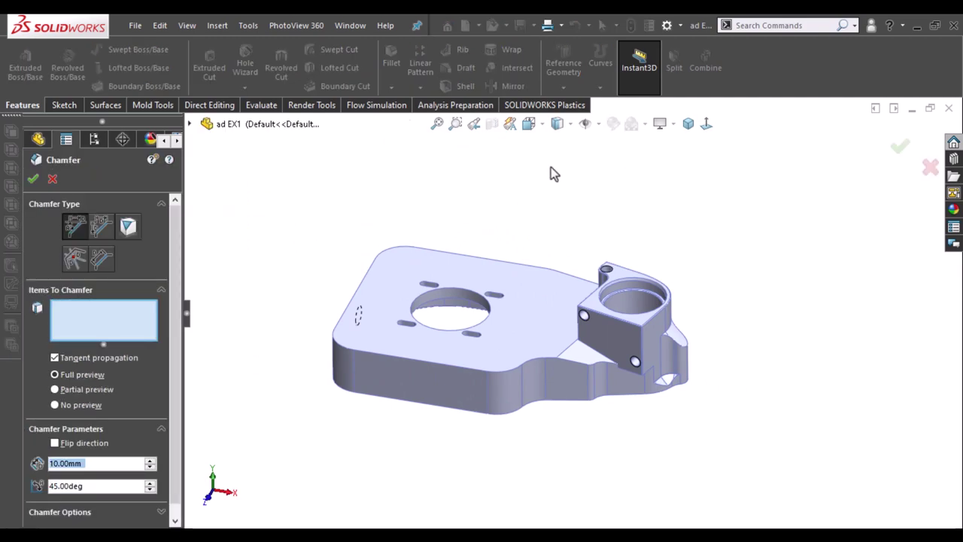
{"action": "left_click", "coordinate": [432, 302]}
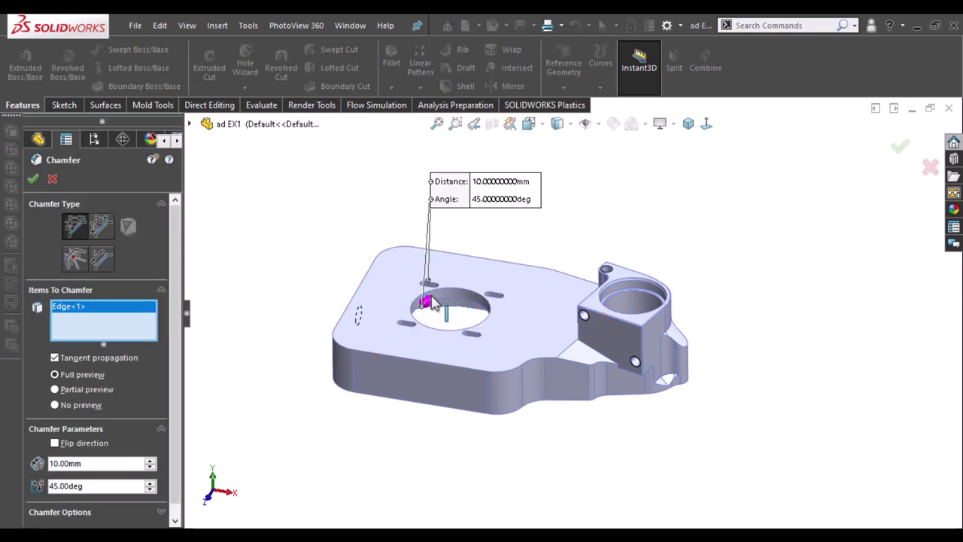
{"action": "scroll", "coordinate": [454, 295], "scroll_direction": "down", "scroll_amount": 5}
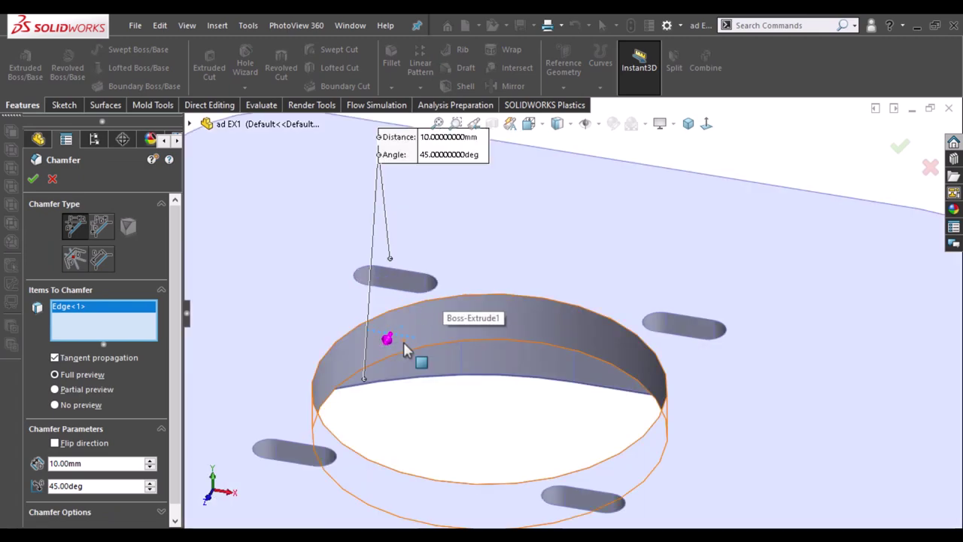
{"action": "left_click", "coordinate": [419, 392]}
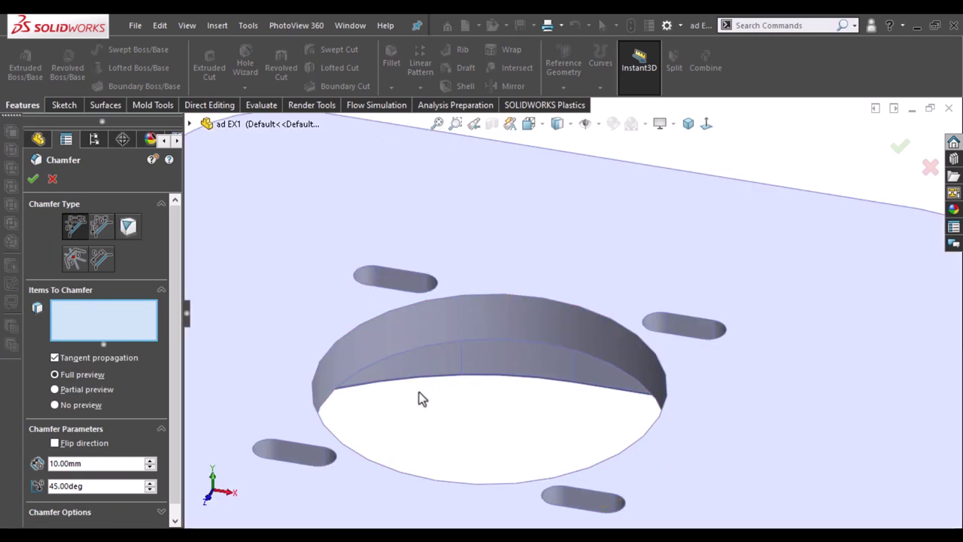
{"action": "double_click", "coordinate": [97, 463]}
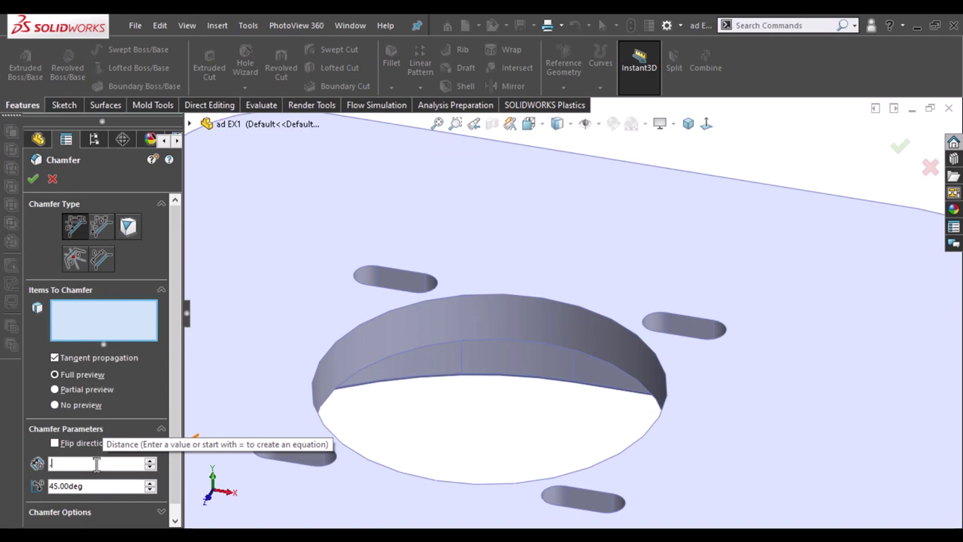
{"action": "type", "text": "5"}
{"action": "key", "text": "Return"}
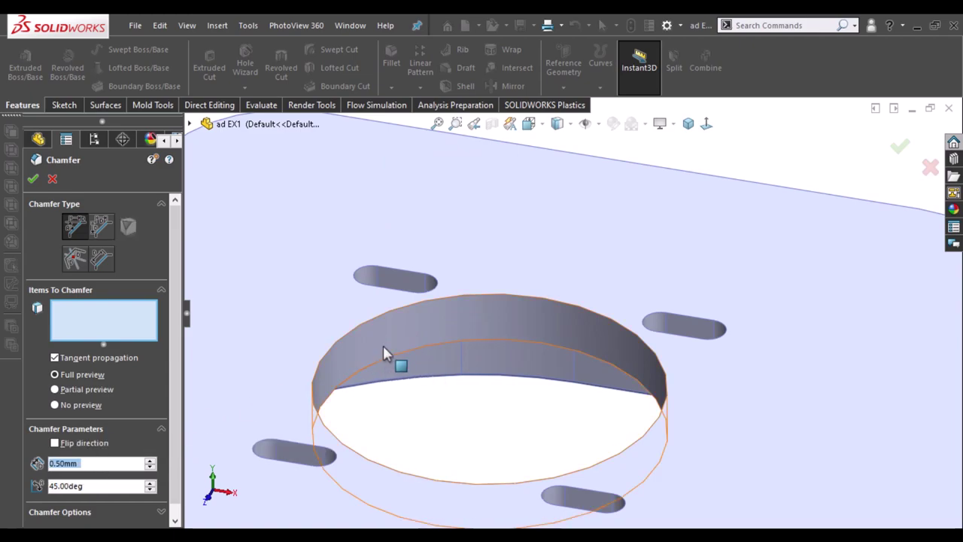
- Select the large hole face, the four slot faces, and the plate's top and bottom outer edges
{"action": "left_click", "coordinate": [383, 345]}
{"action": "left_click", "coordinate": [699, 333]}
{"action": "left_click", "coordinate": [677, 322]}
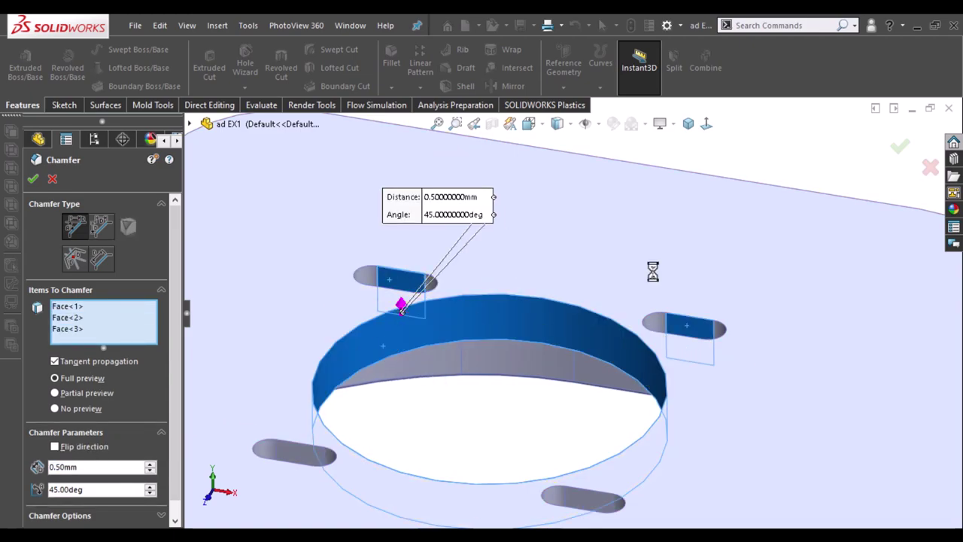
{"action": "middle_click_drag", "start_coordinate": [650, 269], "coordinate": [587, 491]}
{"action": "left_click", "coordinate": [574, 428]}
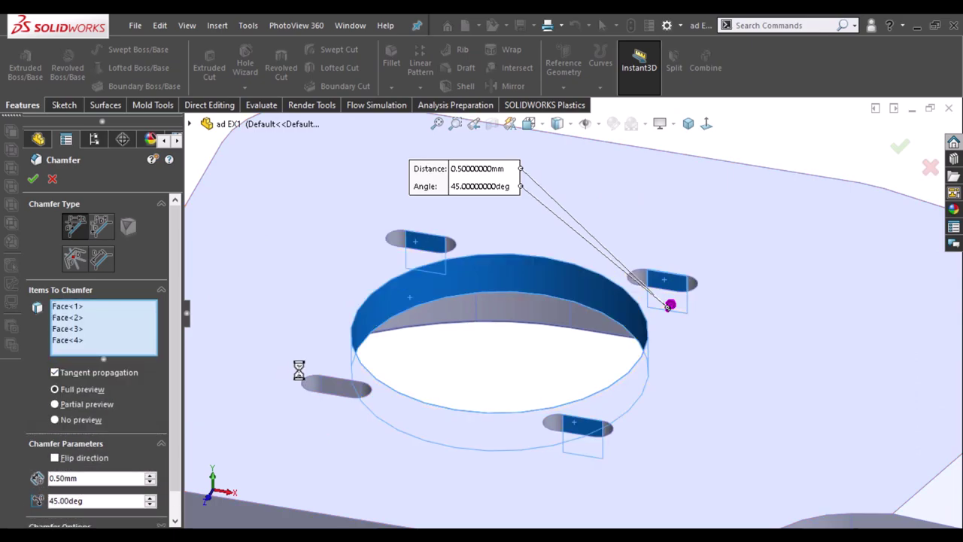
{"action": "left_click", "coordinate": [339, 392]}
{"action": "scroll", "coordinate": [308, 339], "scroll_direction": "up", "scroll_amount": 3}
{"action": "left_click", "coordinate": [269, 309]}
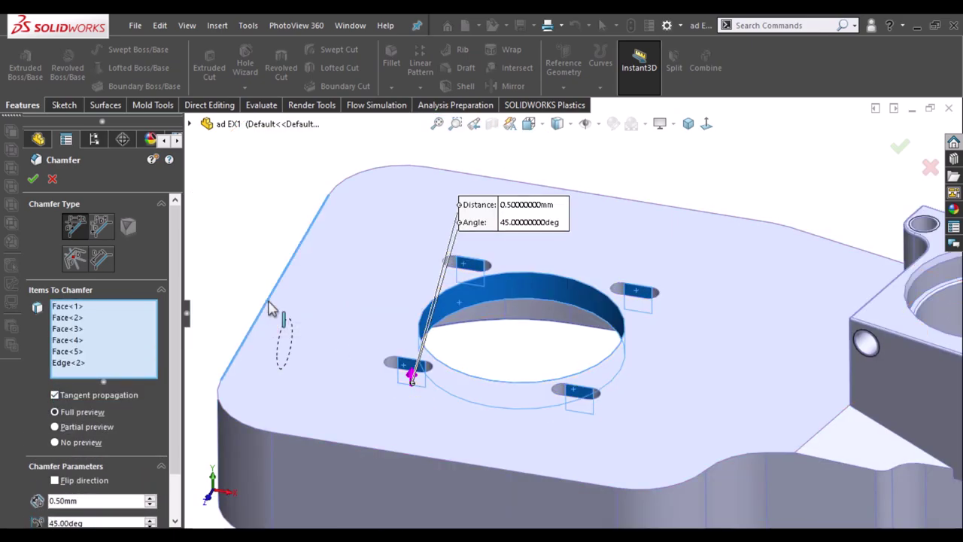
{"action": "middle_click_drag", "start_coordinate": [271, 307], "coordinate": [258, 242]}
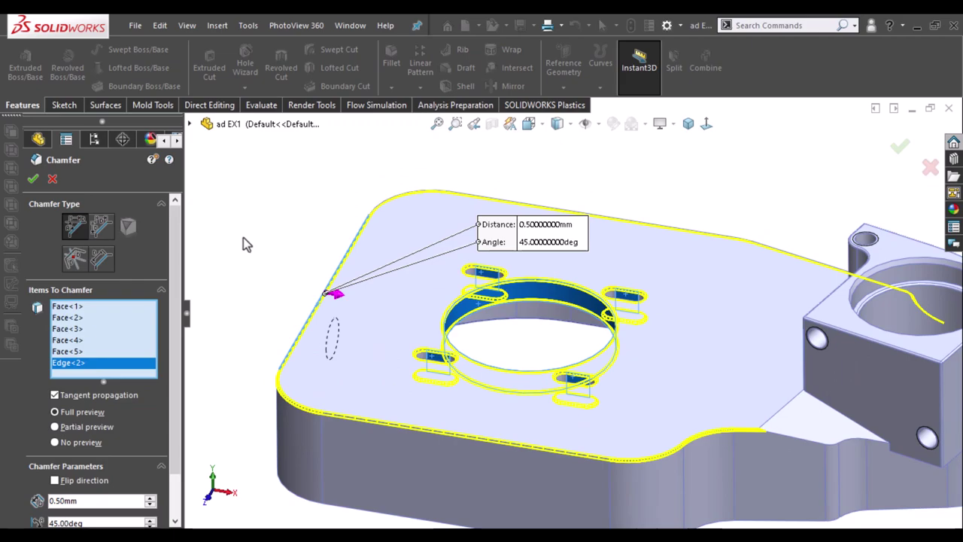
{"action": "key", "text": "z"}
{"action": "scroll", "coordinate": [760, 333], "scroll_direction": "up", "scroll_amount": 2}
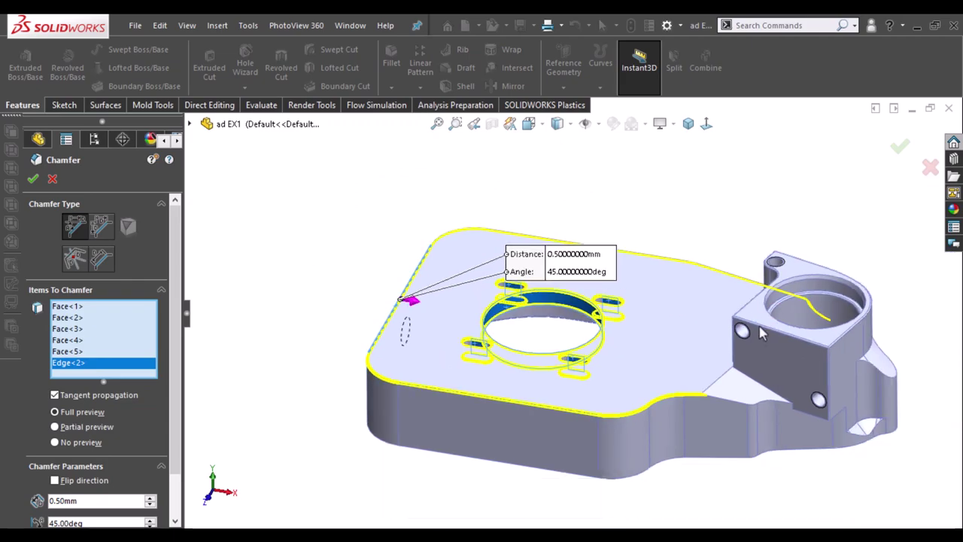
{"action": "left_click", "coordinate": [617, 478]}
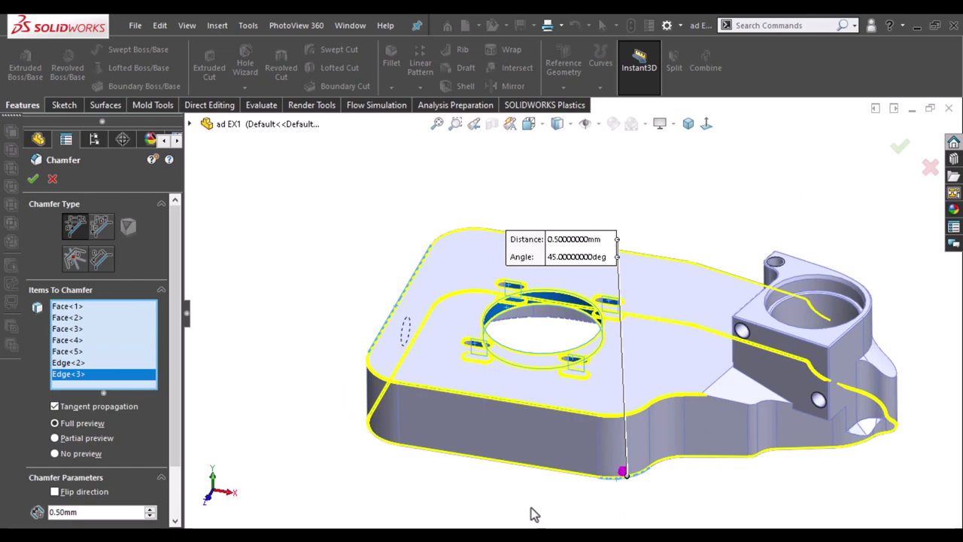
{"action": "mouse_move", "coordinate": [748, 204]}
{"action": "middle_mouse_down"}
{"action": "mouse_move", "coordinate": [702, 288]}
{"action": "mouse_move", "coordinate": [842, 178]}
{"action": "middle_mouse_up"}
- Create the 0.5 mm chamfer, then orbit and fit the view to inspect the underside pocket
{"action": "left_click", "coordinate": [899, 149]}
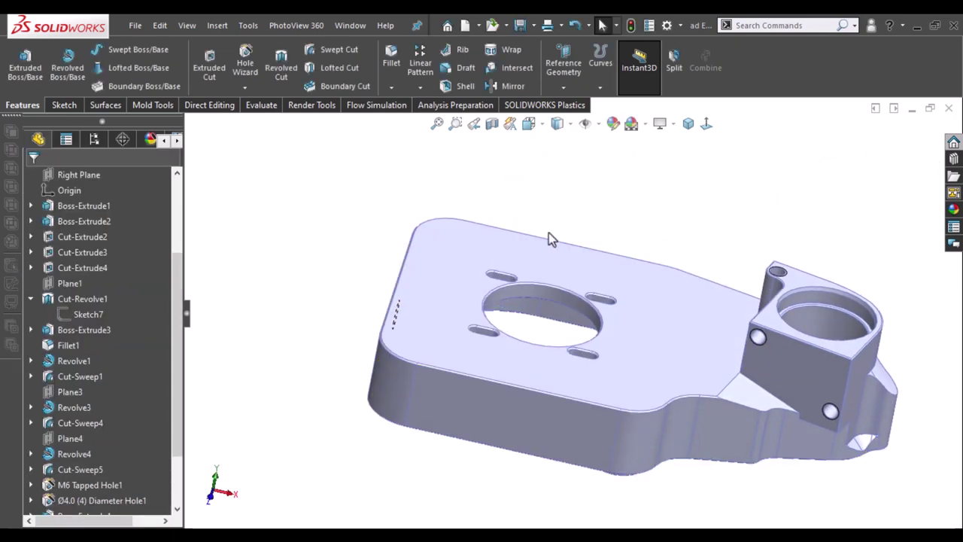
{"action": "middle_click_drag", "start_coordinate": [552, 234], "coordinate": [608, 243]}
{"action": "scroll", "coordinate": [548, 324], "scroll_direction": "down", "scroll_amount": 5}
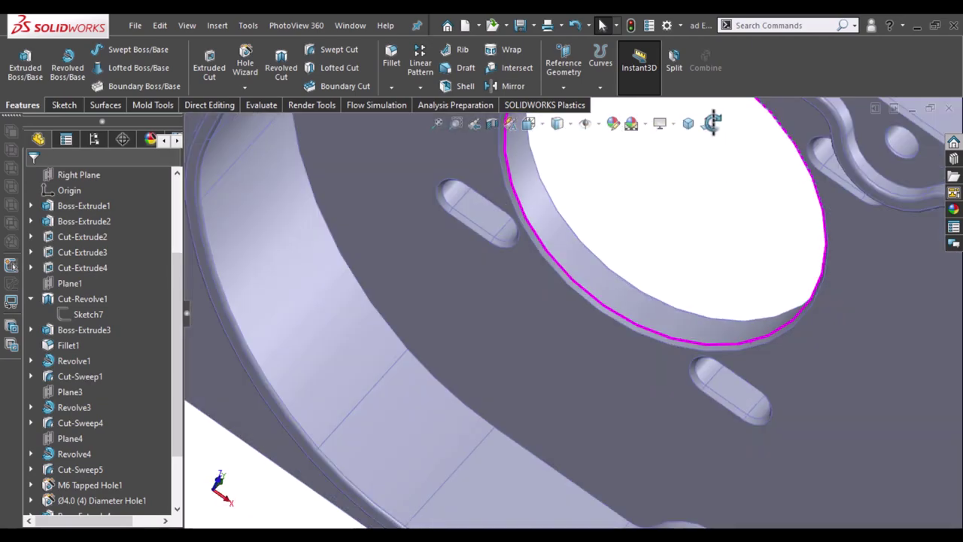
{"action": "mouse_move", "coordinate": [737, 317]}
{"action": "middle_mouse_down"}
{"action": "mouse_move", "coordinate": [572, 168]}
{"action": "mouse_move", "coordinate": [630, 316]}
{"action": "middle_mouse_up"}
{"action": "right_click", "coordinate": [602, 218]}
{"action": "left_click", "coordinate": [741, 216]}
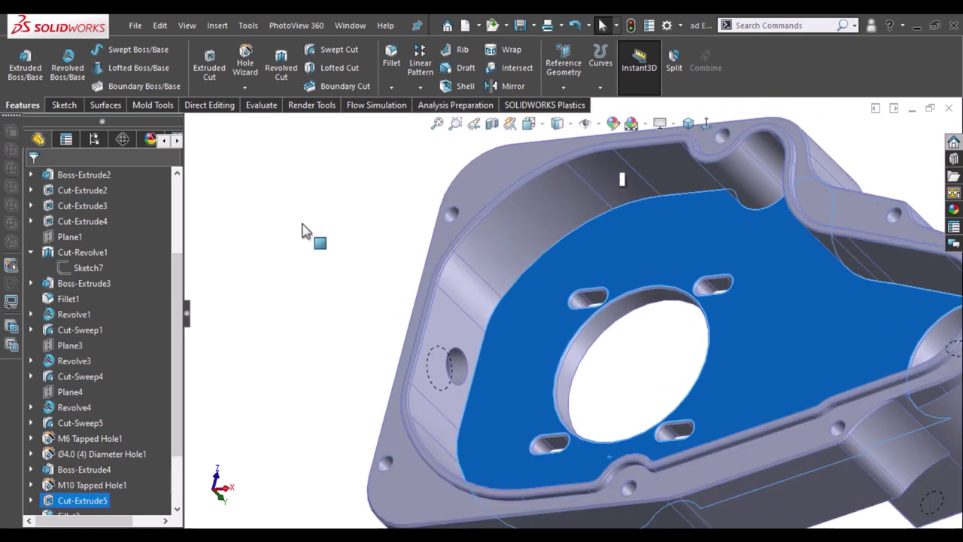
- Chamfer the side hole's edge with a 1 mm distance
{"action": "left_click", "coordinate": [332, 240]}
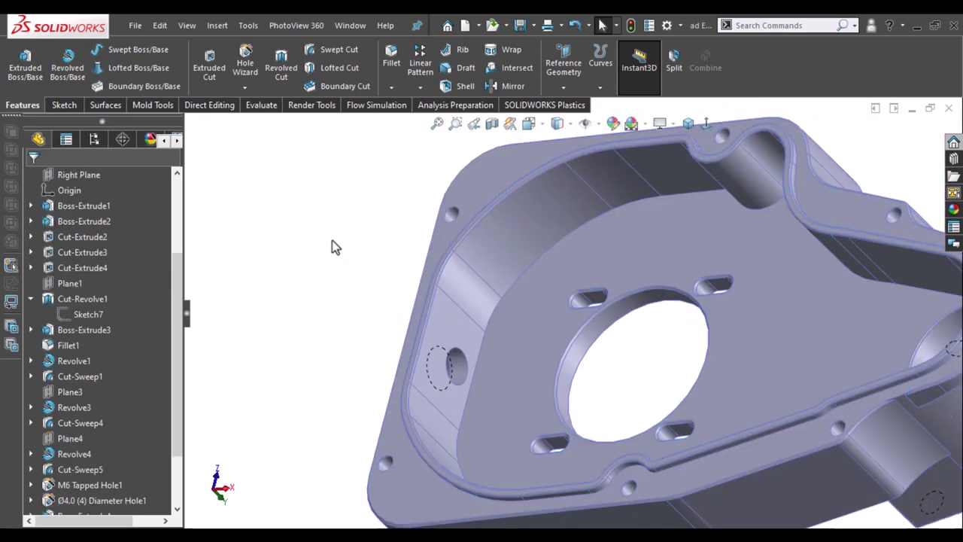
{"action": "key", "text": "c"}
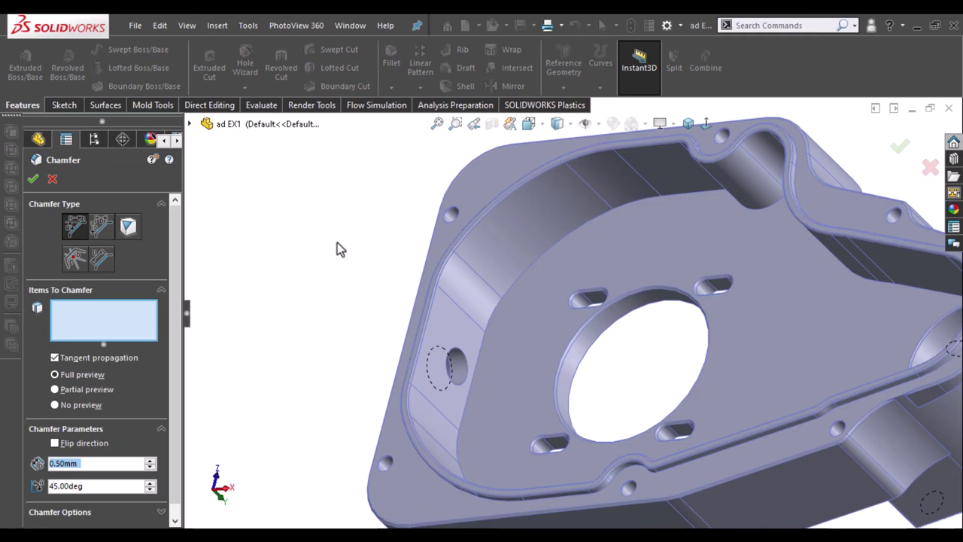
{"action": "type", "text": "1"}
{"action": "key", "text": "Return"}
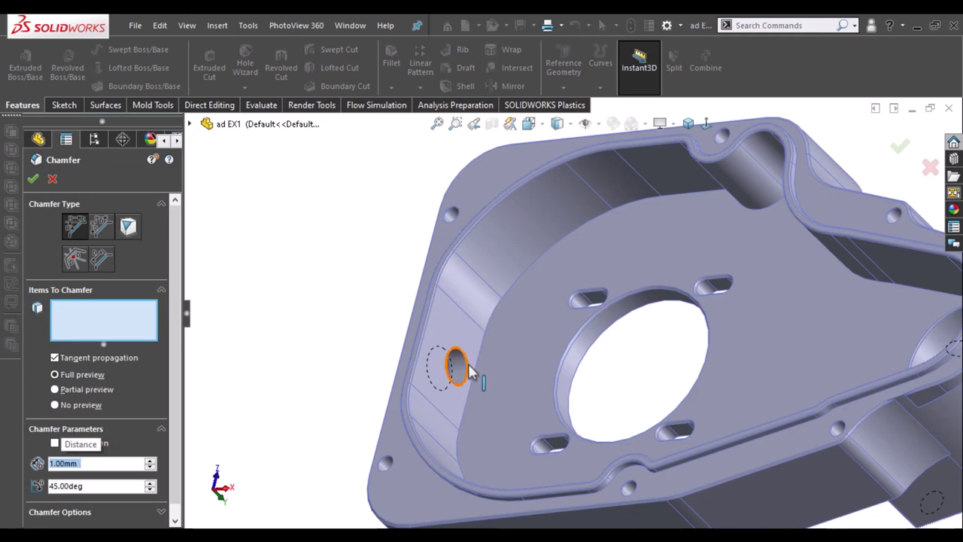
{"action": "left_click", "coordinate": [466, 369]}
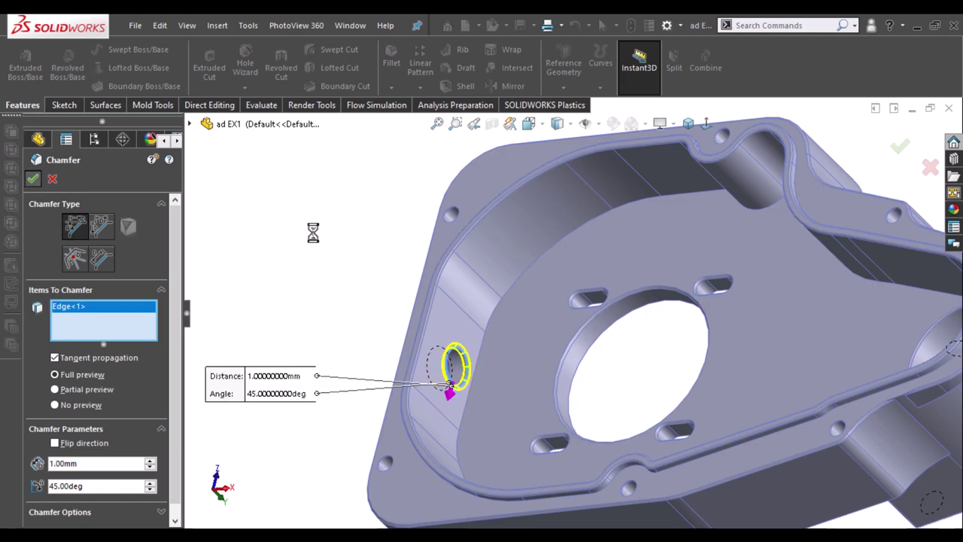
{"action": "key", "text": "Return"}
{"action": "key", "text": "ctrl+7"}
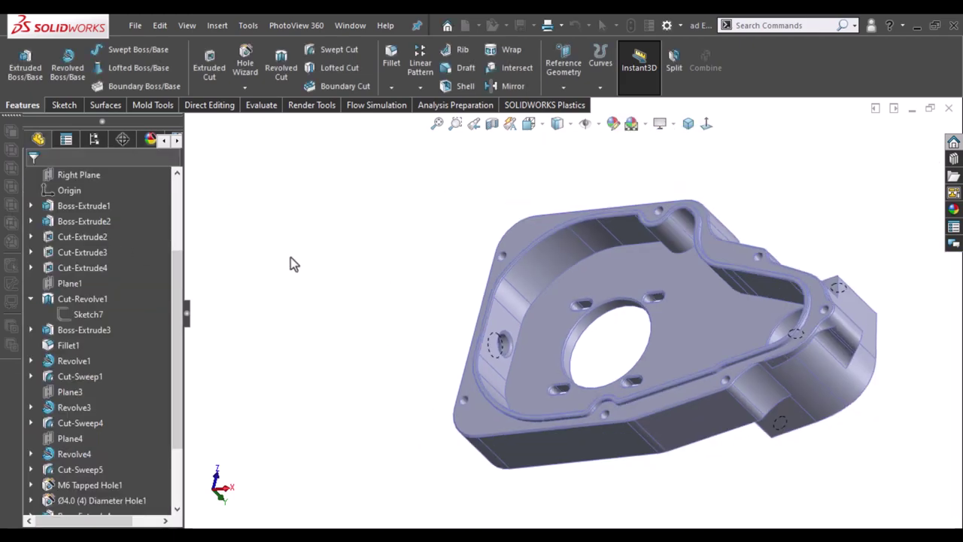
{"action": "mouse_move", "coordinate": [496, 281]}
{"action": "middle_mouse_down"}
{"action": "mouse_move", "coordinate": [525, 312]}
{"action": "mouse_move", "coordinate": [520, 297]}
{"action": "mouse_move", "coordinate": [515, 346]}
{"action": "mouse_move", "coordinate": [516, 300]}
{"action": "mouse_move", "coordinate": [691, 146]}
{"action": "middle_mouse_up"}
- Assign Nickel as the part's material from the Material menu
{"action": "left_click", "coordinate": [691, 126]}
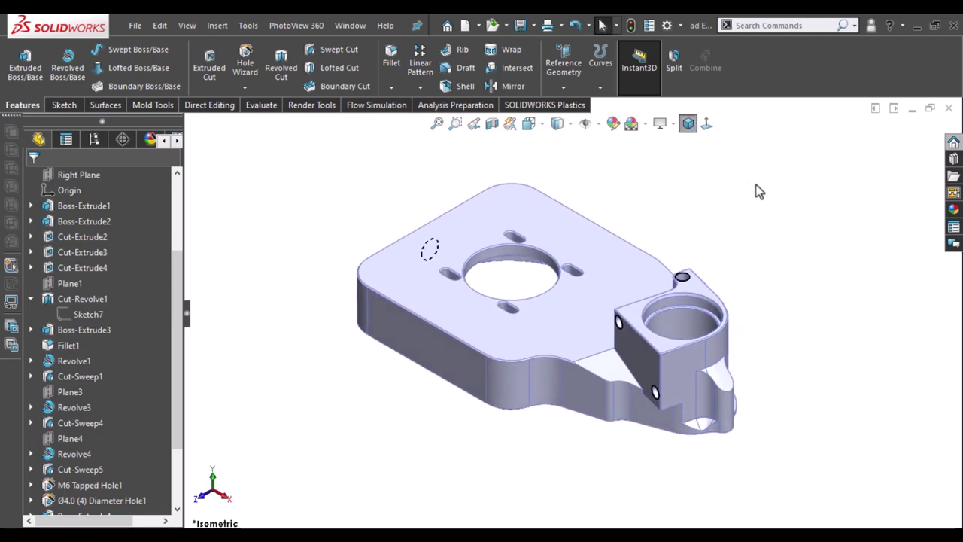
{"action": "left_click_drag", "start_coordinate": [179, 289], "coordinate": [181, 216]}
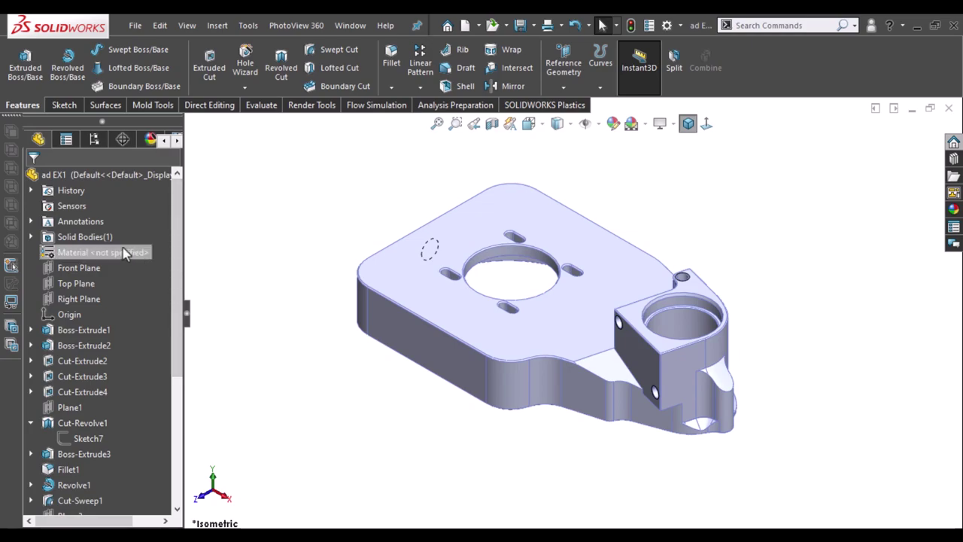
{"action": "right_click", "coordinate": [90, 255]}
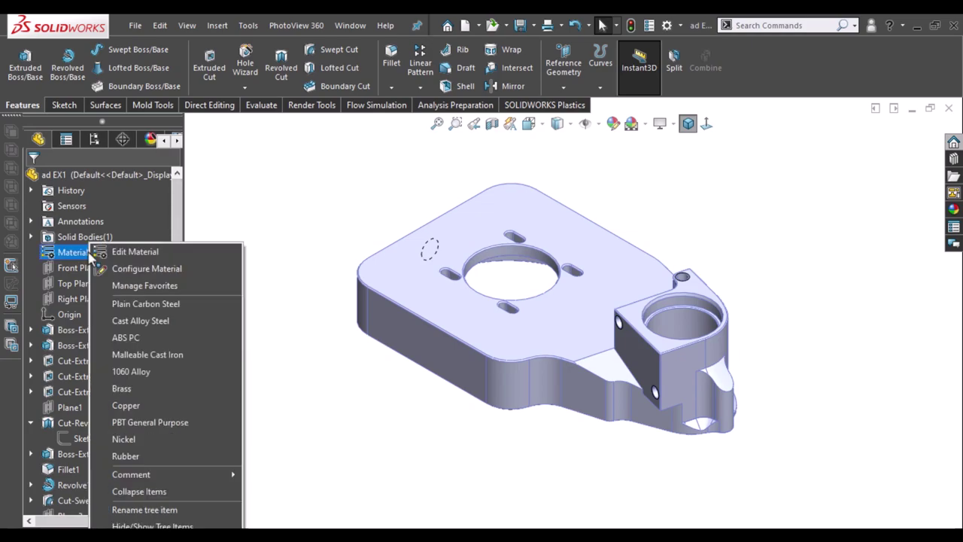
{"action": "left_click", "coordinate": [169, 436]}
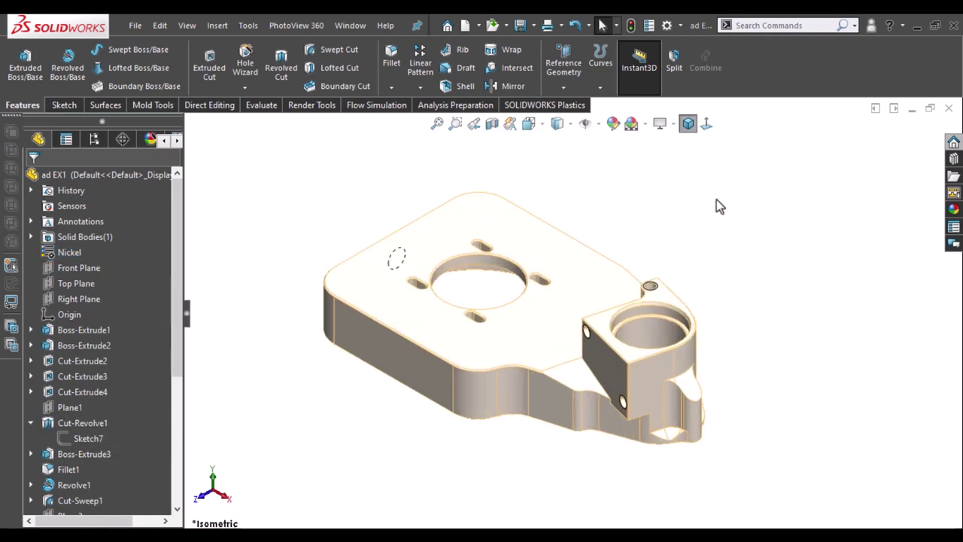
{"action": "mouse_move", "coordinate": [718, 205]}
{"action": "middle_mouse_down"}
{"action": "mouse_move", "coordinate": [715, 217]}
{"action": "mouse_move", "coordinate": [763, 236]}
{"action": "mouse_move", "coordinate": [742, 291]}
{"action": "mouse_move", "coordinate": [755, 336]}
{"action": "mouse_move", "coordinate": [780, 279]}
{"action": "mouse_move", "coordinate": [647, 275]}
{"action": "mouse_move", "coordinate": [732, 308]}
{"action": "mouse_move", "coordinate": [736, 231]}
{"action": "middle_mouse_up"}
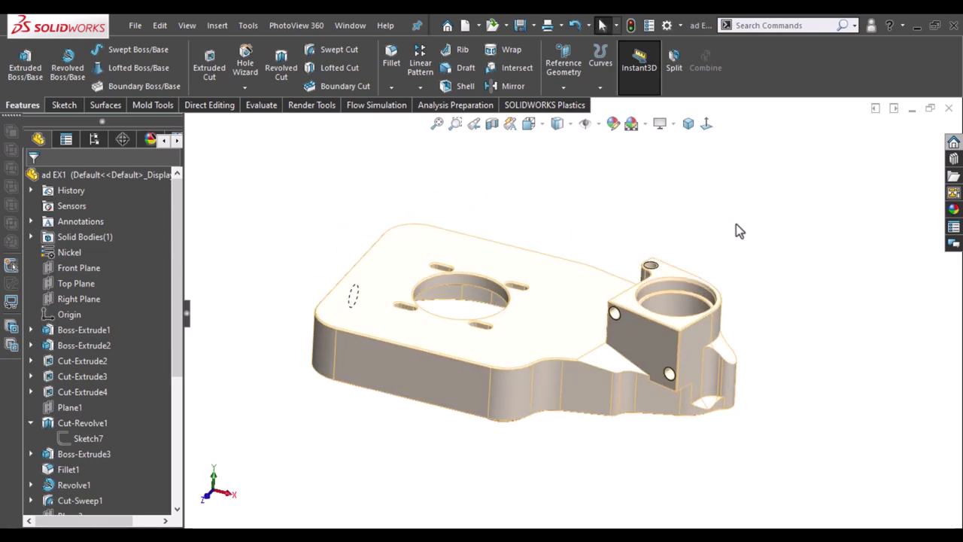
- Edit the material, replacing Nickel with Alloy Steel (SS) from the Steel category
{"action": "left_click", "coordinate": [952, 212]}
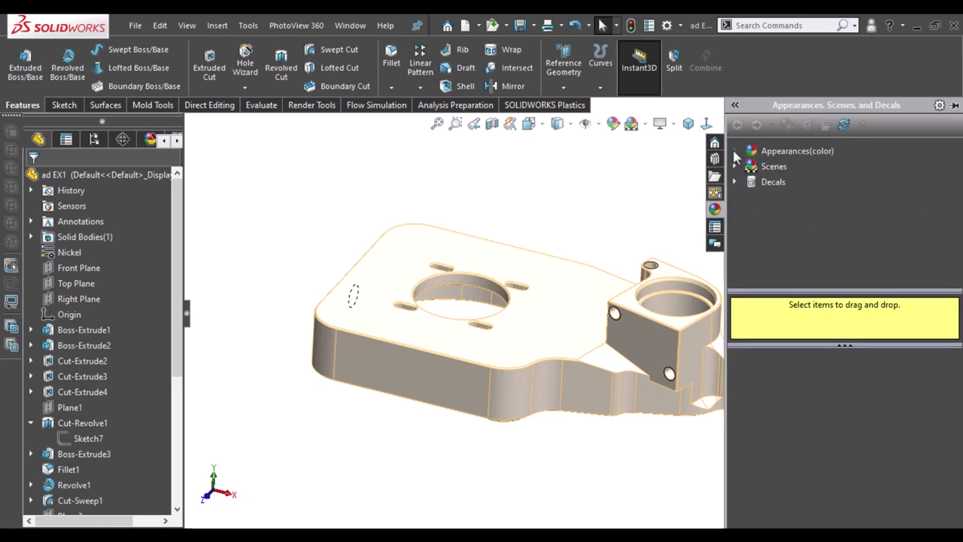
{"action": "right_click", "coordinate": [69, 252]}
{"action": "left_click", "coordinate": [218, 225]}
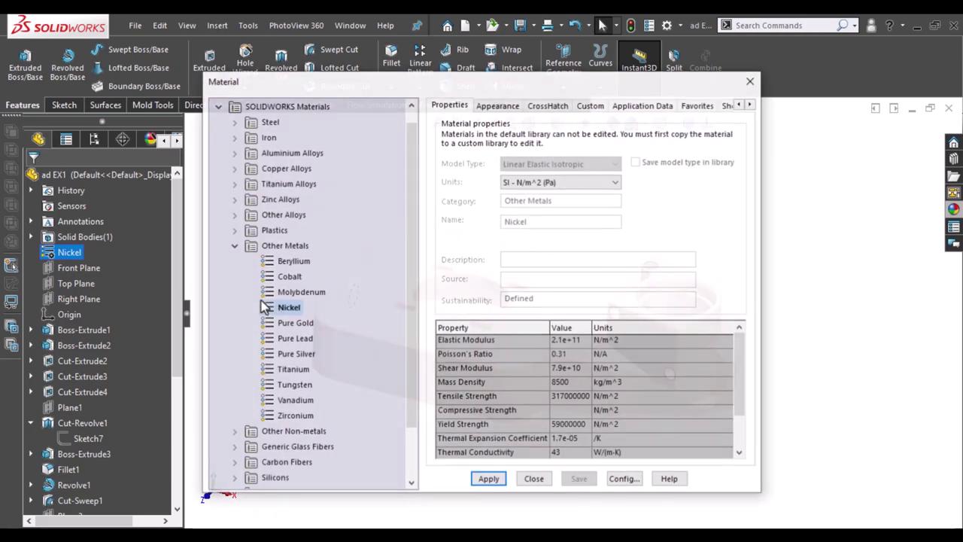
{"action": "left_click", "coordinate": [233, 246]}
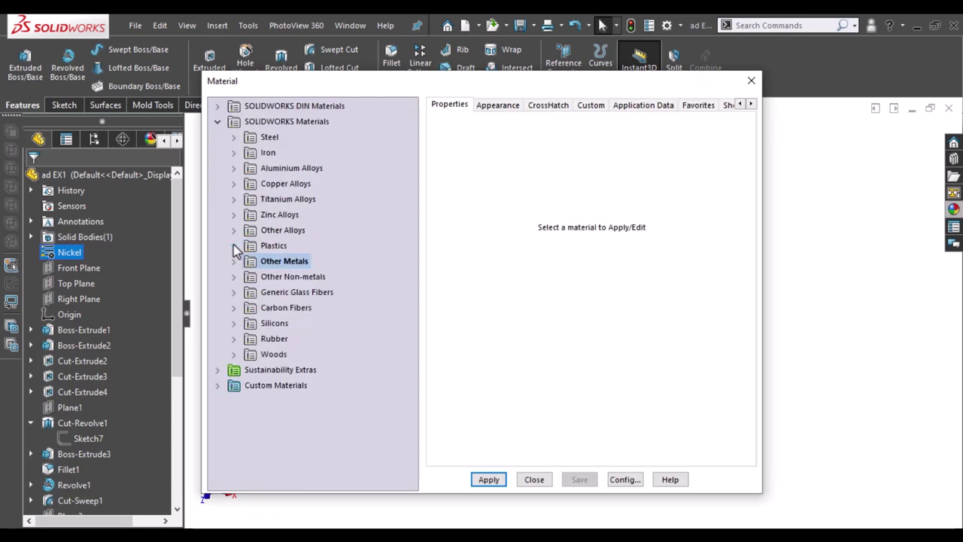
{"action": "left_click", "coordinate": [234, 137]}
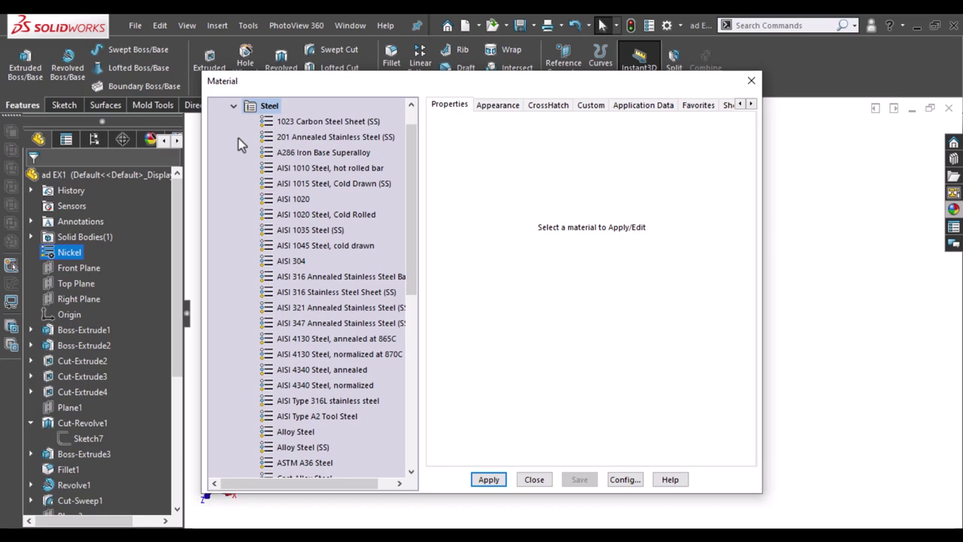
{"action": "left_click_drag", "start_coordinate": [418, 180], "coordinate": [410, 279]}
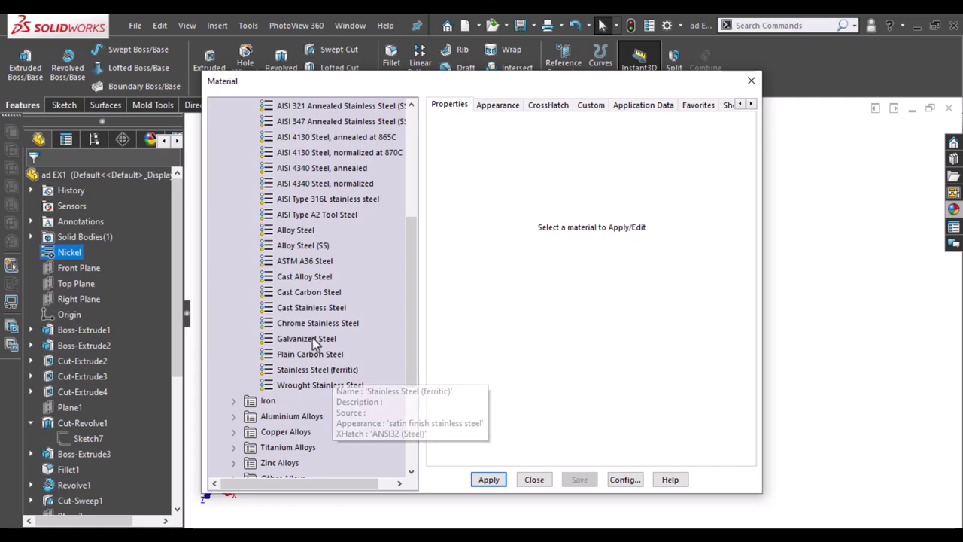
{"action": "left_click", "coordinate": [297, 231]}
{"action": "left_click", "coordinate": [303, 249]}
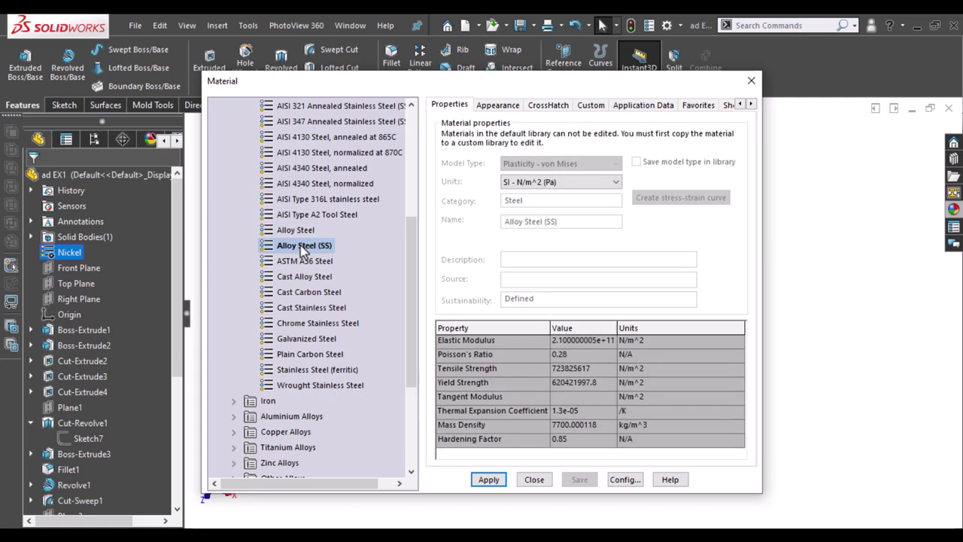
{"action": "left_click", "coordinate": [490, 482]}
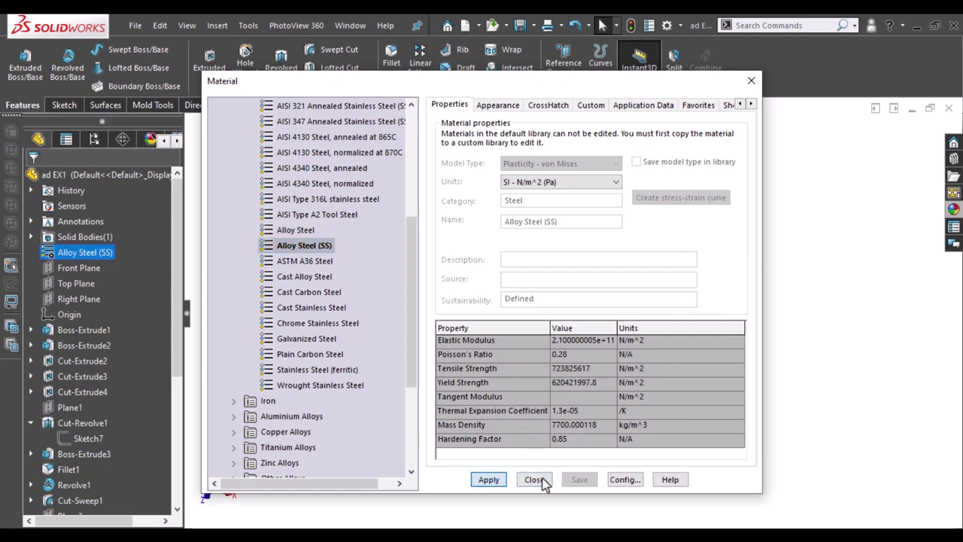
{"action": "left_click", "coordinate": [544, 481]}
{"action": "scroll", "coordinate": [564, 270], "scroll_direction": "up", "scroll_amount": 2}
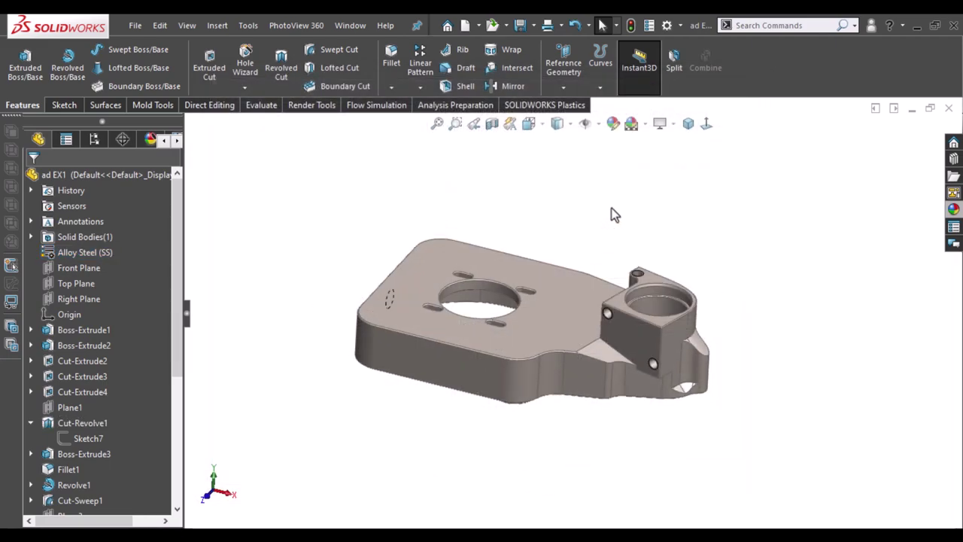
- Cancel the first fillet attempt and roll the feature tree back above Fillet2
{"action": "middle_click_drag", "start_coordinate": [689, 129], "coordinate": [842, 260]}
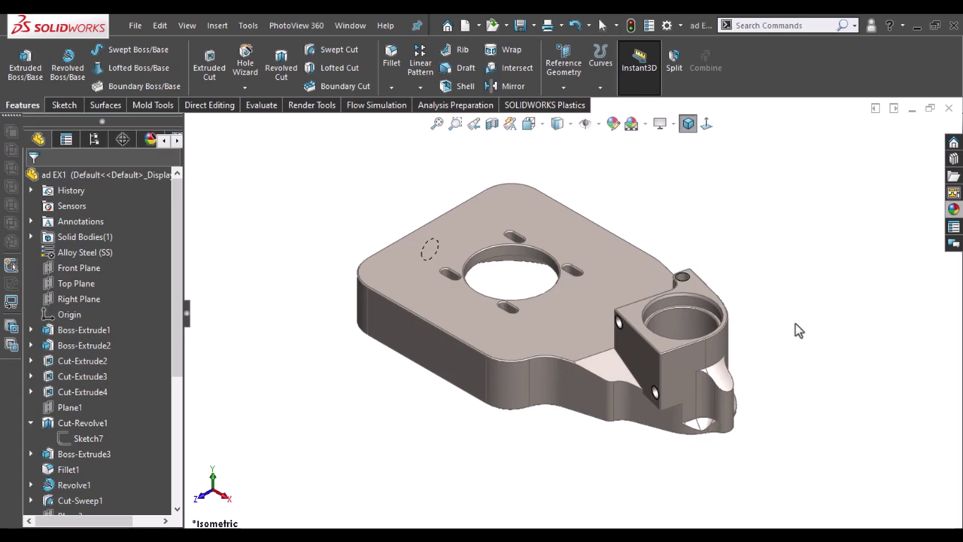
{"action": "mouse_move", "coordinate": [795, 323]}
{"action": "middle_mouse_down"}
{"action": "mouse_move", "coordinate": [789, 244]}
{"action": "mouse_move", "coordinate": [832, 238]}
{"action": "mouse_move", "coordinate": [871, 243]}
{"action": "mouse_move", "coordinate": [864, 353]}
{"action": "mouse_move", "coordinate": [918, 318]}
{"action": "mouse_move", "coordinate": [838, 268]}
{"action": "mouse_move", "coordinate": [646, 215]}
{"action": "mouse_move", "coordinate": [636, 143]}
{"action": "mouse_move", "coordinate": [662, 263]}
{"action": "mouse_move", "coordinate": [780, 335]}
{"action": "mouse_move", "coordinate": [754, 231]}
{"action": "middle_mouse_up"}
{"action": "left_click", "coordinate": [686, 125]}
{"action": "mouse_move", "coordinate": [611, 278]}
{"action": "middle_mouse_down"}
{"action": "mouse_move", "coordinate": [692, 350]}
{"action": "mouse_move", "coordinate": [620, 205]}
{"action": "middle_mouse_up"}
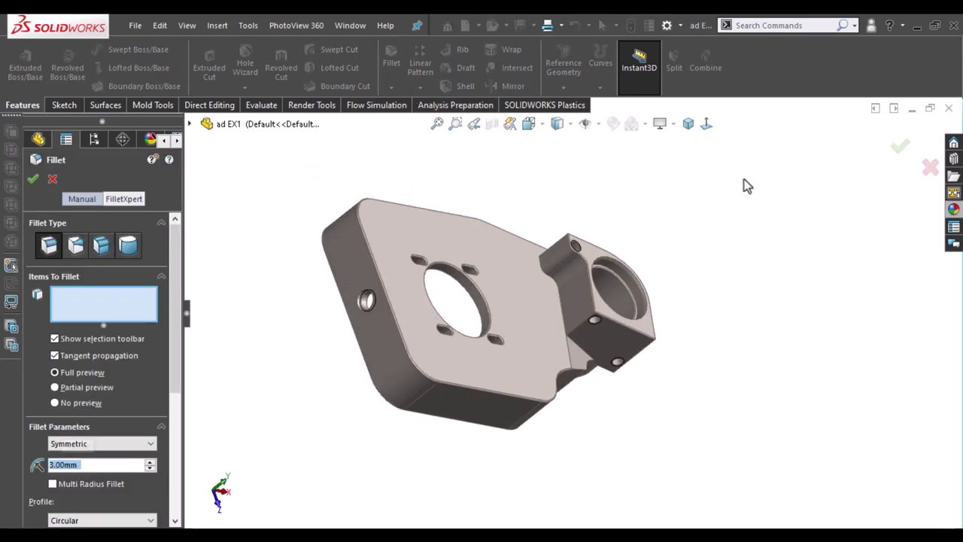
{"action": "left_click", "coordinate": [564, 325]}
{"action": "mouse_move", "coordinate": [659, 217]}
{"action": "middle_mouse_down"}
{"action": "mouse_move", "coordinate": [624, 204]}
{"action": "mouse_move", "coordinate": [633, 200]}
{"action": "middle_mouse_up"}
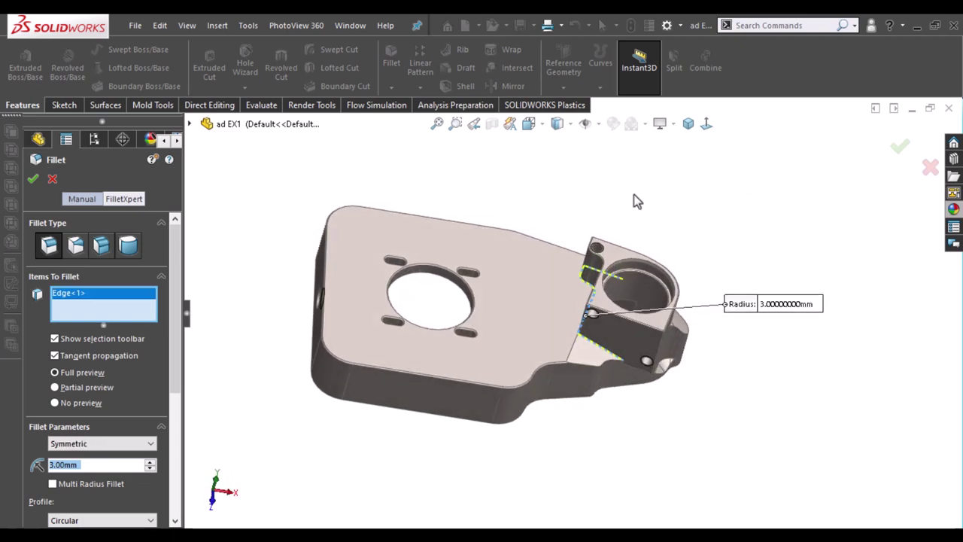
{"action": "scroll", "coordinate": [622, 344], "scroll_direction": "down", "scroll_amount": 3}
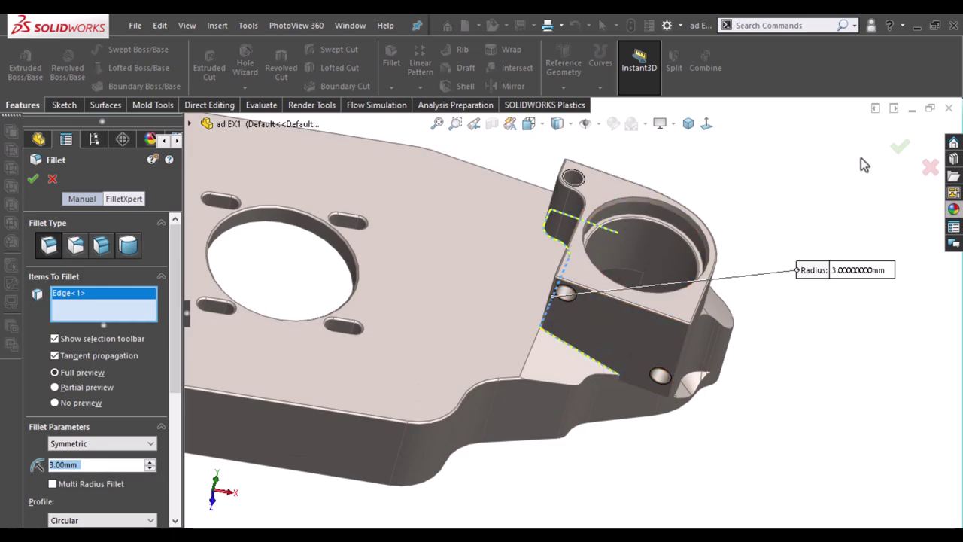
{"action": "key", "text": "Escape"}
{"action": "scroll", "coordinate": [130, 419], "scroll_direction": "down", "scroll_amount": 4}
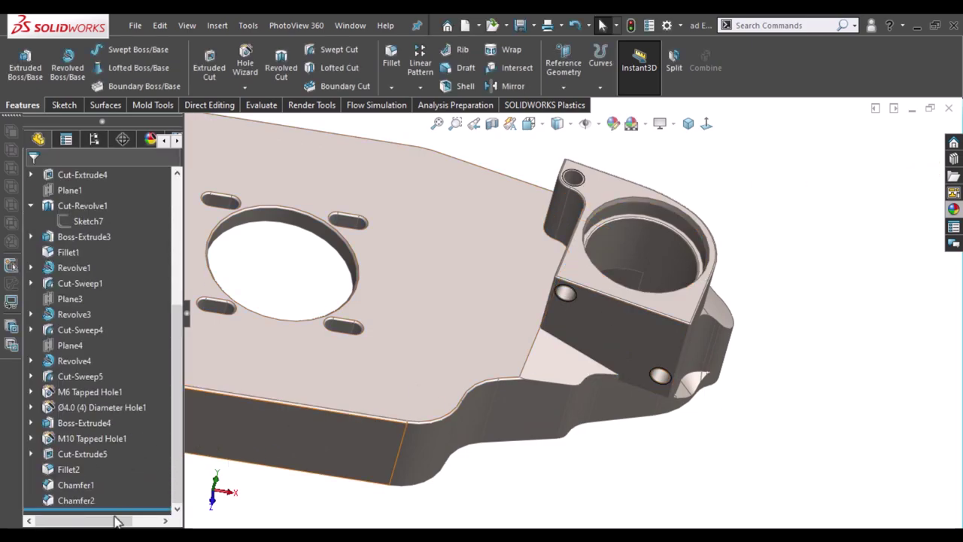
{"action": "left_click_drag", "start_coordinate": [122, 507], "coordinate": [134, 465]}
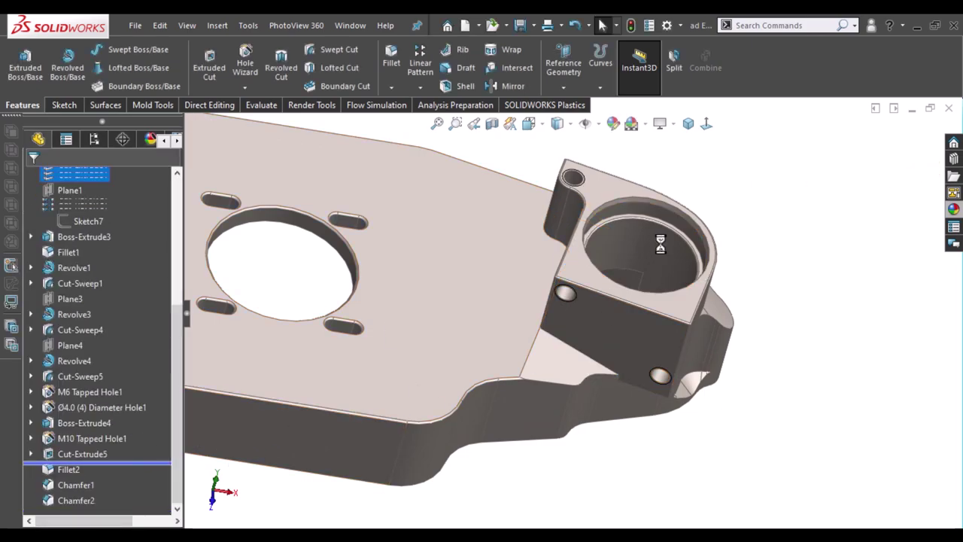
{"action": "middle_click_drag", "start_coordinate": [825, 288], "coordinate": [446, 175]}
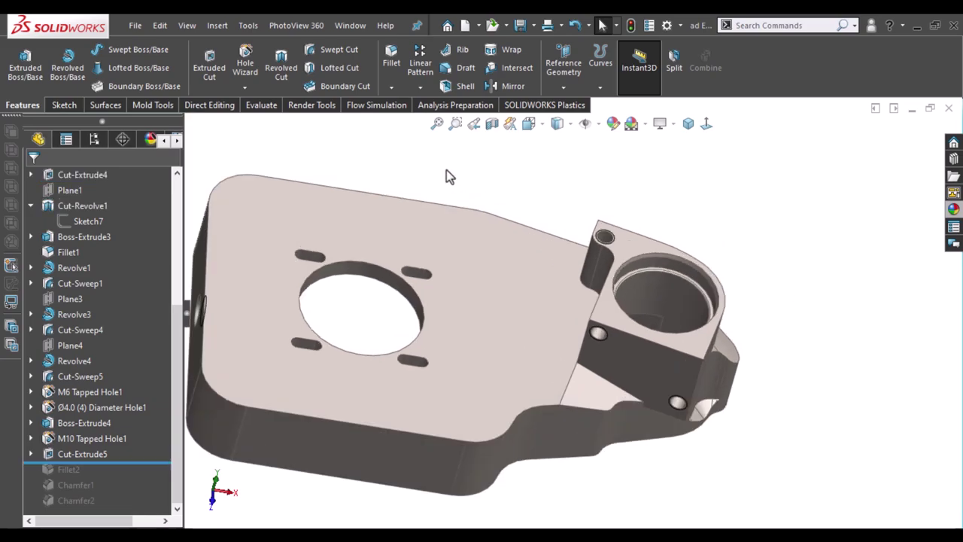
- Fillet the edge where the boss meets the plate with a 3 mm radius
{"action": "left_click", "coordinate": [393, 60]}
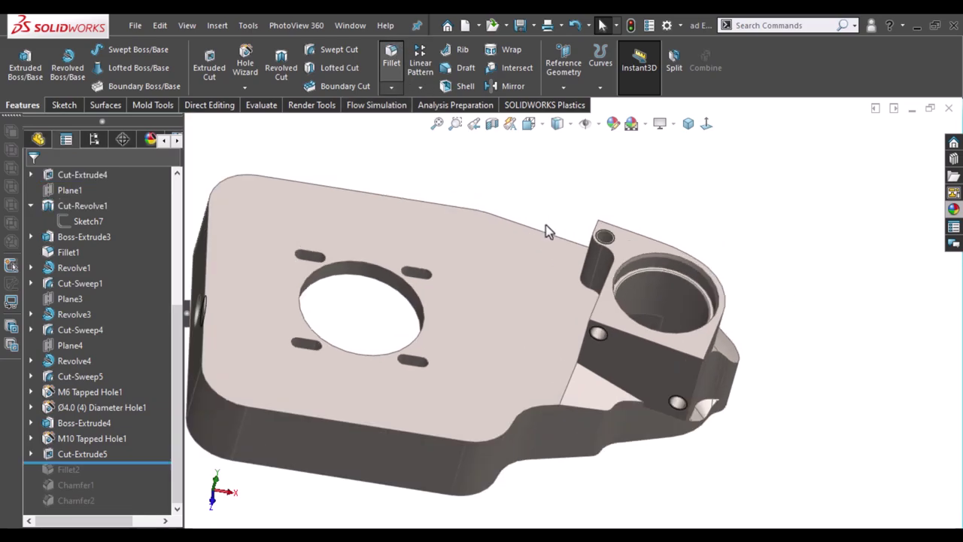
{"action": "middle_click_drag", "start_coordinate": [546, 231], "coordinate": [533, 214]}
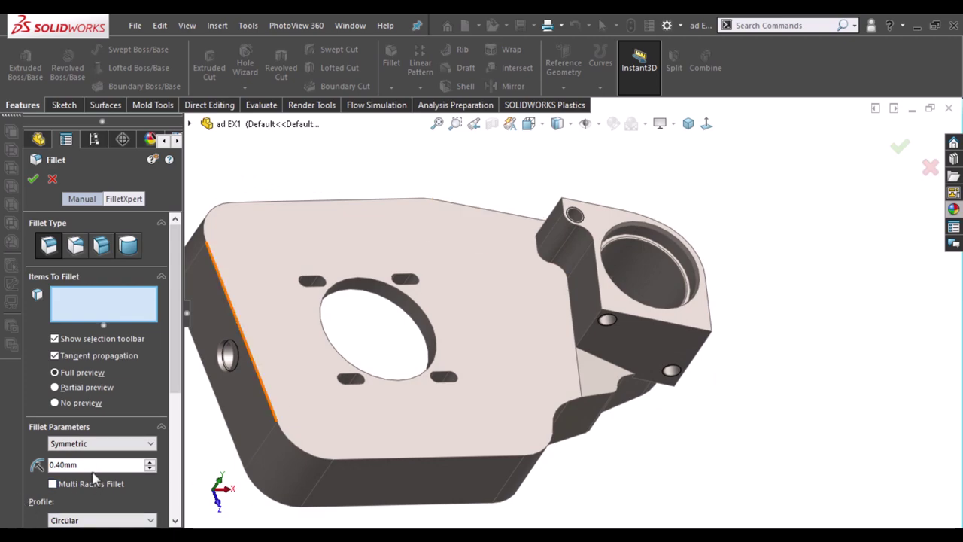
{"action": "type", "text": "3."}
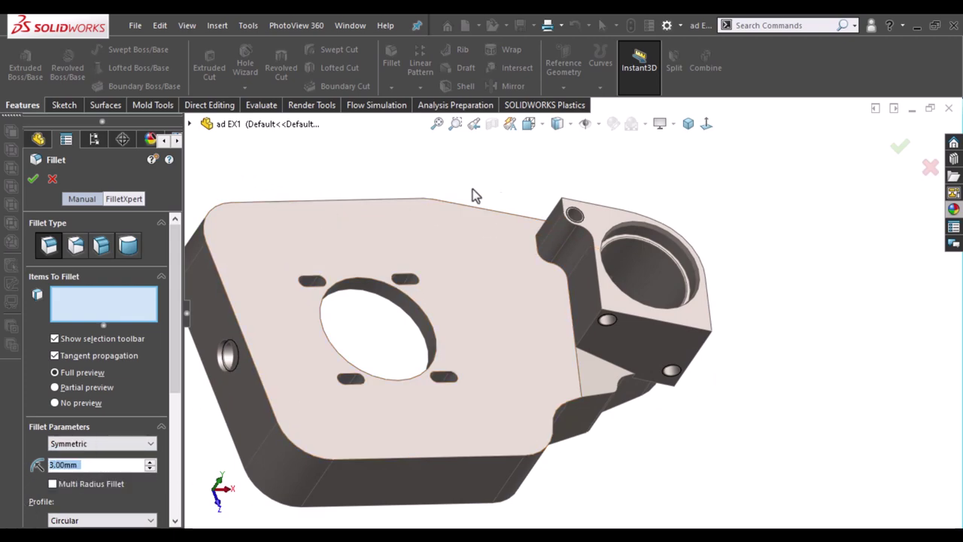
{"action": "left_click", "coordinate": [565, 274]}
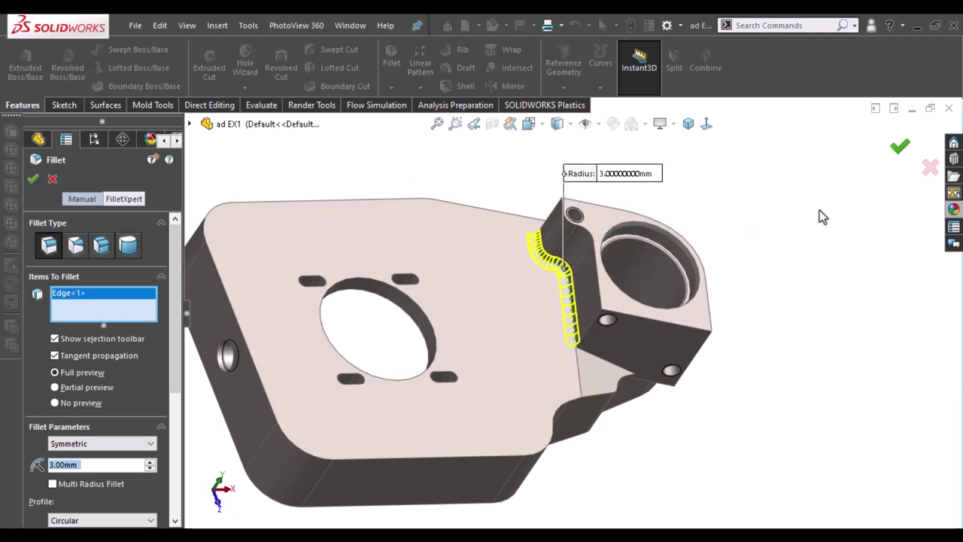
{"action": "key", "text": "Return"}
{"action": "scroll", "coordinate": [179, 445], "scroll_direction": "down", "scroll_amount": 2}
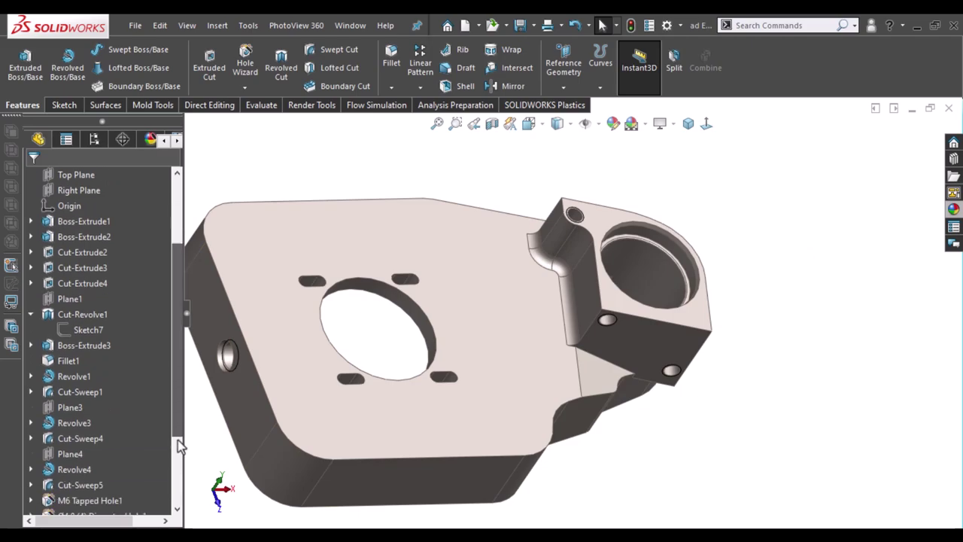
{"action": "scroll", "coordinate": [179, 445], "scroll_direction": "down", "scroll_amount": 3}
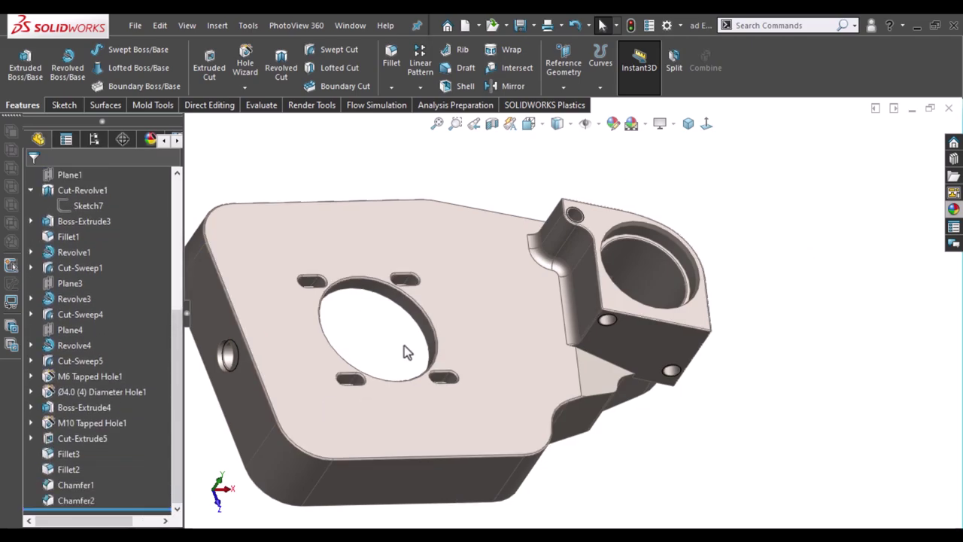
- Open Sketch1 of Boss-Extrude1 for editing and view it Normal To the sketch plane
{"action": "mouse_move", "coordinate": [466, 194]}
{"action": "middle_mouse_down"}
{"action": "mouse_move", "coordinate": [441, 191]}
{"action": "mouse_move", "coordinate": [448, 212]}
{"action": "middle_mouse_up"}
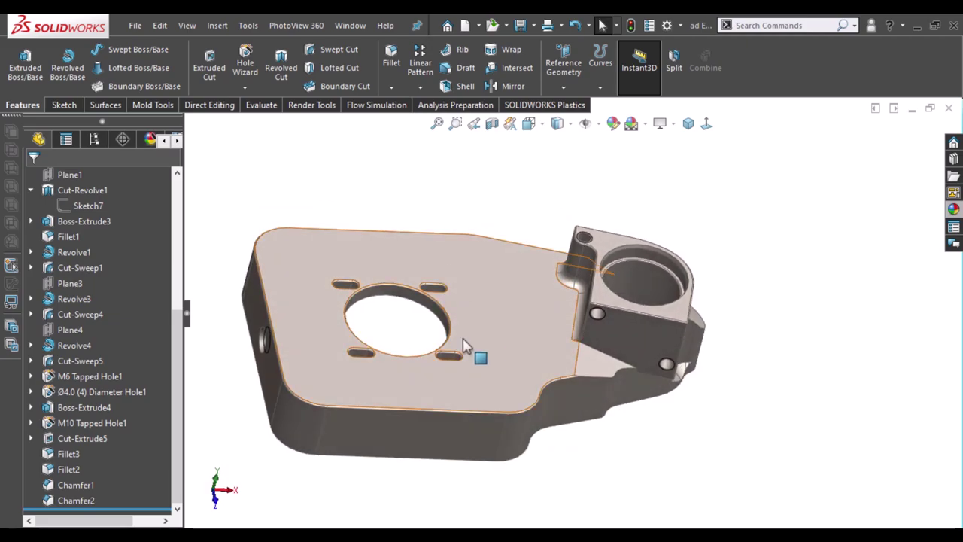
{"action": "mouse_move", "coordinate": [441, 404]}
{"action": "middle_mouse_down"}
{"action": "mouse_move", "coordinate": [441, 243]}
{"action": "mouse_move", "coordinate": [423, 368]}
{"action": "middle_mouse_up"}
{"action": "left_click", "coordinate": [423, 368]}
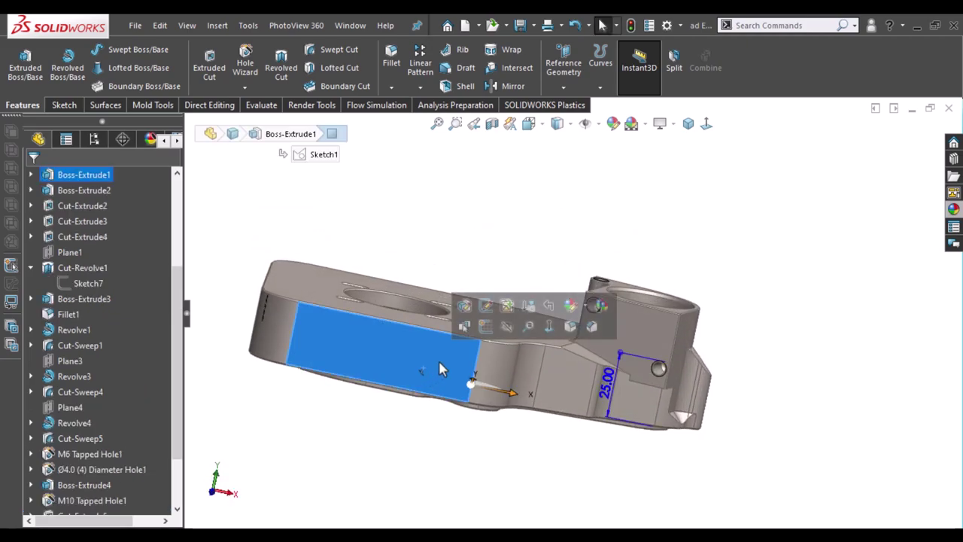
{"action": "left_click", "coordinate": [485, 326]}
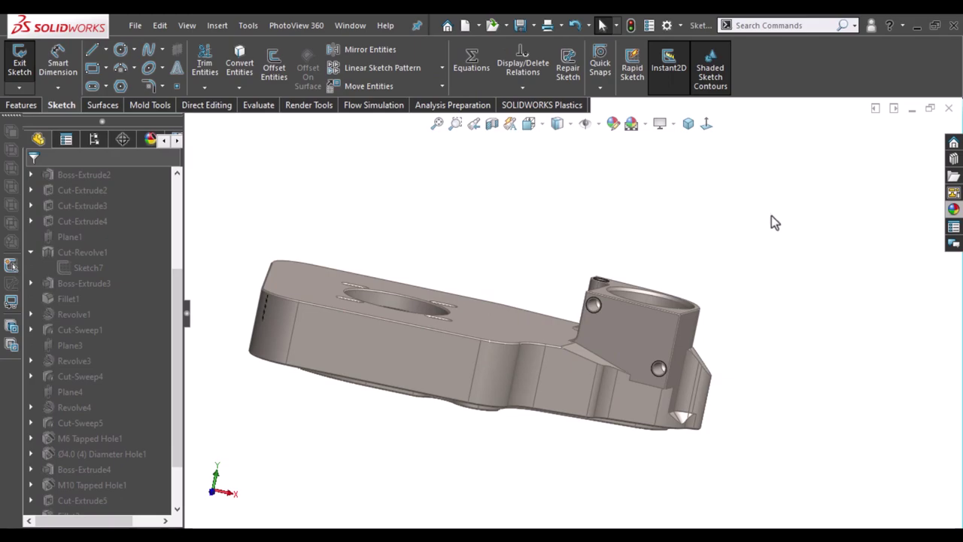
{"action": "left_click", "coordinate": [706, 123]}
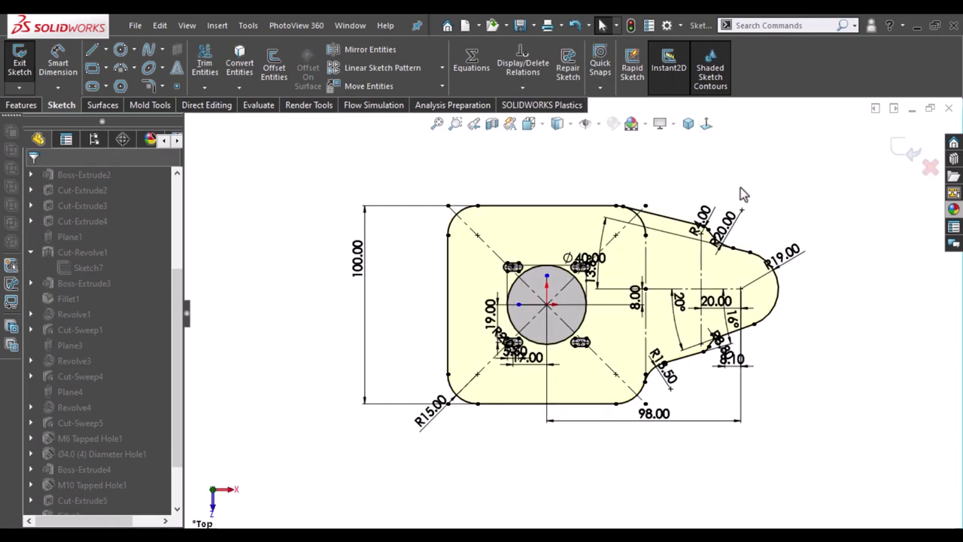
- Delete the Equal relation between the sketch's bottom line and left vertical line
{"action": "left_click", "coordinate": [505, 406]}
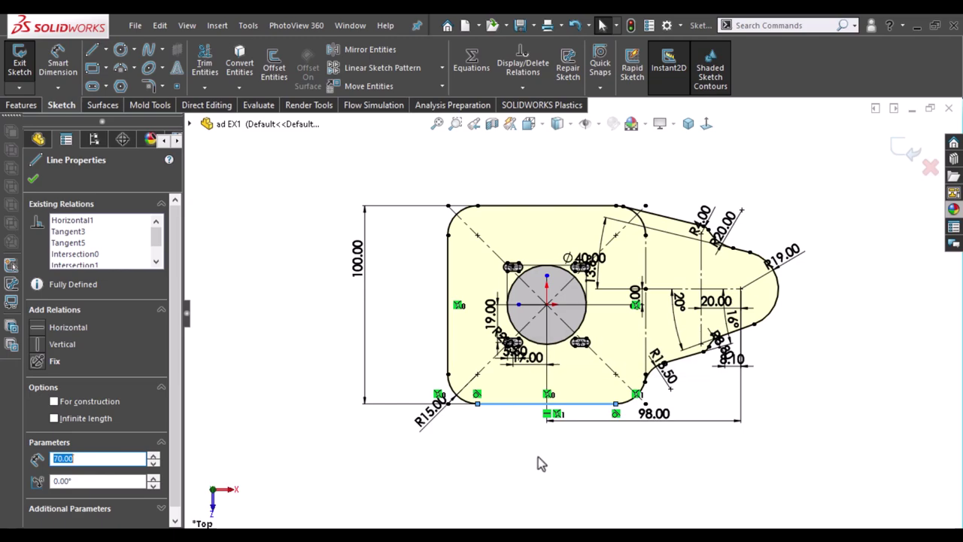
{"action": "left_click", "coordinate": [486, 472]}
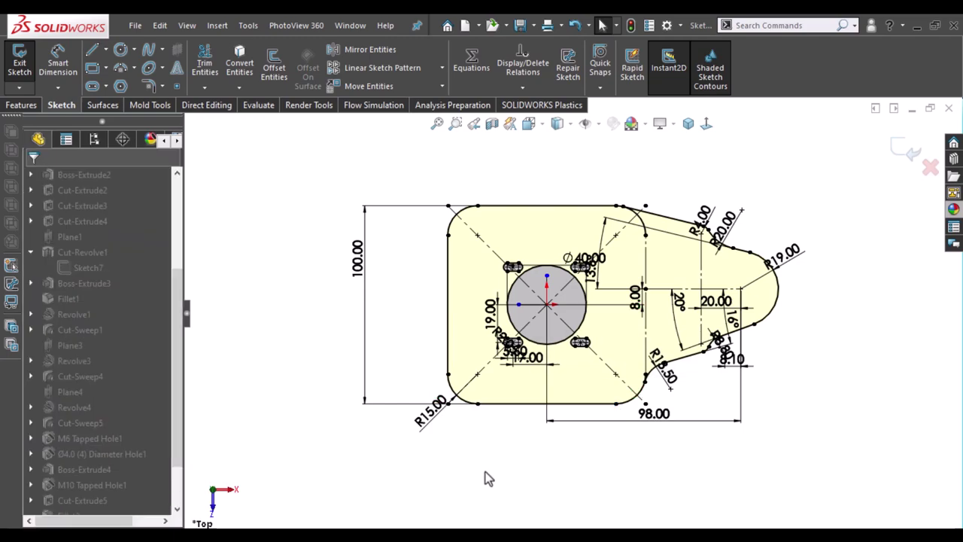
{"action": "left_click", "coordinate": [449, 314]}
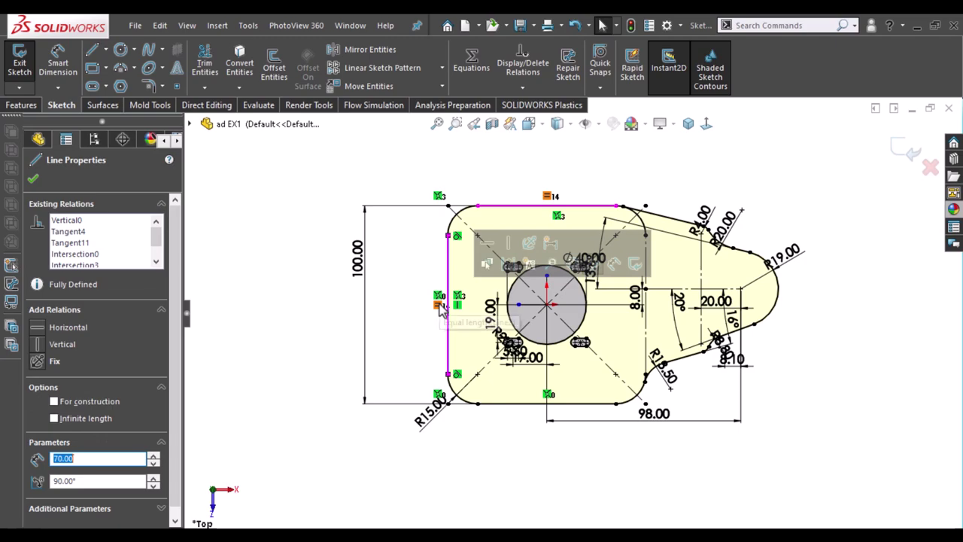
{"action": "left_click", "coordinate": [550, 197]}
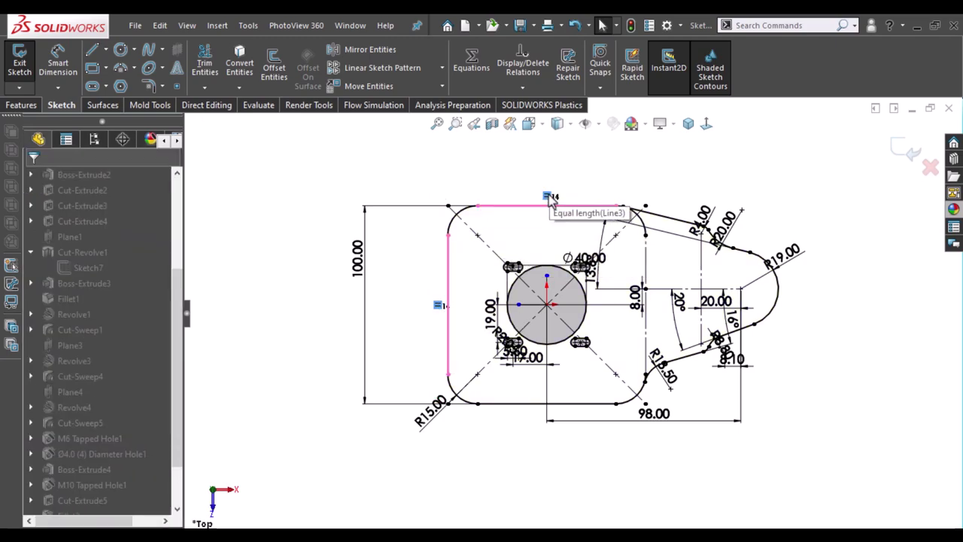
{"action": "key", "text": "Delete"}
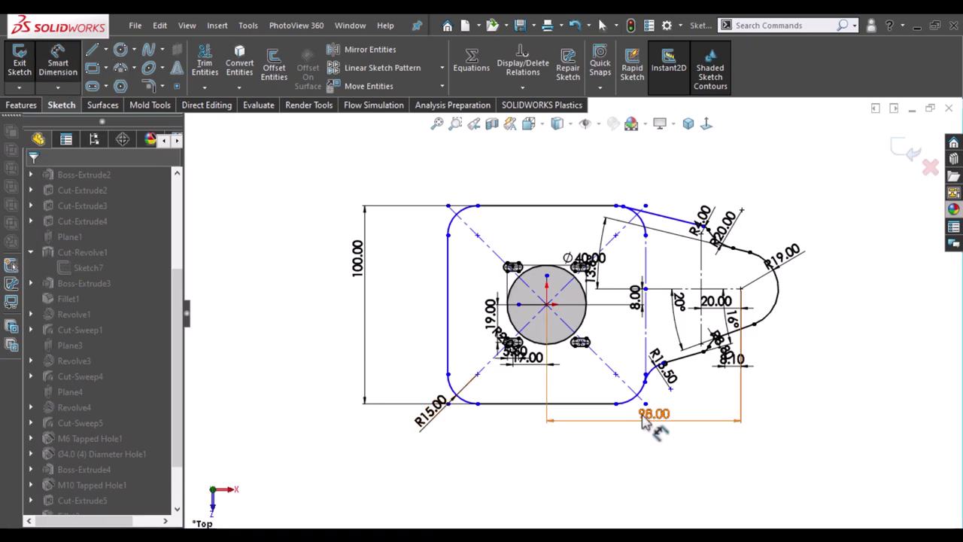
- Dimension the distance between the bottom corners to 110 mm
{"action": "scroll", "coordinate": [651, 410], "scroll_direction": "down", "scroll_amount": 2}
{"action": "left_click", "coordinate": [640, 388]}
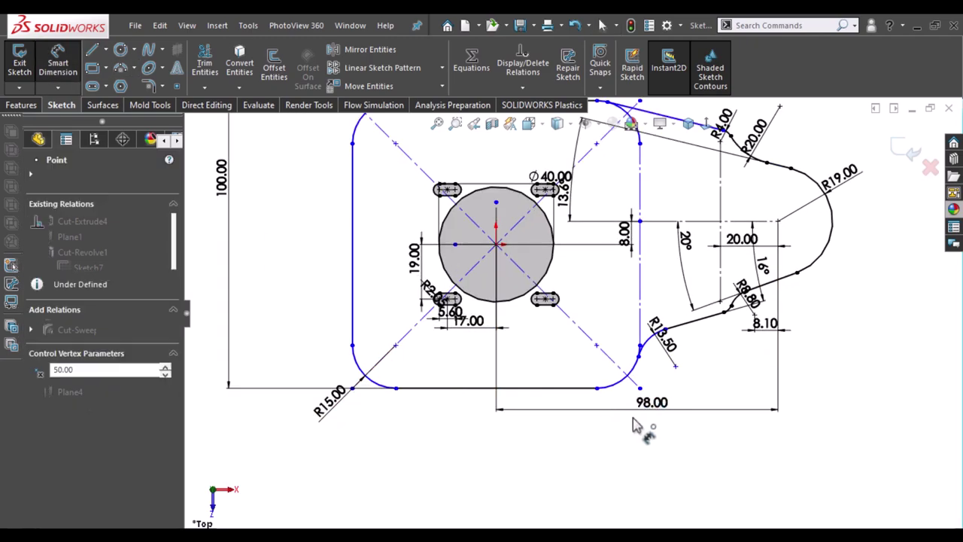
{"action": "left_click", "coordinate": [427, 435]}
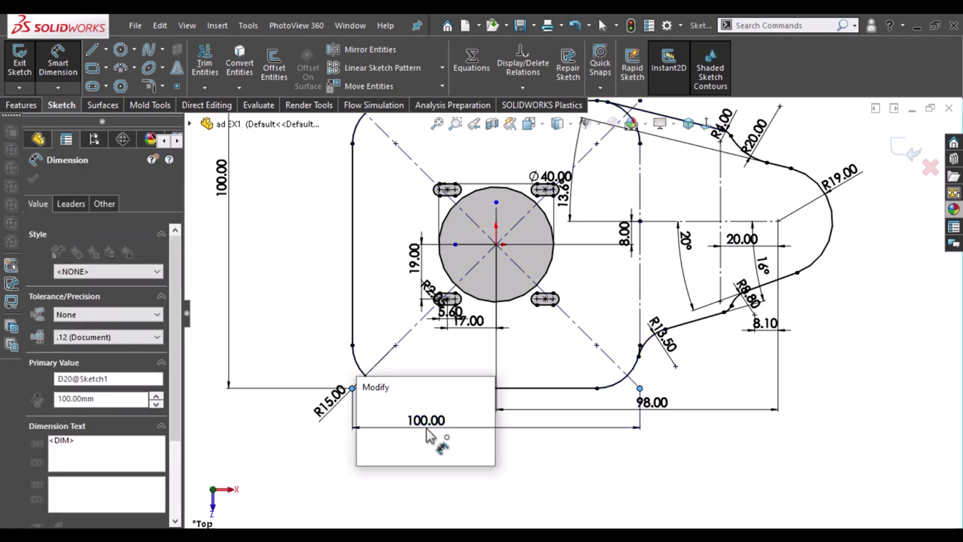
{"action": "type", "text": "110"}
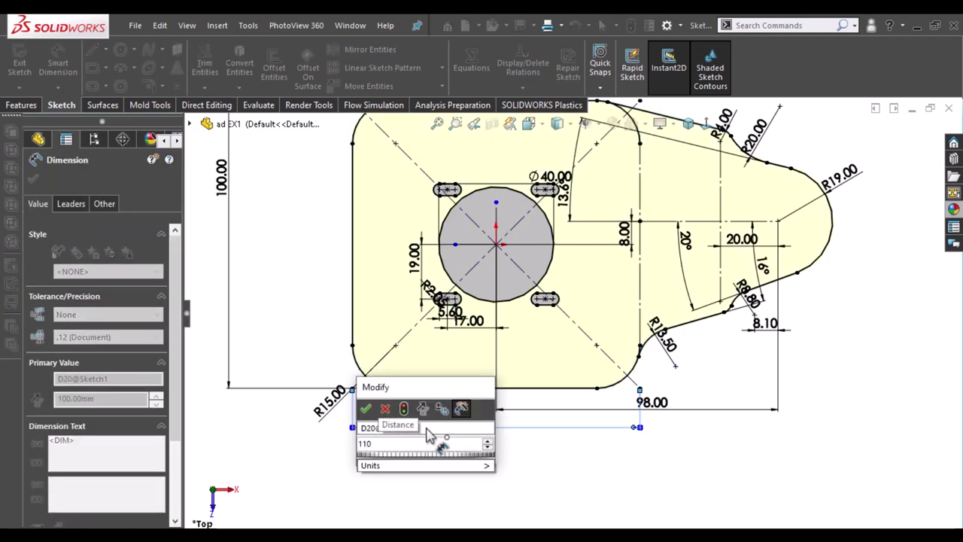
{"action": "key", "text": "Escape"}
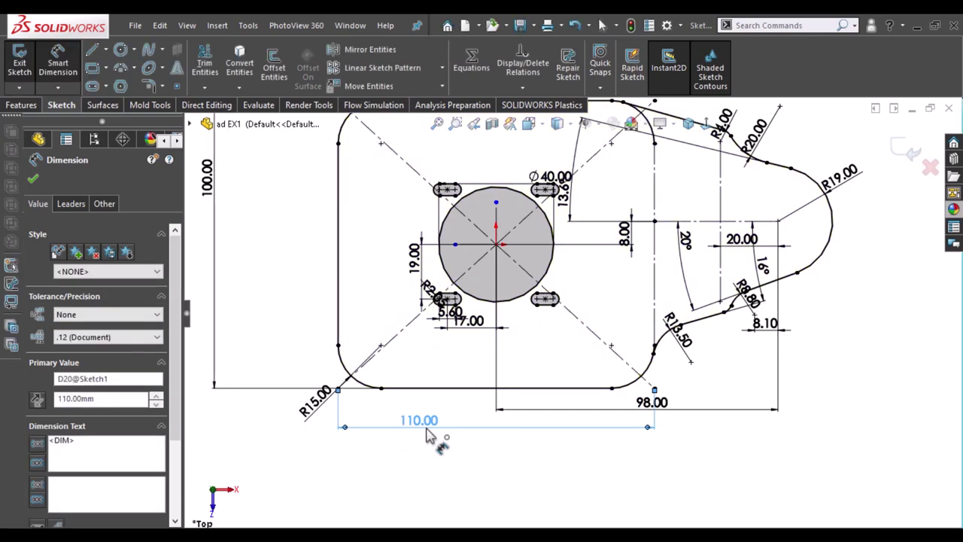
{"action": "key", "text": "Escape"}
- Leave the sketch and show the rebuilt bracket in isometric view
{"action": "scroll", "coordinate": [845, 386], "scroll_direction": "up", "scroll_amount": 3}
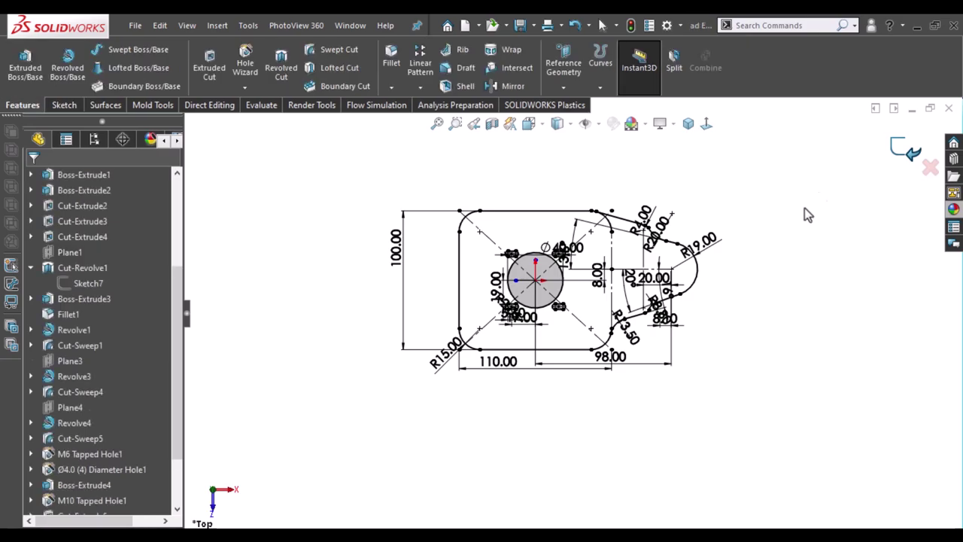
{"action": "mouse_move", "coordinate": [731, 223]}
{"action": "middle_mouse_down"}
{"action": "mouse_move", "coordinate": [656, 331]}
{"action": "mouse_move", "coordinate": [759, 231]}
{"action": "mouse_move", "coordinate": [479, 237]}
{"action": "middle_mouse_up"}
{"action": "scroll", "coordinate": [583, 291], "scroll_direction": "down", "scroll_amount": 3}
{"action": "mouse_move", "coordinate": [584, 291]}
{"action": "middle_mouse_down"}
{"action": "mouse_move", "coordinate": [645, 318]}
{"action": "mouse_move", "coordinate": [679, 249]}
{"action": "mouse_move", "coordinate": [668, 462]}
{"action": "mouse_move", "coordinate": [640, 460]}
{"action": "mouse_move", "coordinate": [726, 327]}
{"action": "mouse_move", "coordinate": [754, 312]}
{"action": "mouse_move", "coordinate": [690, 279]}
{"action": "middle_mouse_up"}
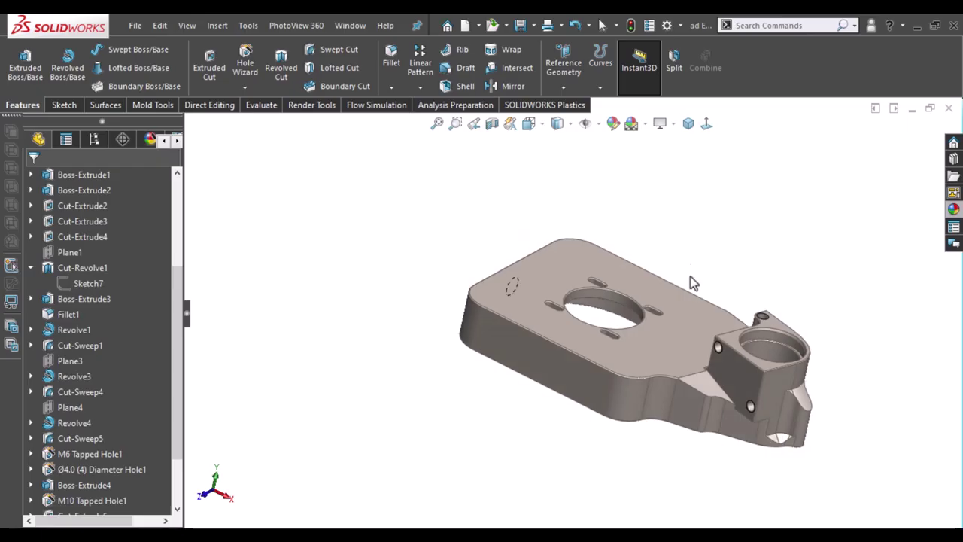
{"action": "left_click", "coordinate": [705, 124]}
{"action": "key", "text": "ctrl+7"}
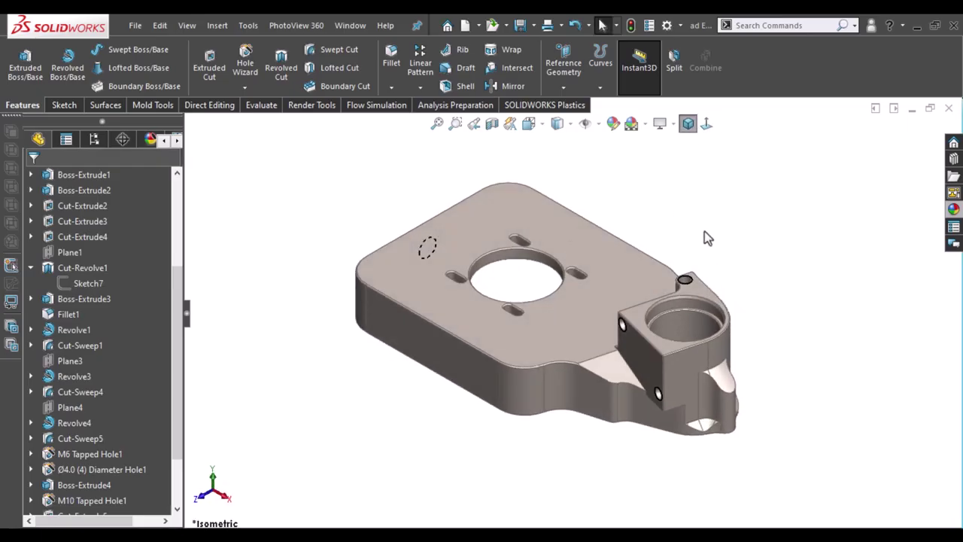